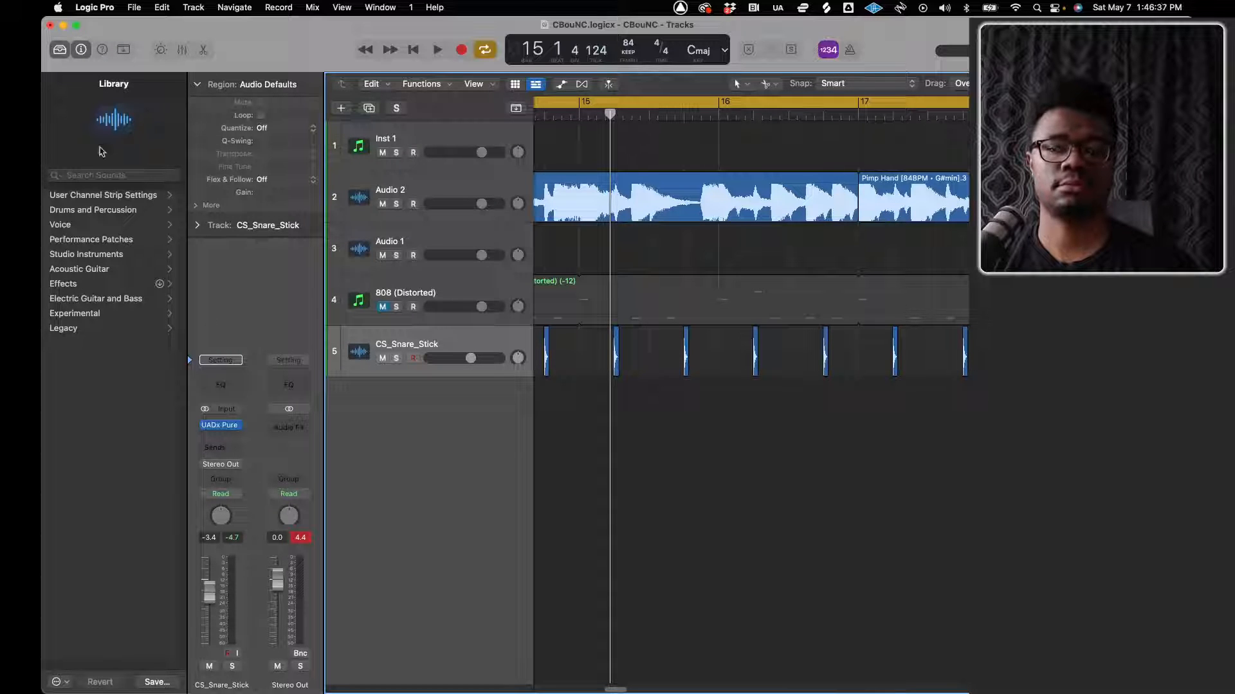
Switch to System Preferences and set the built-in display to be optimized for Cam Link 4K
click(76, 26)
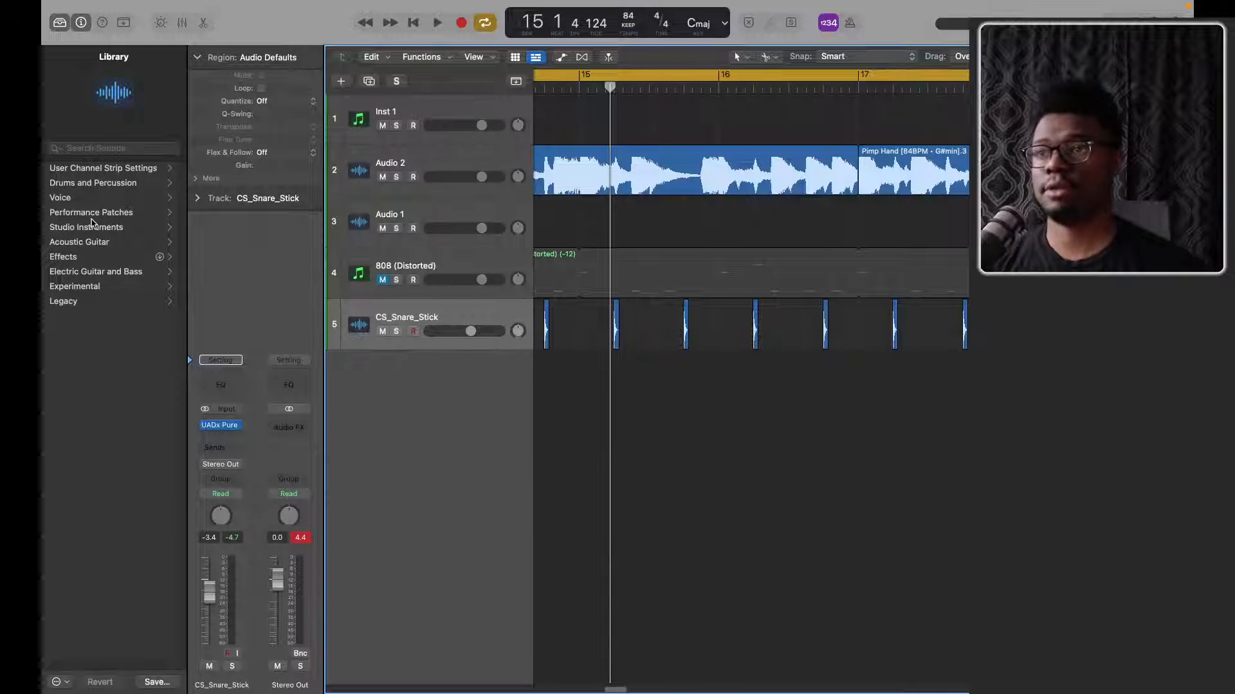
key(ctrl+Up)
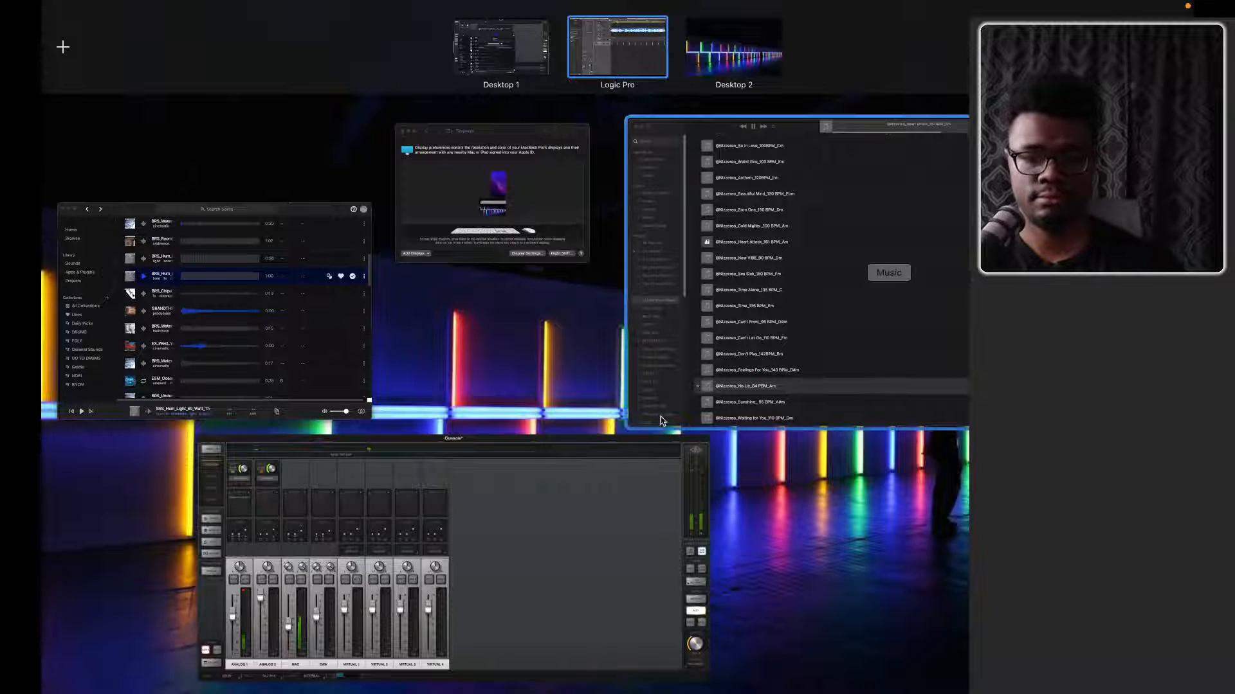
click(505, 240)
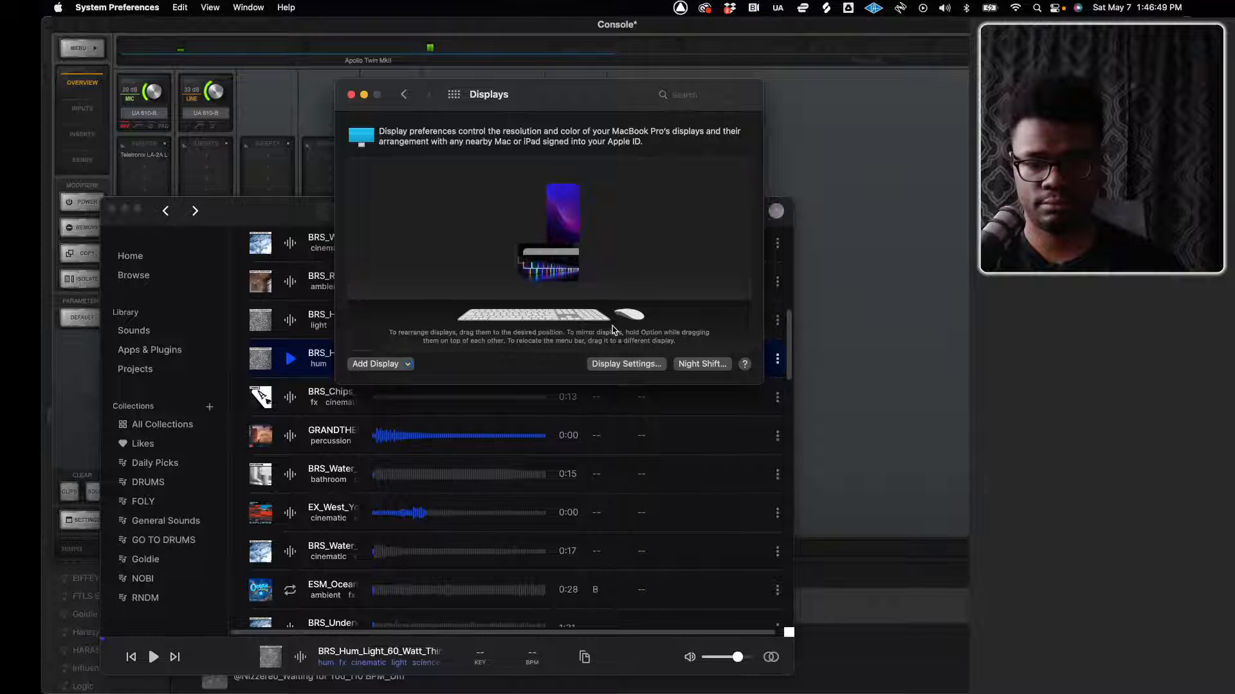
click(625, 364)
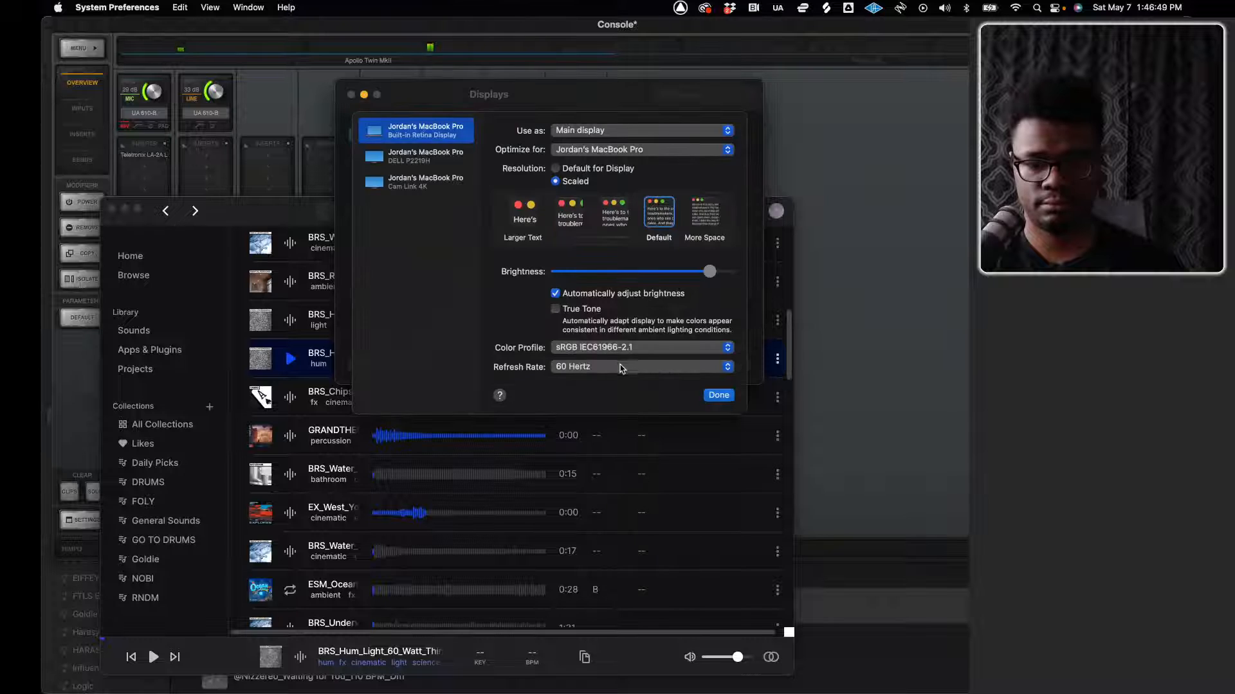
click(403, 179)
click(407, 128)
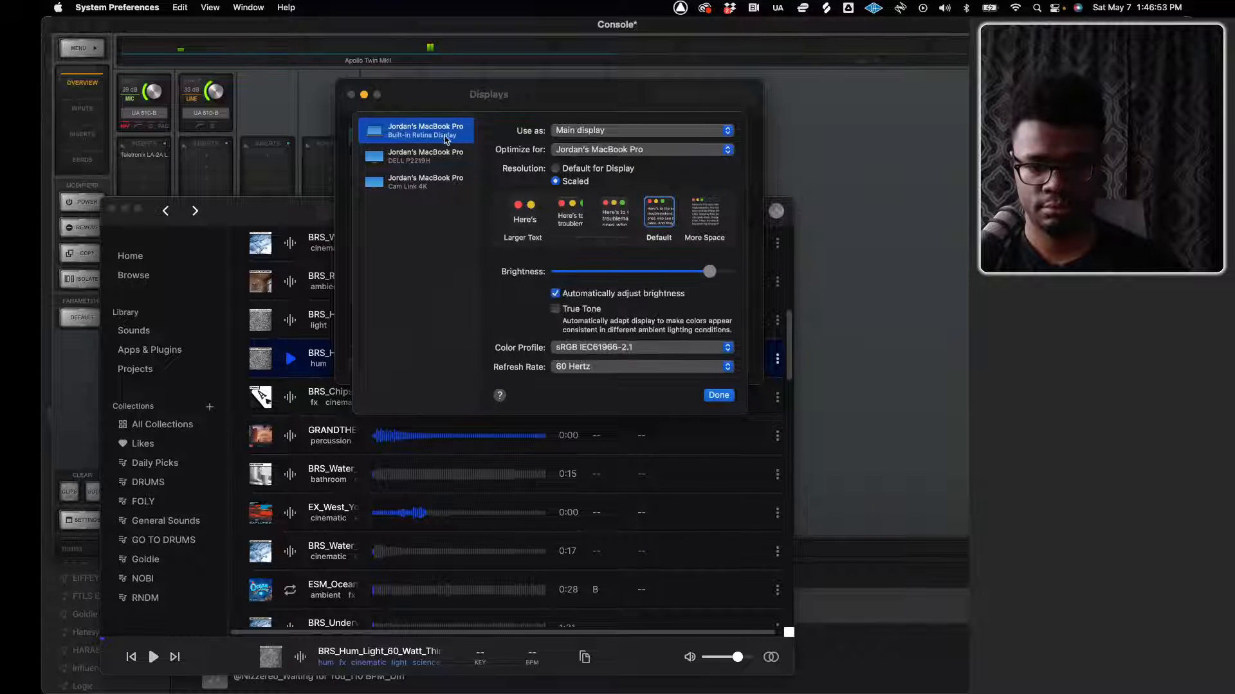
click(598, 149)
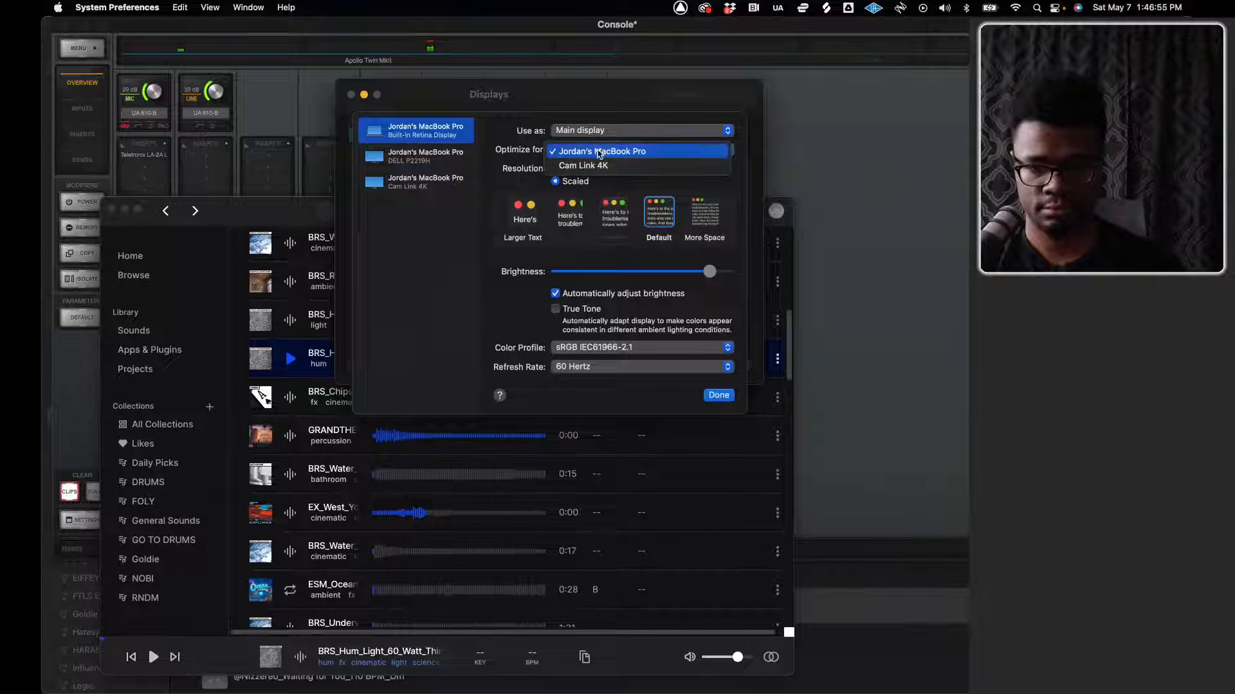
click(601, 166)
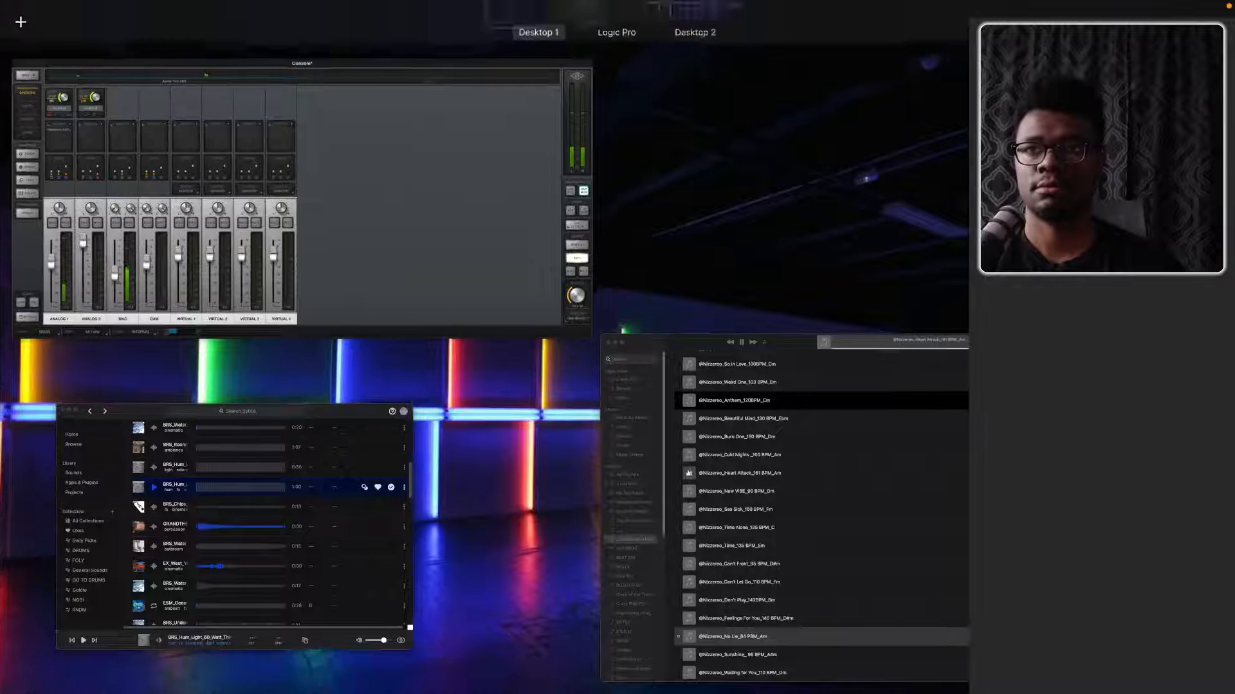
Check the input meters in Console and pause the song playing in the Music app
click(429, 266)
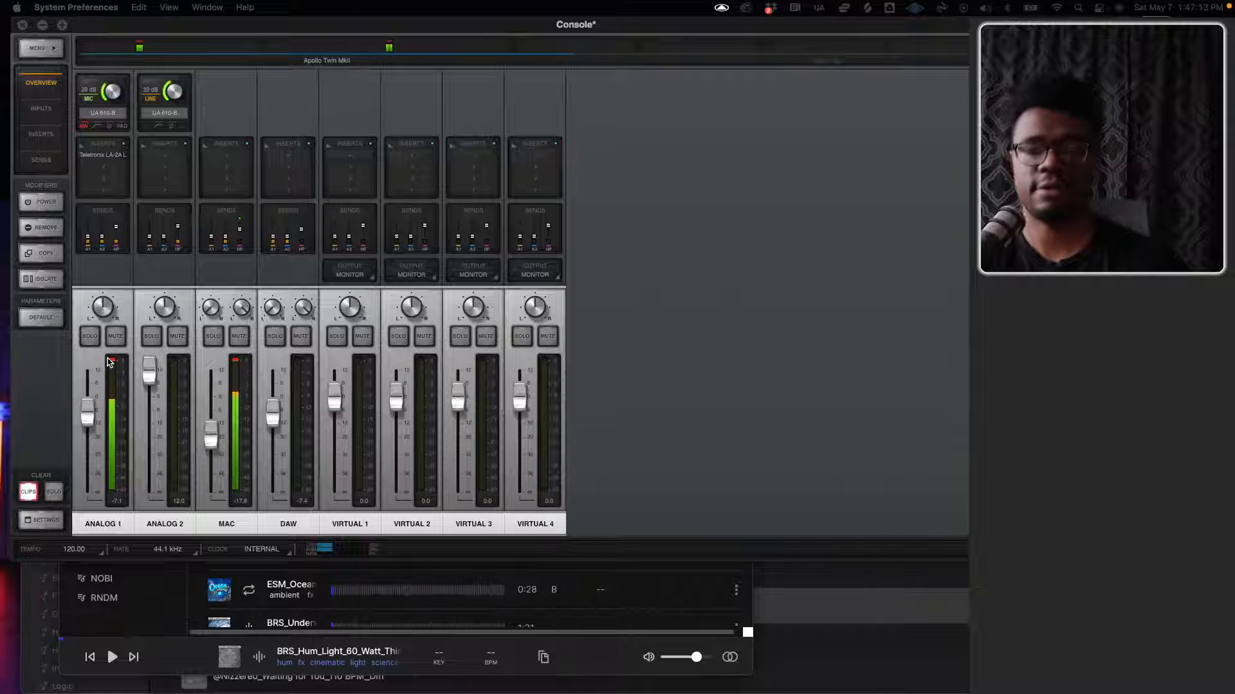
key(ctrl+Up)
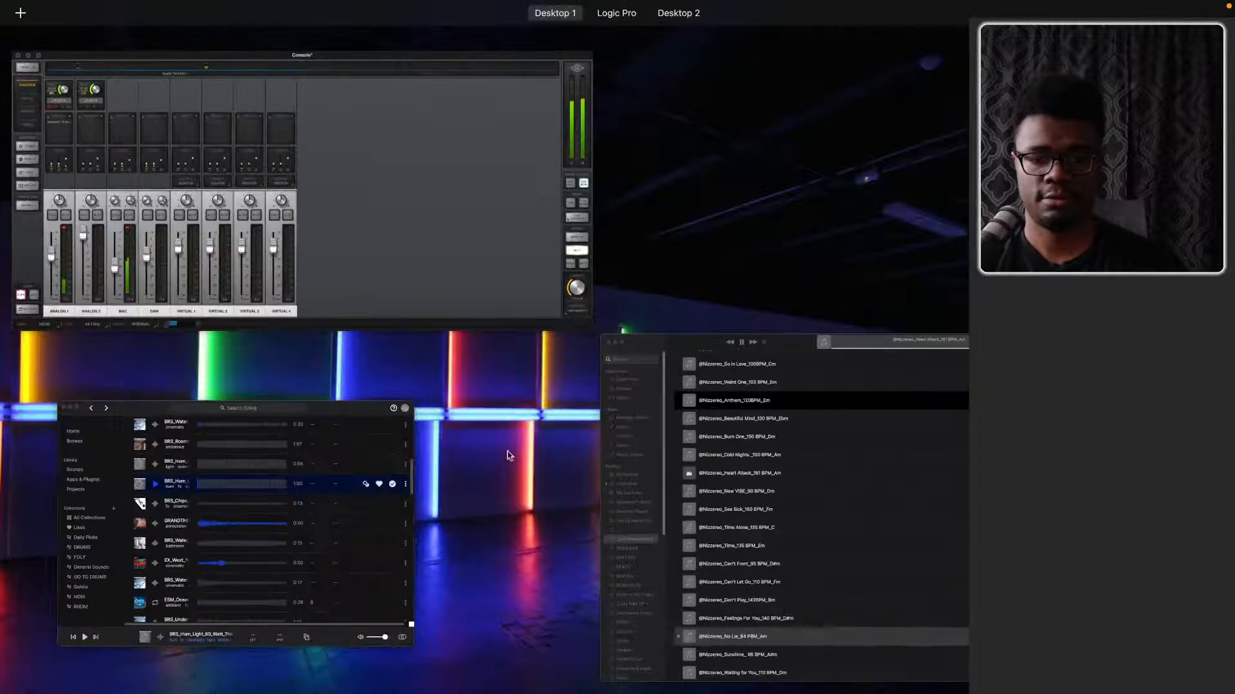
click(724, 463)
key(ctrl+Up)
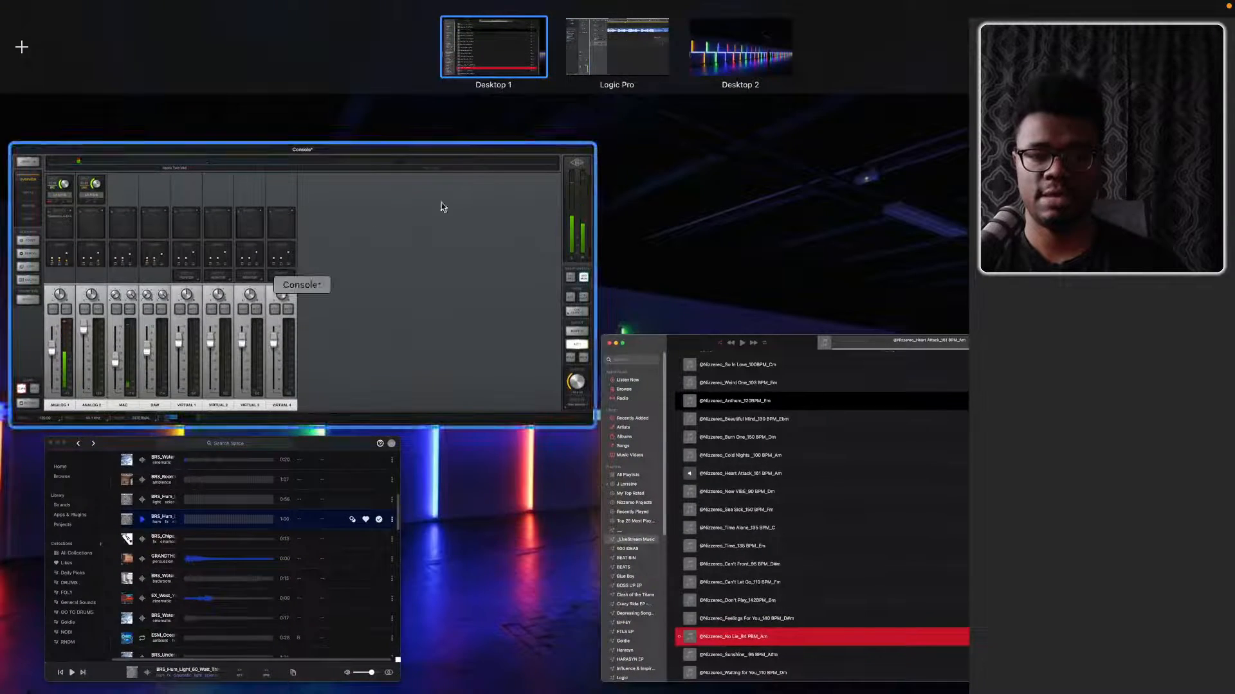
Switch to the Logic Pro project and play it from the beginning
click(617, 46)
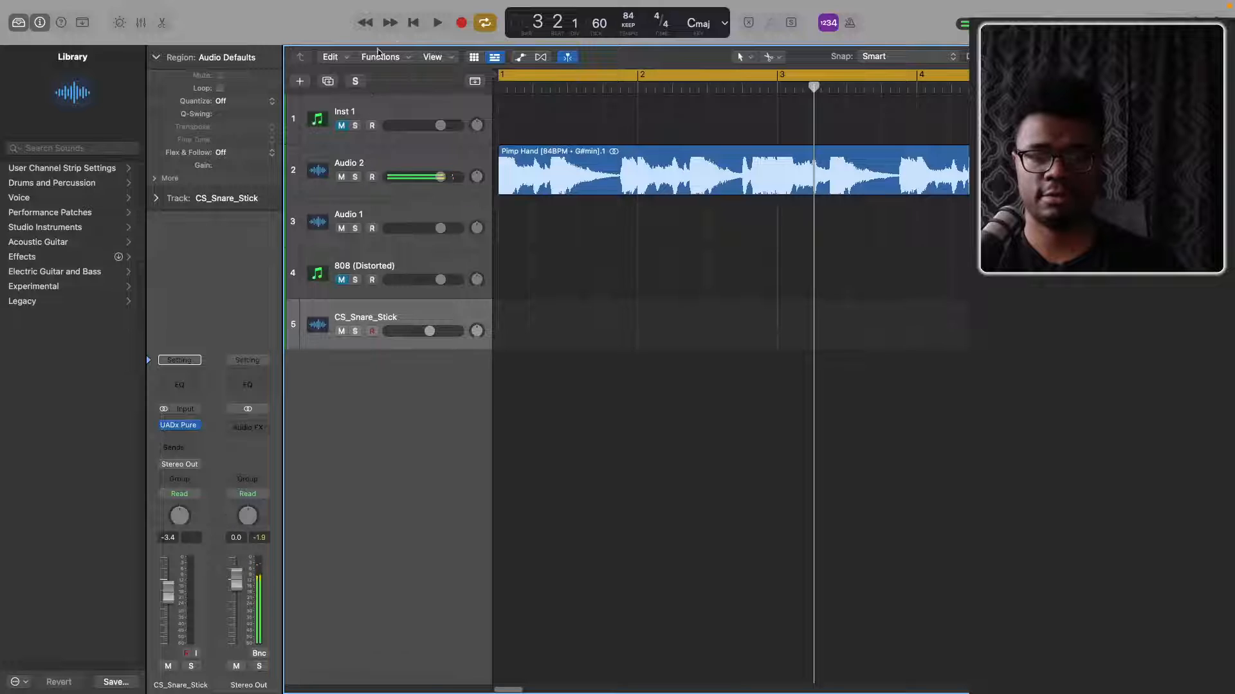
click(411, 23)
key(space)
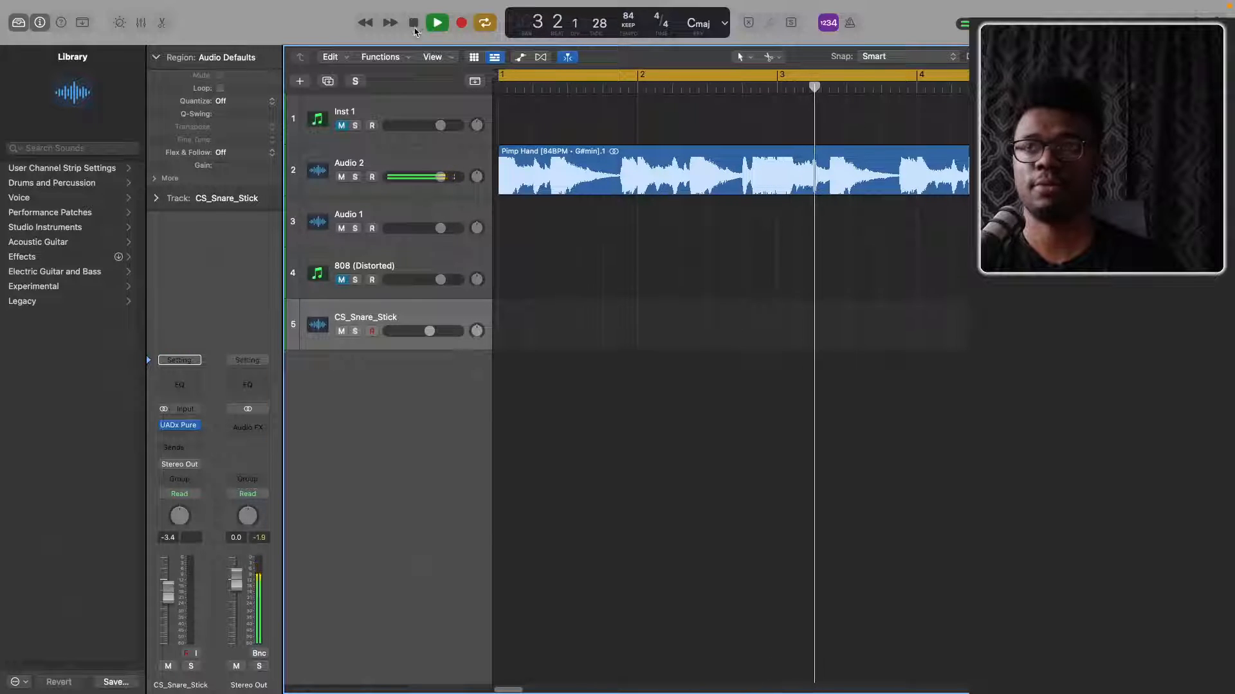
Switch to Console, raise the DAW channel fader to 0.7 and inspect that channel's sends
key(ctrl+Up)
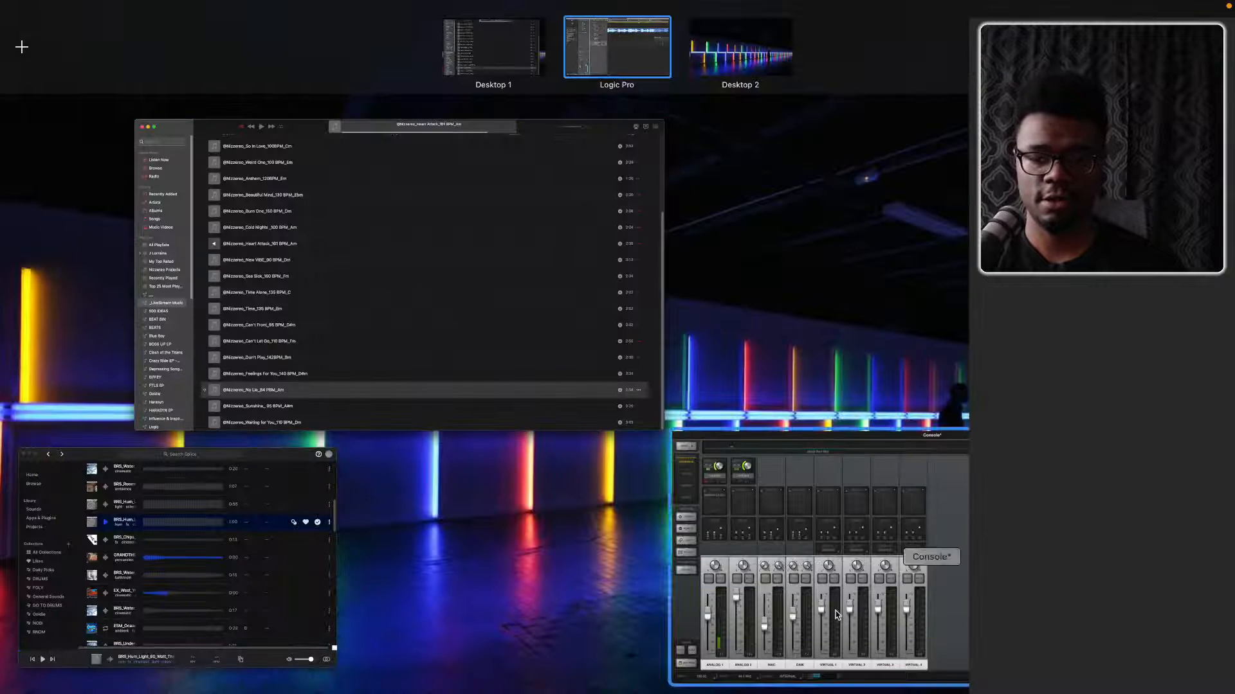
click(822, 609)
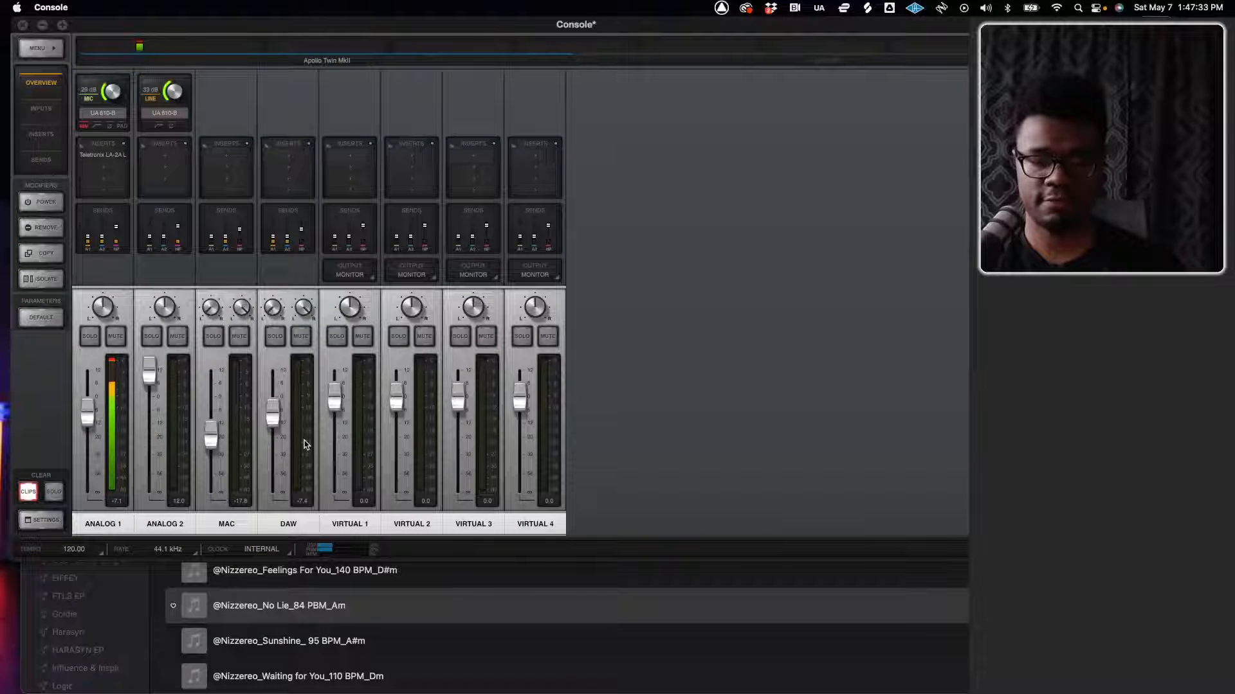
click(293, 232)
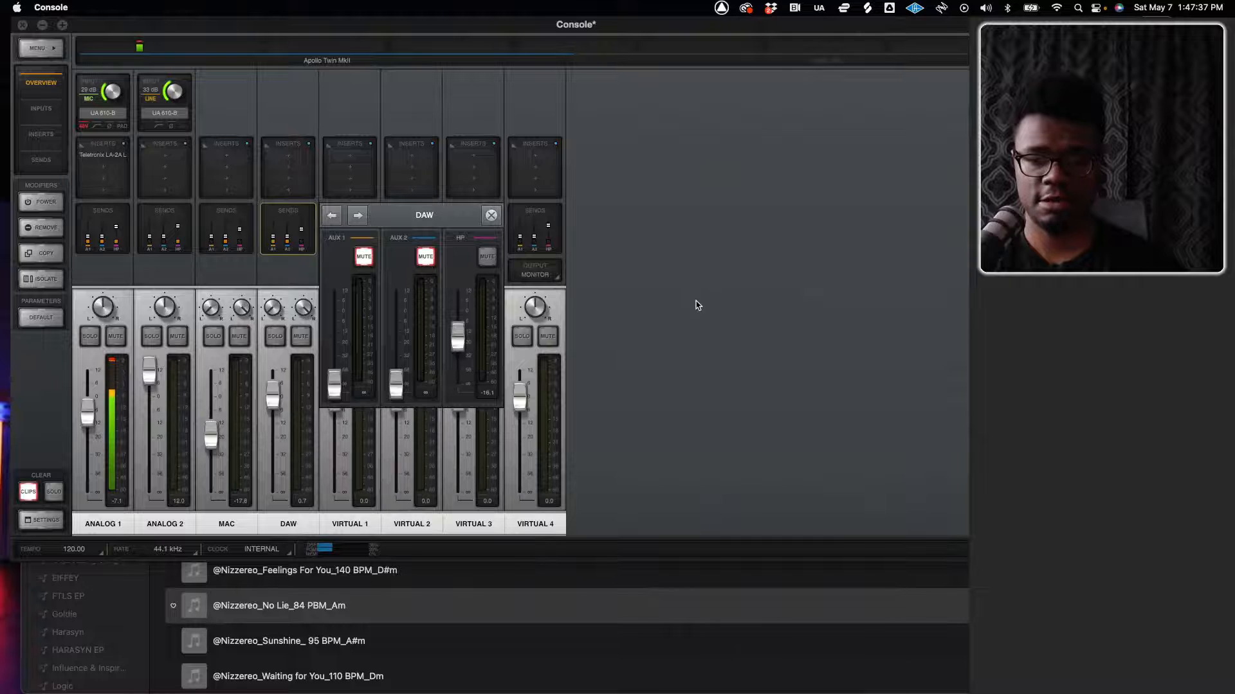
click(698, 305)
Return to Logic Pro and show the mixer to examine the channel strips through to Stereo Out and Master
key(ctrl+Up)
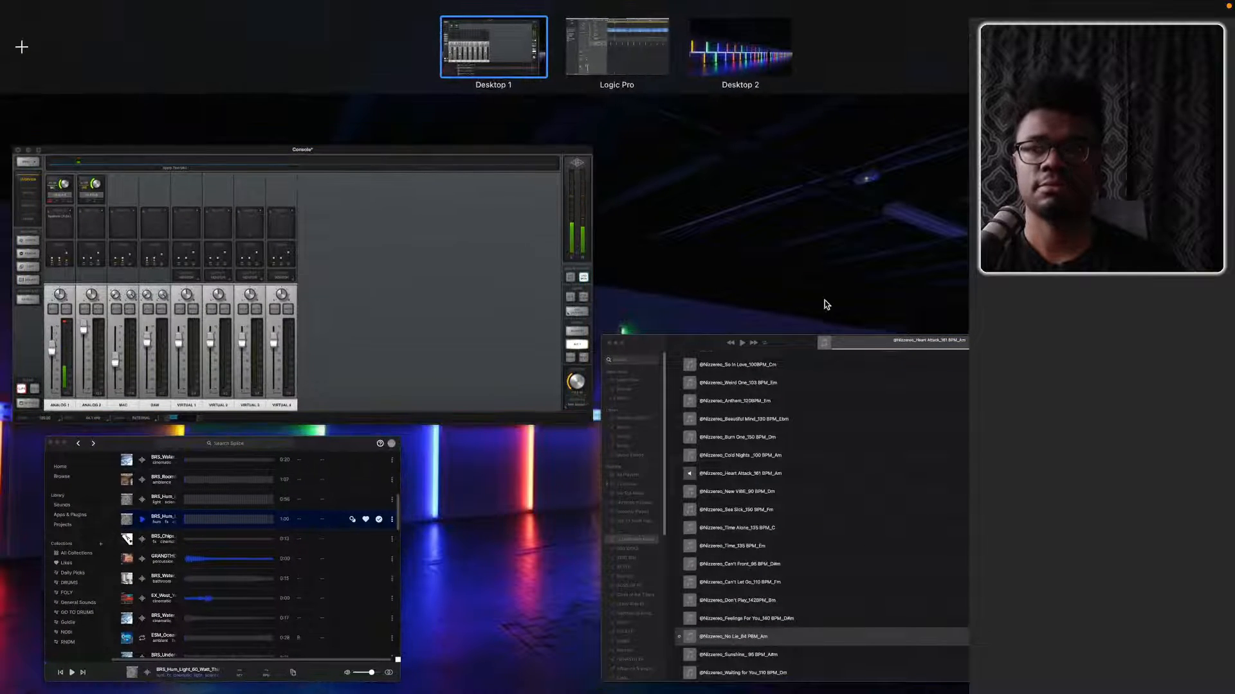
click(607, 71)
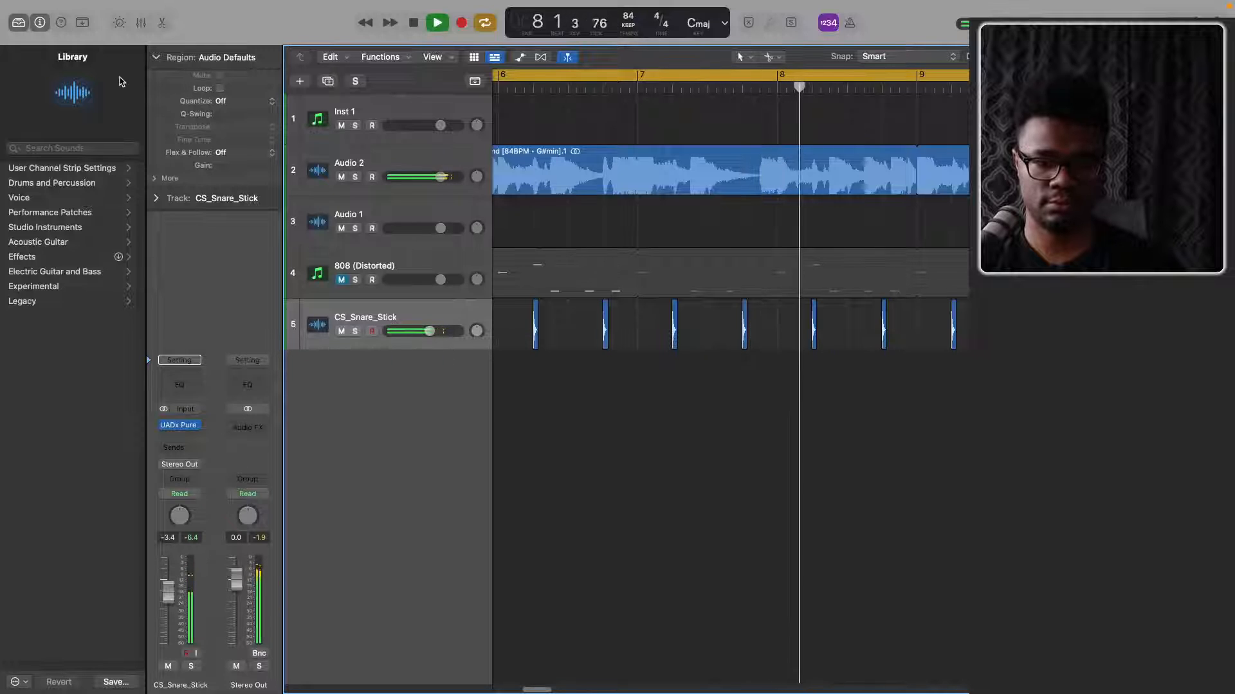
click(61, 23)
click(61, 23)
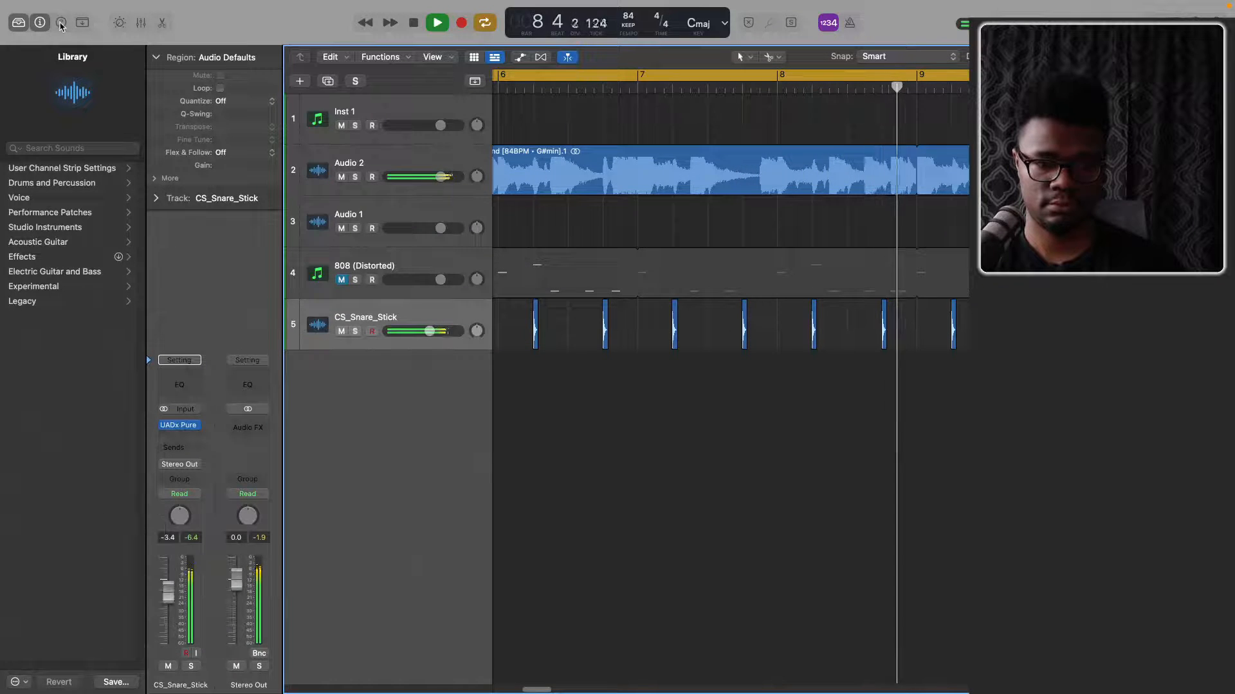
click(140, 23)
scroll(743, 508, up, 4)
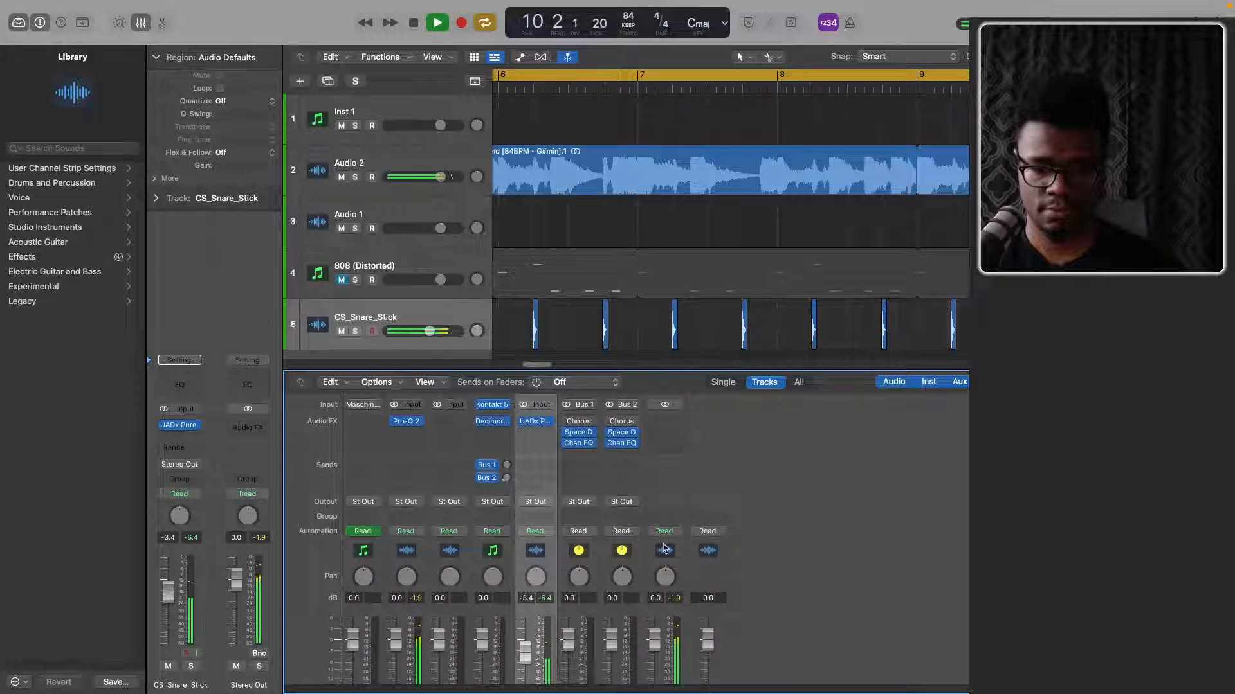
scroll(620, 505, down, 4)
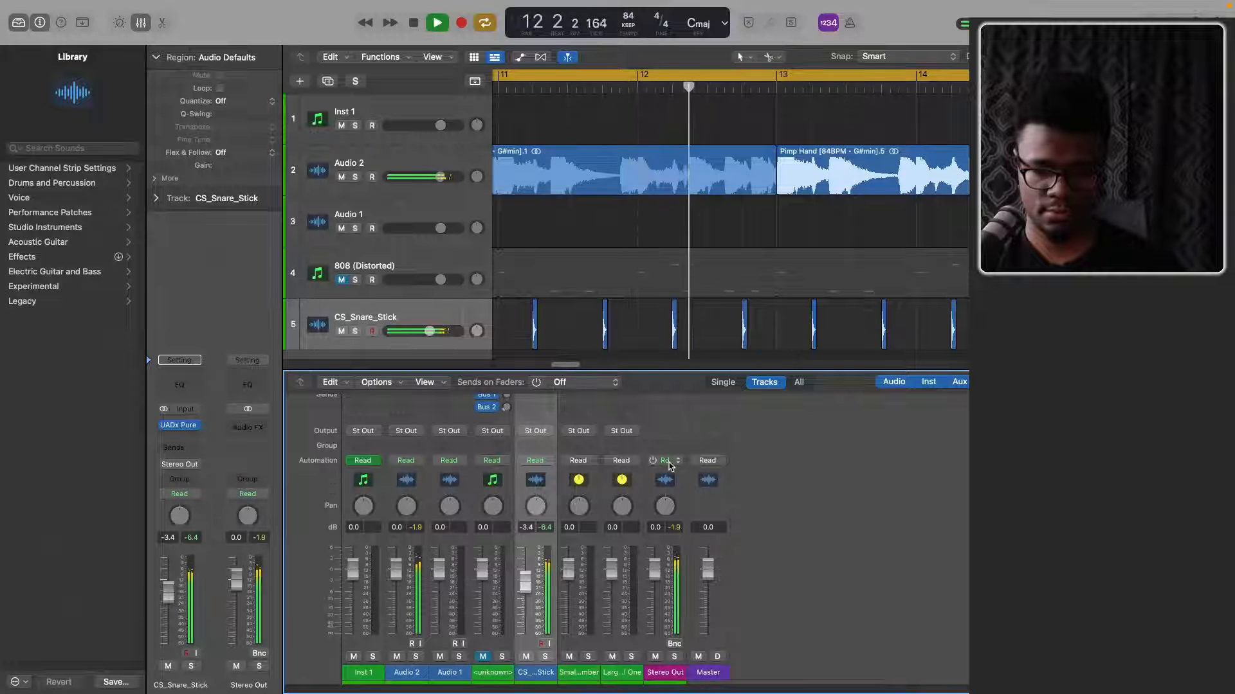
Open the audio preferences at the output settings of I/O Assignments
click(93, 7)
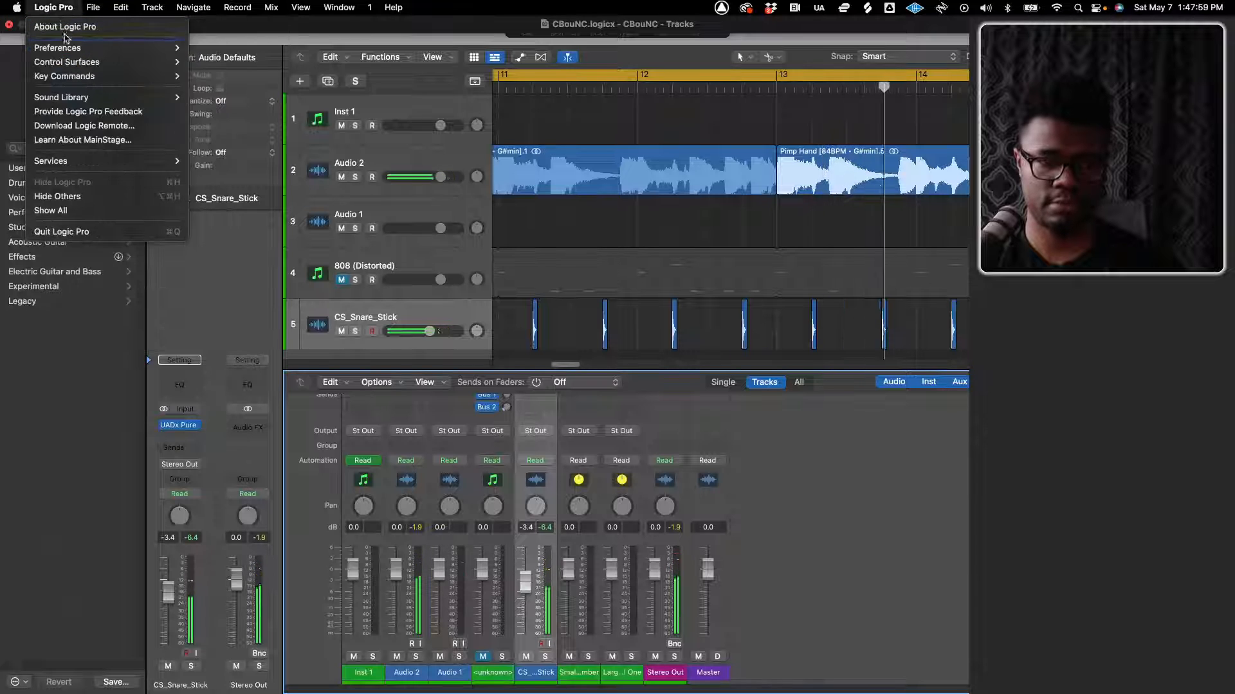
mouse_move(78, 48)
click(214, 62)
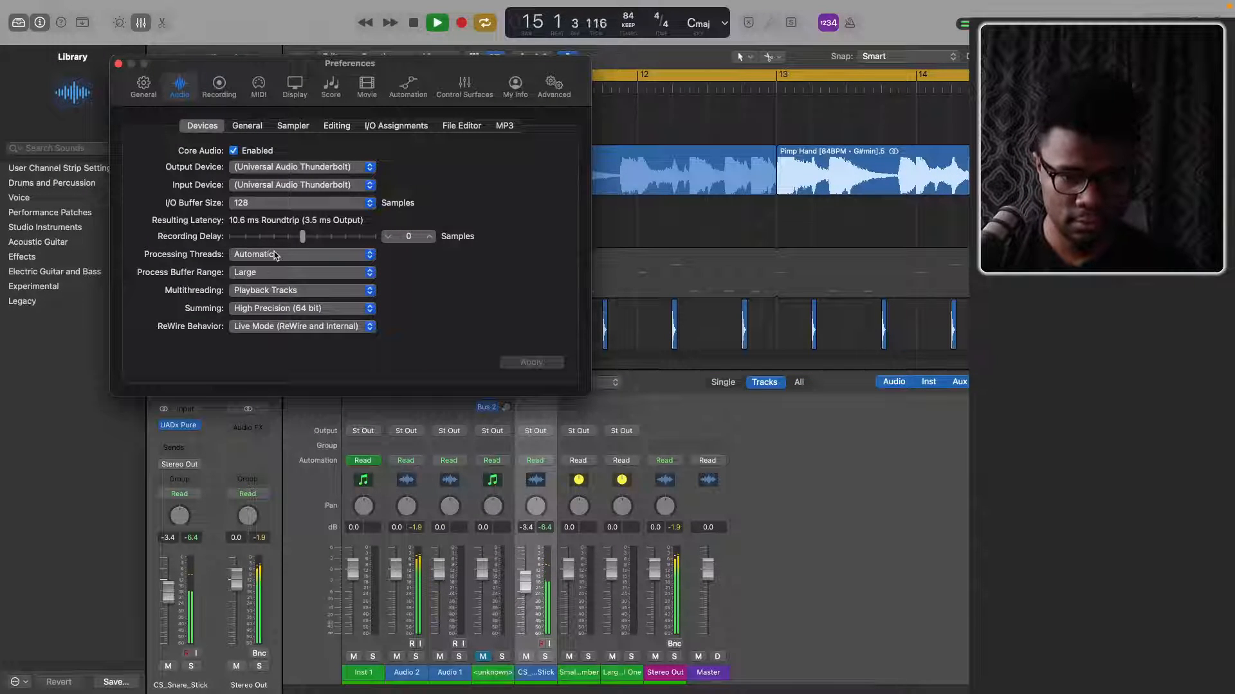
click(248, 126)
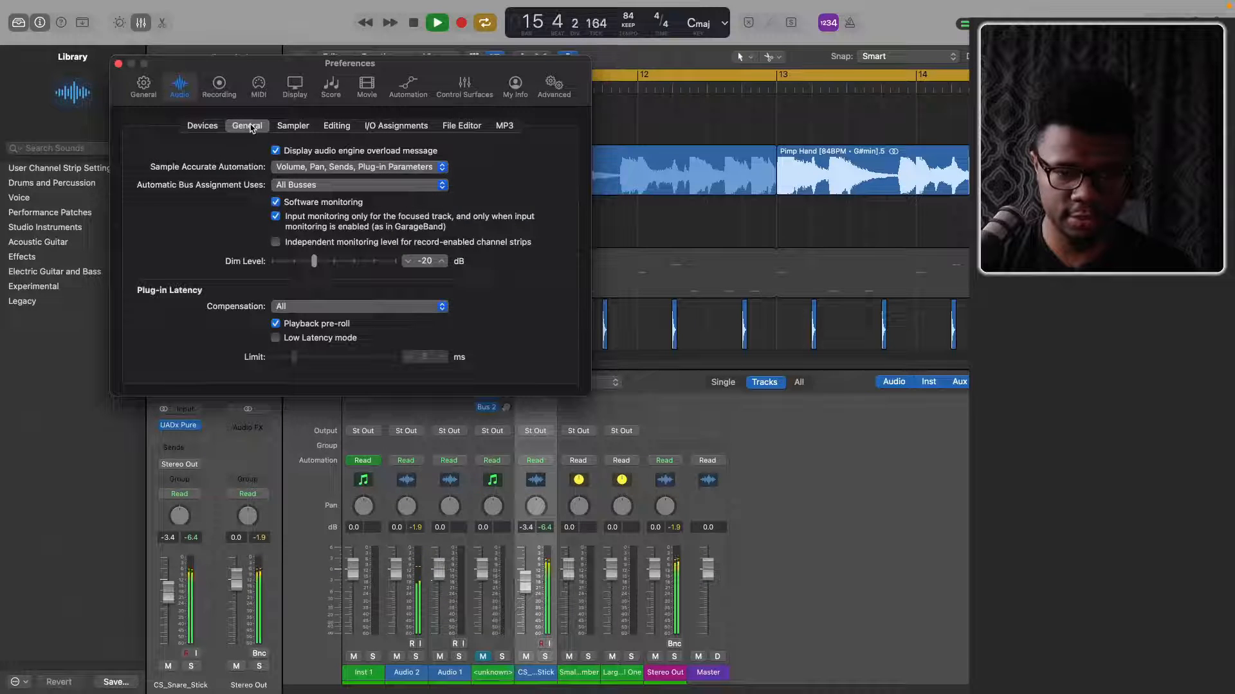
click(398, 127)
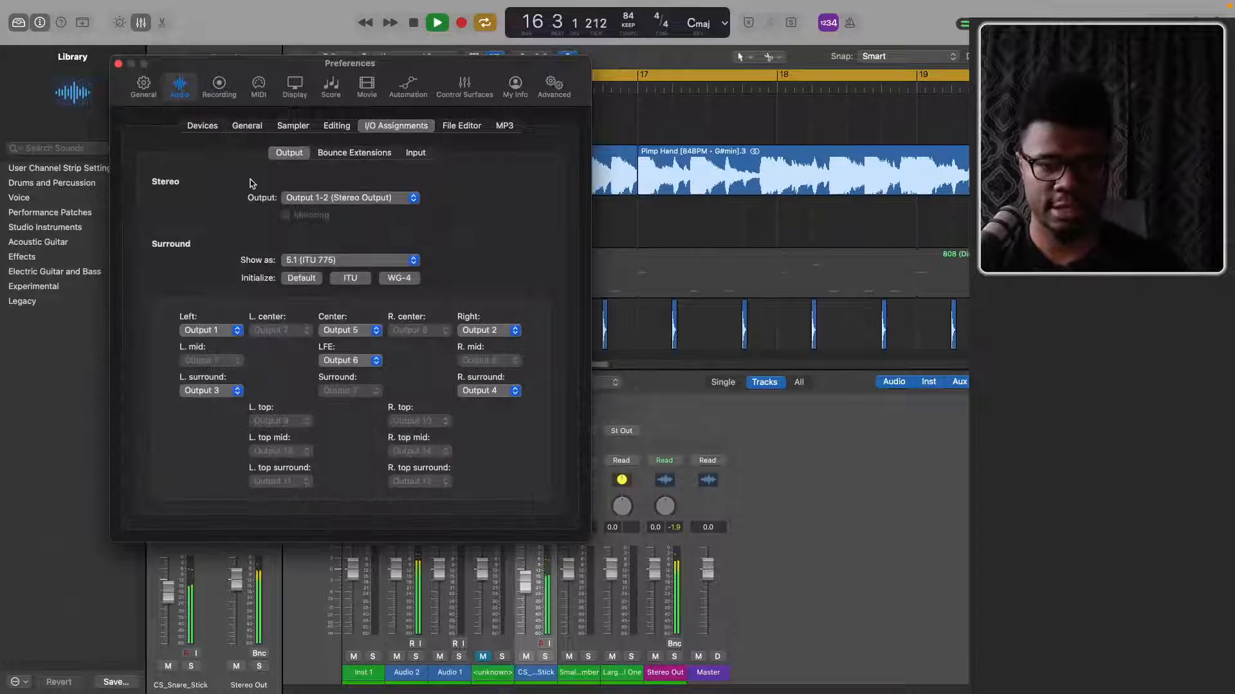
click(333, 199)
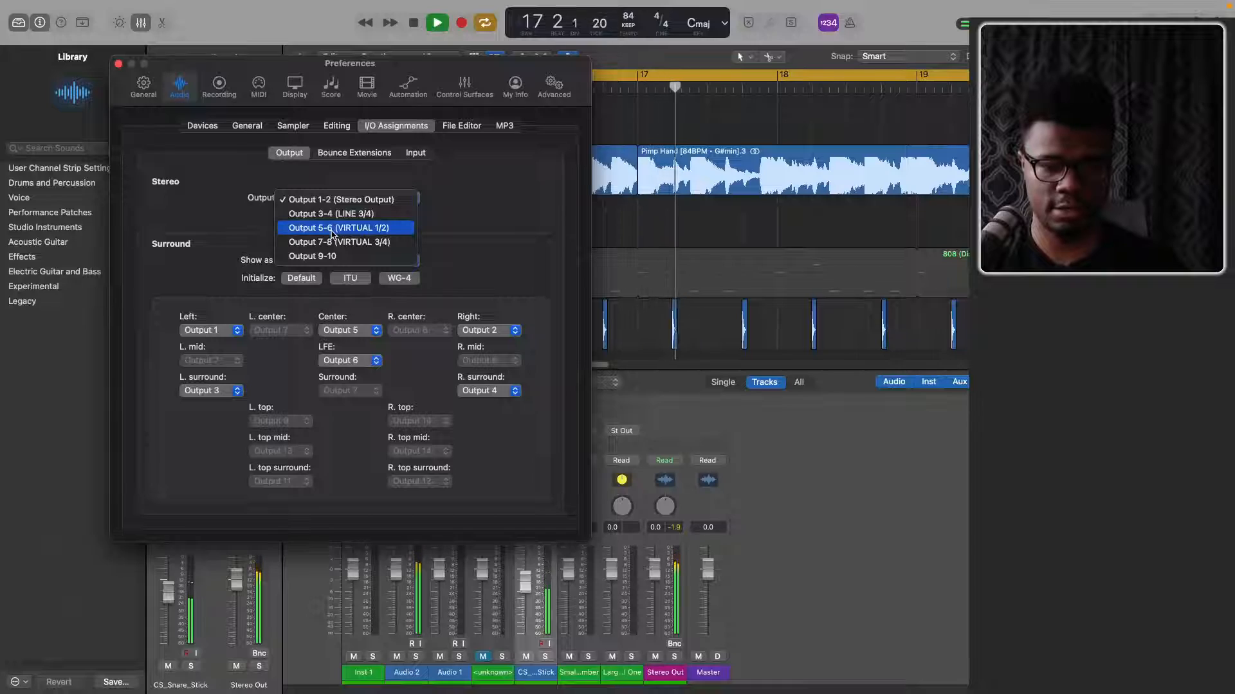
click(332, 228)
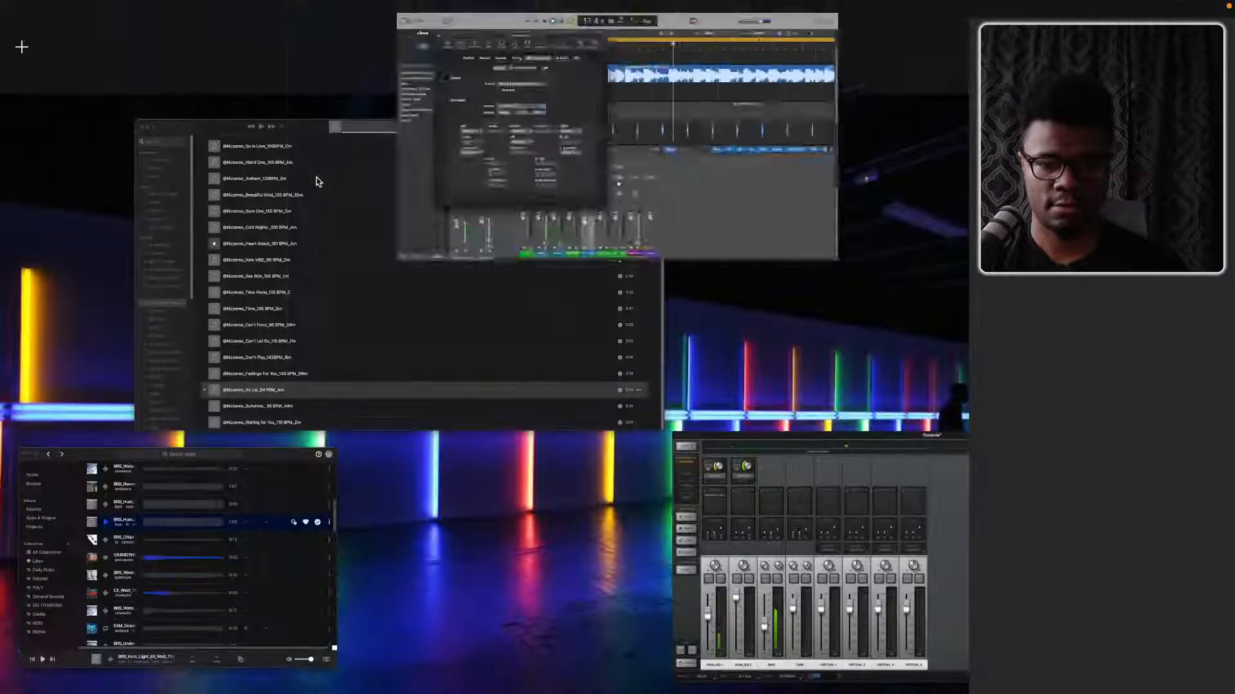
click(810, 581)
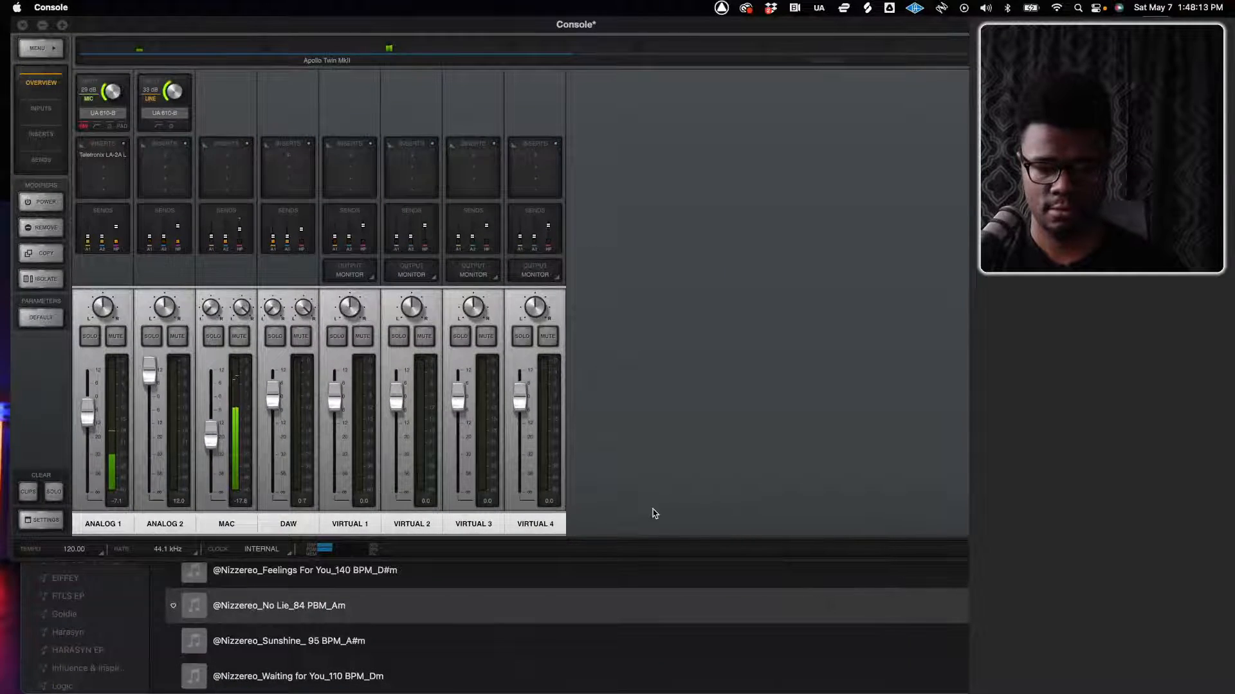
key(ctrl+Up)
Return to Logic Pro and set the stereo output to Output 7-8 (VIRTUAL 3/4)
mouse_move(532, 25)
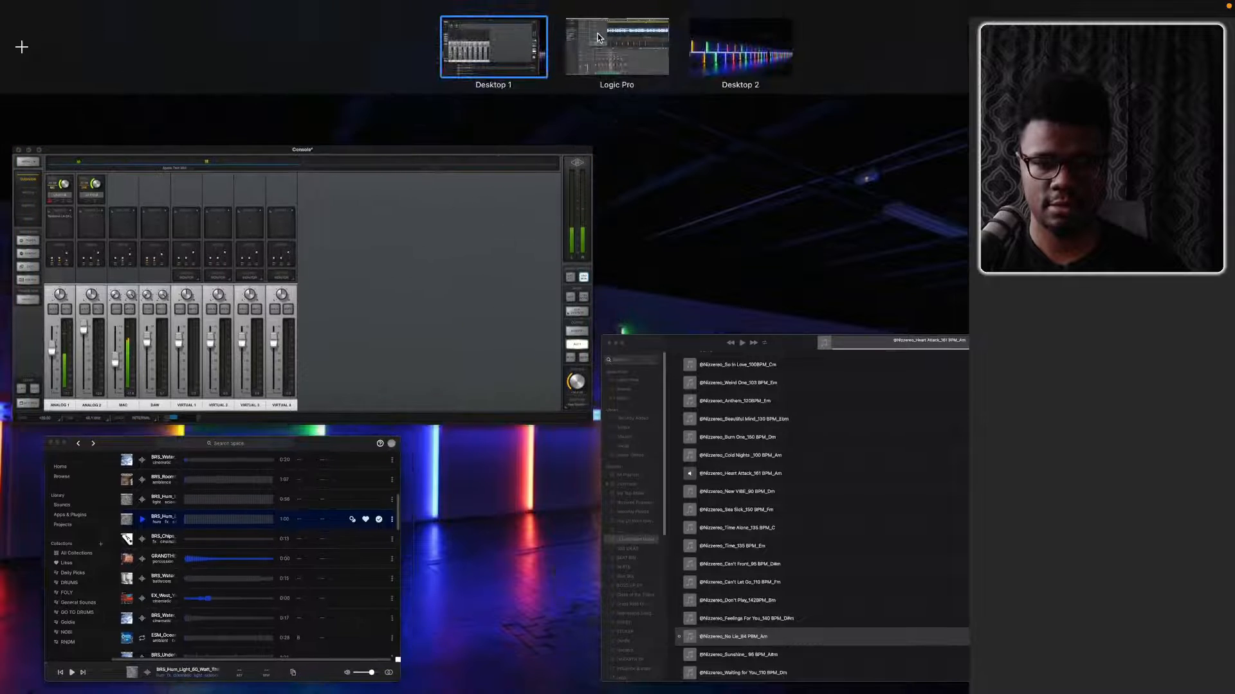
click(616, 46)
click(337, 199)
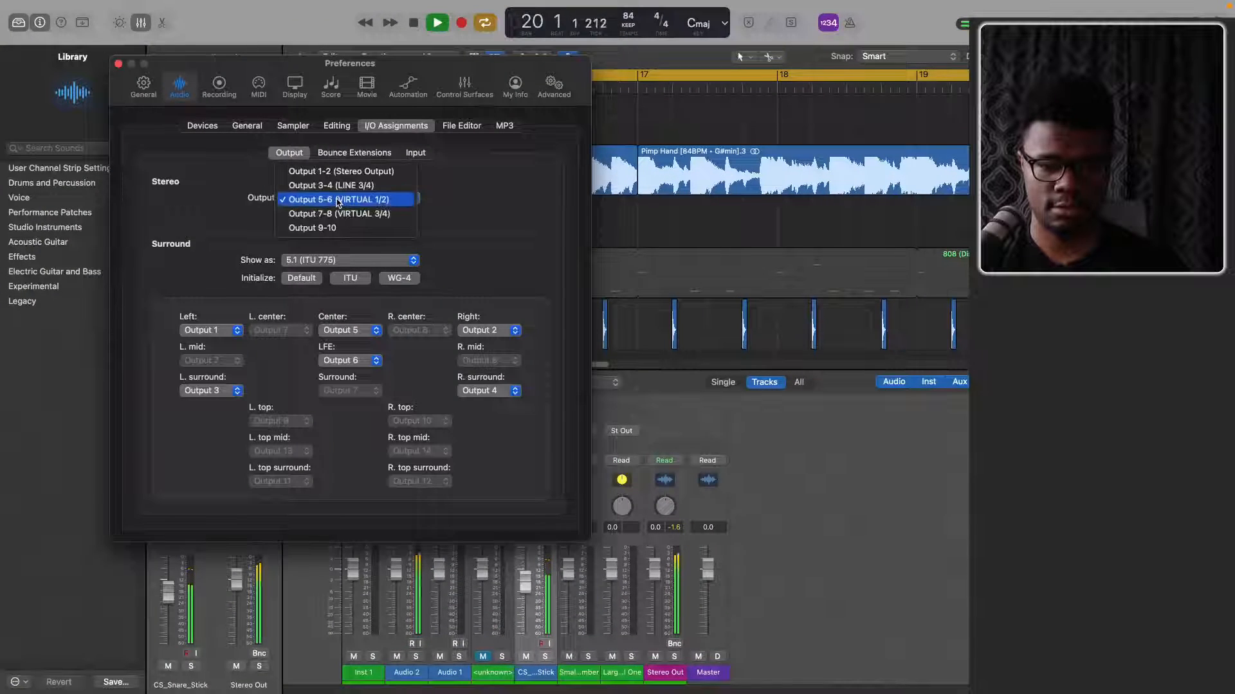
click(339, 213)
Switch to Console and check which channel meters receive the Logic Pro signal
key(ctrl+Up)
mouse_move(595, 89)
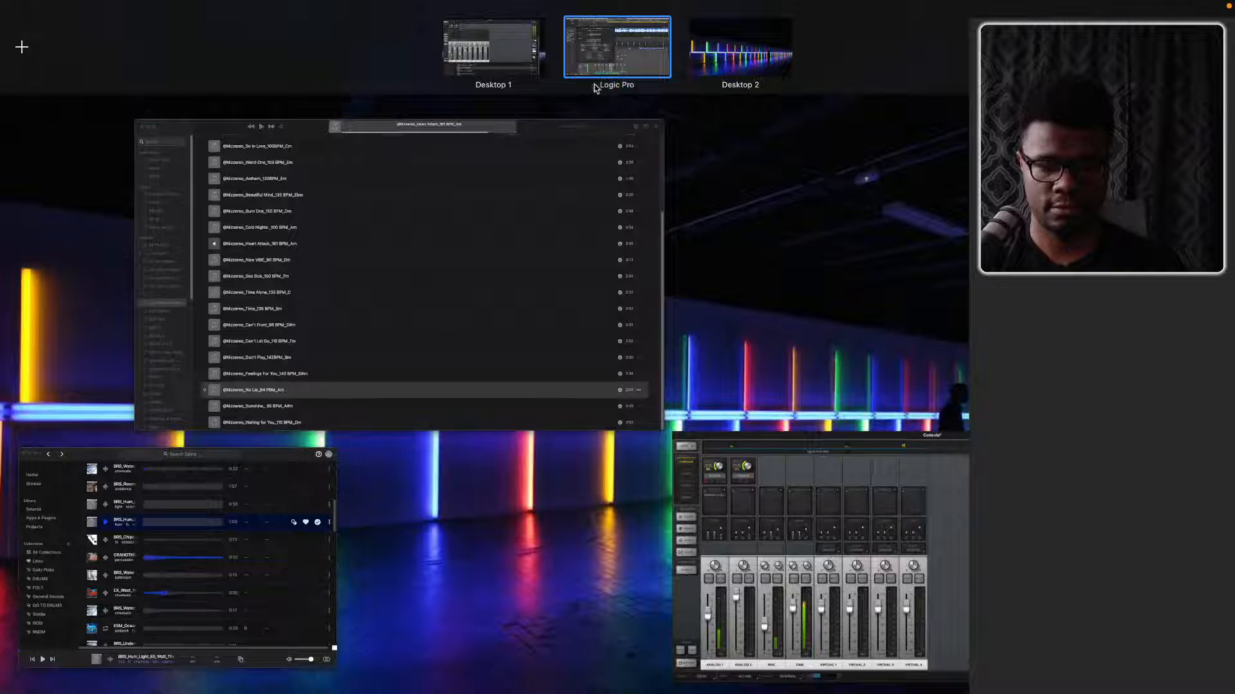
click(789, 591)
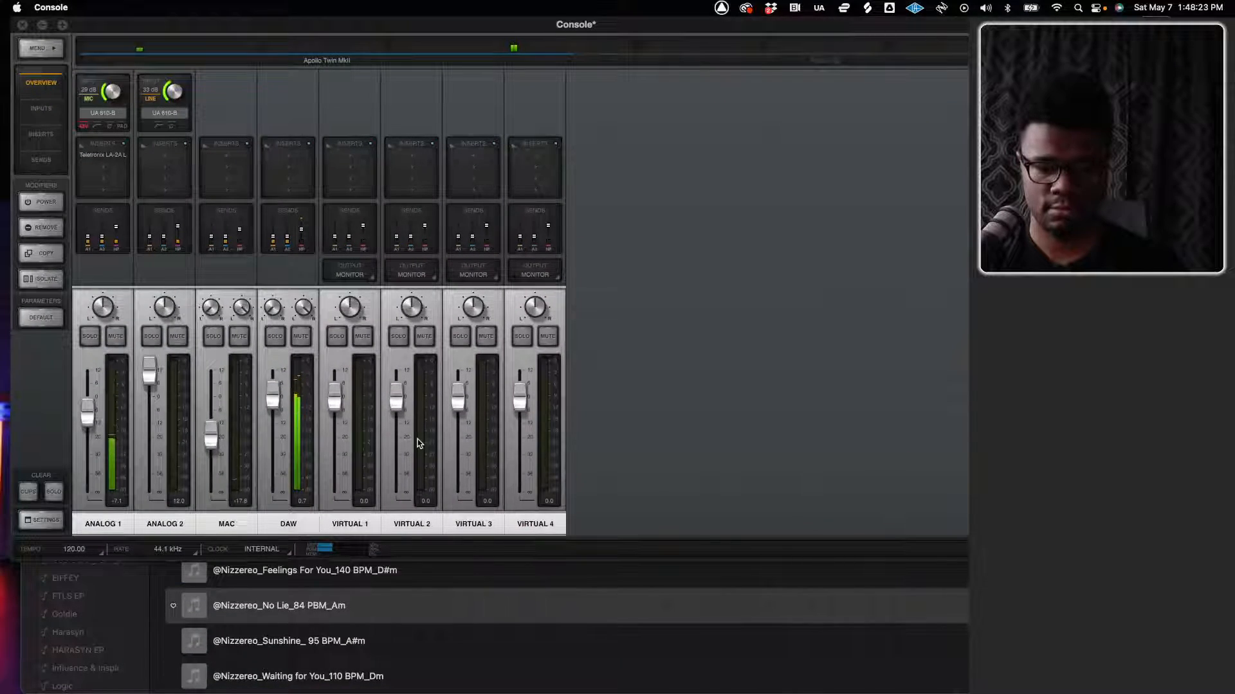
key(ctrl+Up)
click(418, 234)
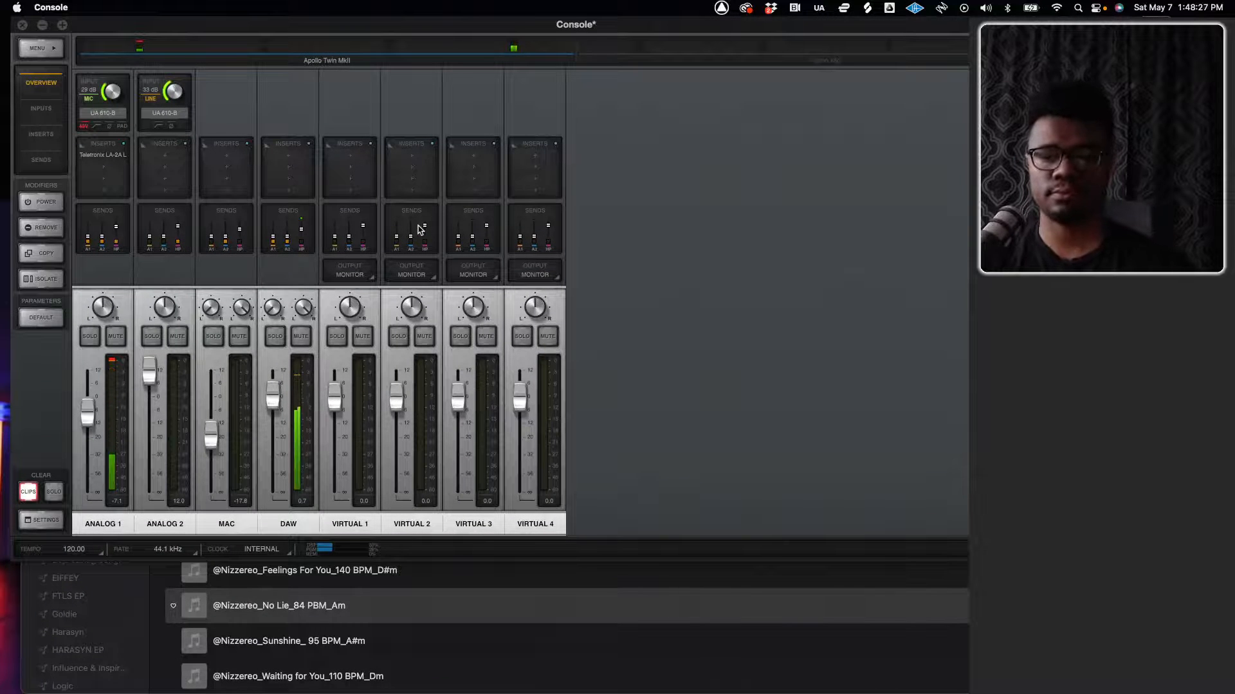
Return to Logic Pro, toggle stereo output mirroring on and off again, and close the preferences
key(ctrl+Up)
click(620, 50)
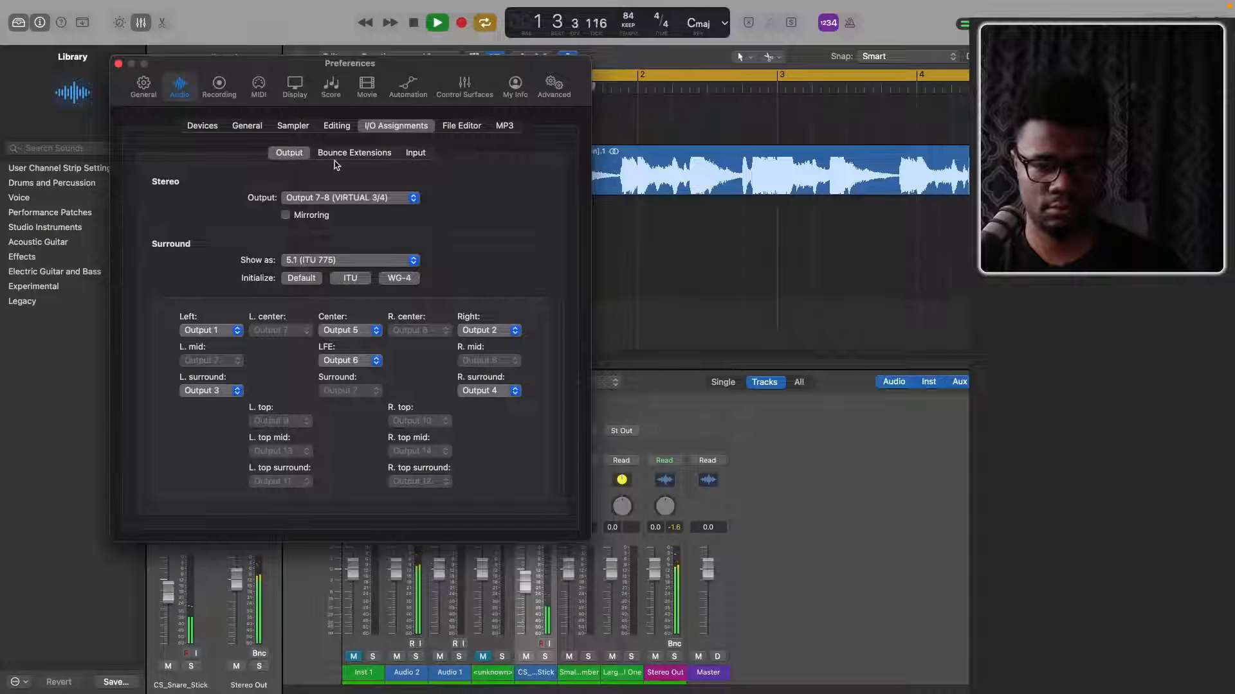
click(285, 215)
click(285, 215)
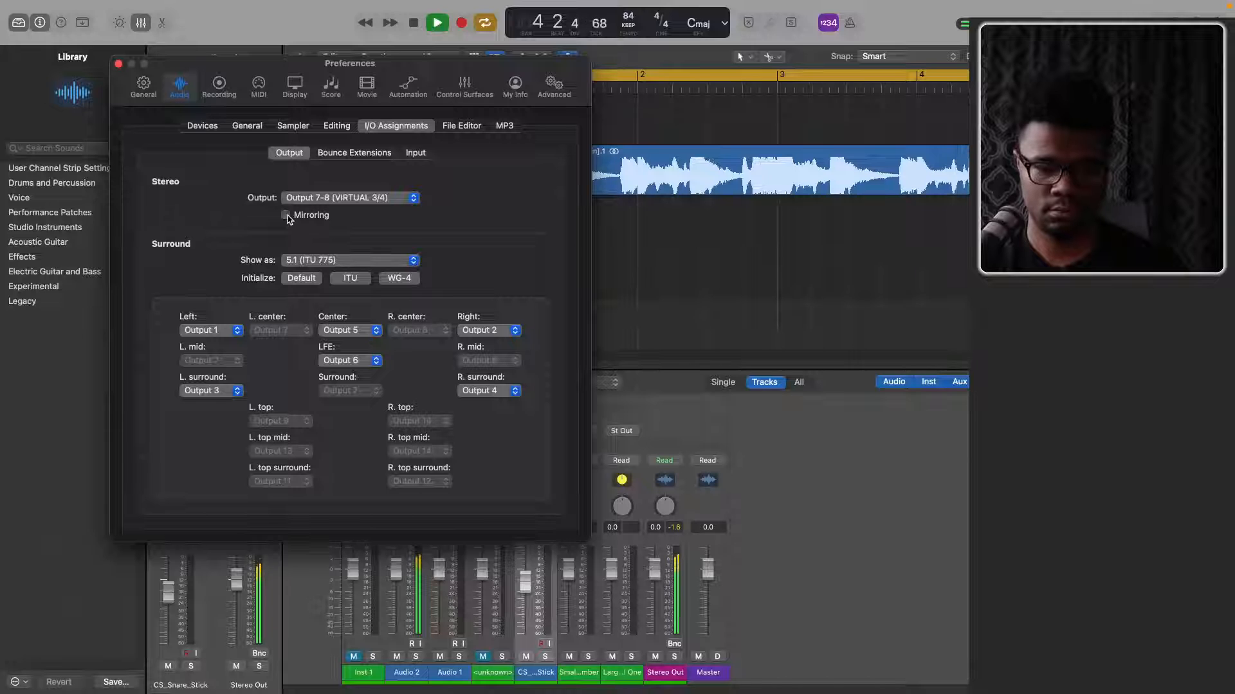
click(118, 65)
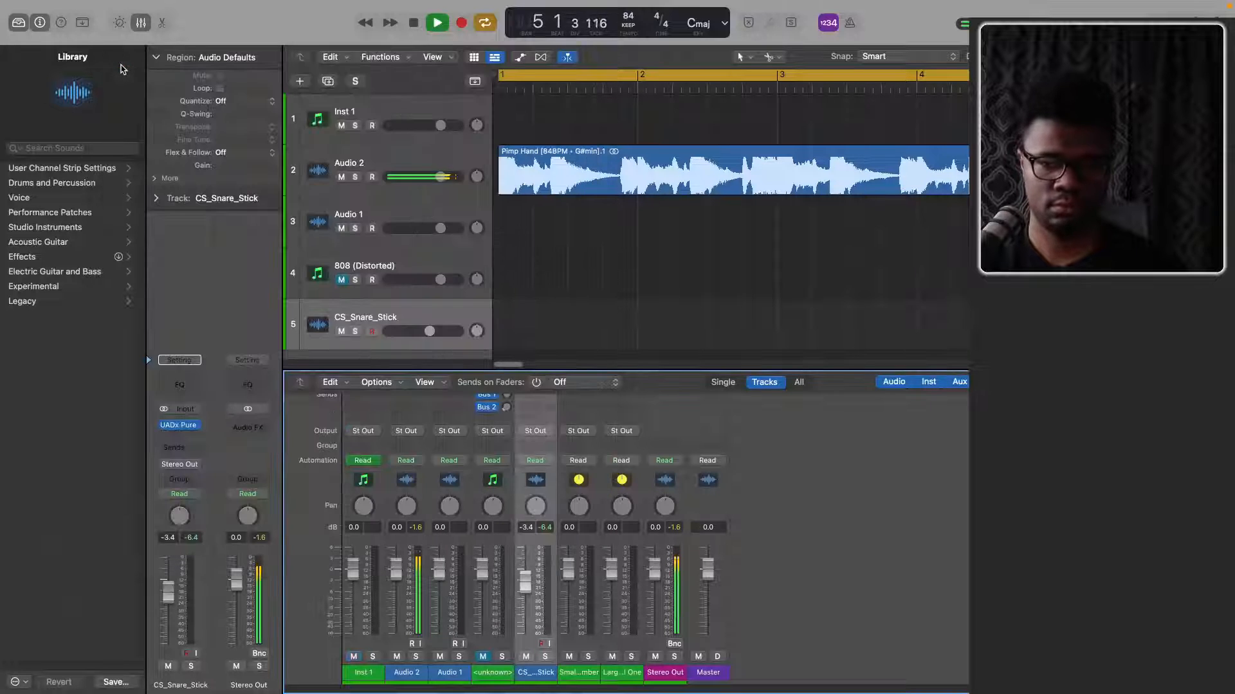
scroll(681, 340, down, 2)
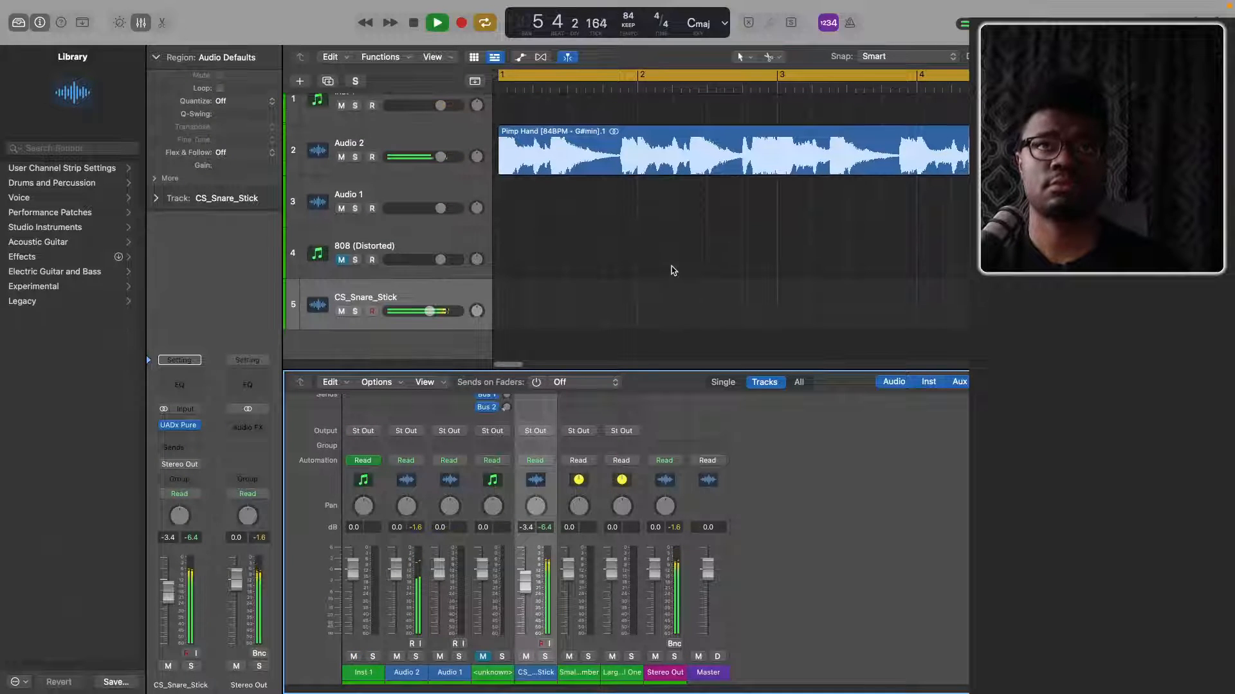
scroll(673, 270, down, 2)
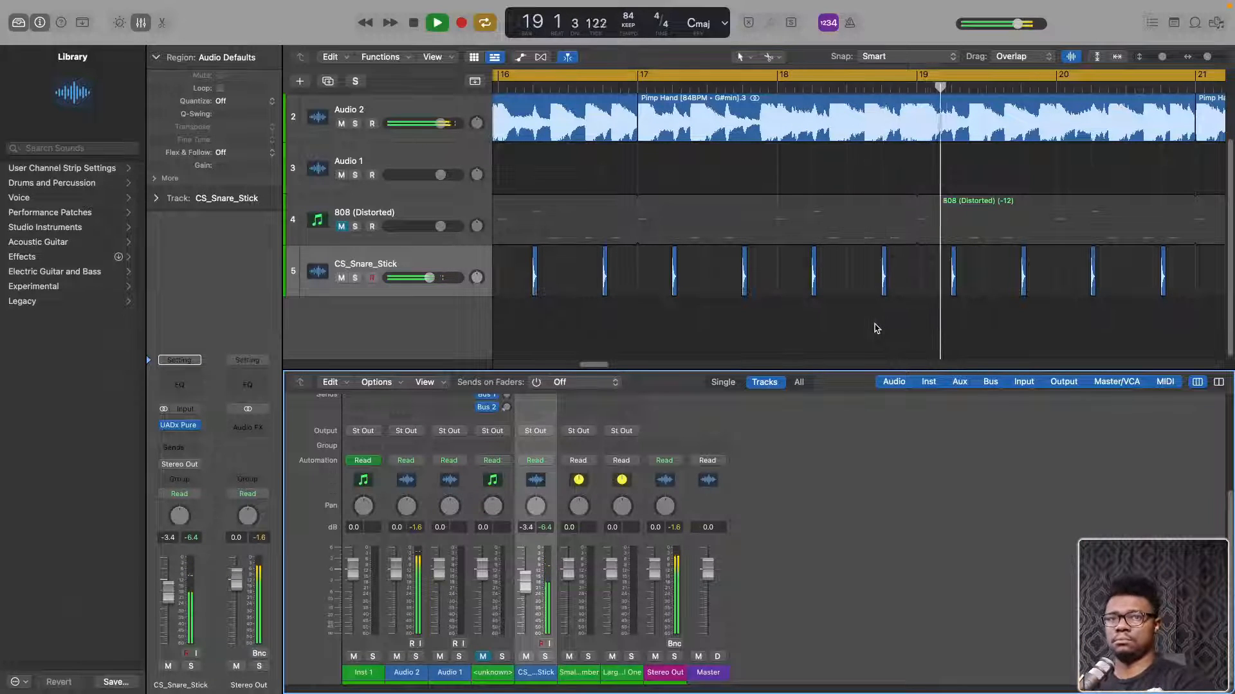
key(ctrl+Up)
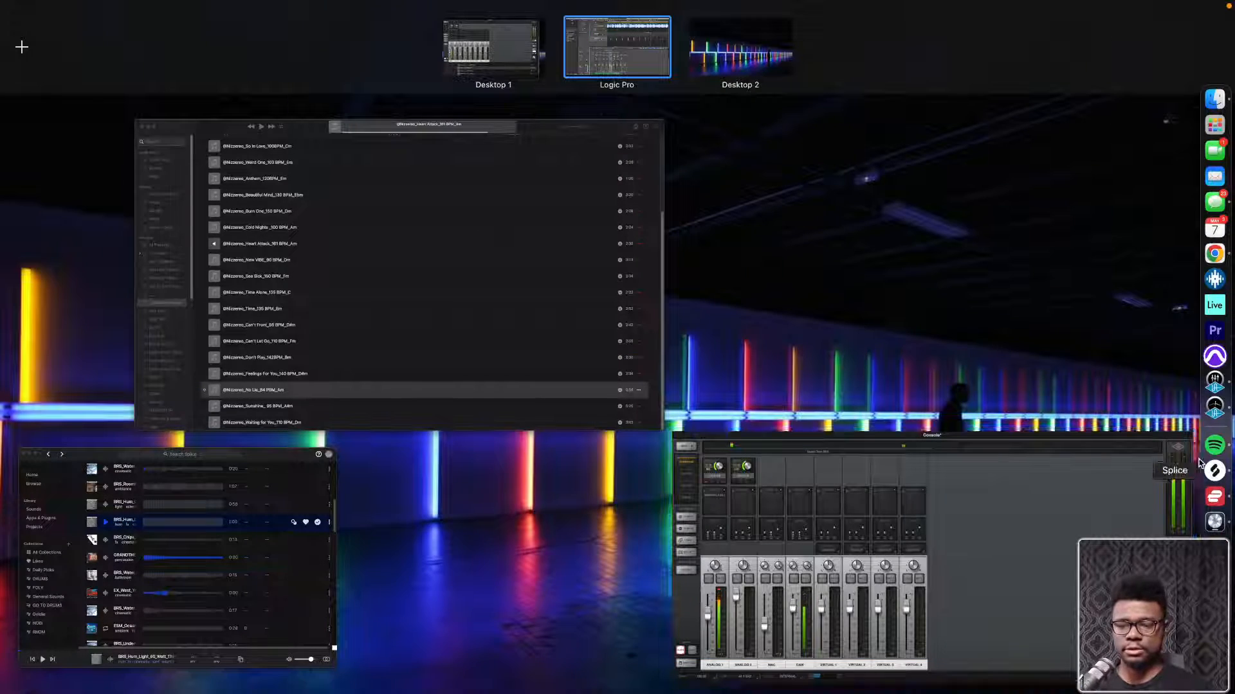
key(ctrl+Up)
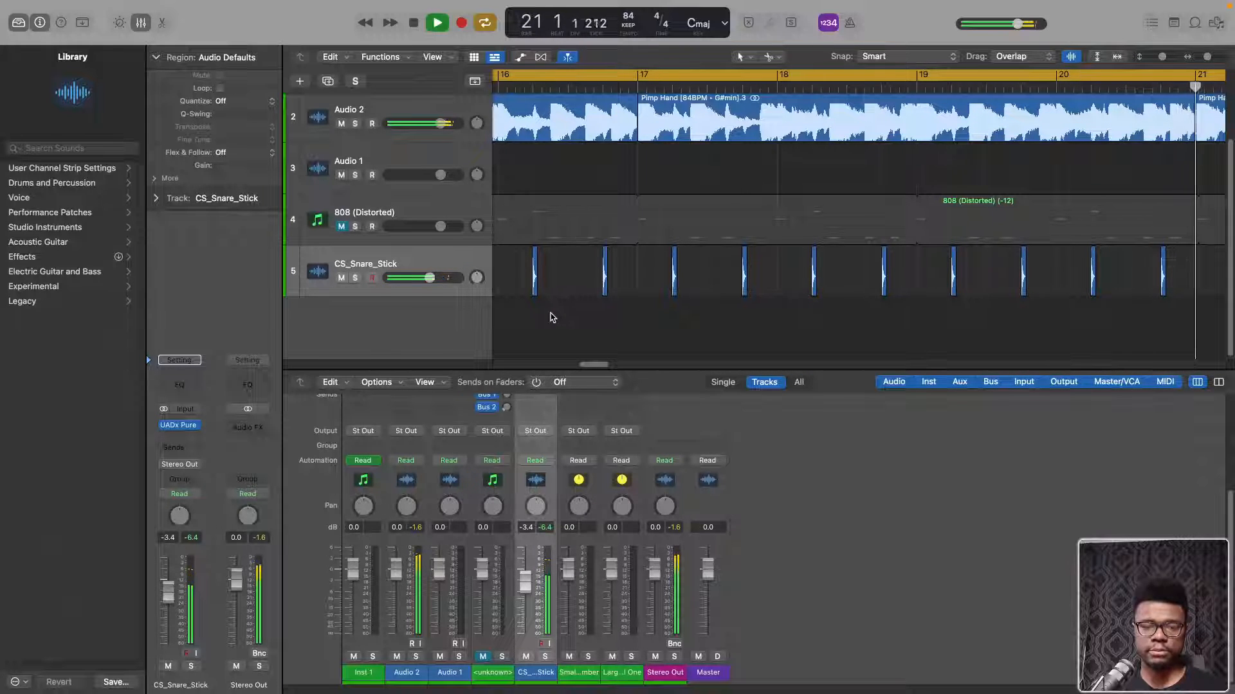
scroll(551, 314, left, 1)
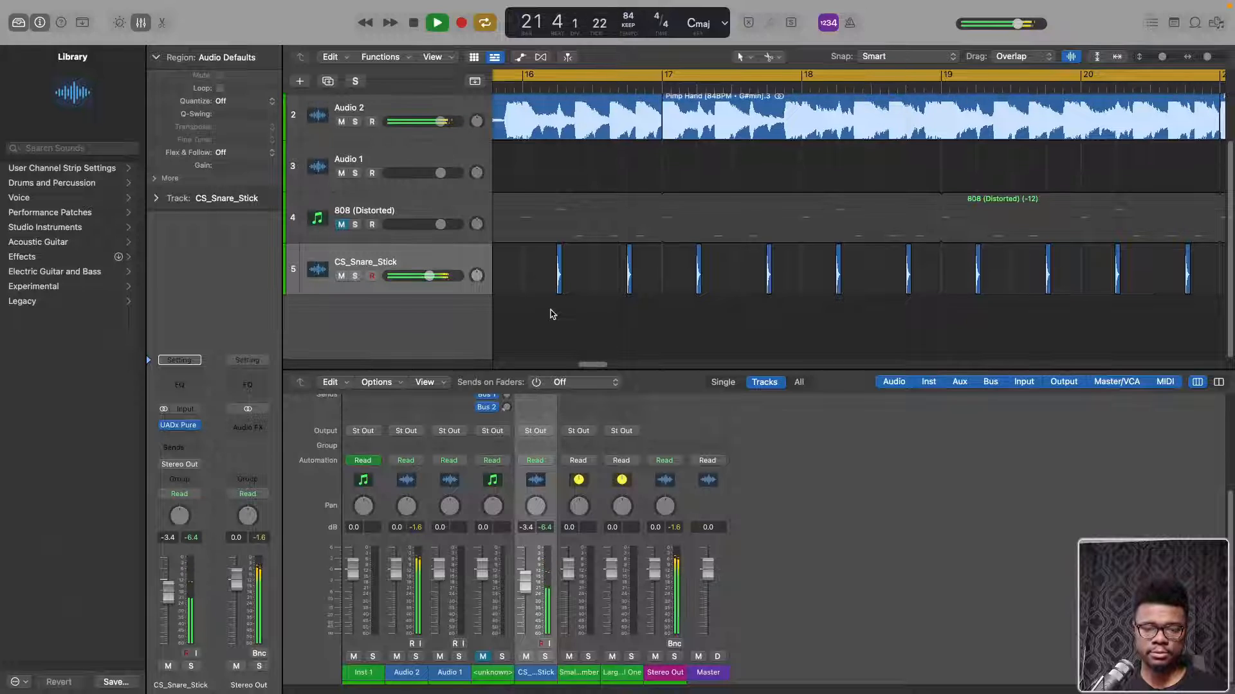
click(551, 314)
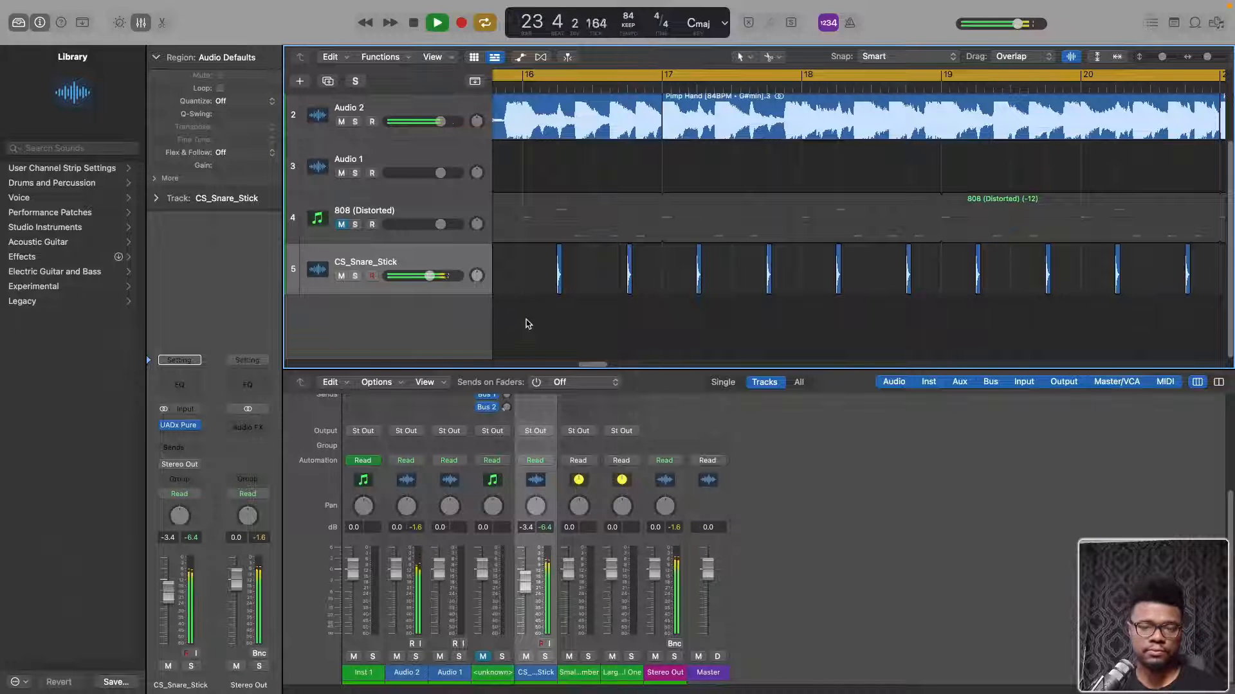
scroll(545, 310, up, 5)
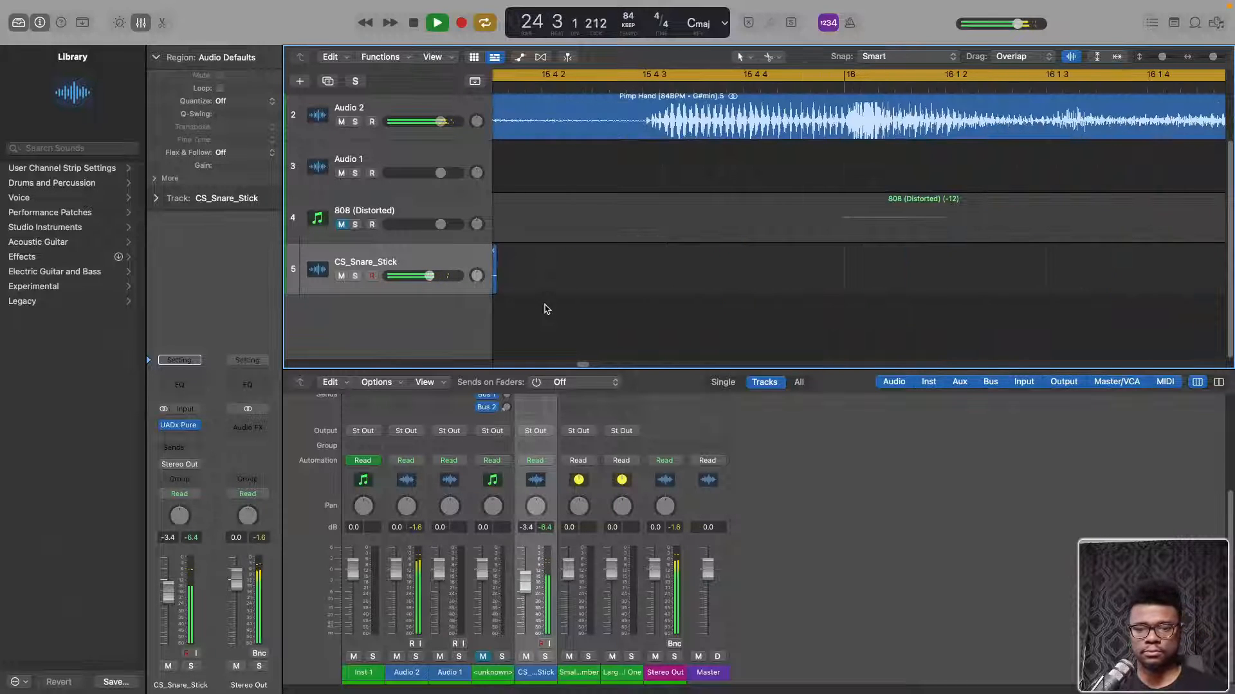
scroll(545, 310, down, 5)
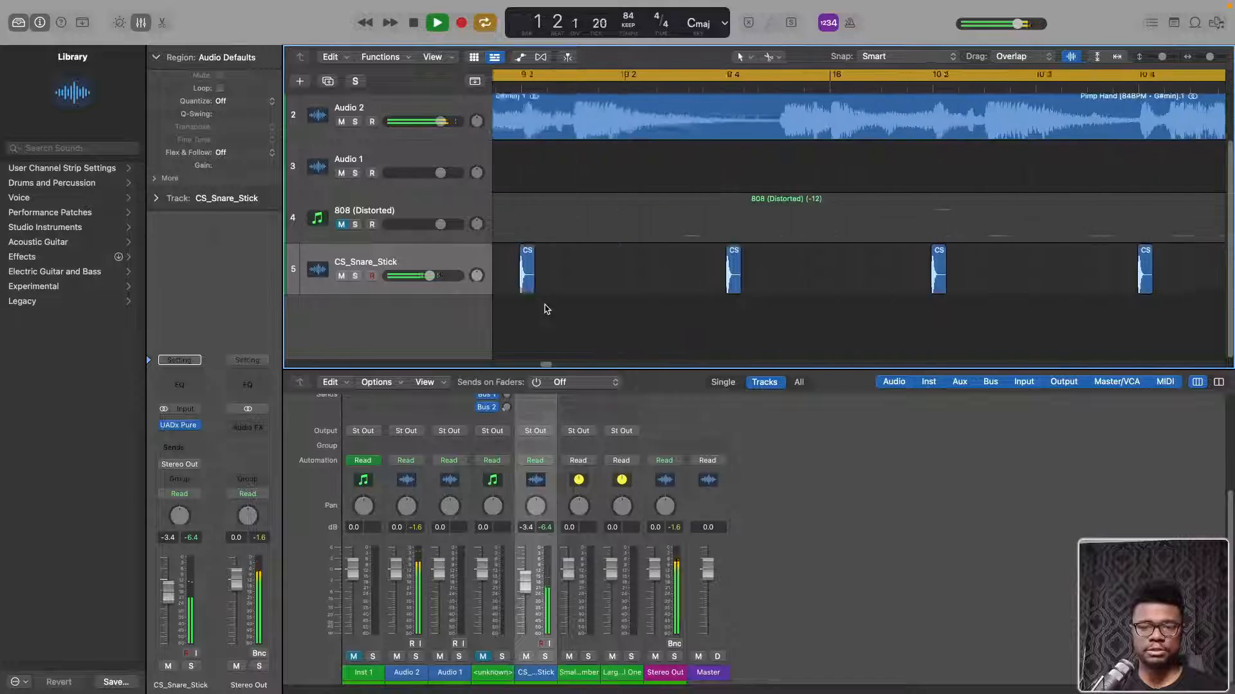
scroll(546, 310, down, 3)
scroll(545, 310, up, 6)
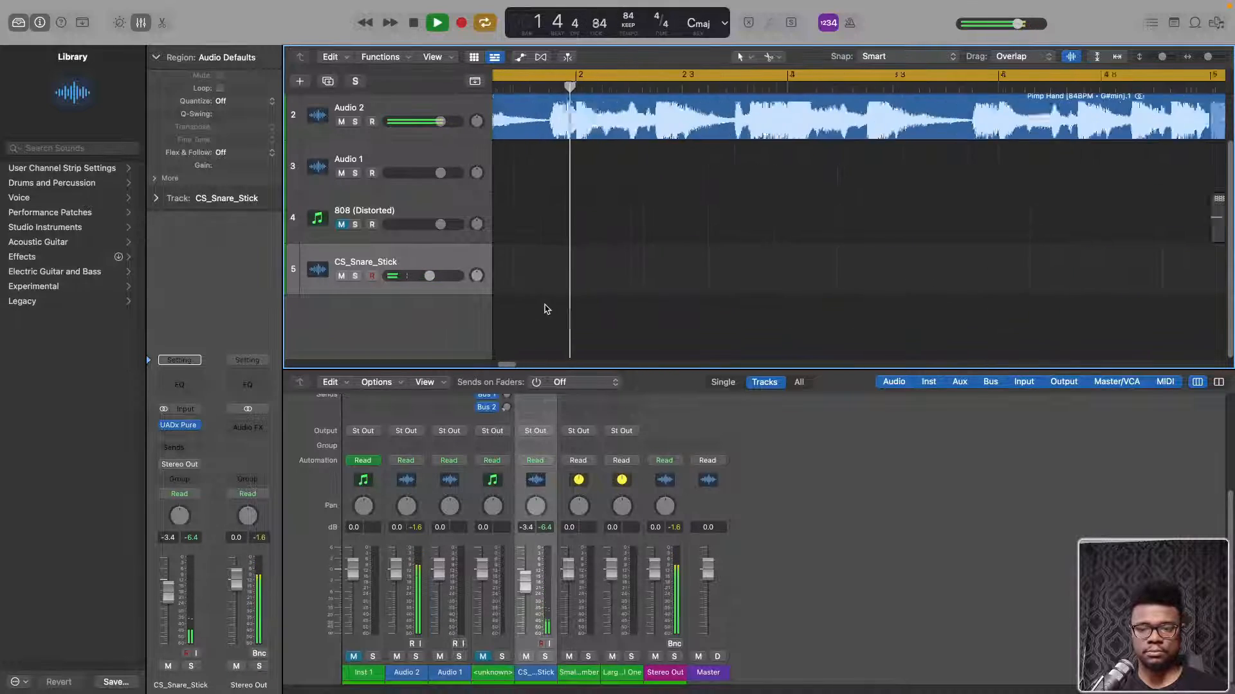
key(ctrl+Up)
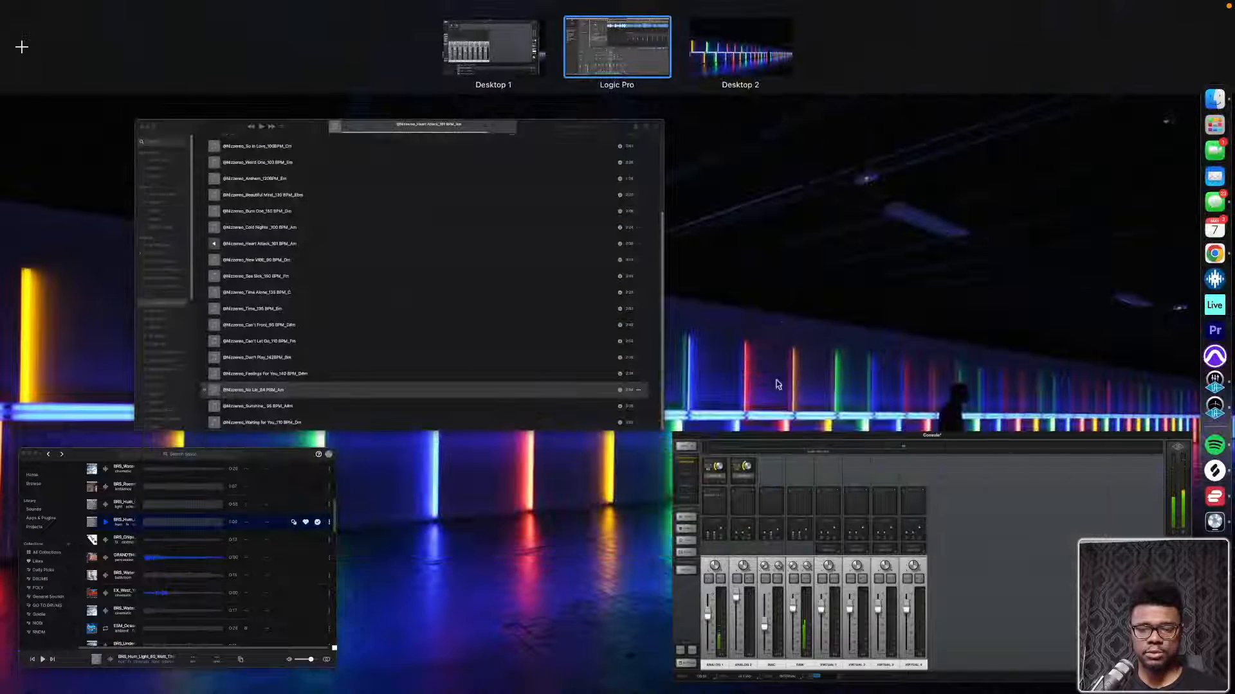
click(1215, 98)
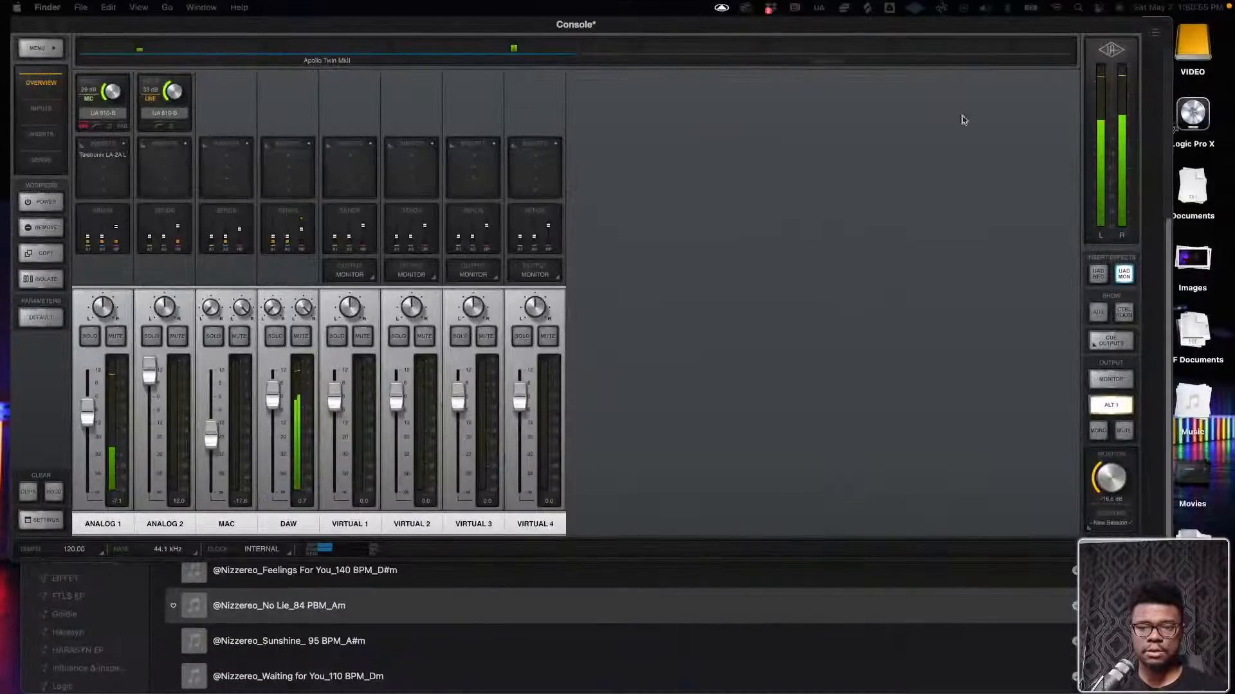
key(ctrl+Up)
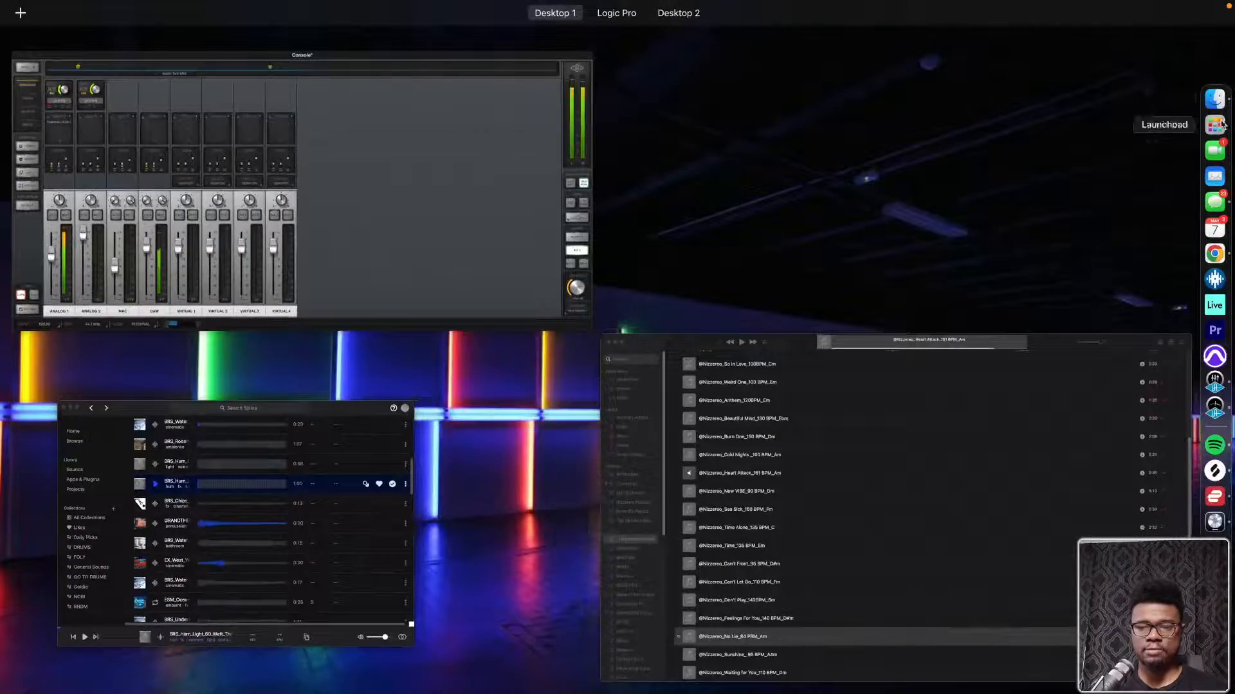
click(822, 179)
key(ctrl+Up)
click(628, 24)
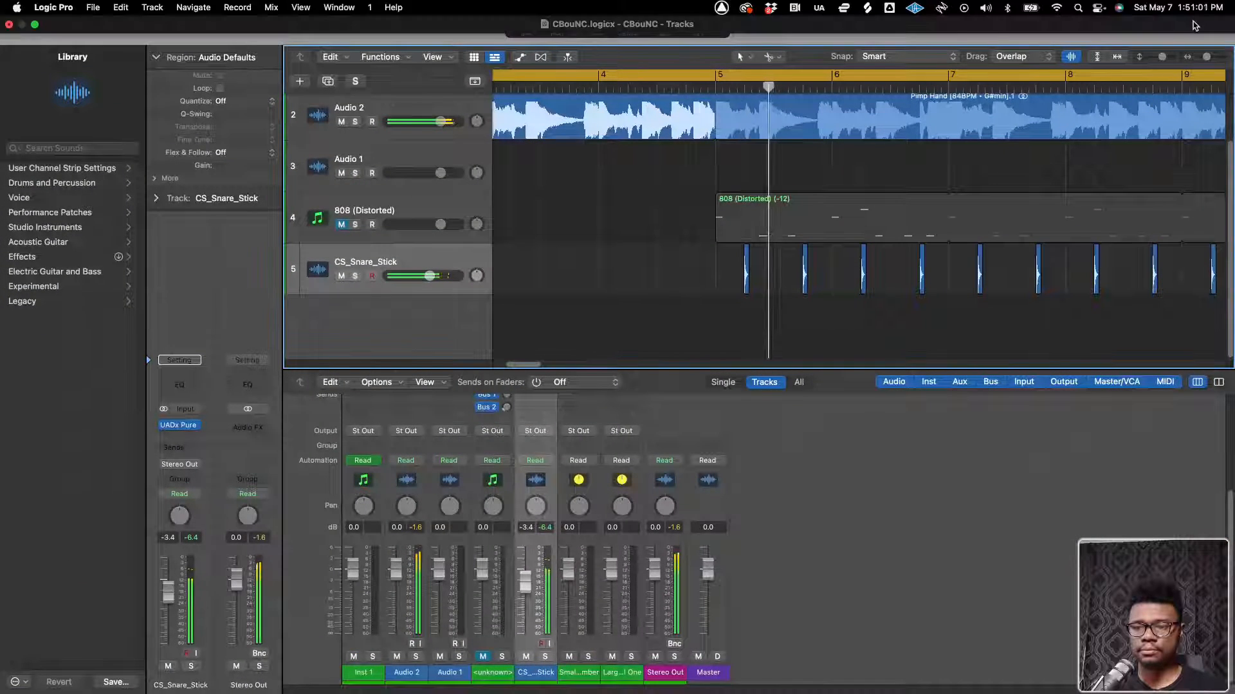
Show the file browser for all files and open the _SAMPLES folder inside My Drive
click(1216, 22)
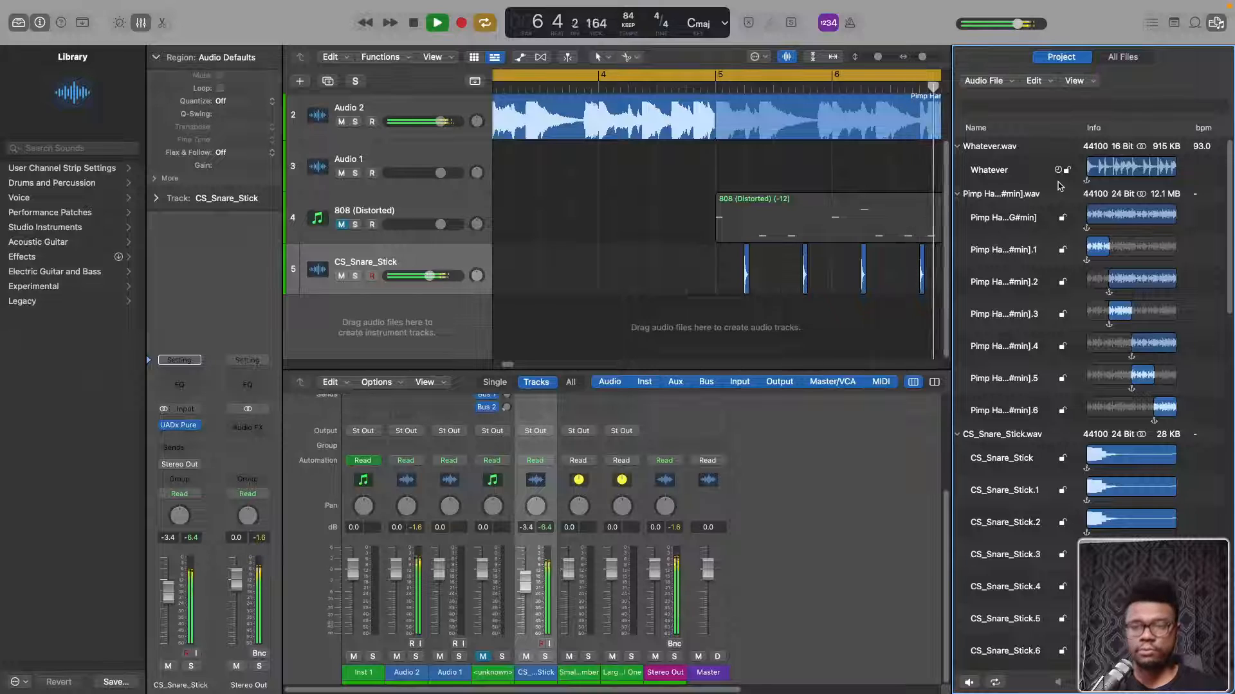
click(1112, 57)
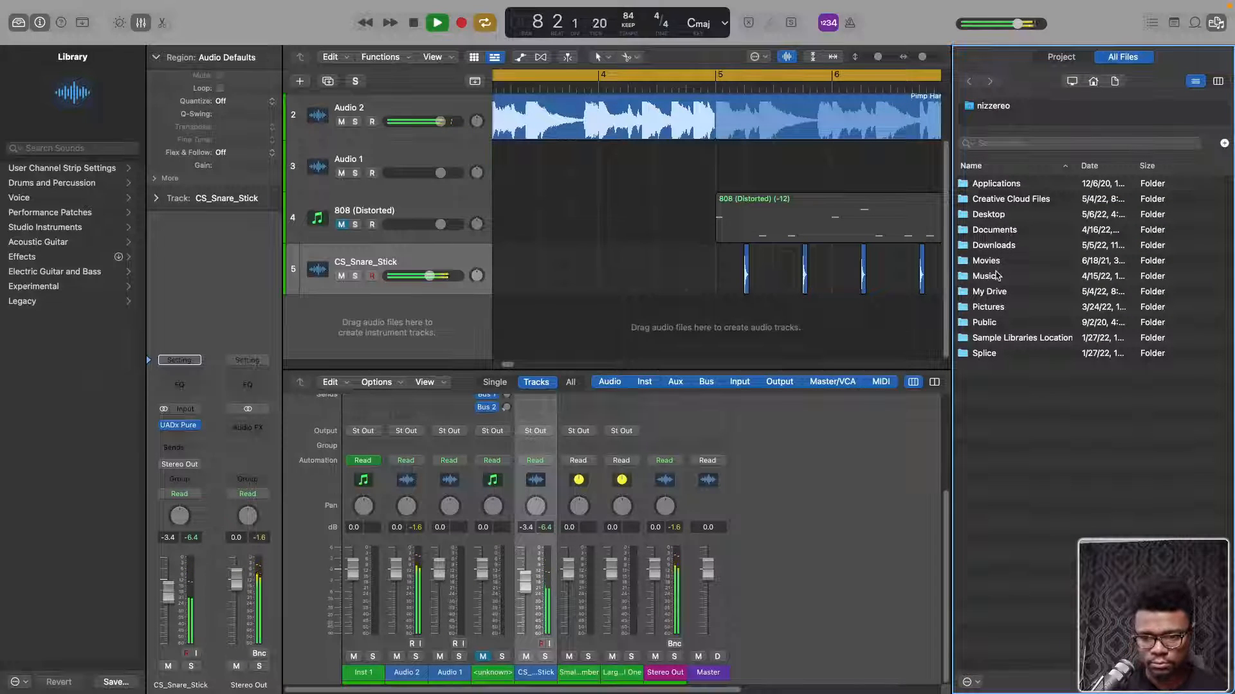
click(992, 295)
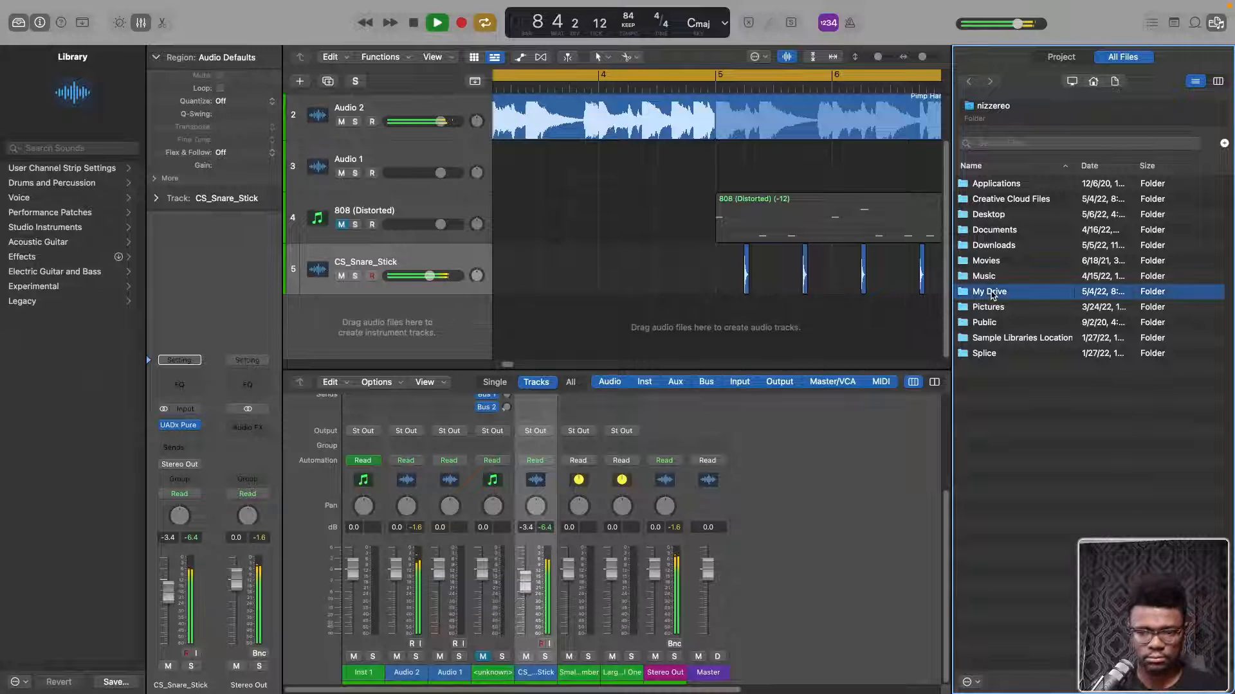
double_click(992, 294)
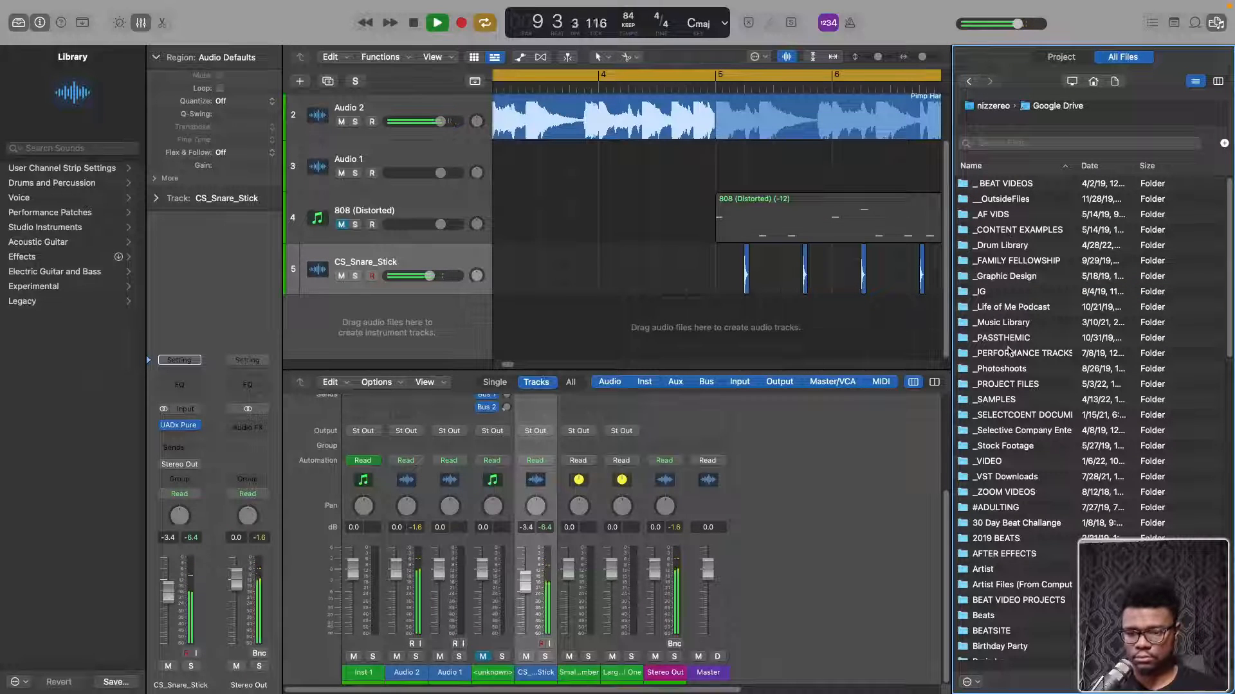
click(1007, 401)
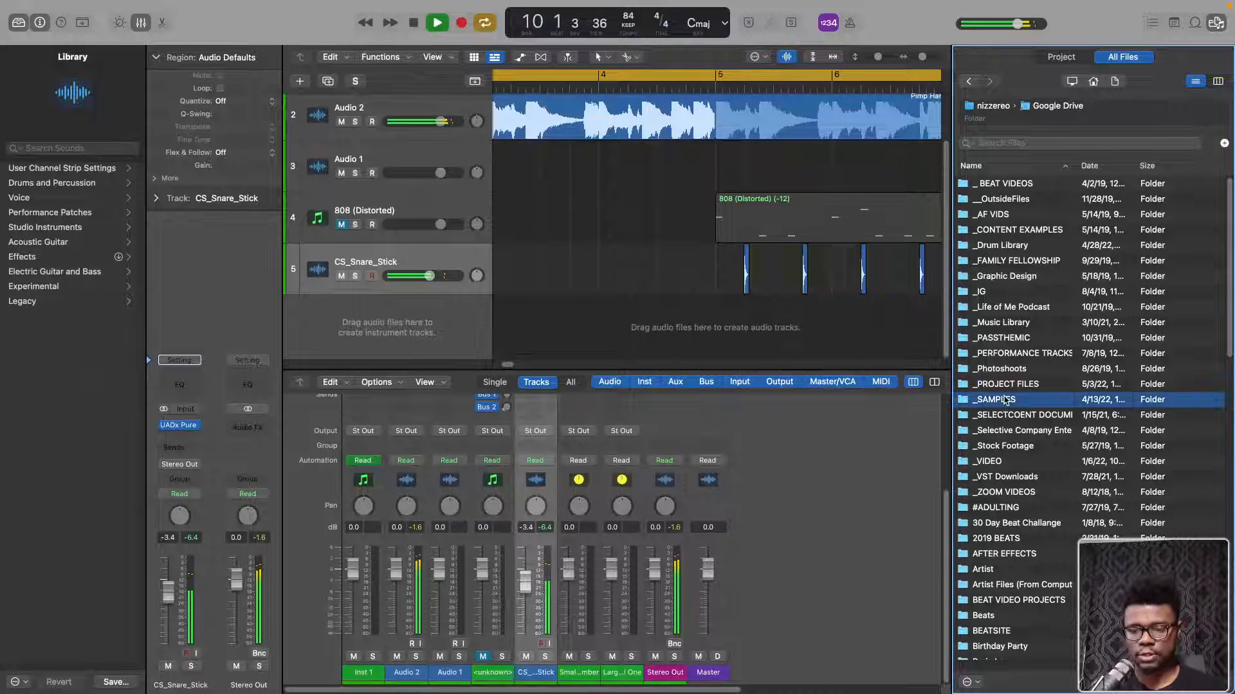
double_click(1007, 401)
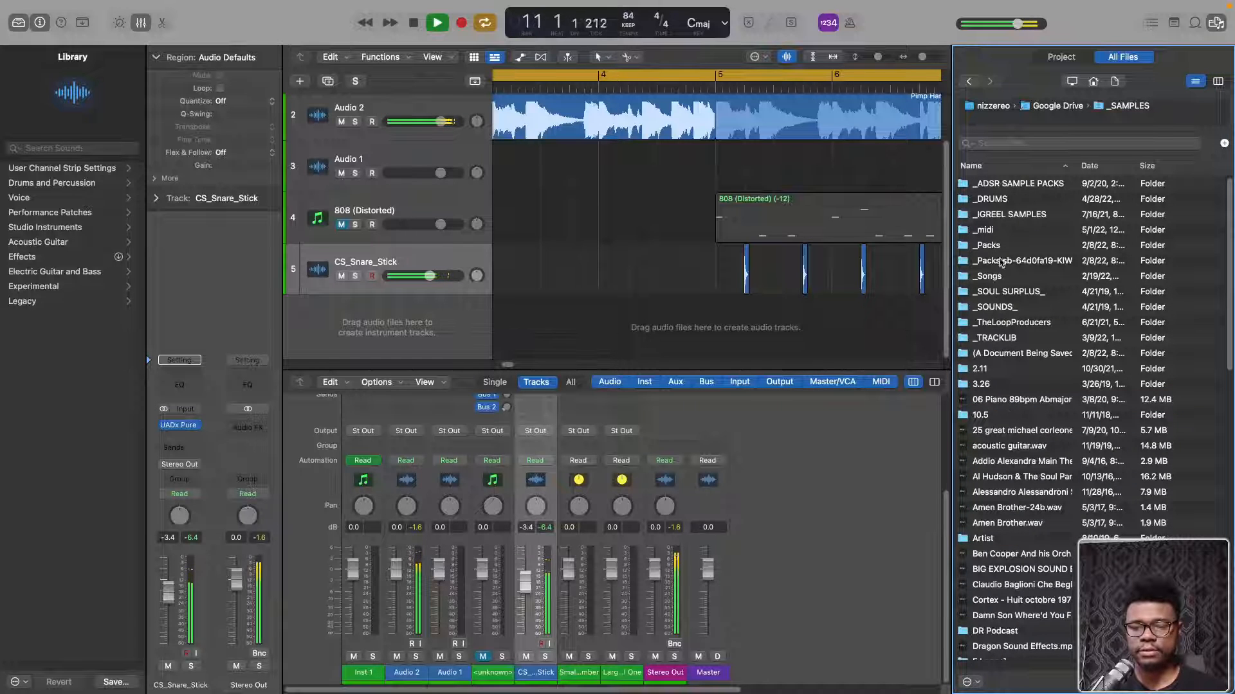
Open the _DRUMS folder, then its Hi Hats folder and the Hat2 subfolder
scroll(988, 272, down, 5)
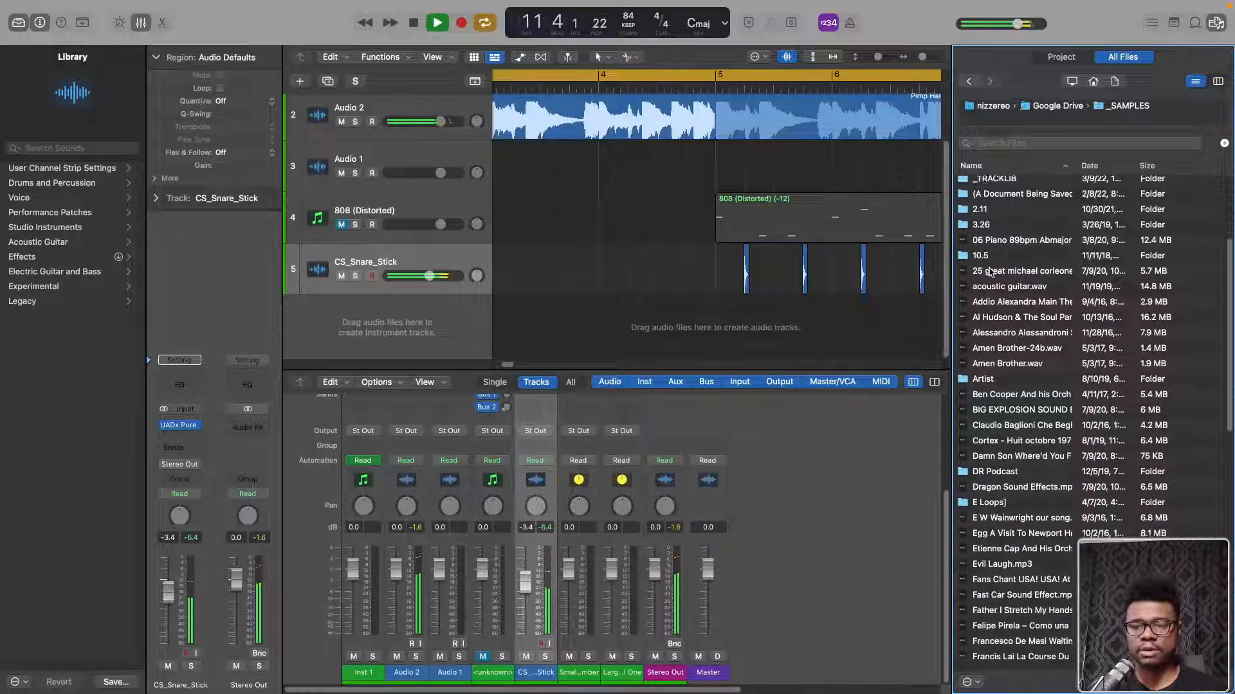
scroll(988, 258, up, 5)
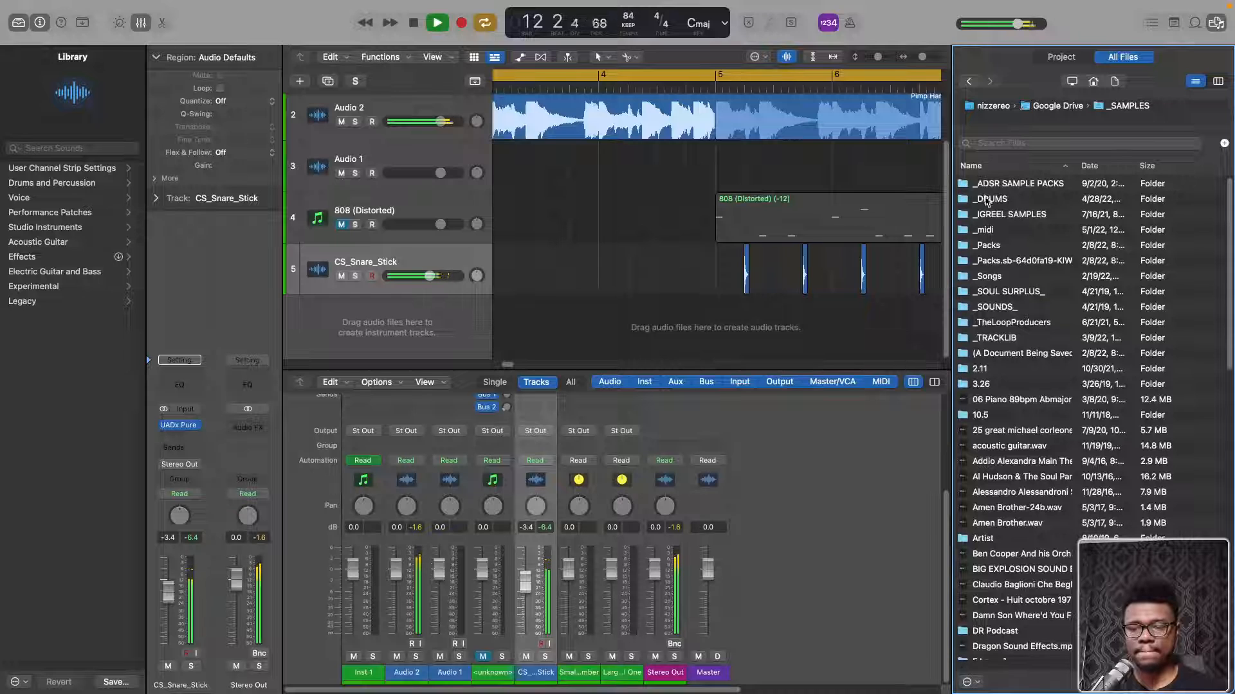
click(985, 199)
double_click(986, 199)
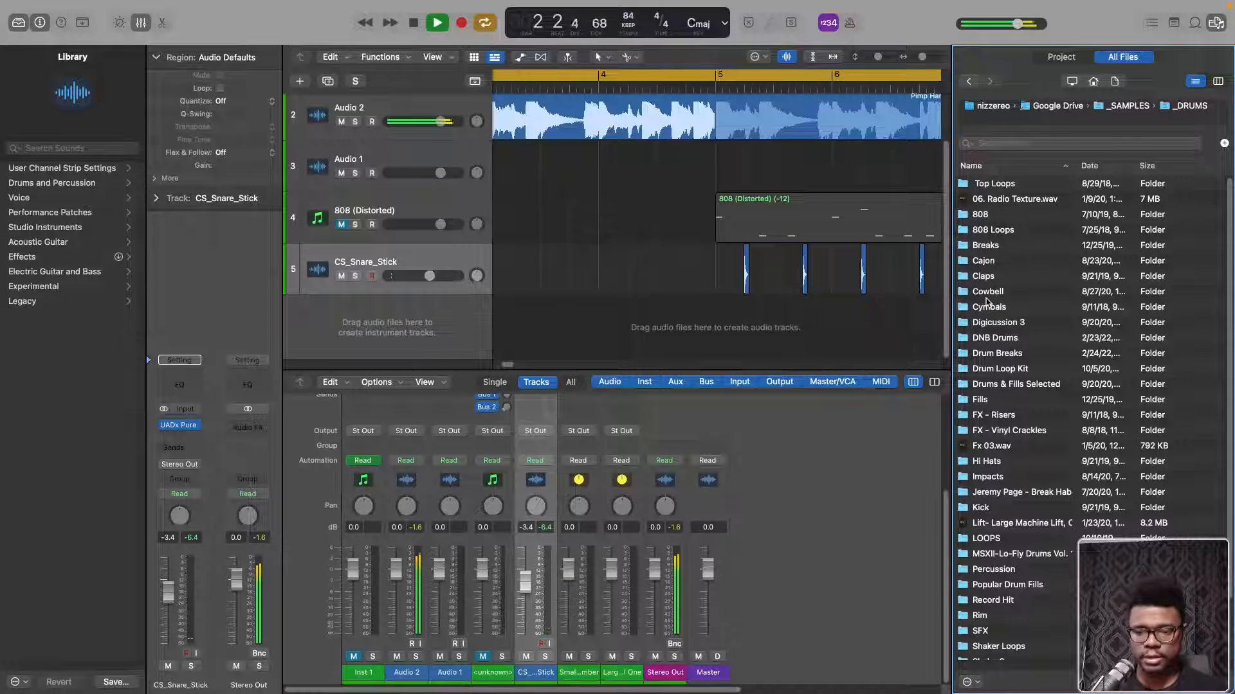
scroll(987, 302, down, 4)
double_click(973, 389)
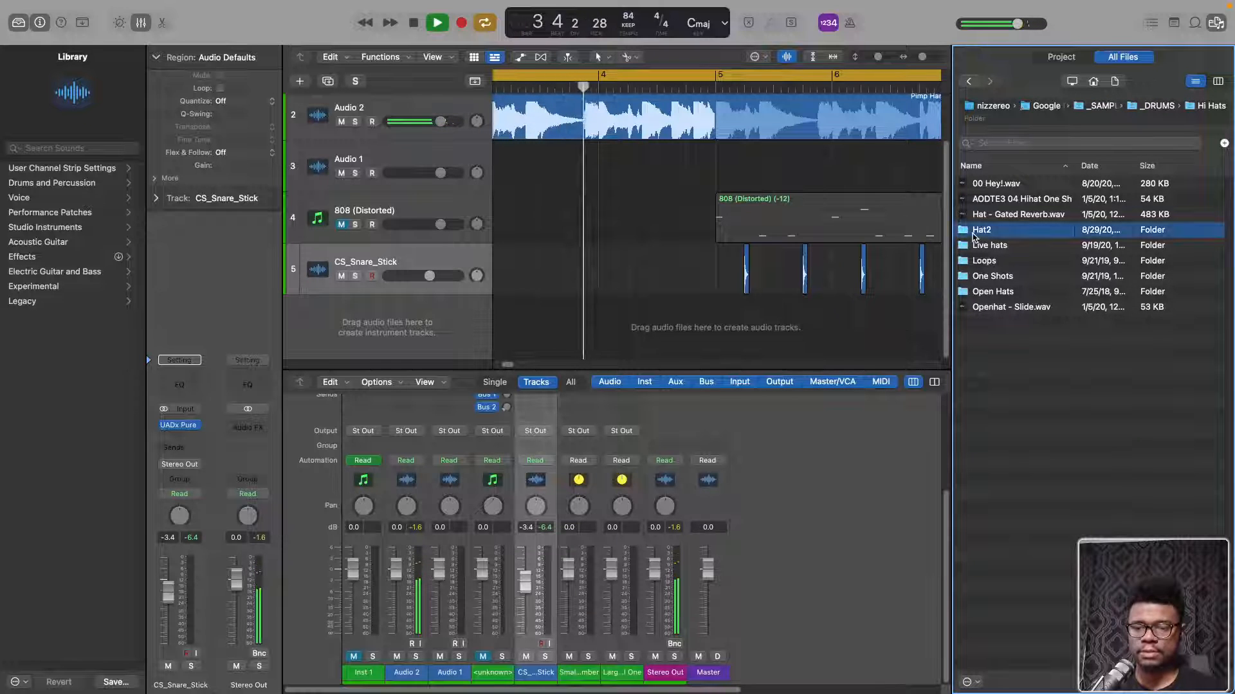
double_click(973, 233)
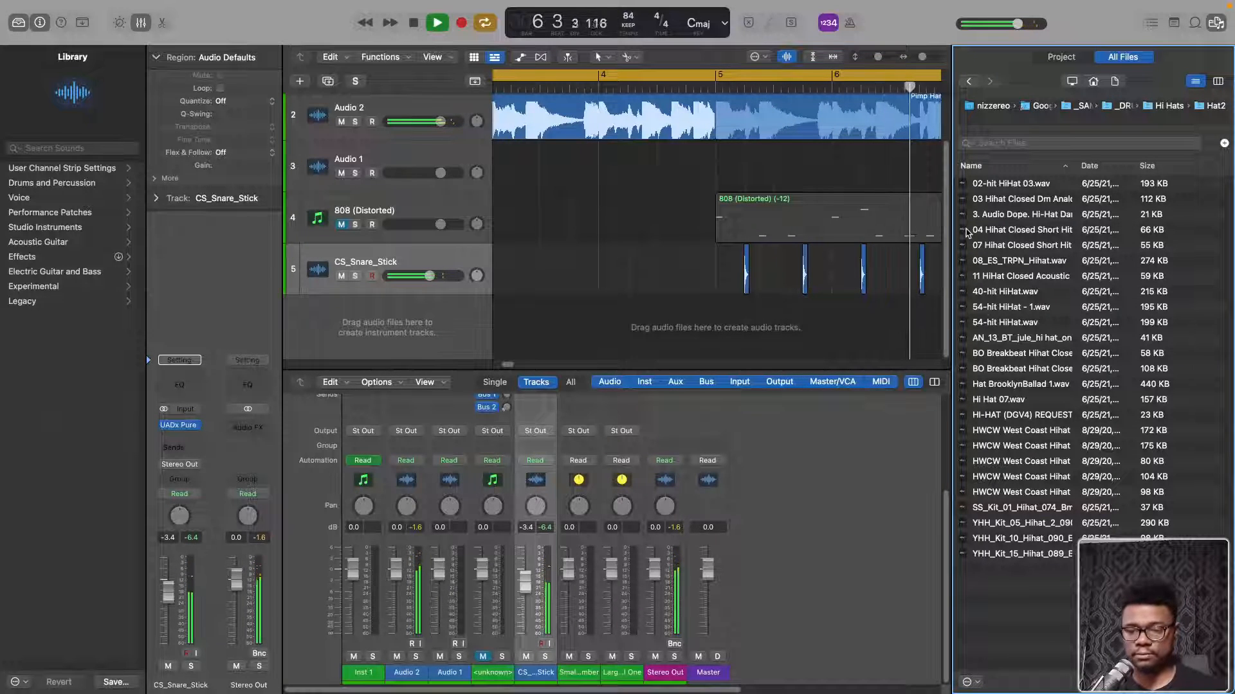
Stop playback and audition the 40-hit and 54-hit HiHat samples in the Hat2 folder
click(982, 307)
click(982, 293)
key(space)
click(1002, 686)
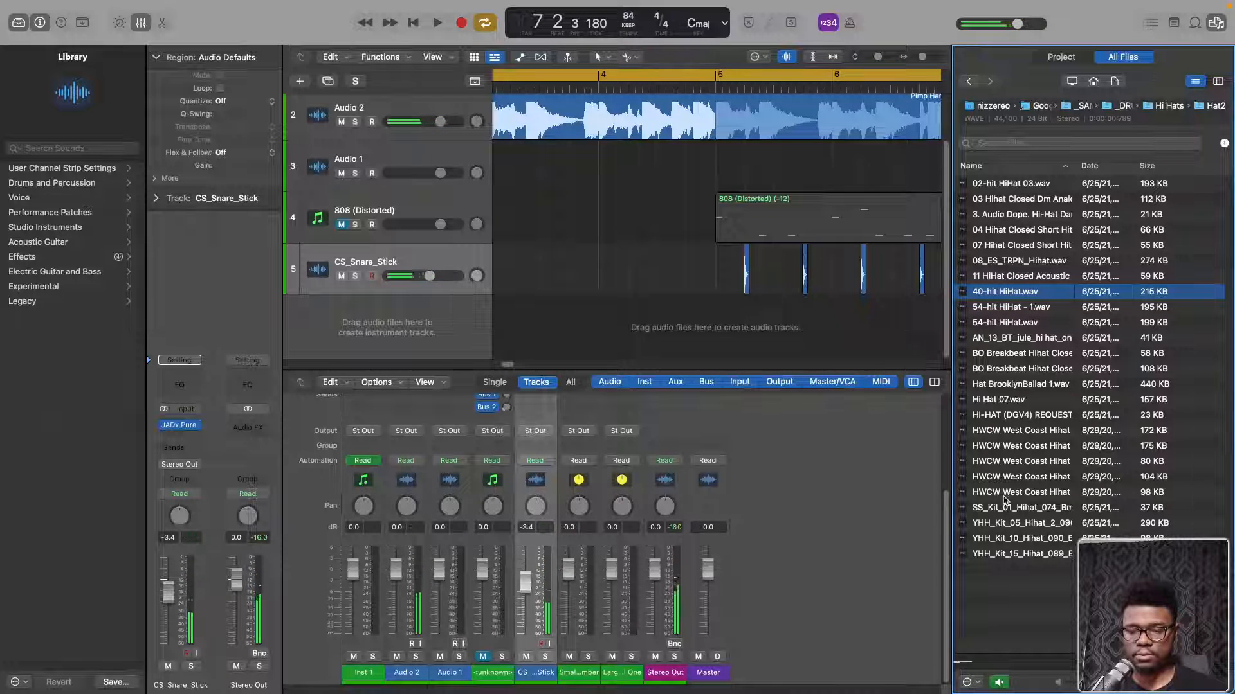
click(984, 322)
click(989, 292)
Add 40-hit HiHat.wav on a new track at bar 5, shorten it to one sixteenth note, and delete the cut-off tail
drag(989, 292, 718, 307)
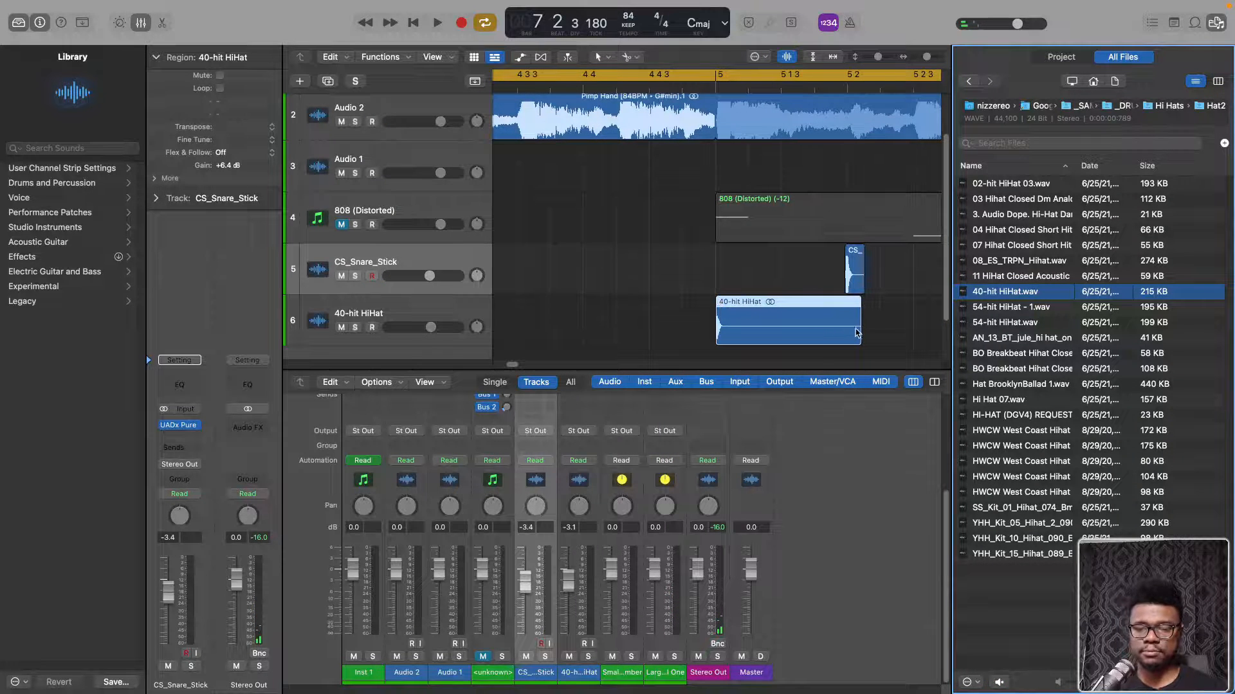
drag(863, 320, 749, 320)
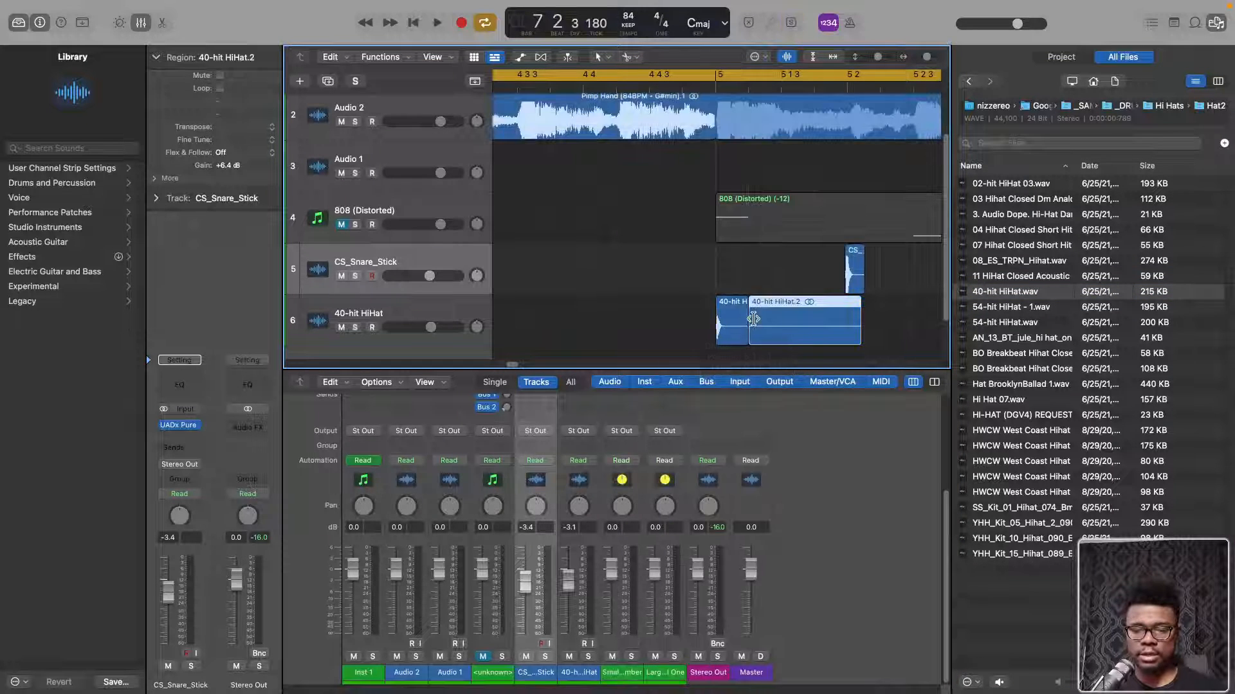
key(Delete)
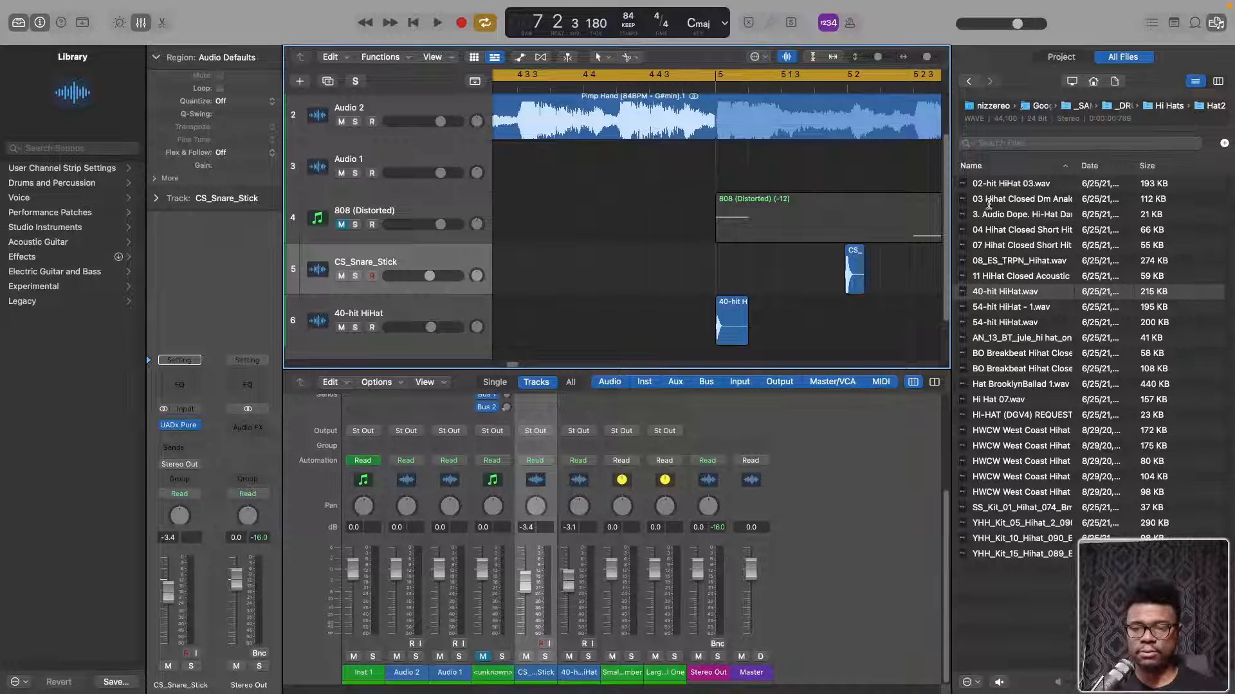
Switch the file browser to column view, close it, and start playback
click(1218, 82)
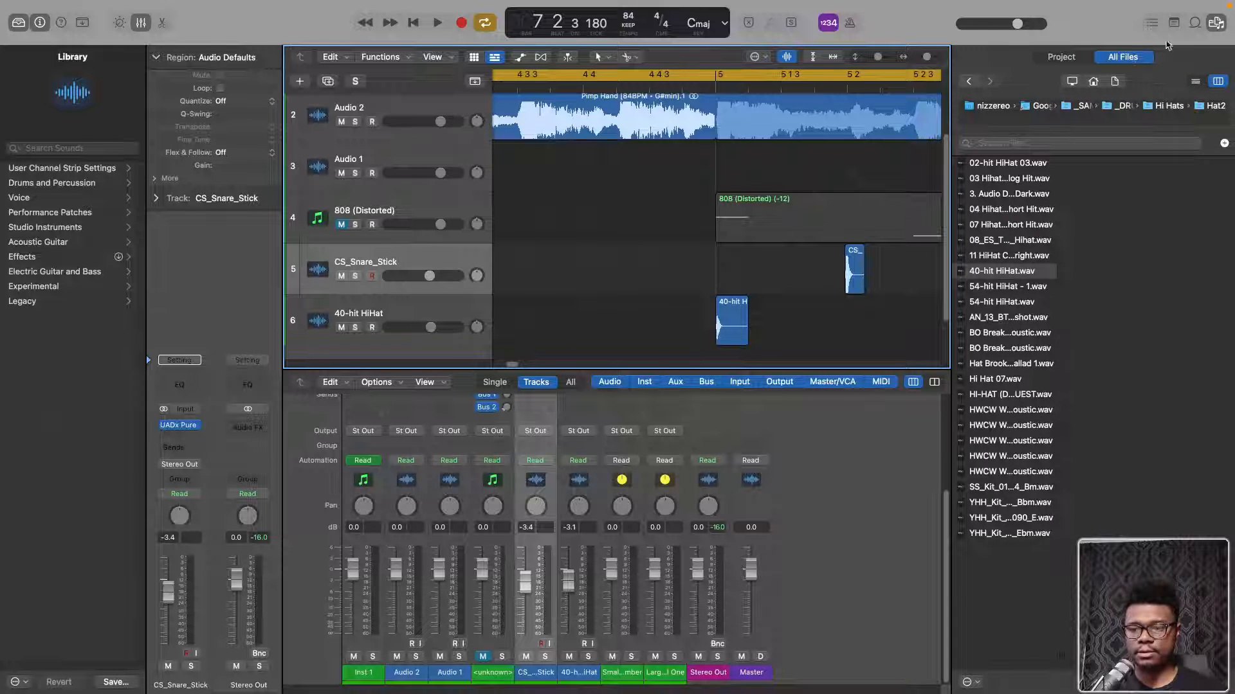
click(1215, 23)
key(space)
Copy the 40-hit HiHat region to position 5 1 2 directly after the original, and close the lower editor area
scroll(656, 273, down, 5)
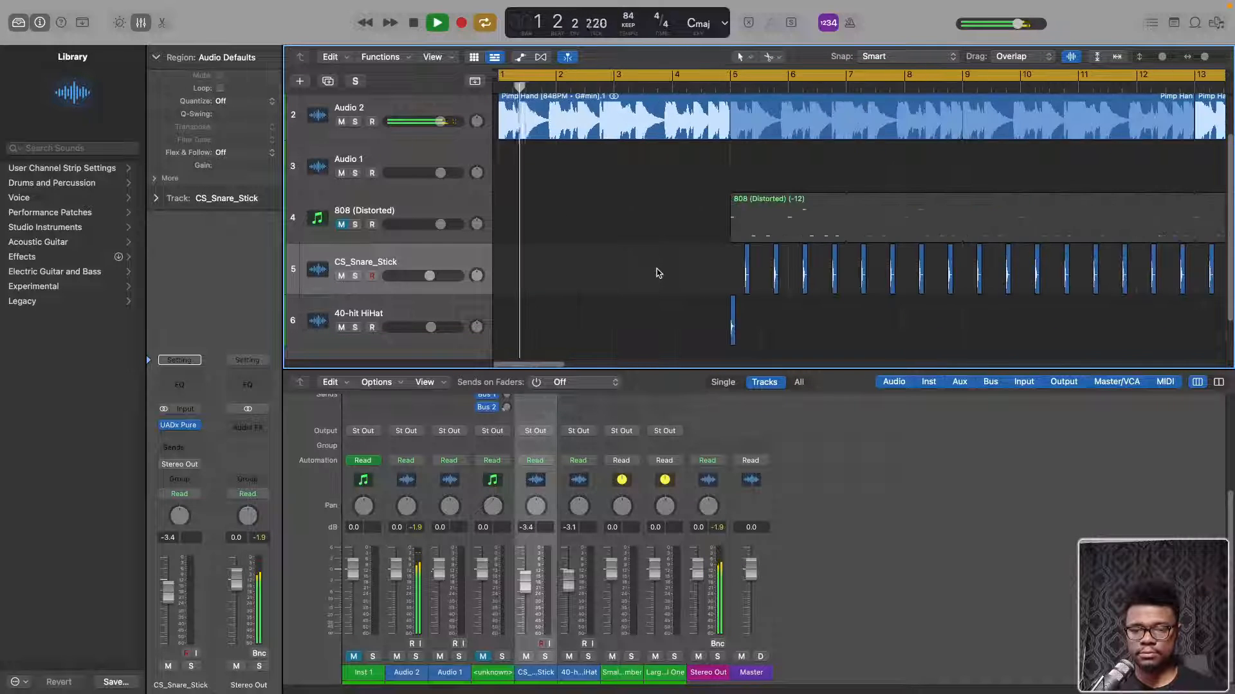
scroll(725, 299, up, 5)
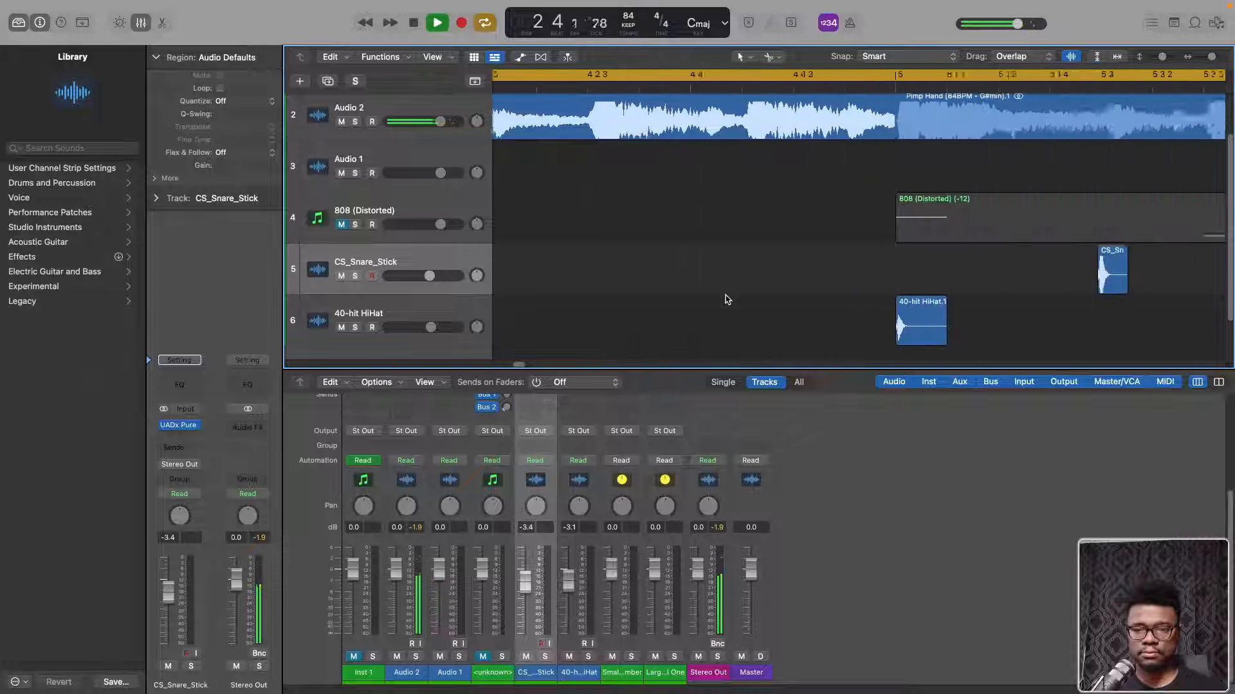
click(731, 332)
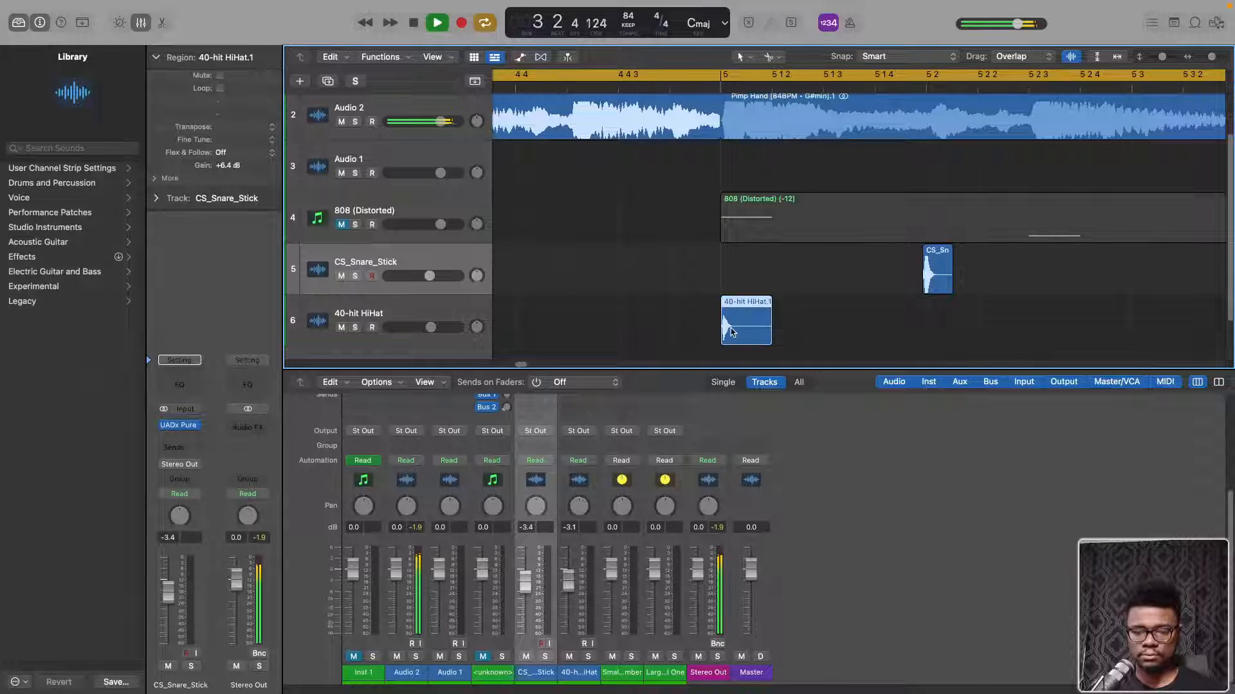
drag(731, 332, 783, 330)
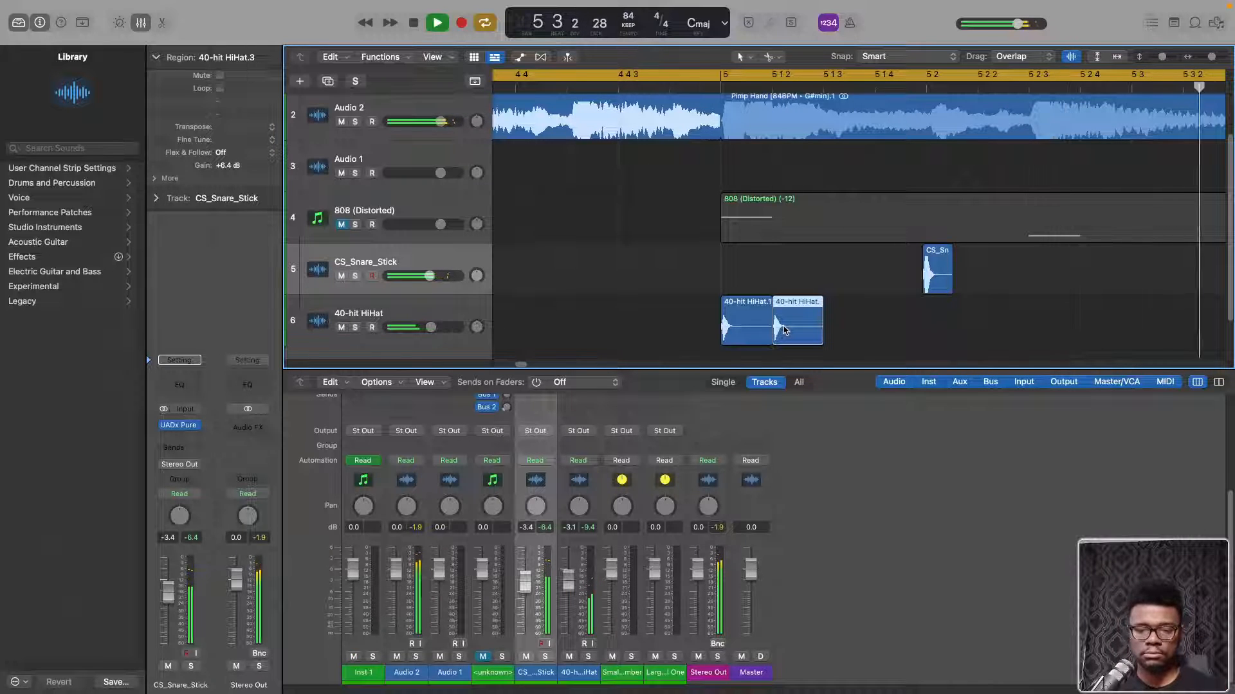
double_click(783, 331)
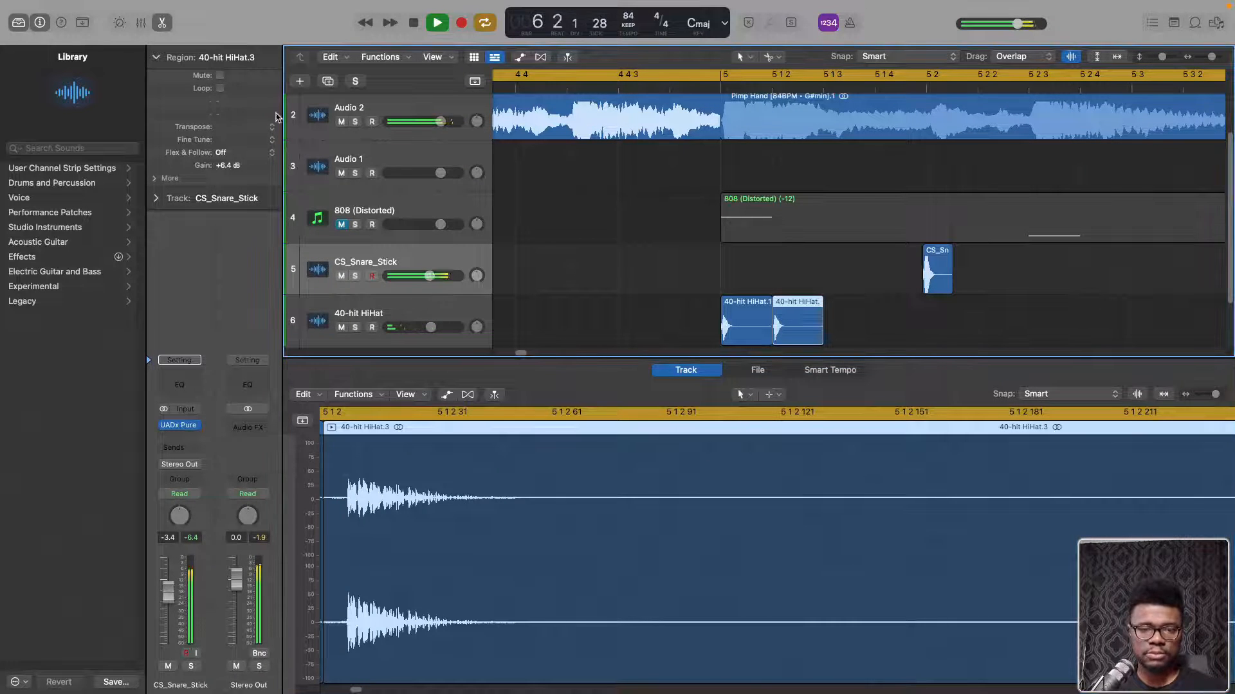
click(164, 23)
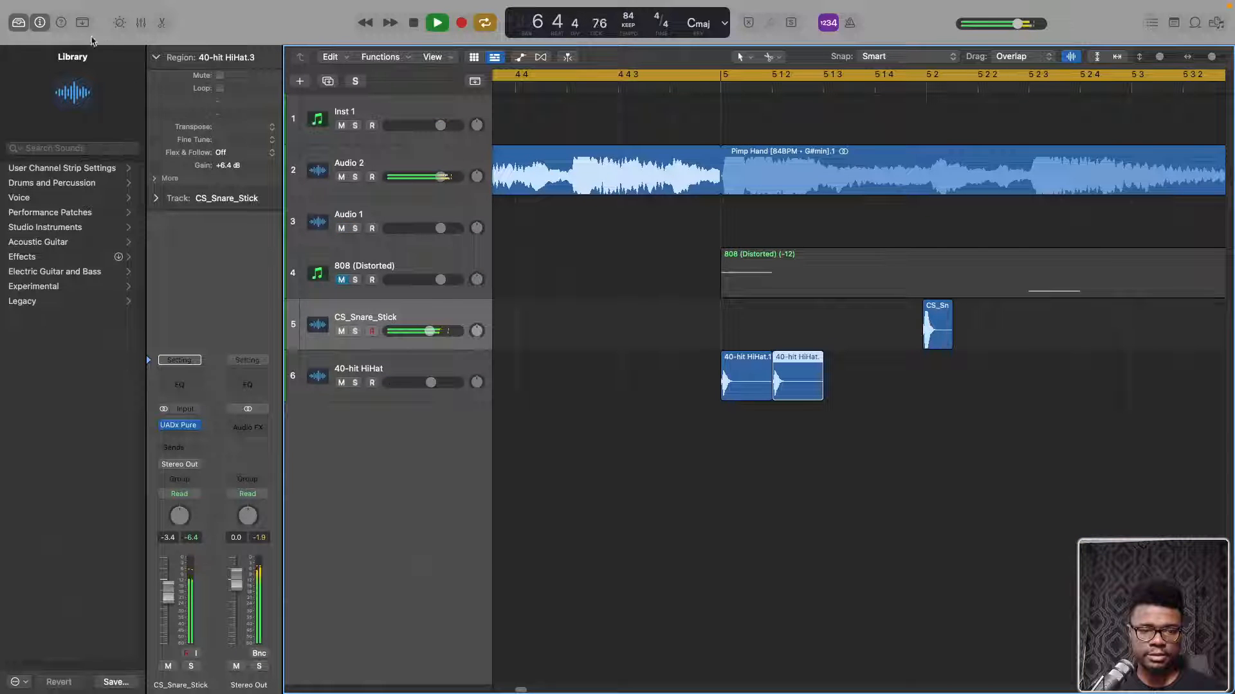
Hide the library, set the second 40-hit HiHat region's gain to -0.8 dB, and shift the region slightly behind 5 1 2
click(24, 19)
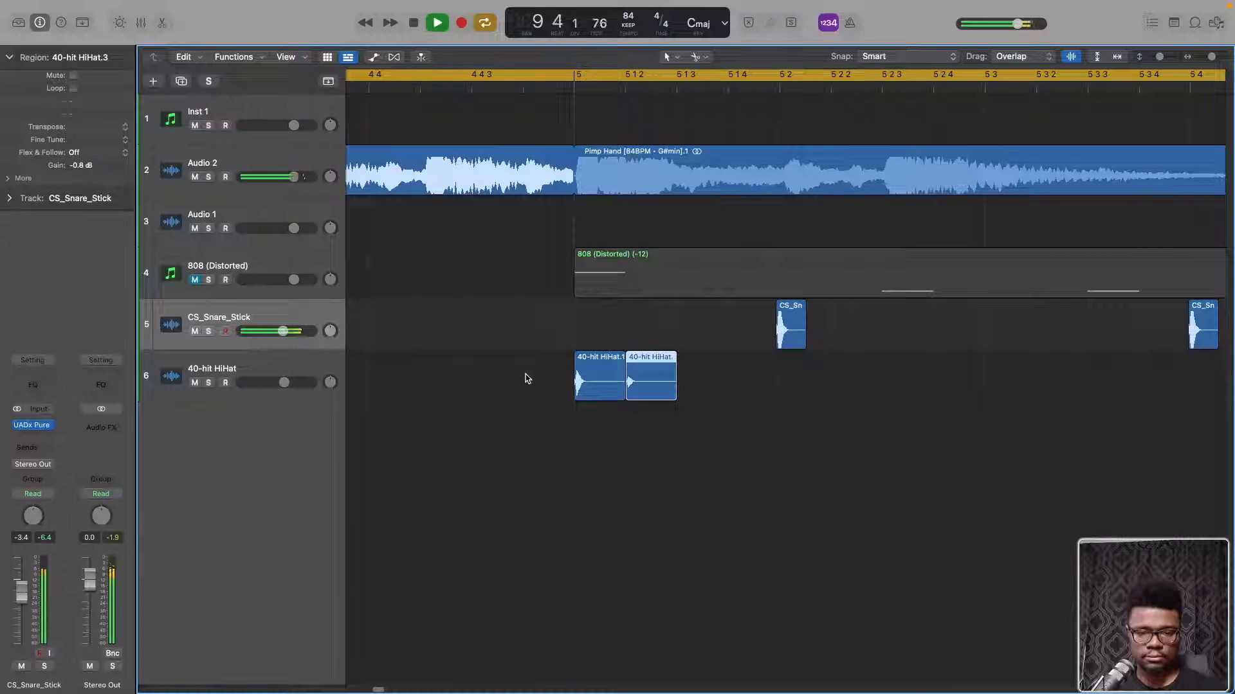
drag(639, 382, 596, 388)
click(592, 386)
key(super+Right)
key(super+Right)
key(super+Right)
key(super+Right)
key(super+Right)
key(super+Right)
key(super+Right)
key(super+Right)
key(super+Right)
key(super+Right)
key(super+Left)
key(super+Left)
key(super+Left)
key(super+Left)
key(super+Left)
key(super+Left)
key(super+Left)
key(super+Left)
key(super+Left)
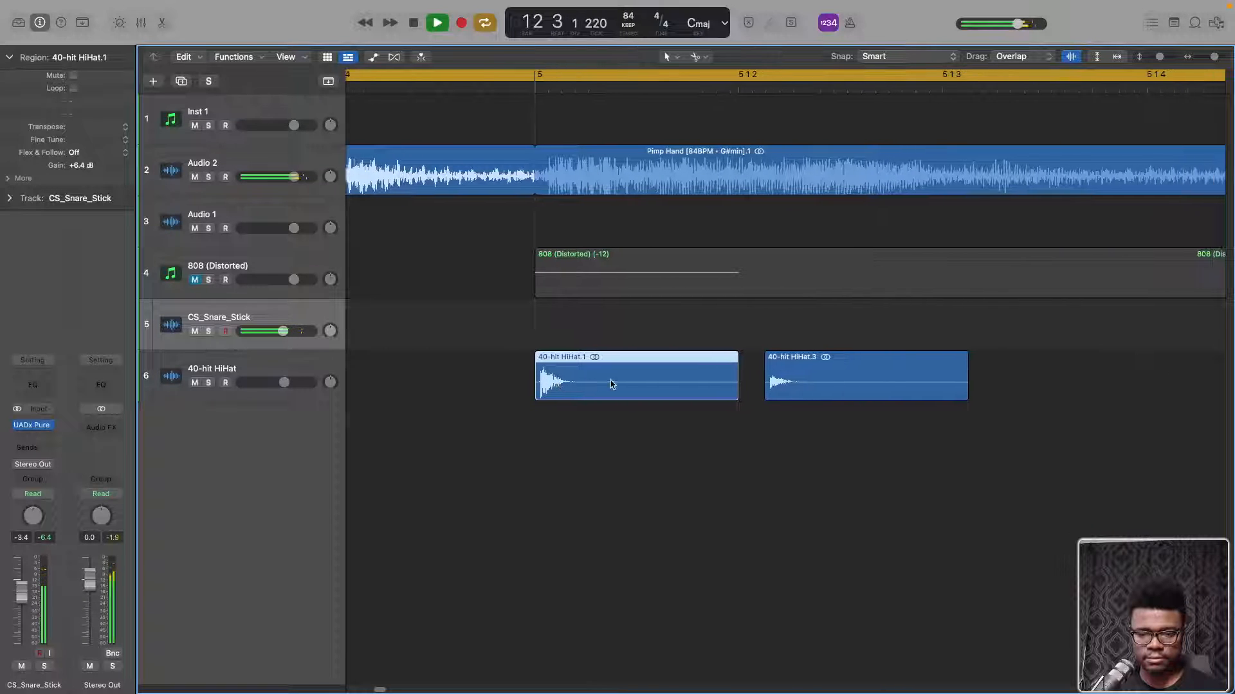
Nudge the second hi-hat region a little earlier so it starts just after the end of the first hit
scroll(606, 385, right, 2)
drag(827, 383, 812, 382)
key(super+Left)
key(super+Left)
key(super+Left)
key(super+Left)
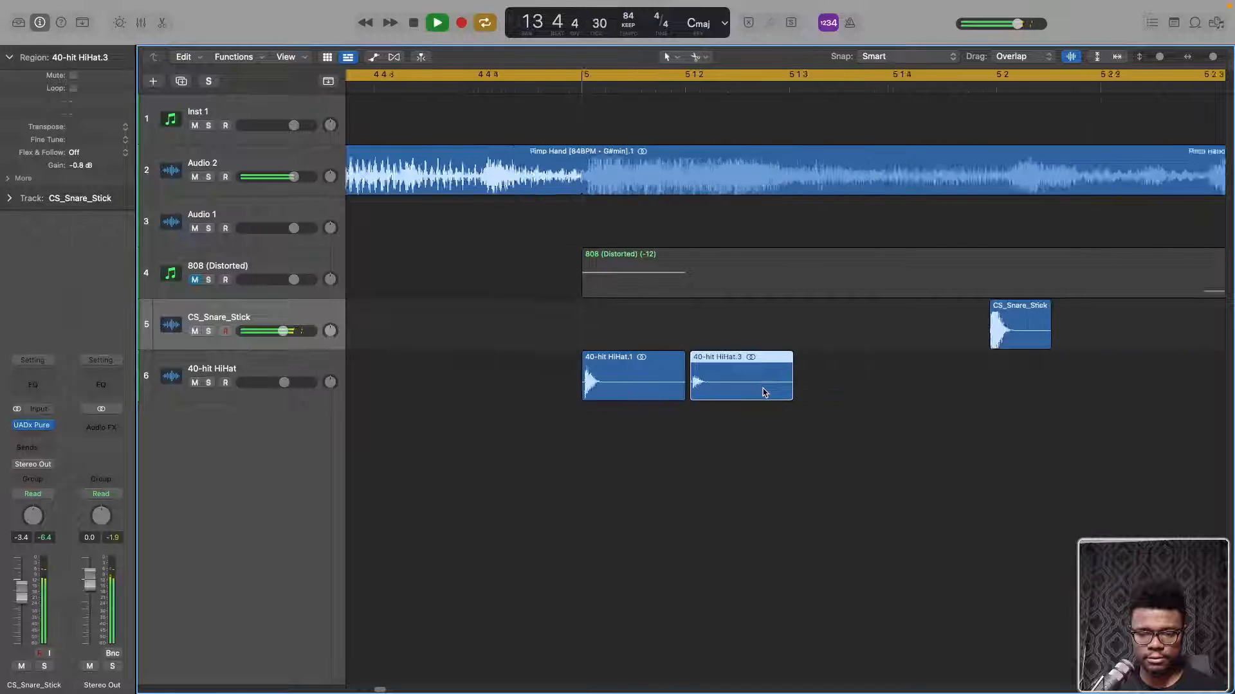
Copy the quieter hi-hat region to just after 5 1 4 and to 5 2, and play the pattern from bar 5
drag(712, 381, 880, 386)
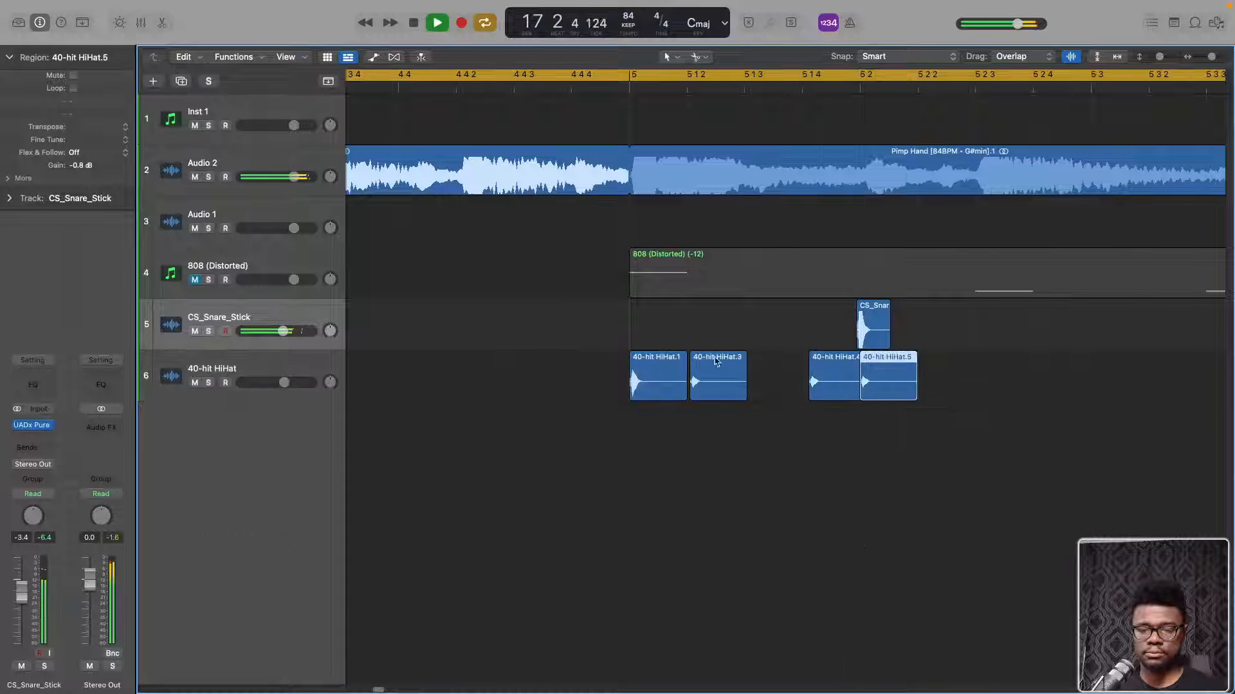
click(627, 91)
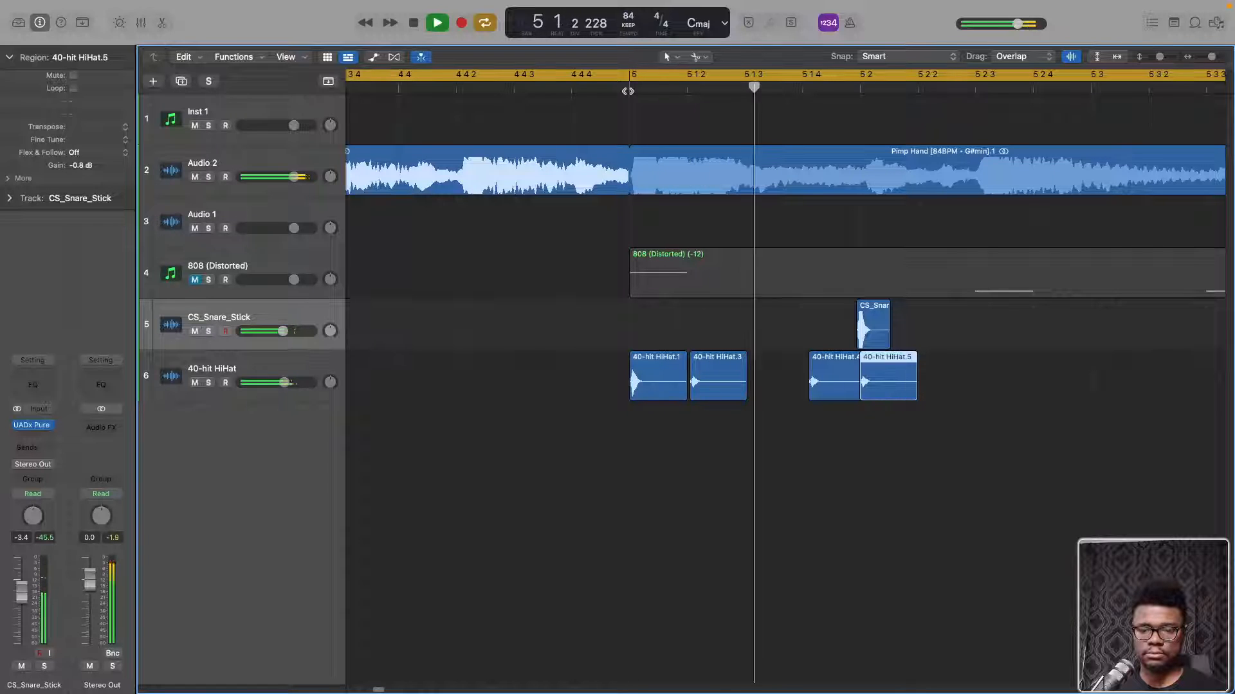
key(space)
key(space)
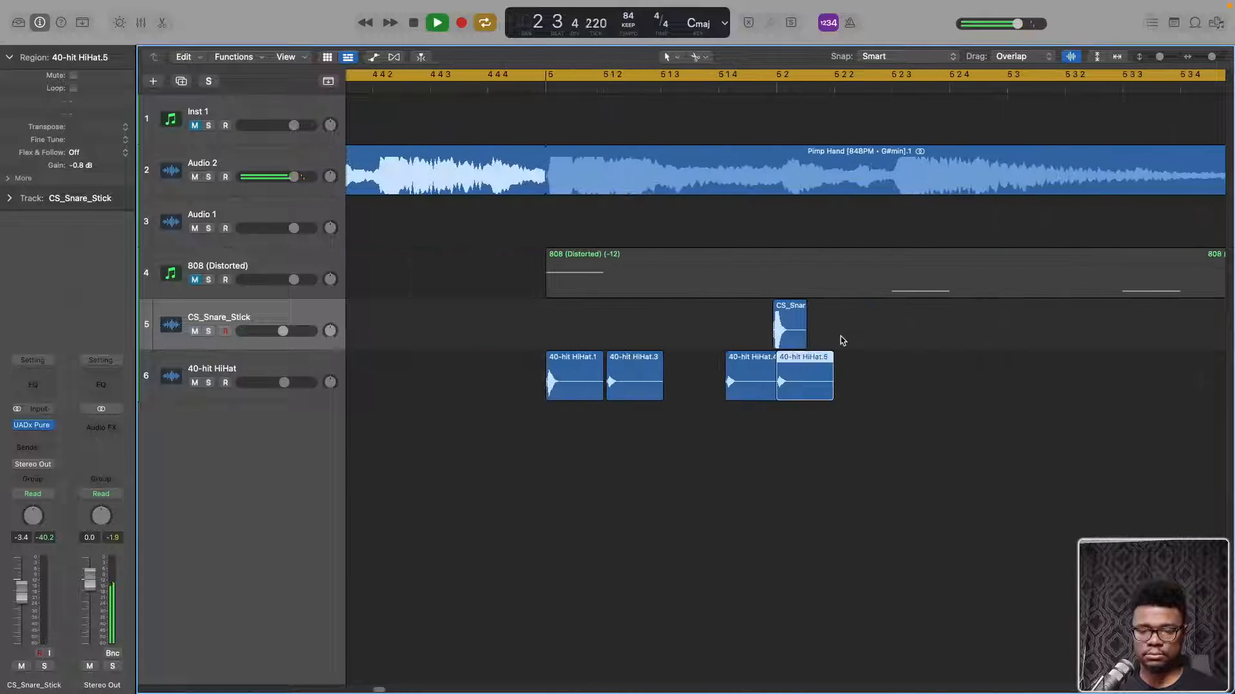
Set the gain of the hi-hat region at 5 2 to +3.2 dB, and close the audio editor and inspector
double_click(803, 375)
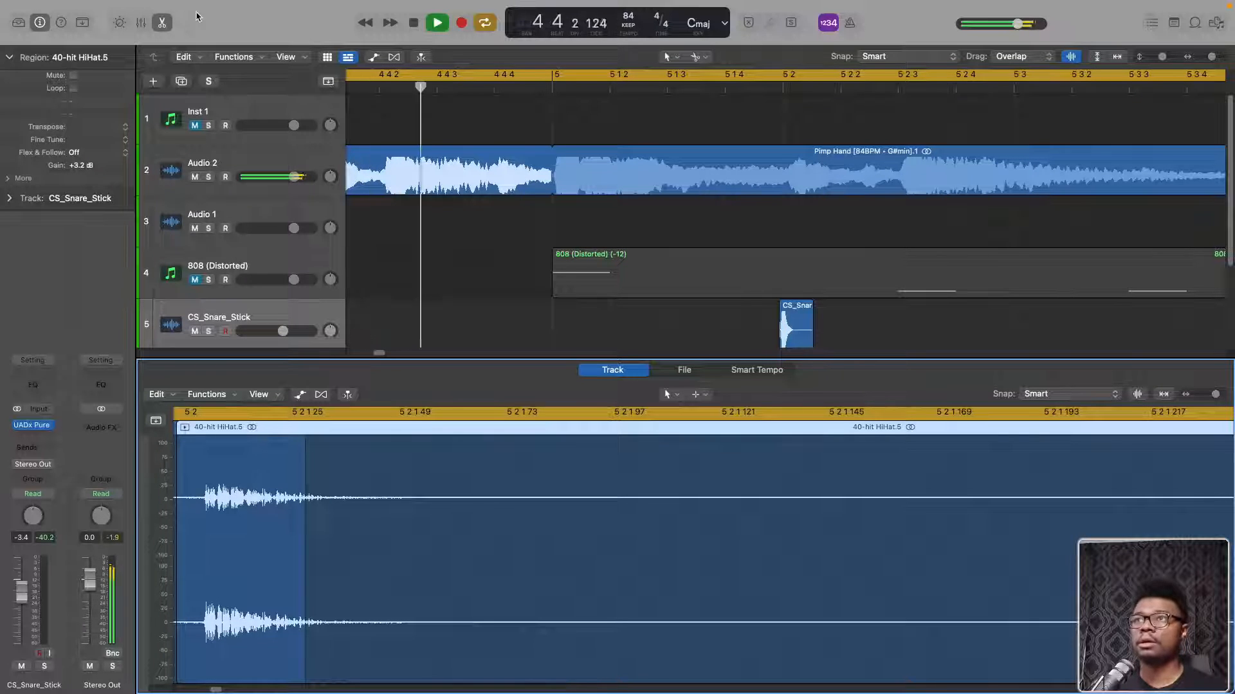
click(162, 22)
click(39, 23)
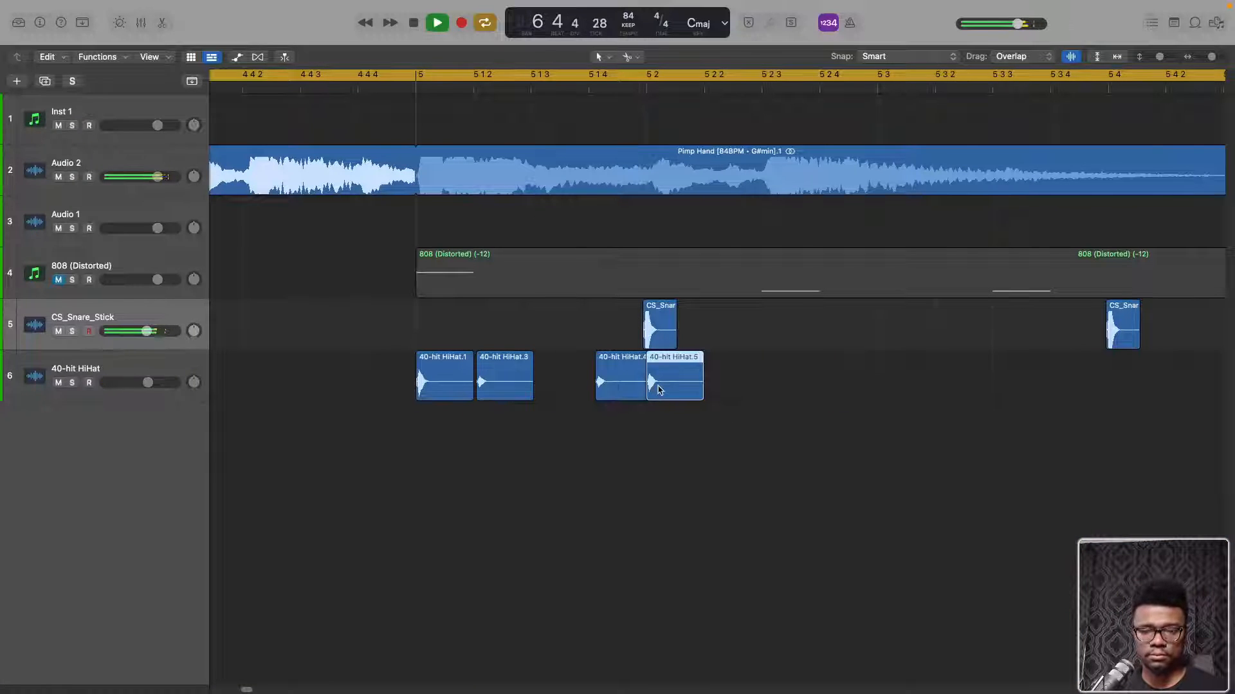
Copy the 5 2 hi-hat region to just after 5 2 2 and to 5 2 3, setting the 5 2 2 copy's gain to -2.8 dB
drag(658, 385, 736, 385)
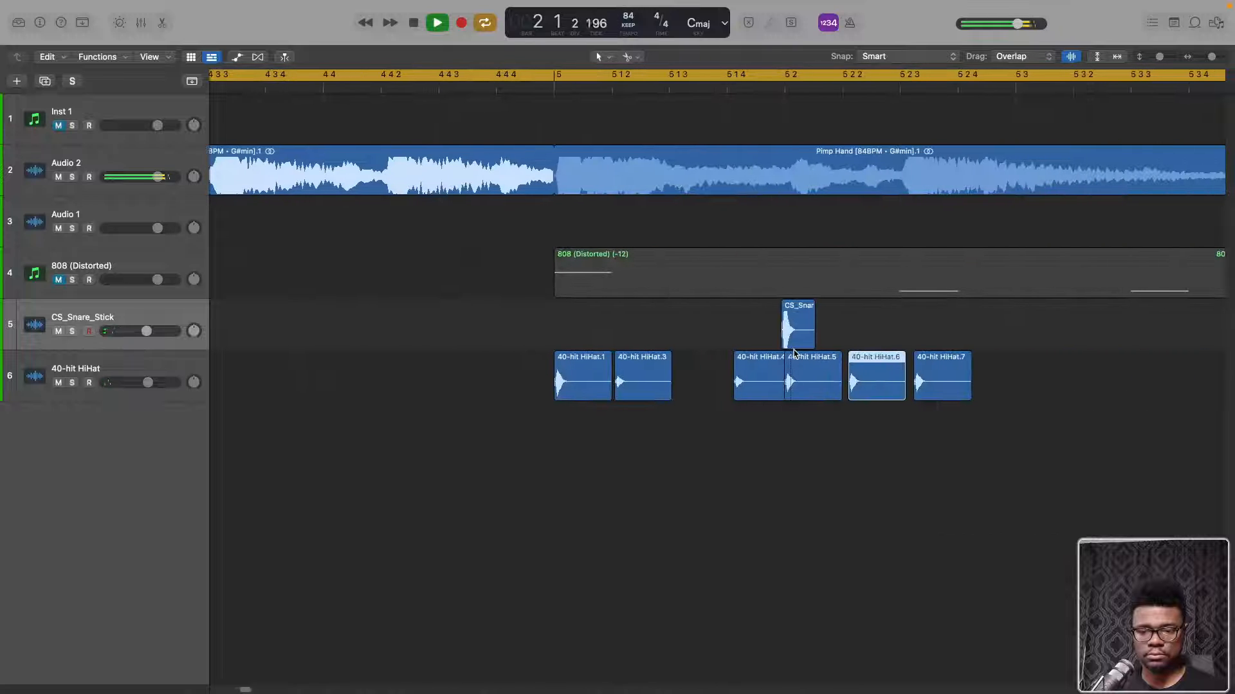
click(790, 382)
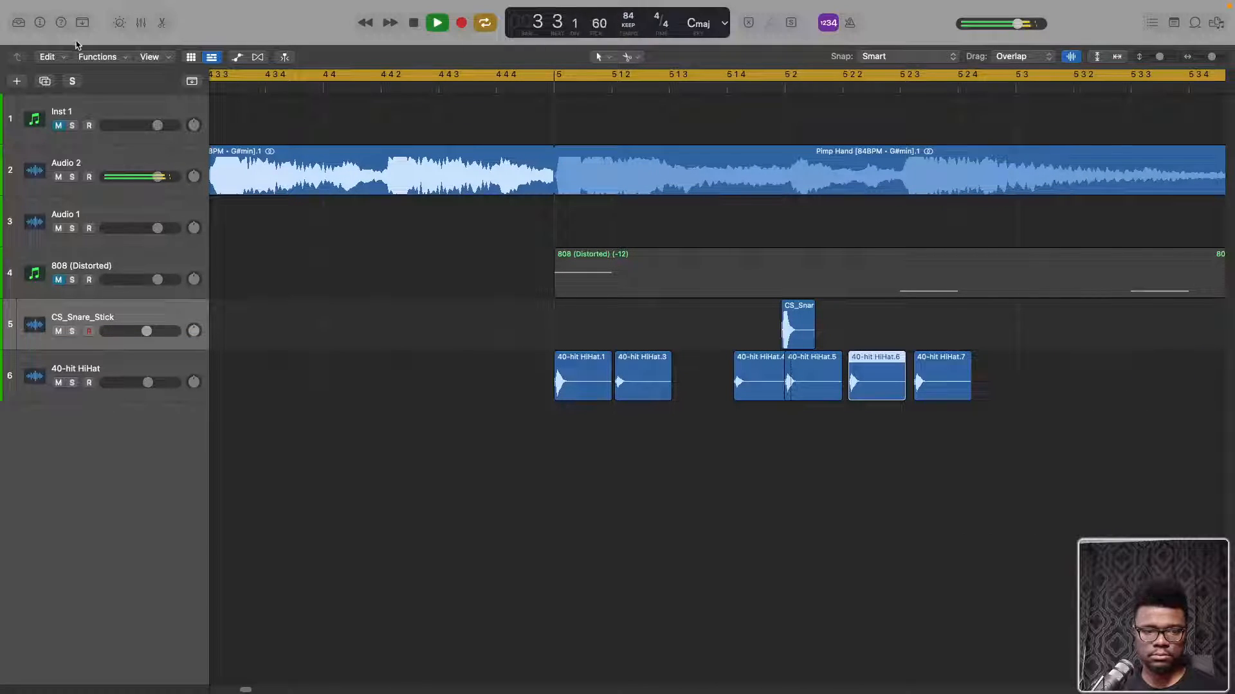
click(37, 22)
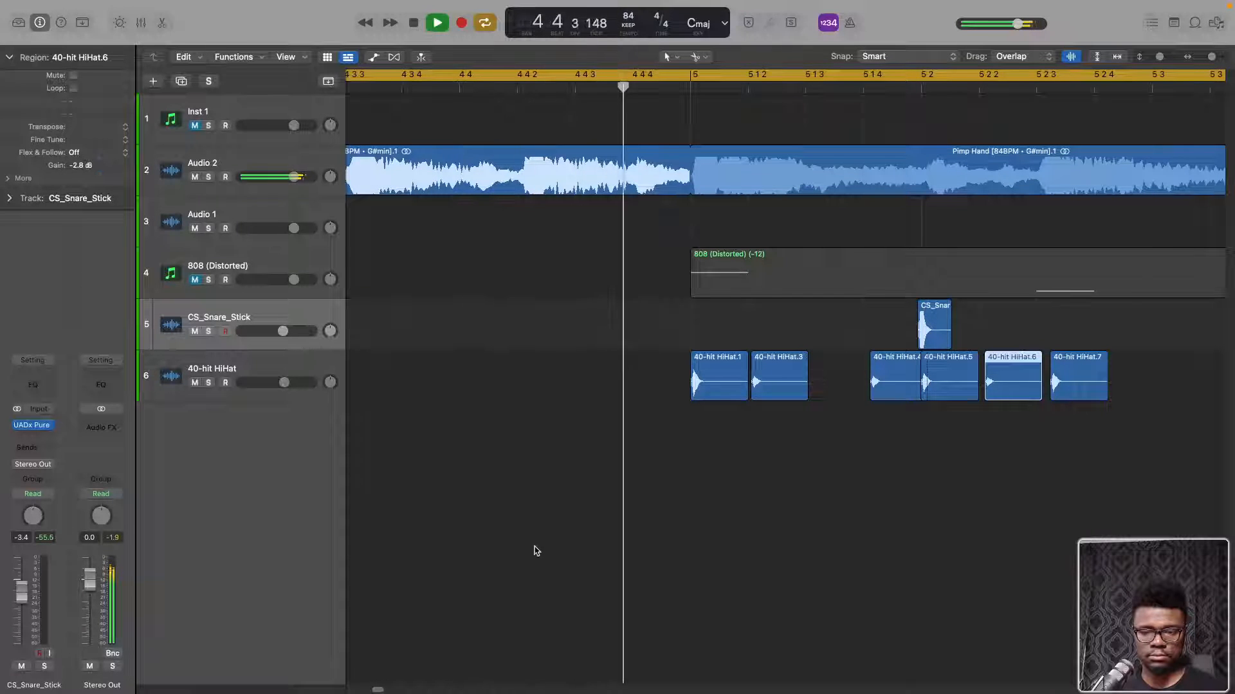
scroll(563, 490, left, 4)
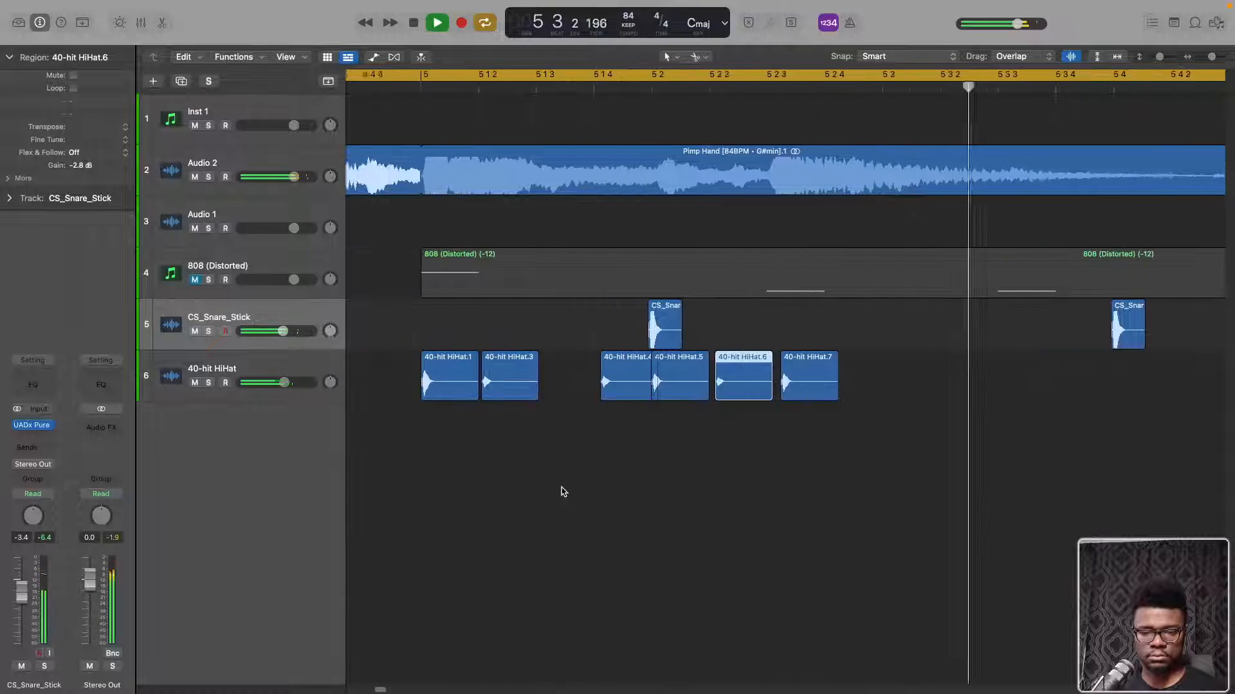
click(855, 381)
drag(855, 380, 847, 381)
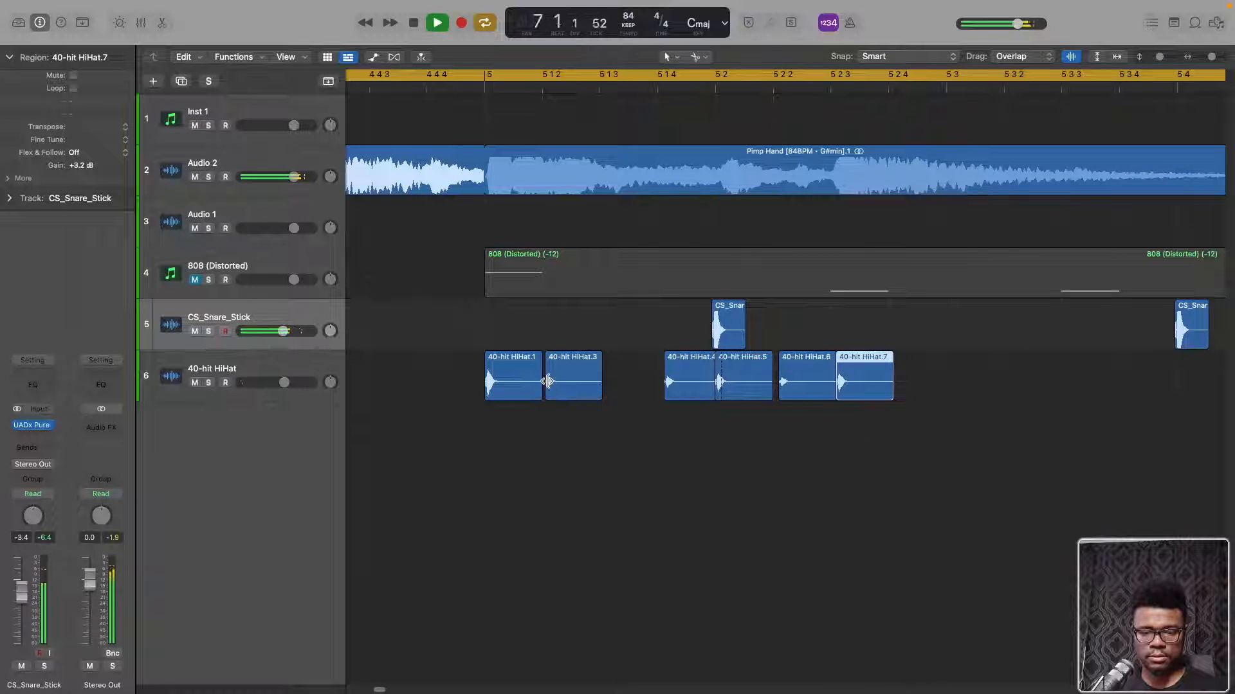
Copy the first two hi-hat regions to 5 2 3 over the existing region, and play the pattern with cycle mode off
drag(448, 358, 540, 385)
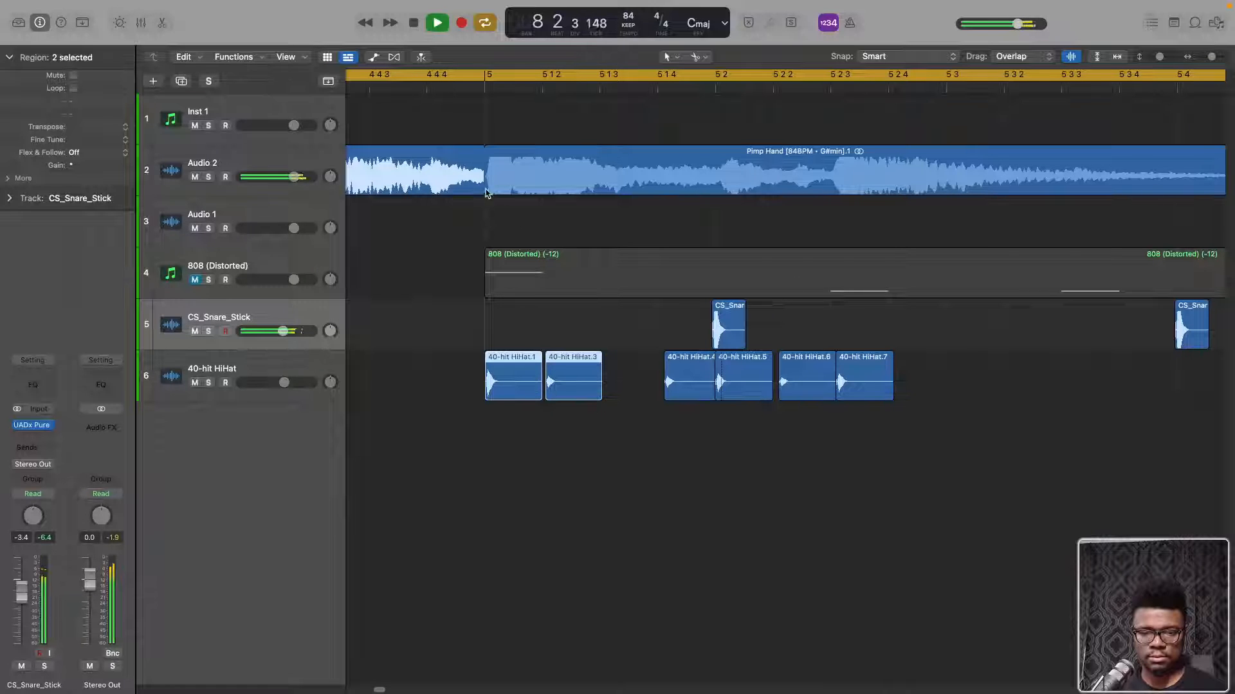
click(484, 88)
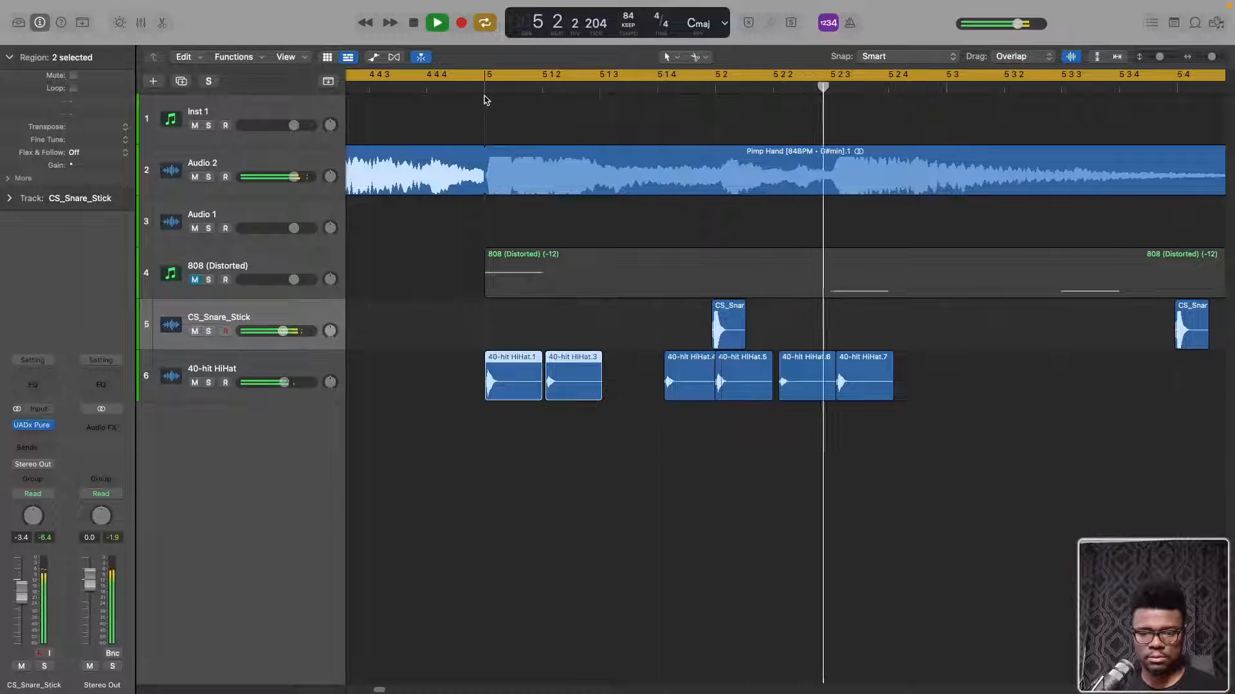
drag(515, 388, 877, 398)
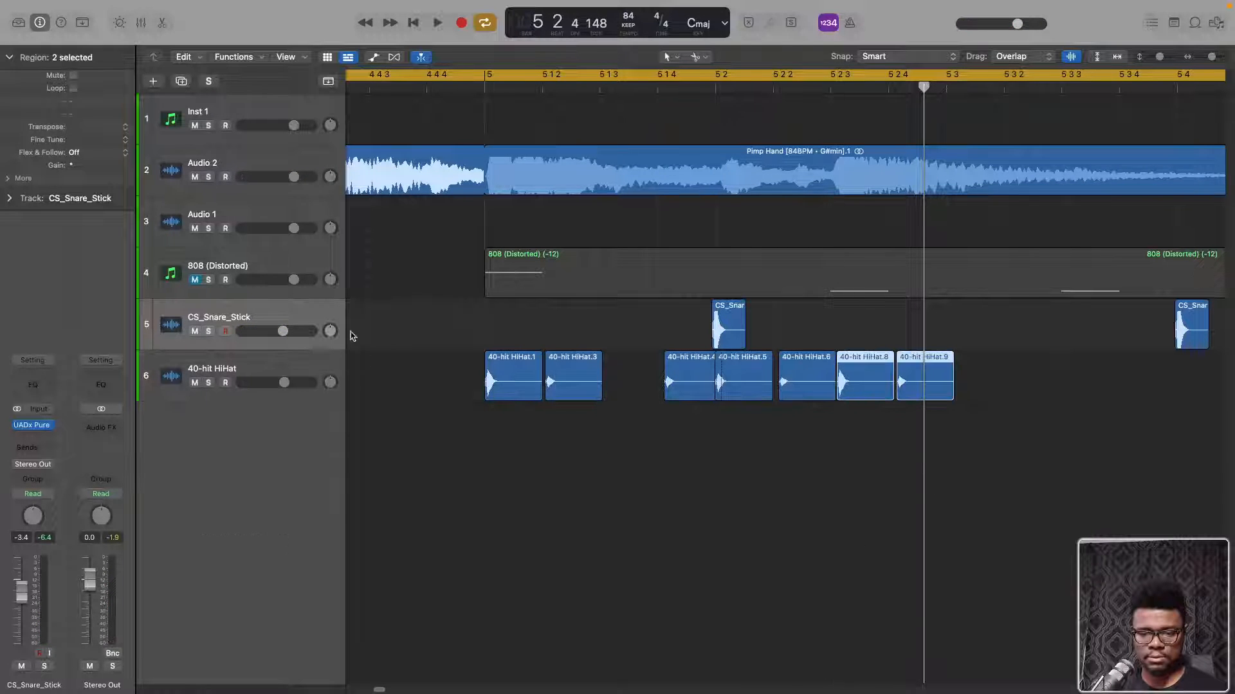
click(479, 76)
key(space)
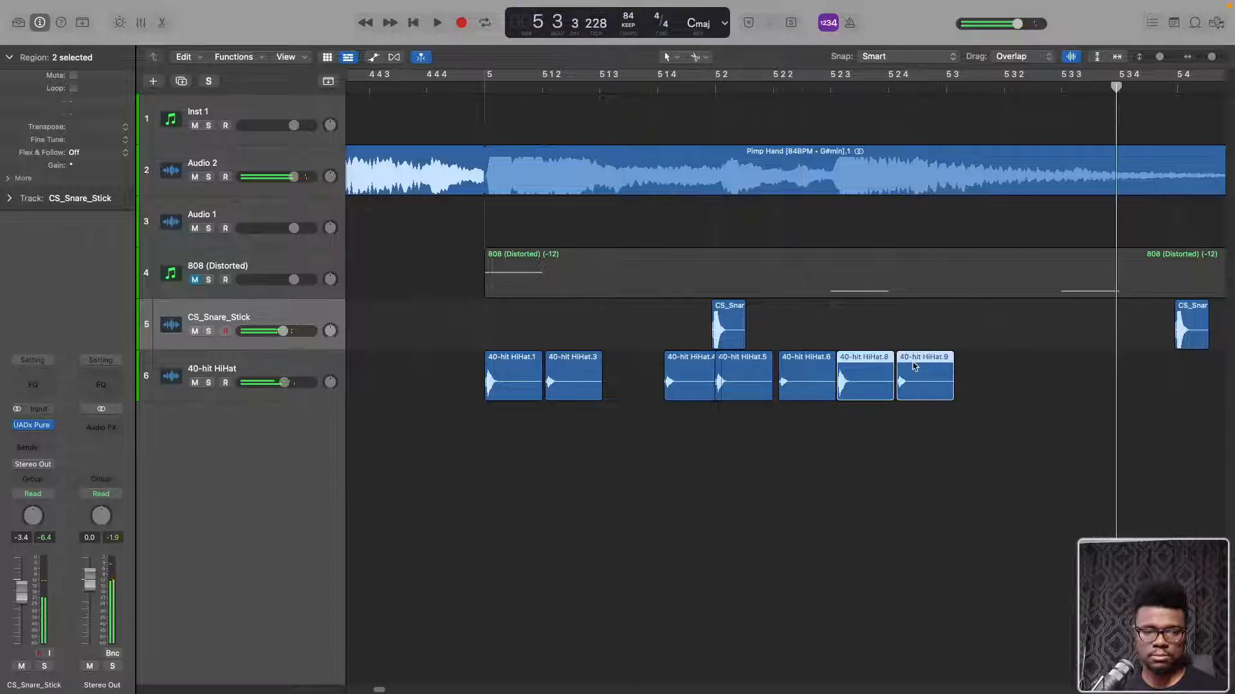
scroll(711, 344, left, 5)
key(space)
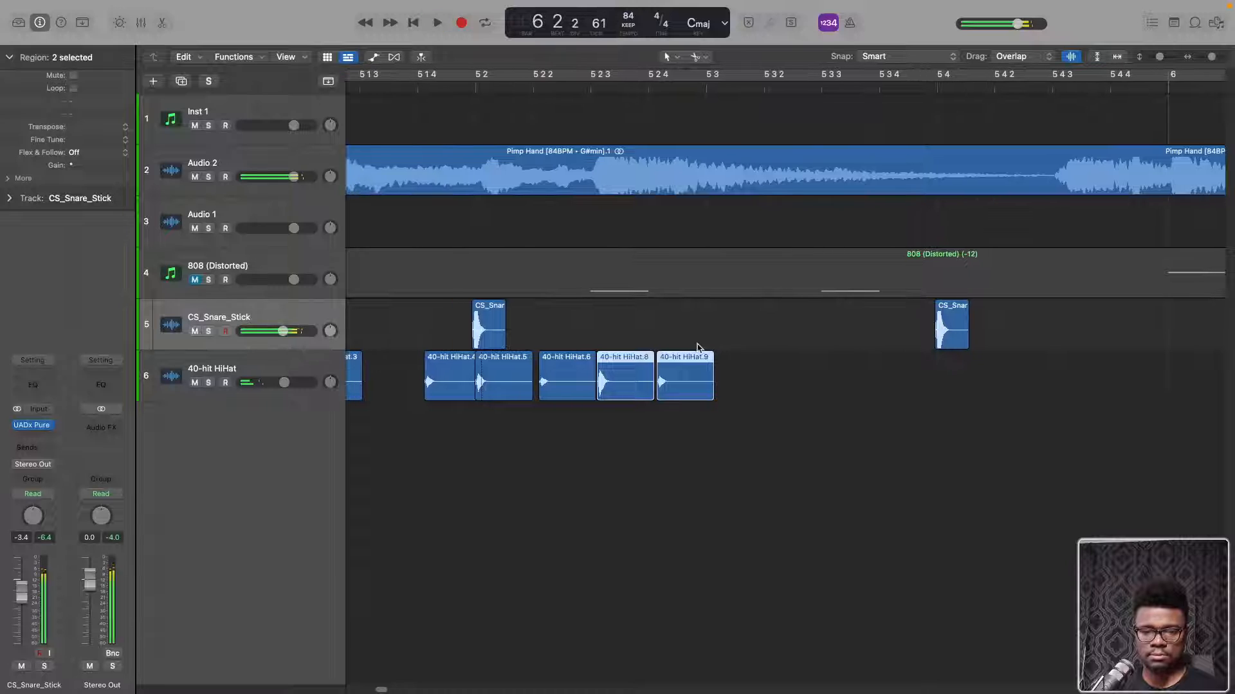
Copy the last hi-hat region onto a new audio track below at about 5 3 1, and start playback
scroll(645, 348, left, 1)
key(super+Left)
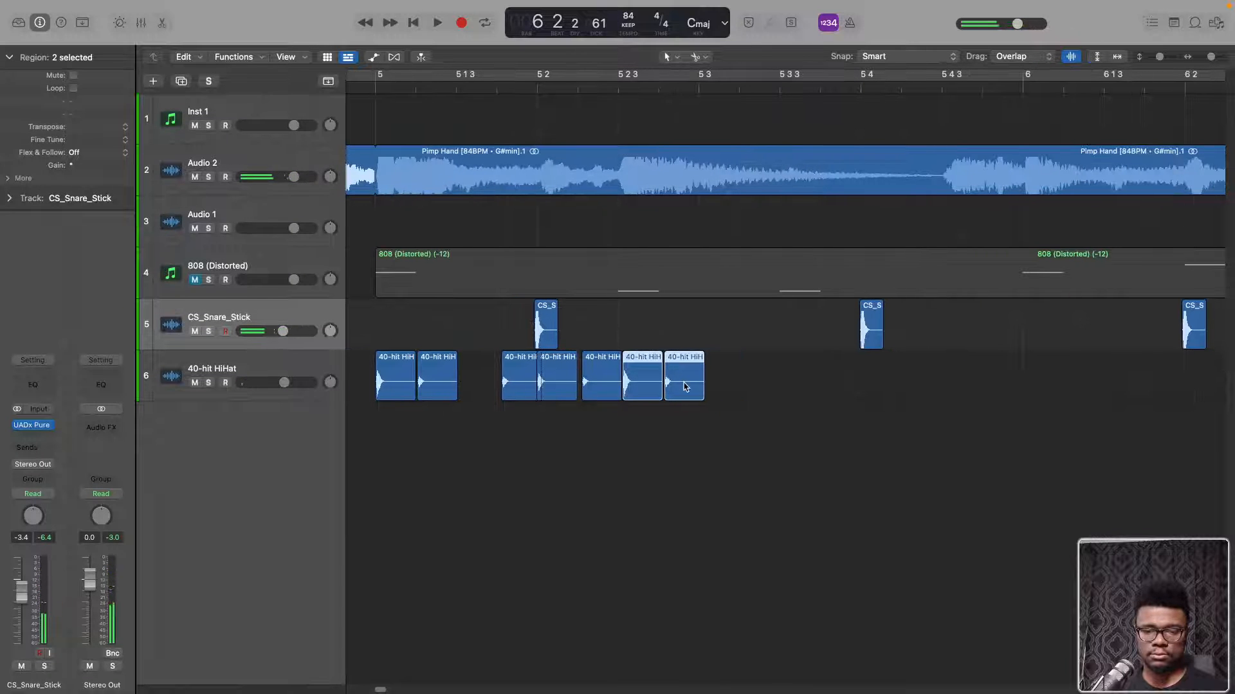
click(694, 407)
click(675, 393)
drag(675, 394, 712, 432)
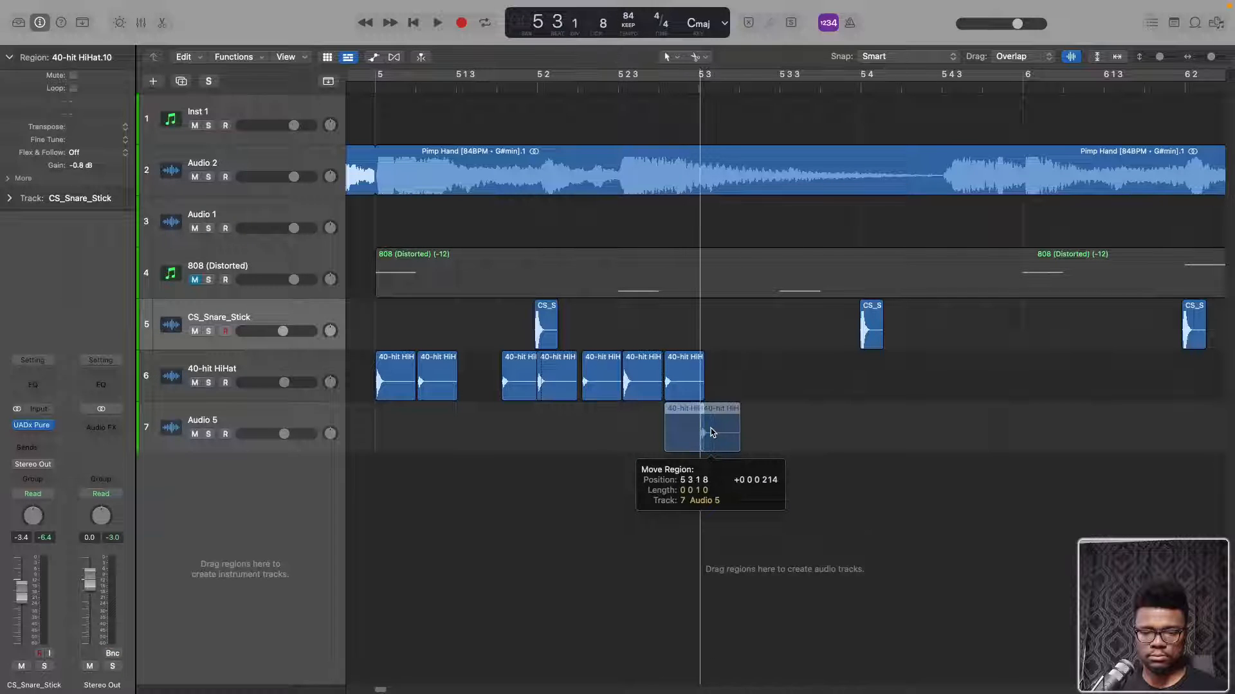
key(space)
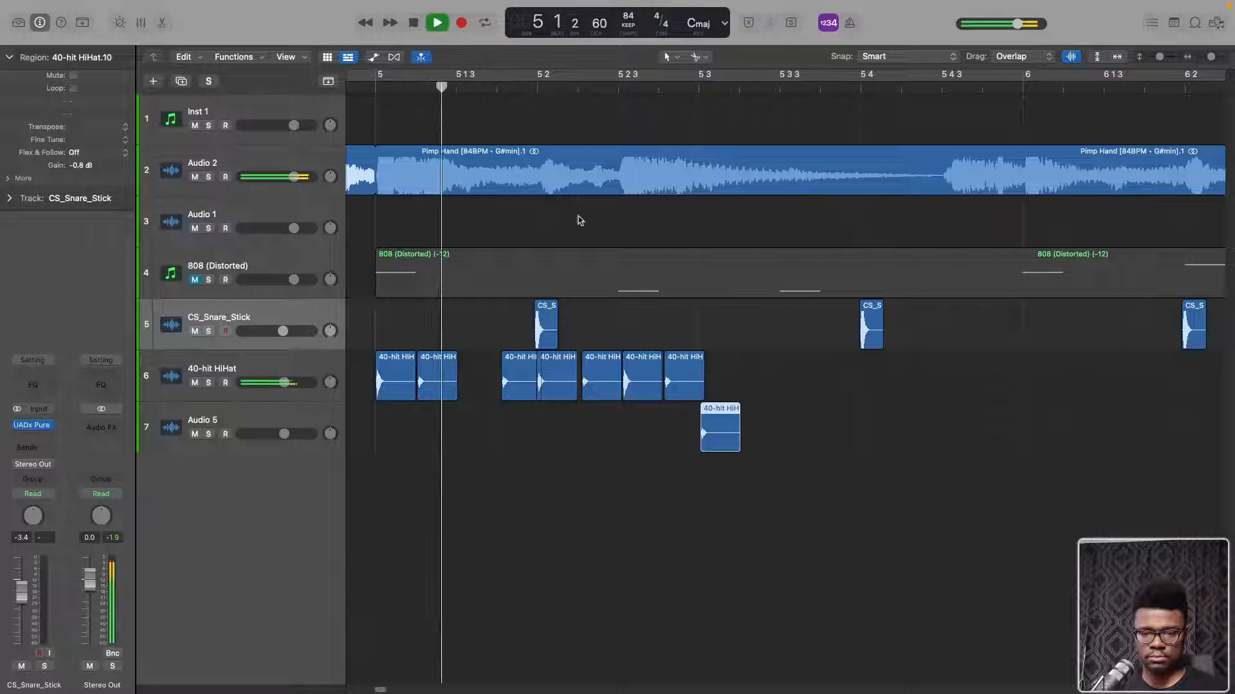
Move the hi-hat copy on track 7 to 5 3 3, in line with the start of the 808 note
drag(721, 426, 803, 425)
key(space)
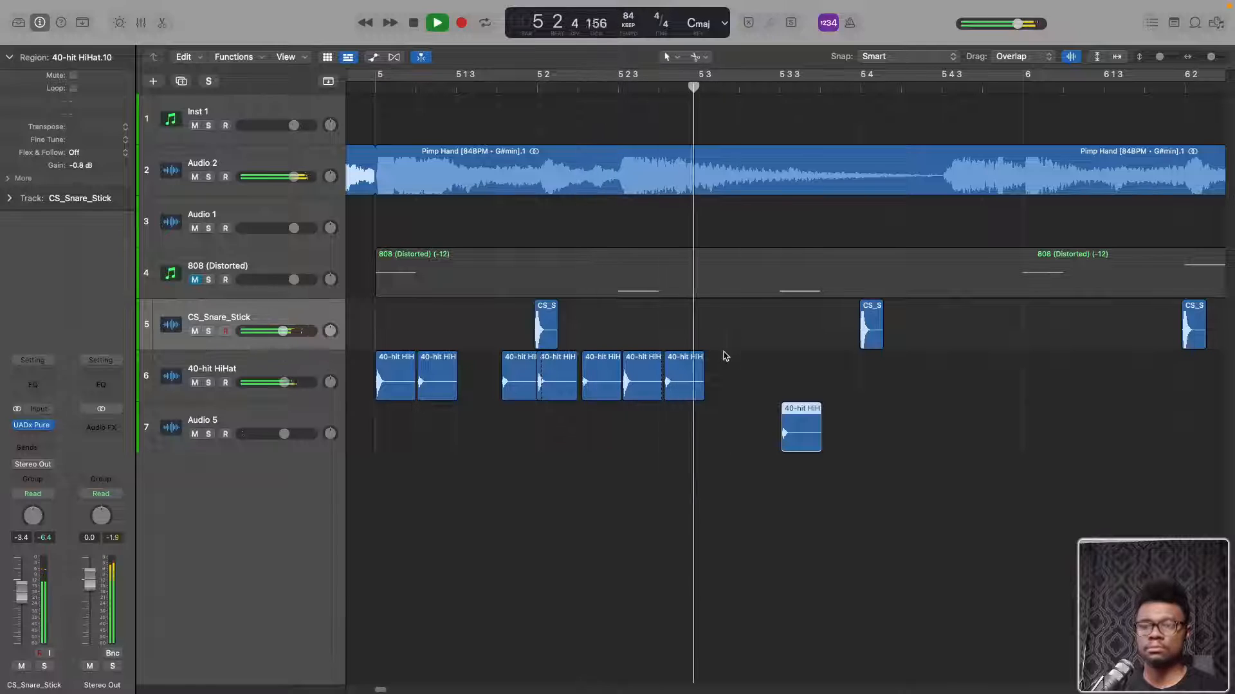
key(space)
scroll(772, 422, up, 10)
key(super+Left)
key(super+Left)
key(super+Left)
drag(804, 423, 795, 425)
key(super+Left)
key(super+Left)
key(super+Left)
key(super+Left)
key(super+Left)
key(super+Left)
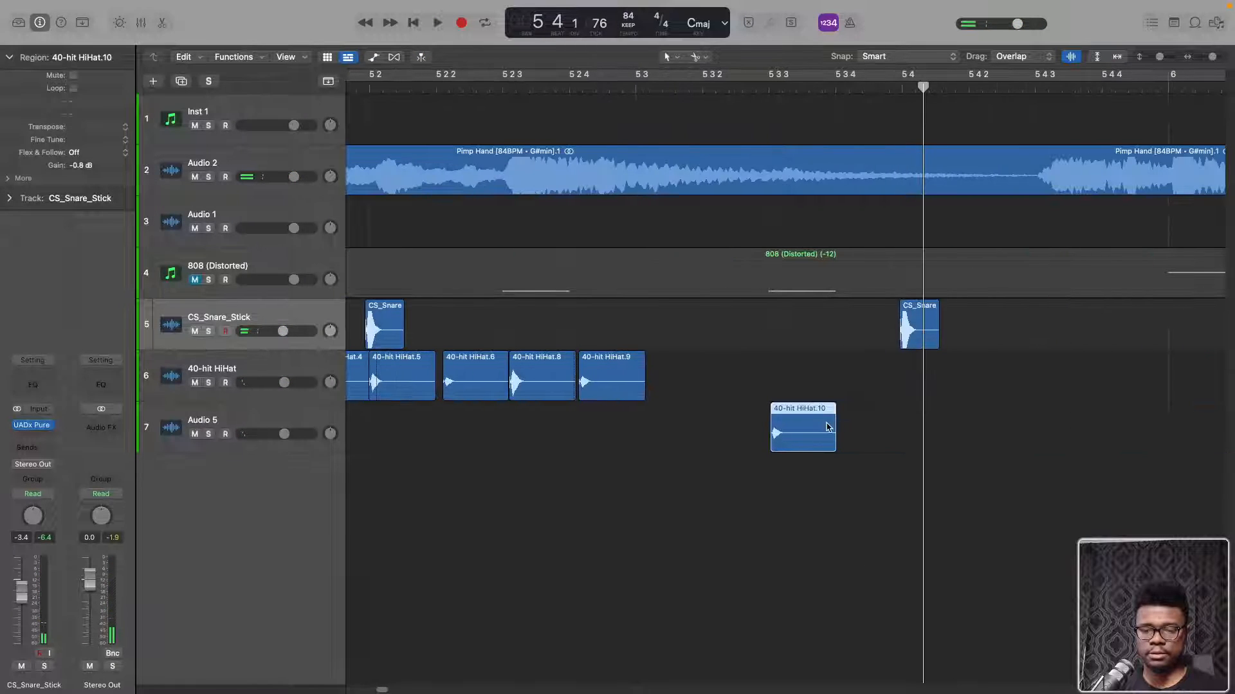
Turn off grid snapping and trim the end of the track 7 hi-hat region to leave only its short initial hit
click(794, 437)
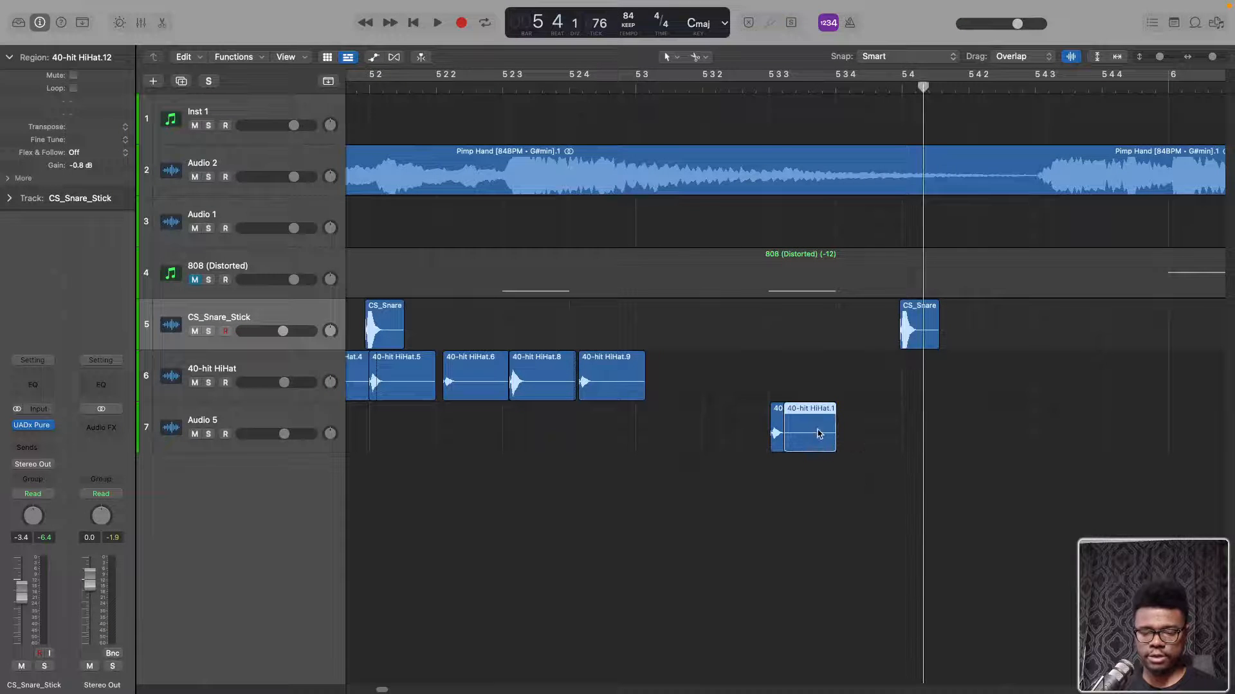
click(897, 56)
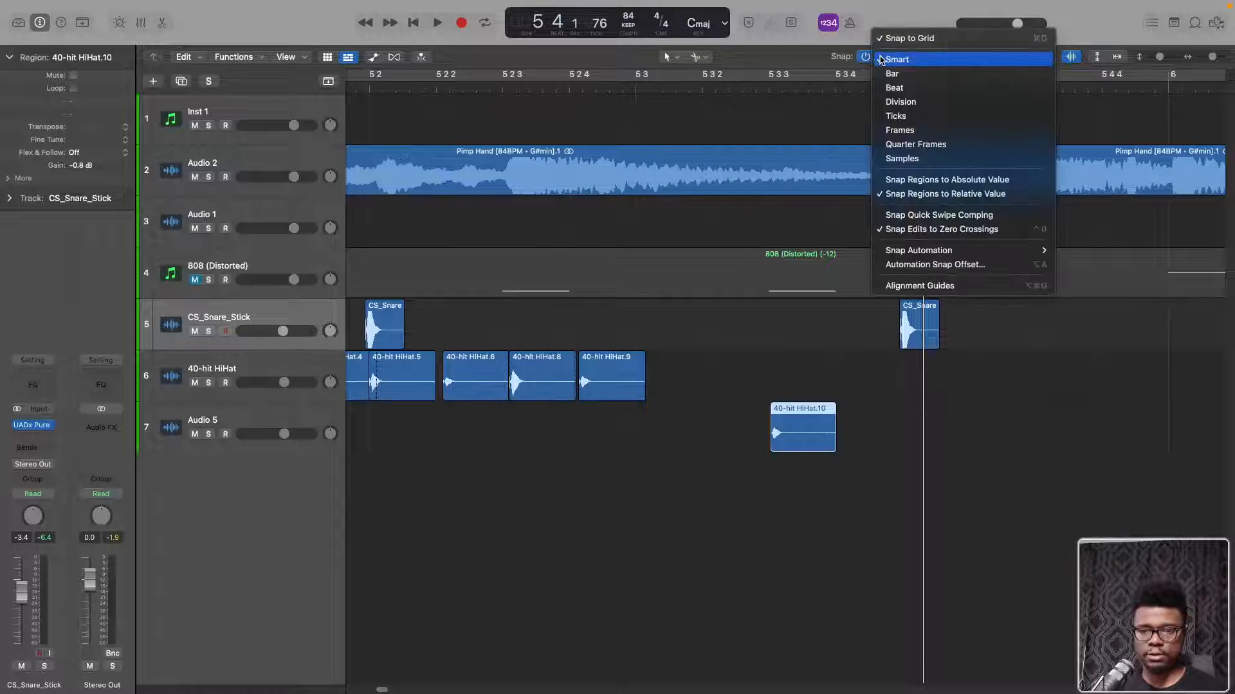
click(903, 39)
key(super+Right)
key(super+Right)
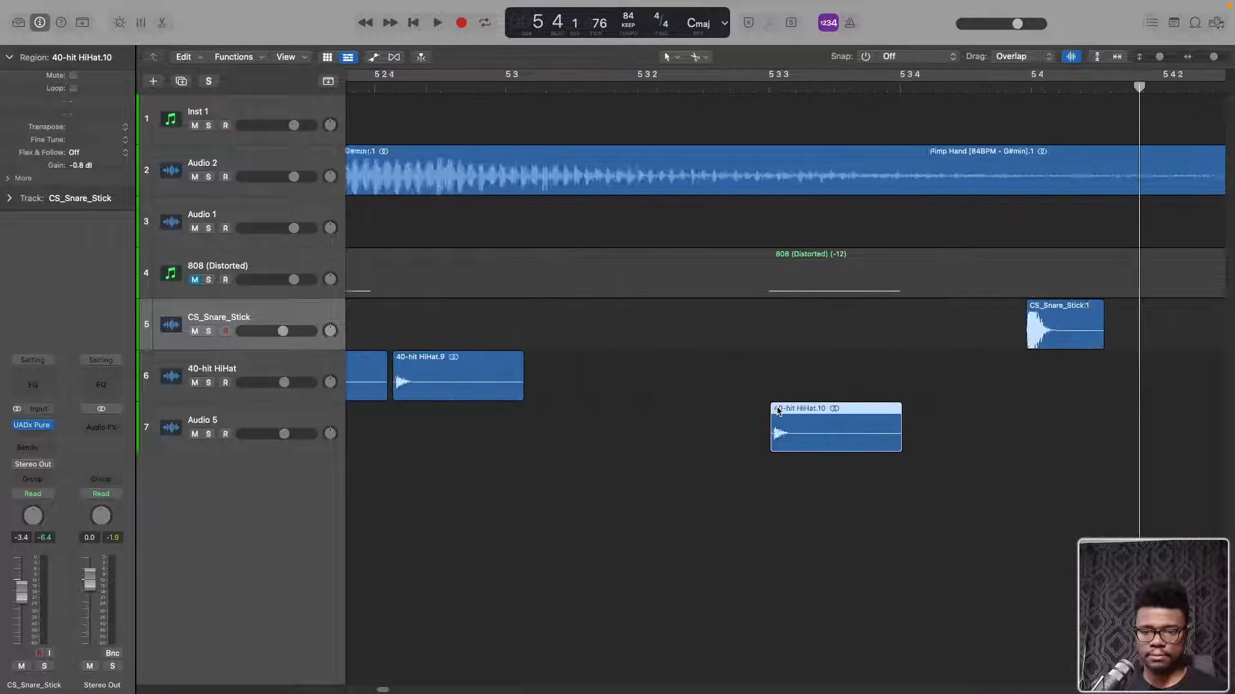
drag(946, 443, 781, 442)
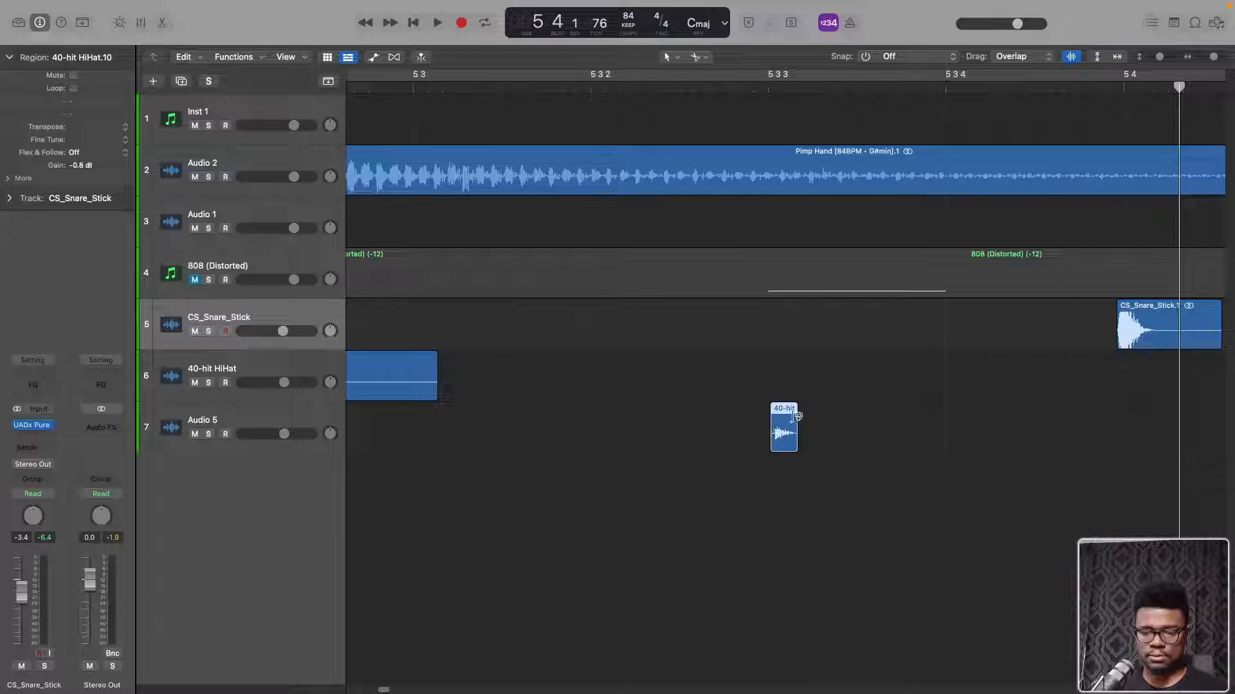
Copy the shortened hit five times in an evenly spaced roll up to 5 3 4, and play the whole pattern from before bar 5
drag(787, 419, 939, 440)
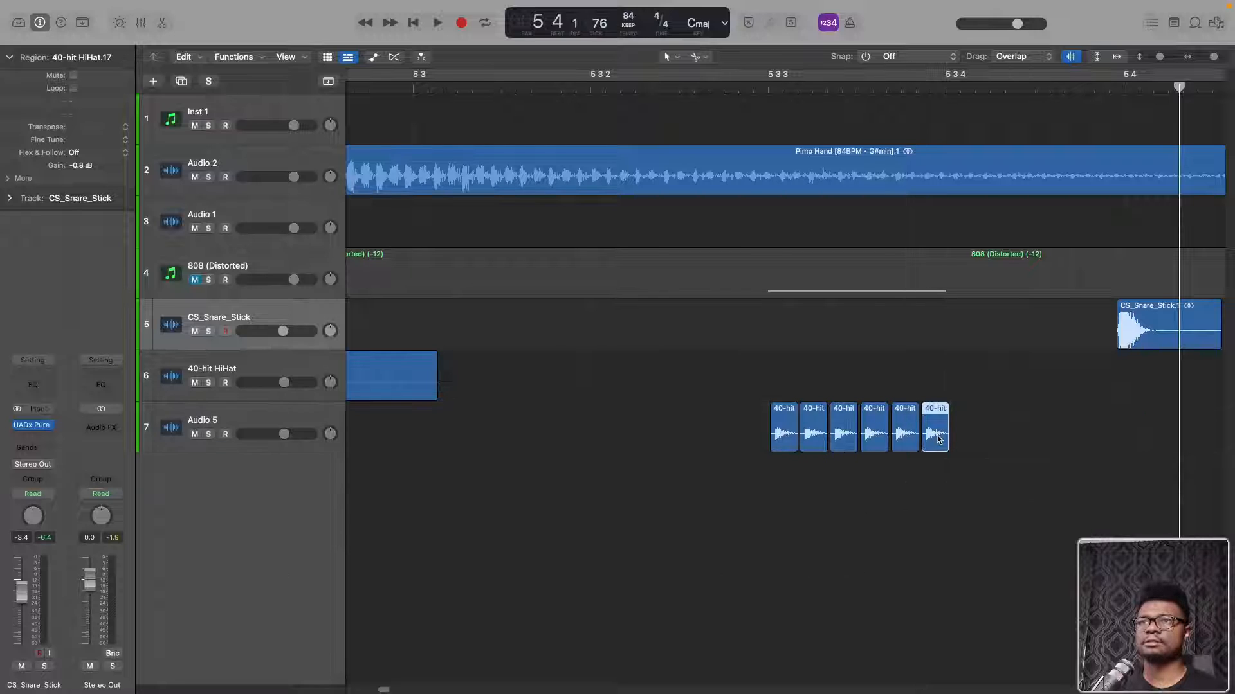
click(764, 88)
key(space)
key(space)
scroll(545, 296, down, 10)
scroll(545, 296, left, 5)
double_click(505, 85)
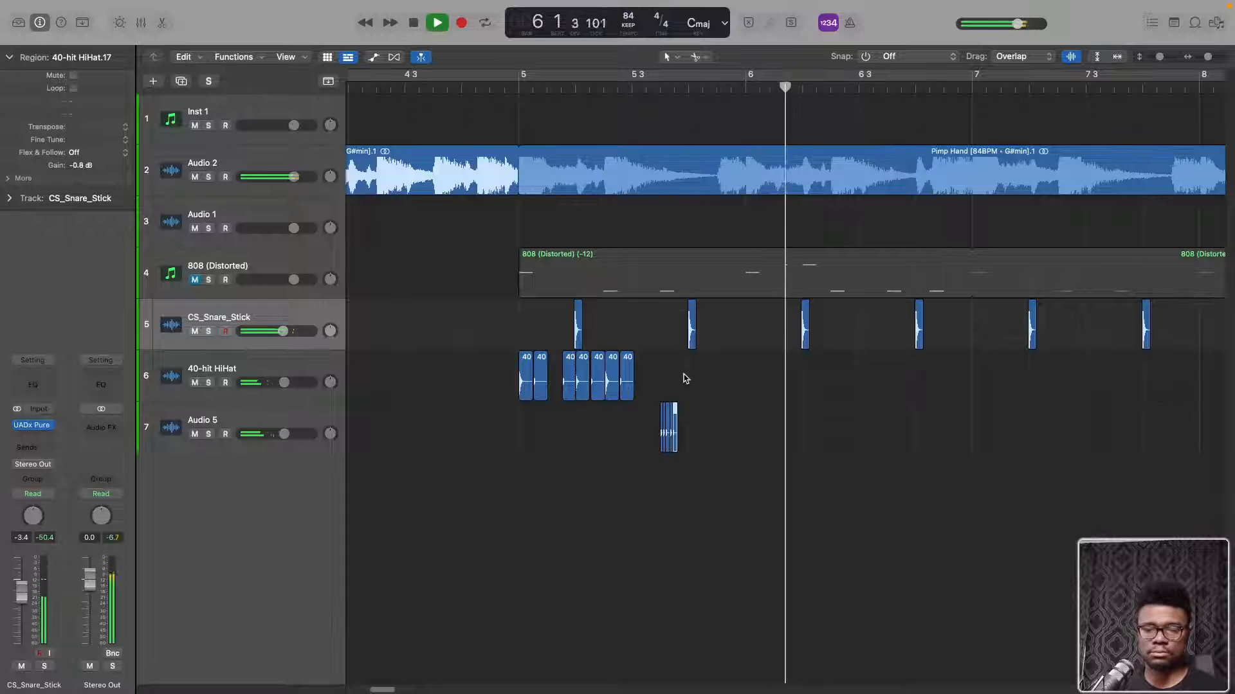
Copy all the hi-hat regions on tracks 6 and 7 to bar 6, and play back the result
click(738, 366)
key(space)
drag(744, 368, 509, 450)
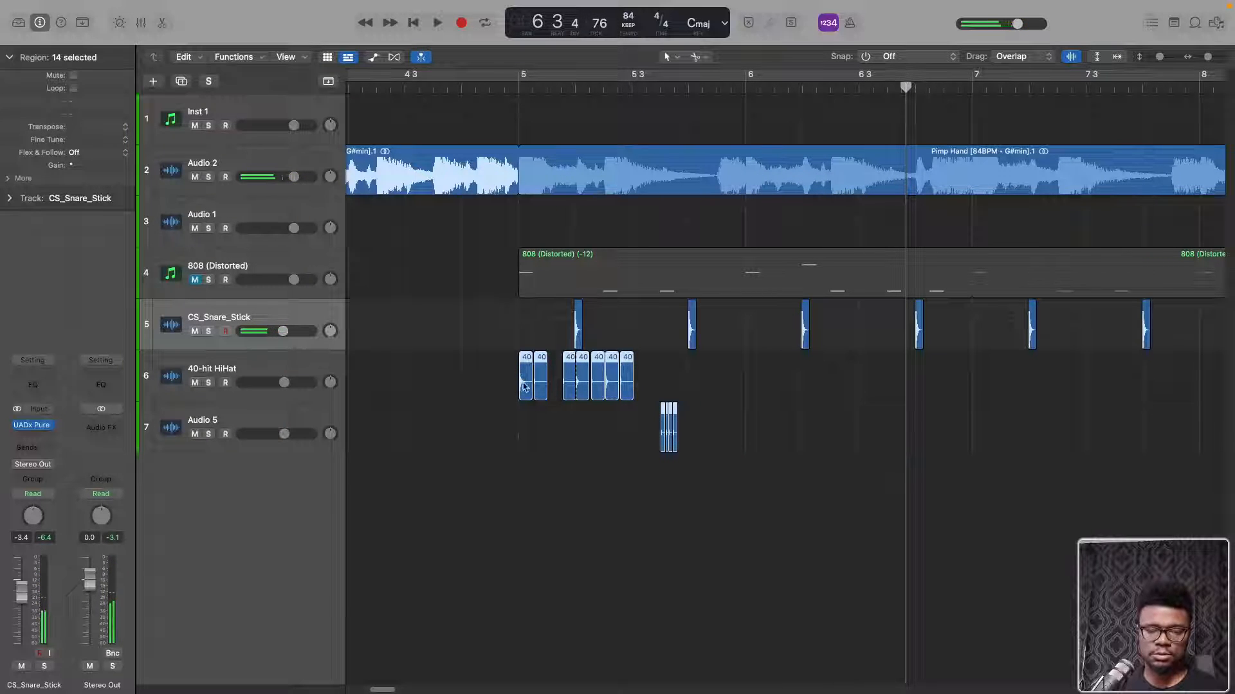
drag(524, 385, 753, 400)
key(space)
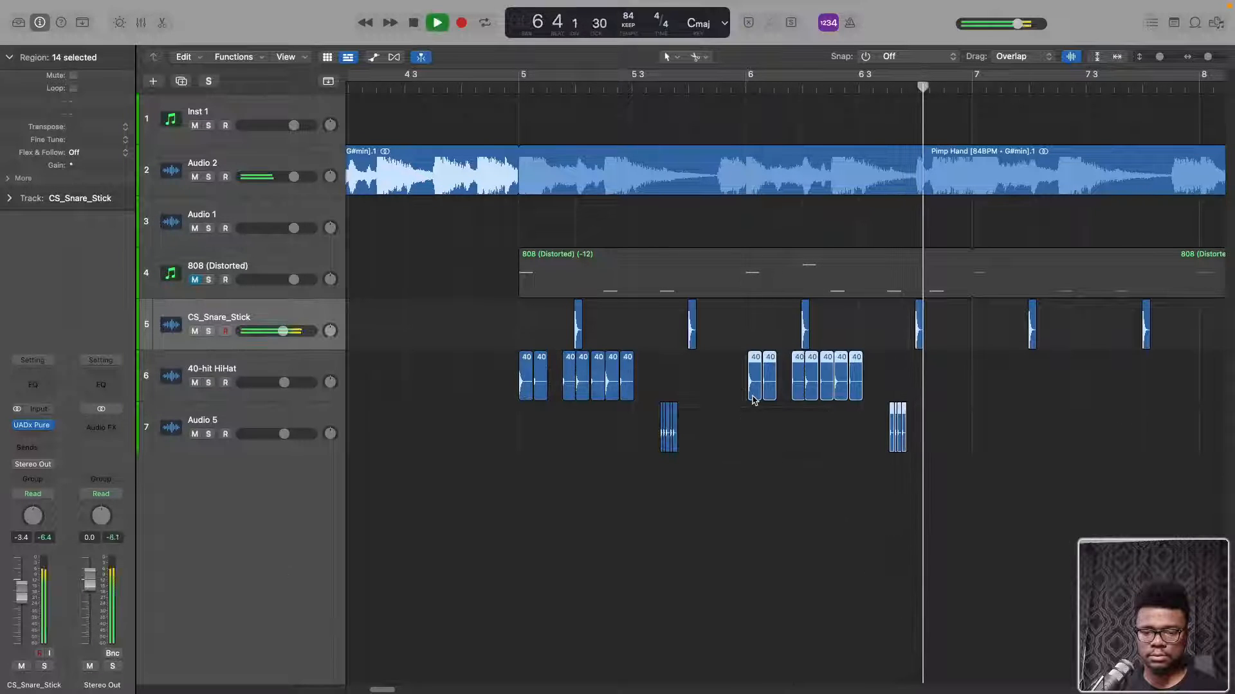
Place the playhead at bar 5 and create a cycle range from about bar 5 to bar 7
click(516, 85)
click(519, 77)
click(521, 76)
drag(522, 76, 972, 109)
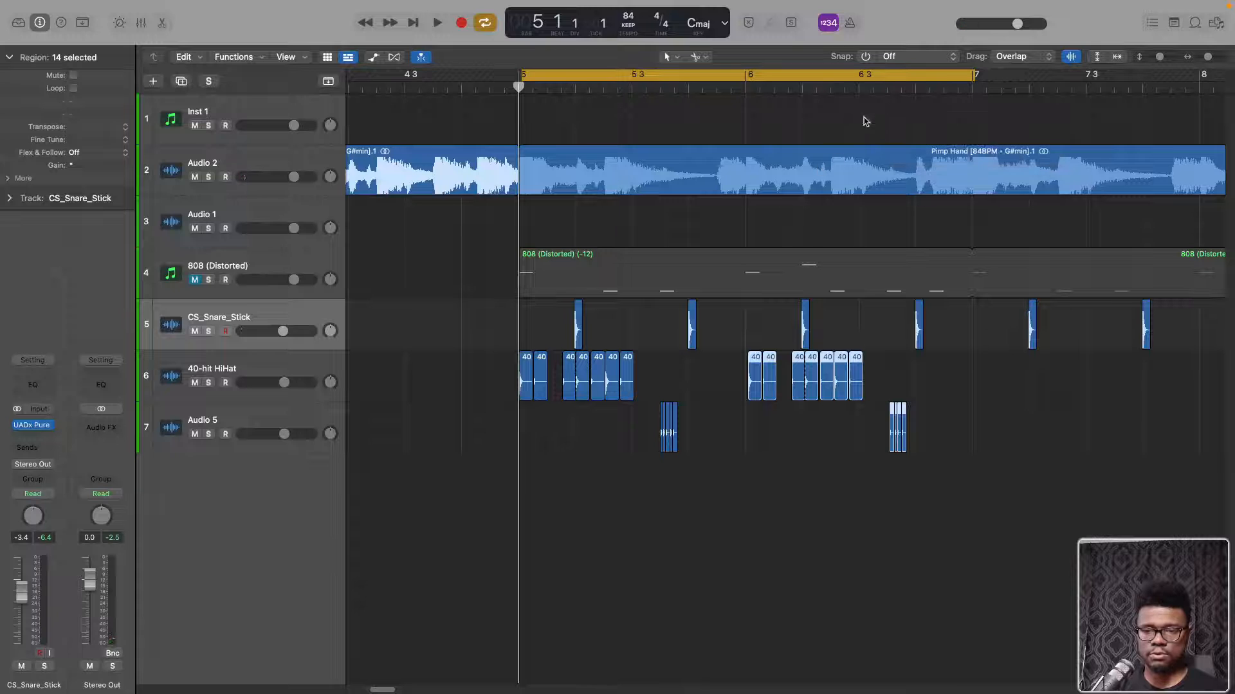
Set snapping to Smart and align the cycle range's edges to exactly 5 1 1 1 and 7 1 1 1
click(884, 52)
click(879, 61)
click(975, 78)
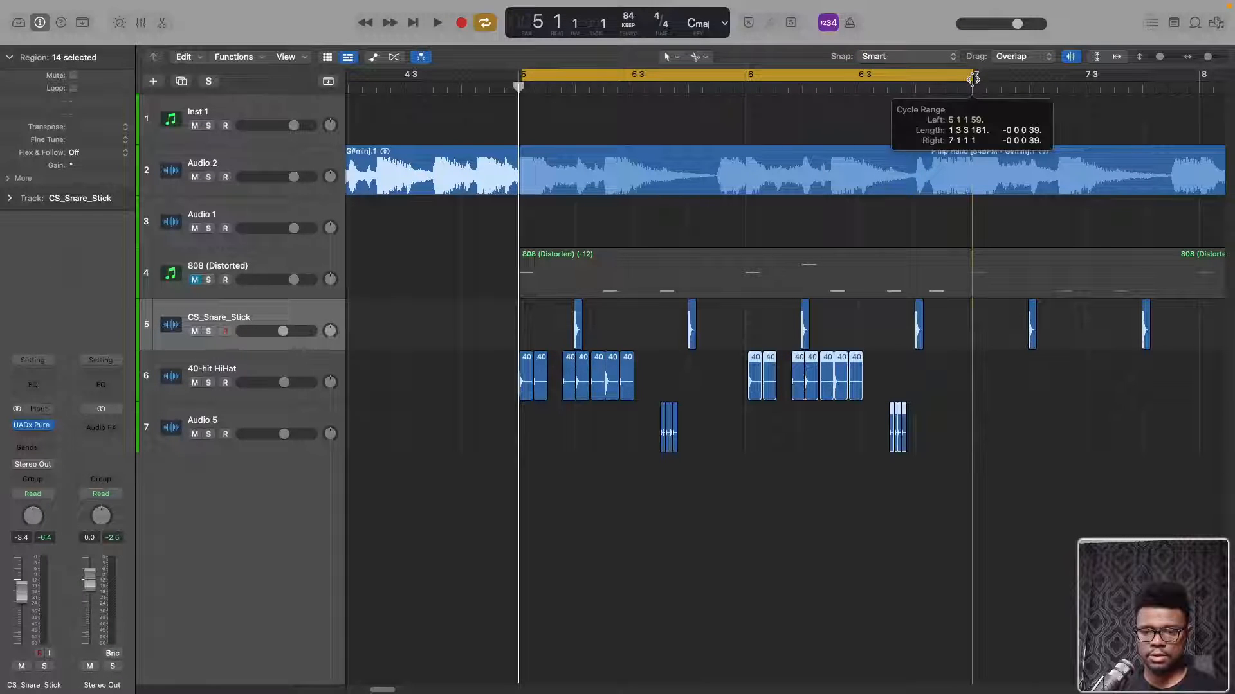
click(841, 73)
drag(840, 74, 843, 76)
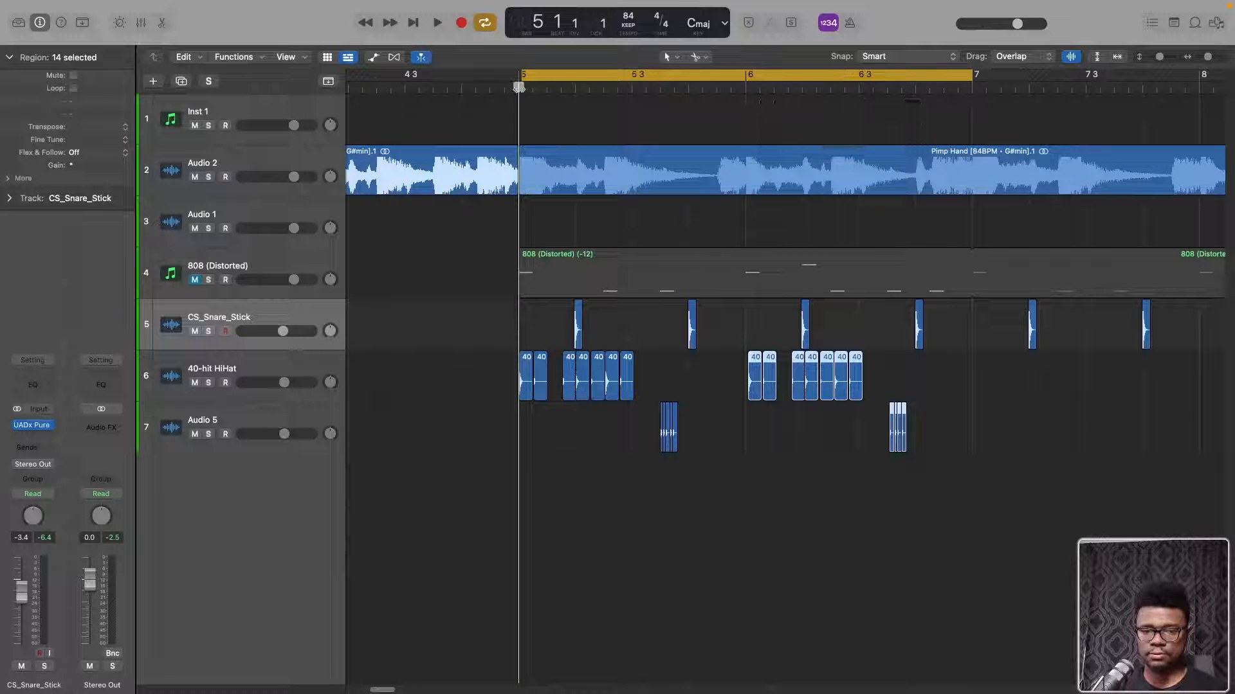
click(525, 76)
click(524, 78)
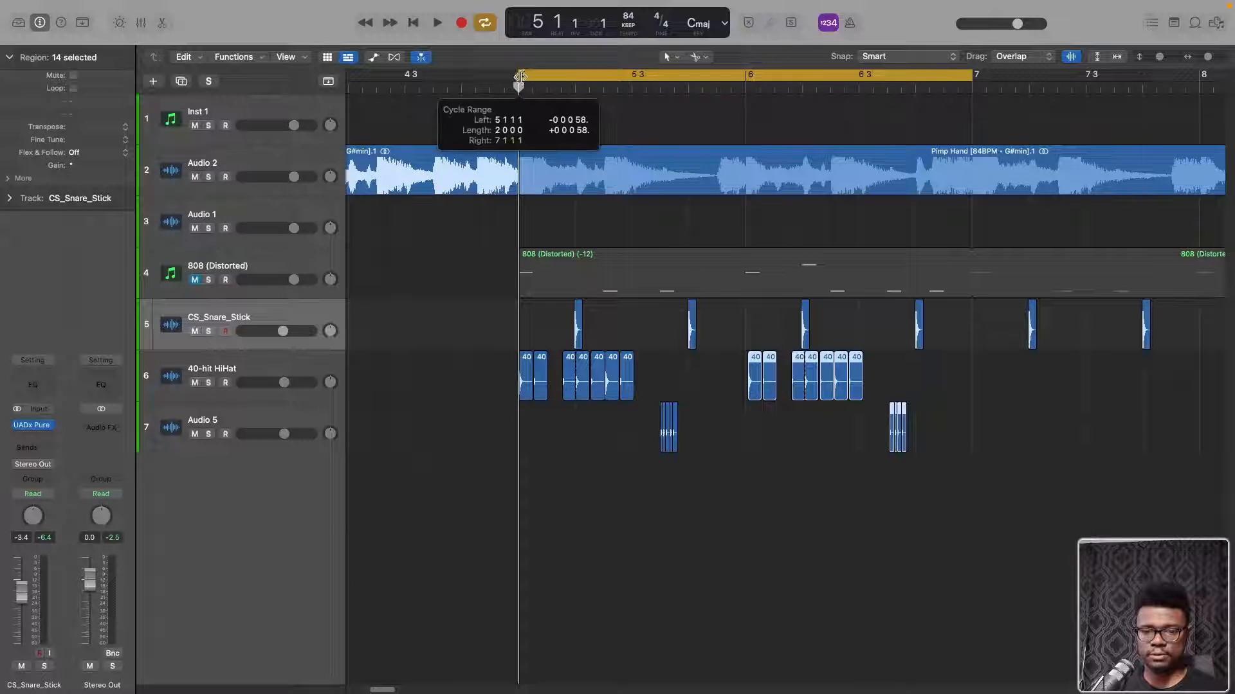
Play the two-bar cycle from bar 5 to listen to the copied hi-hat pattern and rolls
key(space)
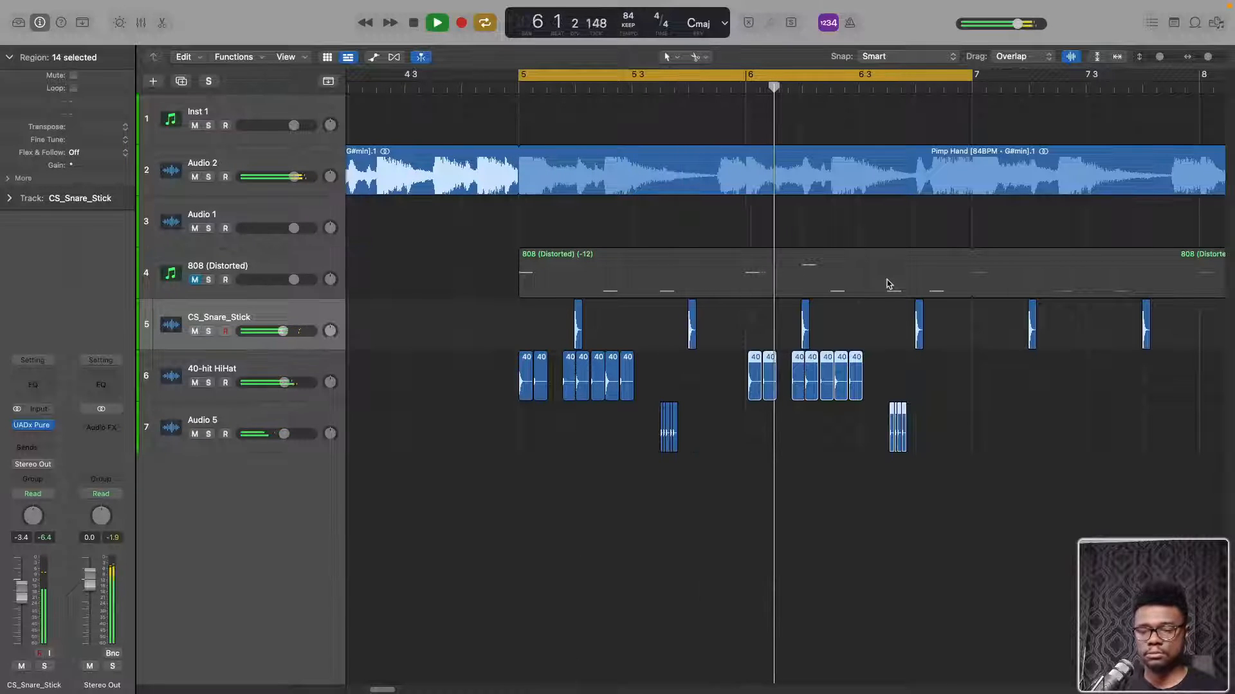
key(space)
key(space)
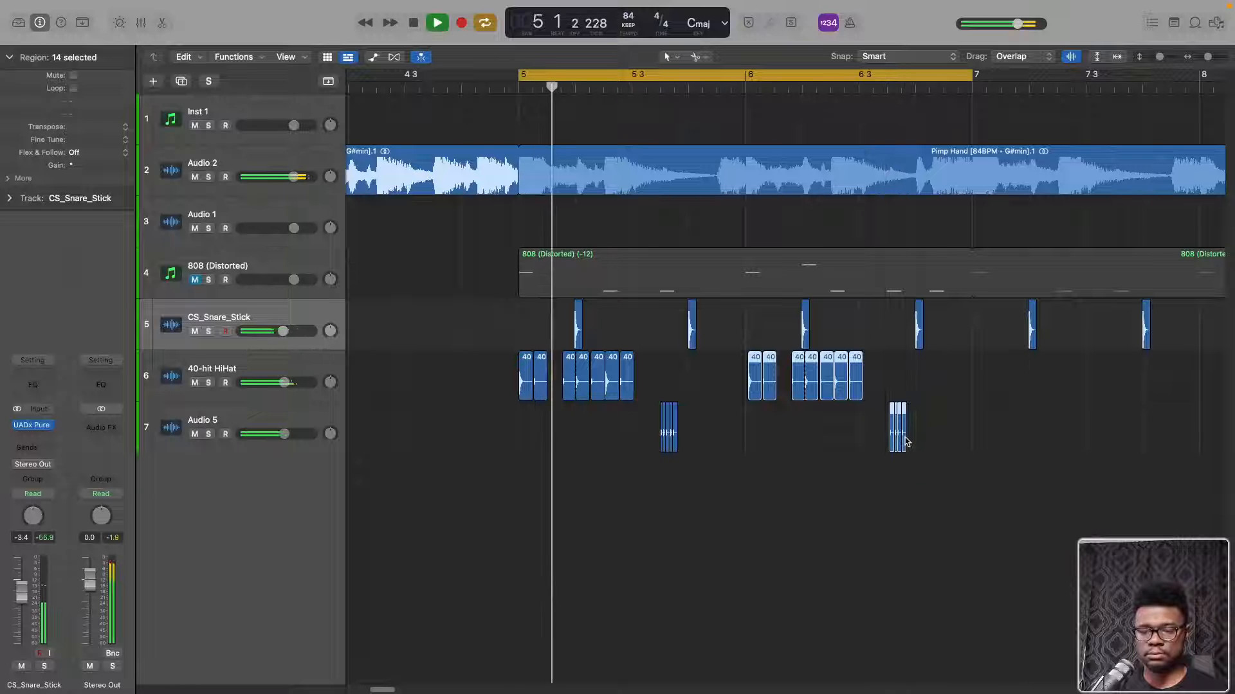
key(space)
Select the six-hit roll at 5 3 3 on track 7 and move it up to the 40-hit HiHat track
click(524, 452)
drag(524, 452, 685, 447)
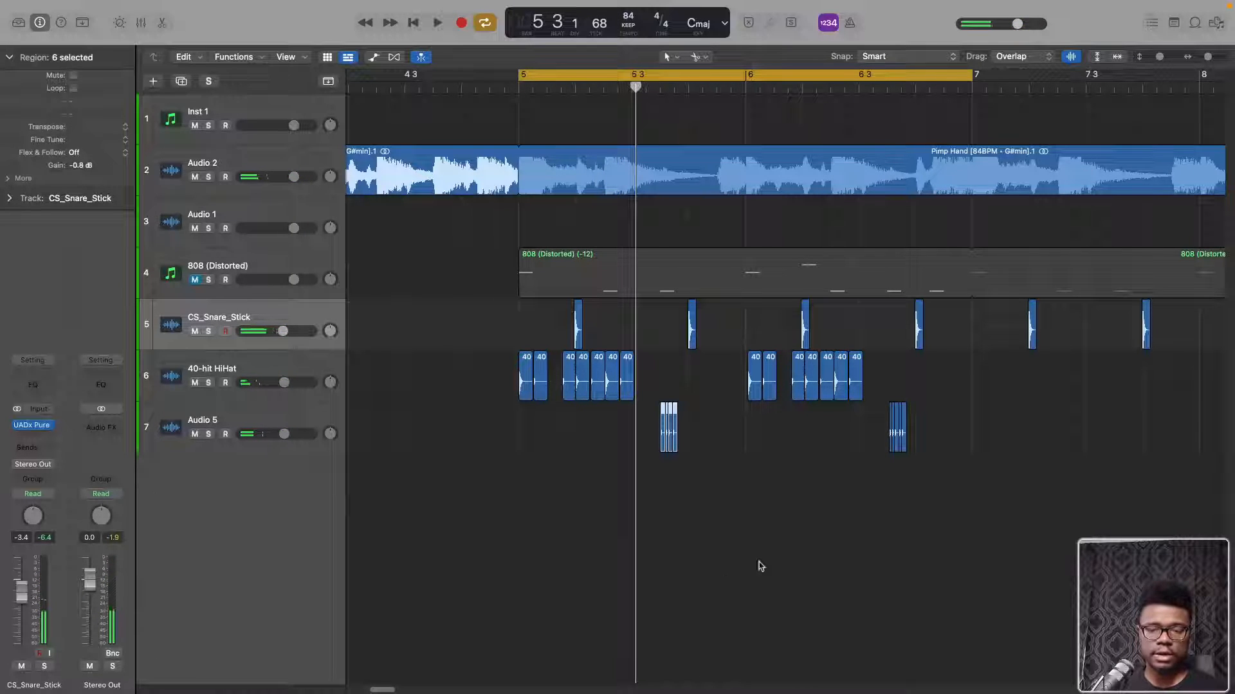
scroll(666, 421, up, 5)
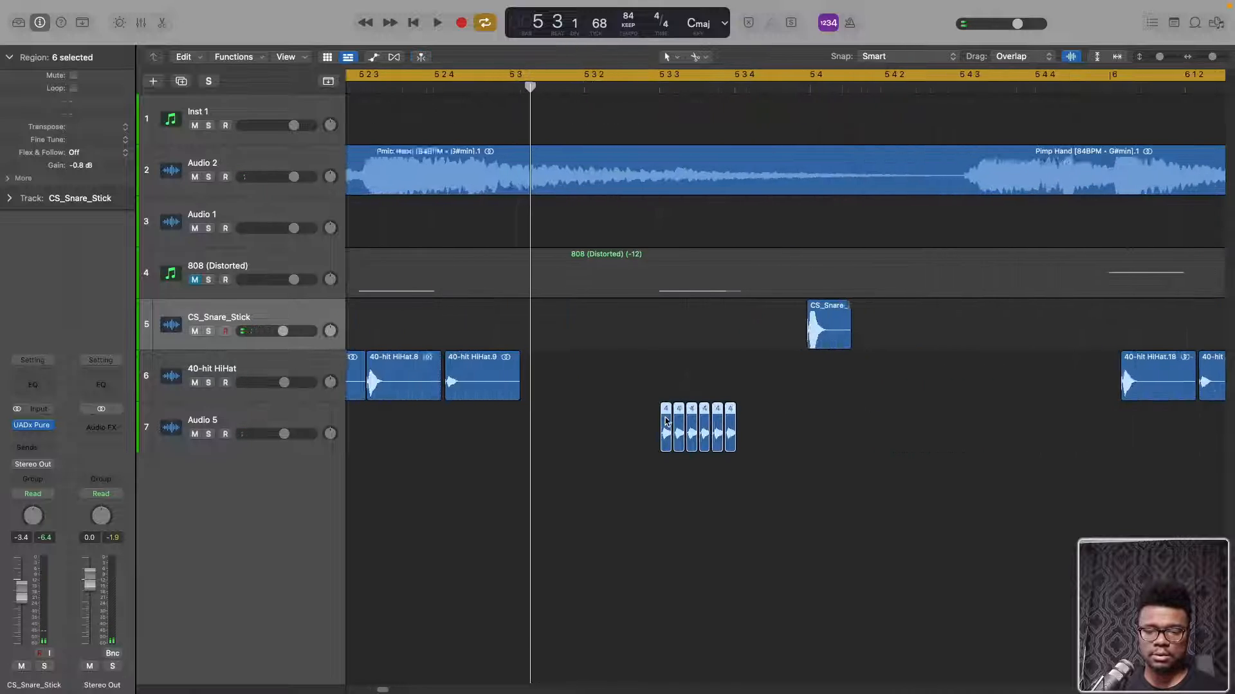
drag(665, 422, 672, 395)
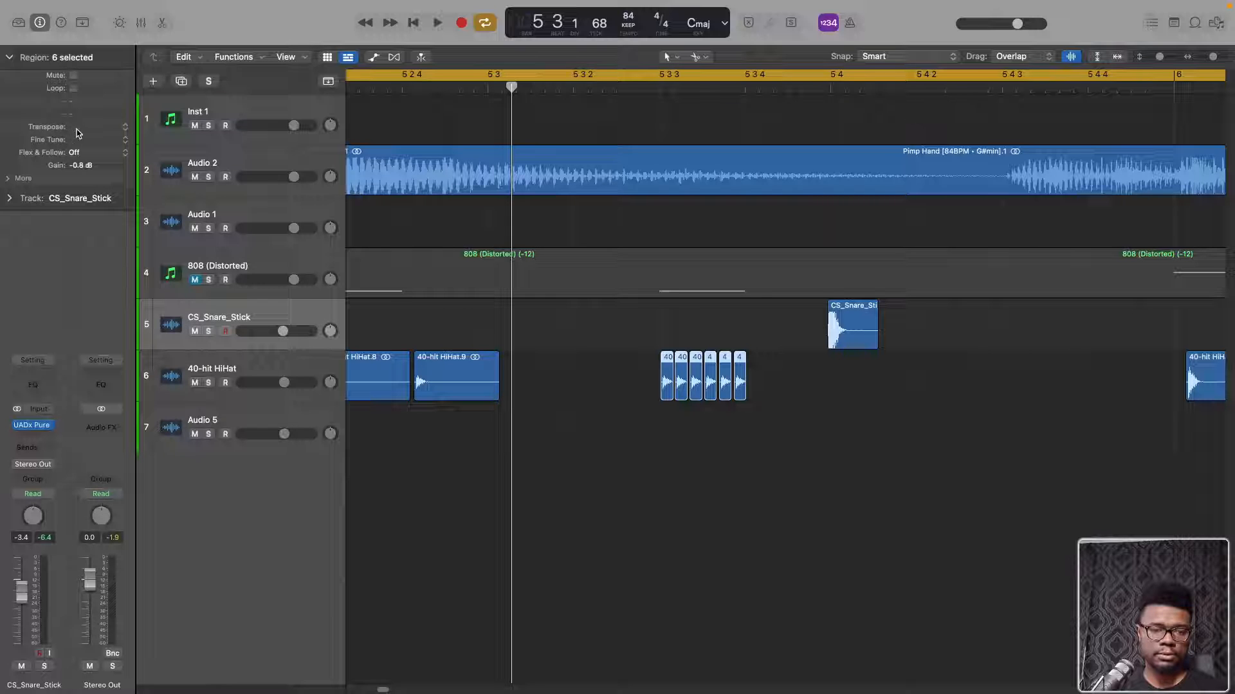
Transpose the selected six-hit roll to -2 and finally to -6 with Flex & Follow on, auditioning it in the cycle
key(space)
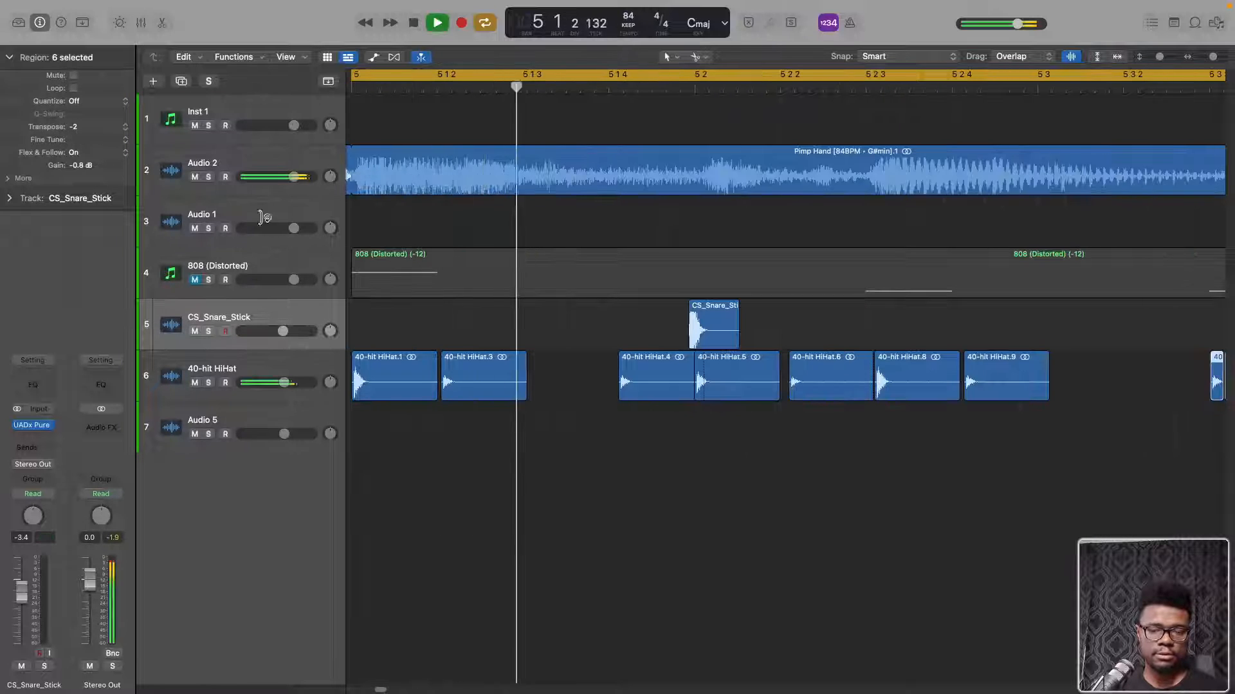
scroll(1057, 435, down, 5)
scroll(1044, 437, right, 5)
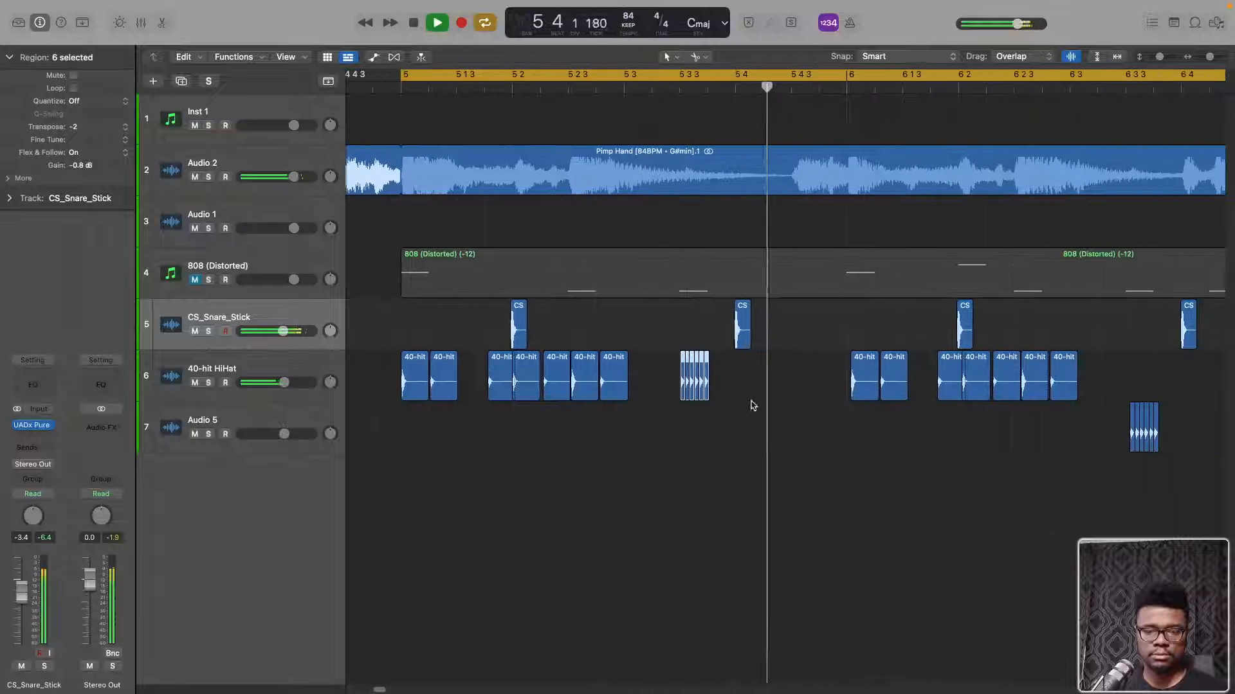
key(space)
click(720, 380)
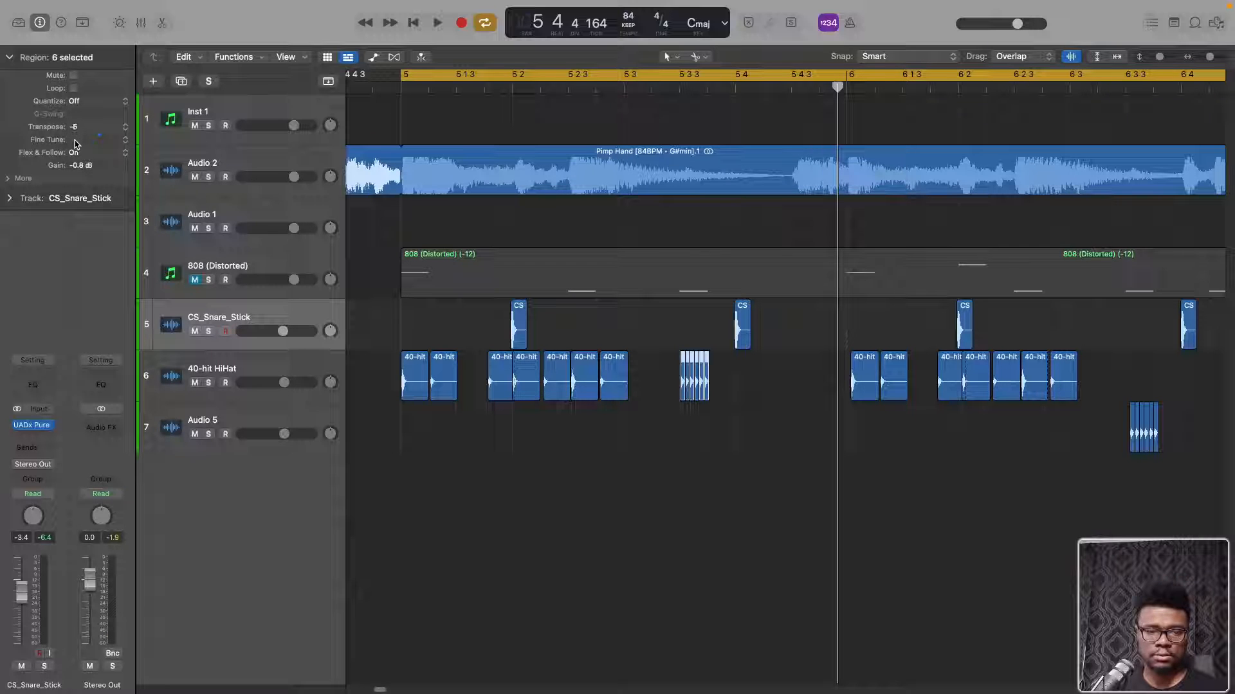
double_click(419, 94)
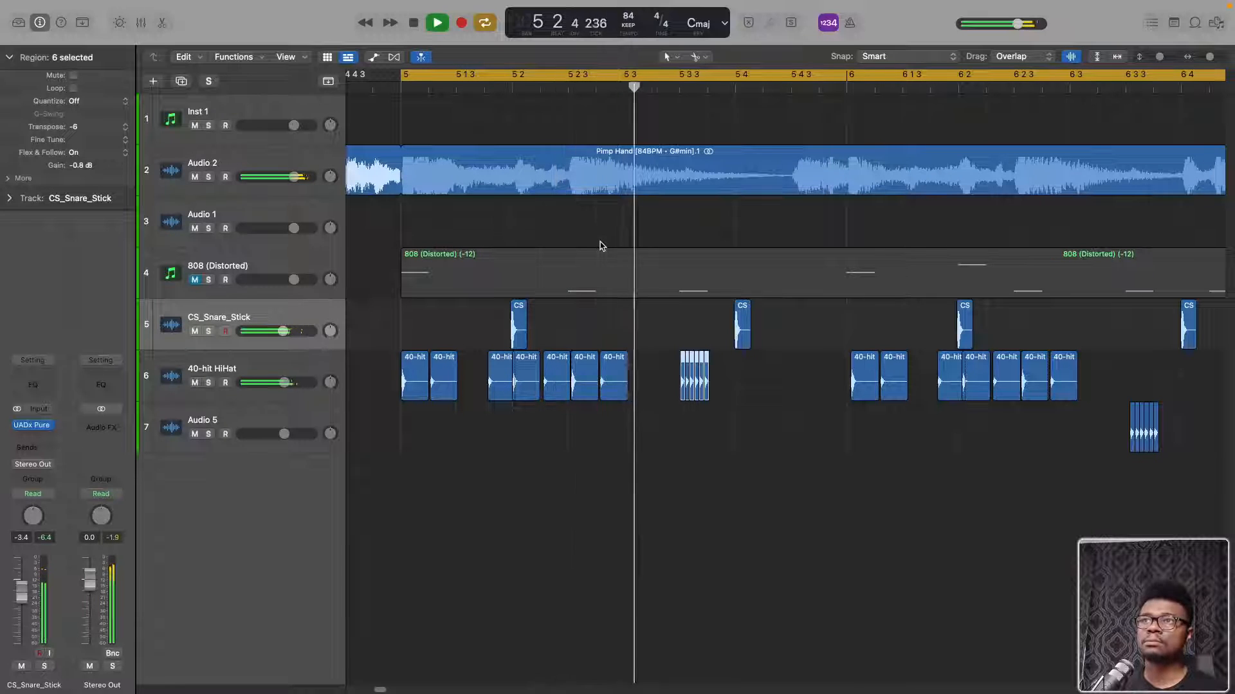
Deselect the roll and play the two-bar cycle again from bar 5
click(745, 416)
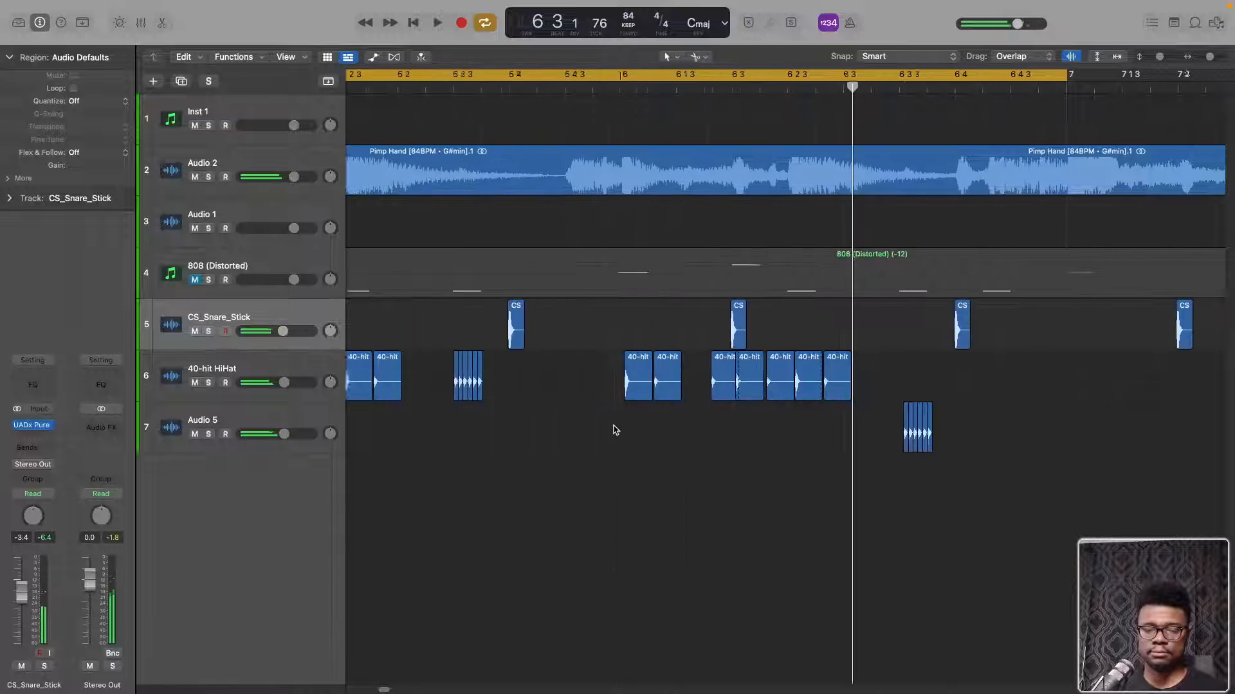
scroll(591, 421, right, 5)
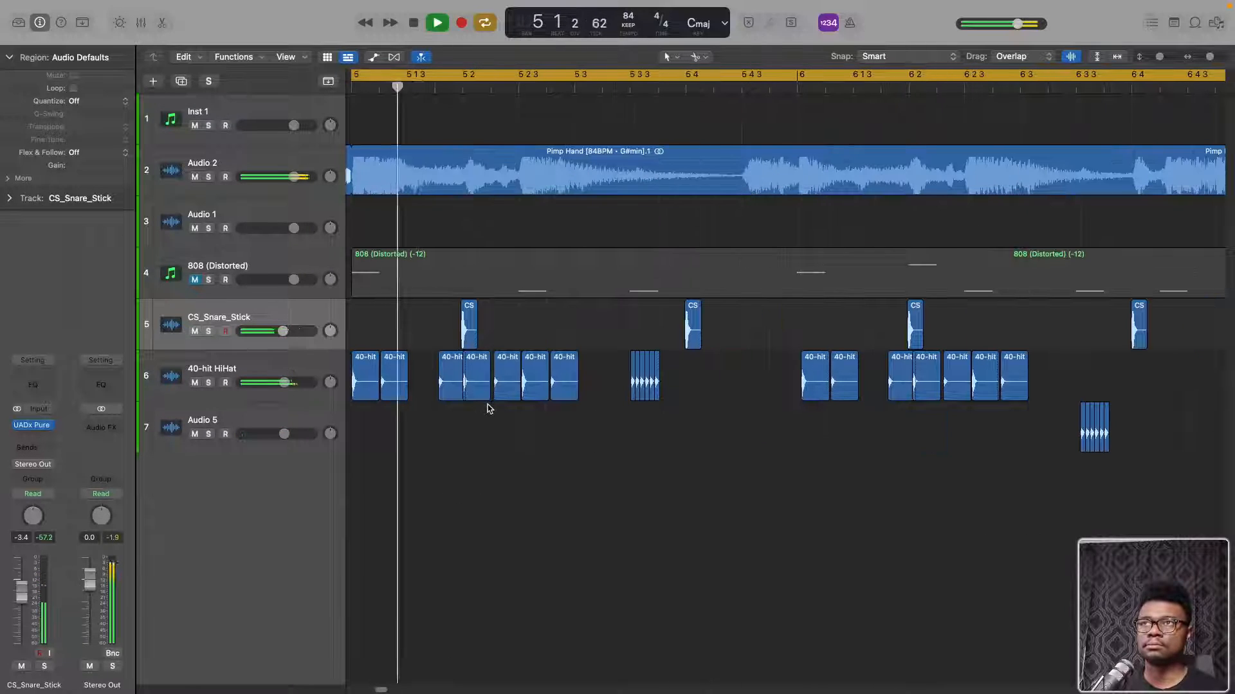
key(Return)
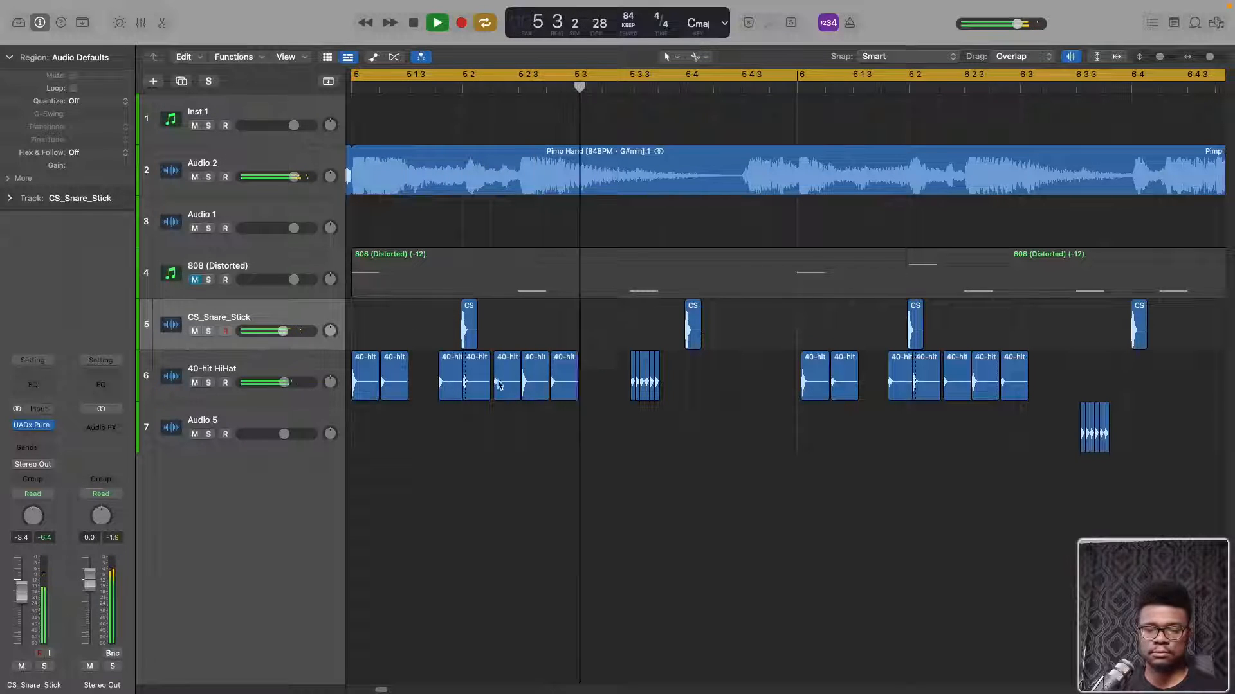
key(space)
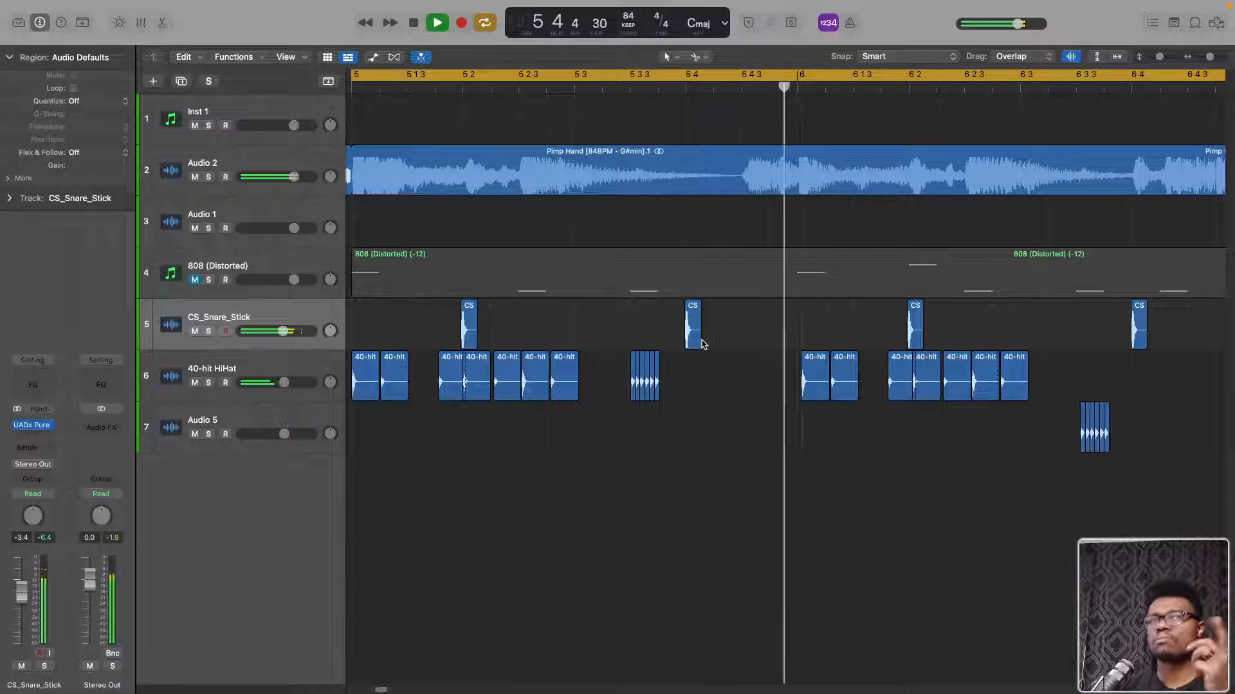
Copy the hi-hat hit at bar 6 to 5 4 4 on the same track and shorten it to end before bar 6
drag(814, 386, 757, 389)
key(space)
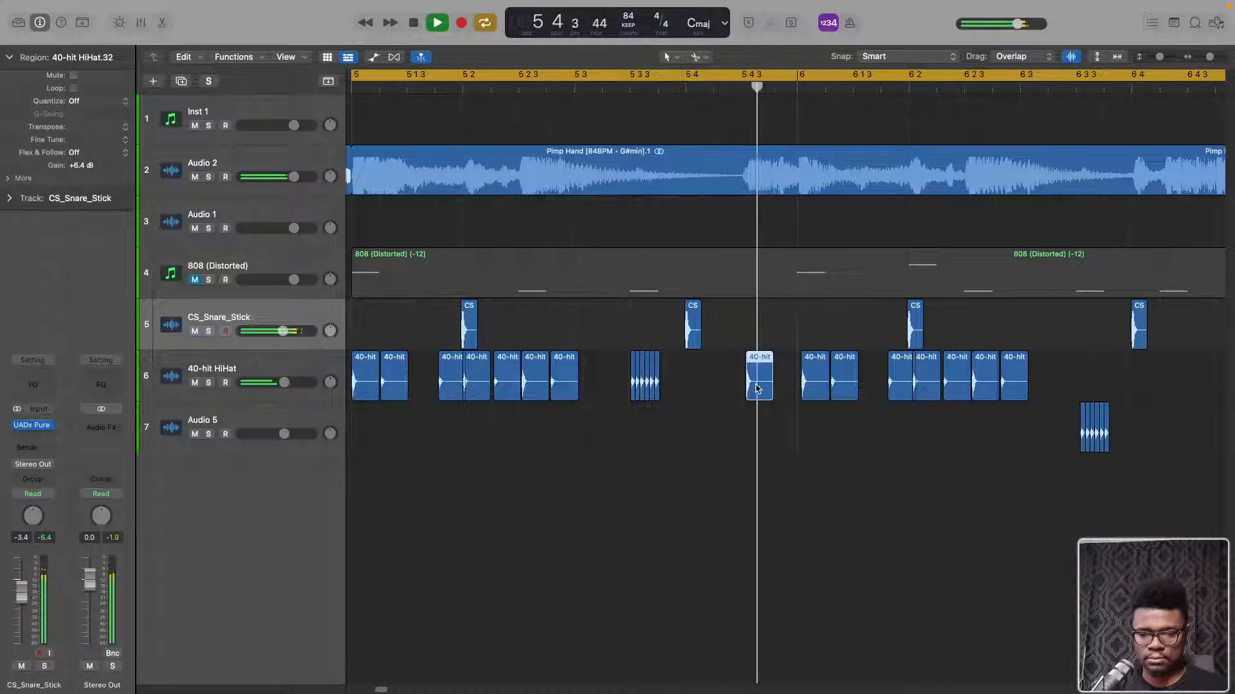
drag(758, 388, 783, 384)
key(shift+super+f)
click(796, 358)
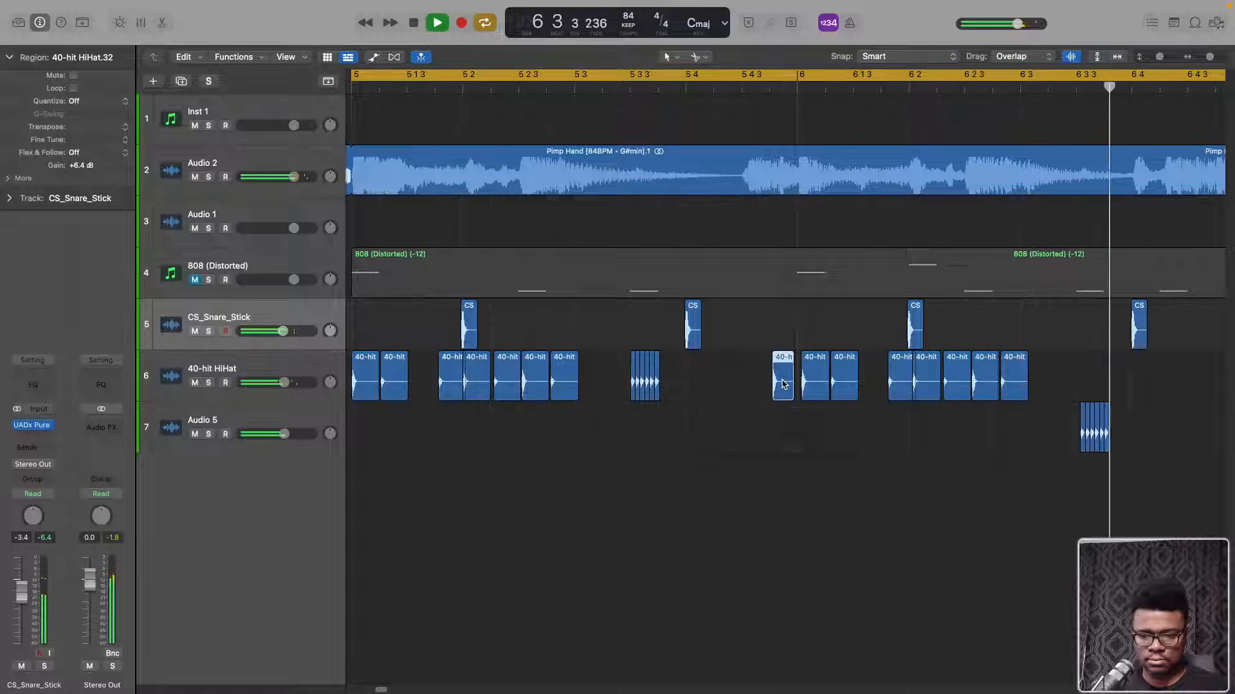
click(888, 56)
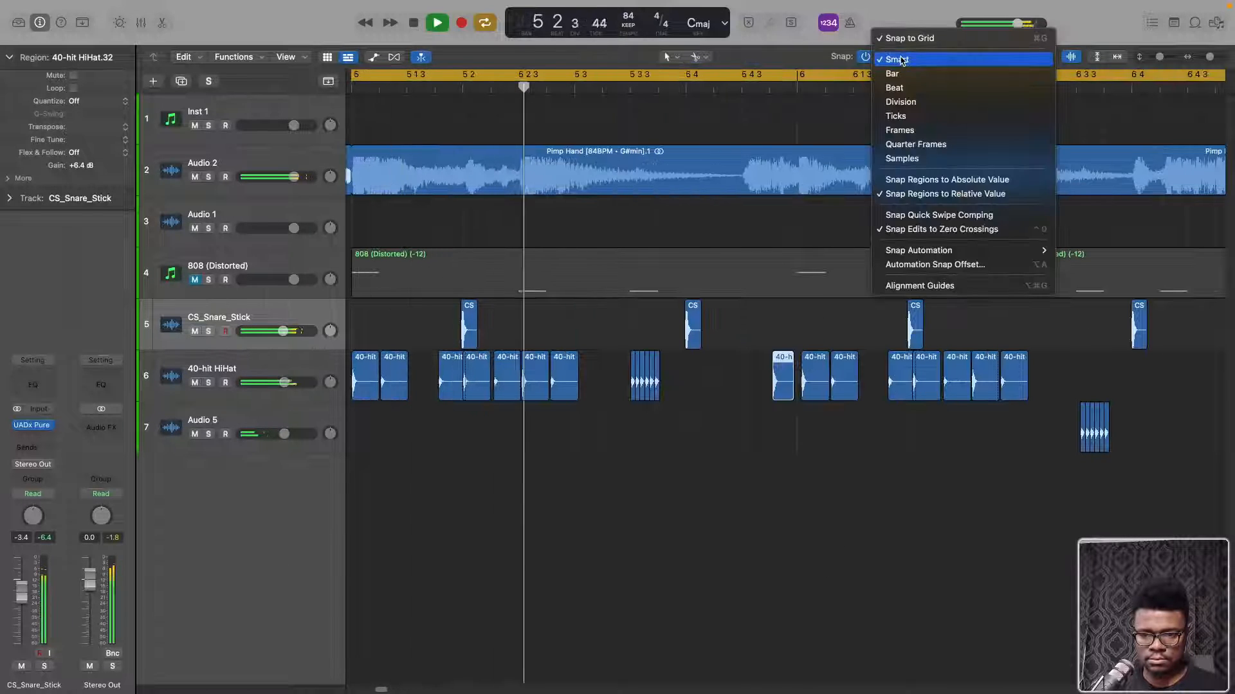
click(808, 55)
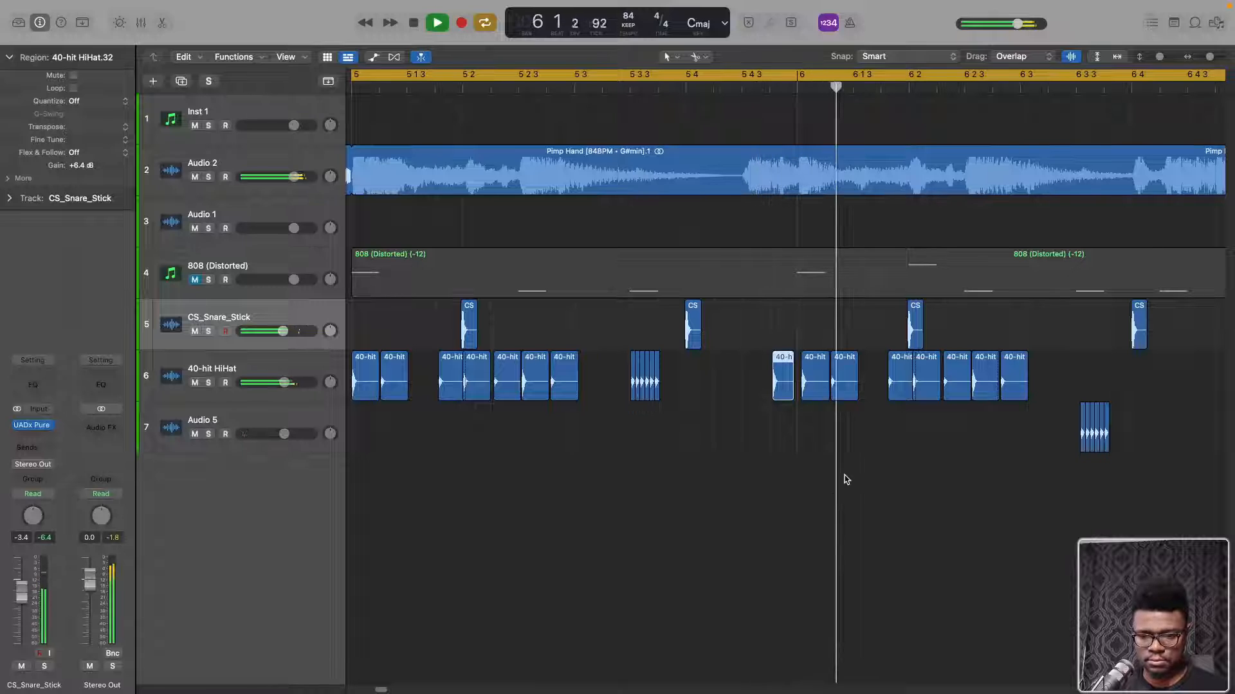
Delete the roll at 6 3 3 on track 7 and place copied hi-hat hits at 6 3 3 and 6 3 4 on track 6
click(1093, 428)
key(Delete)
drag(1023, 384, 1122, 384)
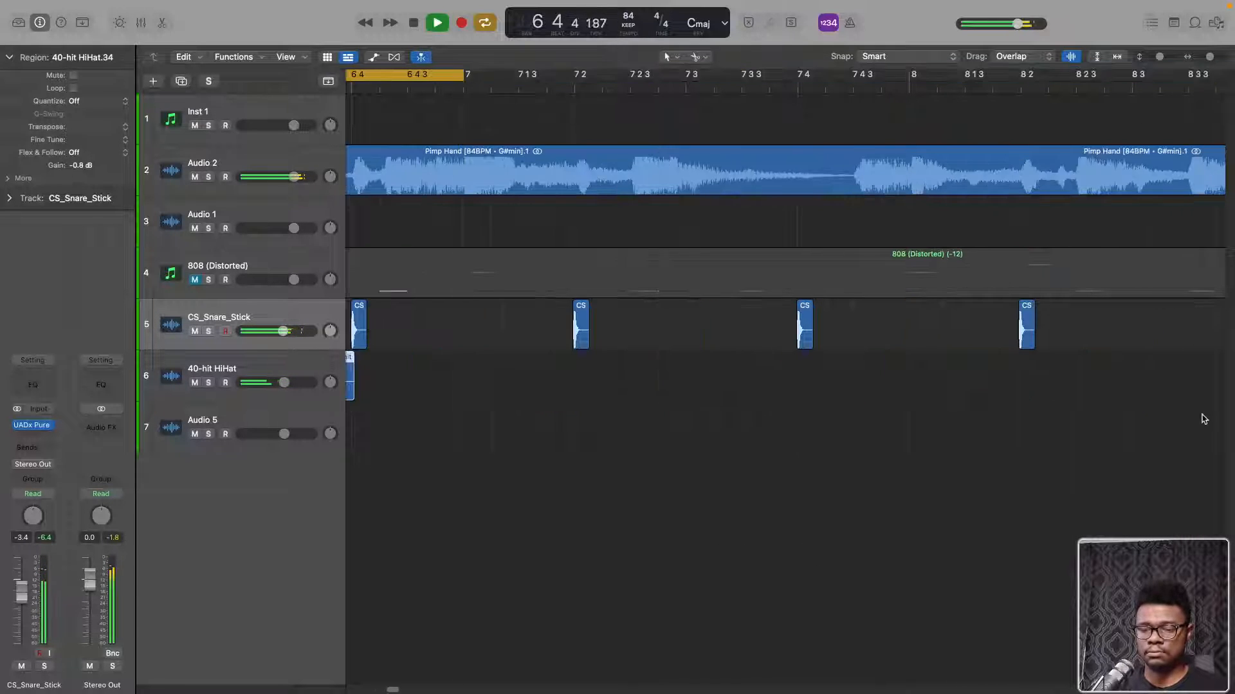
Copy the last hi-hat hit from 6 3 4 to 6 4 2 on the 40-hit HiHat track
scroll(1064, 406, right, 1)
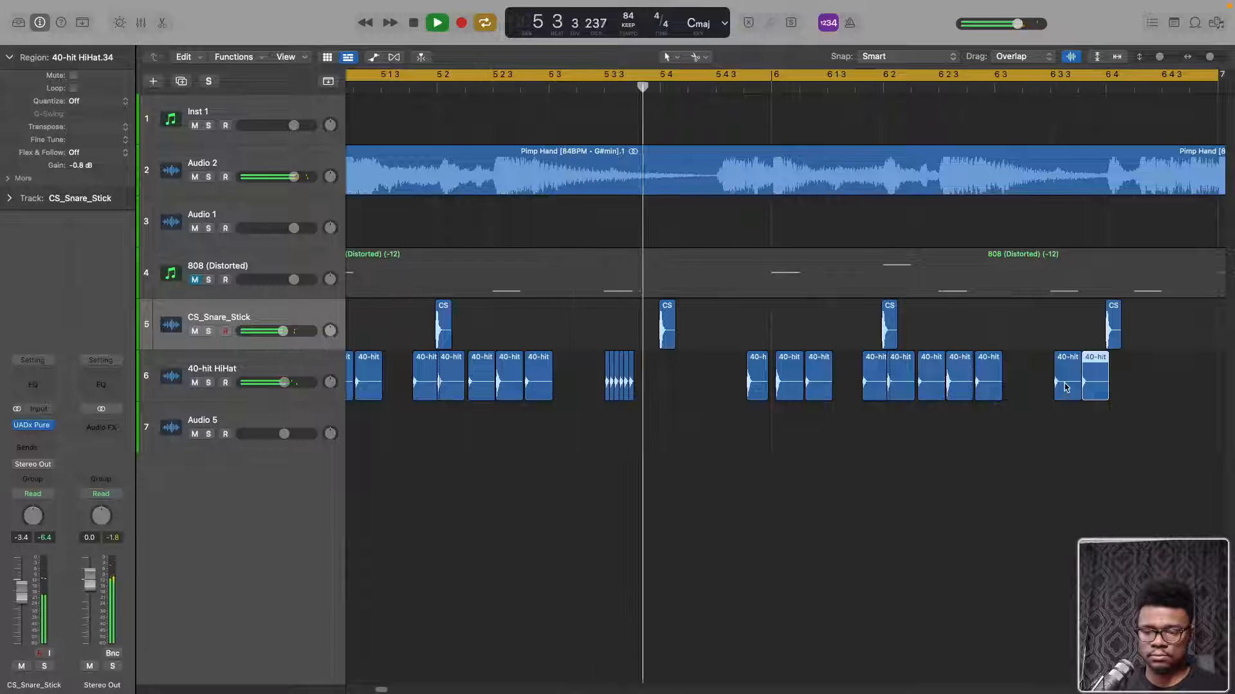
click(1072, 386)
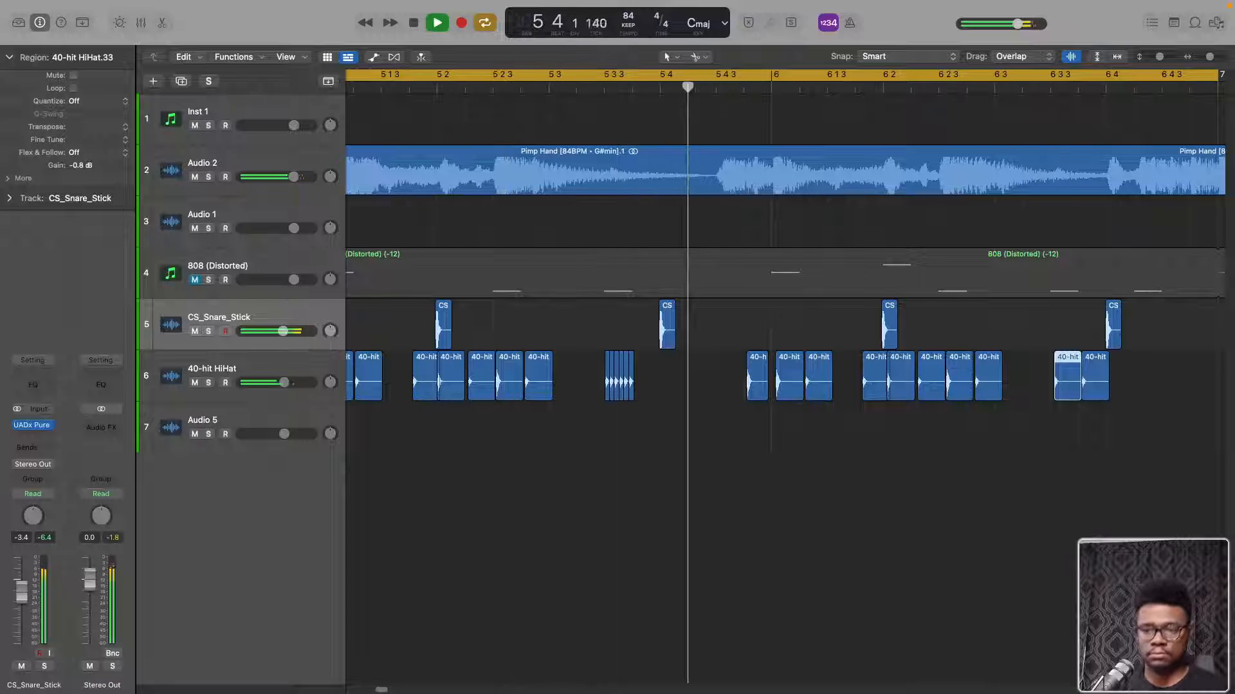
scroll(1029, 407, right, 4)
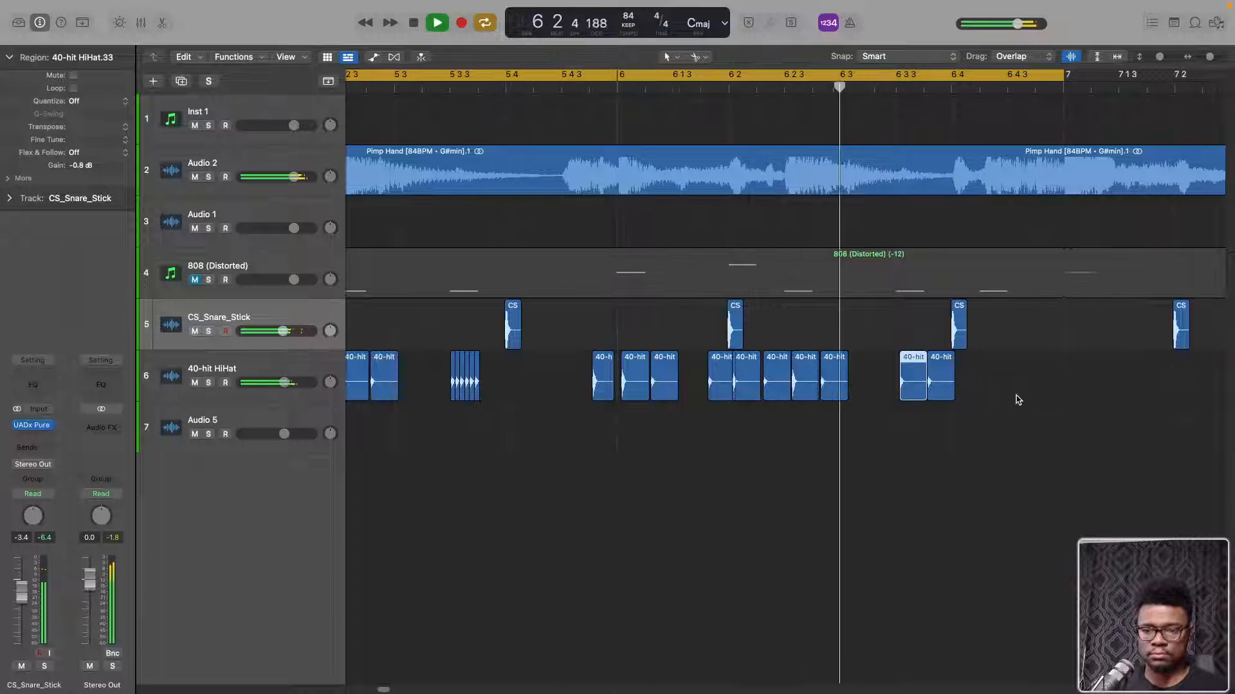
drag(943, 386, 1002, 387)
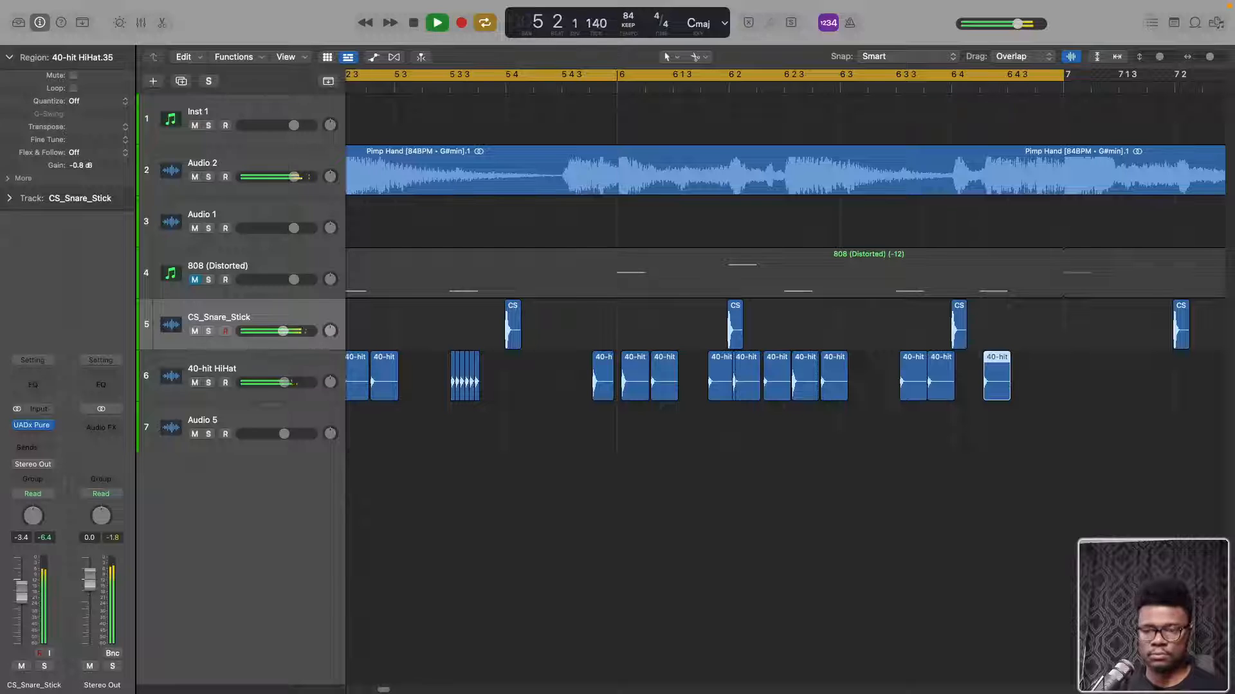
Browse the project's sample files to the One Shots folder inside _DRUMS > Claps
click(1218, 26)
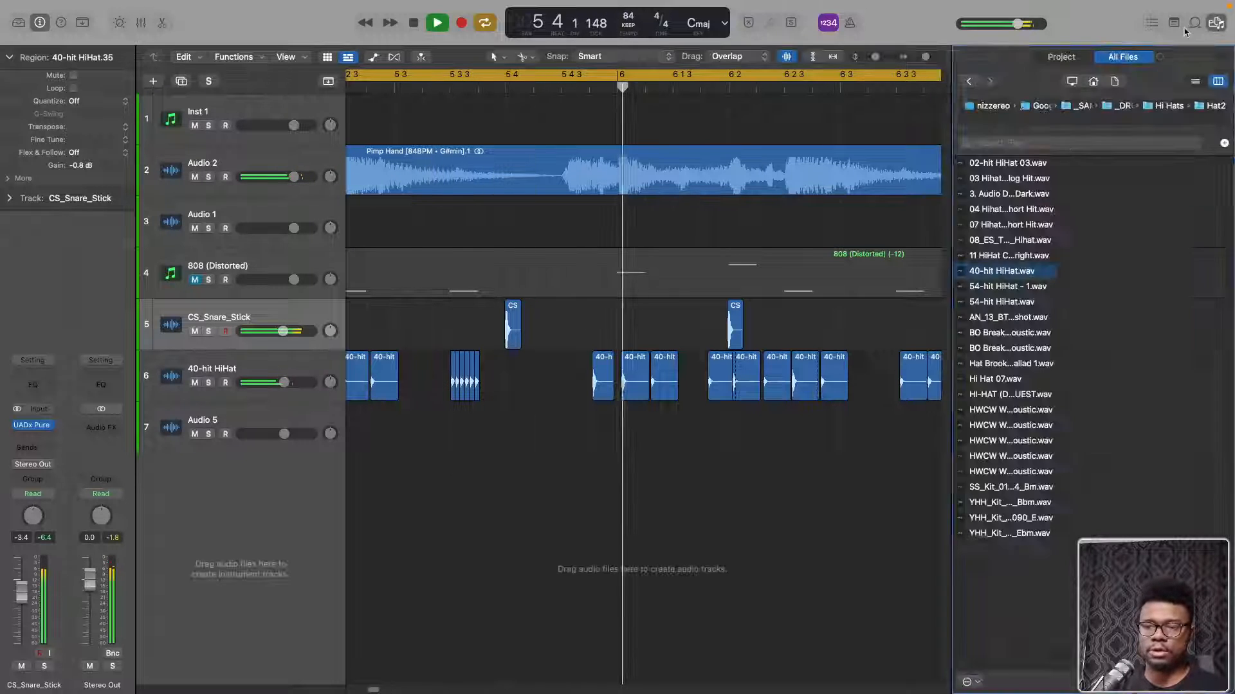
click(1167, 106)
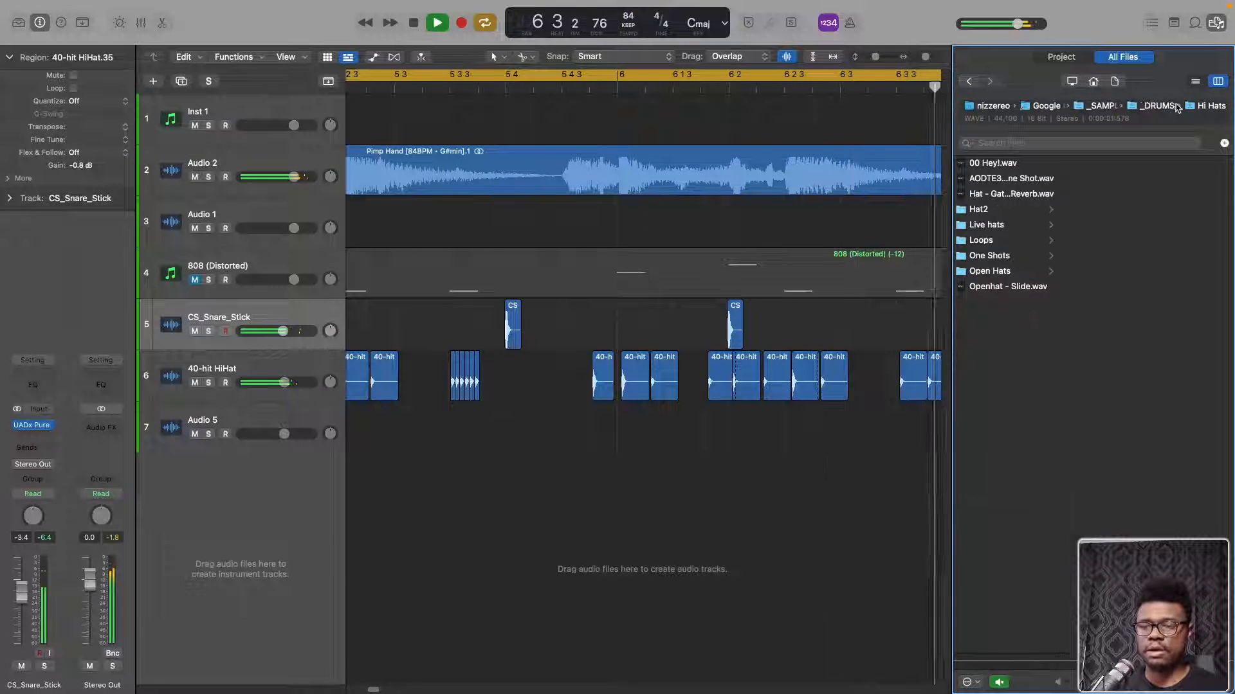
click(1165, 111)
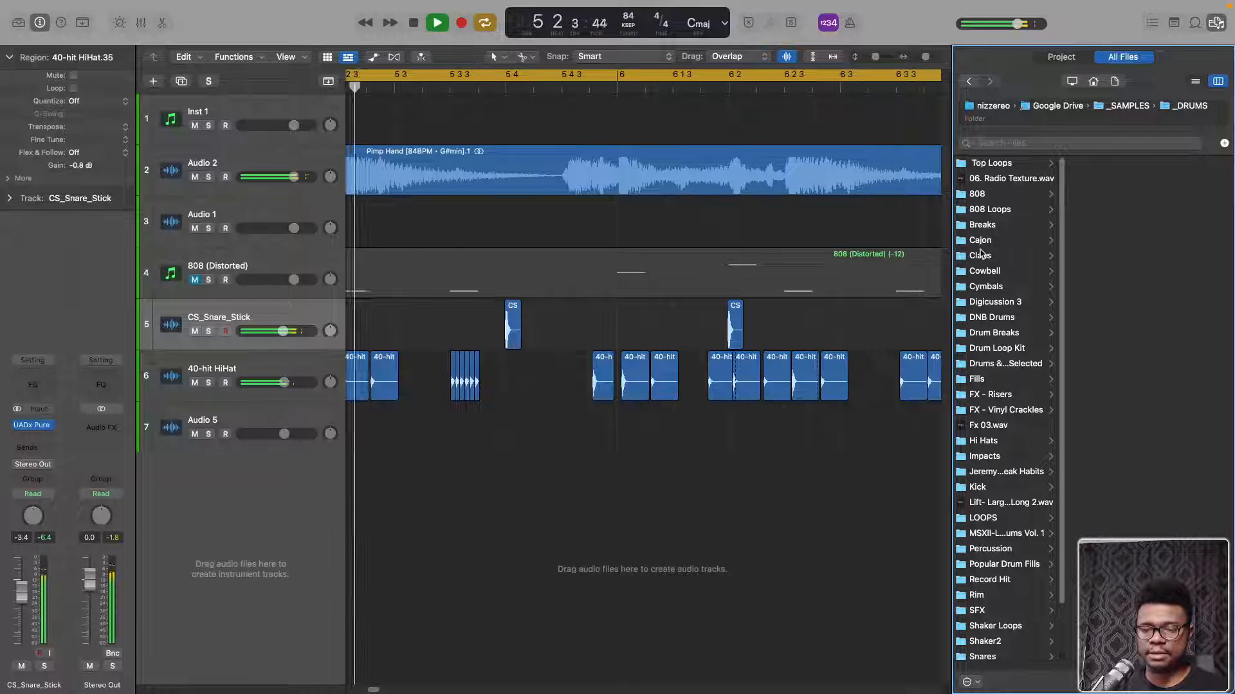
click(981, 256)
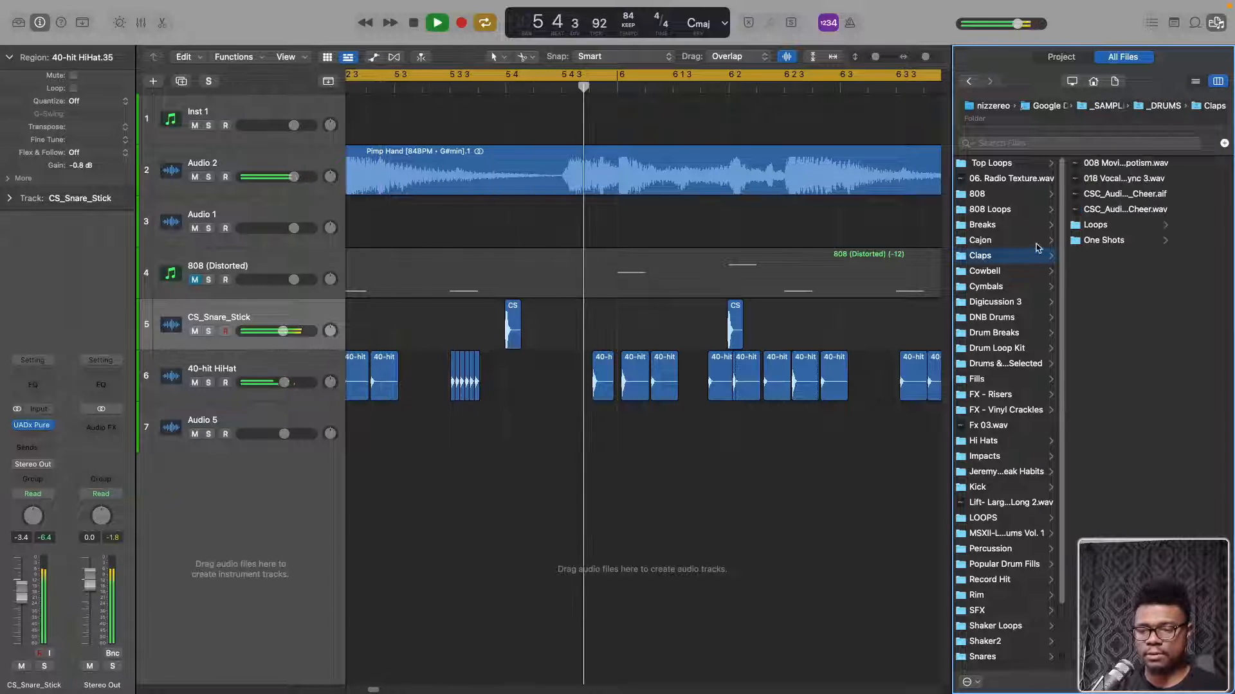
click(1103, 240)
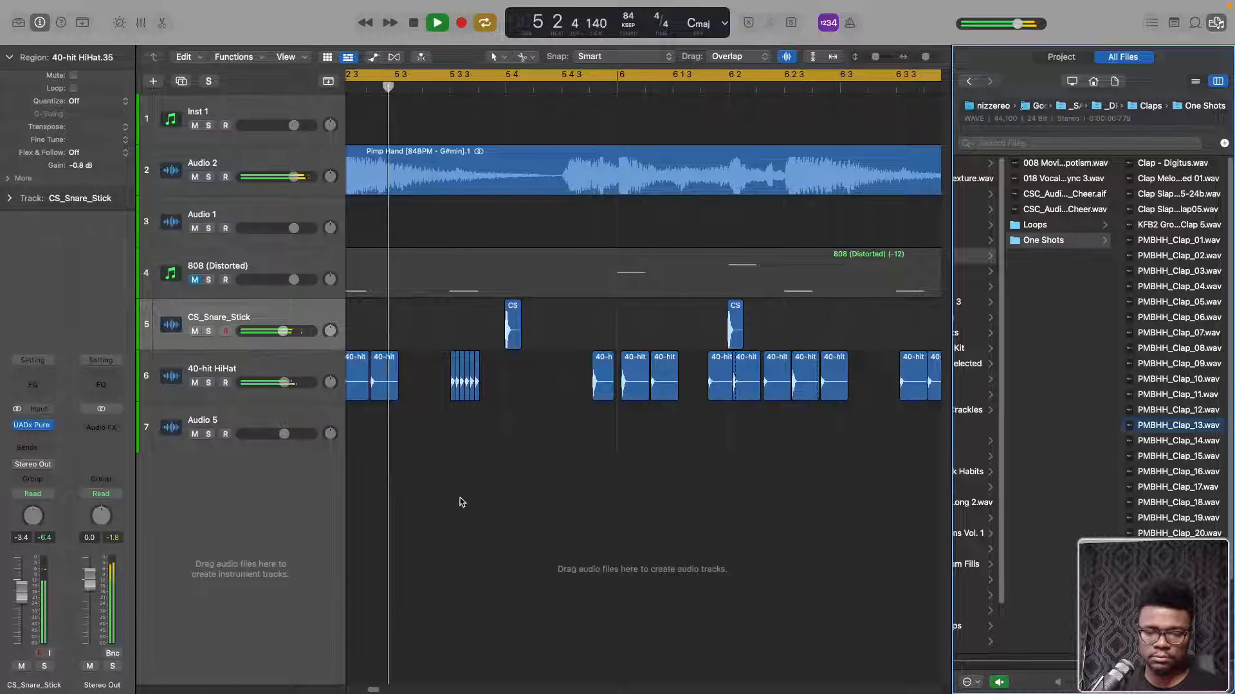
Add PMBHH_Clap_13.wav on a new audio track below Audio 5, aligned with the snare at 5 4
drag(1178, 425, 507, 489)
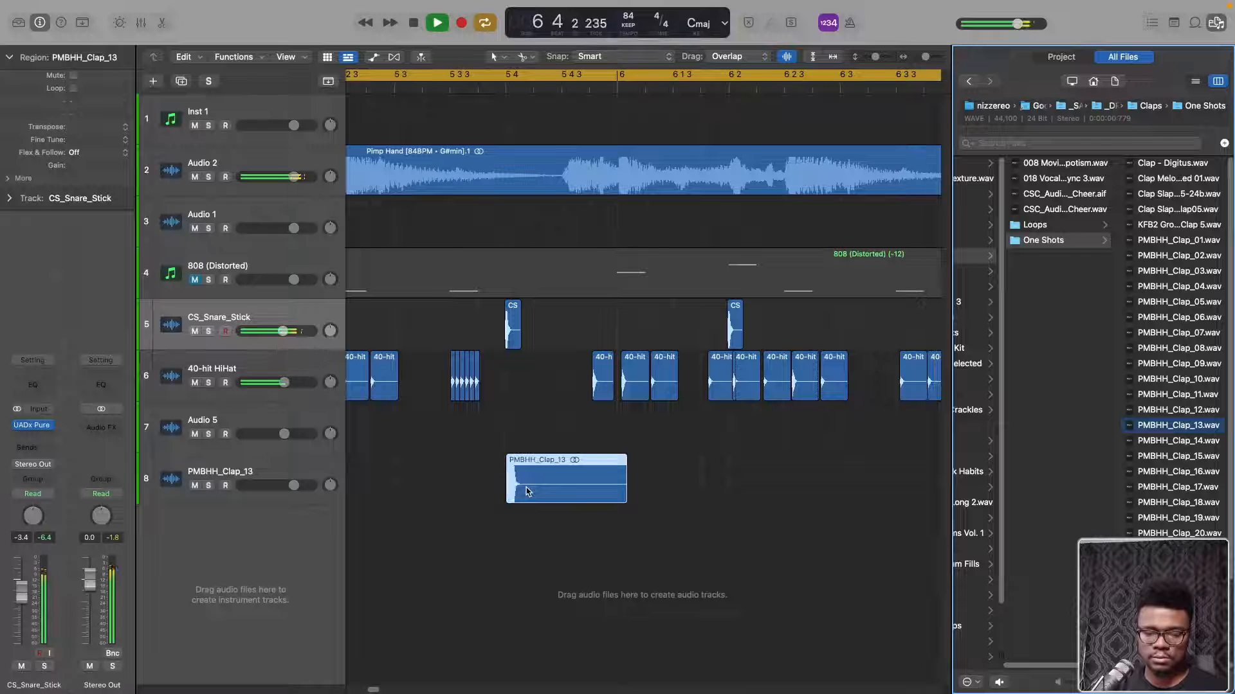
click(435, 508)
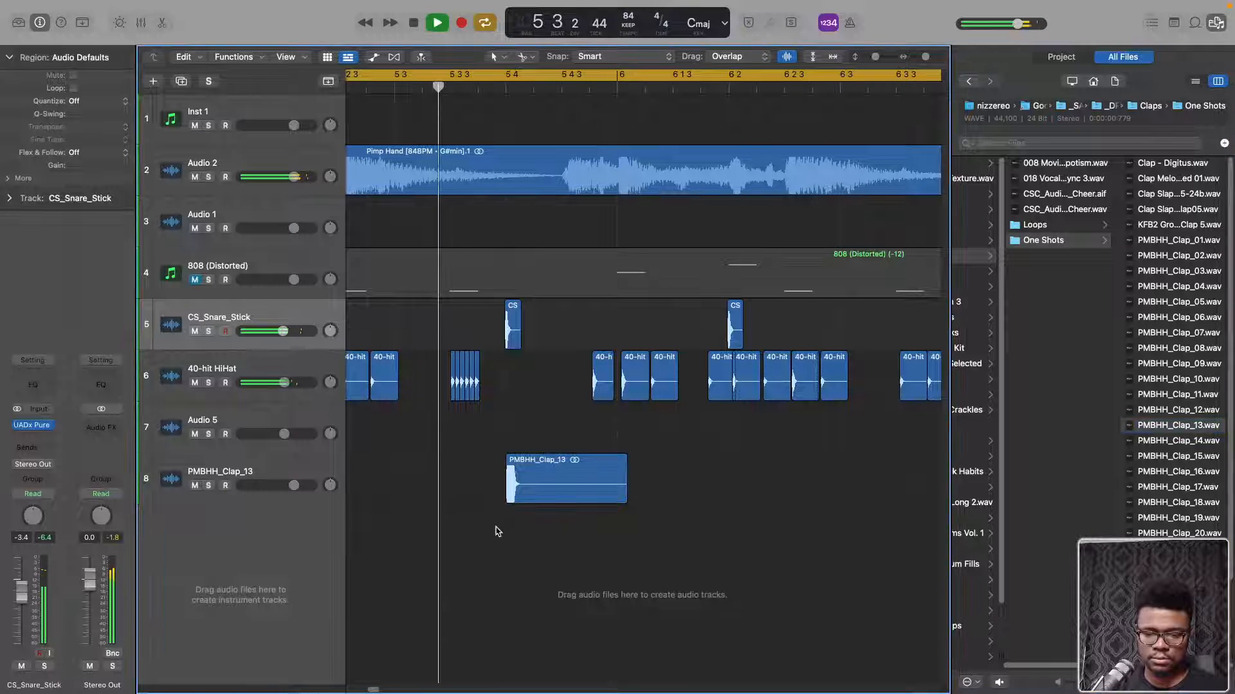
key(super+Left)
key(super+Left)
key(super+Left)
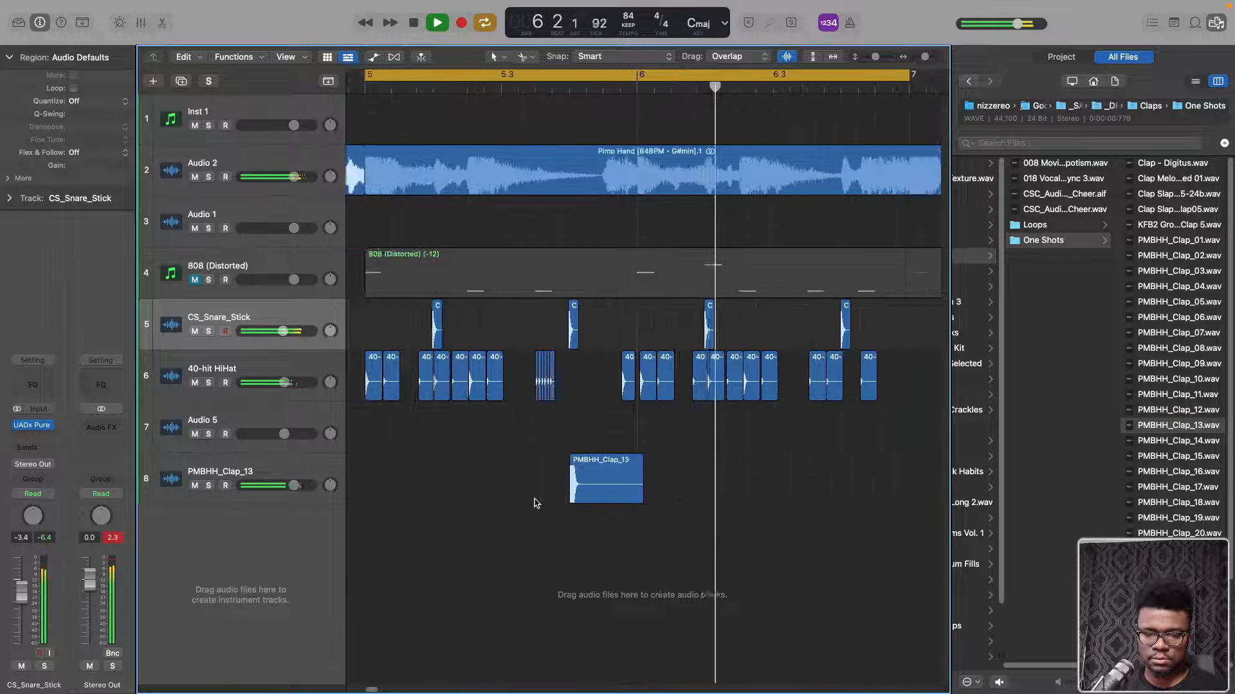
Close the file browser and move the clap region to the snare hit at 5 2
key(super+Right)
key(super+Right)
key(super+Right)
key(super+Right)
key(super+Right)
key(super+Right)
scroll(539, 502, left, 3)
scroll(539, 502, left, 2)
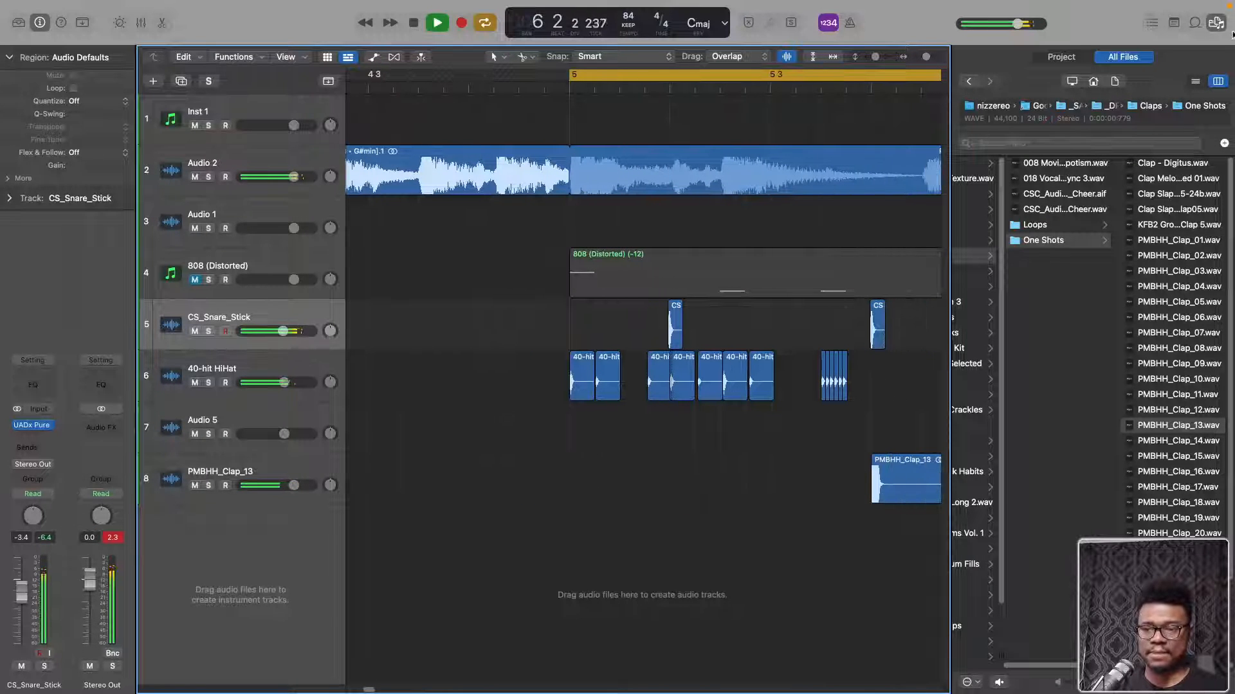
click(1216, 23)
drag(893, 499, 697, 496)
scroll(695, 498, down, 1)
scroll(695, 498, up, 8)
scroll(698, 497, up, 6)
scroll(698, 496, down, 6)
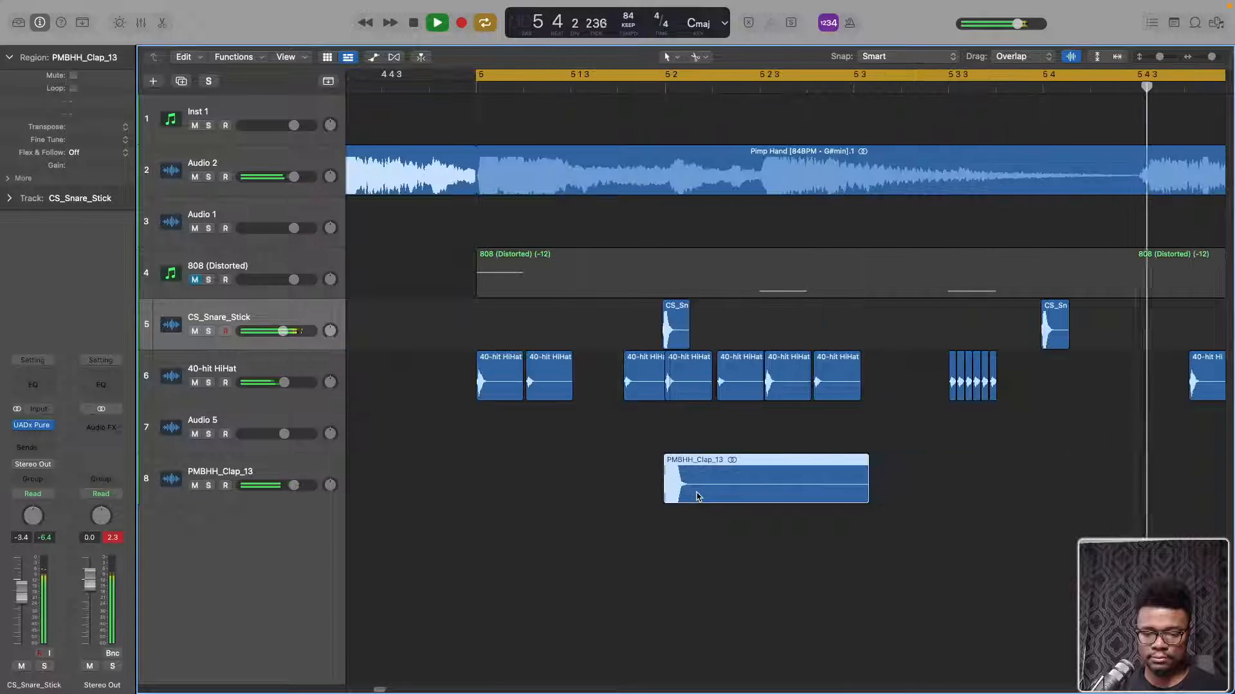
Shorten the clap at 5 2 to about a sixteenth note, undo its move to 5 4, and copy it there instead
drag(847, 491, 1043, 503)
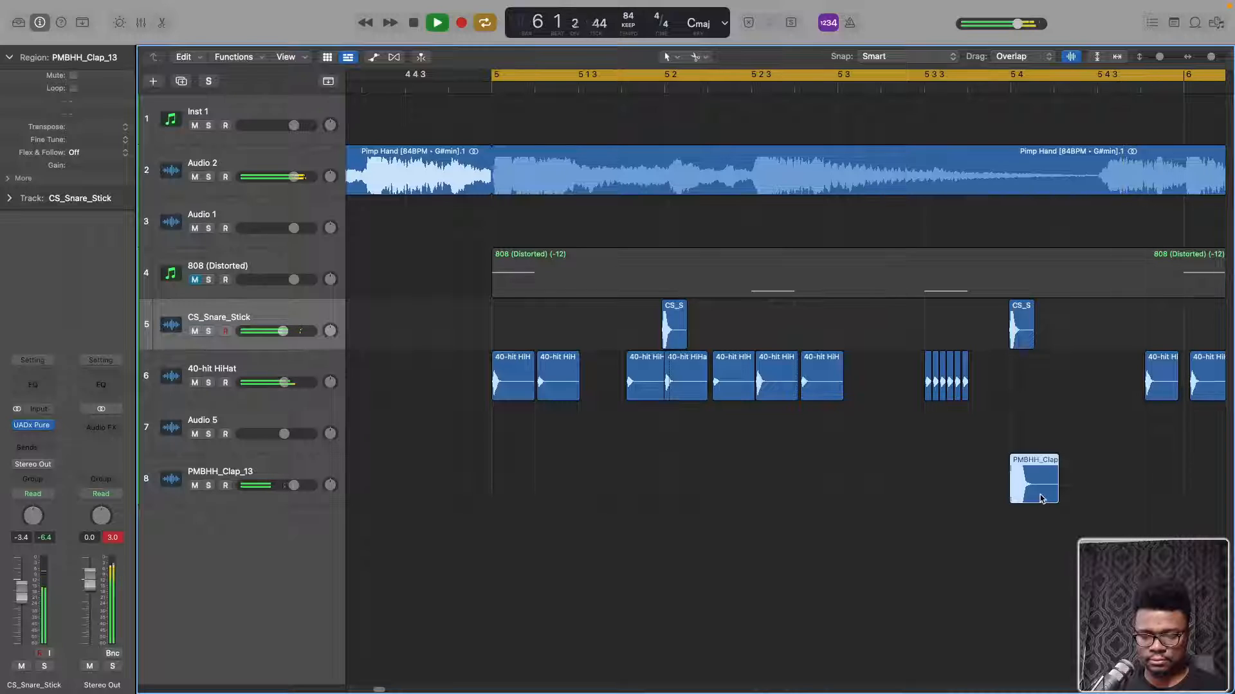
key(super+z)
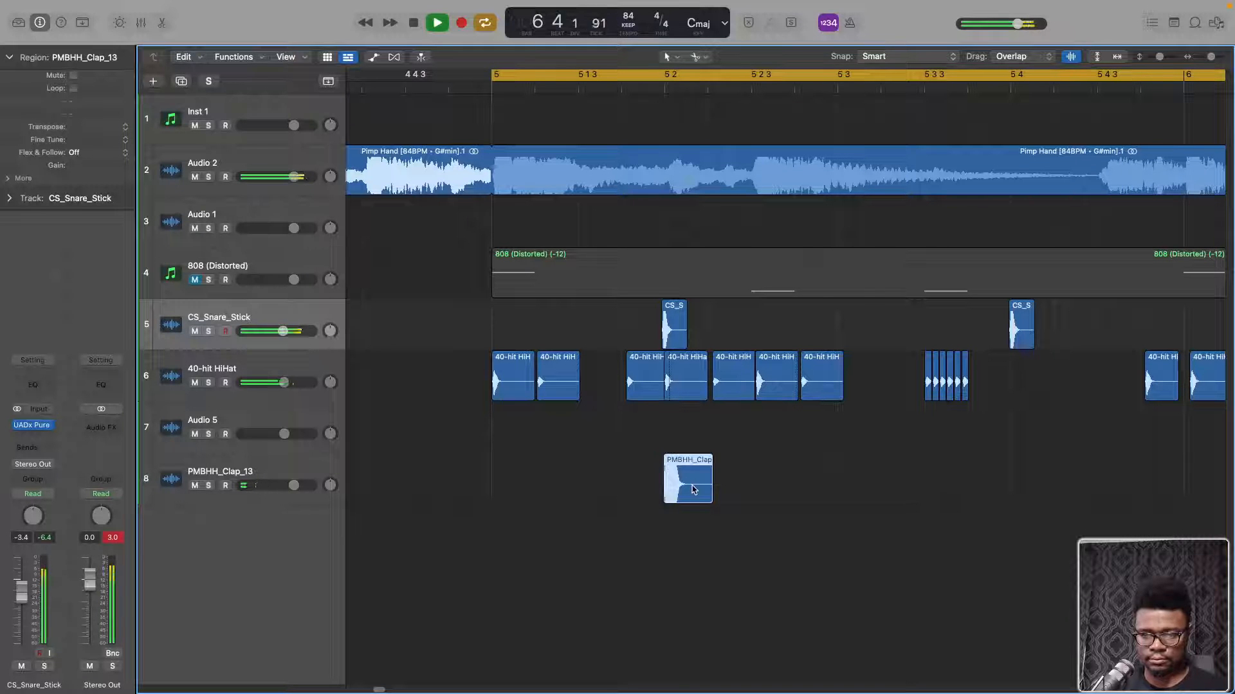
drag(691, 490, 1043, 475)
Copy both clap regions from bar 5 to the snare hits at 6 2 and 6 4
scroll(1042, 475, right, 1)
scroll(1041, 475, up, 2)
scroll(1041, 476, down, 6)
scroll(1042, 476, right, 1)
scroll(1042, 475, left, 1)
scroll(1041, 475, right, 3)
drag(938, 484, 1001, 491)
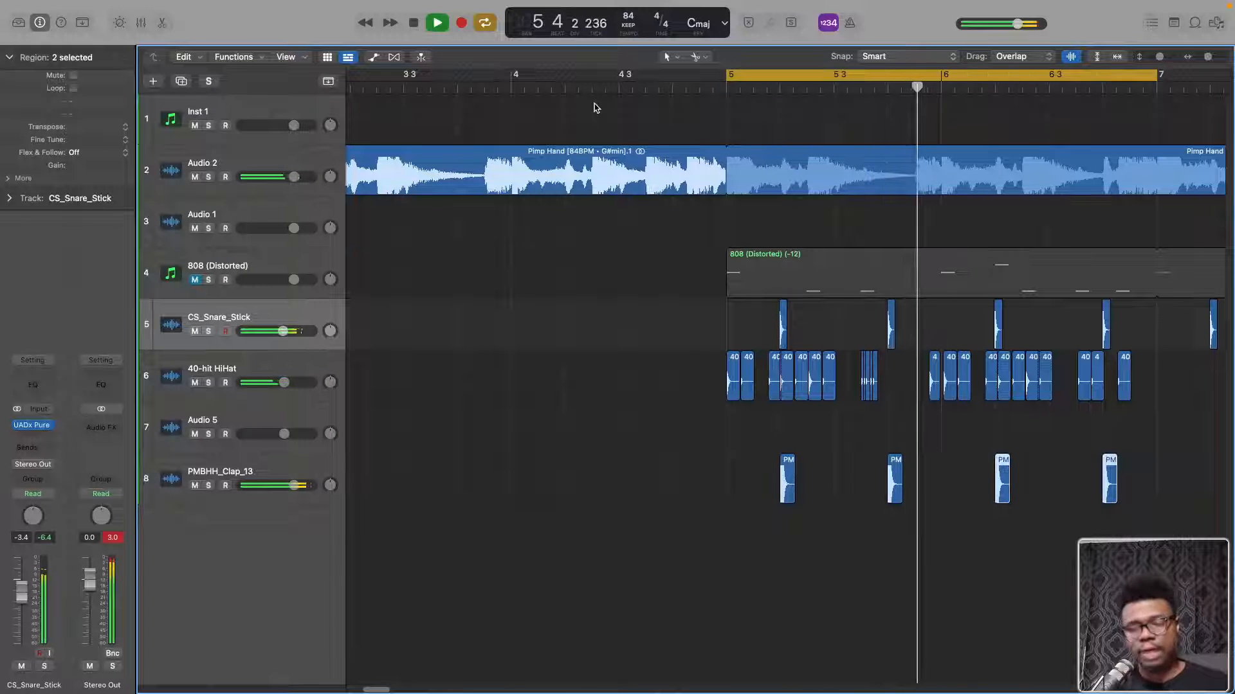
Deselect the clap regions and lower the volume of the PMBHH_Clap_13 track
click(1043, 503)
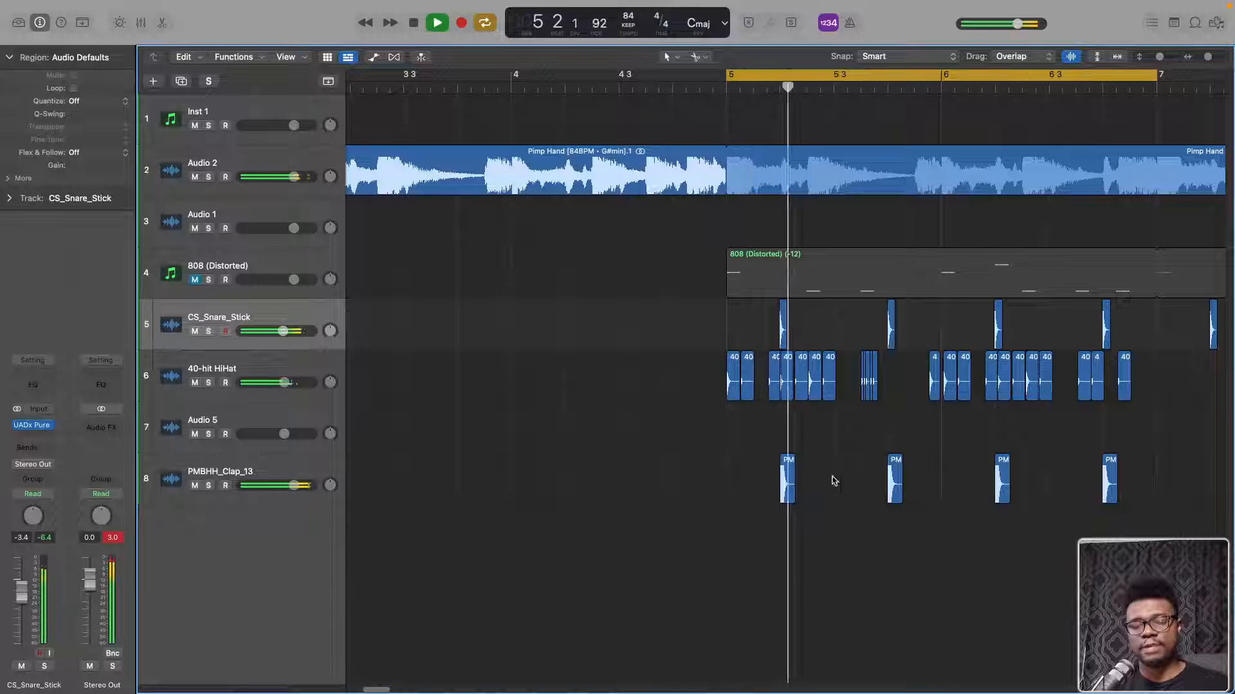
drag(891, 485, 951, 490)
key(Delete)
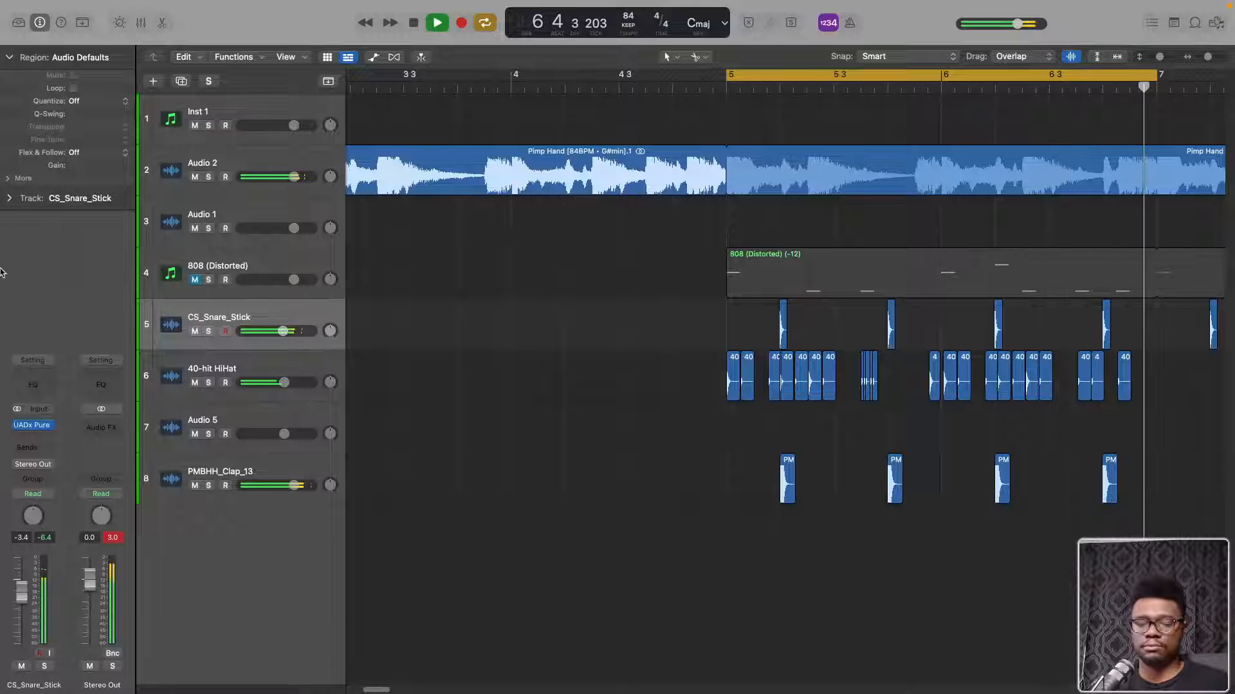
drag(294, 485, 255, 489)
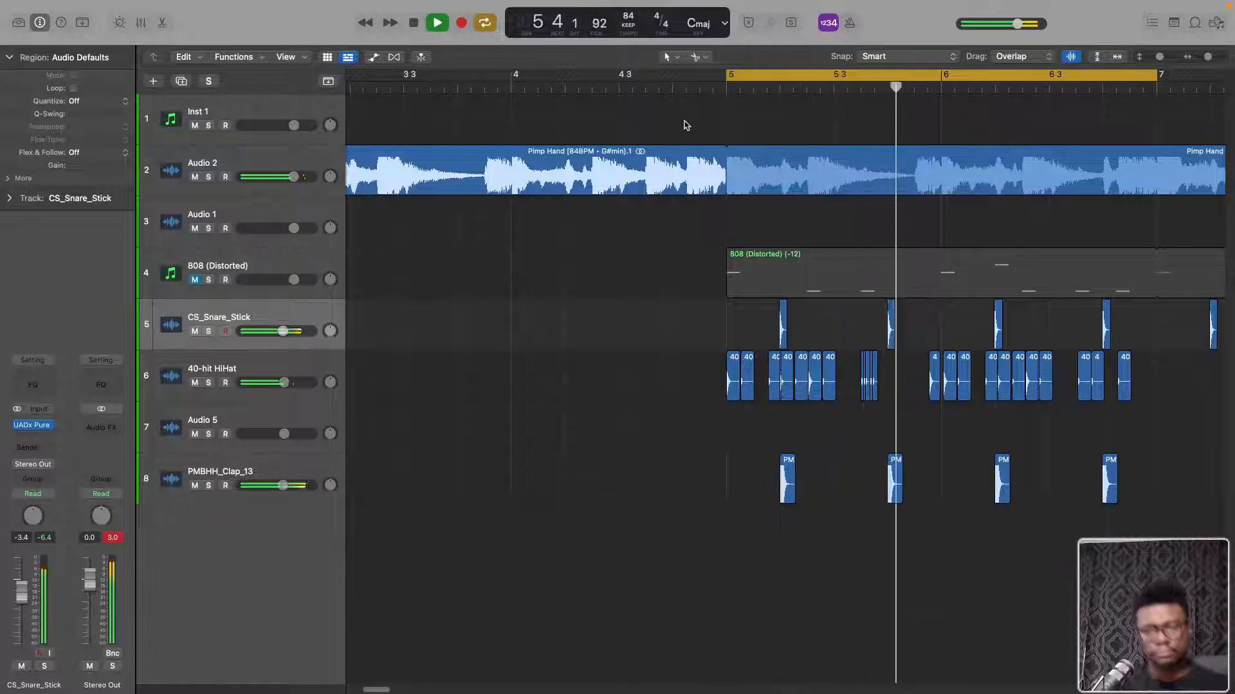
Switch to Splice, find the GO TO DRUMS collection and audition OS_VIBE_Kick_Perfect.wav and OS_5AM_Kick_Stacked.wav
key(ctrl+Up)
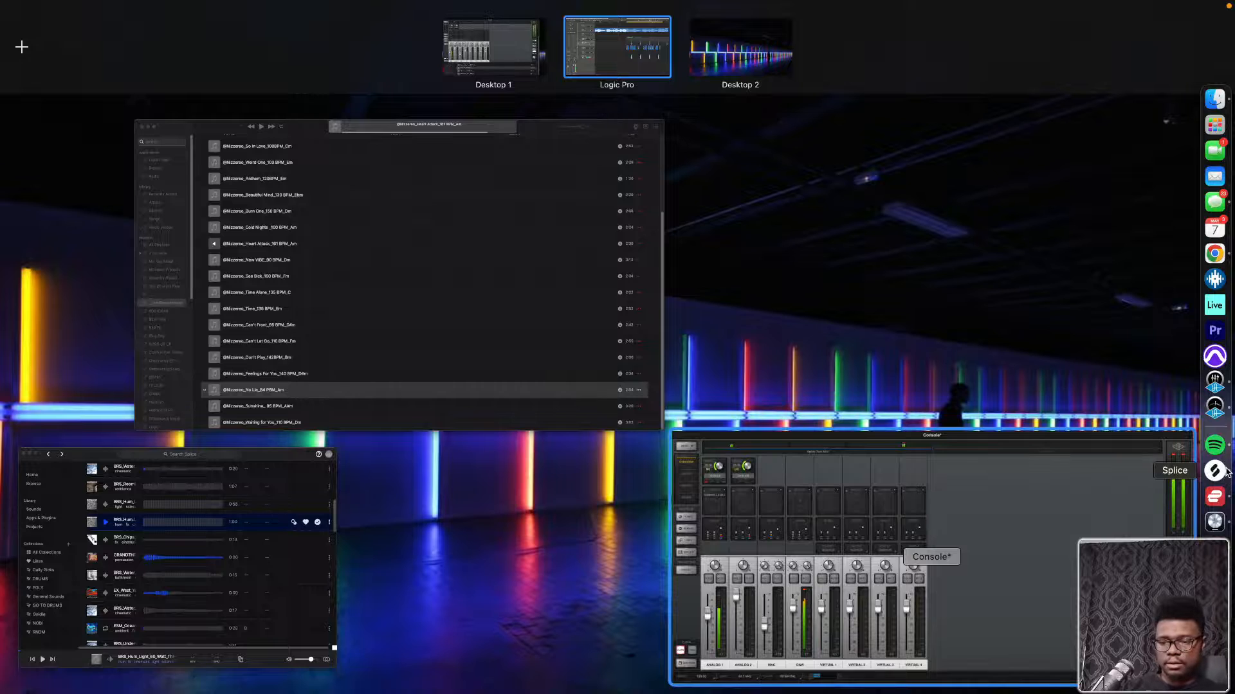
click(1224, 471)
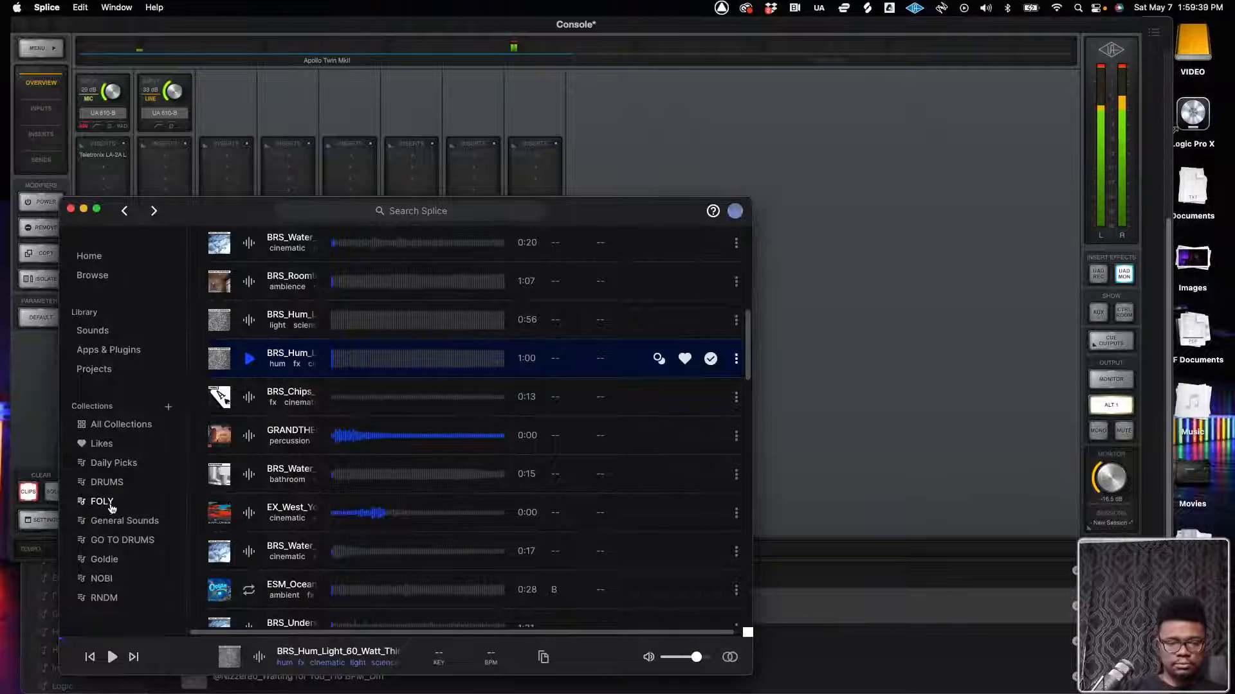
click(97, 559)
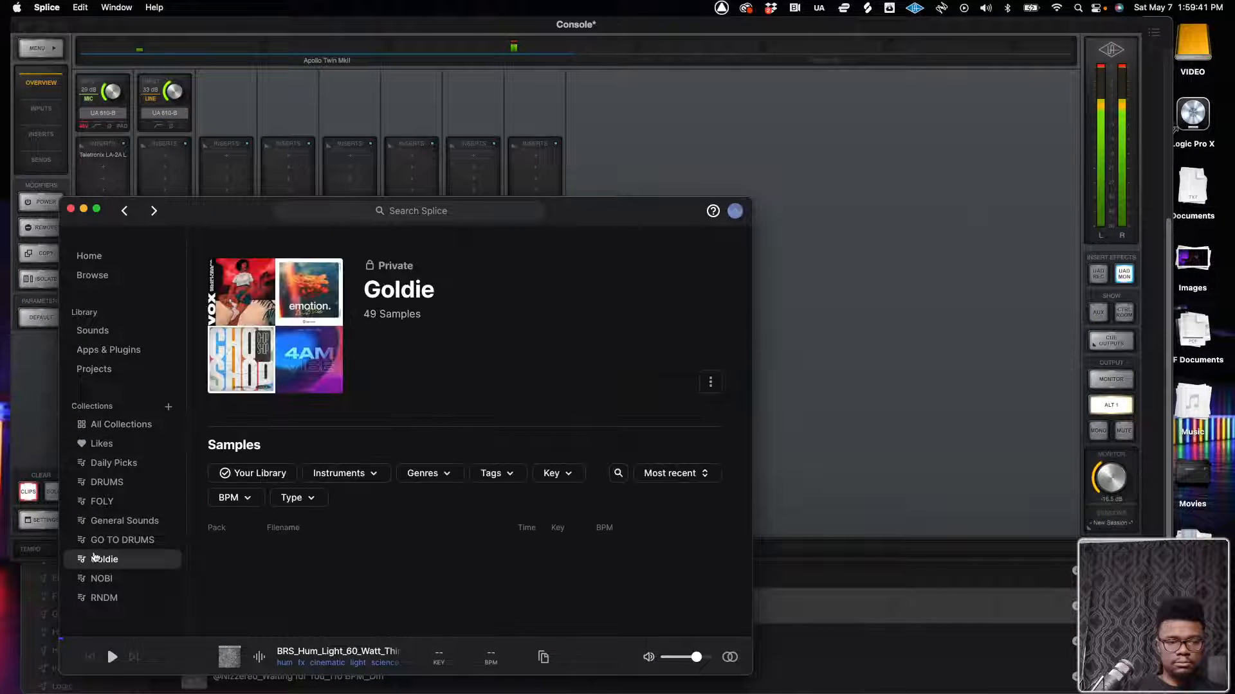
click(131, 543)
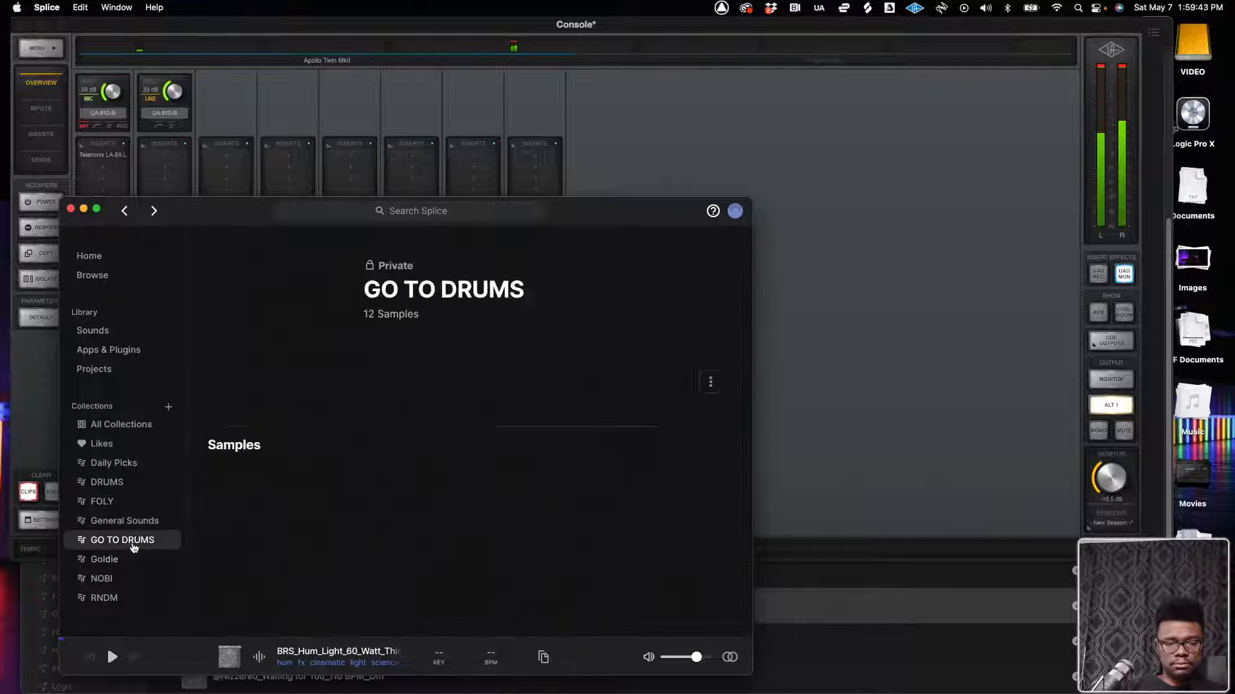
scroll(263, 425, down, 3)
click(250, 411)
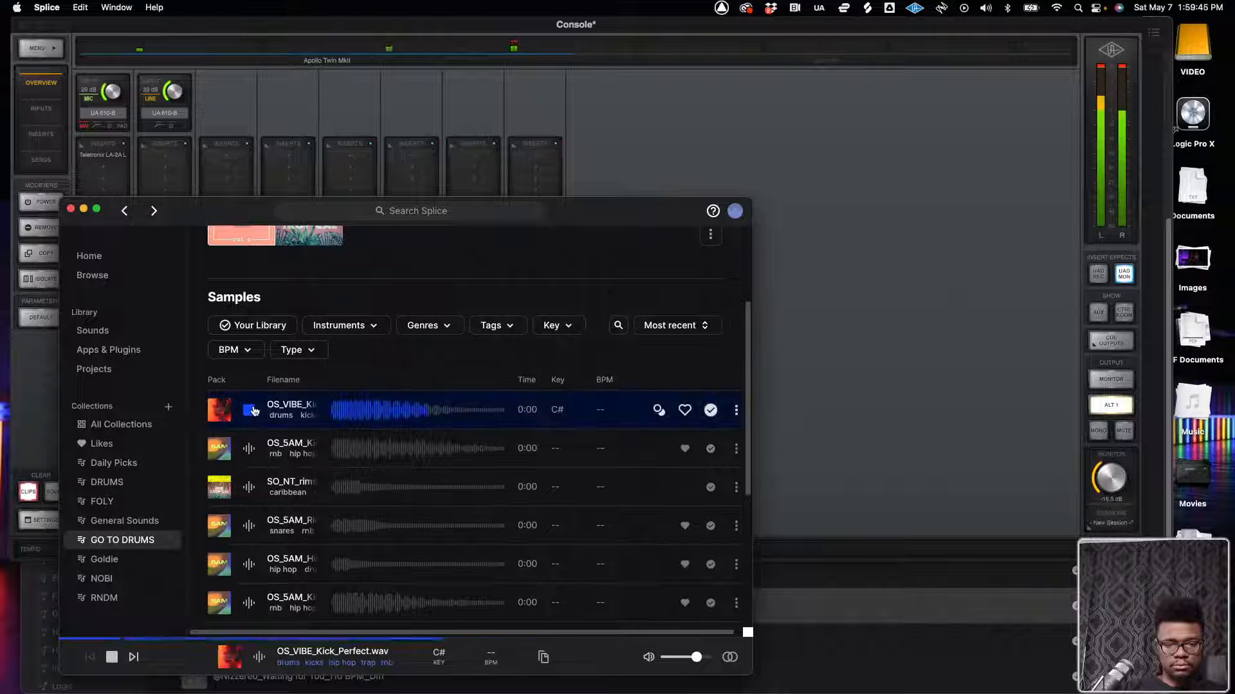
click(252, 450)
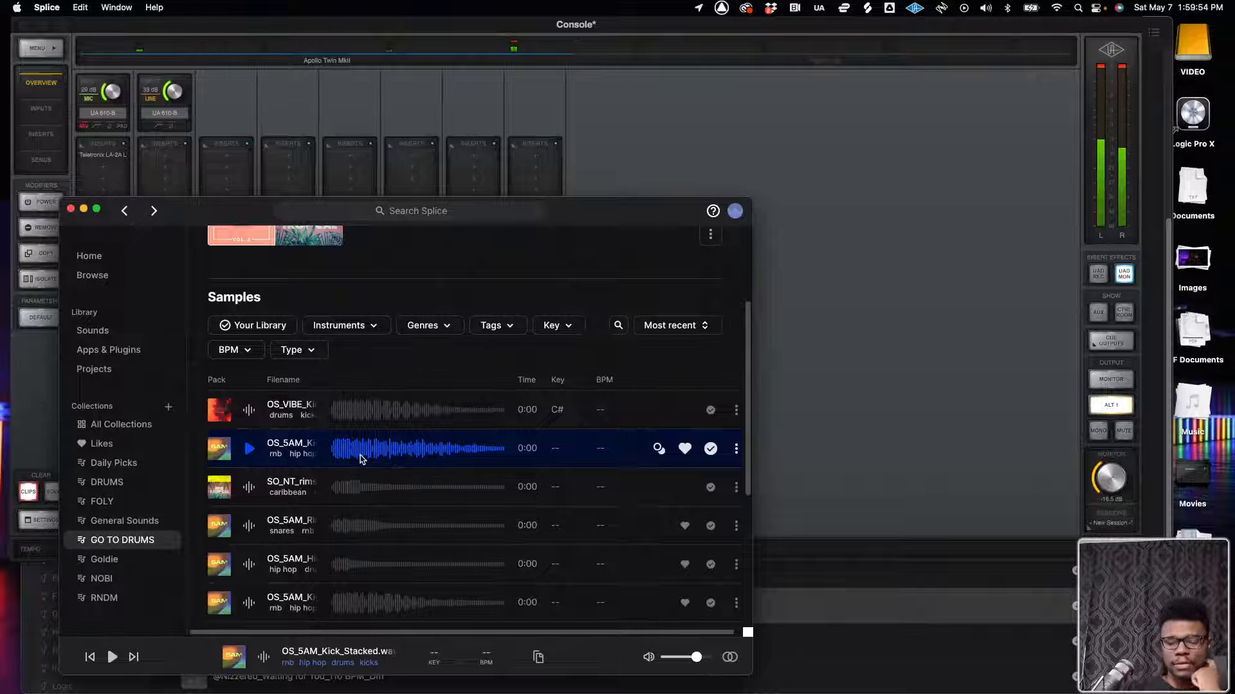
Try to carry a kick sample from Splice into the full-screen Logic Pro project, and return to Logic Pro
key(ctrl+Up)
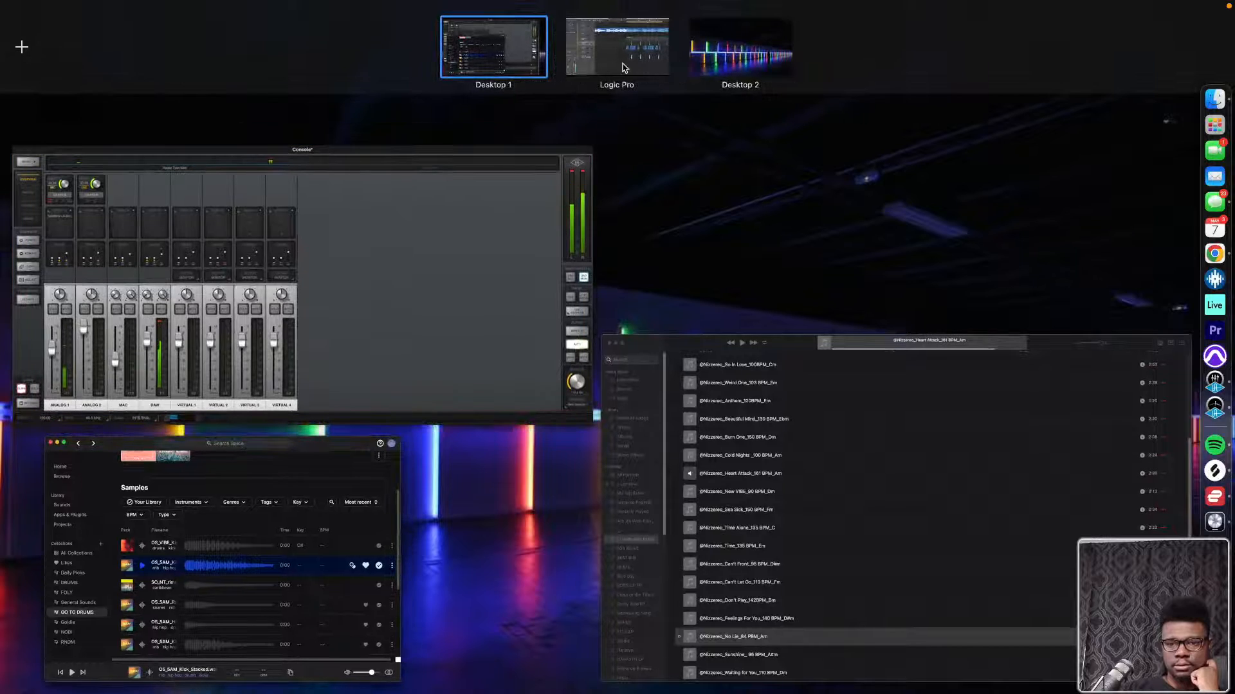
click(256, 537)
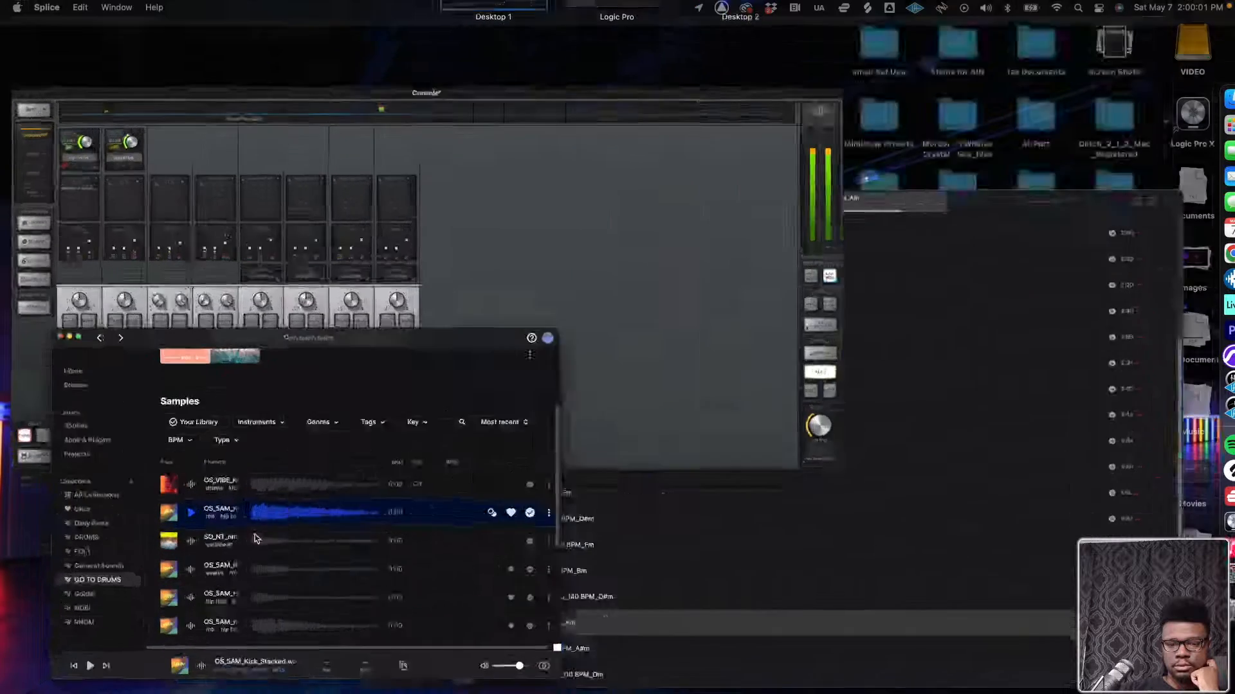
mouse_move(1231, 95)
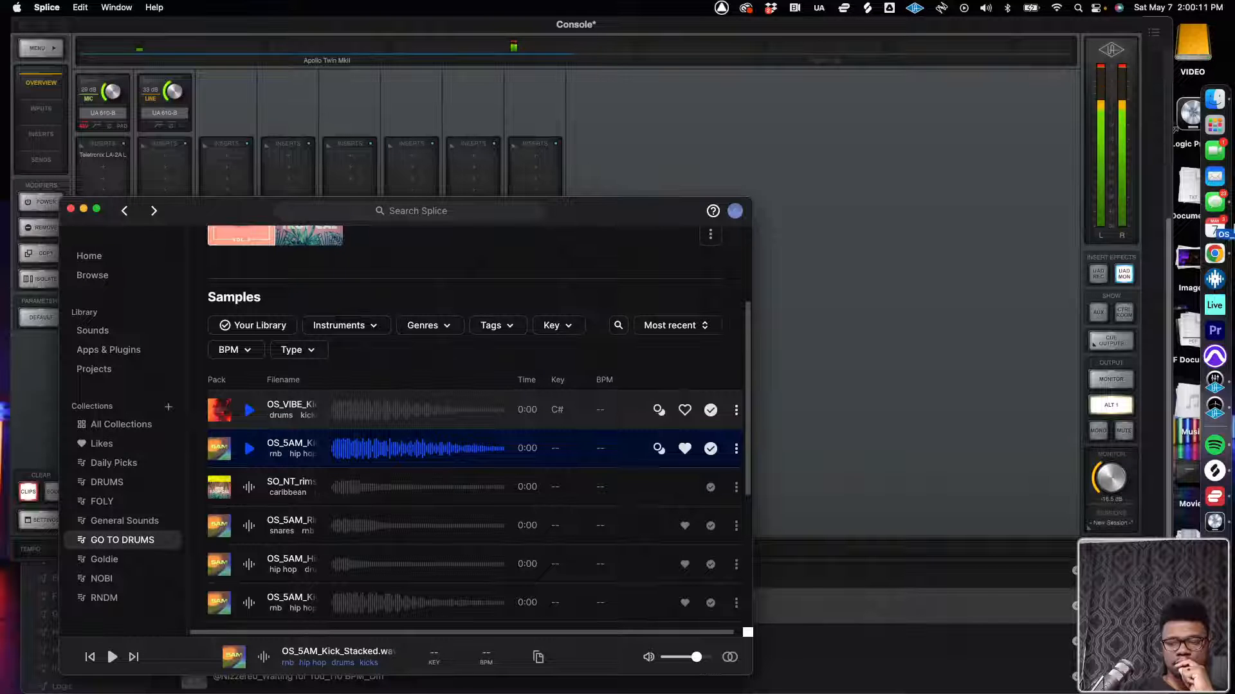
drag(1225, 397, 762, 266)
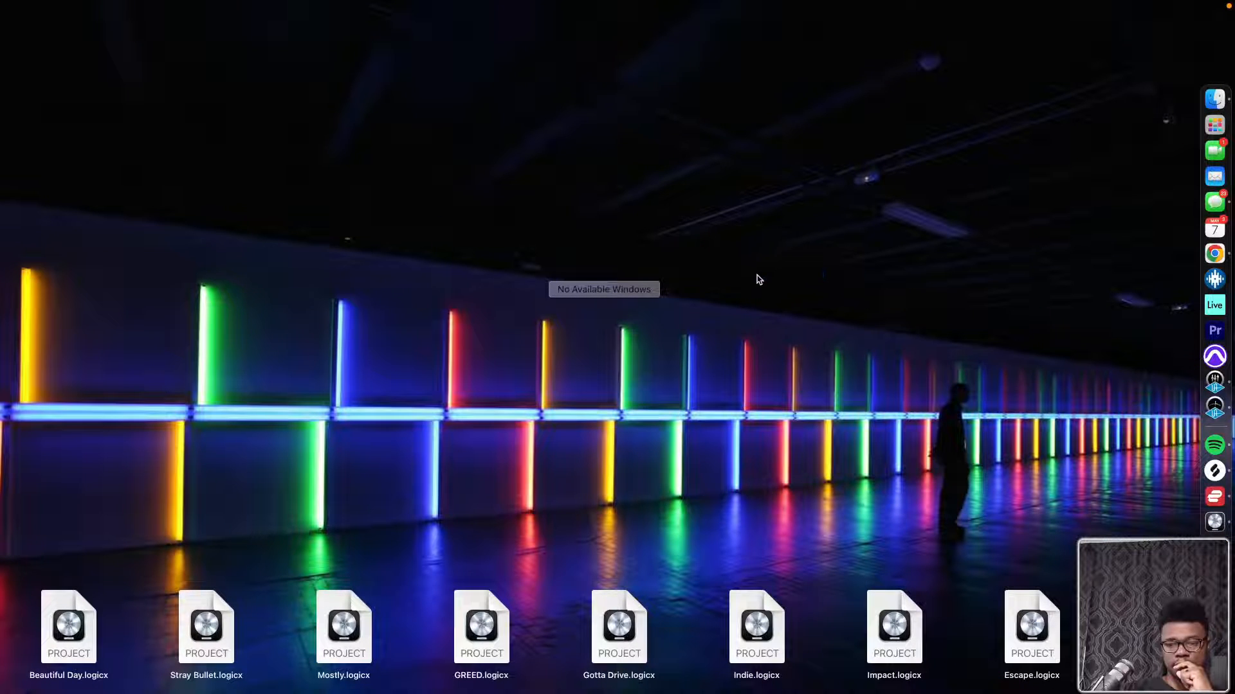
click(759, 280)
key(ctrl+Up)
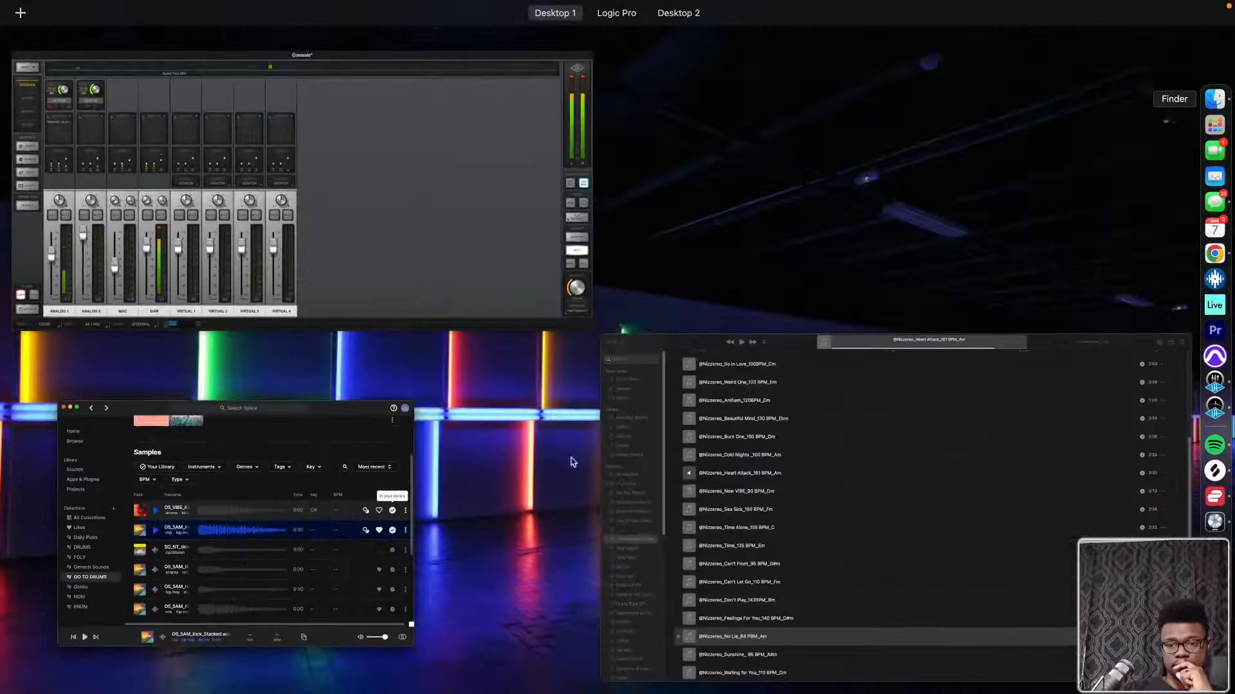
drag(344, 556, 741, 56)
click(605, 70)
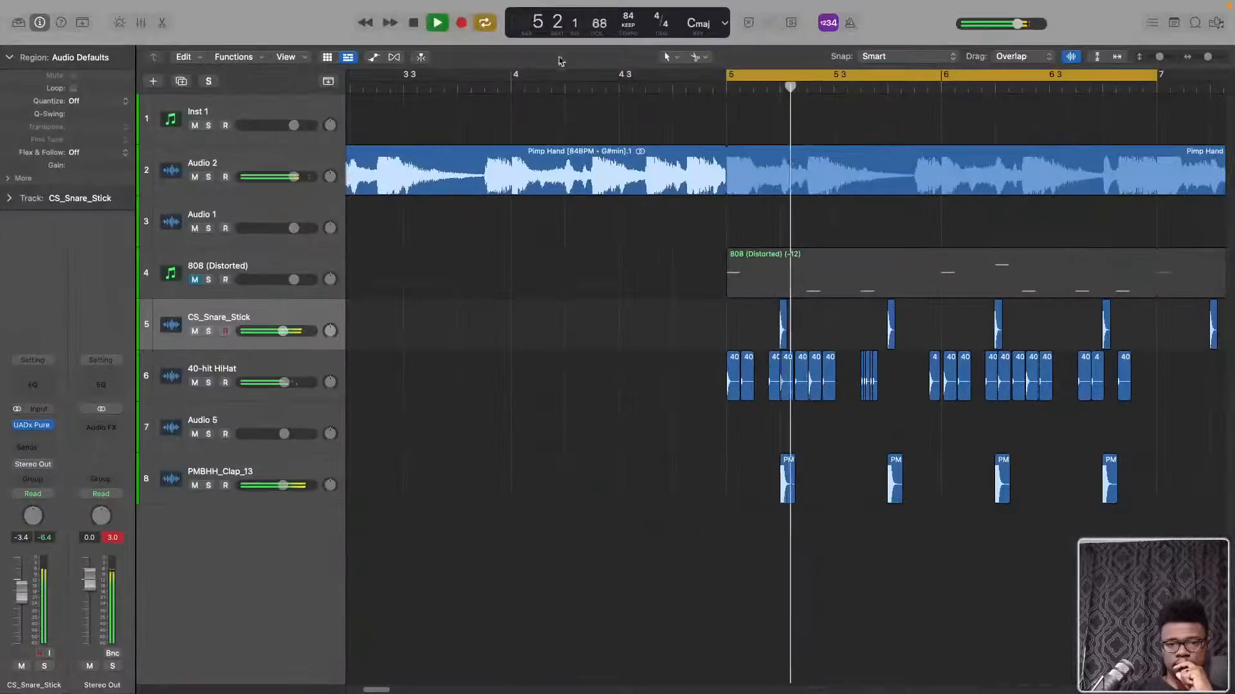
Take Logic Pro out of full screen and add OS_5AM_Kick_Stacked from Splice on a new track at bar 5
mouse_move(42, 5)
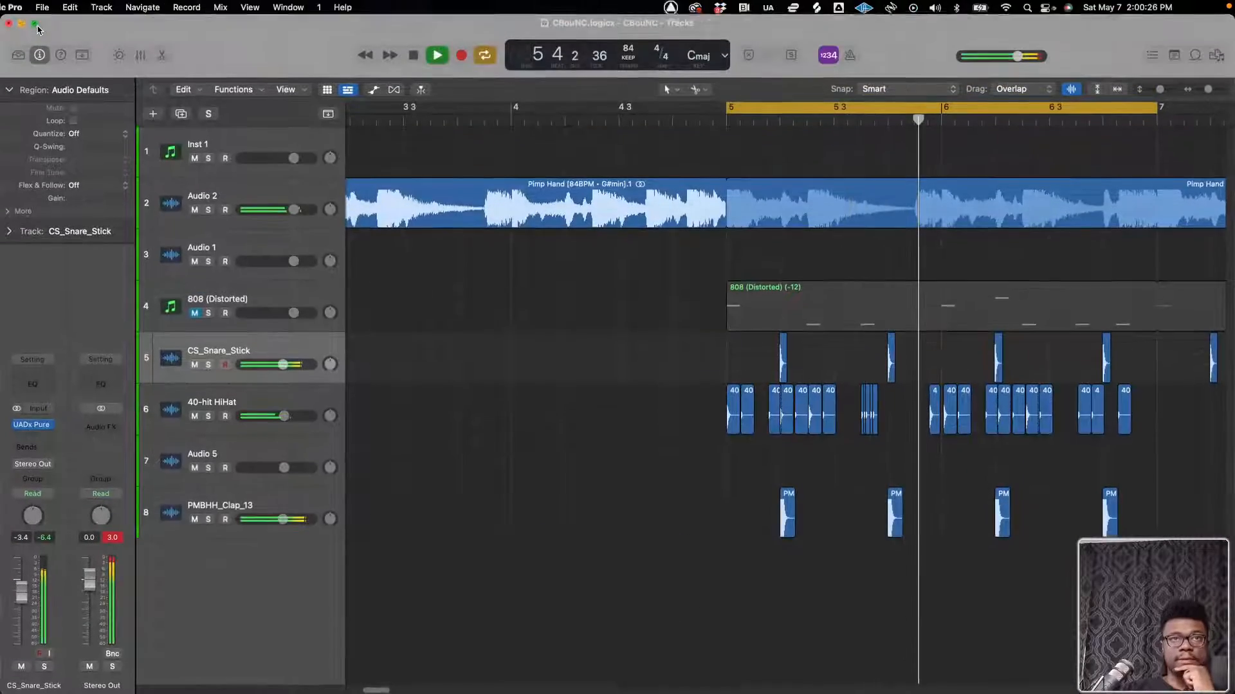
key(ctrl+Up)
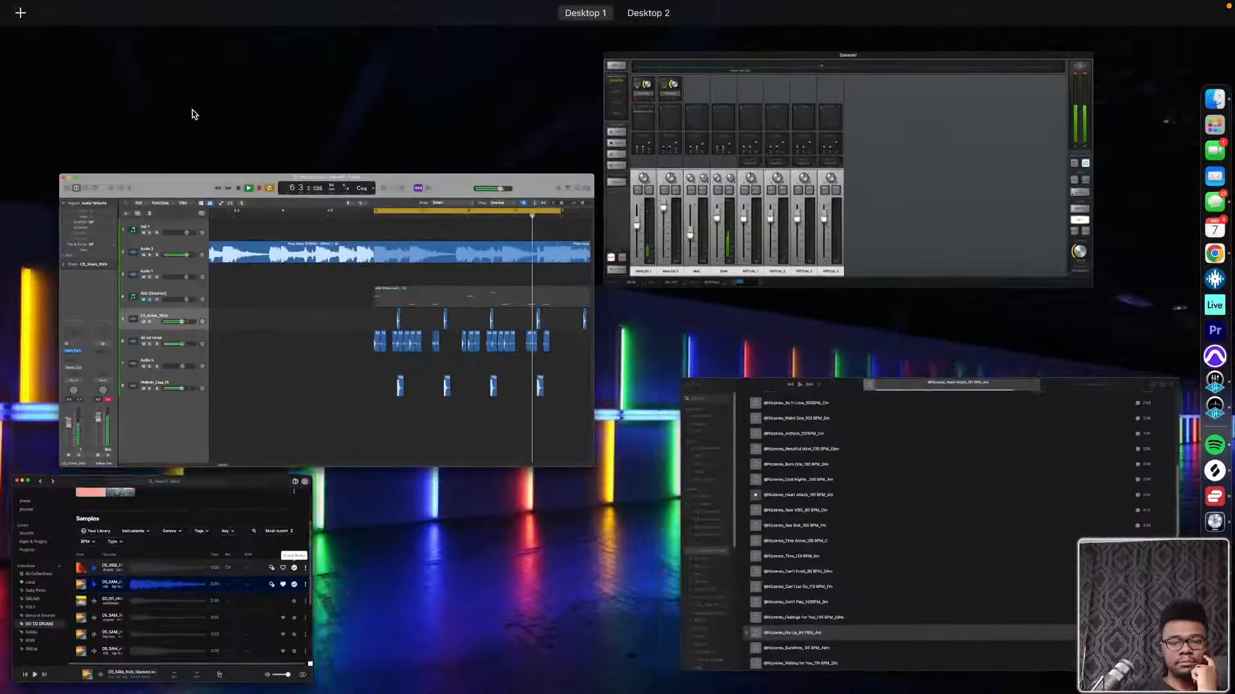
click(127, 641)
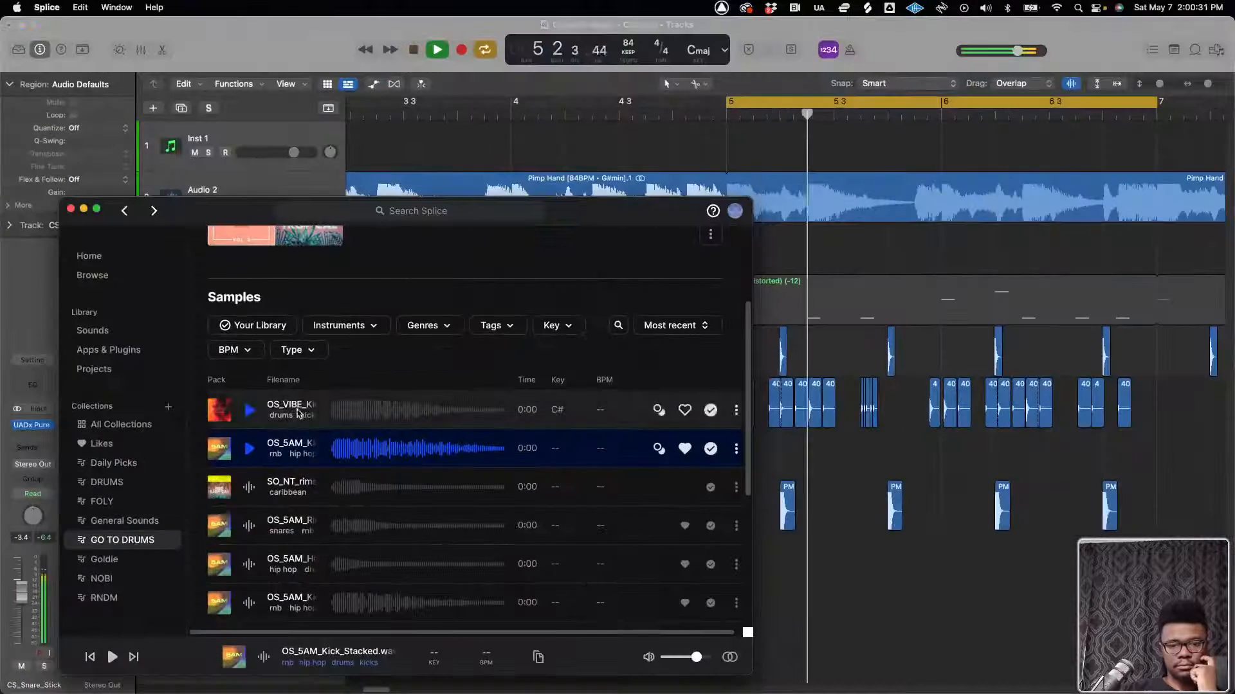
drag(290, 444, 735, 565)
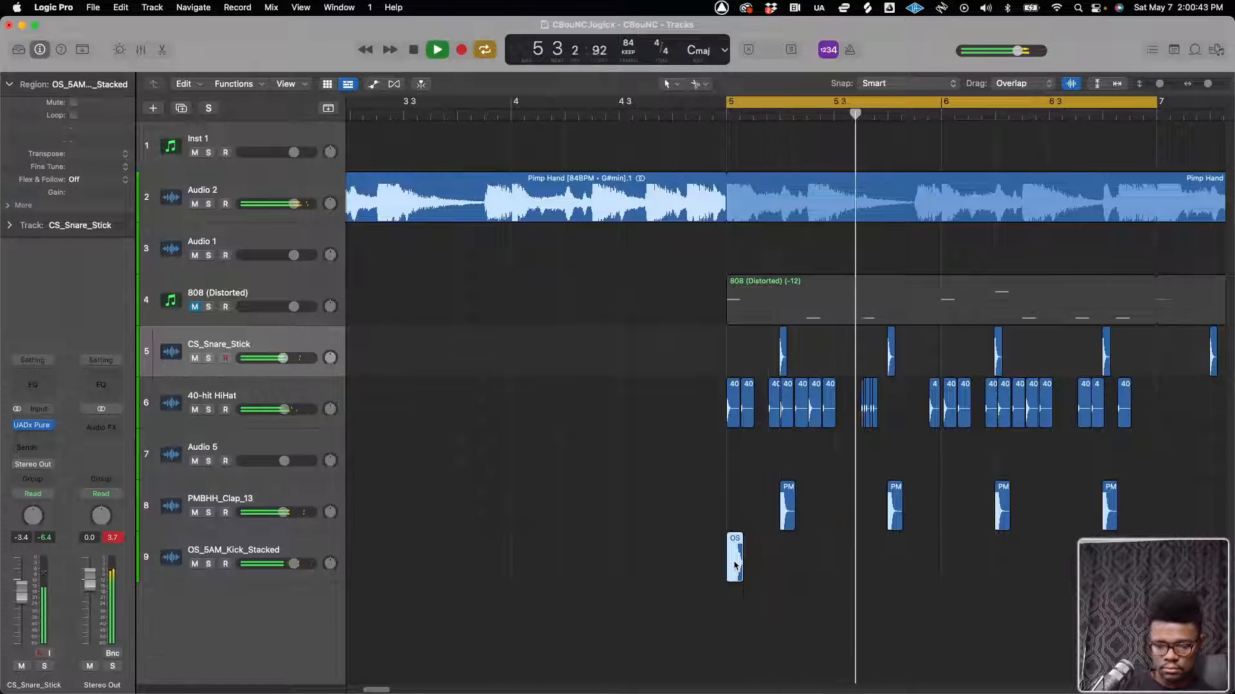
Copy the kick region to 5 2 3, 5 4 3, 6 1, 6 1 3 and 6 2 3, and stop playback
drag(735, 564, 814, 571)
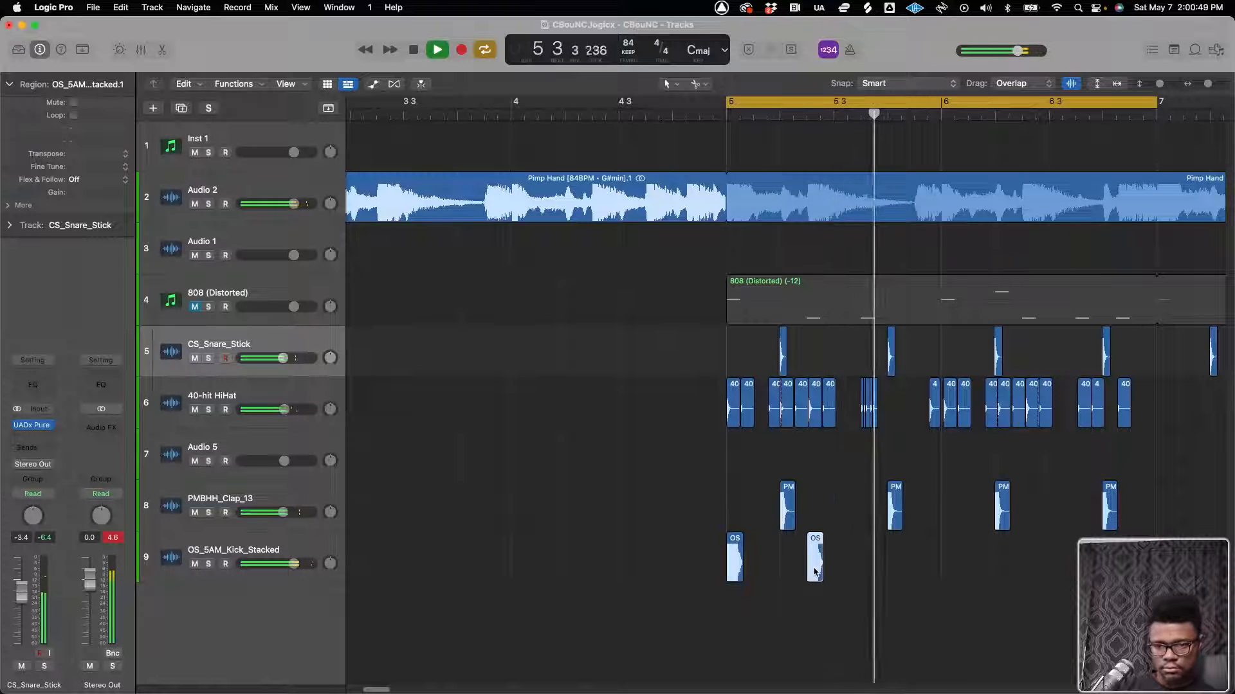
drag(813, 571, 976, 568)
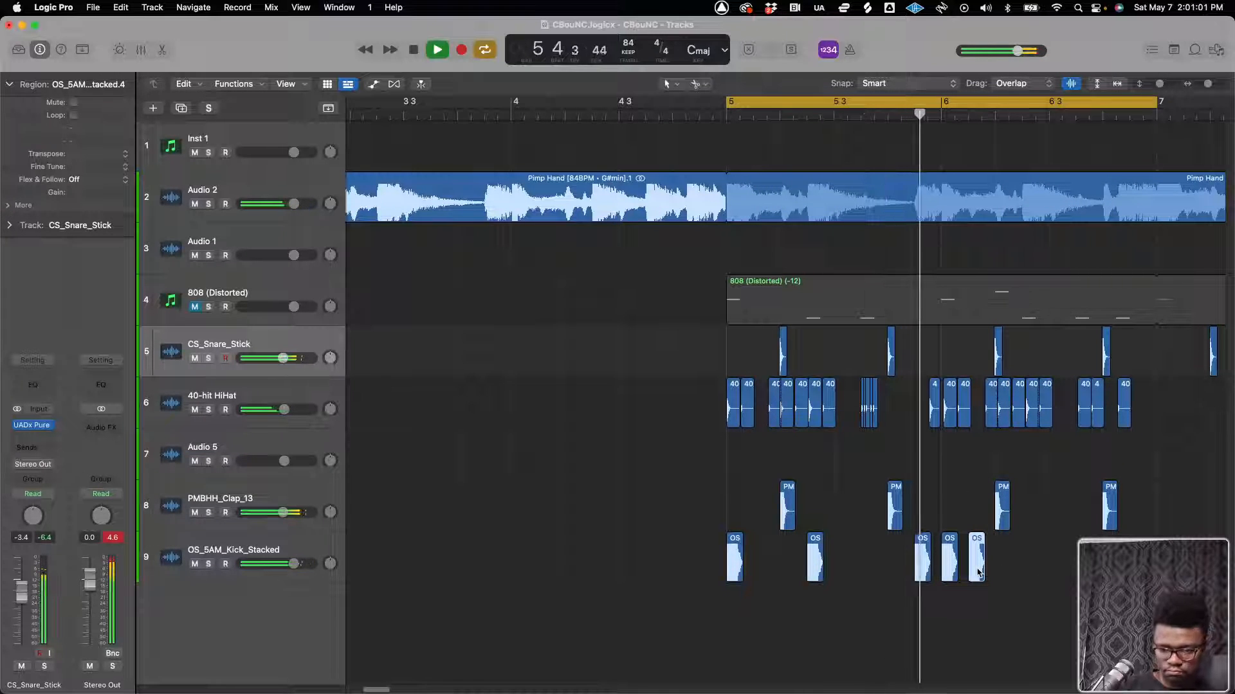
drag(977, 571, 1029, 571)
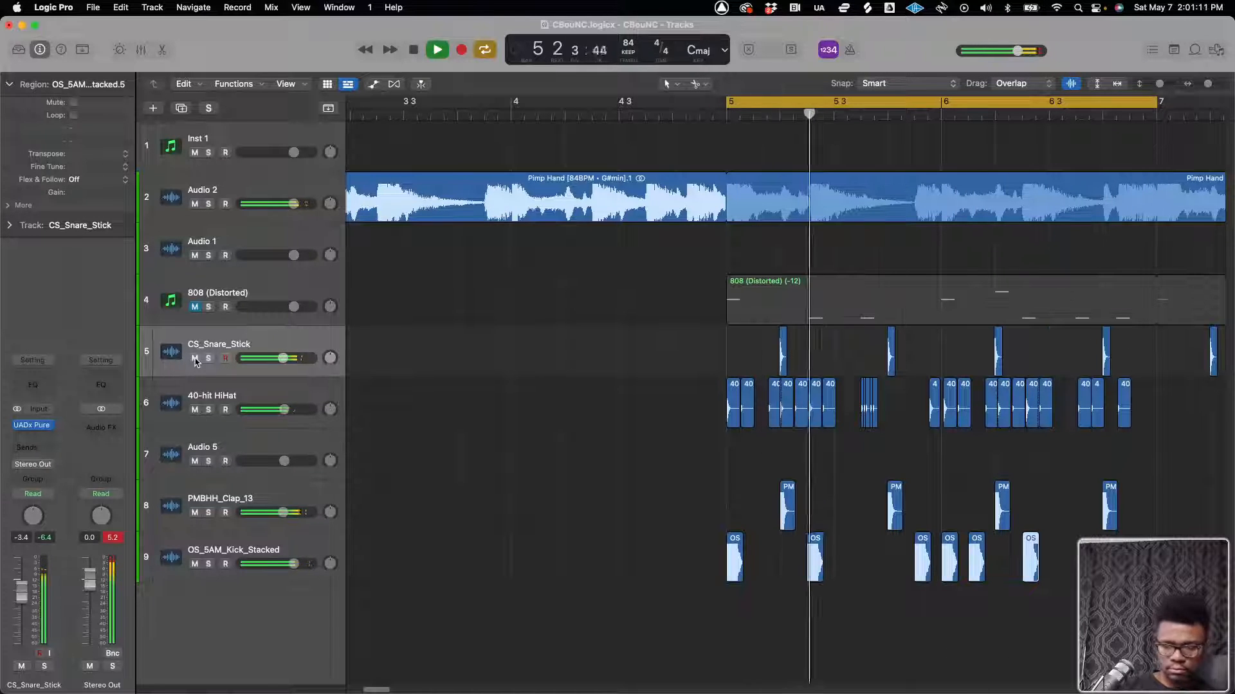
key(space)
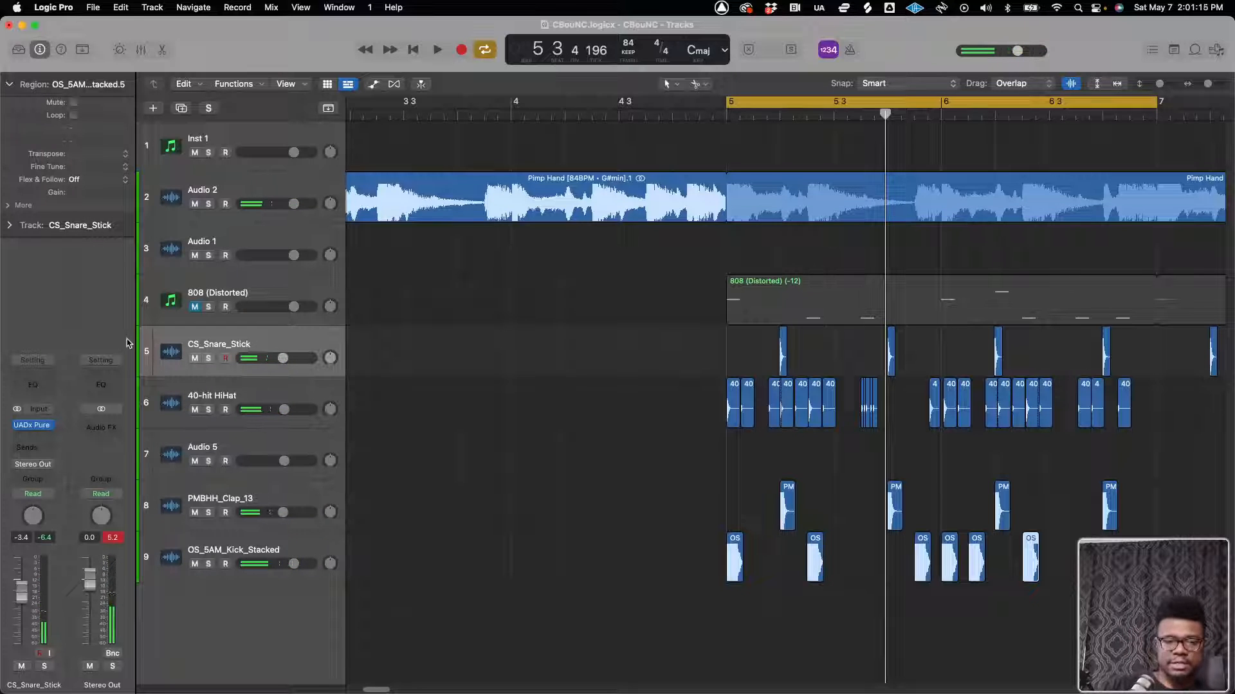
Mute the tracks from CS_Snare_Stick to OS_5AM_Kick_Stacked and listen to Inst 1's Maschine 2 beat with the sample
drag(195, 410, 209, 548)
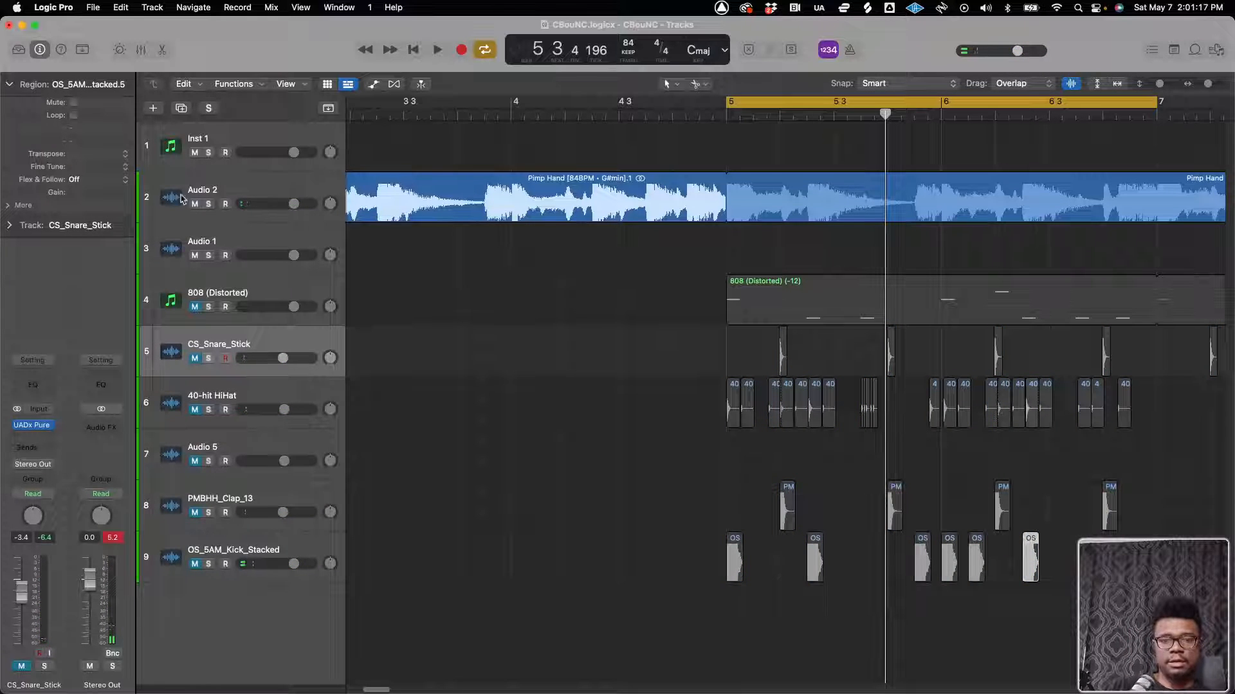
click(190, 137)
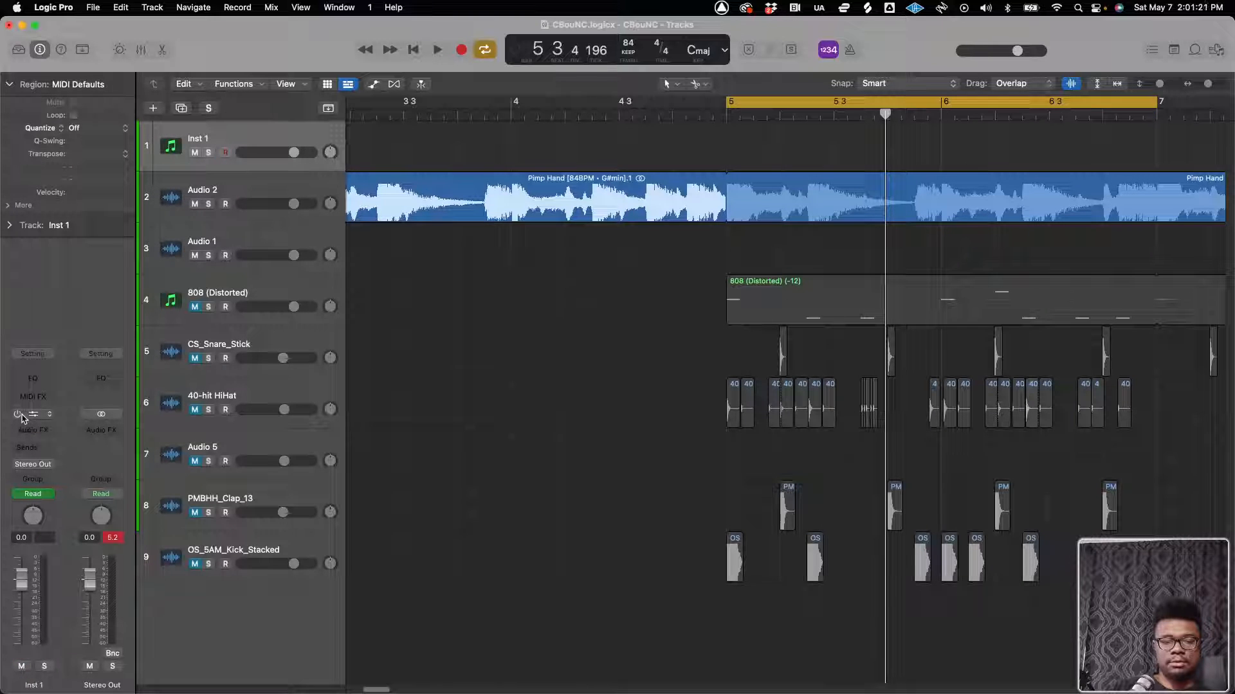
key(space)
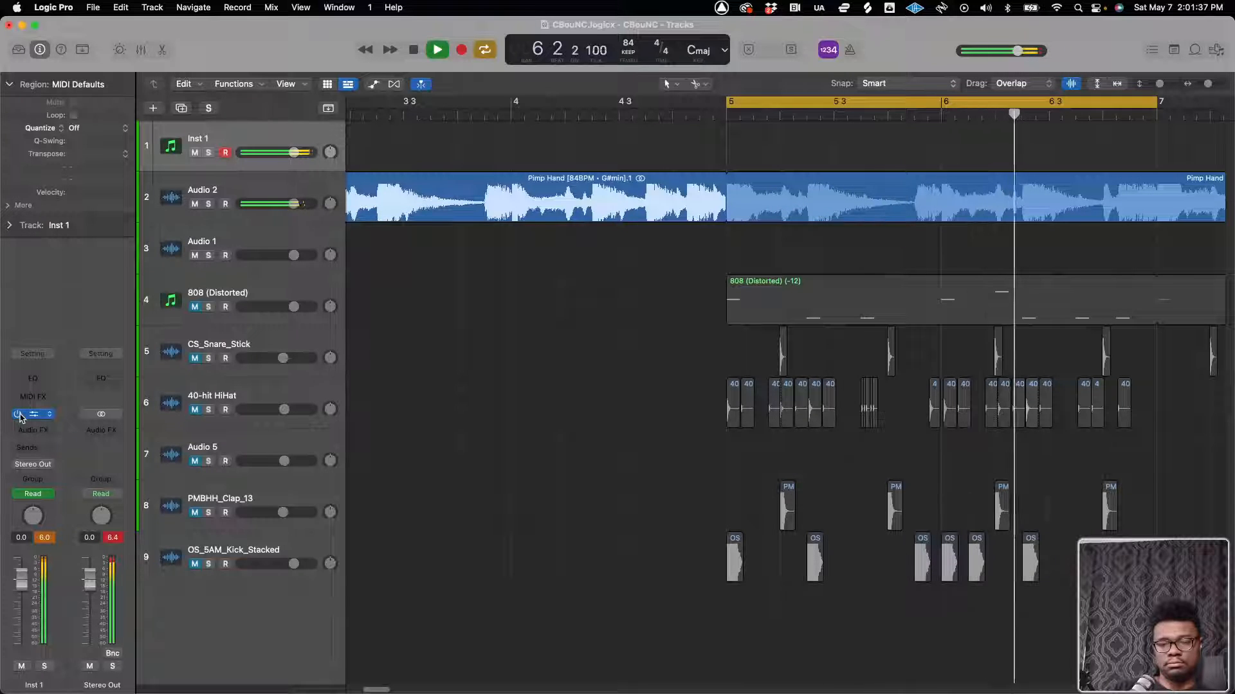
key(space)
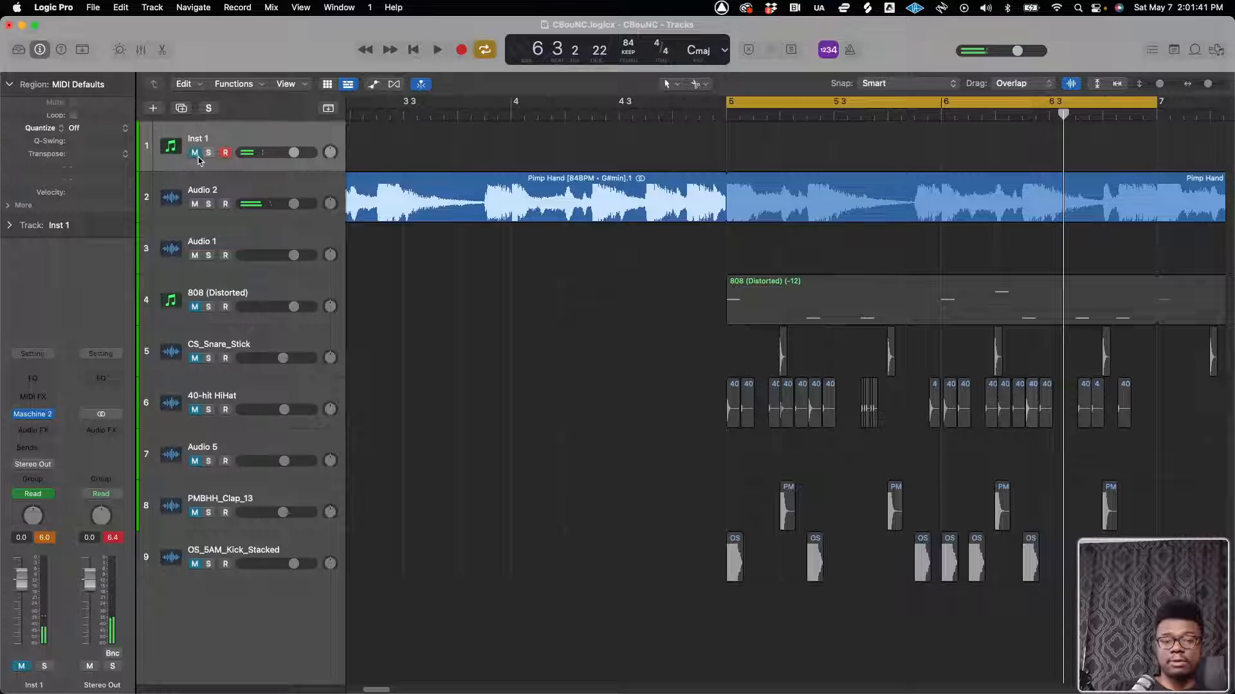
Unmute the tracks from CS_Snare_Stick to OS_5AM_Kick_Stacked and compare the beat with Inst 1 muted and unmuted
click(197, 303)
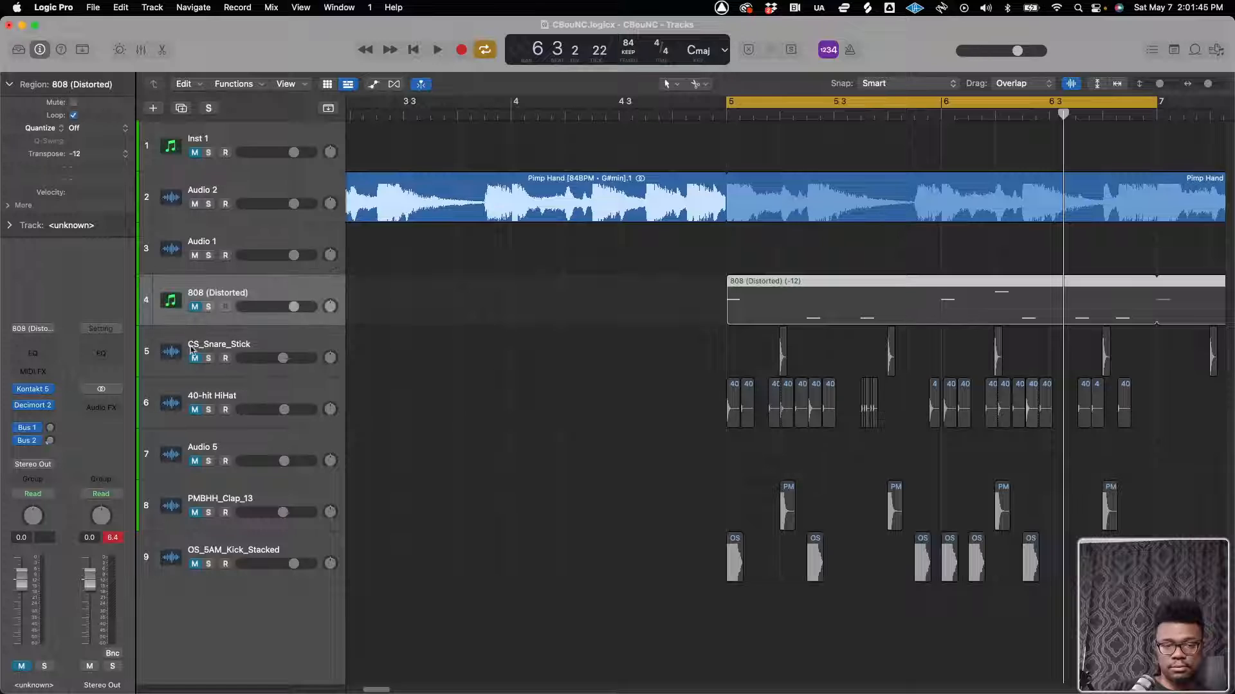
drag(195, 359, 180, 542)
key(space)
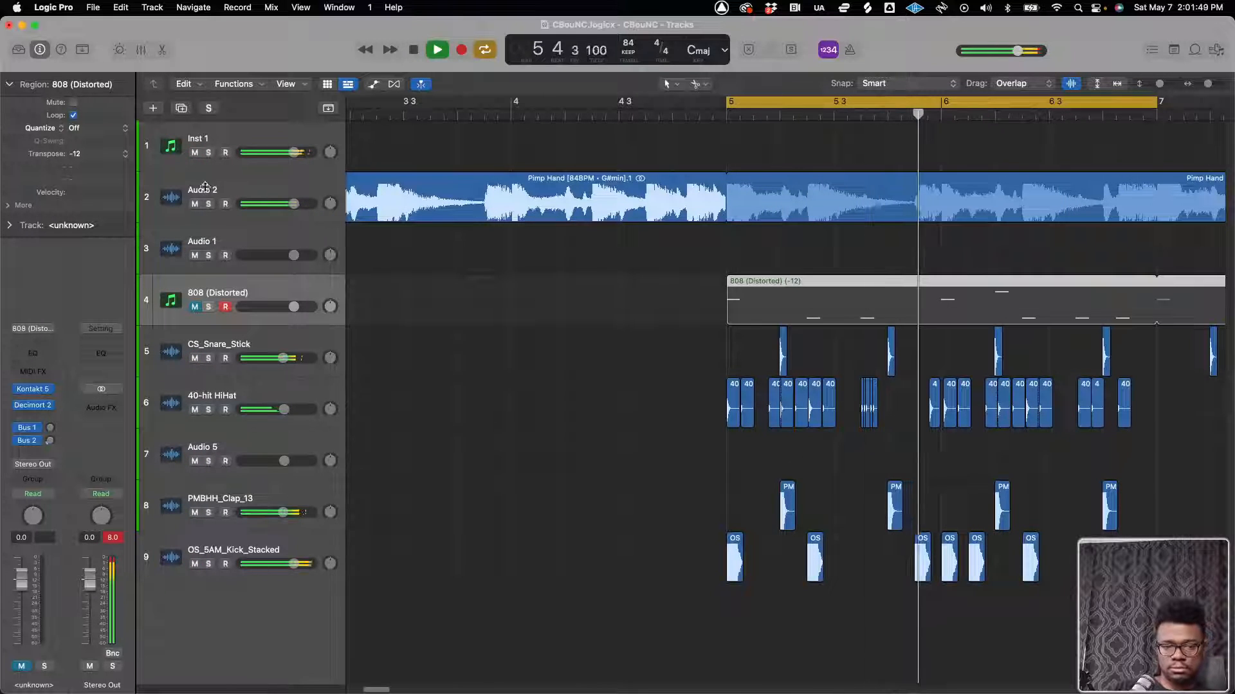
click(194, 152)
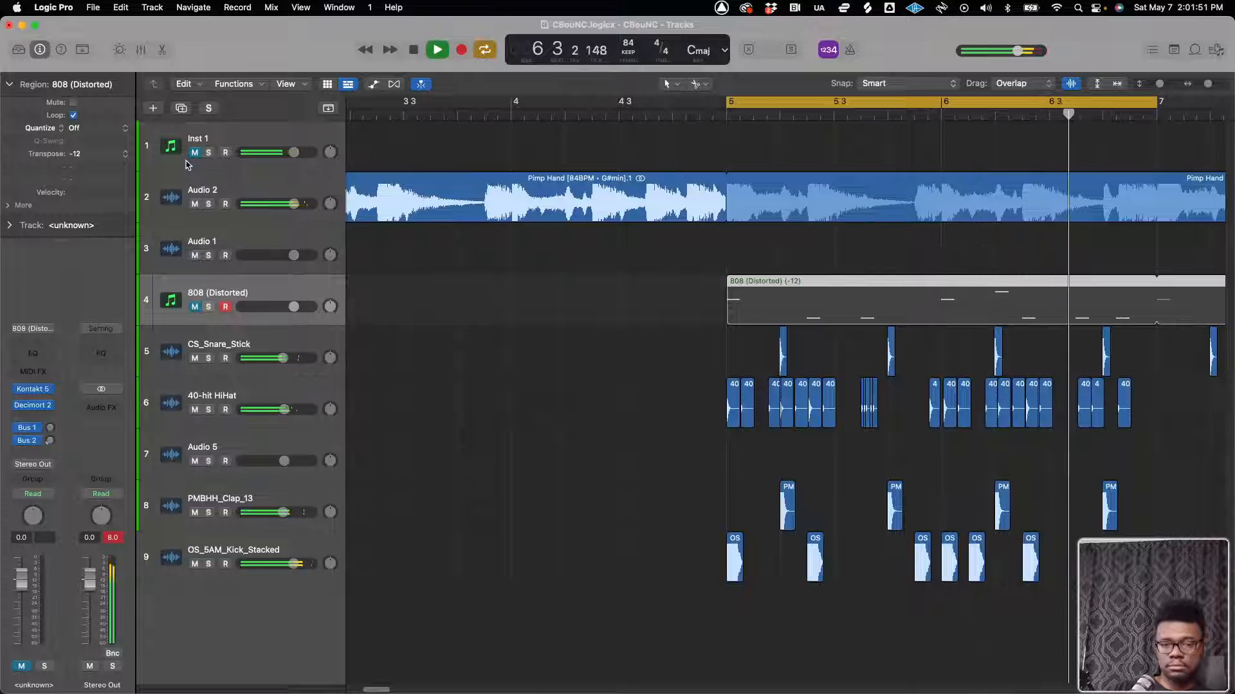
click(194, 152)
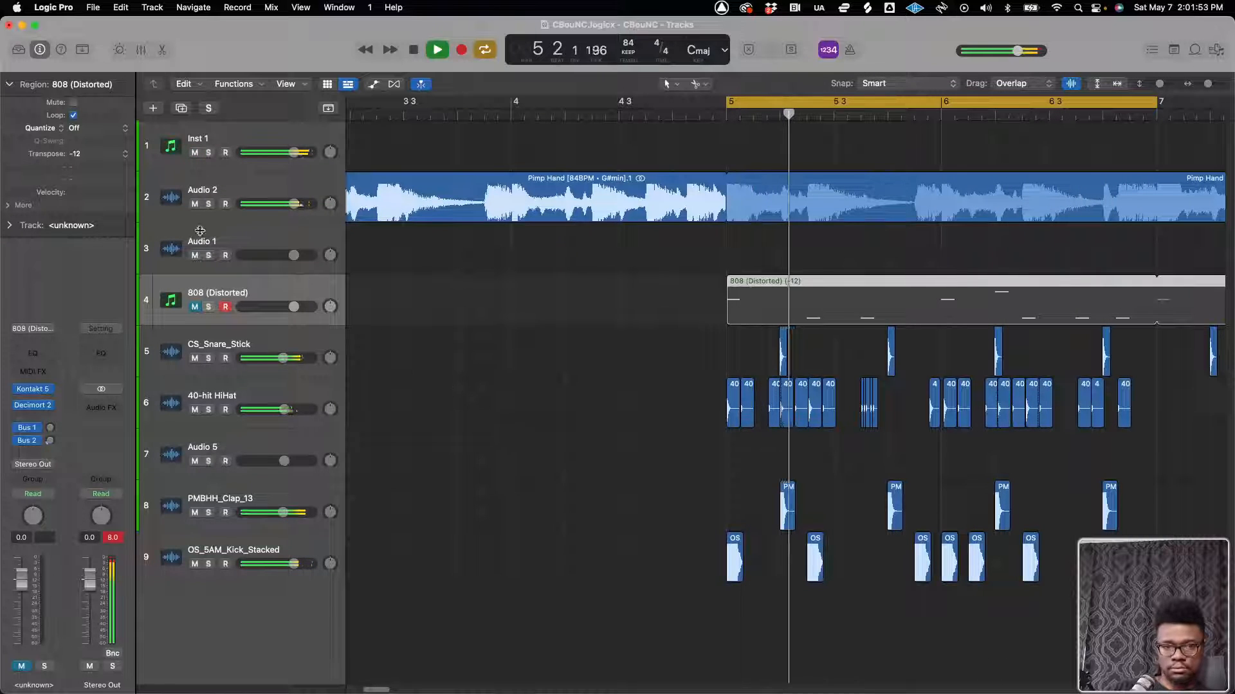
Open Maschine 2 on the Inst 1 track, ignore all missing samples and bypass the plug-in
click(195, 140)
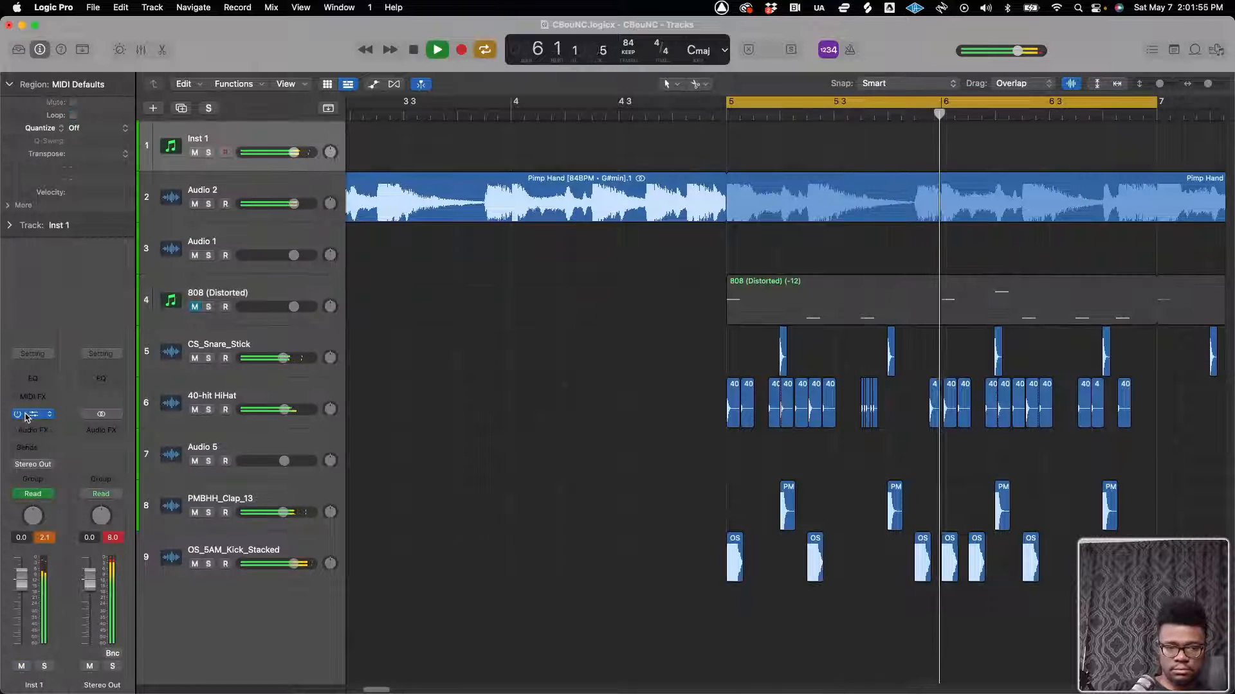
click(21, 415)
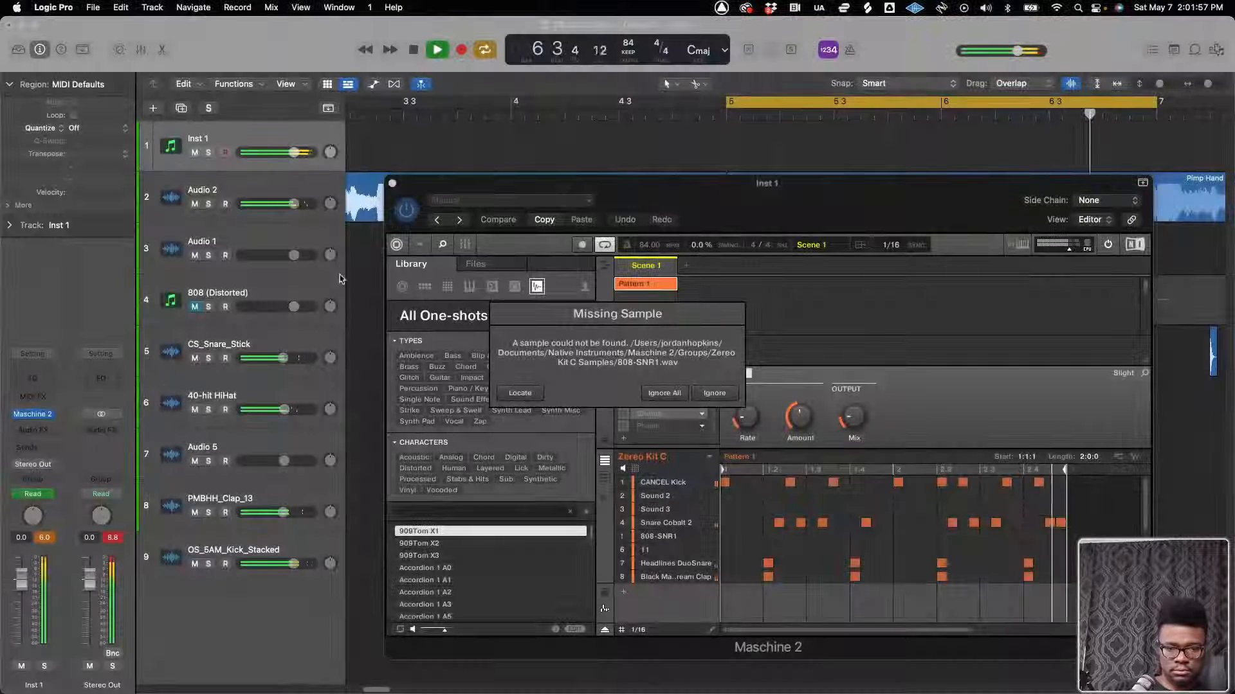
click(672, 394)
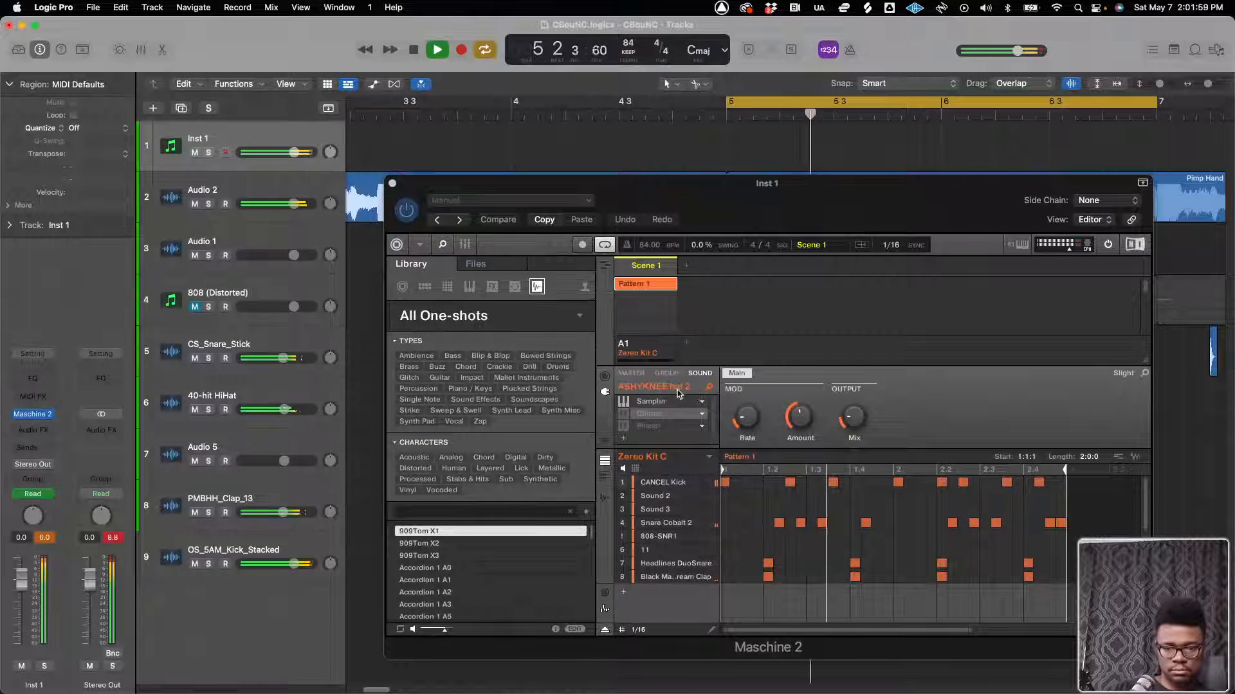
click(407, 215)
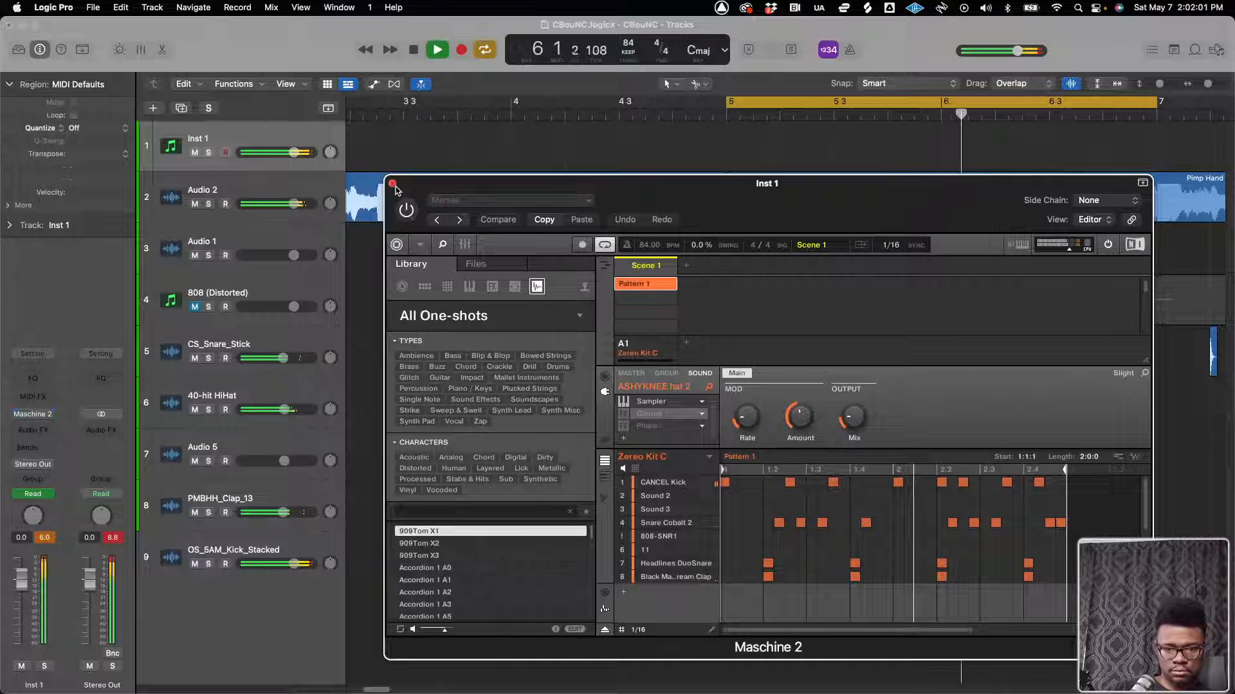
Close the Maschine 2 window and listen to the beat with the 808 (Distorted) track unmuted
click(392, 184)
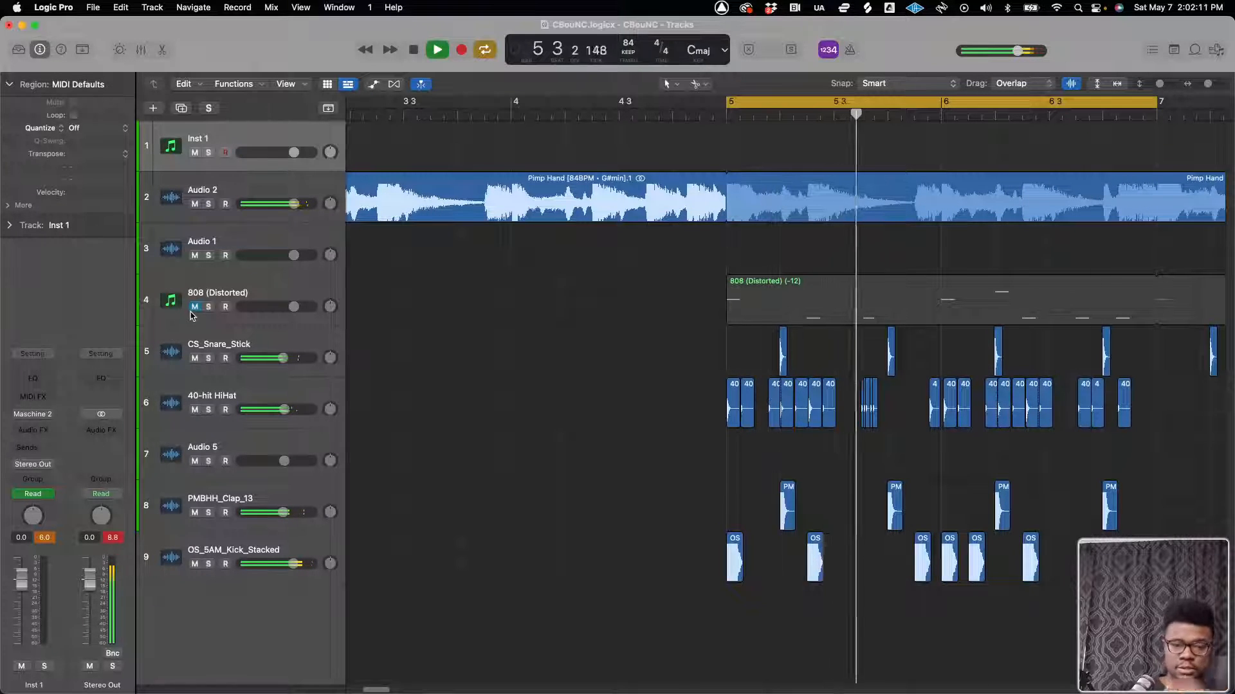
key(space)
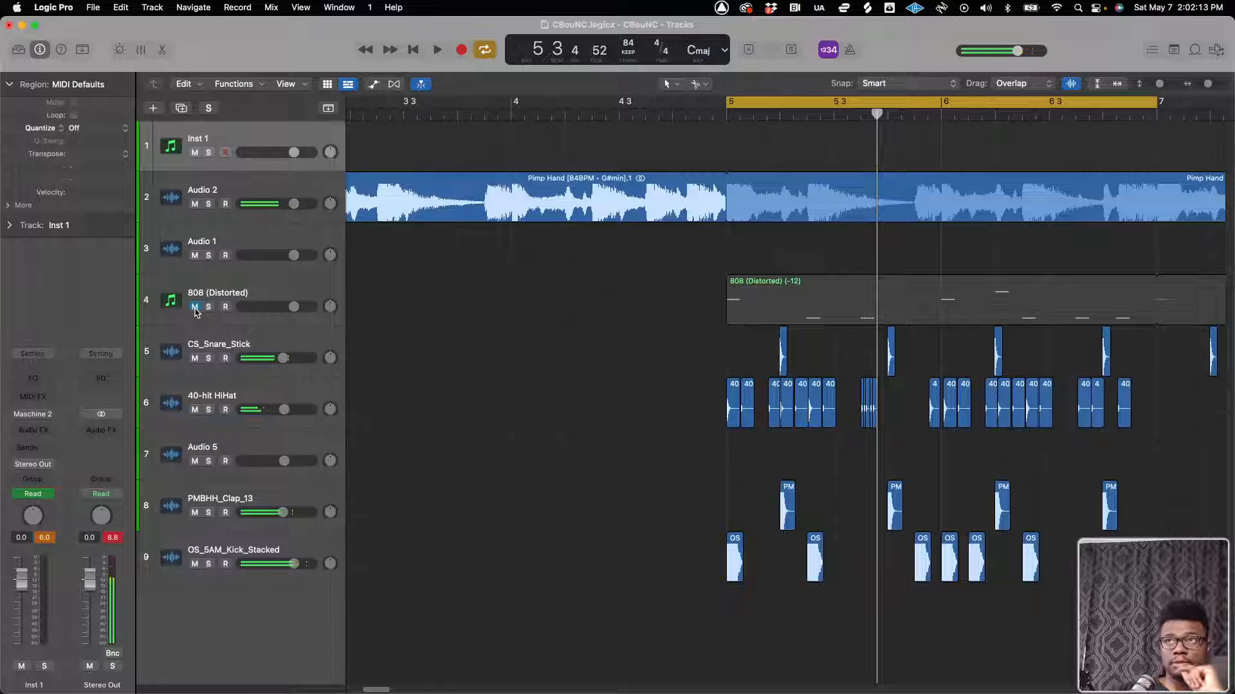
click(195, 311)
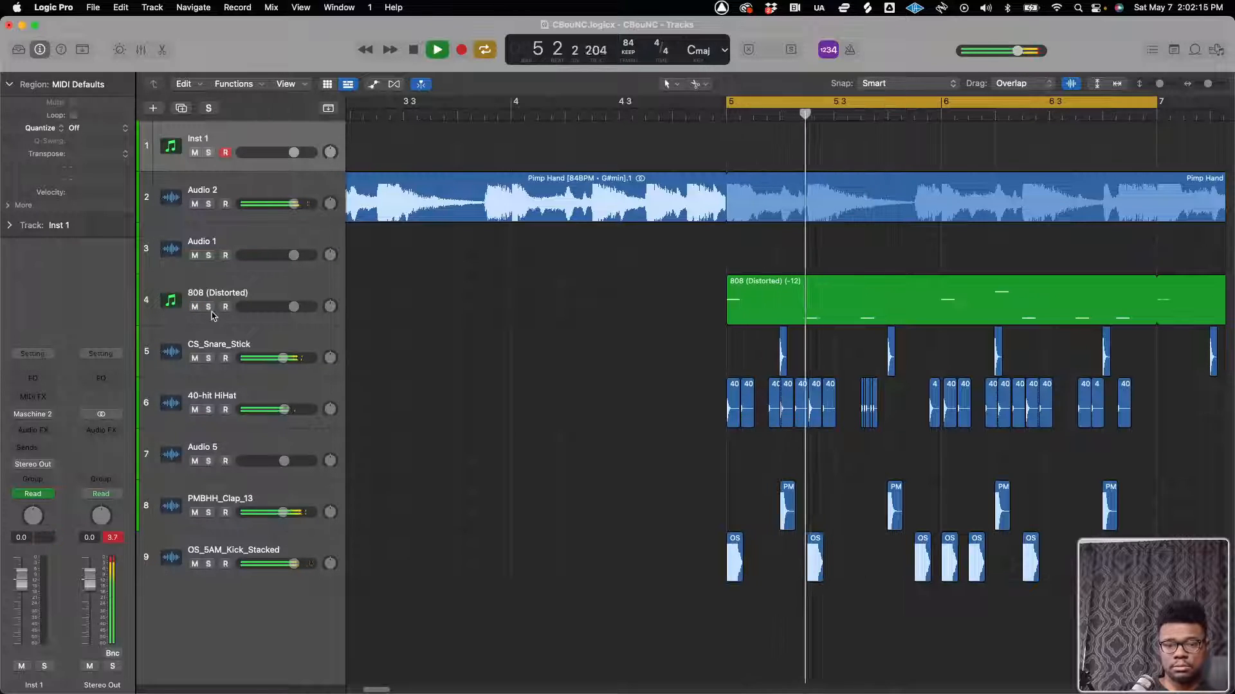
key(space)
Replace the 808 (Distorted) track's instrument with Kontakt and load the Compressed 808 instrument into it
click(209, 294)
click(48, 390)
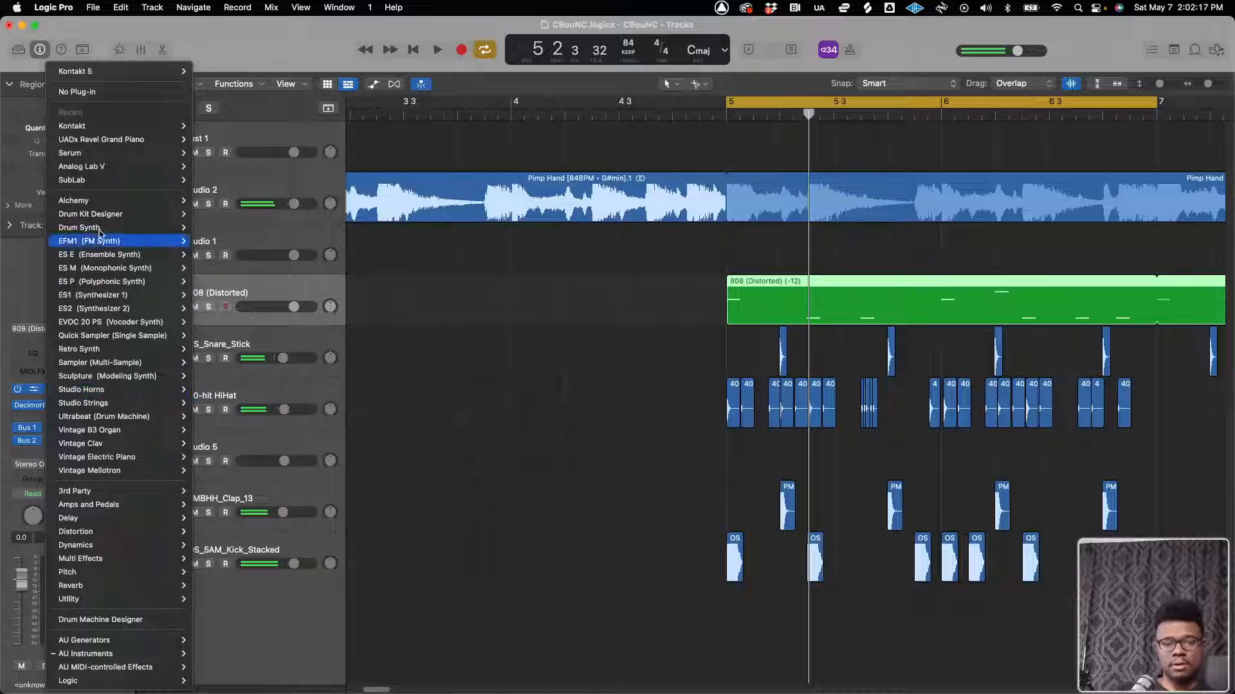
mouse_move(166, 125)
click(226, 127)
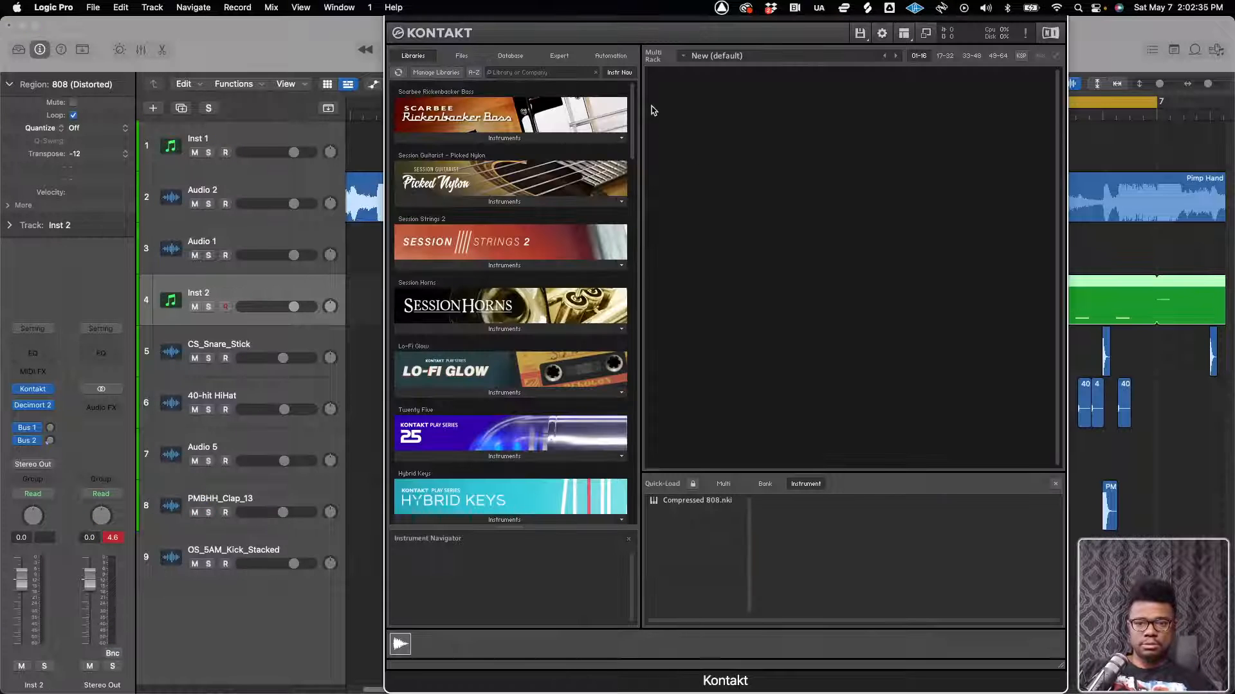
double_click(690, 506)
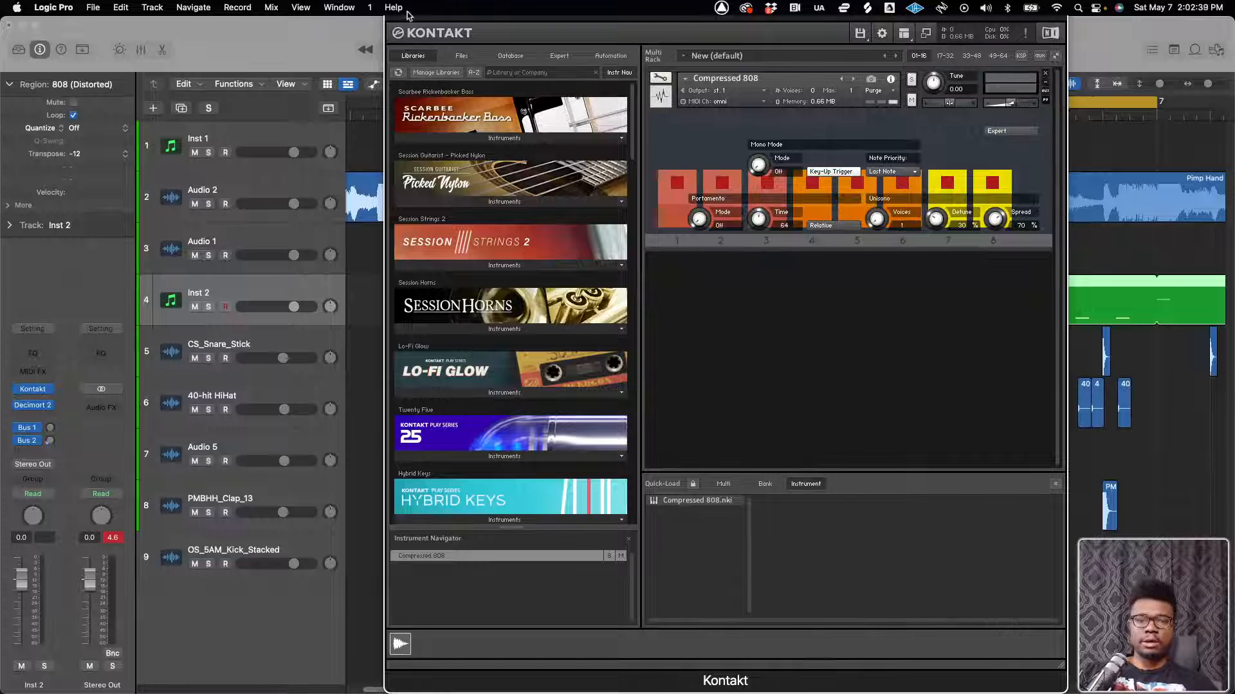
drag(406, 20, 405, 83)
click(394, 42)
Listen to the beat with the Kontakt 808 on Inst 2, mute that track and stop playback
key(space)
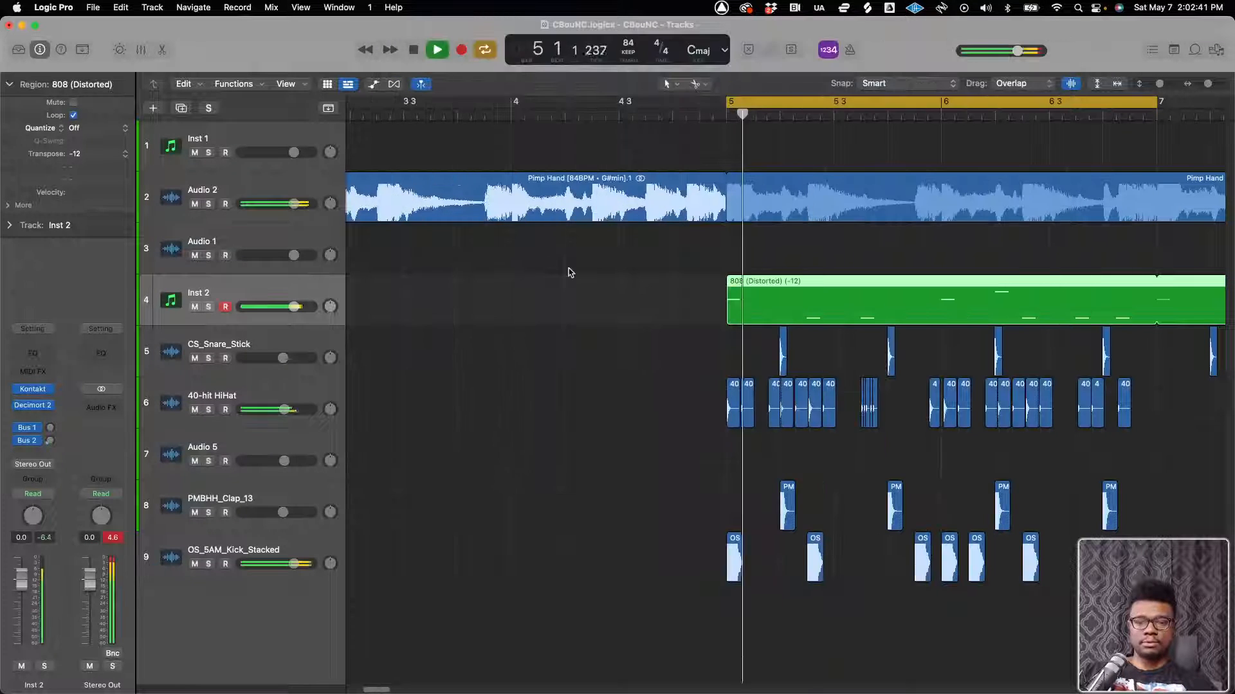
click(195, 307)
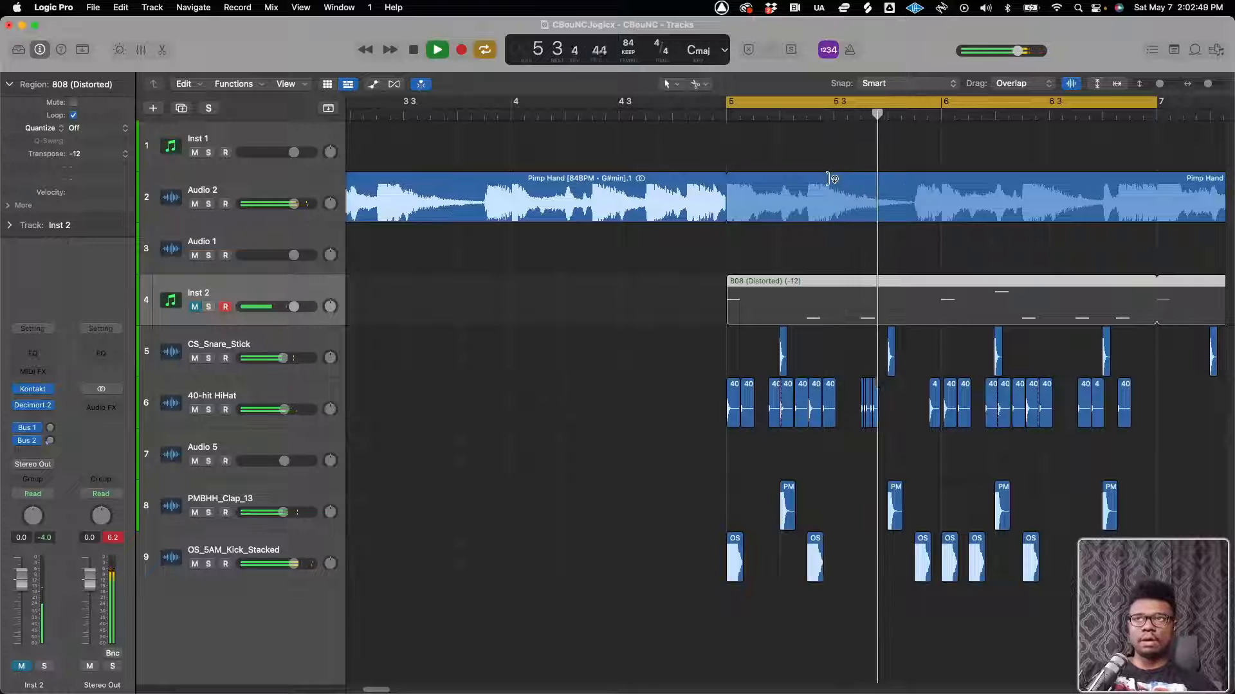
key(space)
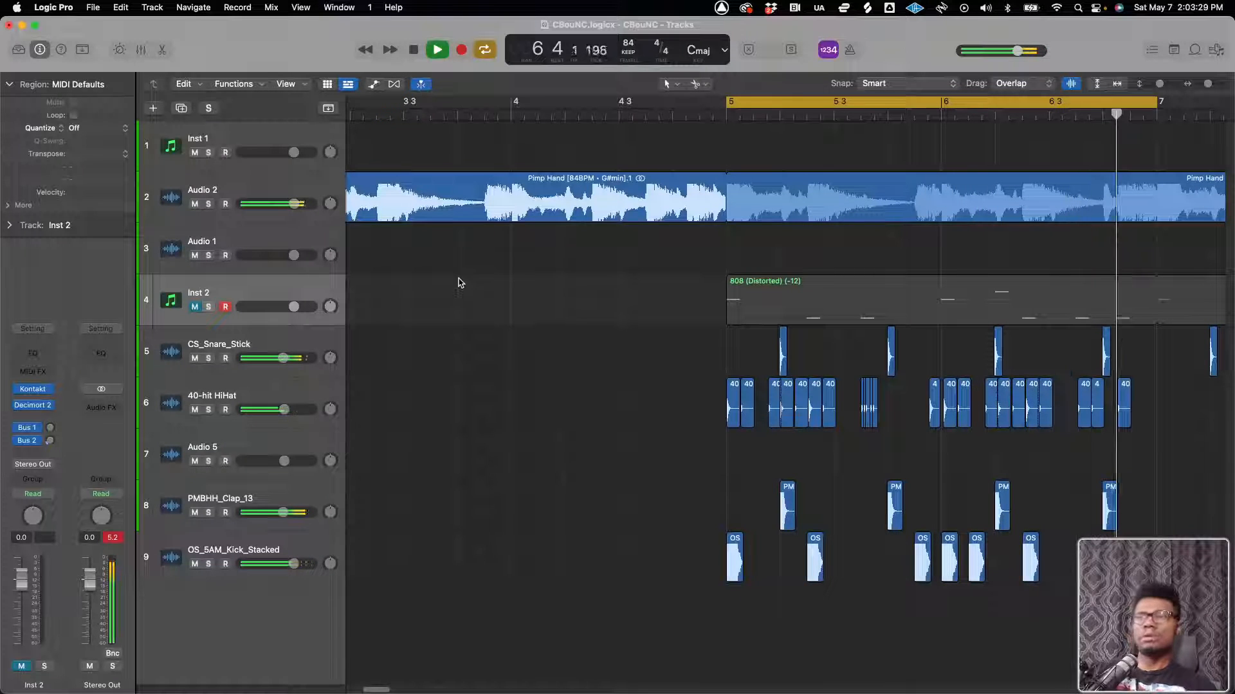
Lower the OS_5AM_Kick_Stacked track's volume slightly during playback, then stop the beat
drag(289, 572, 285, 573)
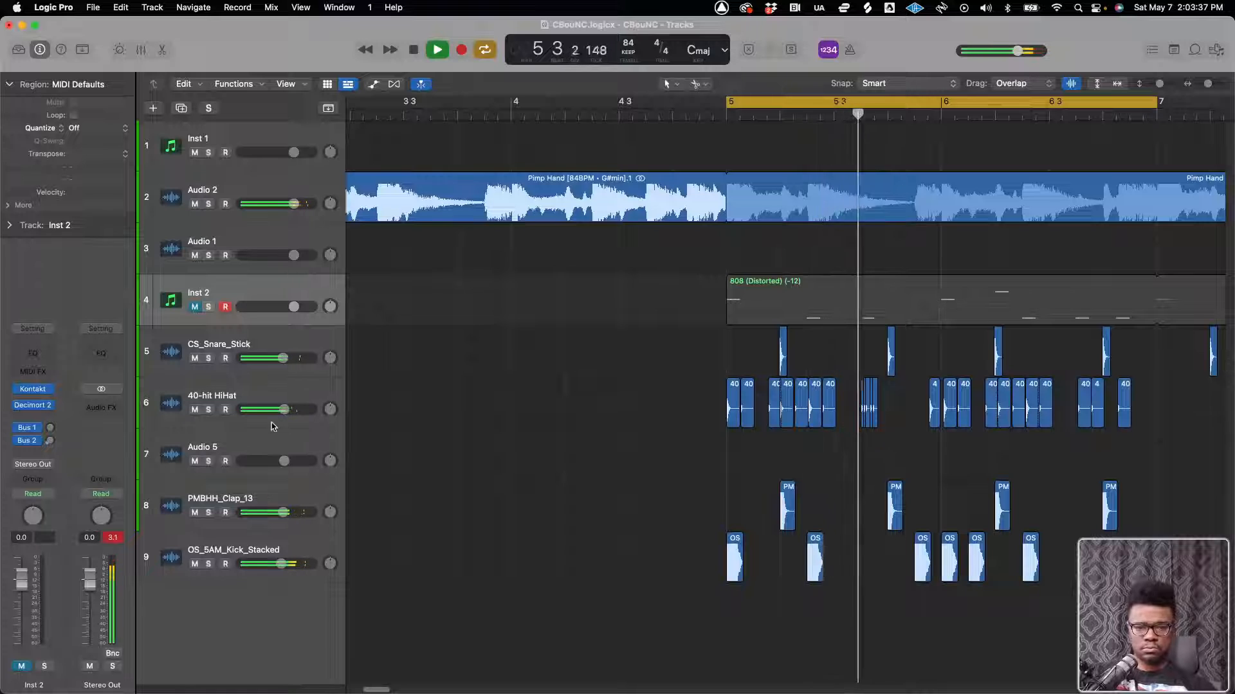
key(super+Right)
key(super+Right)
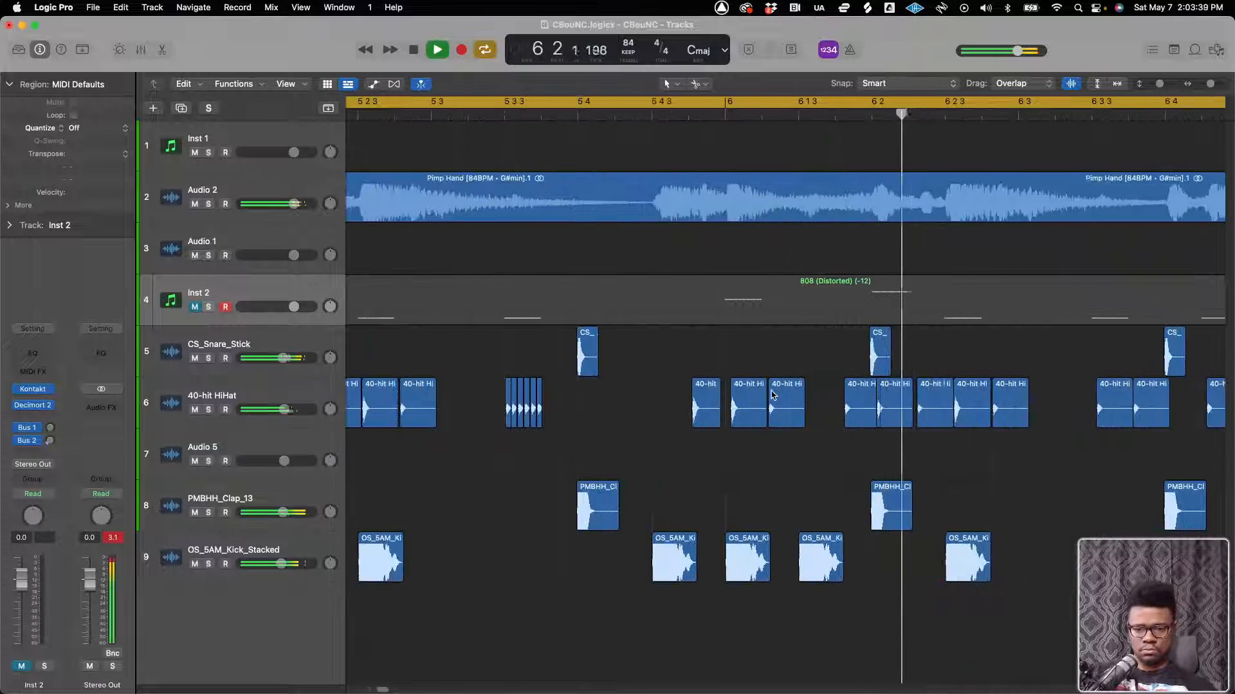
scroll(695, 389, left, 5)
scroll(621, 386, left, 2)
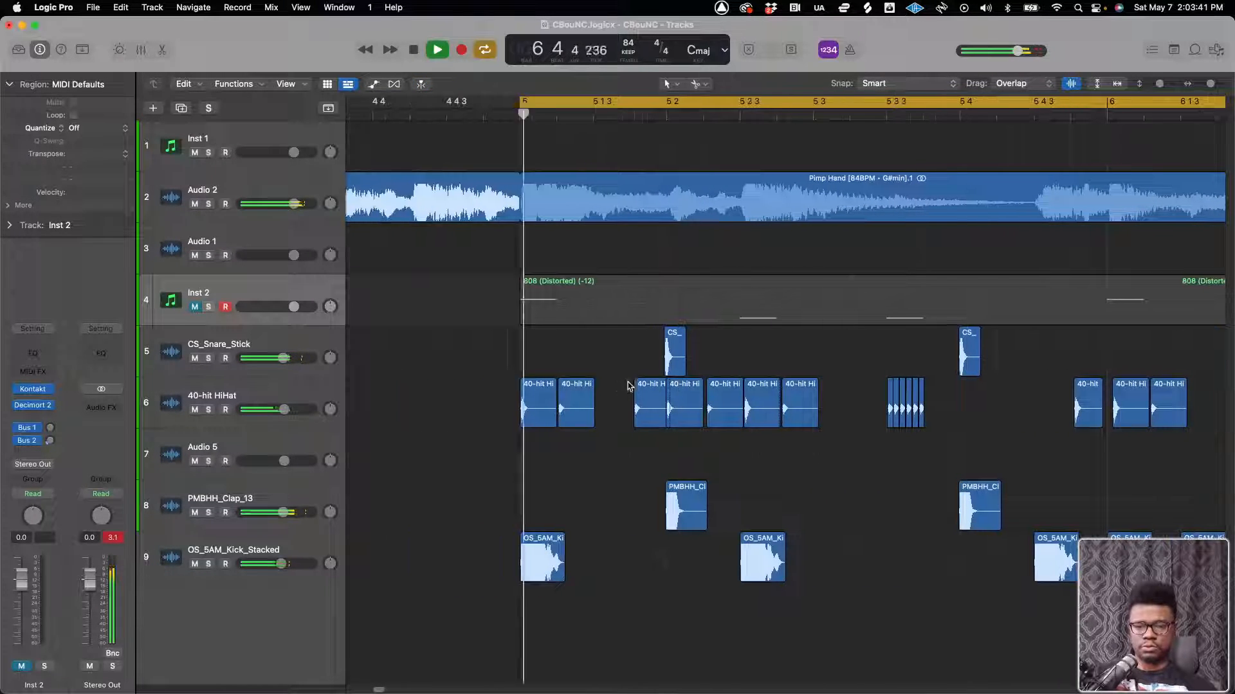
key(super+Left)
key(super+Left)
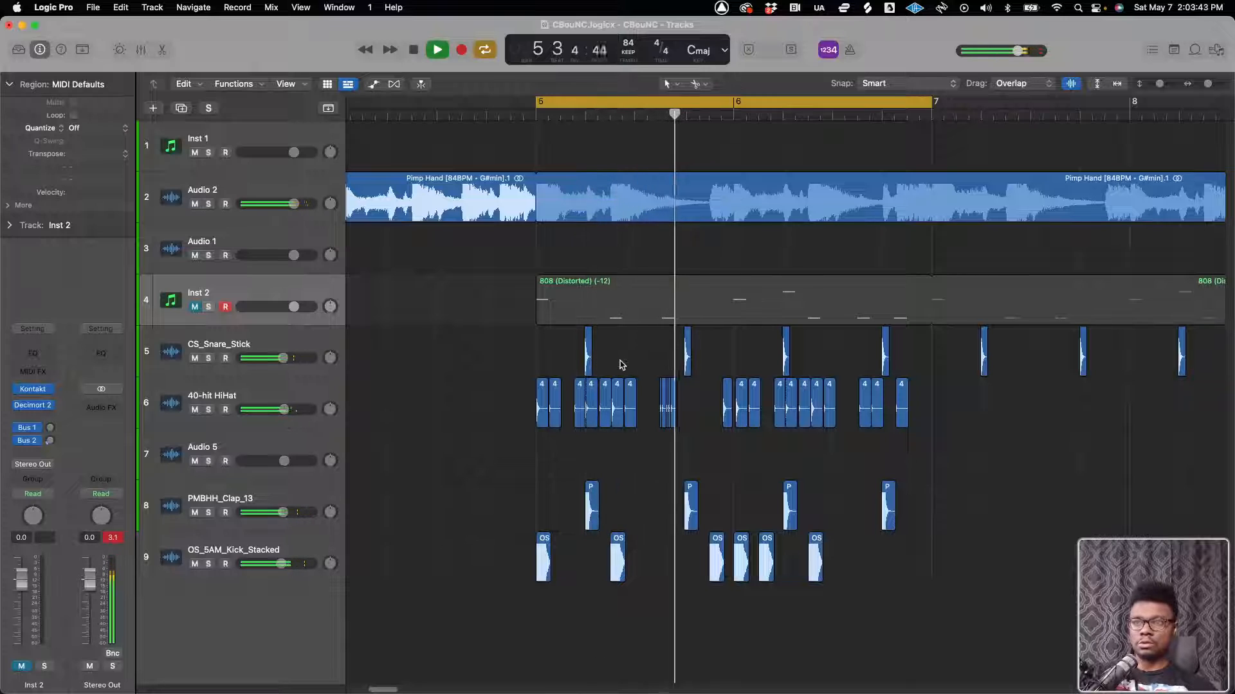
key(space)
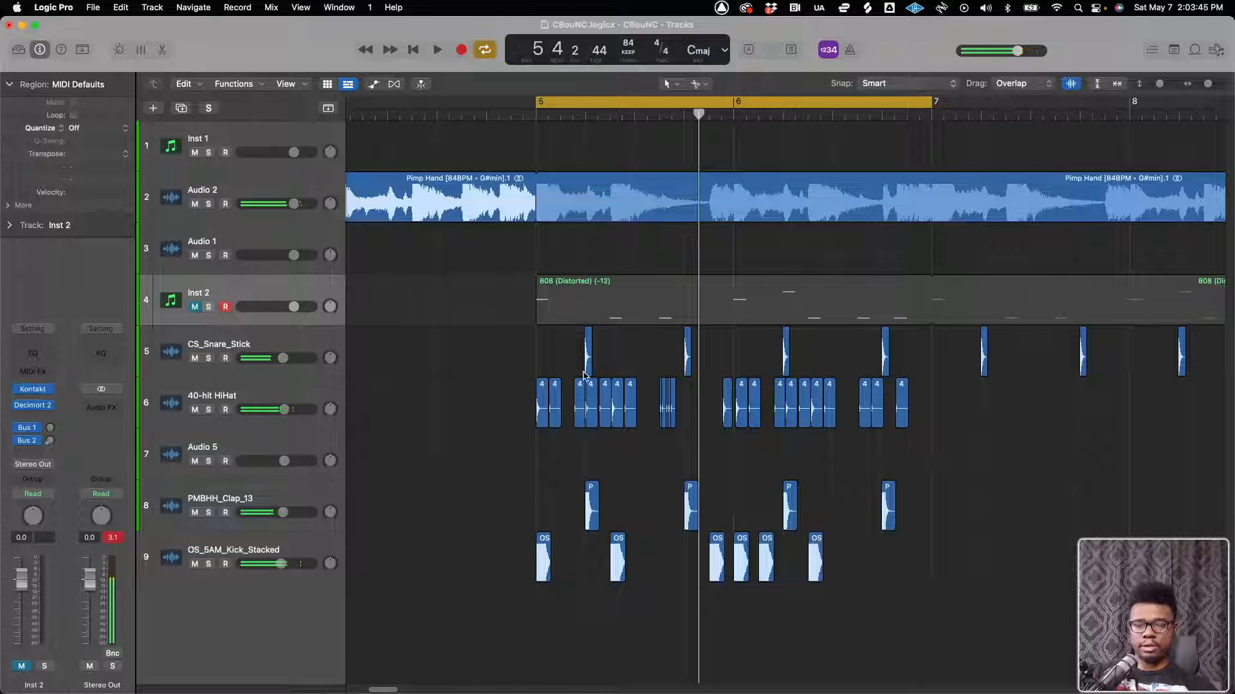
Copy the CS_Snare_Stick region at 5 2 to about 5 3 2 and play the beat
key(super+Right)
key(super+Right)
key(super+Right)
scroll(592, 380, left, 1)
key(space)
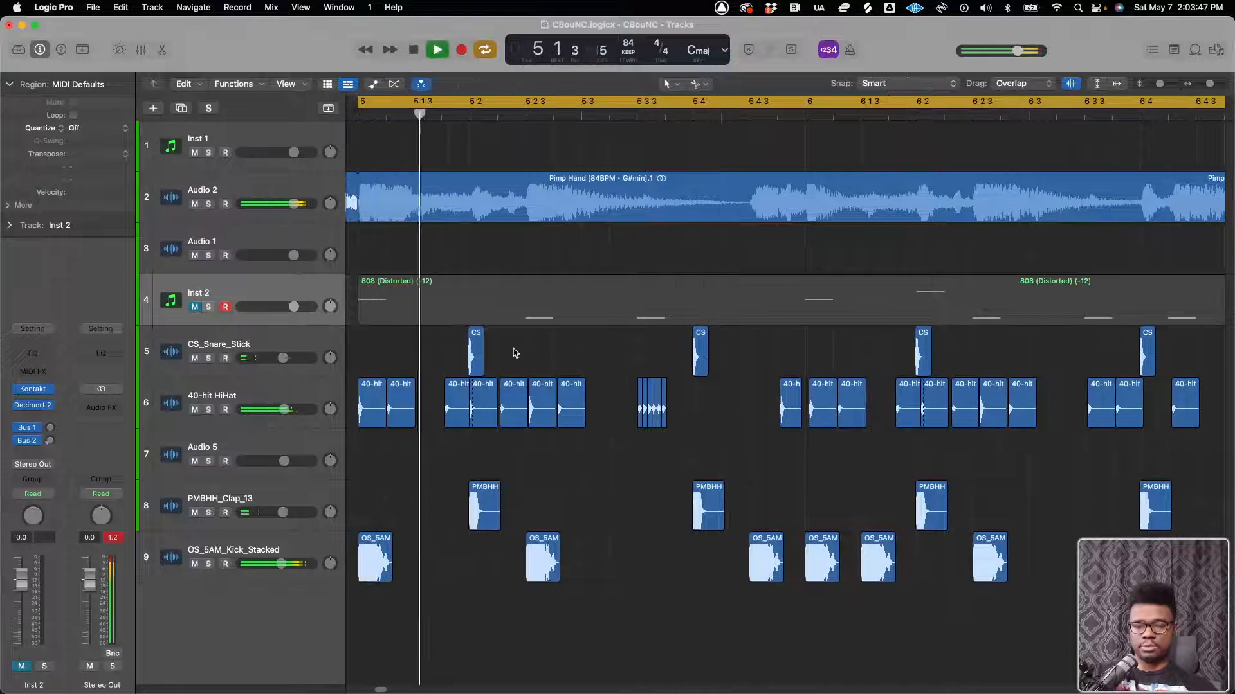
click(476, 359)
drag(476, 359, 615, 378)
key(space)
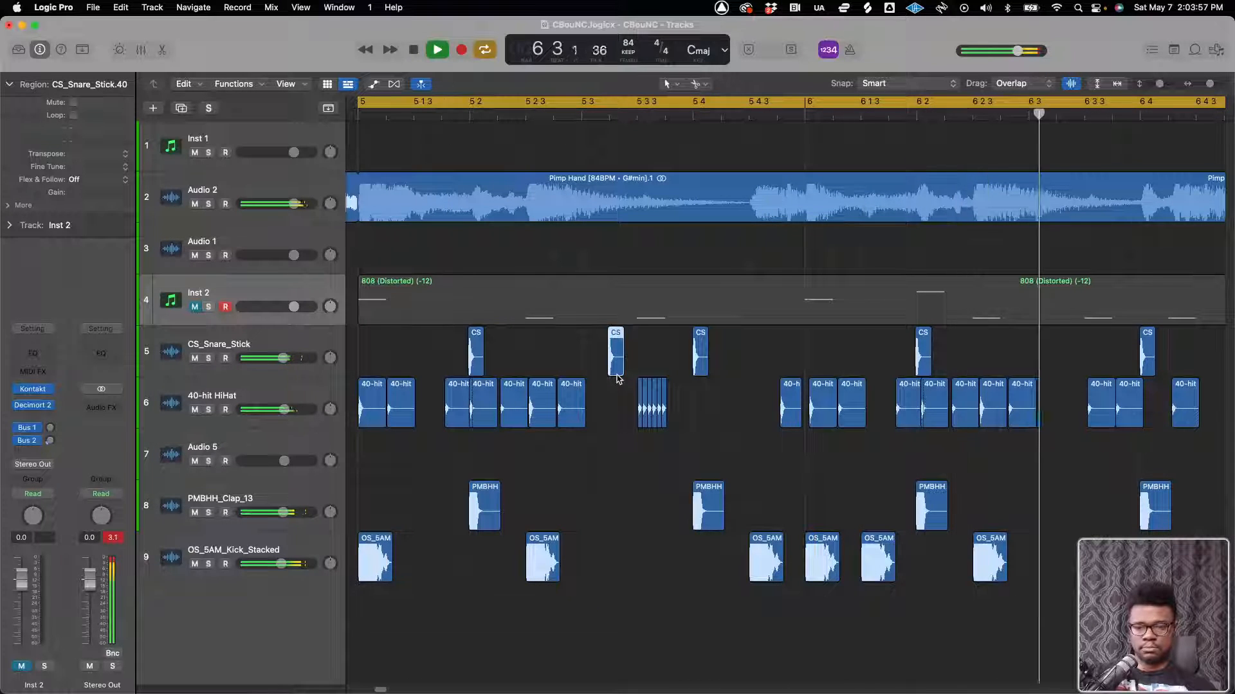
Move the copied CS_Snare_Stick region to about 6 3 2 in the second bar of the cycle
key(super+Left)
key(super+Left)
drag(611, 369, 785, 370)
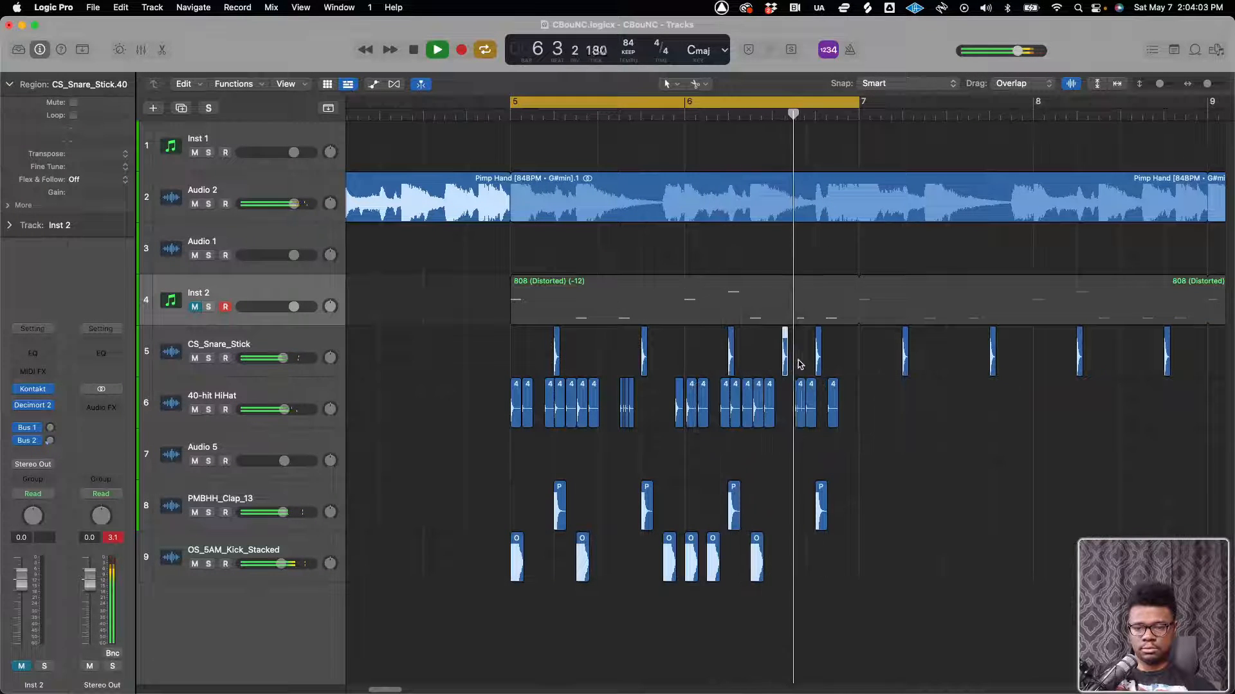
Copy the OS_5AM_Kick_Stacked region at 6 2 3 to 6 3 3
click(783, 518)
key(super+Right)
key(super+Right)
key(super+Right)
key(super+Right)
key(super+Right)
key(super+Right)
key(super+Right)
key(super+Right)
scroll(919, 569, right, 8)
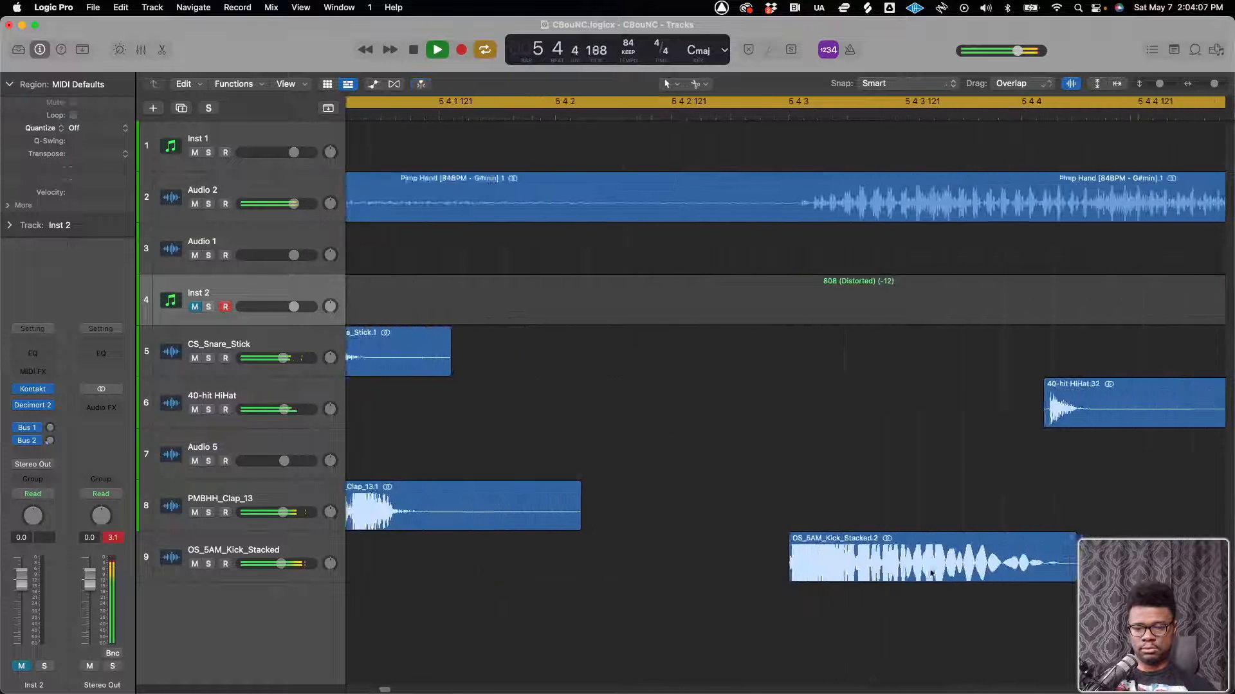
key(super+Left)
key(super+Left)
key(super+Left)
key(super+Left)
key(super+Left)
key(super+Left)
key(super+Left)
key(super+Left)
scroll(923, 571, right, 5)
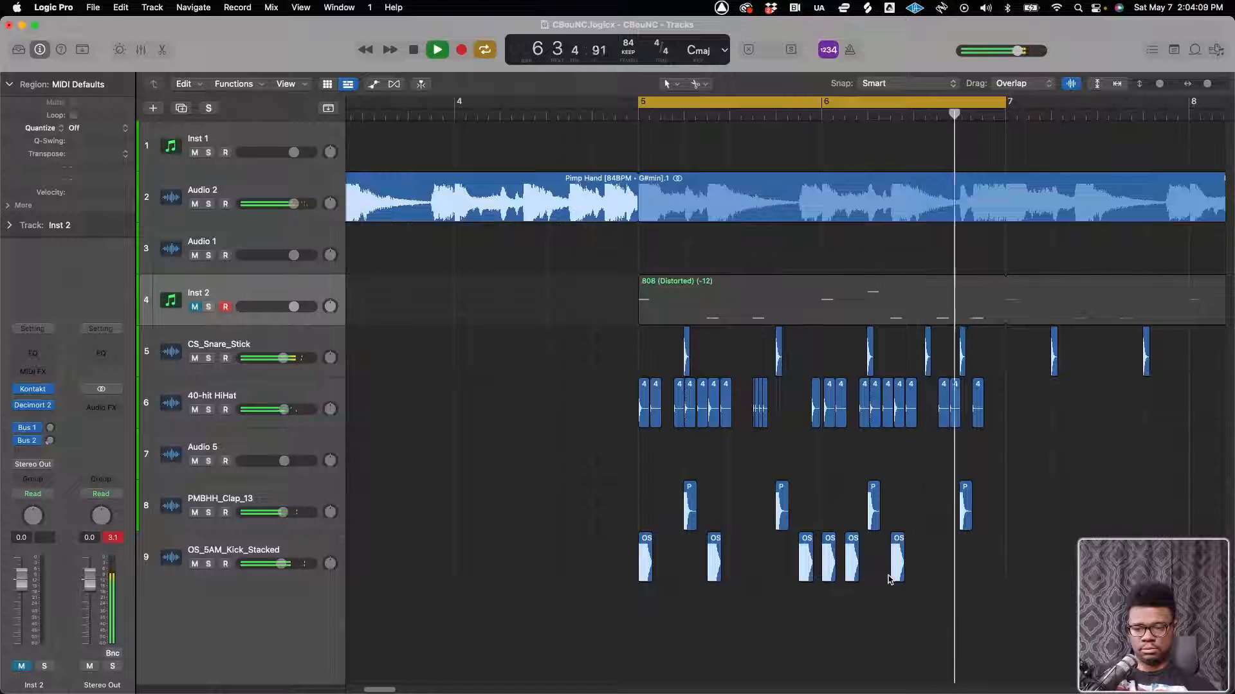
key(super+Right)
key(super+Right)
key(super+Right)
key(super+Right)
key(super+Right)
key(super+Right)
key(super+Right)
key(super+Right)
key(super+Right)
key(super+Right)
key(super+Left)
key(super+Left)
key(super+Left)
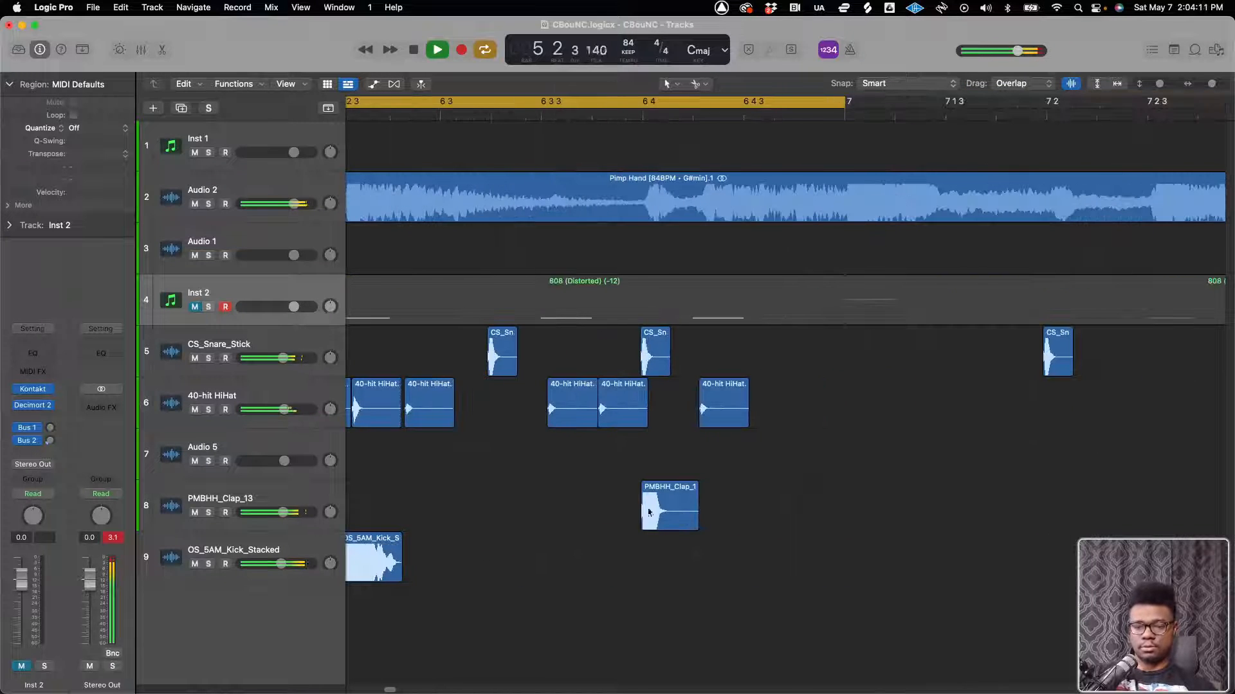
scroll(630, 511, left, 5)
click(531, 564)
drag(532, 564, 734, 582)
click(722, 579)
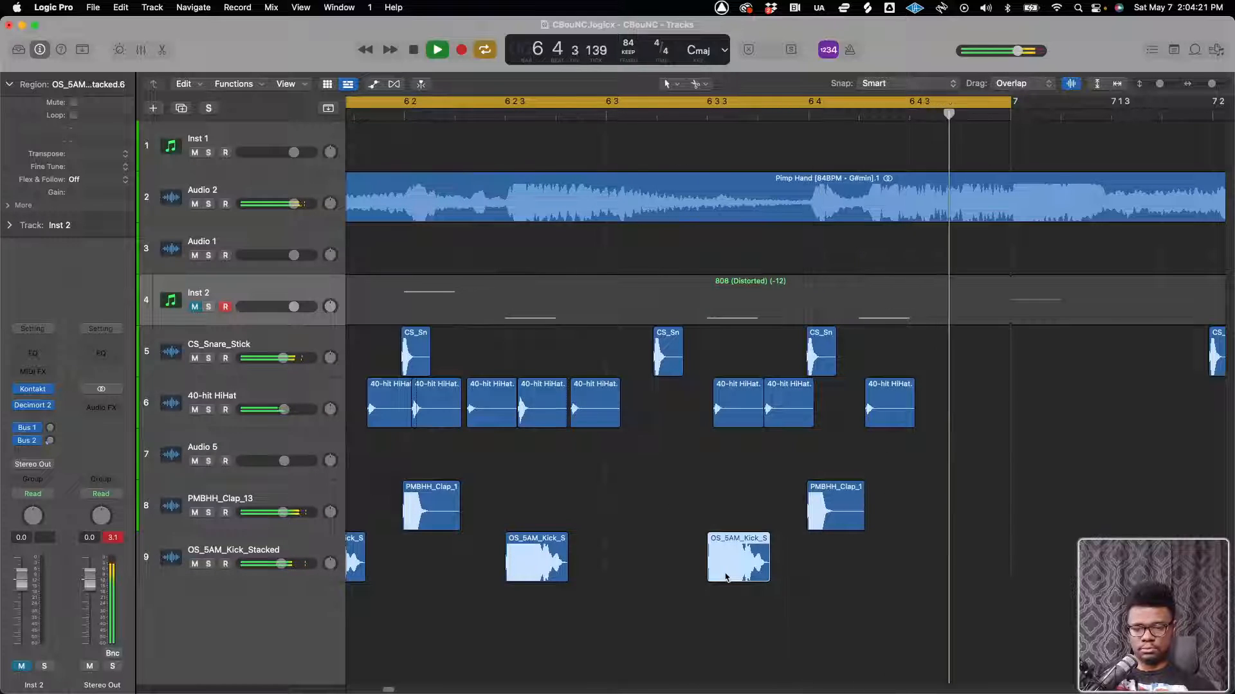
Nudge the OS_5AM_Kick_Stacked regions after the first one slightly later, just behind the grid
key(super+Right)
key(super+Right)
key(super+Right)
key(super+Right)
drag(731, 573, 739, 571)
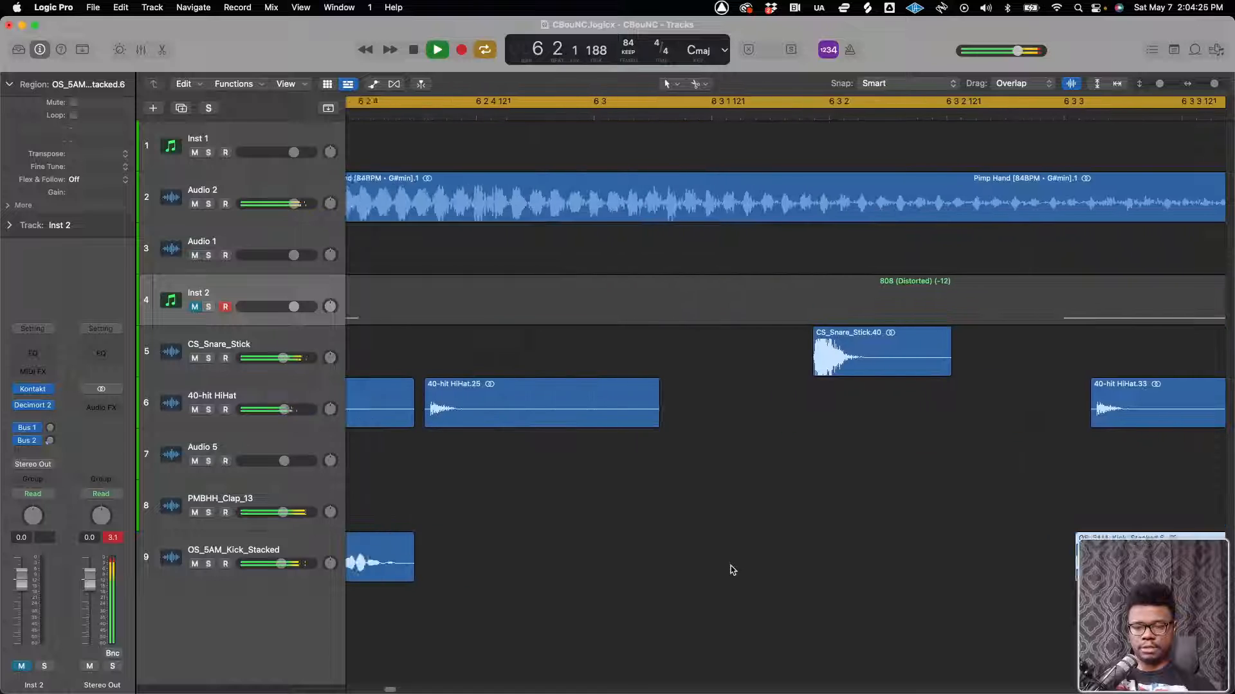
drag(657, 569, 812, 568)
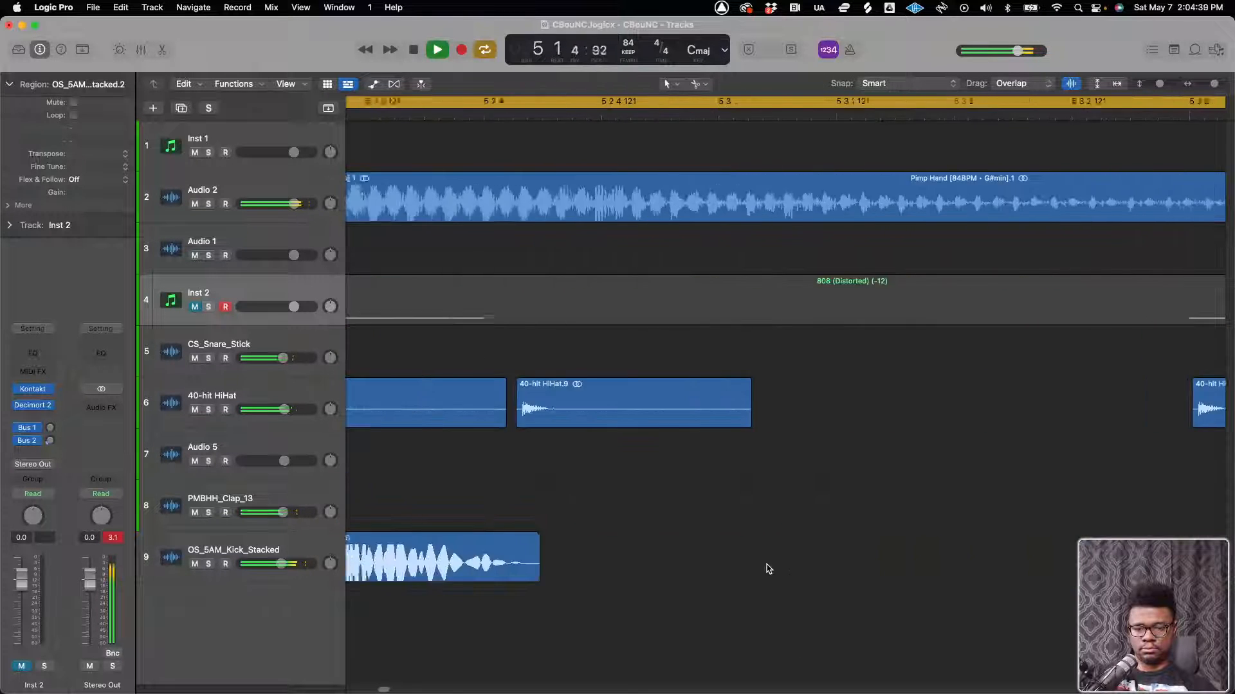
drag(795, 569, 803, 568)
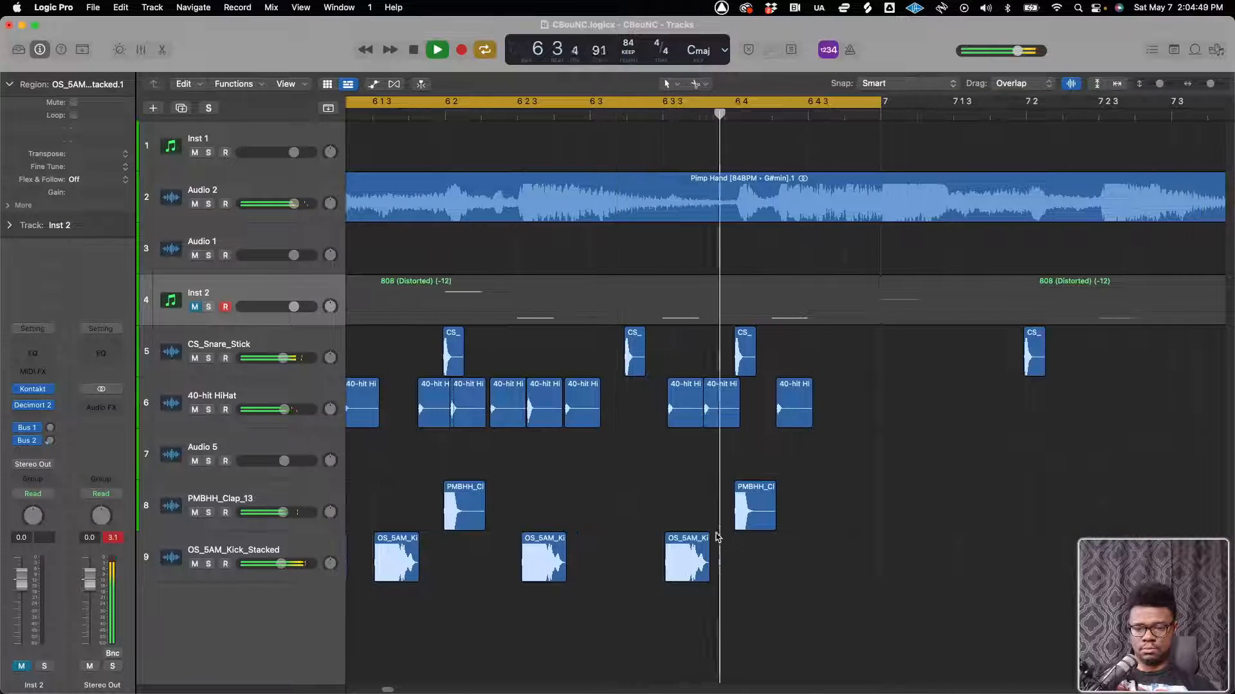
Nudge the extra CS_Snare_Stick region near 6 3 2 so it sits just behind the beat
click(637, 400)
key(super+Right)
key(super+Right)
key(super+Right)
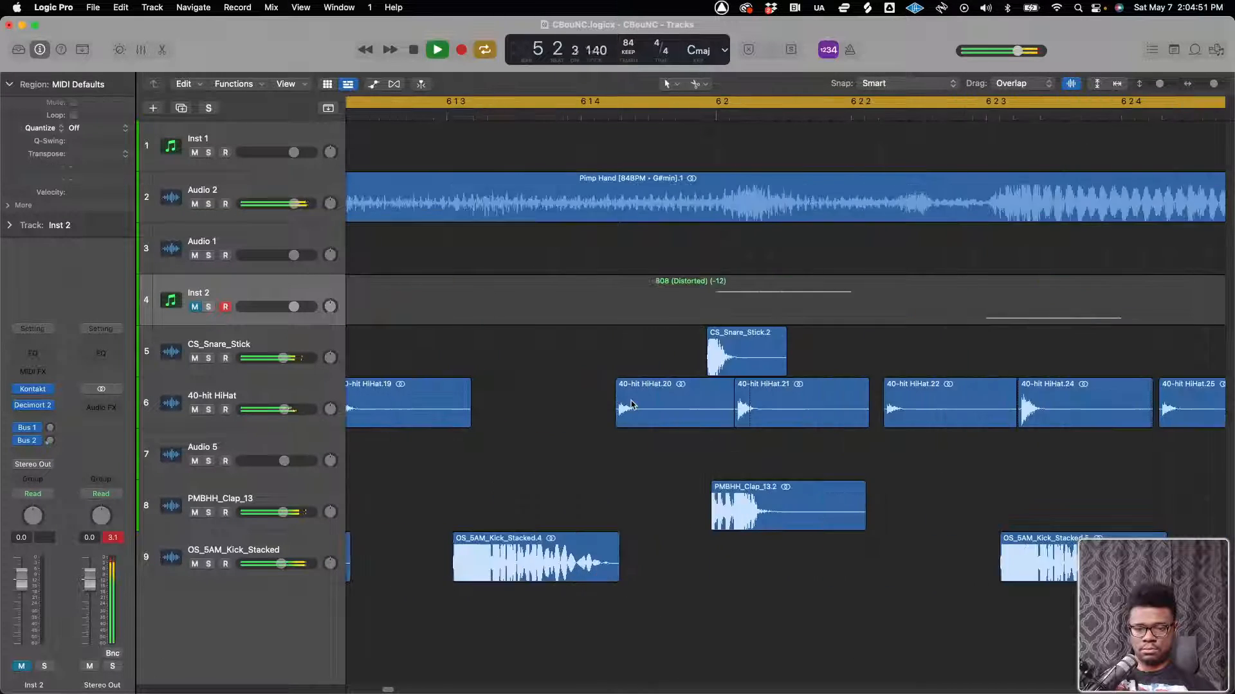
scroll(763, 420, right, 8)
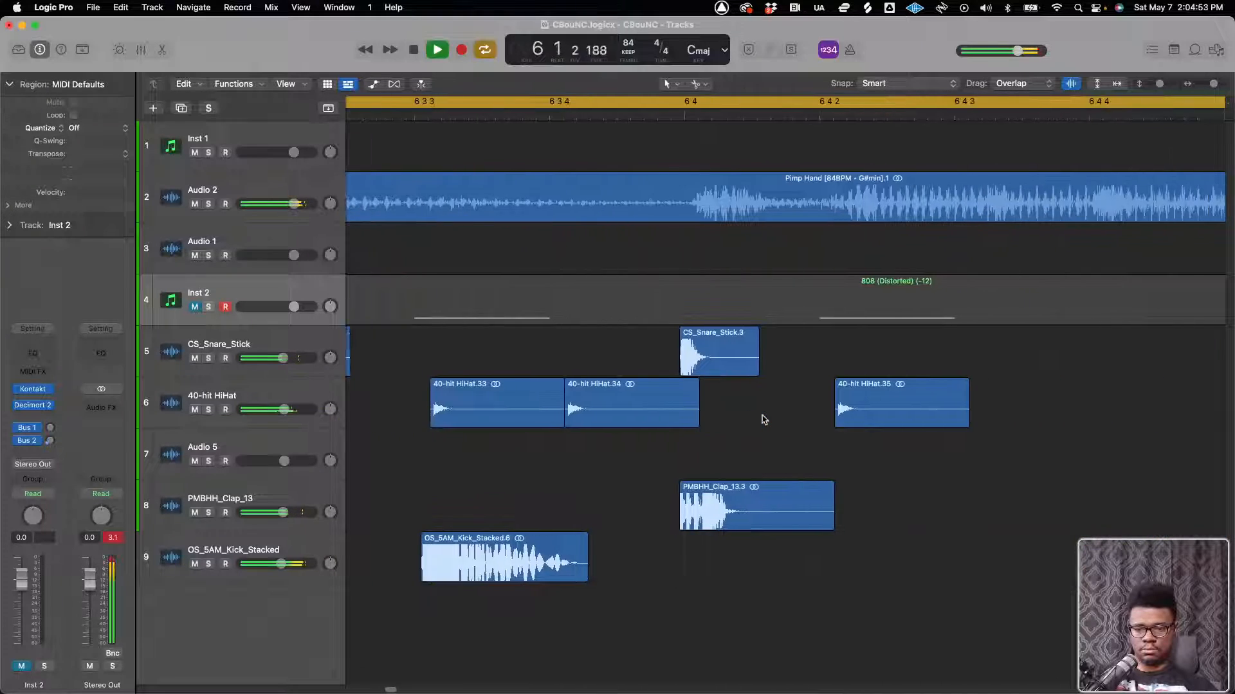
drag(580, 360, 574, 371)
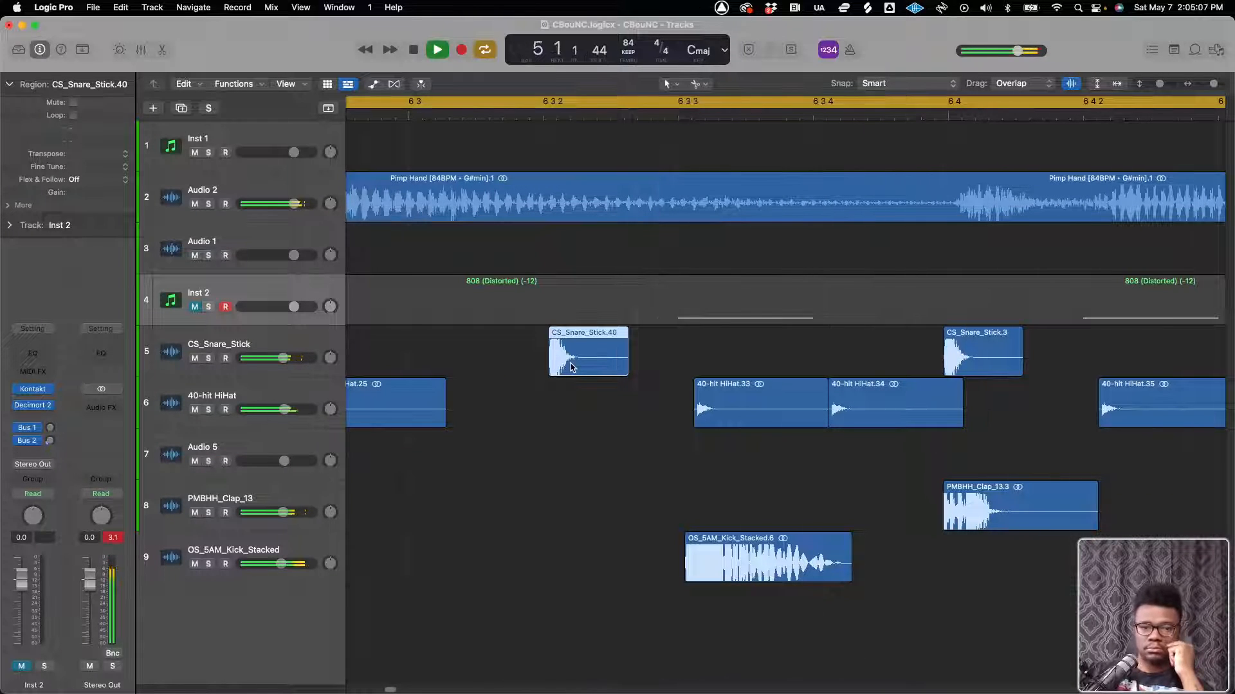
Move the Inst 2 track above Audio 2 and add a new software instrument track directly below it
drag(236, 278, 244, 185)
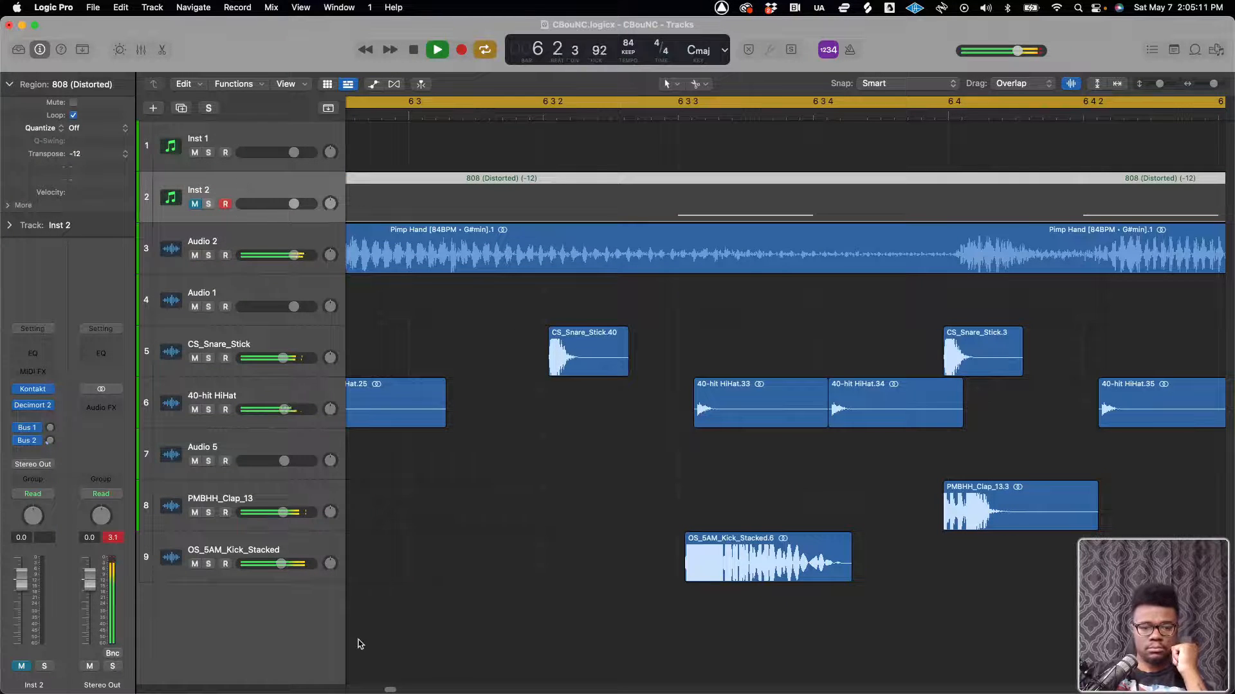
key(space)
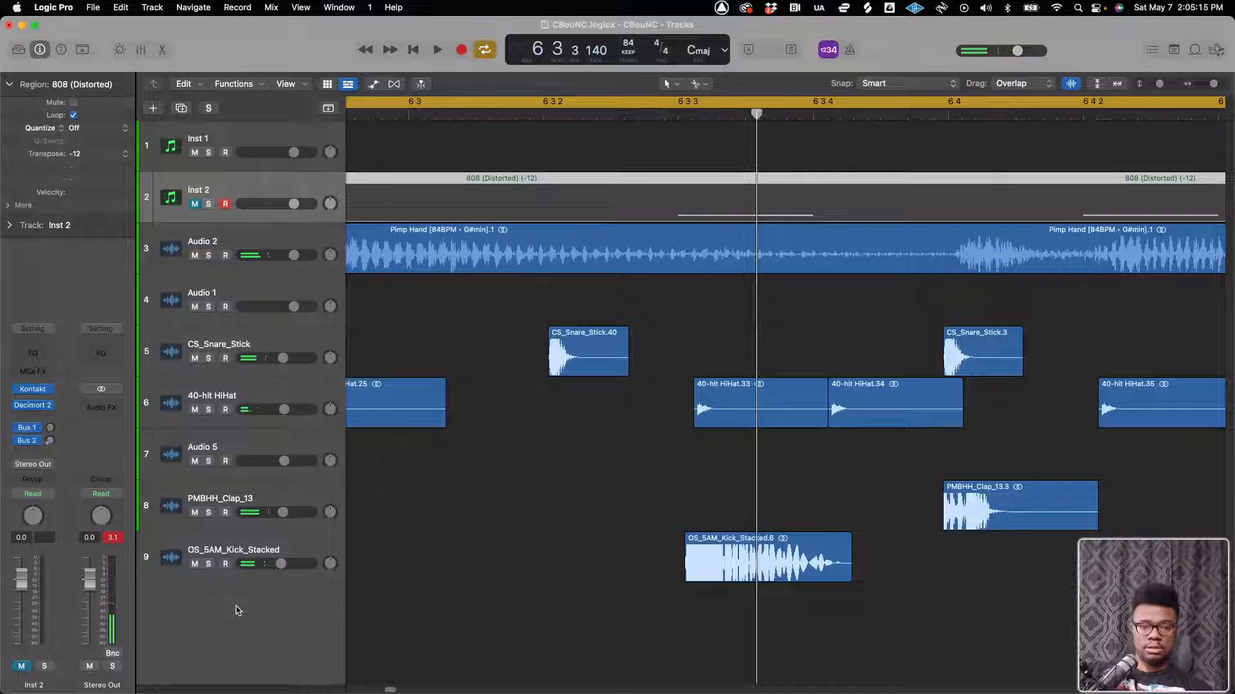
right_click(238, 610)
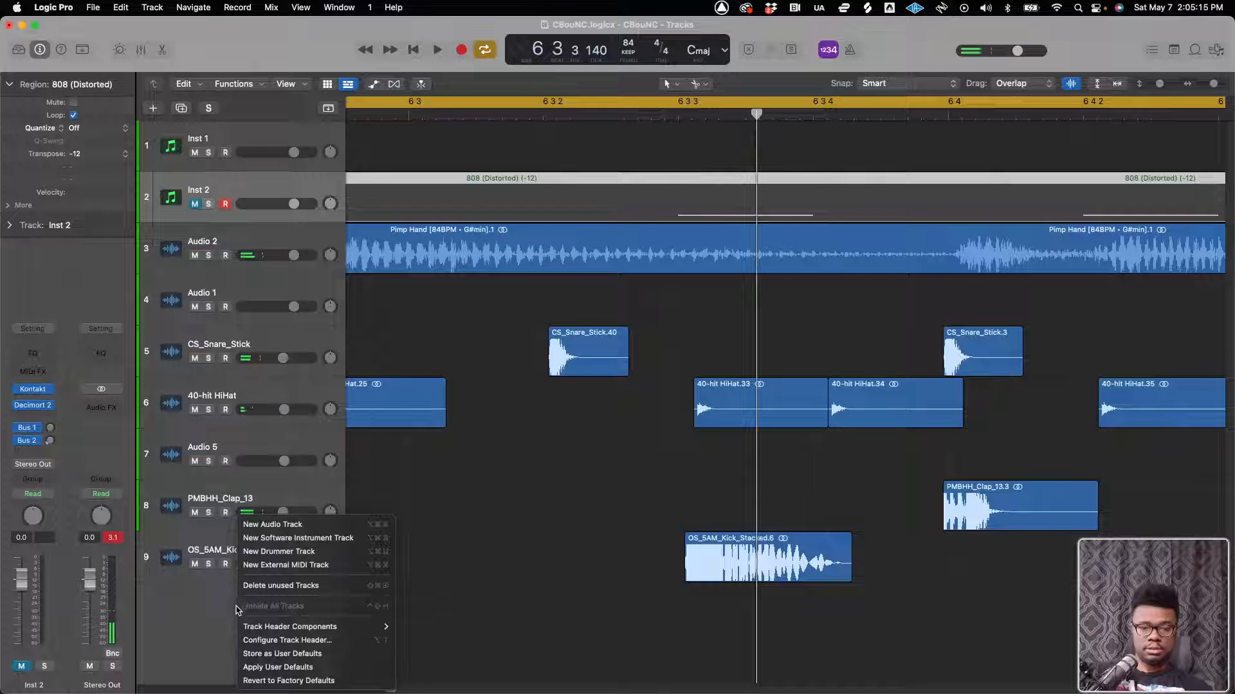
click(297, 540)
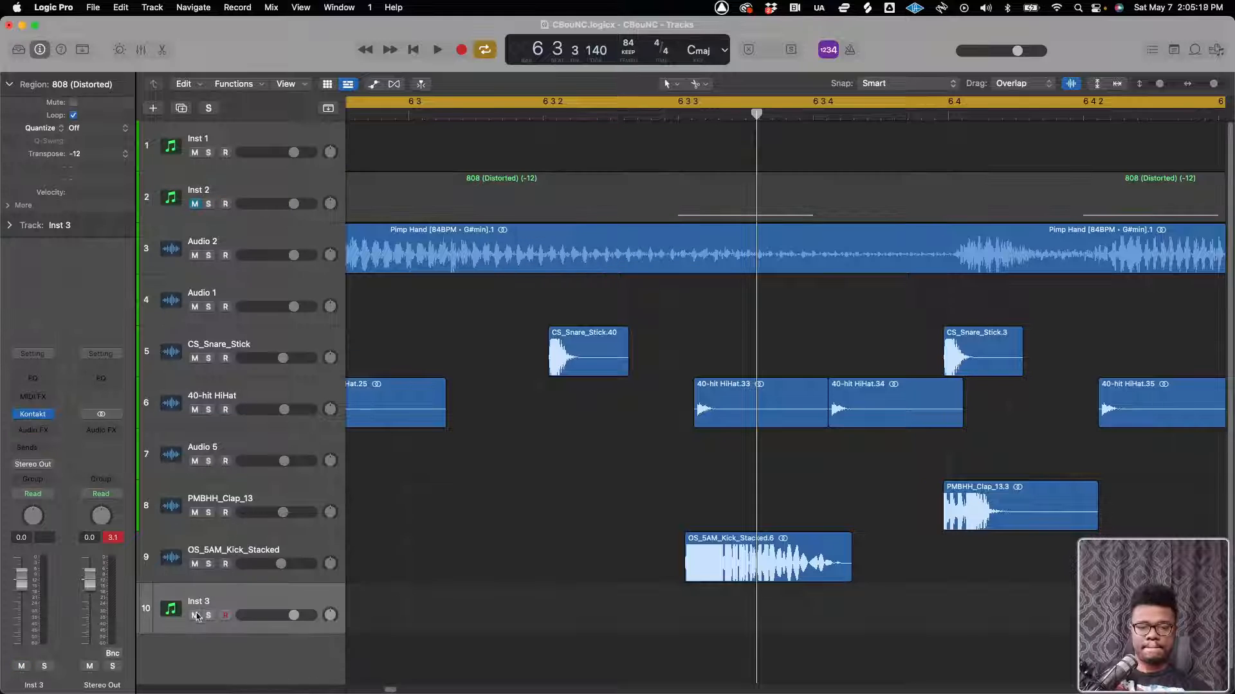
drag(195, 615, 306, 272)
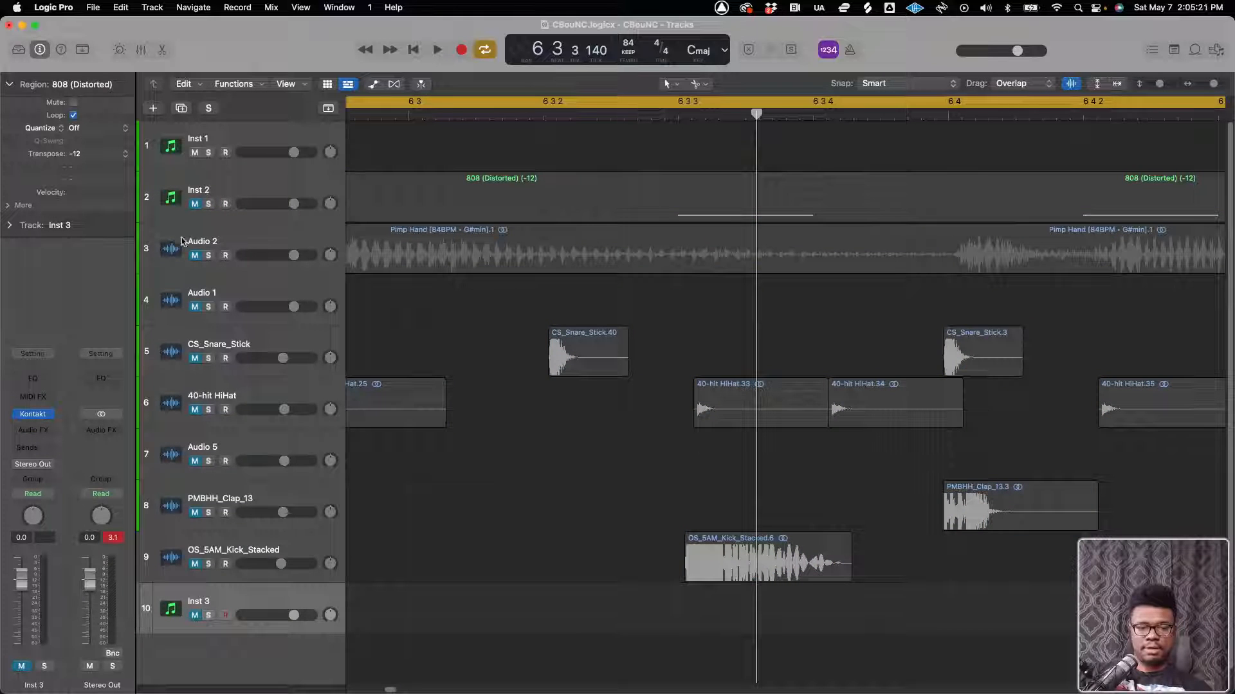
drag(196, 257, 225, 551)
drag(187, 602, 246, 232)
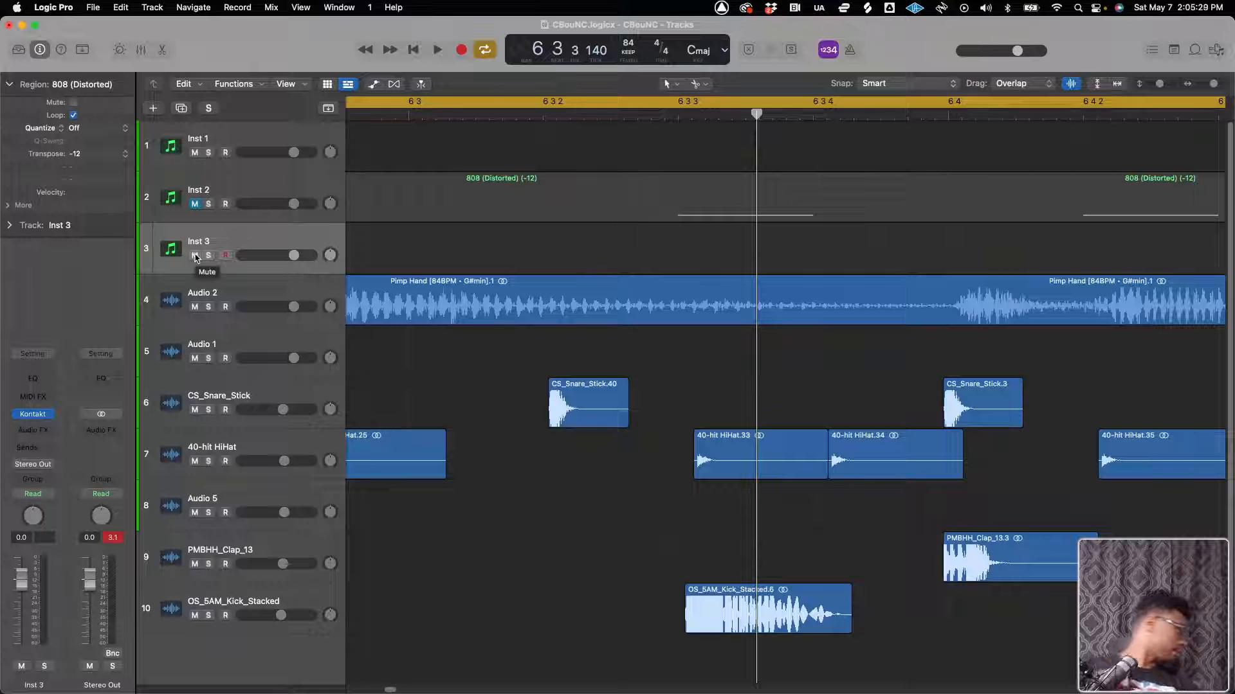
Listen to the cycled beat with the Inst 2 track muted and the new instrument track selected
key(space)
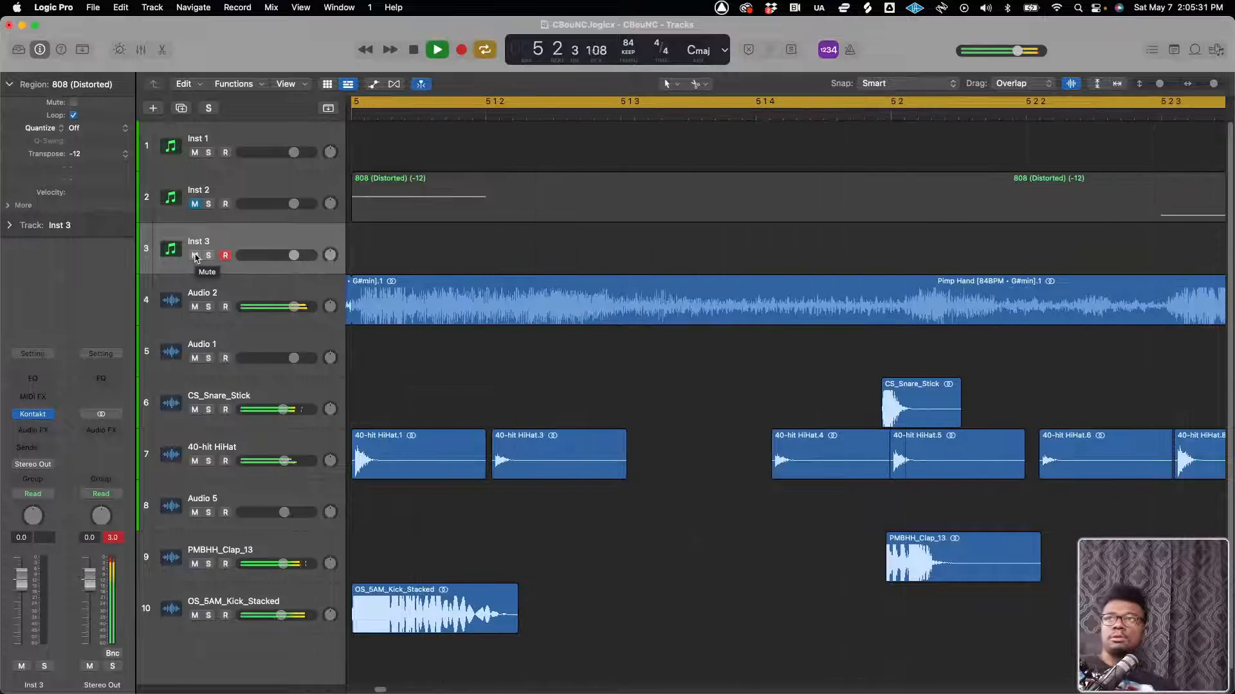
key(space)
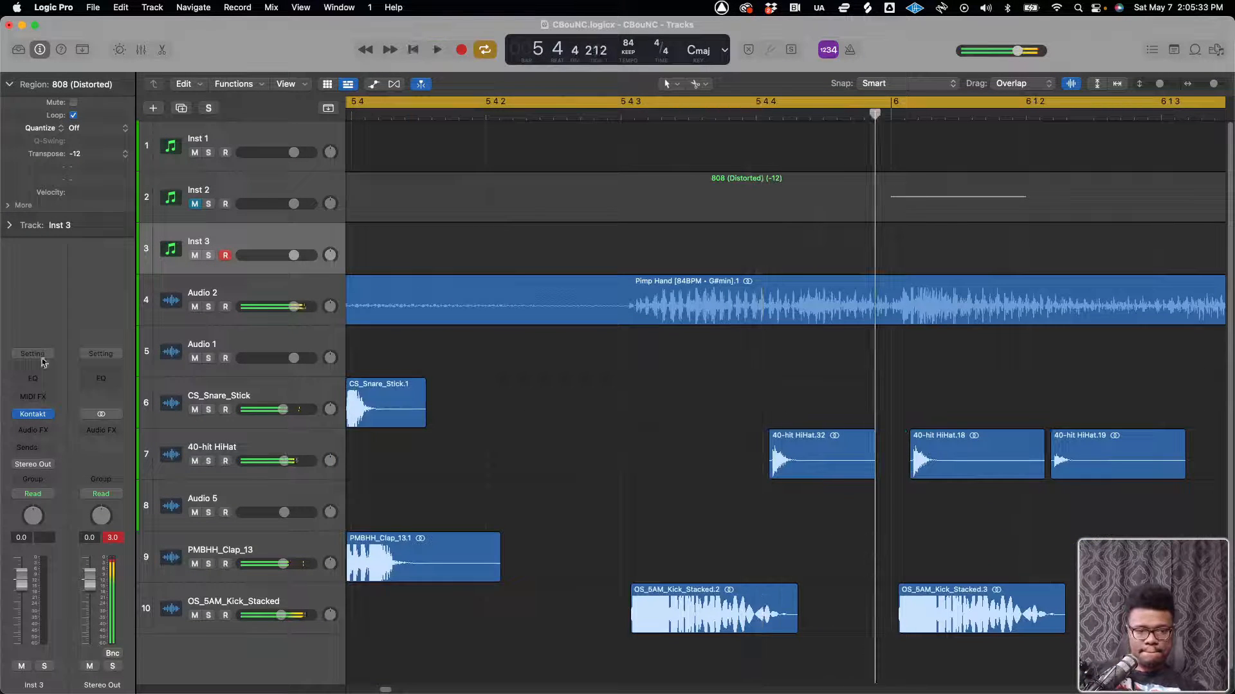
Replace Kontakt on the Inst 3 track with the Waves Electric200 instrument in stereo
click(50, 416)
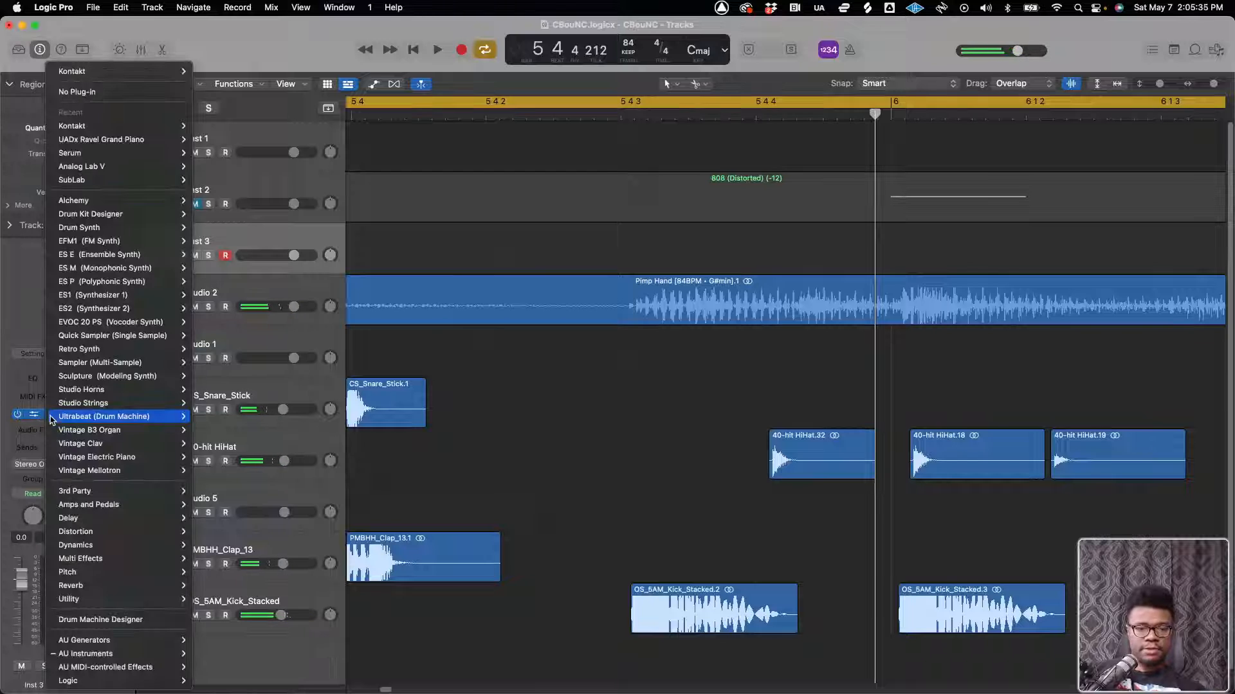
mouse_move(101, 142)
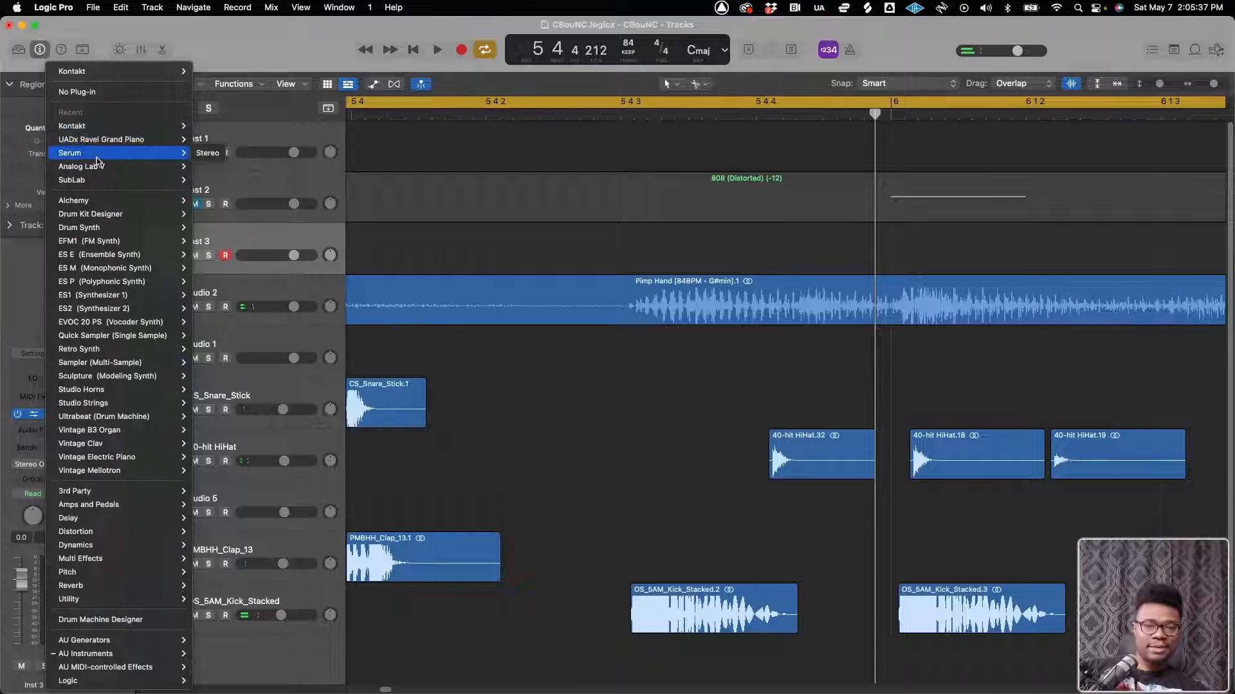
mouse_move(95, 169)
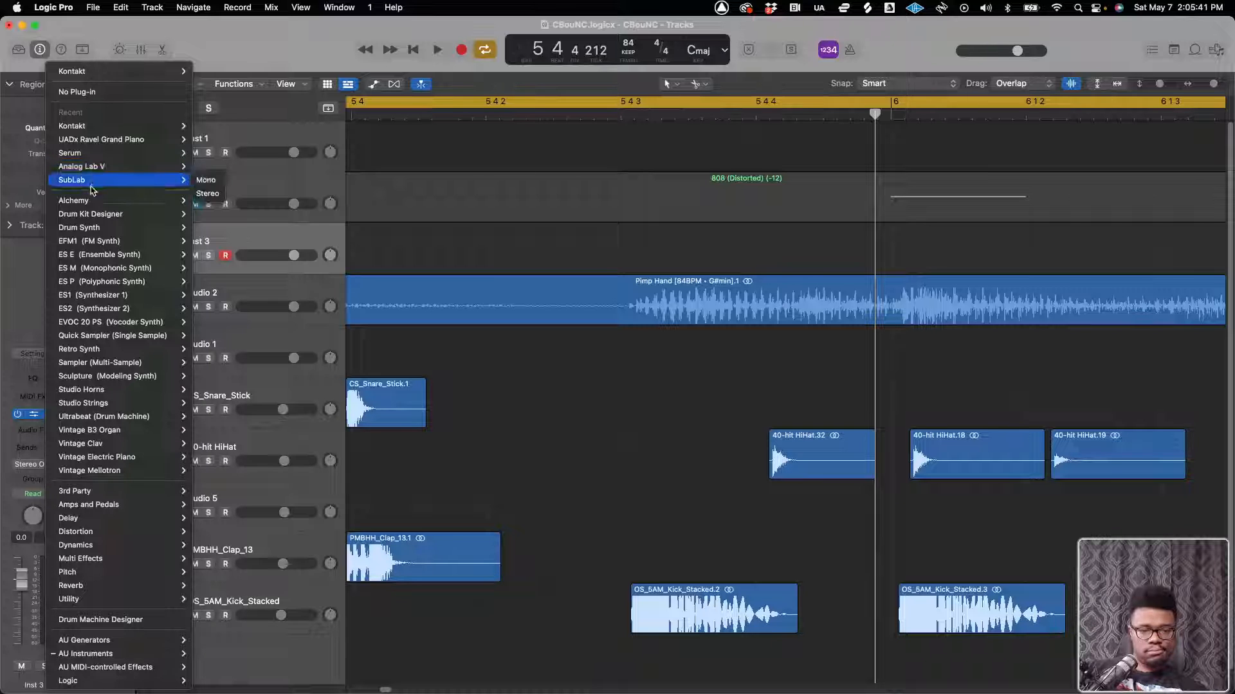
mouse_move(126, 657)
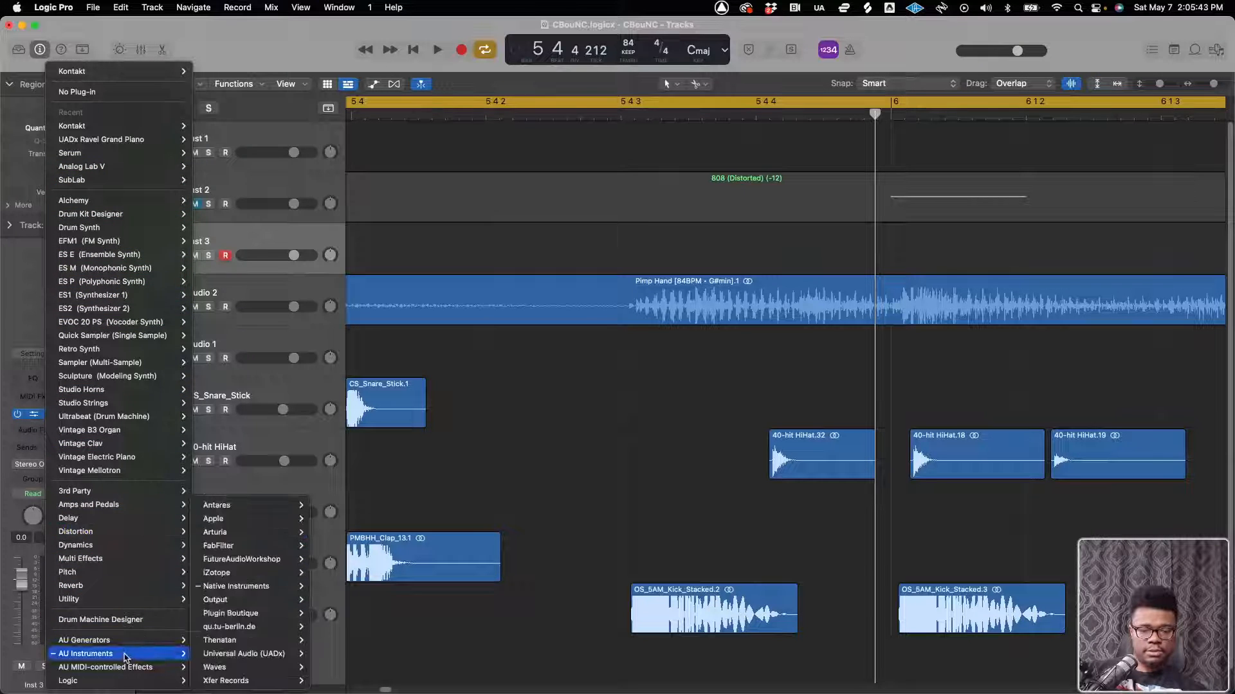
mouse_move(231, 522)
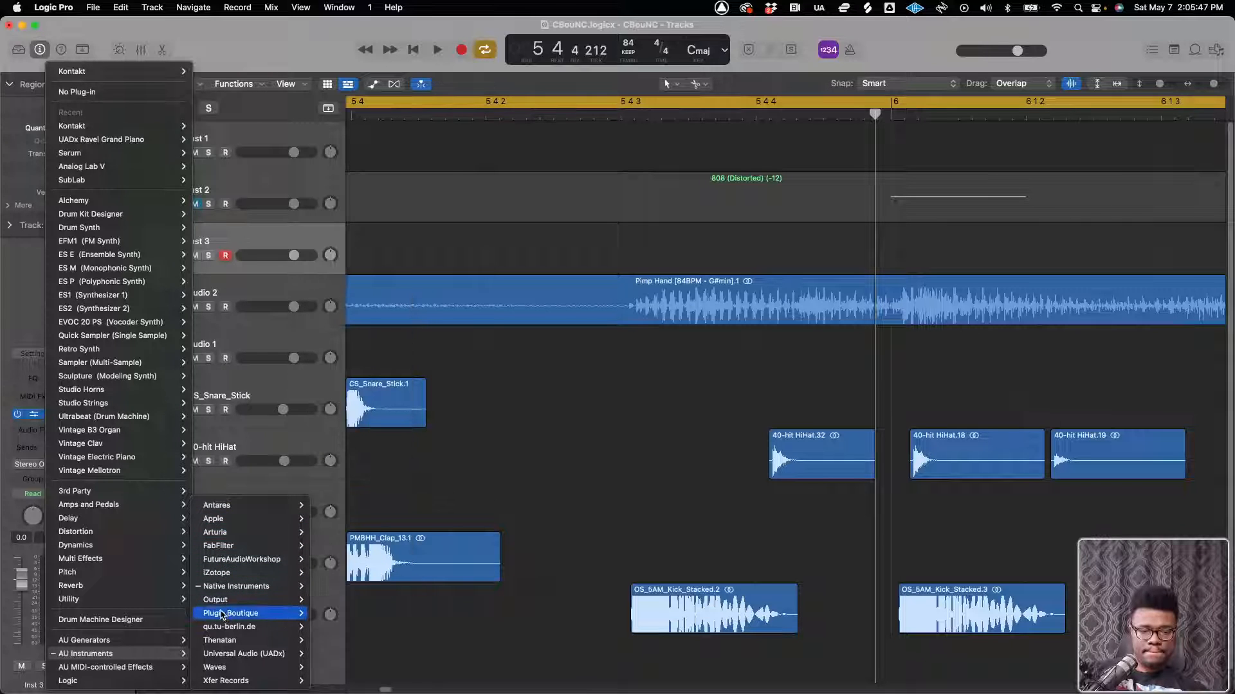
mouse_move(245, 672)
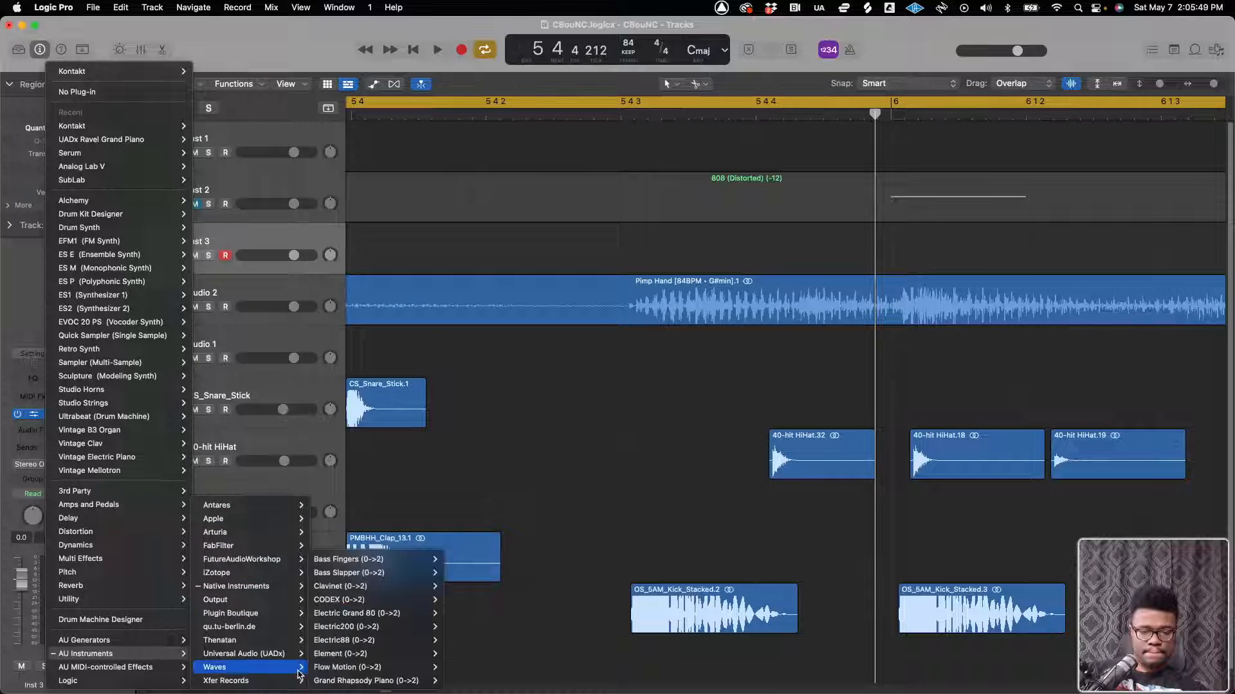
mouse_move(351, 647)
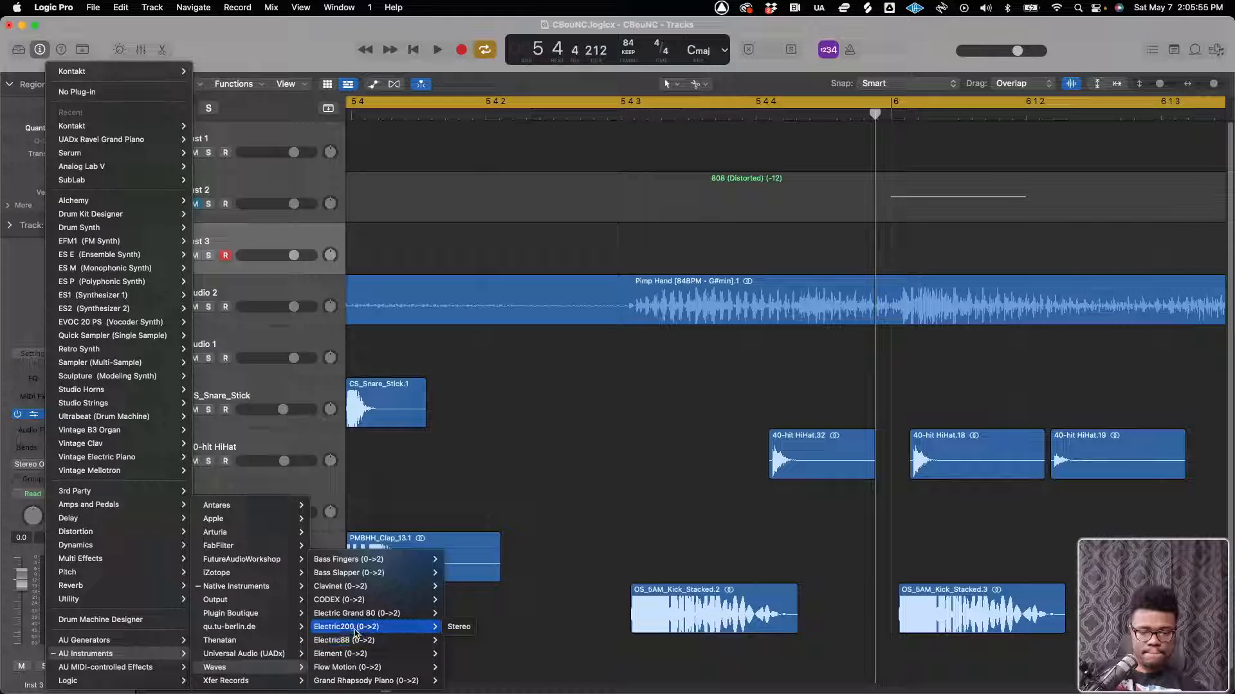
click(355, 627)
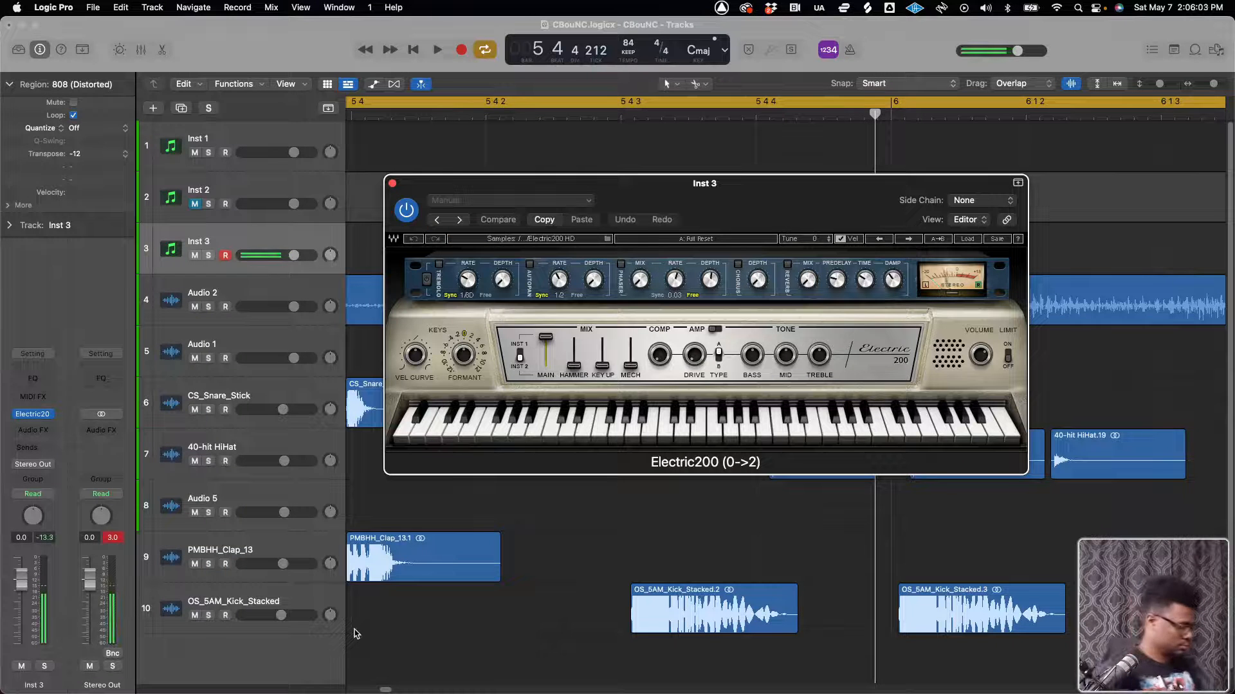
Record an electric piano chord part on Inst 3 over the cycled bars 5 and 6, and close the instrument window
key(space)
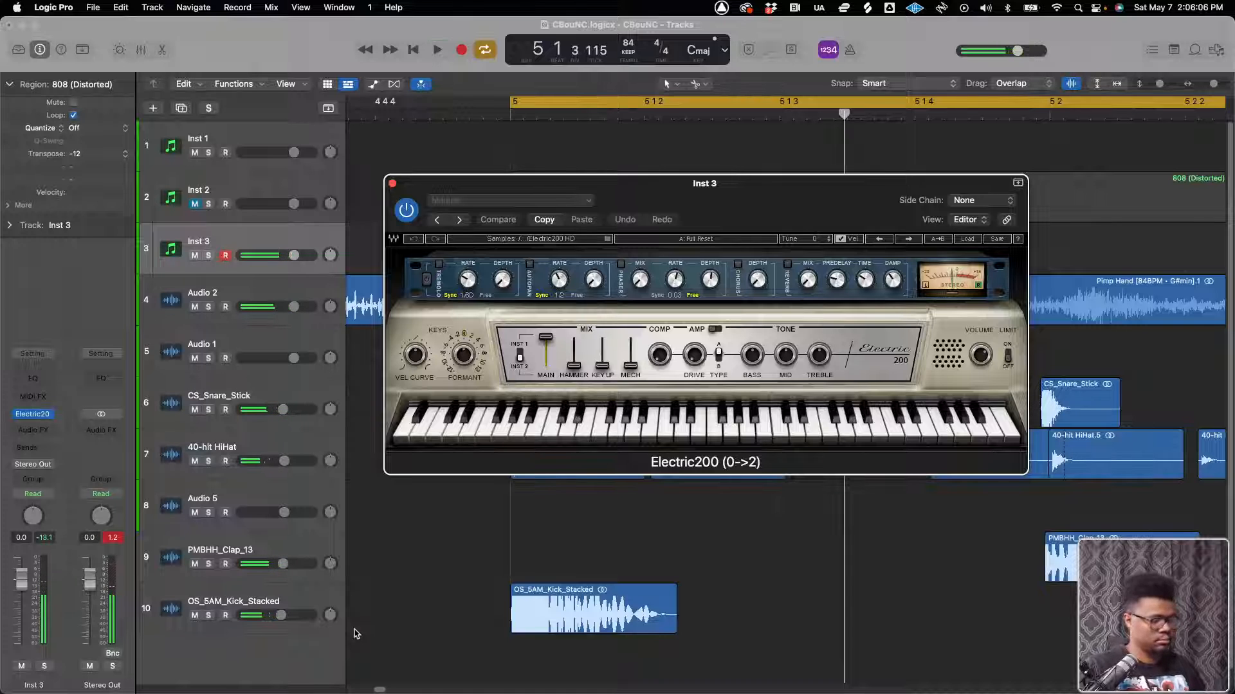
key(space)
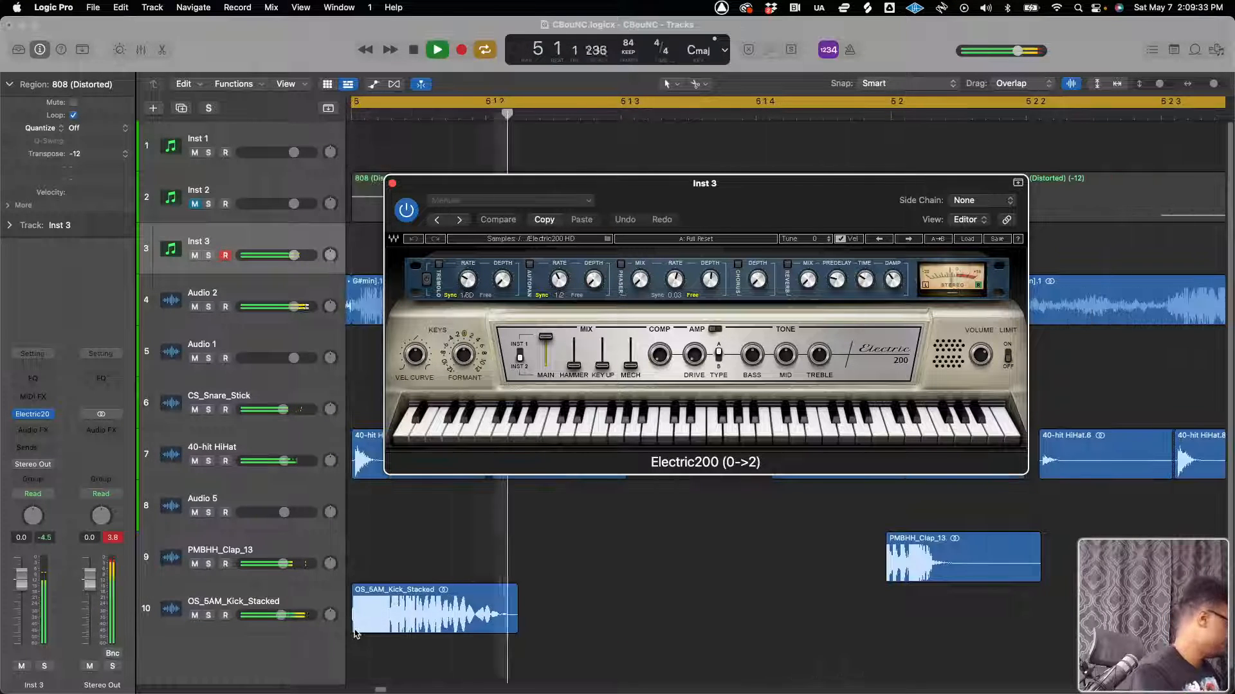
key(r)
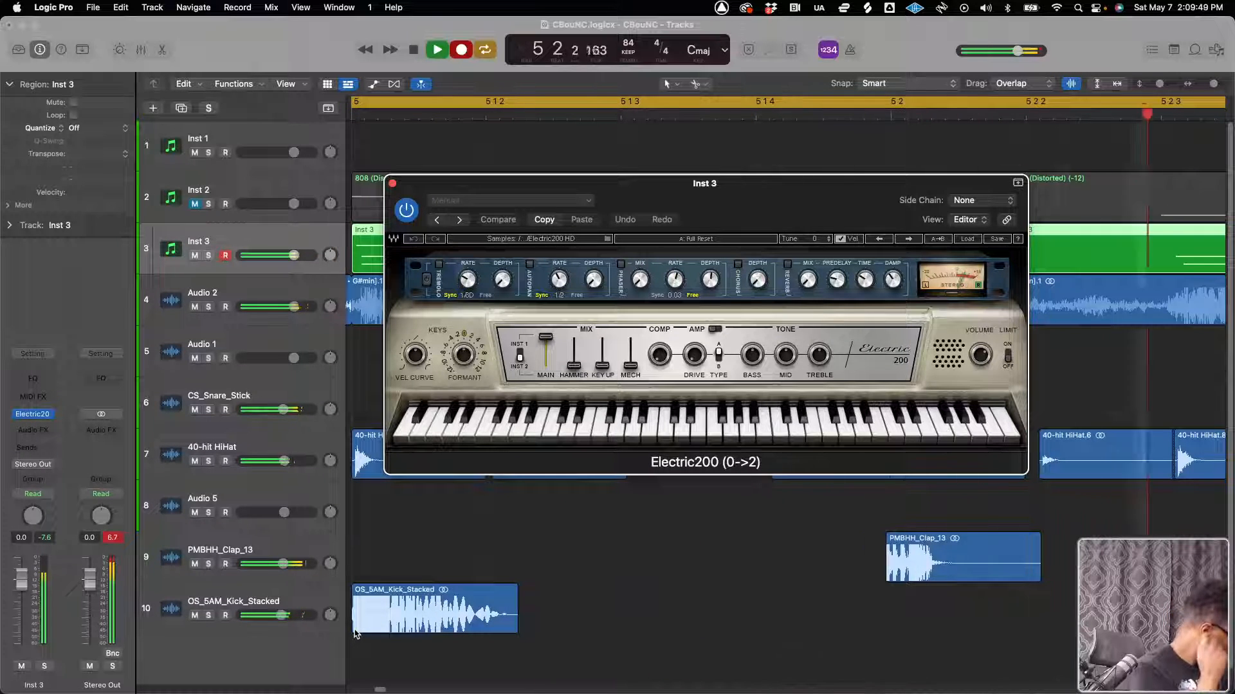
key(space)
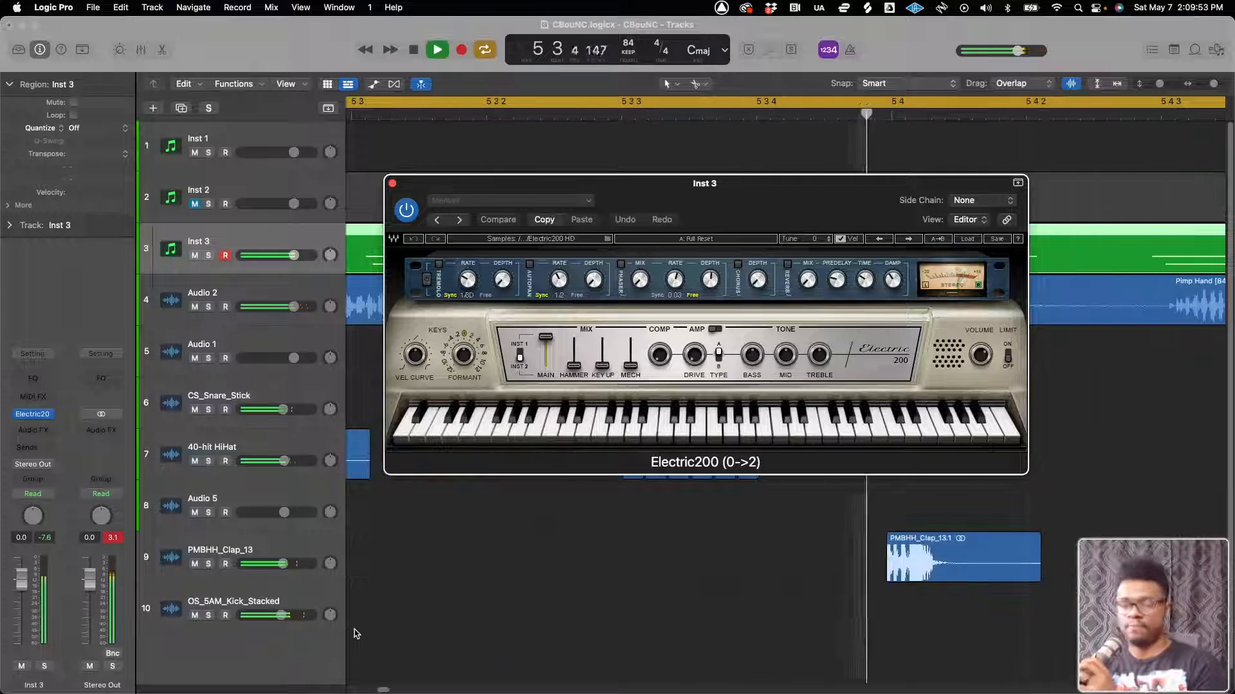
click(392, 184)
key(super+Left)
key(super+Left)
key(super+Left)
key(super+Left)
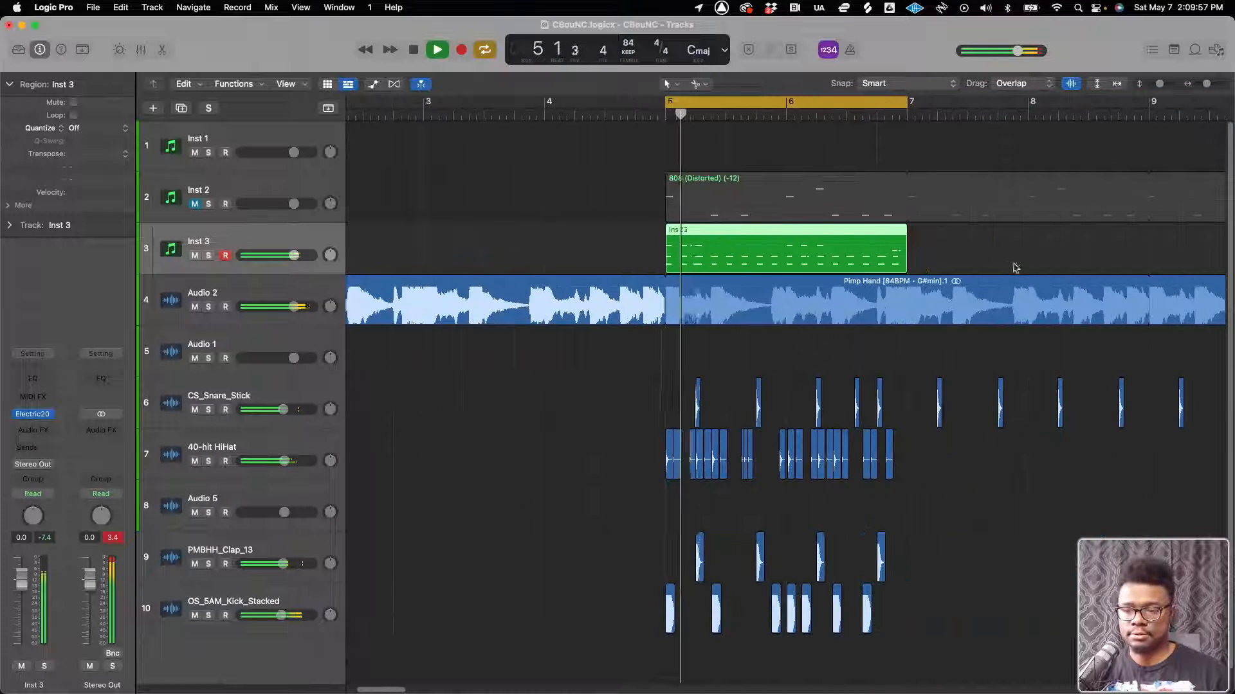
key(space)
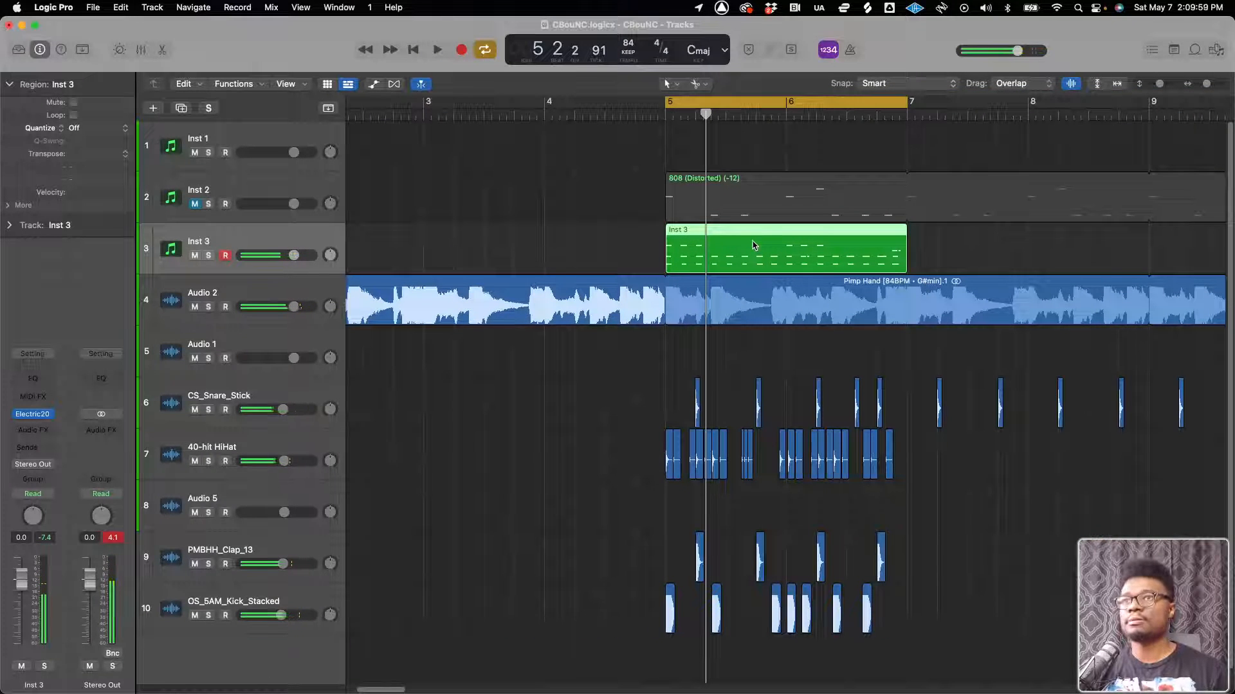
Open the recorded Inst 3 region in the Piano Roll and quantize its notes to 1/16 while playing it back
double_click(755, 245)
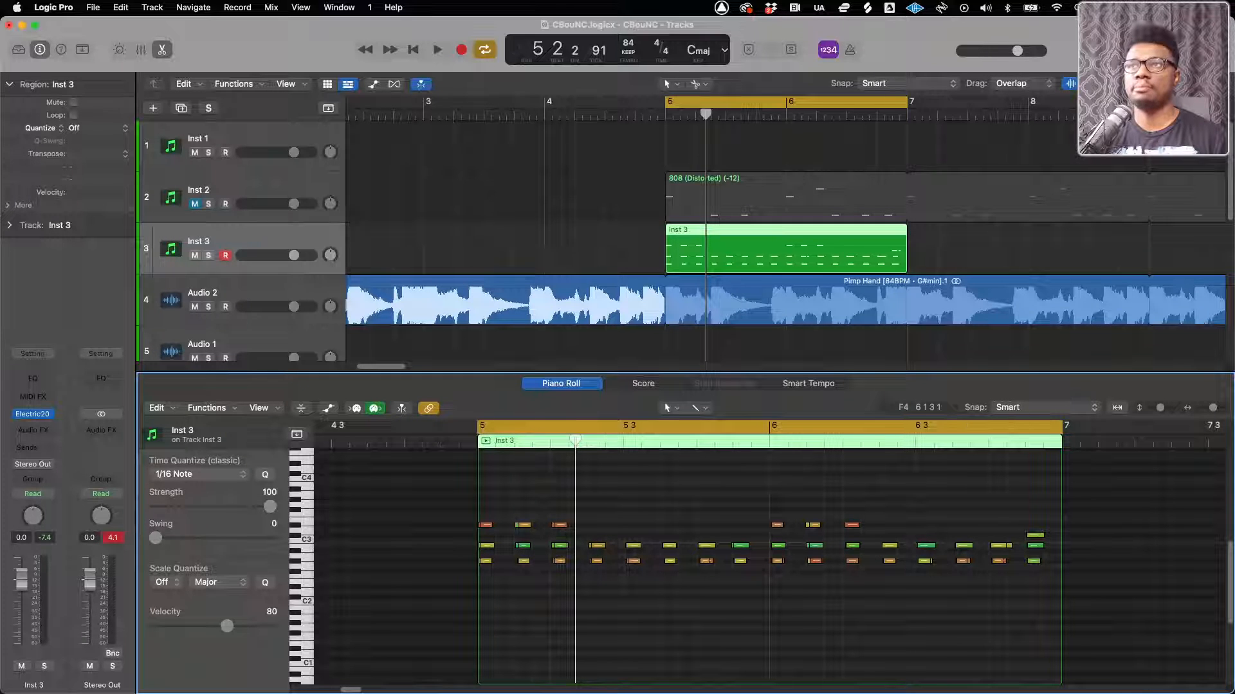
key(space)
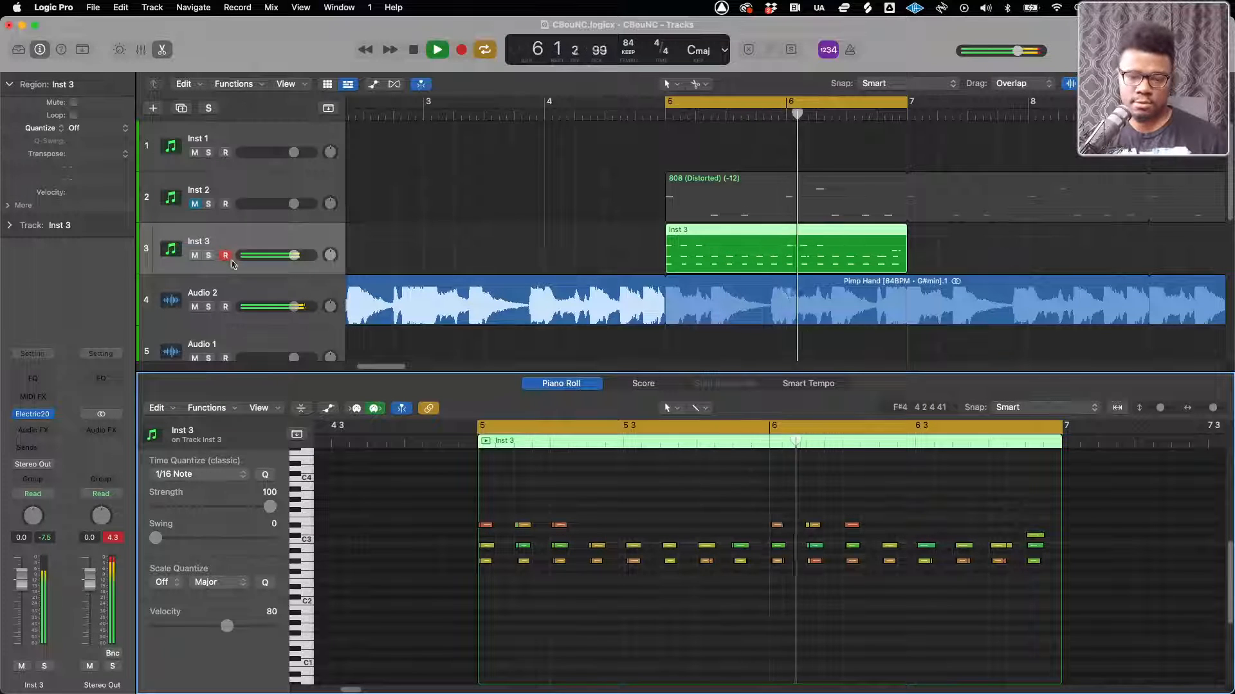
key(space)
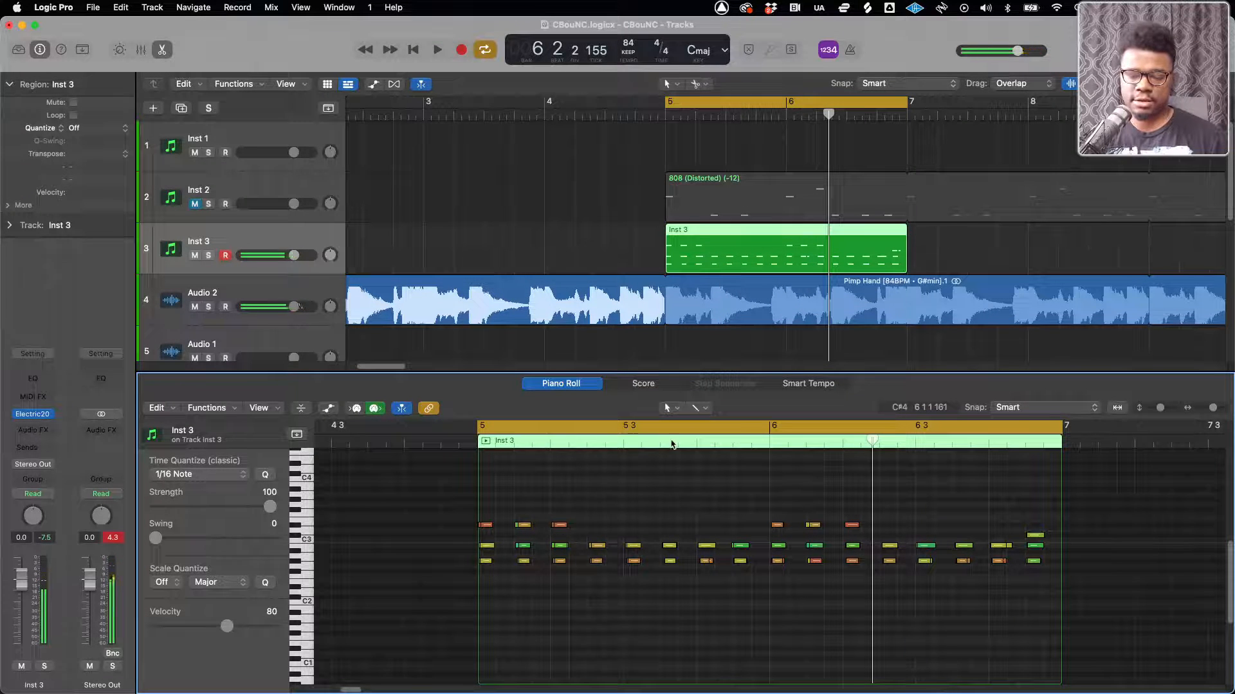
key(space)
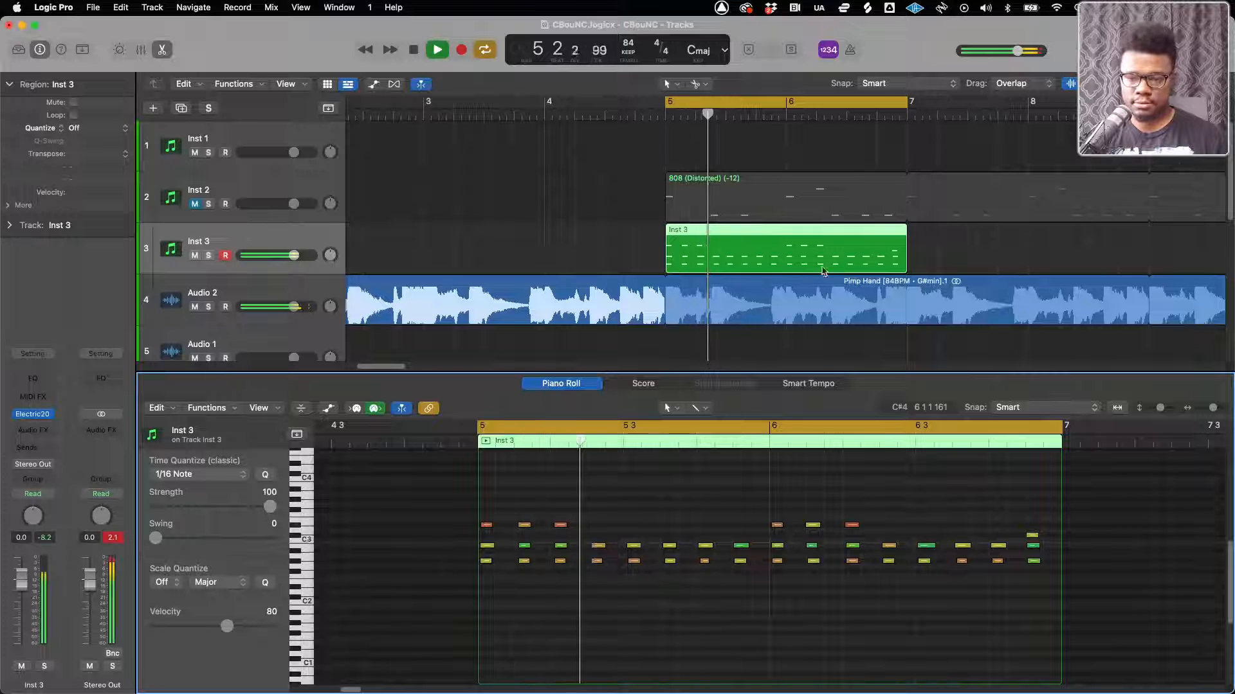
Solo the Inst 3 track and load the Creative preset Broken In The Room in Electric200
scroll(827, 253, down, 5)
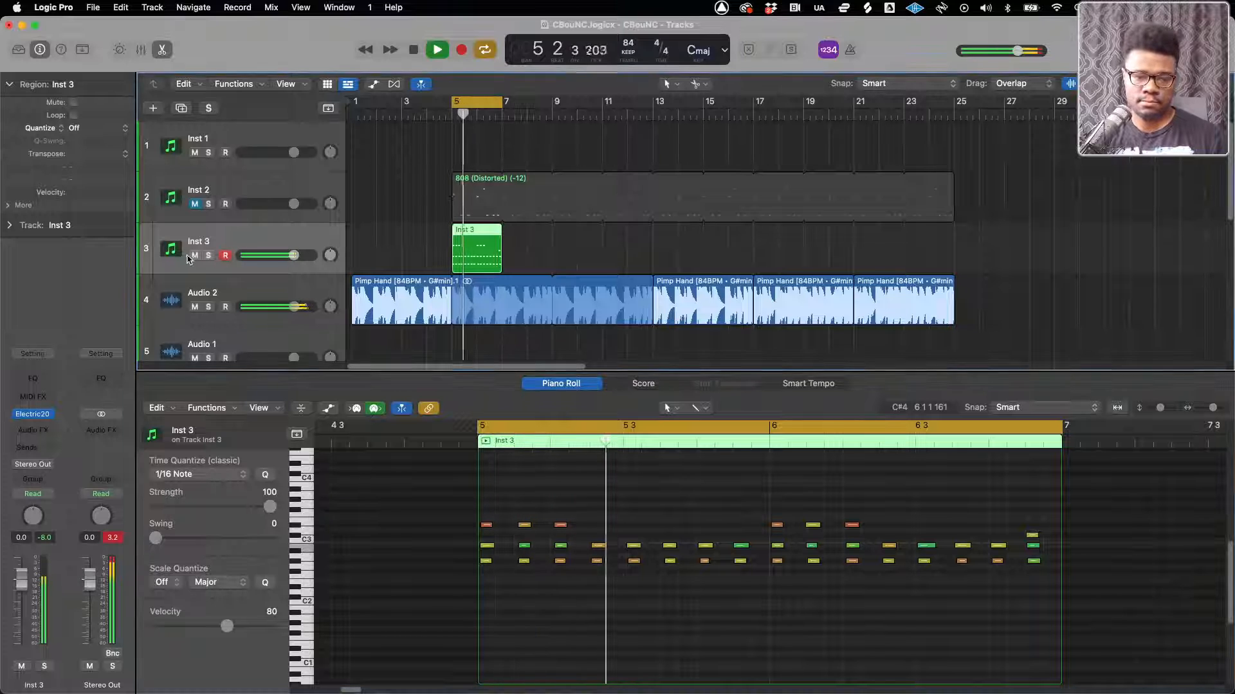
click(209, 255)
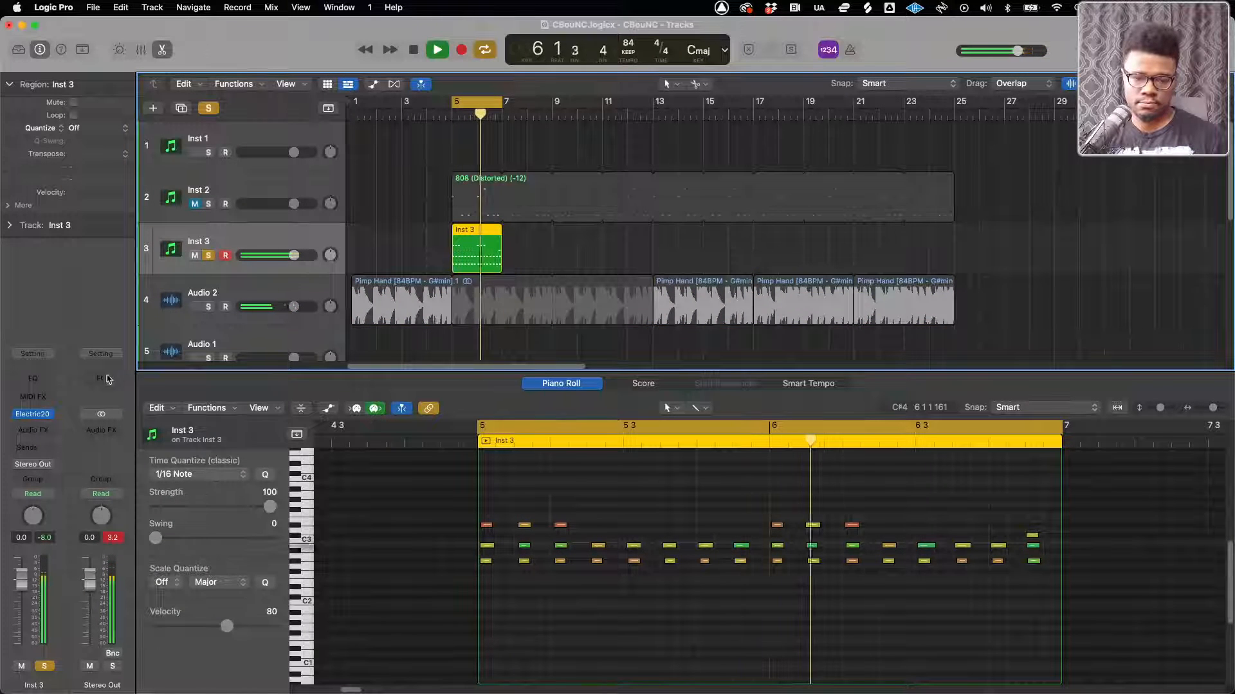
click(41, 419)
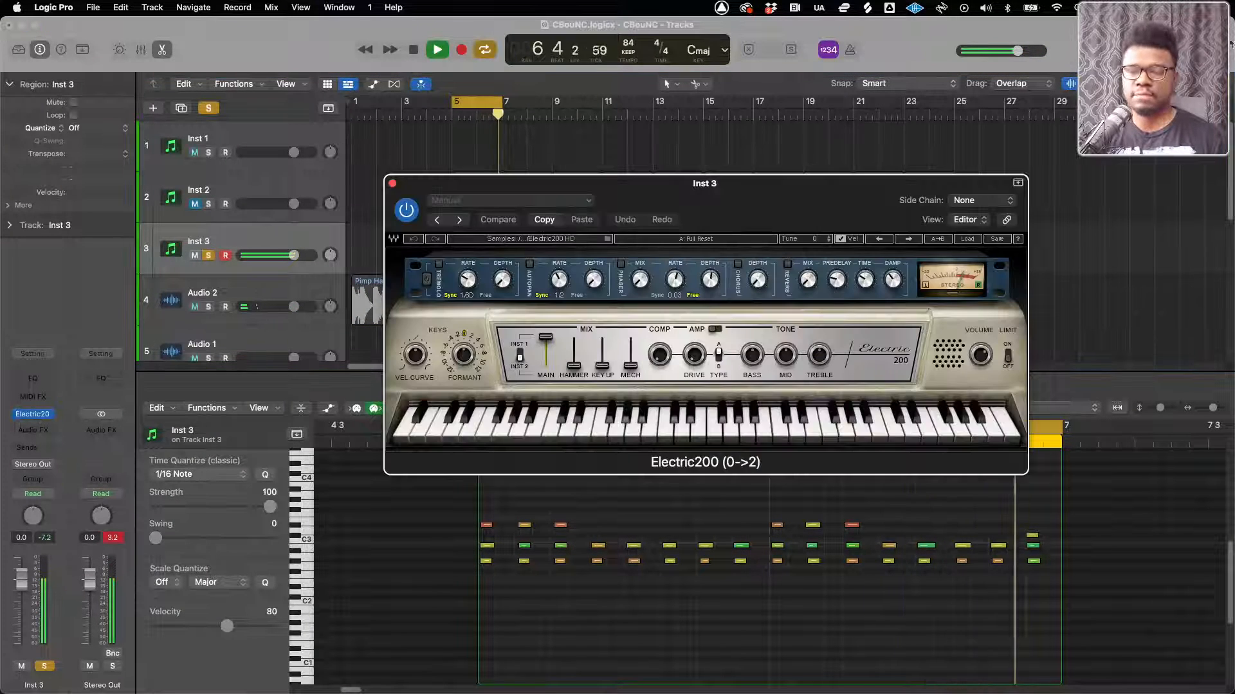
click(969, 241)
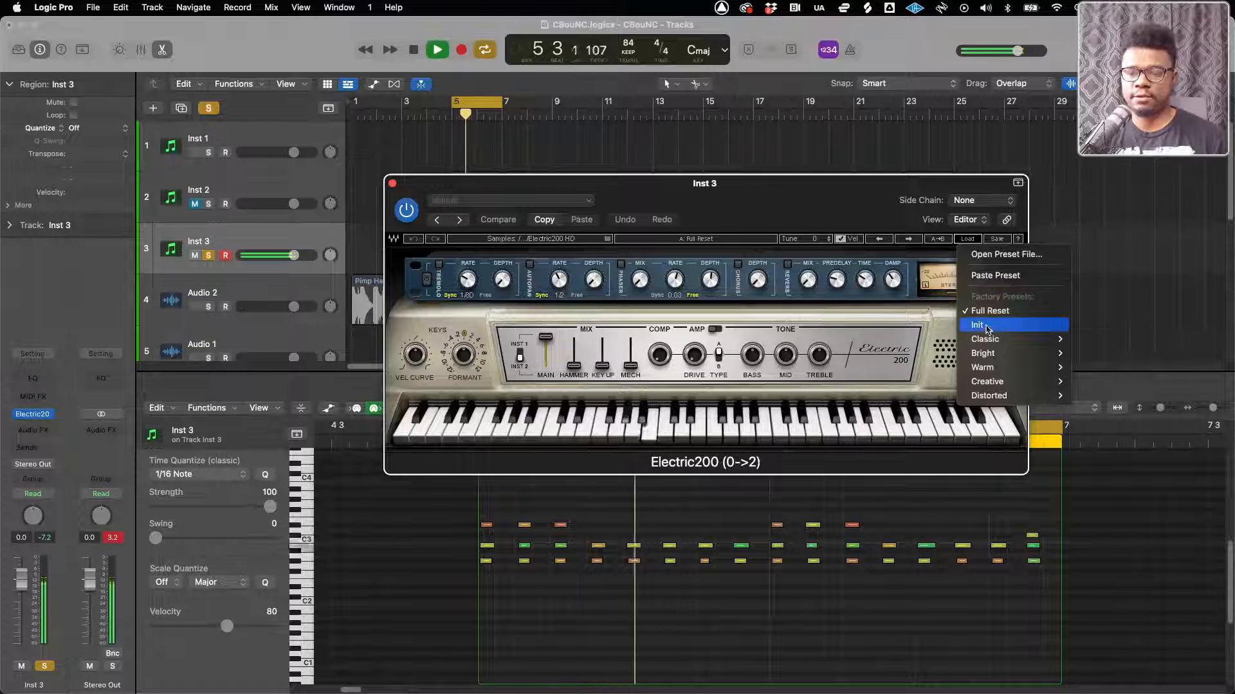
mouse_move(990, 340)
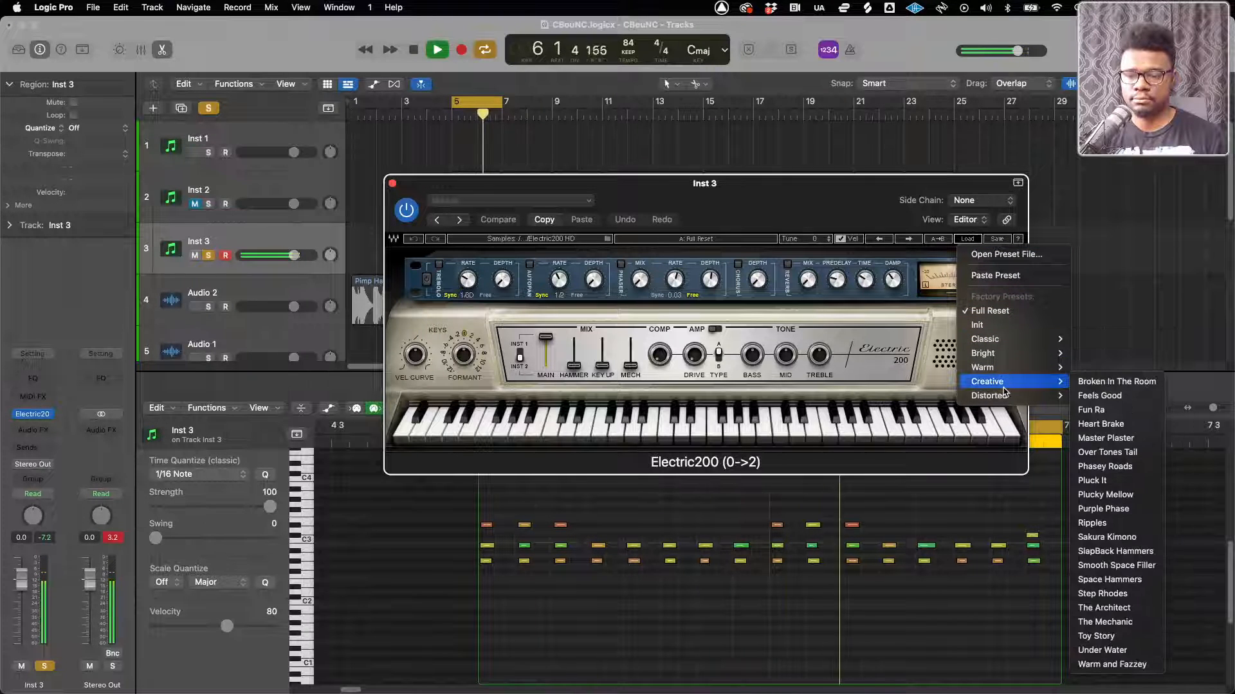
click(1103, 382)
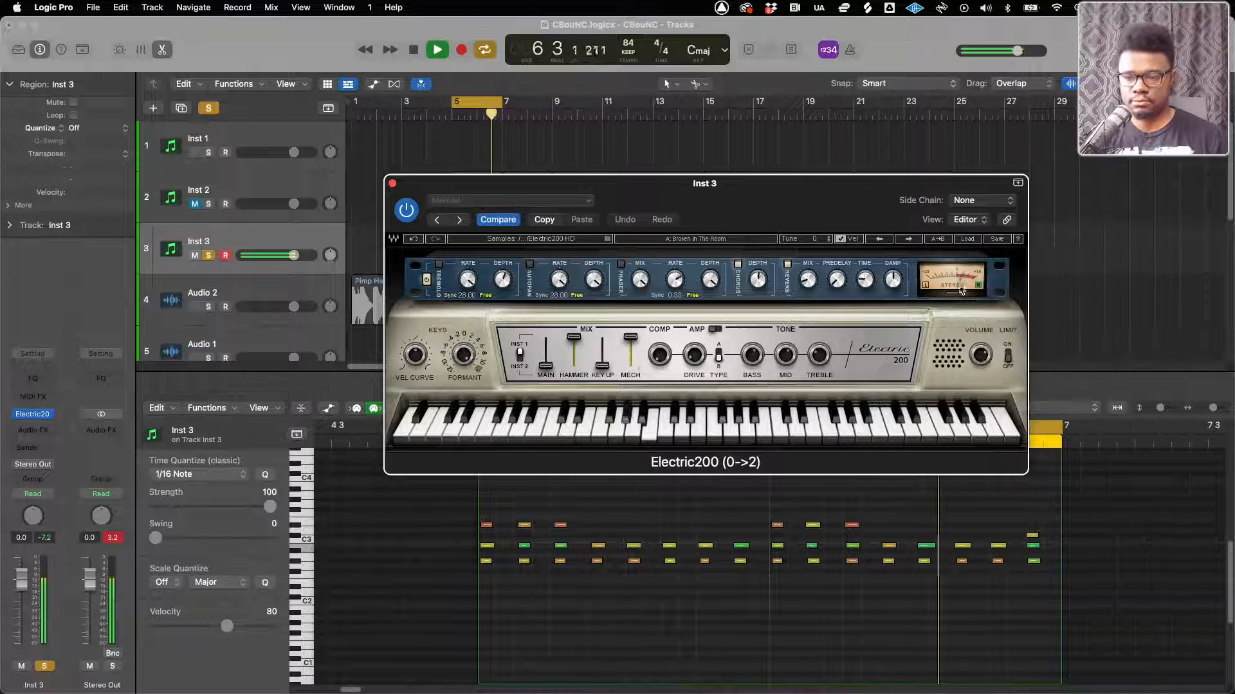
Audition the following Electric200 Creative presets one after another up to Ripples while the part loops
click(909, 239)
click(908, 239)
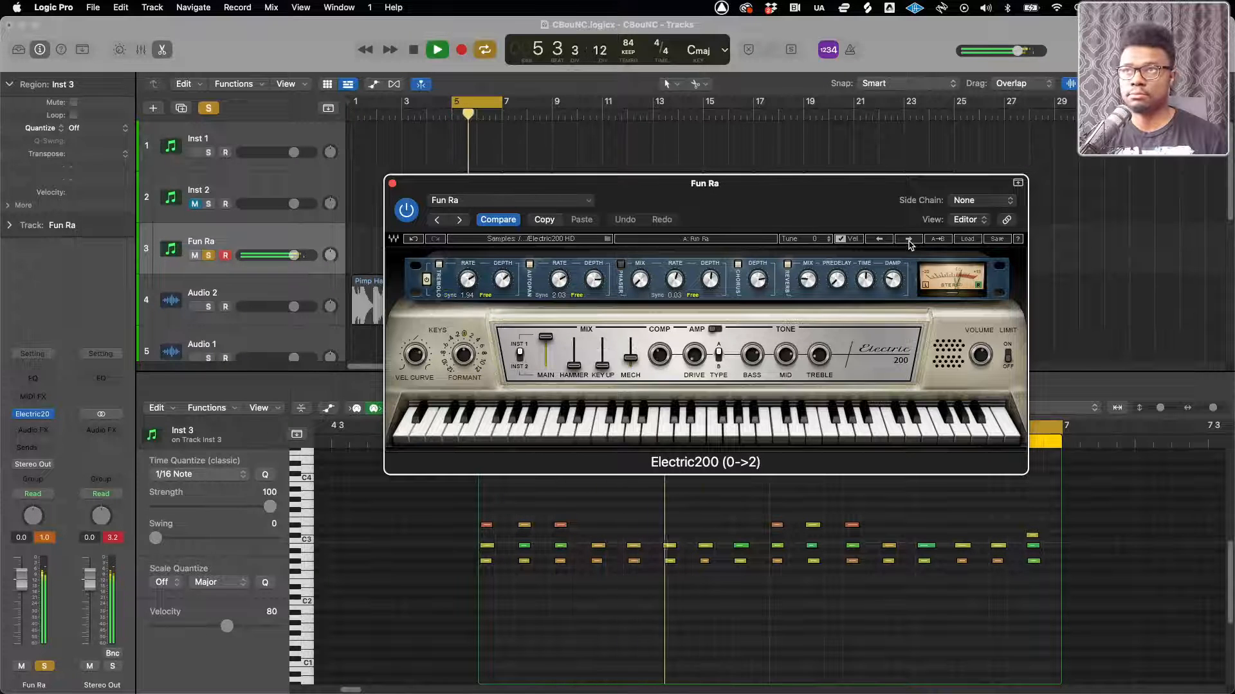
click(909, 239)
click(908, 240)
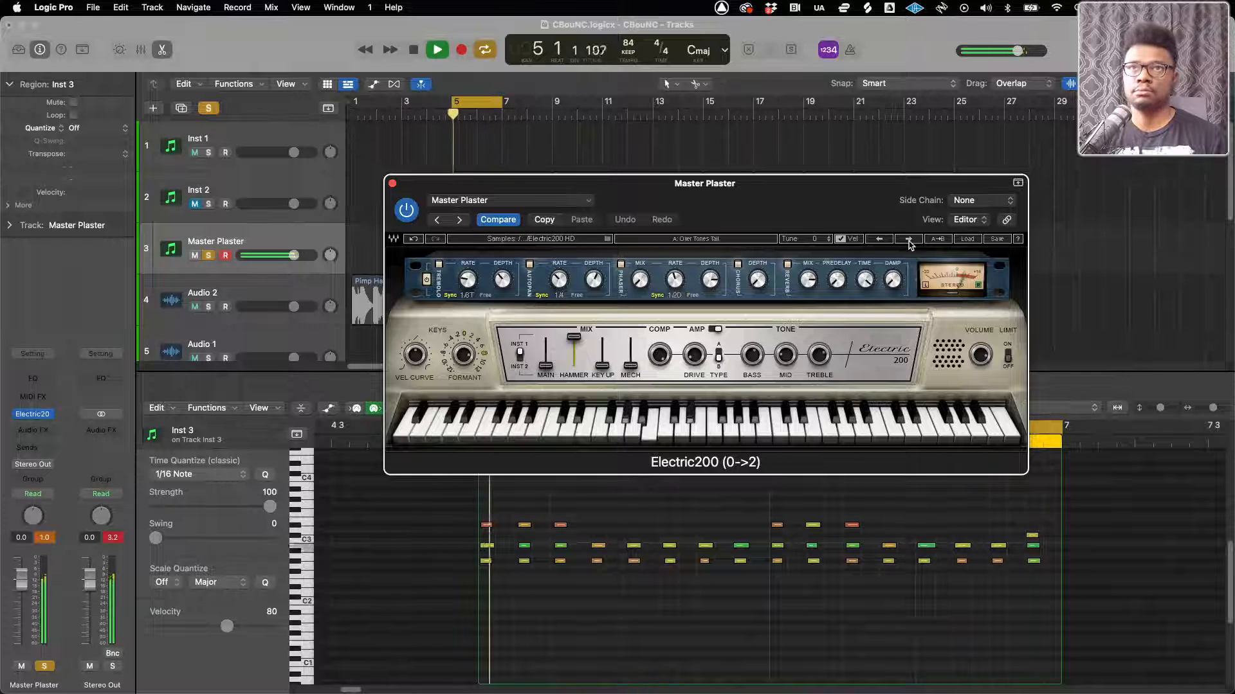
click(908, 239)
click(908, 239)
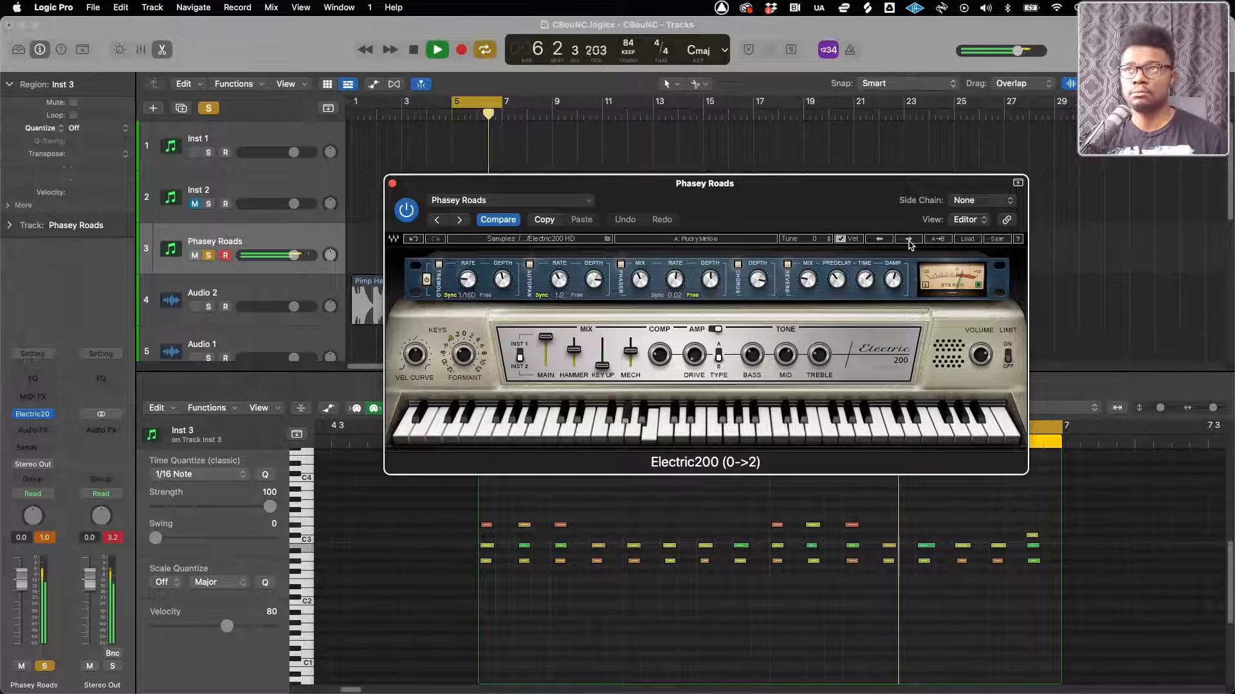
click(909, 239)
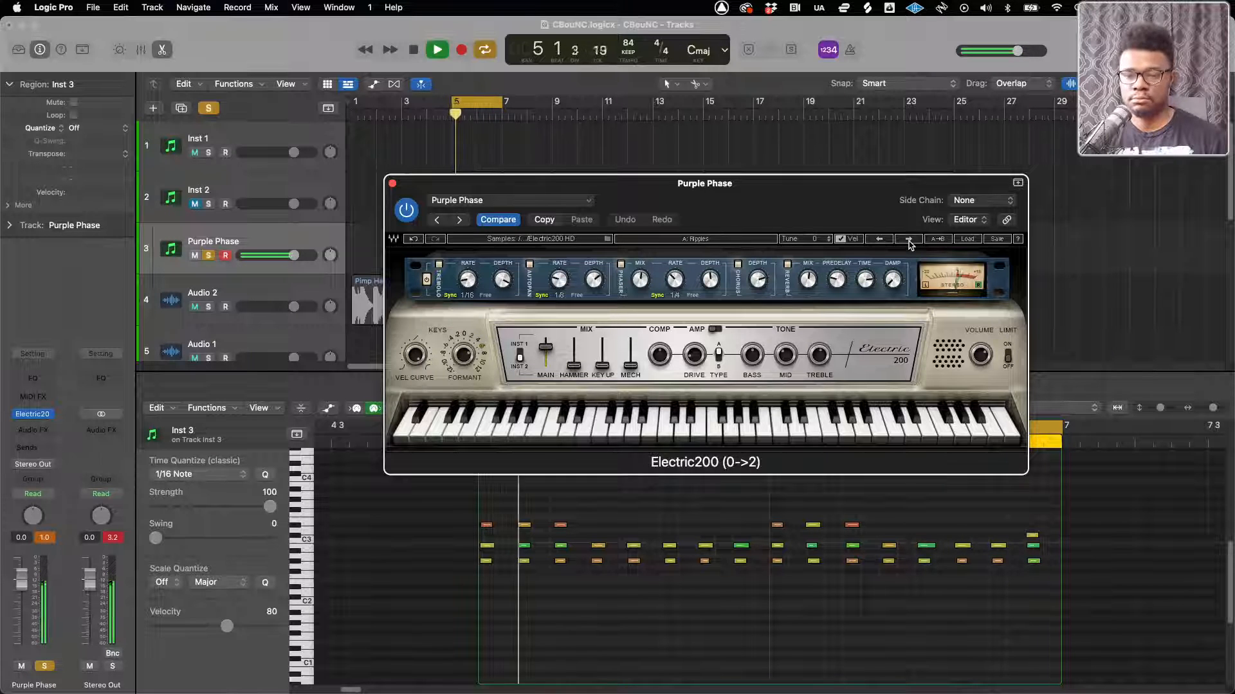
Unsolo the electric piano track, lower its volume to -4.6 dB and close its instrument window
click(208, 256)
click(293, 256)
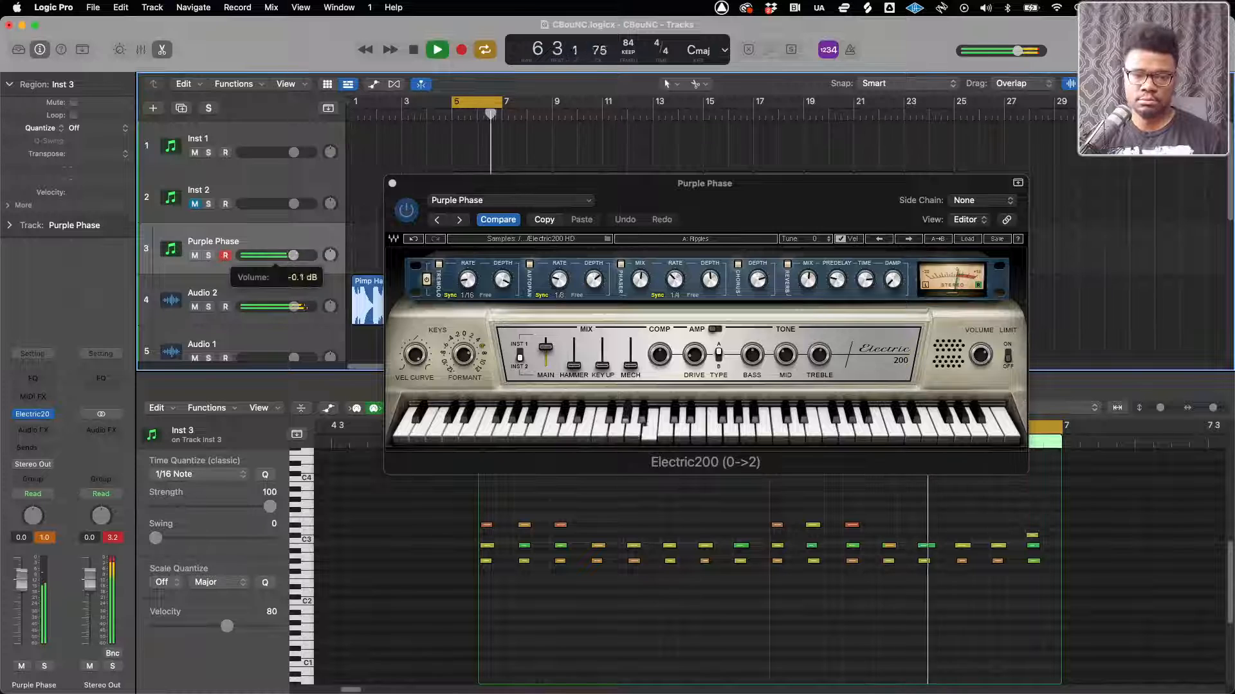
drag(294, 255, 267, 259)
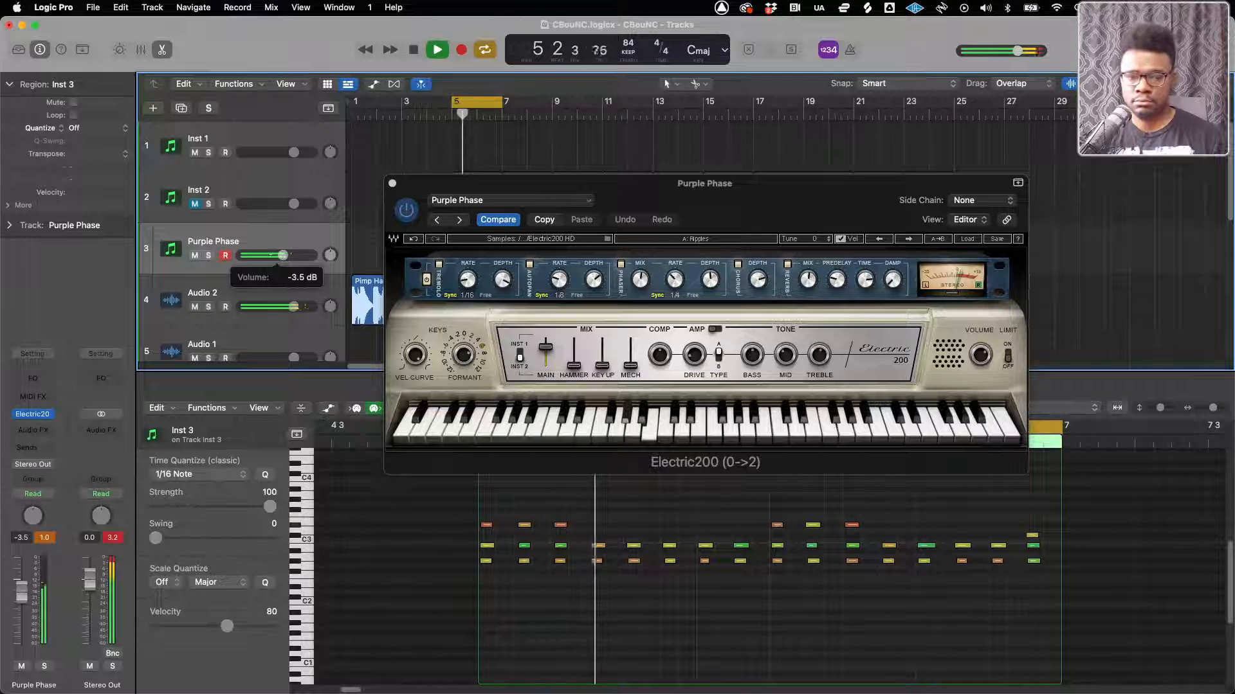
click(391, 184)
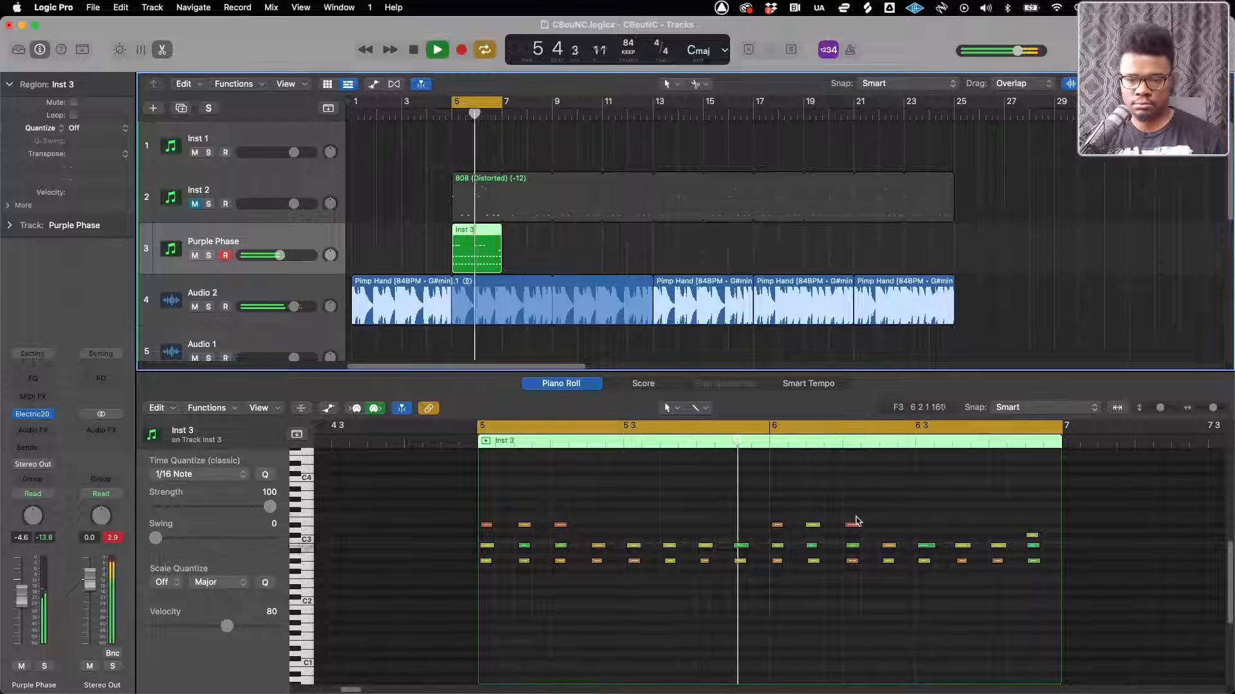
Add a top note above the chord just before 6 3 in the electric piano region and play it back
key(space)
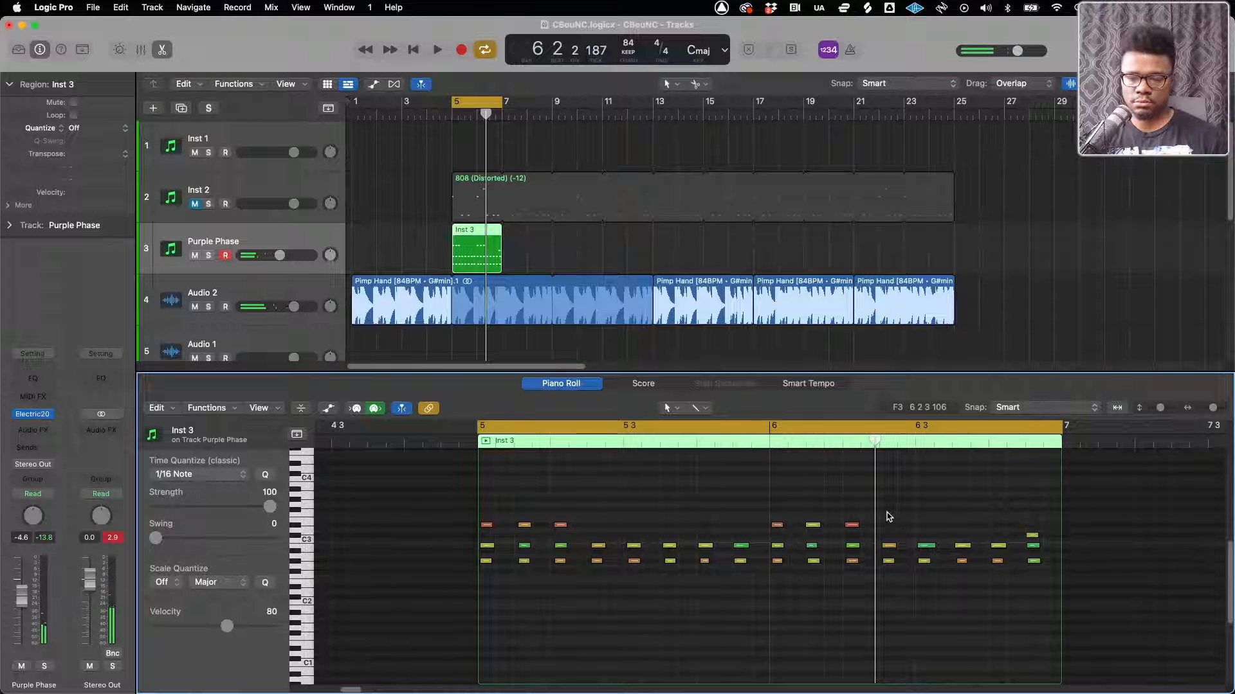
drag(887, 510, 888, 523)
key(space)
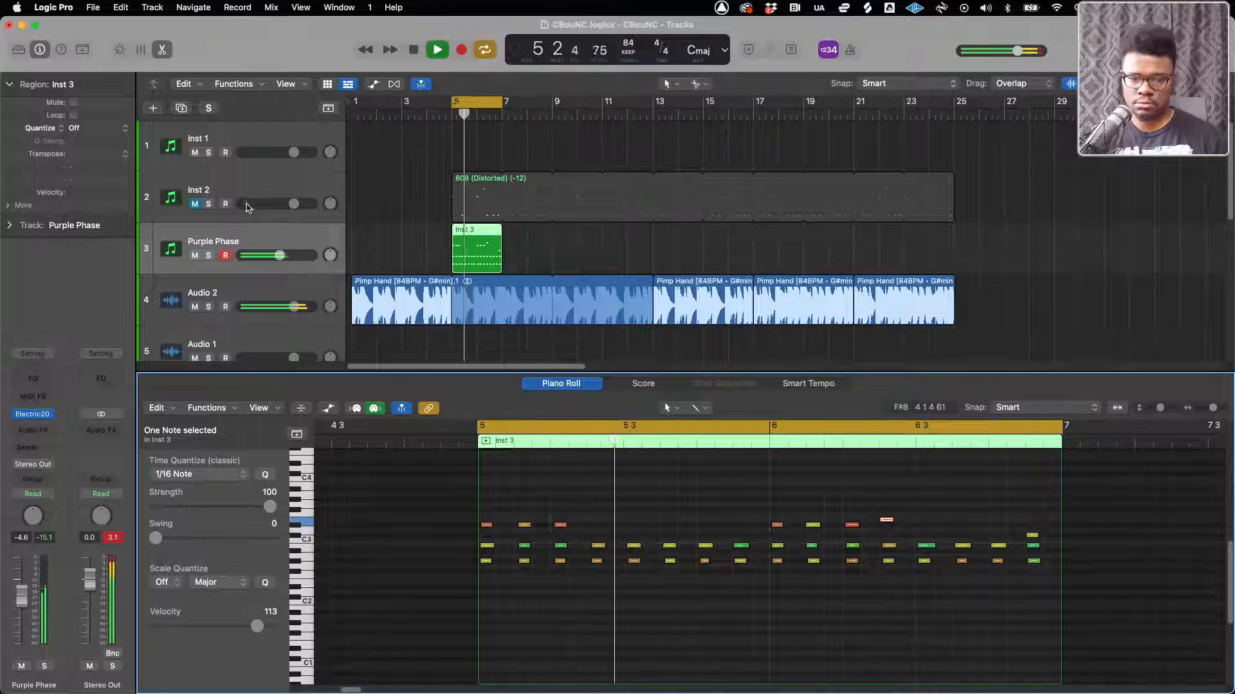
Solo the electric piano track and add a top note above the last chord before bar 6
click(208, 255)
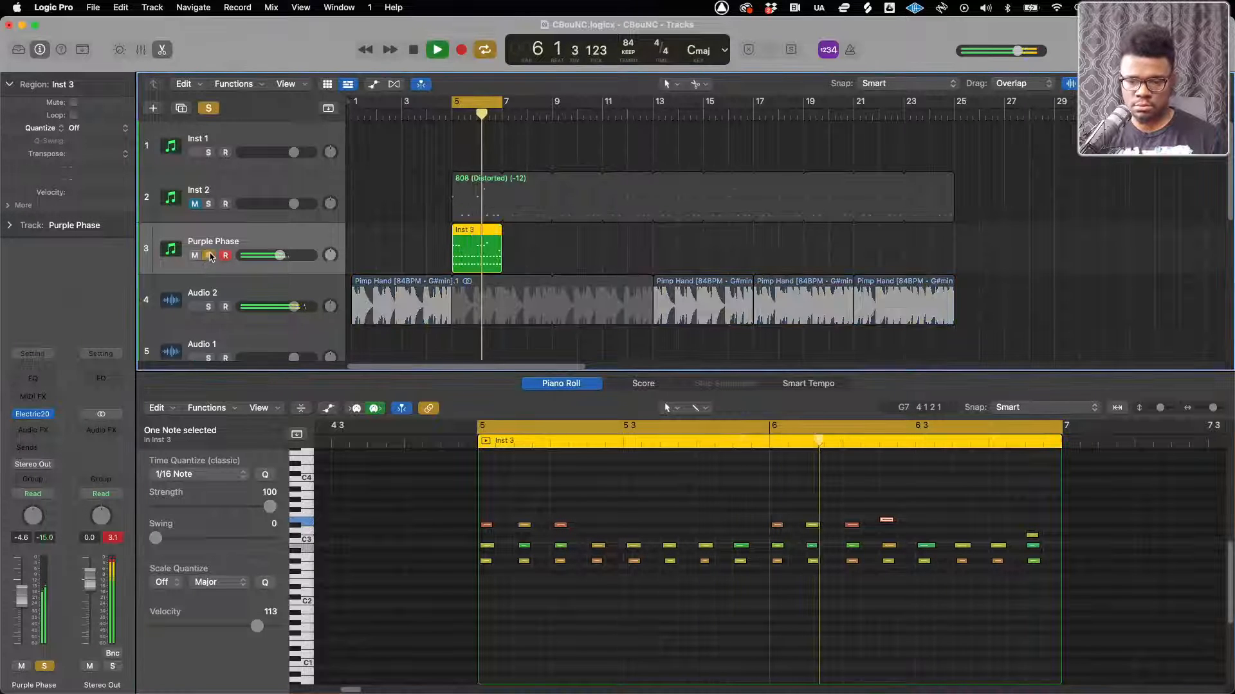
click(225, 256)
click(740, 534)
click(740, 535)
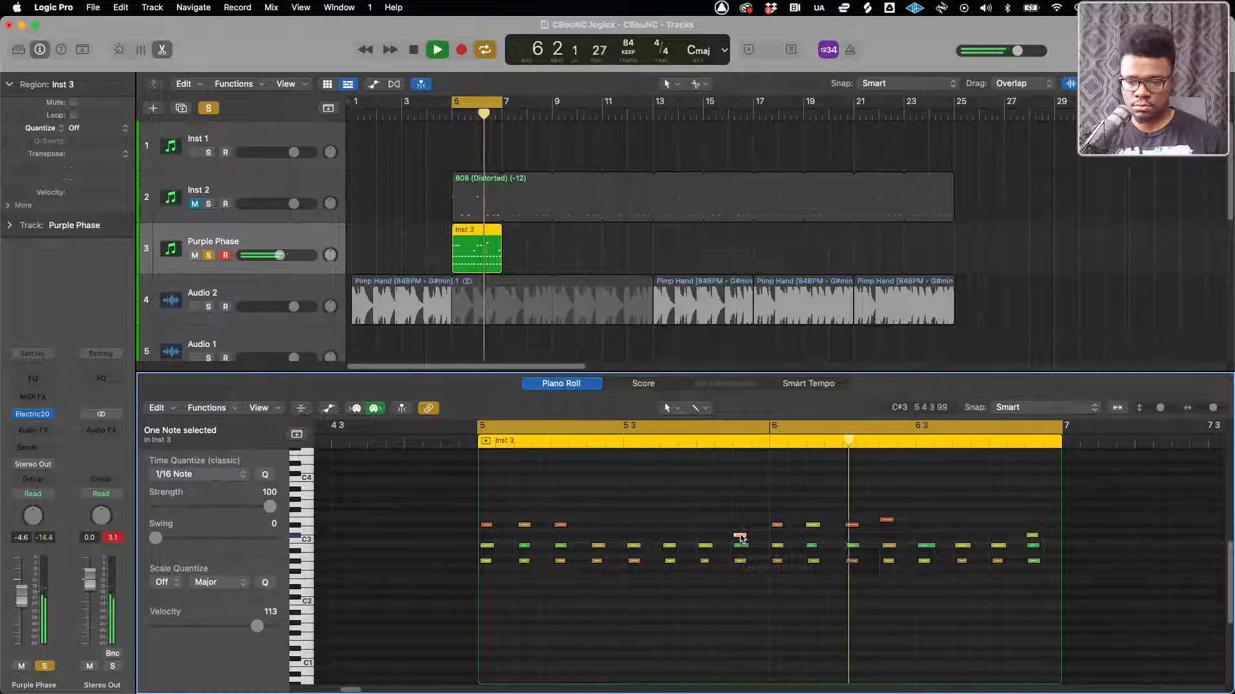
Unsolo the electric piano track, raise the top note near 6 2 by a semitone and delete the top note just before 6 3
click(209, 256)
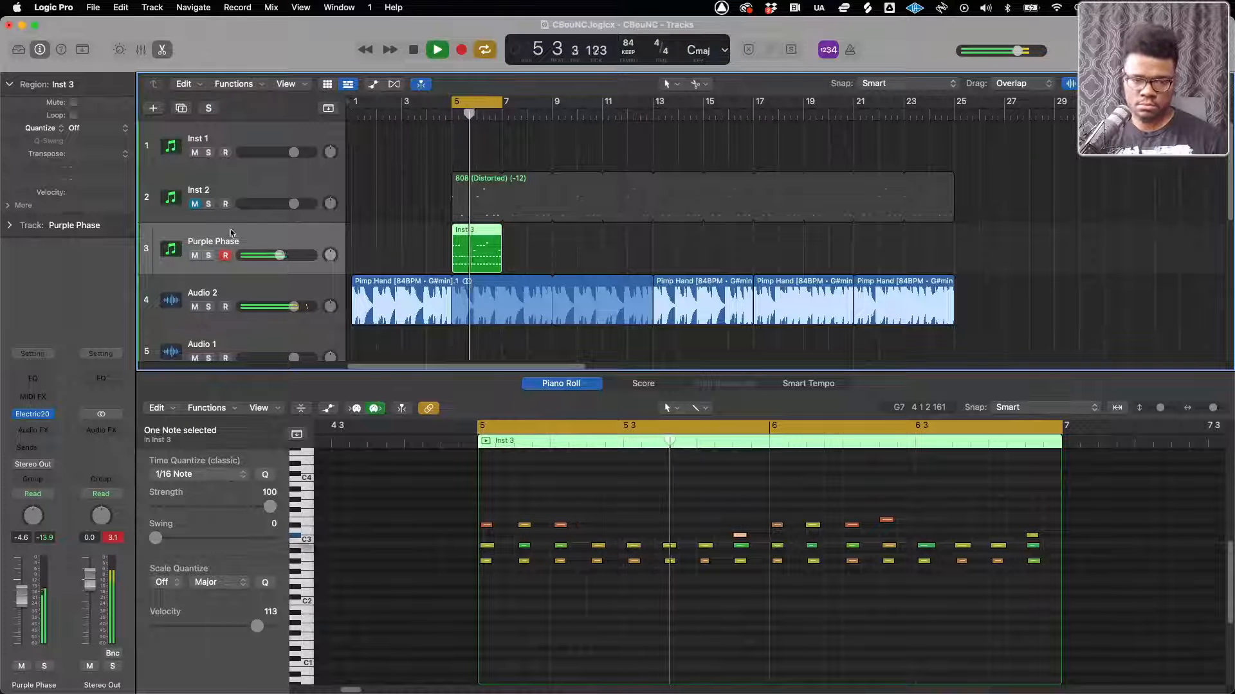
mouse_move(43, 418)
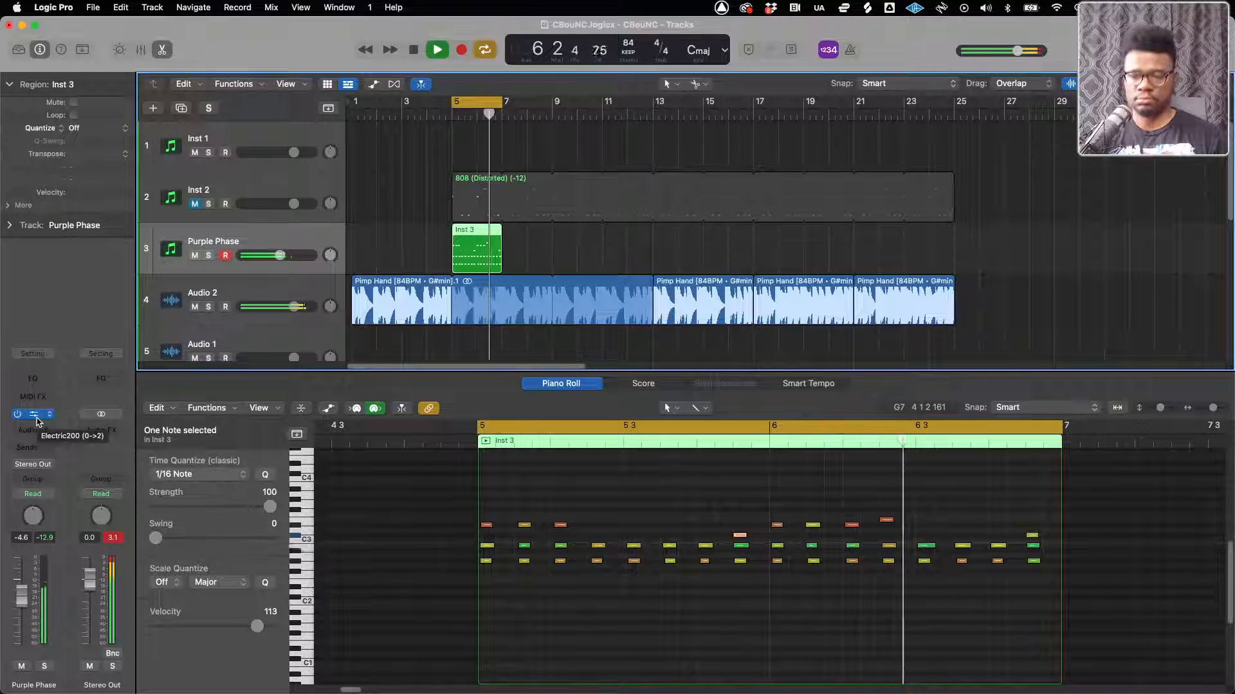
drag(850, 524, 888, 527)
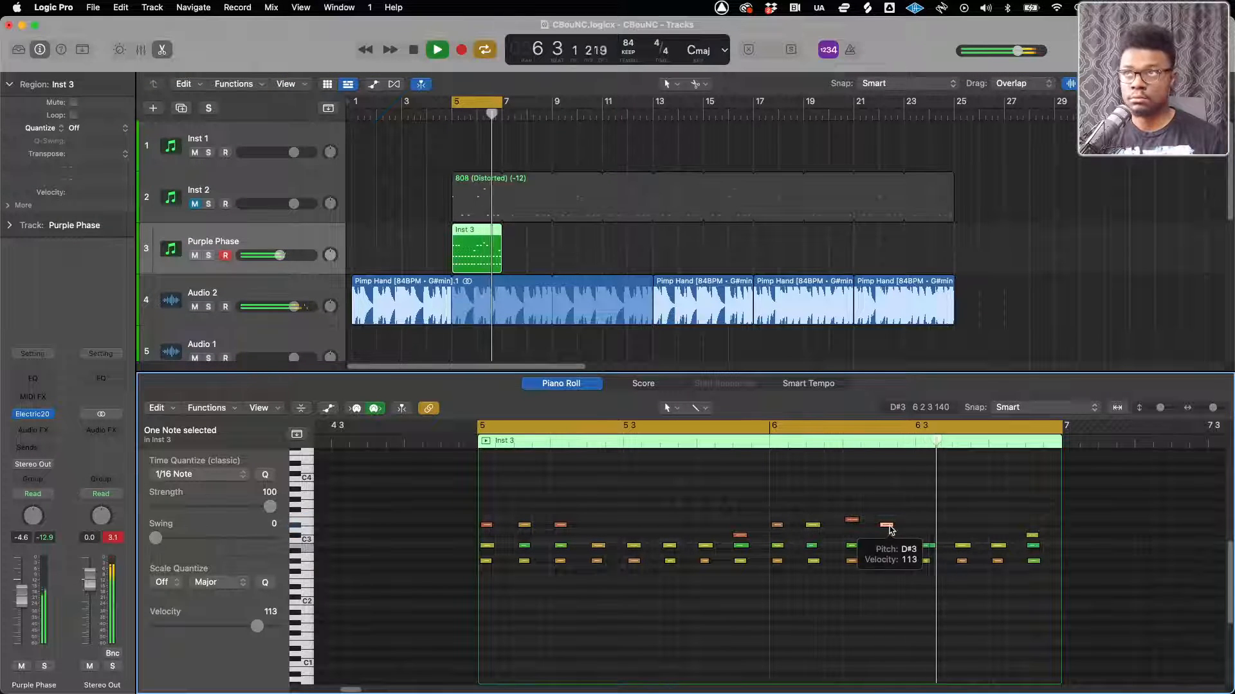
key(alt+e)
key(Delete)
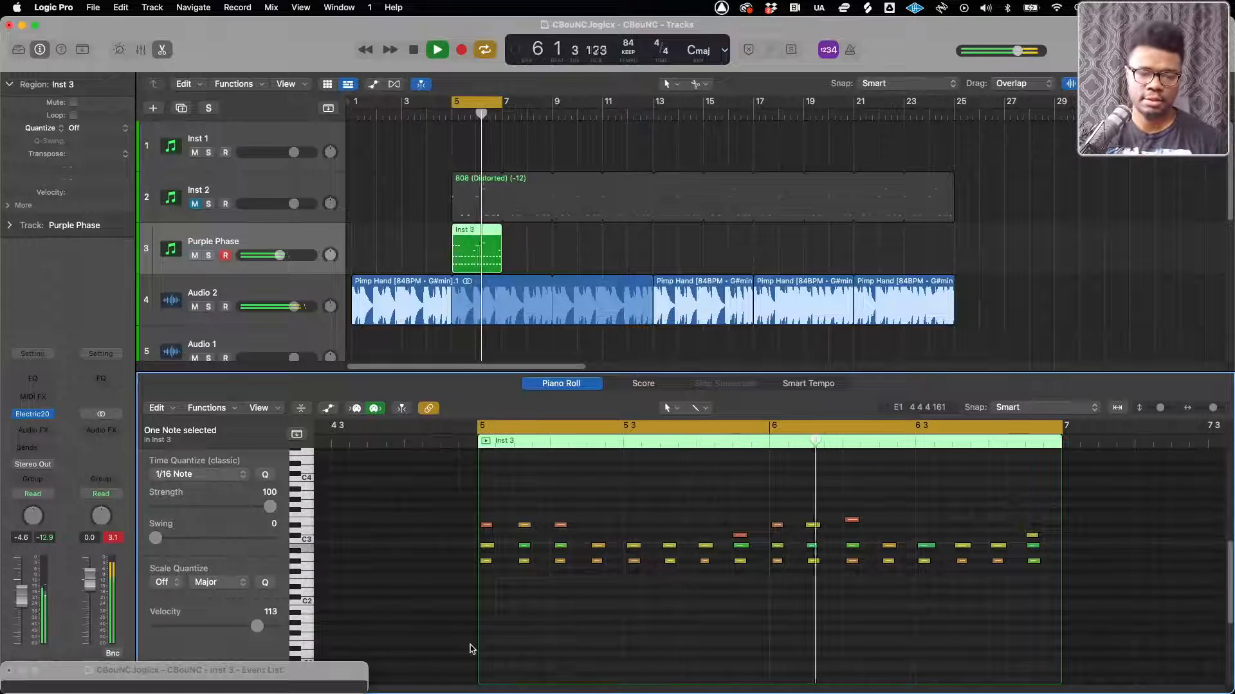
Replace the Electric200 instrument on track 3 with Waves Flow Motion and load its ML Bellissimo mallet preset
click(52, 415)
mouse_move(92, 666)
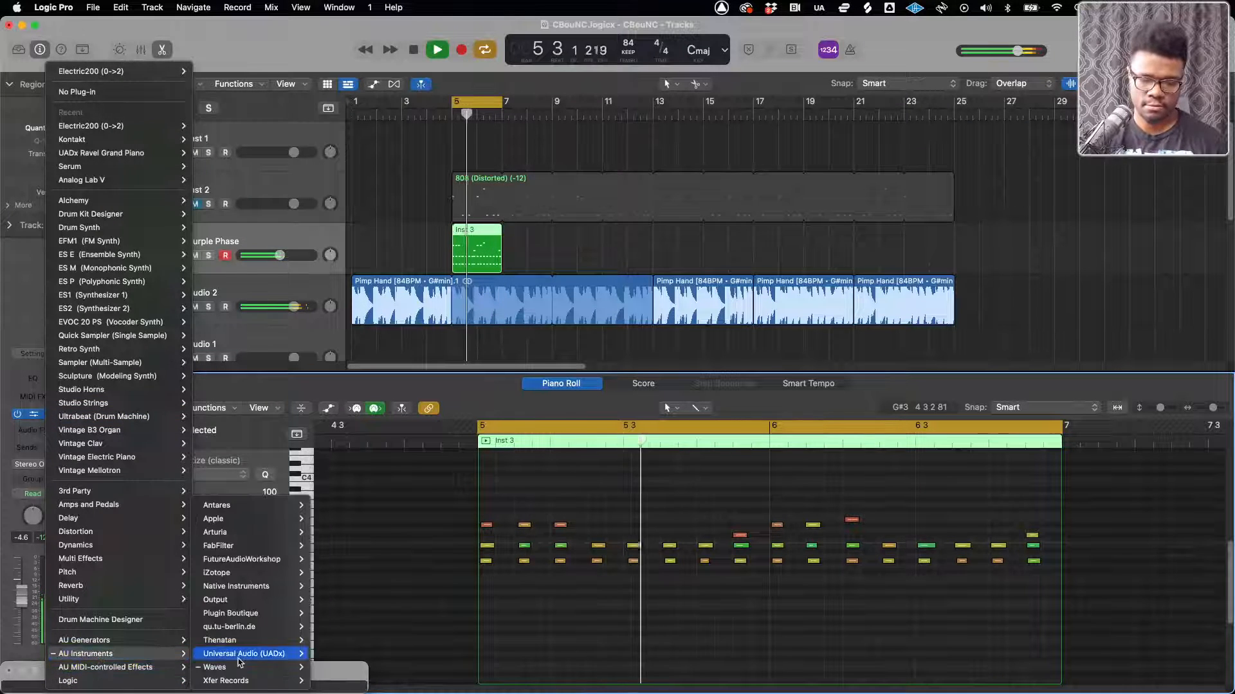
mouse_move(231, 667)
click(358, 667)
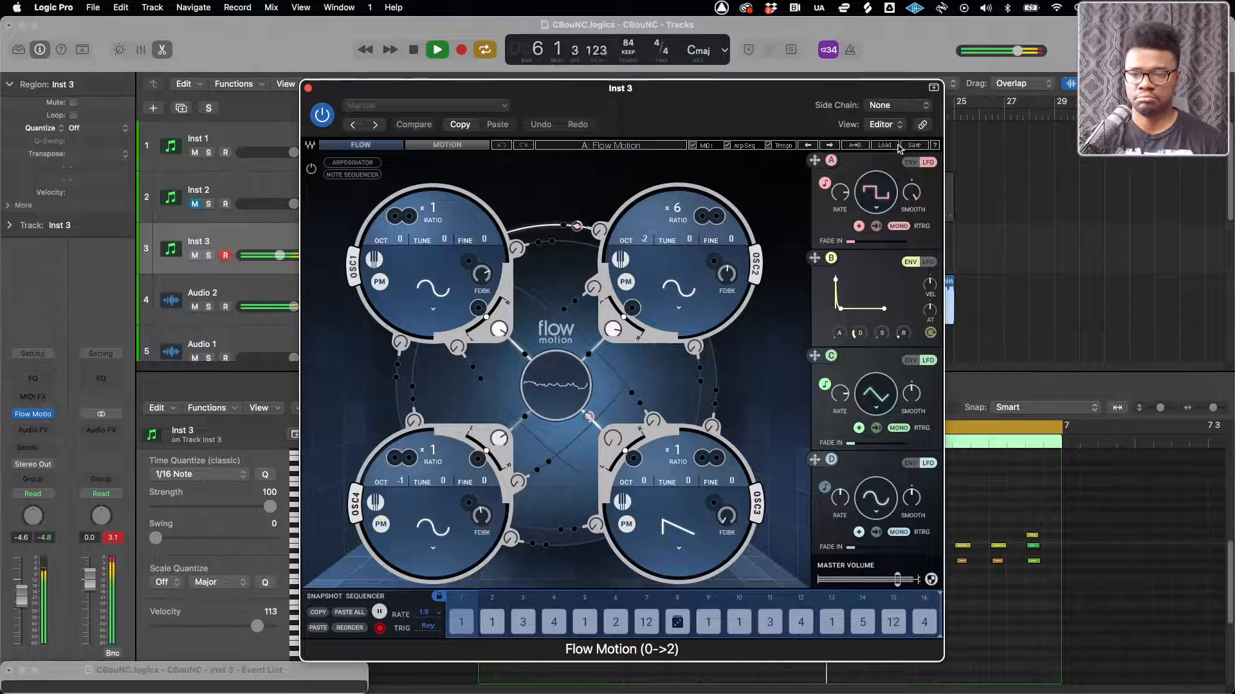
click(896, 146)
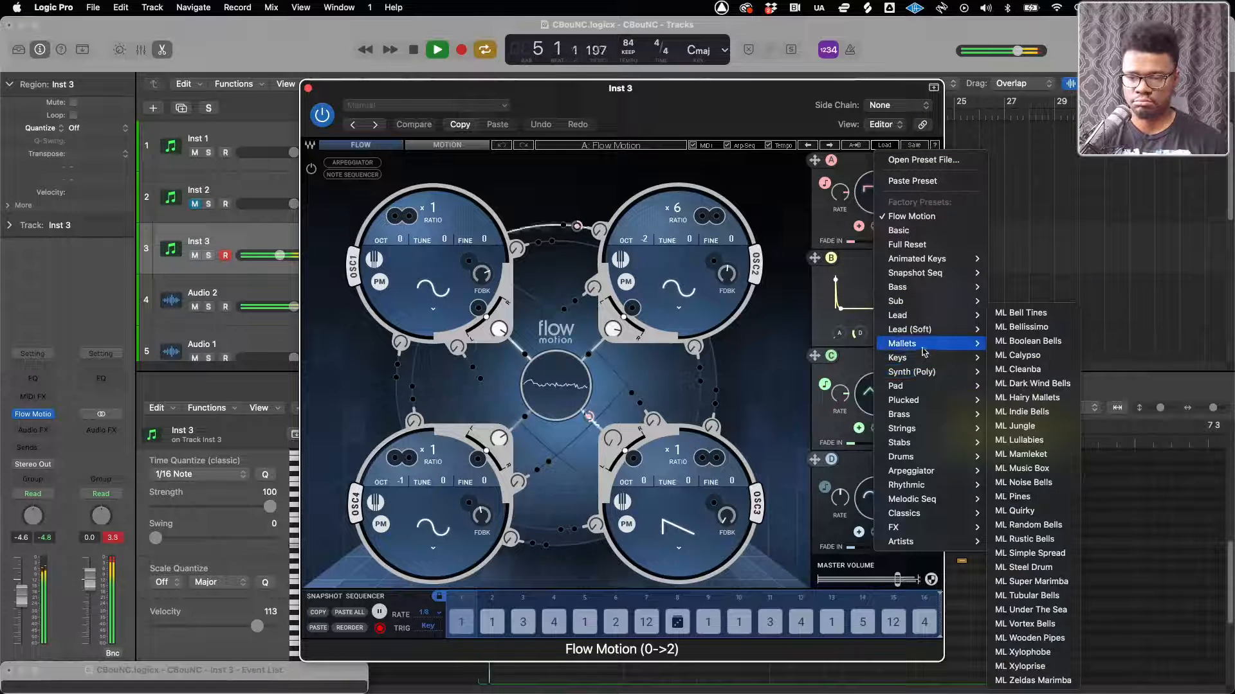
click(932, 213)
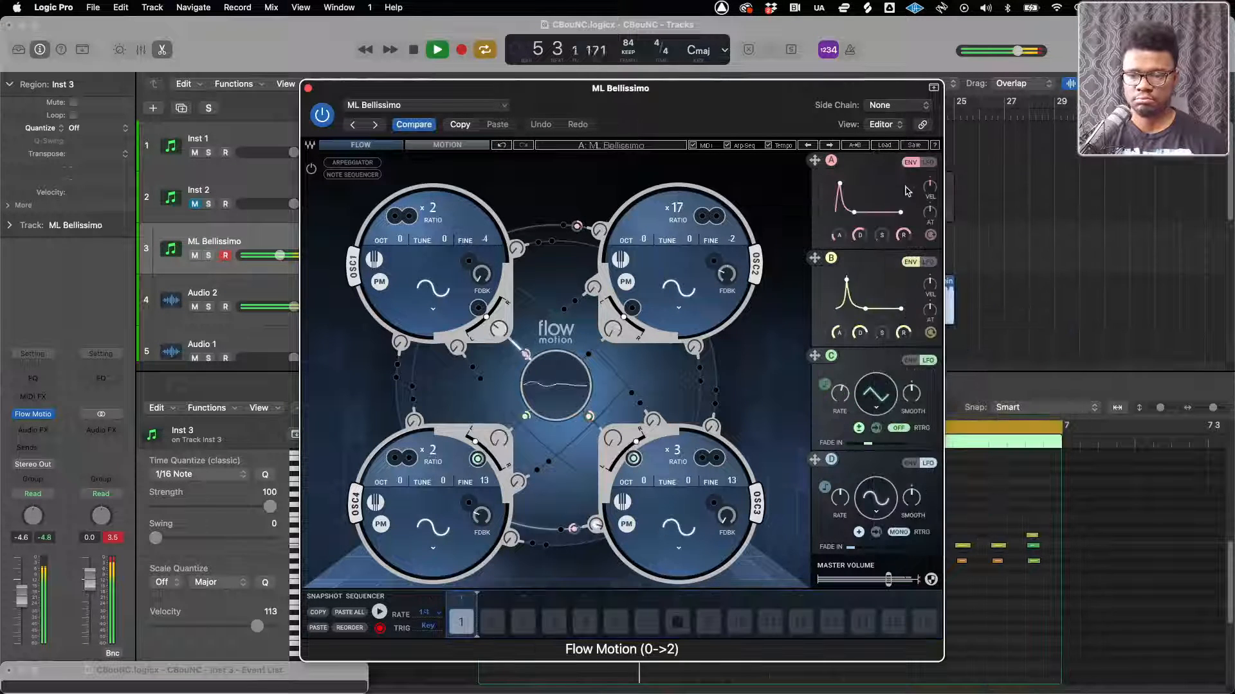
Audition the following Flow Motion mallet presets one by one up to ML Wooden Pipes, keep that preset and close the instrument window
click(830, 146)
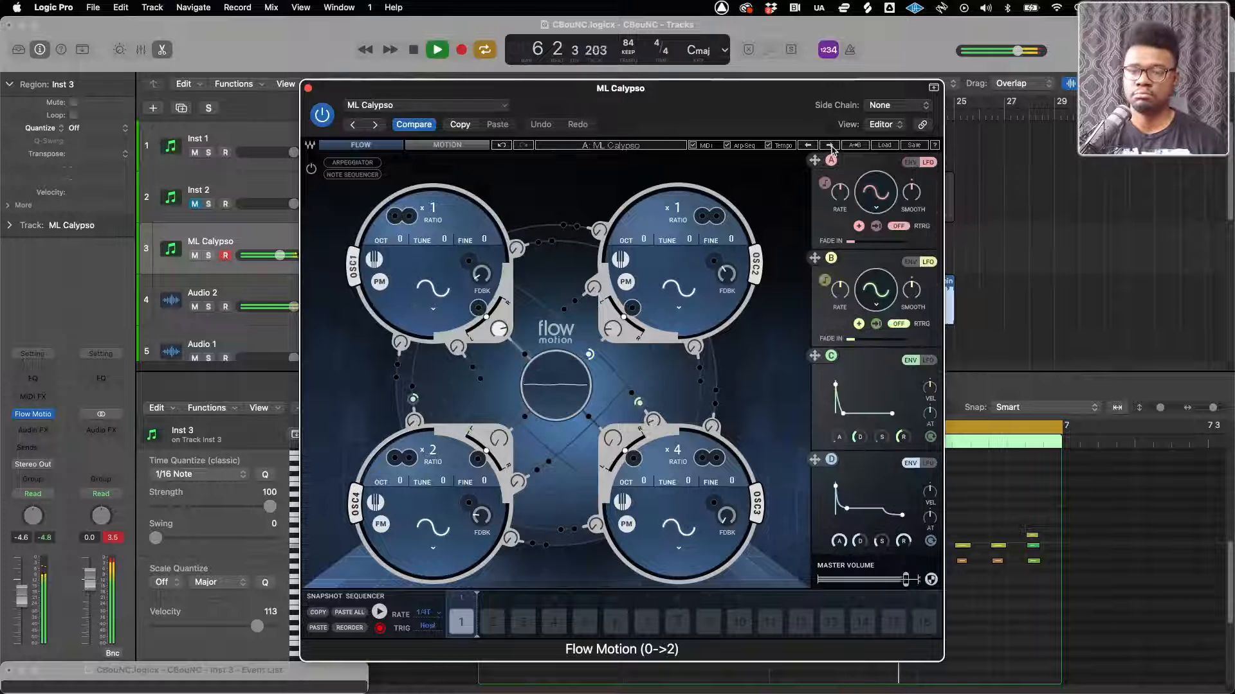
click(830, 146)
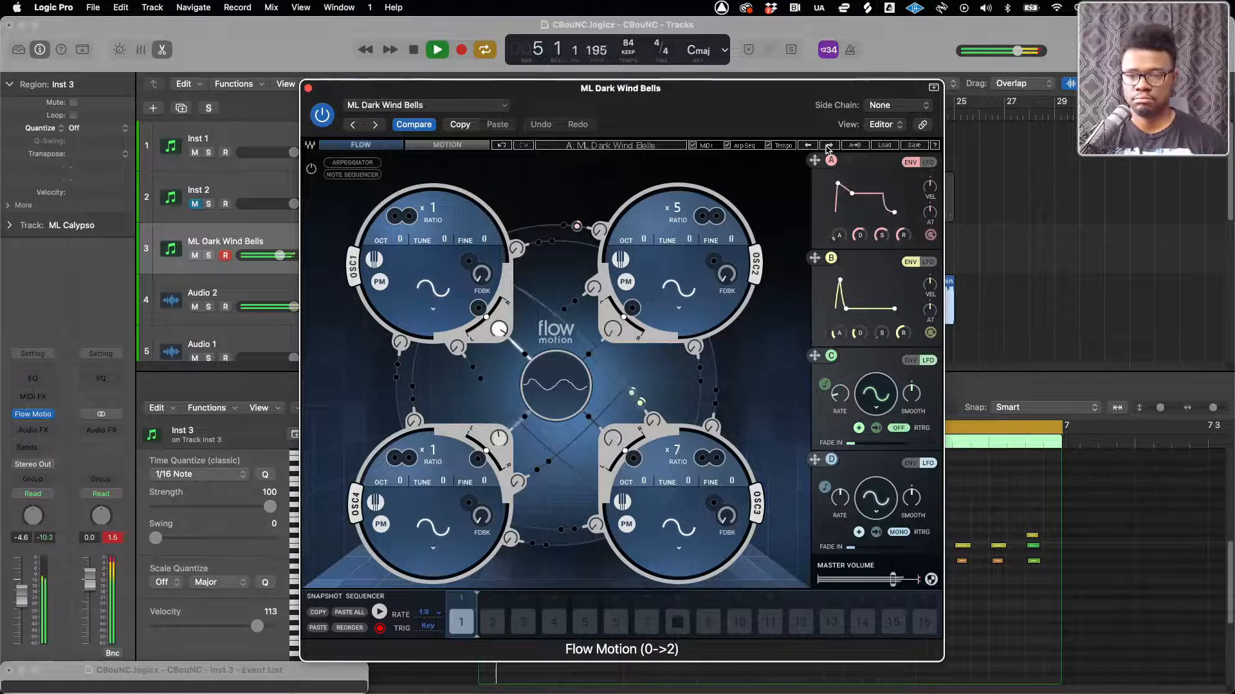
click(830, 146)
click(831, 146)
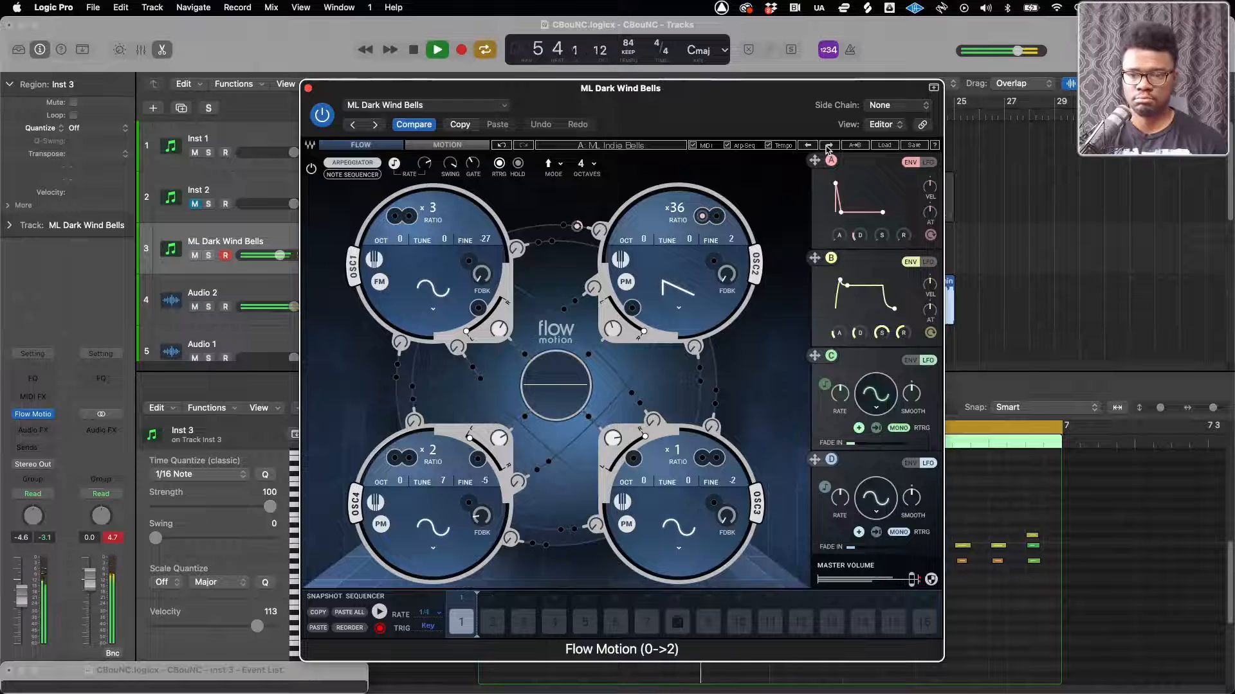
click(830, 146)
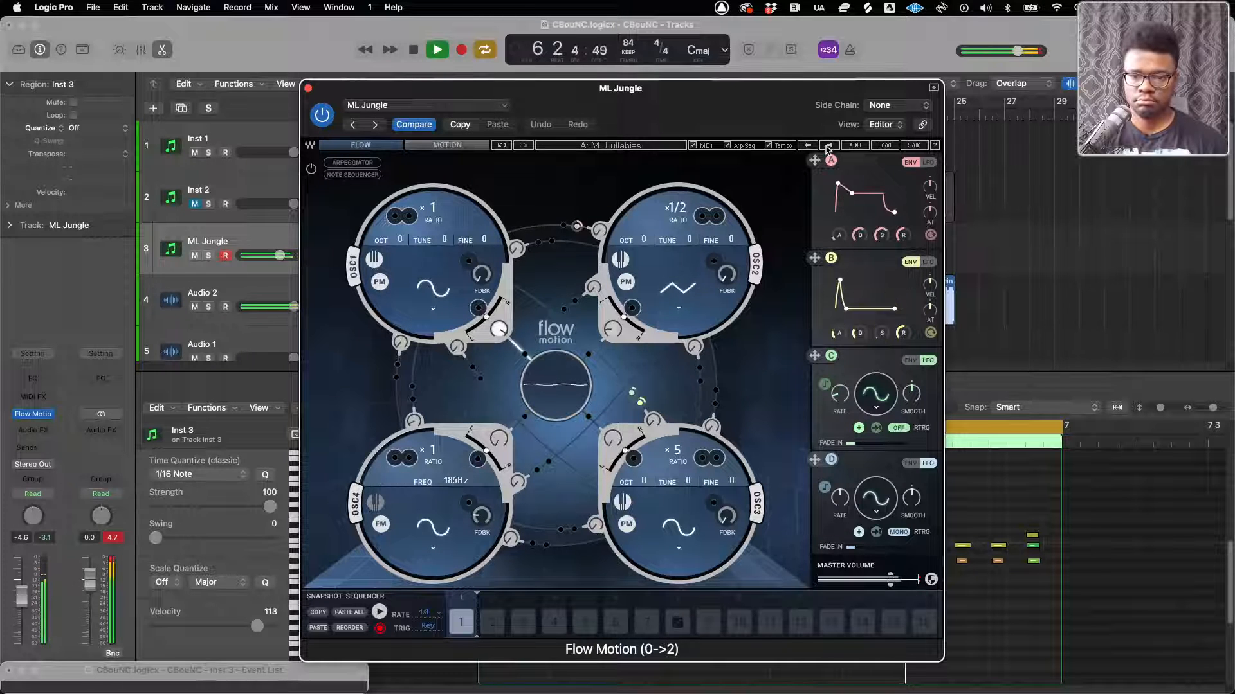
click(829, 146)
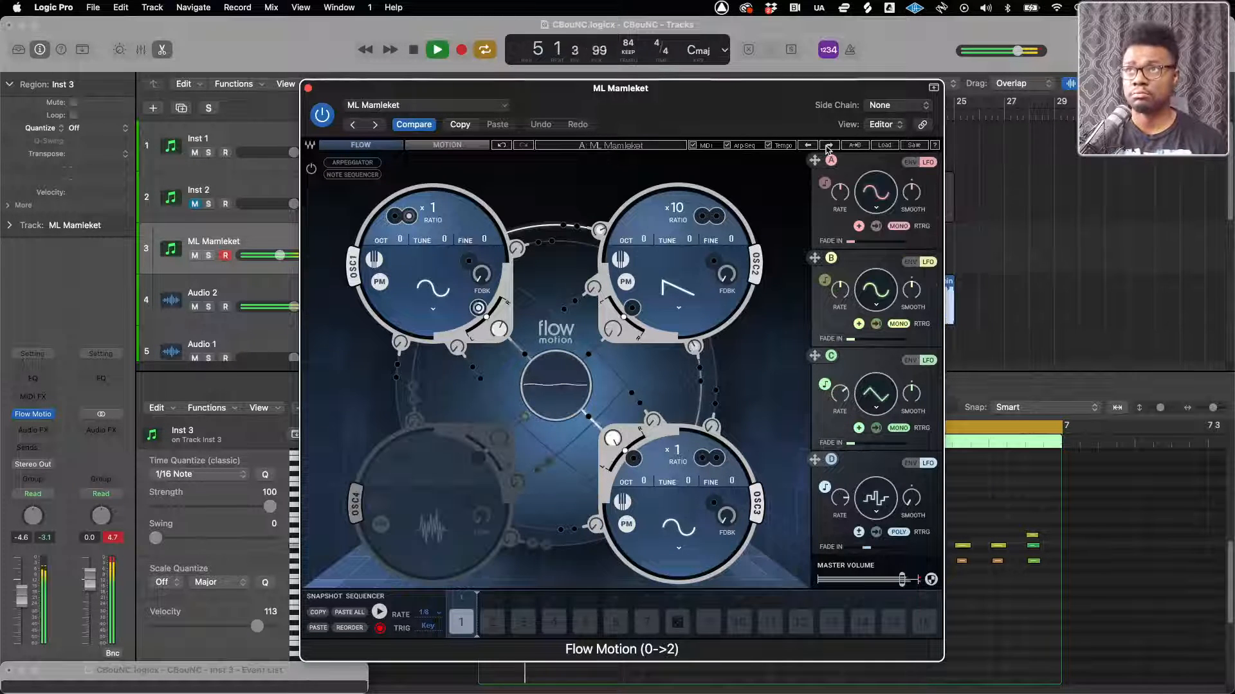
click(829, 146)
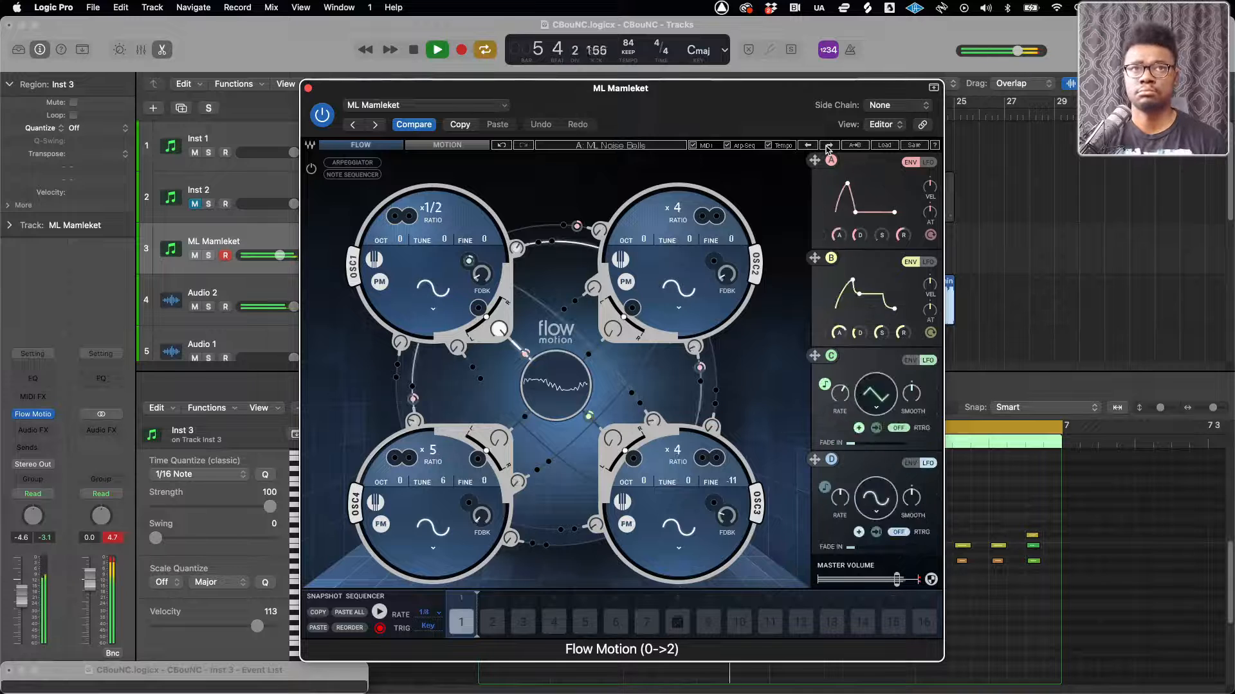
click(829, 146)
click(829, 146)
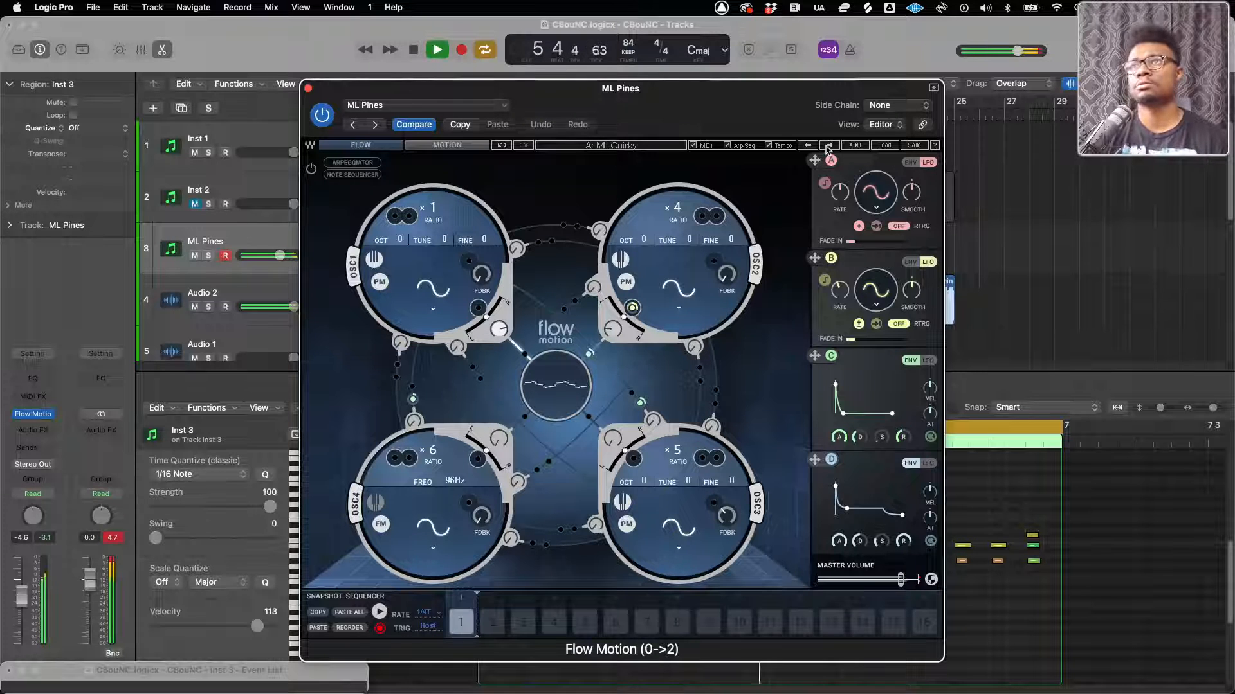
click(829, 146)
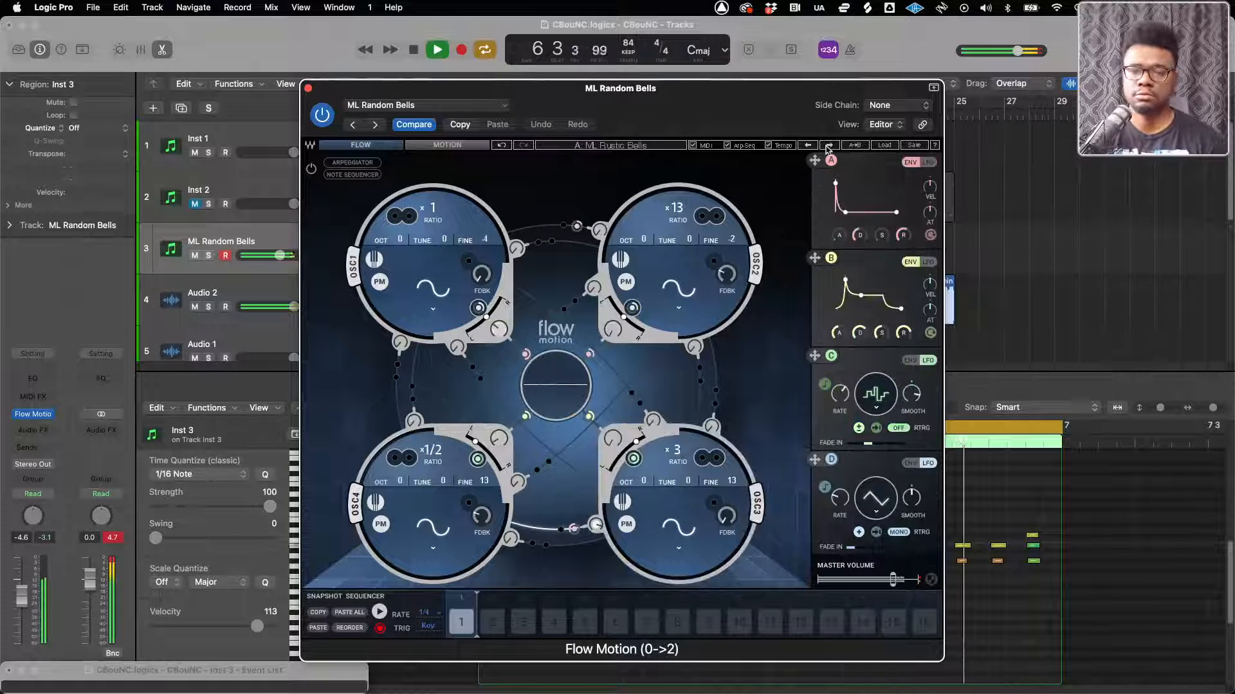
click(829, 146)
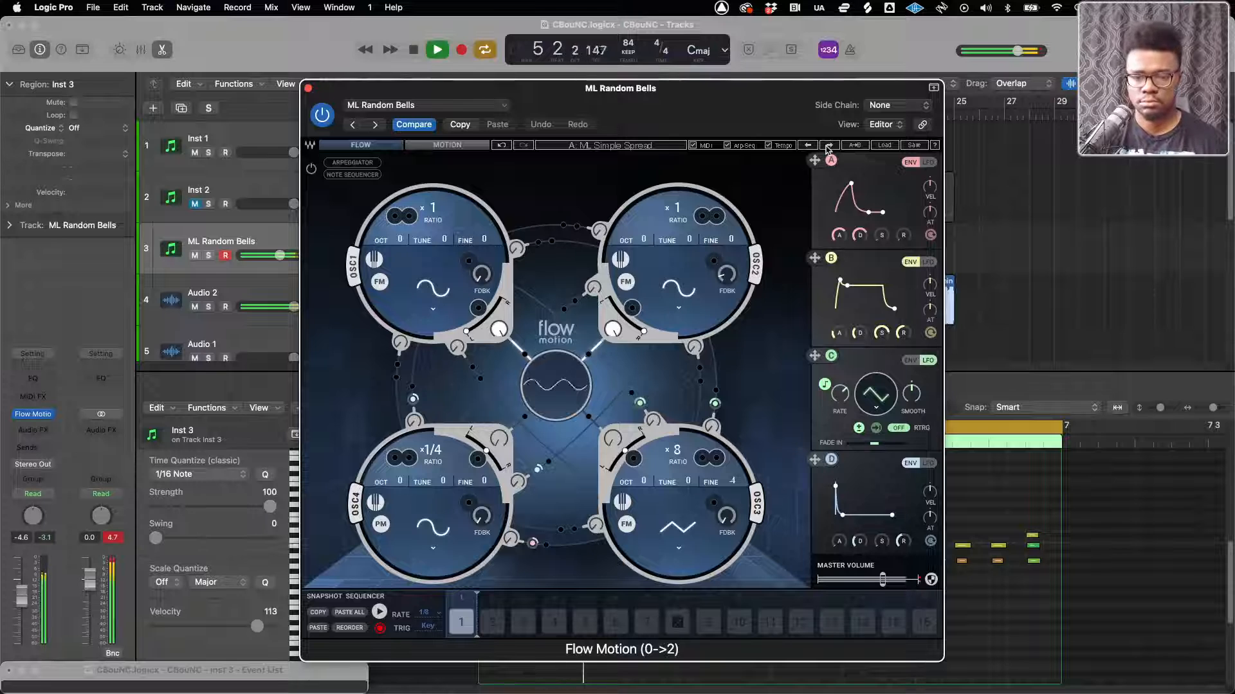
click(829, 146)
click(829, 146)
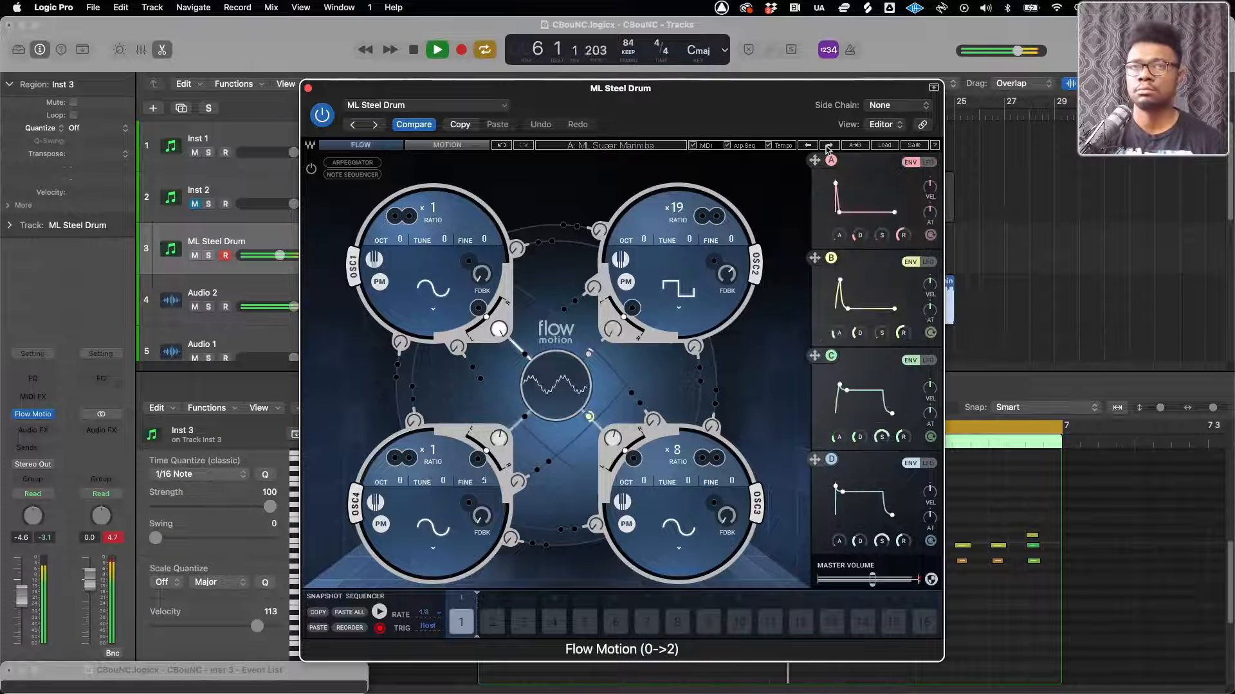
click(829, 146)
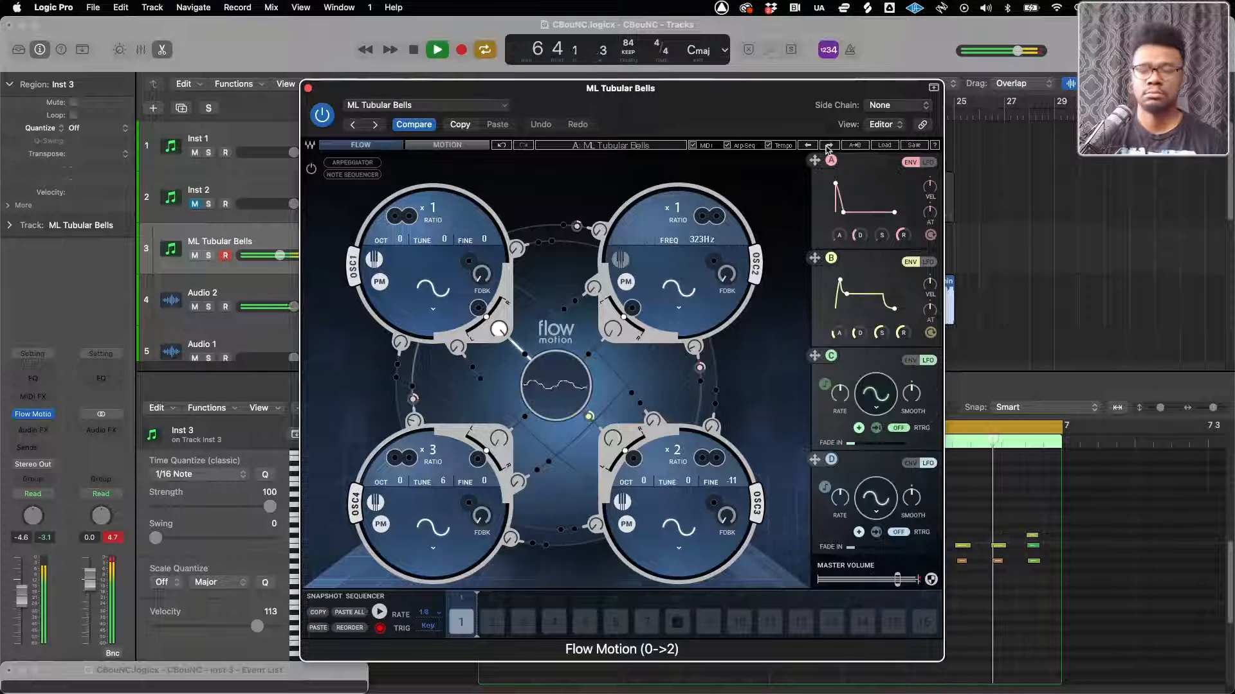
click(828, 146)
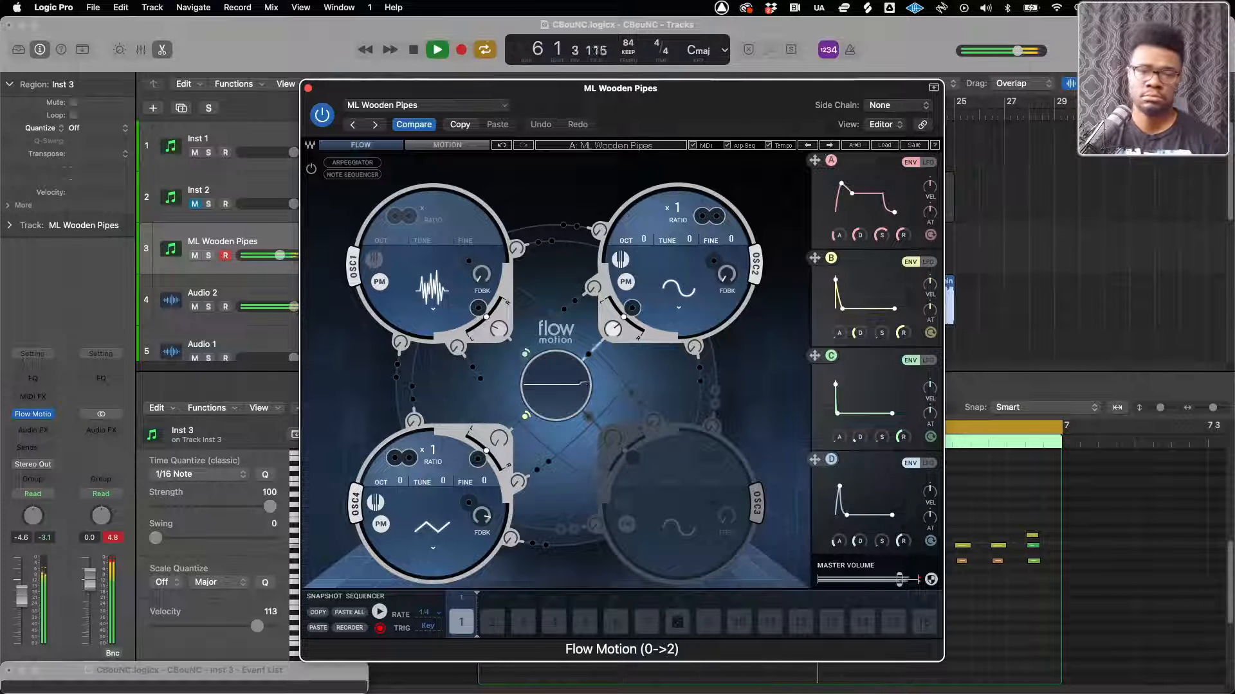
click(308, 88)
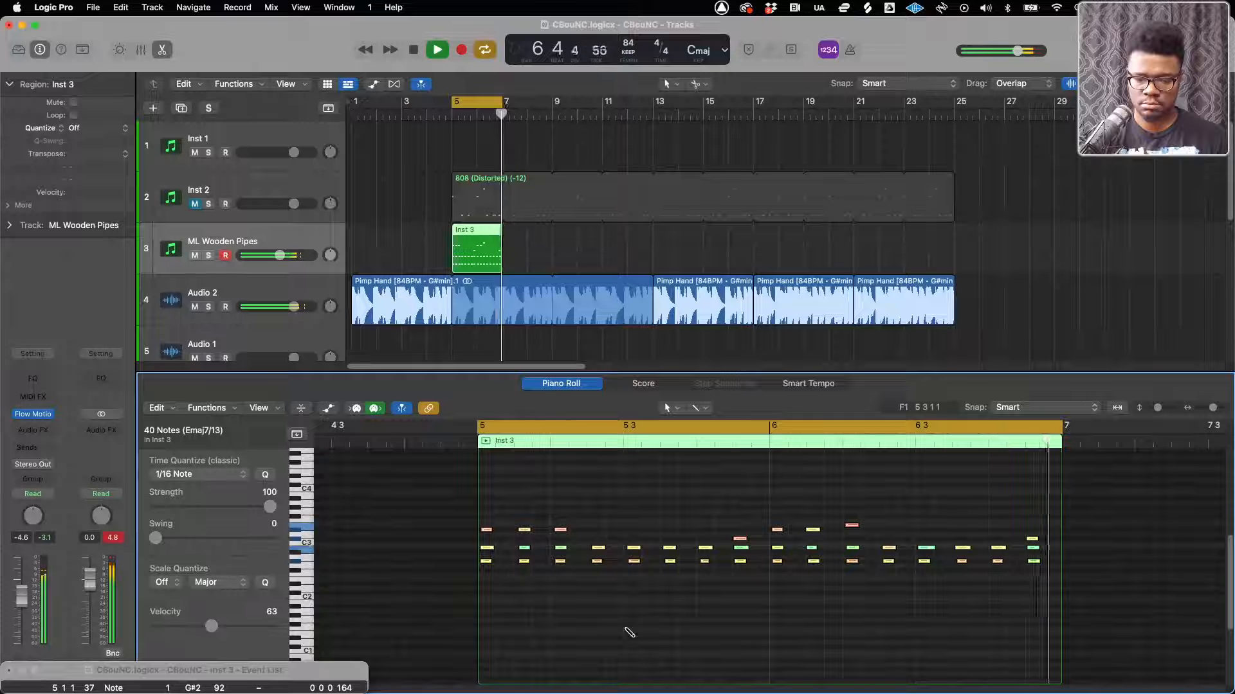
Transpose all notes of the Inst 3 region up one octave and lower its track volume to -5.4 dB during loop playback
key(alt+shift+Up)
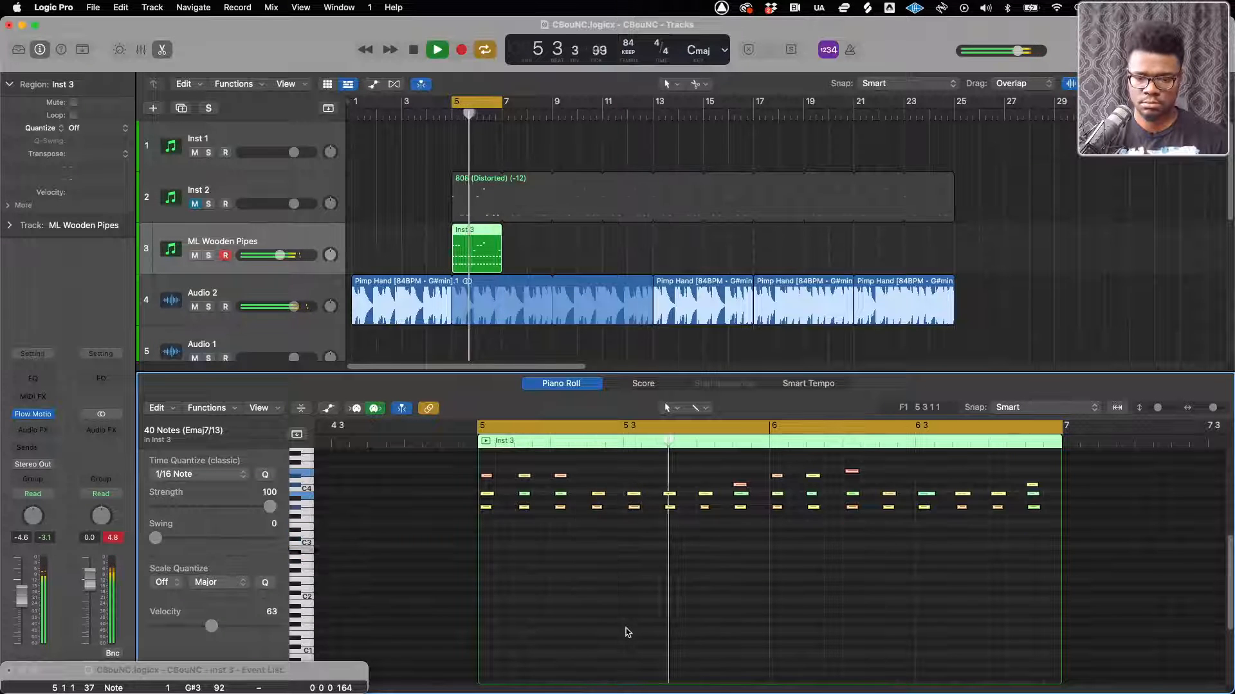
click(281, 256)
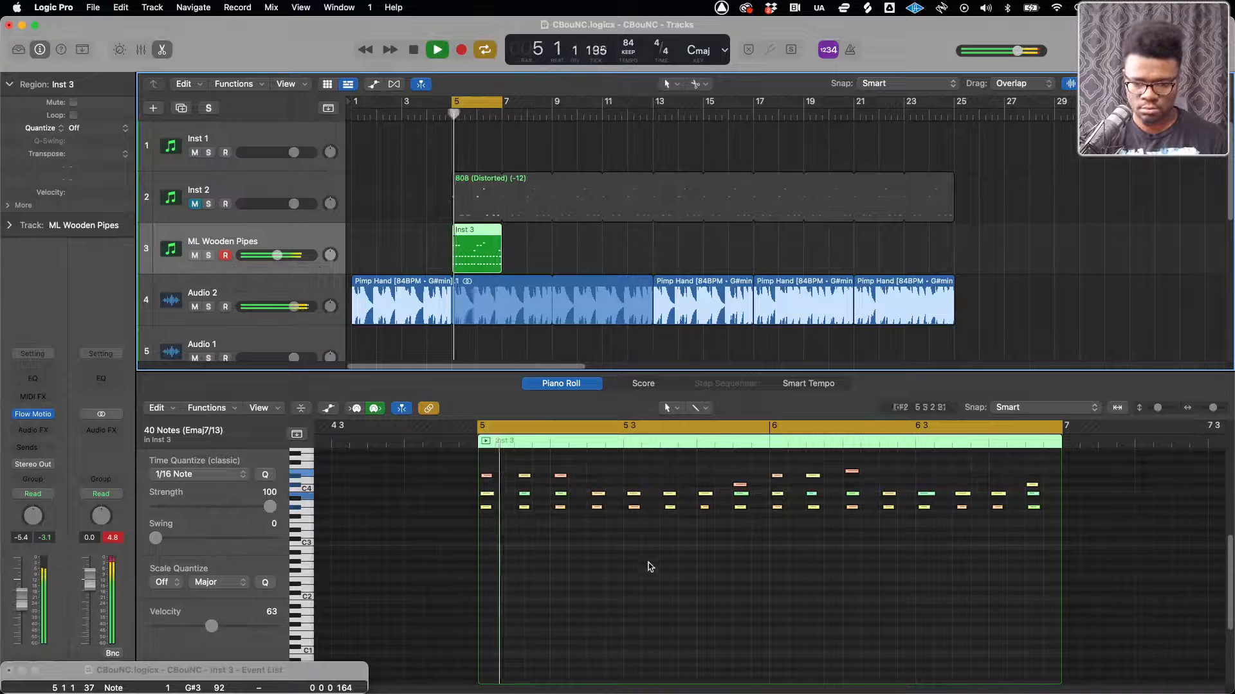
scroll(584, 526, up, 5)
scroll(584, 527, down, 2)
scroll(584, 529, down, 3)
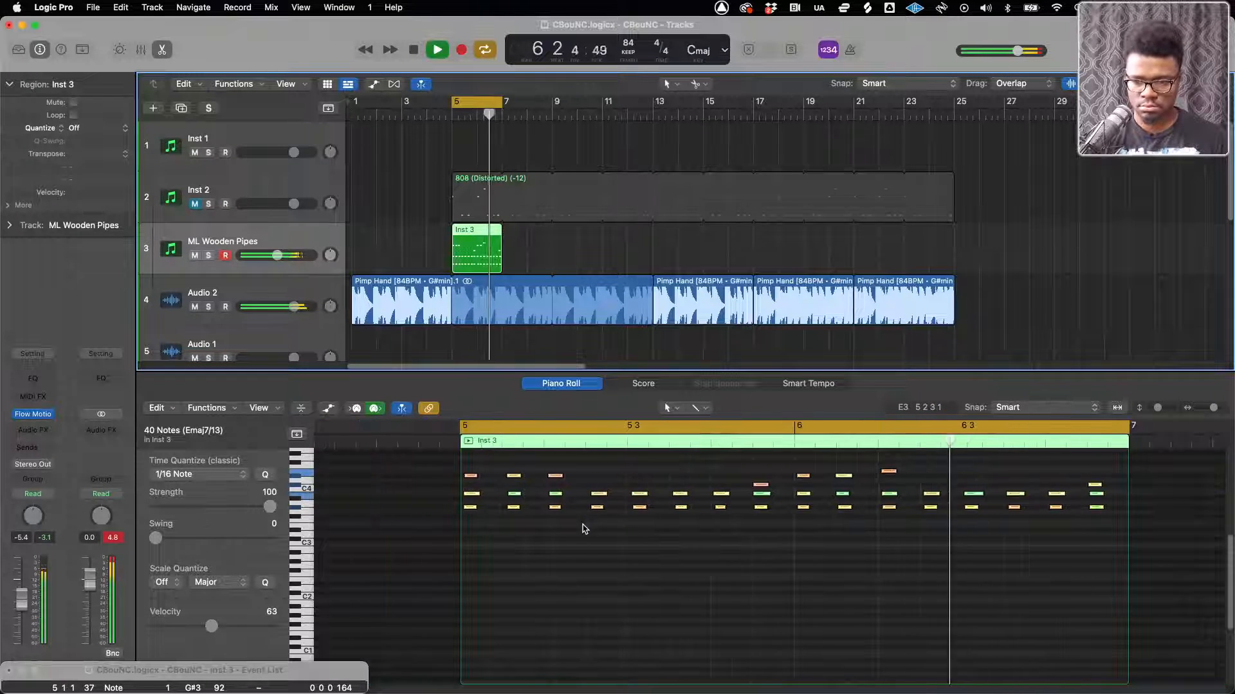
key(space)
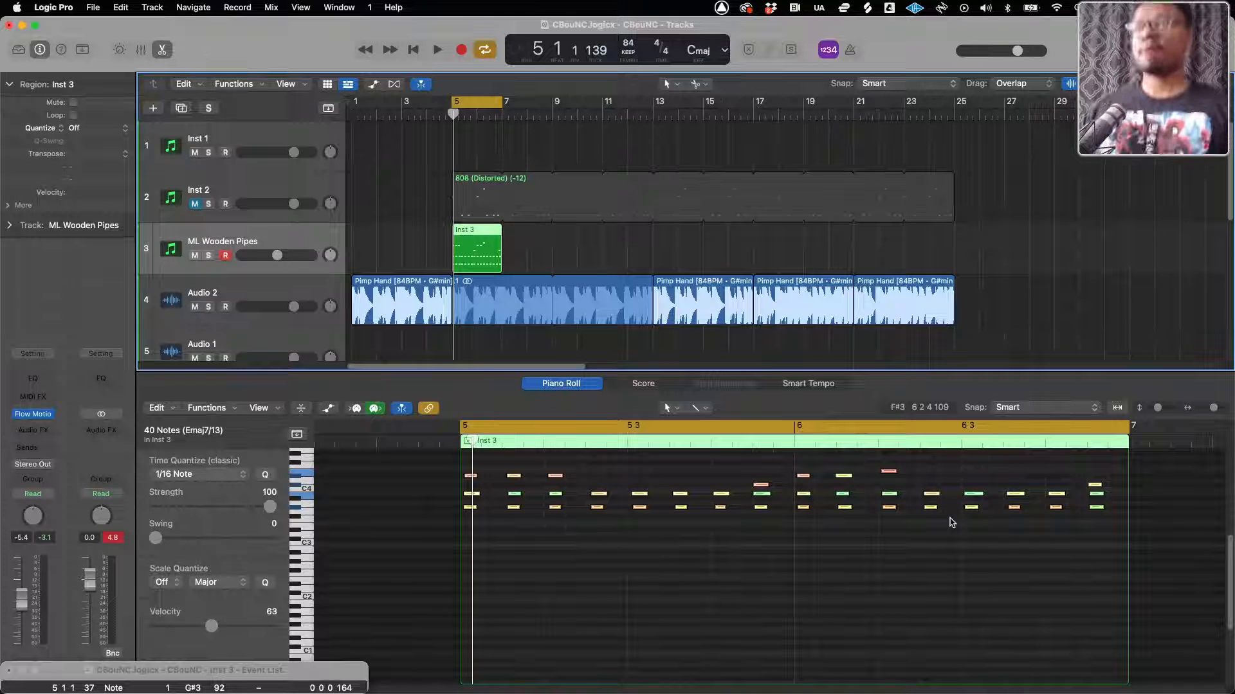
key(space)
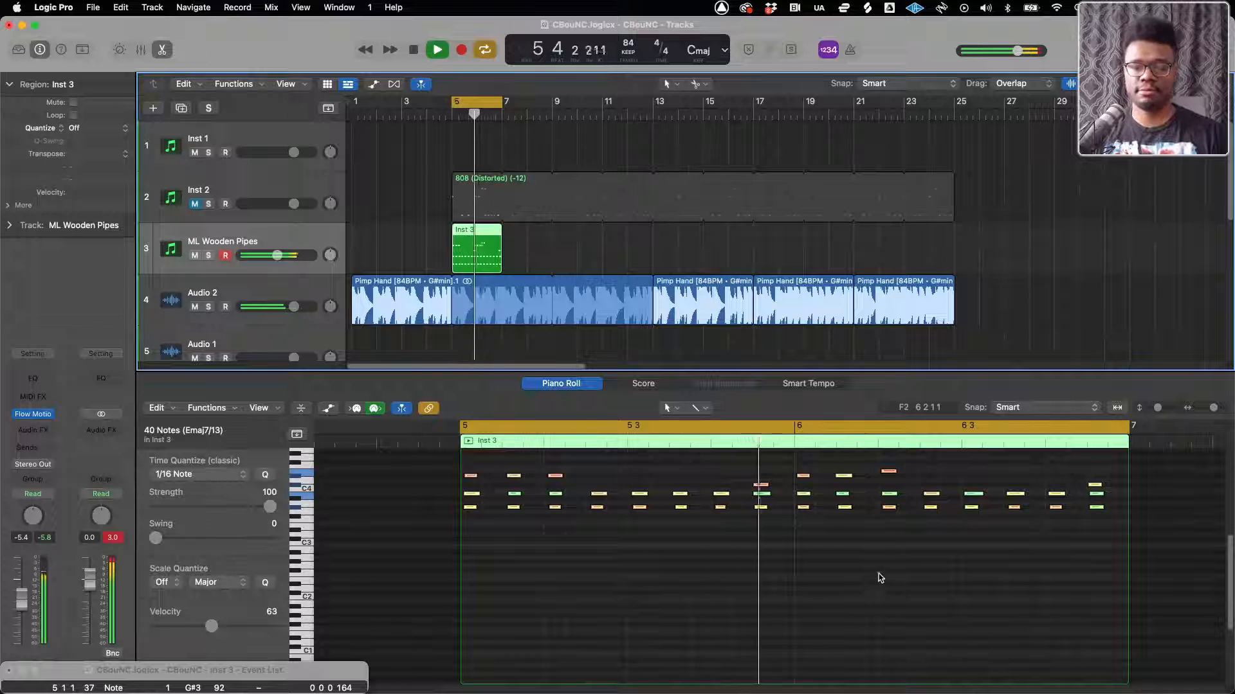
key(space)
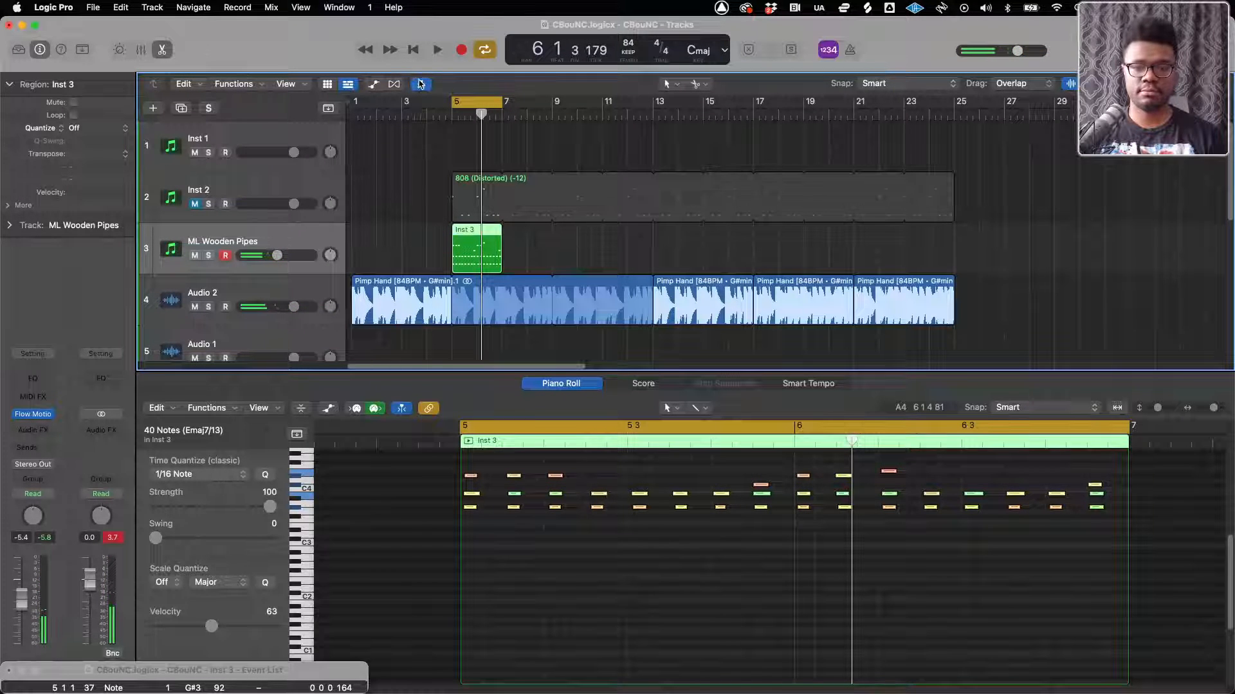
Close the editor and delete all CS_Snare_Stick regions from bar 7 onward
click(162, 51)
key(space)
scroll(605, 416, down, 1)
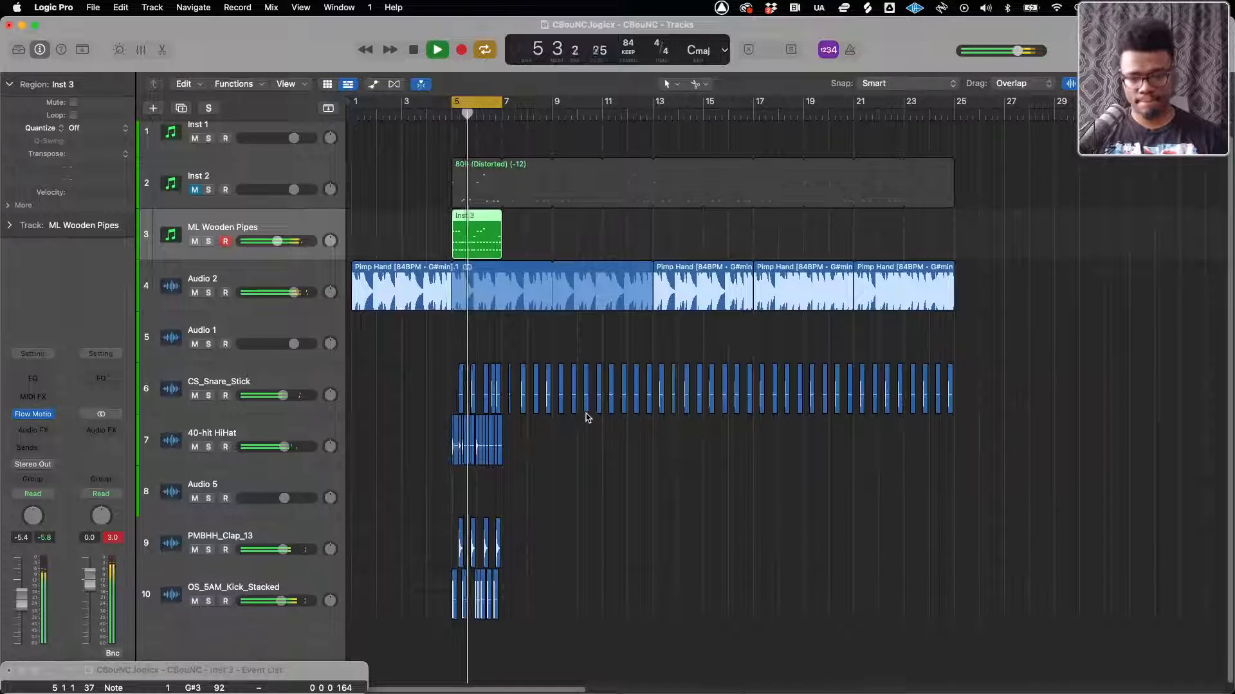
scroll(604, 416, up, 5)
scroll(576, 420, down, 5)
drag(977, 399, 527, 400)
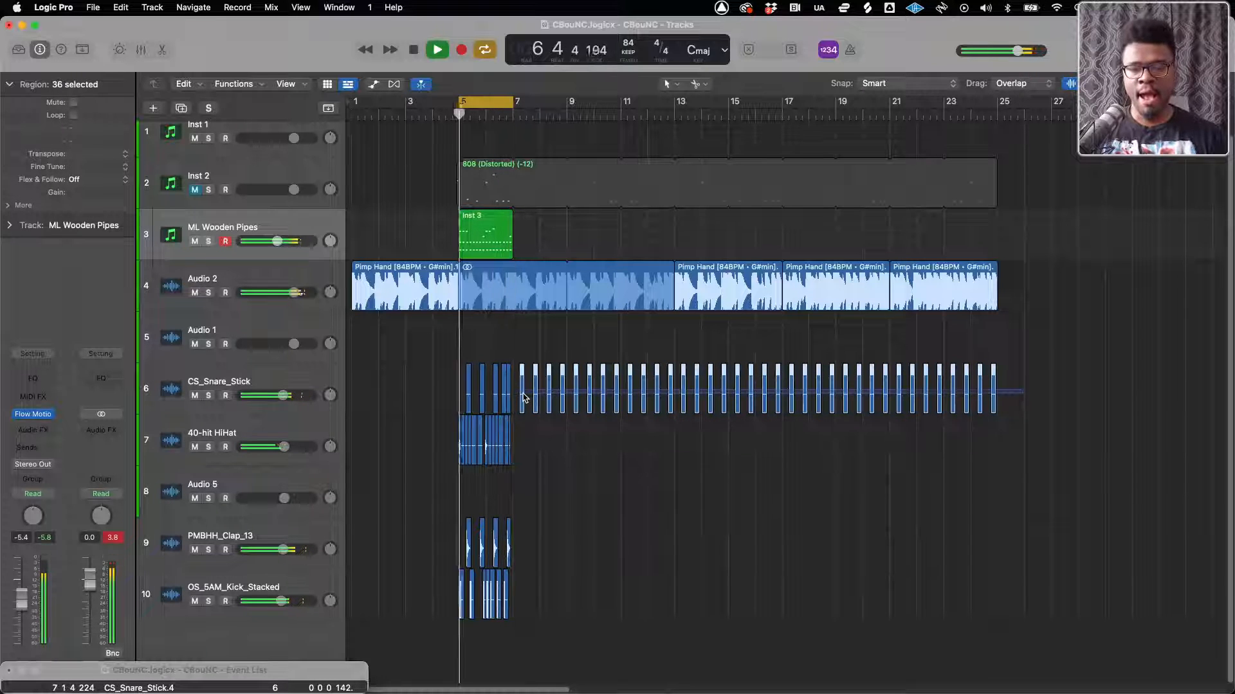
key(Delete)
Copy all snare, hi-hat, clap and kick regions of bars 5 and 6 to start at bar 7
drag(525, 378, 458, 586)
key(super+Right)
key(super+Right)
key(super+Right)
key(super+Right)
key(super+Right)
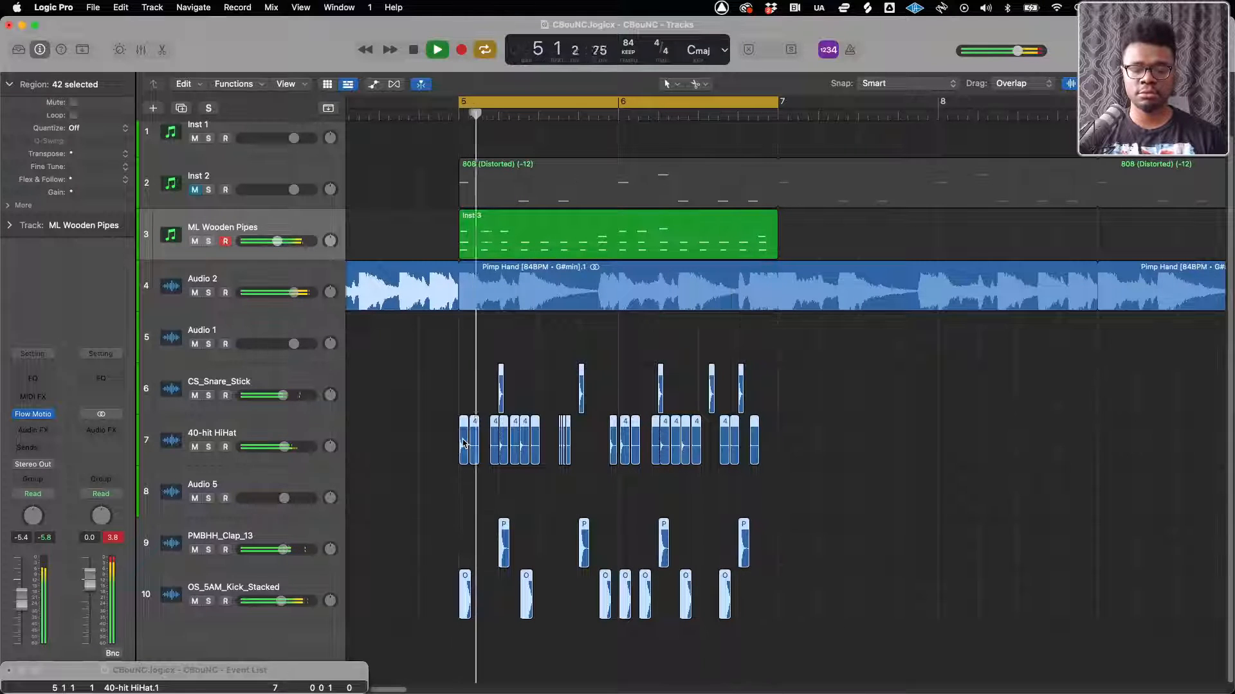
drag(463, 443, 787, 454)
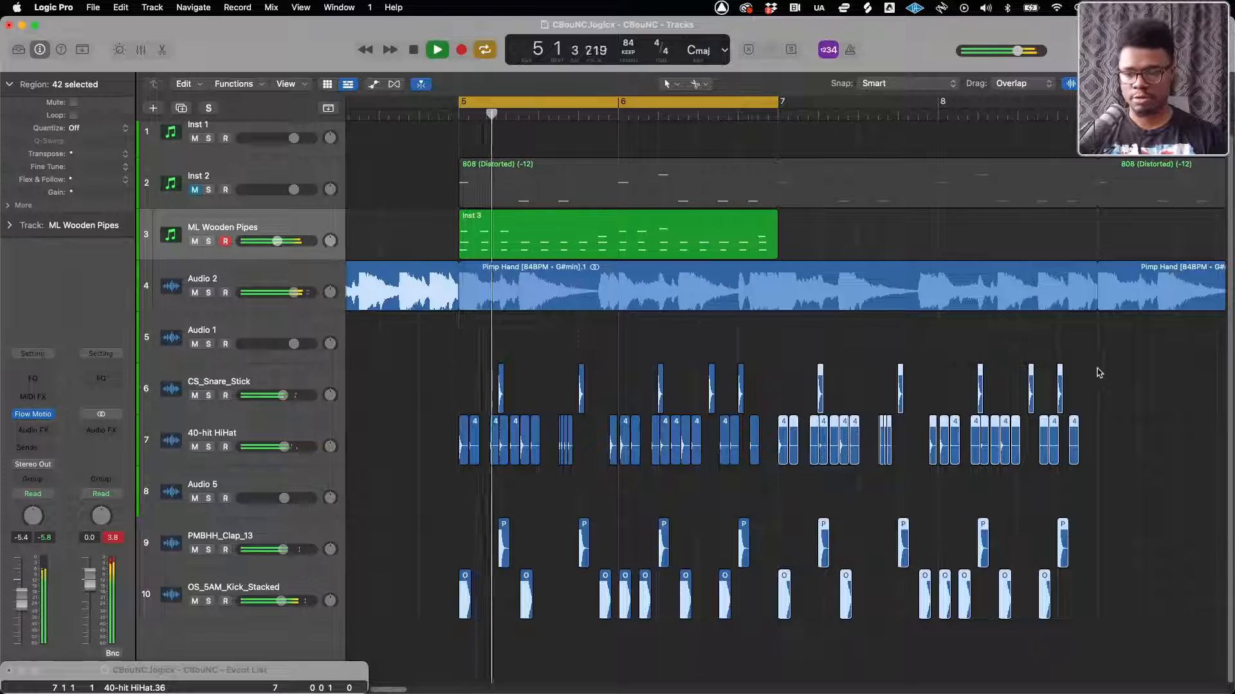
Copy all drum regions of bars 5 to 8 to start at bar 9
drag(1101, 357, 351, 643)
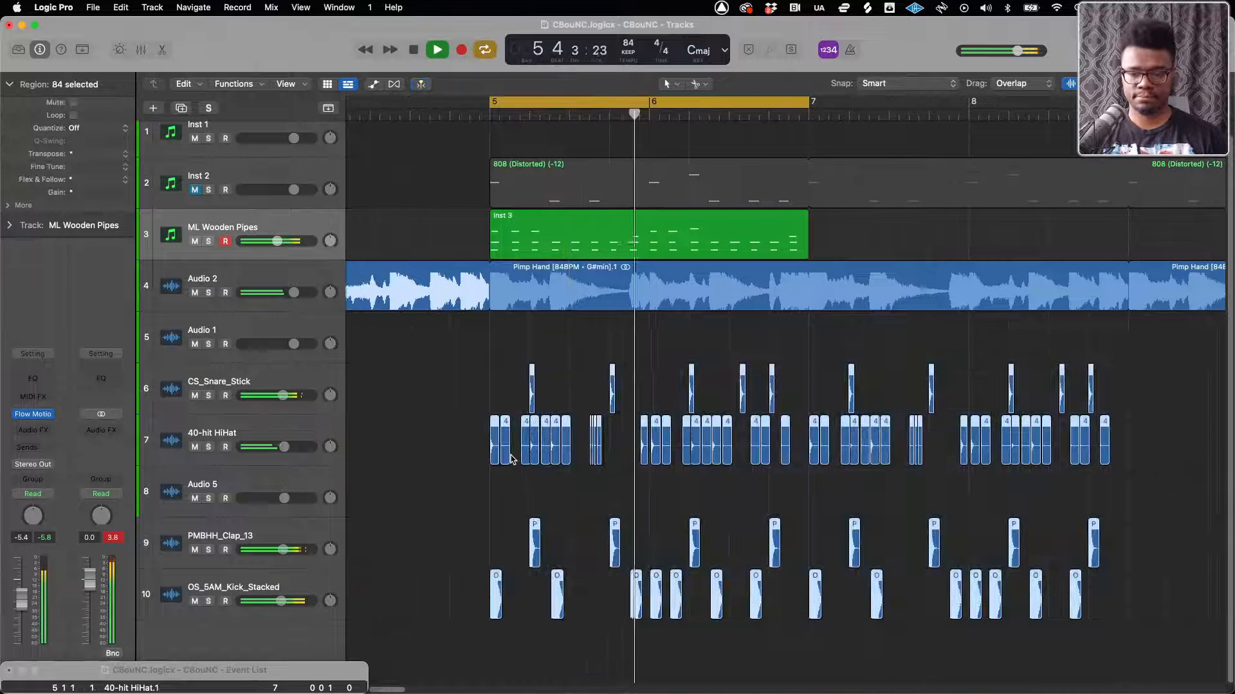
scroll(513, 460, down, 8)
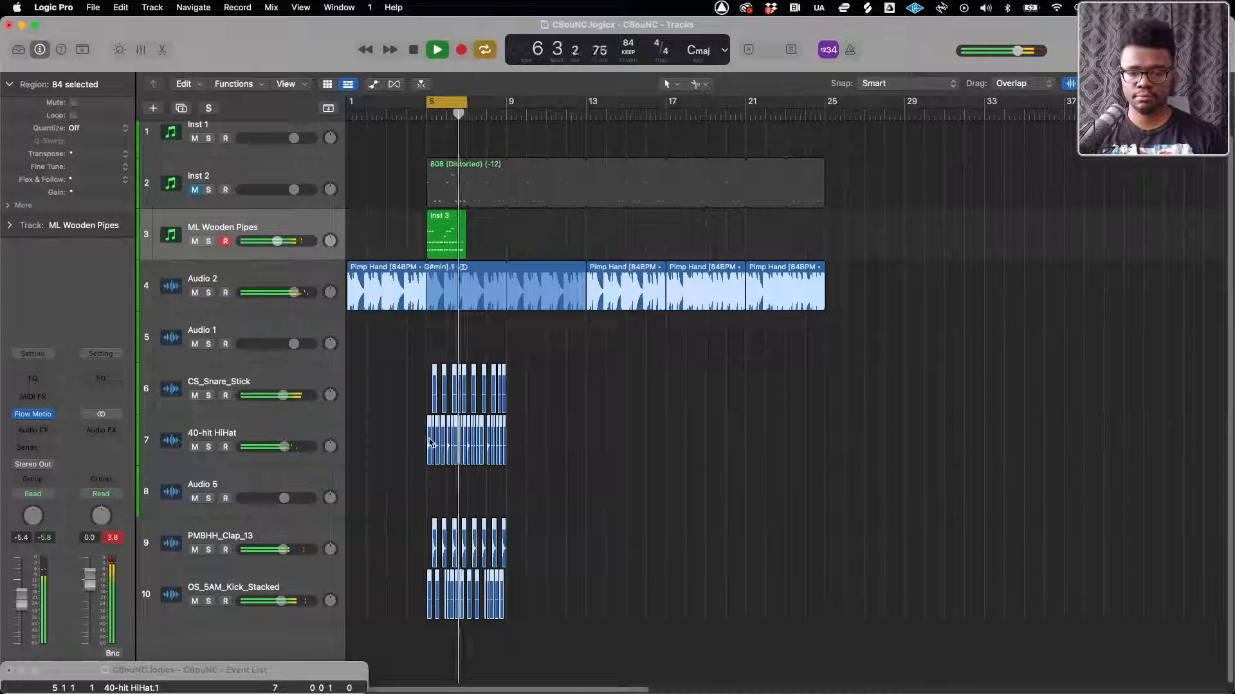
drag(430, 443, 511, 443)
scroll(511, 443, up, 10)
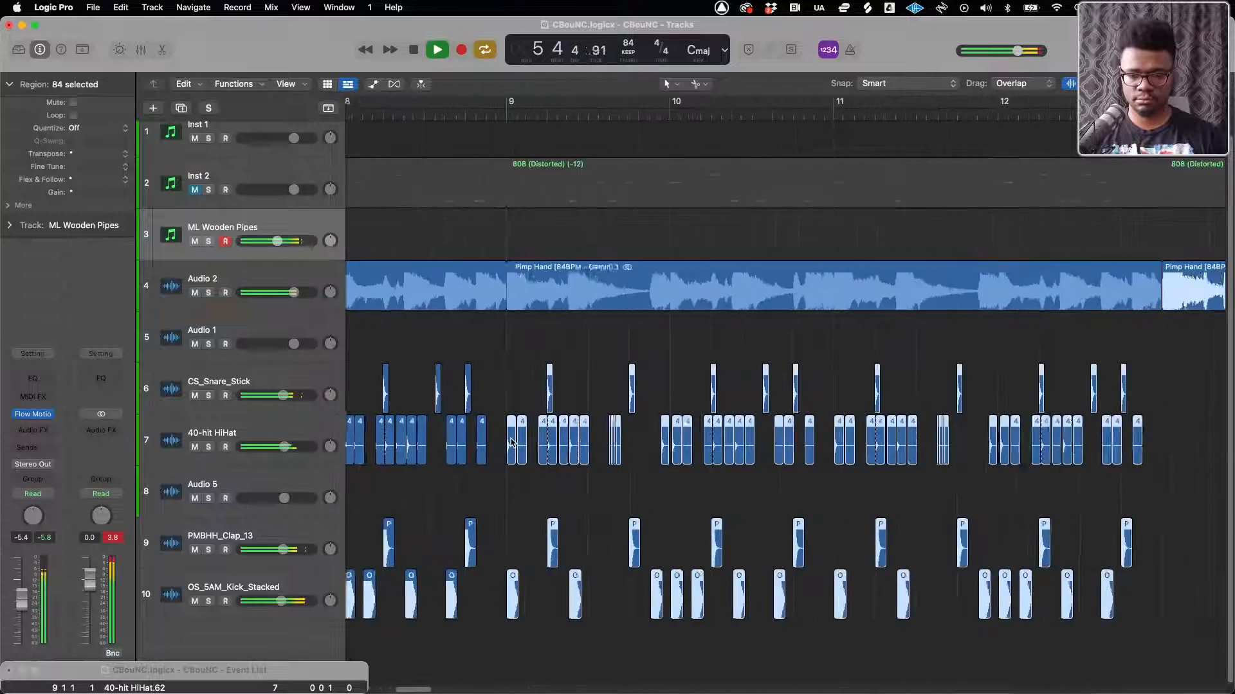
scroll(512, 443, down, 5)
scroll(511, 442, down, 6)
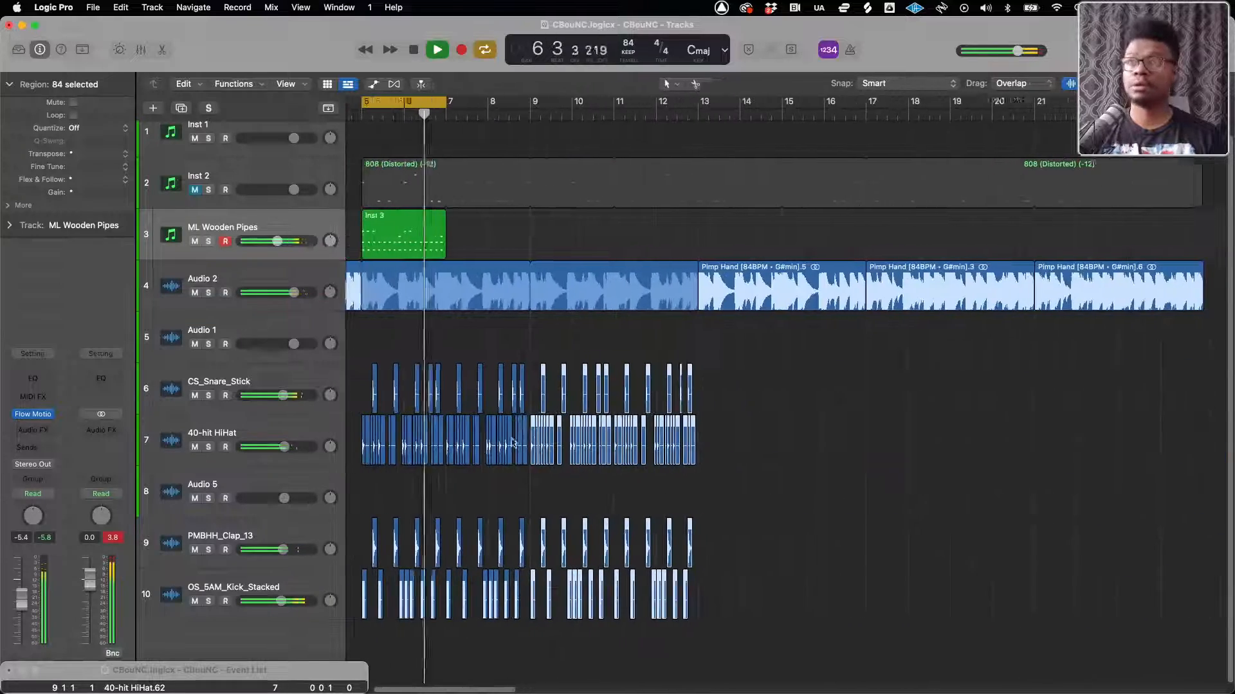
Copy all snare, hi-hat, clap and kick regions of bars 5 to 12 to start at bar 13
drag(795, 368, 381, 632)
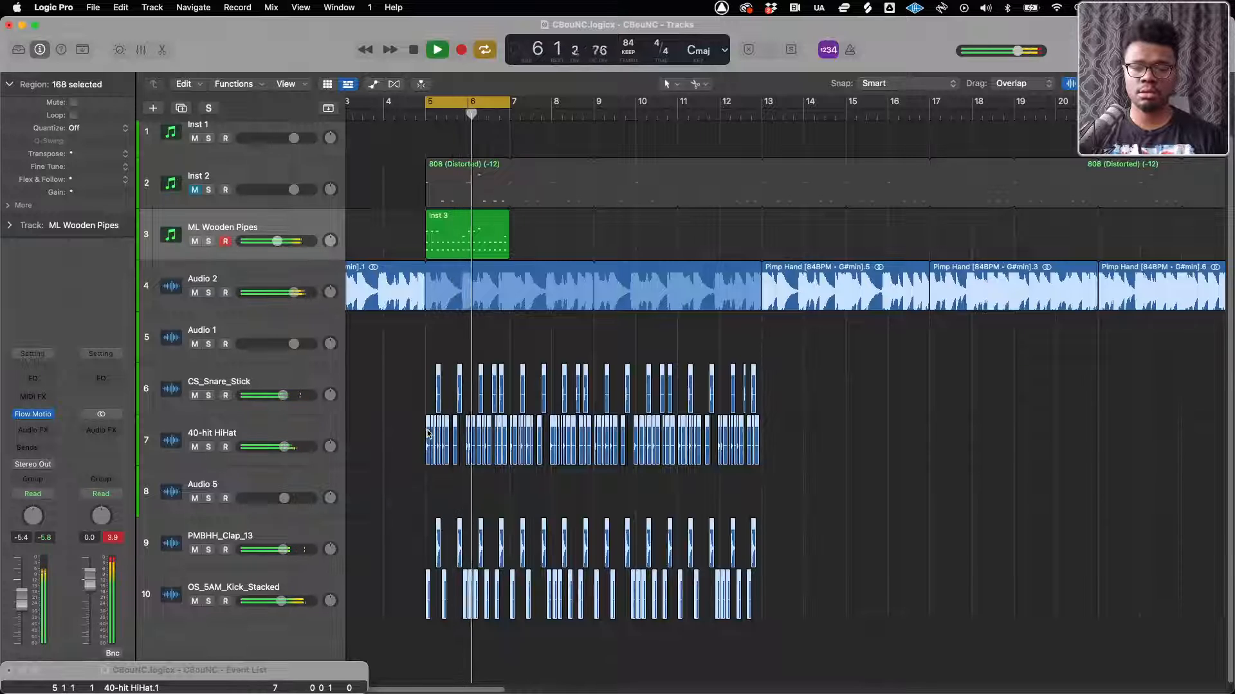
drag(430, 439, 761, 444)
scroll(762, 444, up, 5)
scroll(761, 444, down, 10)
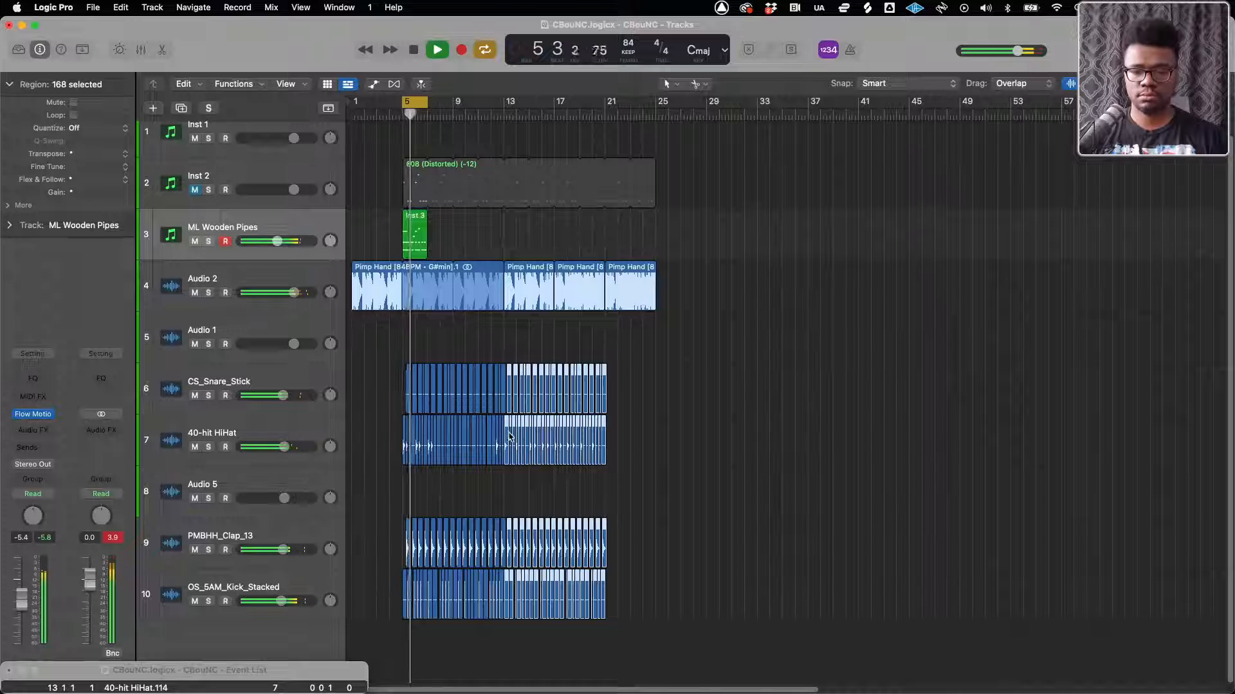
drag(508, 430, 605, 425)
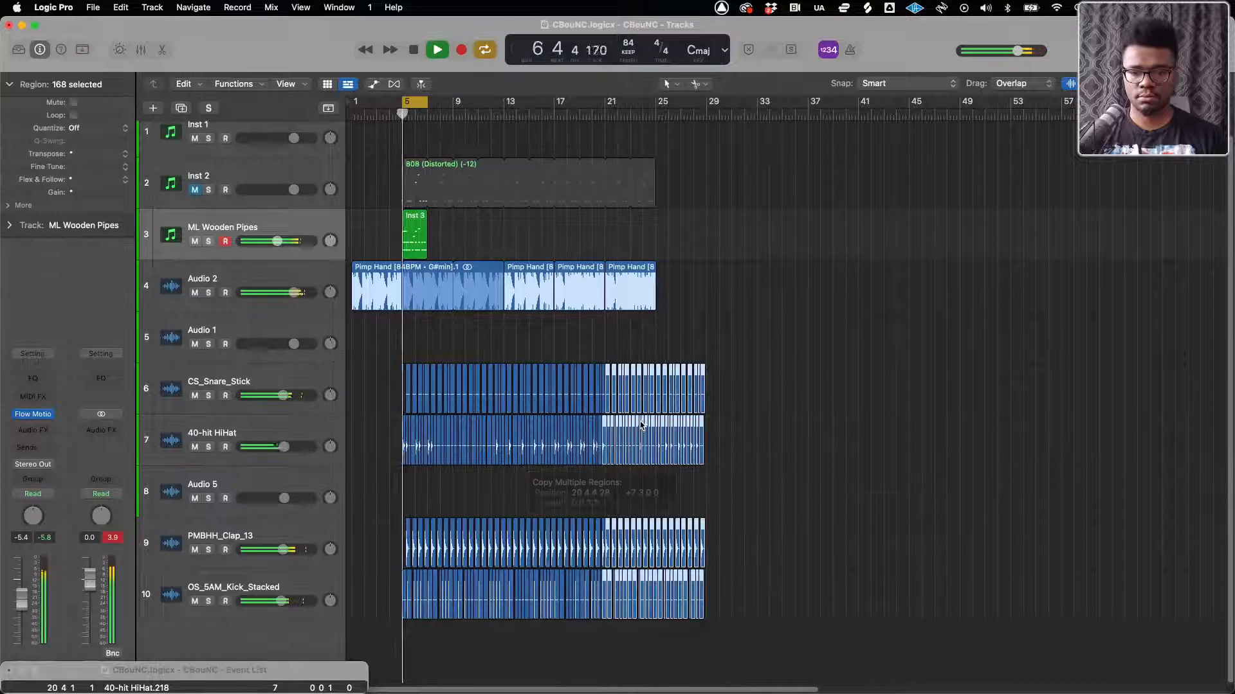
scroll(605, 425, up, 8)
scroll(615, 431, up, 4)
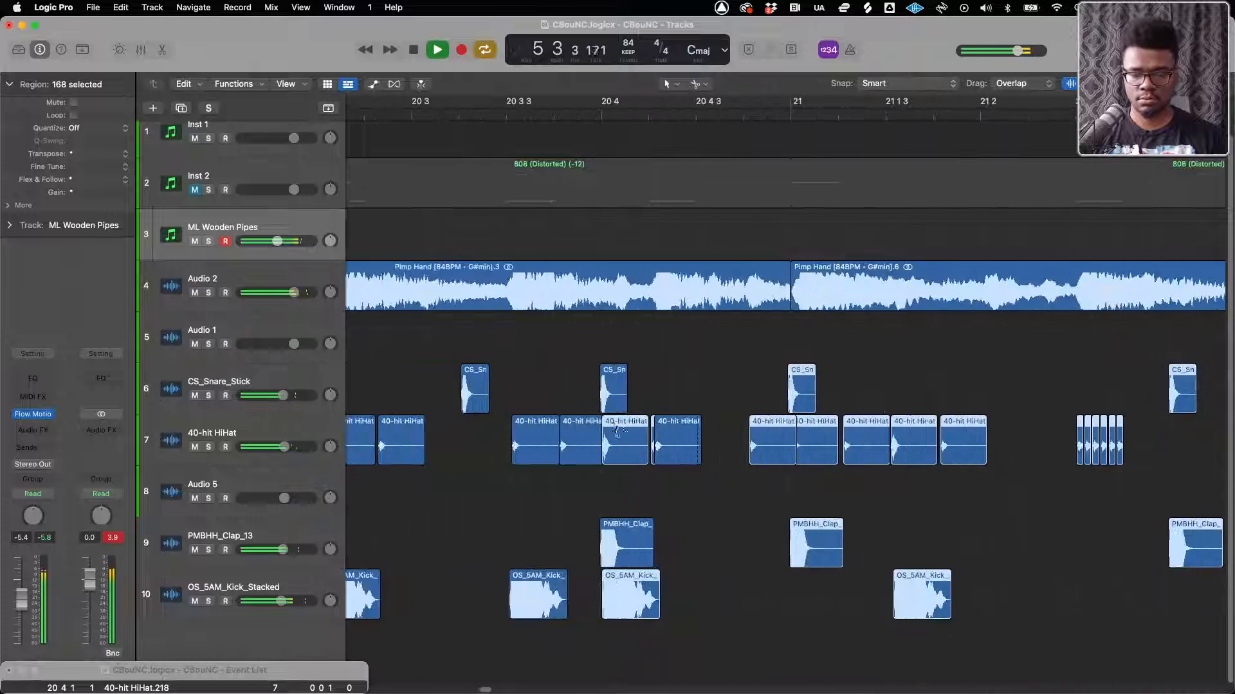
key(super+z)
Copy the drum regions of bars 13 to 20 to start exactly at bar 21
scroll(614, 433, down, 10)
scroll(568, 436, left, 15)
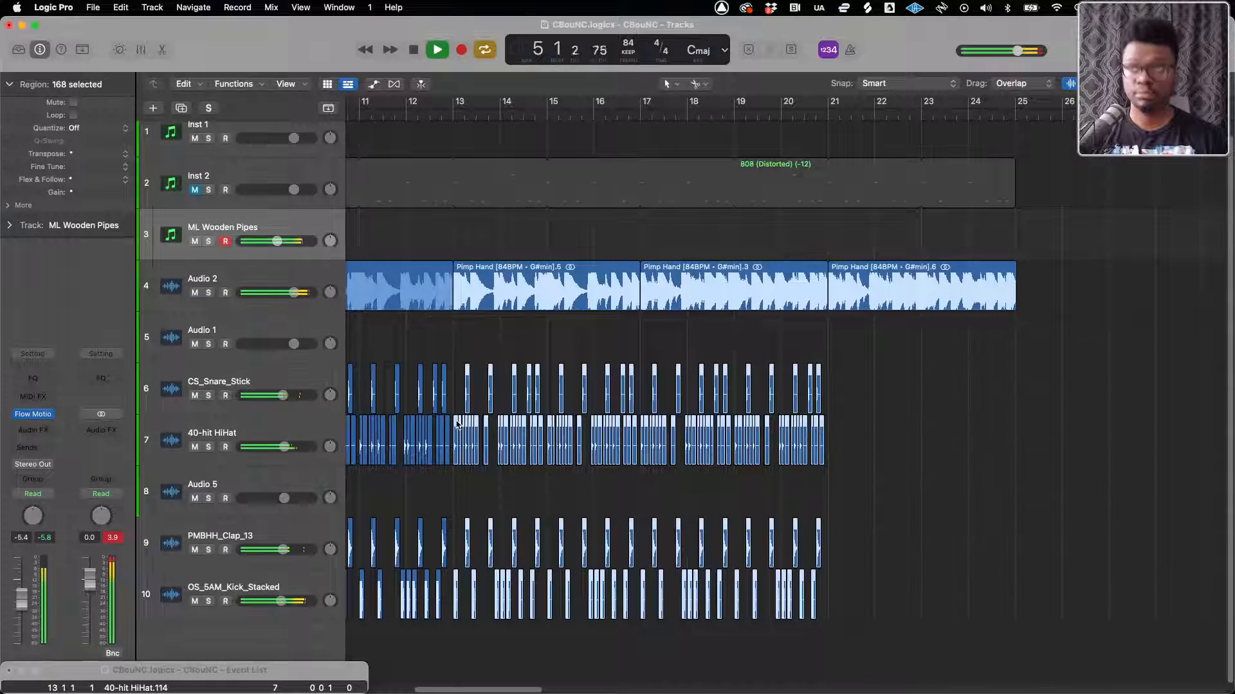
drag(458, 424, 830, 423)
scroll(860, 422, up, 12)
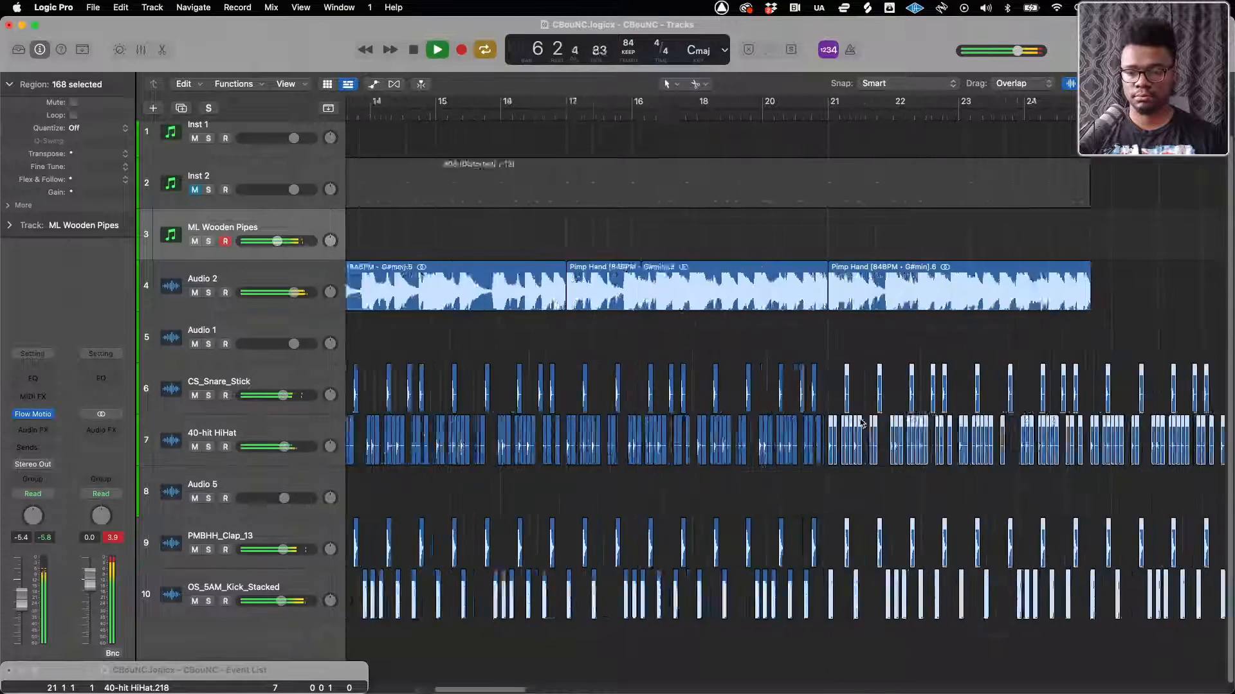
scroll(861, 422, down, 15)
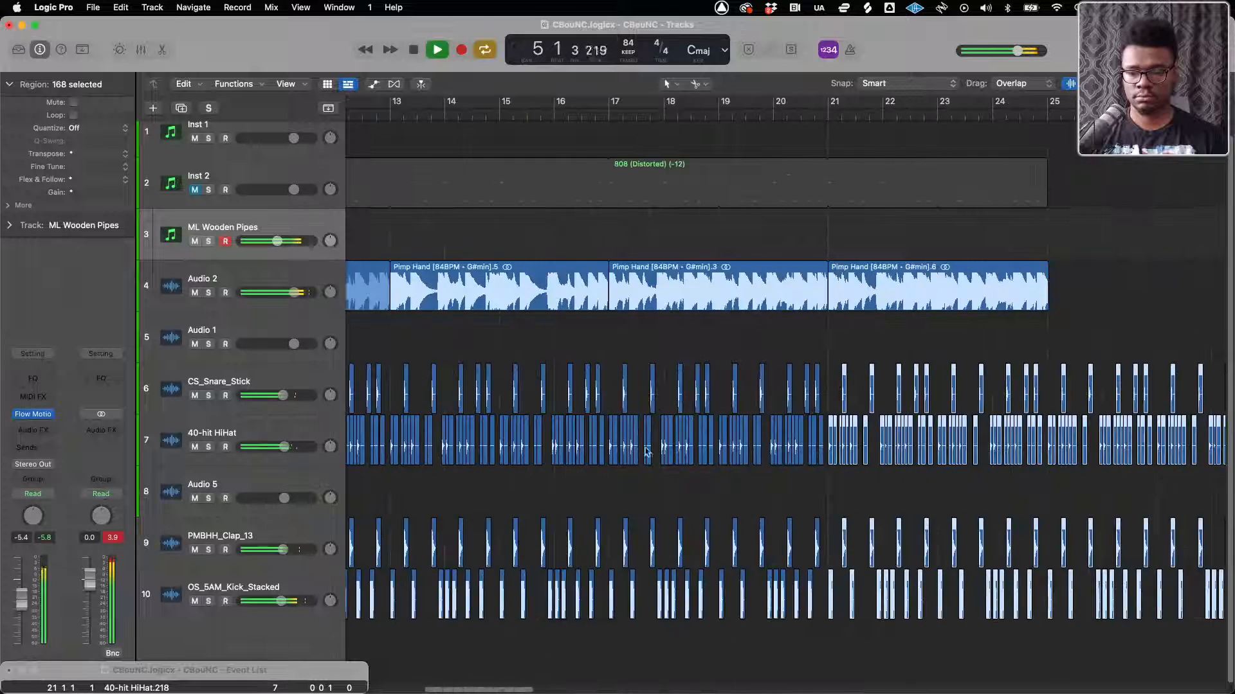
Delete all drum regions from bar 25 onward, past the end of the Pimp Hand sample
drag(925, 349, 689, 642)
key(Delete)
scroll(648, 582, down, 8)
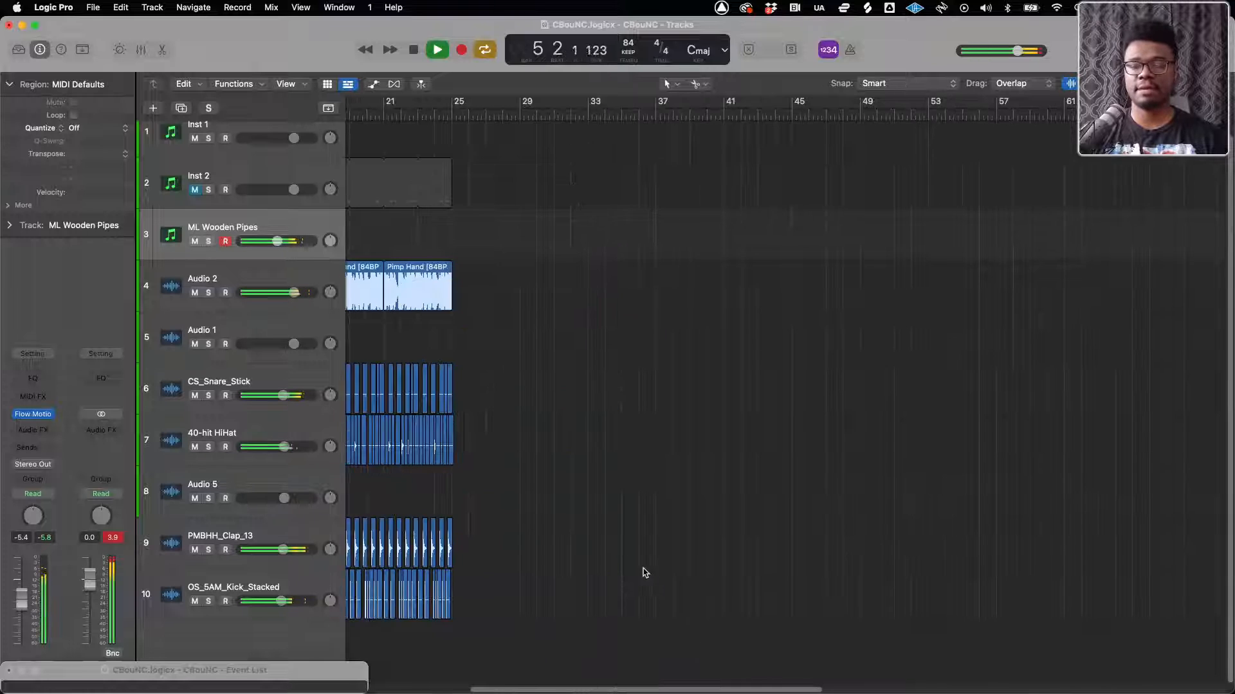
Extend the cycle range to span bars 5 to 25 and lower the ML Wooden Pipes track volume to -12.8 dB
scroll(377, 422, left, 10)
drag(453, 101, 761, 96)
drag(278, 241, 263, 242)
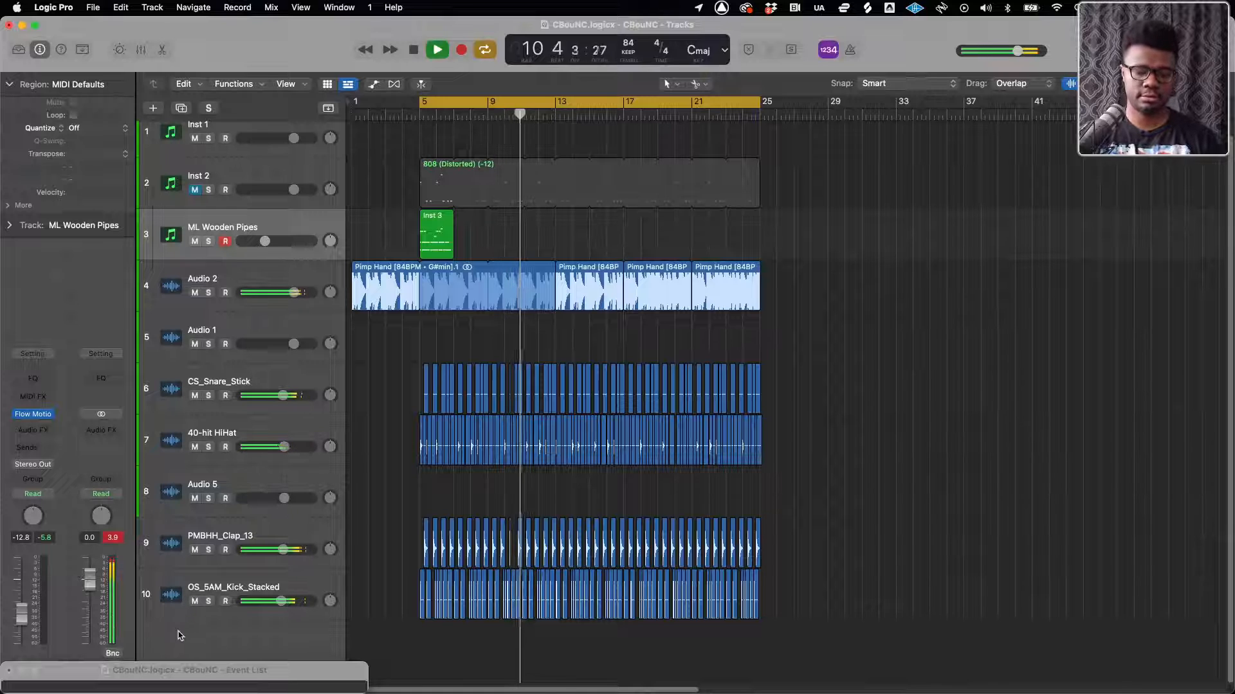
Add a new software instrument track below ML Wooden Pipes and load the UADx Moog Minimoog Synth on it
double_click(171, 653)
drag(171, 653, 219, 287)
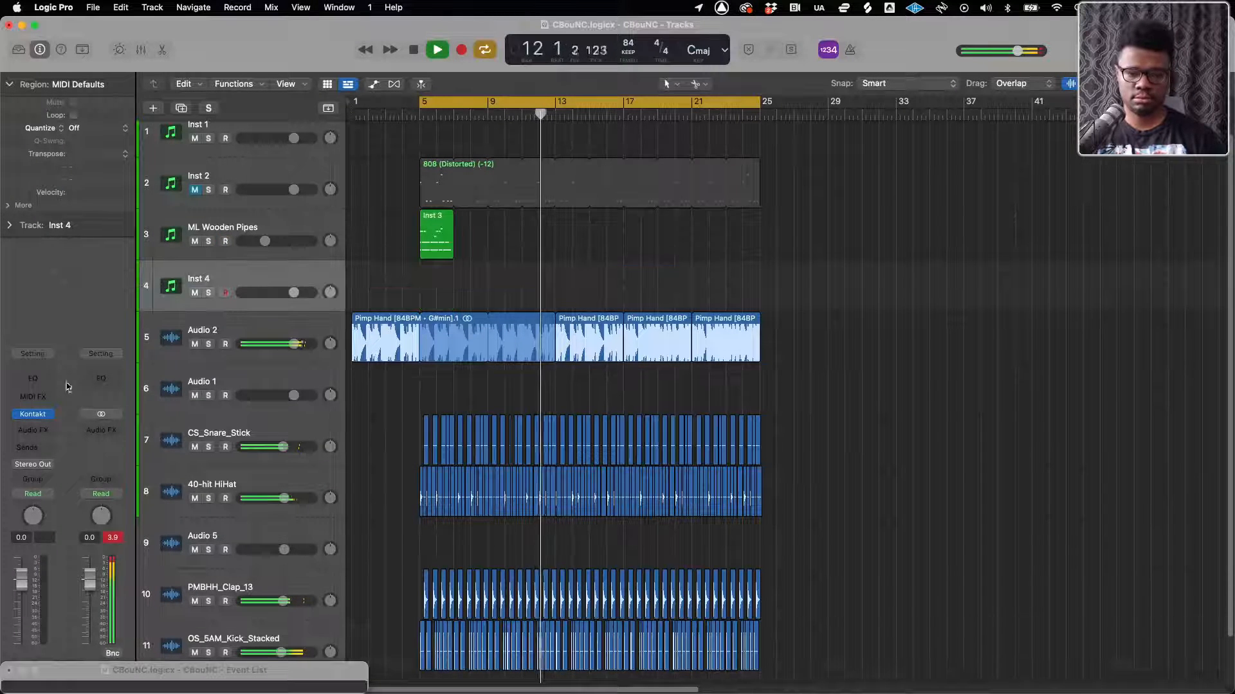
click(49, 417)
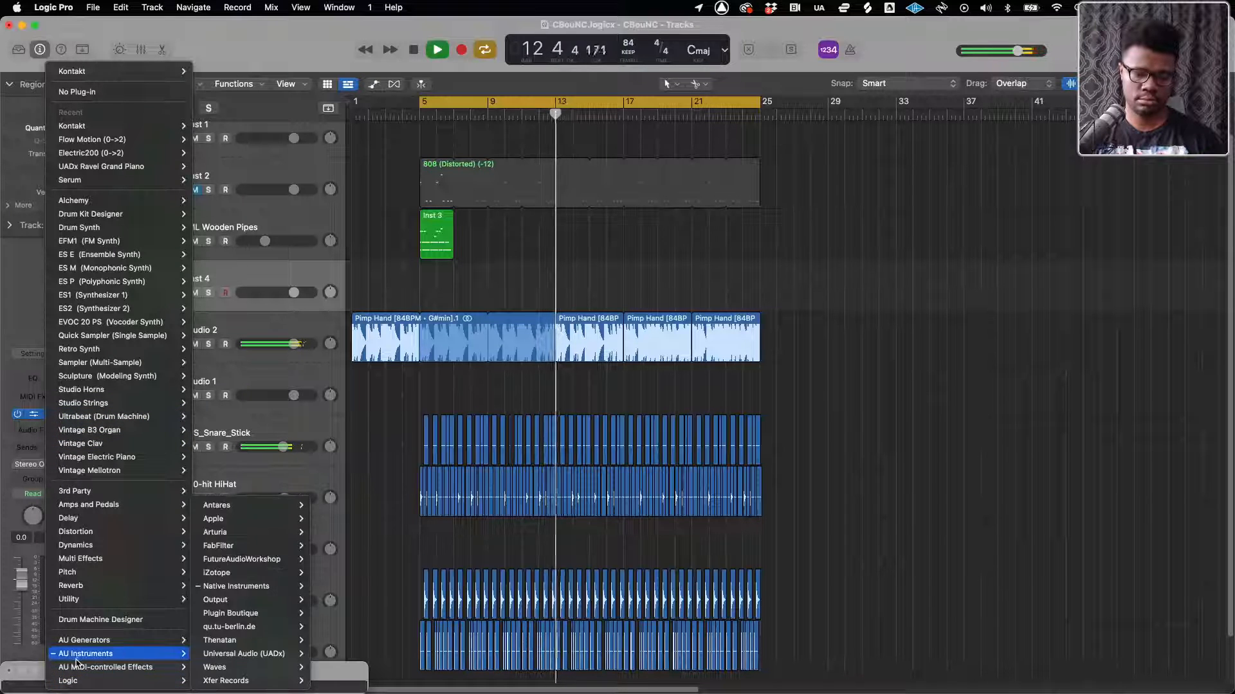
mouse_move(148, 654)
mouse_move(254, 653)
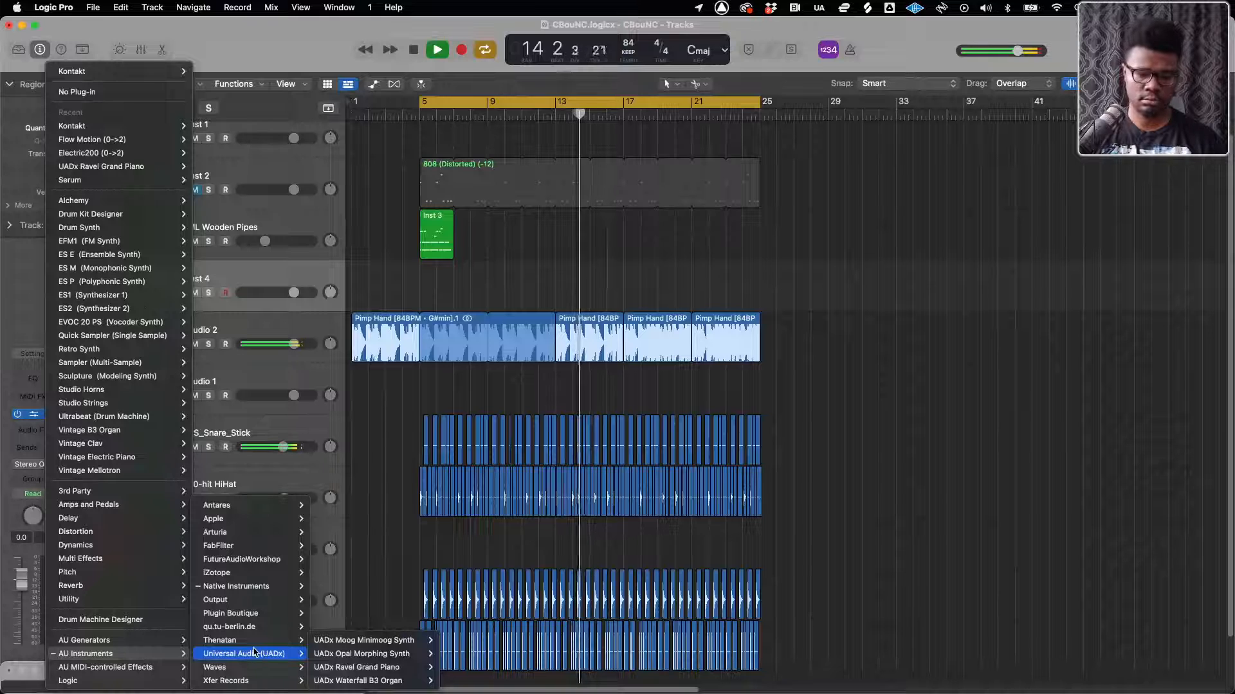
click(405, 642)
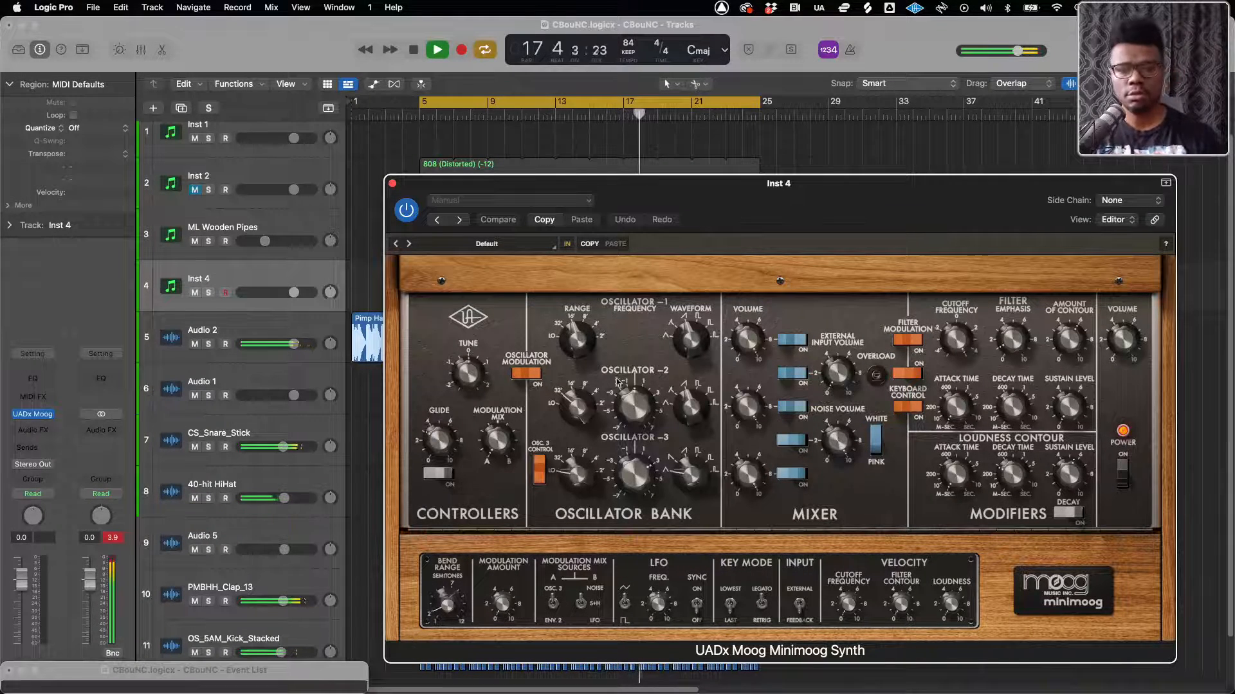
Filter the Minimoog presets by the Bass type and load the Classic Funk preset
drag(735, 182, 529, 118)
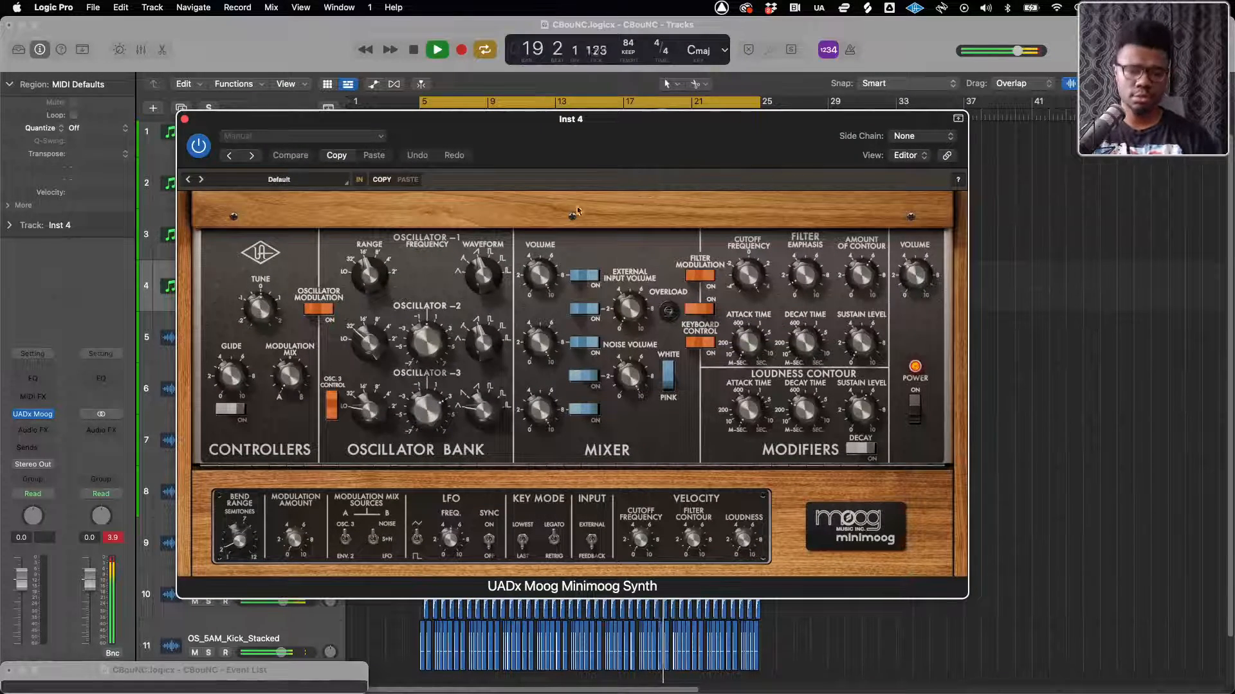
click(286, 181)
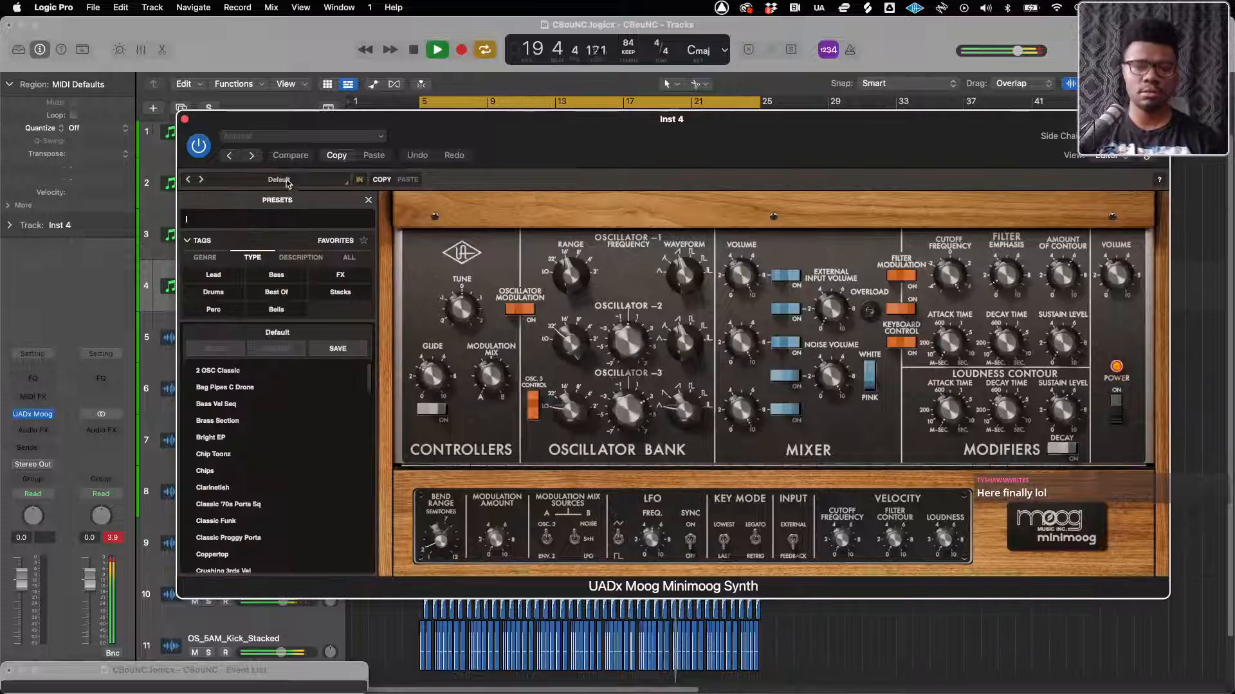
click(277, 274)
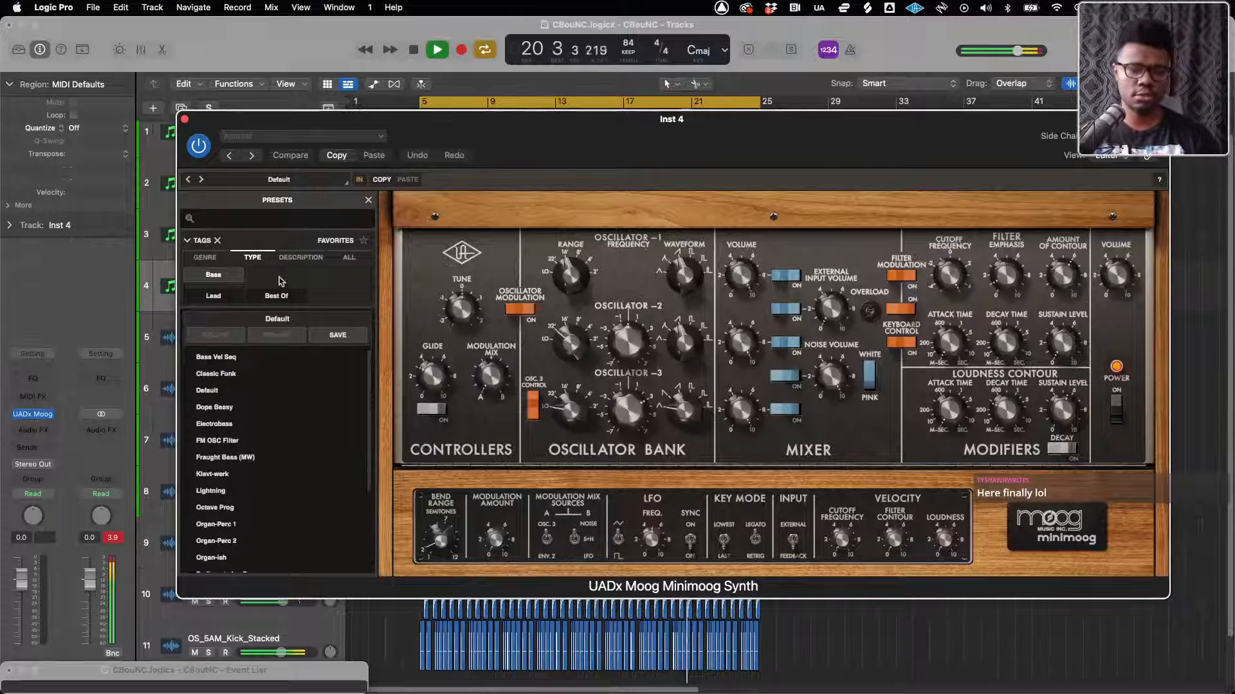
click(219, 373)
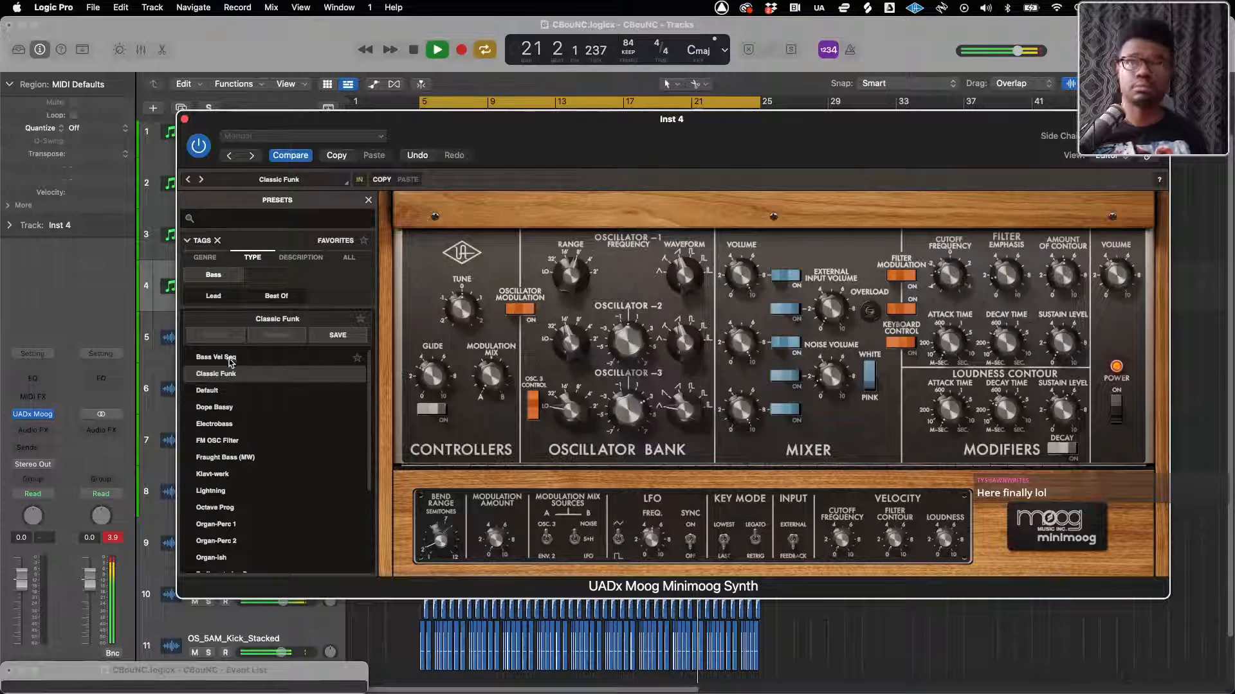
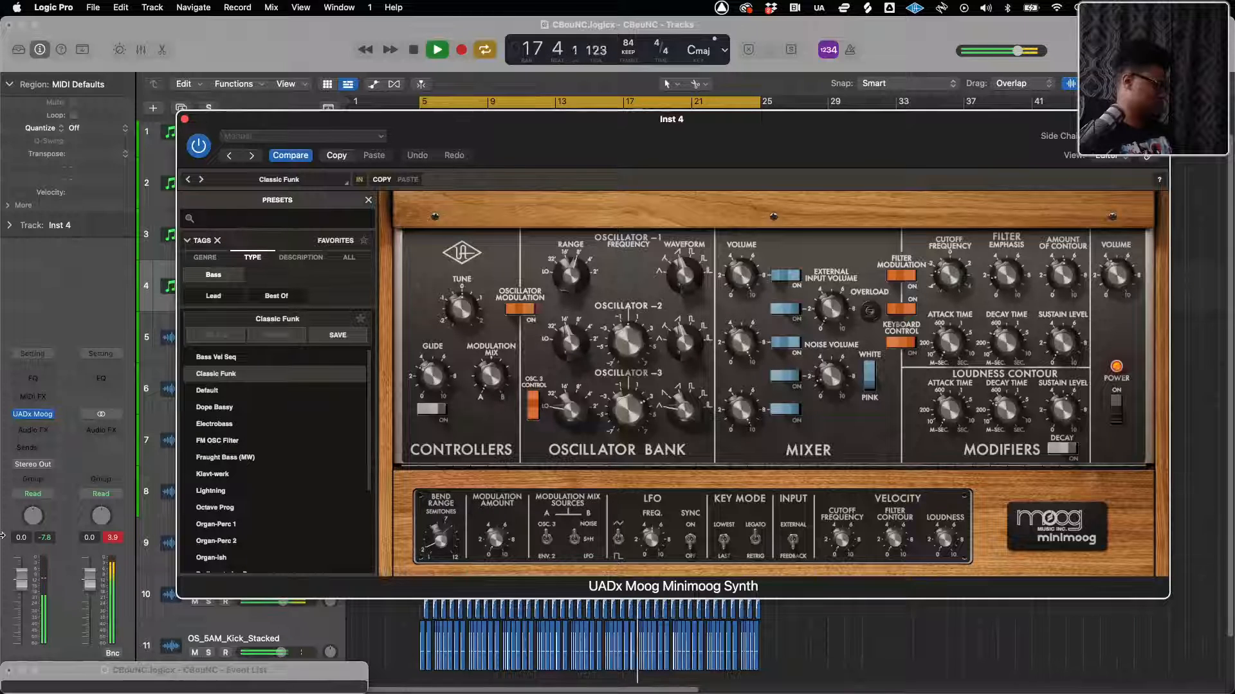
Stop playback of the beat after auditioning the Classic Funk bass against it
key(space)
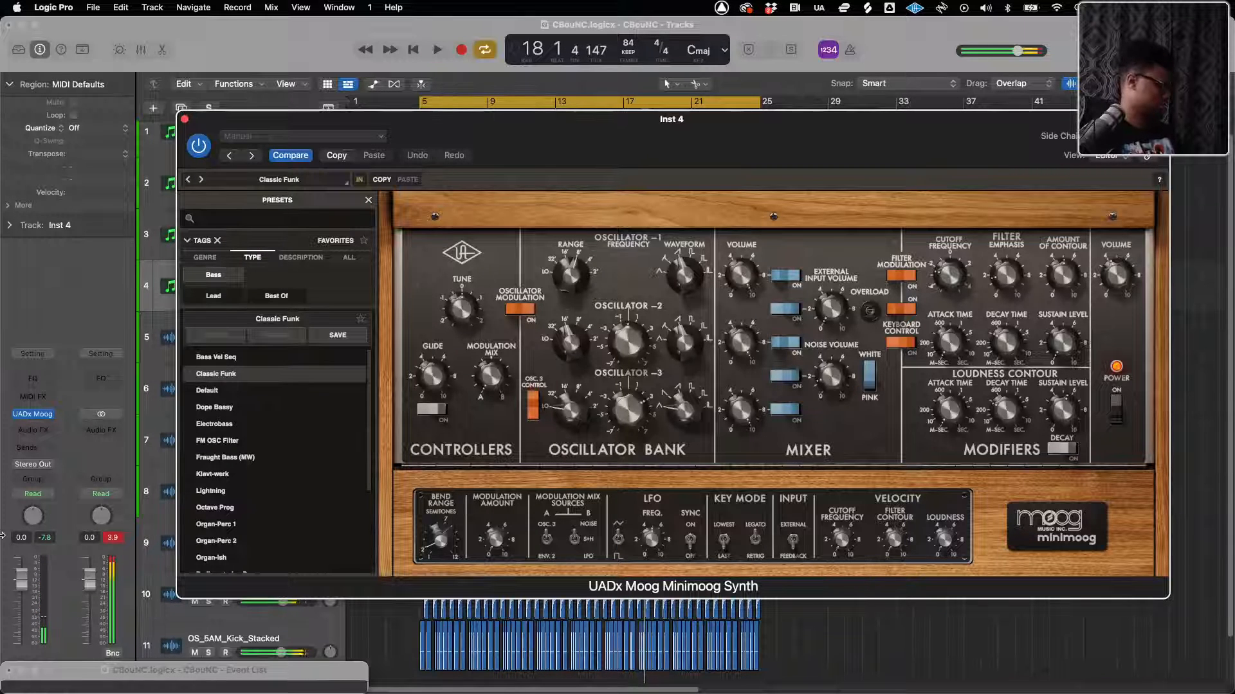
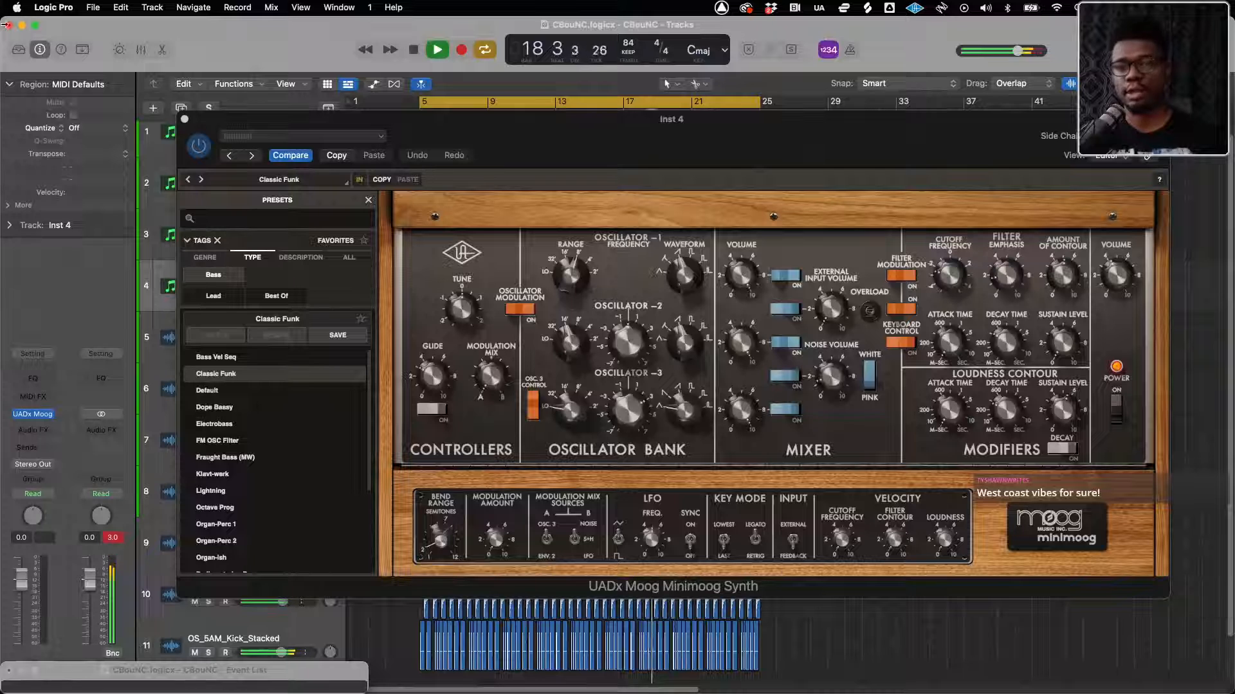
Record a Minimoog bass part on the Inst 4 track from bar 5 to nearly bar 9
click(184, 120)
key(space)
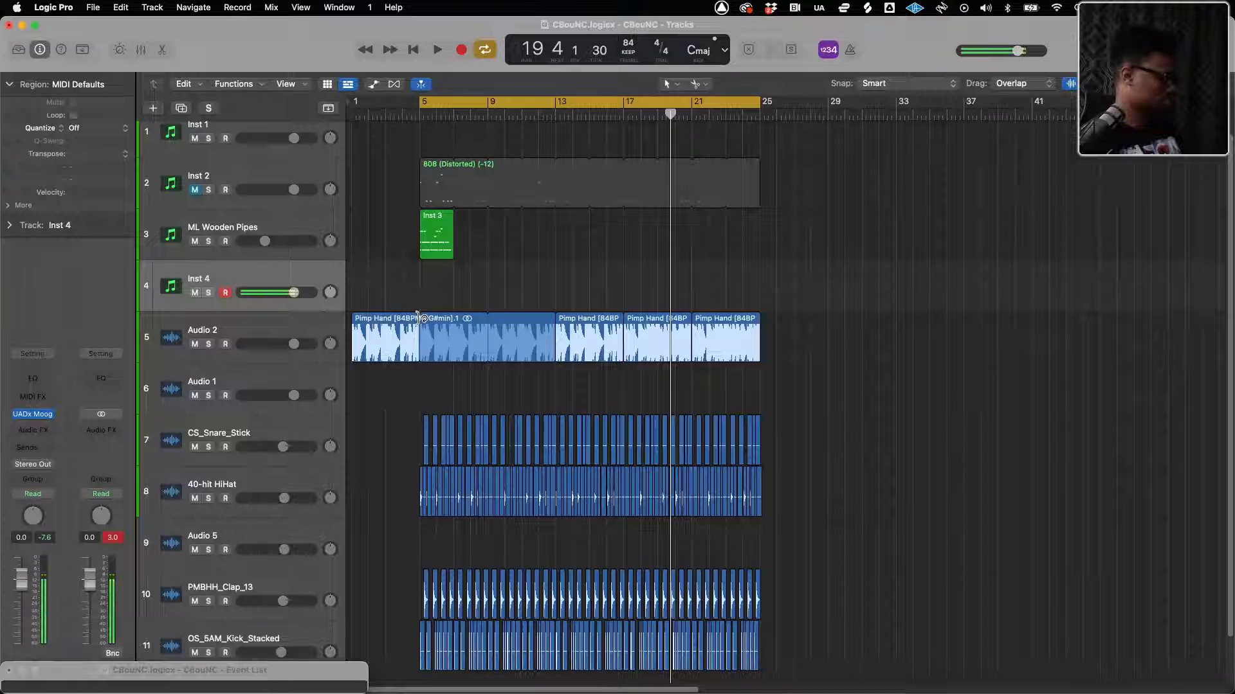
key(r)
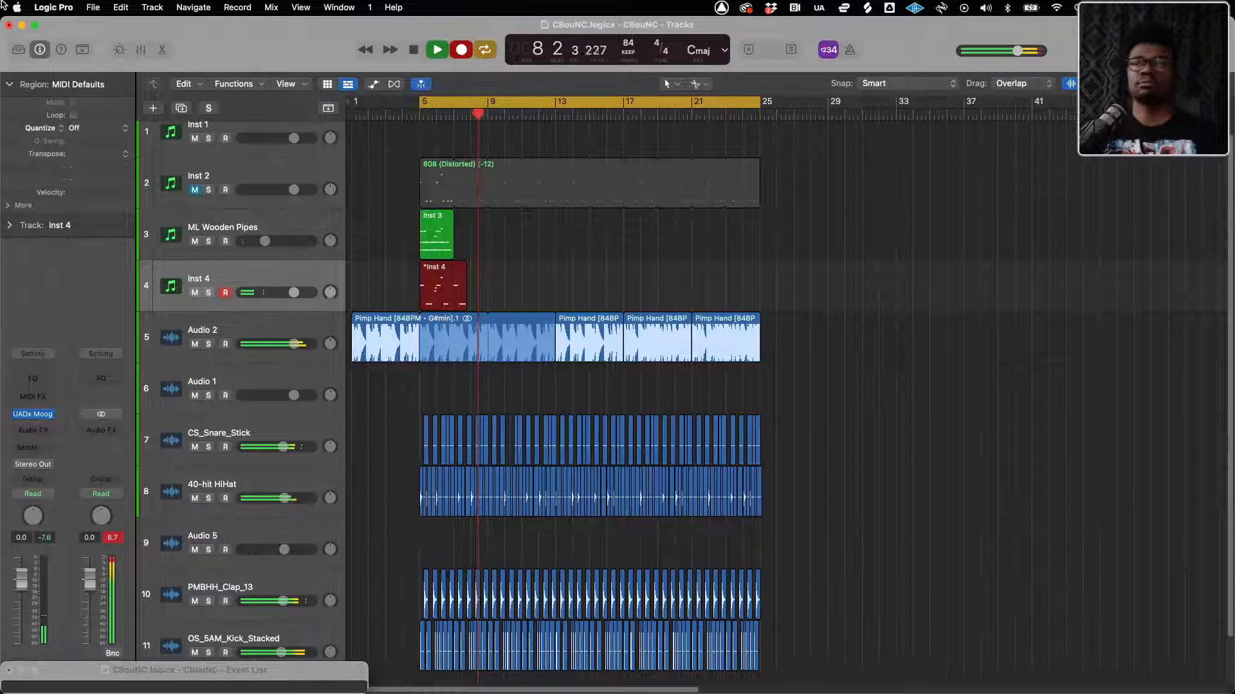
key(space)
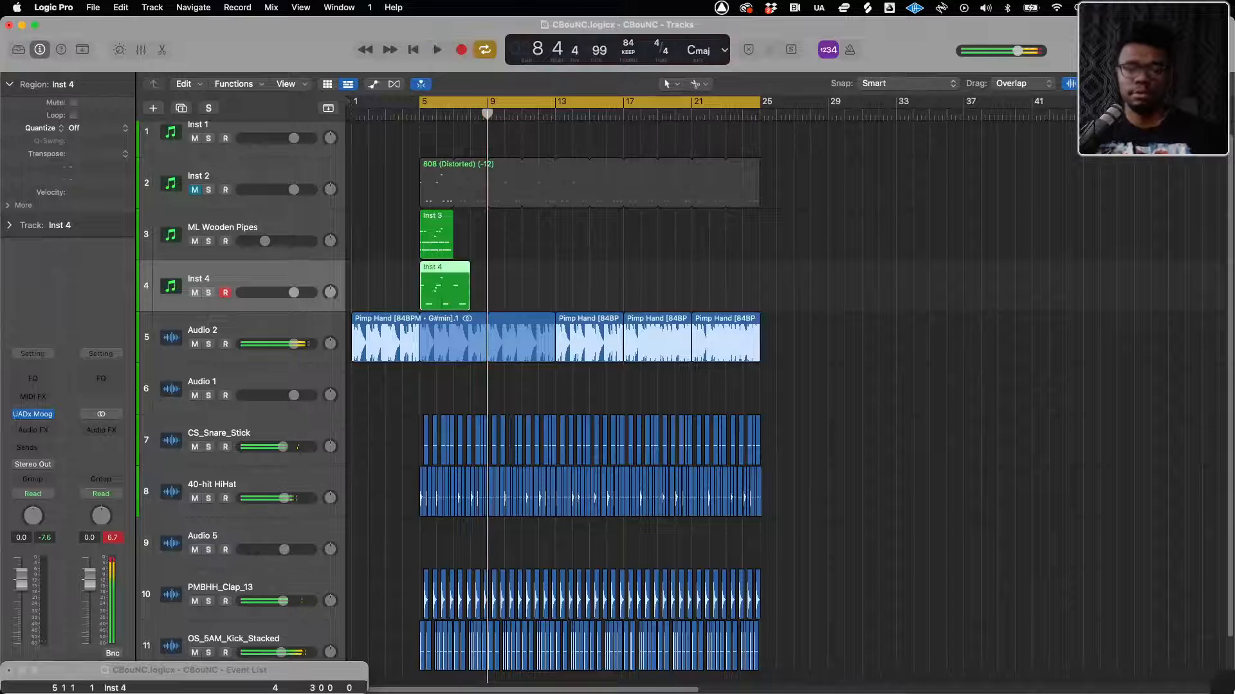
Play back the recorded Inst 4 bass with the beat and examine its notes in the Piano Roll
key(space)
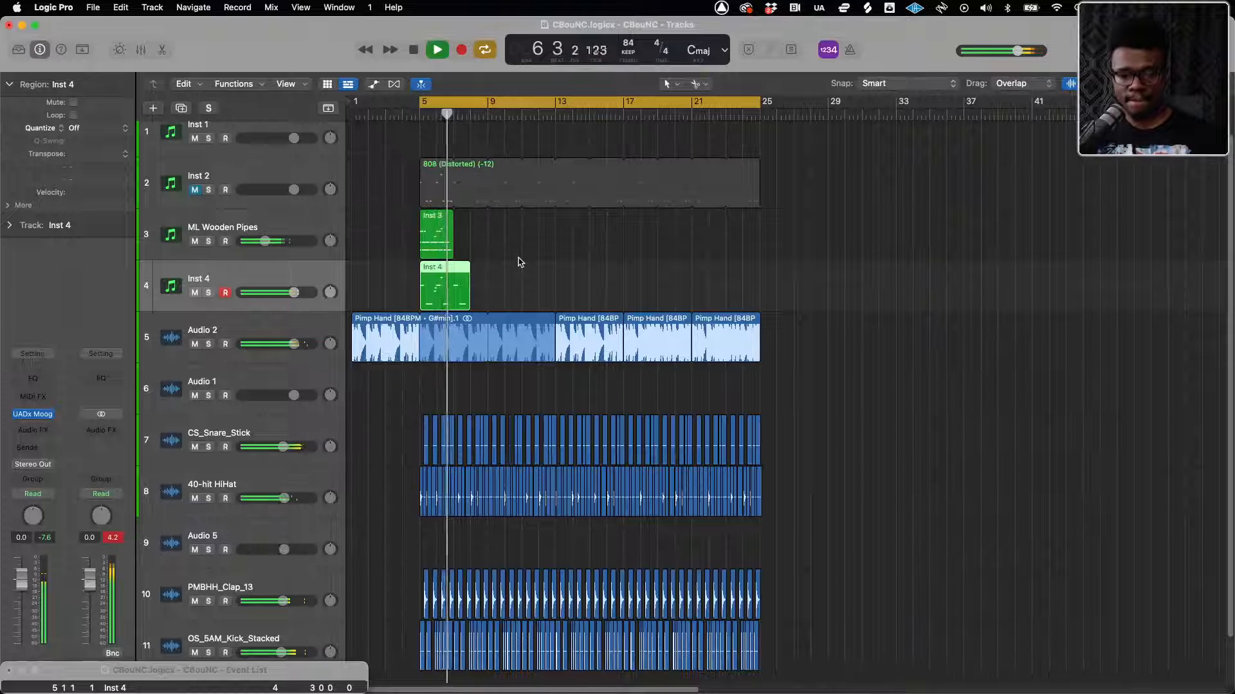
key(space)
key(p)
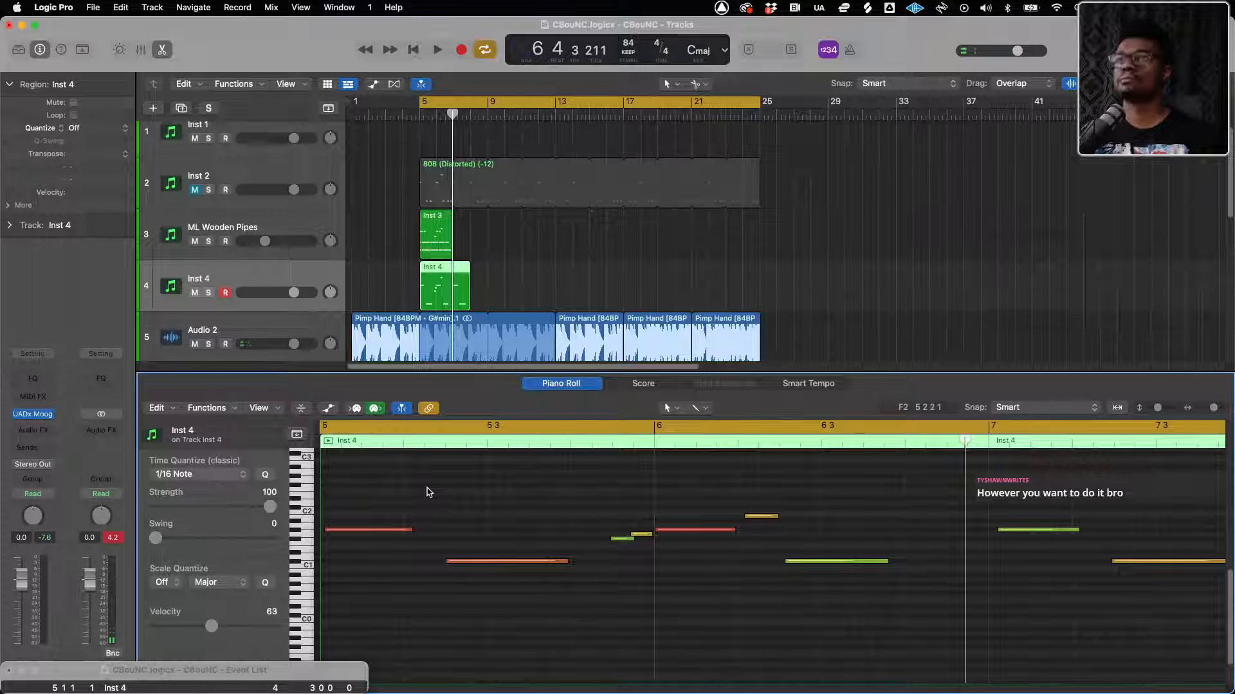
key(space)
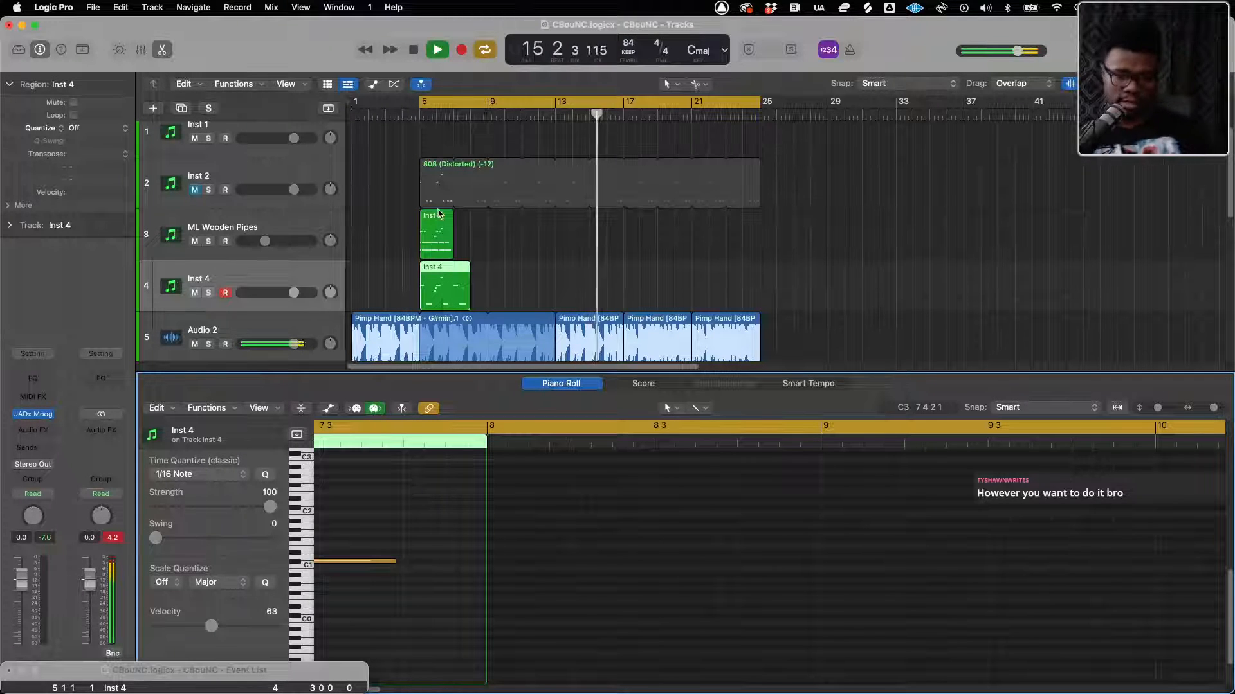
Try deleting the Inst 4 bass region, restore it, and mute the Inst 4 track instead
click(439, 279)
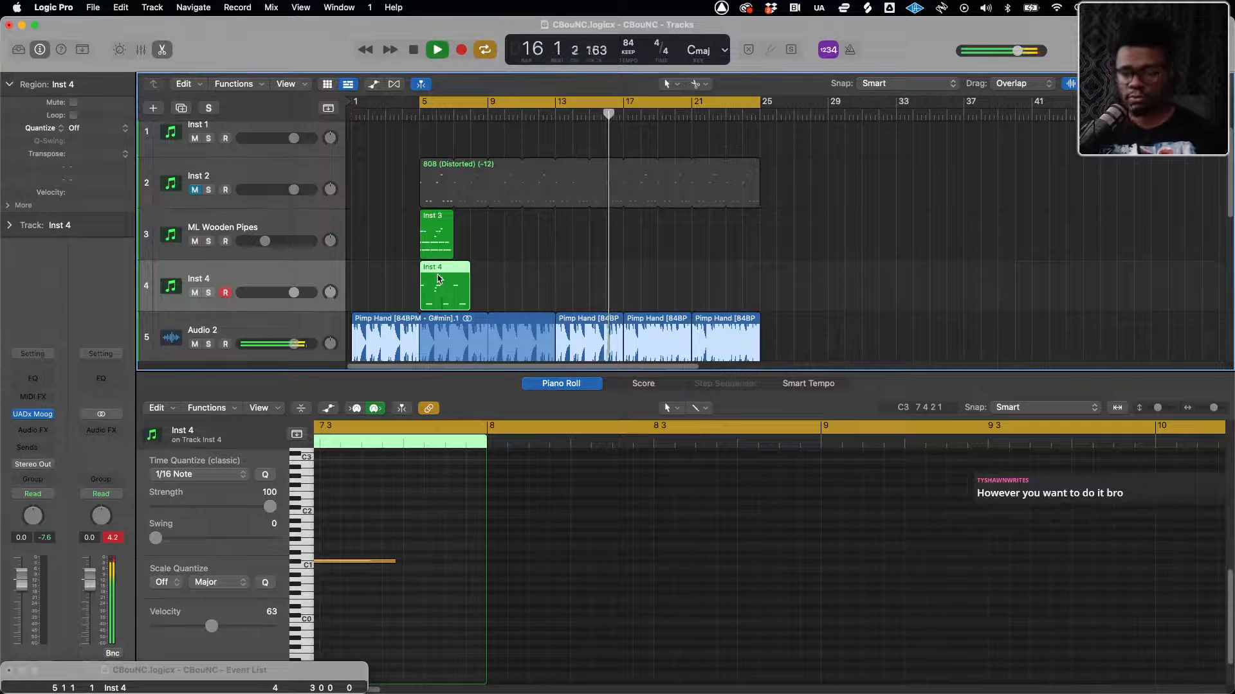
key(Delete)
key(super+z)
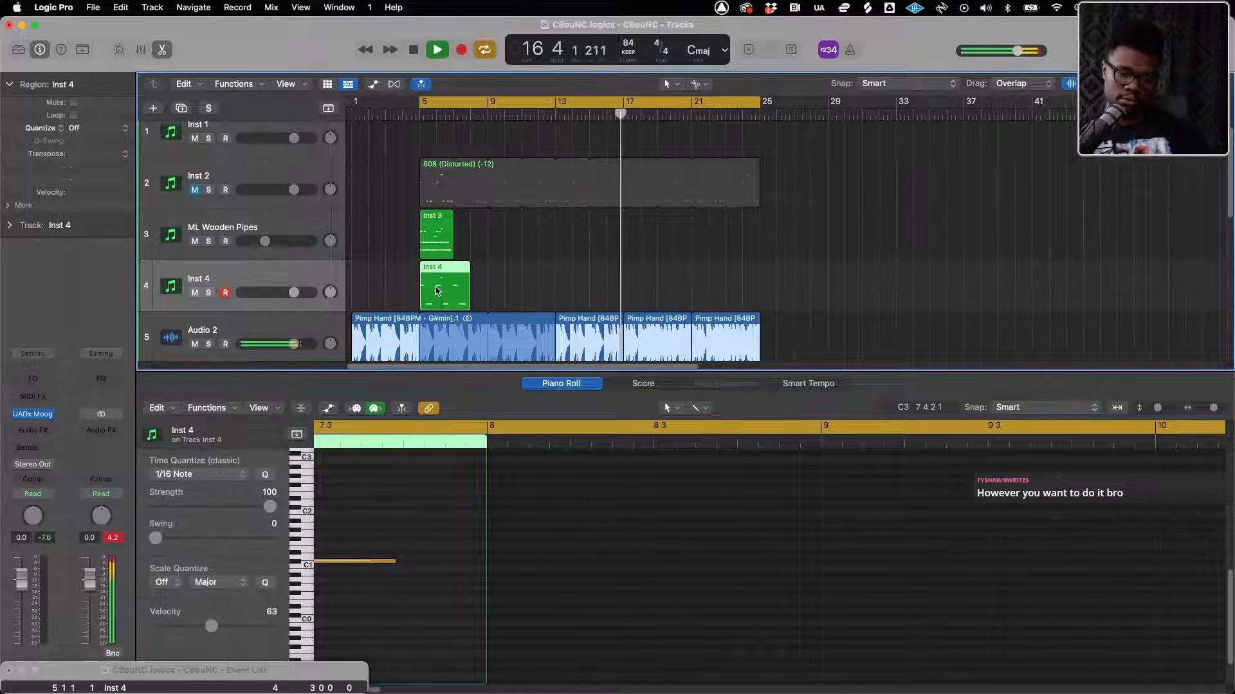
click(194, 294)
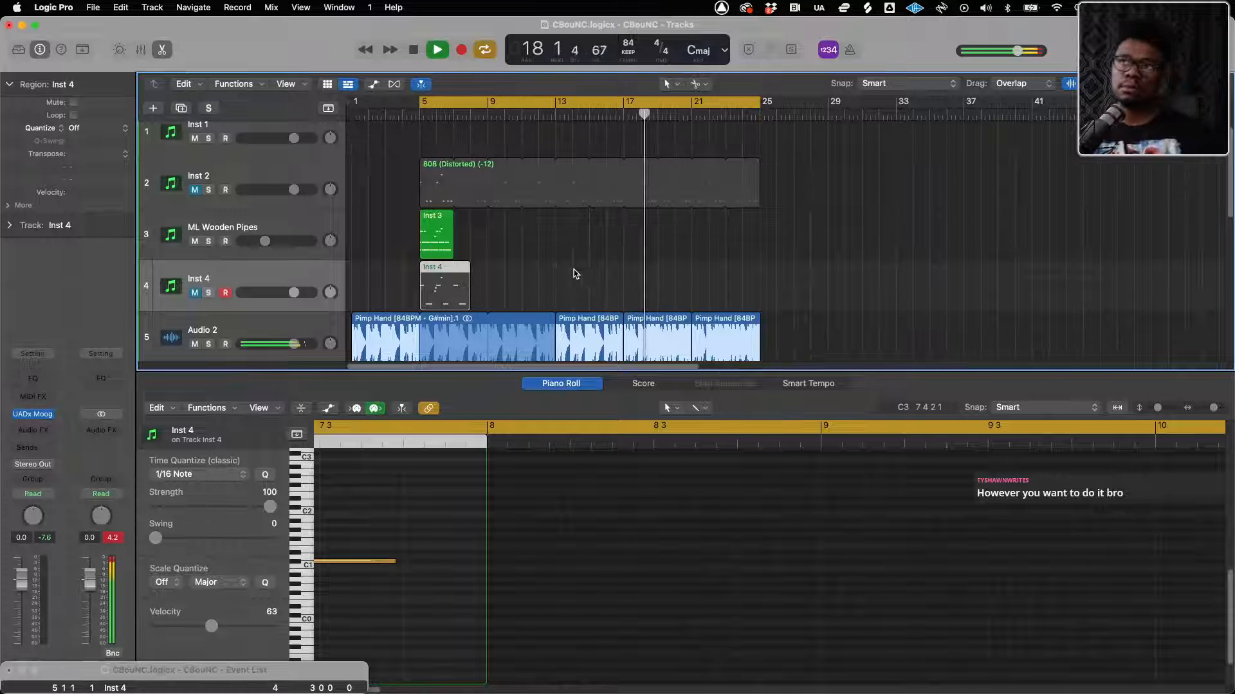
scroll(574, 272, down, 3)
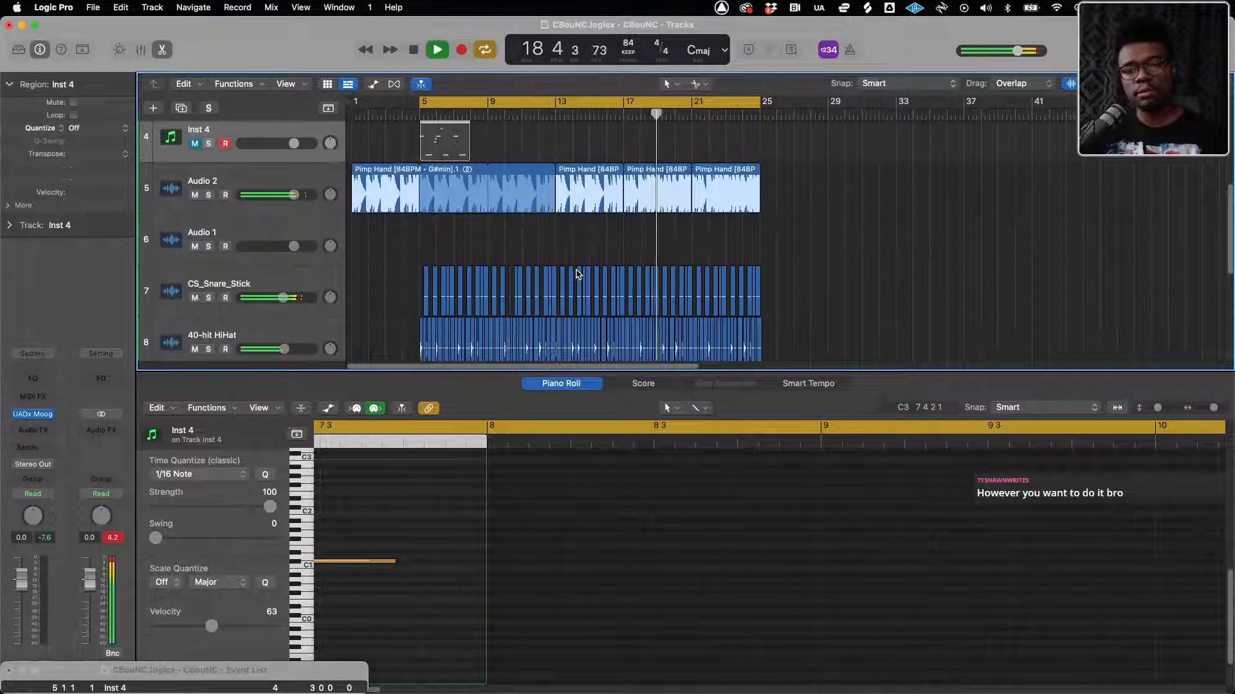
scroll(576, 283, up, 1)
scroll(511, 179, down, 4)
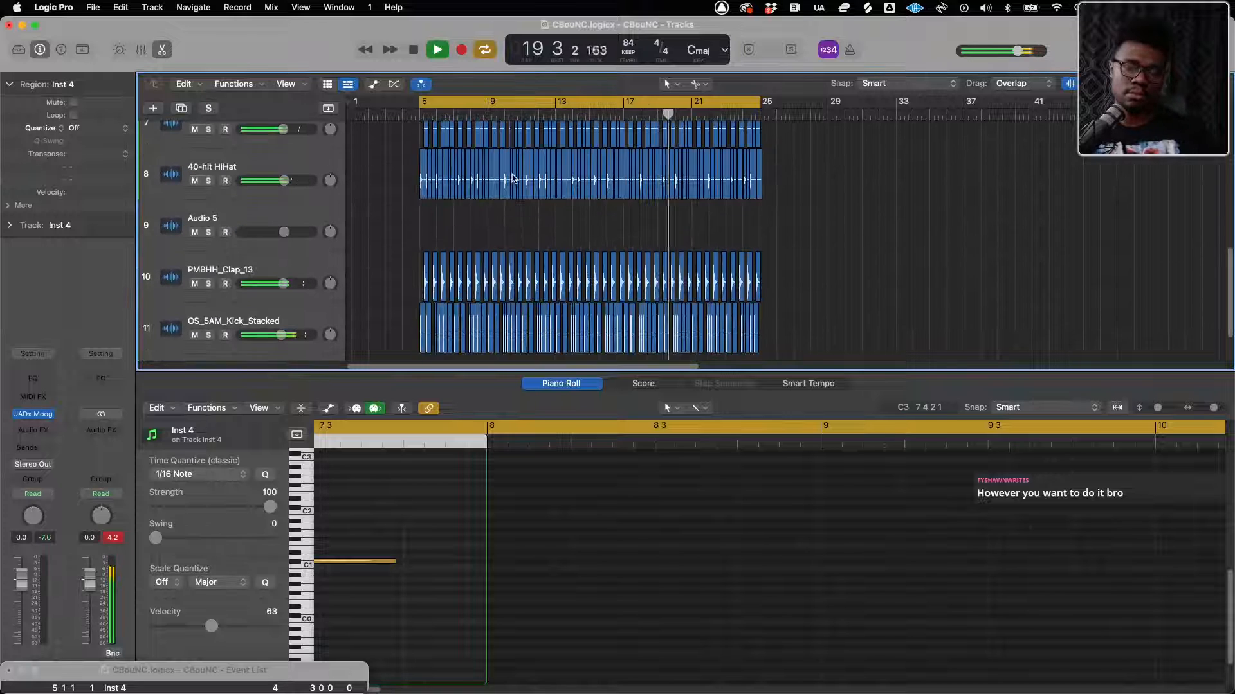
scroll(337, 206, up, 1)
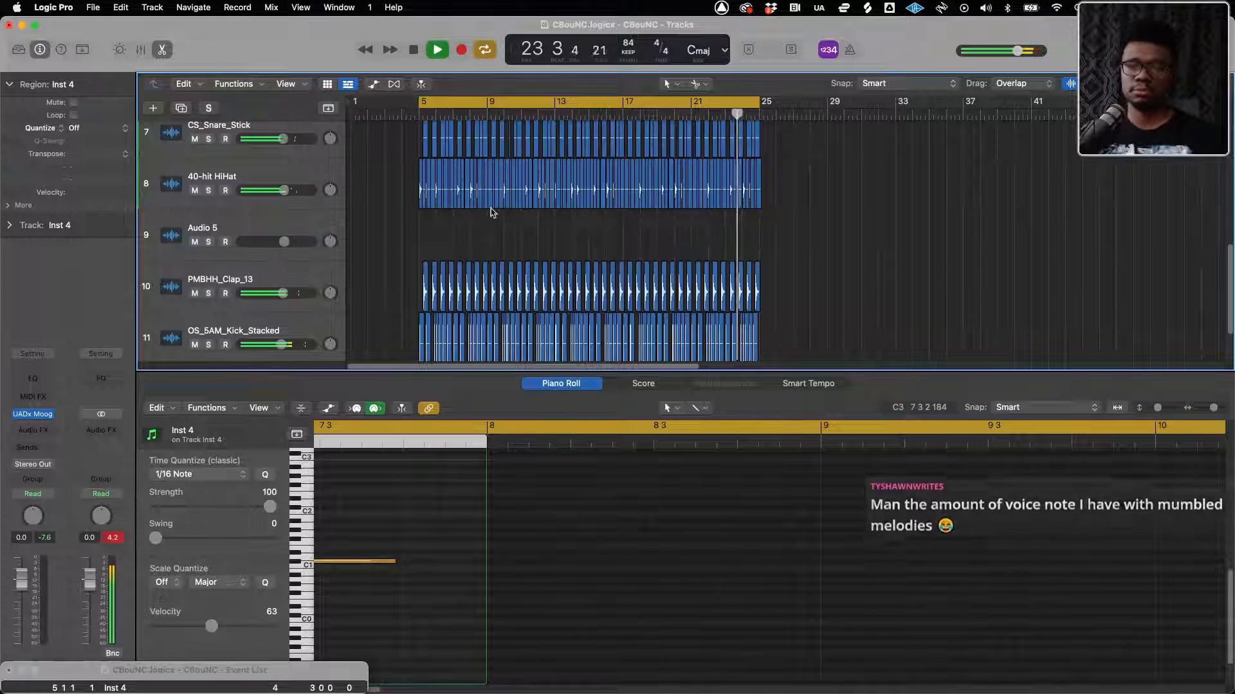
Duplicate the Audio 2 track and copy all its Pimp Hand regions onto the new track at the same positions
scroll(459, 231, up, 5)
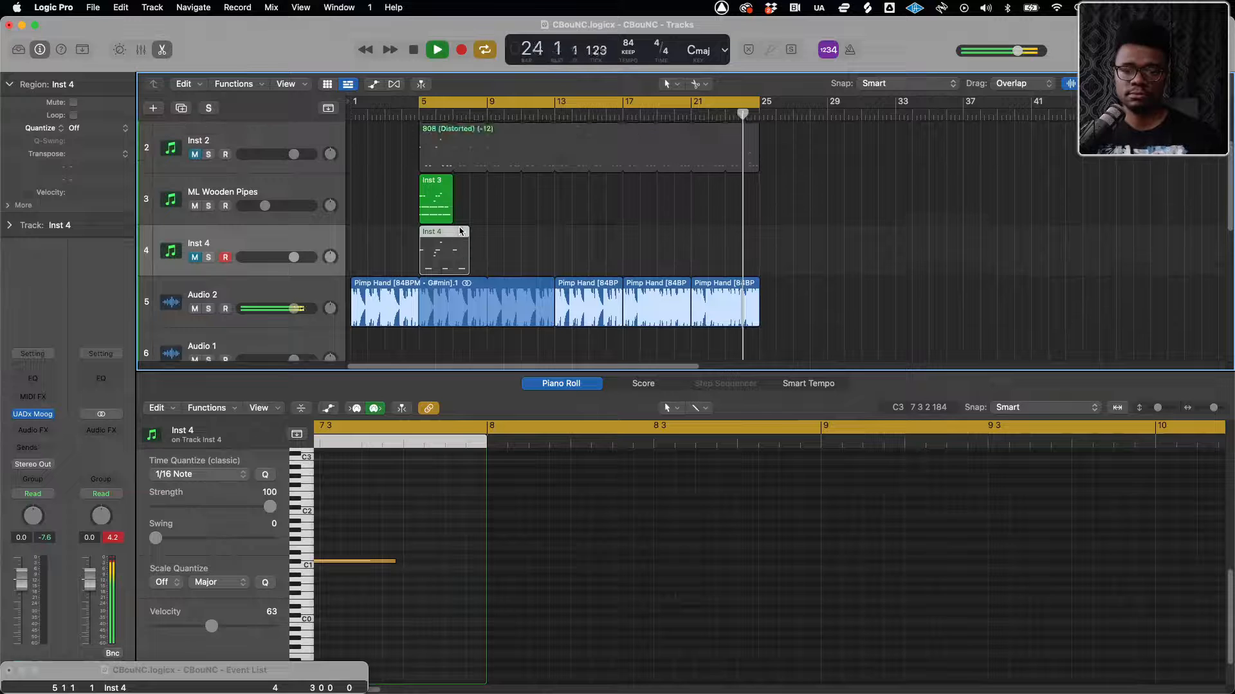
click(232, 292)
key(super+d)
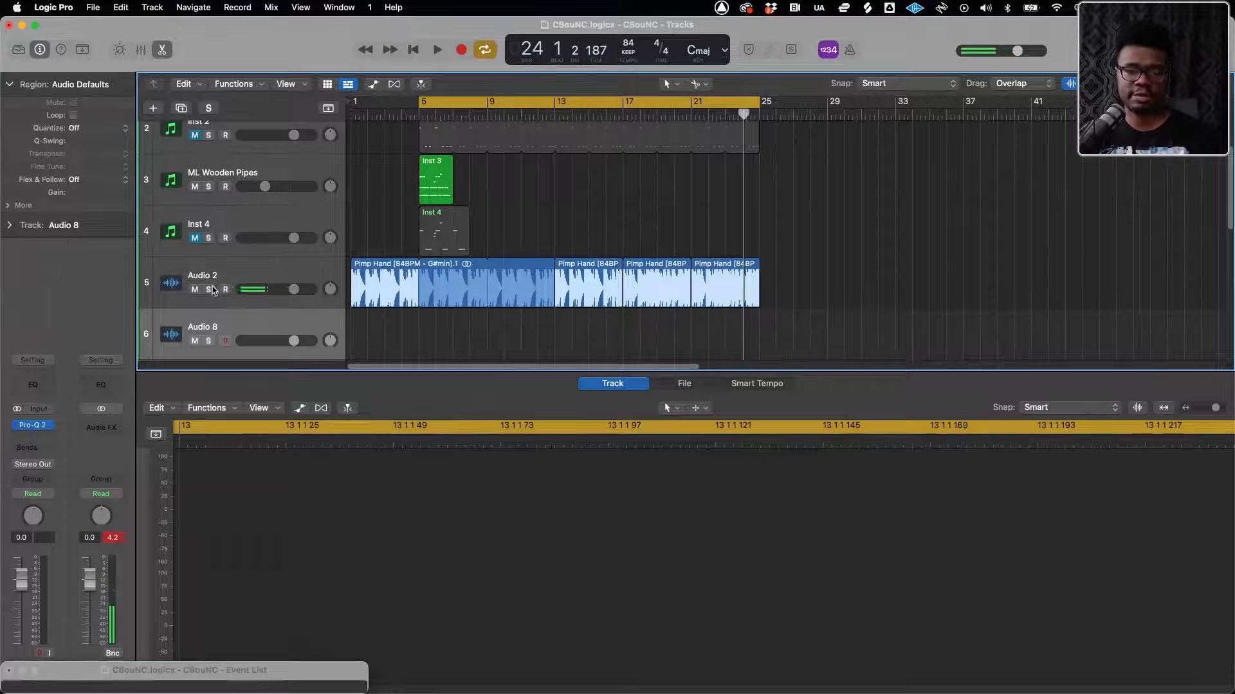
scroll(332, 285, down, 3)
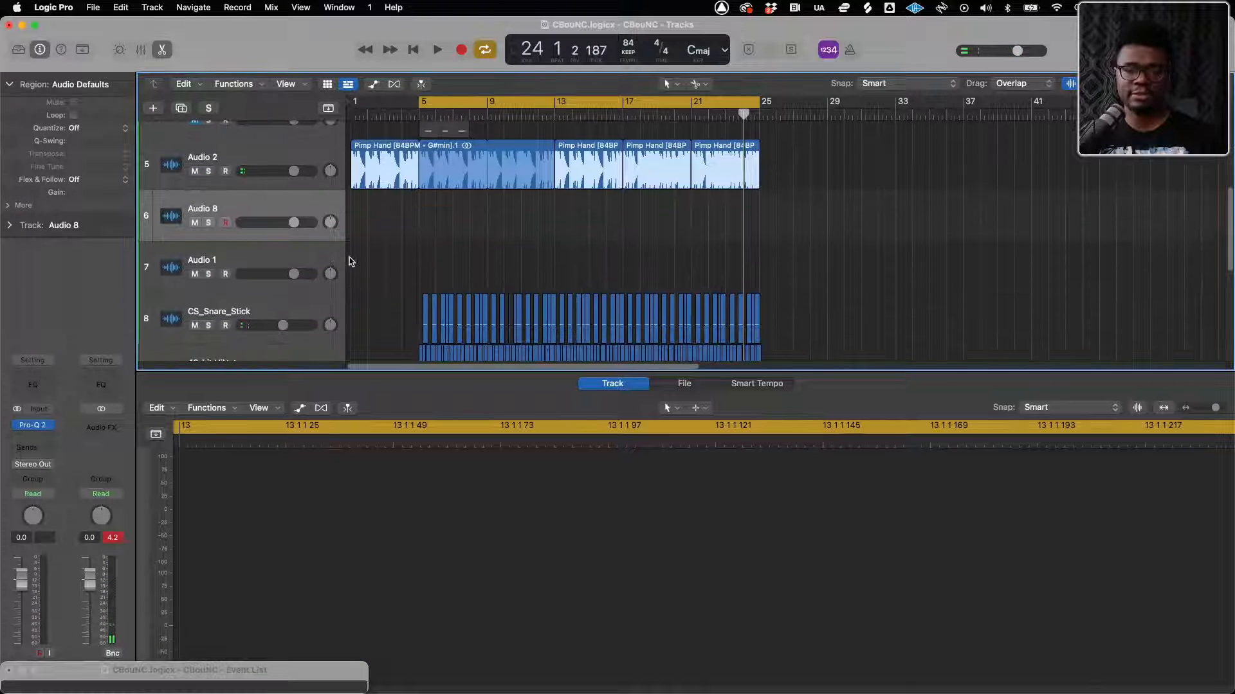
scroll(376, 215, up, 10)
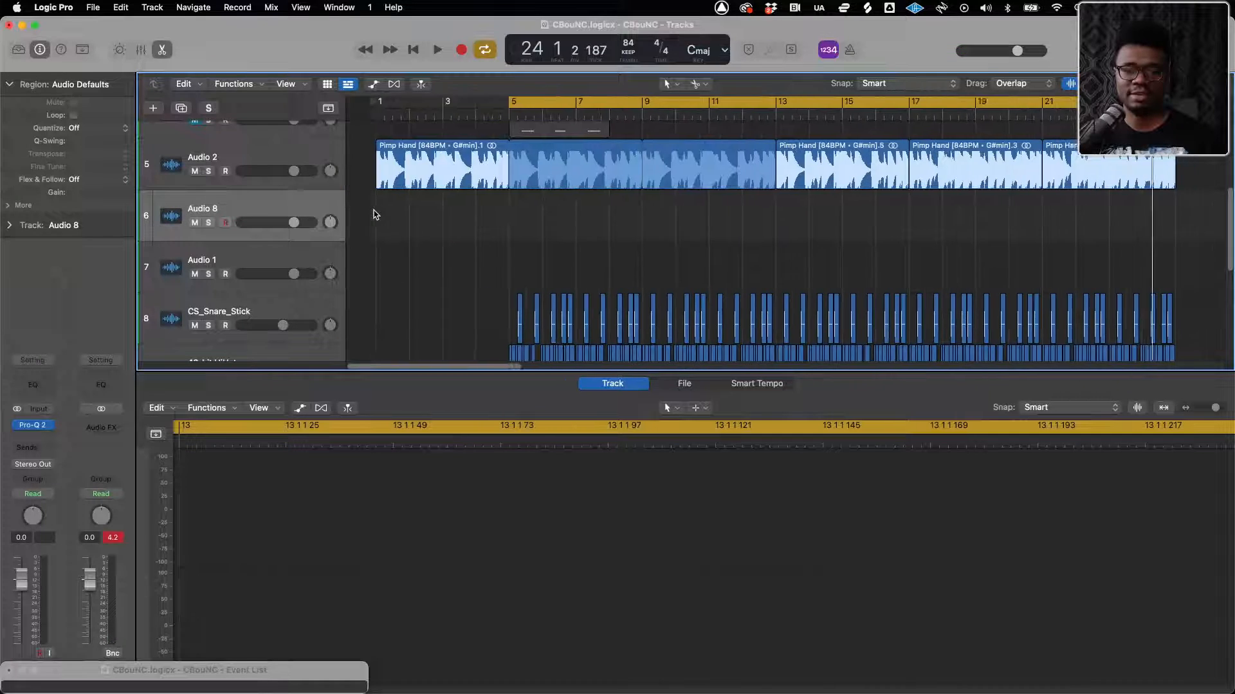
scroll(377, 215, left, 15)
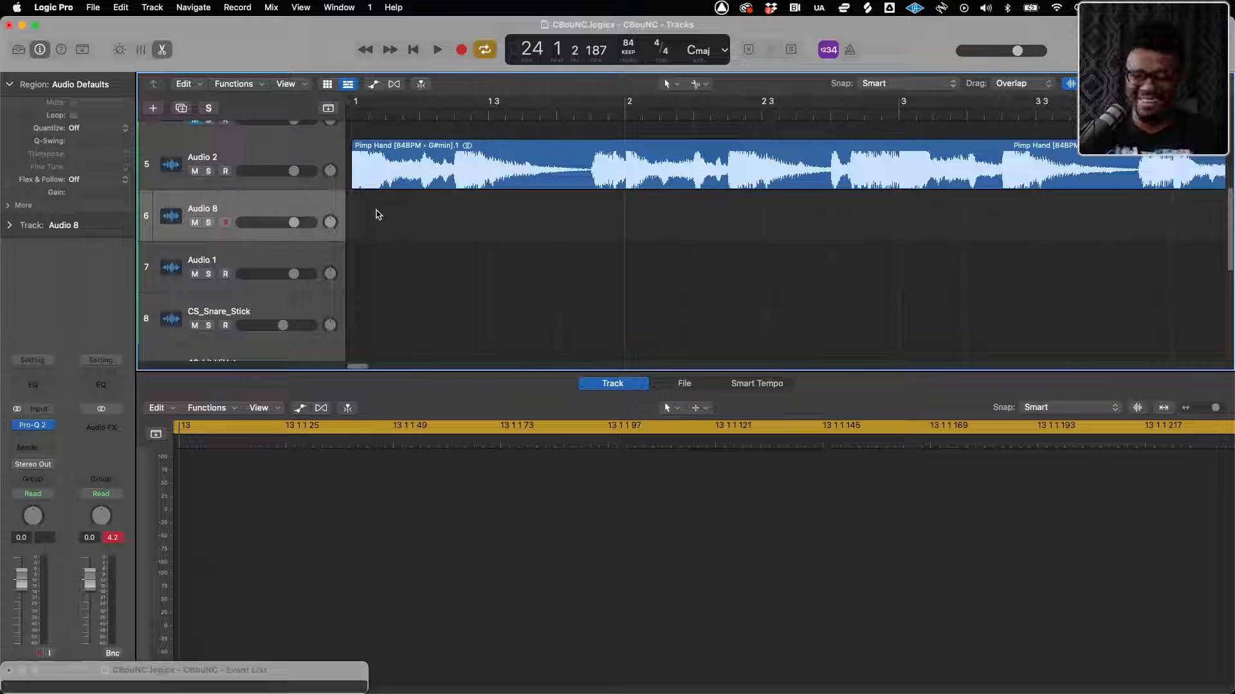
scroll(380, 187, down, 10)
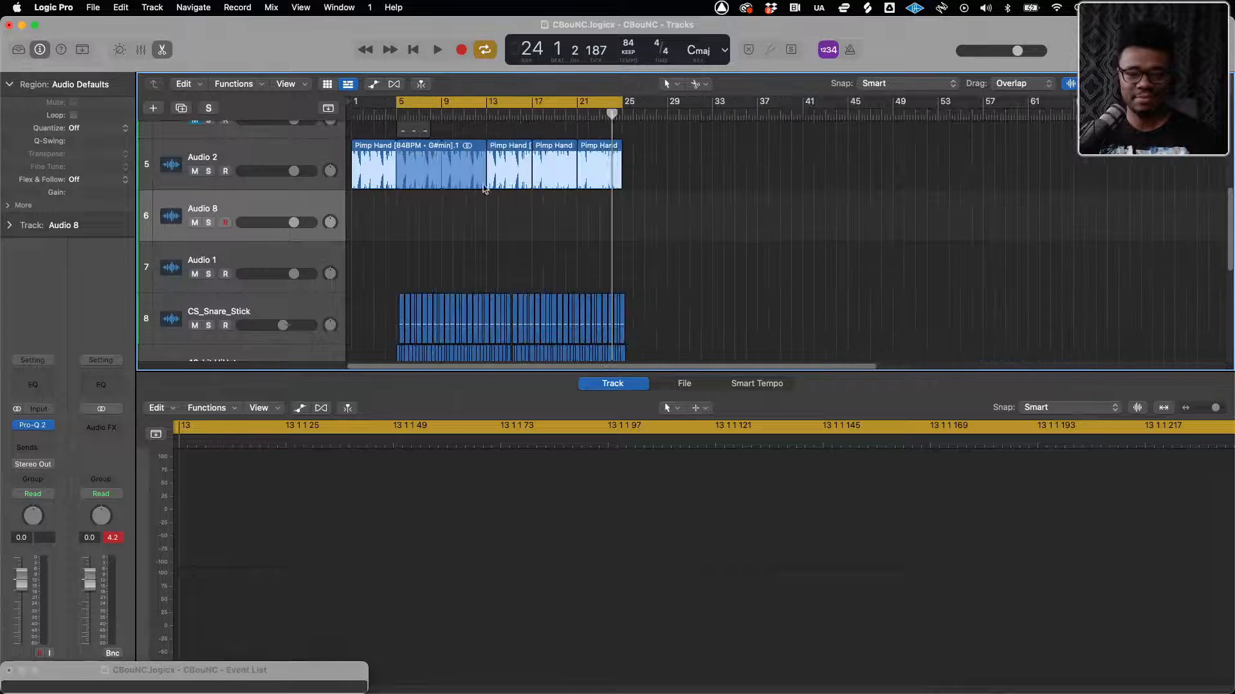
drag(645, 172, 376, 220)
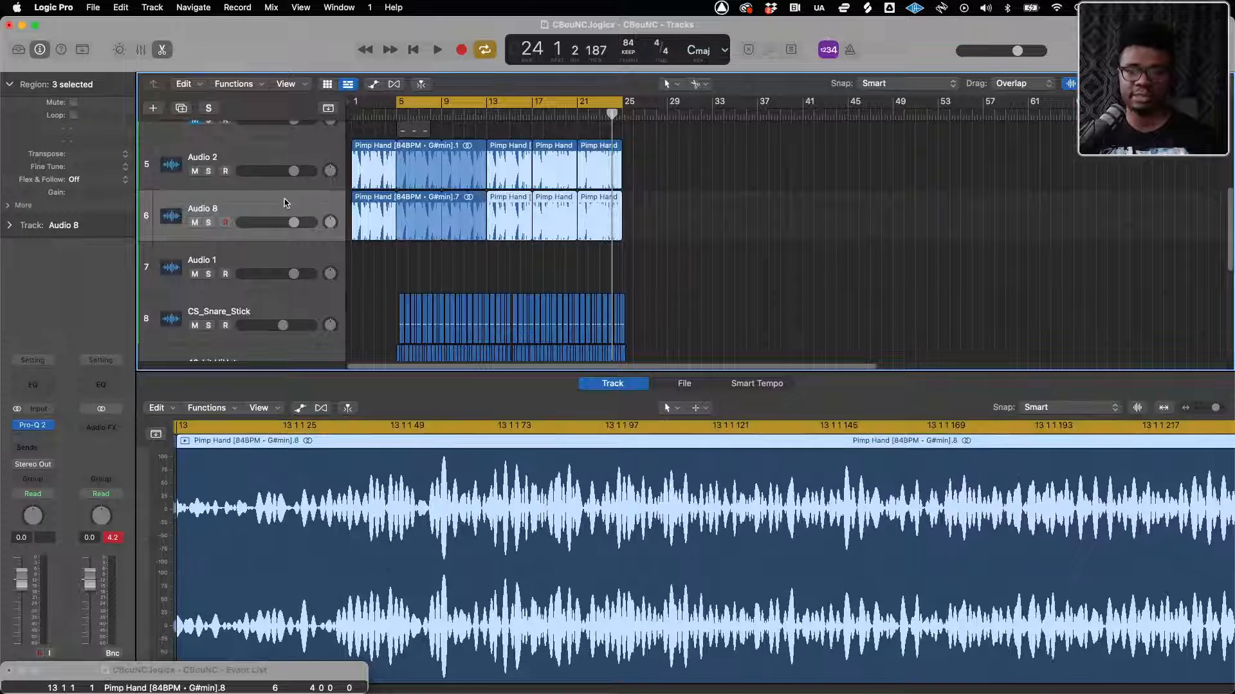
Solo the Audio 8 track, play it, and flatten the low bell in its Pro-Q 2 to 0 dB
click(207, 223)
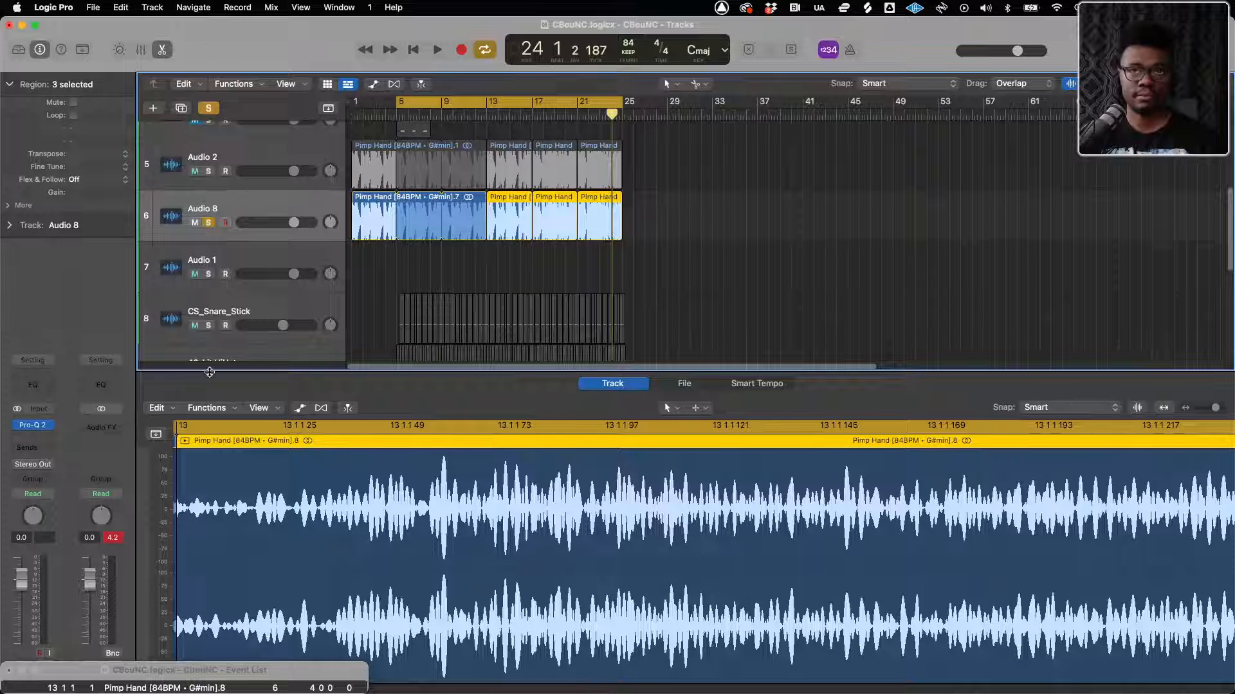
key(shift+space)
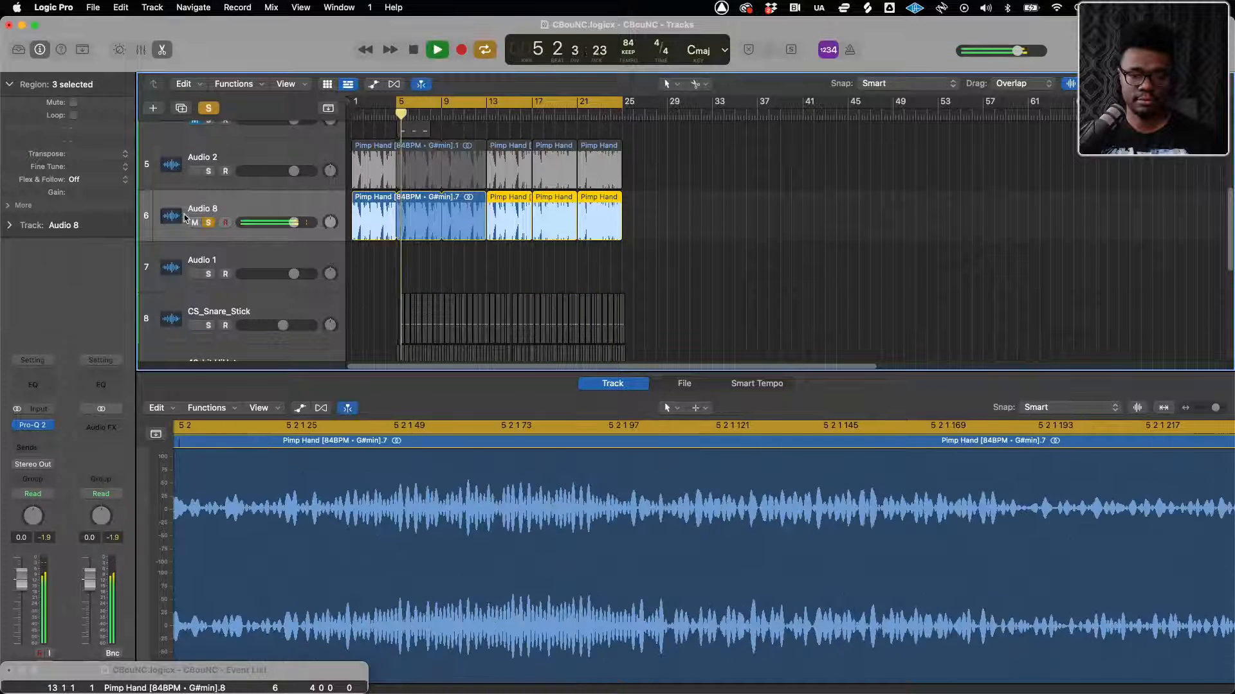
click(45, 426)
drag(469, 386, 468, 345)
Add a 48 dB/oct High Cut band to Audio 8's Pro-Q 2 at about 224 Hz
drag(726, 328, 730, 398)
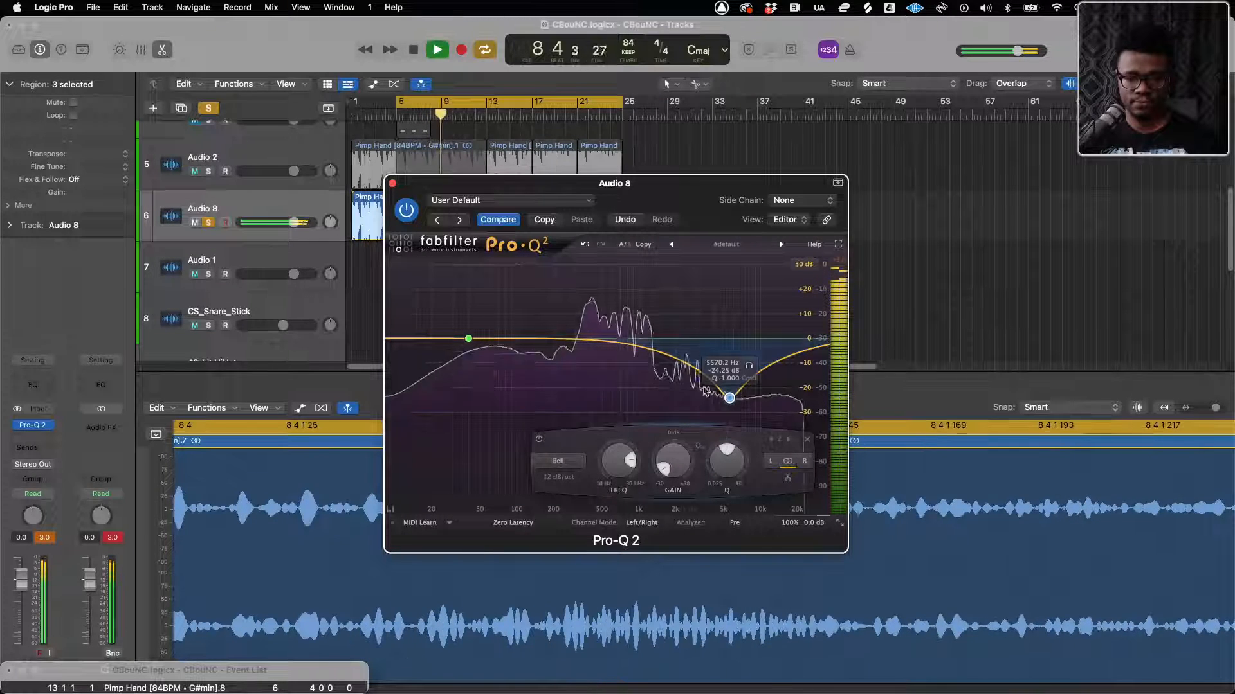
click(558, 461)
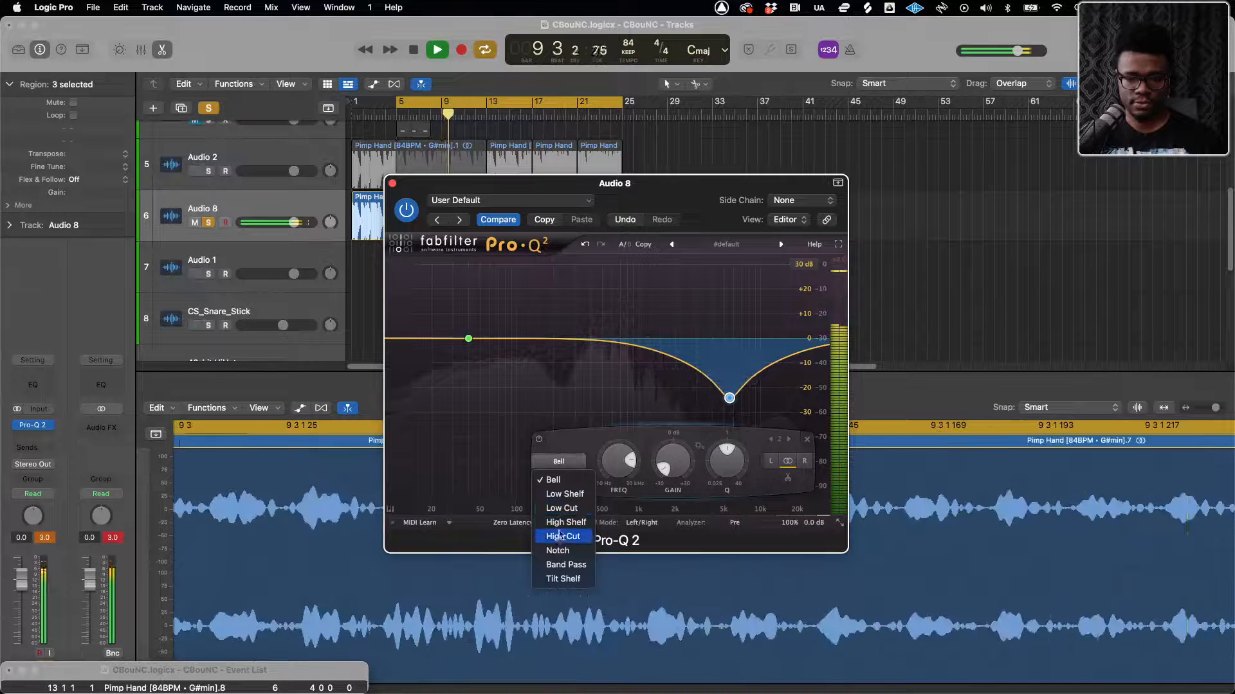
click(561, 537)
click(559, 476)
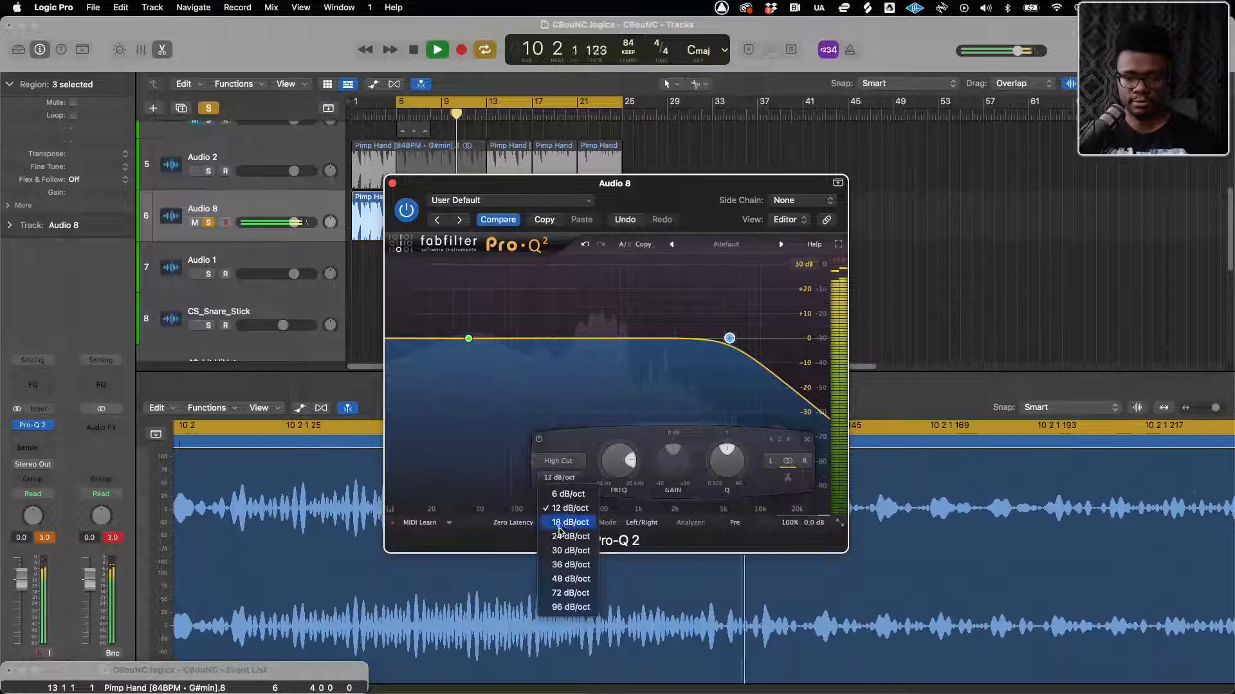
click(561, 594)
drag(728, 338, 559, 348)
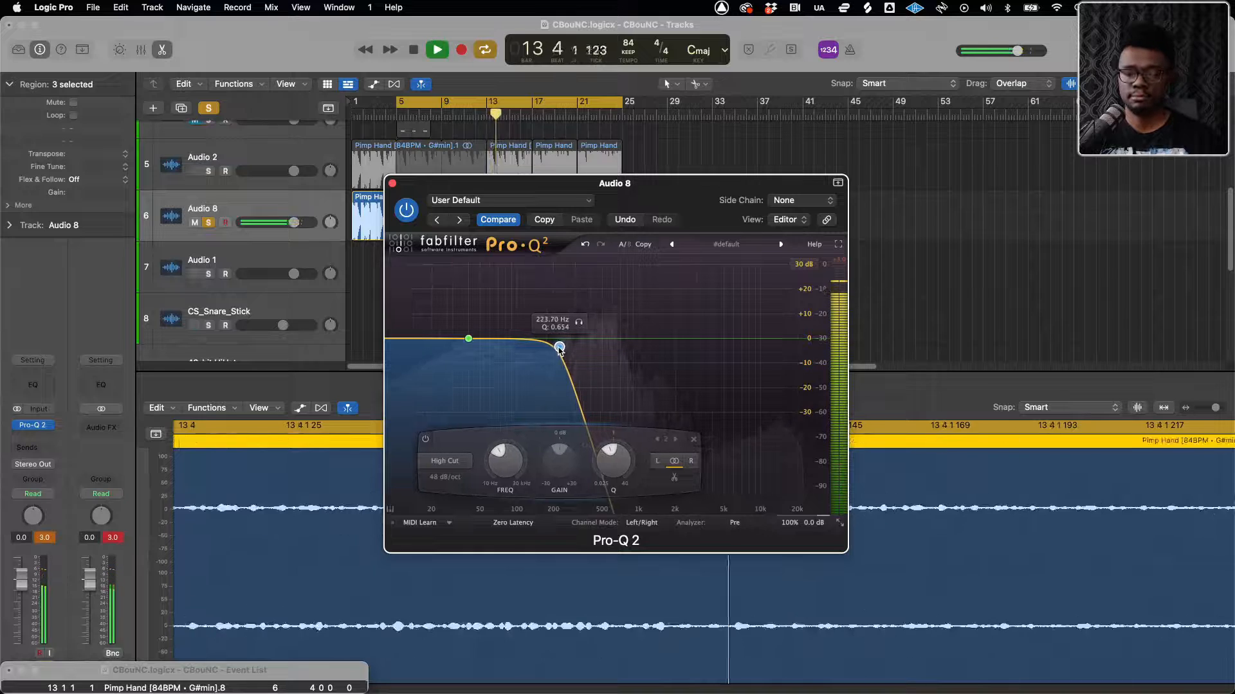
Open Audio 2's Pro-Q 2 beside Audio 8's EQ and solo the Audio 2 track as well
mouse_move(506, 181)
mouse_down()
mouse_move(701, 183)
mouse_move(518, 193)
mouse_up()
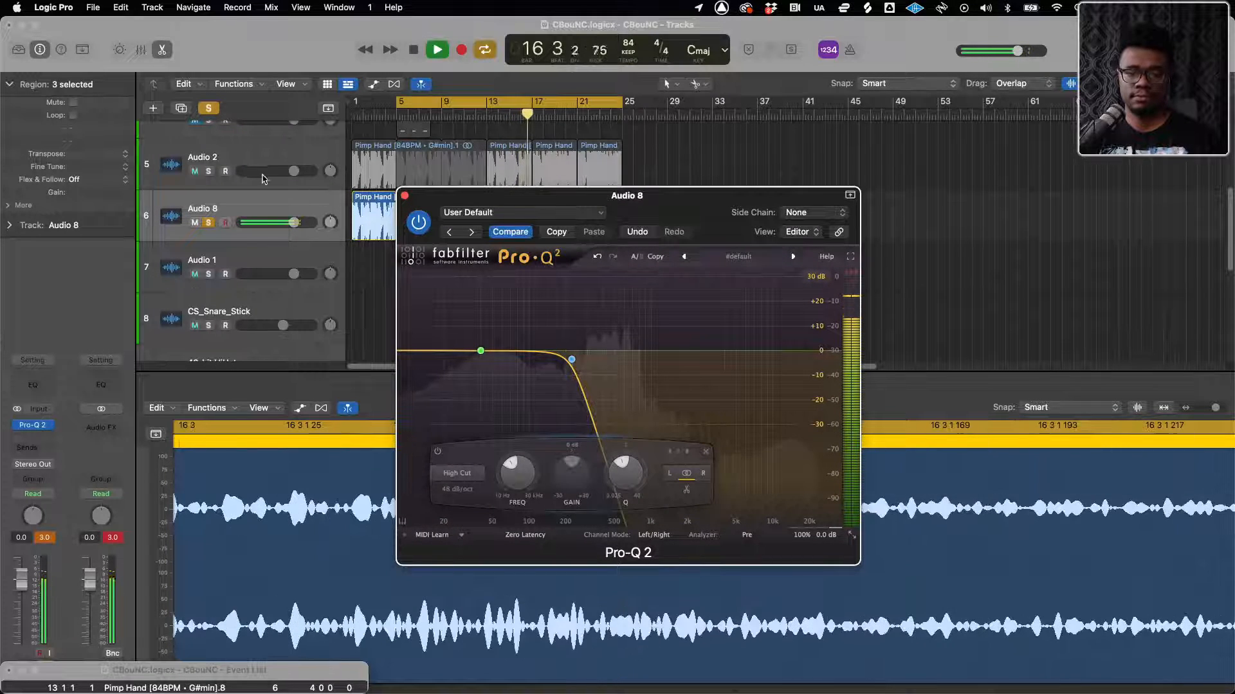
click(223, 149)
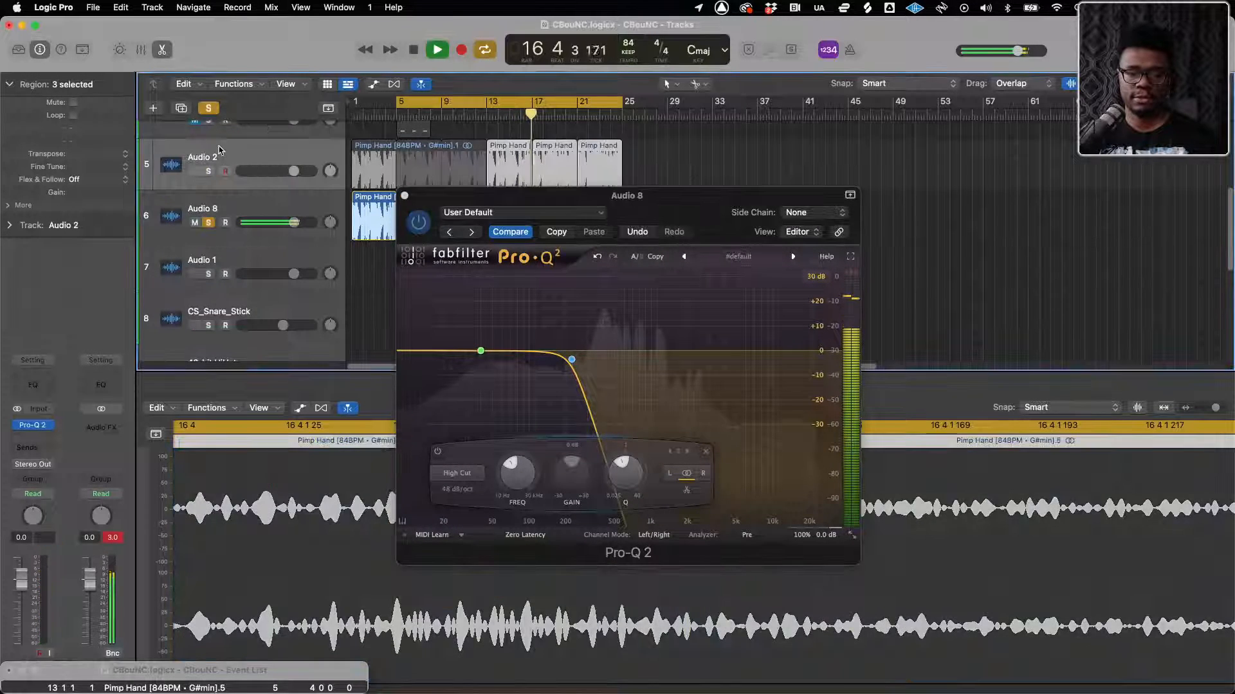
click(33, 426)
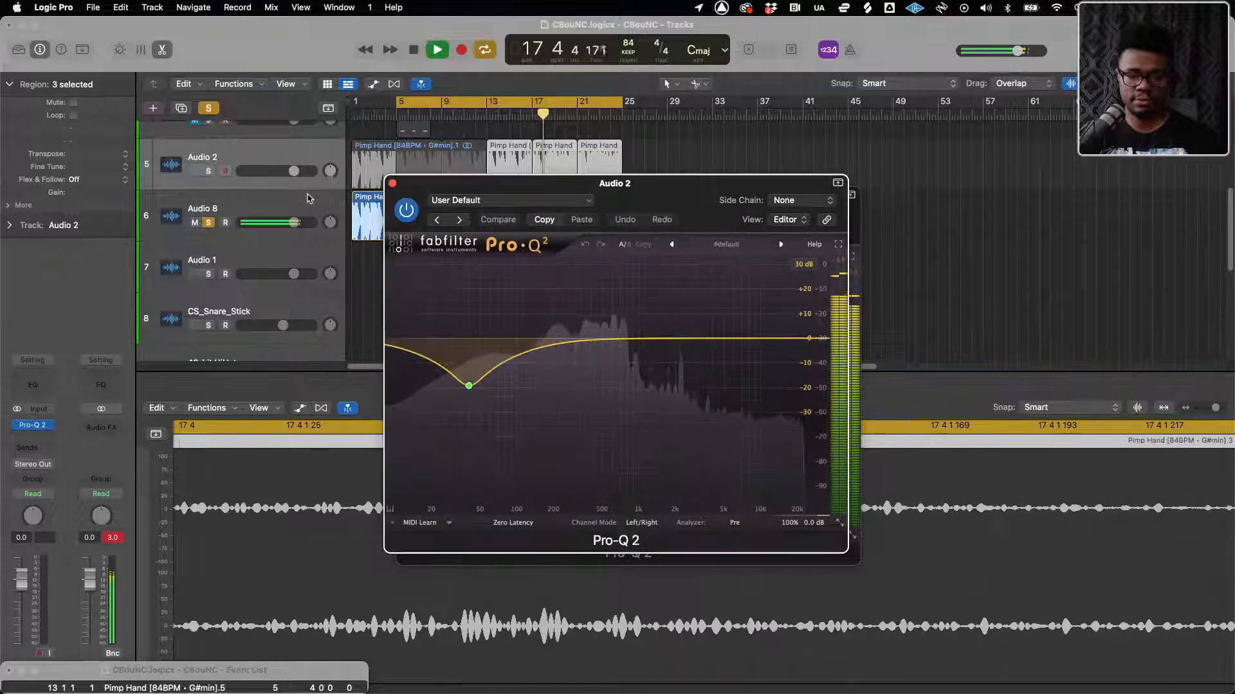
drag(548, 183, 179, 230)
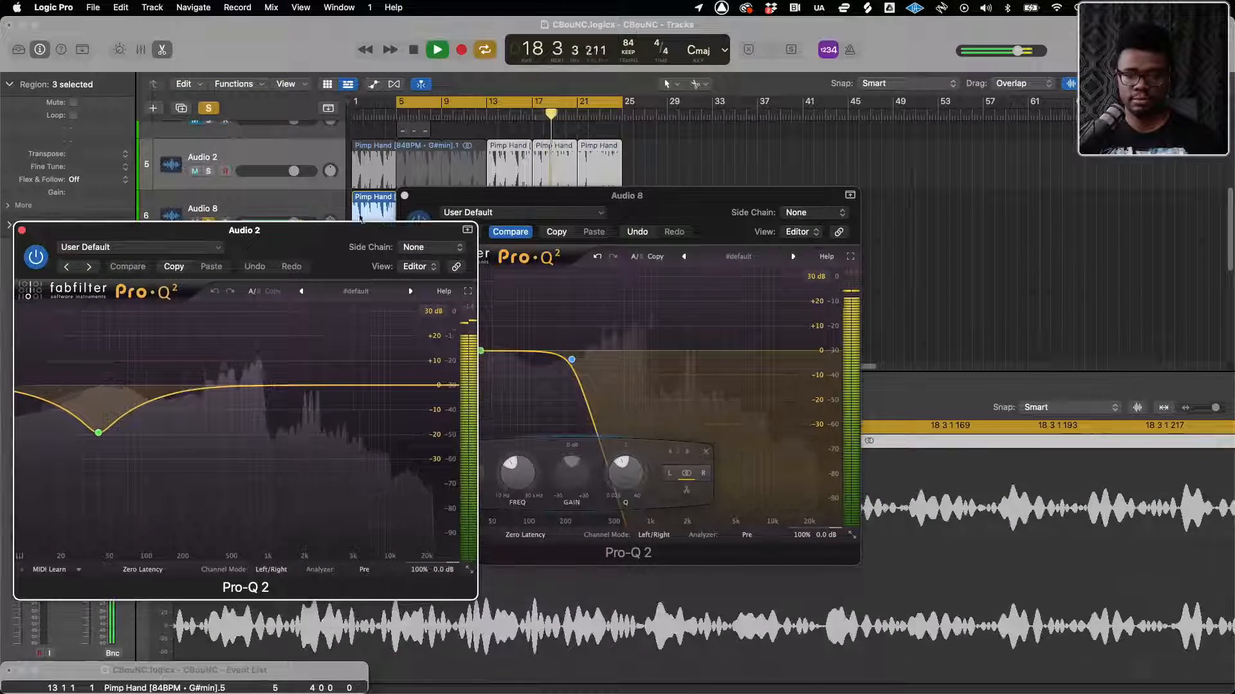
drag(669, 203, 882, 156)
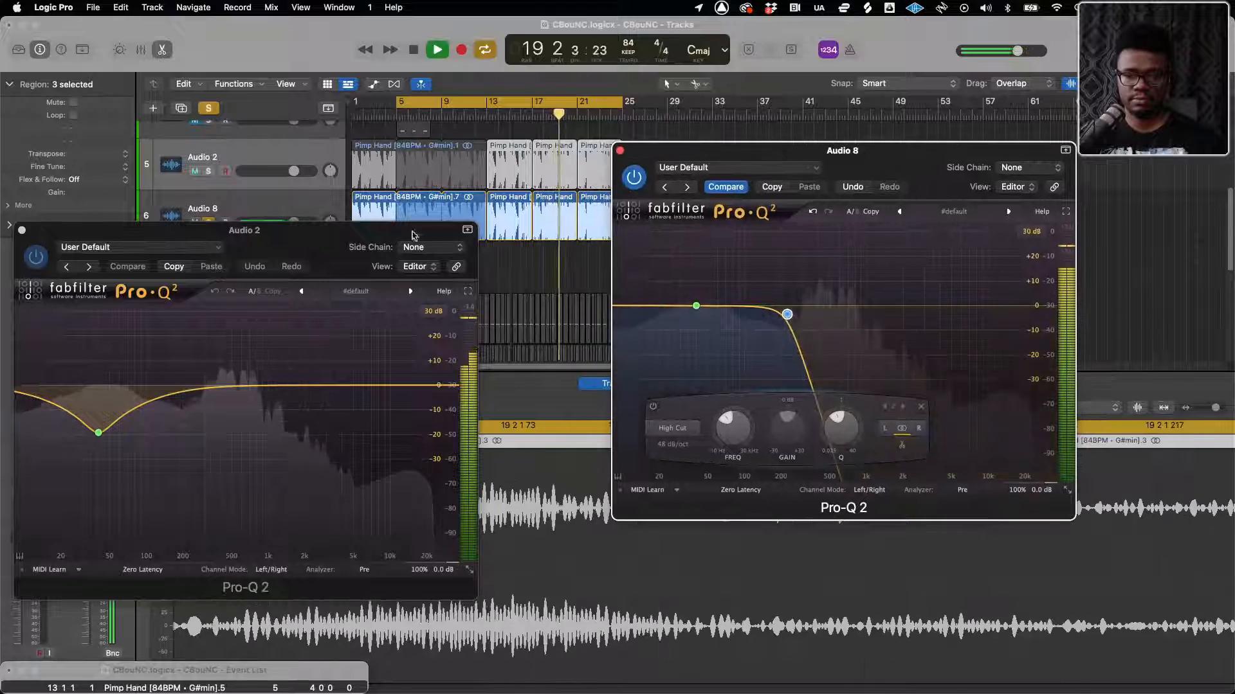
drag(327, 229, 433, 173)
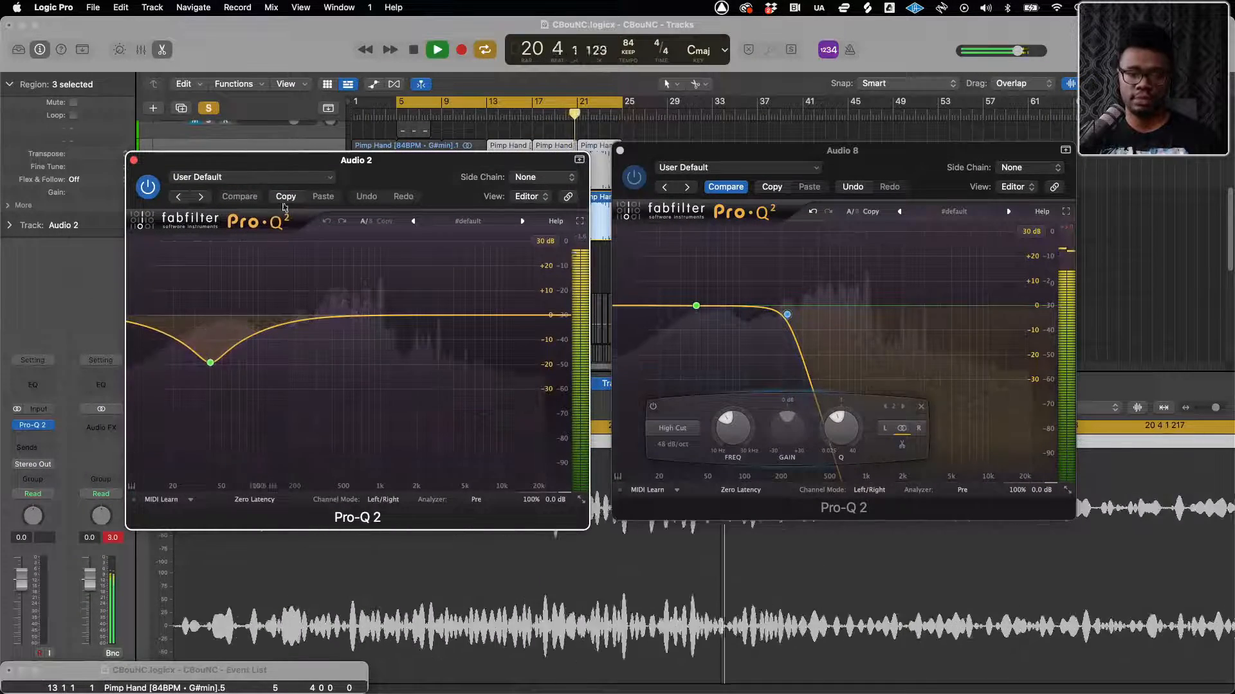
drag(320, 167, 318, 243)
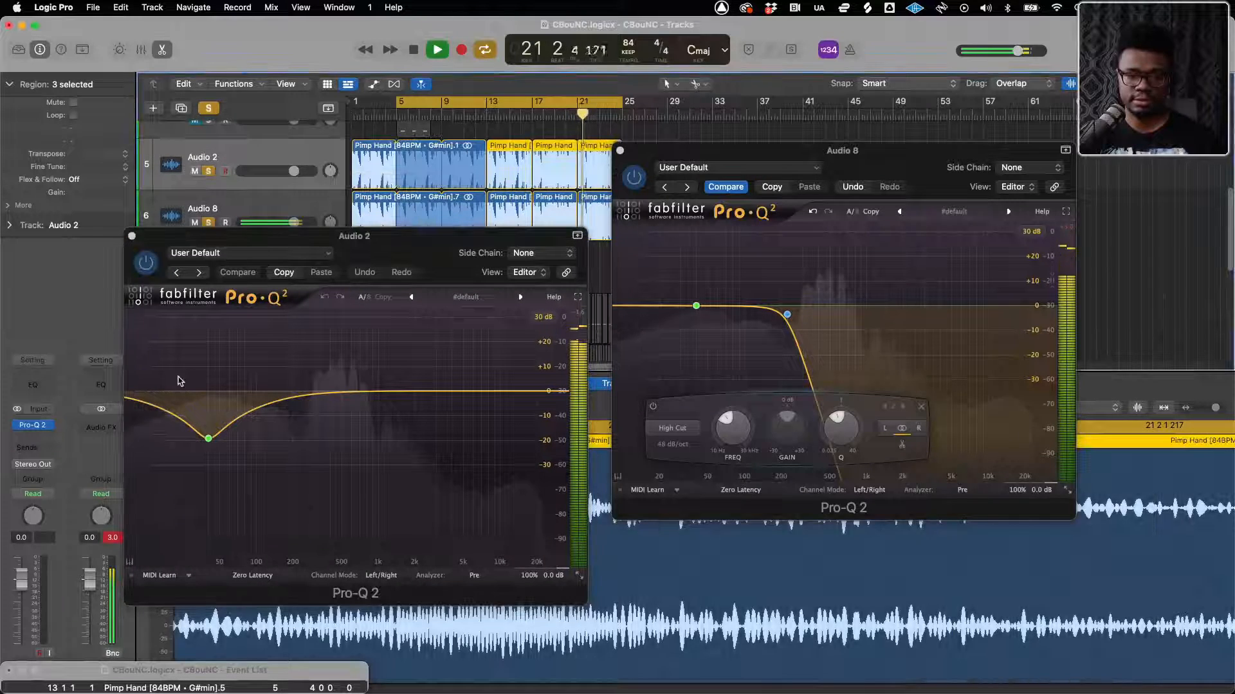
Add a 72 dB/oct Low Cut band to Audio 2's Pro-Q 2 and move it to about 98 Hz
click(169, 412)
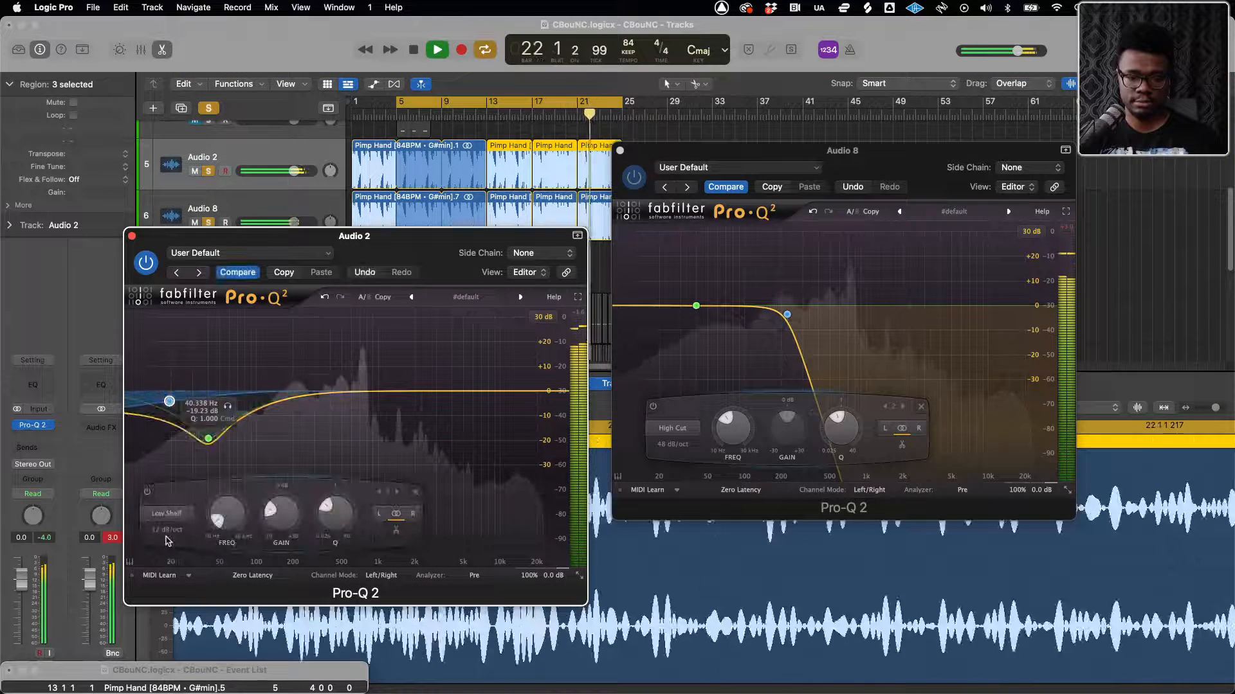
click(166, 514)
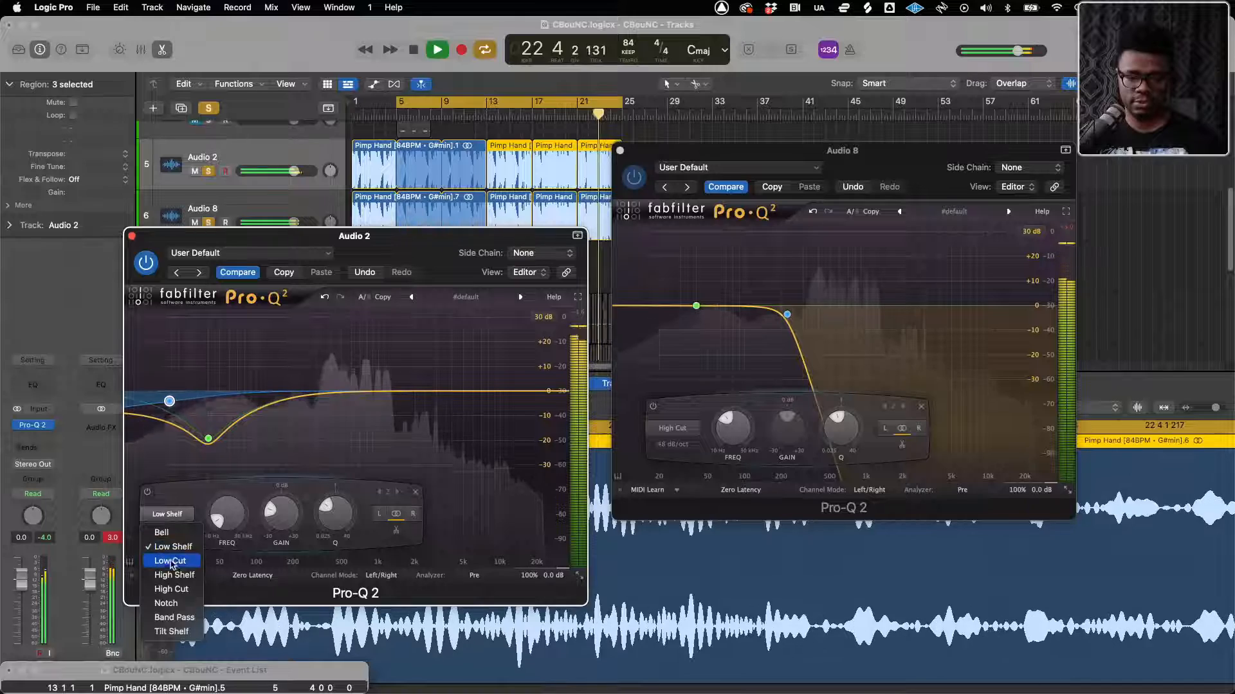
click(169, 531)
click(169, 531)
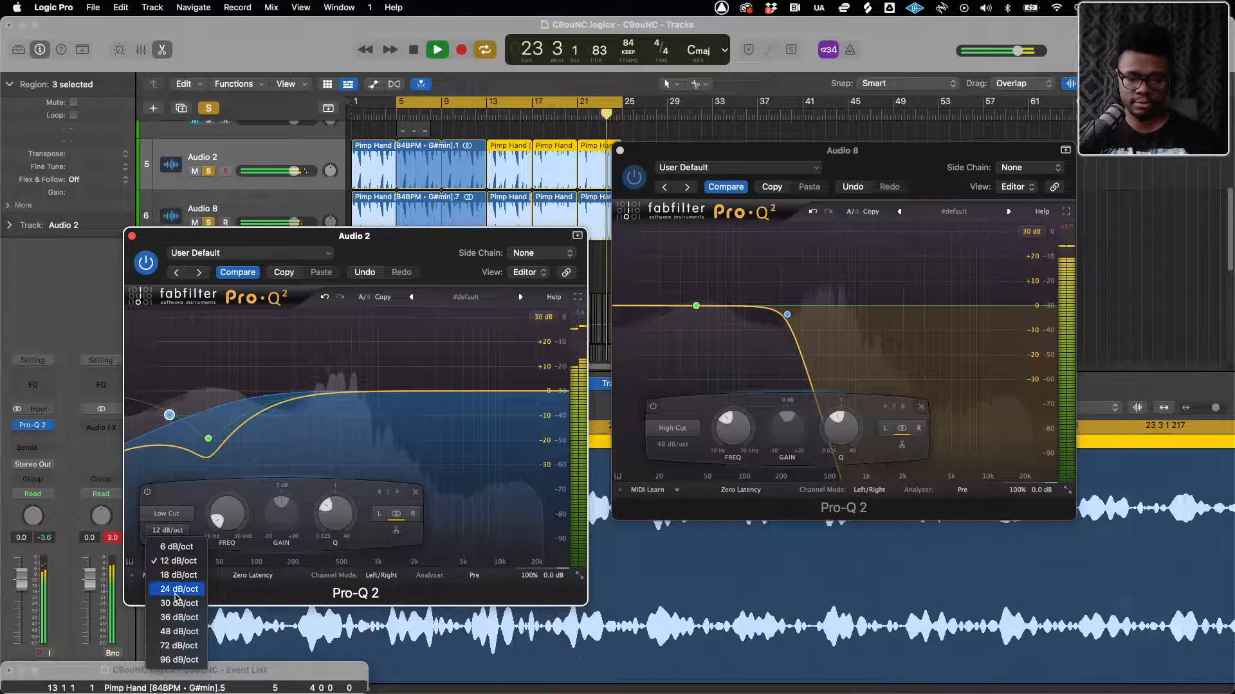
click(175, 566)
click(169, 531)
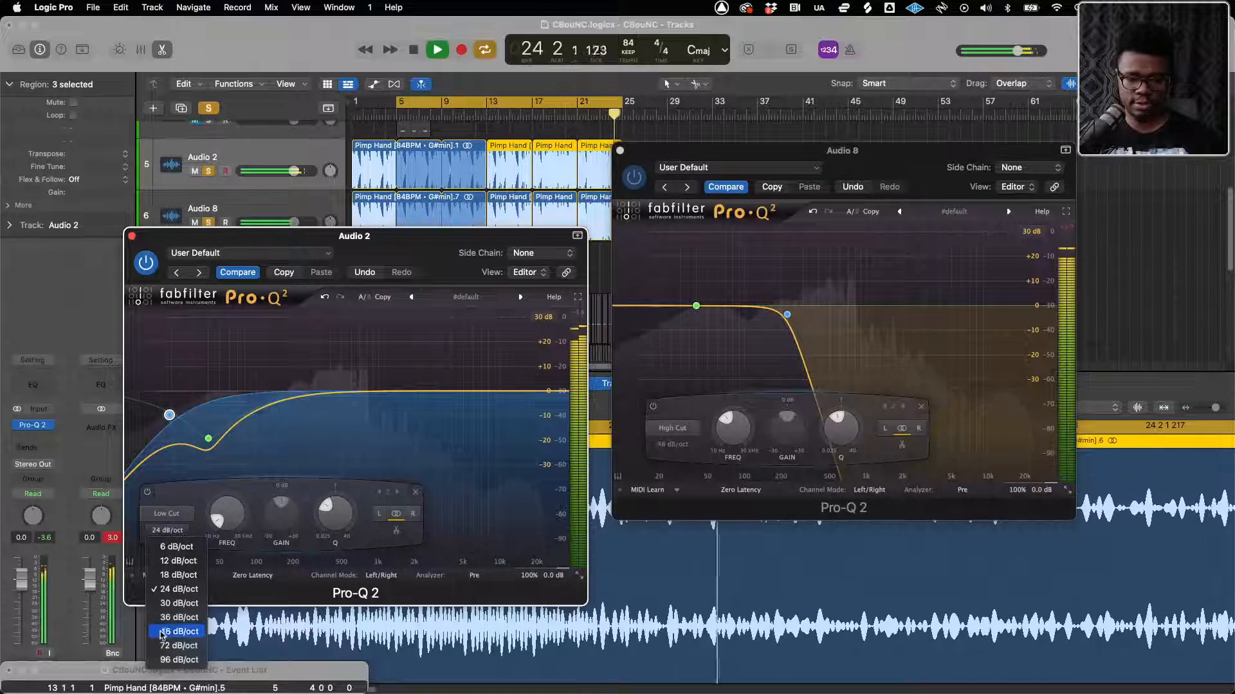
click(177, 644)
drag(169, 414, 249, 400)
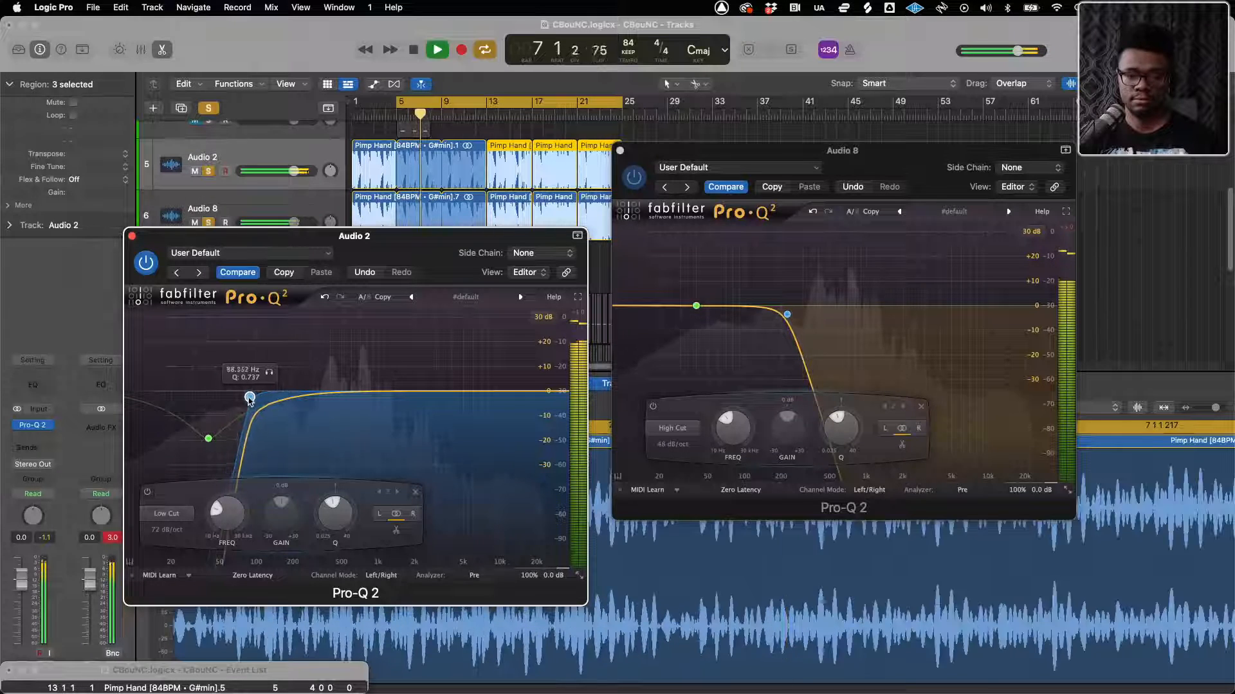
Take Audio 8 out of solo and raise Audio 2's Low Cut to about 307 Hz
click(208, 222)
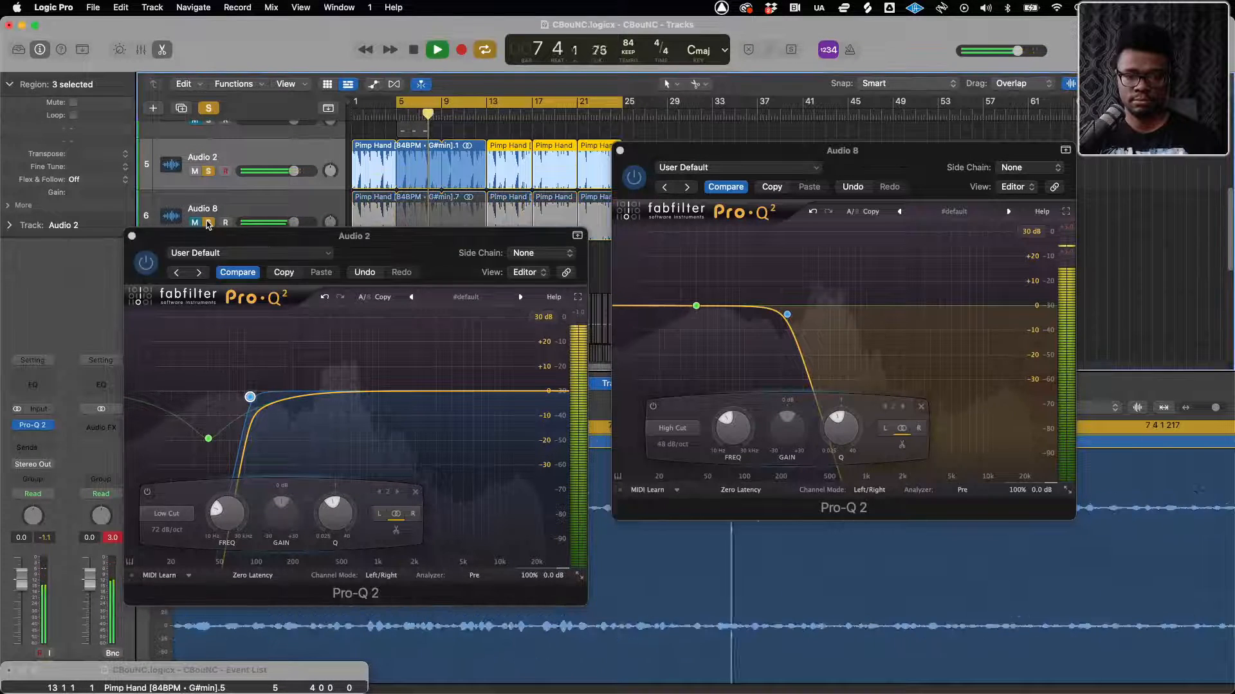
drag(251, 397, 308, 393)
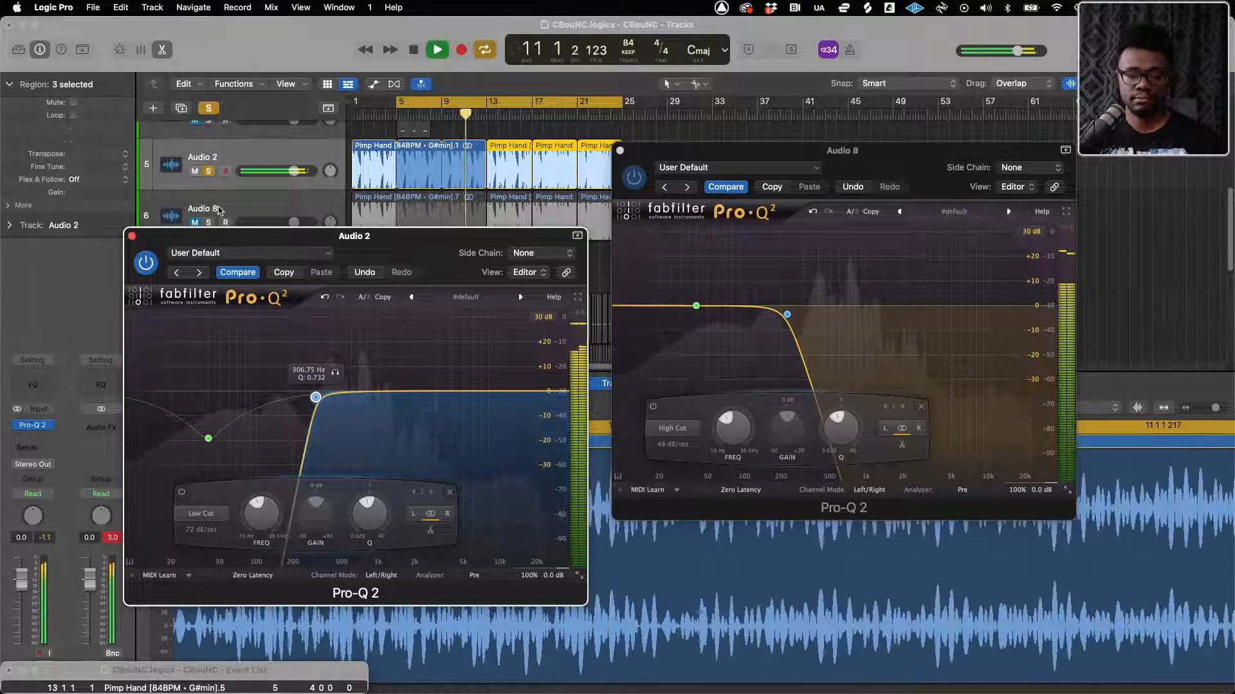
Take Audio 2 out of solo and unmute Audio 8 to hear both layers in the full mix
click(207, 173)
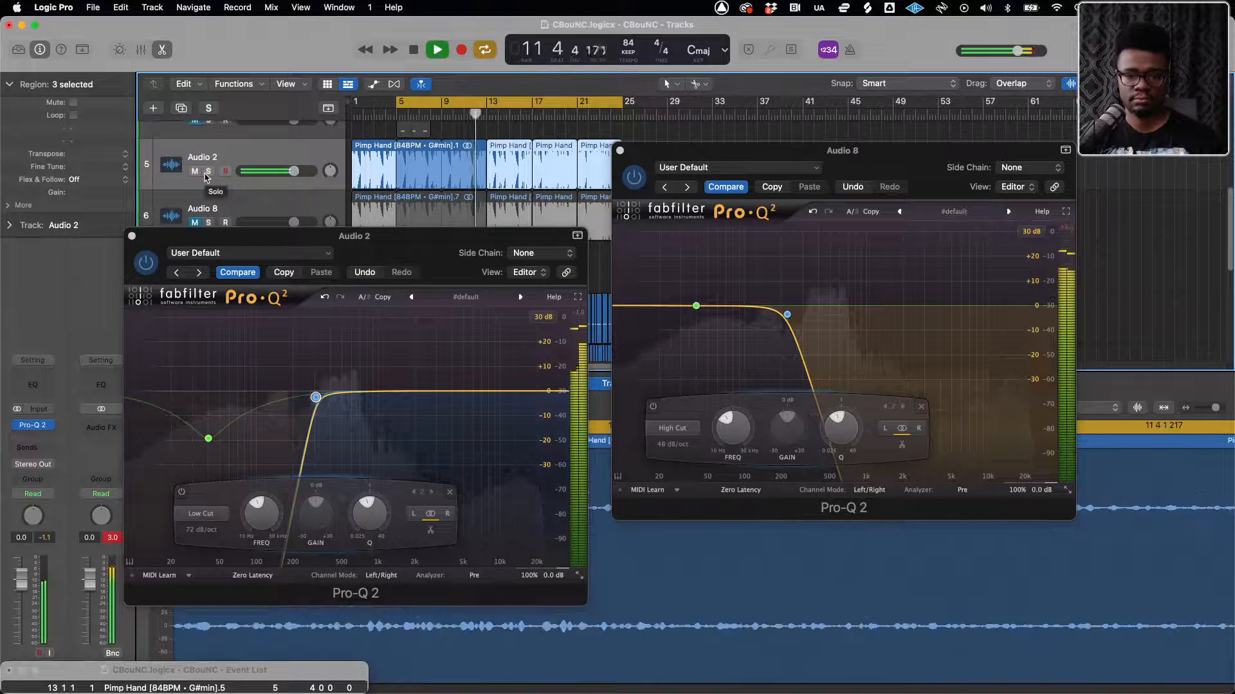
click(195, 223)
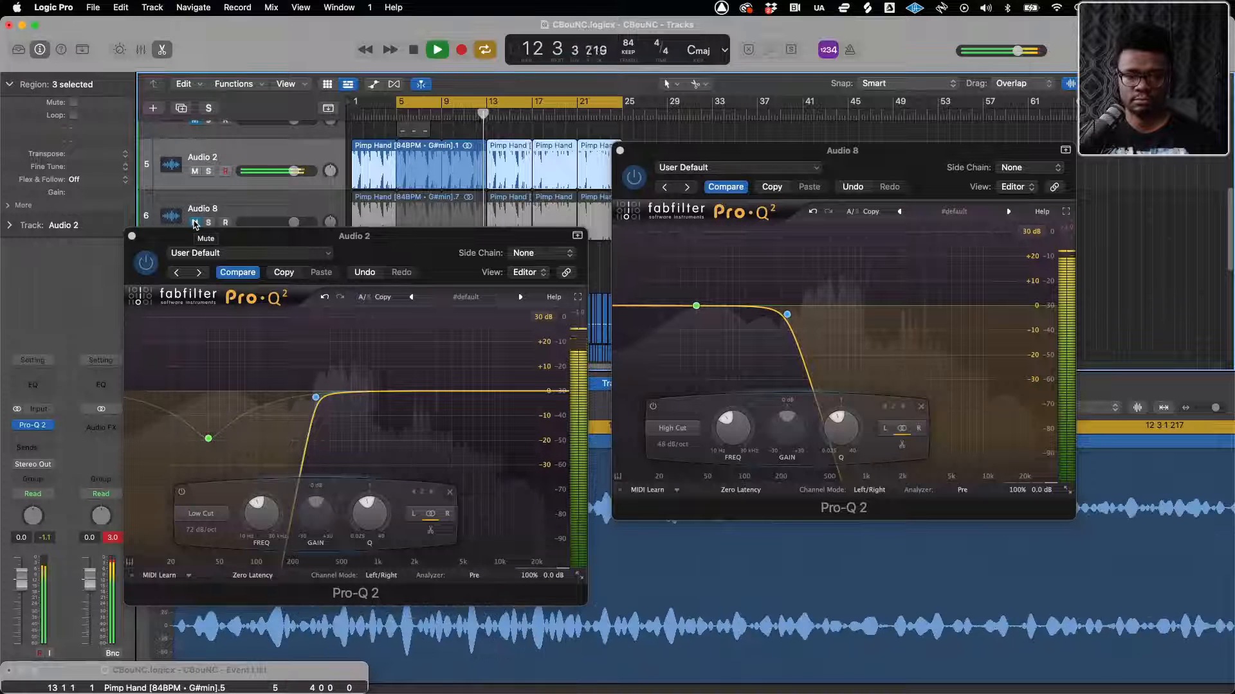
click(195, 222)
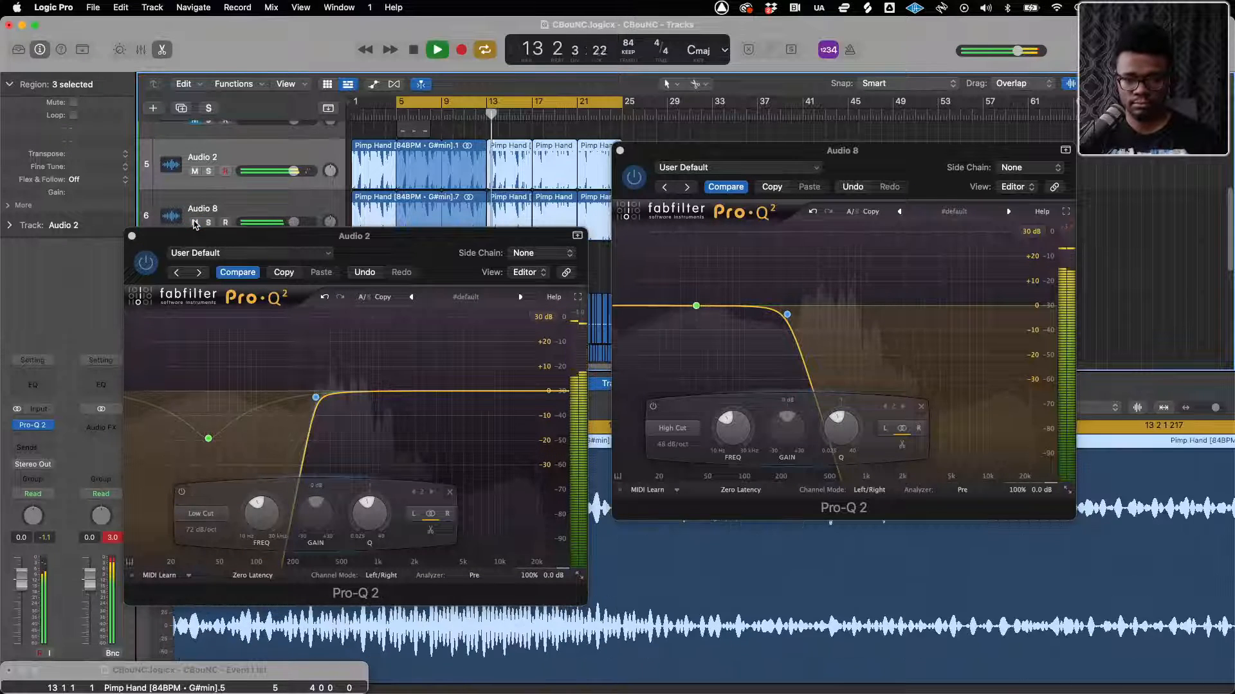
Lower the Low Cut frequency in Audio 2's Pro-Q 2 and close both EQ windows
drag(315, 396, 276, 396)
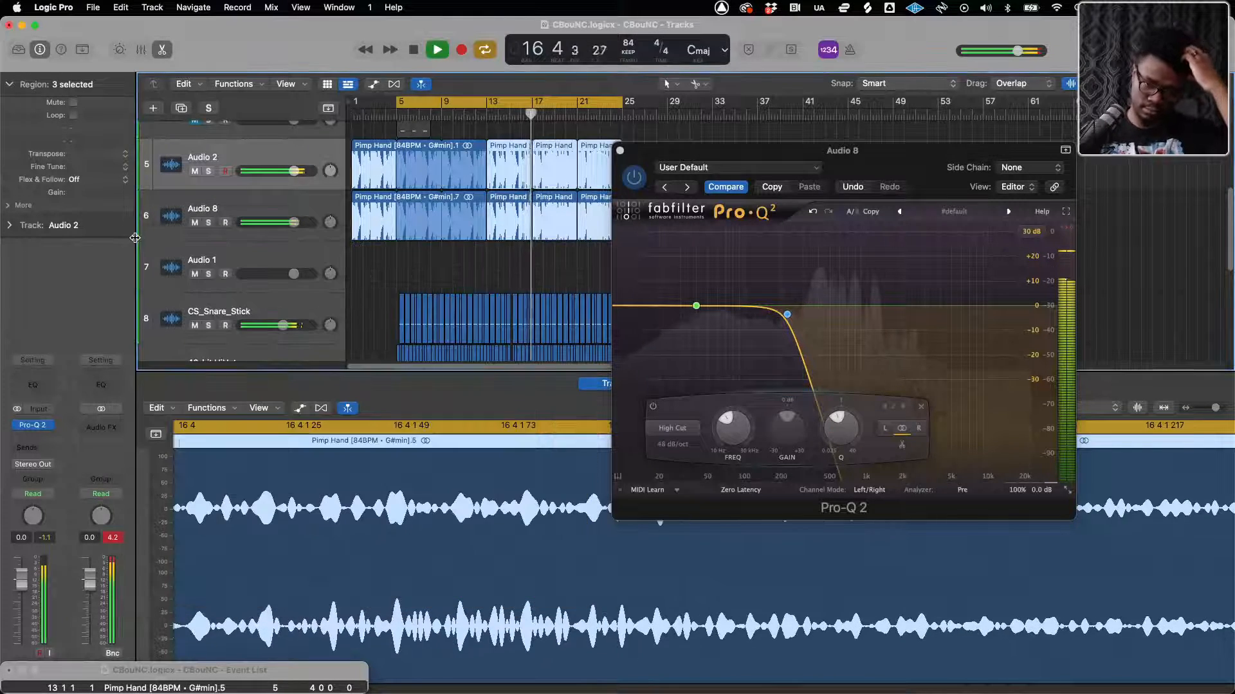
click(132, 237)
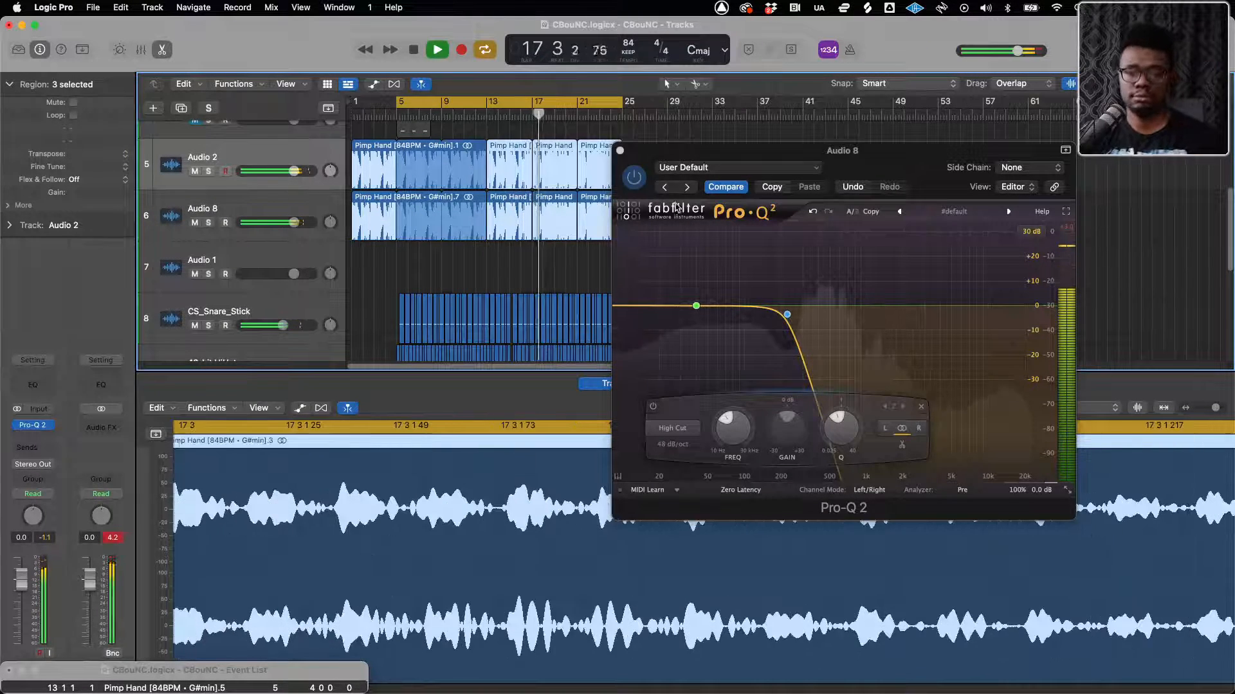
click(619, 150)
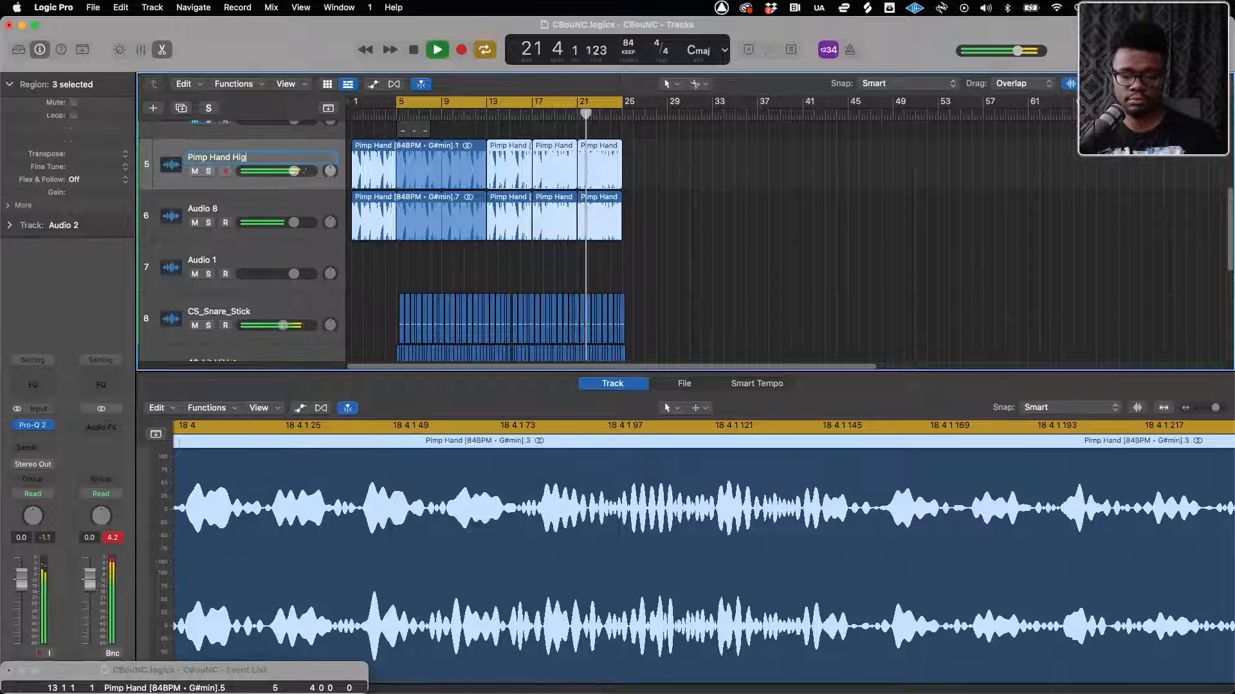
Rename the Audio 2 track "Pimp Hand Highs" and the Audio 8 track "Pimp Hand Lows"
key(Return)
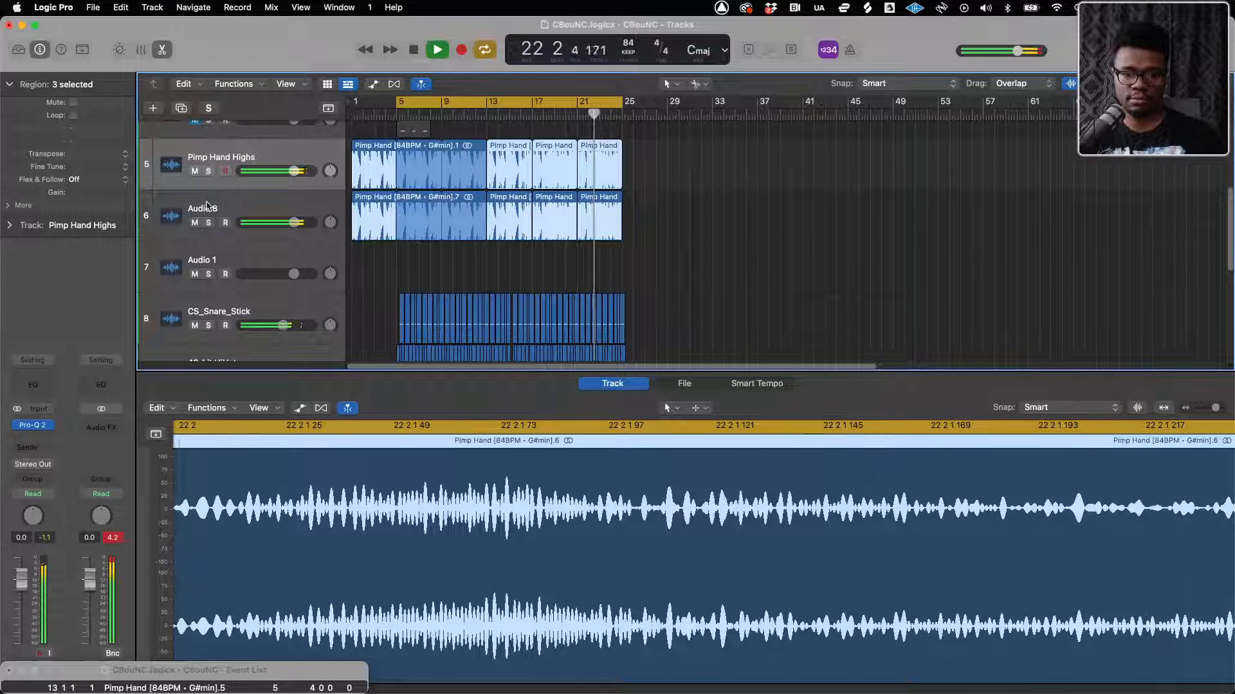
double_click(207, 208)
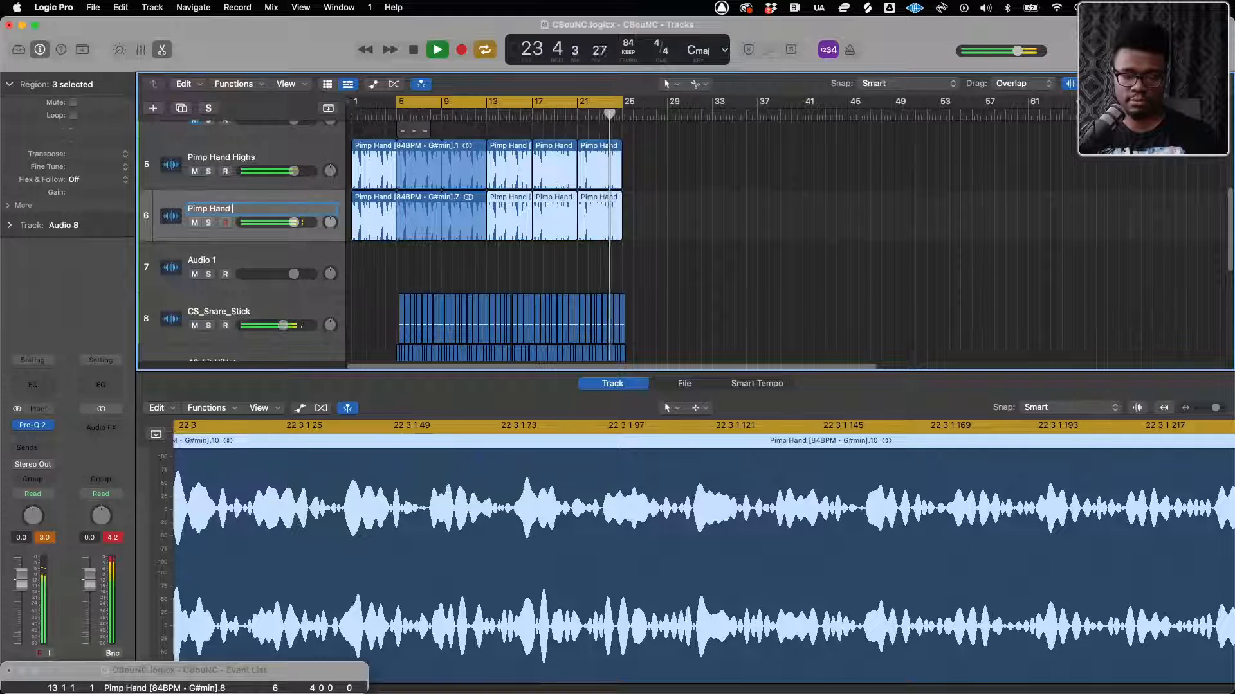
text(Pimp Hand Lows)
key(Return)
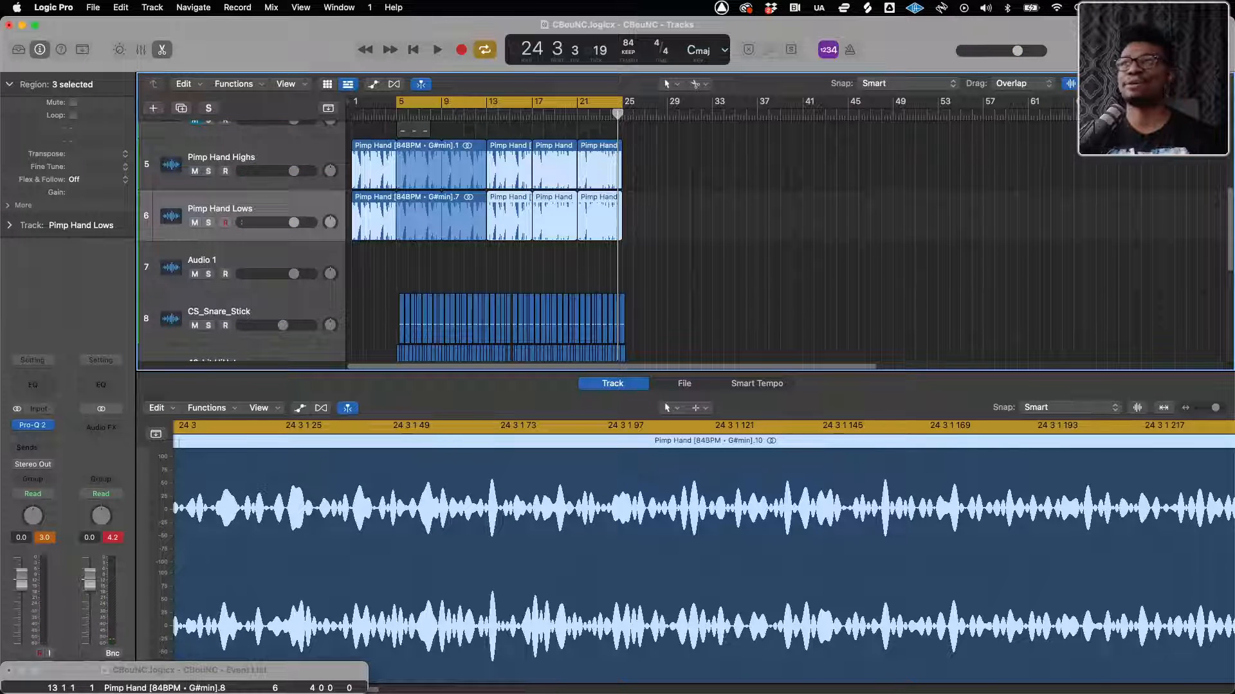
Play the beat and make the first looped region on Pimp Hand Lows start at bar 5
key(space)
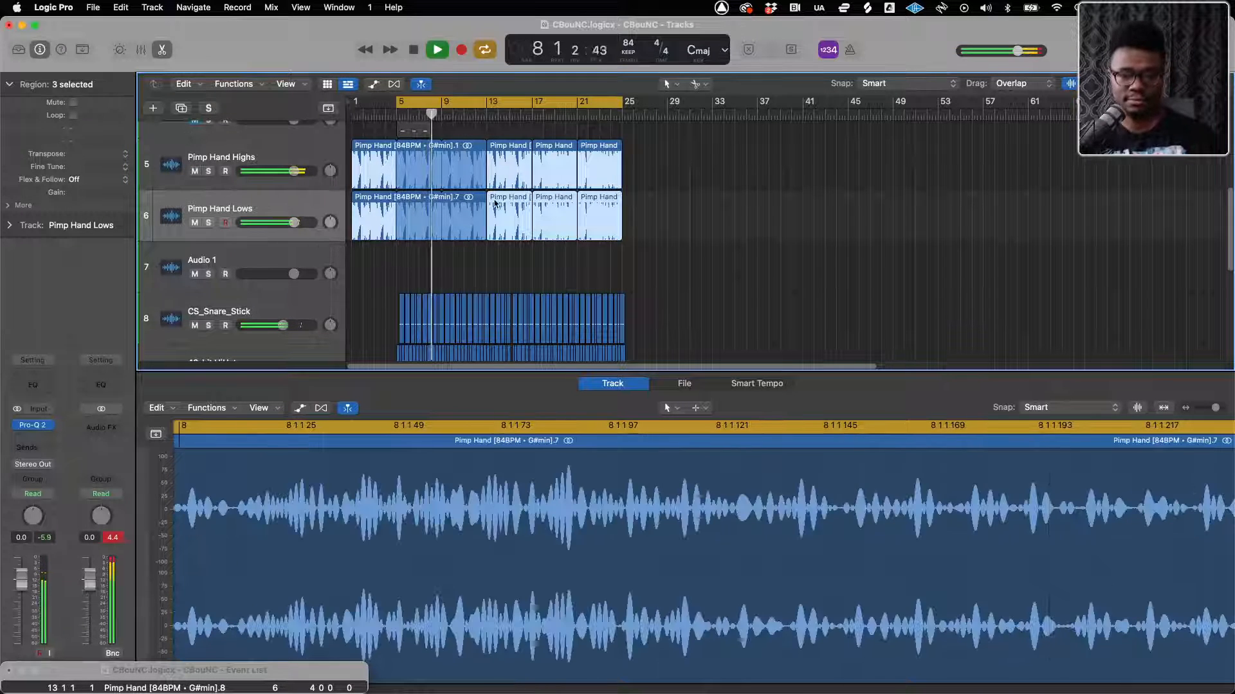
click(396, 212)
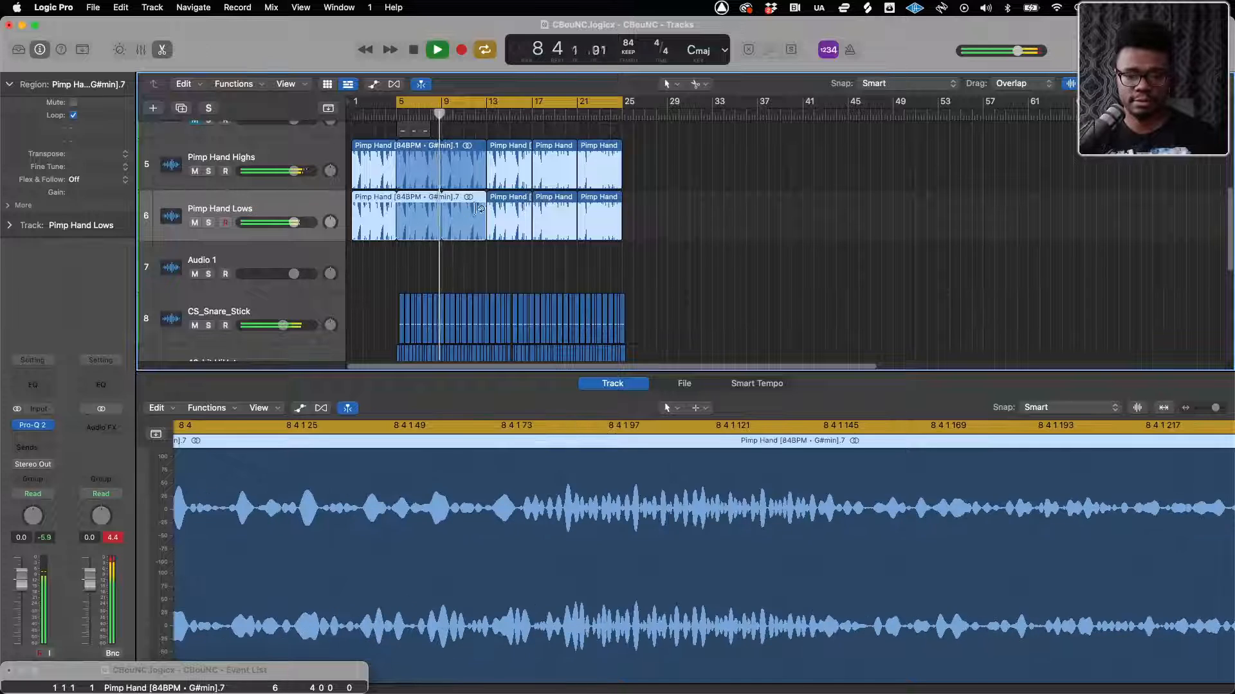
drag(442, 198, 422, 202)
key(space)
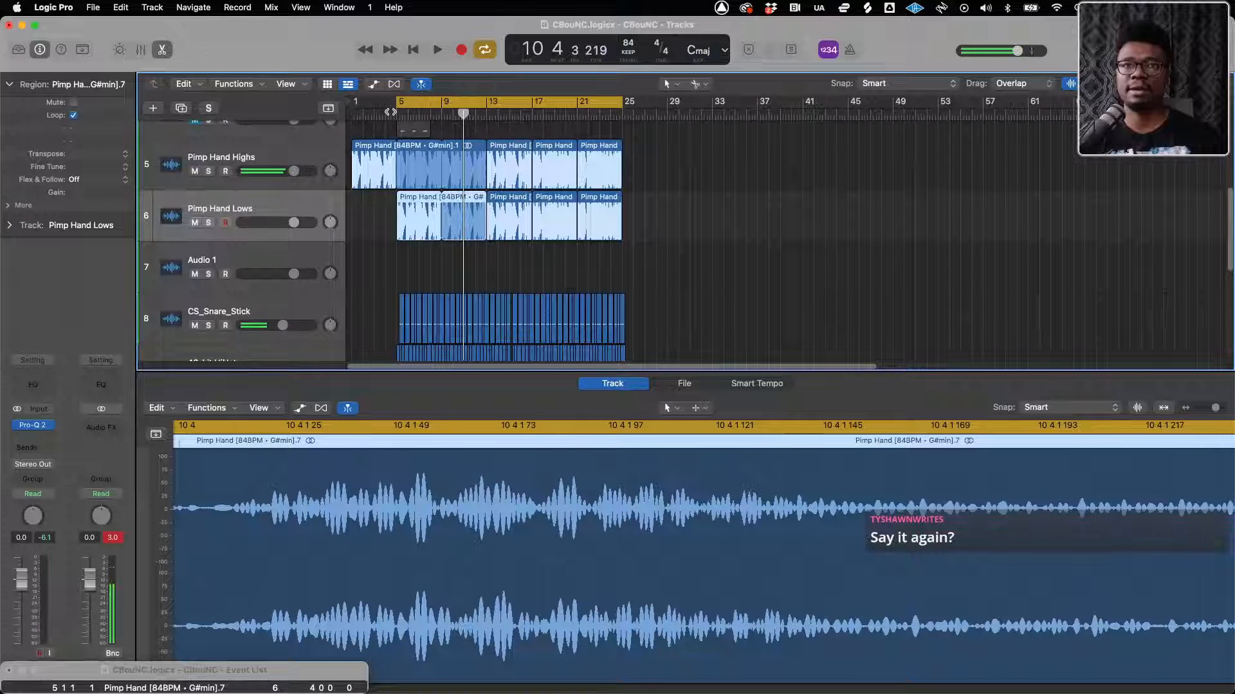
Extend the cycle range back to bar 1, select the Pimp Hand Highs track and play from the beginning
drag(399, 109, 353, 108)
click(226, 154)
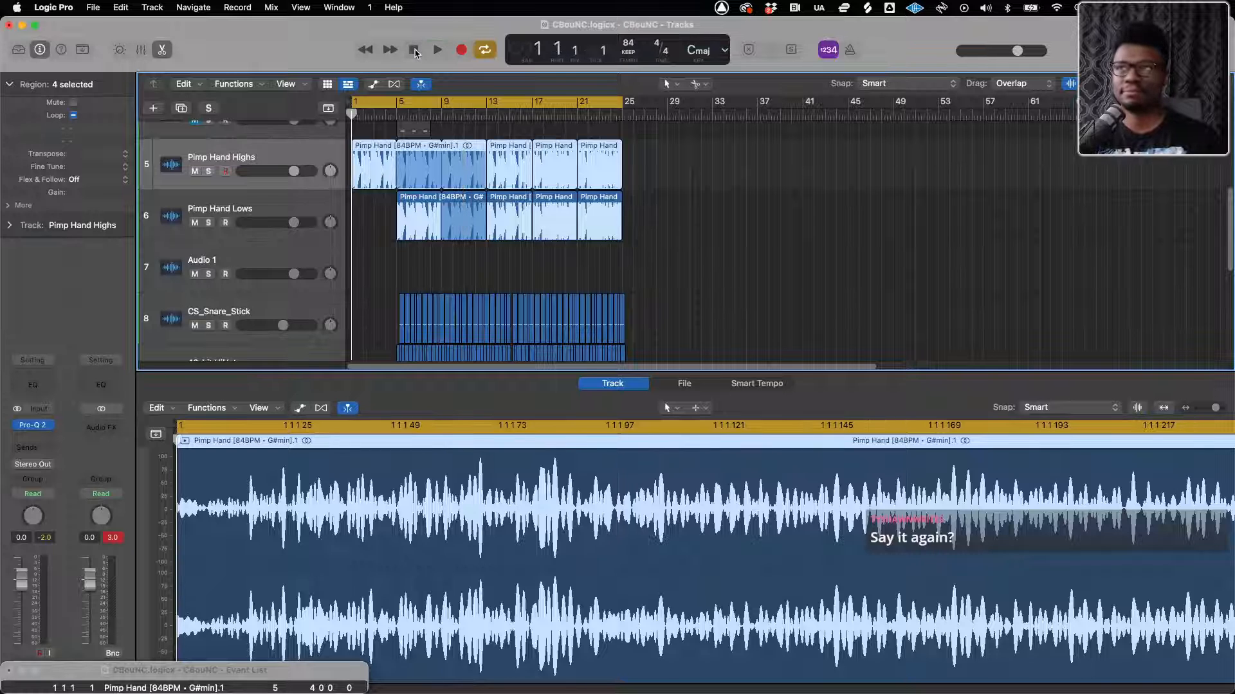
key(space)
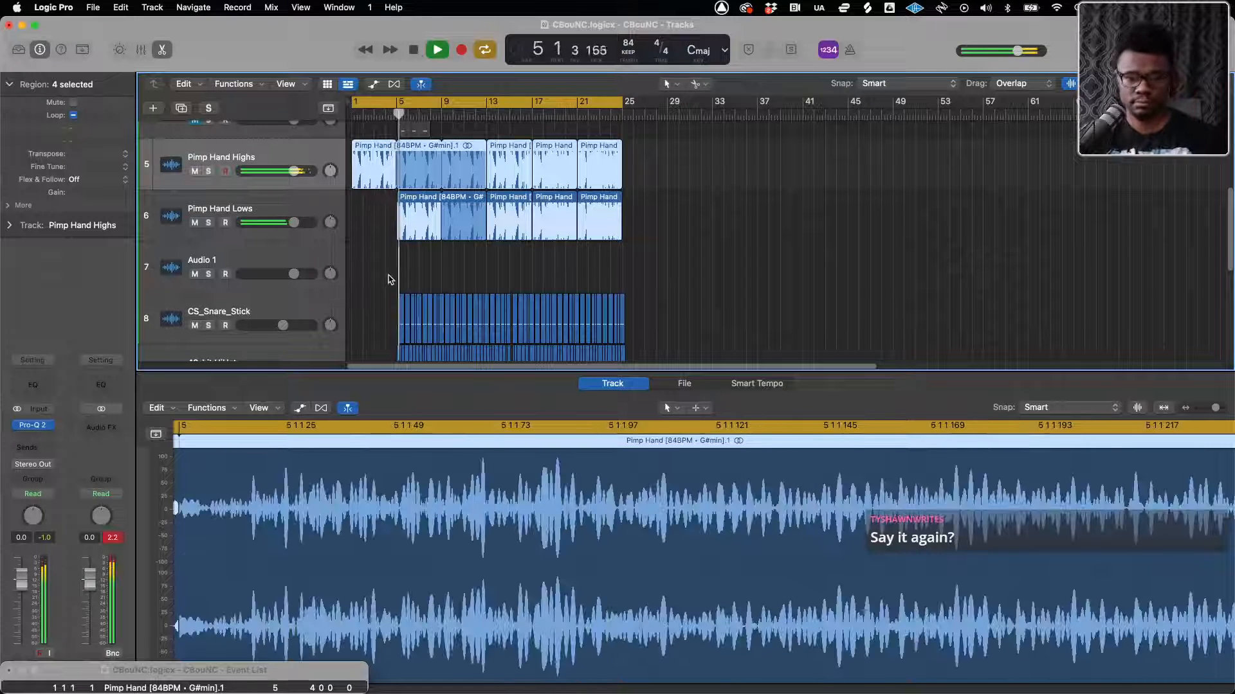
Hide the audio editor to give the Tracks area the full height for the sample and drum tracks
scroll(392, 273, down, 5)
key(super+Right)
key(super+Right)
key(super+Right)
key(super+Right)
key(super+Right)
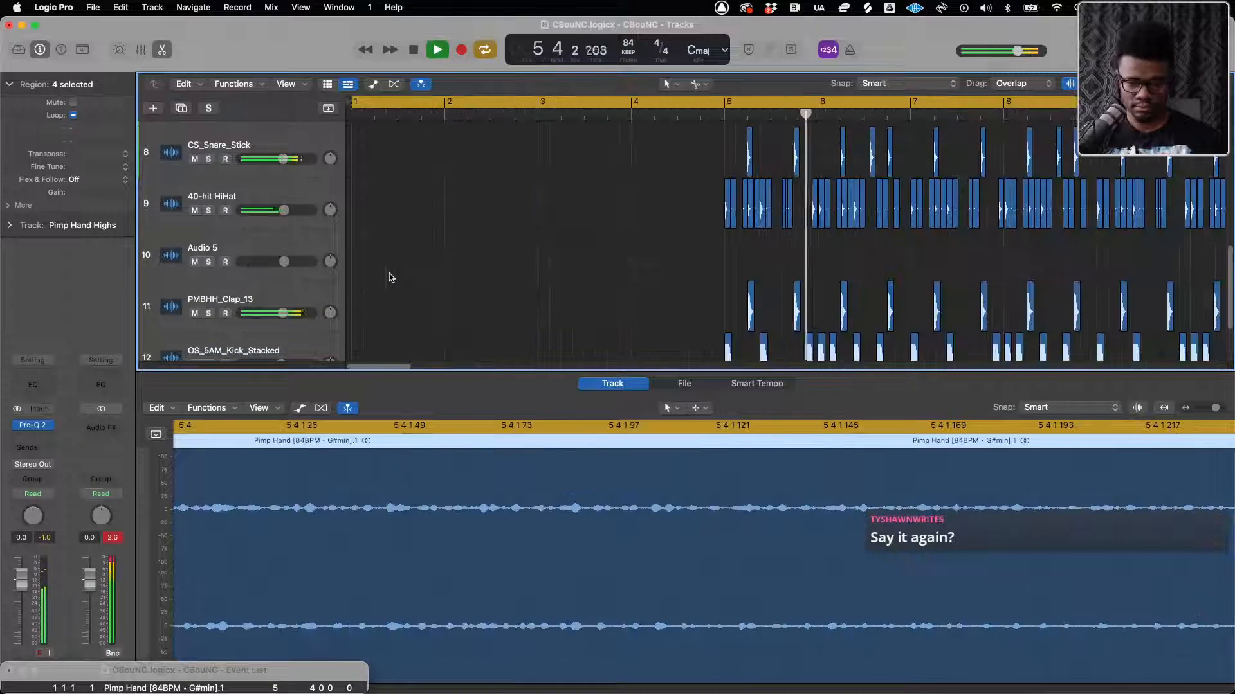
key(super+Left)
key(super+Left)
key(super+Left)
key(super+Left)
scroll(389, 277, up, 10)
scroll(389, 277, down, 8)
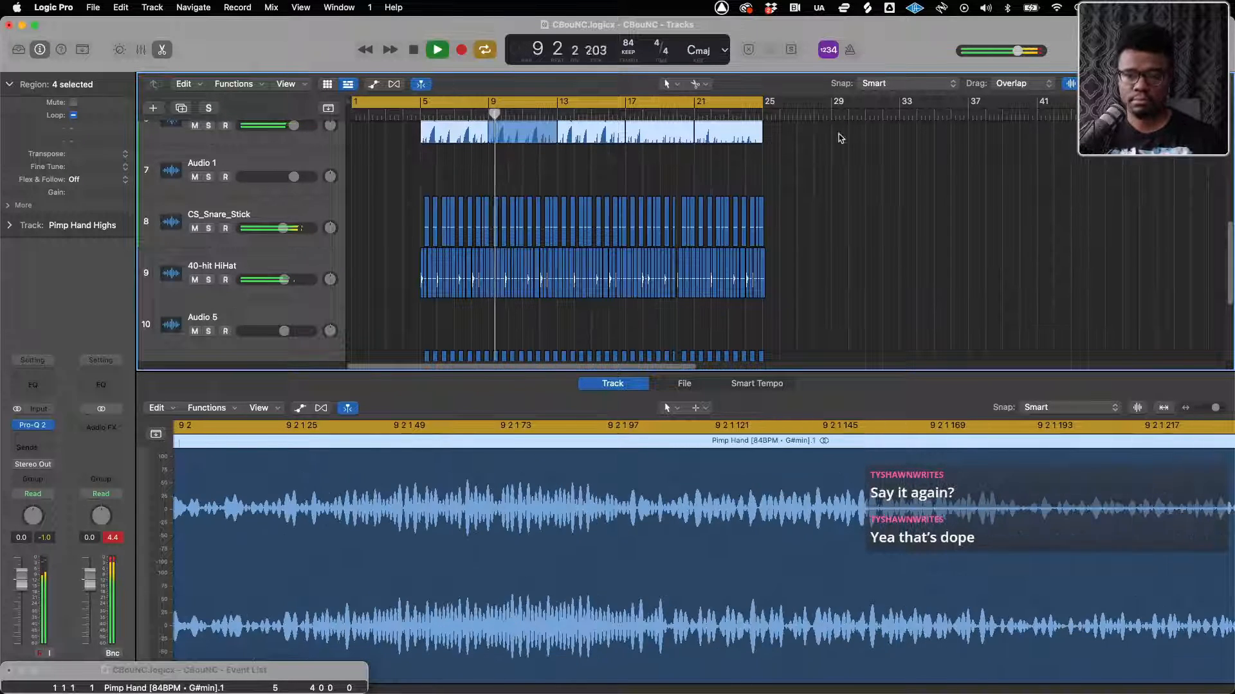
click(161, 50)
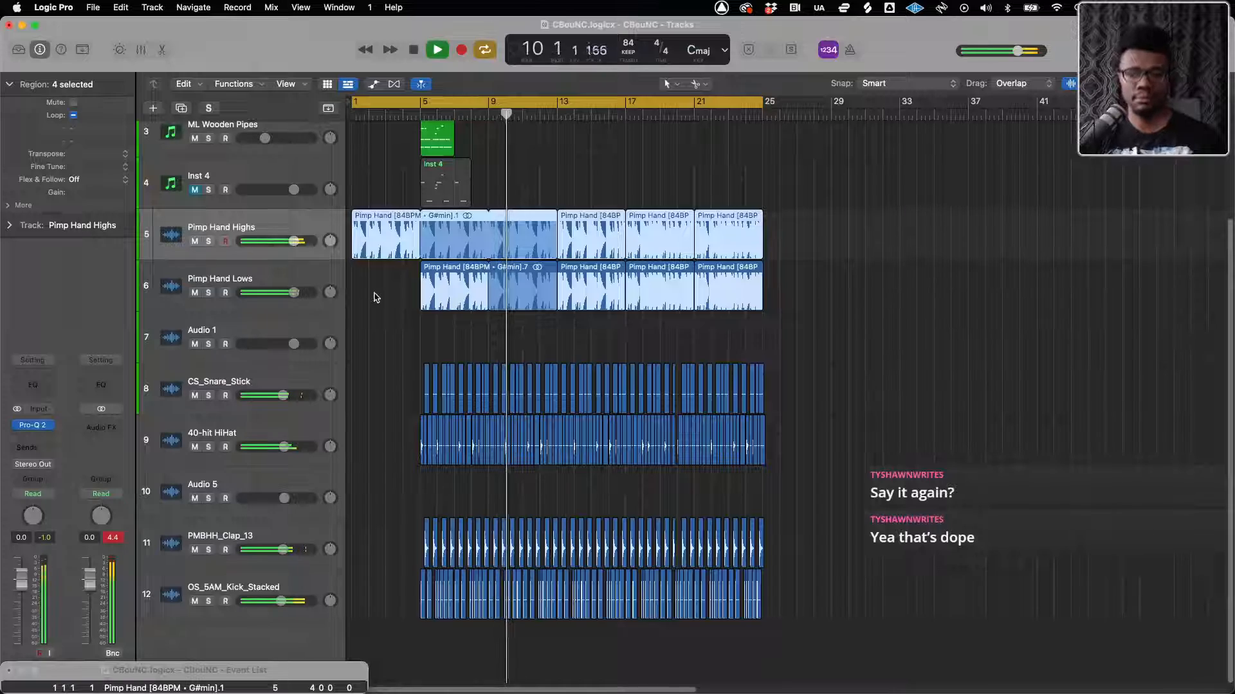
Examine how the Pimp Hand layers line up with the drum regions across the arrangement during playback
key(super+Right)
key(super+Right)
key(super+Right)
key(super+Right)
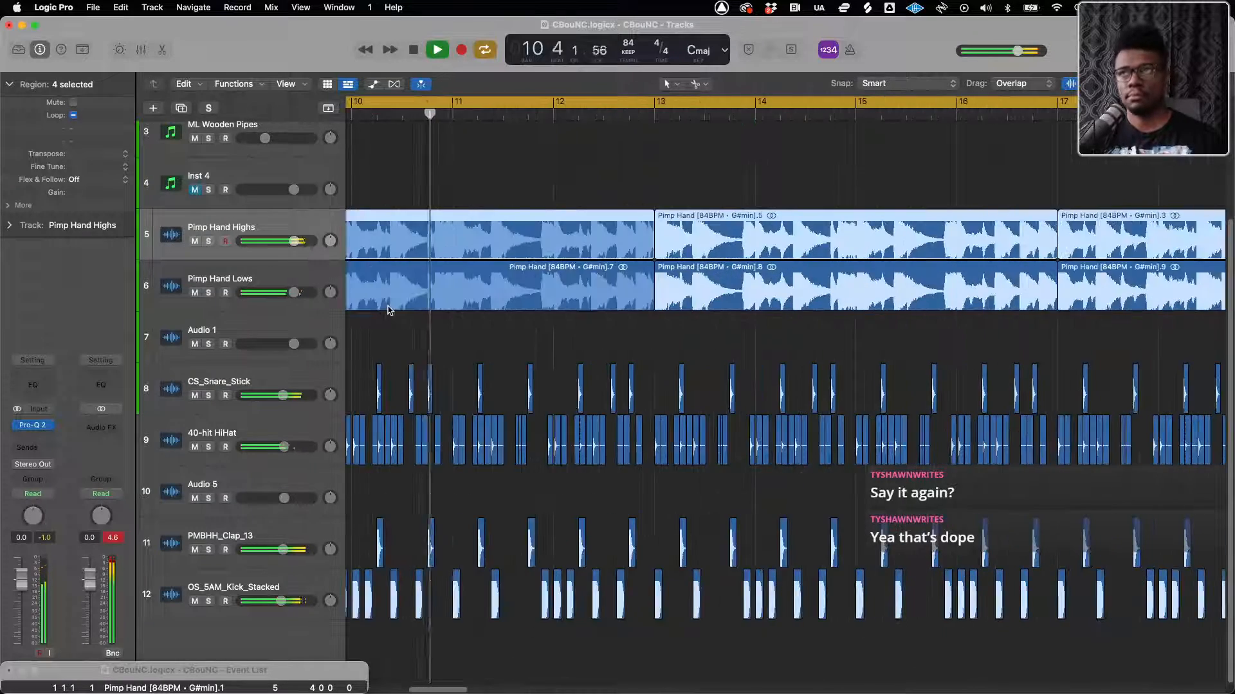
key(super+Left)
key(super+Left)
scroll(388, 311, left, 8)
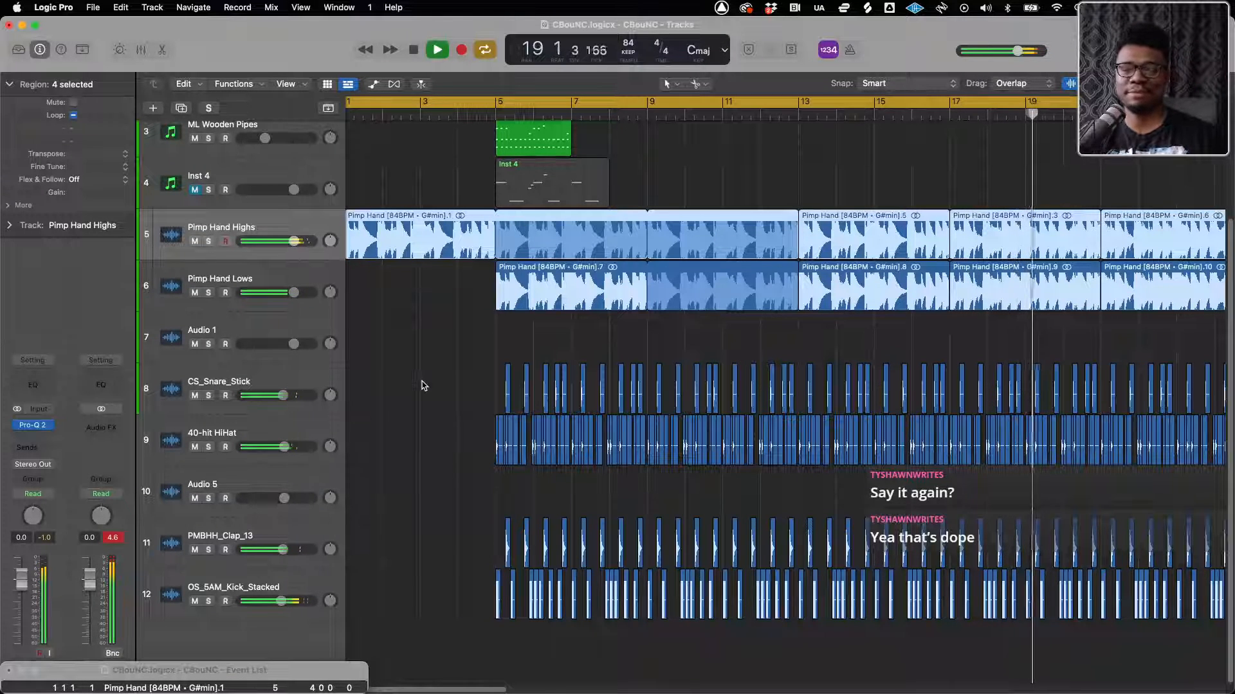
key(super+Left)
key(super+Left)
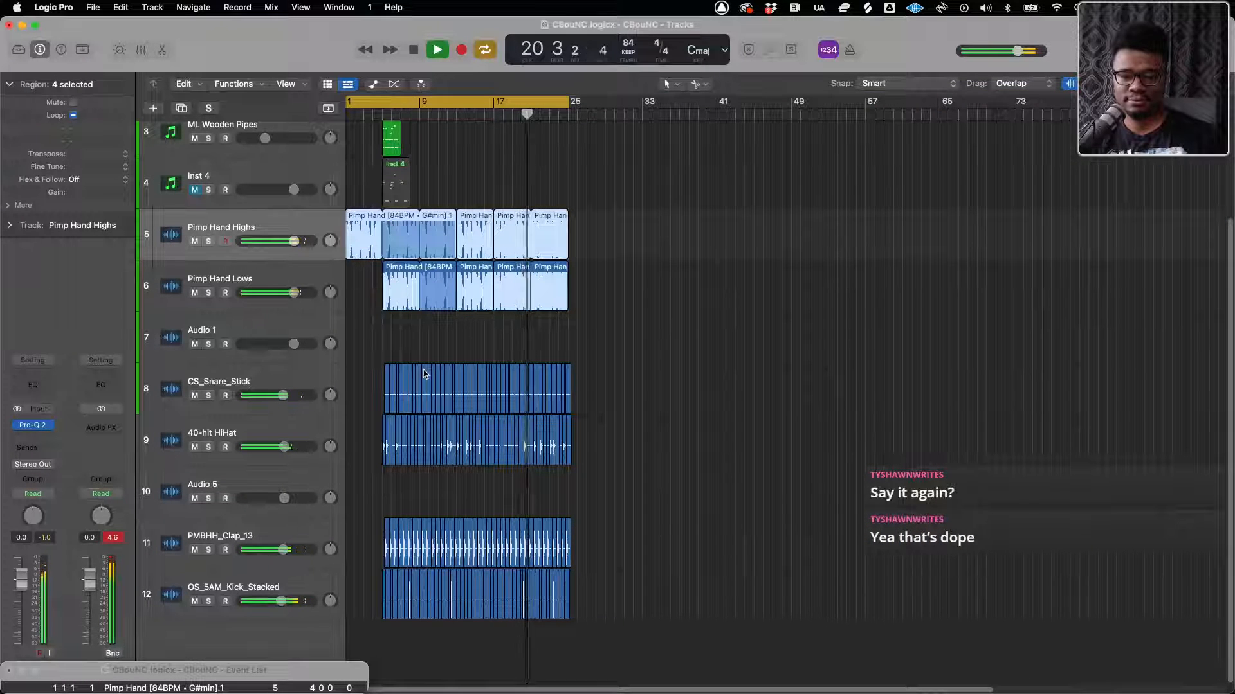
click(469, 342)
key(super+Right)
key(super+Right)
key(super+Right)
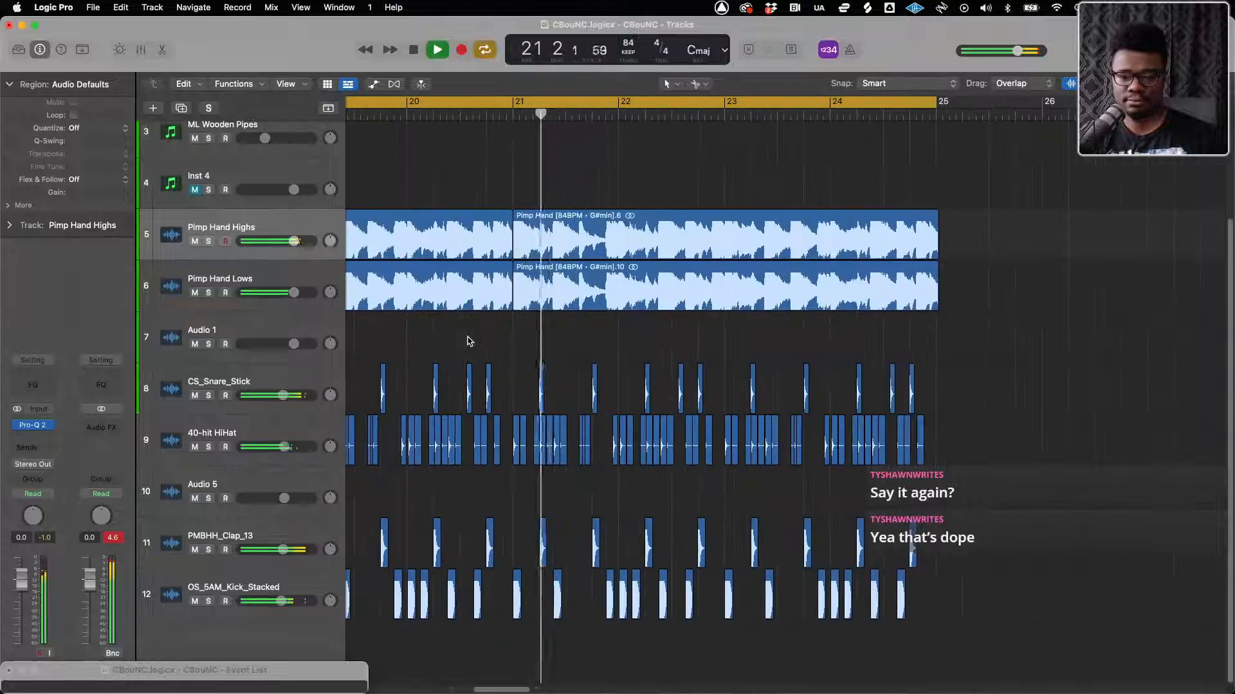
key(super+Left)
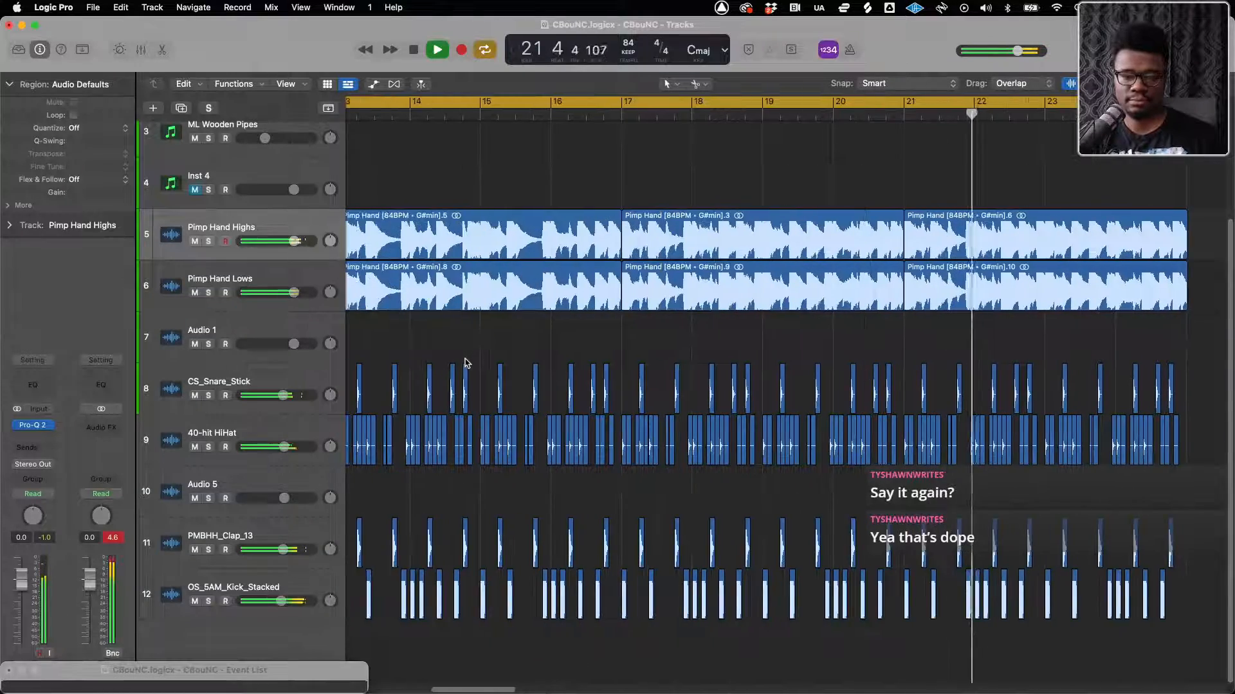
key(super+Left)
key(super+Left)
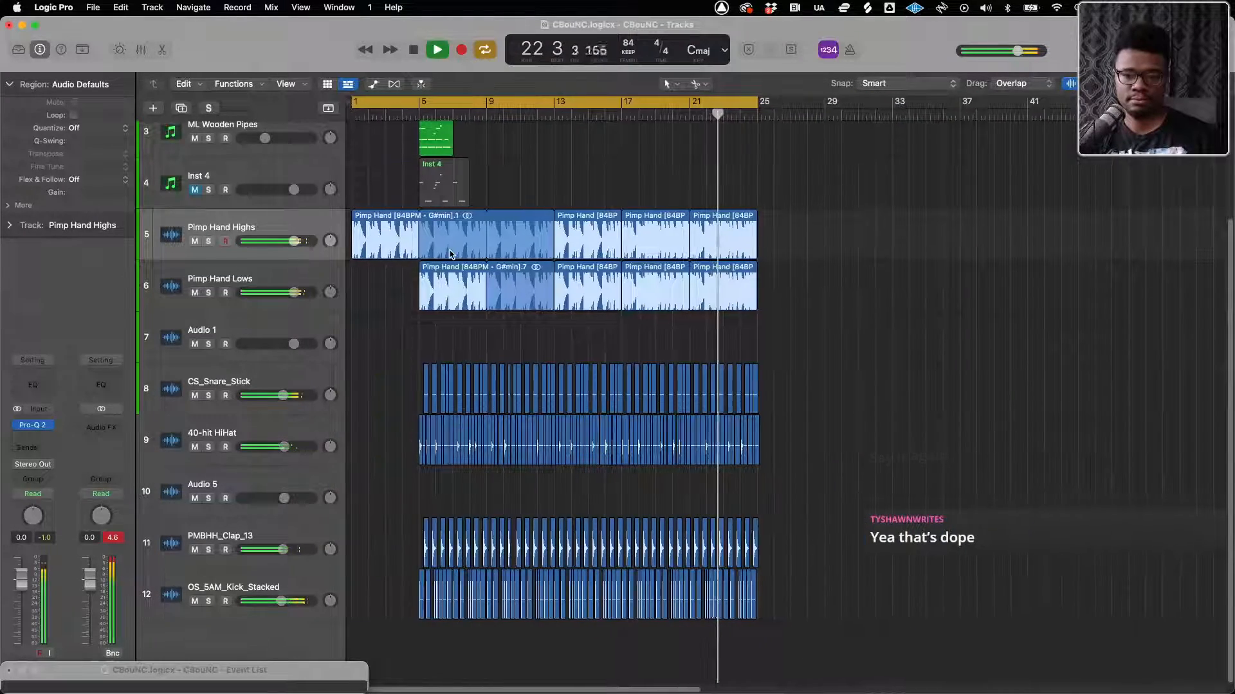
Shorten the cycle range to end at bar 13 and play it
click(470, 103)
click(470, 103)
drag(757, 105, 554, 108)
key(space)
Raise the ML Wooden Pipes volume slightly and loop its Inst 3 region from bar 5 to bar 13
scroll(418, 149, up, 2)
click(421, 110)
drag(264, 175, 269, 174)
drag(454, 152, 556, 152)
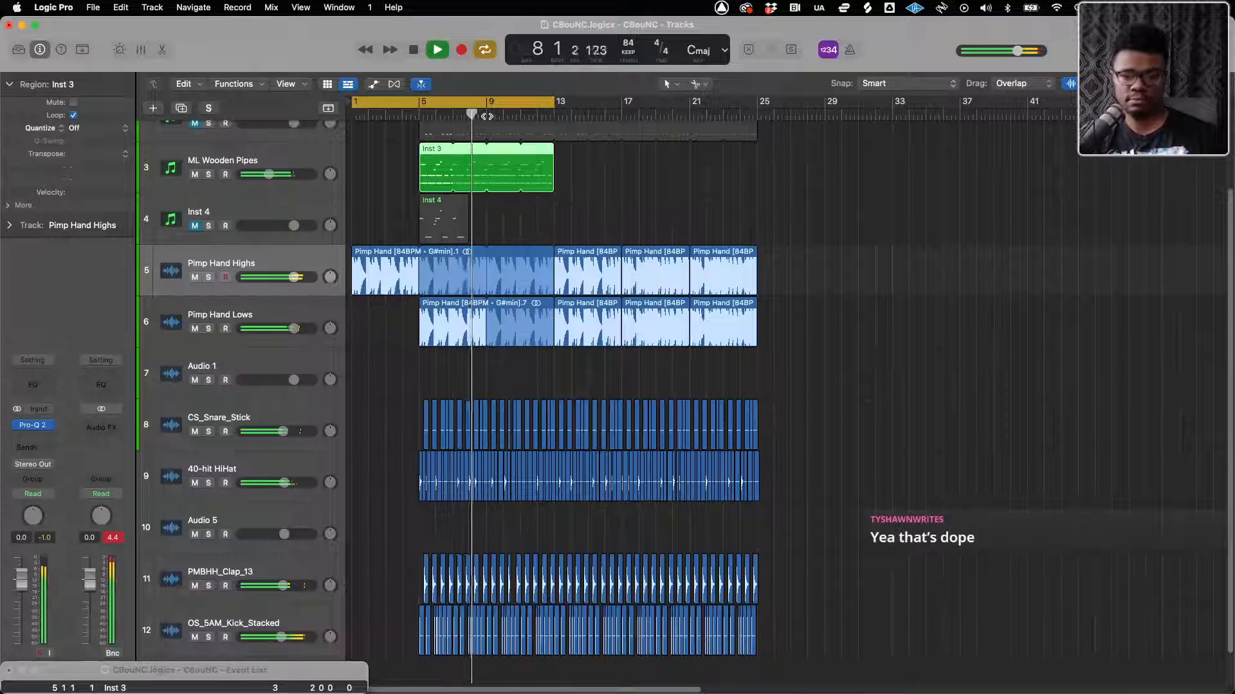
Turn off cycle playback and move the looped Inst 3 region on ML Wooden Pipes to bar 25
click(487, 104)
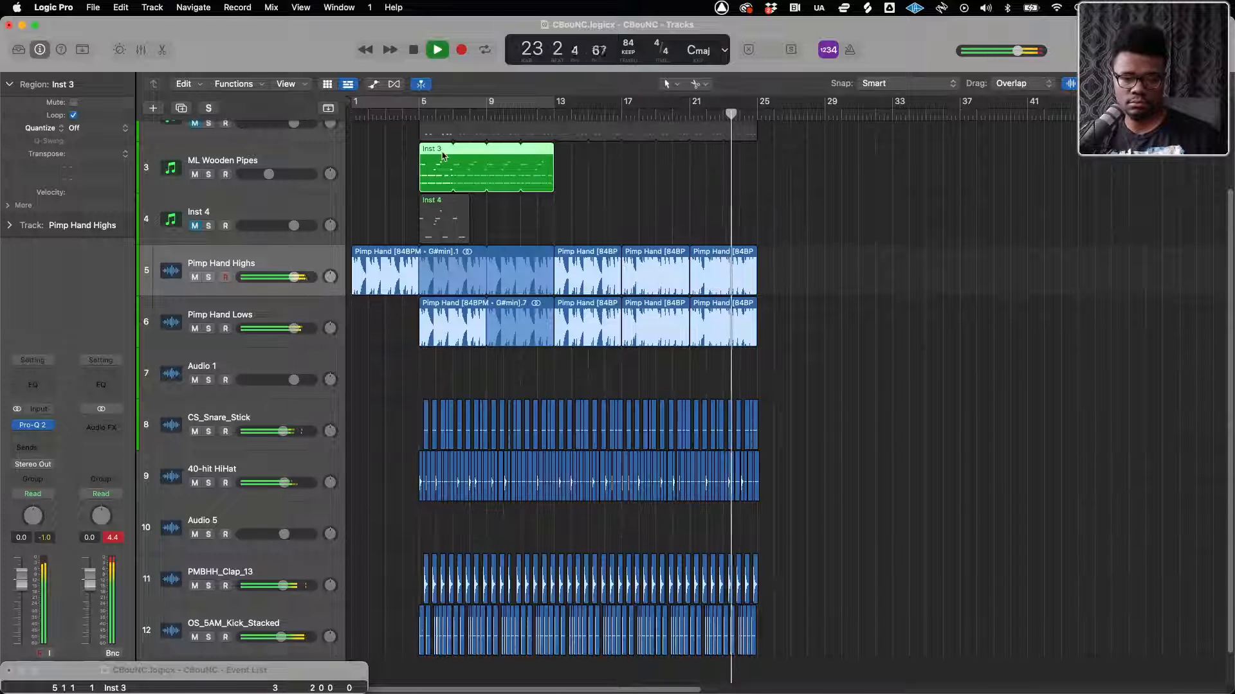
drag(446, 159, 784, 162)
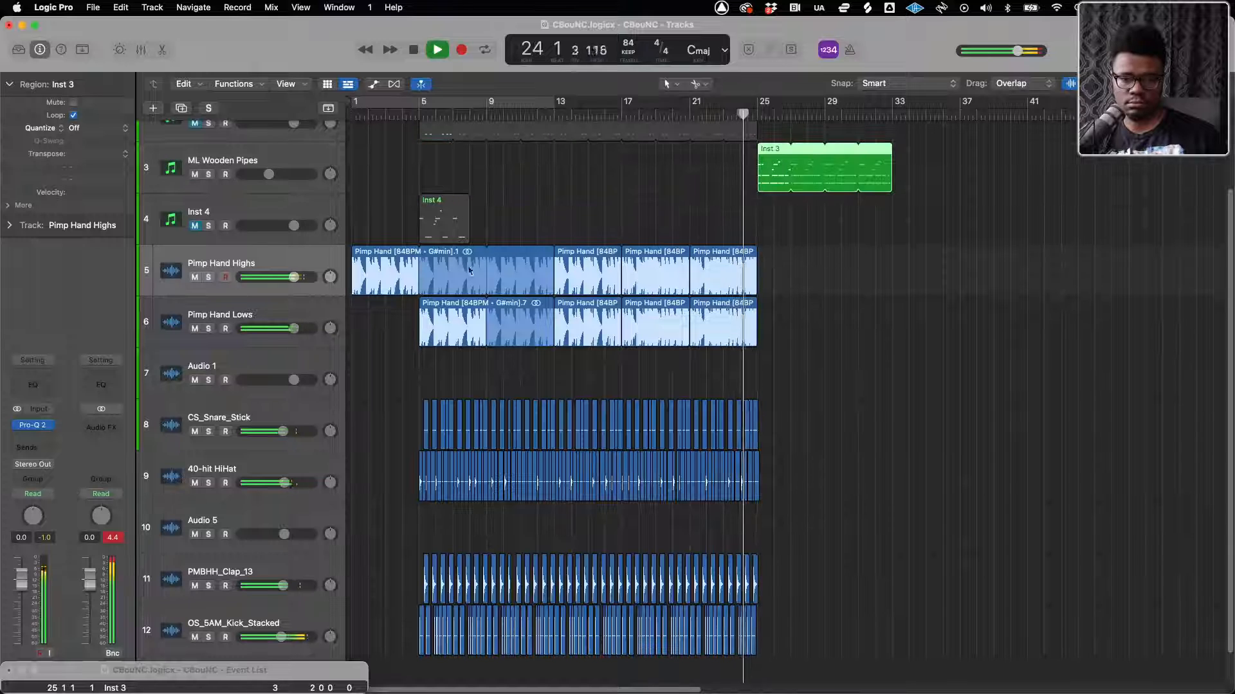
Copy the first looped region of Pimp Hand Highs to bar 25, undoing its misplacement at bar 39
drag(381, 268, 1029, 272)
drag(1021, 271, 1020, 269)
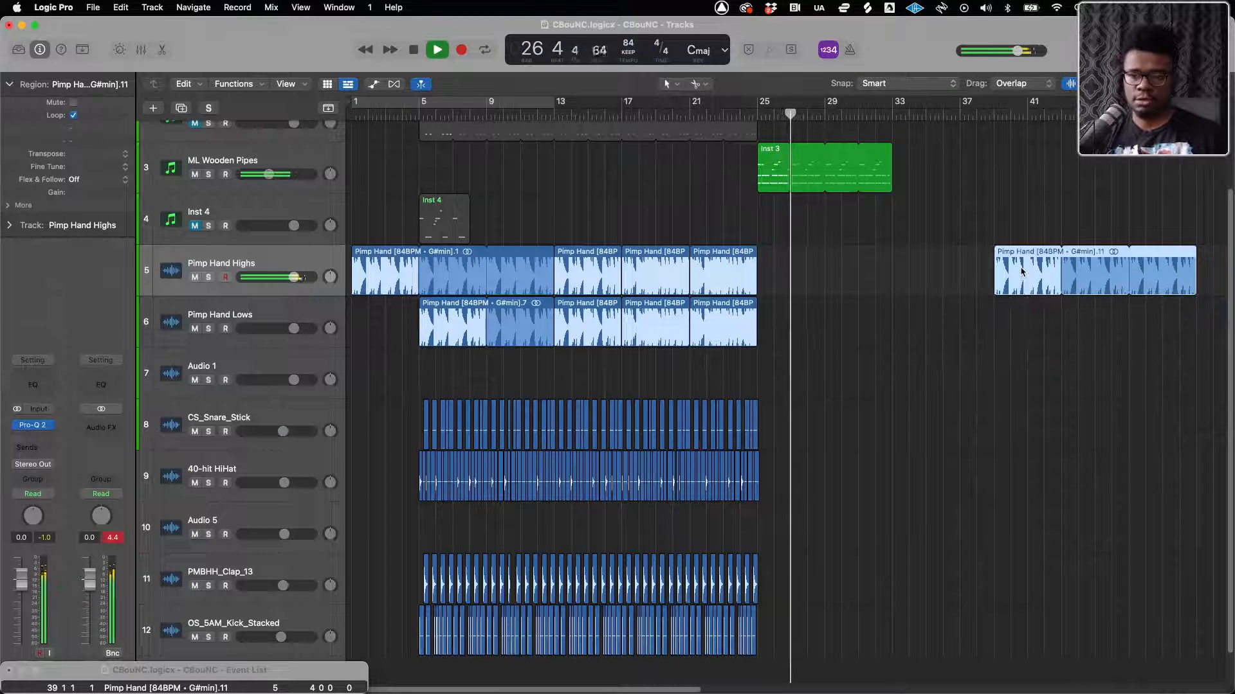
key(super+z)
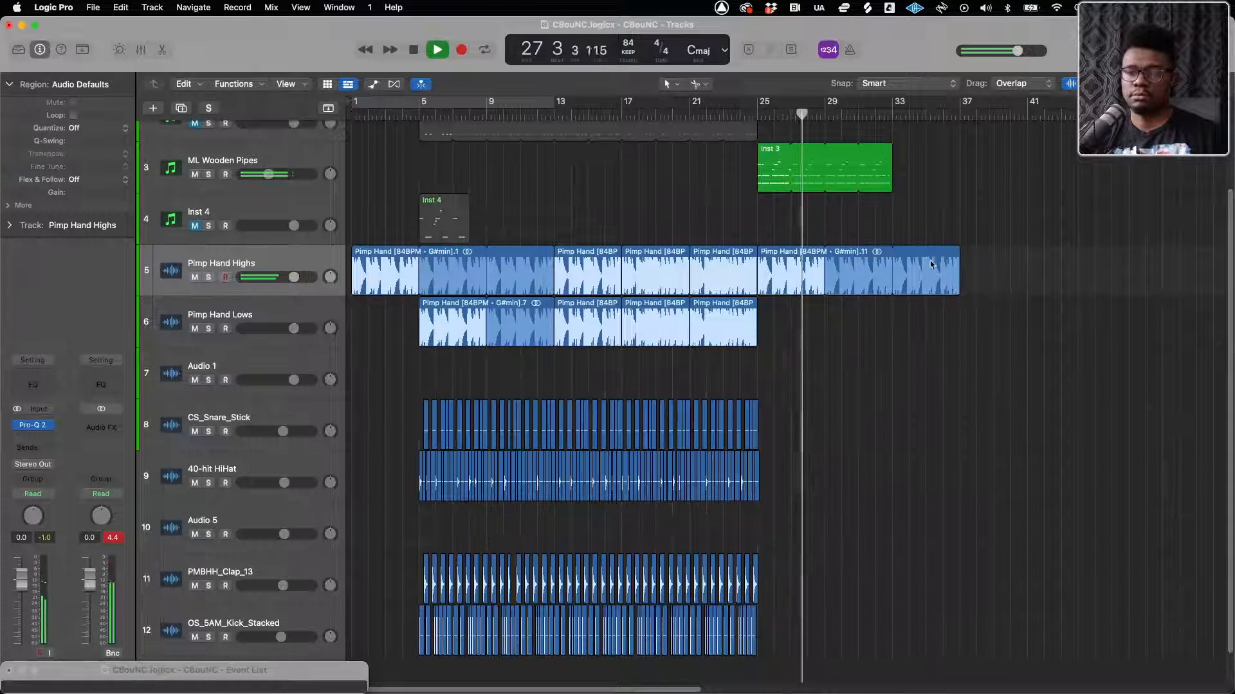
Trim the last Pimp Hand Highs loop to end at bar 33 and copy the first Pimp Hand Lows region, unlooped, to bar 29
drag(898, 252, 894, 253)
drag(444, 322, 855, 345)
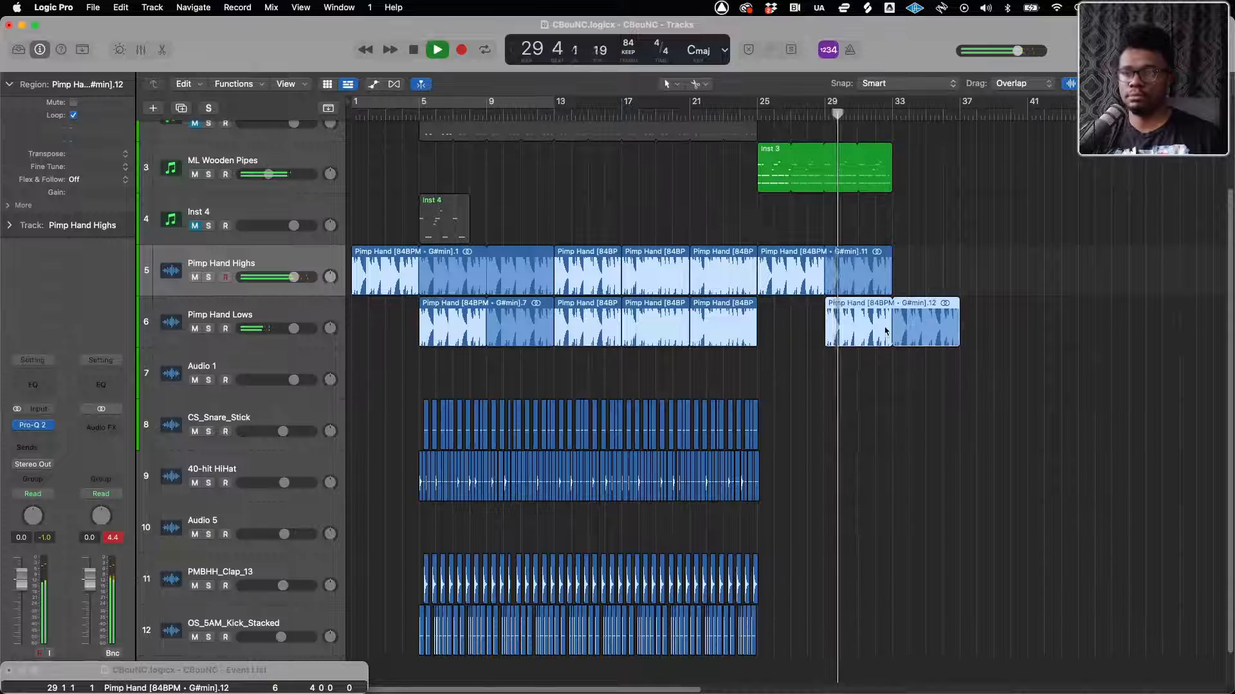
key(l)
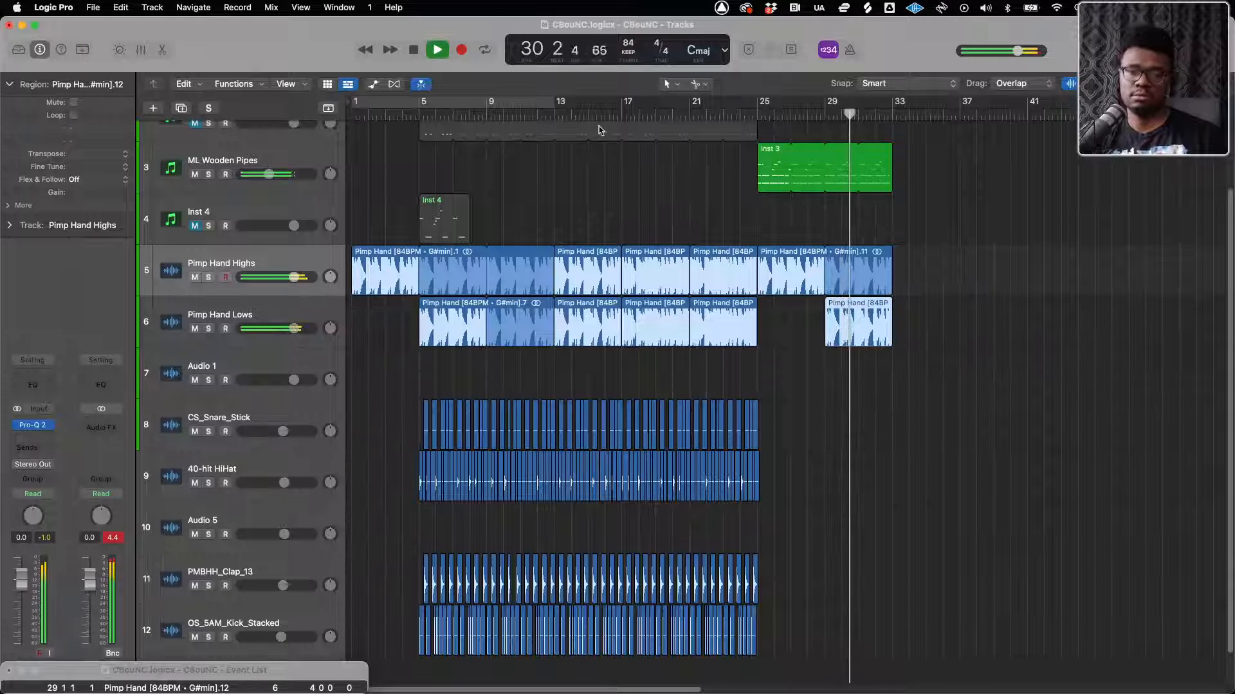
Copy the Inst 3 region on ML Wooden Pipes from bar 25 to bar 5, stop playback and return to the start
drag(767, 181, 429, 172)
key(space)
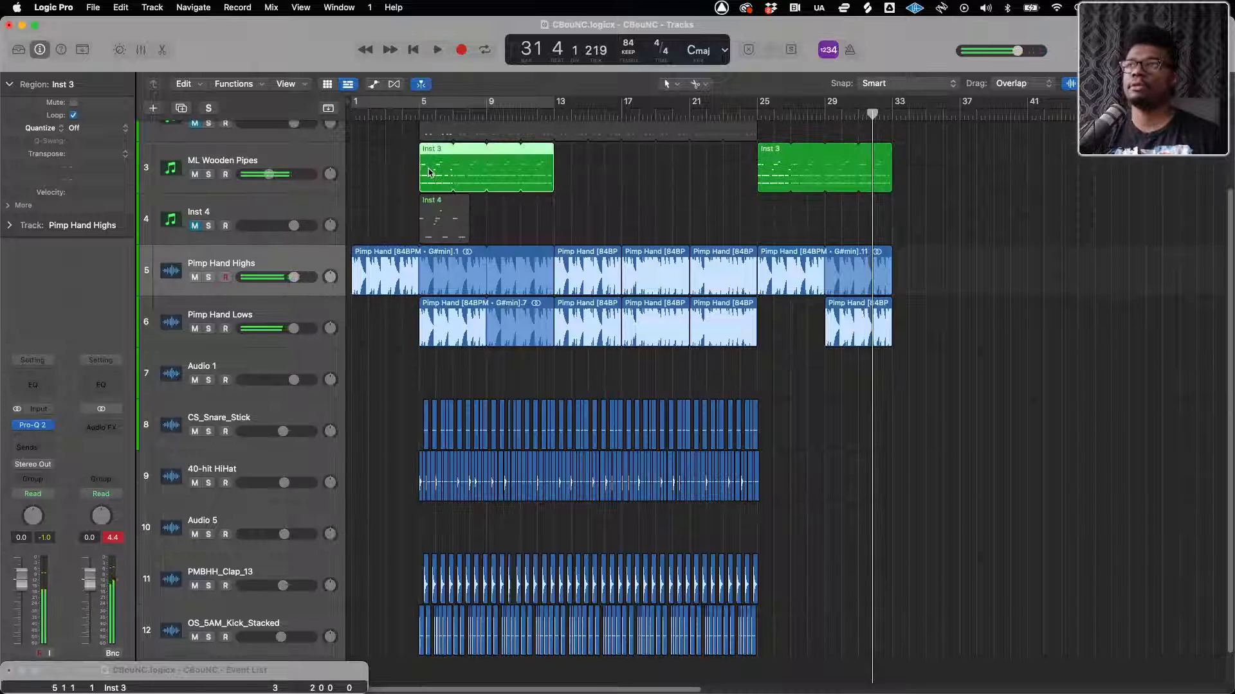
click(414, 50)
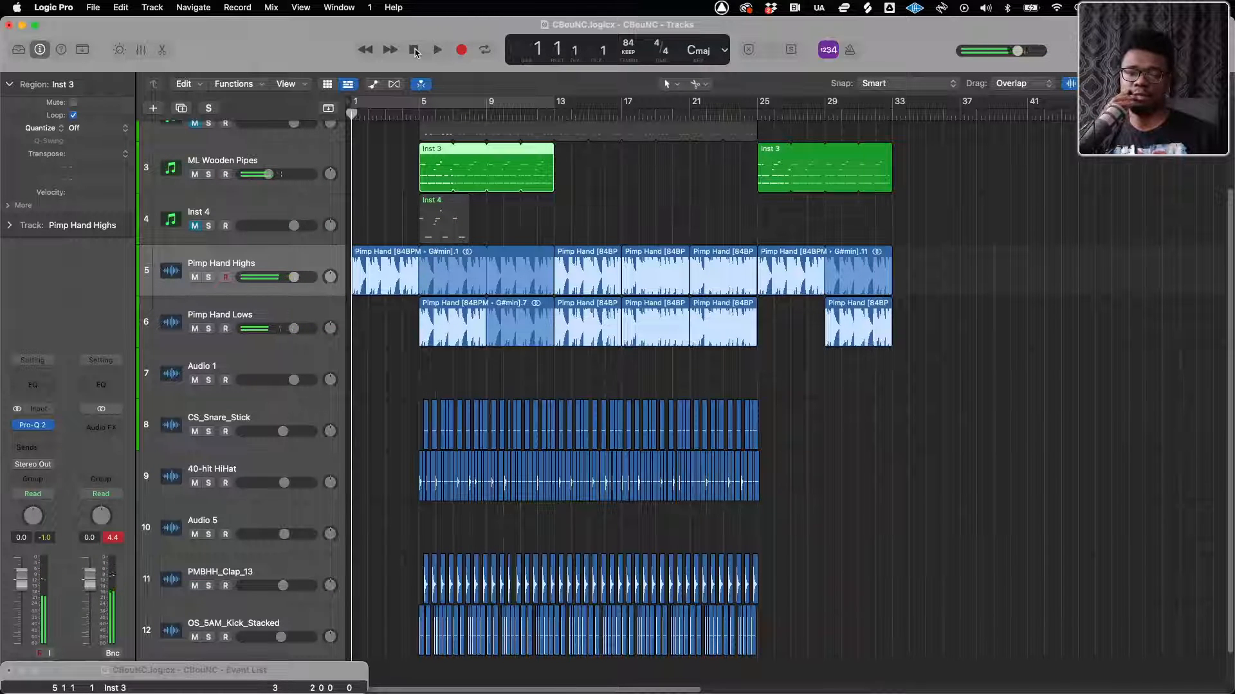
Play the arrangement with the cycle range set in turn to bars 1–5, 5–13, 13–25 and 25–33
click(502, 102)
drag(541, 106, 420, 114)
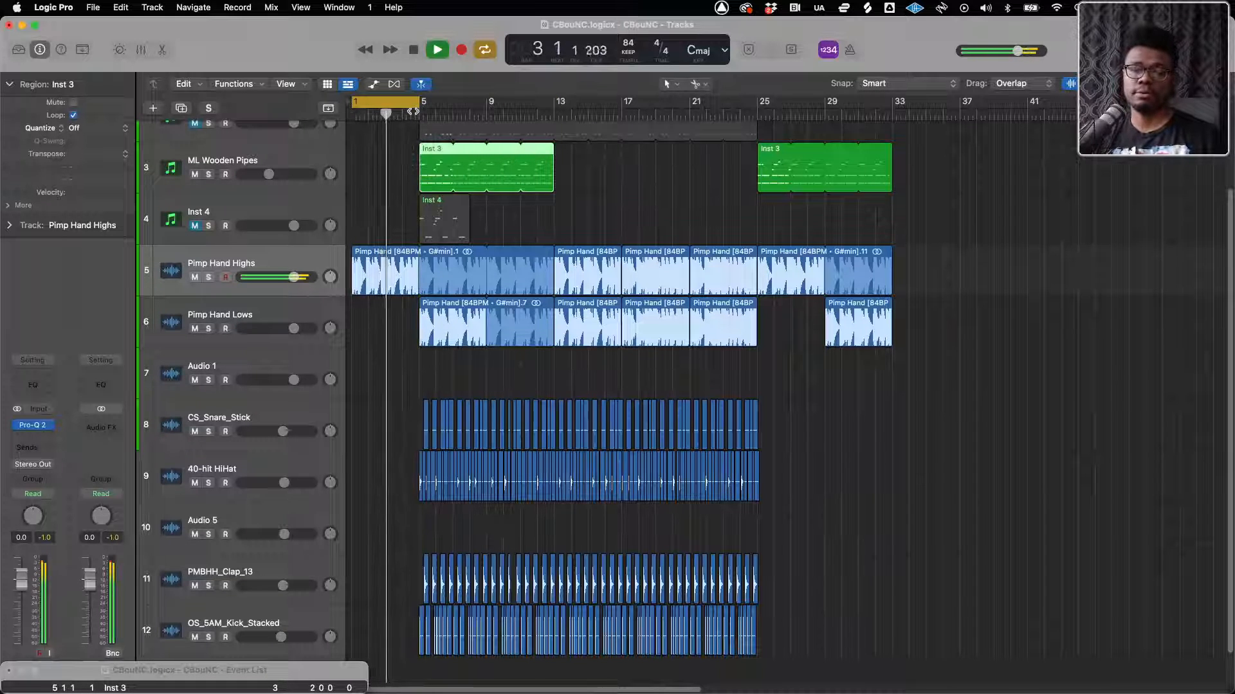
drag(406, 101, 552, 115)
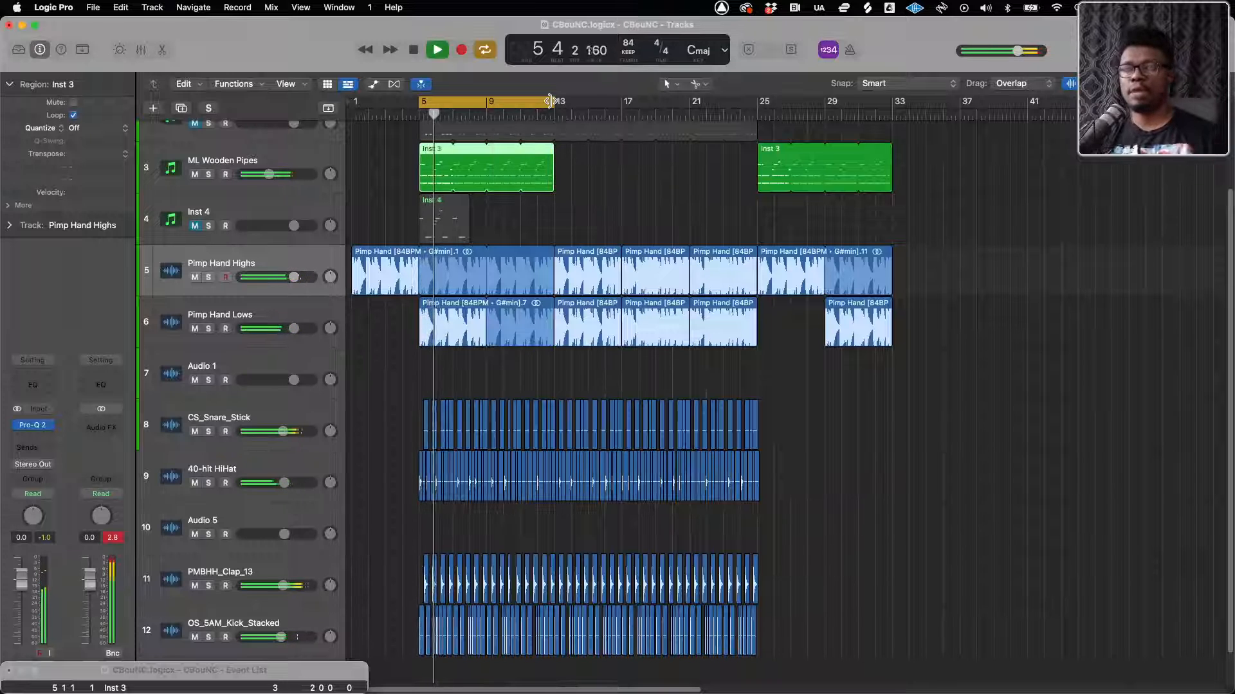
drag(527, 97, 756, 113)
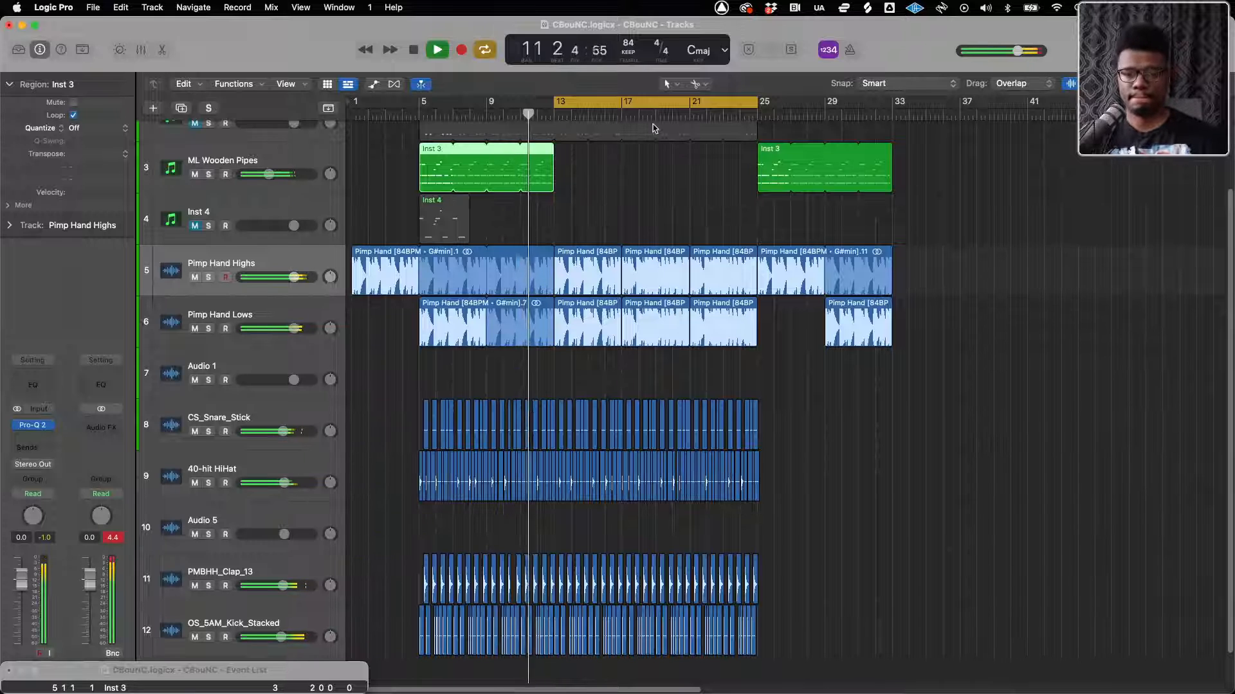
drag(647, 105, 850, 105)
drag(960, 103, 892, 97)
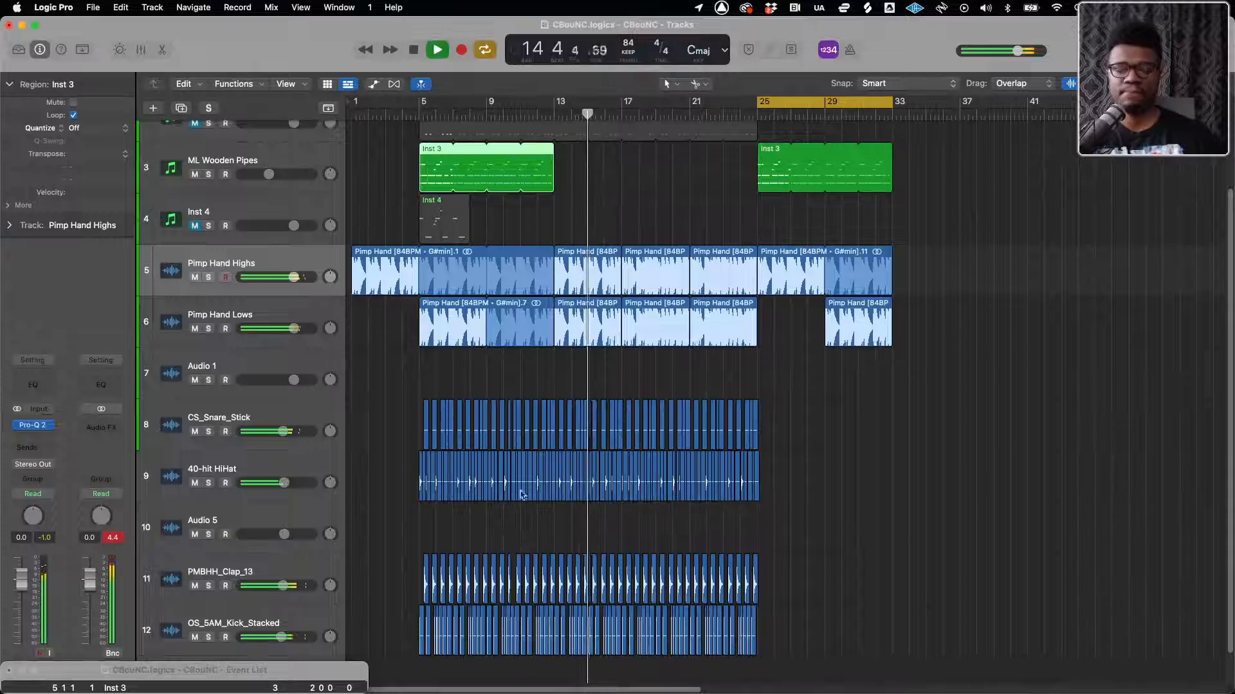
Copy the snare, hi-hat, clap and kick regions of bars 5 to 9 to bar 29
click(421, 416)
key(super+Right)
key(super+Right)
key(super+Right)
key(super+Right)
key(super+Right)
key(super+Right)
scroll(421, 417, left, 4)
scroll(421, 421, left, 8)
key(super+Left)
key(super+Left)
key(super+Left)
key(super+Left)
key(super+Left)
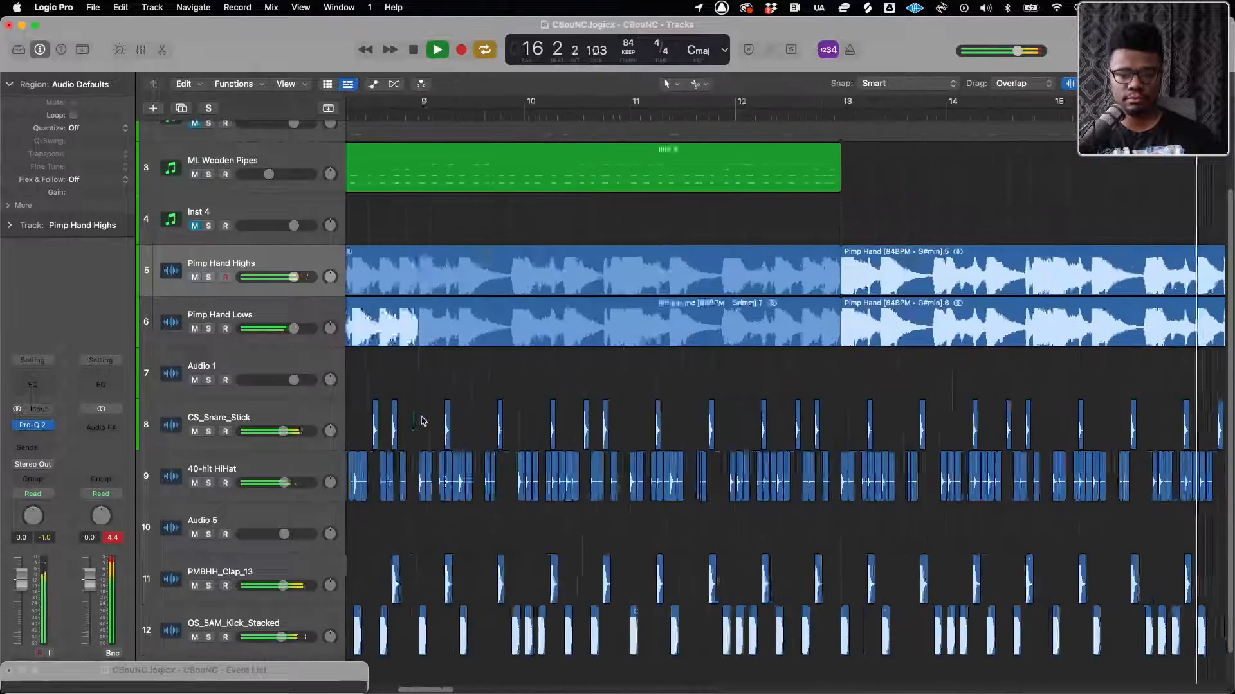
scroll(421, 421, left, 5)
scroll(421, 421, left, 2)
drag(531, 487, 802, 663)
scroll(786, 650, left, 1)
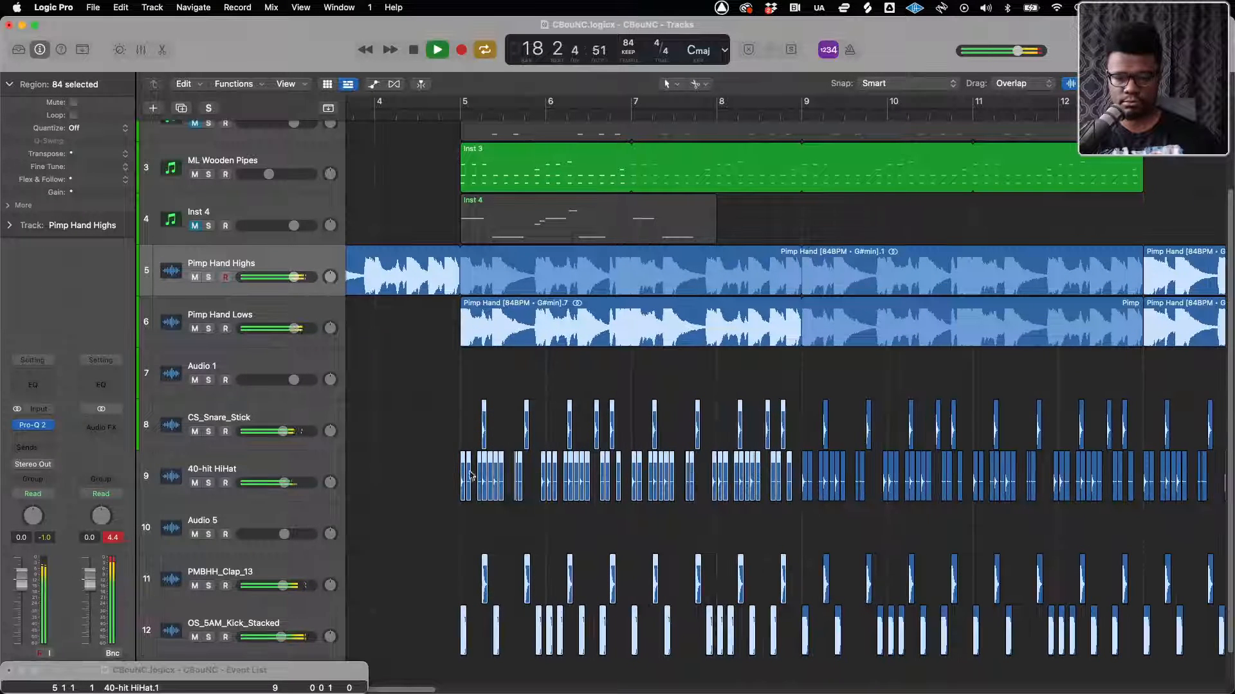
drag(463, 472, 1164, 476)
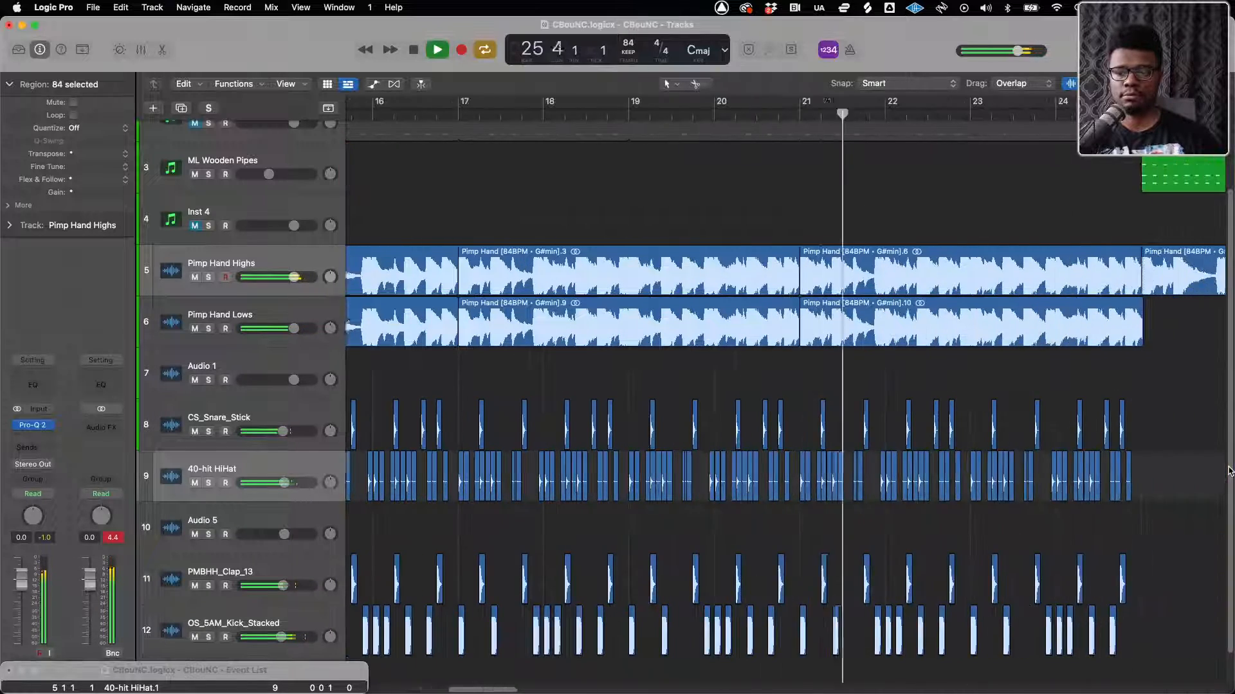
drag(1227, 472, 1025, 487)
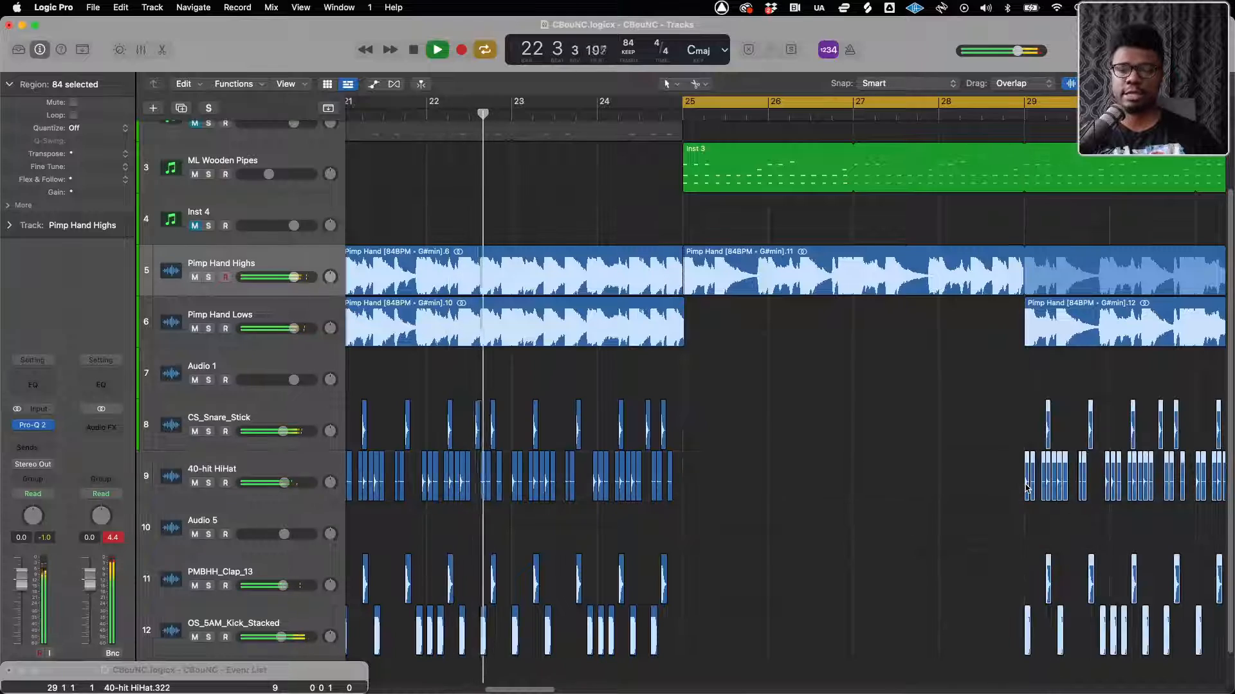
scroll(1025, 486, down, 5)
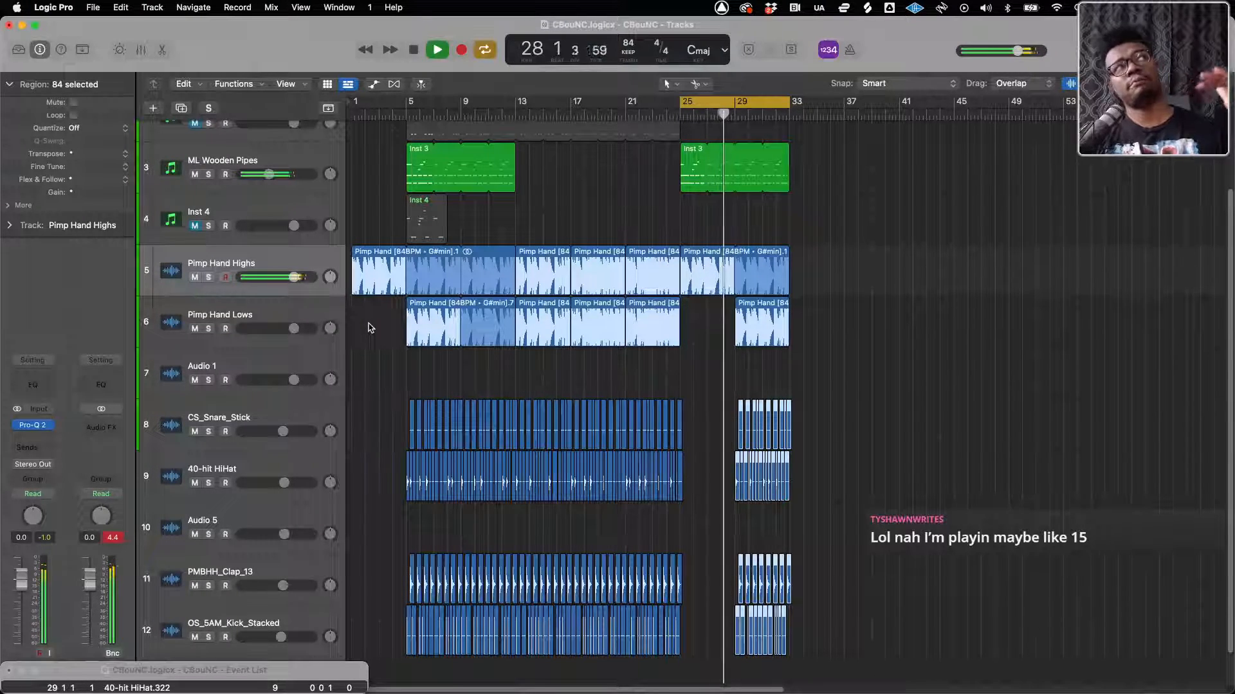
key(ctrl+Up)
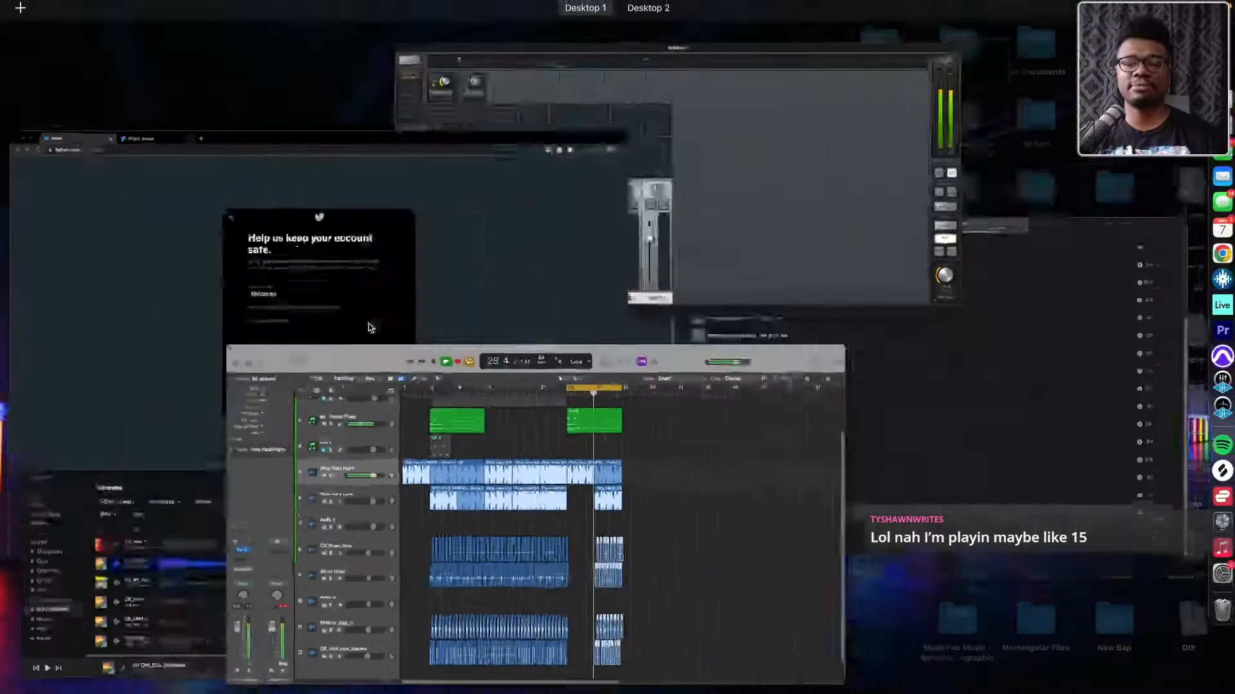
click(499, 626)
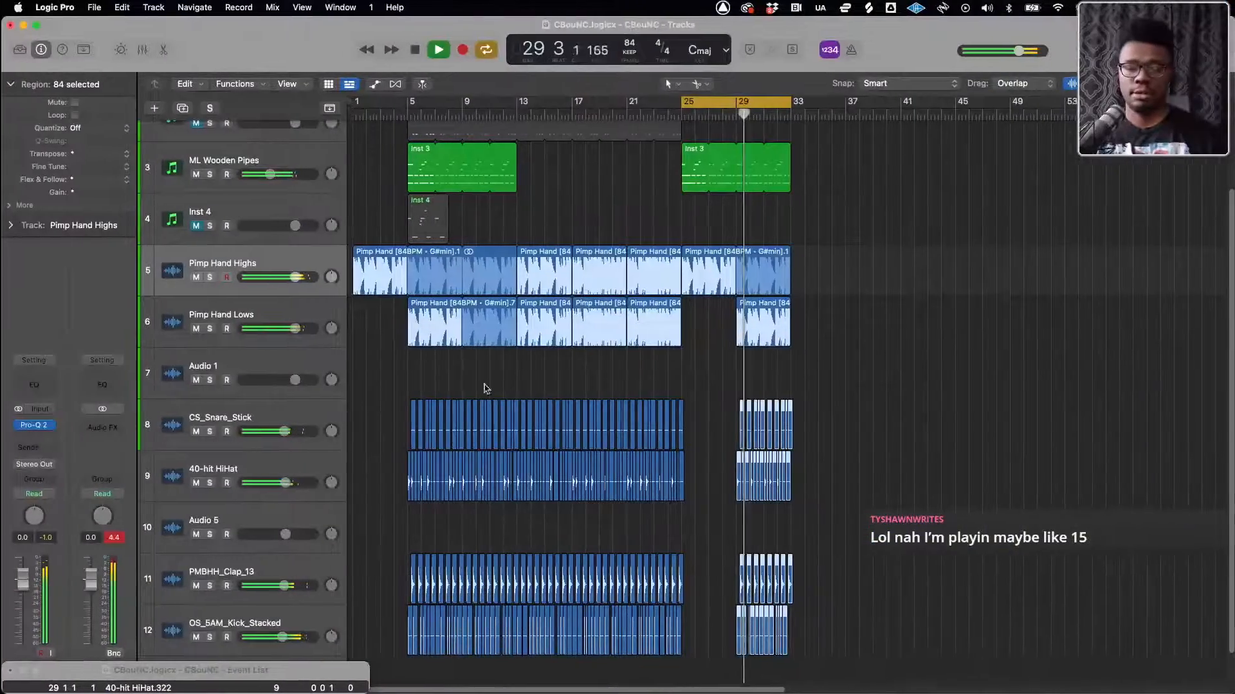
key(ctrl+Up)
click(448, 360)
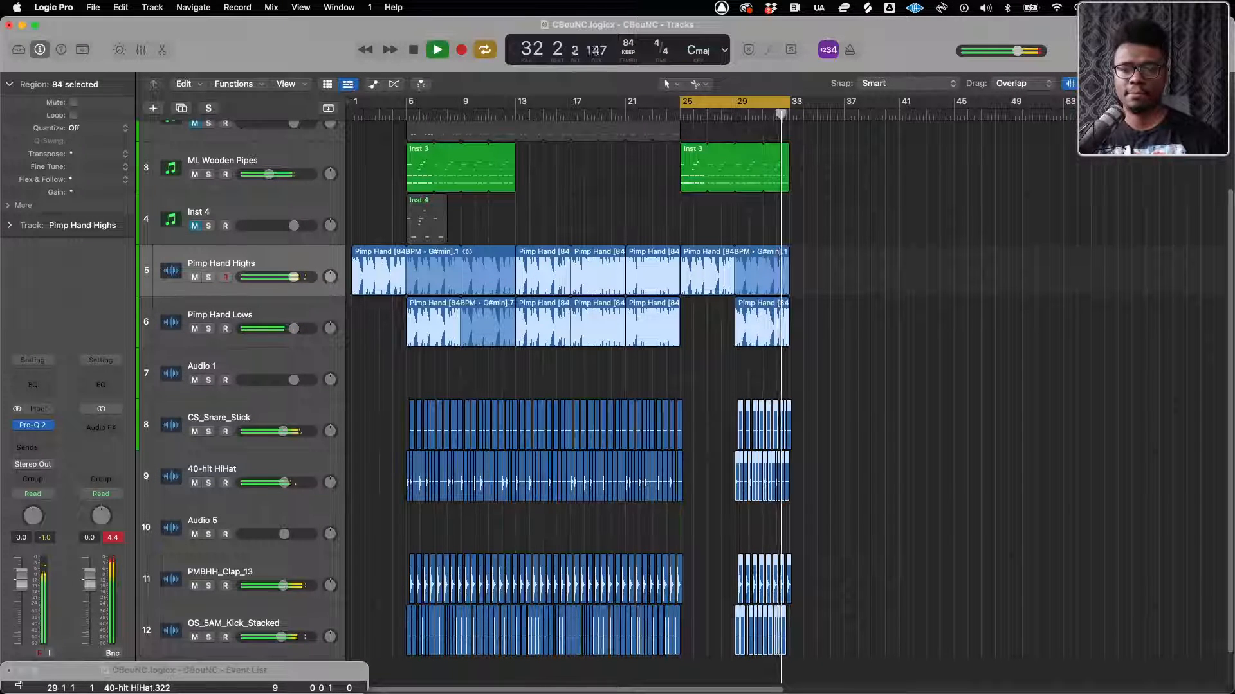
Extend the cycle range back to bar 1 during playback, and move its start to bar 13
drag(682, 119, 351, 126)
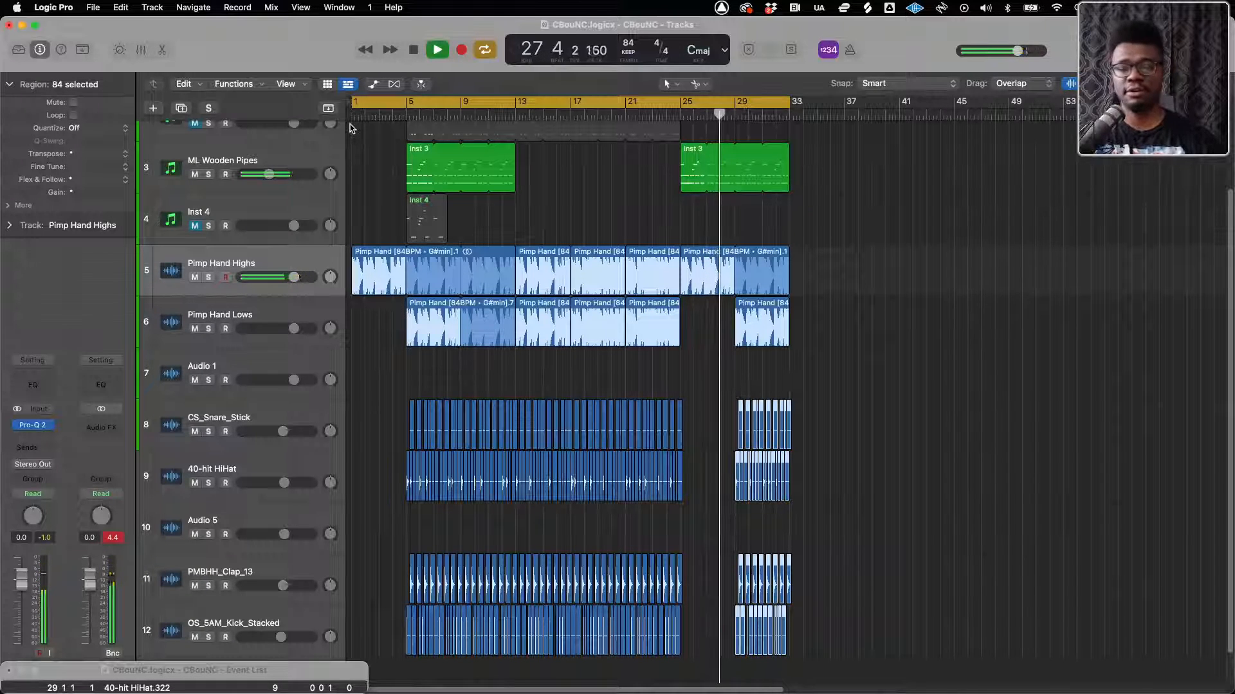
key(ctrl+Up)
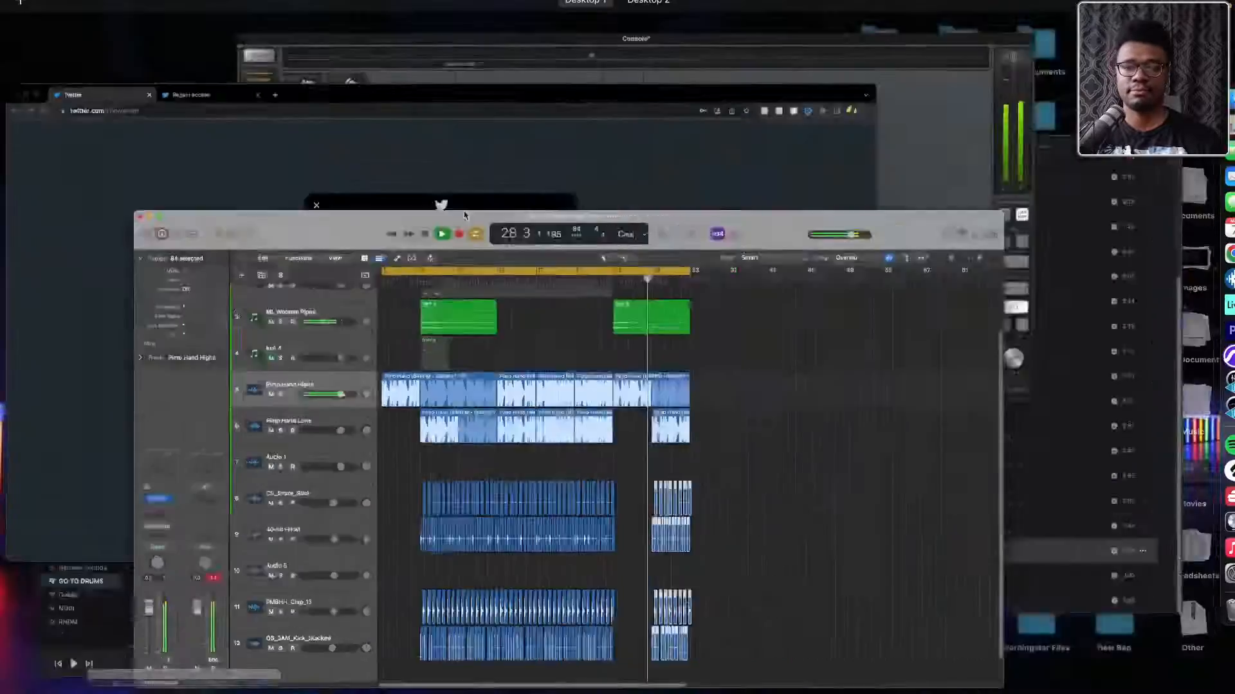
click(490, 458)
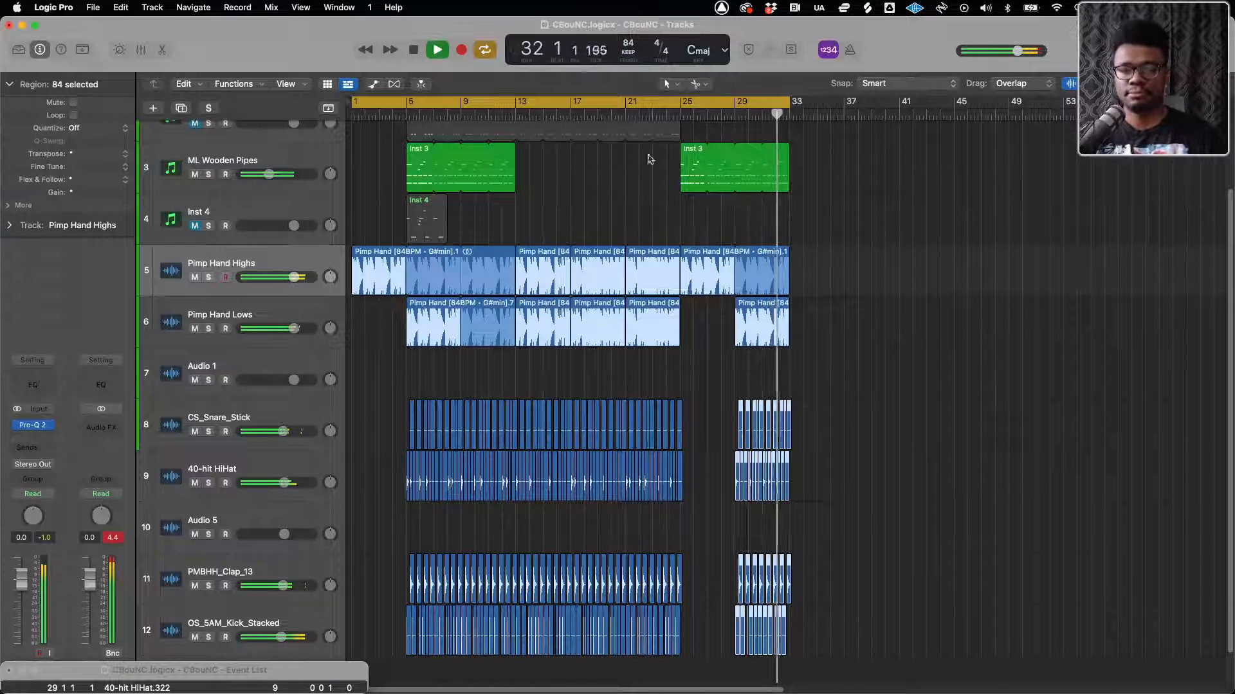
drag(355, 104, 517, 105)
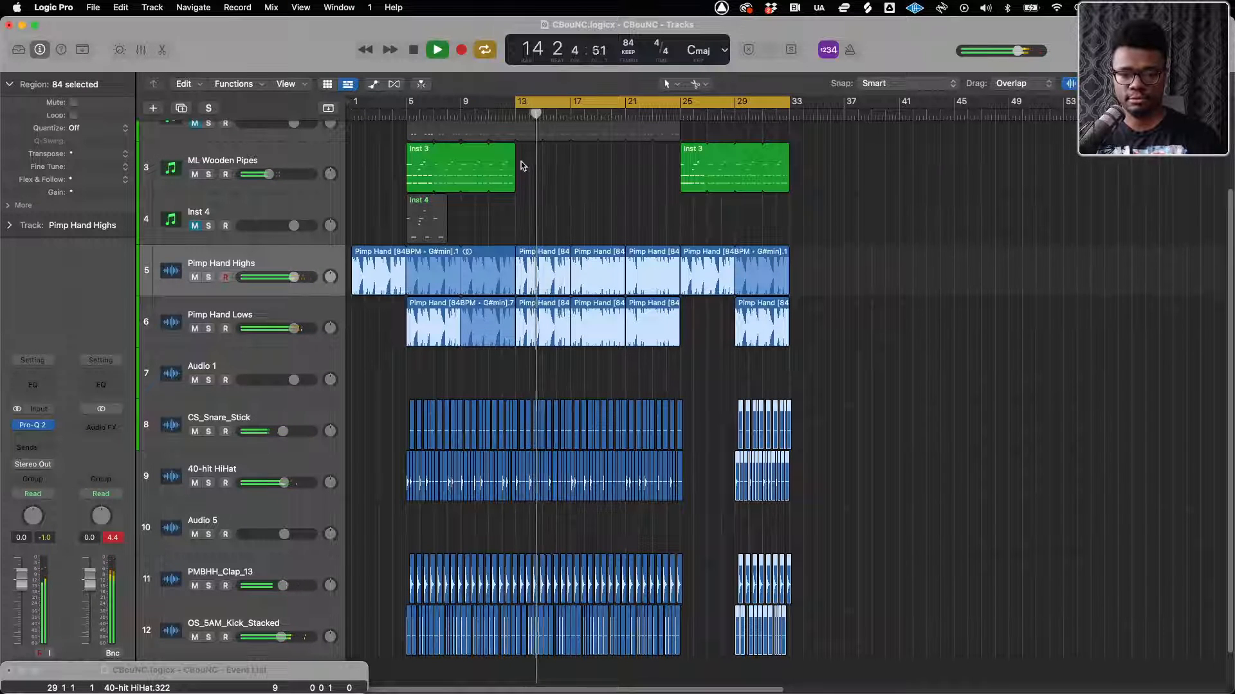
Copy the sample and drum regions of bars 13 to 25 to bar 33 and extend the cycle range to bar 45
drag(517, 161, 681, 659)
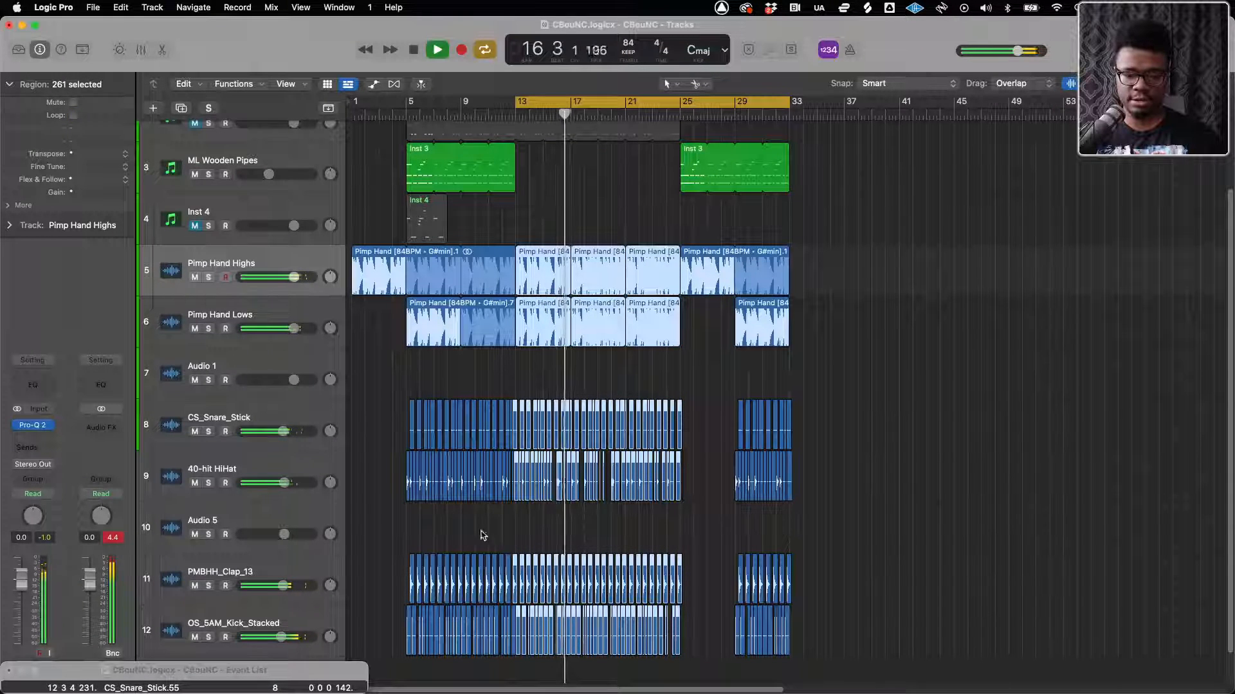
key(z)
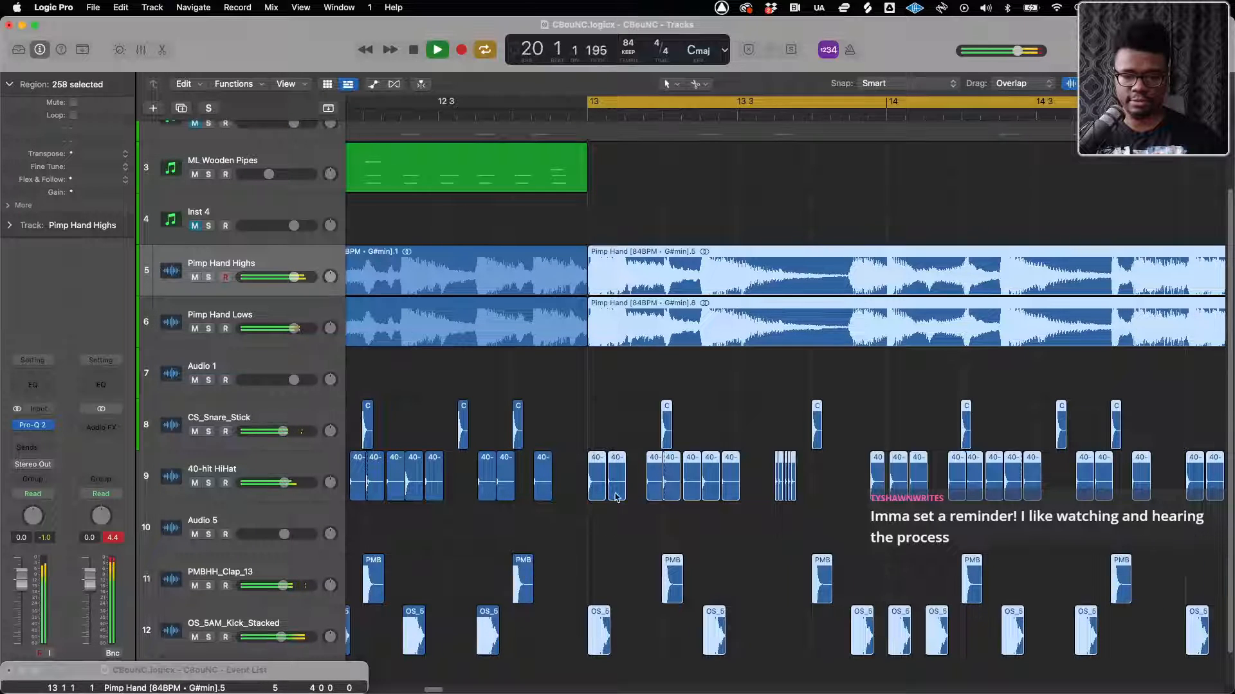
key(z)
drag(512, 255, 759, 267)
drag(745, 104, 899, 115)
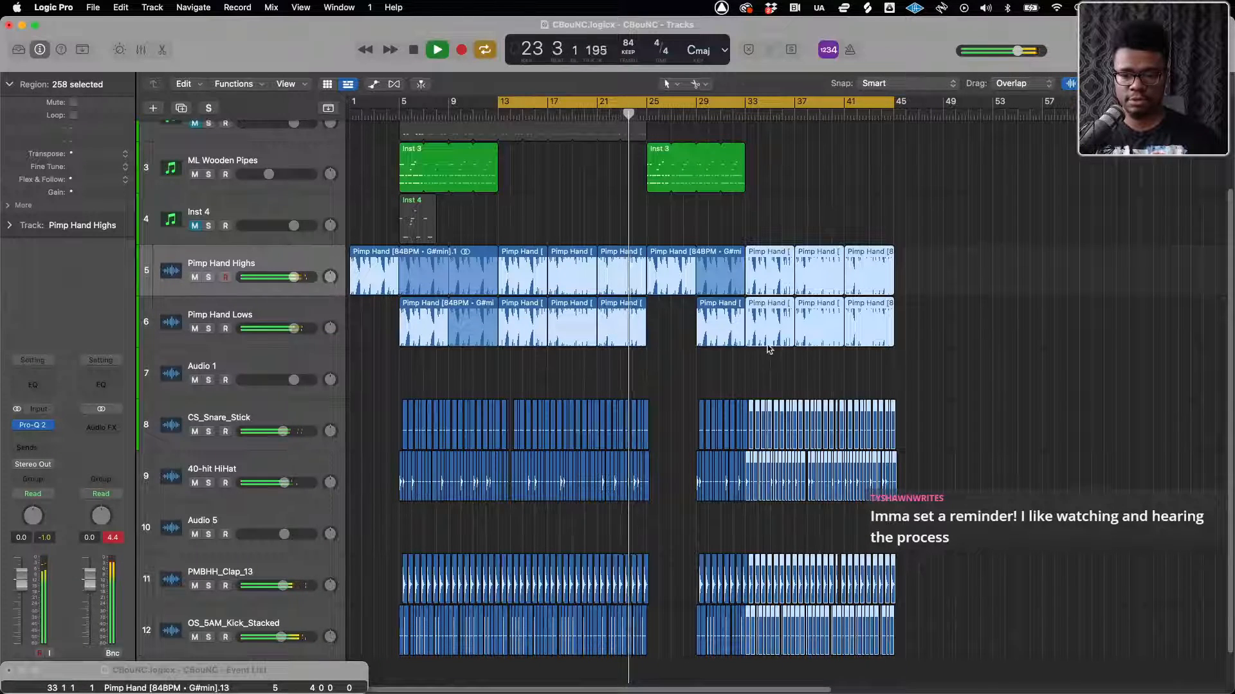
Trim the start of the Pimp Hand Lows region at bar 33 so that it begins at bar 35
scroll(771, 352, up, 6)
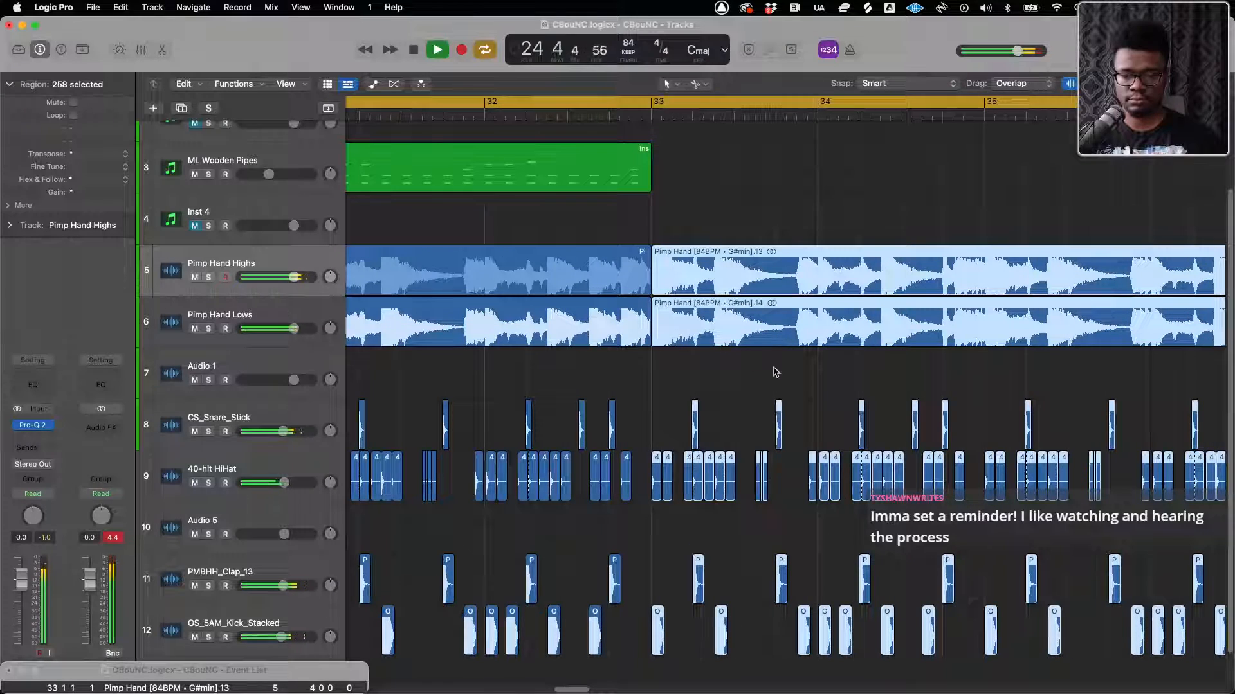
click(791, 355)
scroll(786, 358, down, 5)
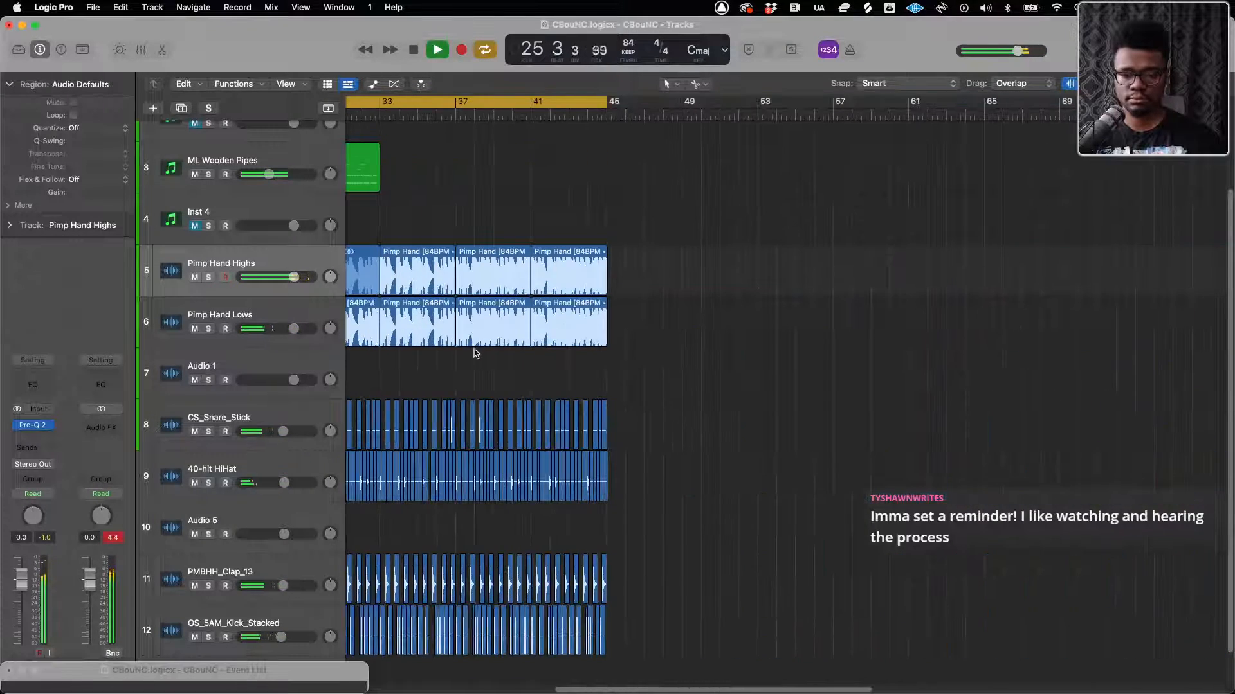
scroll(425, 351, up, 5)
click(638, 333)
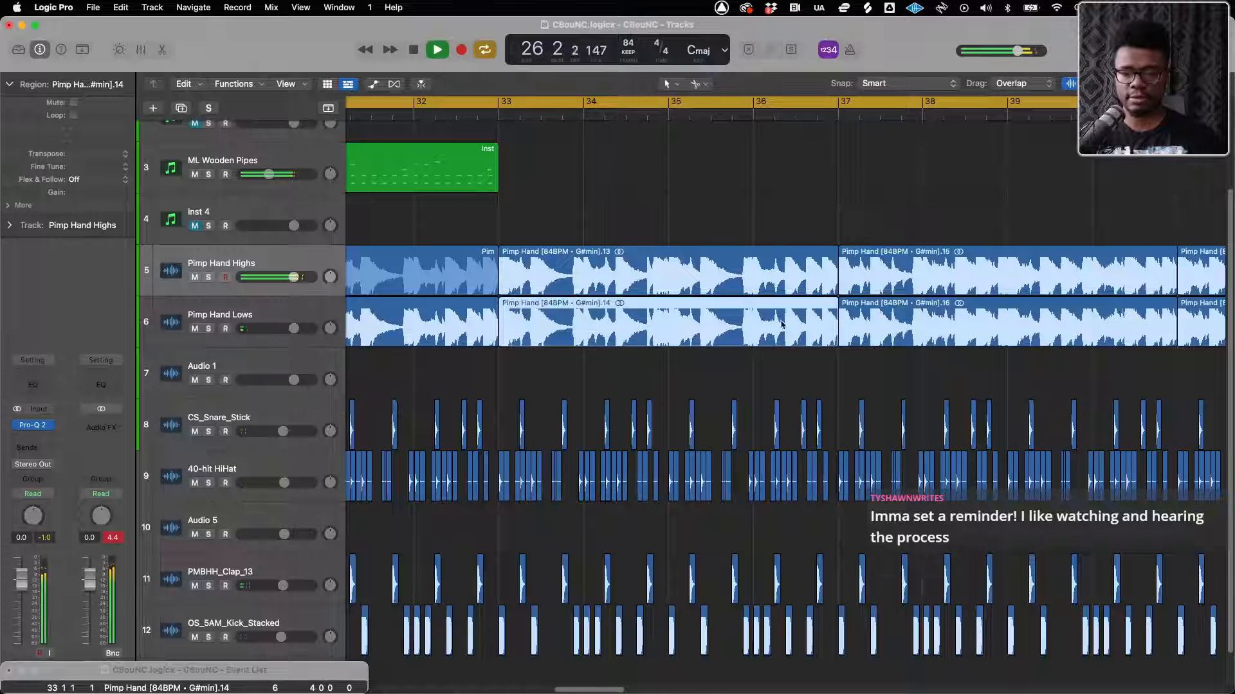
drag(503, 339, 672, 333)
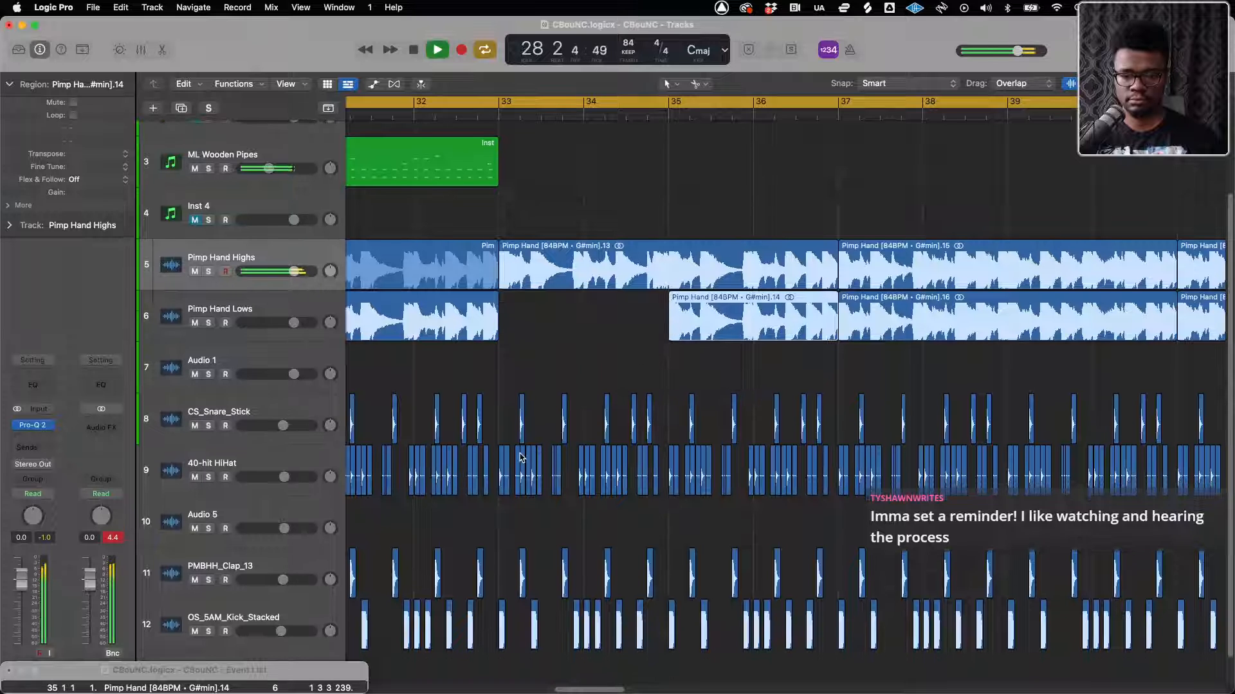
Mute the OS_5AM_Kick_Stacked regions from bar 33 to bar 37
scroll(513, 577, down, 1)
drag(500, 611, 811, 608)
right_click(812, 609)
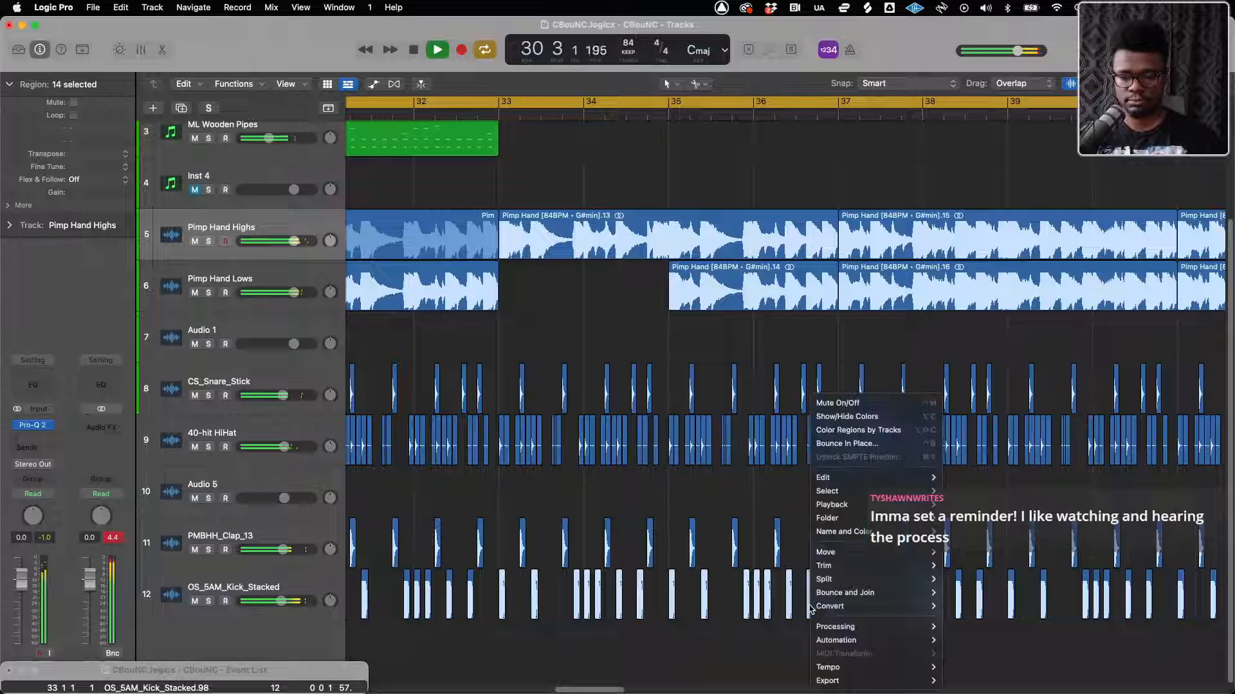
click(848, 403)
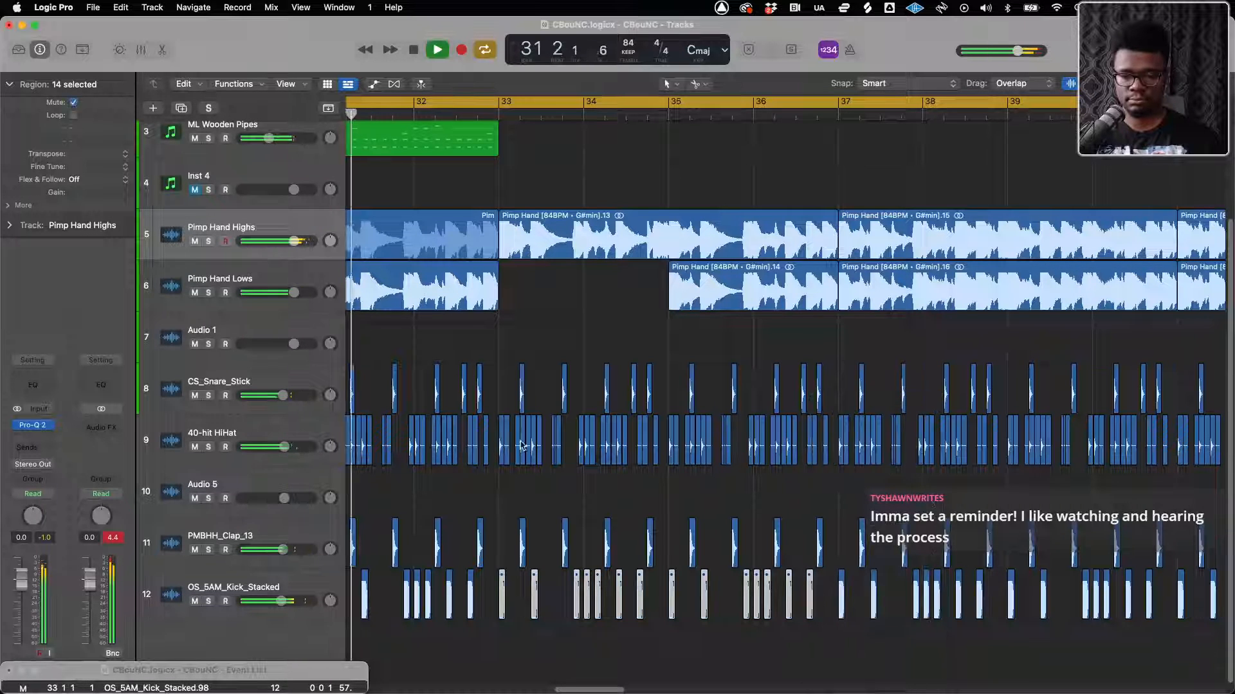
Mute the 40-hit HiHat regions from bar 33 to bar 37
drag(490, 452, 818, 450)
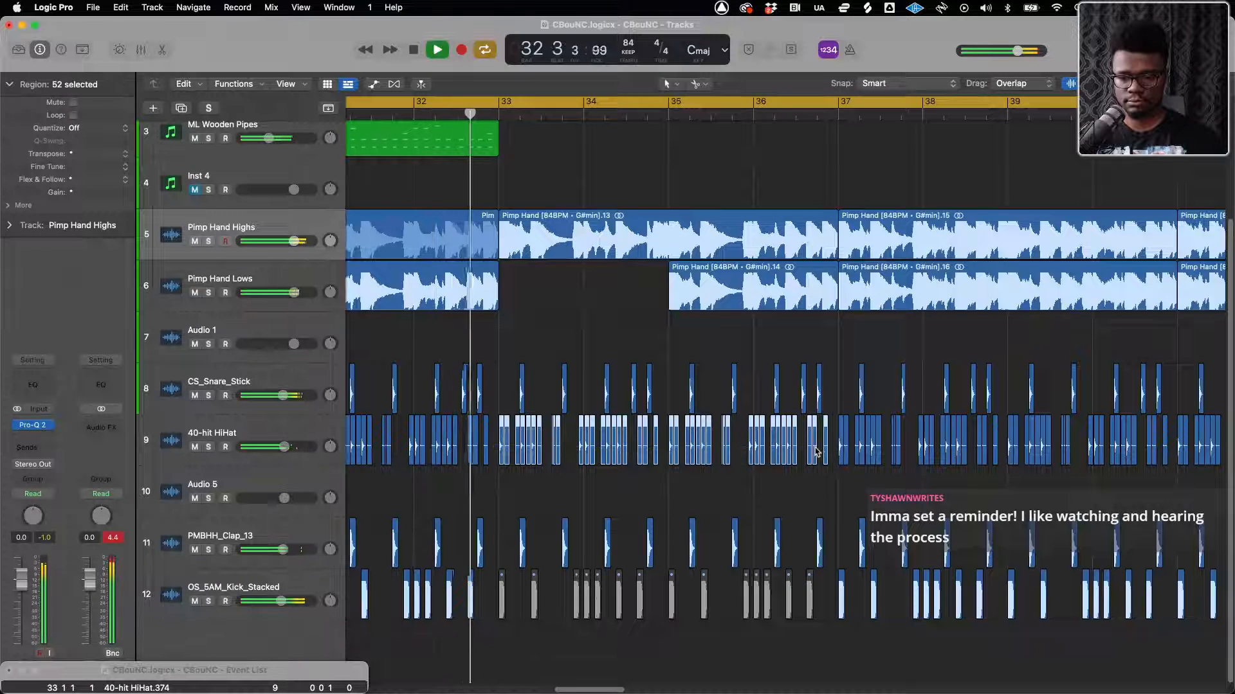
right_click(818, 450)
click(836, 405)
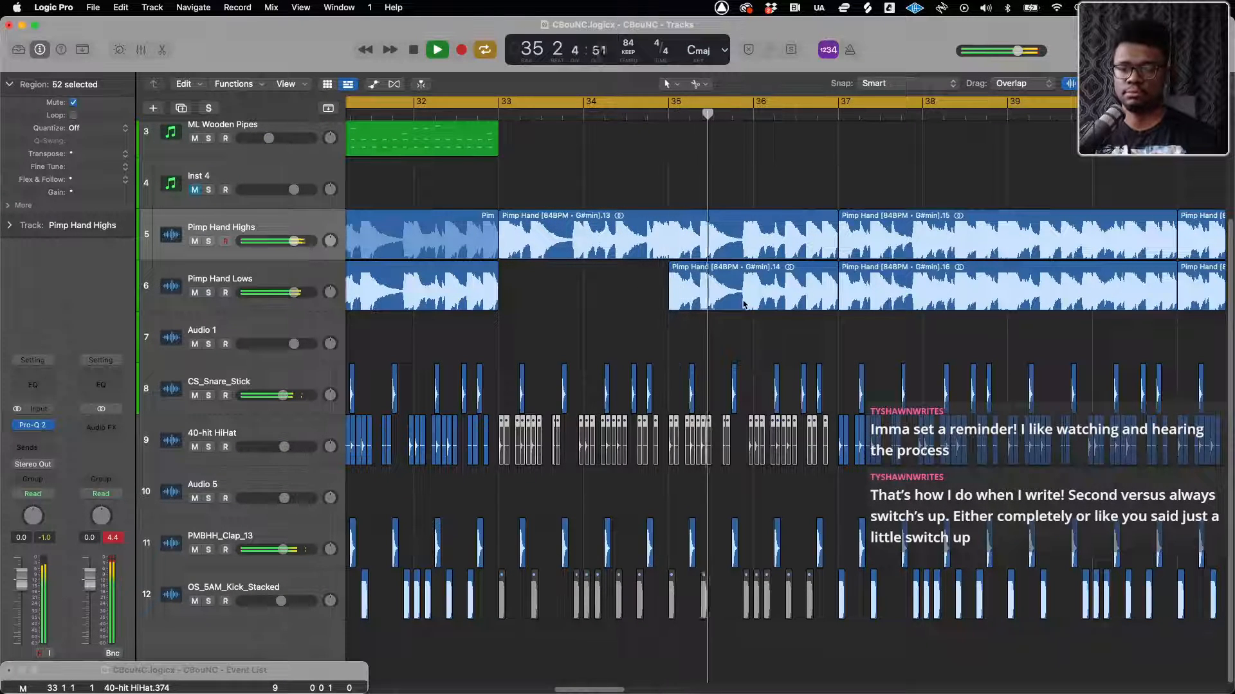
Stop playback and trim the Pimp Hand Highs and Lows regions before bar 37 to end at bar 36, beat 4
key(super+Left)
key(super+Left)
key(super+Left)
key(super+Right)
key(super+Right)
key(super+Right)
key(super+Right)
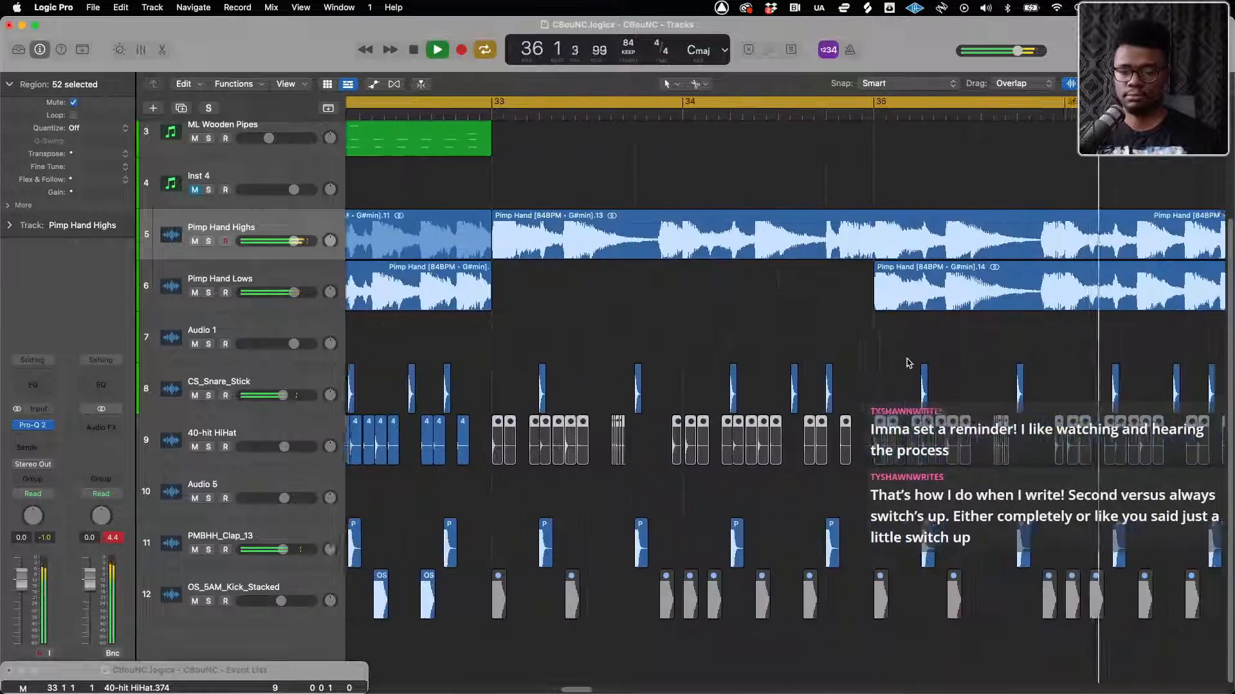
key(space)
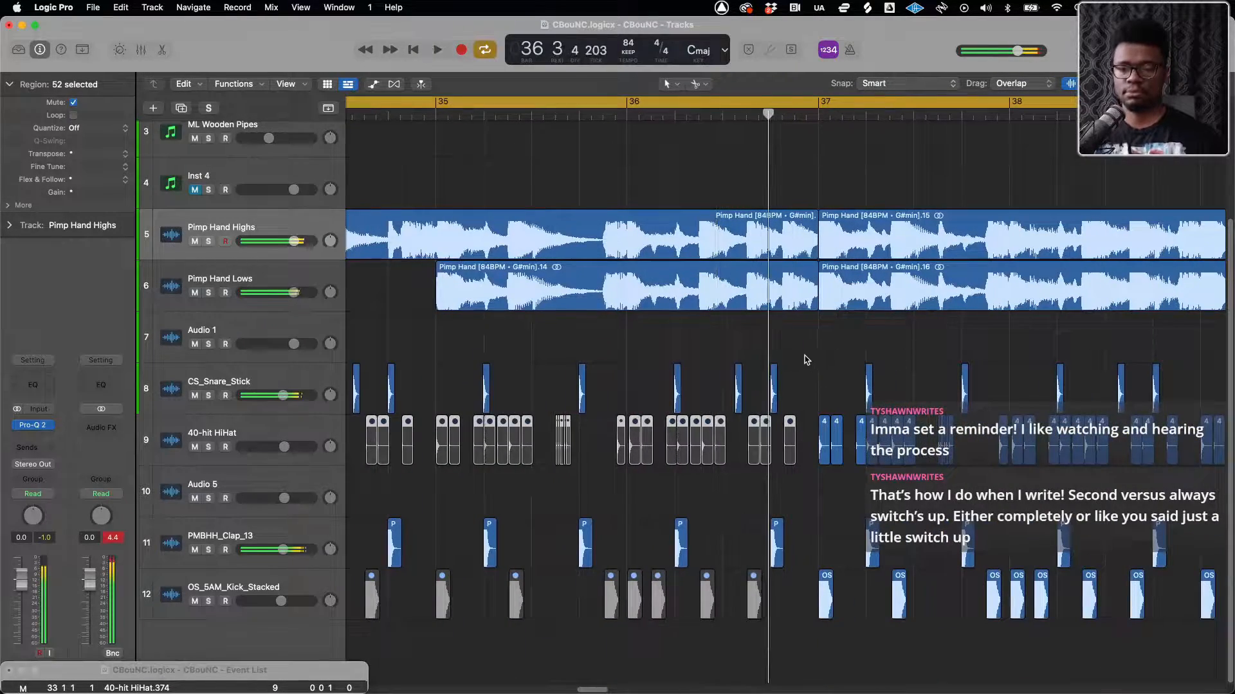
drag(805, 164, 765, 294)
Turn off cycle playback and play the trimmed section from just before bar 35
key(super+Left)
key(super+Left)
key(super+Left)
key(super+Left)
key(super+Left)
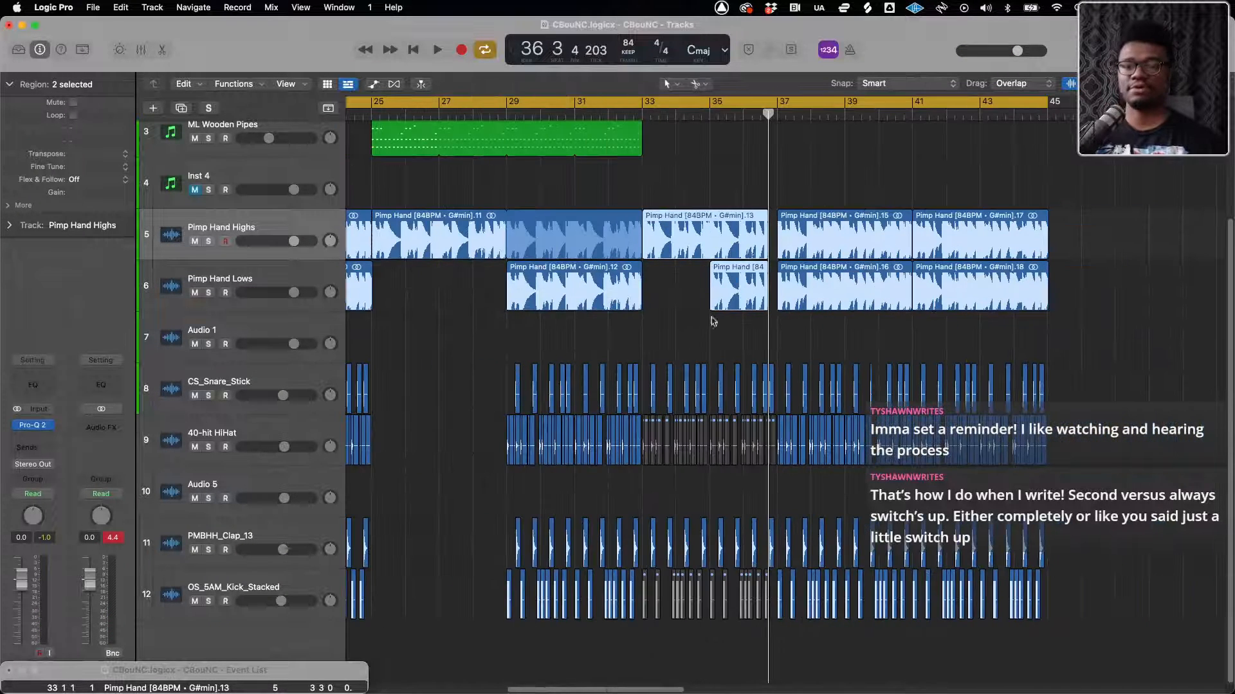
click(702, 103)
double_click(701, 115)
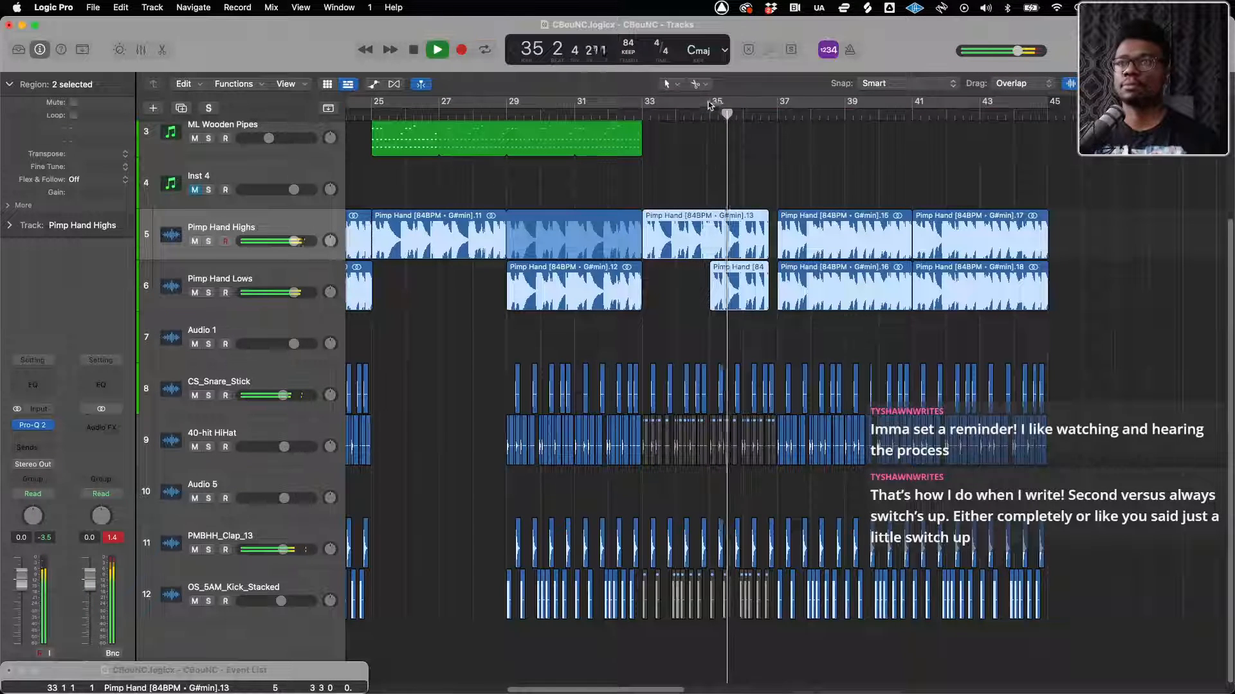
Turn cycle playback on and listen through the Pimp Hand section from about bar 35 to bar 41
click(707, 101)
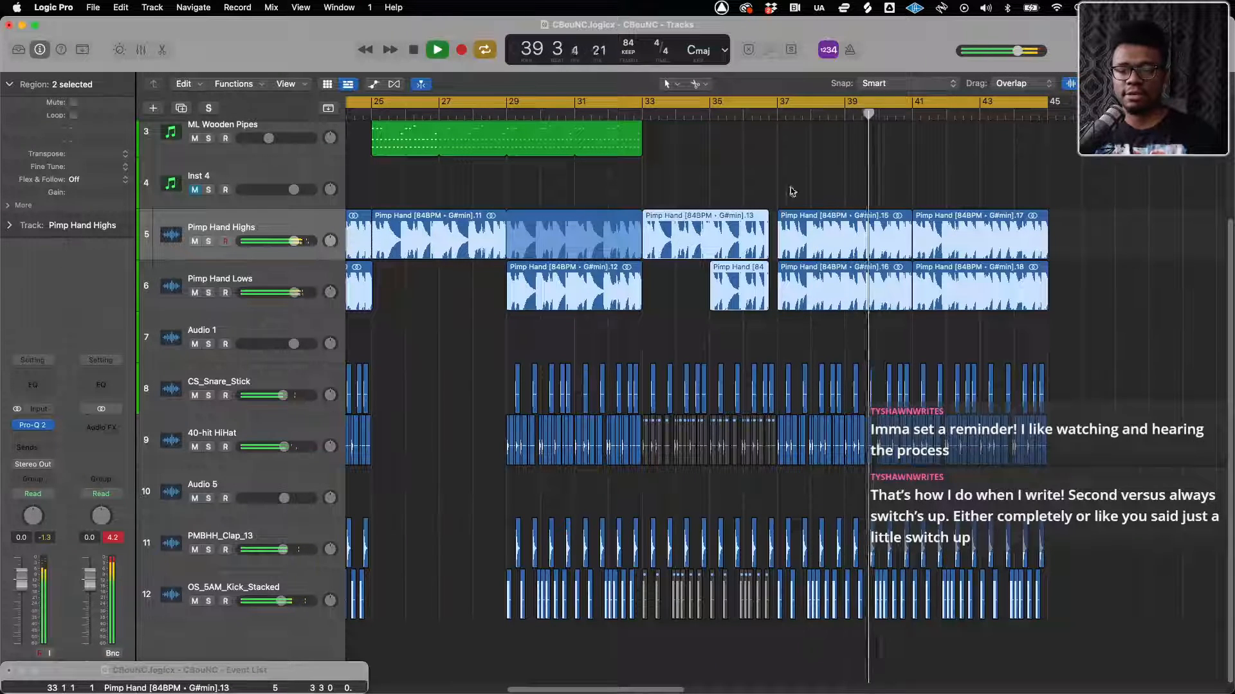
key(super+Left)
key(super+Left)
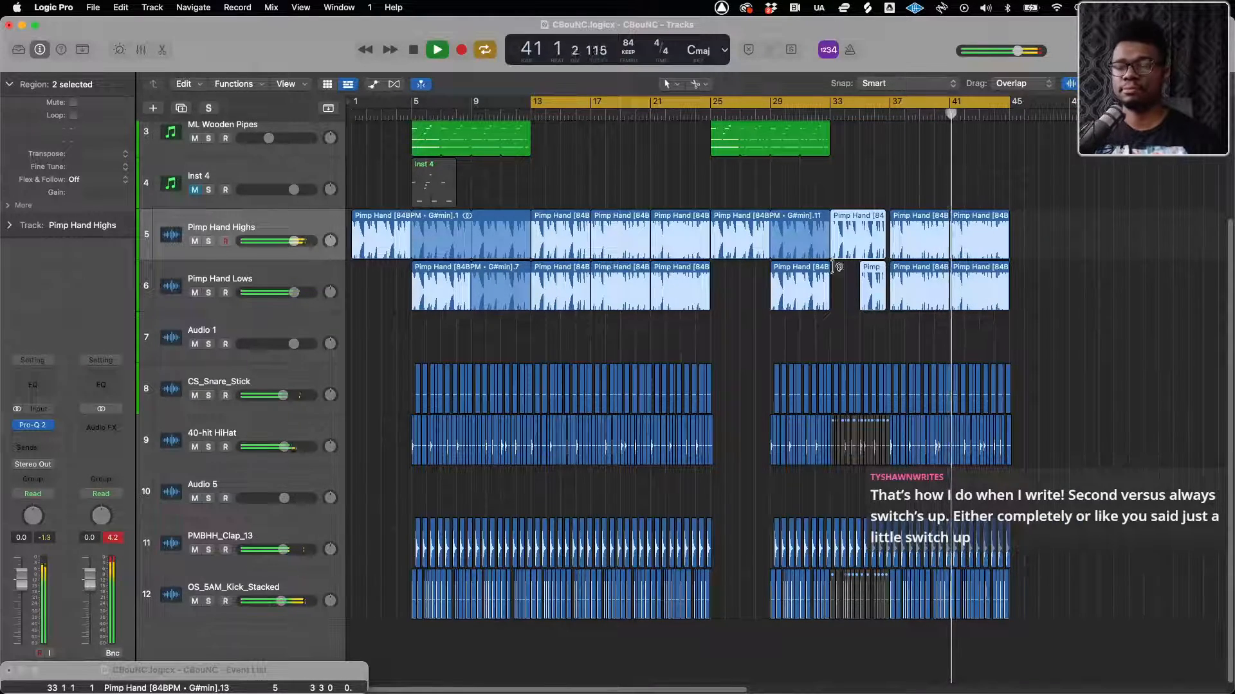
key(super+Right)
key(super+Right)
key(super+Left)
key(super+Left)
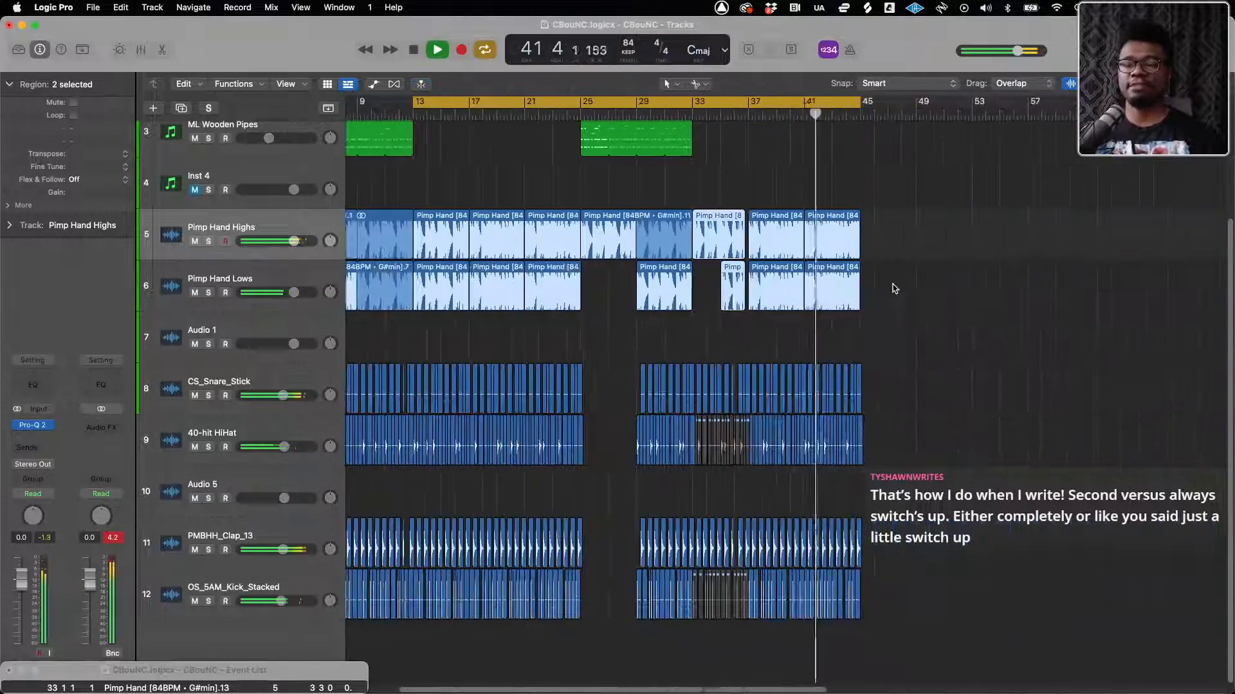
Copy all hook regions from bars 25 to 33, including the wooden pipes, Pimp Hand samples and drums, to bar 45
click(508, 150)
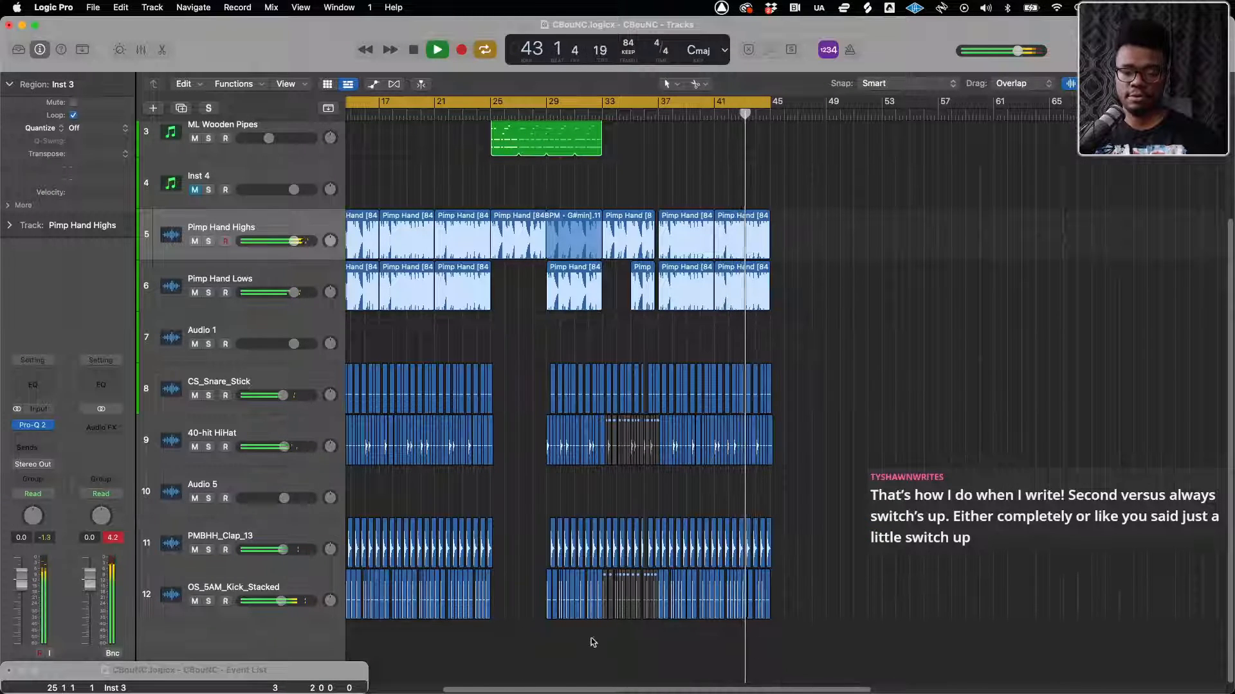
drag(600, 638, 524, 175)
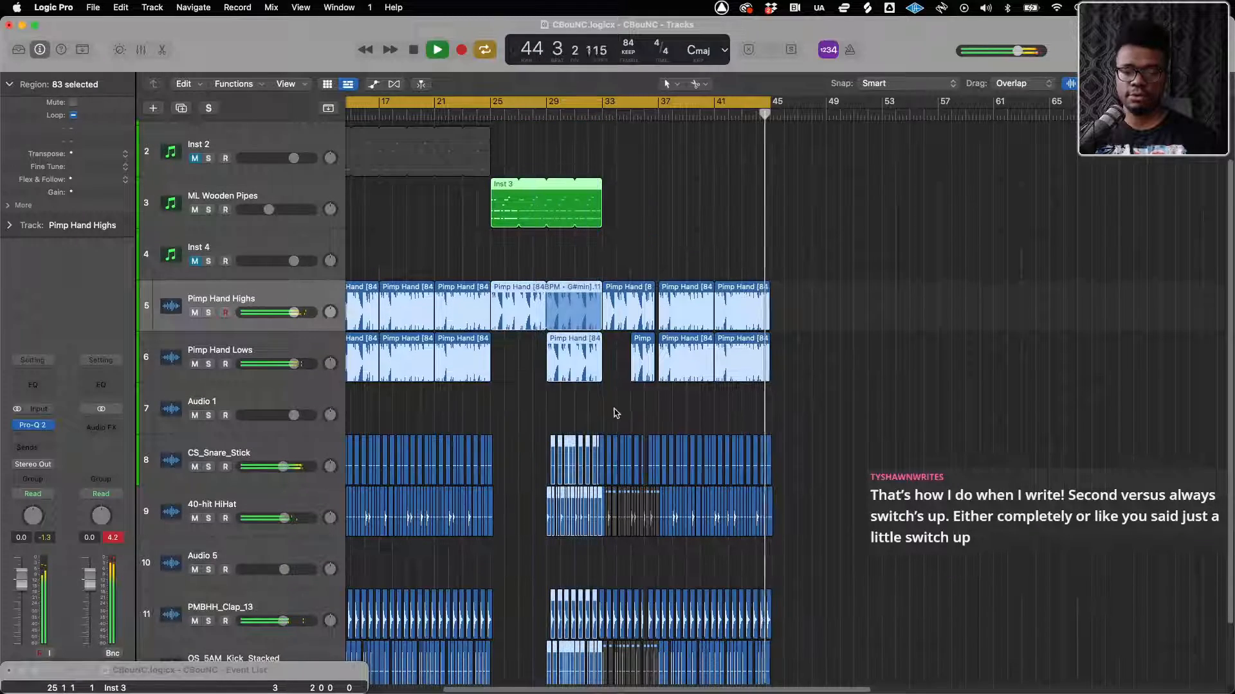
key(super+Right)
key(super+Right)
key(super+Right)
key(super+Right)
key(super+Right)
key(super+Right)
key(super+Right)
key(super+Right)
scroll(643, 495, right, 15)
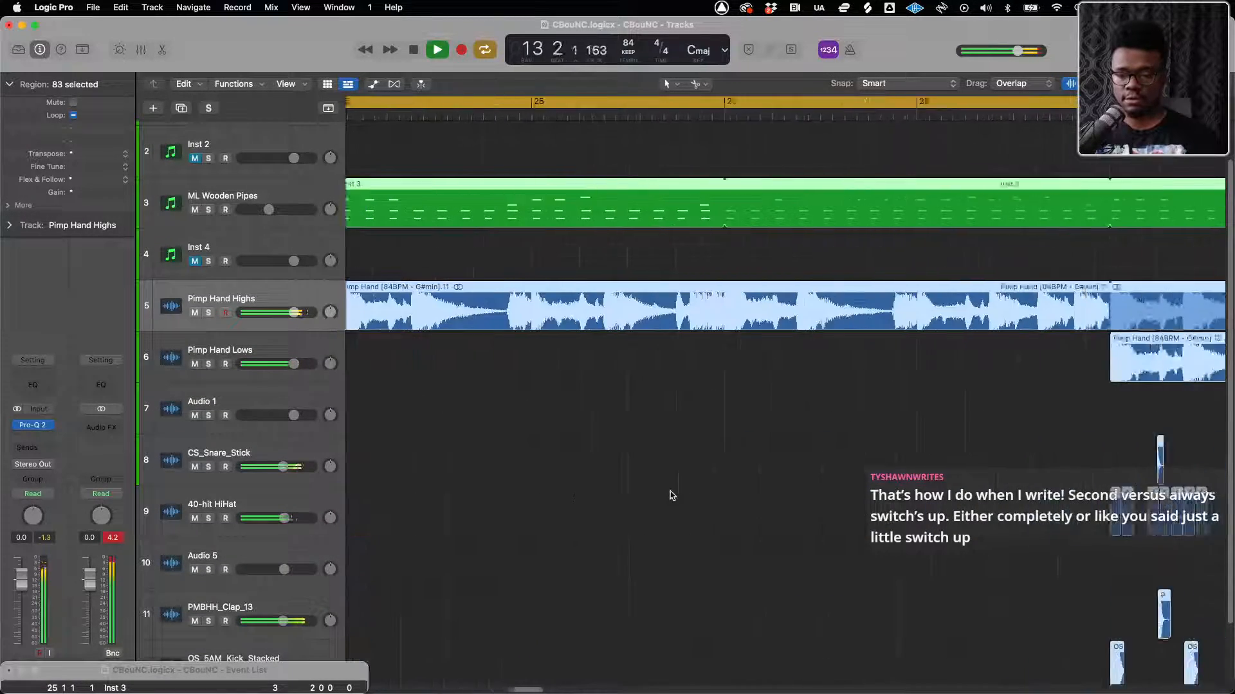
scroll(728, 494, down, 3)
scroll(728, 494, right, 5)
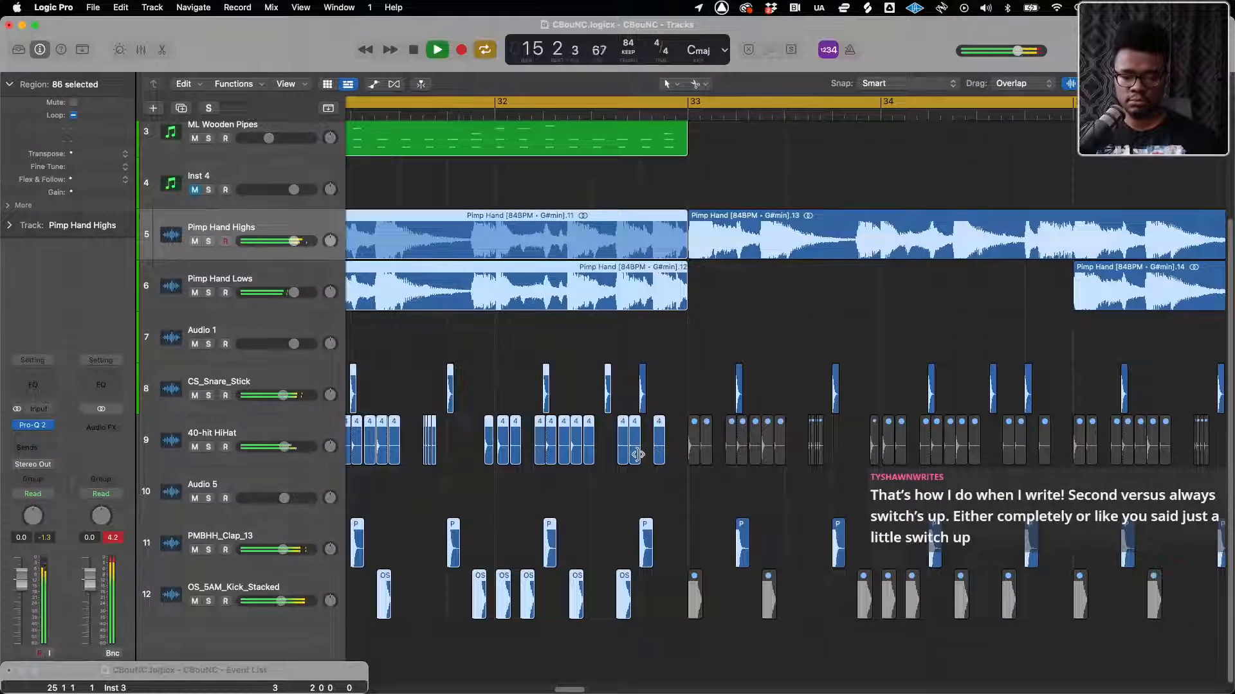
key(super+Left)
key(super+Left)
key(super+Left)
key(super+Left)
key(super+Left)
key(super+Left)
key(super+Left)
key(super+Left)
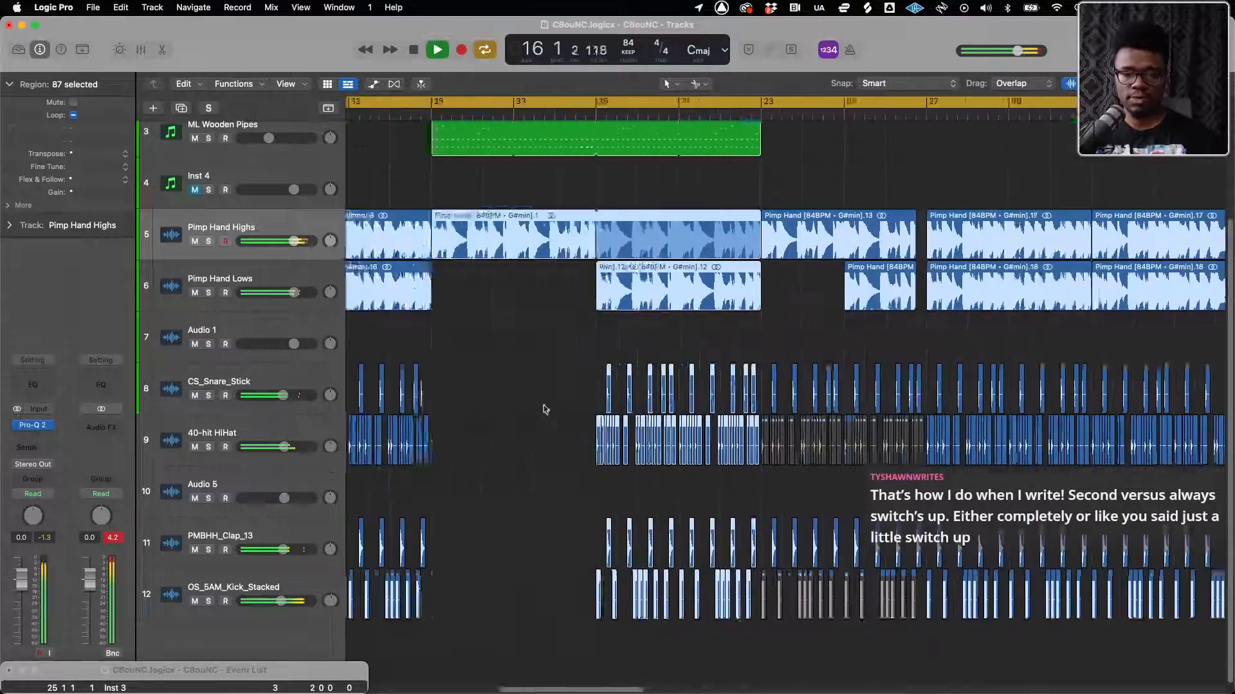
key(super+Left)
scroll(907, 238, right, 8)
scroll(628, 265, up, 3)
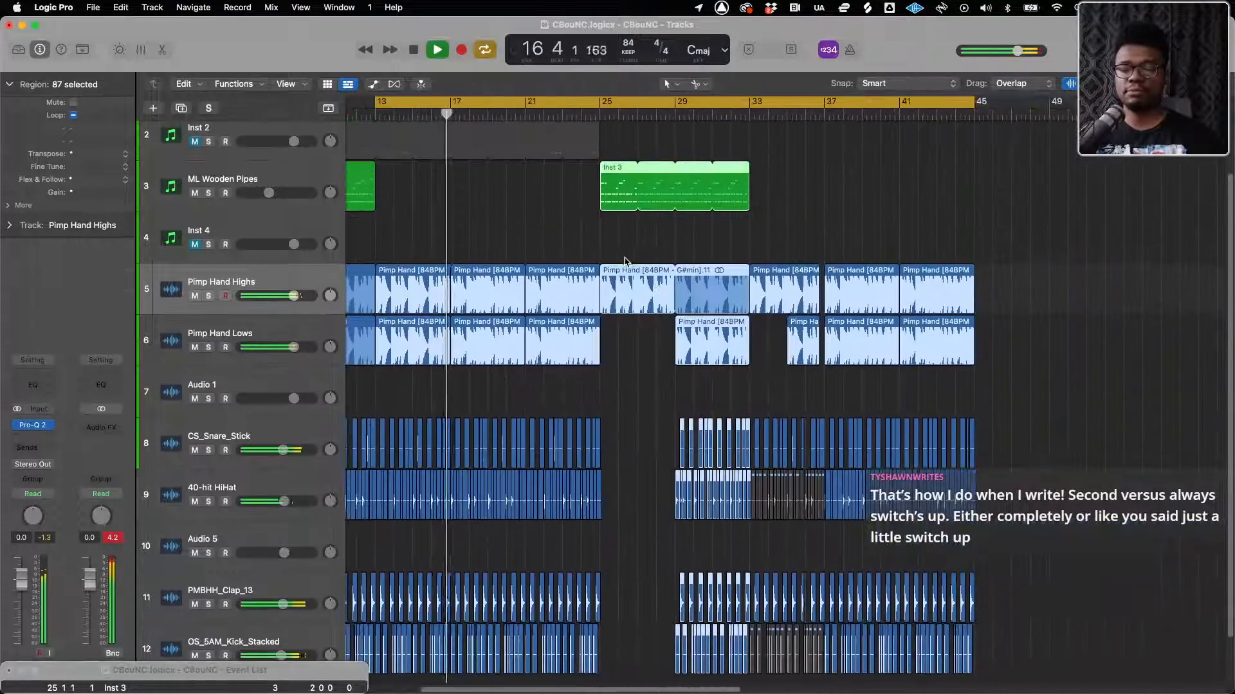
alt+drag(616, 281, 987, 287)
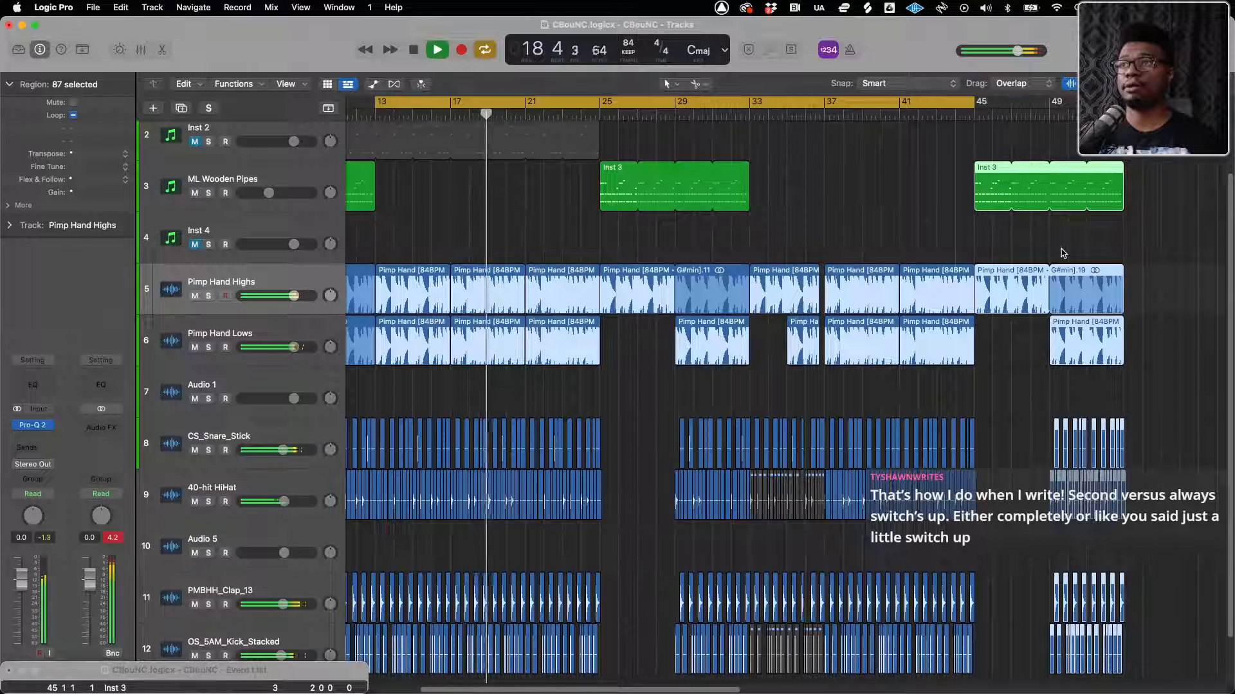
Copy the Pimp Hand Lows and drum regions from bars 49 to 53 back to bar 45
scroll(1106, 386, right, 6)
scroll(1029, 348, down, 2)
drag(1041, 284, 944, 608)
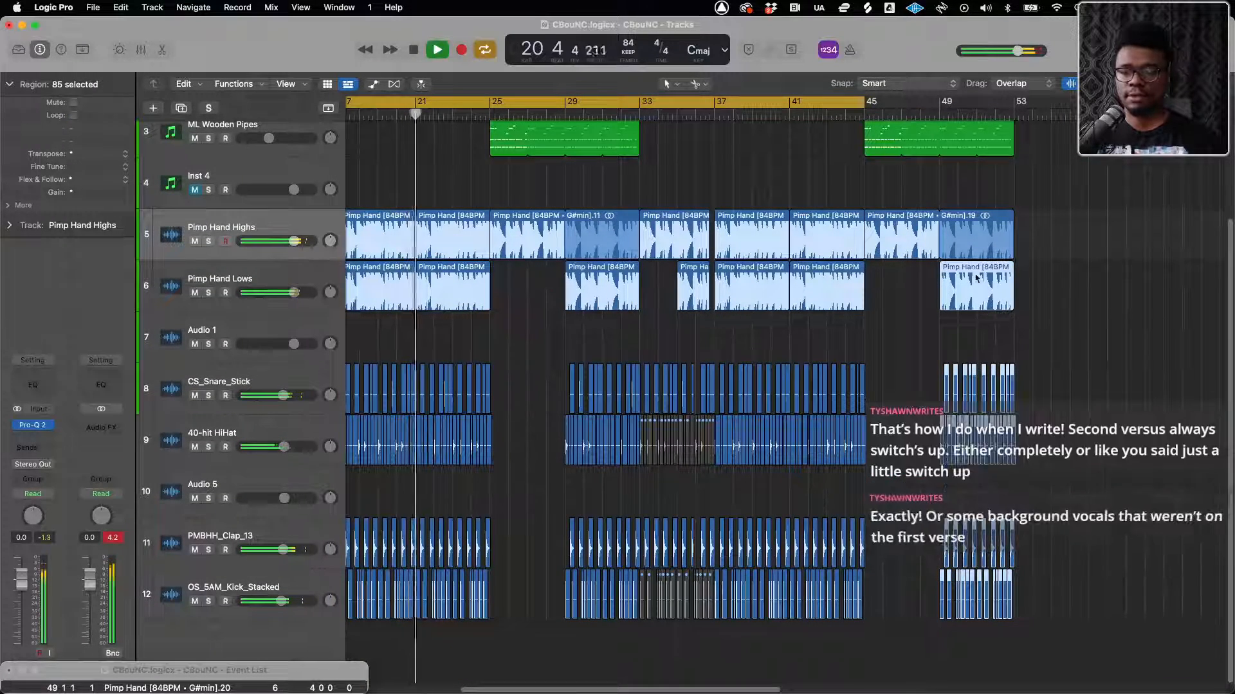
alt+drag(965, 281, 898, 299)
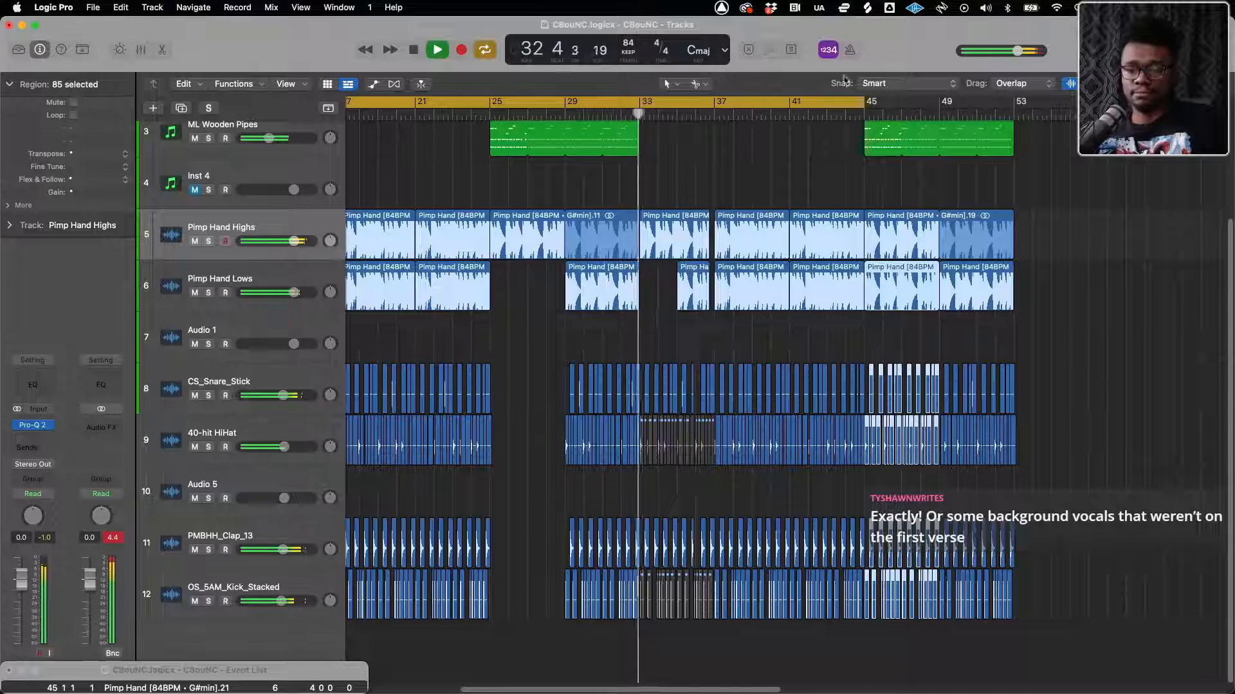
Extend the cycle range to bar 61 and copy the bar 25 Pimp Hand Highs region to bar 53, ending it unlooped at bar 57
drag(863, 102, 1163, 124)
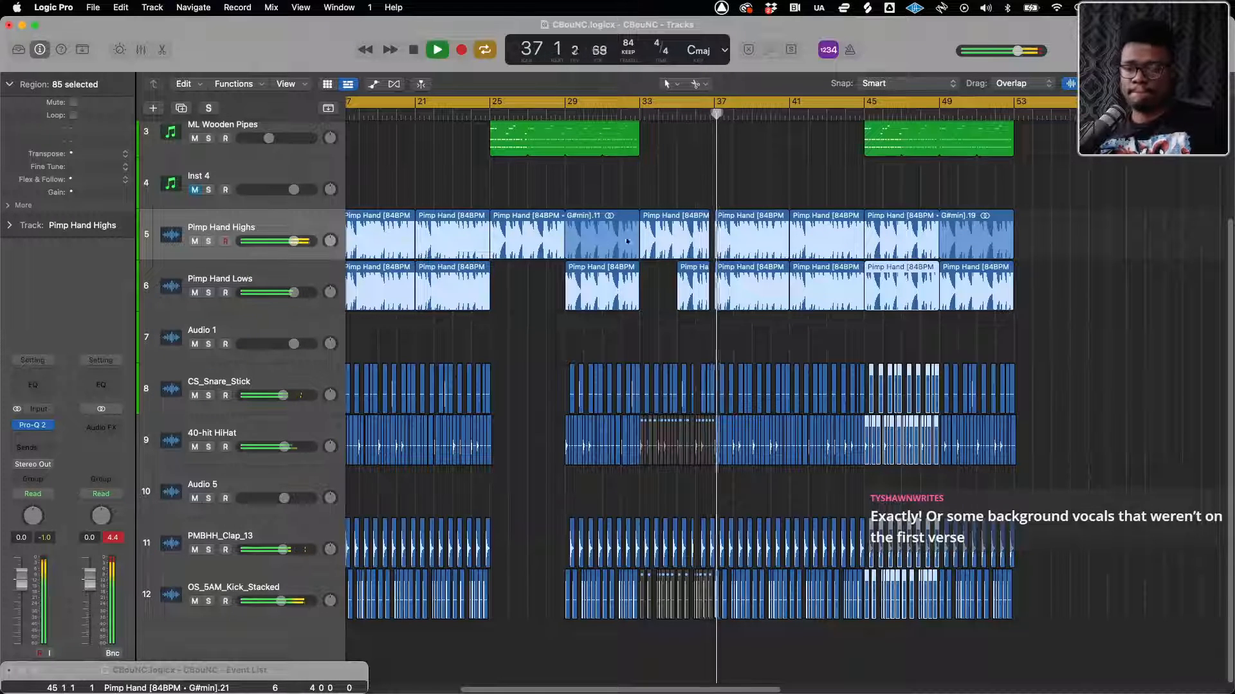
click(548, 239)
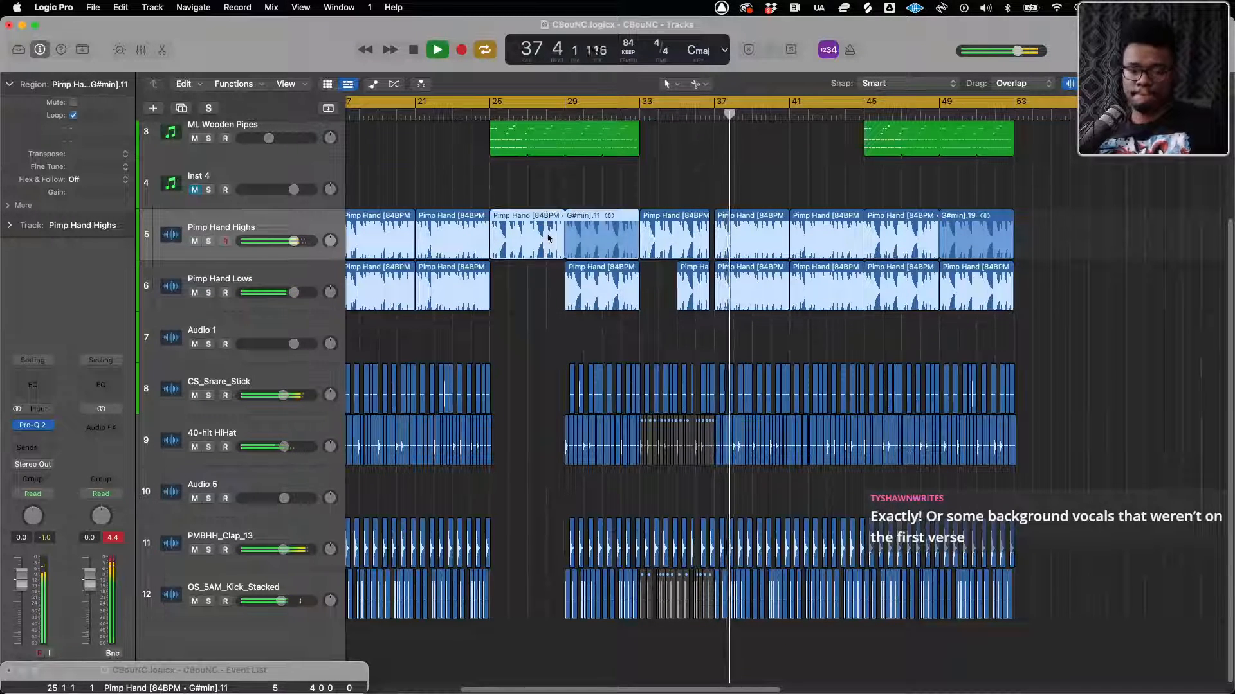
drag(857, 207, 1016, 244)
drag(1150, 213, 1072, 241)
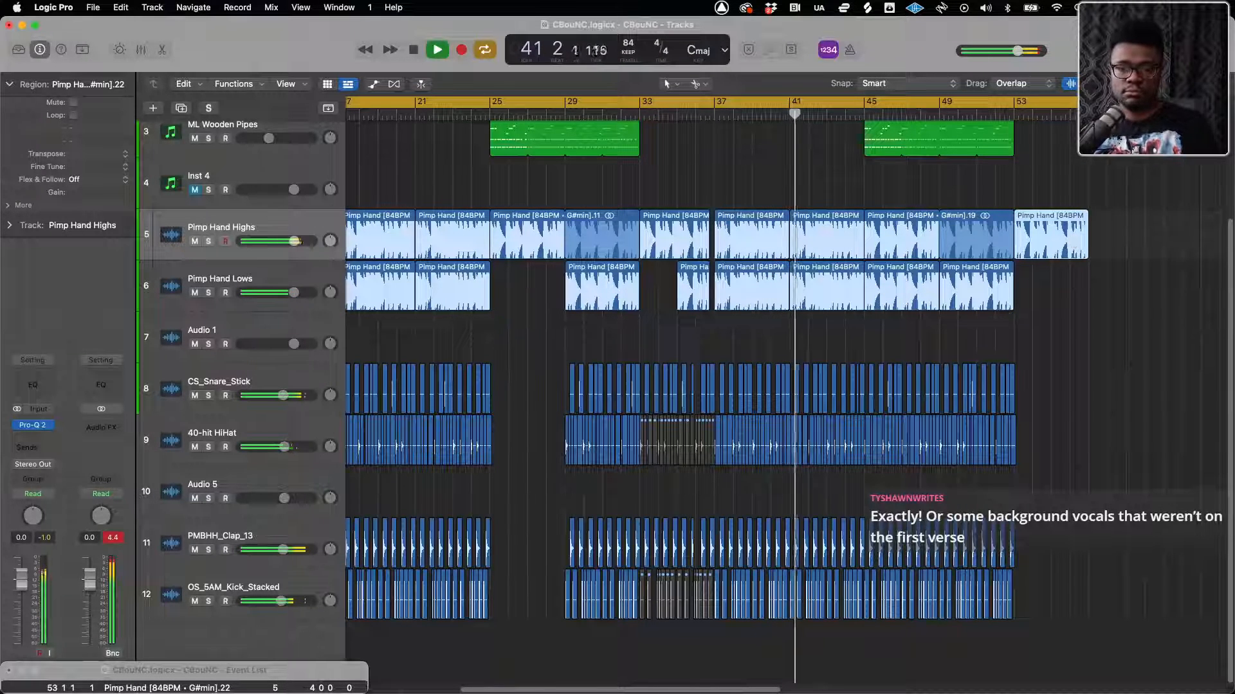
Insert the UADx Pure Plate Reverb after Pro-Q 2 on the Pimp Hand Highs track
scroll(807, 289, up, 4)
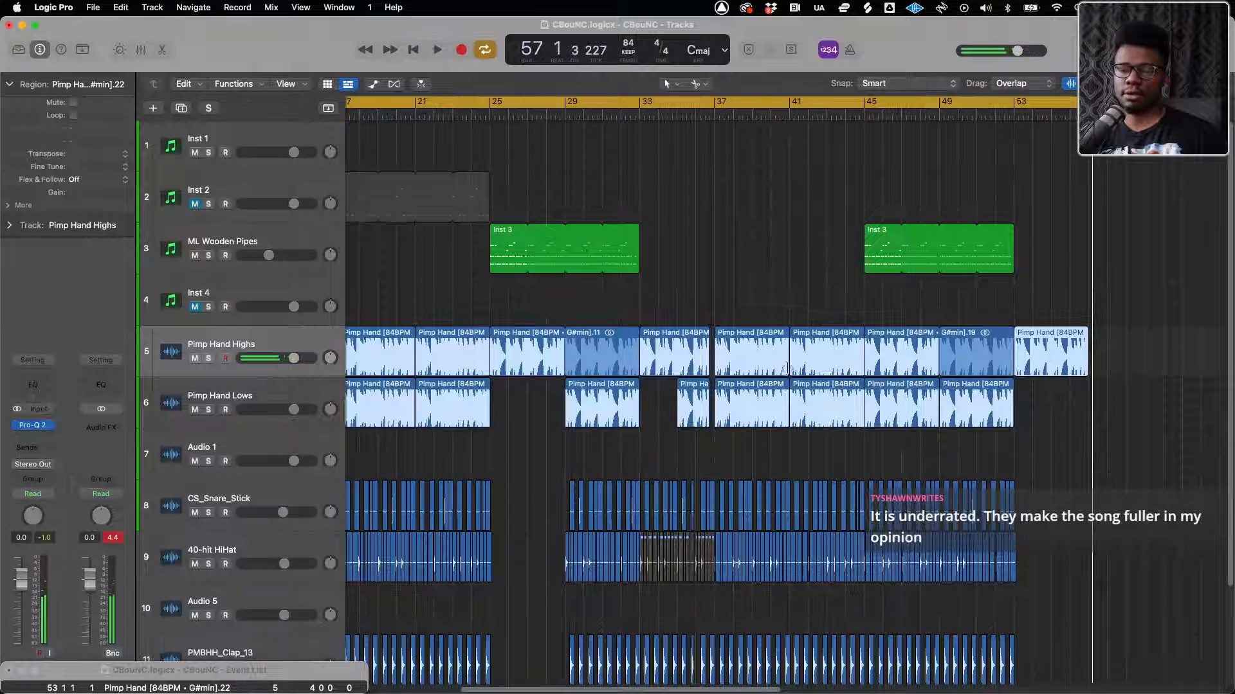
click(45, 440)
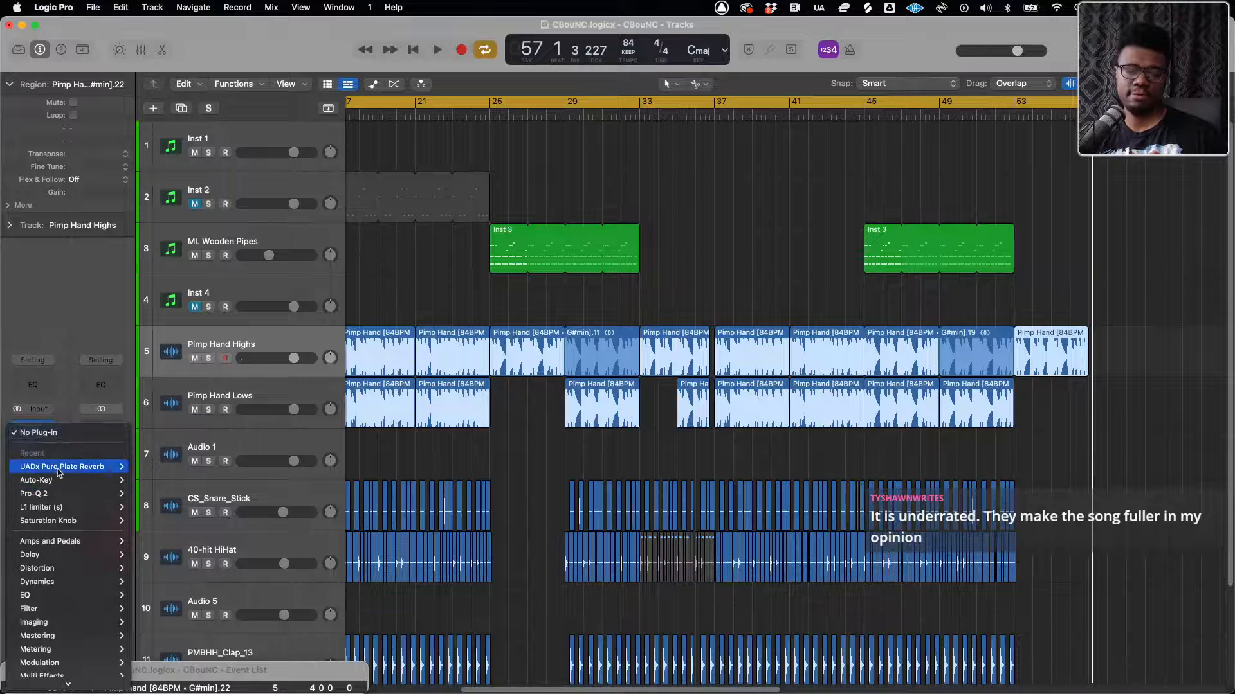
mouse_move(106, 469)
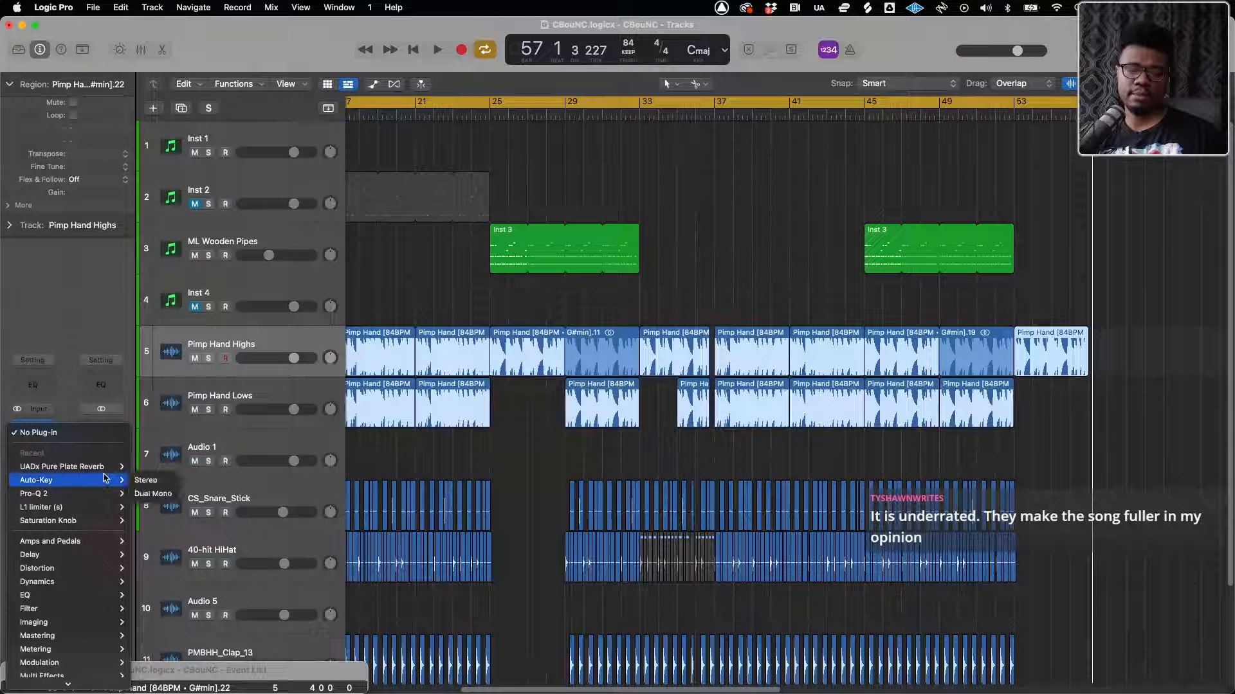
click(146, 468)
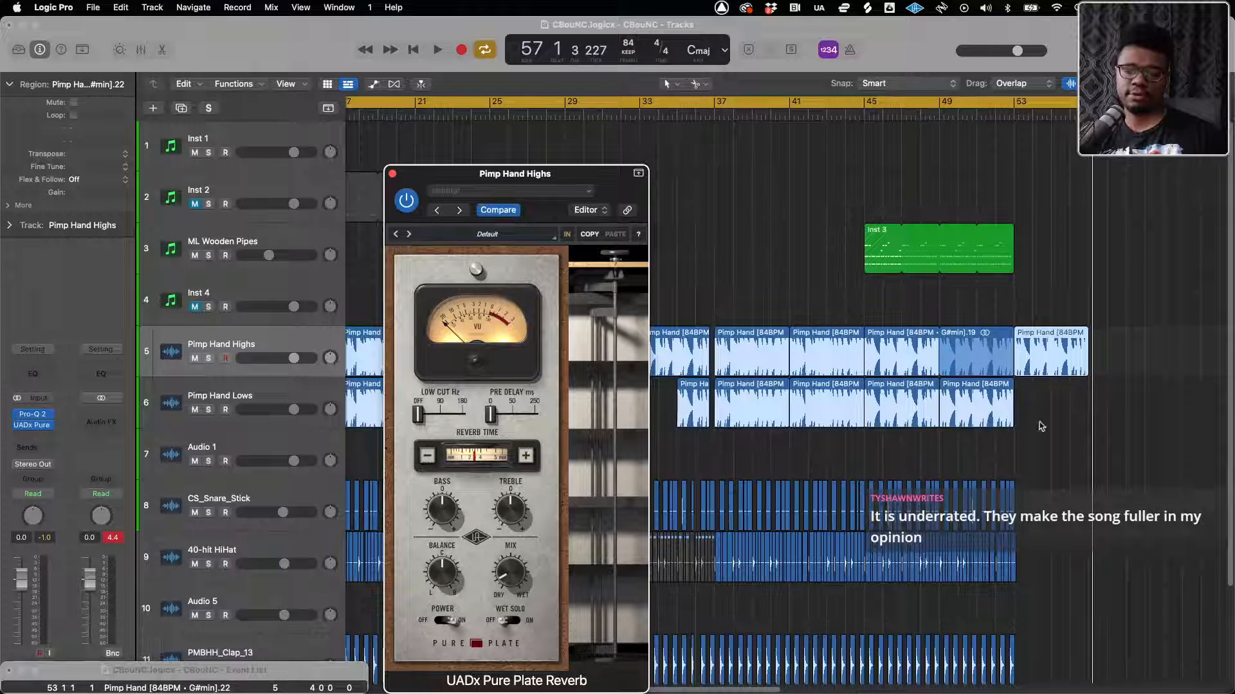
Play the outro from bar 53, adjust the Pure Plate Reverb's Mix, stop playback and close the plug-in window
key(space)
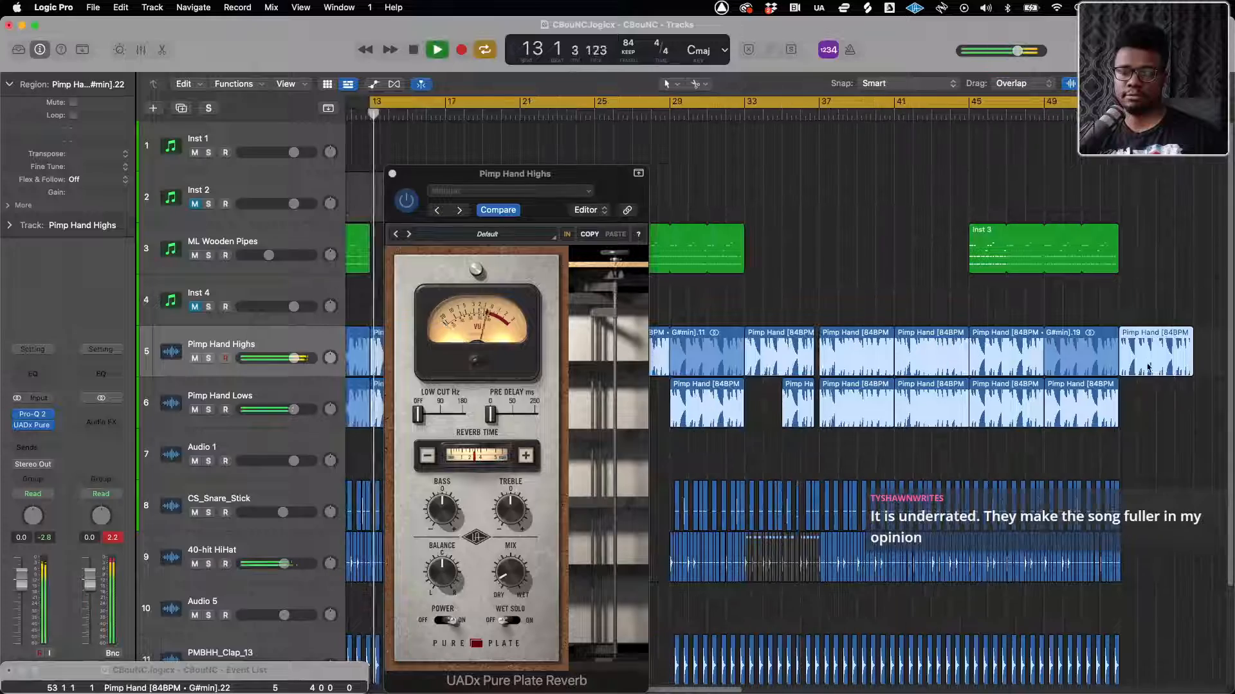
scroll(1131, 364, up, 8)
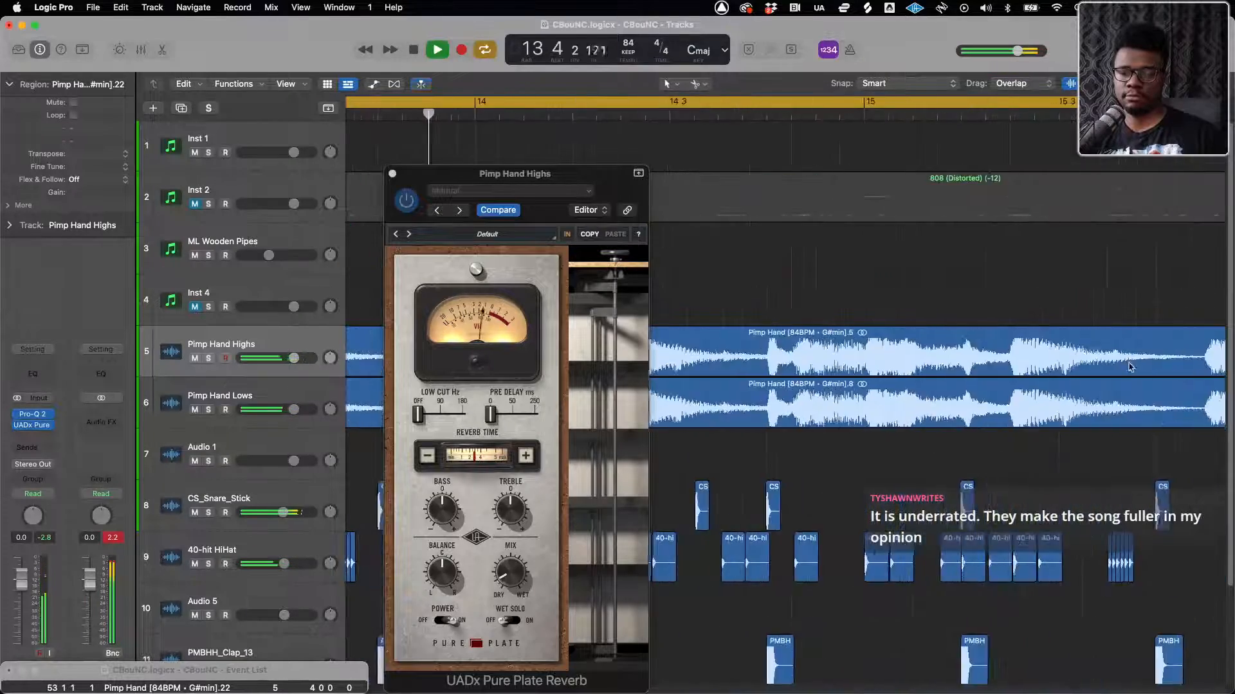
scroll(1130, 366, right, 10)
scroll(1093, 363, down, 4)
scroll(1052, 358, right, 15)
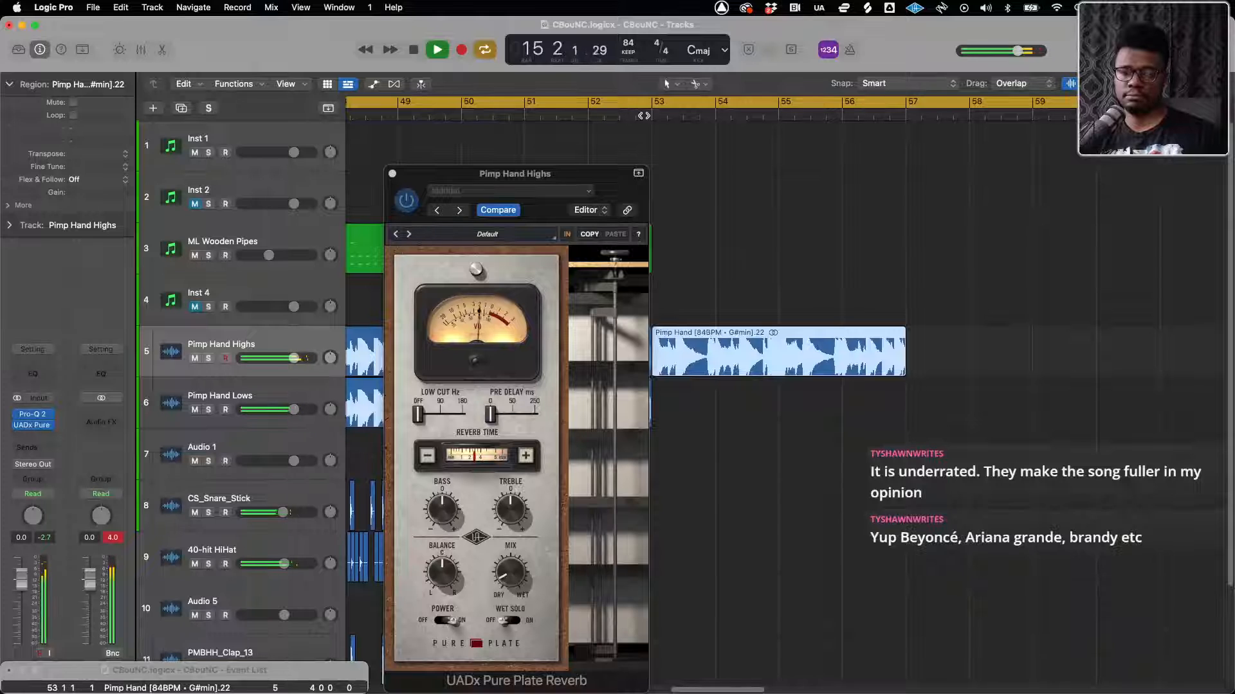
click(649, 115)
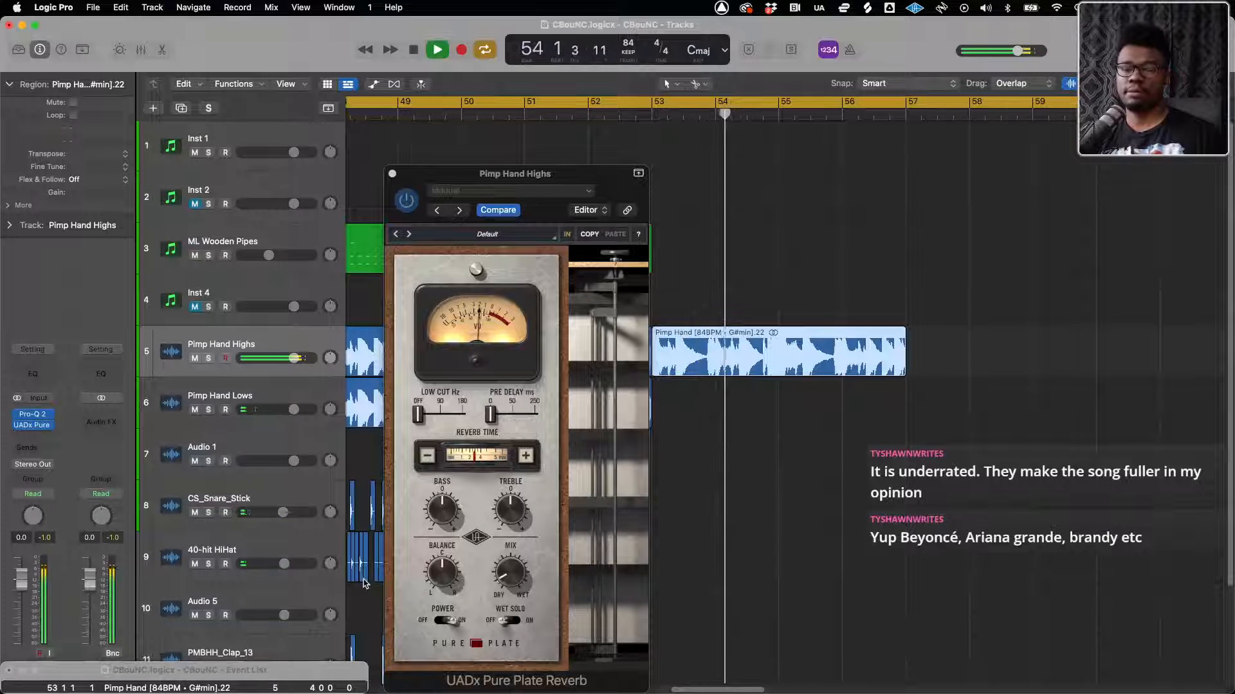
click(512, 582)
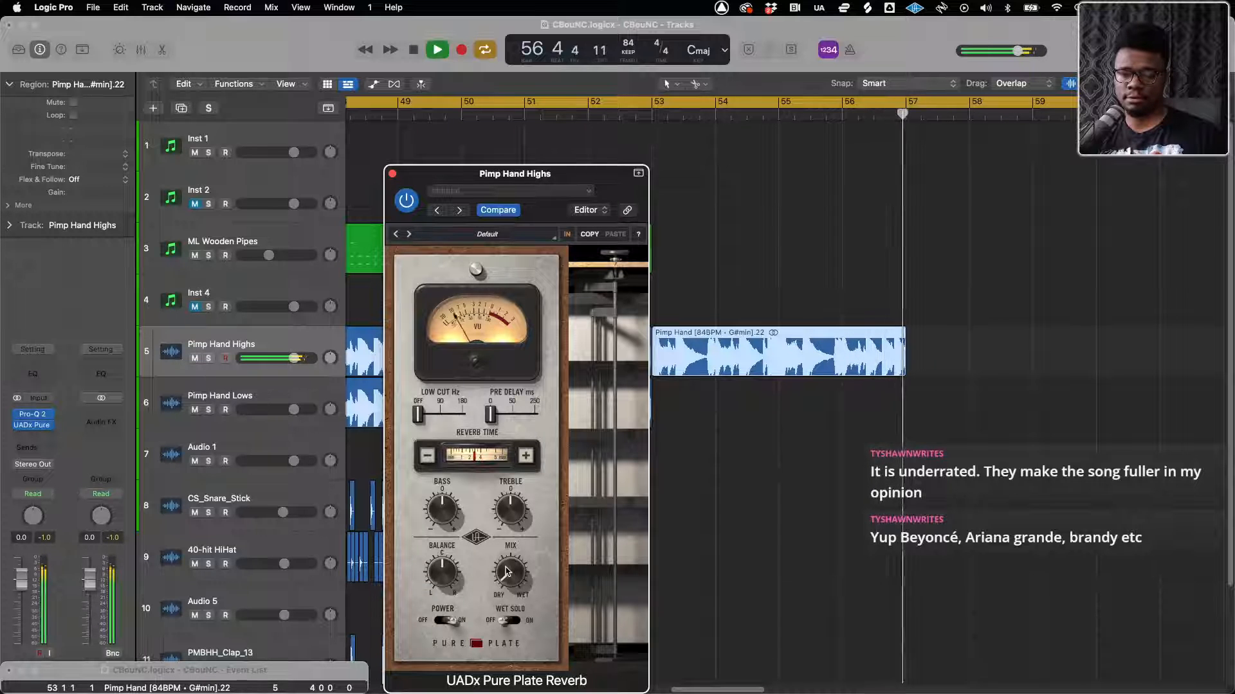
key(space)
click(392, 174)
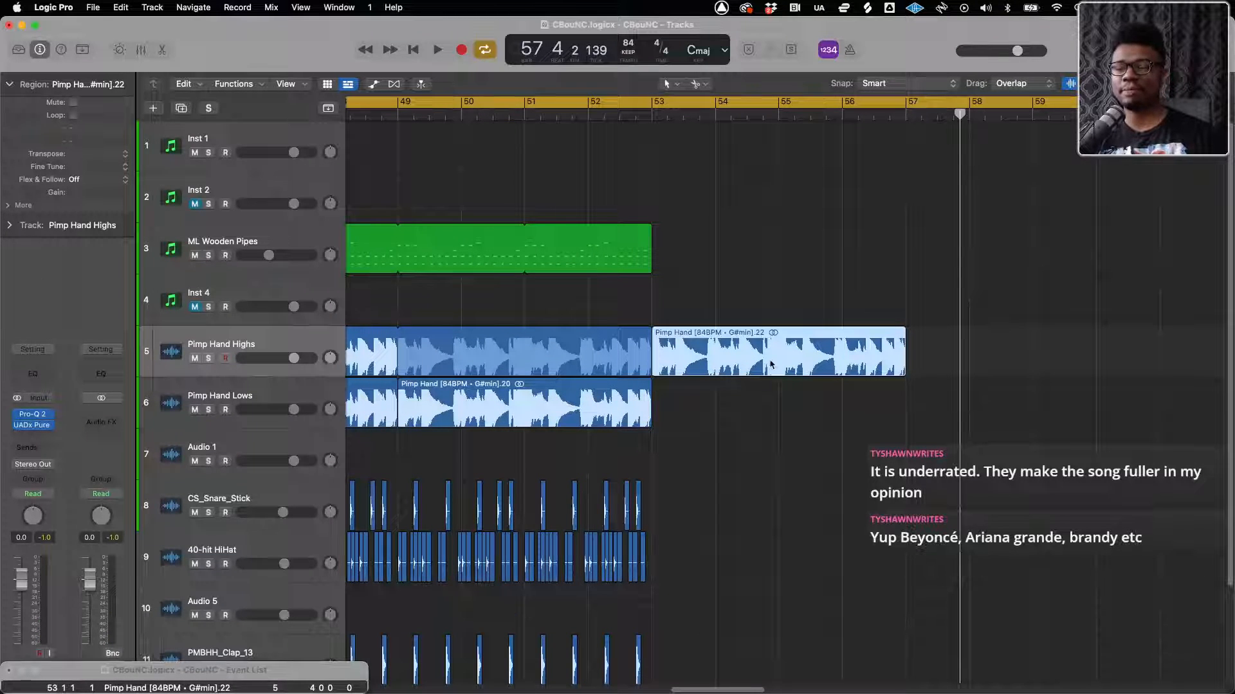
Set the secondary tool to the Fade Tool for the end of the Pimp Hand Highs outro region
scroll(921, 384, up, 5)
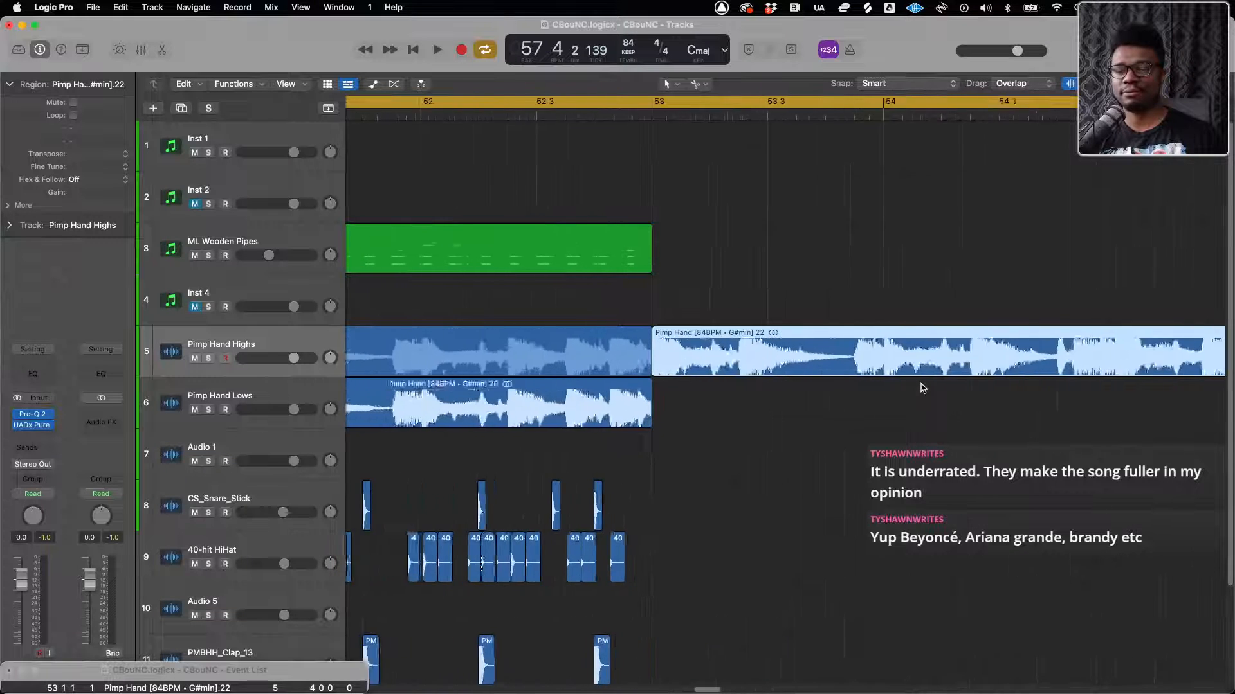
scroll(921, 388, right, 3)
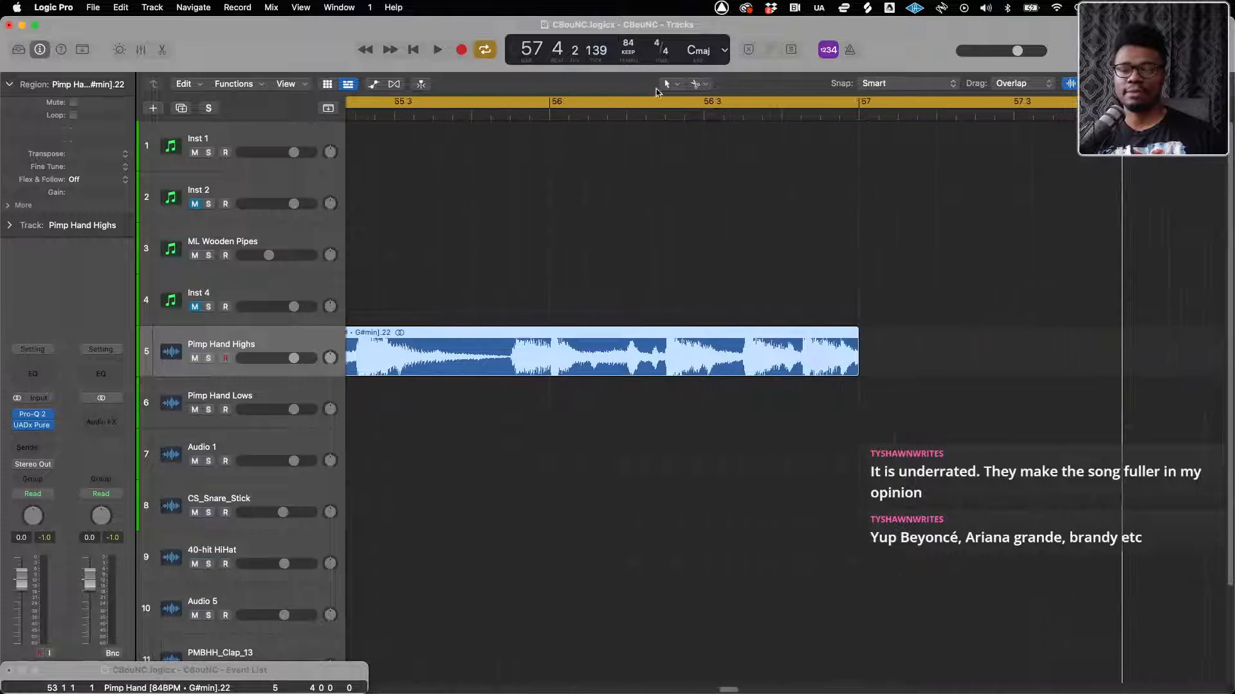
click(703, 86)
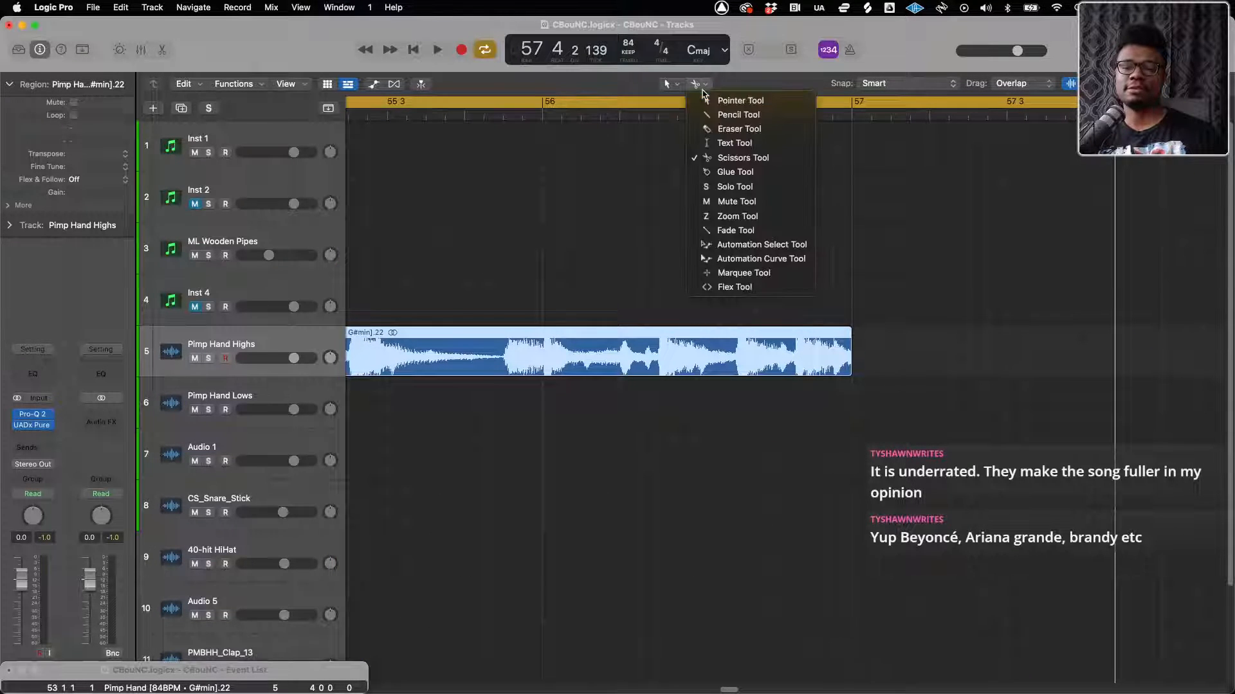
click(703, 232)
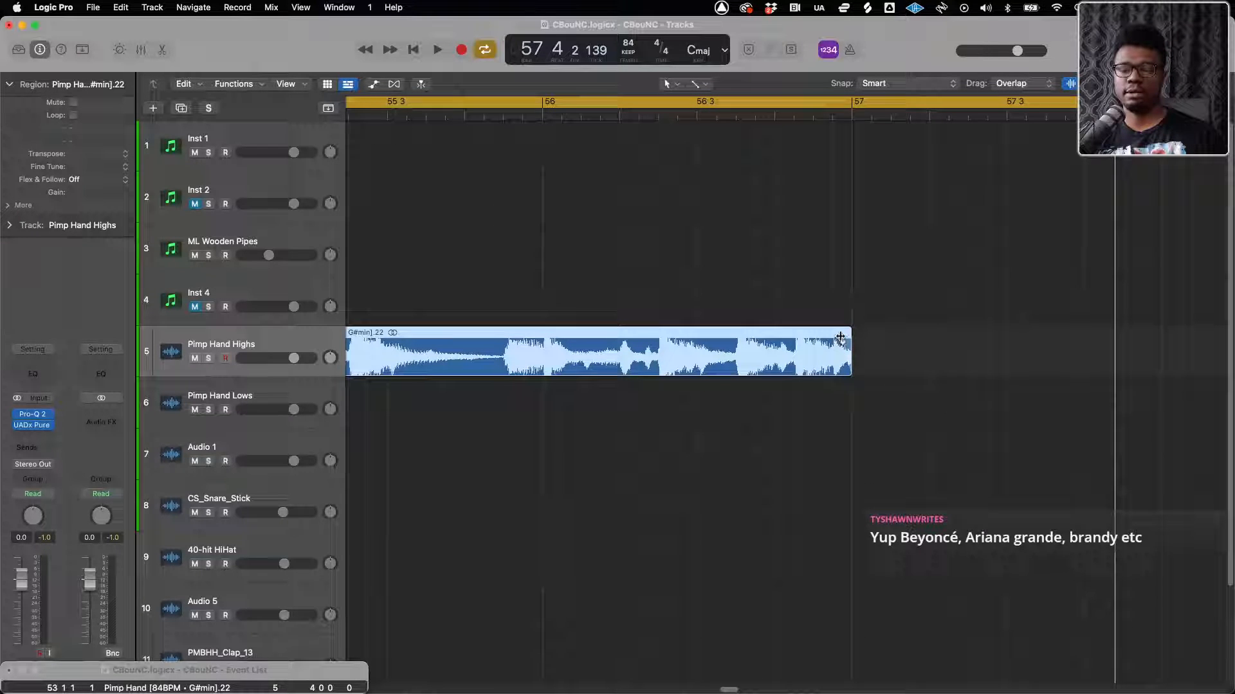
Play from about bar 56 to listen to the reverb tail past the end of the final Pimp Hand Highs region, and stop playback
key(super+Left)
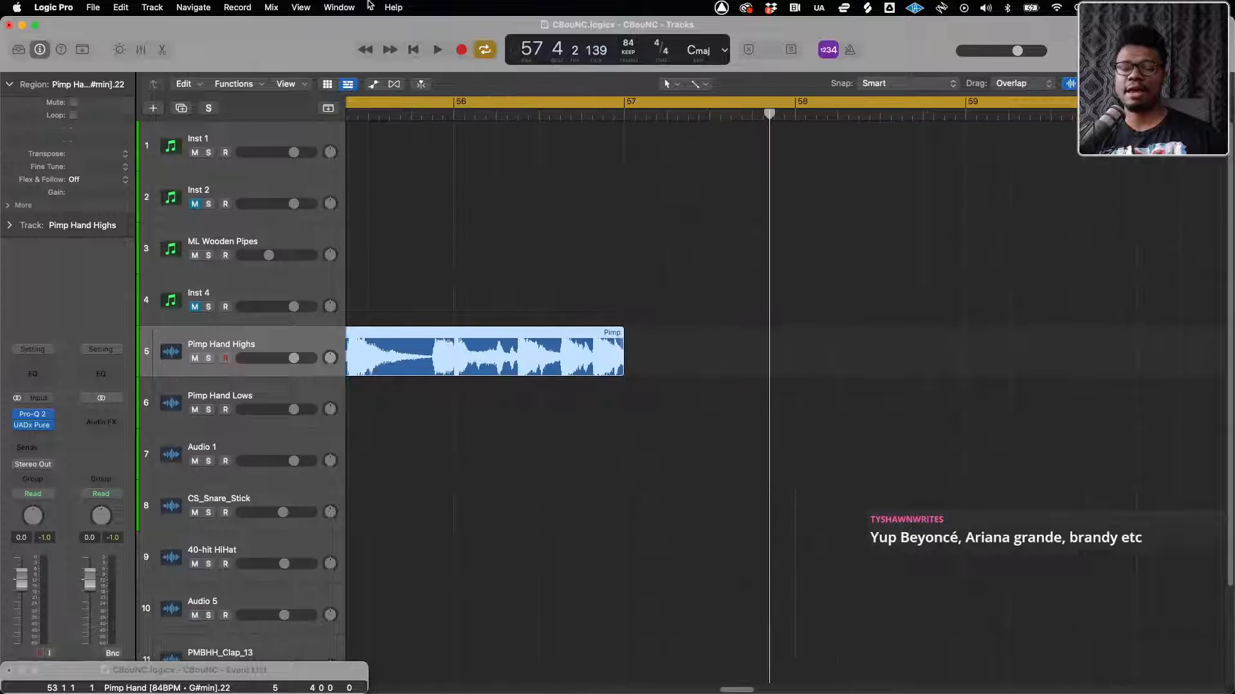
click(508, 114)
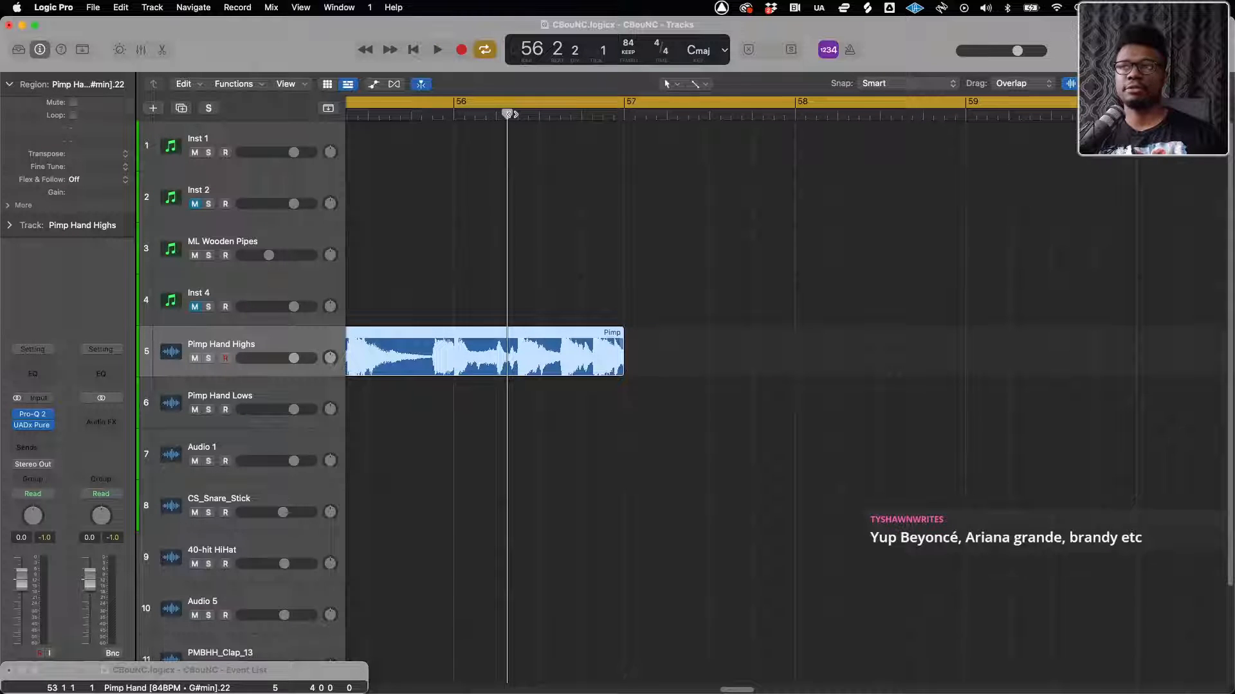
key(space)
key(super+Left)
key(super+Left)
key(super+Left)
key(super+Left)
key(super+Left)
key(super+Left)
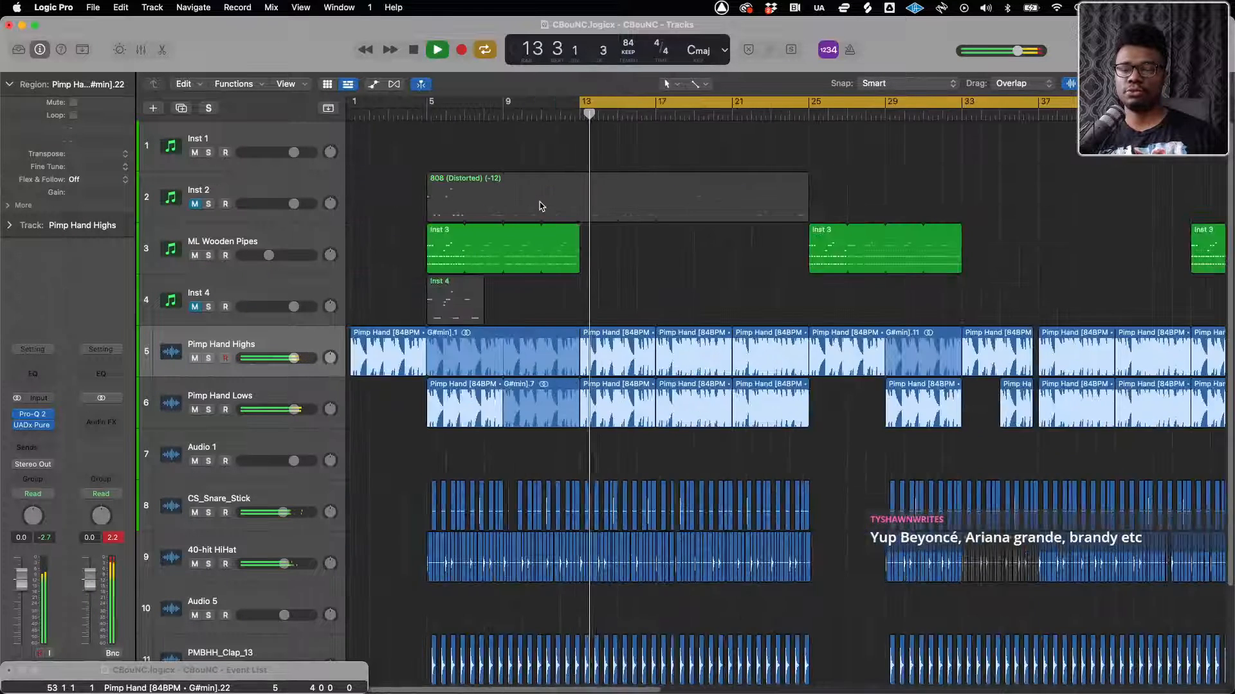
key(super+Left)
key(super+Left)
key(super+Left)
key(super+Left)
key(super+Right)
key(super+Right)
key(super+Right)
key(super+Right)
key(super+Right)
key(super+Right)
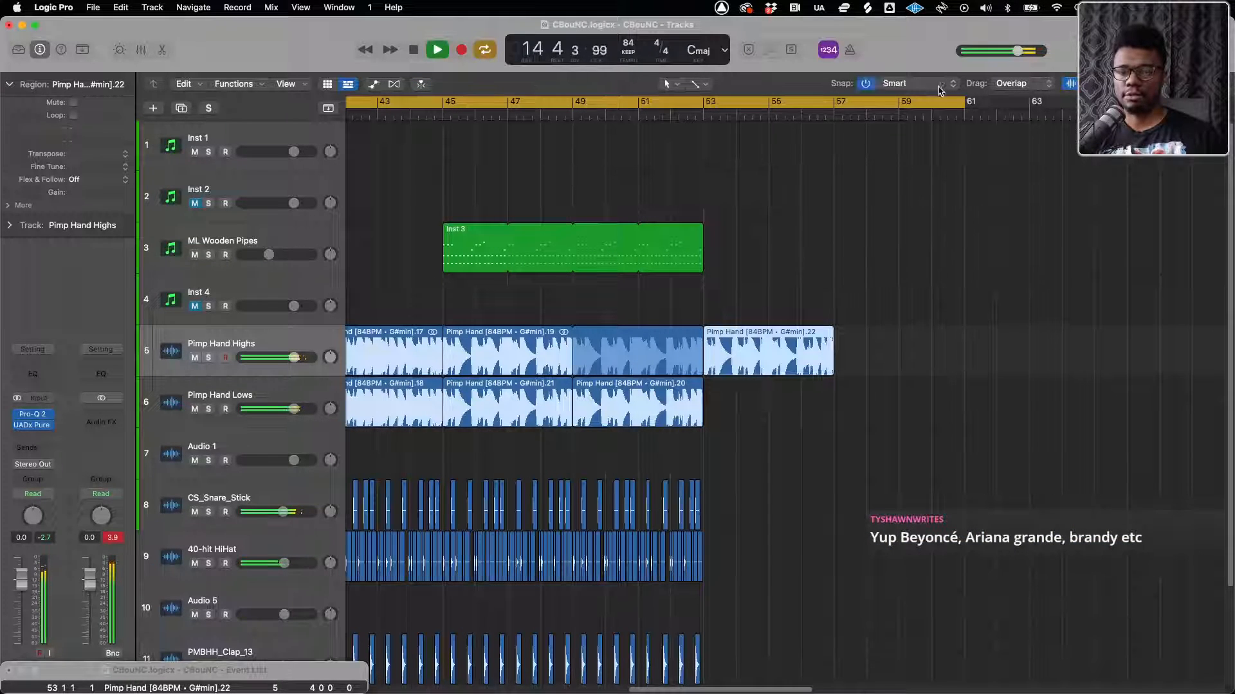
click(810, 114)
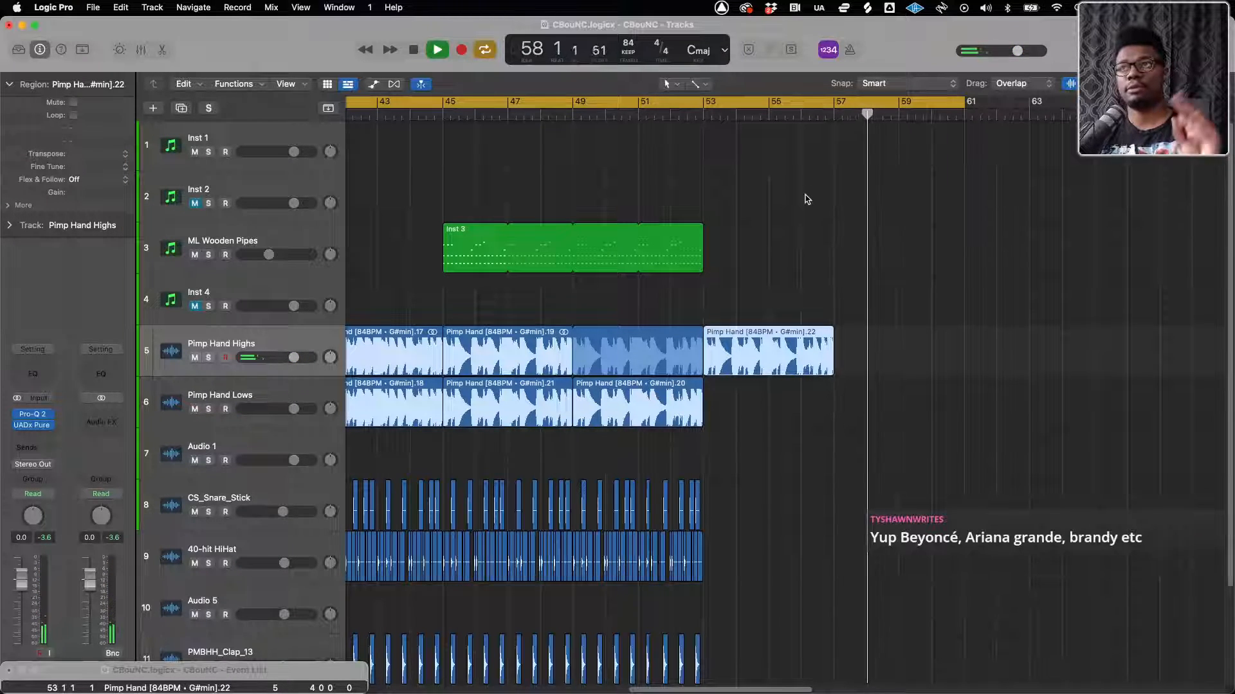
key(space)
key(super+Left)
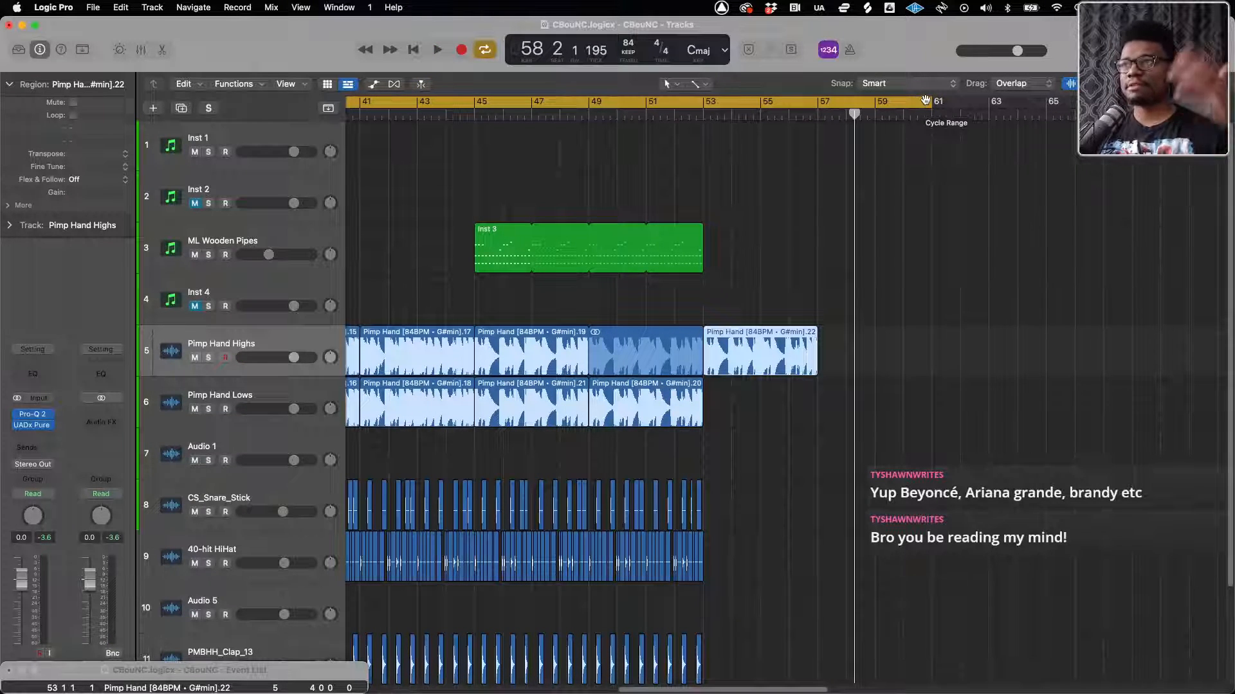
Set the cycle range to cover the whole arrangement, from bar 1 to bar 57
drag(928, 98, 825, 113)
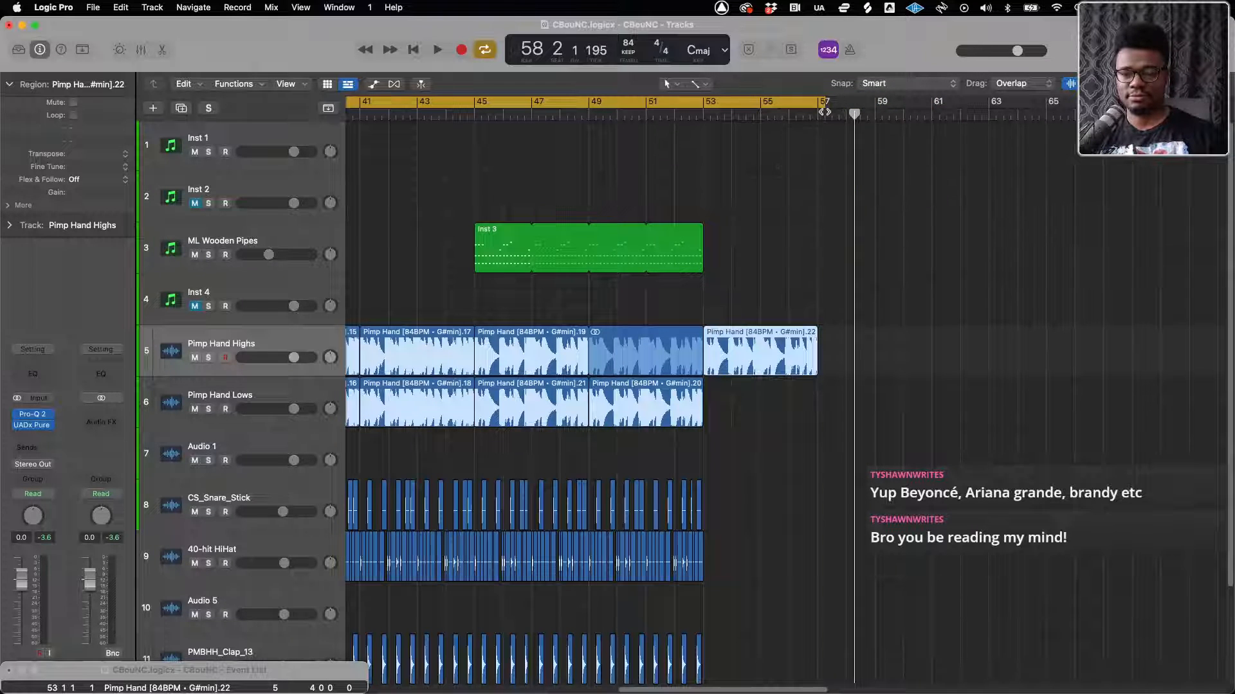
scroll(730, 122, left, 15)
drag(697, 102, 110, 101)
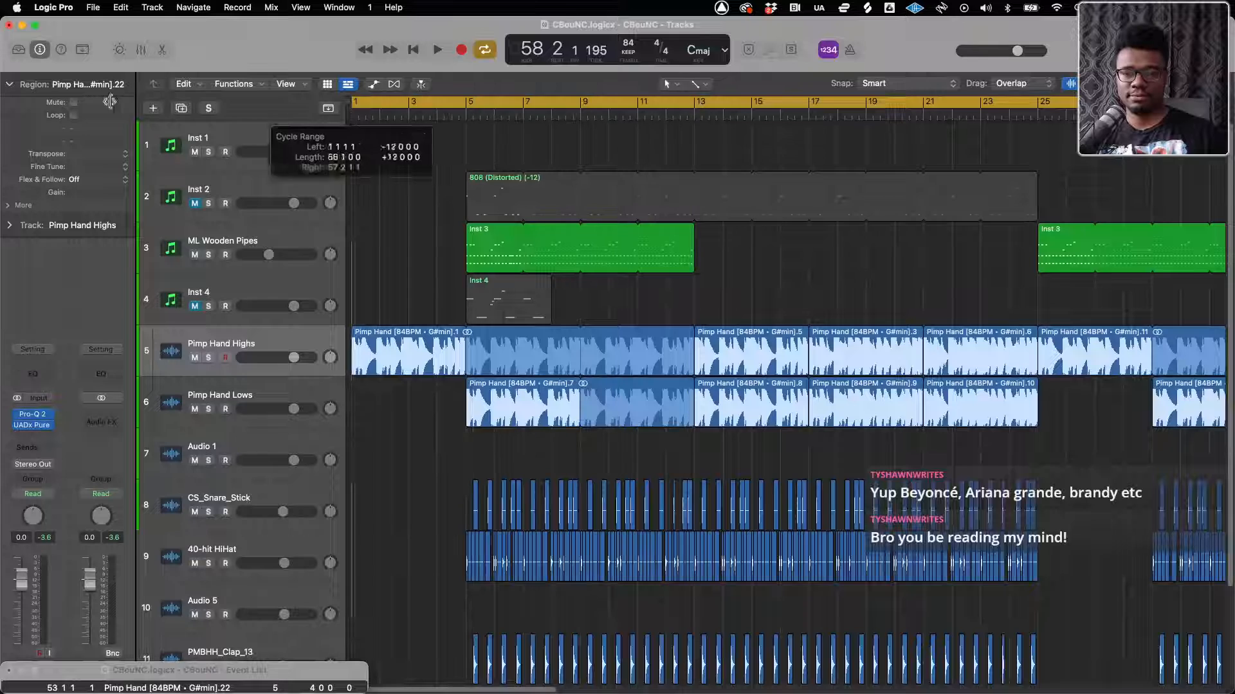
key(super+Left)
key(super+Left)
key(super+Left)
key(super+Left)
key(super+Left)
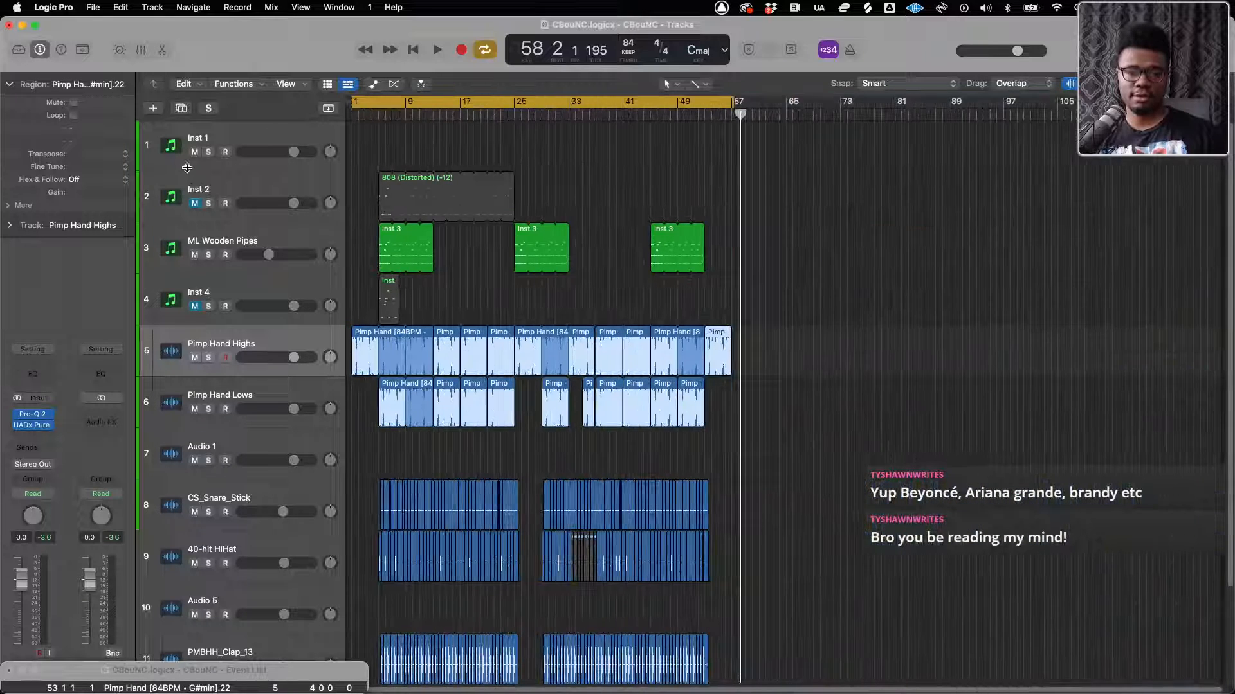
Delete the empty Audio 1 track below Pimp Hand Lows
click(178, 142)
click(185, 193)
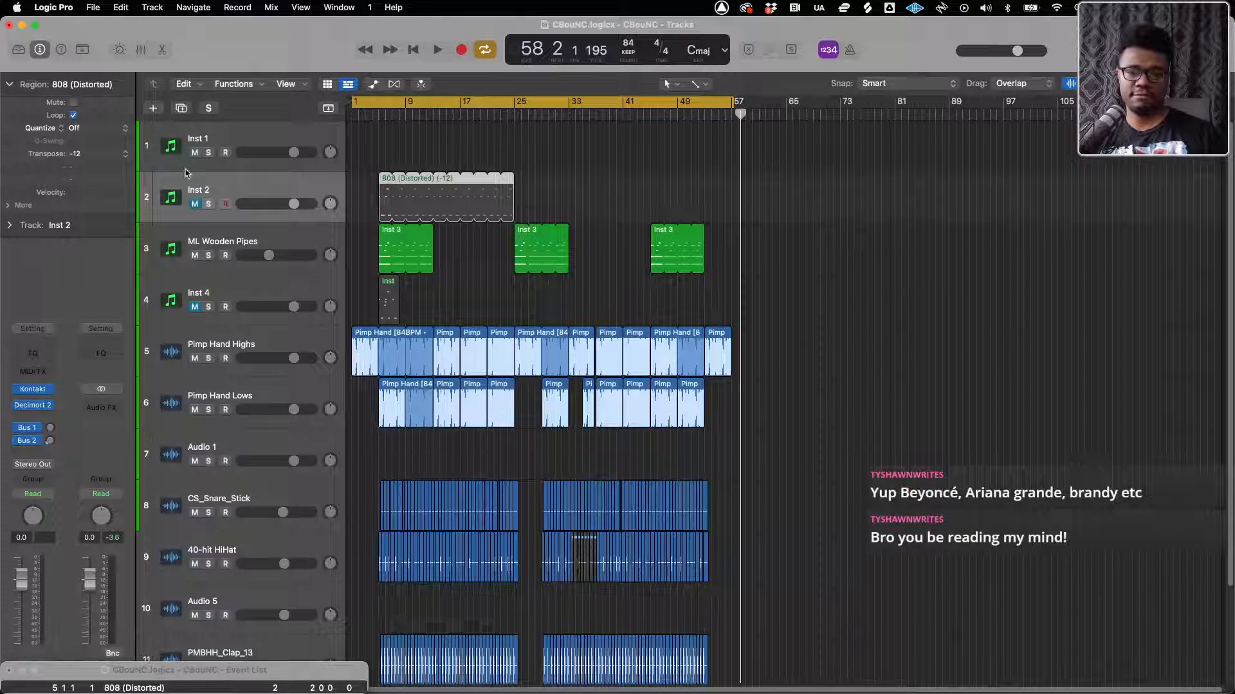
scroll(230, 389, down, 3)
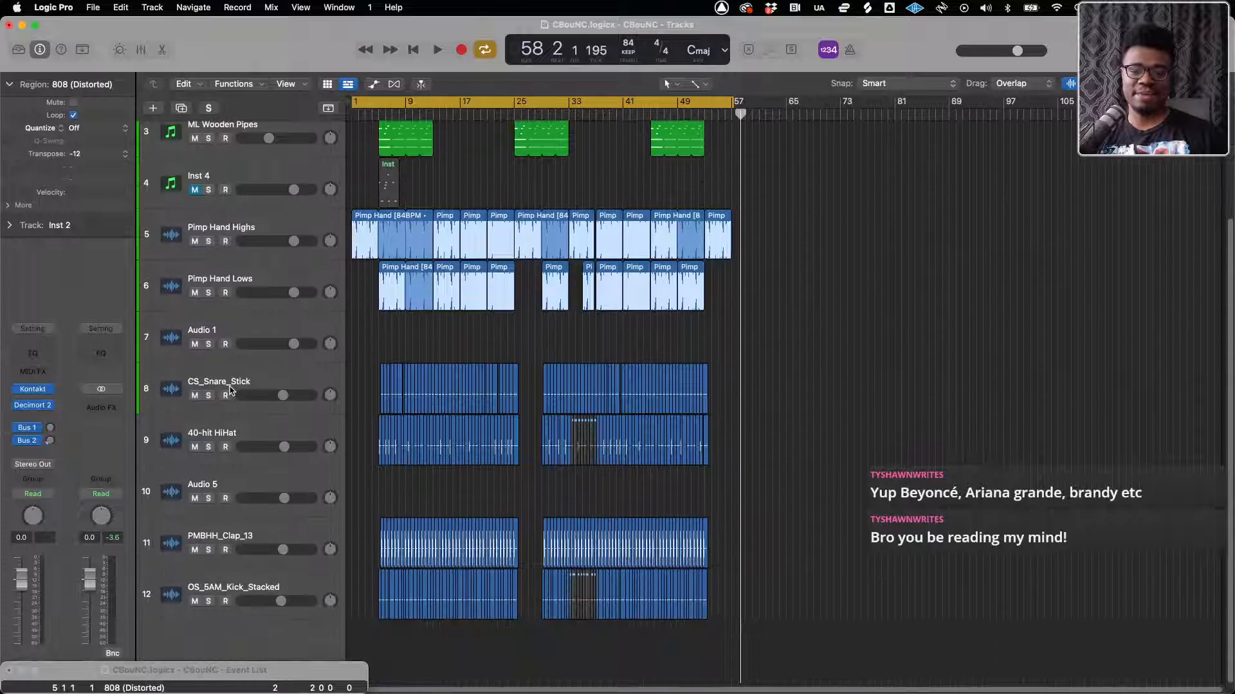
click(181, 340)
key(super+BackSpace)
Mute the tracks from CS_Snare_Stick to OS_5AM_Kick_Stacked and ML Wooden Pipes, and delete the Inst 4 track
click(195, 394)
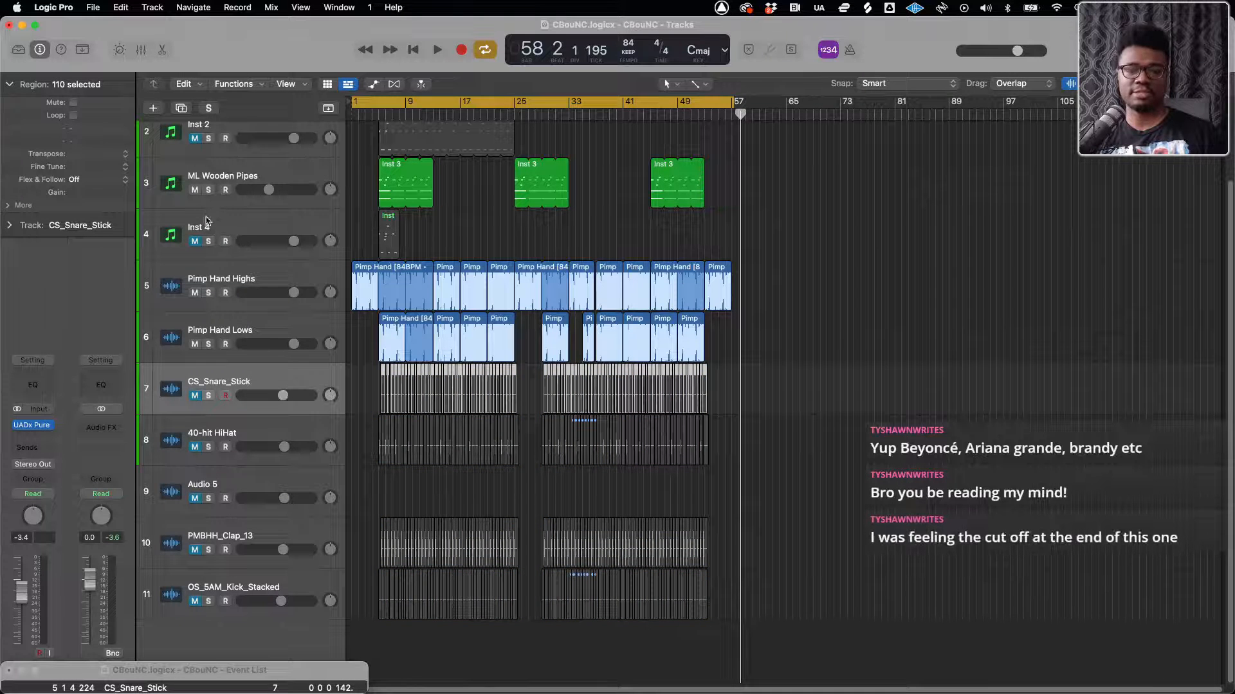
scroll(198, 196, up, 2)
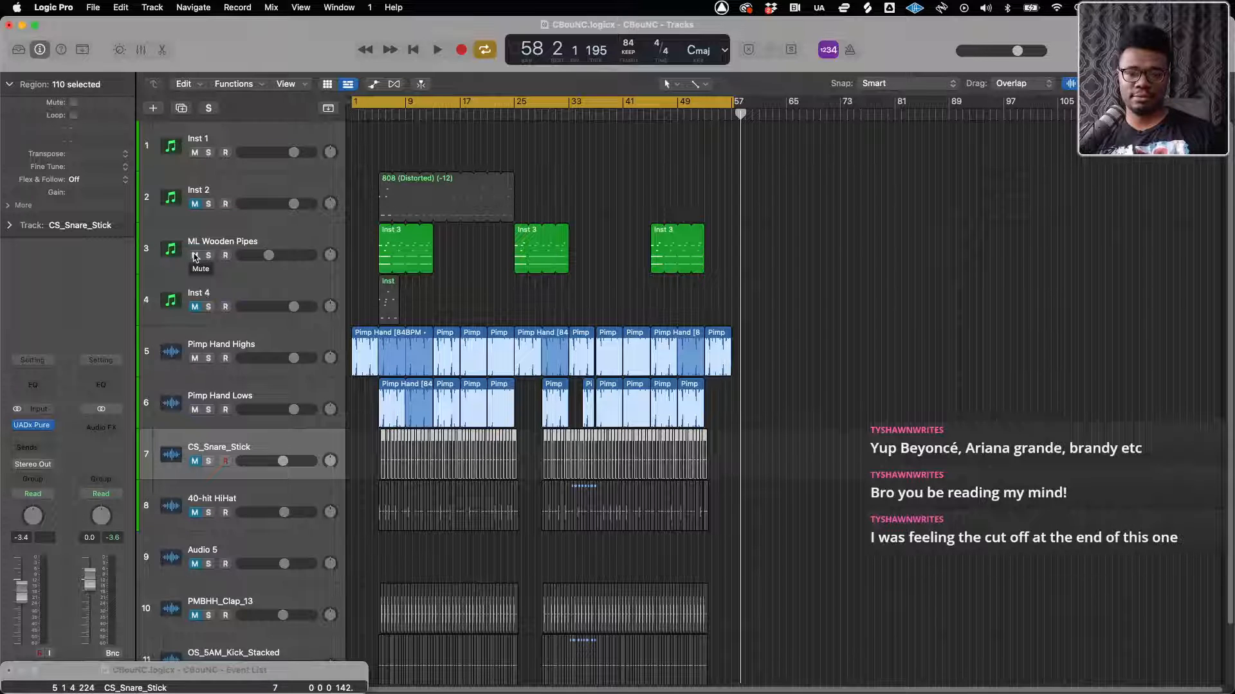
click(195, 256)
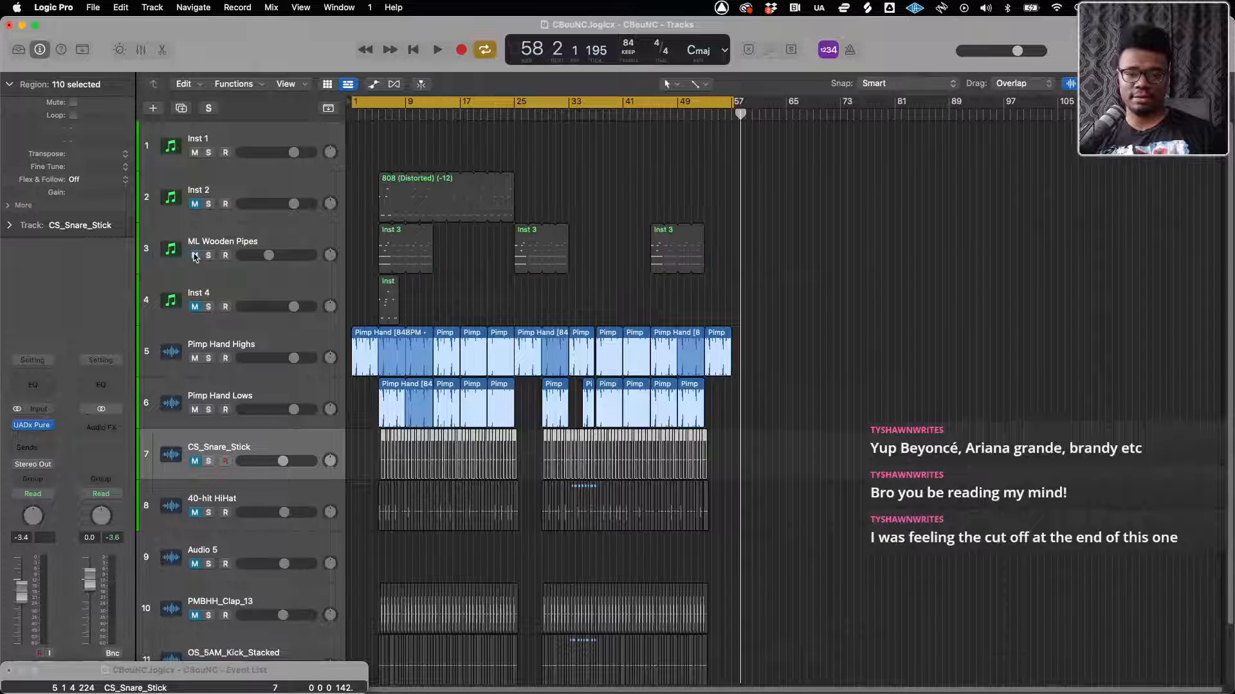
click(199, 293)
key(super+BackSpace)
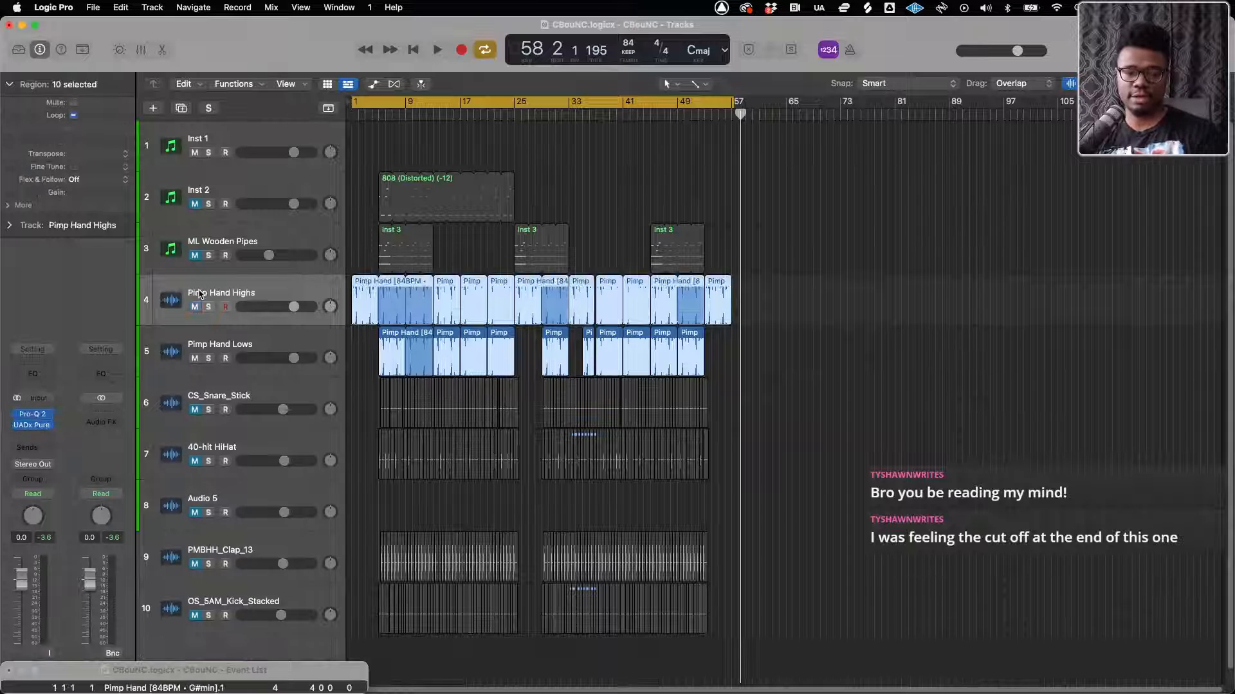
Unmute Inst 2 and play the first drum version with Inst 1 from bar 5 to about bar 8
click(196, 204)
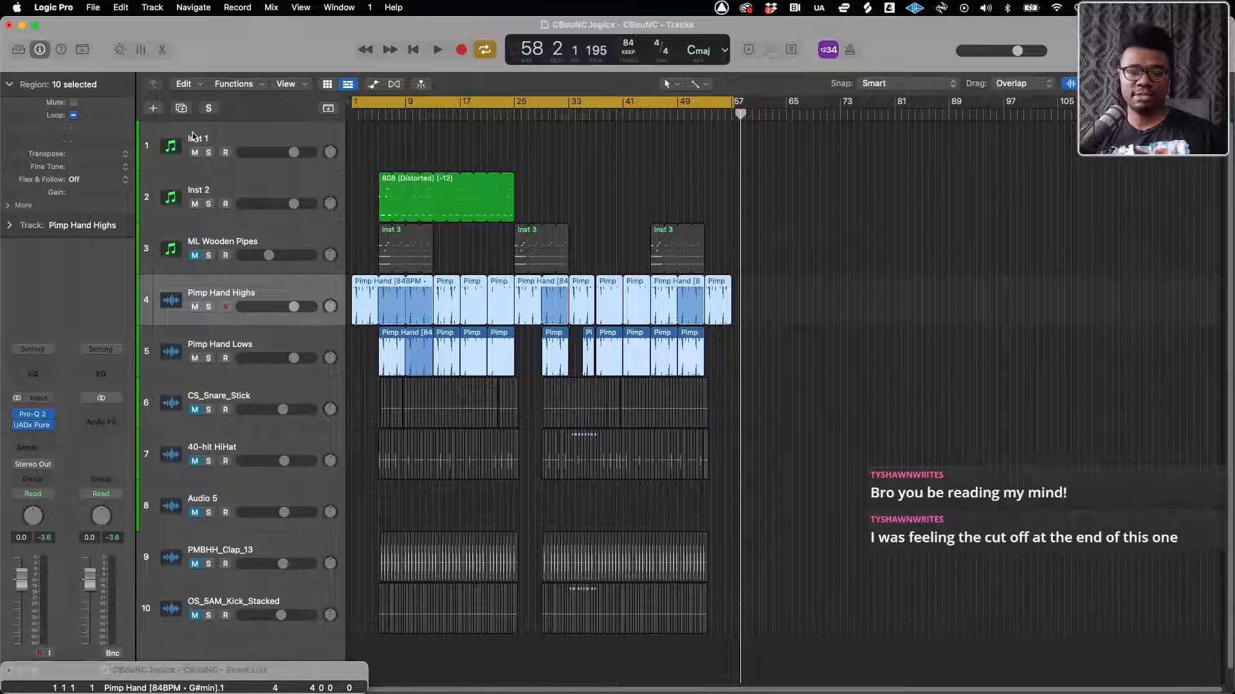
click(378, 114)
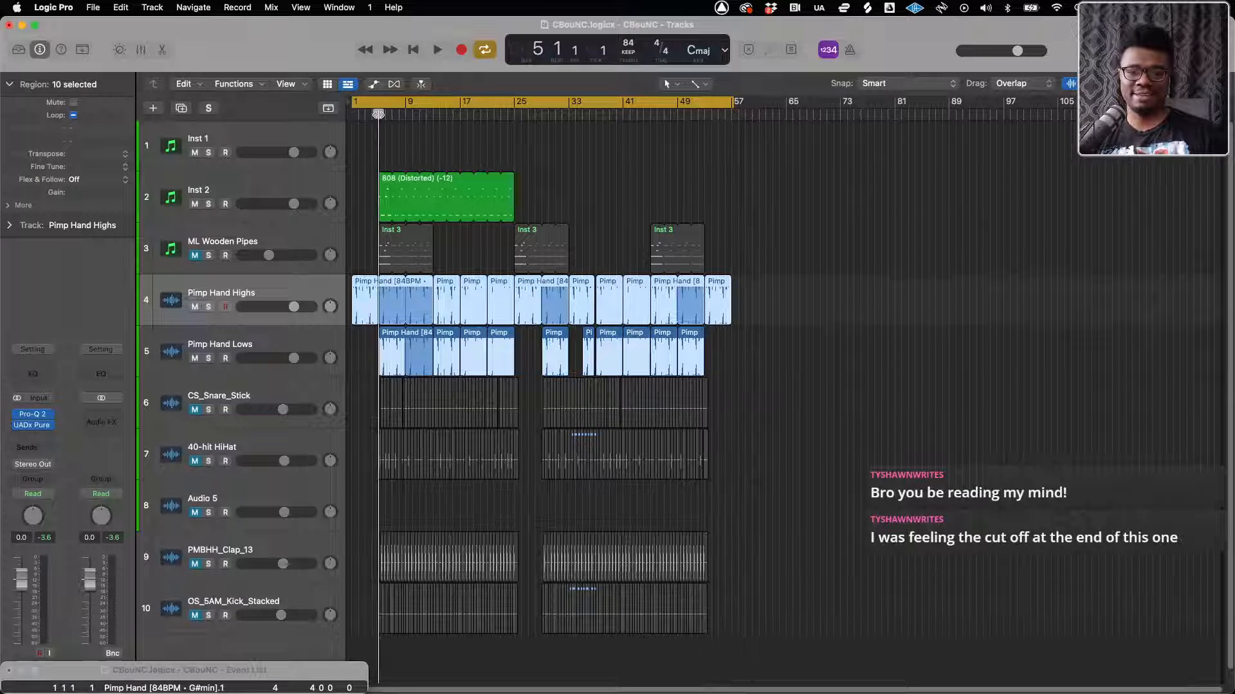
click(238, 137)
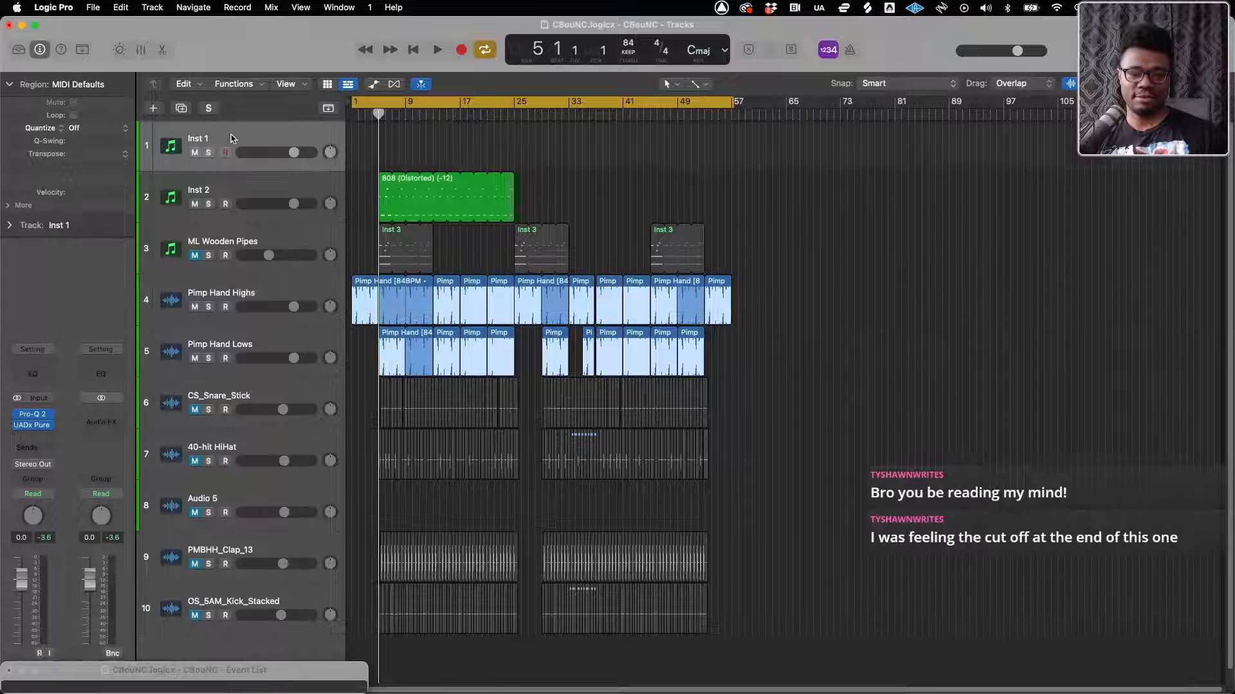
key(space)
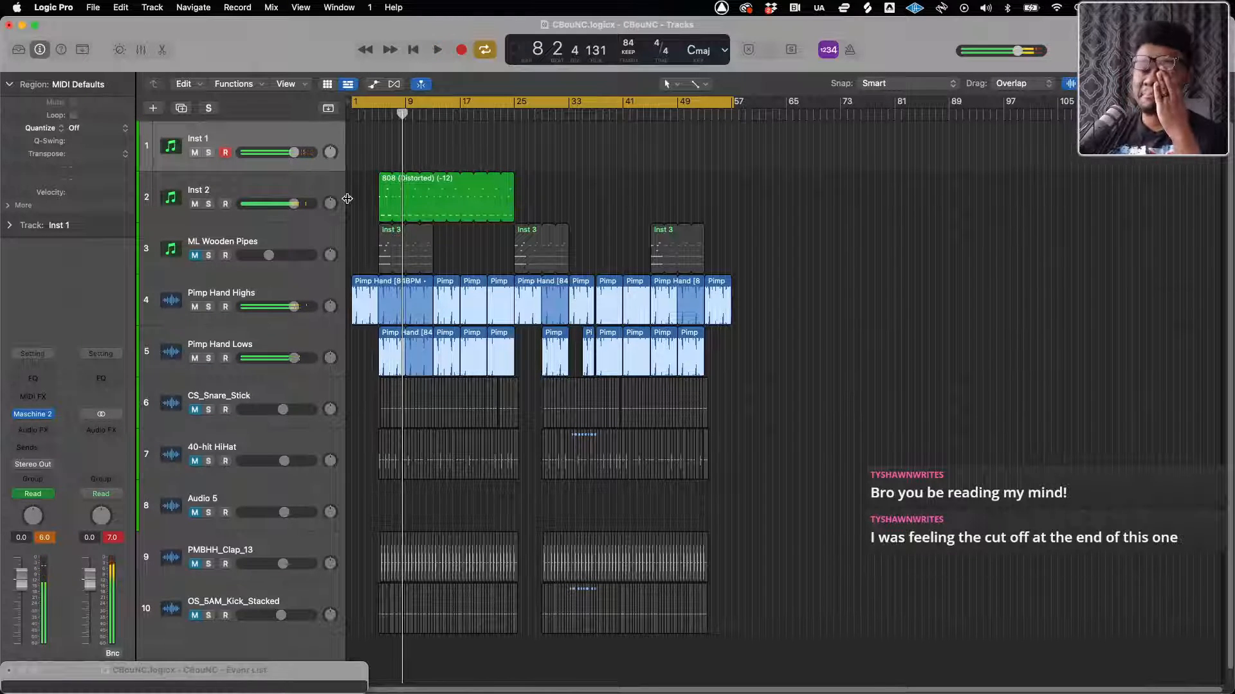
Mute Inst 2, unmute ML Wooden Pipes and the audio drum tracks, and briefly play the second drum version from bar 5
click(194, 153)
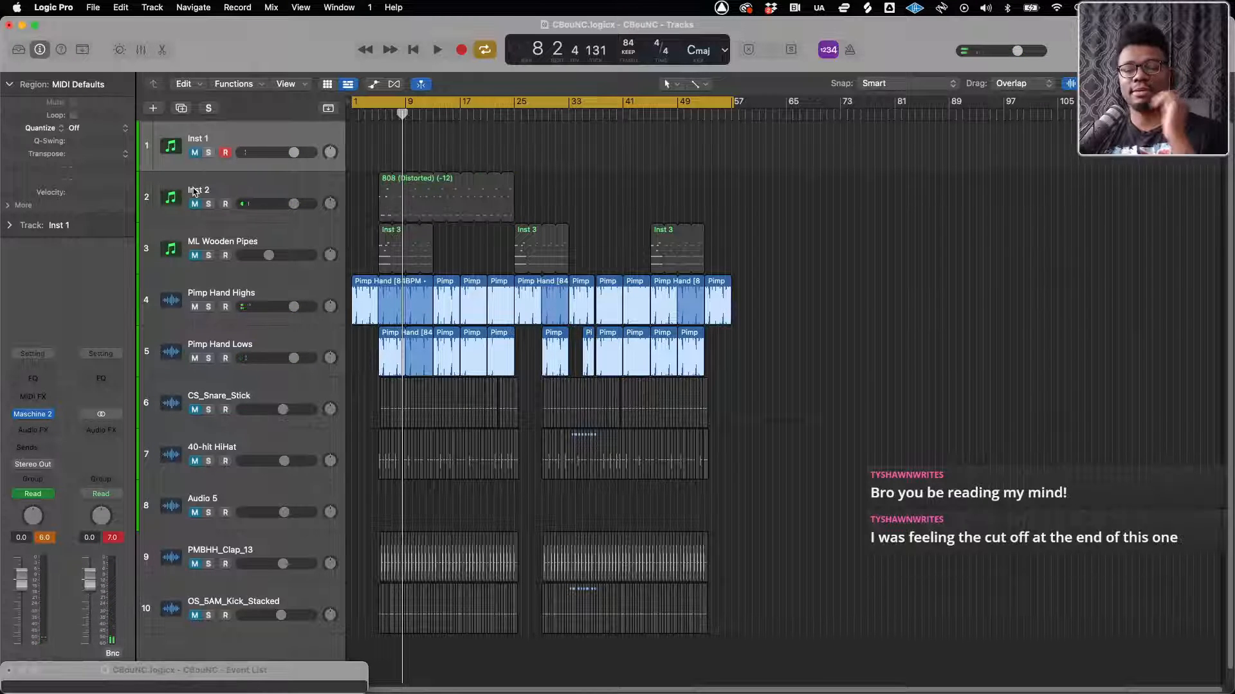
click(198, 248)
drag(193, 414, 194, 616)
key(space)
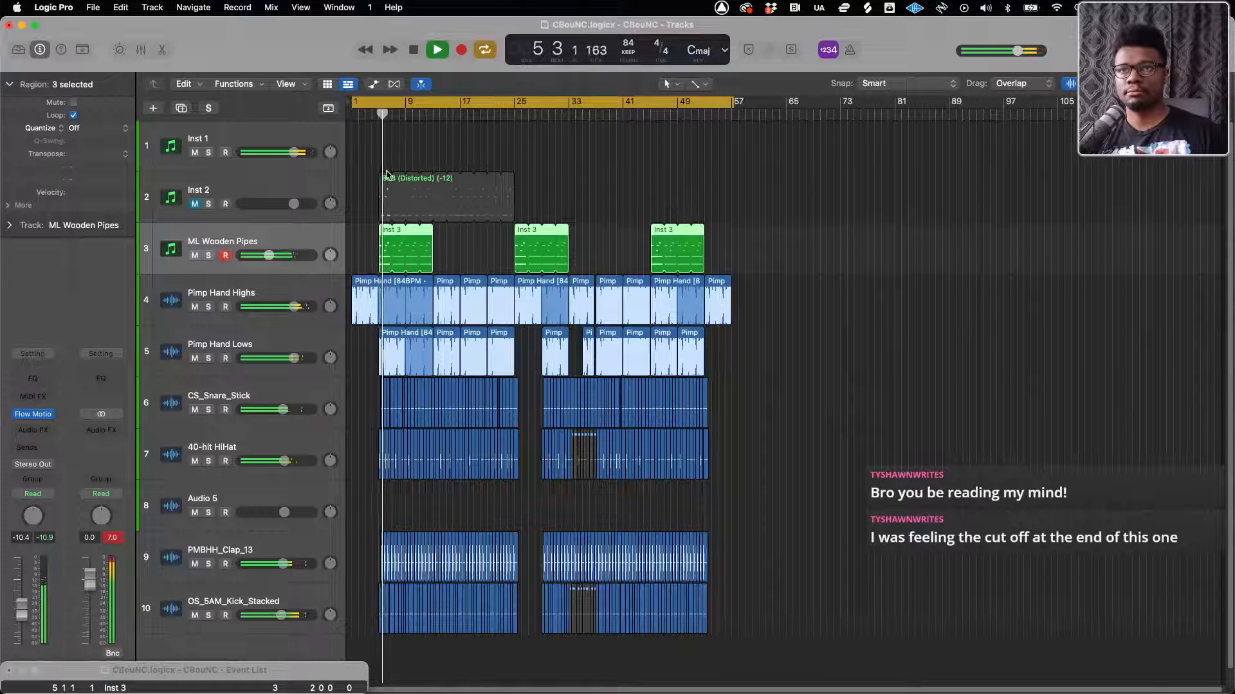
key(space)
Bypass the Maschine 2 instrument on the Inst 1 track and resume playback
click(230, 137)
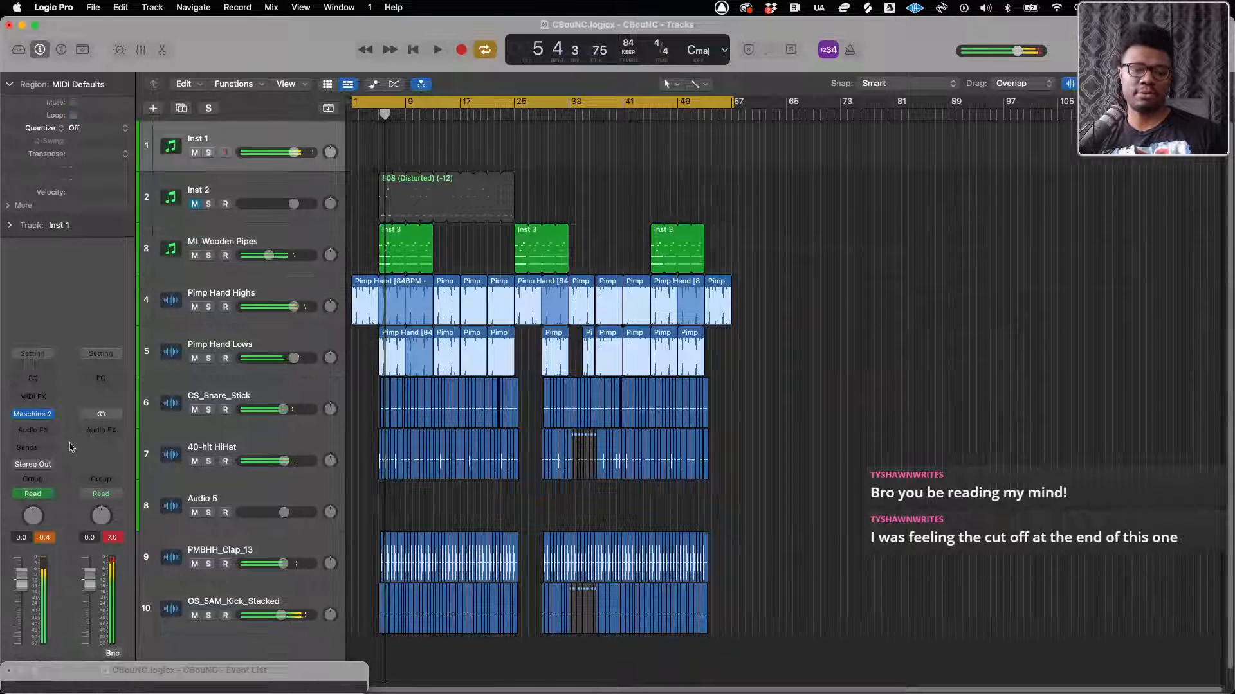
key(space)
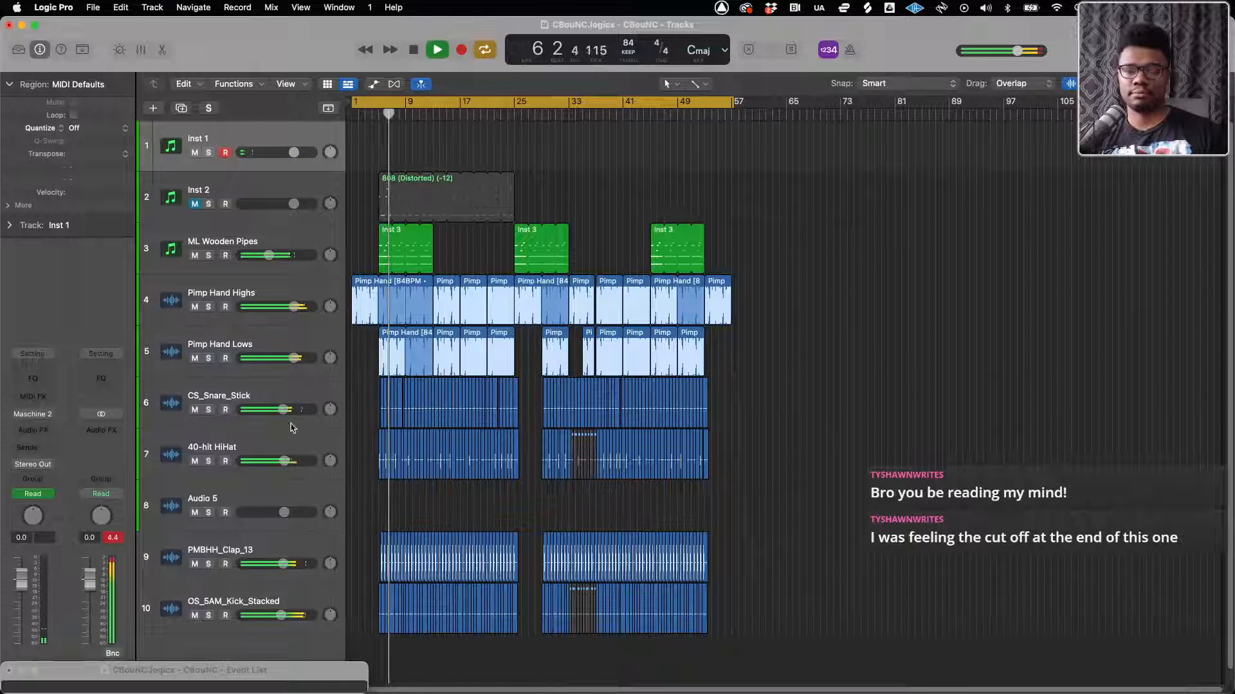
scroll(358, 415, down, 1)
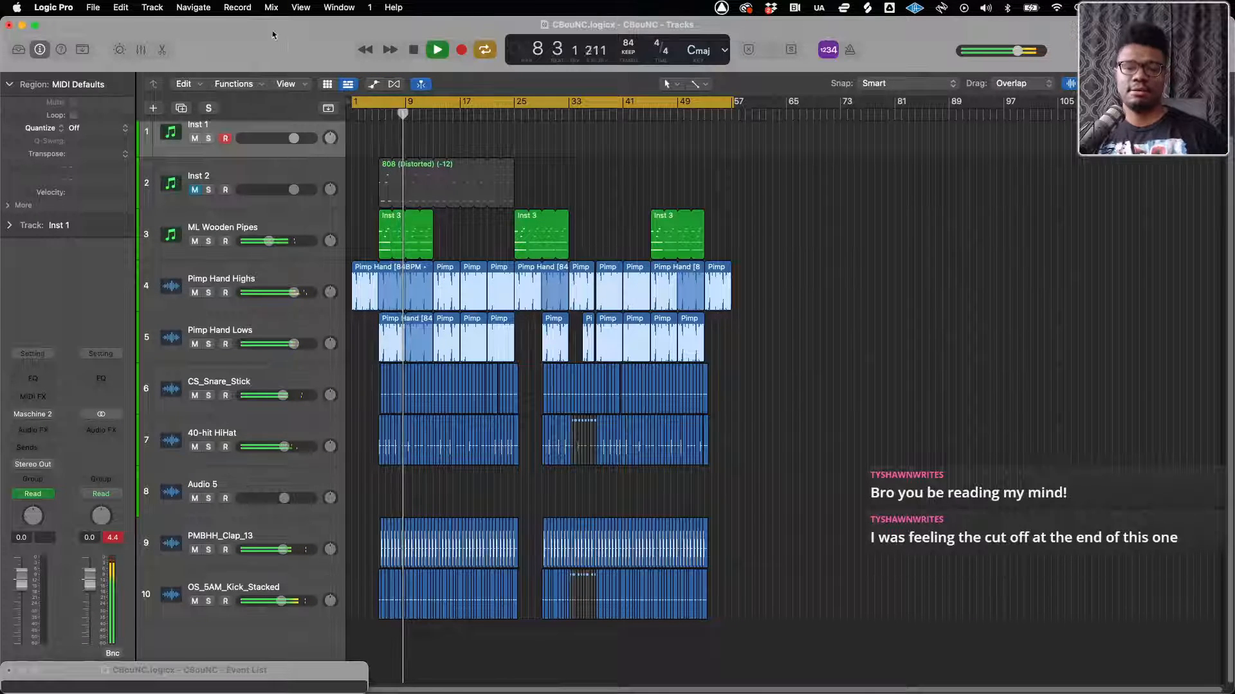
Lower the 40-hit HiHat track's volume slightly during playback and stop at about bar 17
key(super+Right)
key(super+Right)
key(super+Right)
key(super+Right)
key(super+Right)
key(super+Right)
key(super+Right)
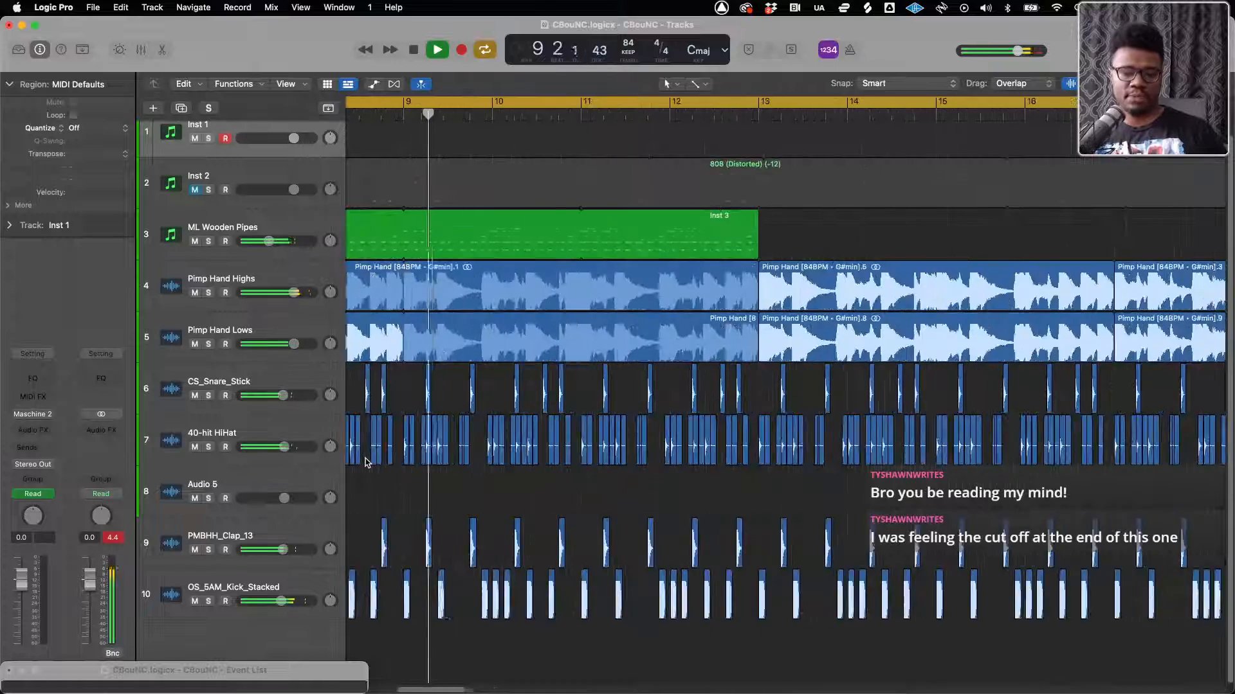
key(super+Left)
key(super+Left)
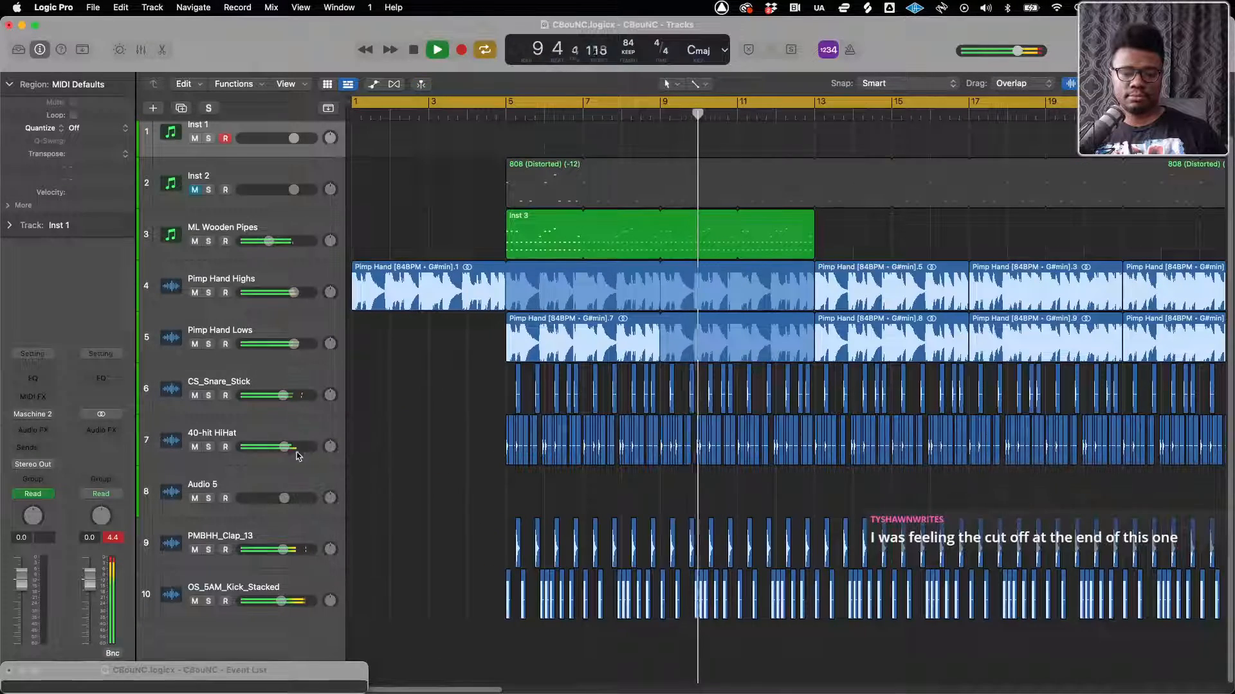
drag(281, 452, 275, 451)
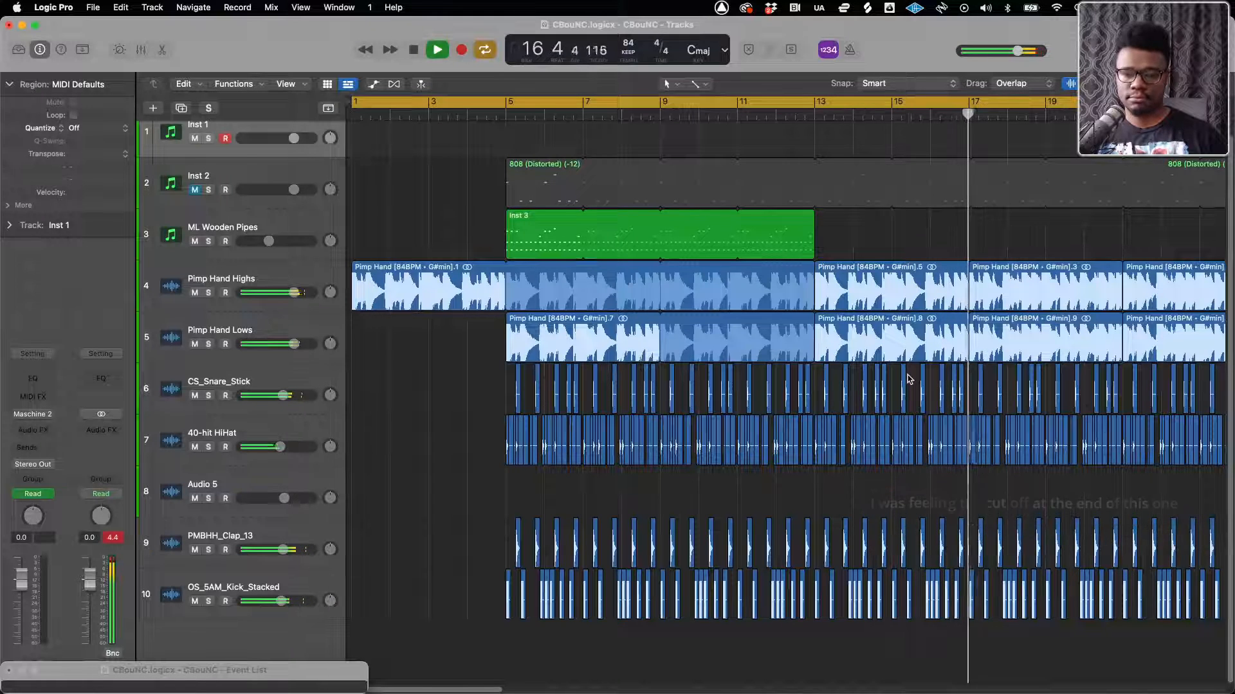
scroll(908, 379, down, 6)
key(space)
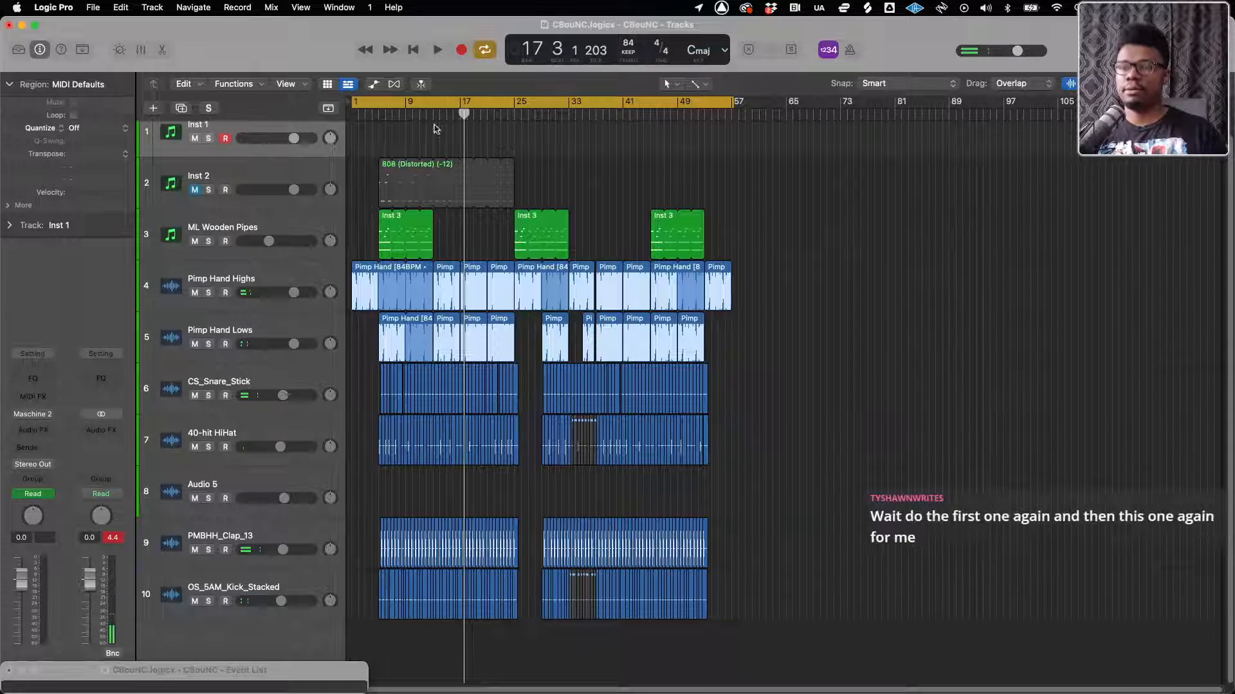
key(ctrl+Up)
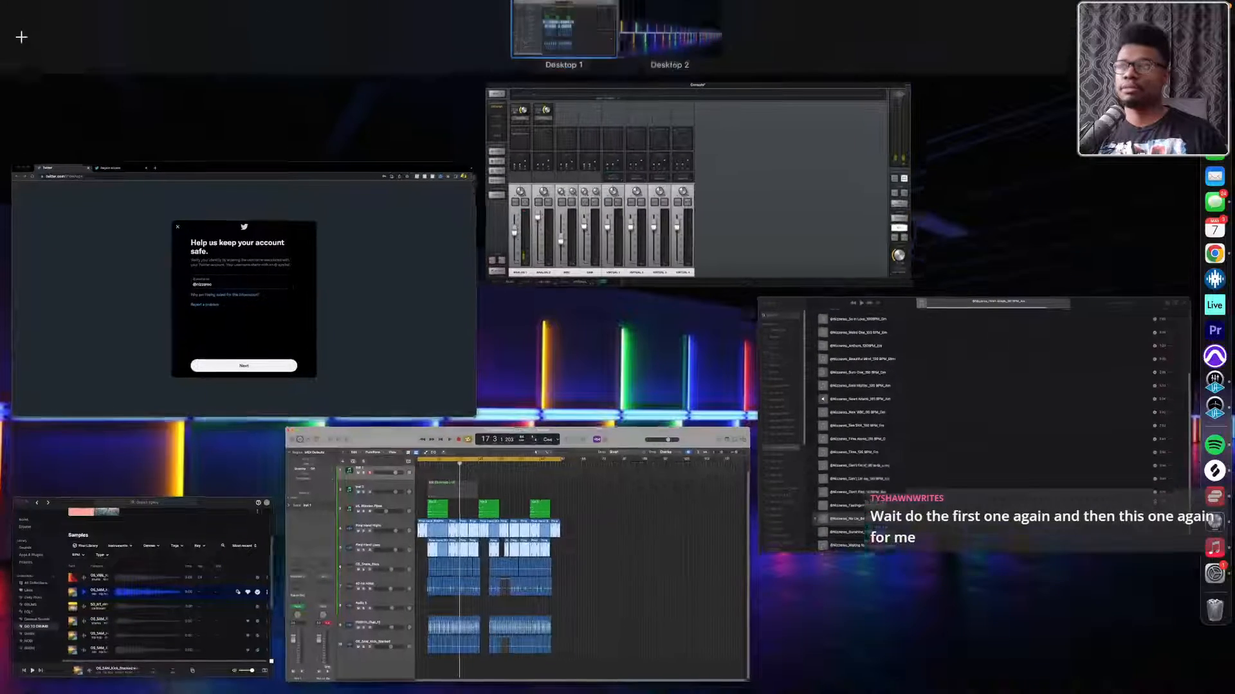
key(ctrl+Up)
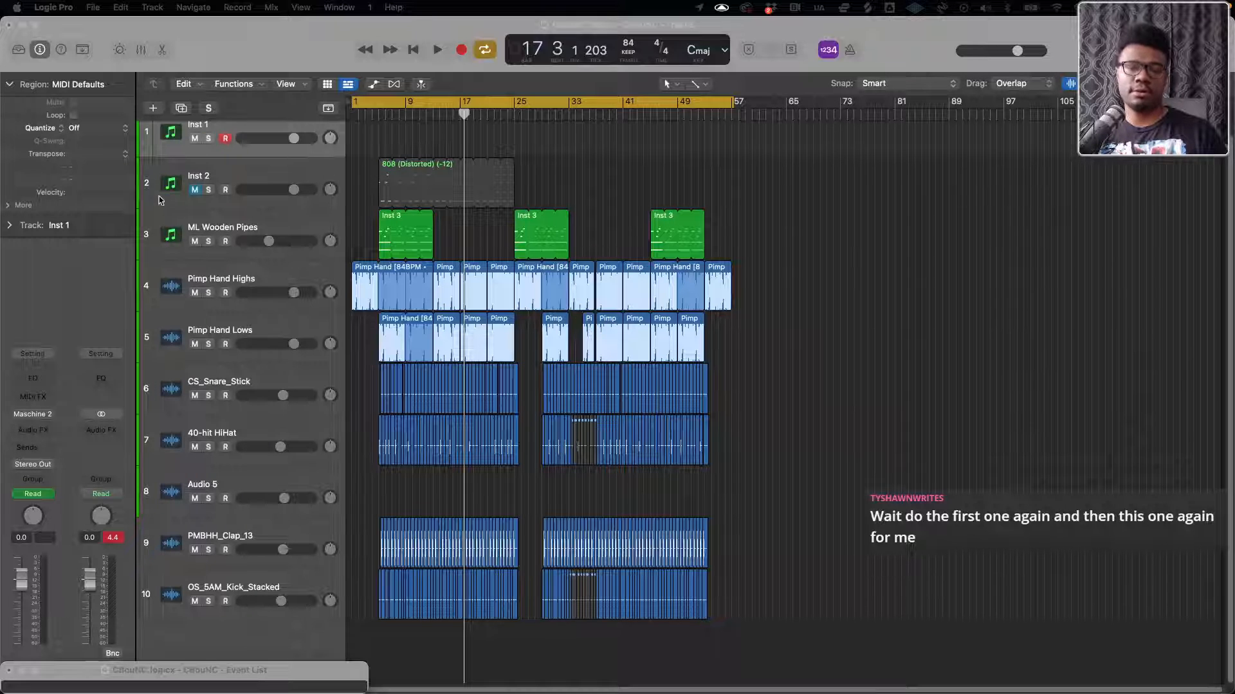
Unmute Inst 2, re-enable Maschine 2 on Inst 1, and mute the tracks from CS_Snare_Stick to OS_5AM_Kick_Stacked
scroll(200, 146, up, 1)
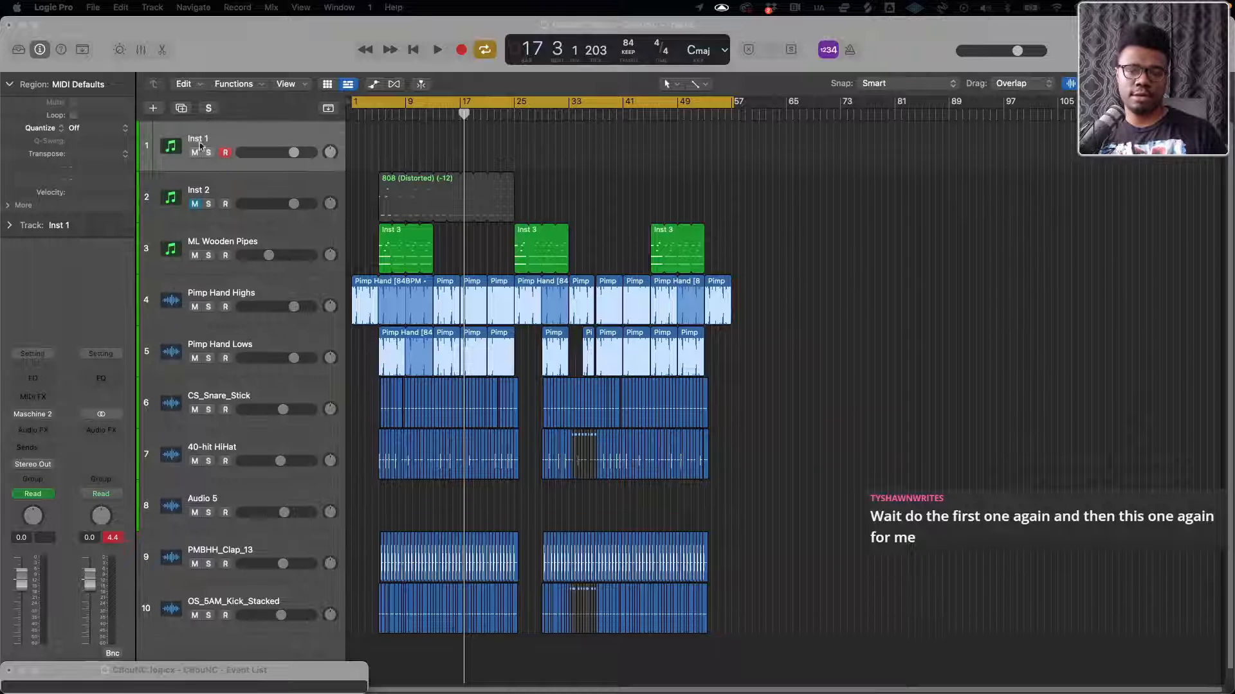
click(194, 204)
mouse_move(21, 418)
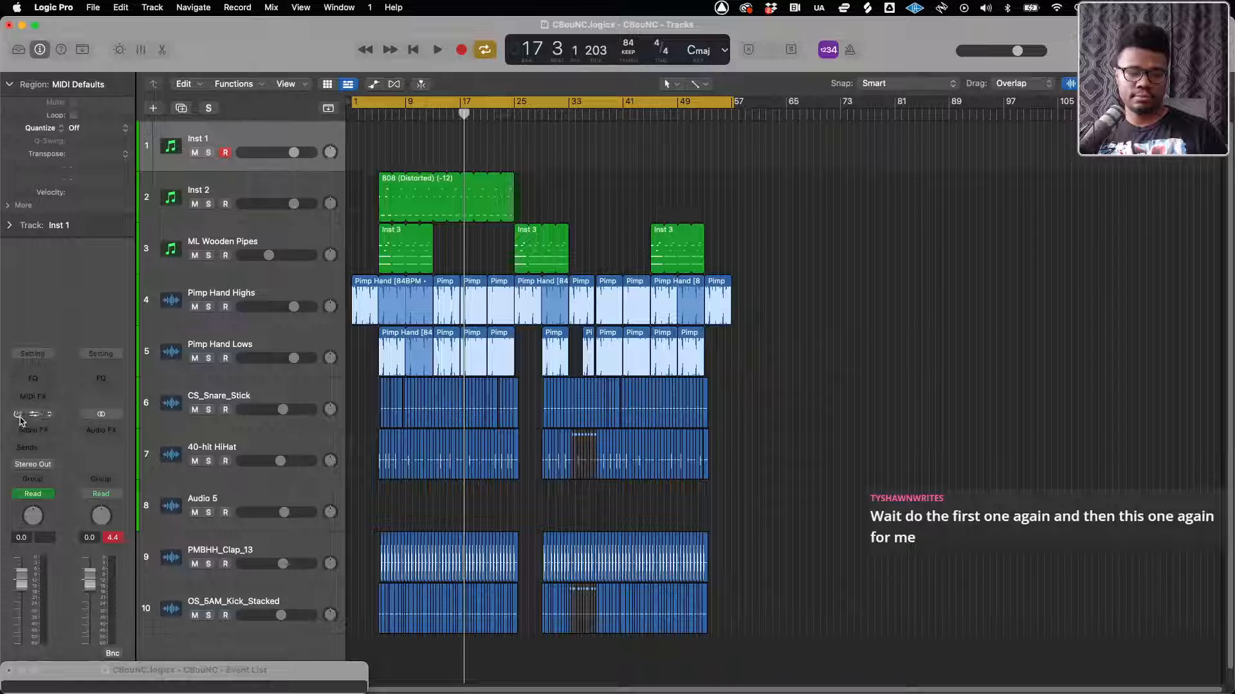
drag(194, 409, 174, 638)
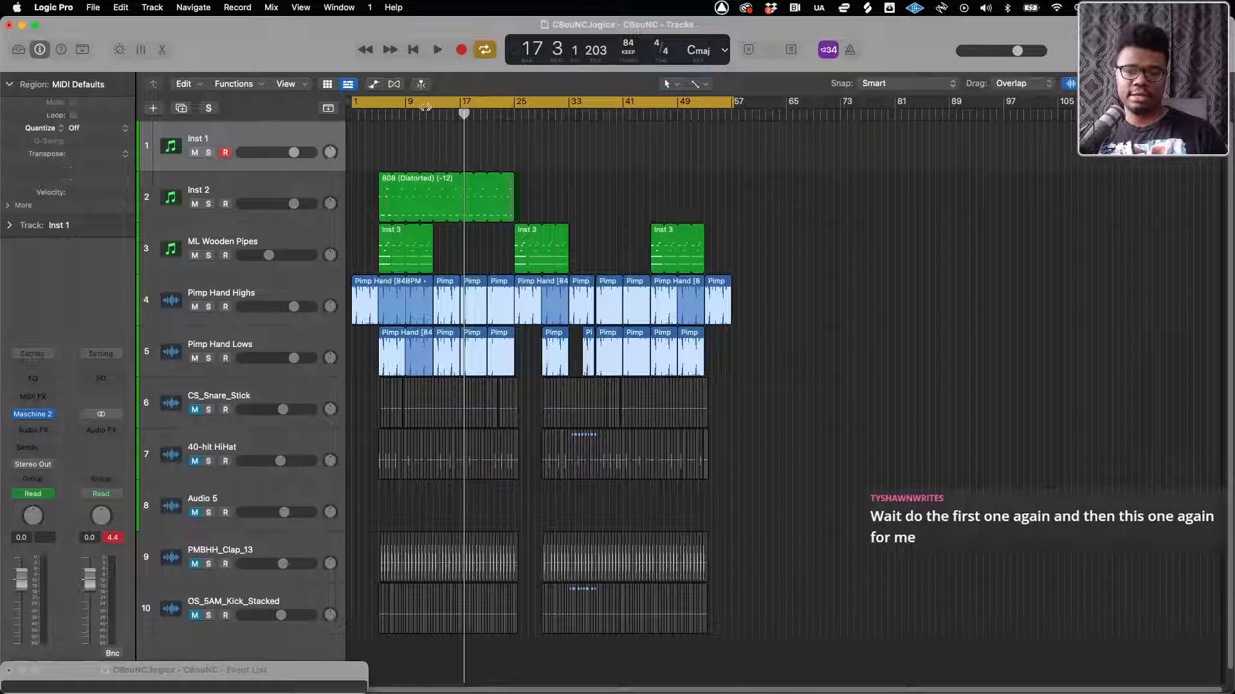
Move the playhead to bar 5, turn the cycle off, and play the first drum version again to about bar 9
click(397, 116)
drag(382, 115, 379, 115)
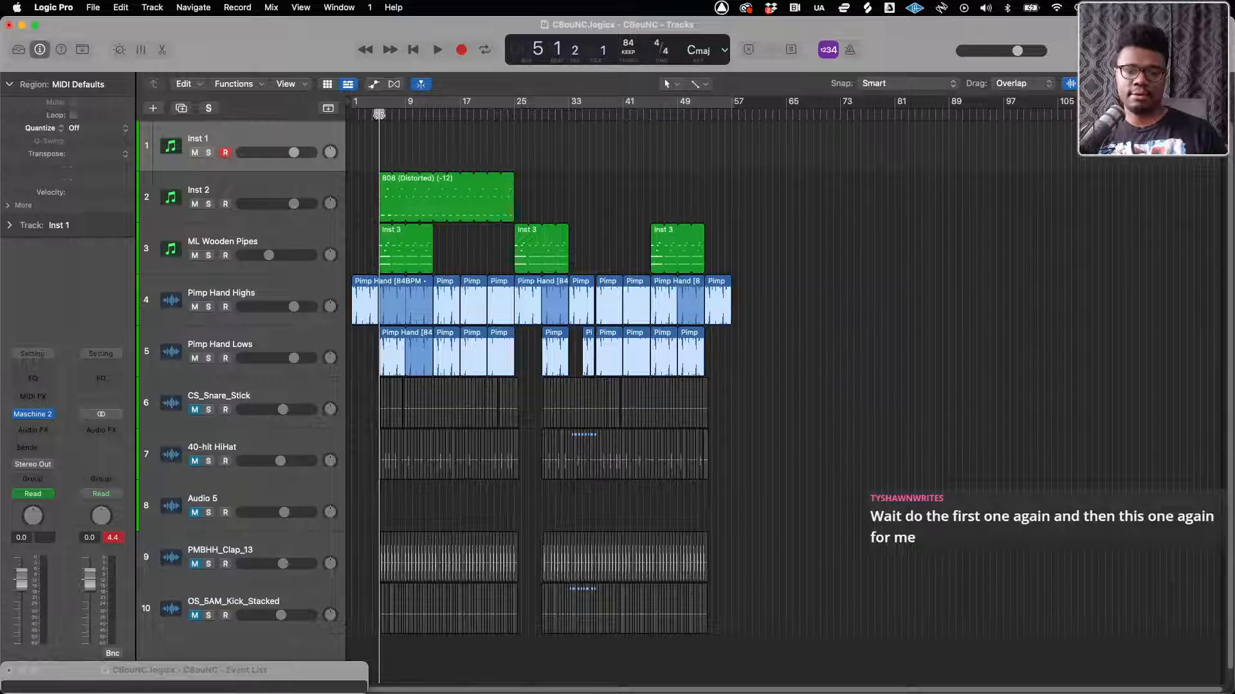
key(space)
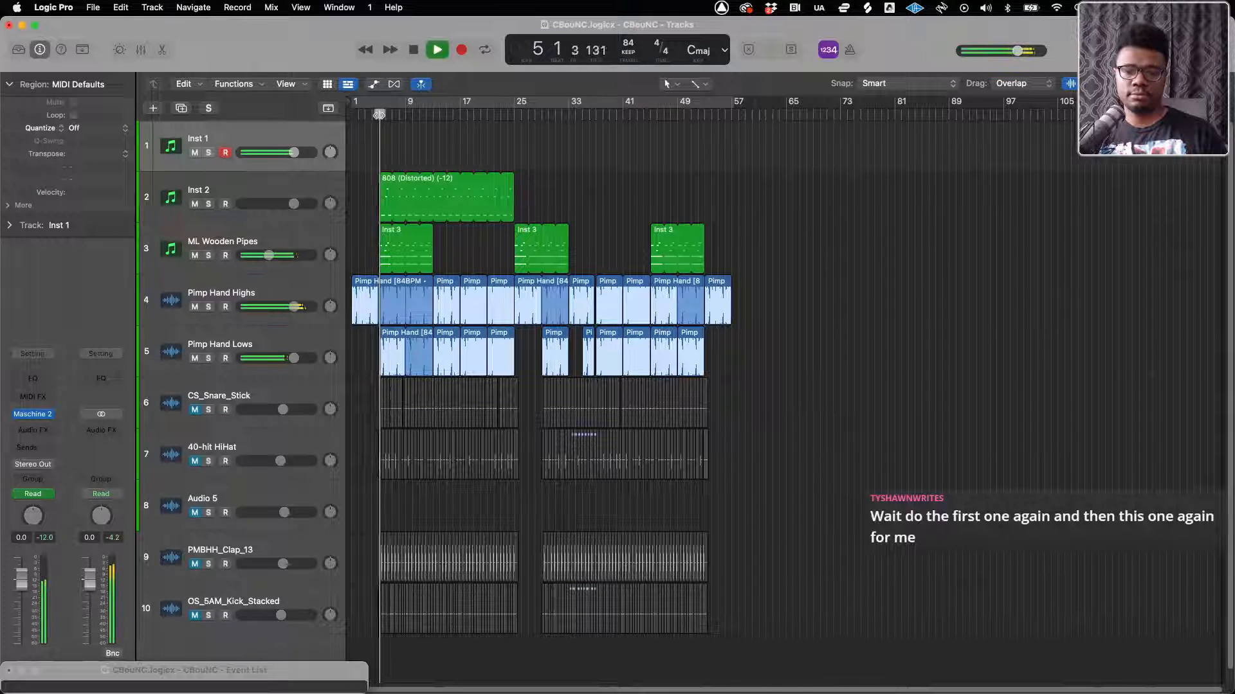
drag(378, 115, 376, 115)
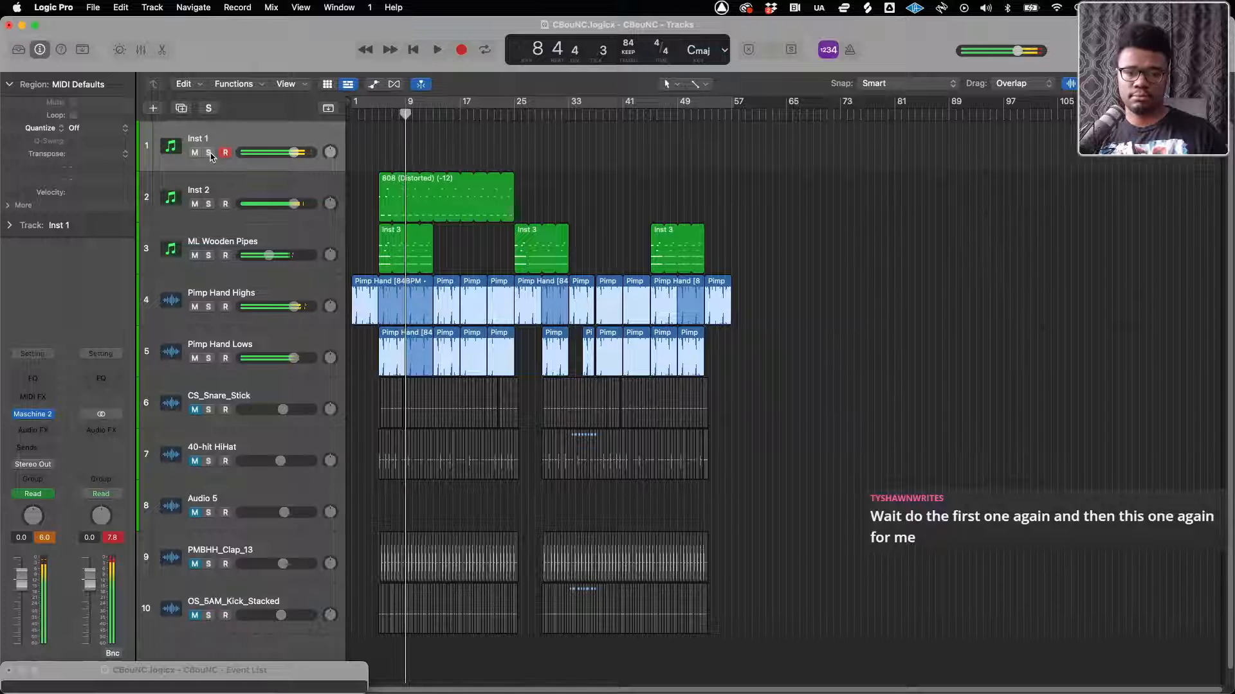
Mute Inst 2, bypass Maschine 2 on Inst 1, and unmute the tracks from CS_Snare_Stick to OS_5AM_Kick_Stacked
click(196, 204)
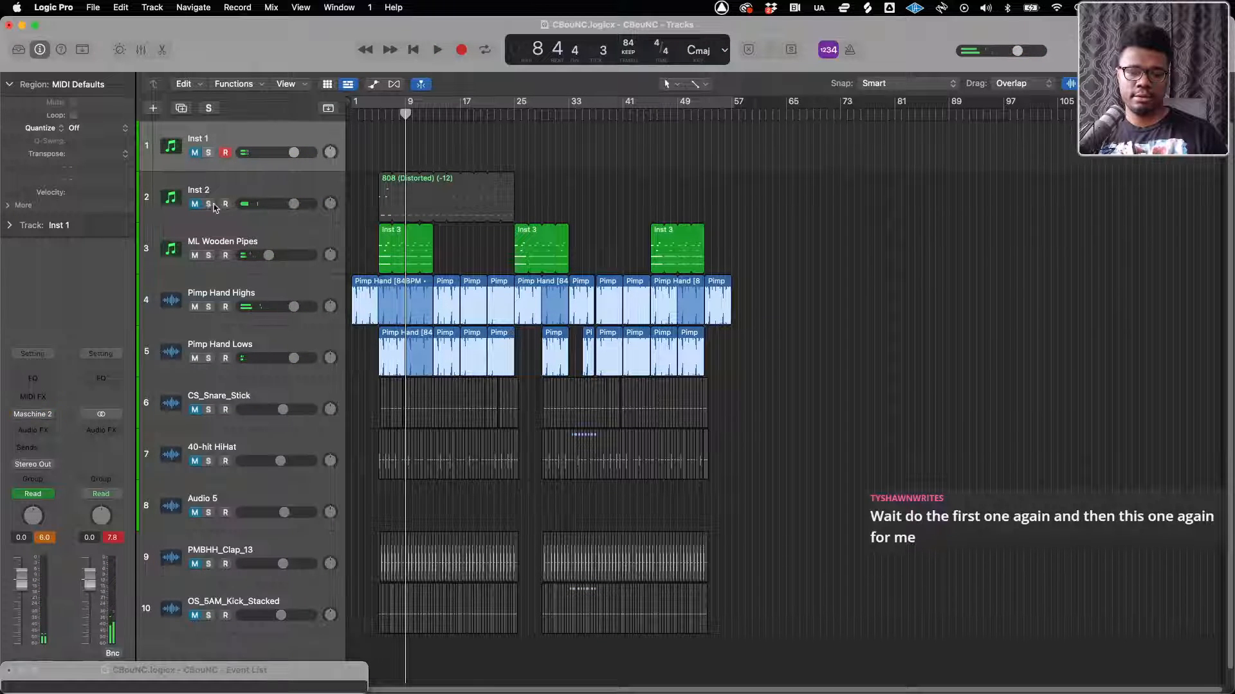
drag(196, 412, 195, 618)
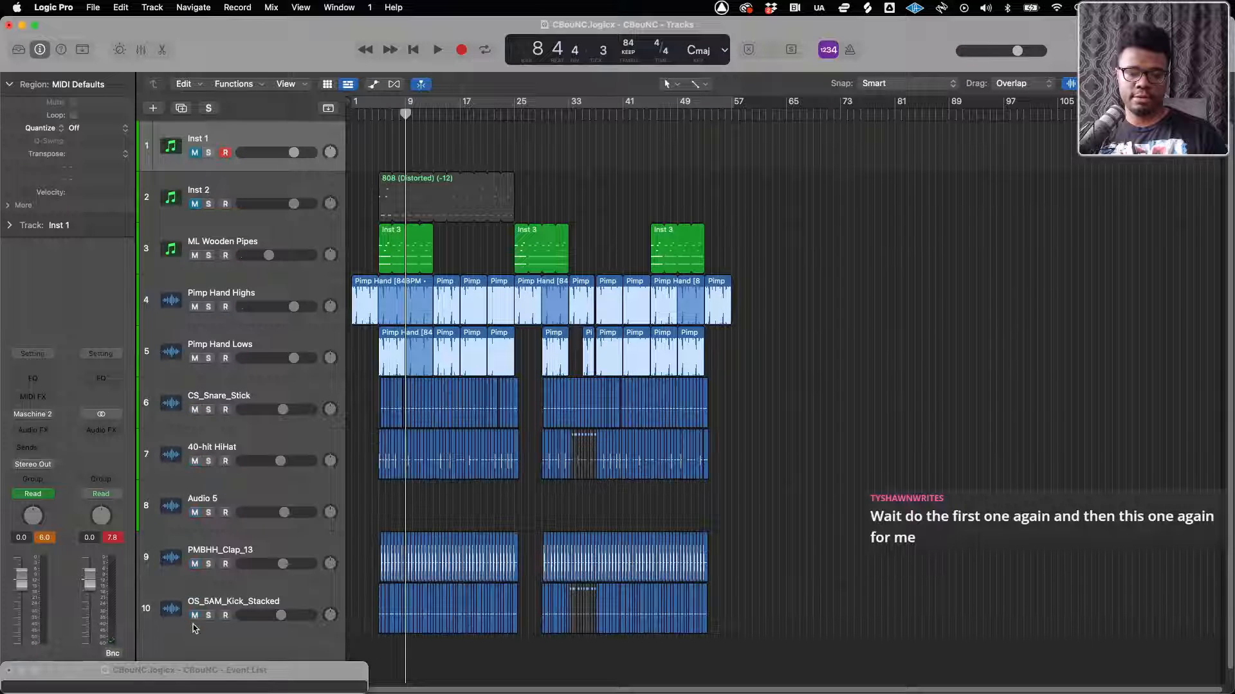
Play the second drum version from bar 5 to about bar 15, stop playback, and turn the cycle back on
key(space)
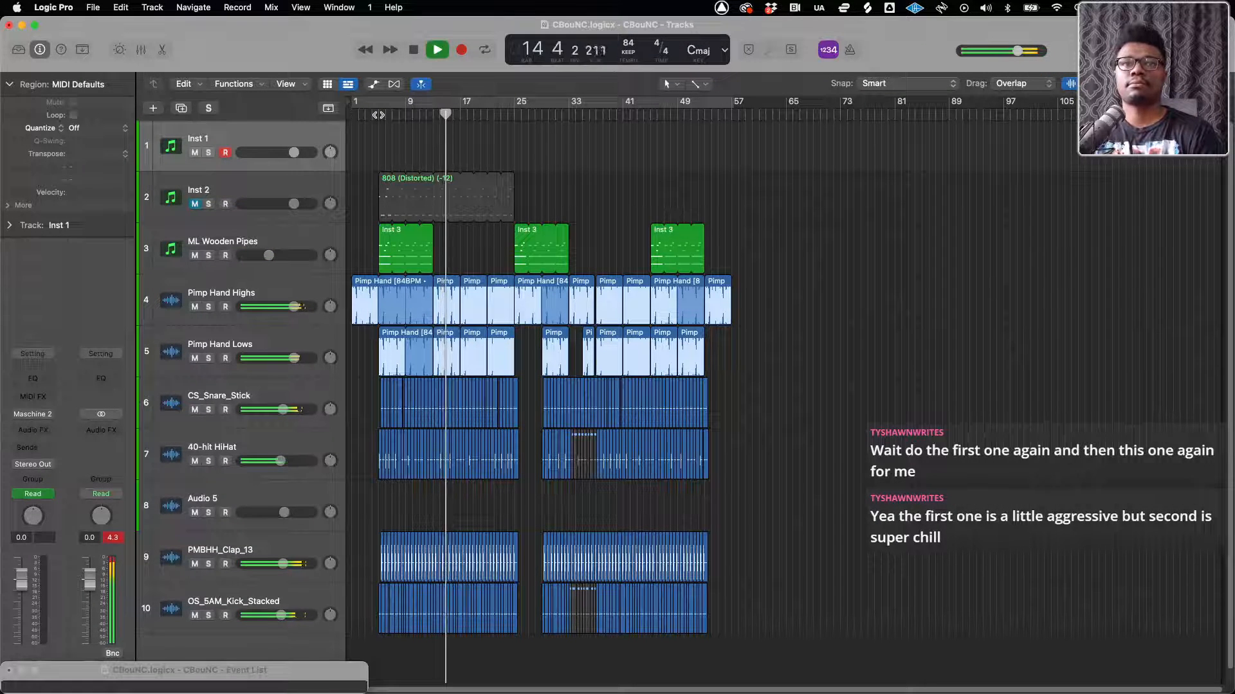
key(space)
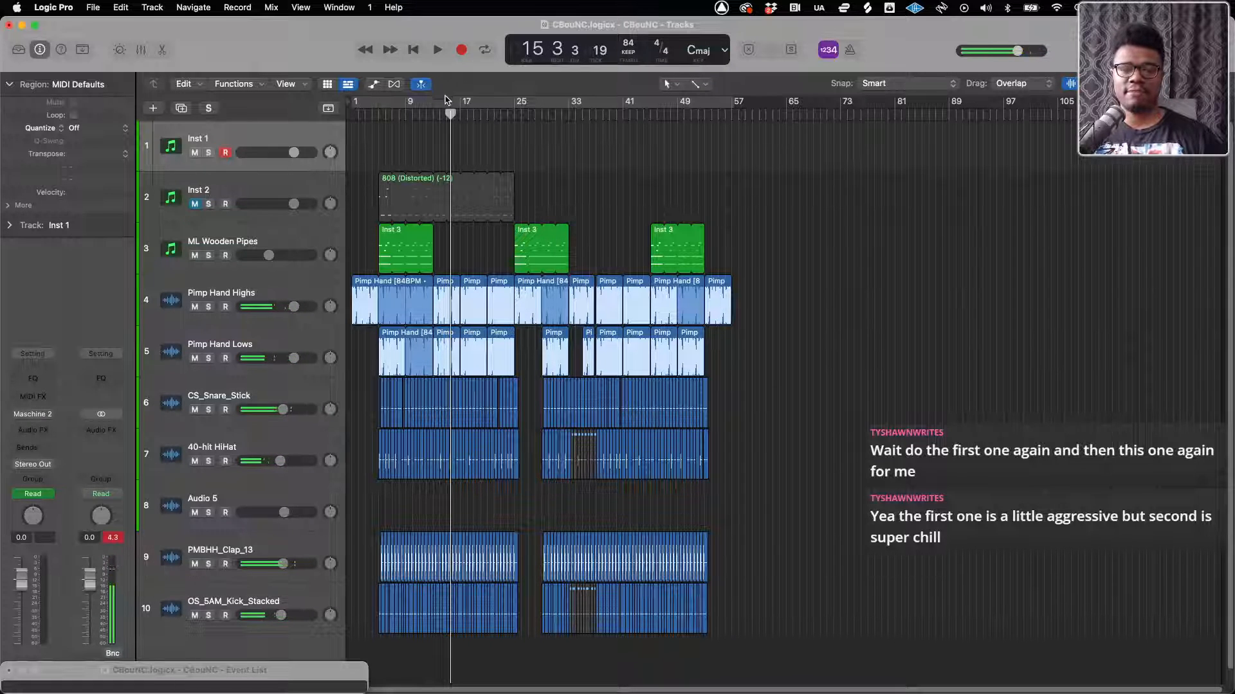
key(c)
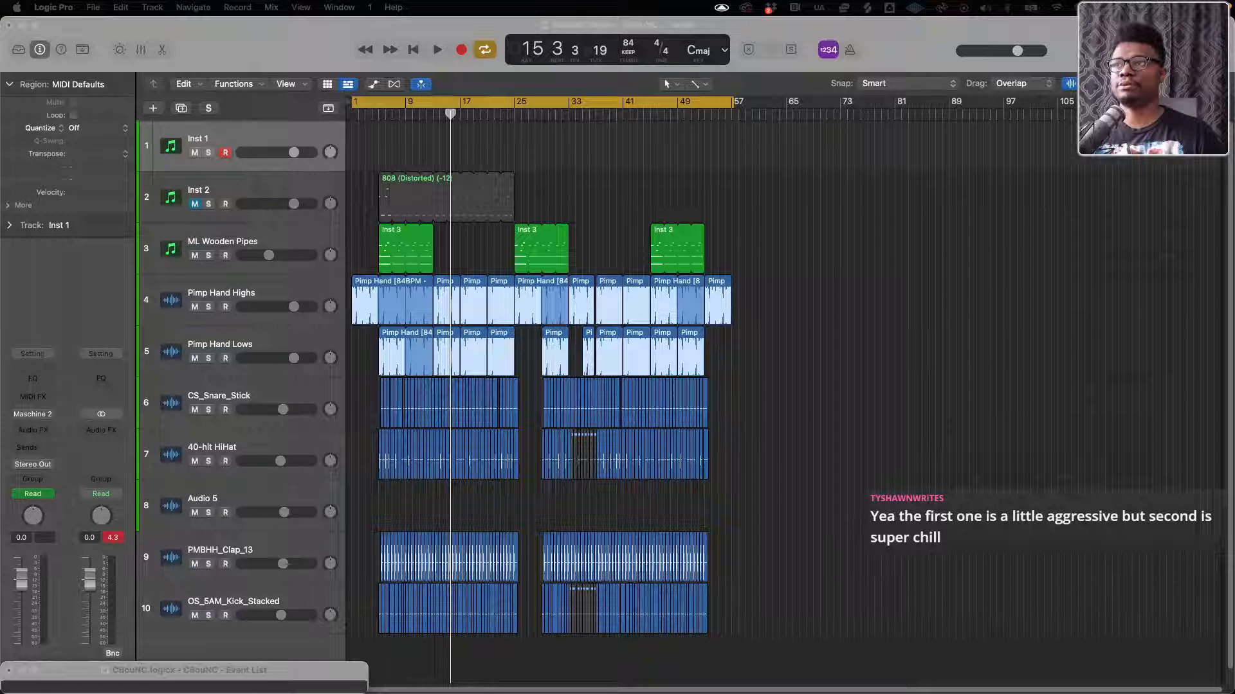
Import the What Up Nizz (Full) audio file onto a new track below the kick and move its region to start at bar 4
drag(1, 399, 380, 661)
scroll(378, 653, up, 3)
scroll(378, 653, up, 5)
scroll(418, 620, left, 5)
scroll(429, 620, down, 4)
drag(120, 672, 206, 403)
click(96, 400)
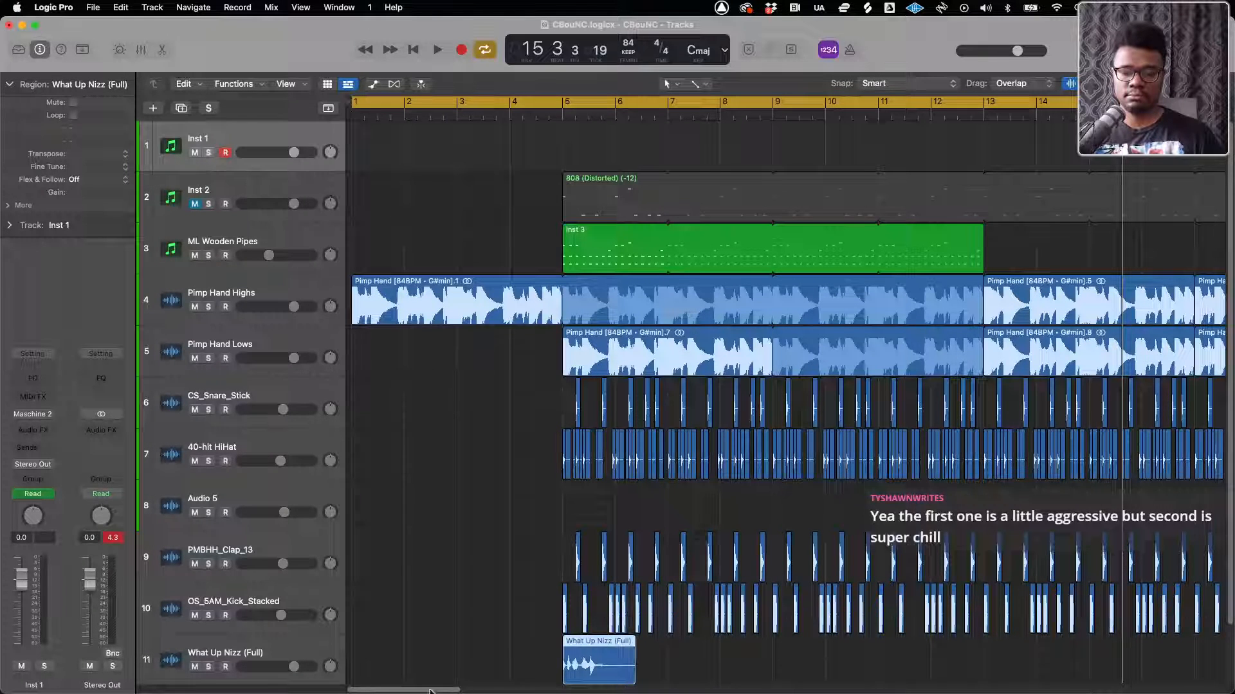
drag(590, 652, 542, 649)
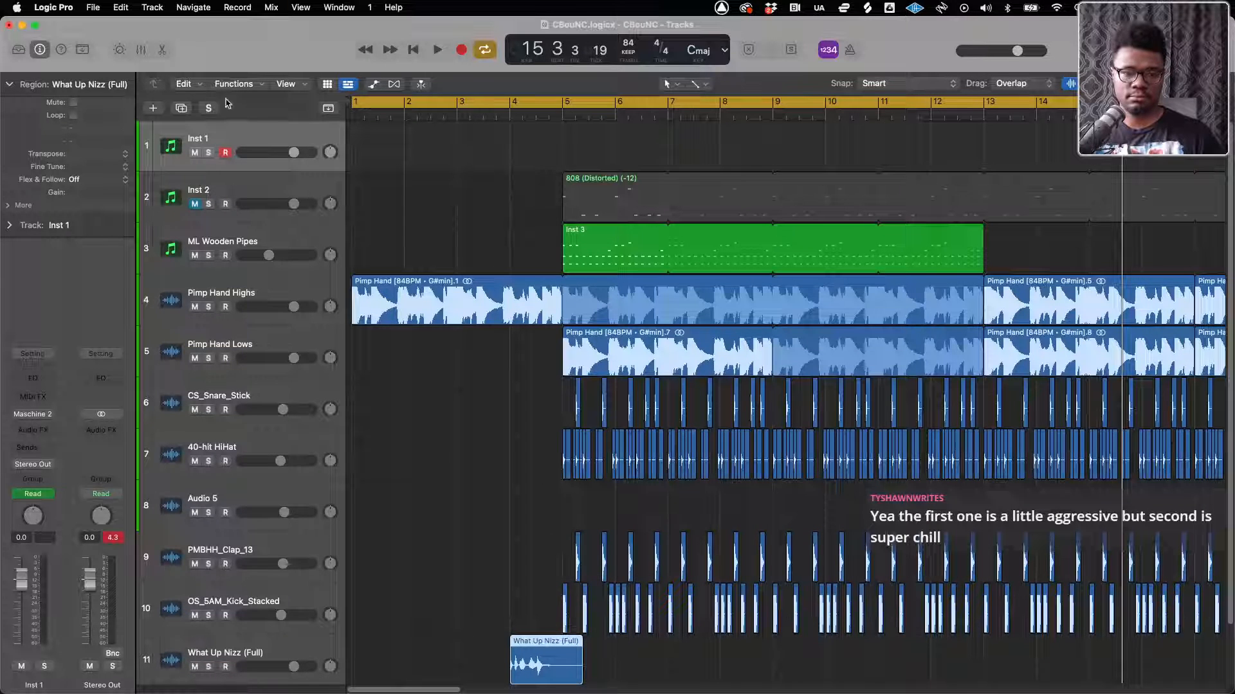
Enable Flex Time in Rhythmic mode on the What Up Nizz (Full) track and stretch its region to end at bar 6
click(394, 84)
scroll(242, 640, down, 1)
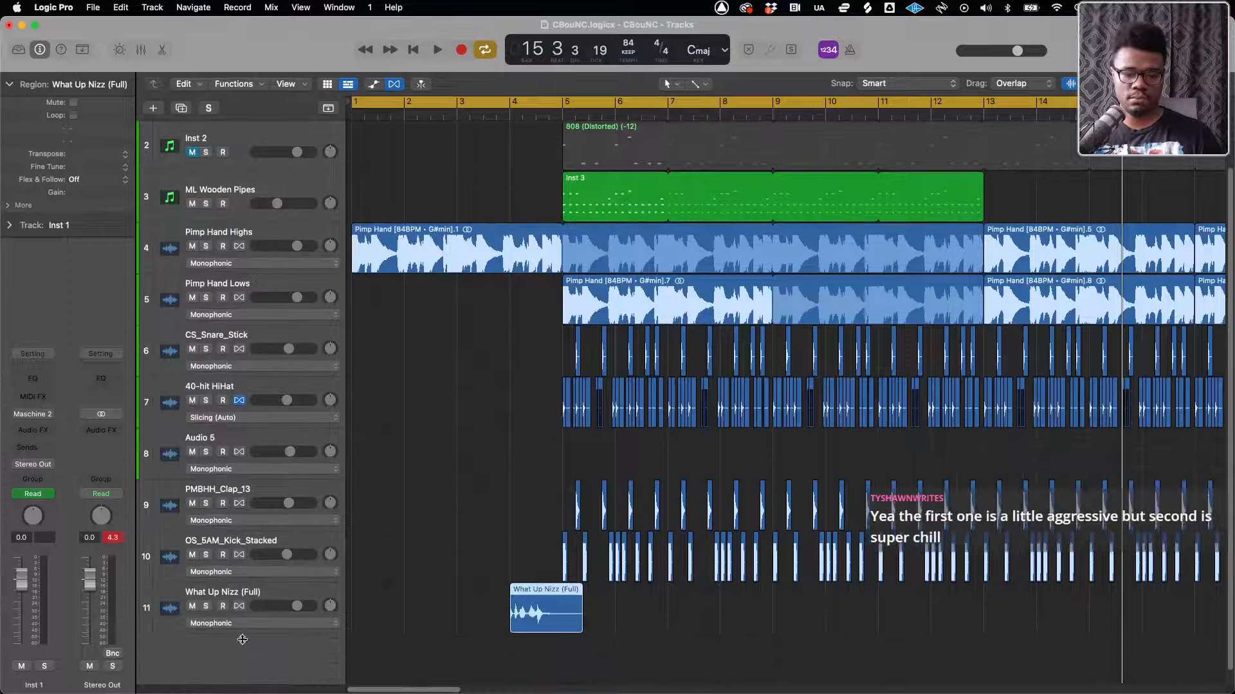
click(239, 606)
click(242, 625)
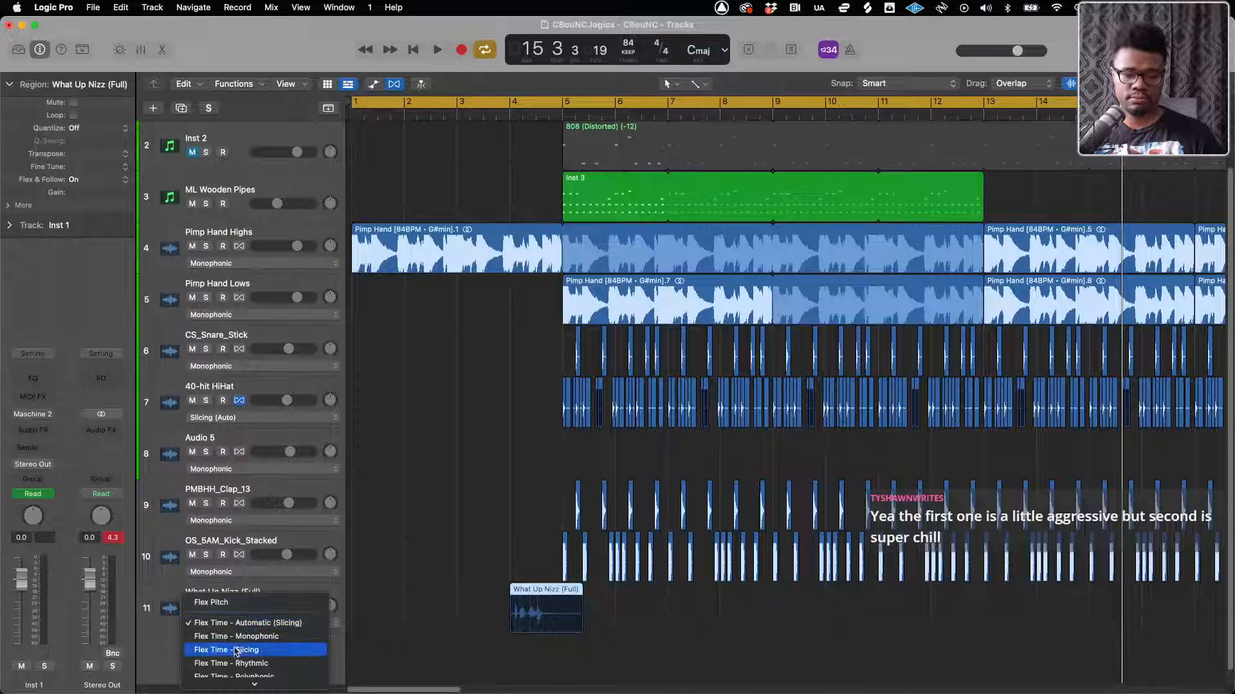
click(238, 663)
drag(578, 609, 616, 616)
Hide the flex view, turn the cycle off, and play from about bar 3 to hear the stretched tag
click(397, 87)
click(455, 113)
click(452, 101)
key(space)
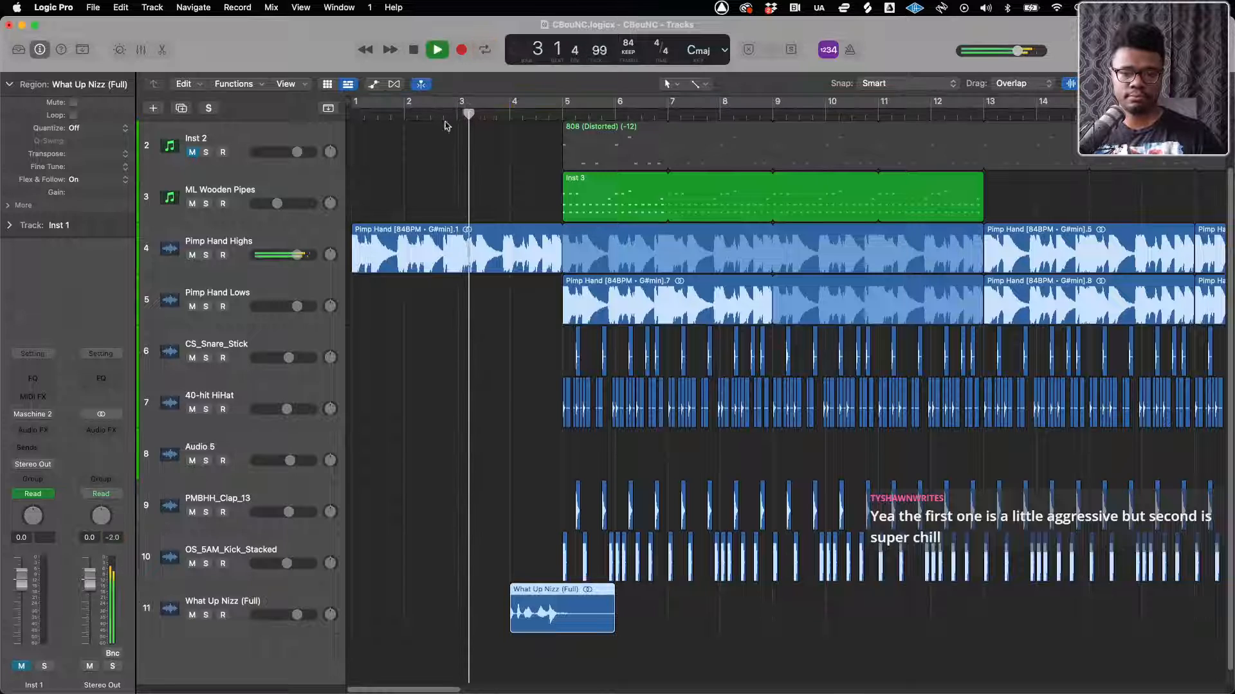
scroll(378, 182, up, 2)
scroll(419, 499, down, 2)
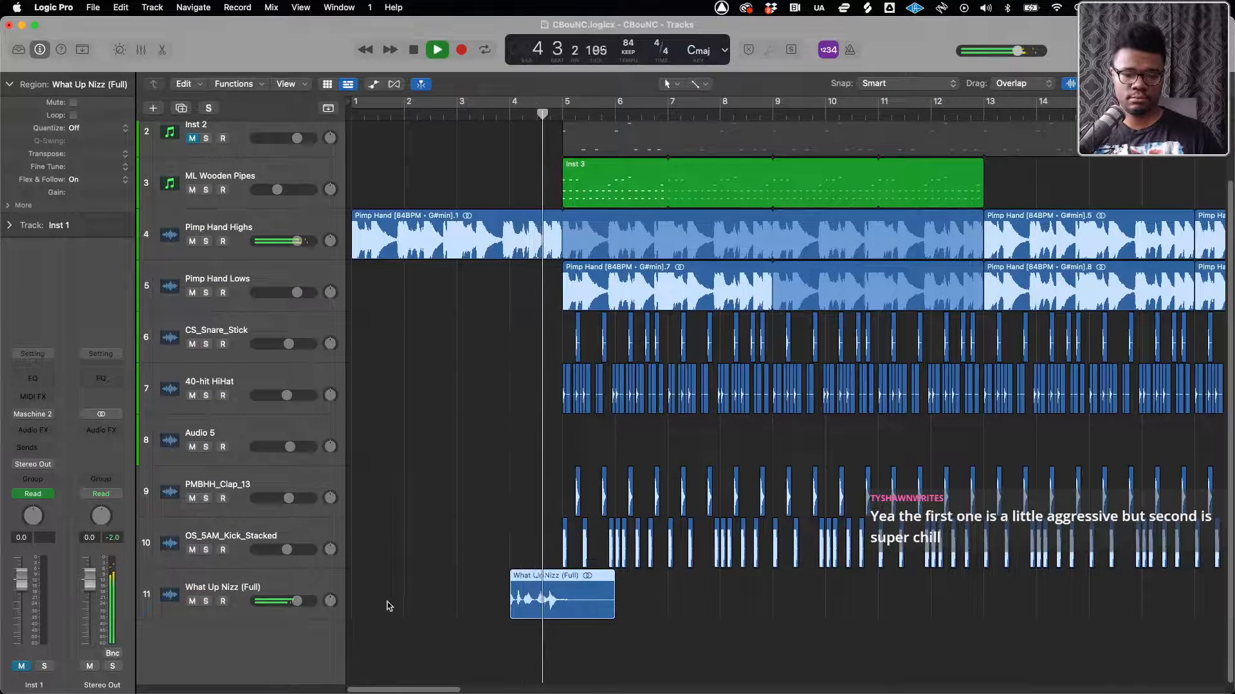
key(space)
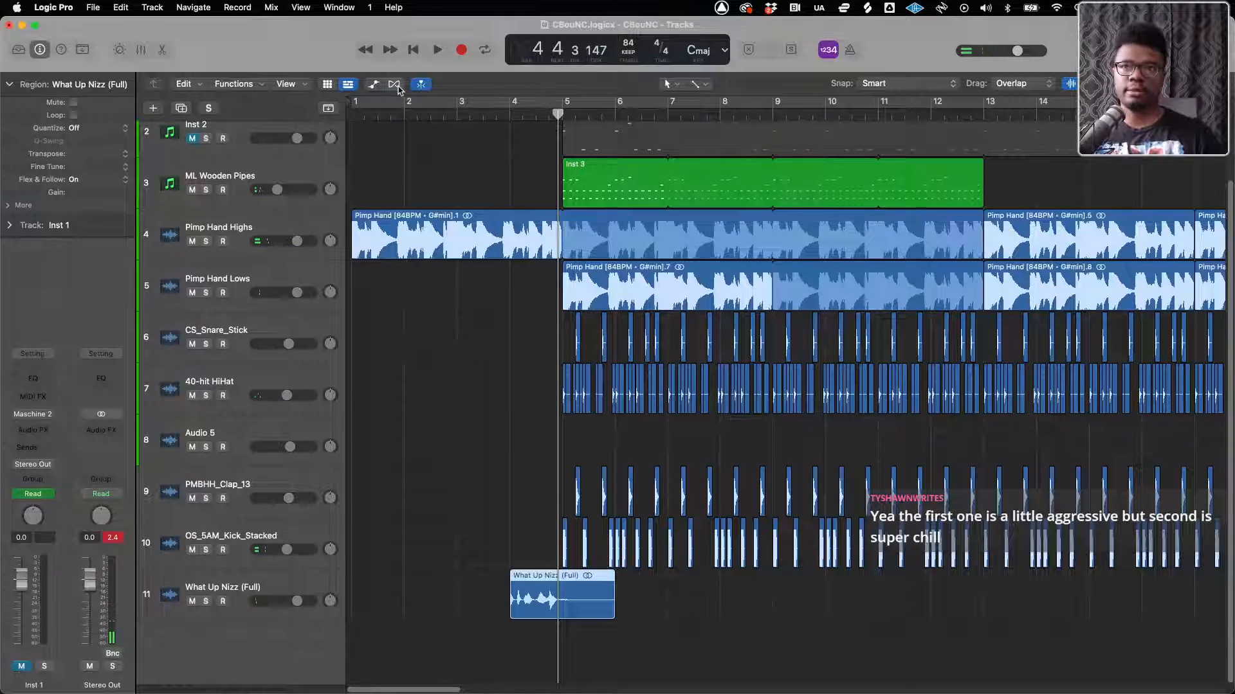
Change the What Up Nizz (Full) track's flex mode to Polyphonic and play the tag from bar 4
click(394, 84)
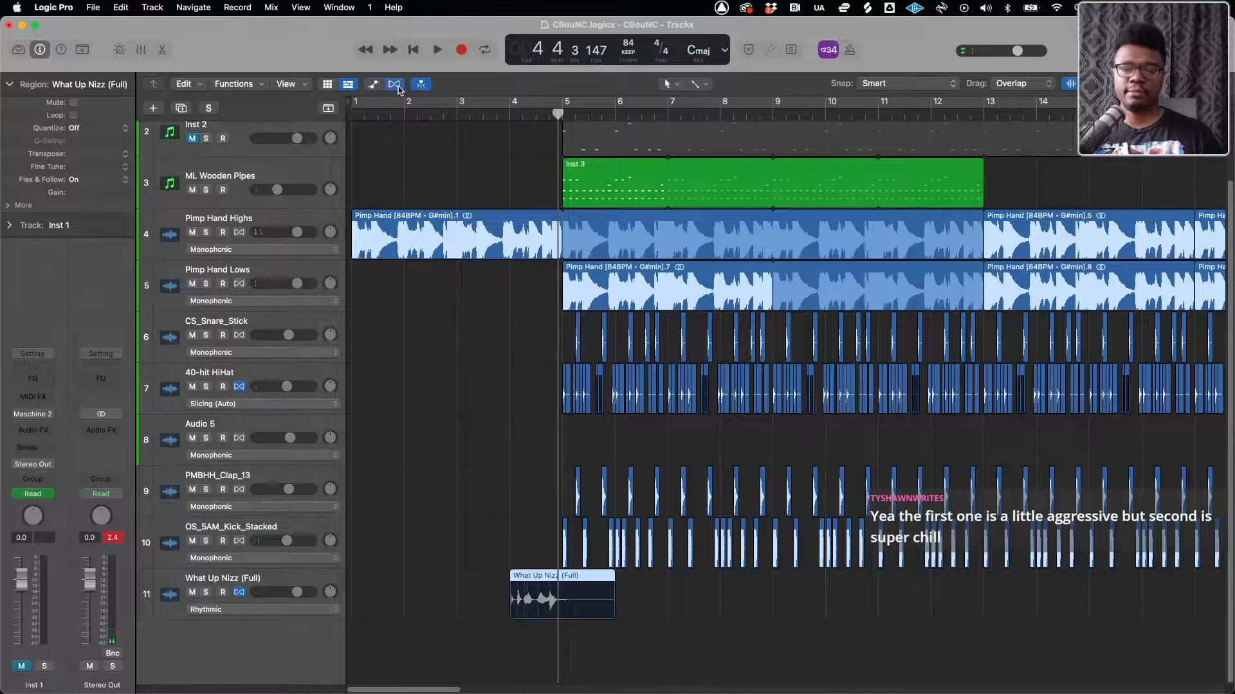
click(244, 610)
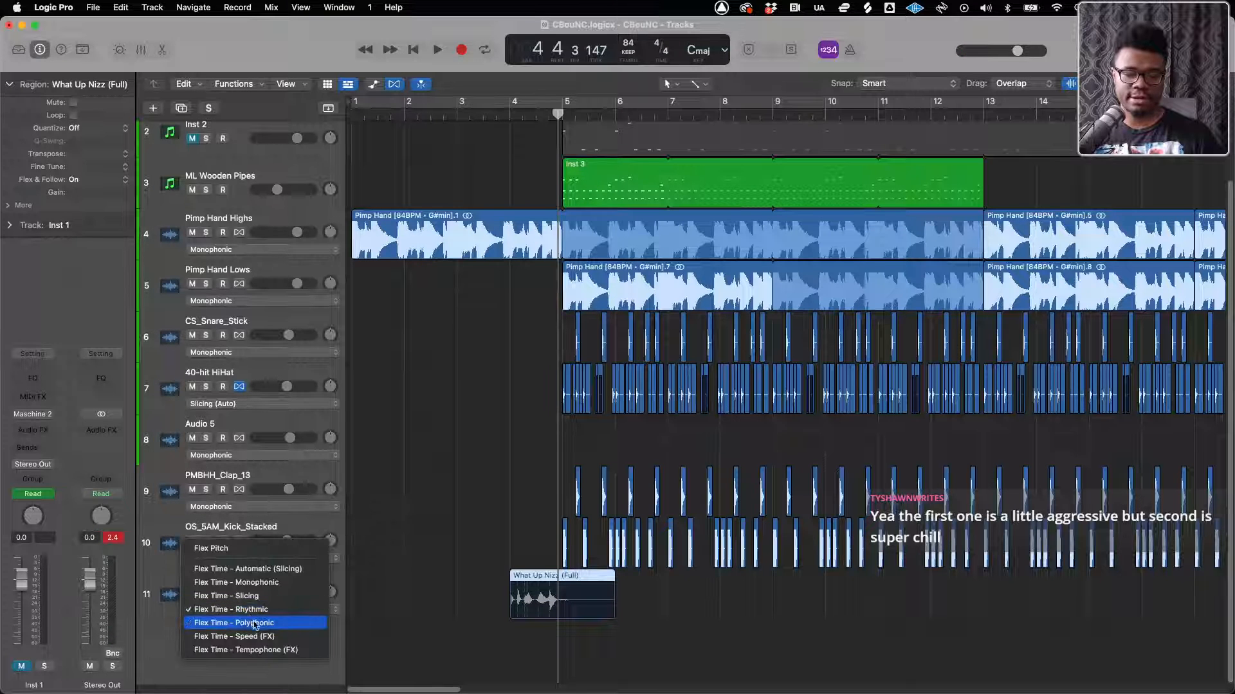
click(257, 624)
click(513, 113)
key(space)
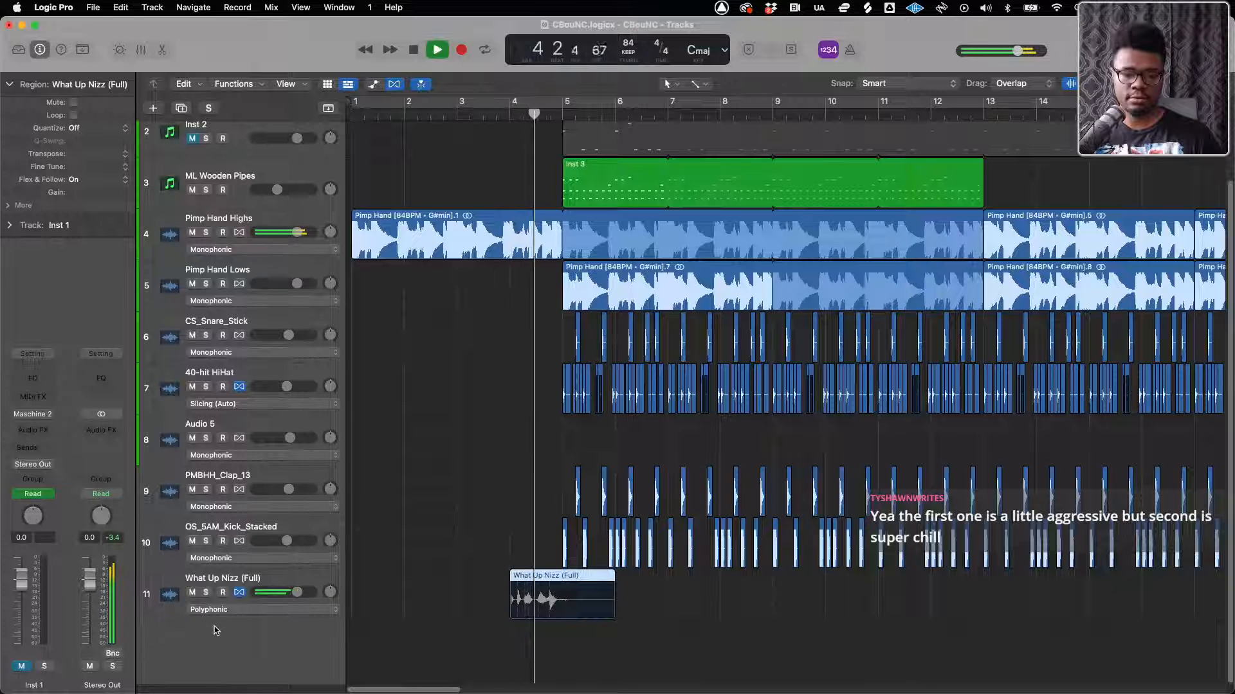
key(space)
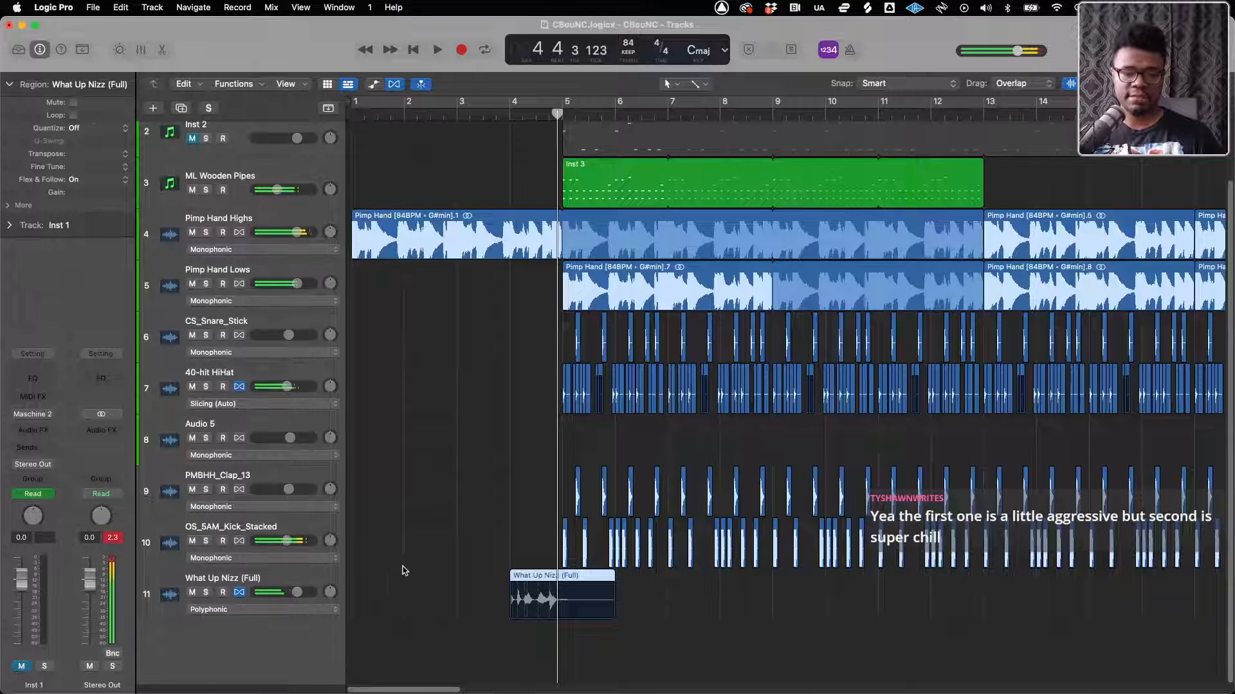
Set the What Up Nizz (Full) region's gain to +4.0 dB and play it from bar 4
key(space)
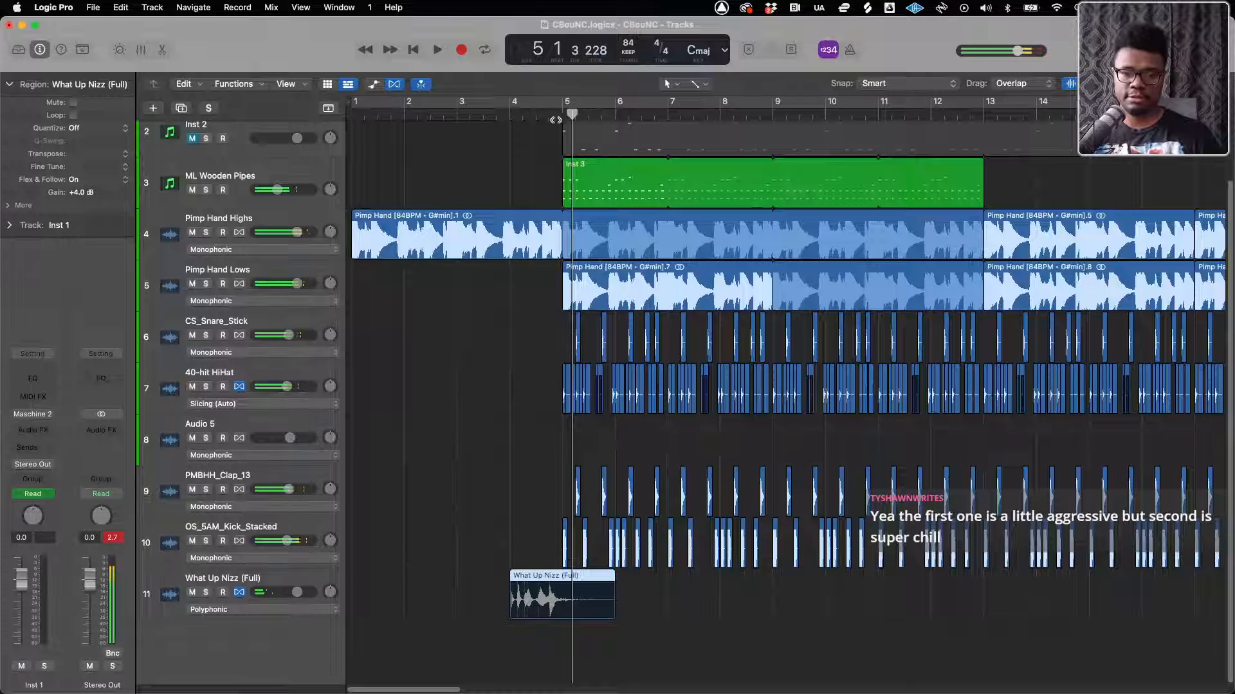
click(511, 117)
key(space)
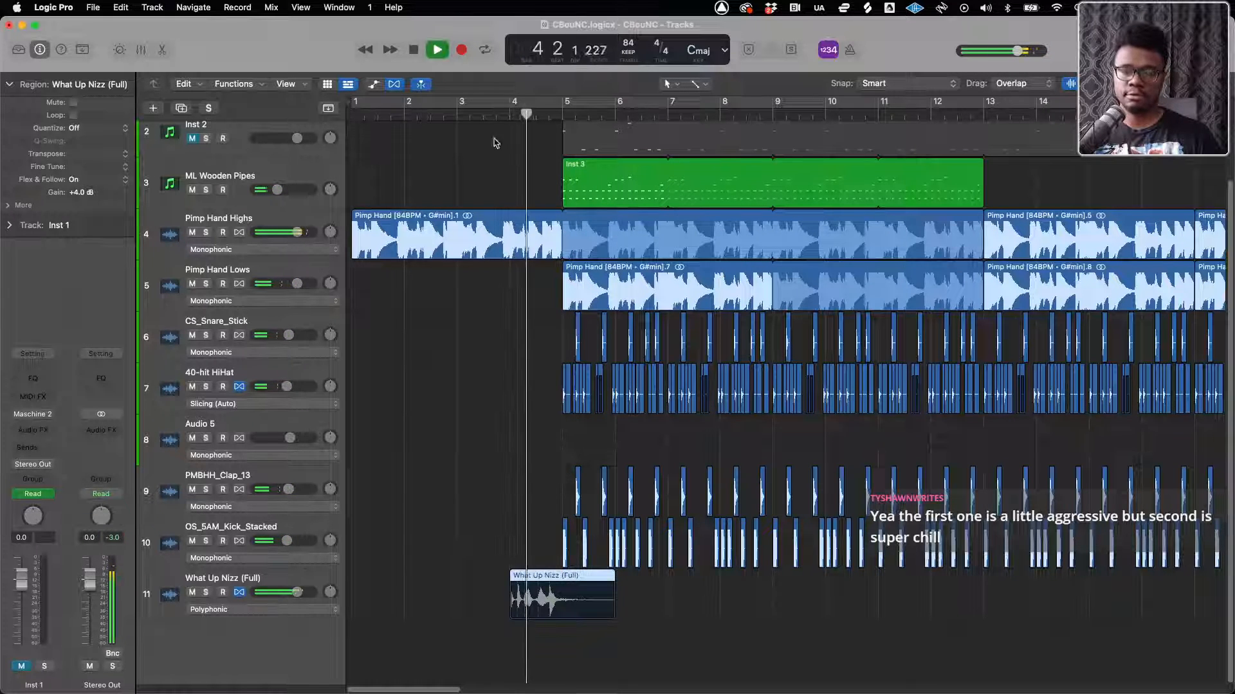
key(space)
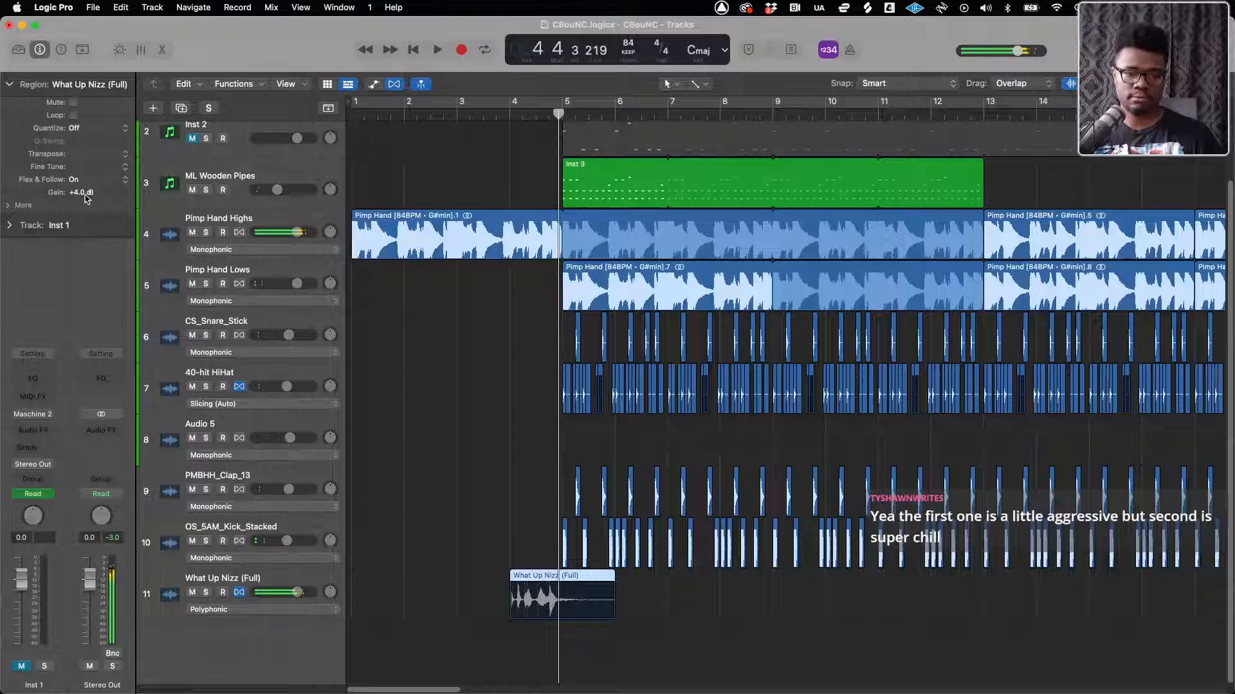
Raise the What Up Nizz (Full) region's gain to +7.0 dB and play it again from bar 4
drag(87, 196, 90, 180)
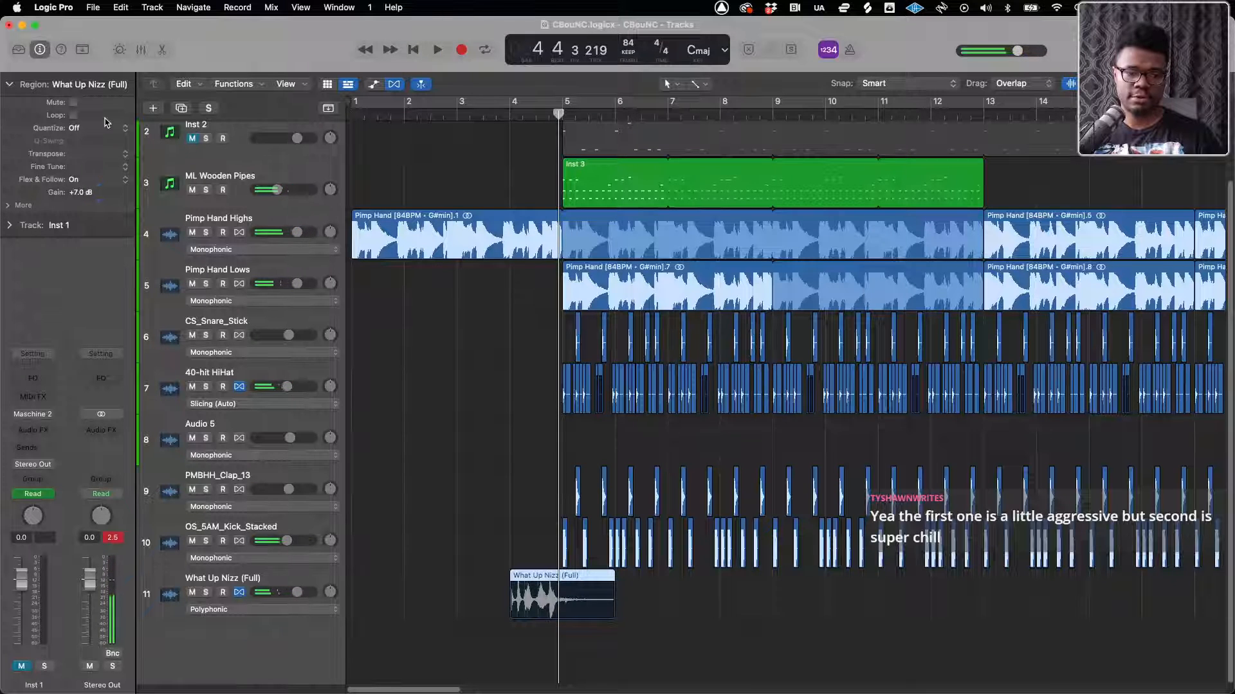
click(513, 114)
key(space)
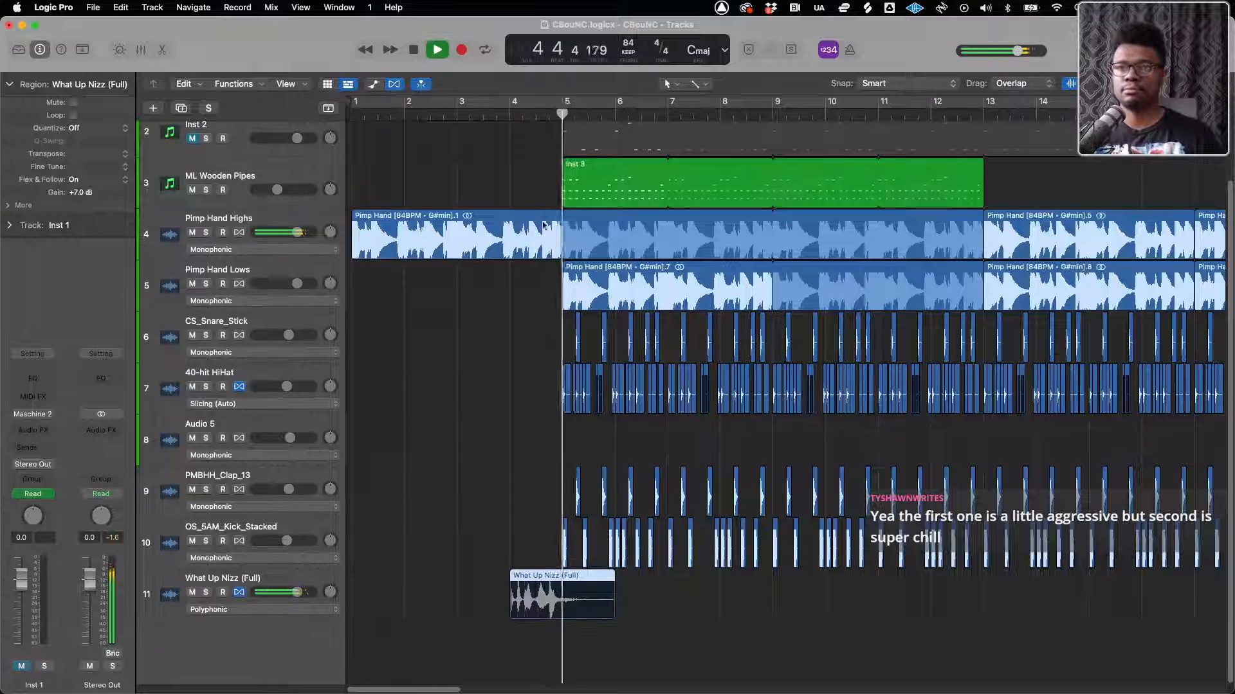
Stop playback, hide the flex view, move the playhead to bar 9, and turn the cycle back on
key(super+Left)
key(super+Left)
key(super+Left)
key(super+Left)
key(super+Left)
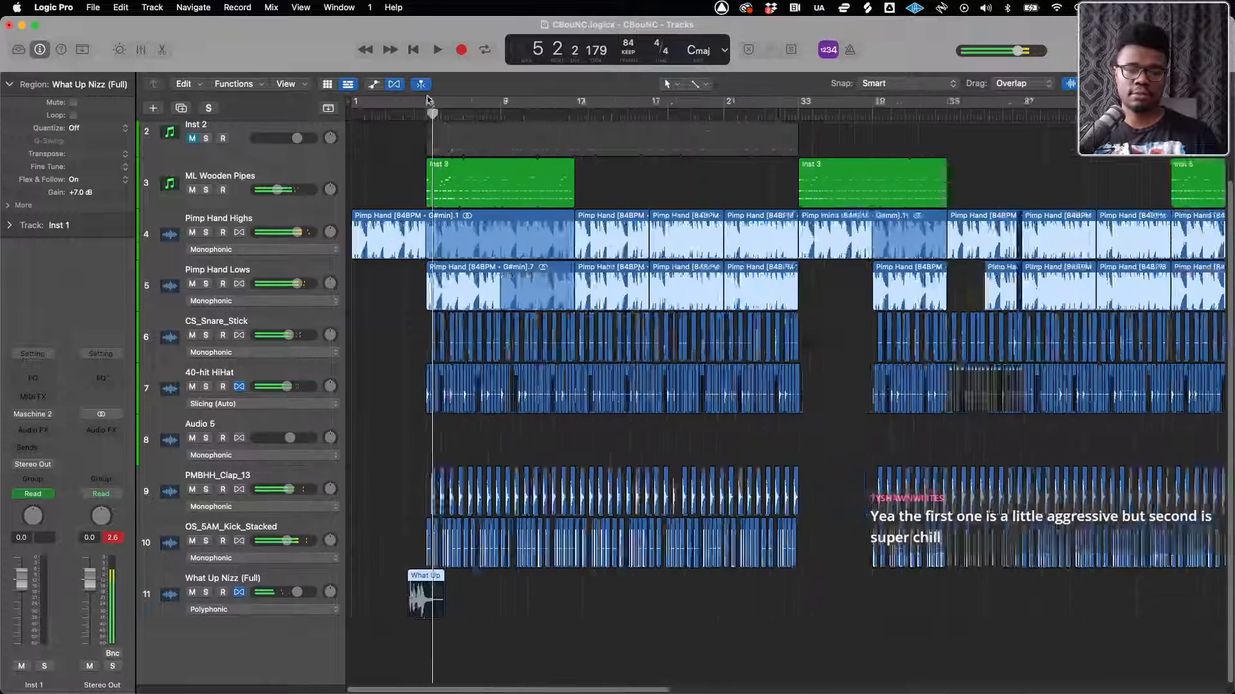
click(394, 85)
click(454, 112)
click(457, 107)
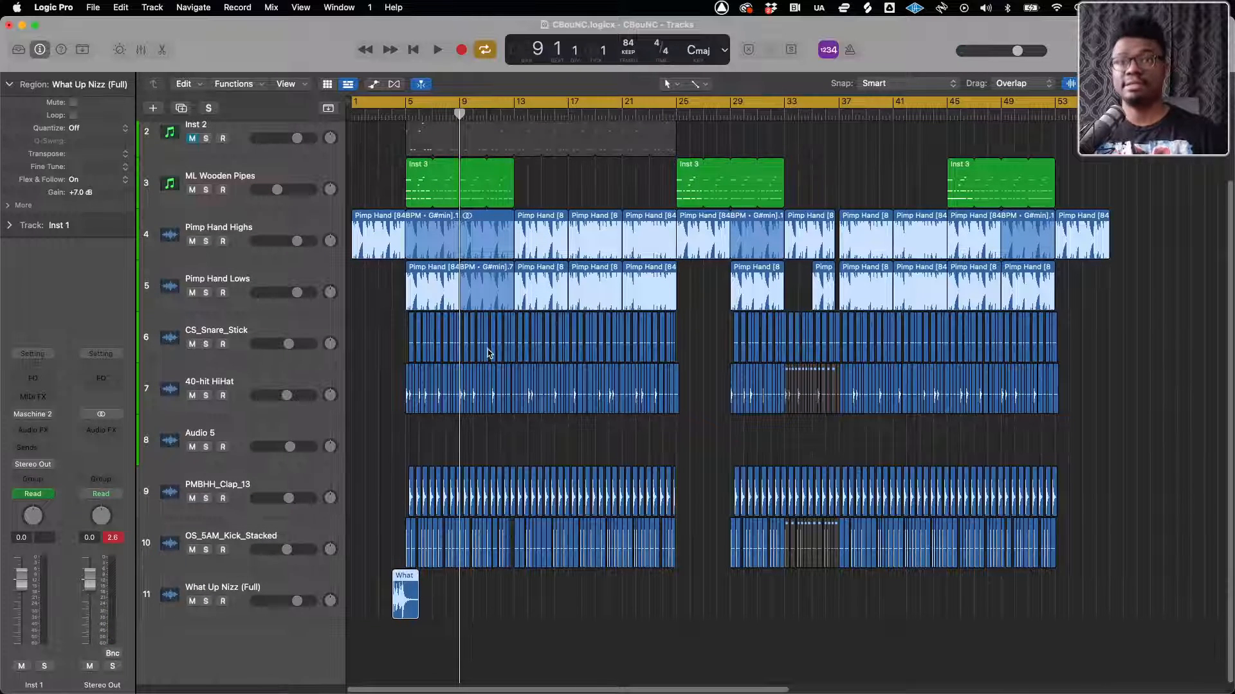
scroll(427, 458, up, 8)
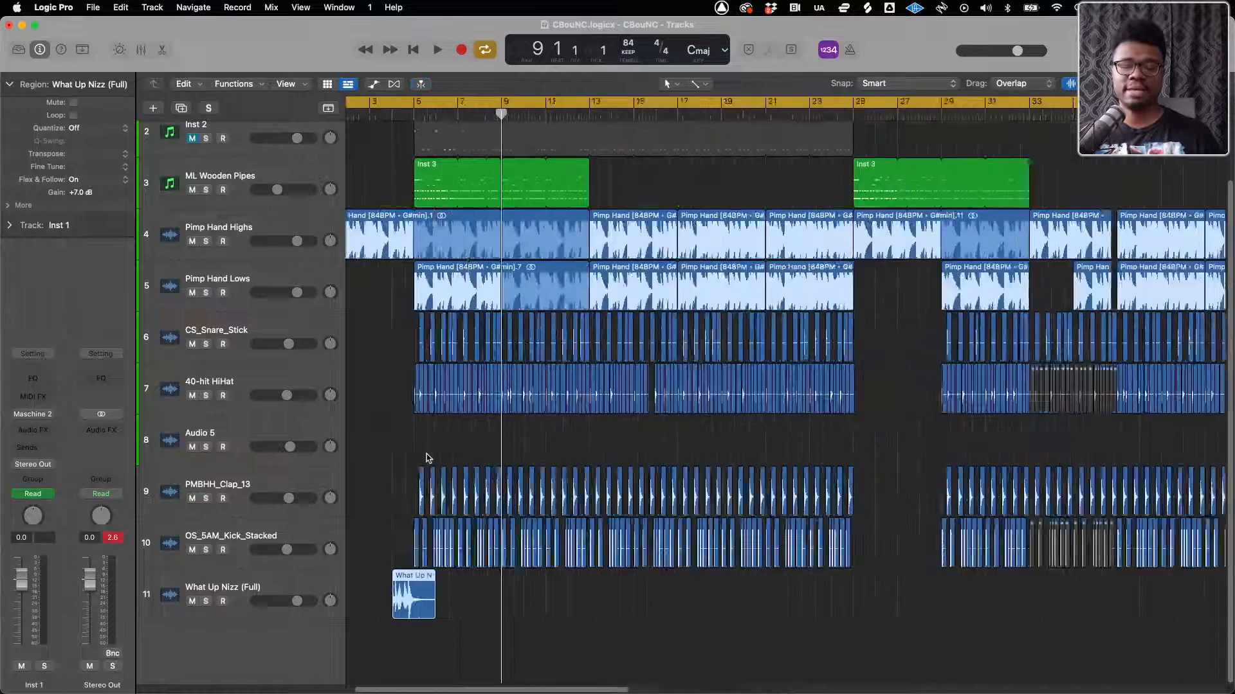
scroll(426, 458, left, 3)
scroll(427, 458, left, 1)
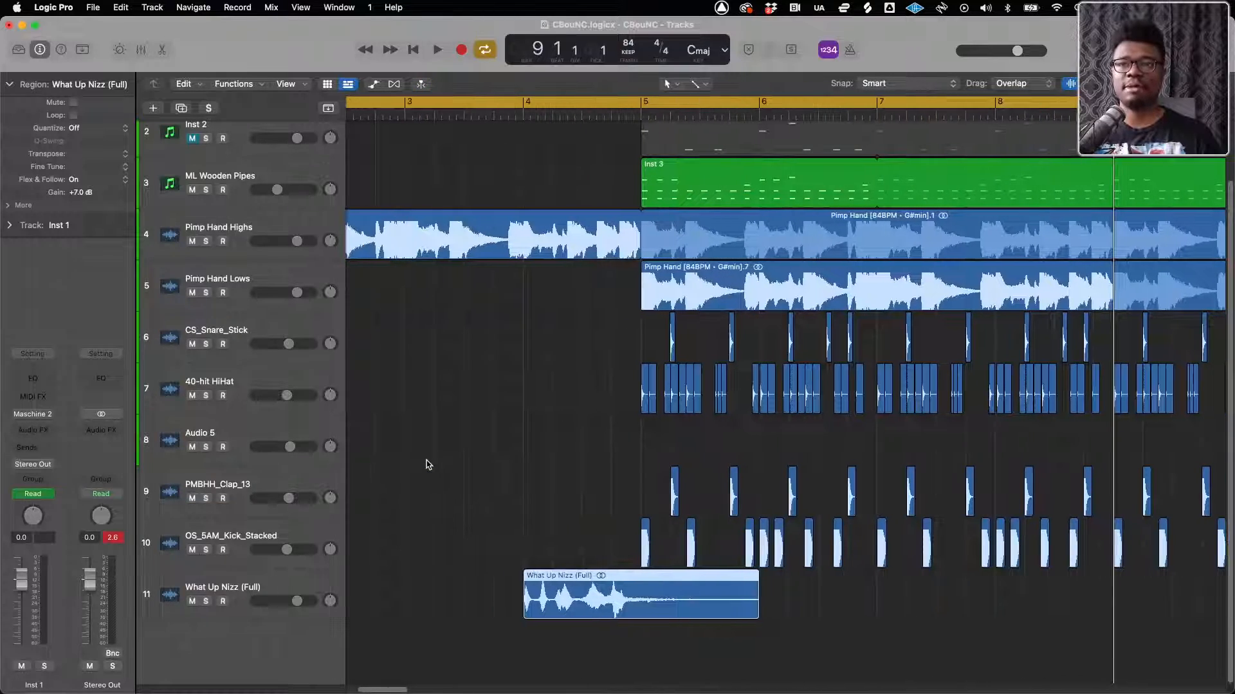
scroll(427, 464, down, 5)
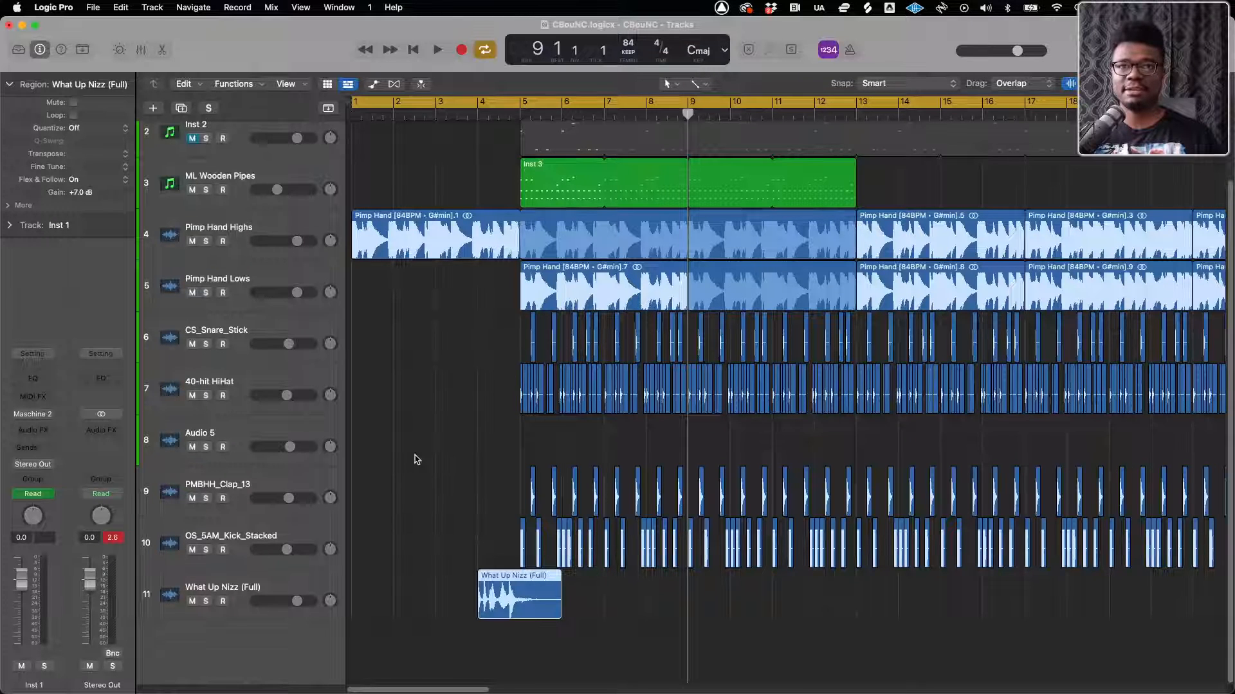
scroll(417, 460, up, 2)
scroll(417, 462, down, 2)
scroll(416, 462, down, 2)
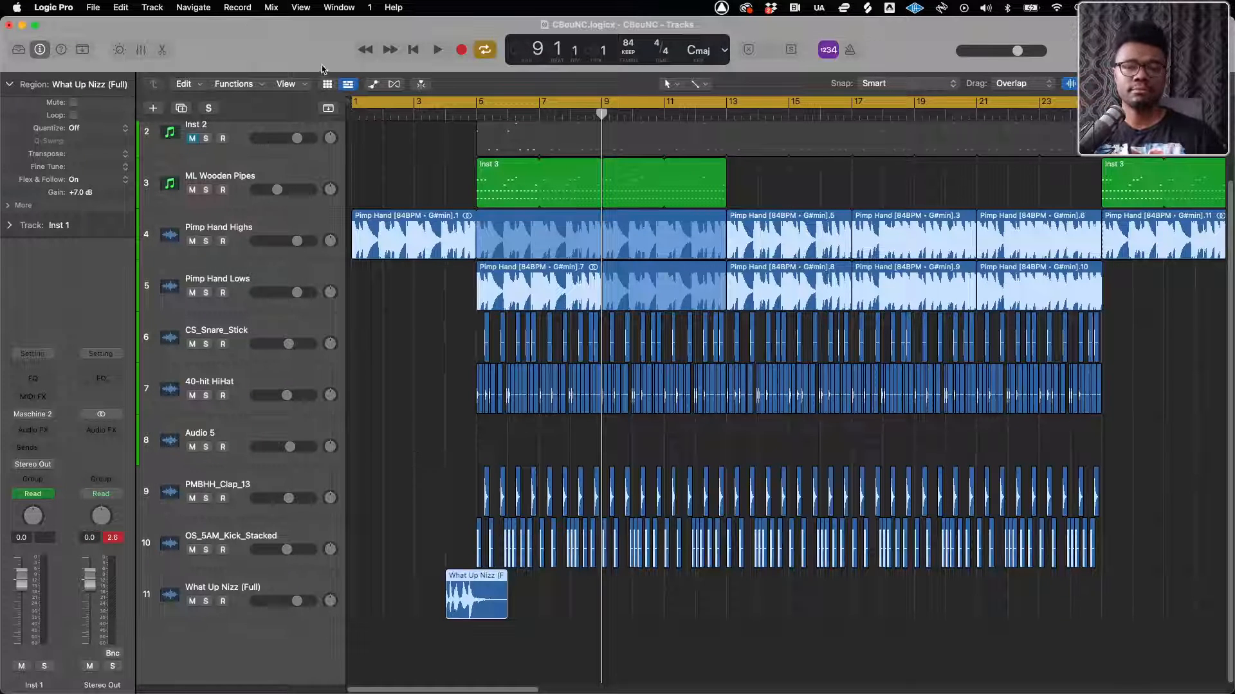
click(239, 9)
click(459, 36)
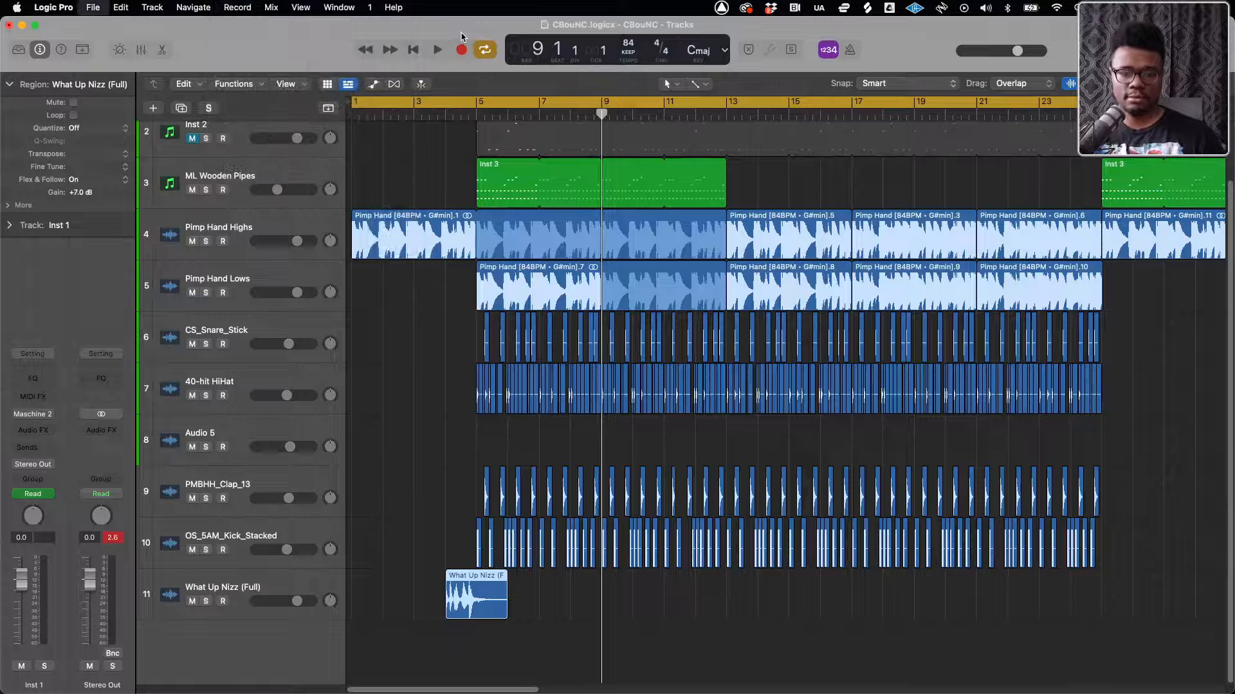
Save the arrangement as a new project alternative named Pimp Hand High
click(93, 7)
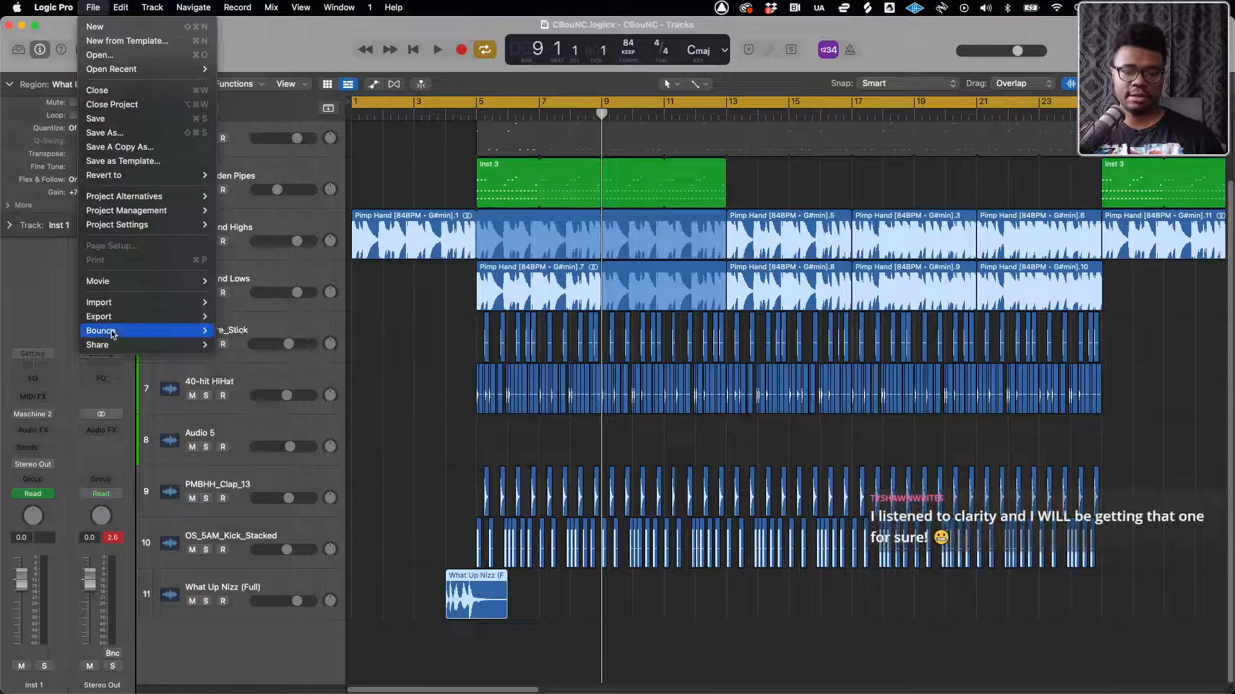
mouse_move(126, 197)
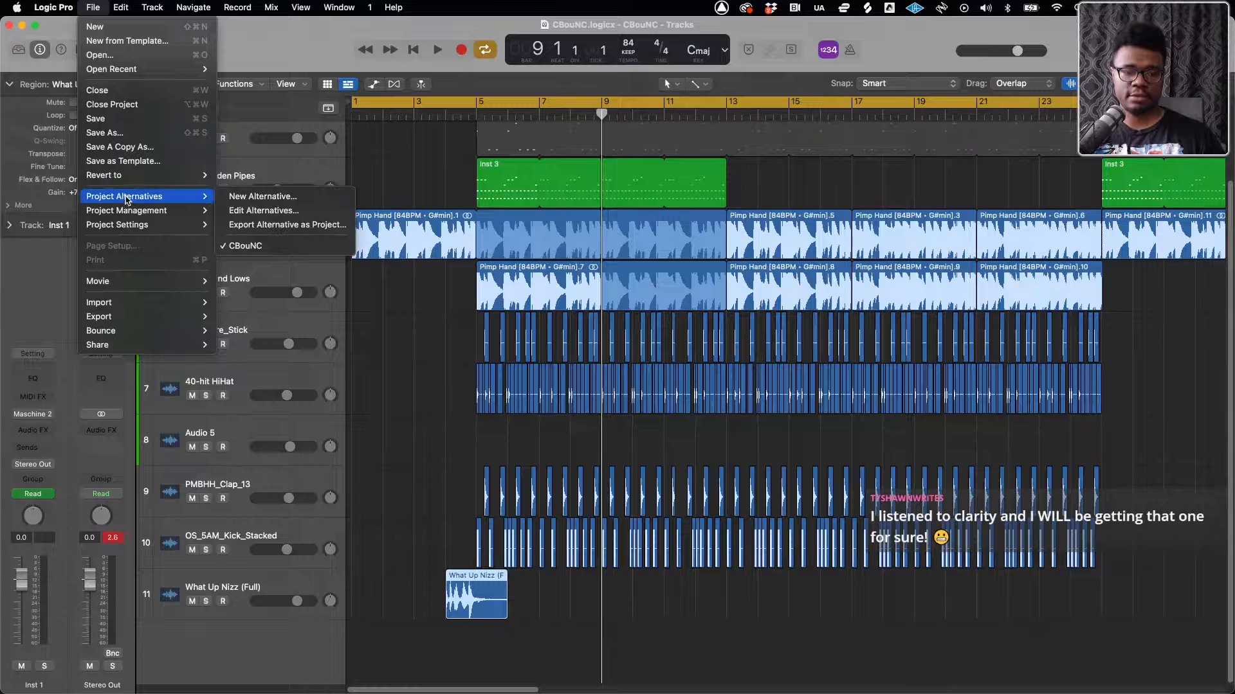
click(259, 197)
text(O)
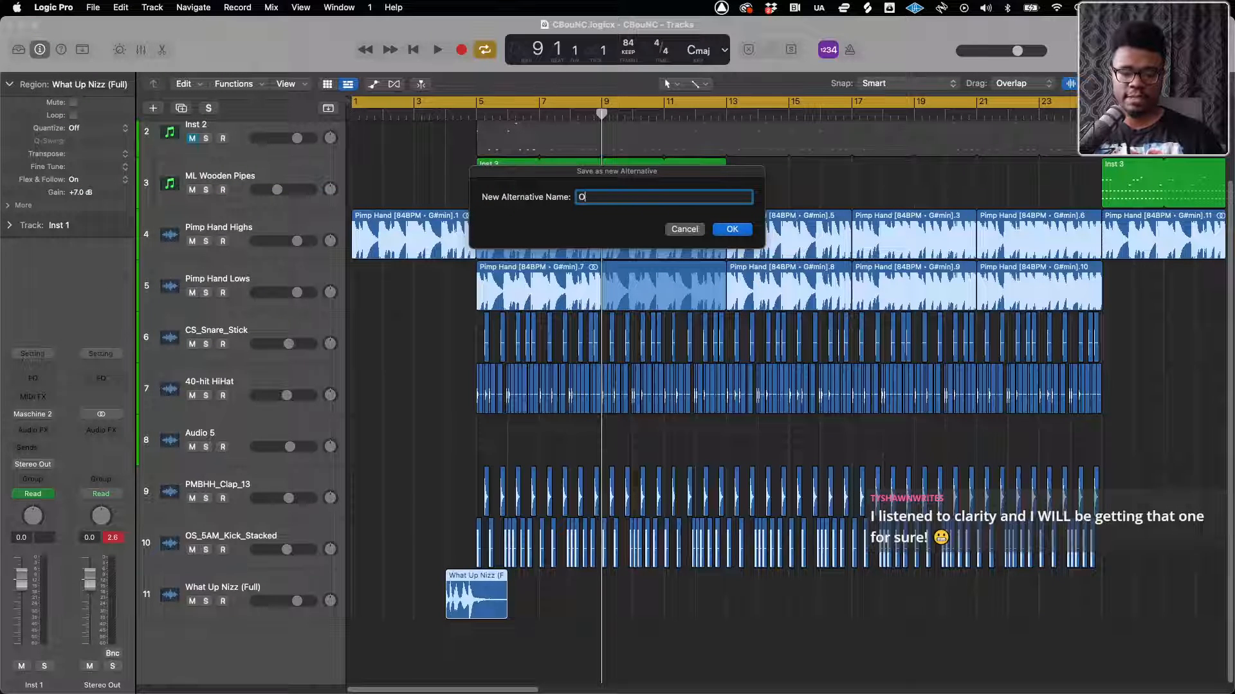
key(BackSpace)
text(Pimp Hand H)
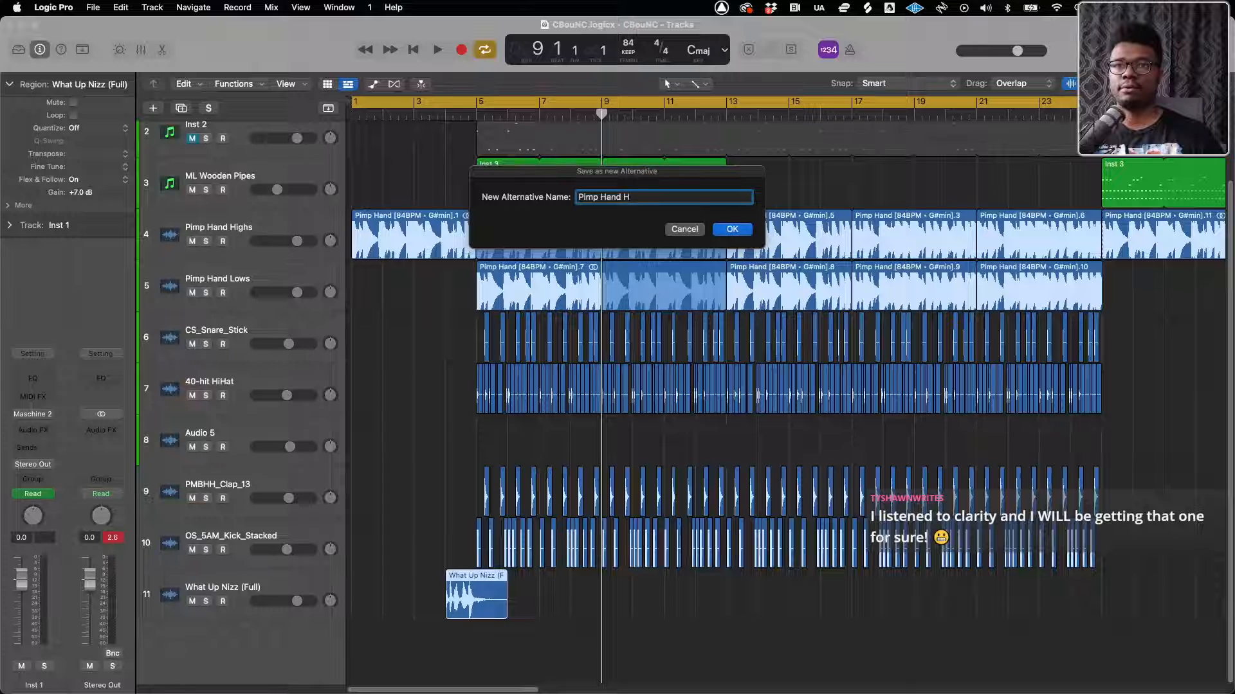
text(gh)
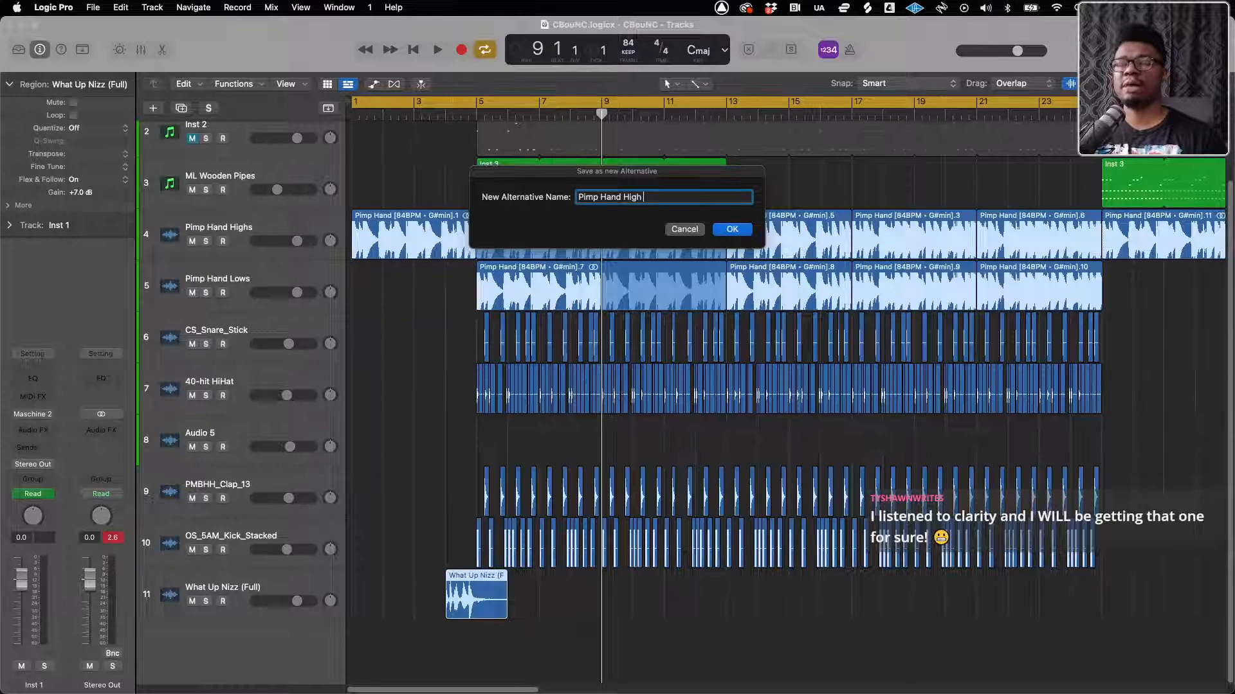
key(Return)
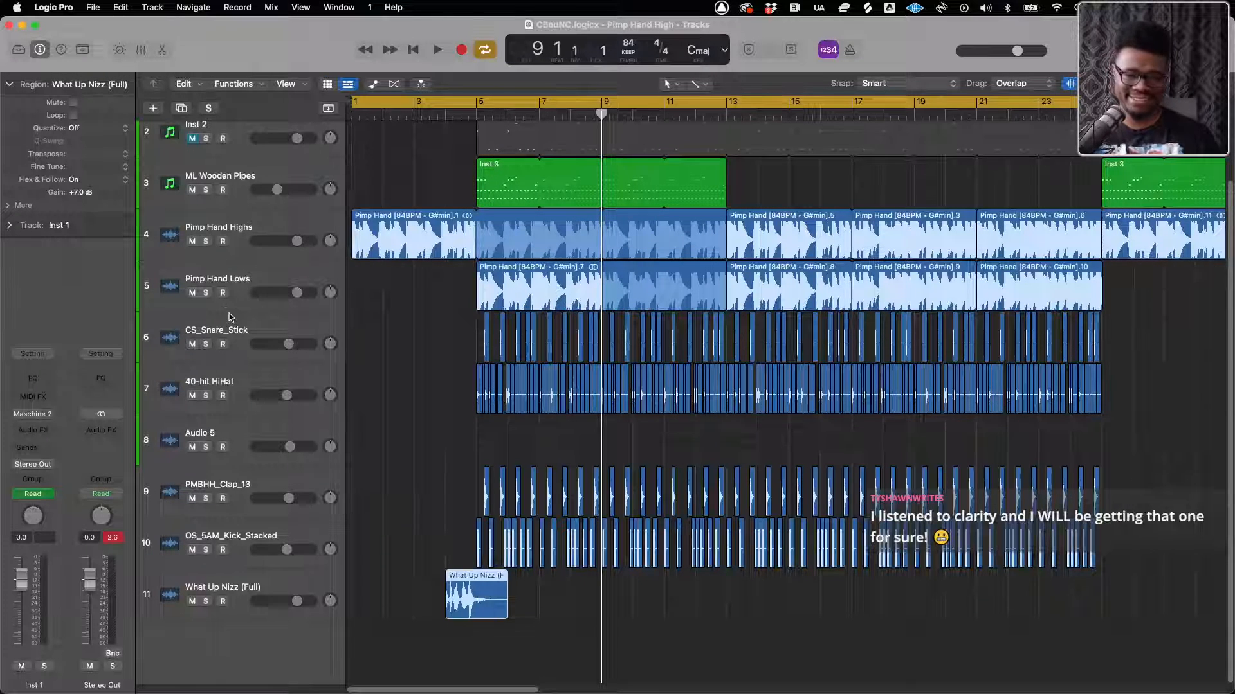
Delete the Inst 1 and Inst 2 tracks together with the 808 (Distorted) region
scroll(229, 308, up, 2)
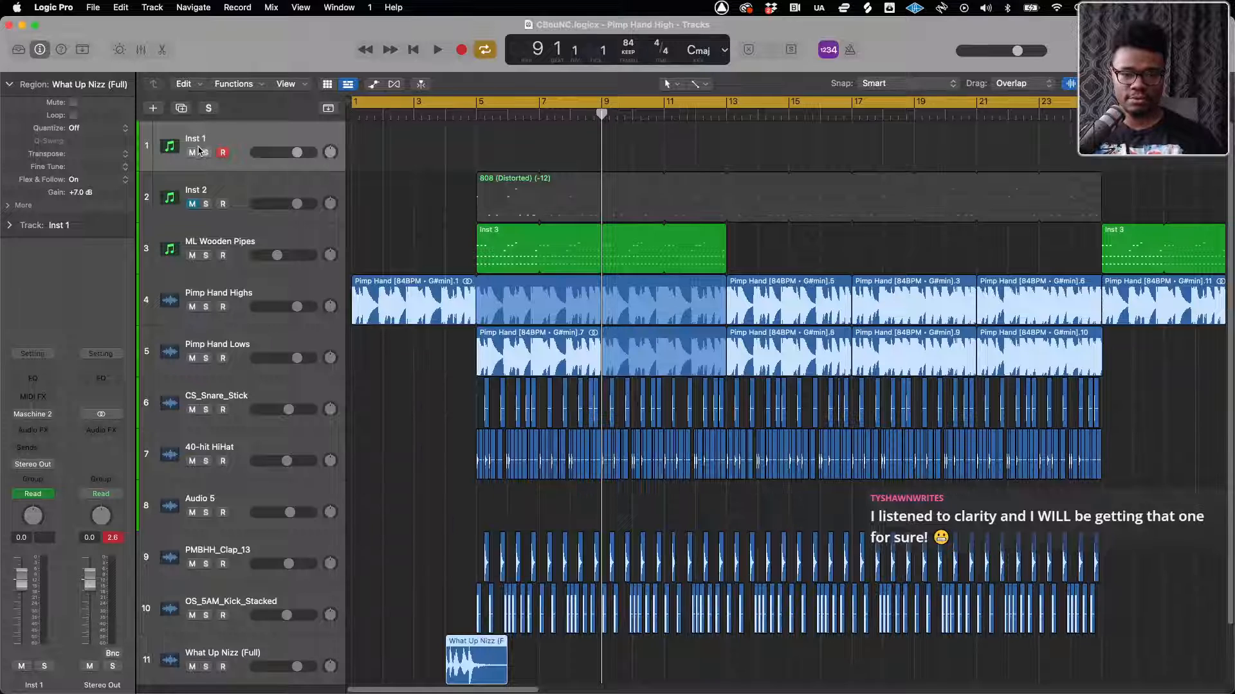
click(205, 187)
key(Delete)
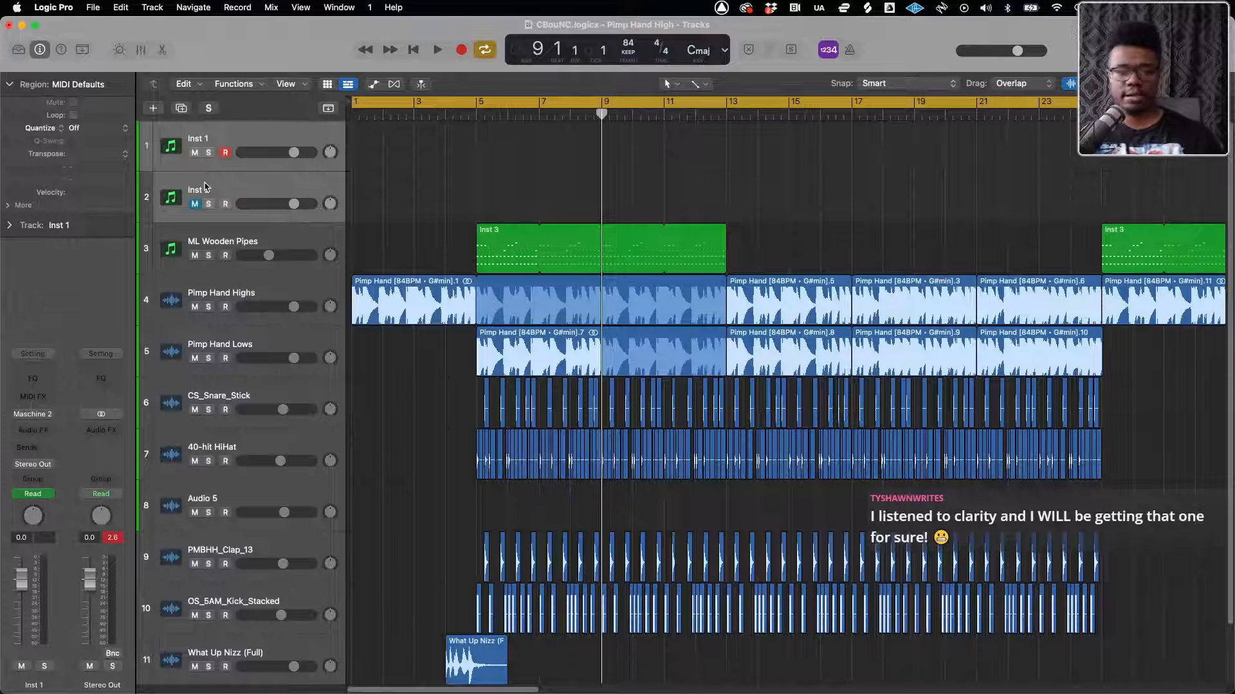
key(super+BackSpace)
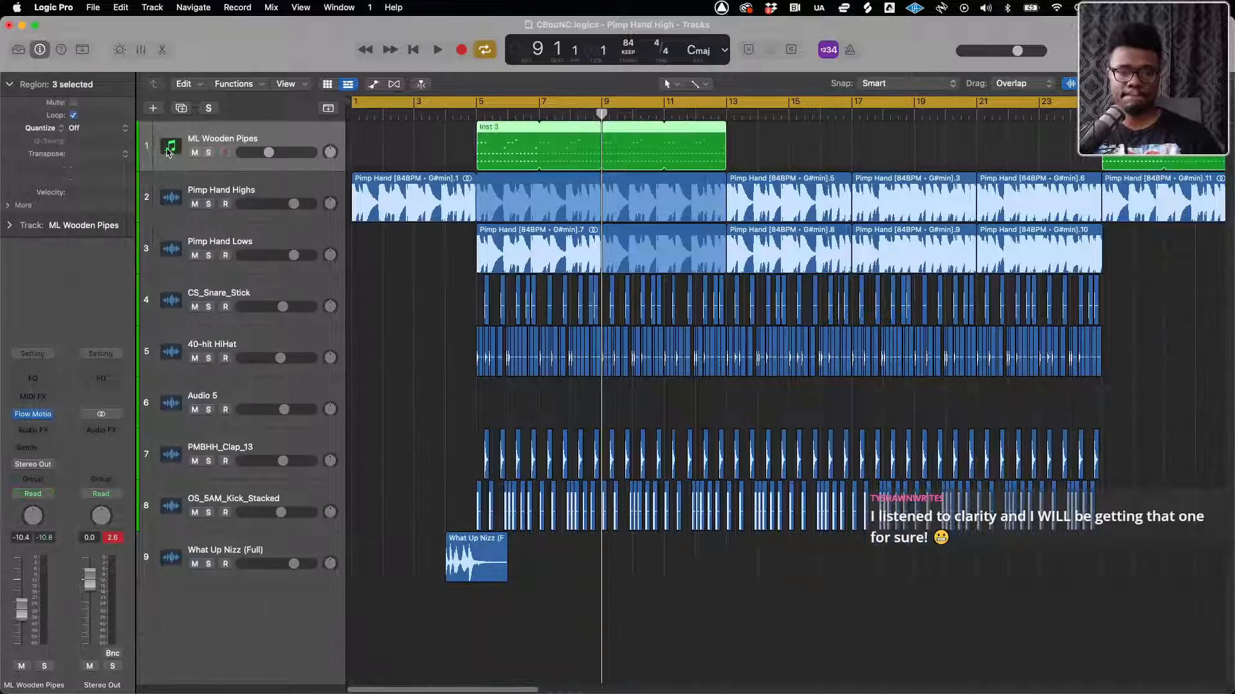
Rename the ML Wooden Pipes track to Airy Synth
double_click(229, 141)
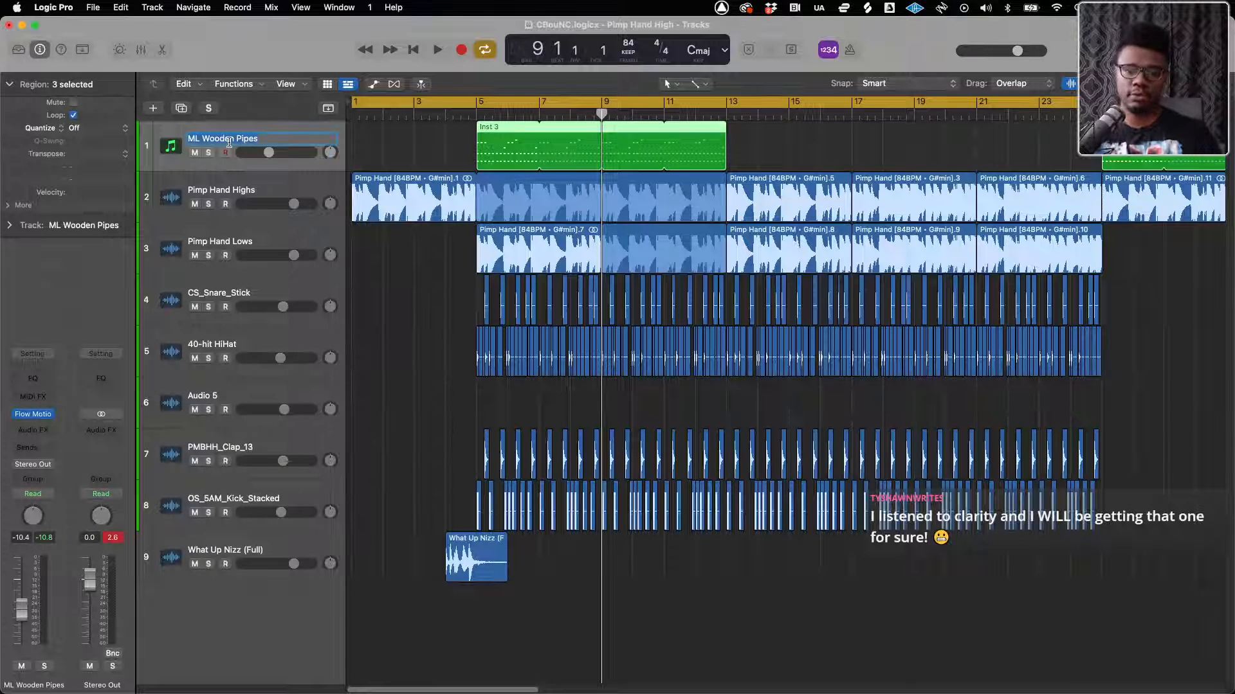
text(Airy )
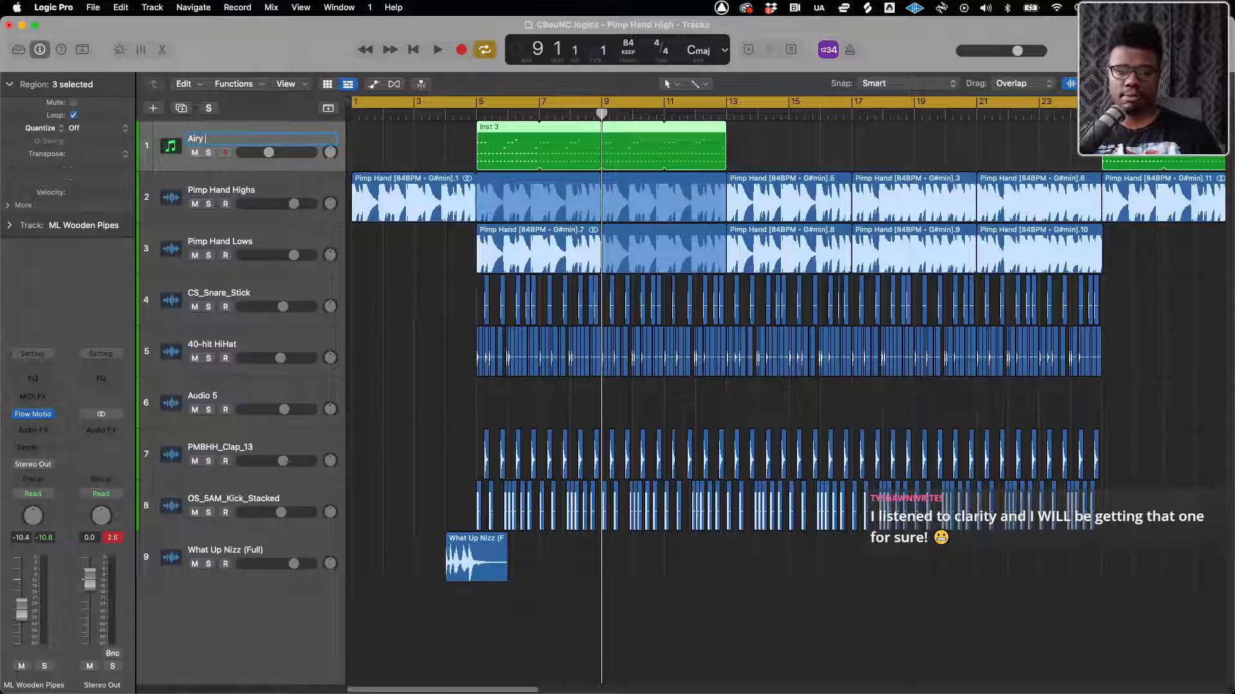
text(Synth)
key(Return)
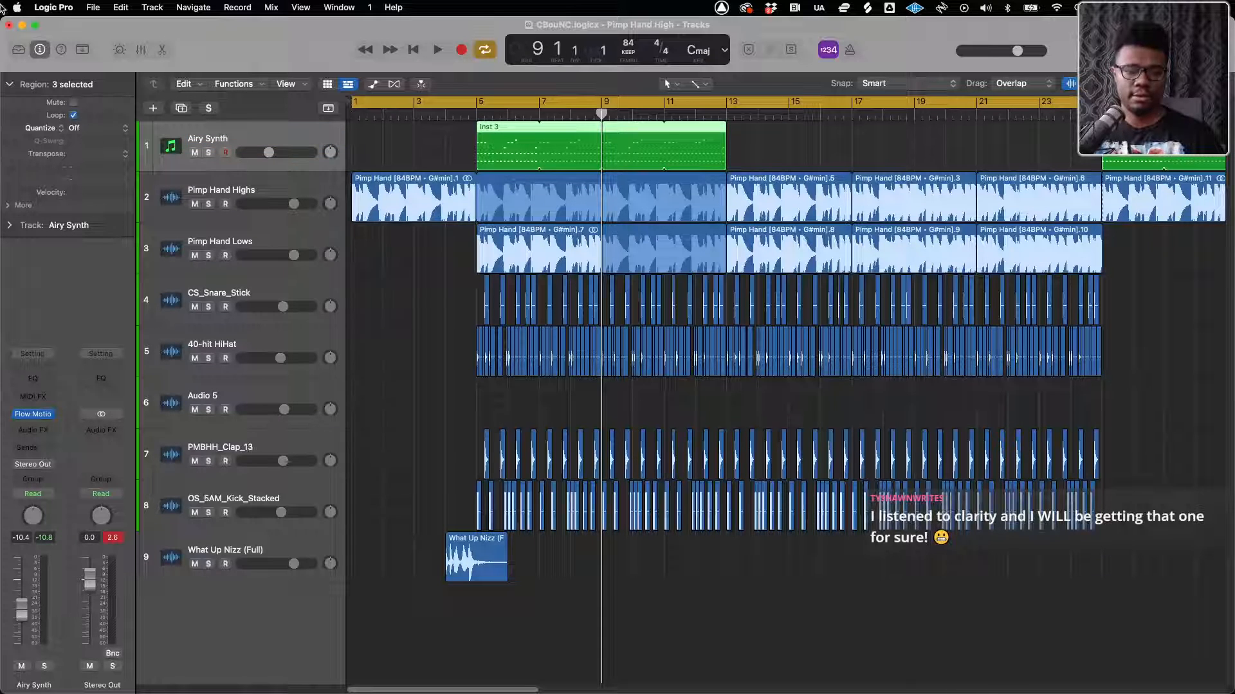
double_click(199, 190)
click(187, 191)
text(Sample)
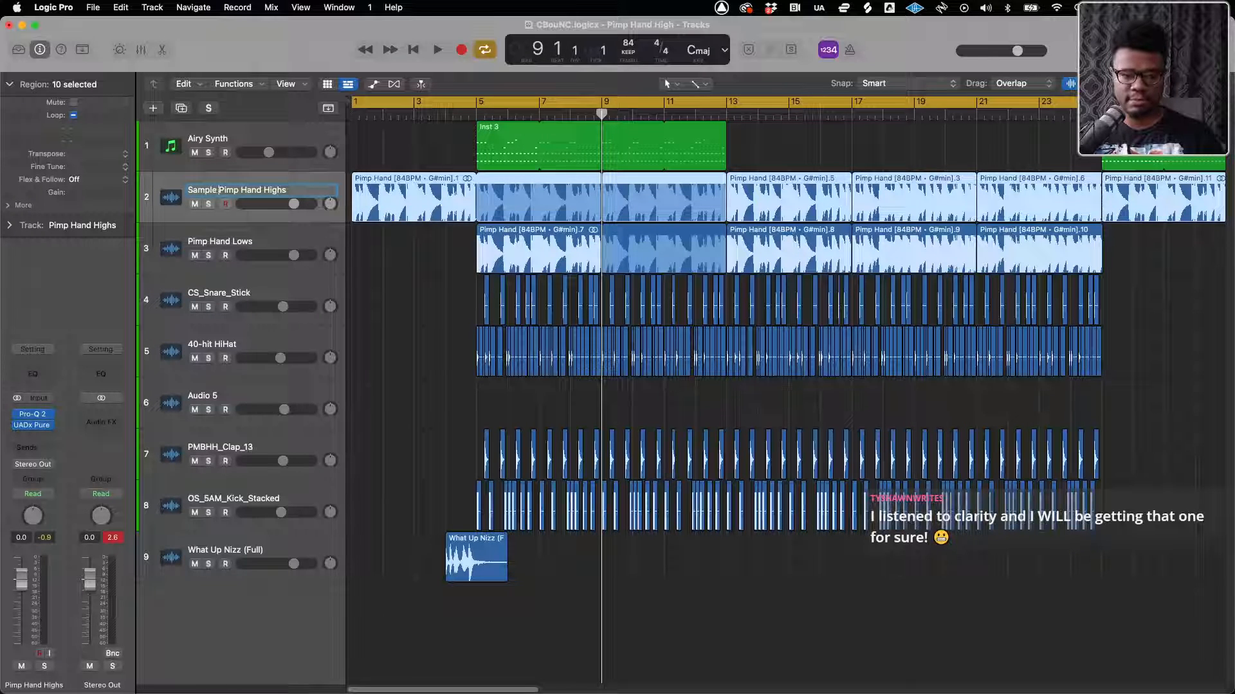
text( -)
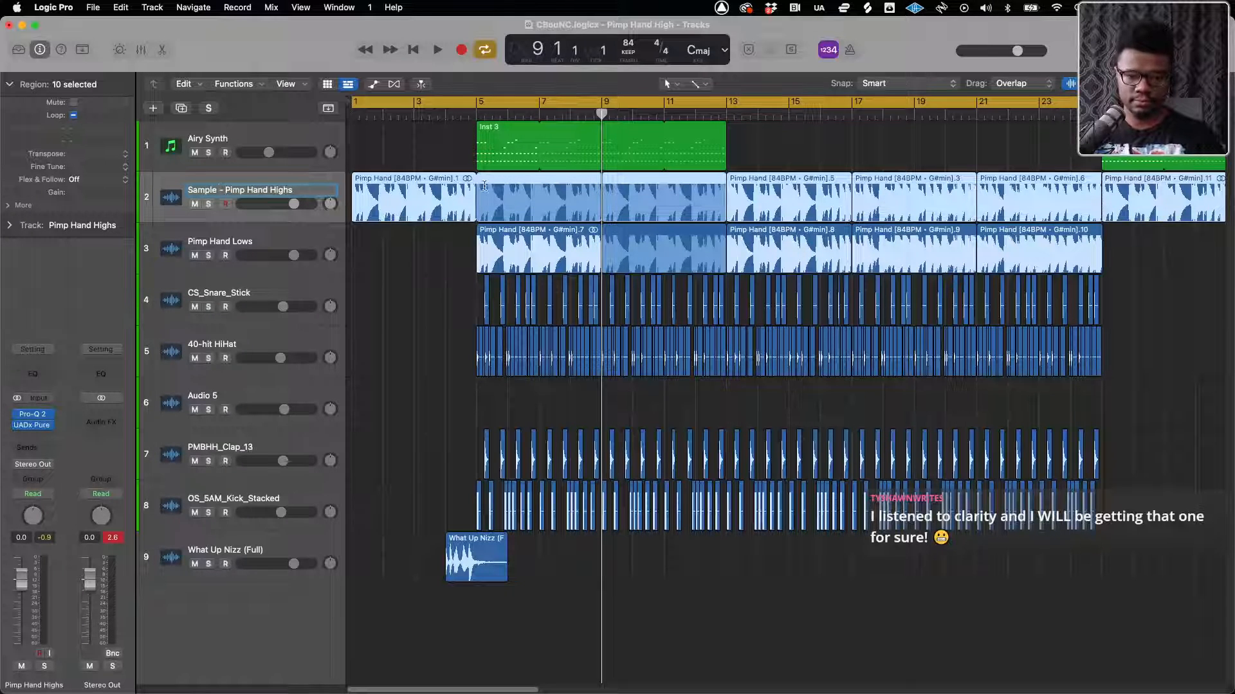
Copy the name of the first region on the Pimp Hand Highs track
right_click(436, 188)
mouse_move(479, 269)
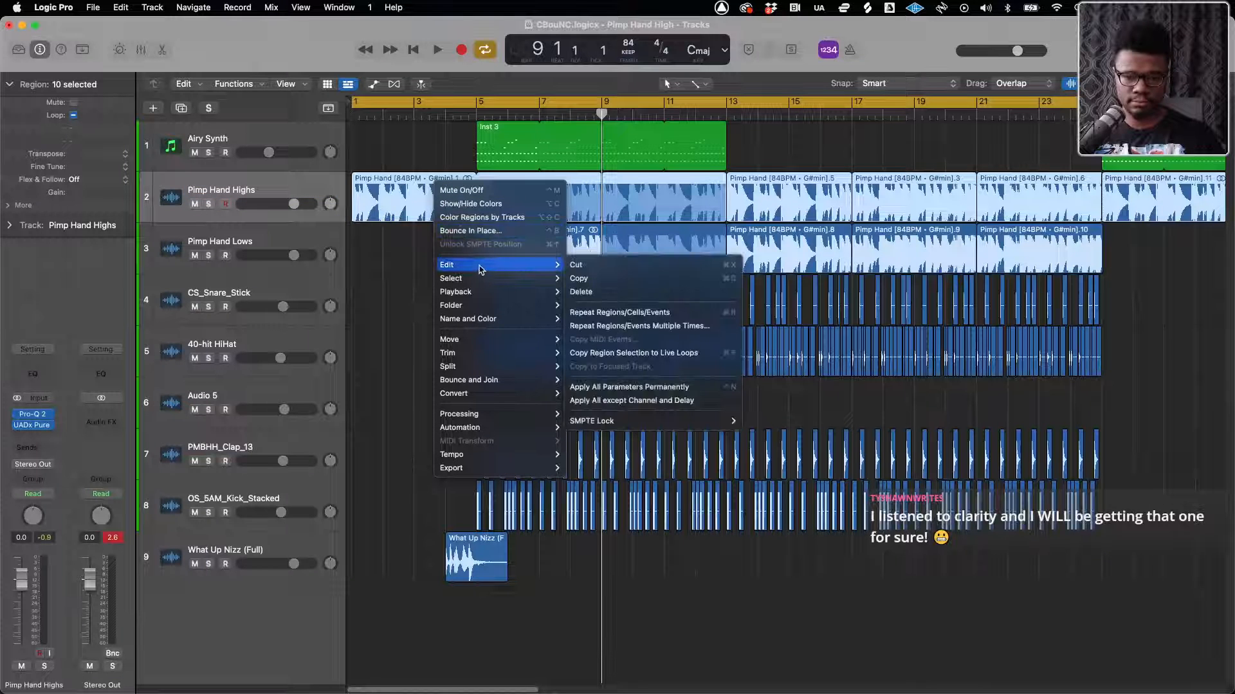
mouse_move(502, 320)
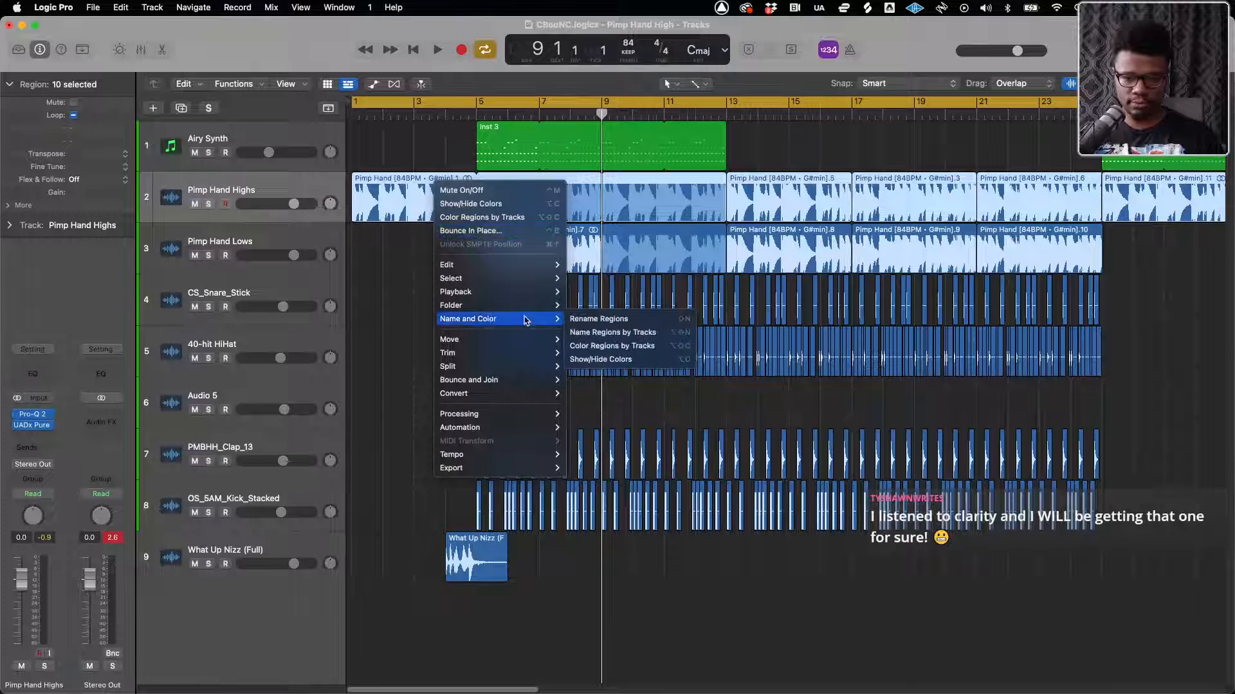
click(599, 319)
key(cmd+c)
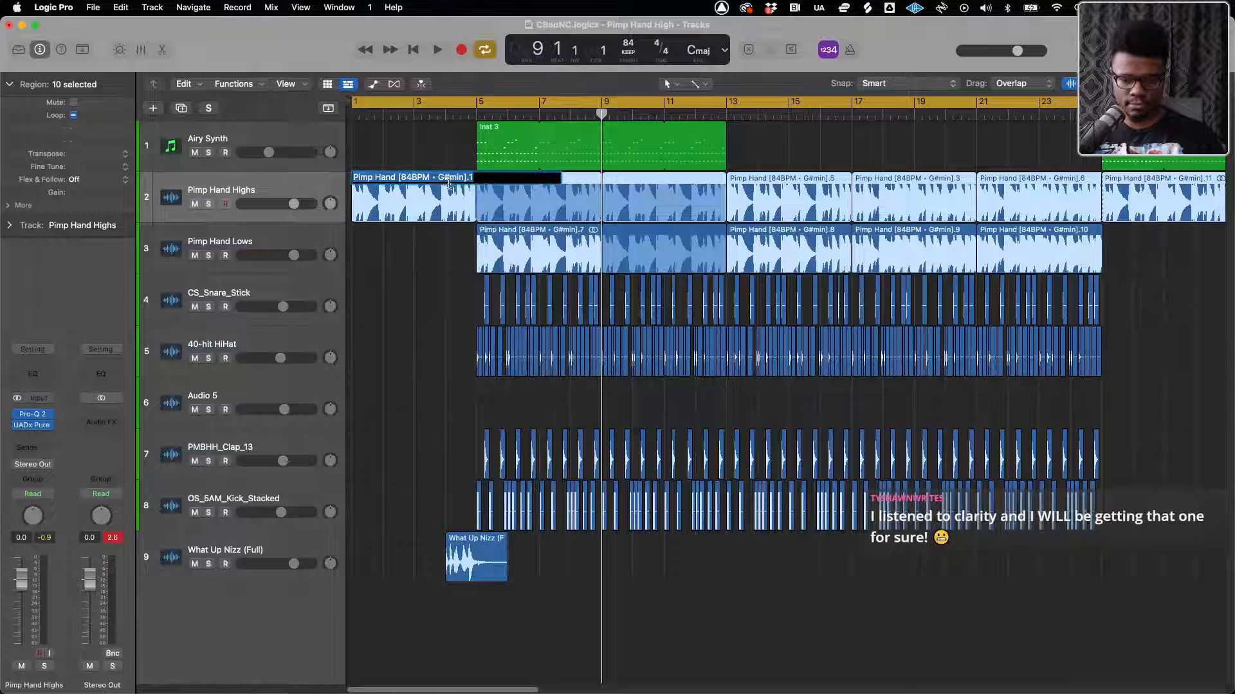
Rename the Pimp Hand Highs track to Sample - Pimp Hand [84BPM • G#min], using the copied region name without its .1 suffix
double_click(198, 192)
key(cmd+v)
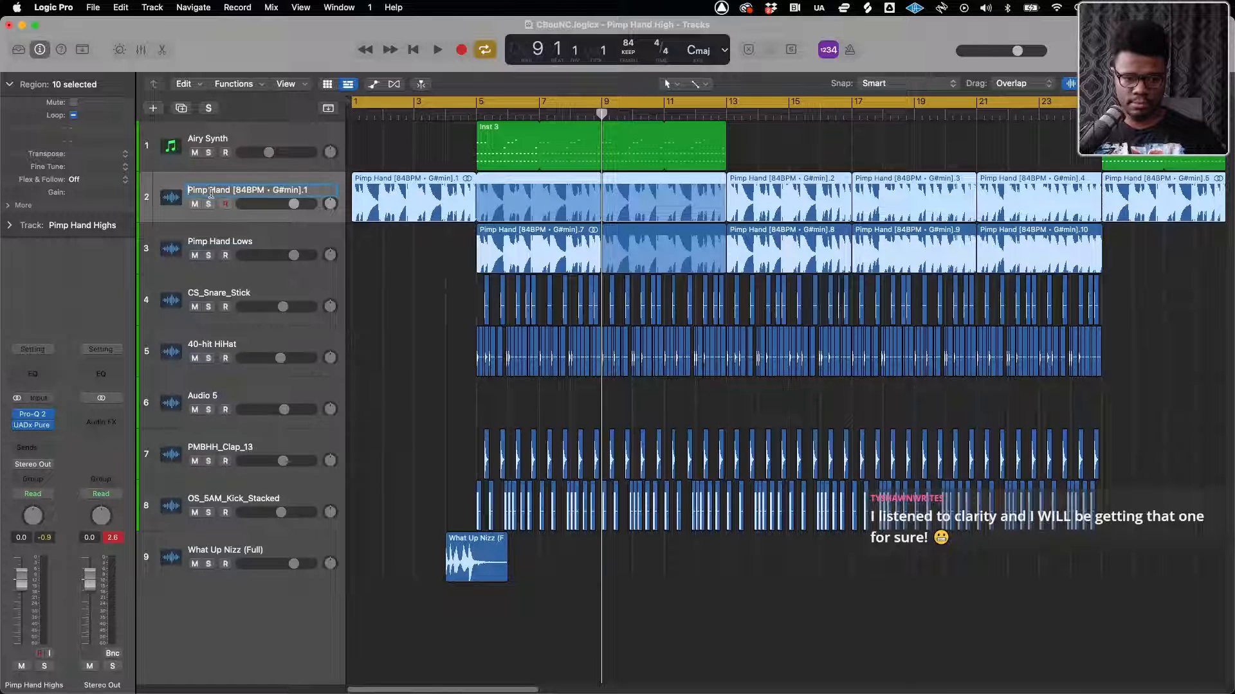
text(Sample -)
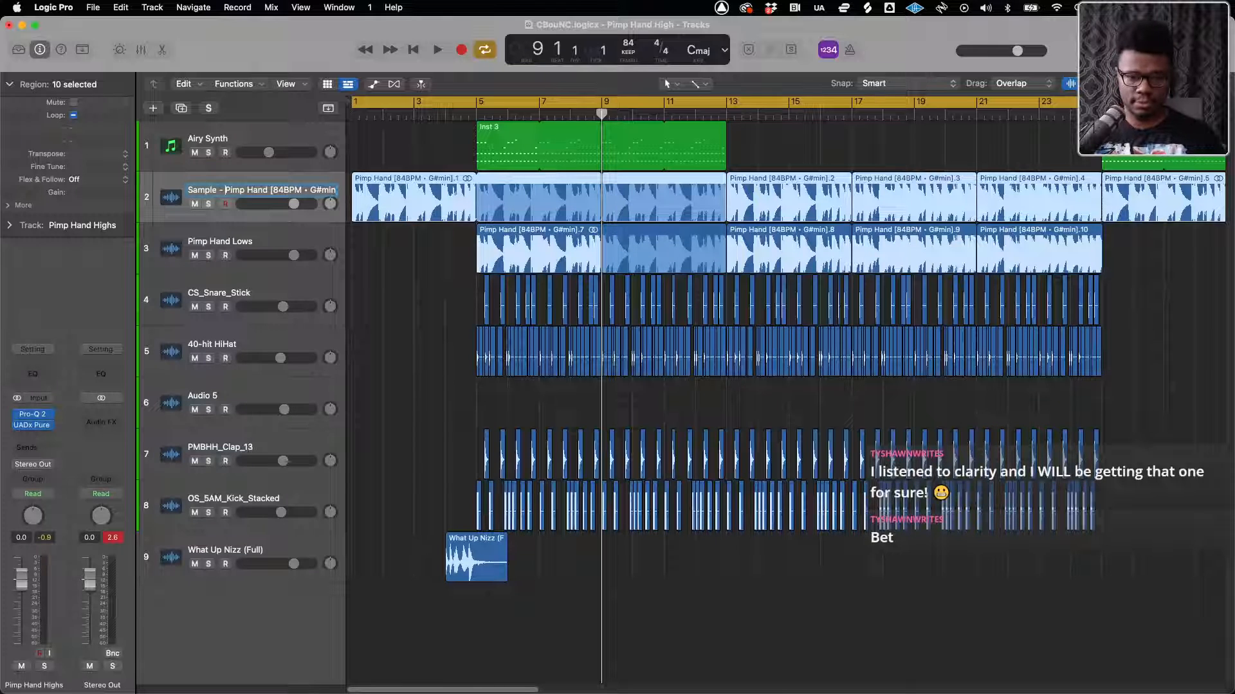
drag(333, 192, 347, 191)
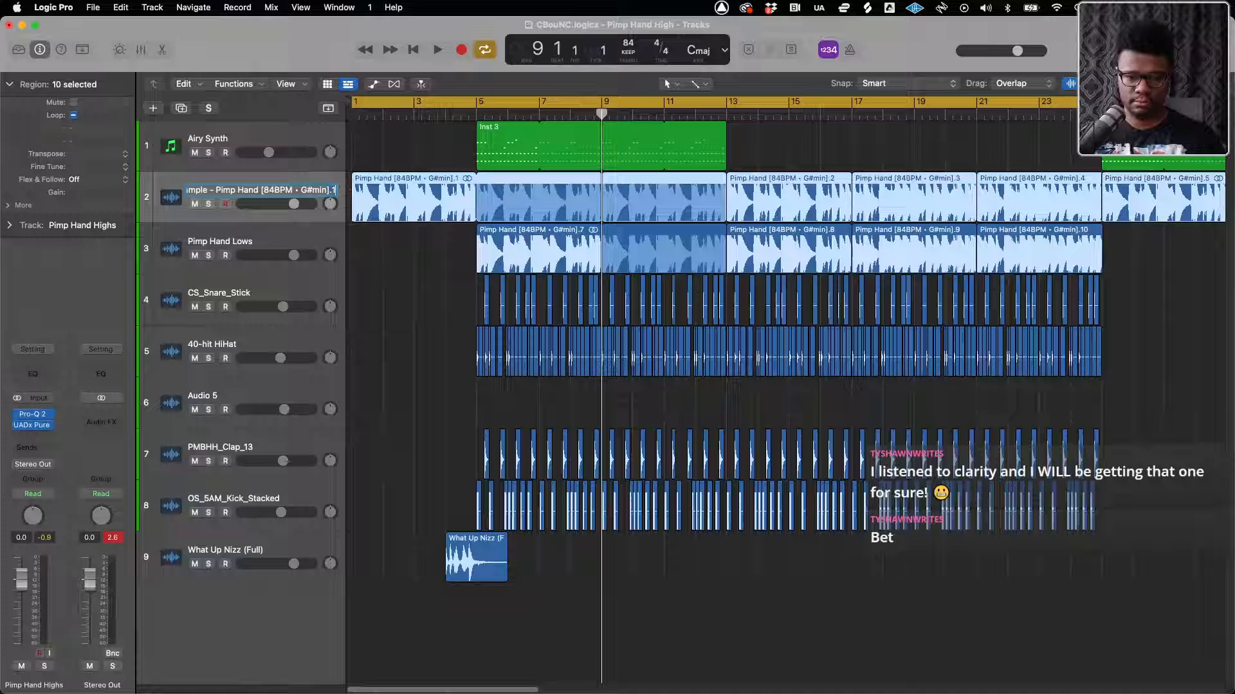
key(BackSpace)
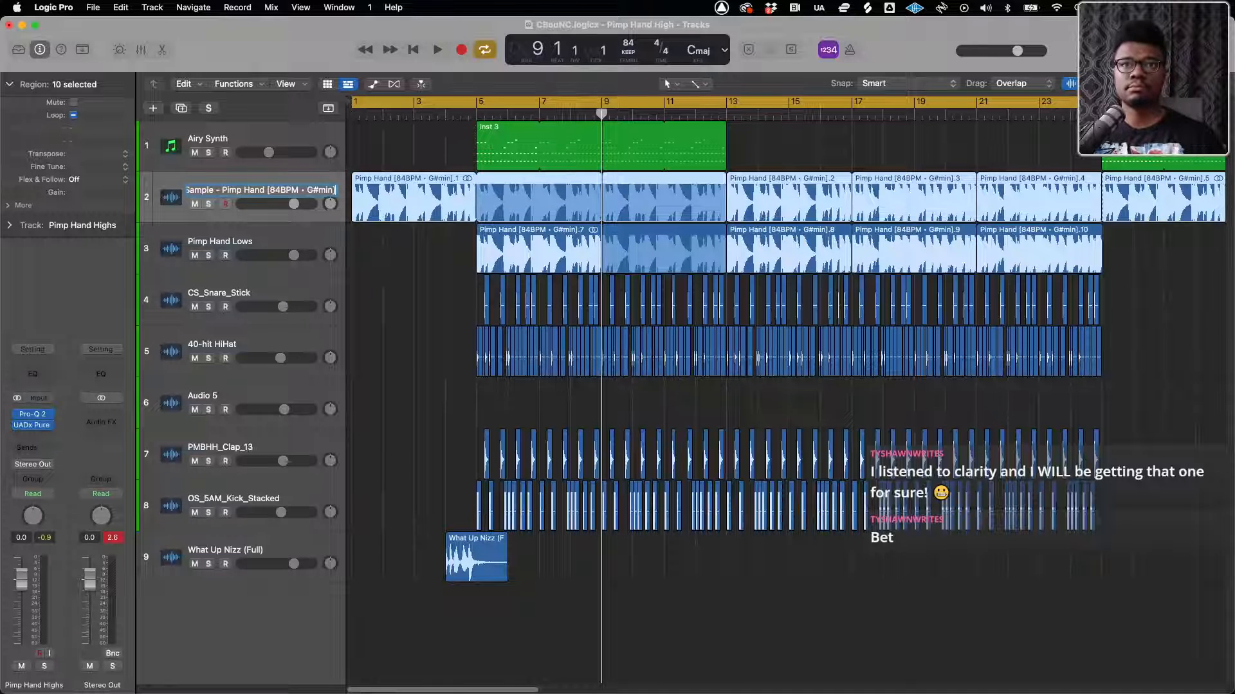
key(Return)
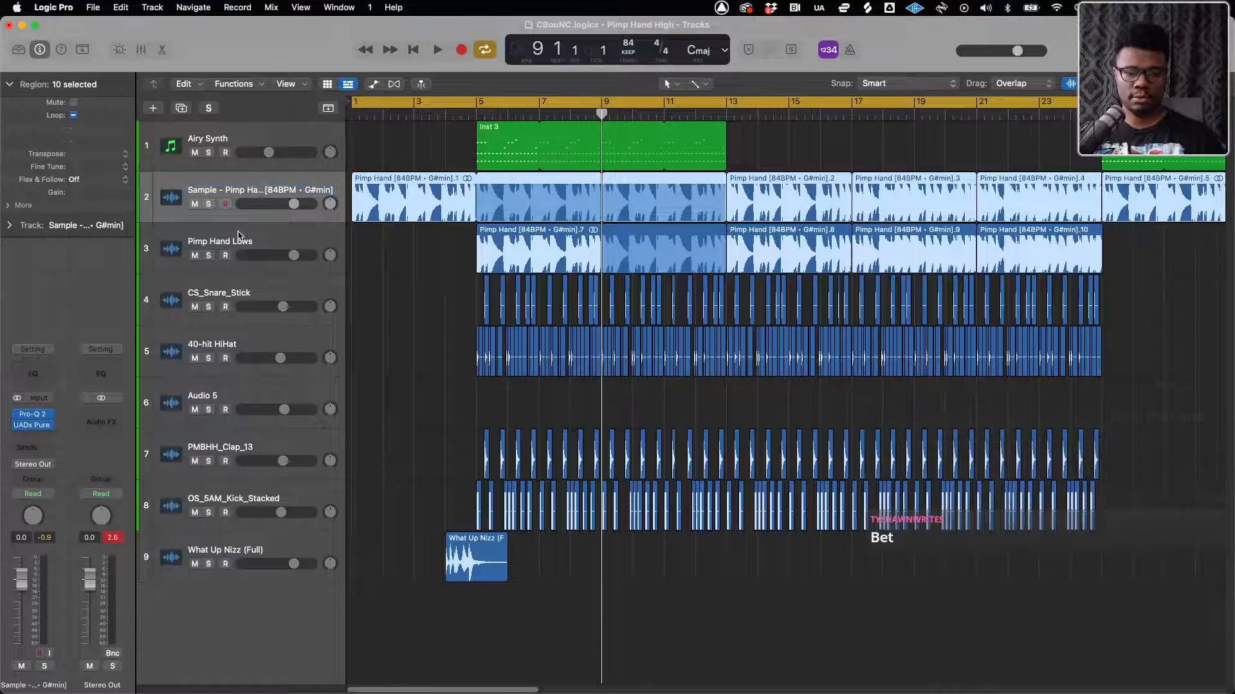
Rename the Pimp Hand Lows track to Sample Bass
double_click(204, 242)
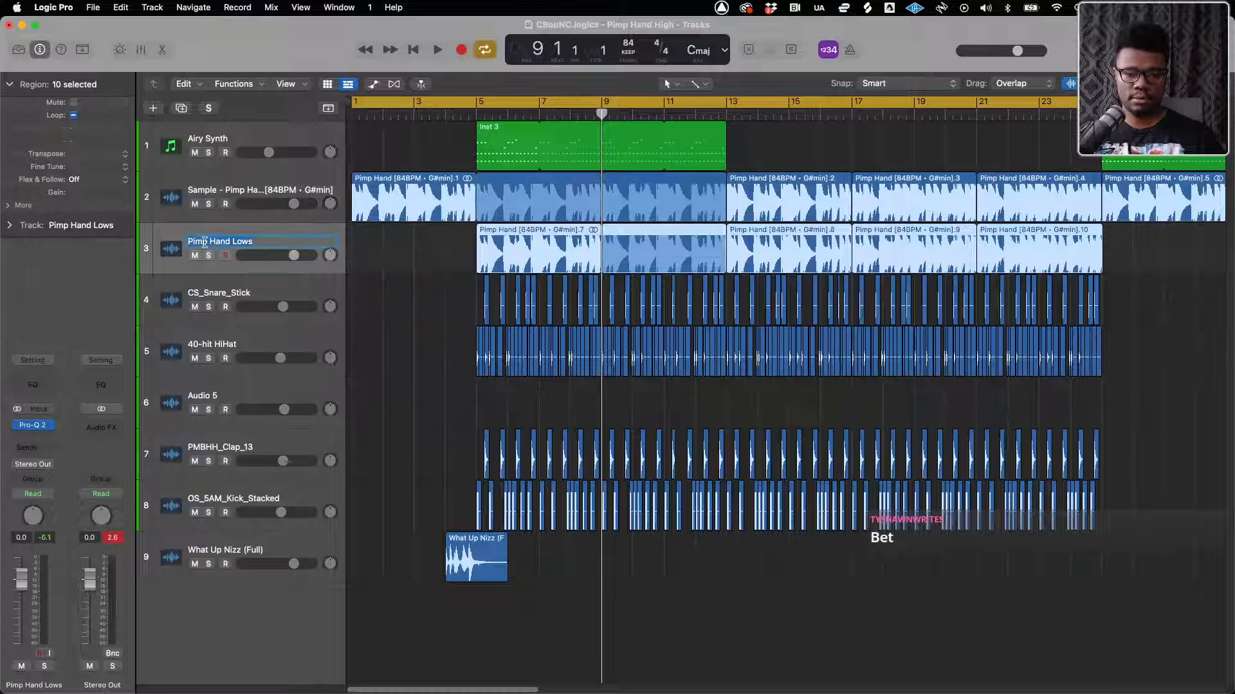
text(Sample Bass)
key(Return)
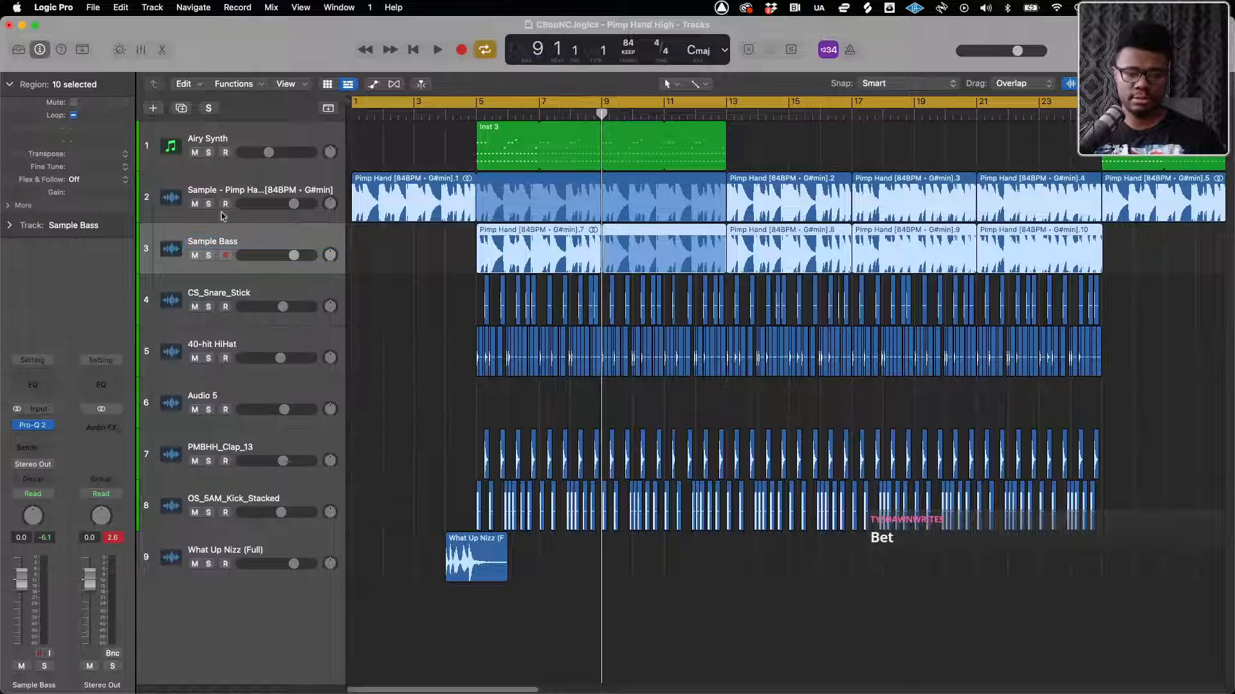
Rename the CS_Snare_Stick track to Rim and the 40-hit HiHat track to HiHat
double_click(210, 292)
text(Rim)
key(Return)
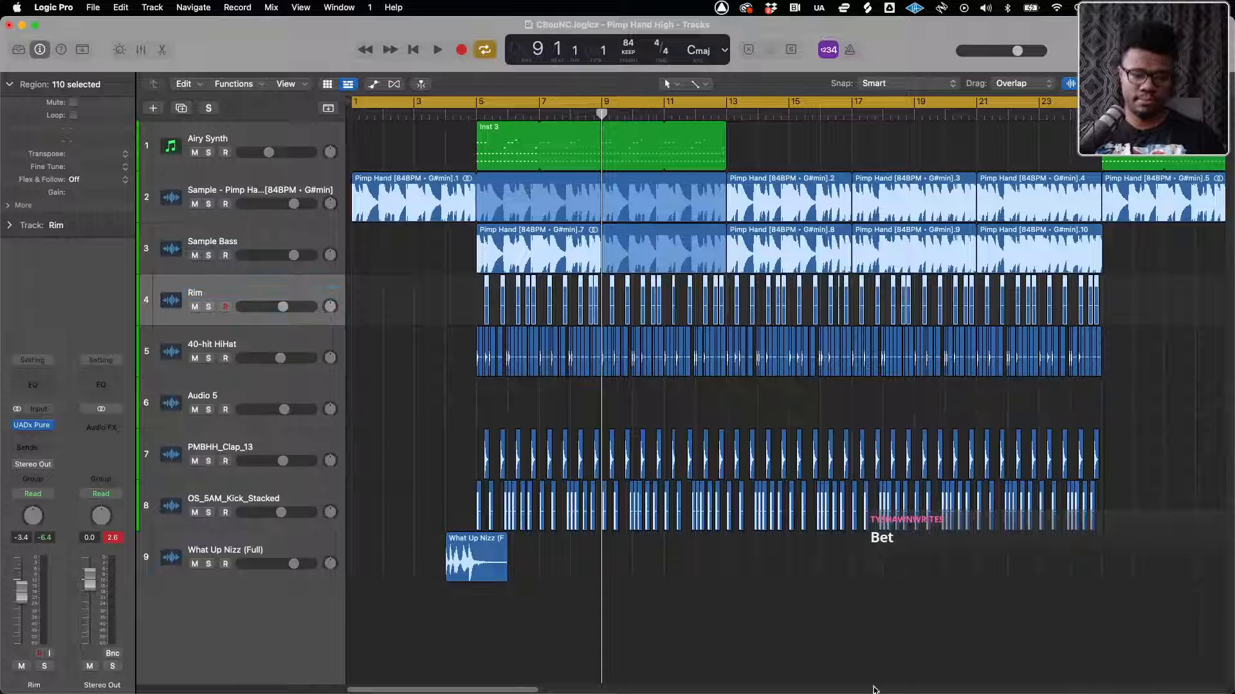
double_click(209, 344)
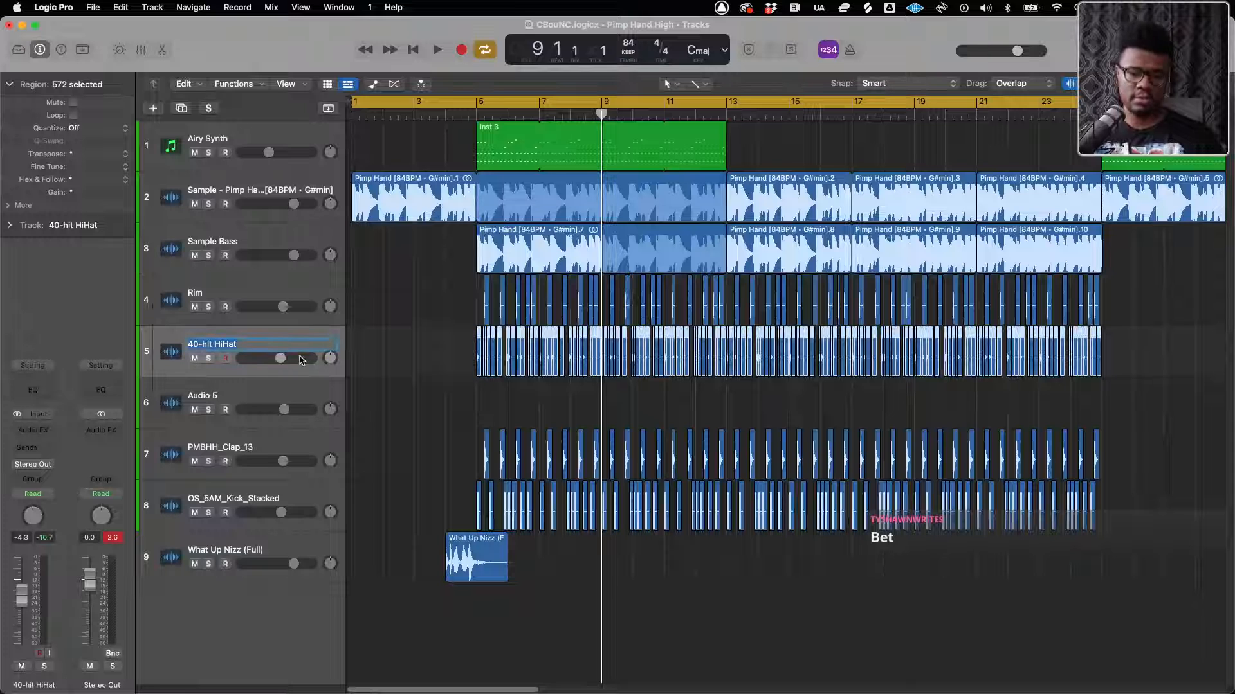
text(HiHat)
key(Return)
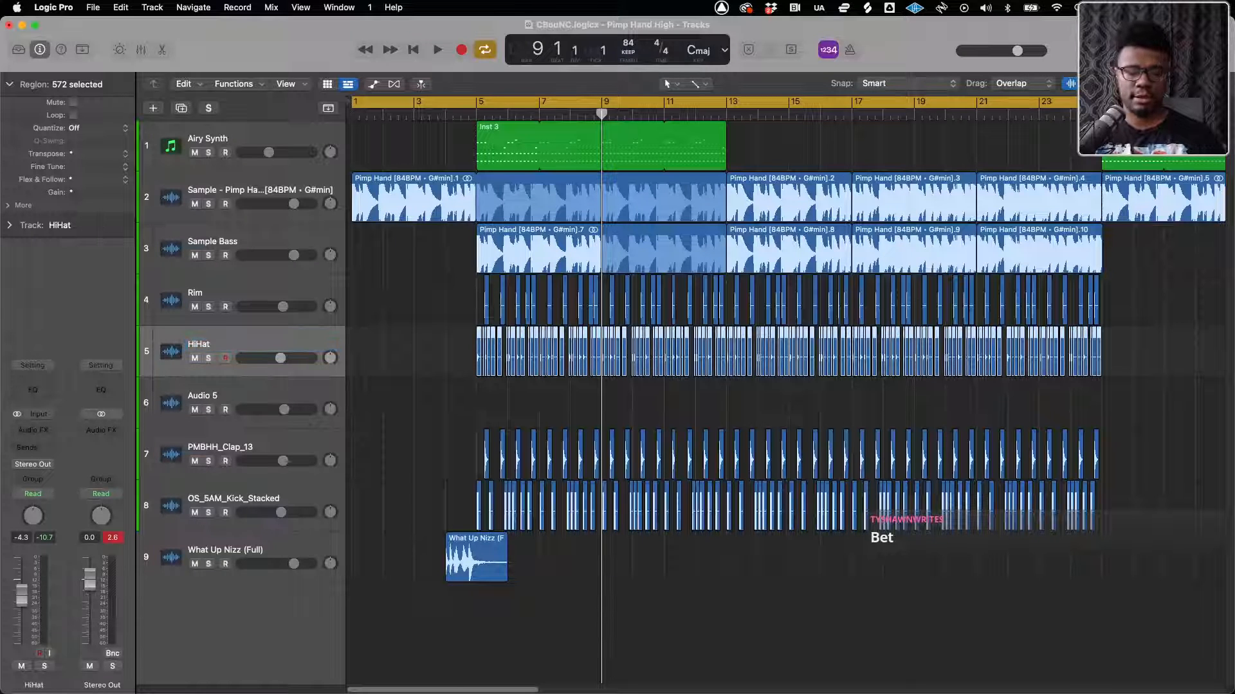
Delete the empty Audio 5 track and rename the PMBHH_Clap_13 track to Clap
click(216, 393)
key(super+BackSpace)
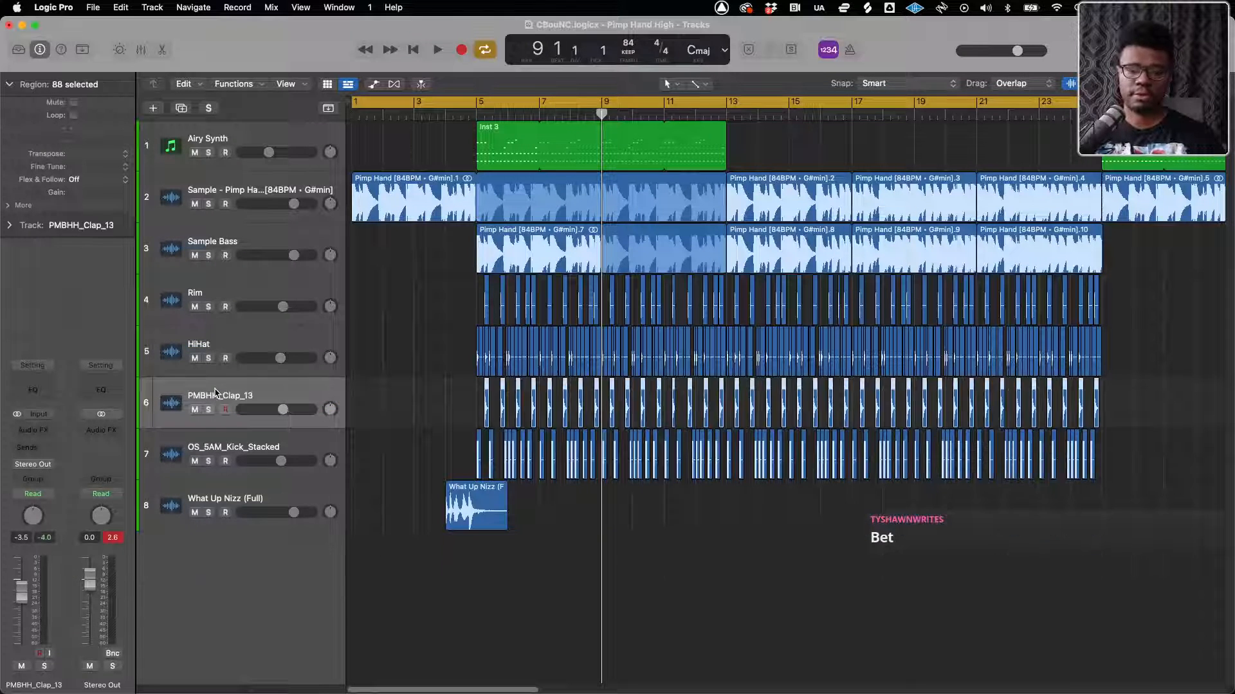
double_click(216, 393)
text(Clap)
key(Return)
Rename the OS_5AM_Kick_Stacked track to Kick
double_click(216, 447)
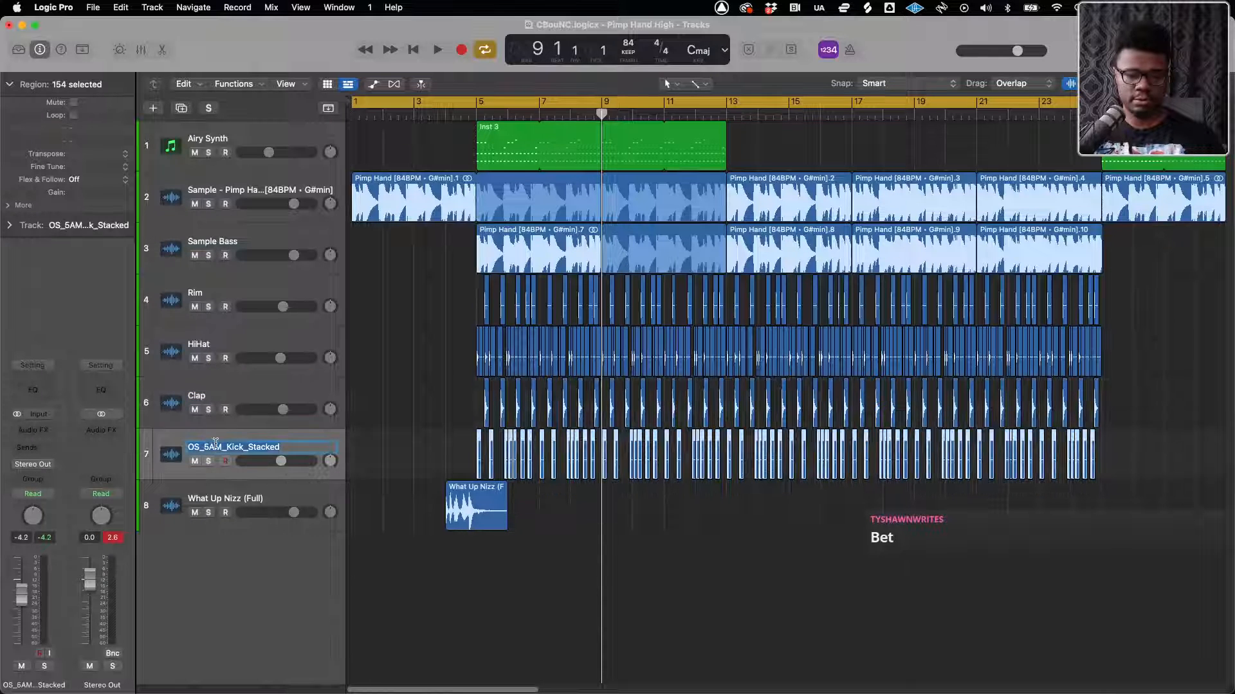
text(Kik)
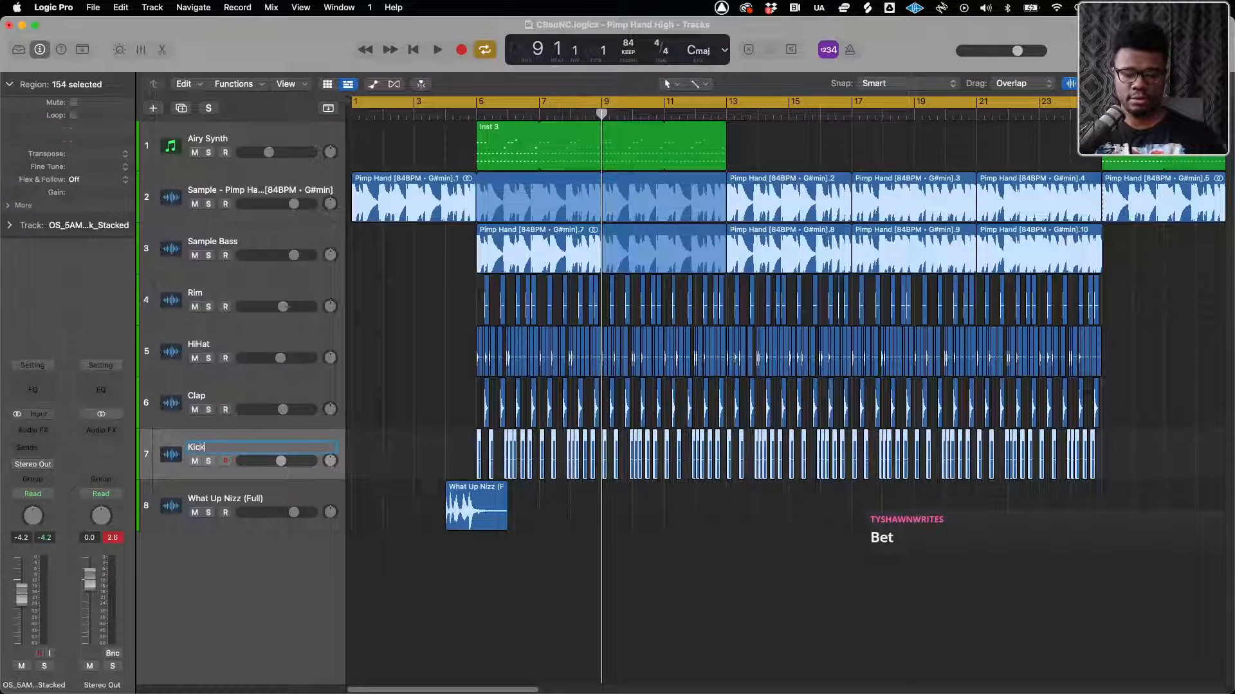
text(k)
key(Return)
Rename the What Up Nizz (Full) track to Nizzereo Tag
double_click(226, 500)
text(N)
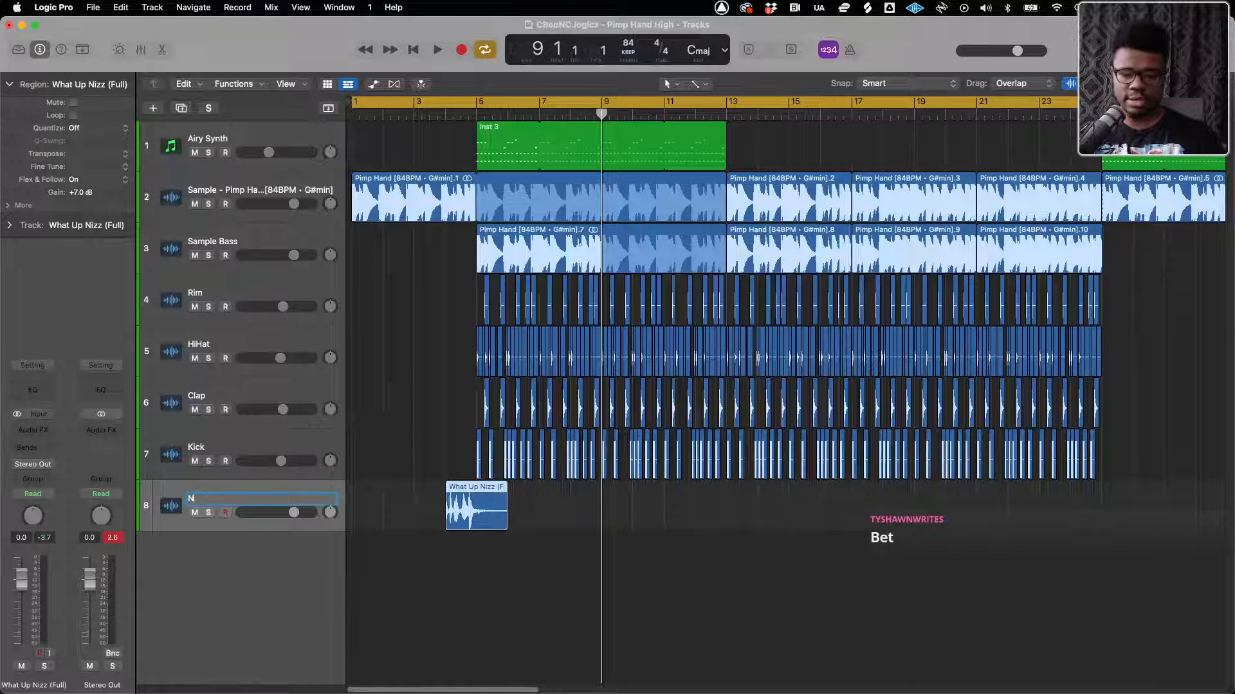
text(oizizzereo T)
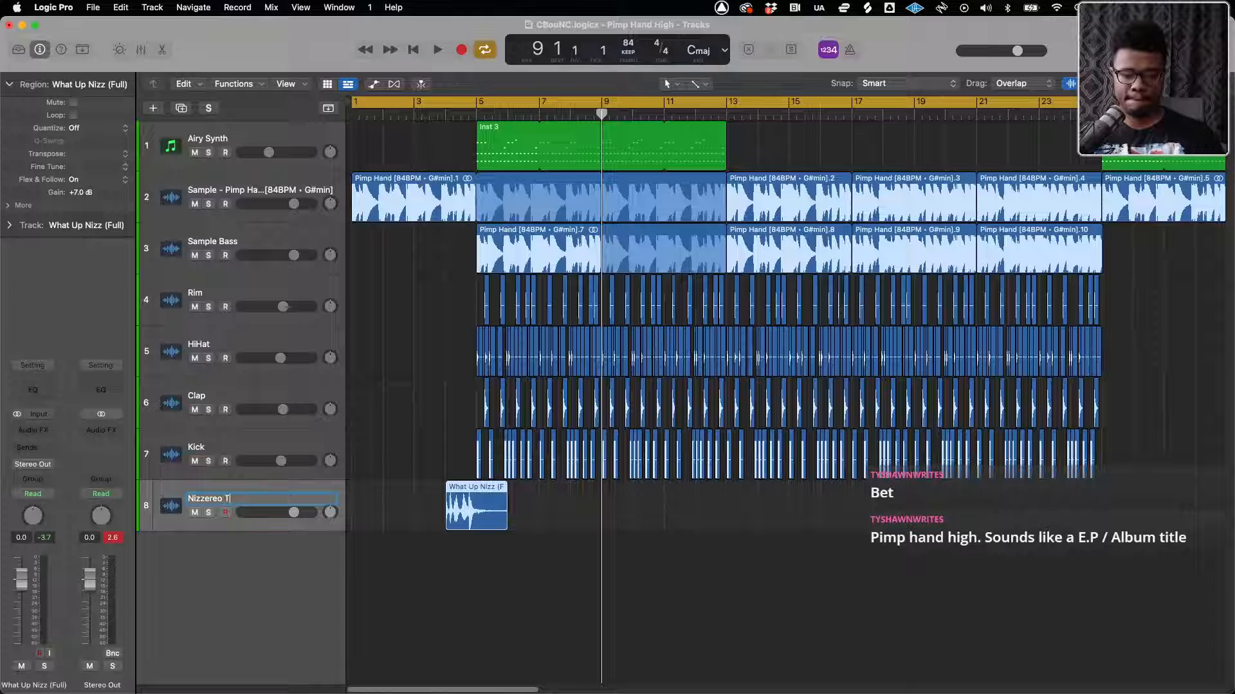
text(ag)
key(Return)
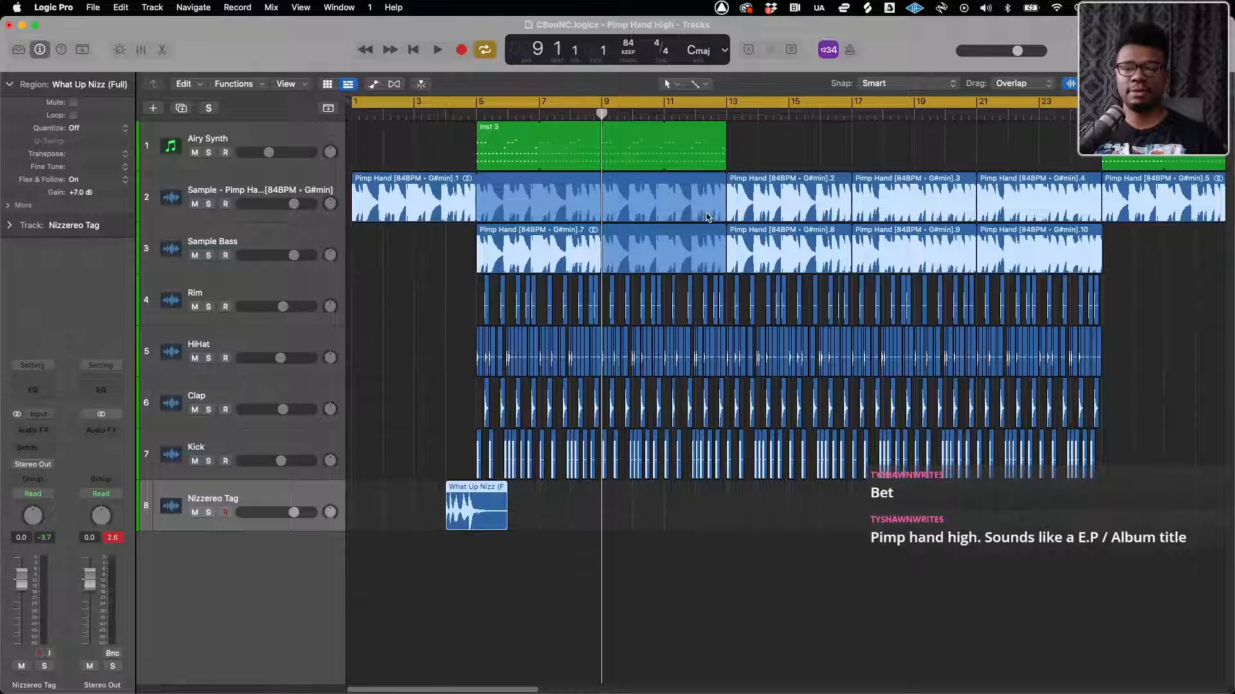
Examine the section layout and overall length of the arrangement across all eight tracks
key(super+Left)
key(super+Left)
key(super+Left)
key(super+Left)
key(super+Right)
key(super+Right)
key(super+Right)
key(super+Right)
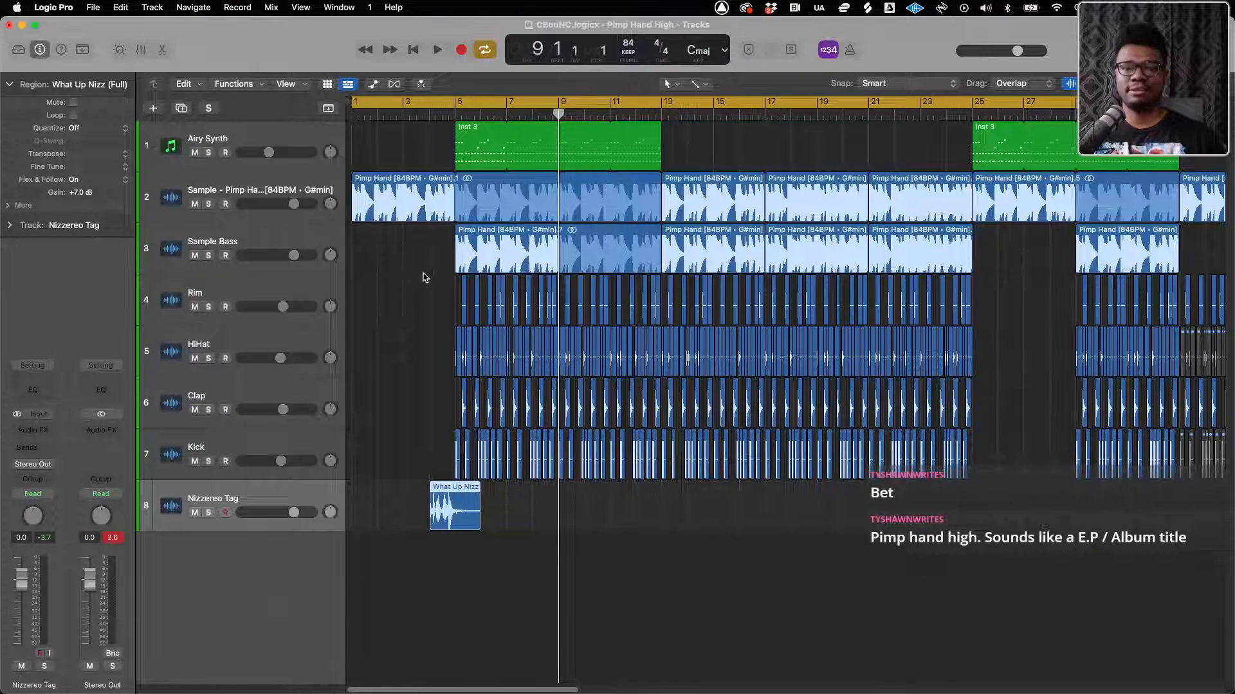
key(super+Left)
key(super+Left)
key(super+Left)
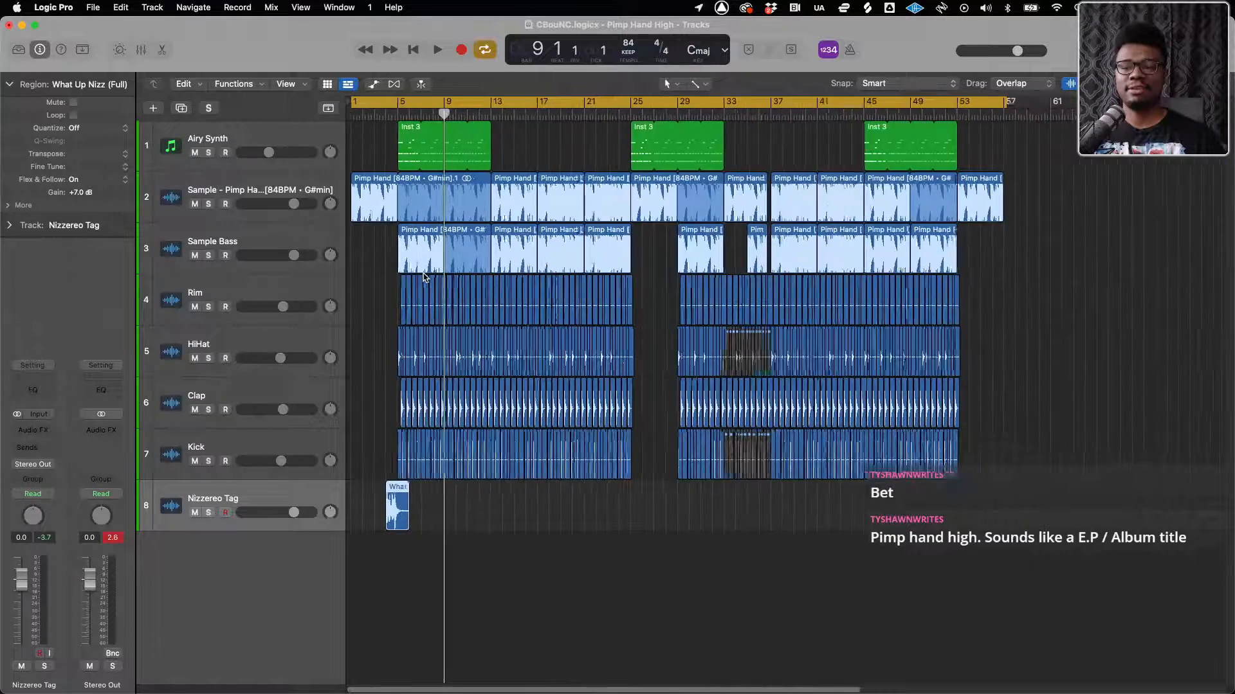
key(super+Right)
key(super+Right)
scroll(423, 278, down, 2)
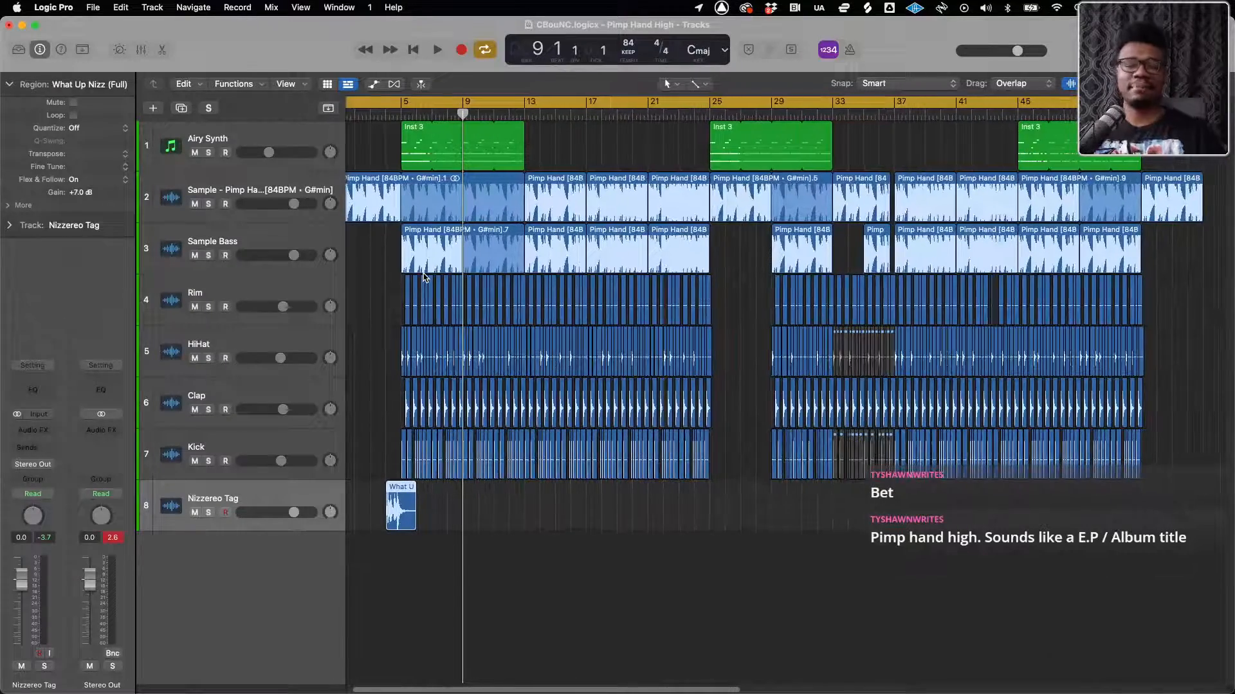
scroll(423, 278, left, 1)
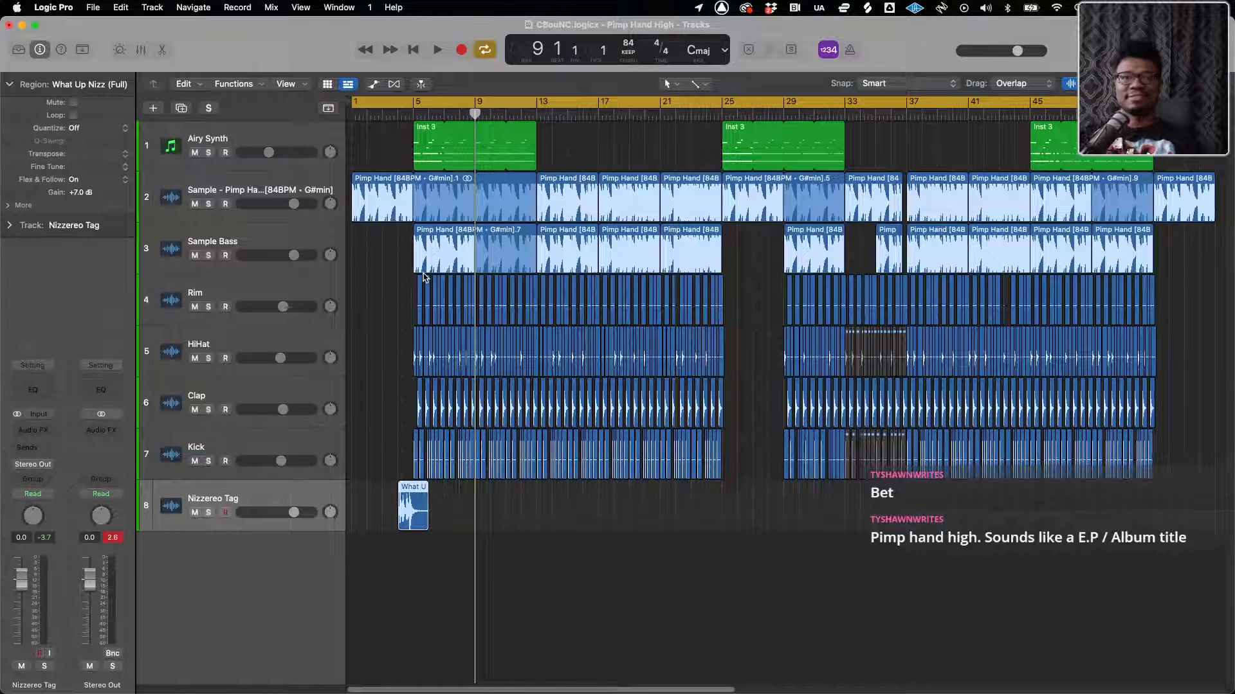
Set up a bounce of the project with MP3 as the only destination format, leaving PCM off, and accept the bounce settings
click(99, 8)
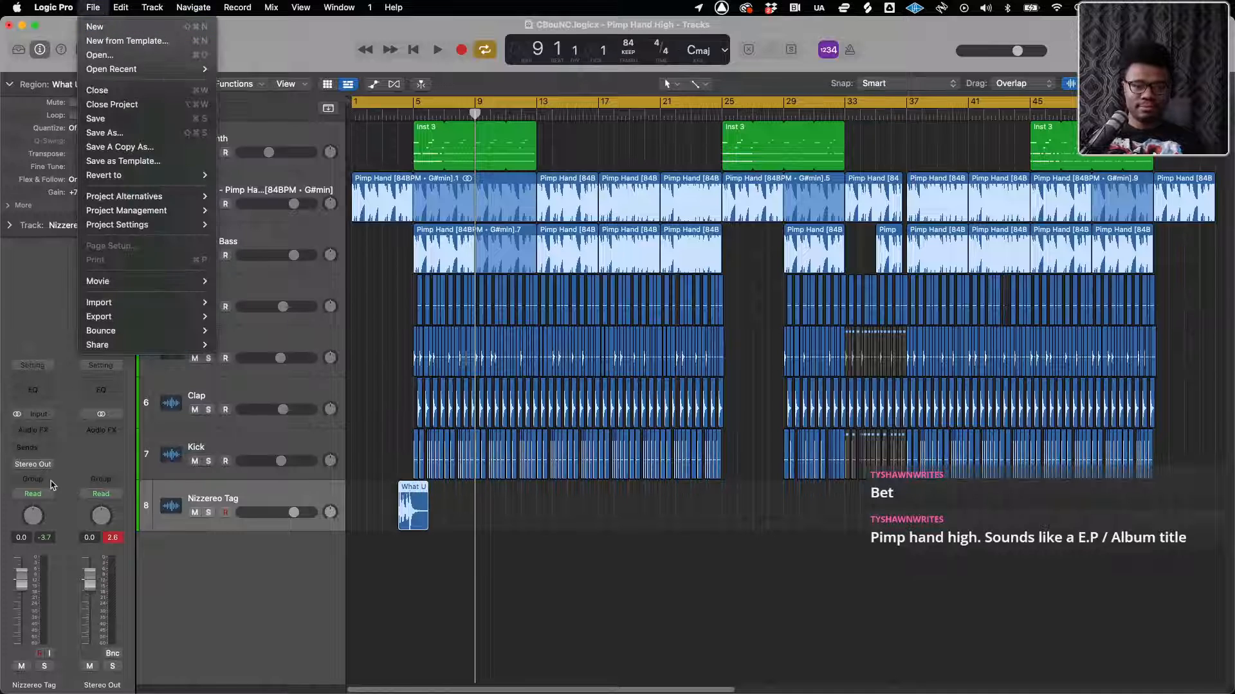
key(super+b)
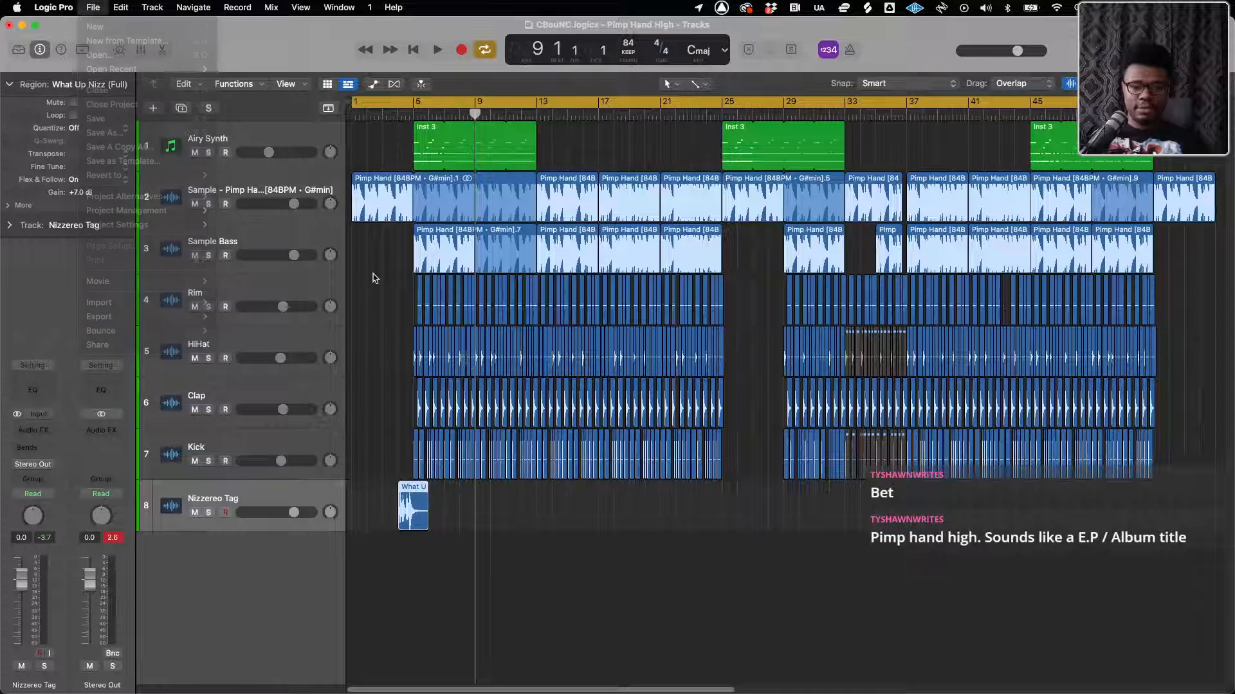
click(427, 184)
click(429, 171)
click(448, 184)
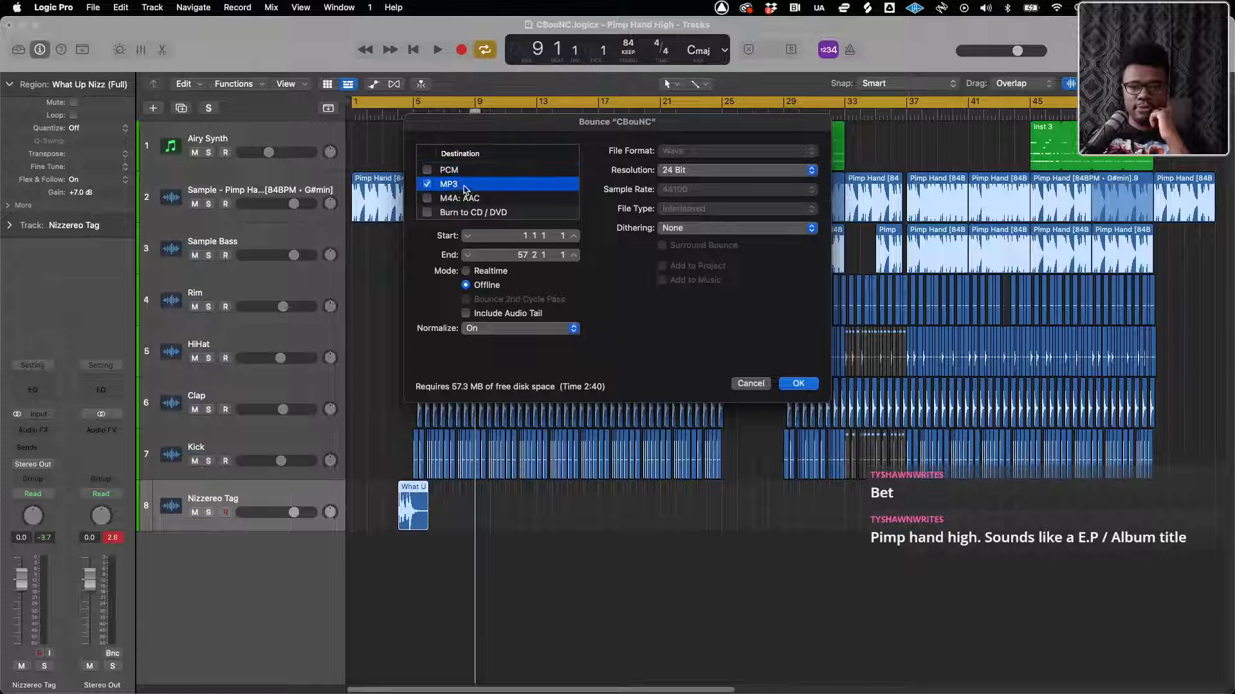
click(807, 384)
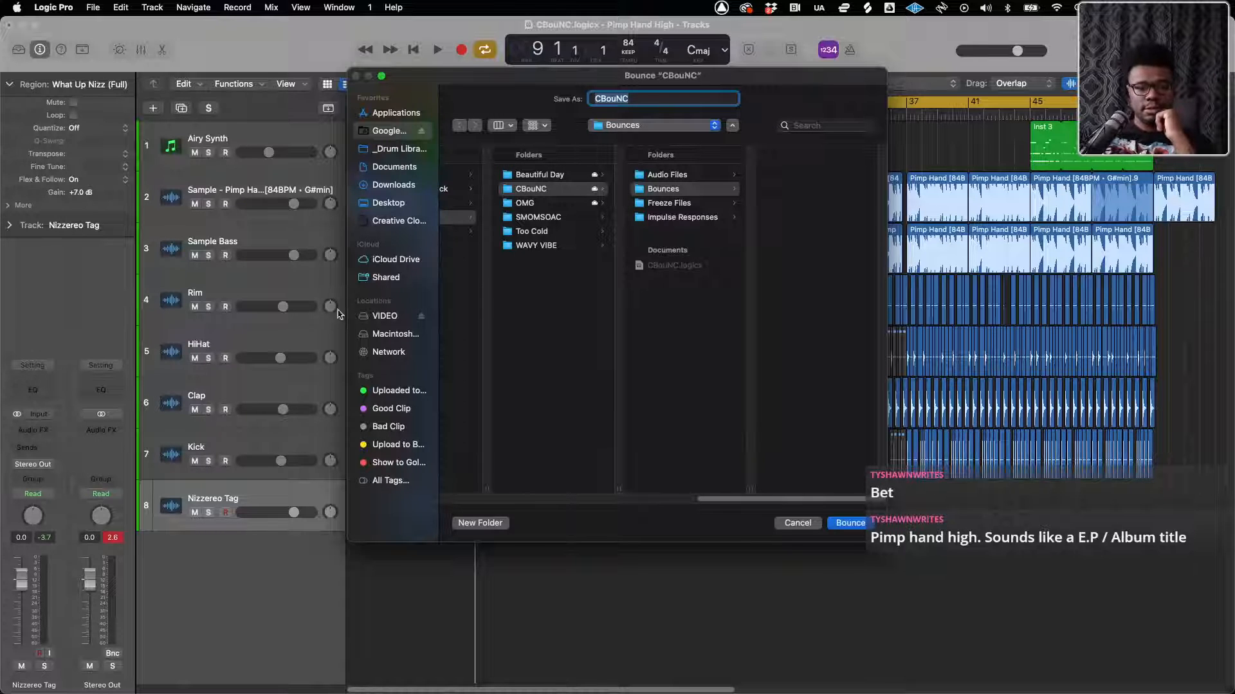
Choose the BEATSTARS folder inside 2022 - Music Files > Beats on the VIDEO drive as the bounce location
click(387, 315)
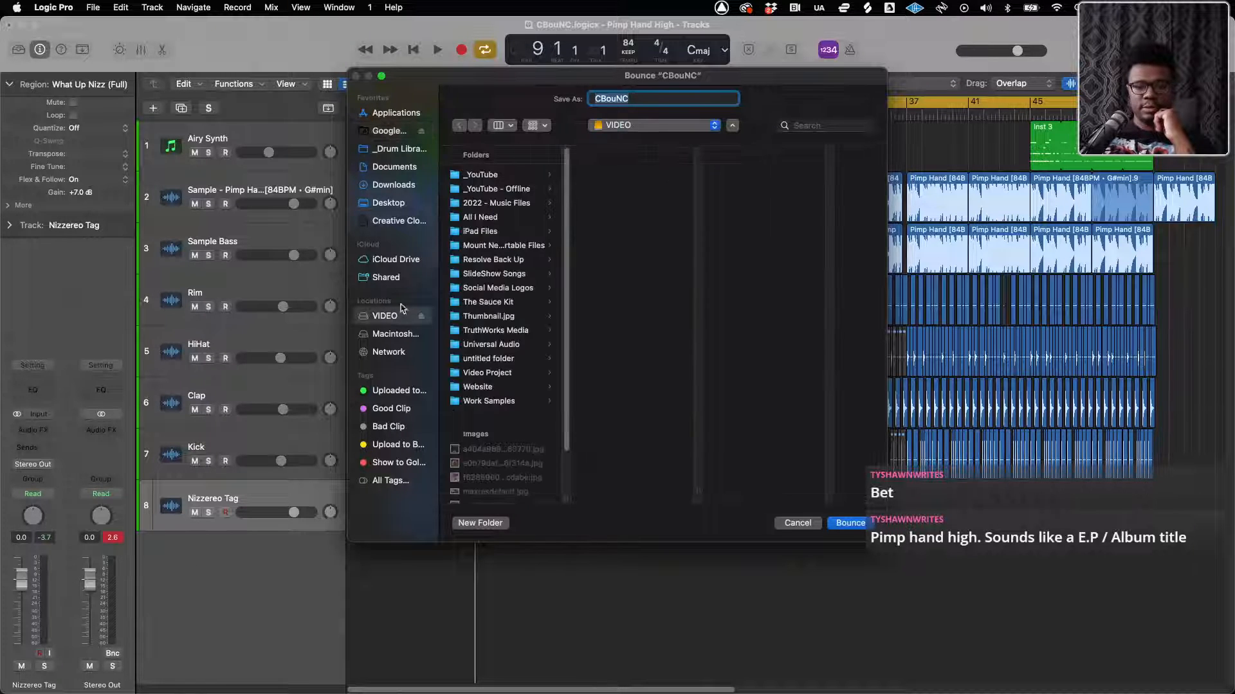
click(486, 203)
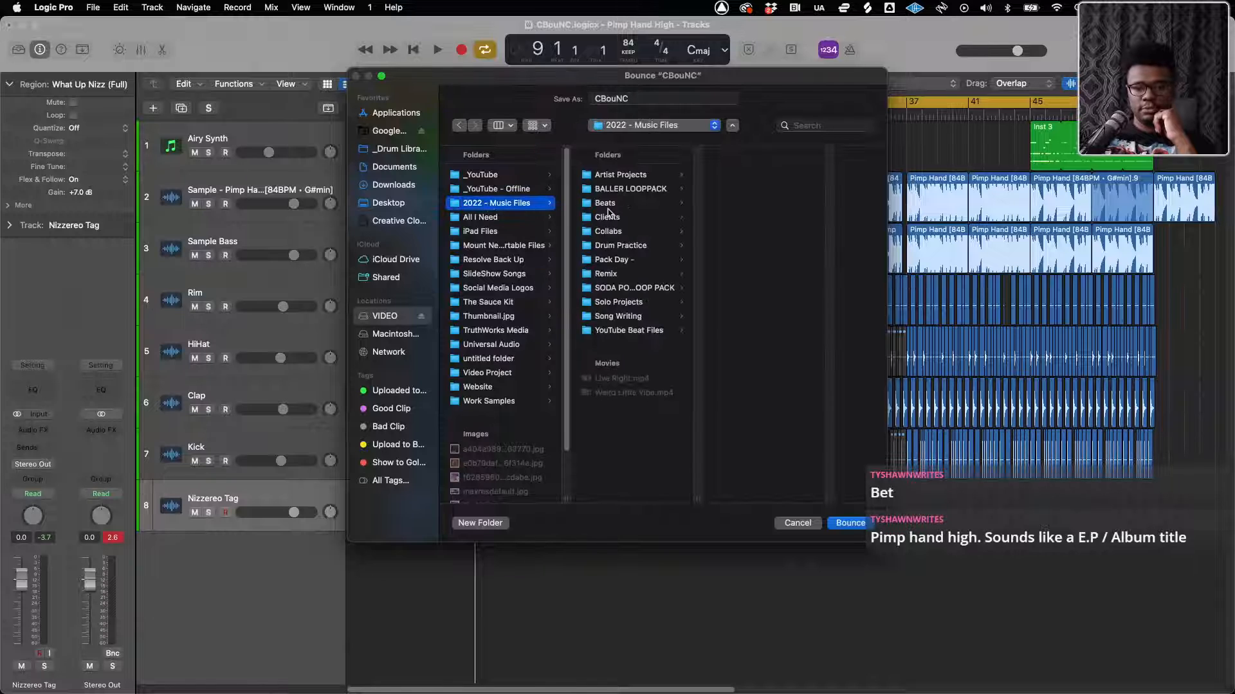
click(609, 203)
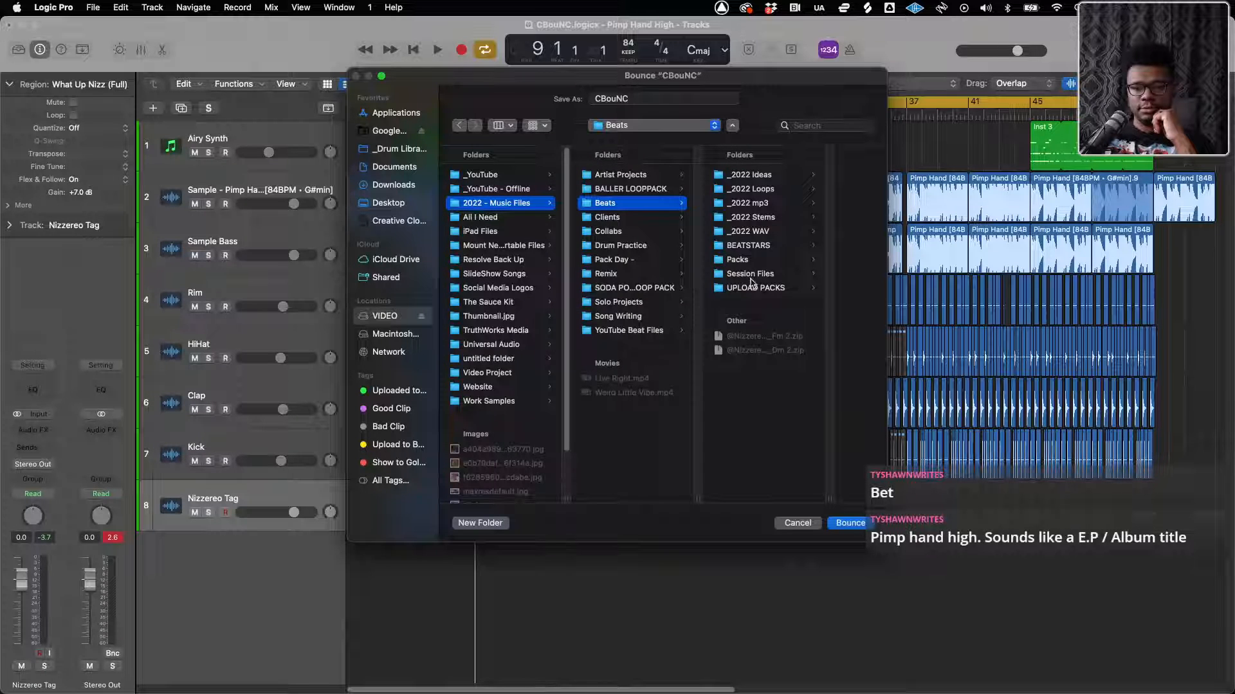
click(753, 247)
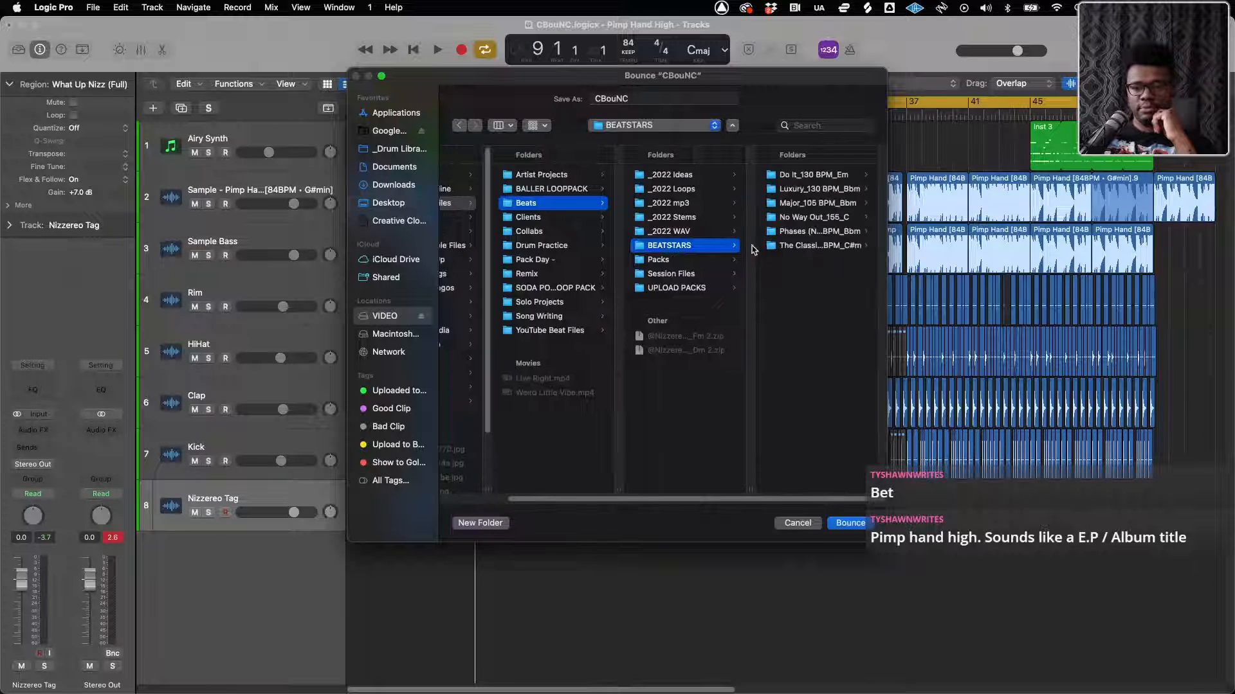
Name the bounce file Pimp Hand Highs_84 BPM_G#m
double_click(611, 98)
text(Pimp Han)
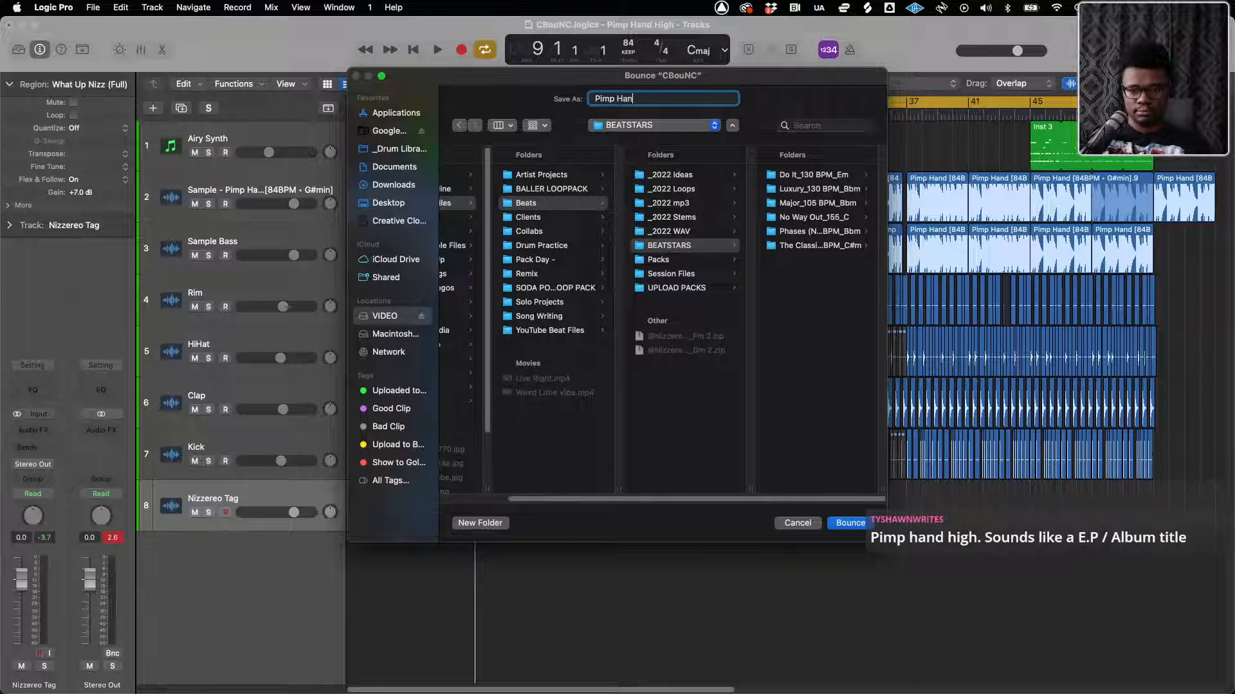
text(d Highs_)
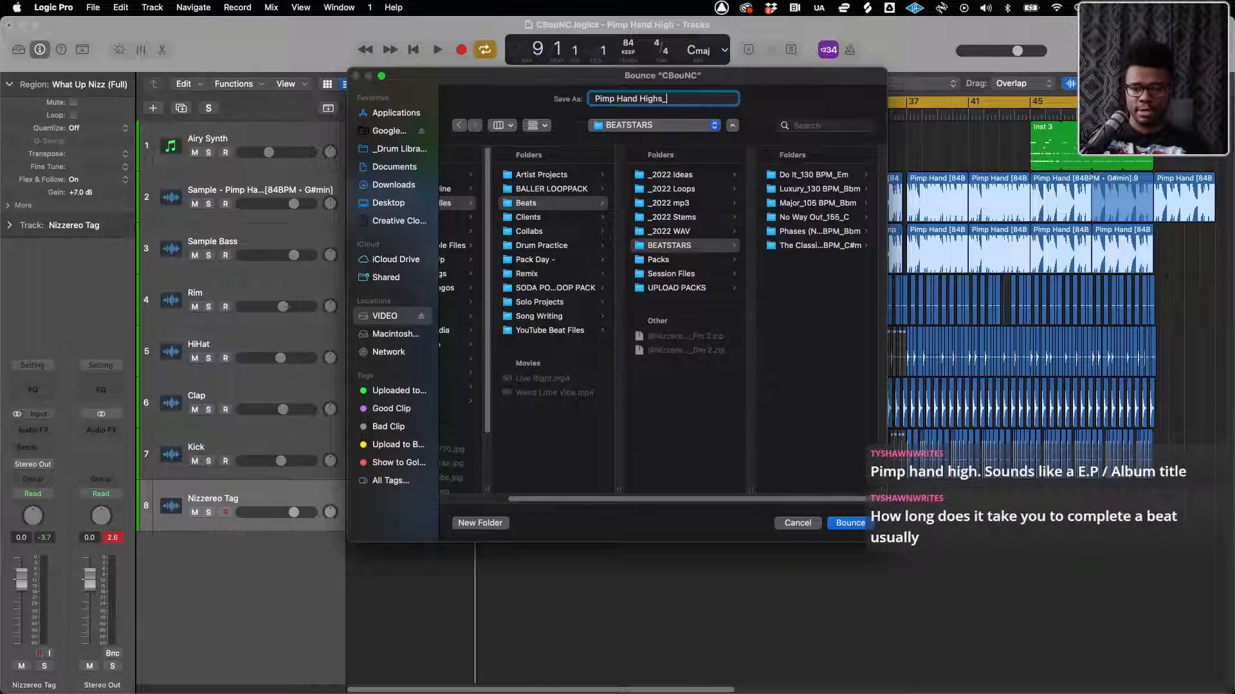
text(84 BPM_)
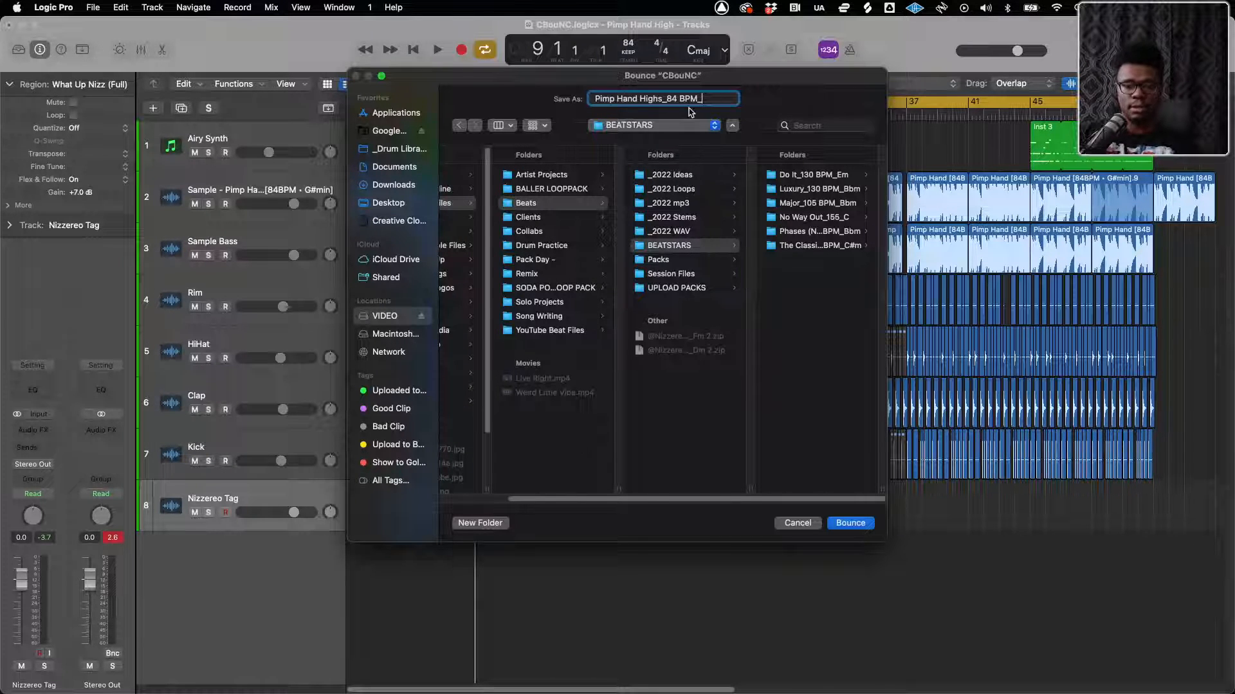
text(G)
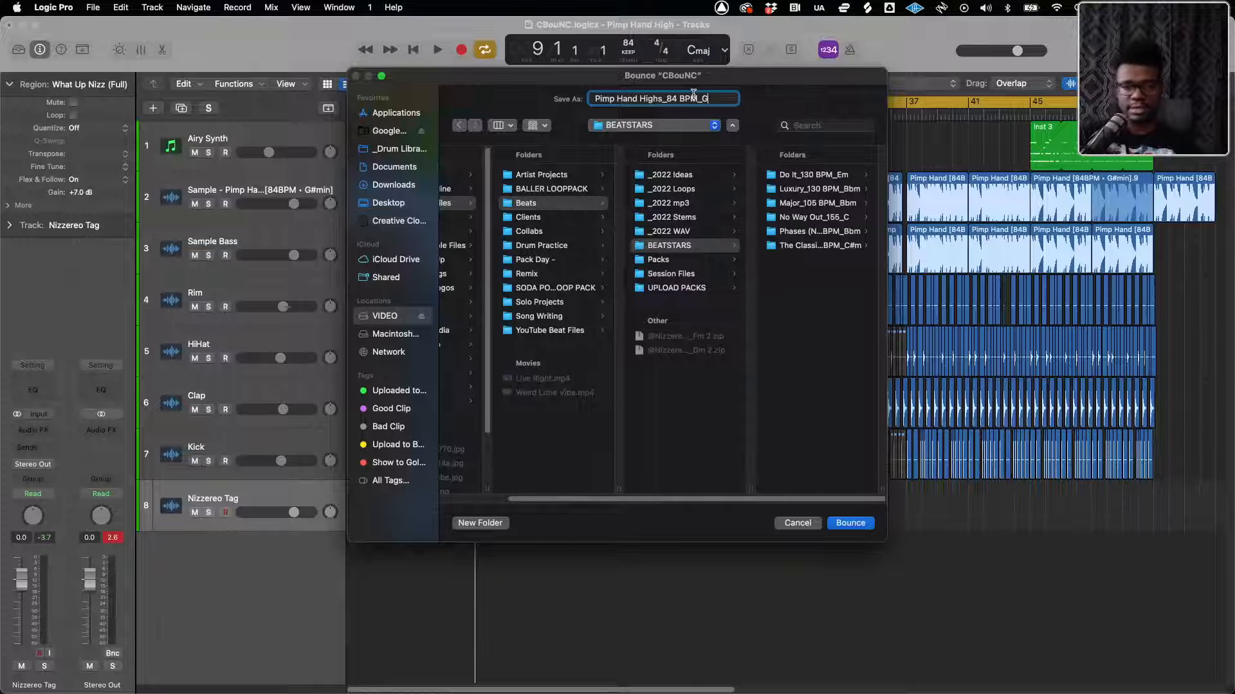
drag(535, 76, 511, 132)
text(#m)
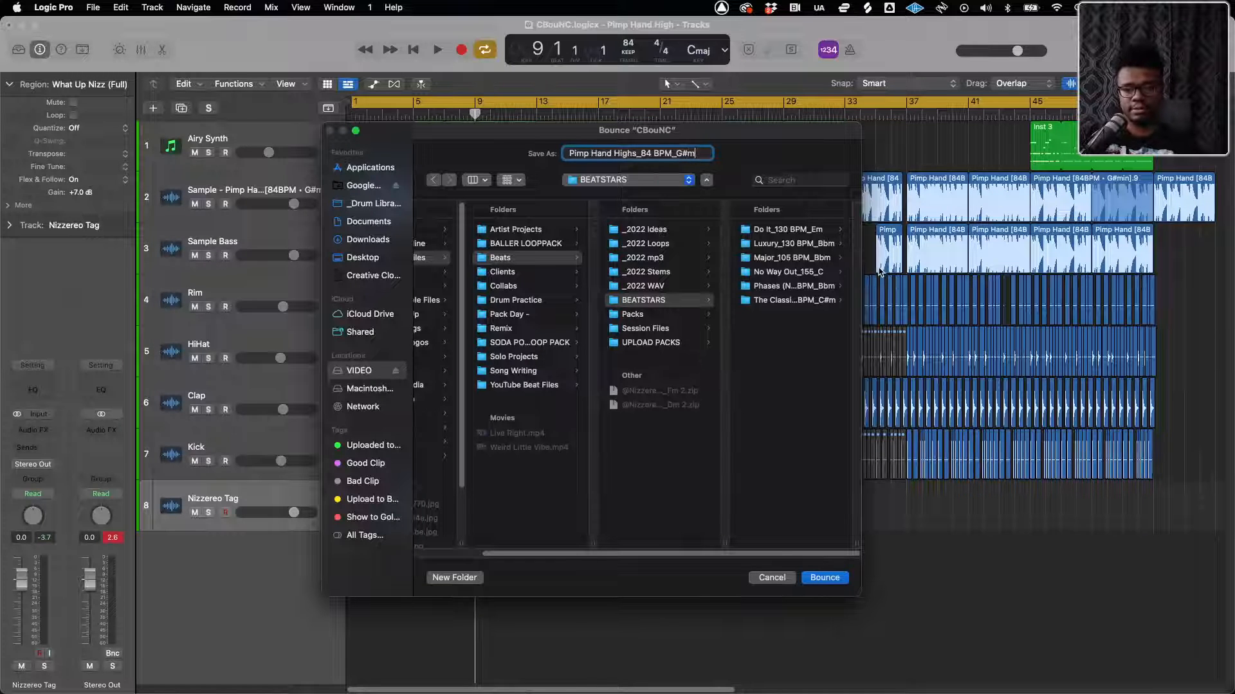
Copy the bounce file name and create a new folder inside BEATSTARS named Pimp Hand Highs_84 BPM_G#m
triple_click(707, 153)
key(super+c)
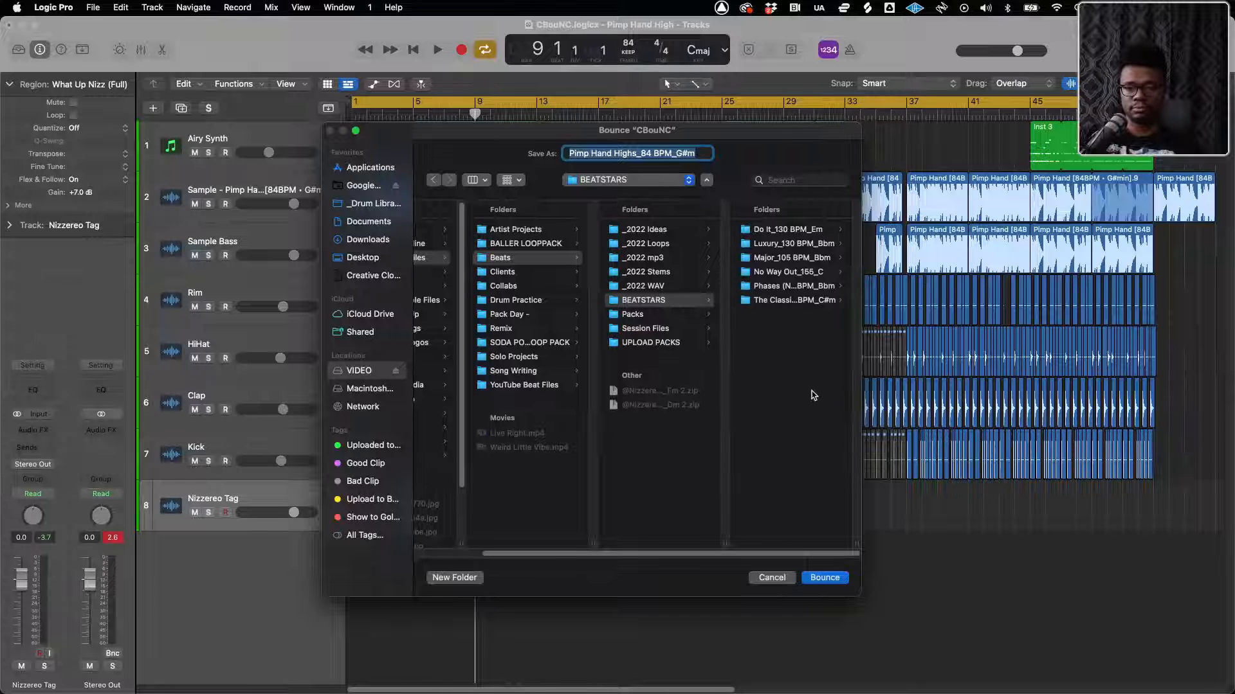
click(444, 583)
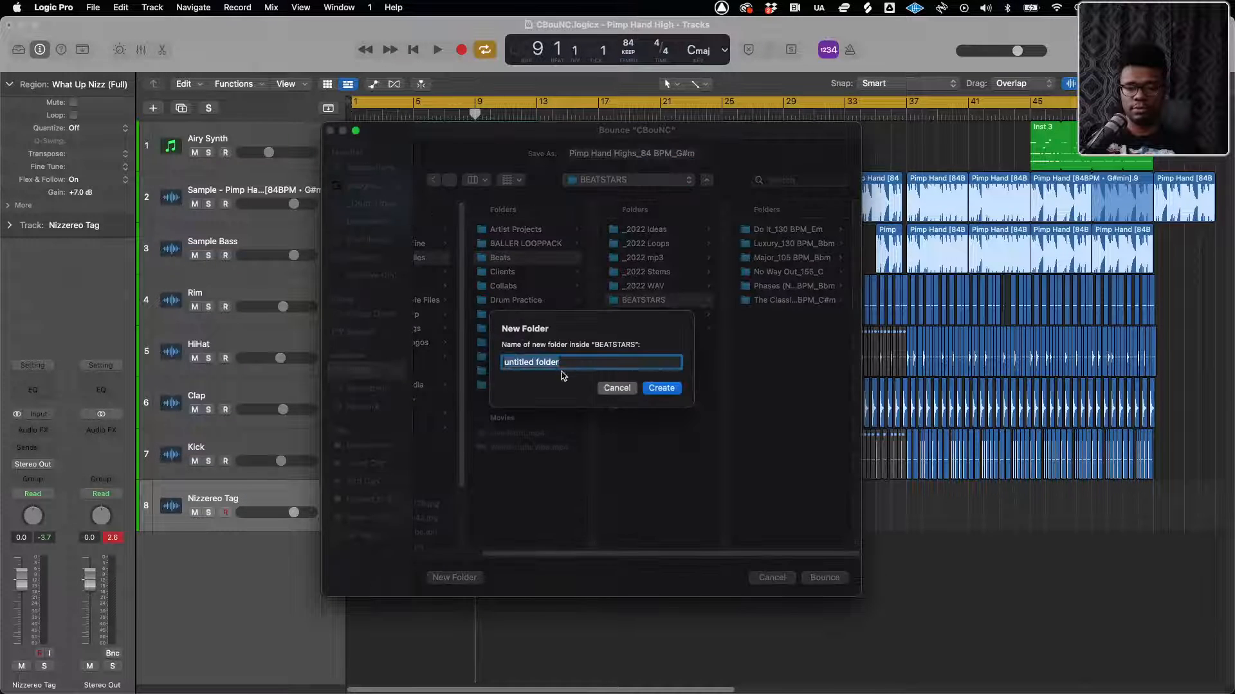
right_click(563, 368)
click(581, 459)
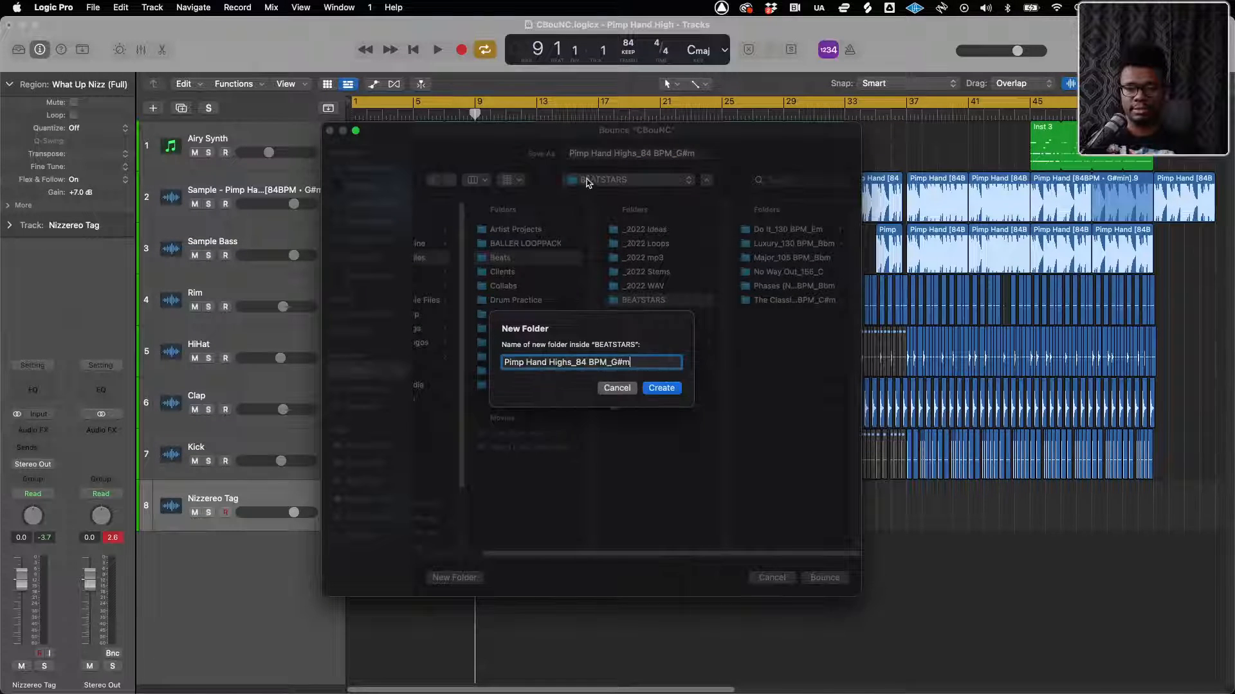
click(666, 395)
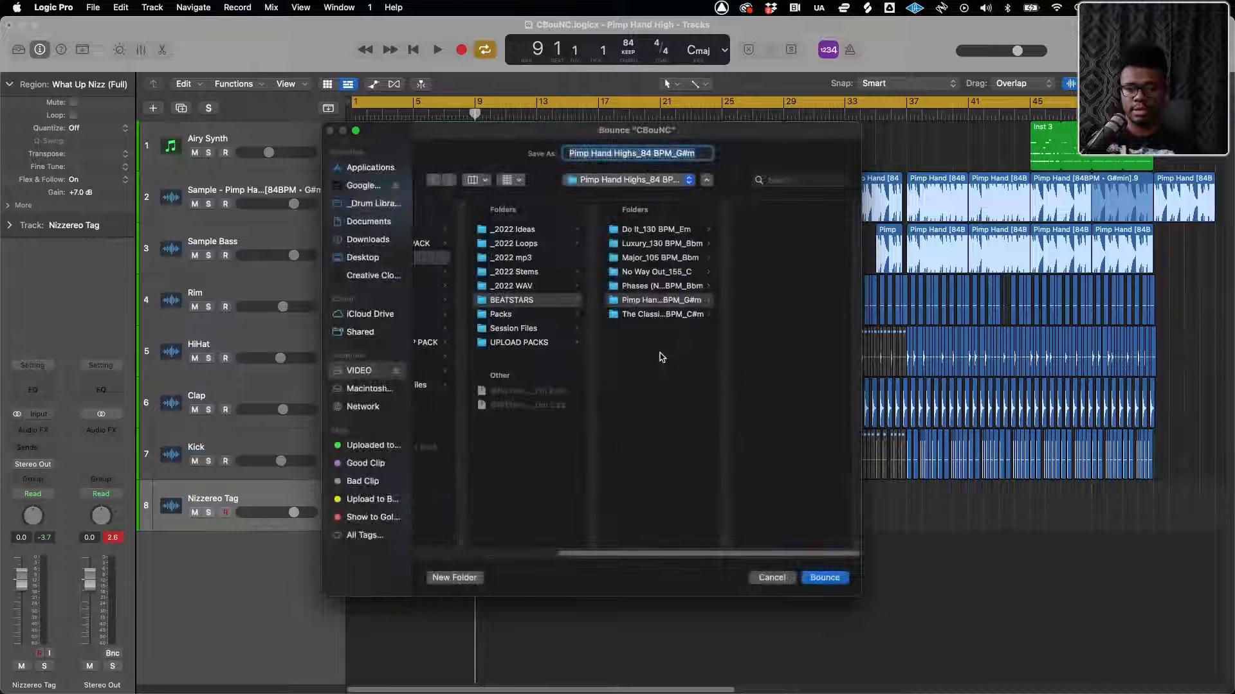
click(572, 153)
text(@Nizzr)
key(BackSpace)
text(ereo)
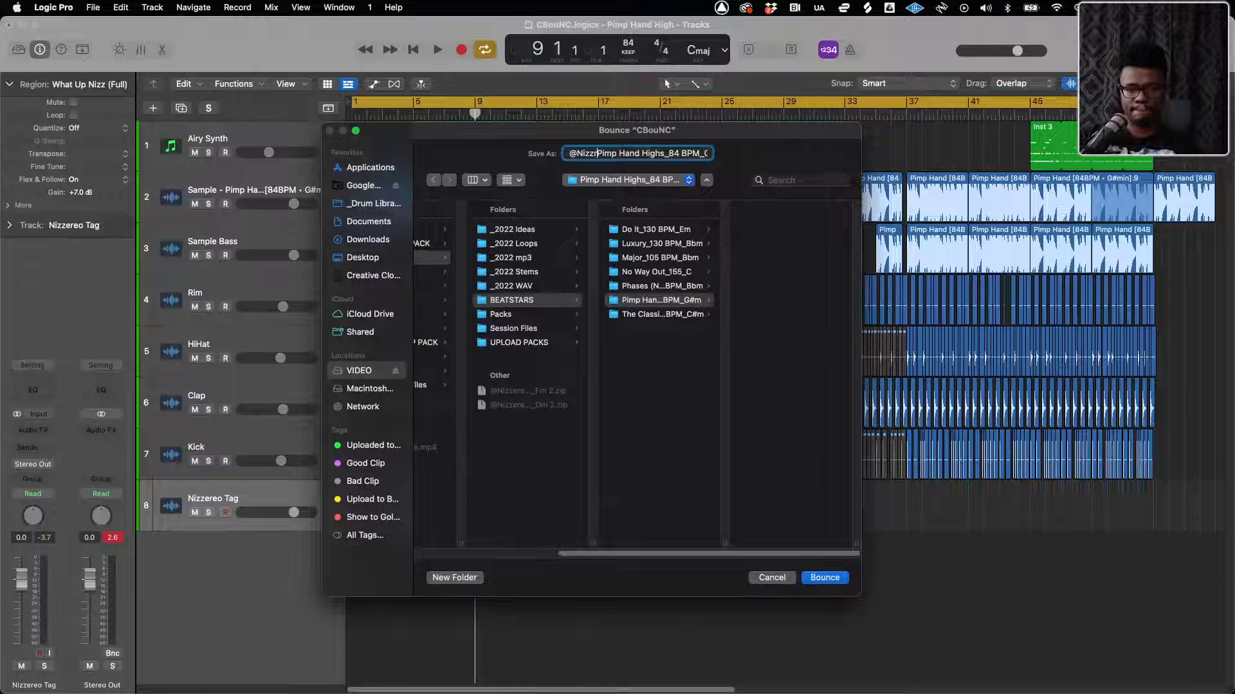
text(_)
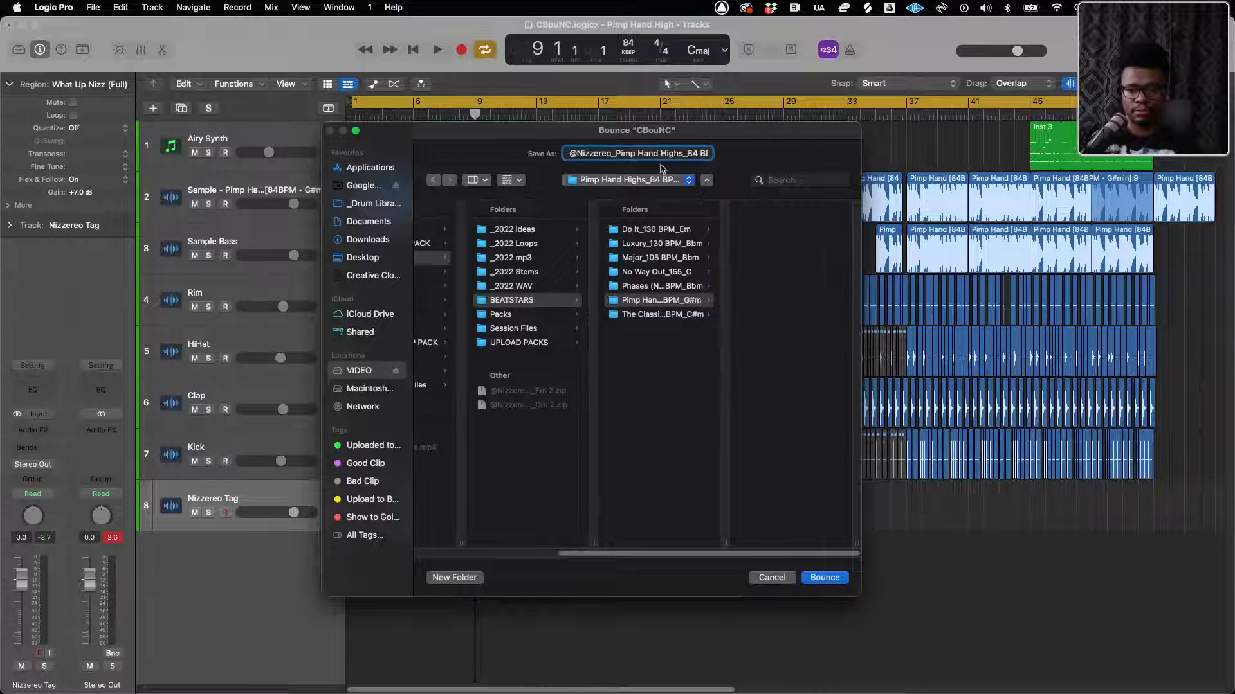
click(786, 276)
click(829, 579)
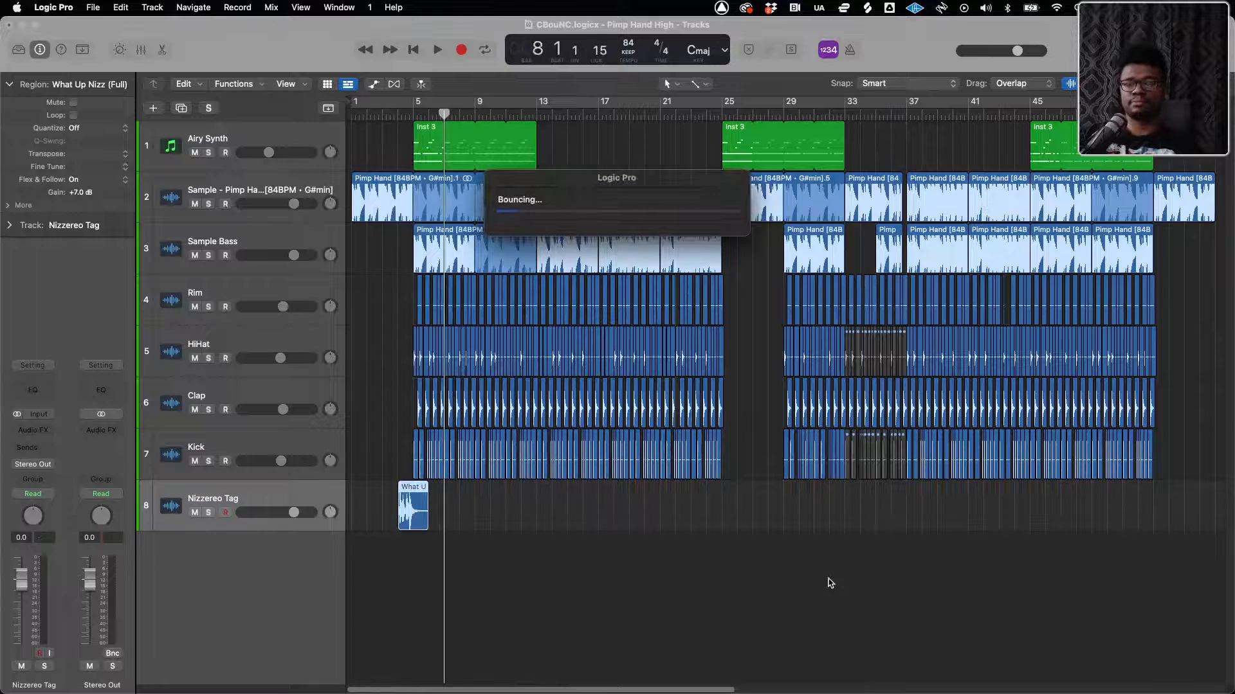
key(ctrl+Up)
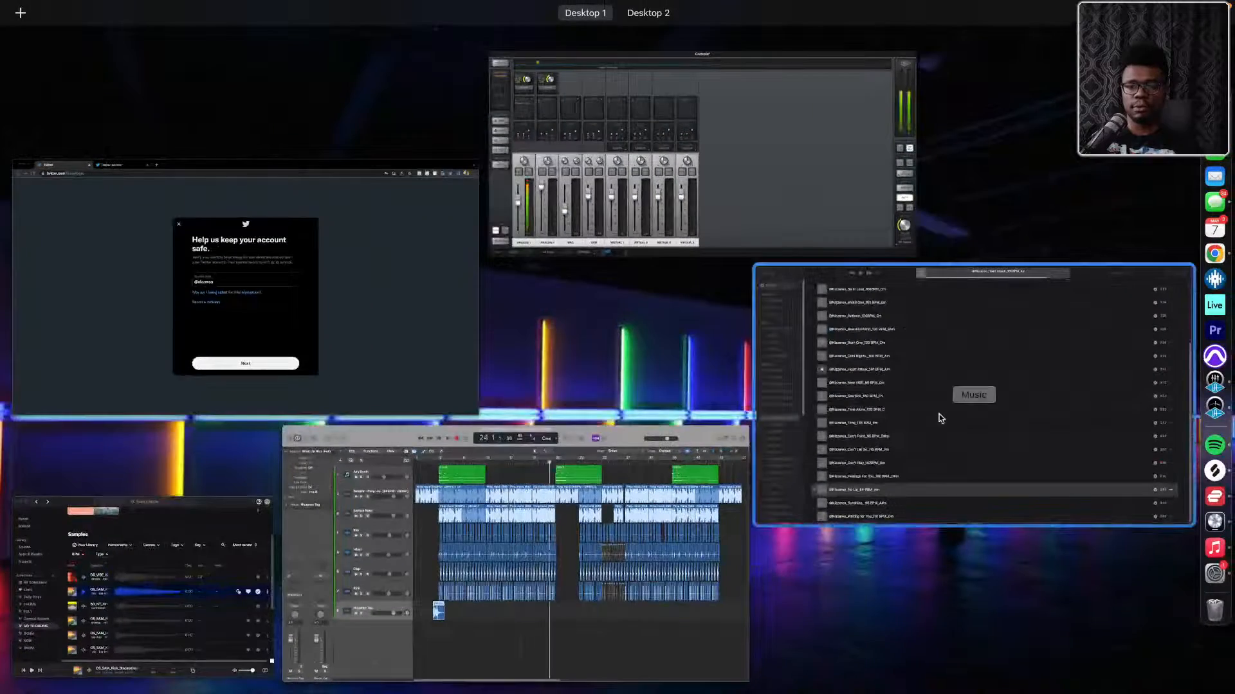
click(931, 397)
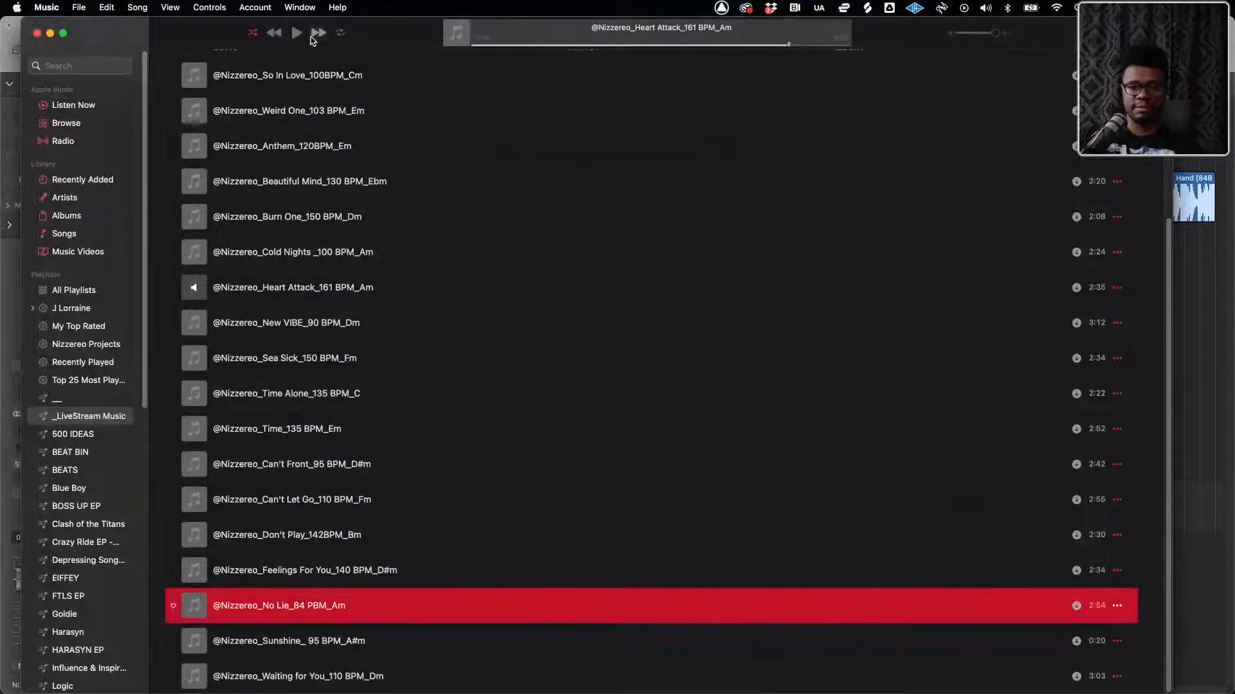
click(300, 36)
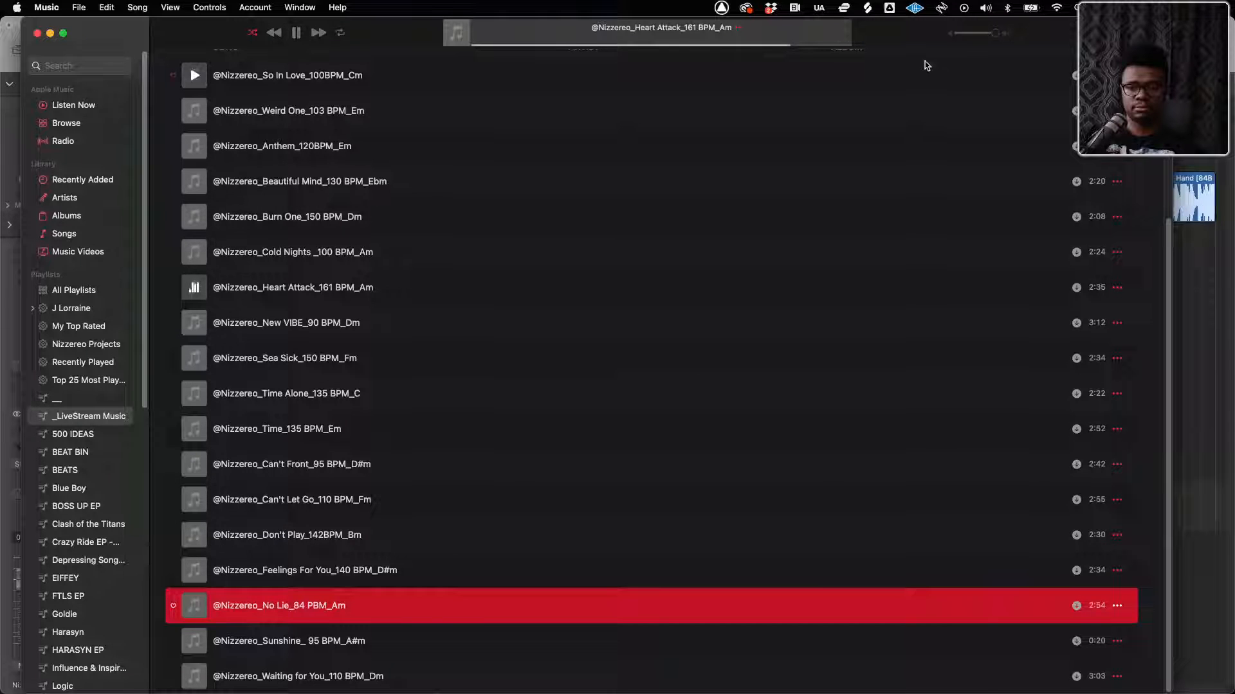
drag(973, 35, 980, 33)
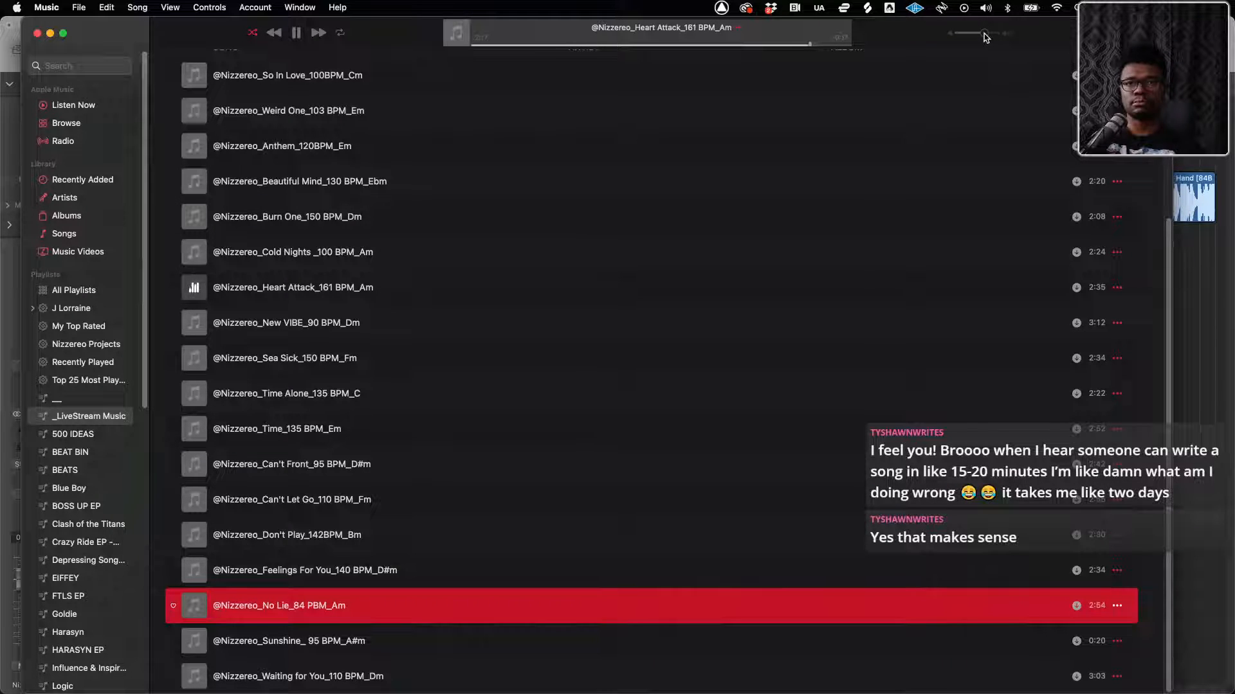
key(ctrl+Up)
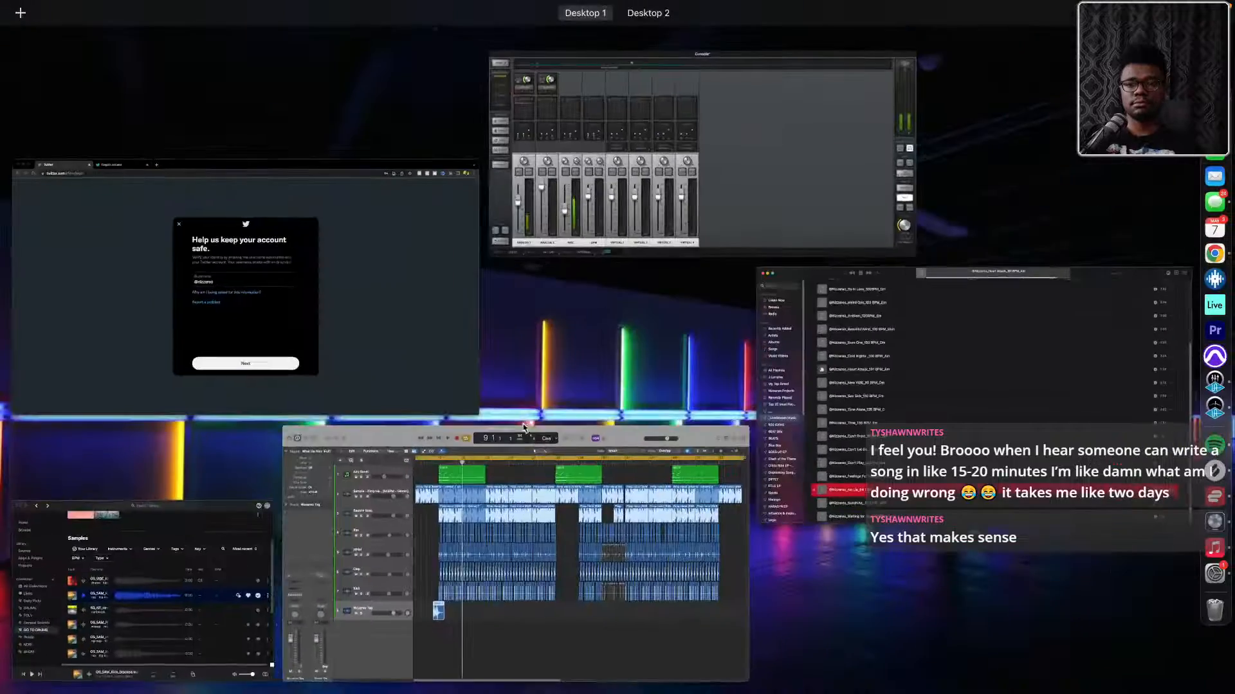
click(523, 482)
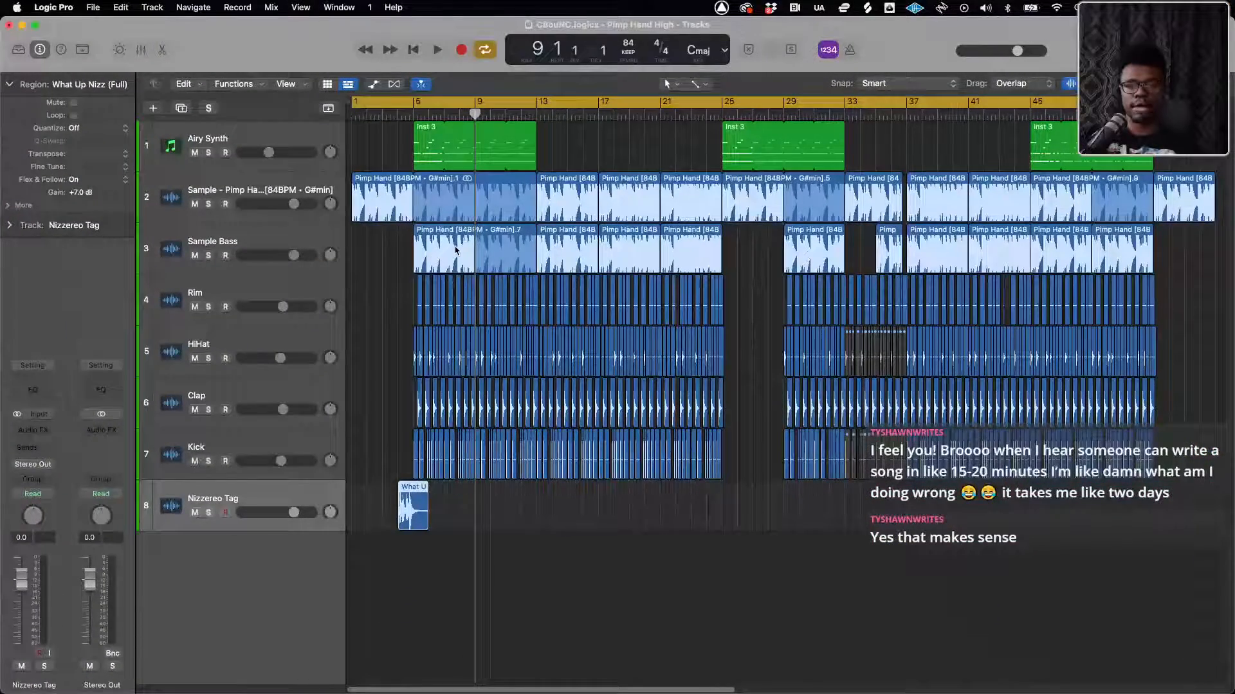
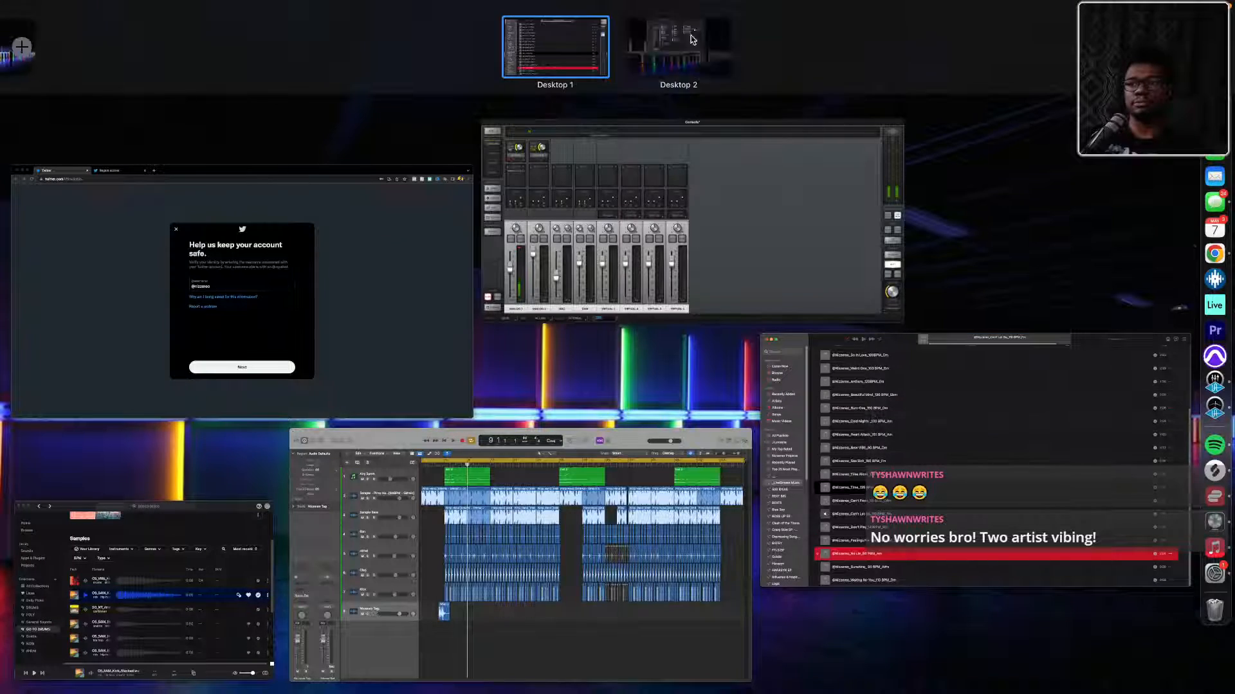
Switch to the Finder window showing the Pimp Hand Highs_84 BPM_G#m folder and move it nearer the middle of the screen
drag(6, 45, 498, 408)
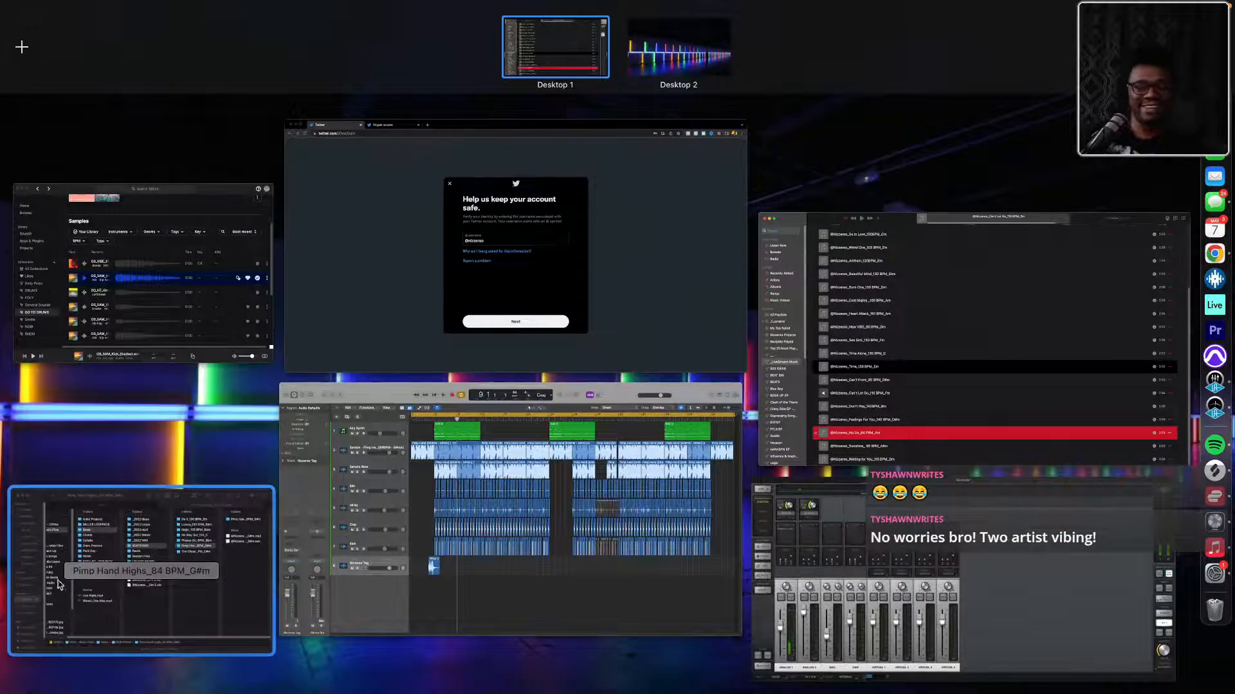
click(58, 584)
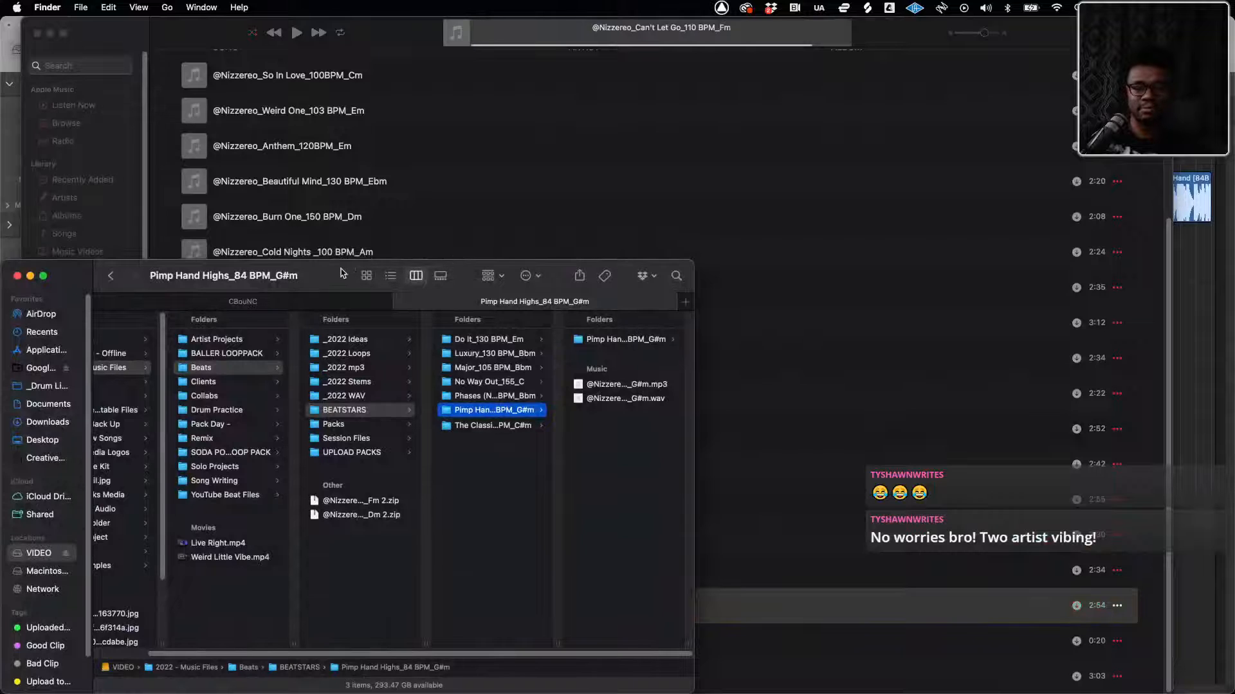
drag(342, 273, 567, 175)
Look through the contents of the beat folders inside BEATSTARS, from Do It_130 BPM_Em to The Classic_147 BPM_C#m
click(636, 232)
click(633, 247)
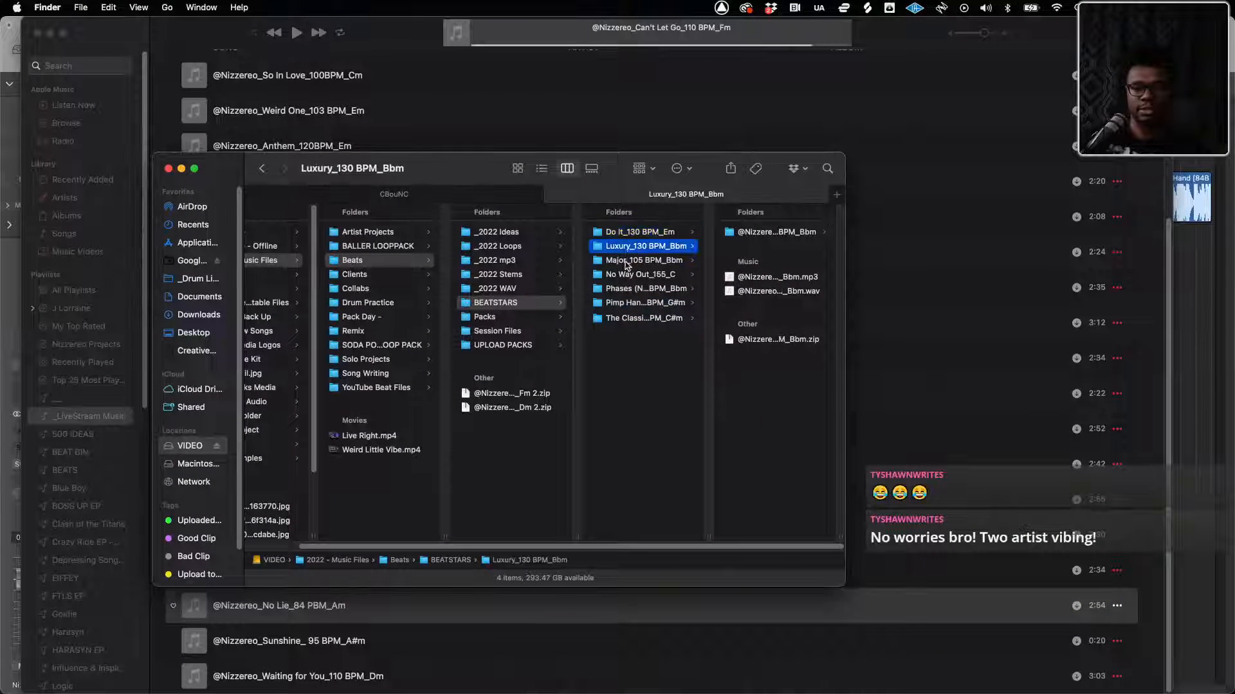
click(627, 260)
click(621, 275)
click(621, 290)
click(625, 234)
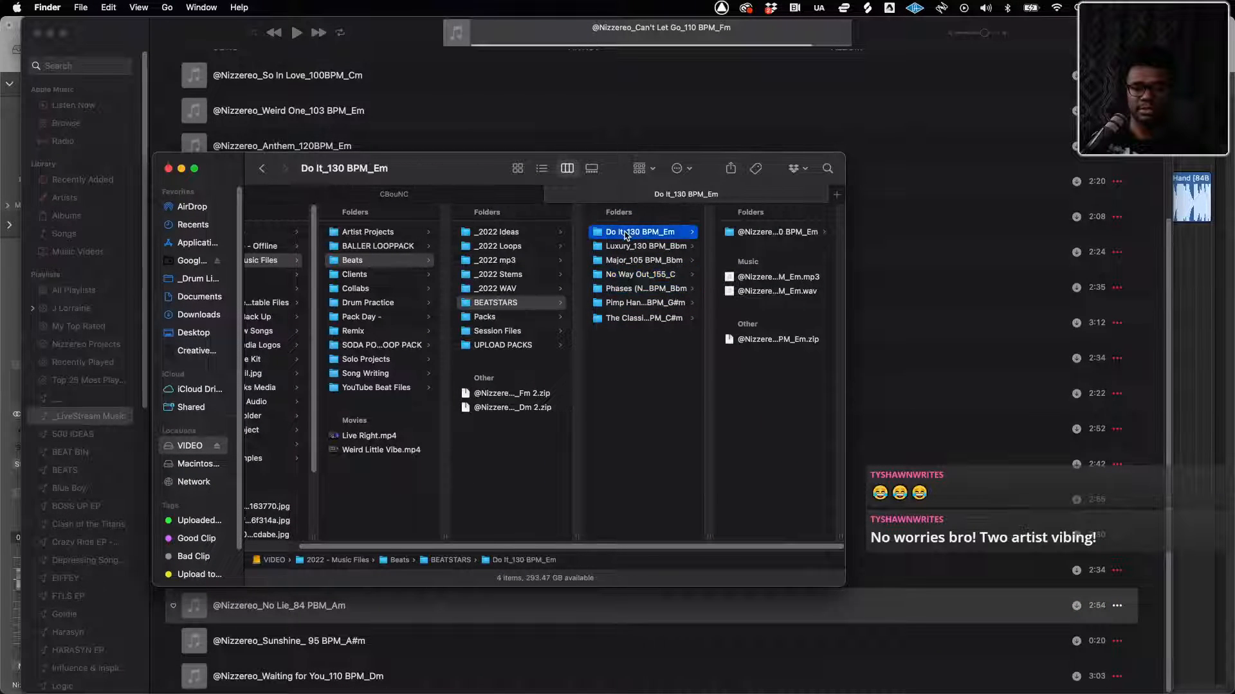
key(Down)
key(Down)
key(Down)
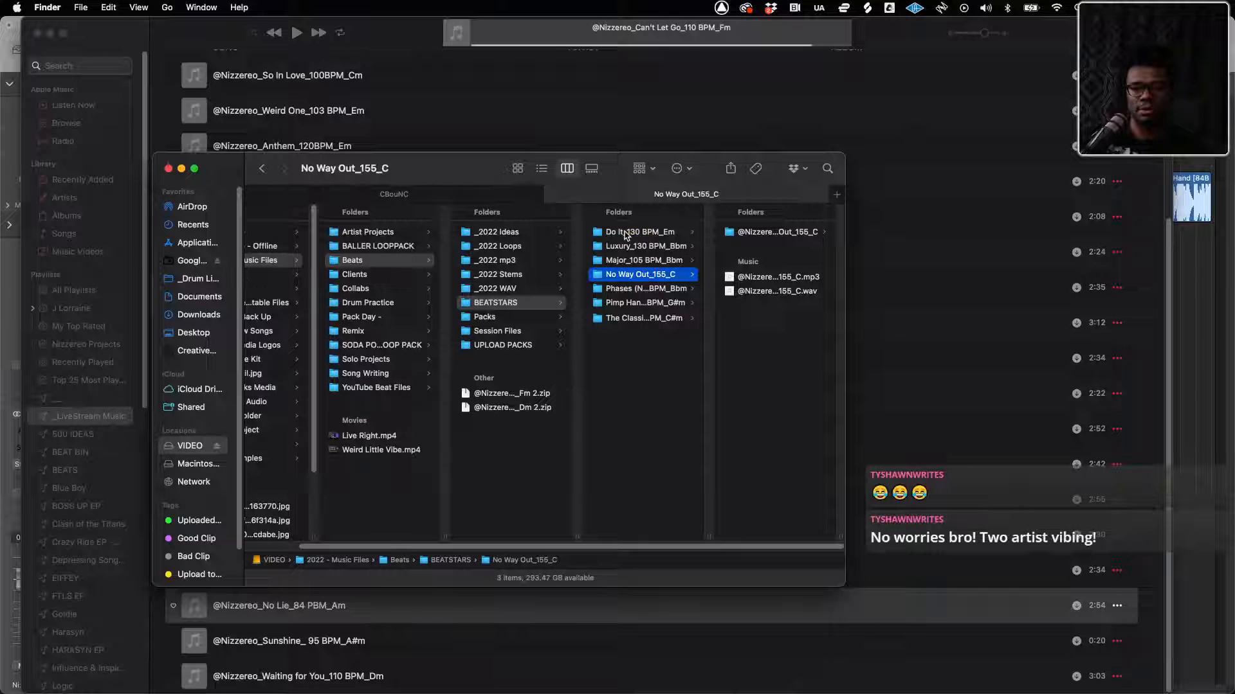
key(Down)
key(Down)
key(Down)
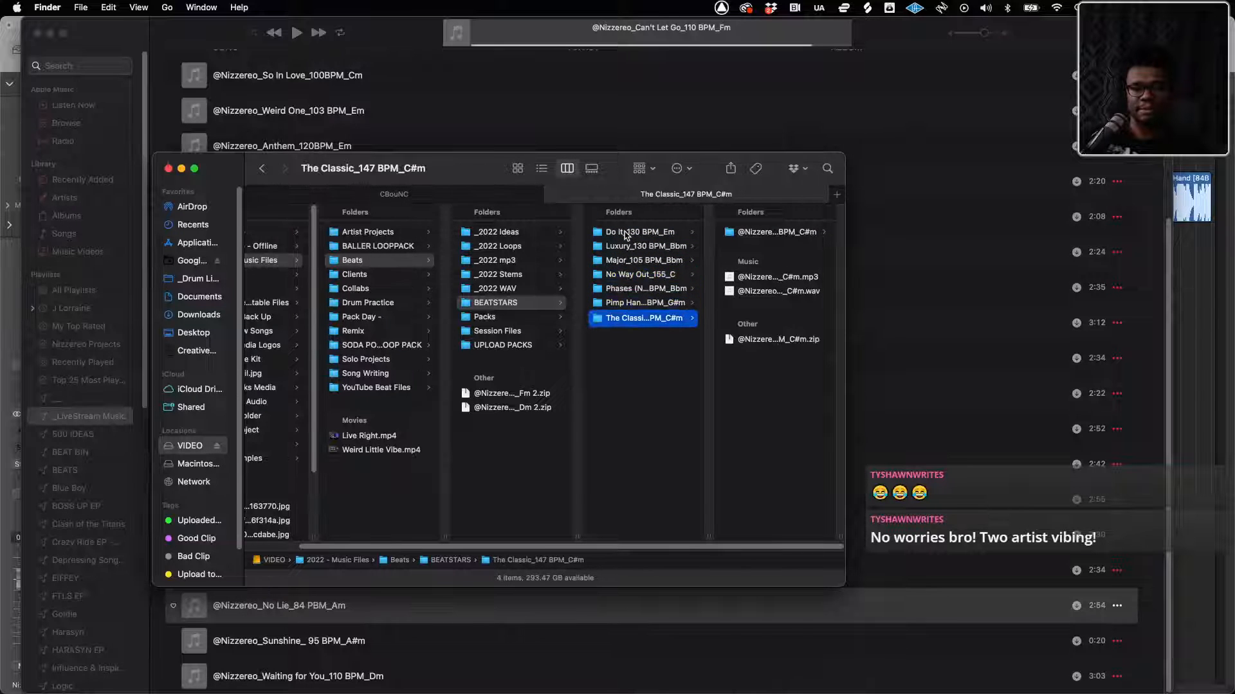
click(624, 236)
key(Down)
key(Down)
key(Down)
key(Down)
key(Down)
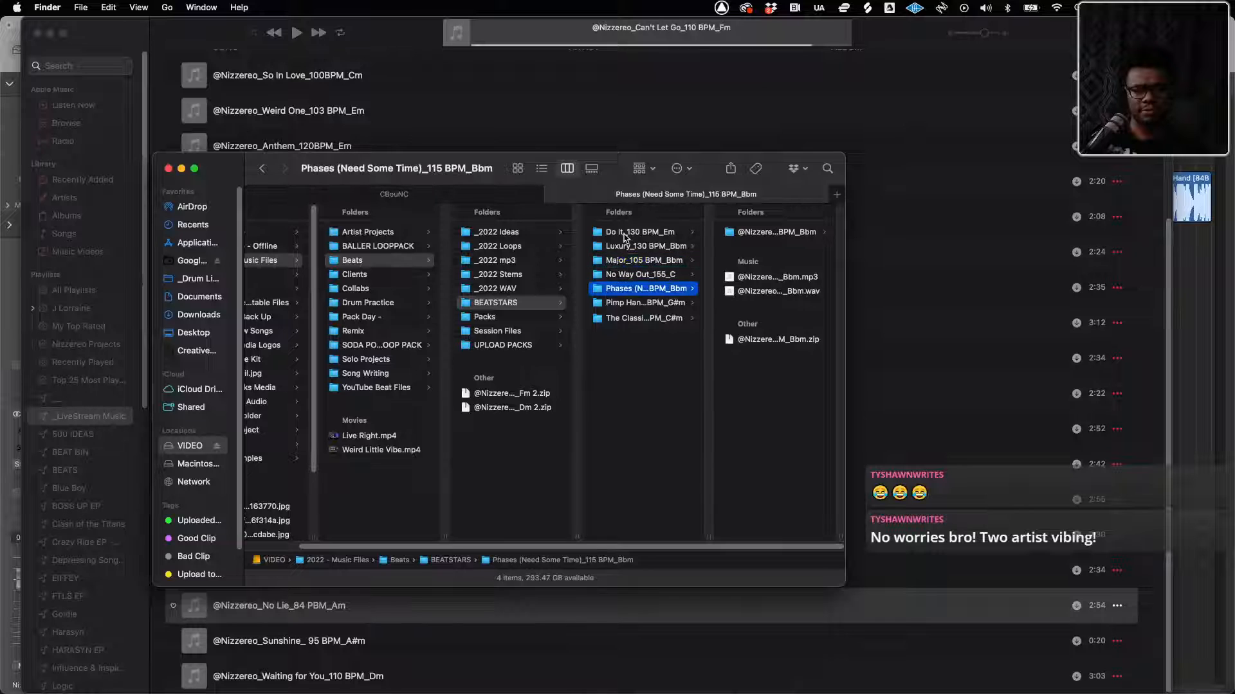
key(Down)
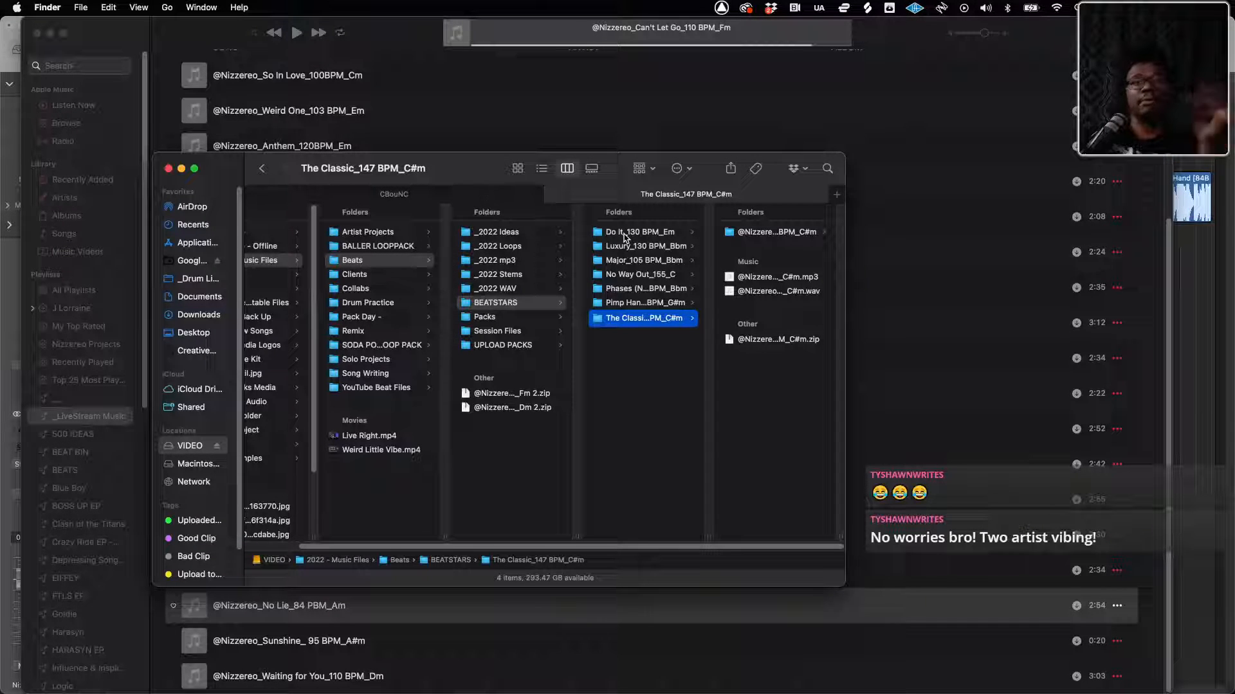
Find OMG.logicx in the OMG folder of the October beat pack and examine its arrangement in Quick Look
click(393, 195)
click(460, 243)
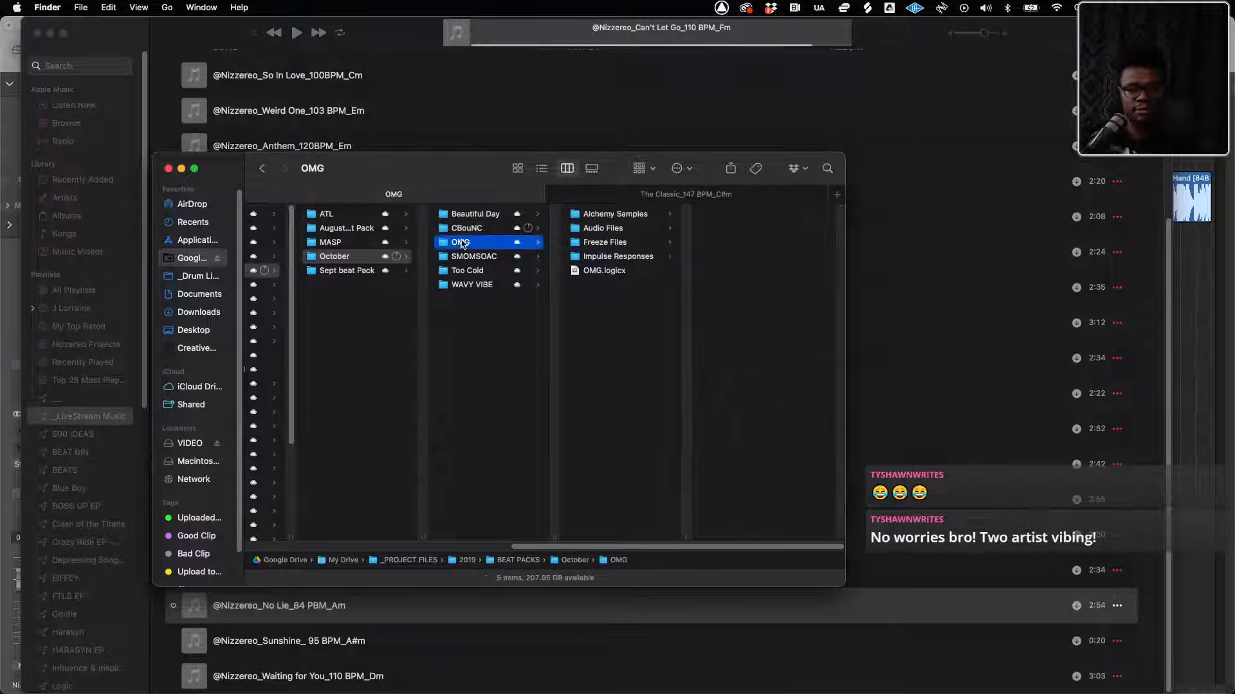
click(590, 270)
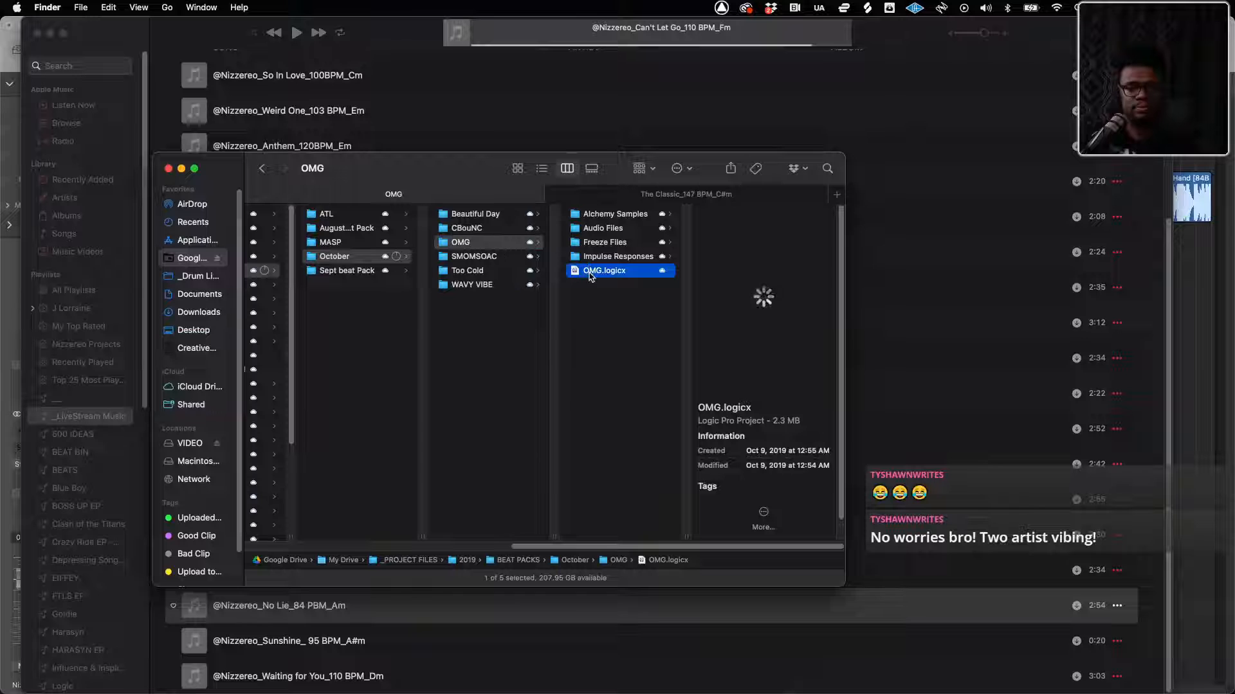
double_click(592, 274)
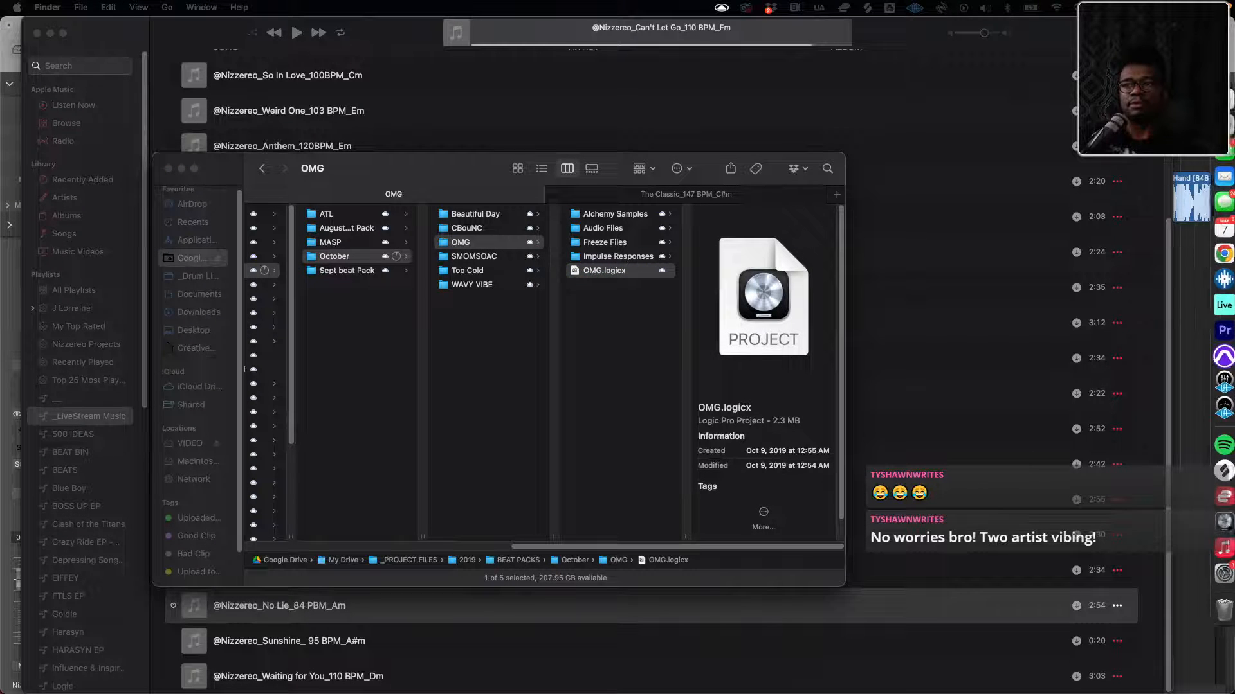
scroll(735, 65, up, 5)
drag(735, 65, 921, 132)
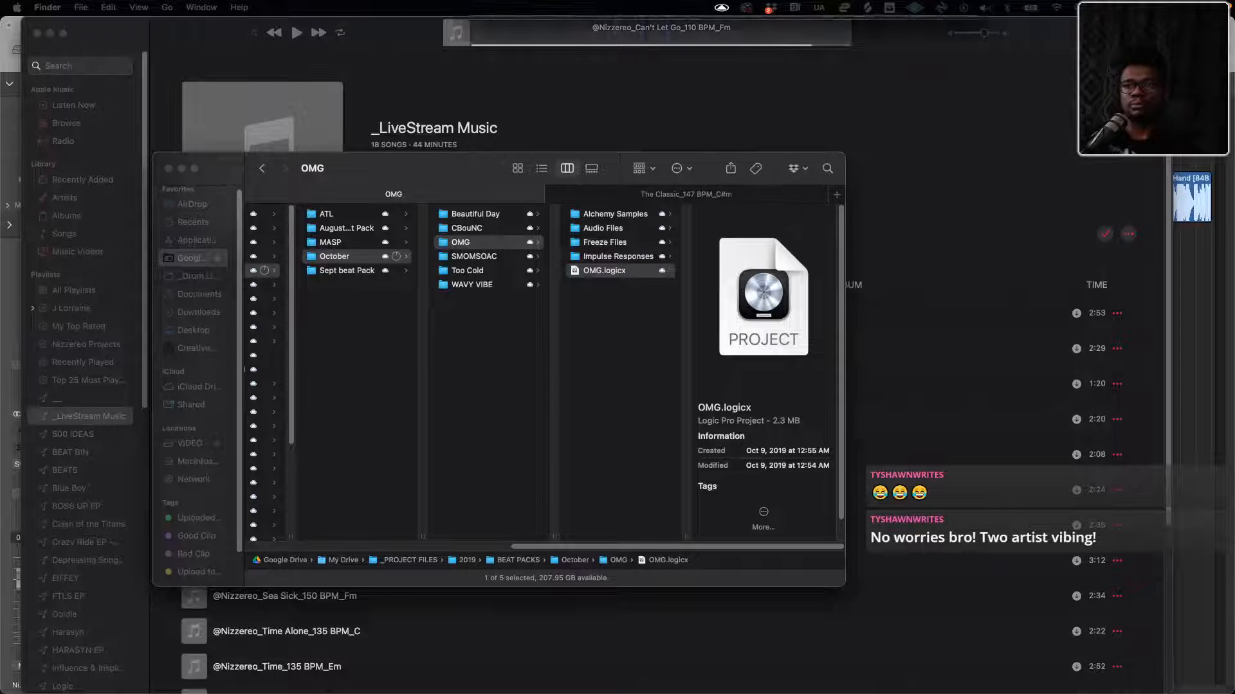
key(space)
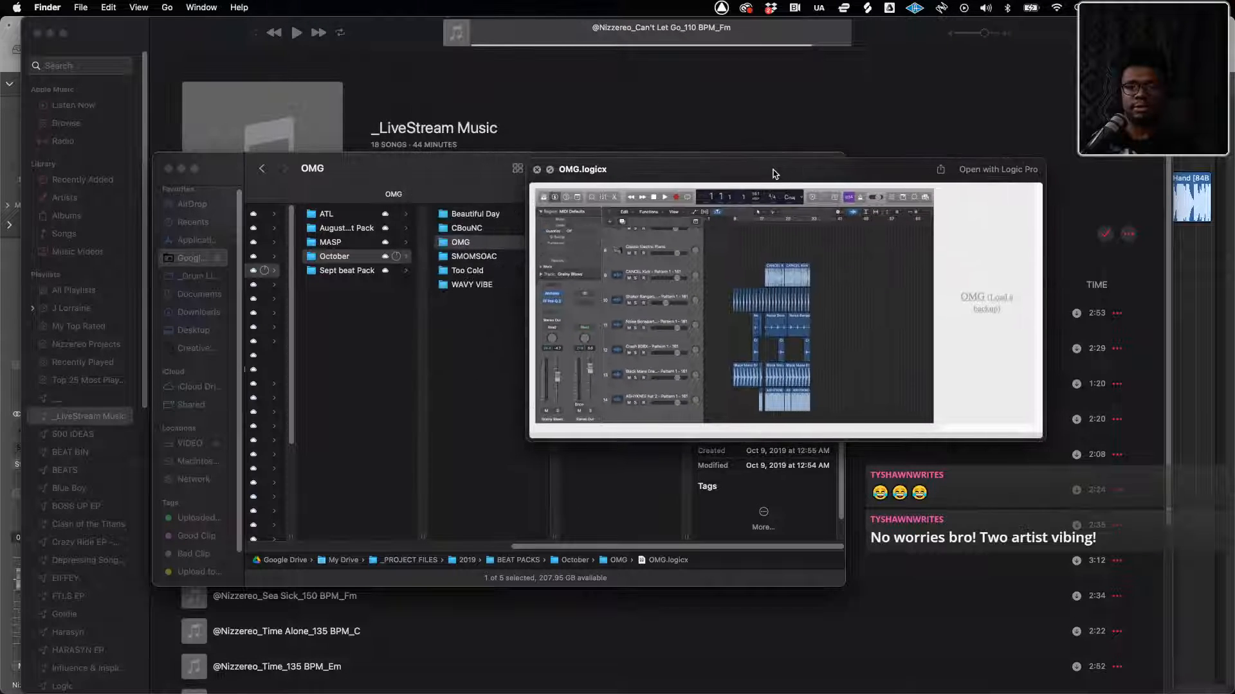
drag(775, 174, 630, 85)
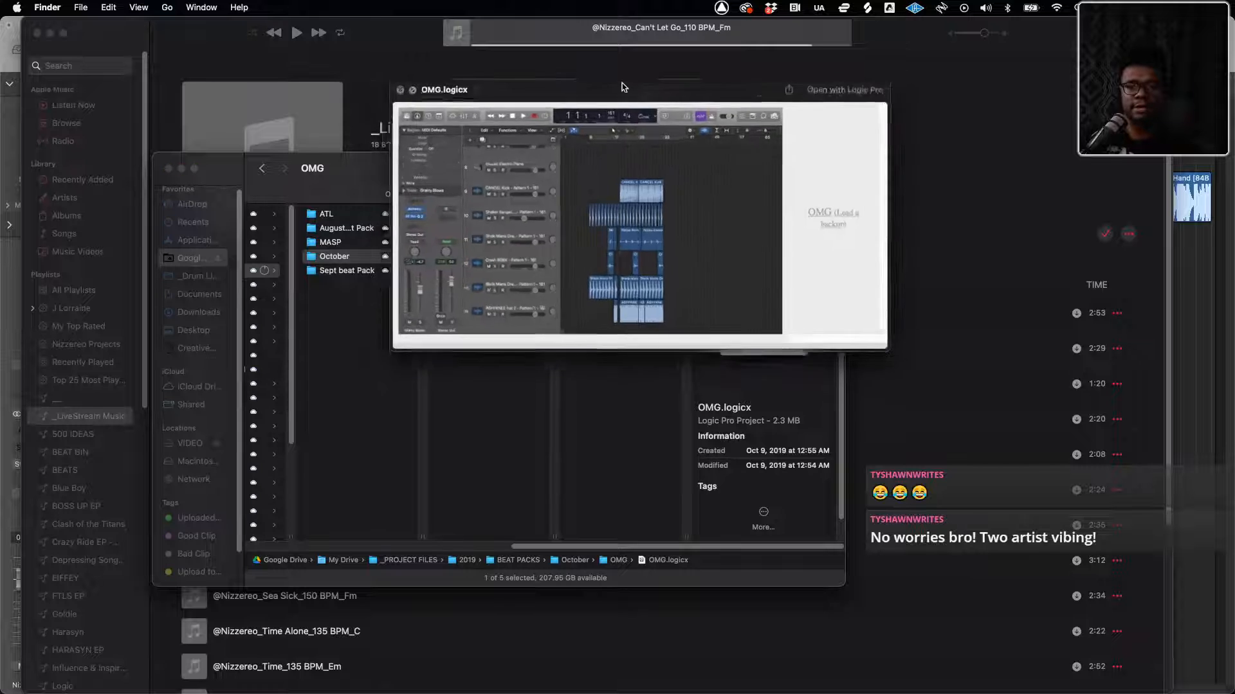
key(space)
key(space)
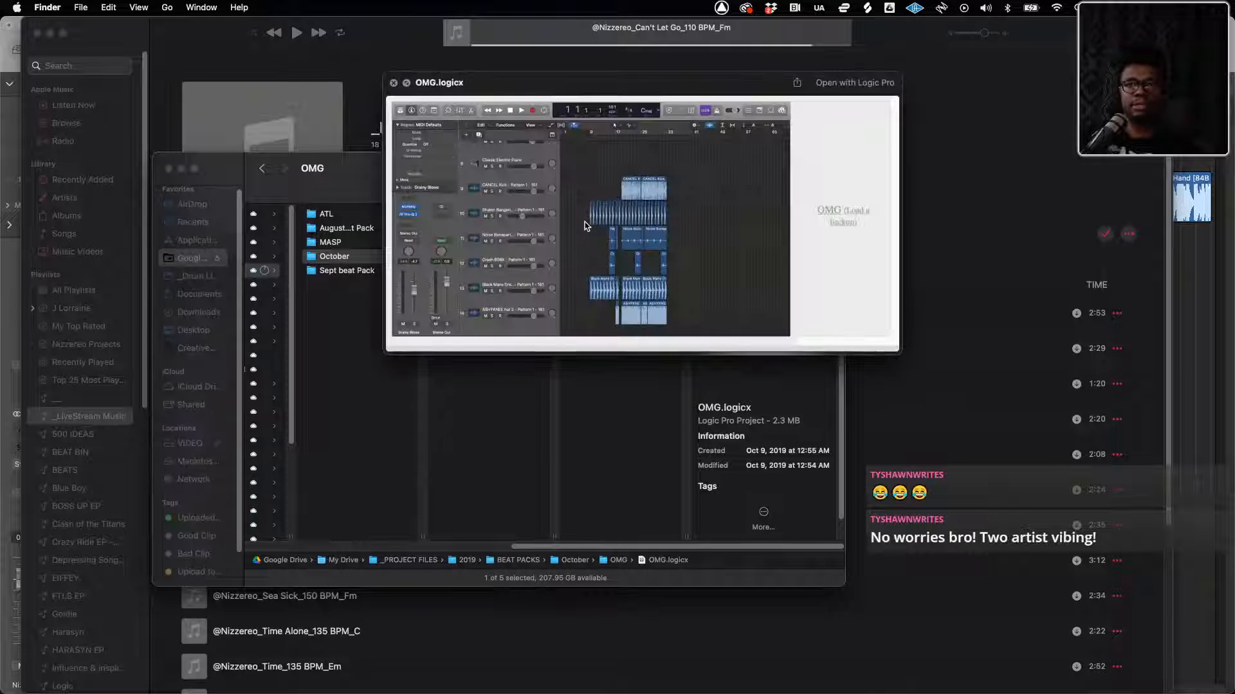
key(space)
key(space)
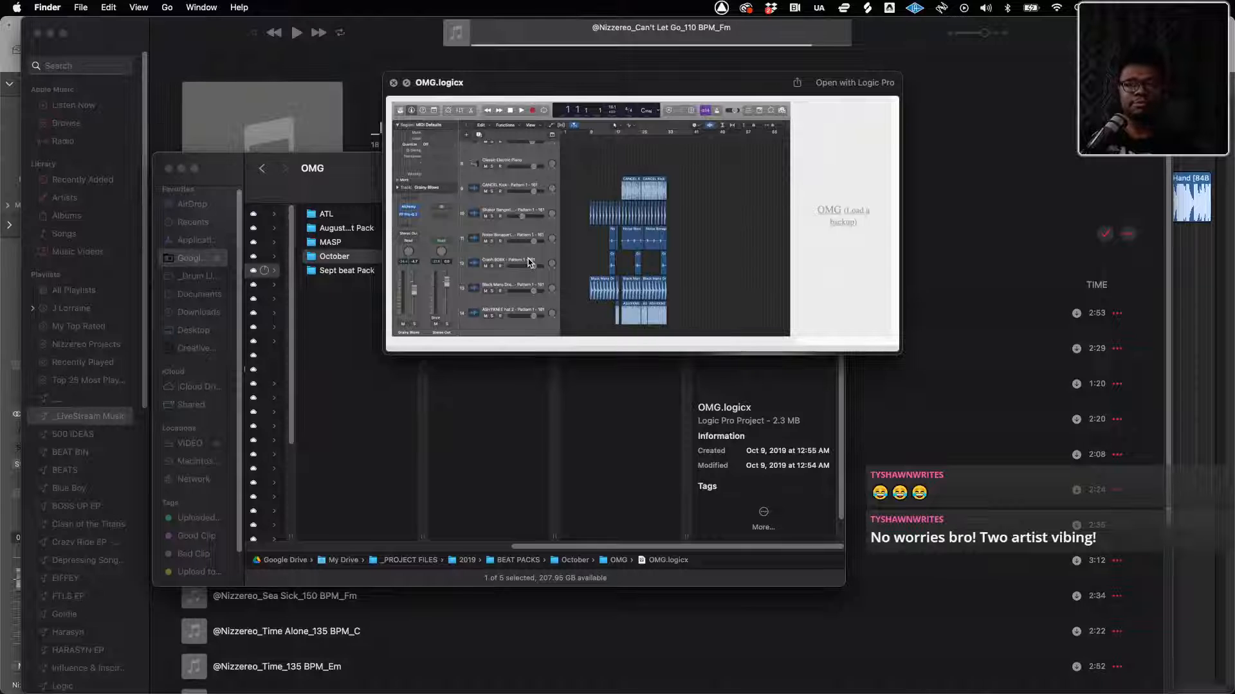
key(space)
key(space)
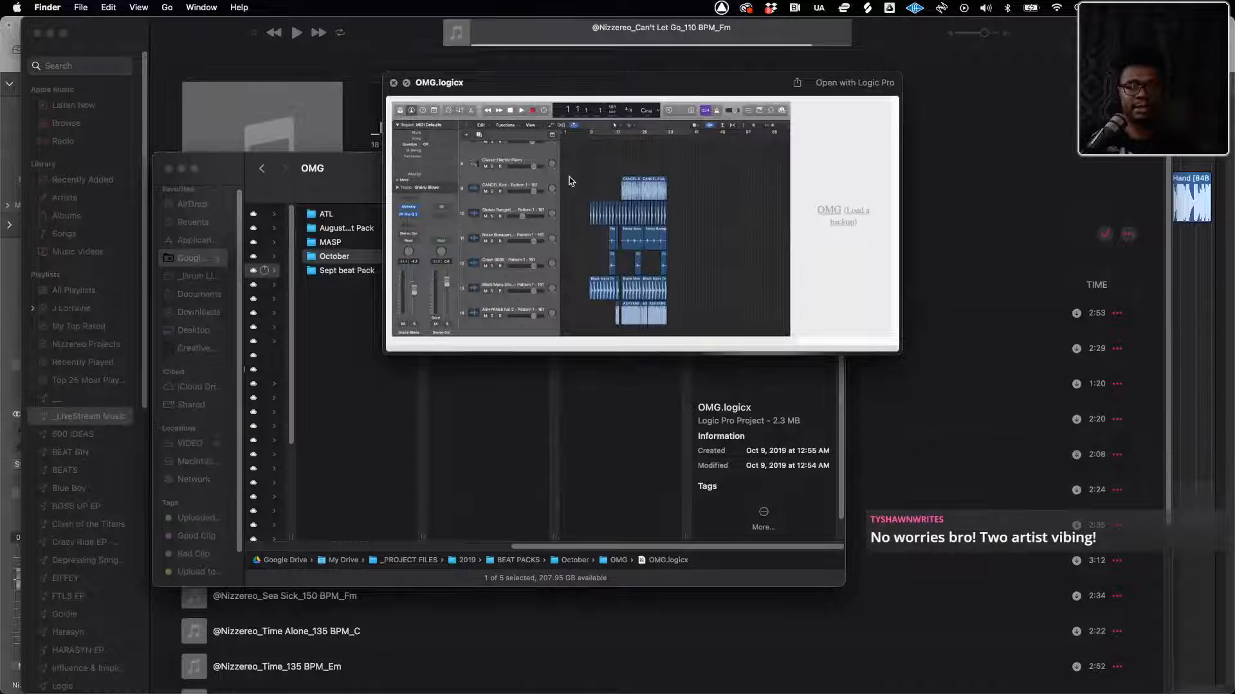
key(space)
Preview SMOMSOAC.logicx from the SMOMSOAC folder in Quick Look and close the preview
click(474, 257)
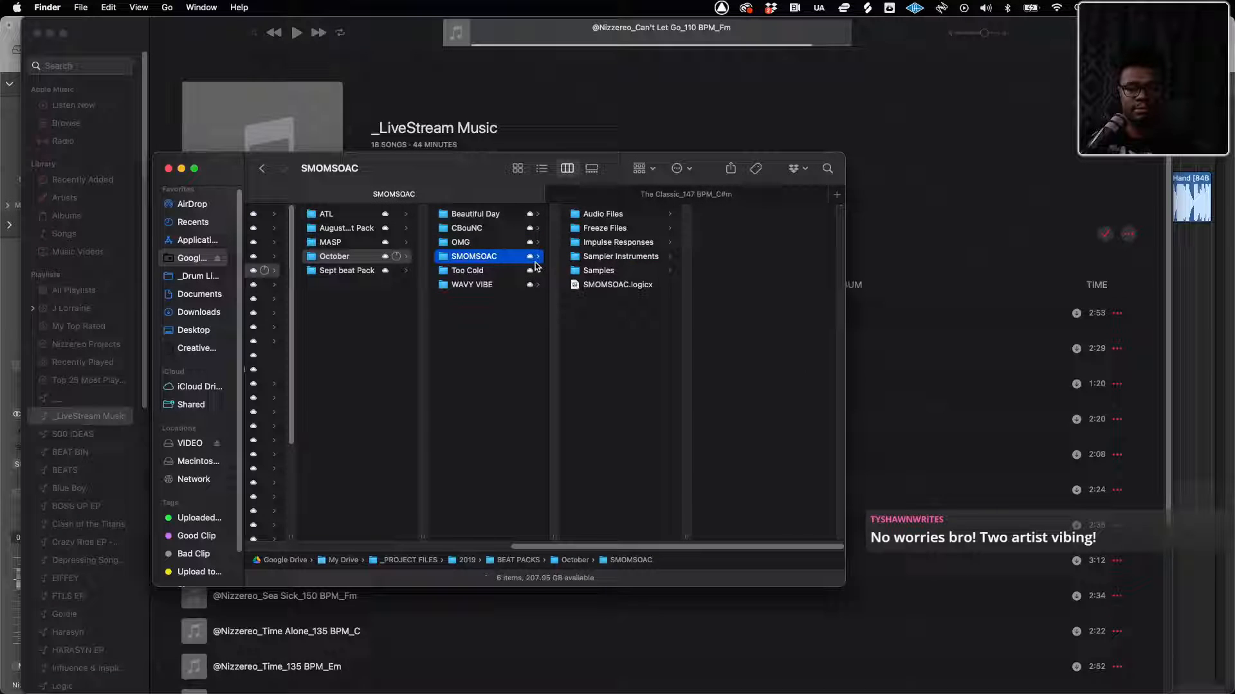
click(591, 285)
key(space)
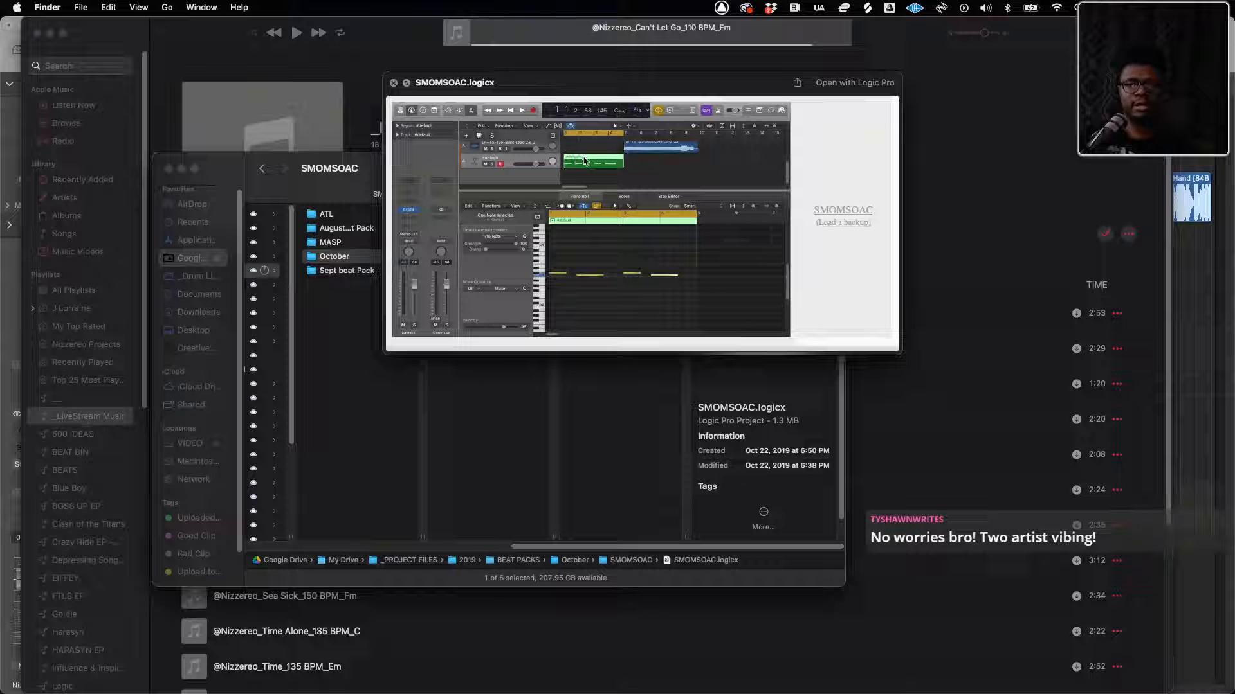
key(space)
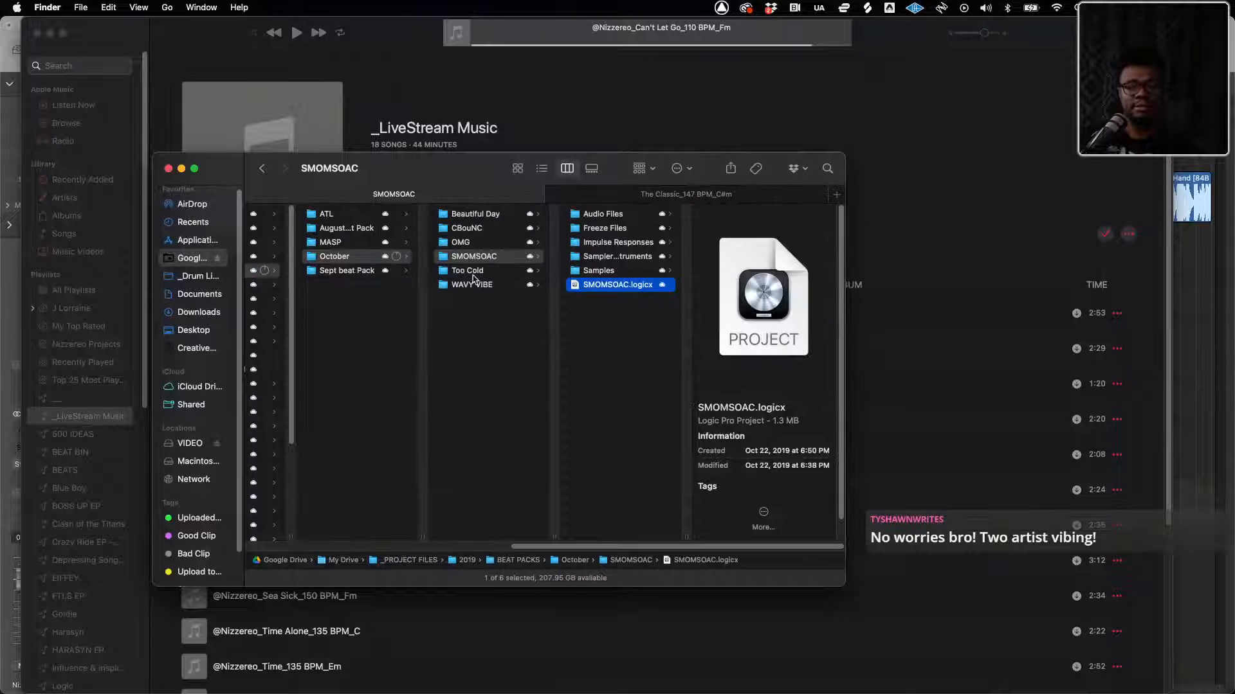
Preview Too Cold.logicx from the Too Cold folder in Quick Look and close the preview
click(473, 273)
click(596, 257)
key(space)
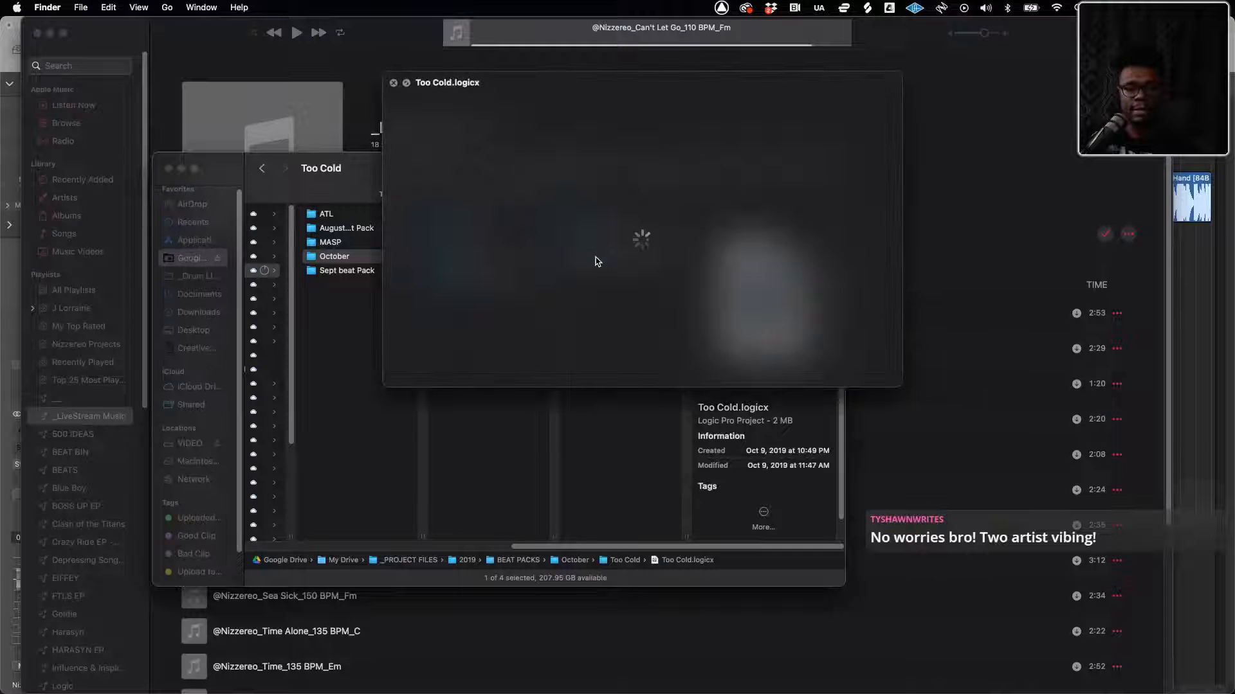
key(space)
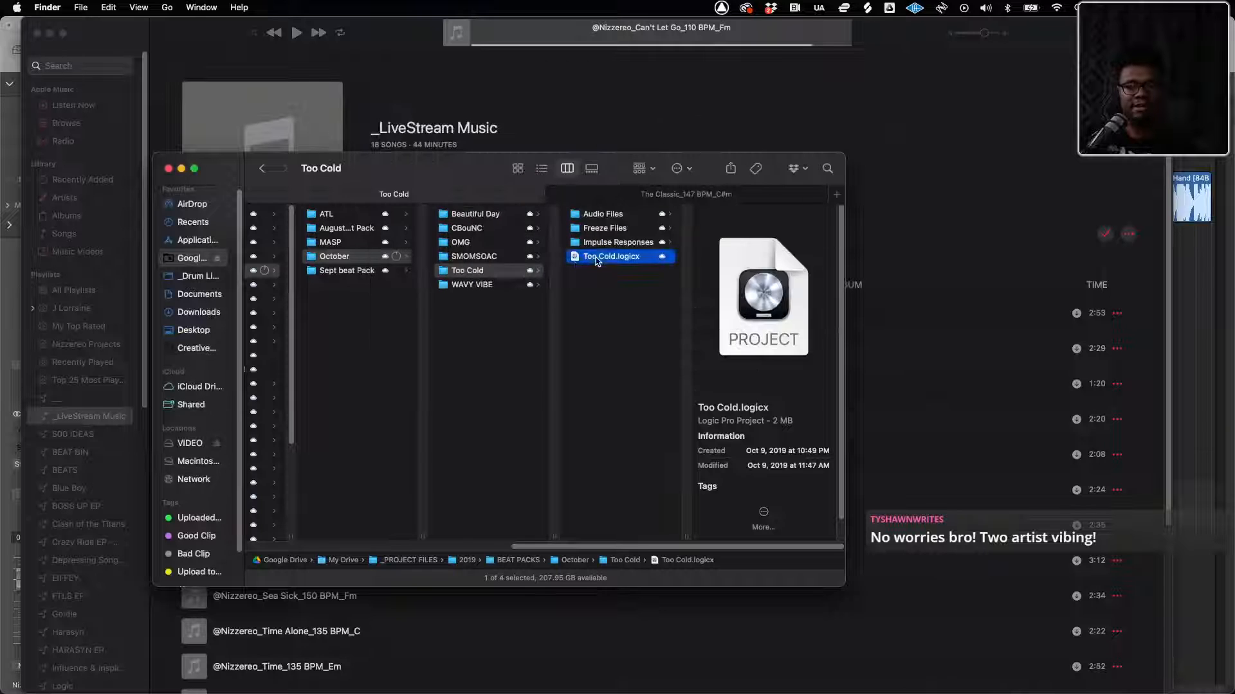
Preview WAVY VIBE.logicx from the WAVY VIBE folder in Quick Look and close the preview
click(495, 284)
click(595, 259)
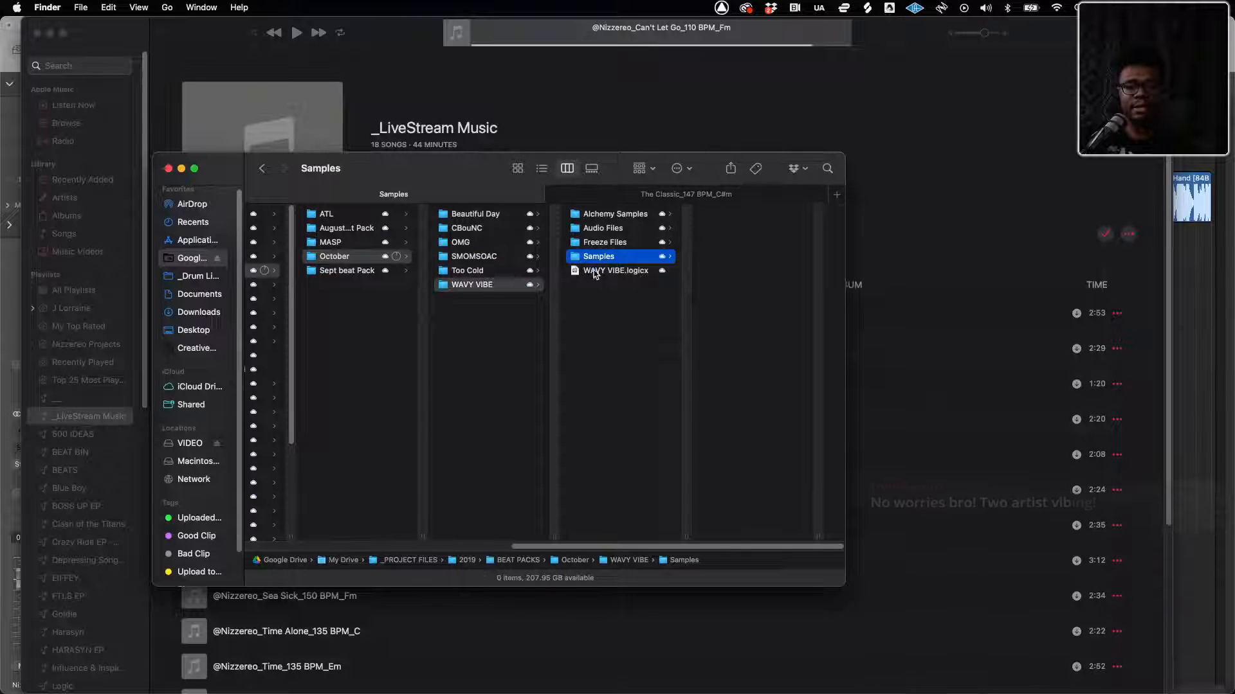
click(595, 271)
key(space)
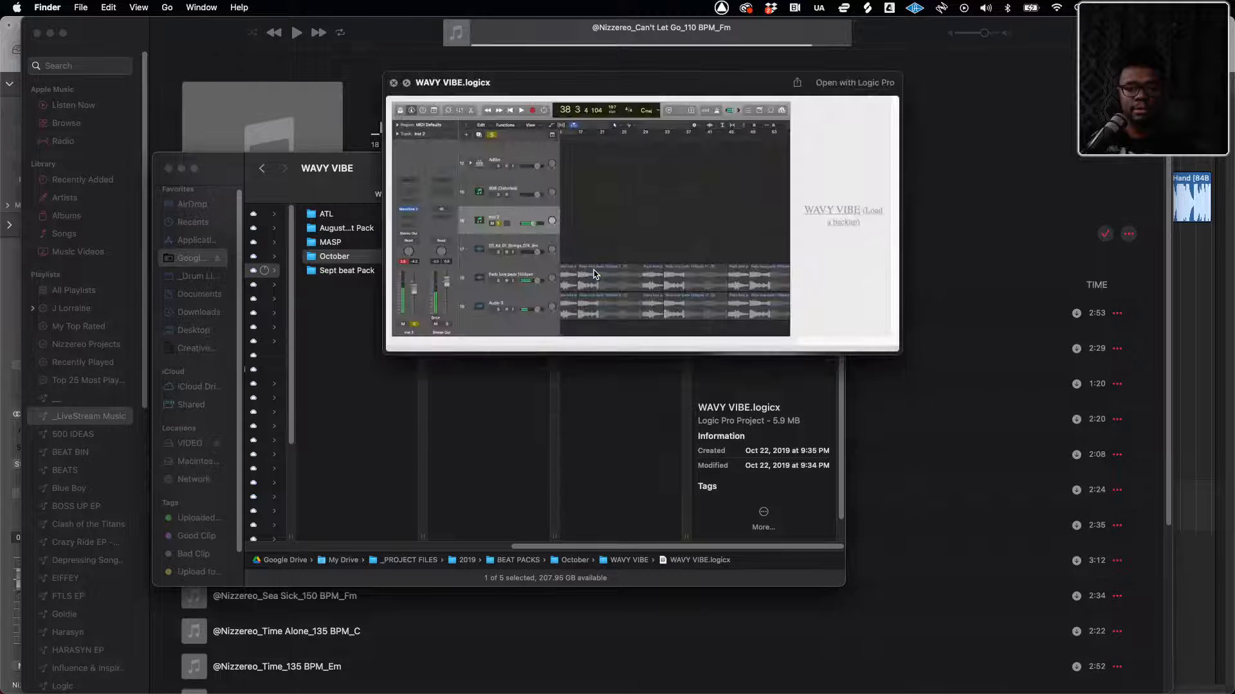
key(space)
Open WAVY VIBE.logicx in Logic Pro, closing the current Pimp Hand High project
double_click(597, 271)
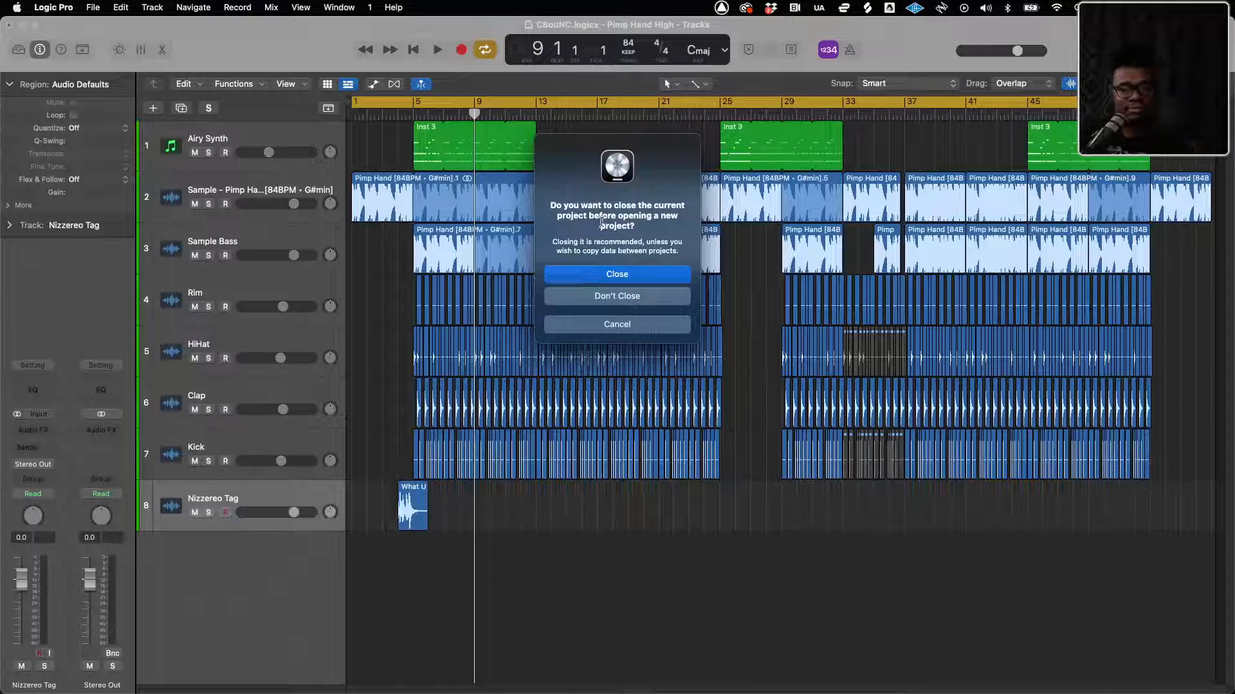
click(614, 276)
click(615, 276)
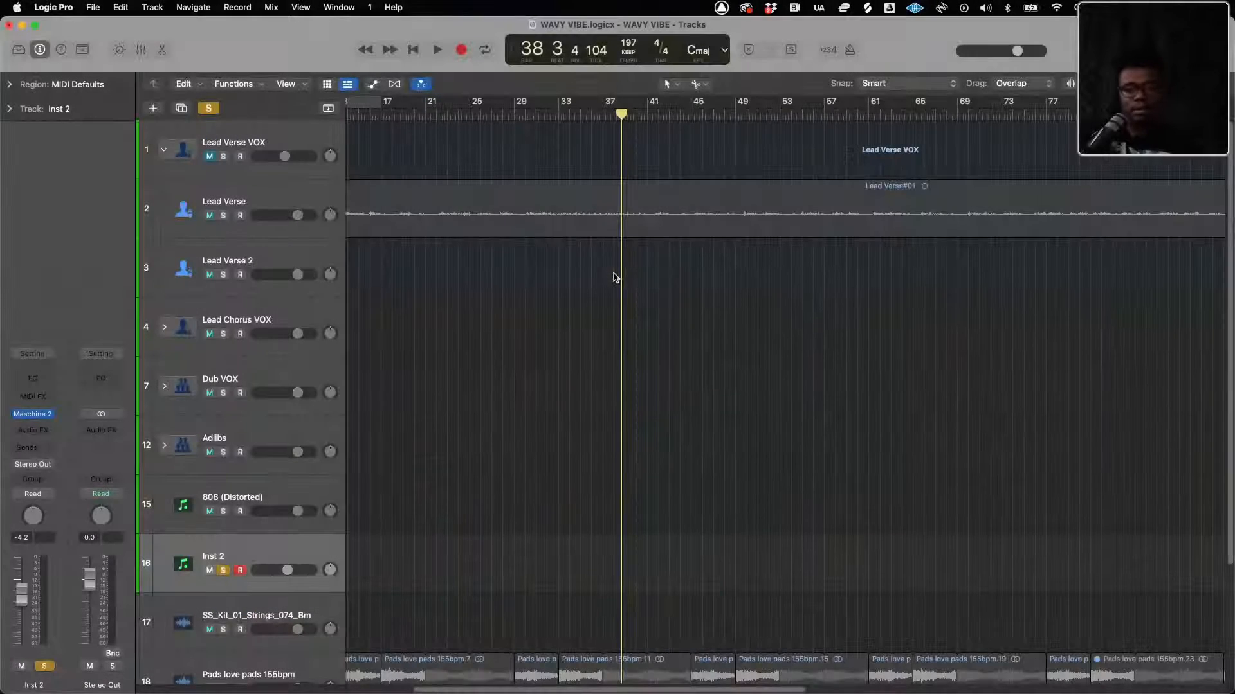
Look over all tracks of the WAVY VIBE project and switch solo on Inst 2 off and on again
key(z)
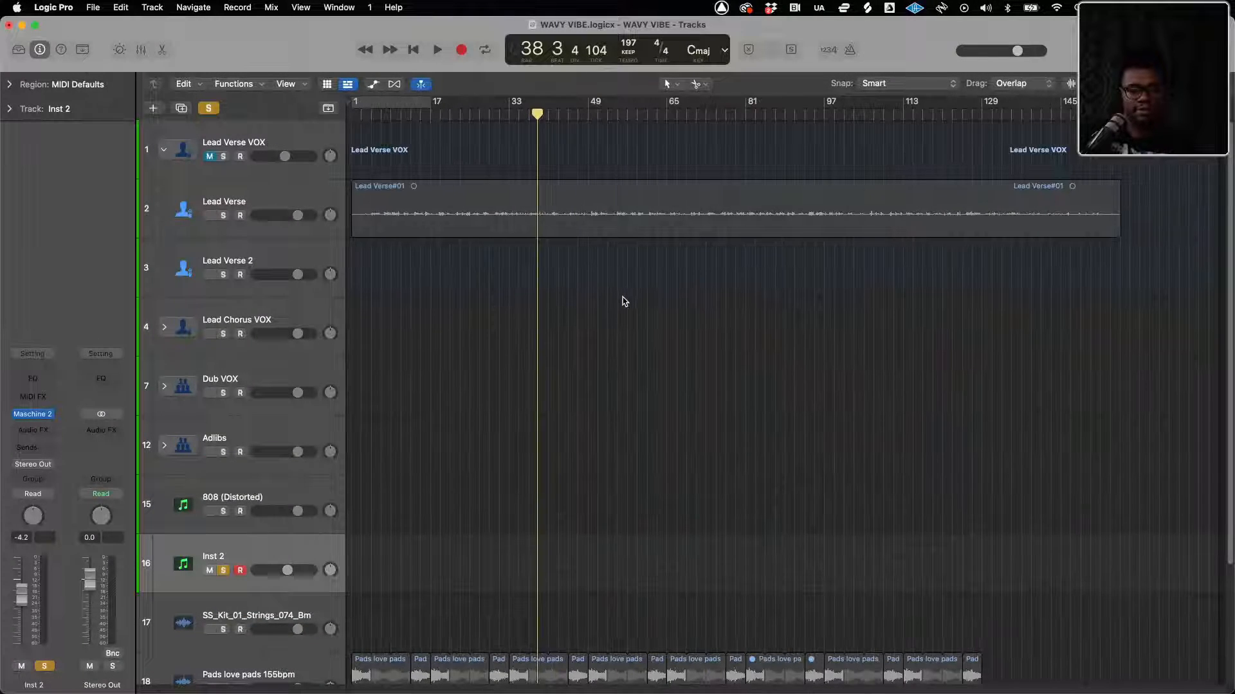
scroll(621, 299, down, 5)
scroll(621, 299, up, 5)
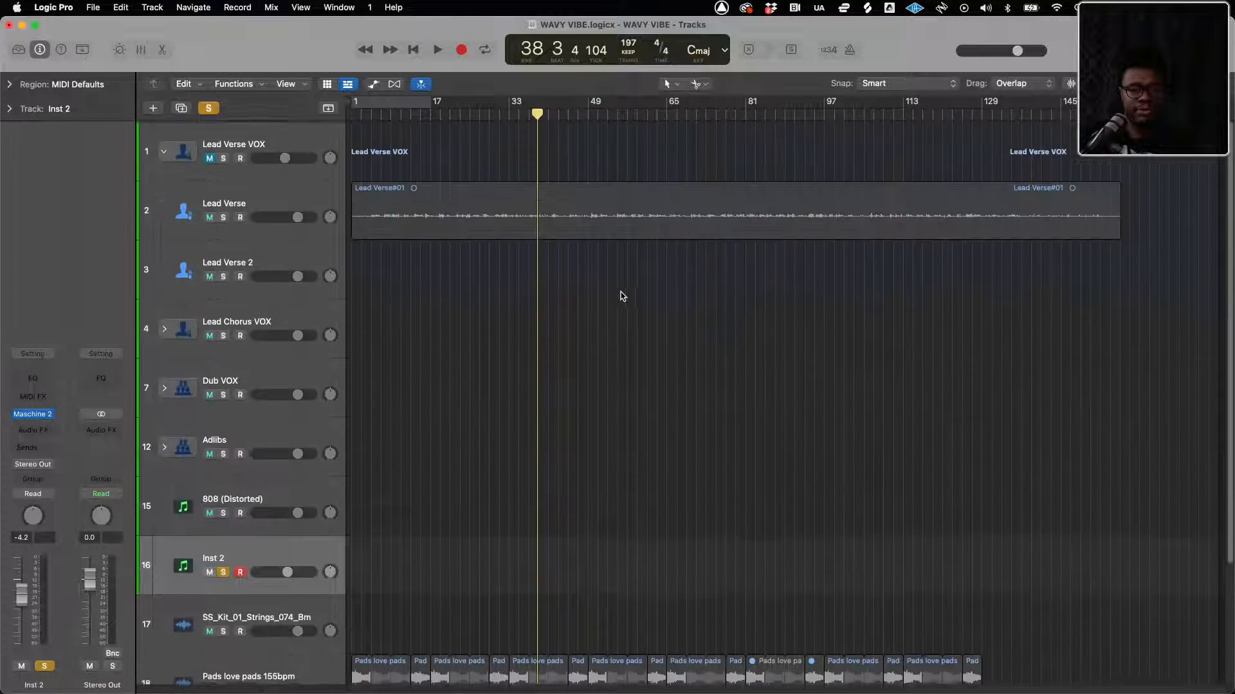
scroll(407, 389, down, 3)
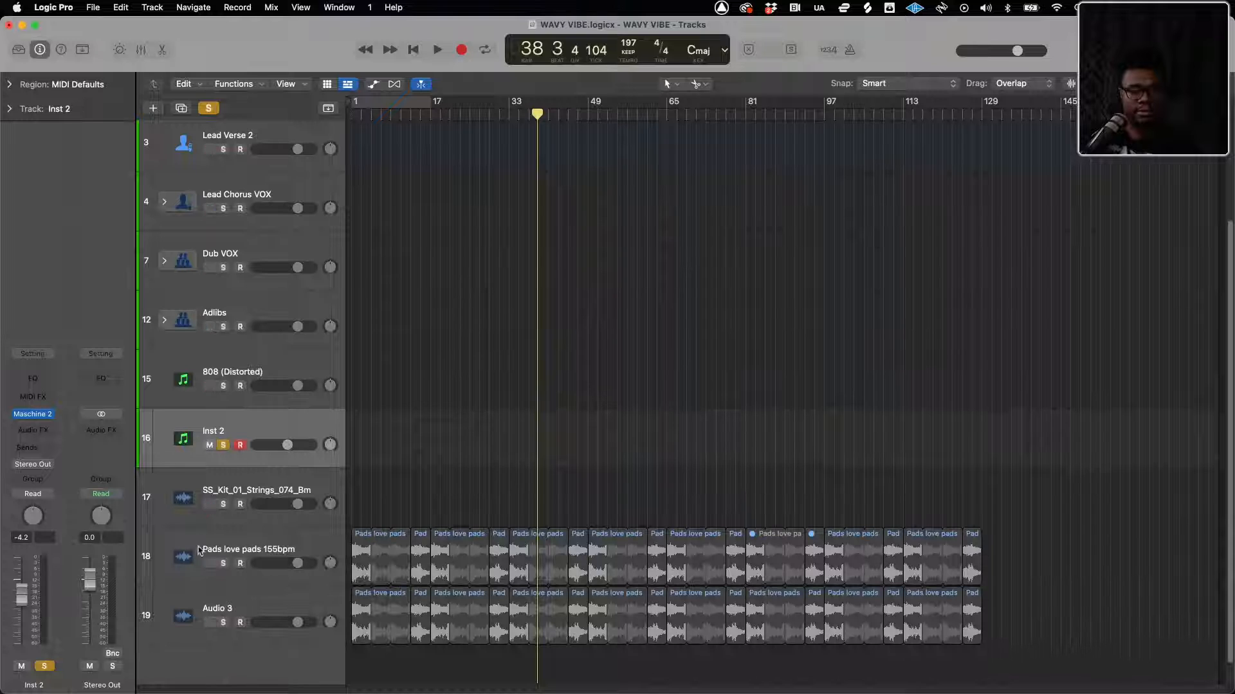
click(225, 445)
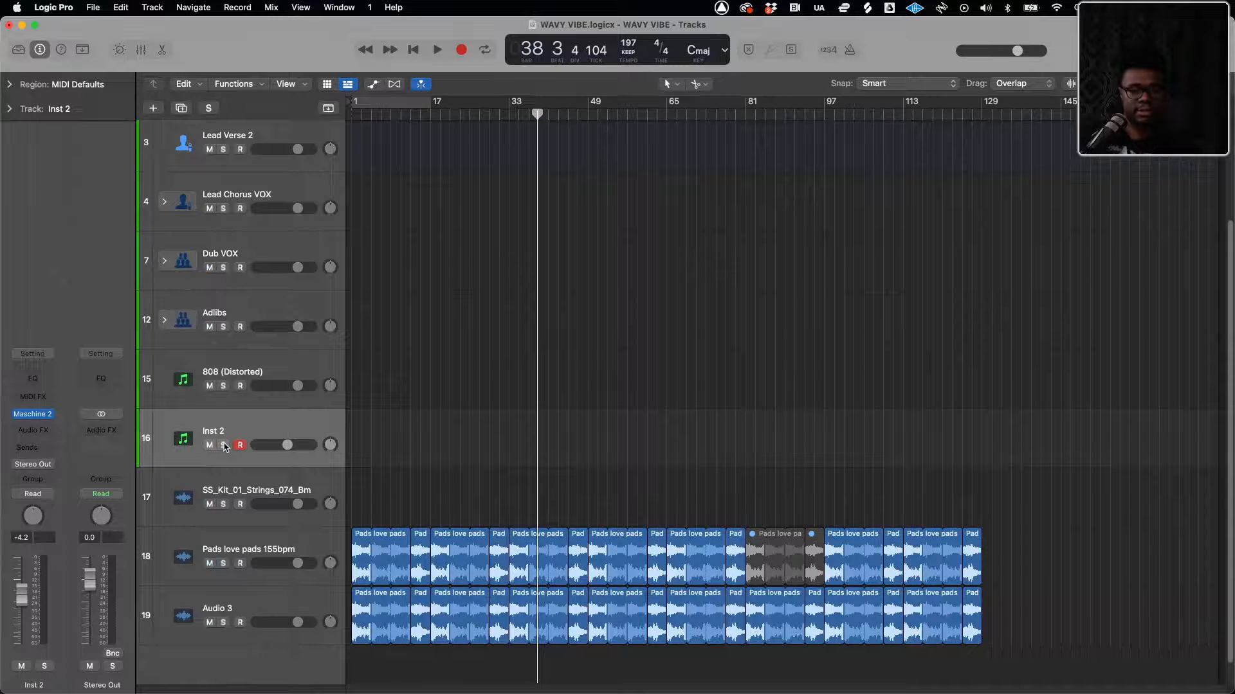
click(224, 446)
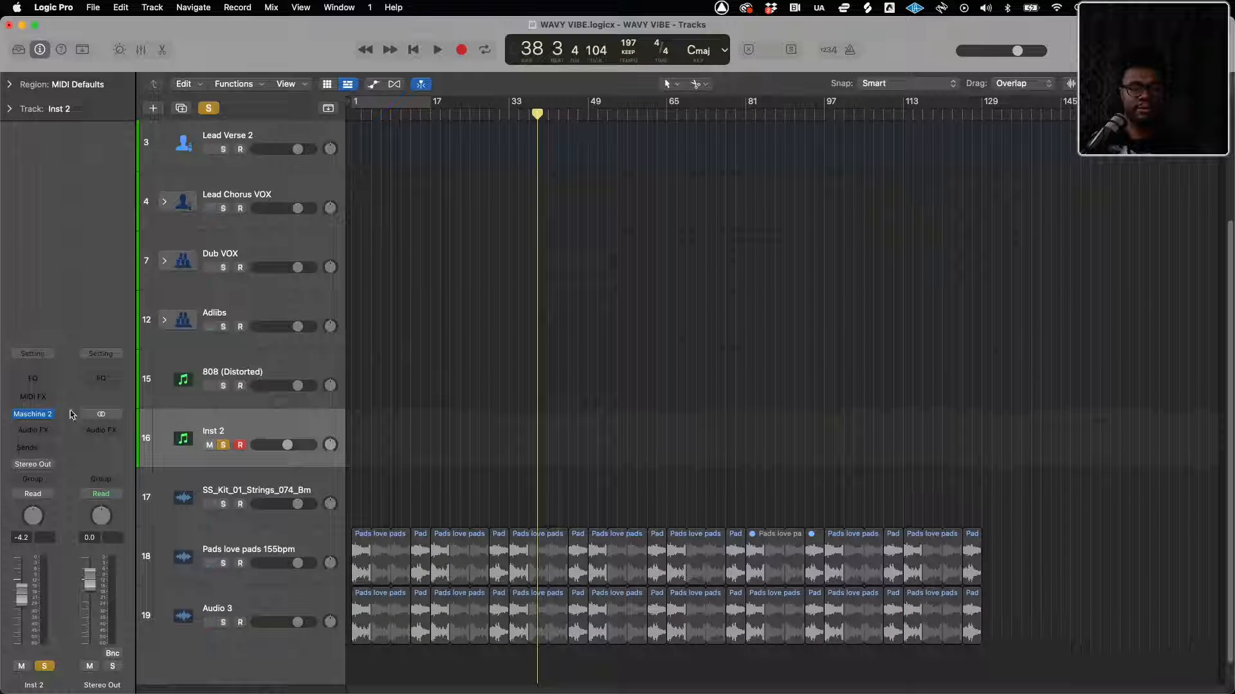
Open the Maschine 2 instrument on Inst 2, play the project to hear its drum pattern, and close the plug-in window
click(39, 414)
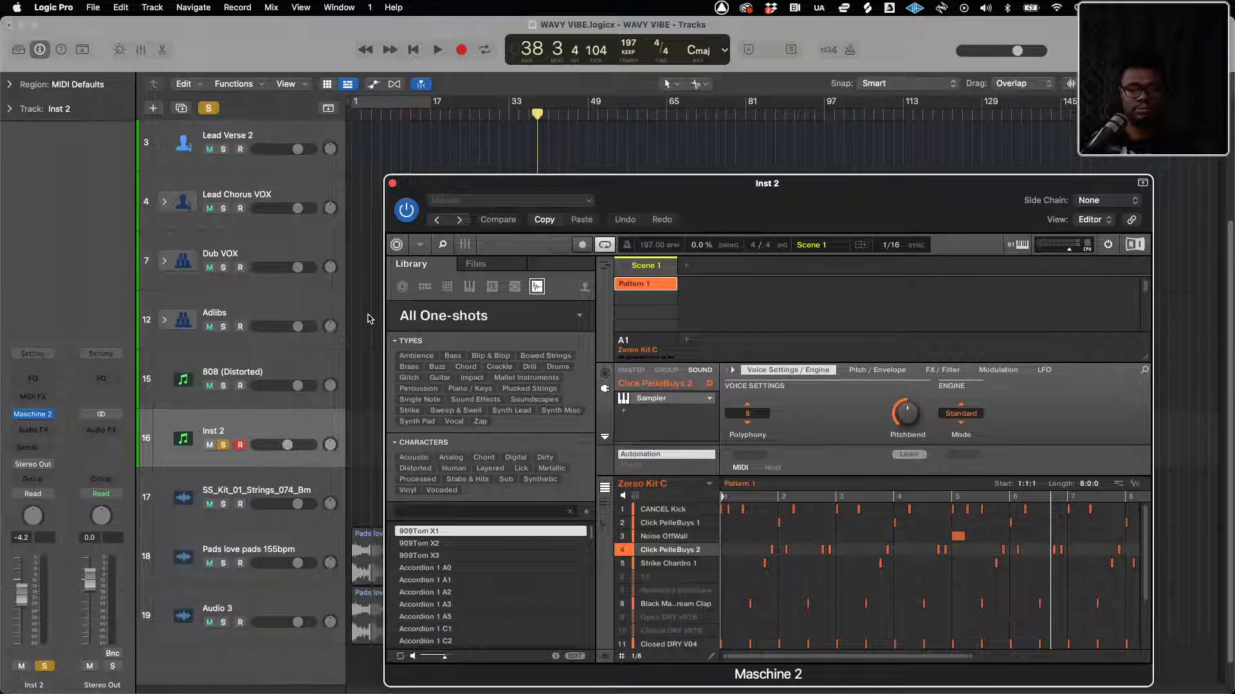
click(421, 56)
key(space)
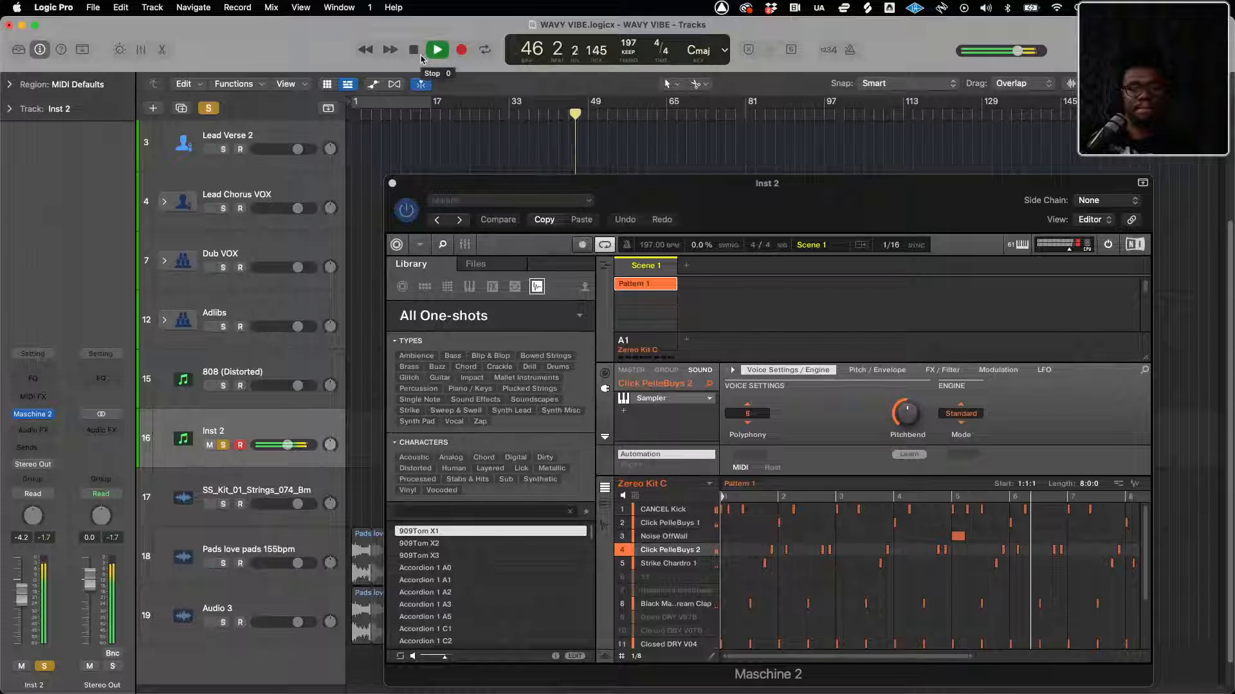
click(419, 54)
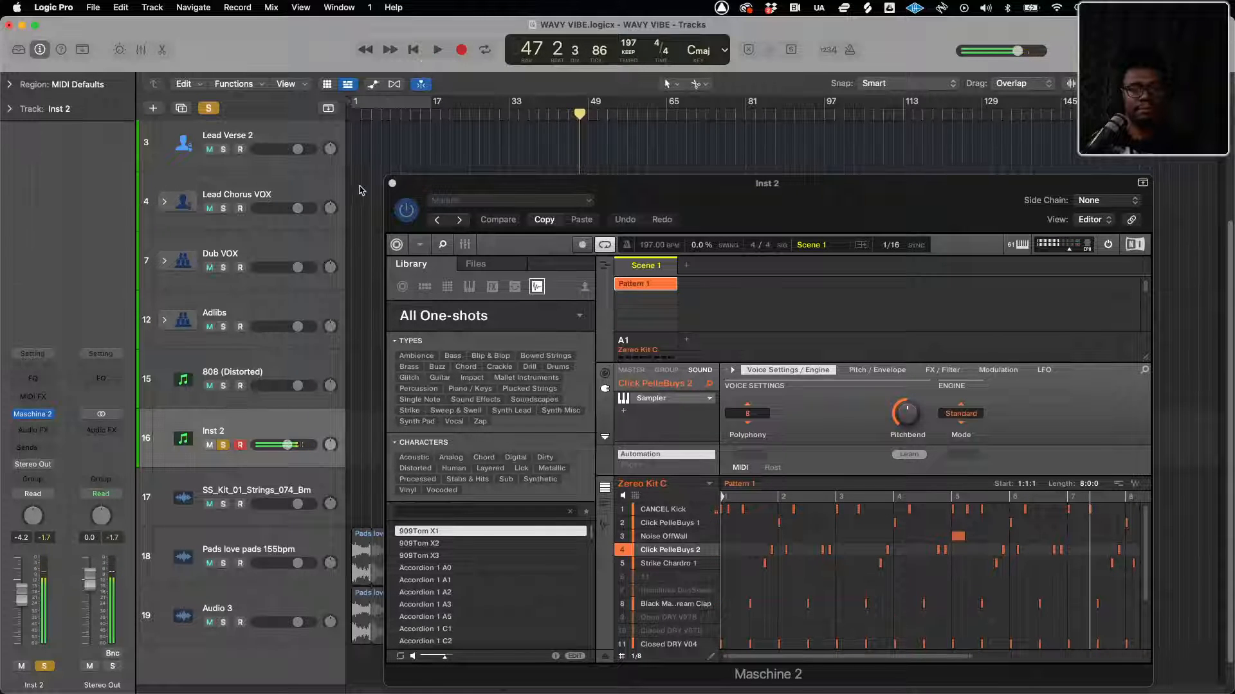
click(392, 185)
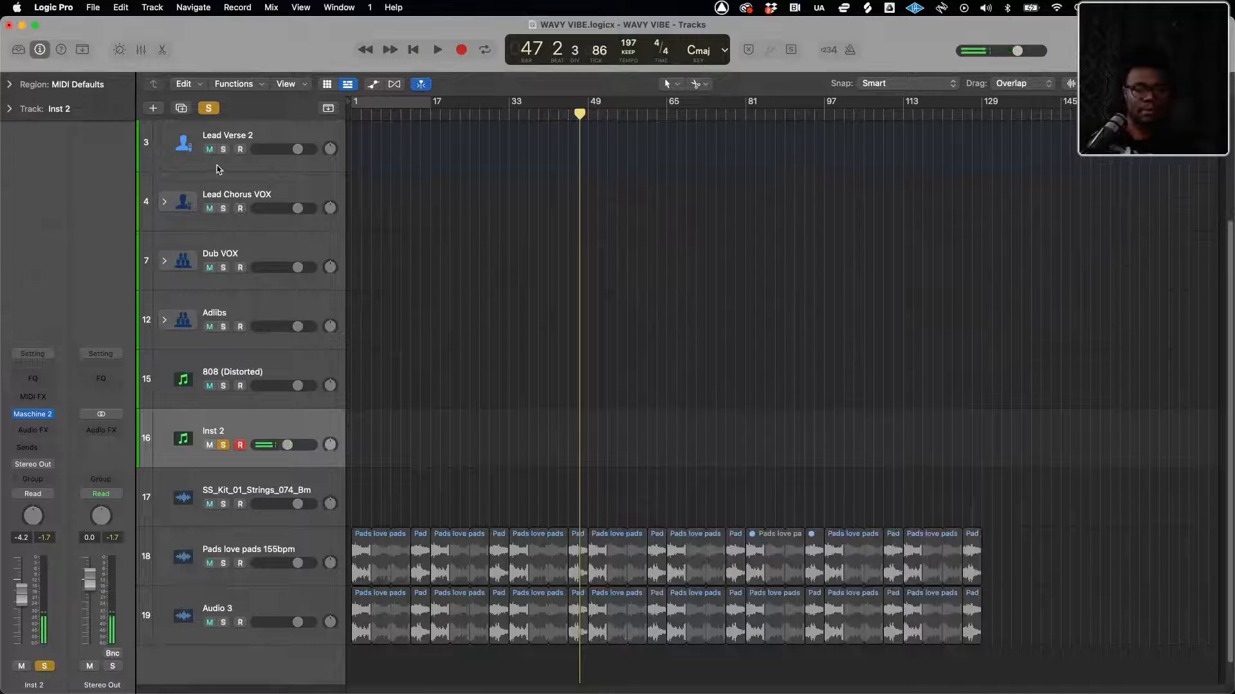
Clear all track solos and play the WAVY VIBE project from the beginning
click(207, 111)
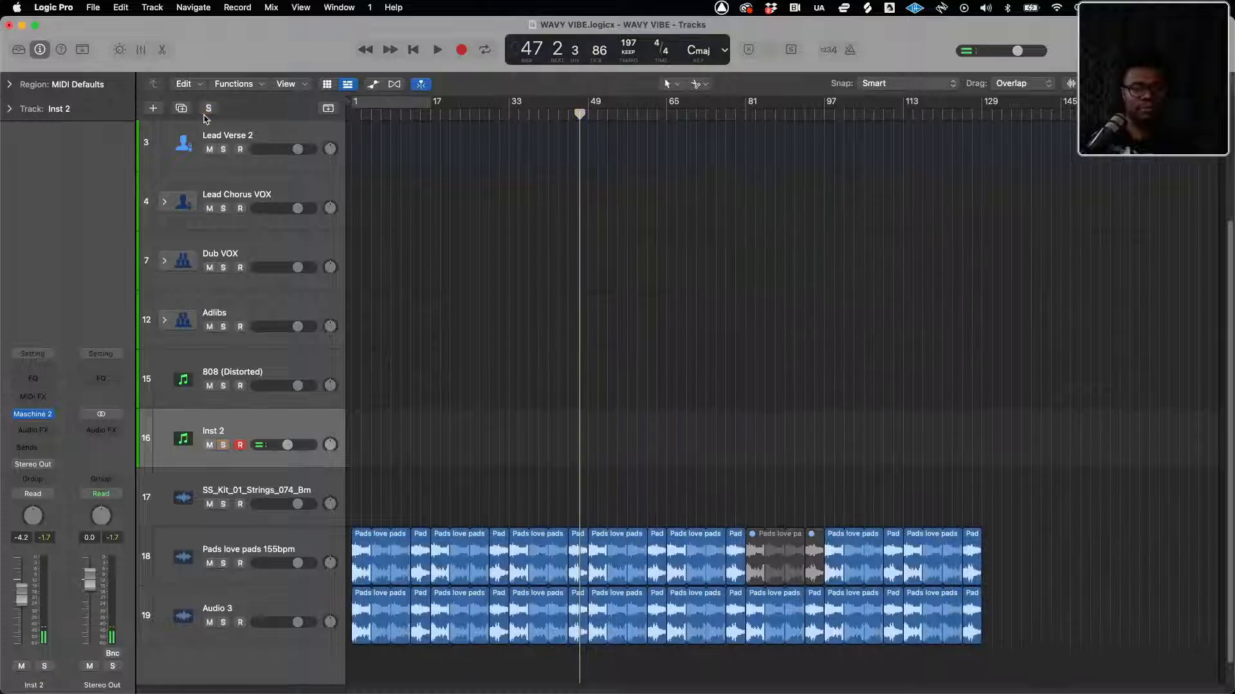
click(413, 51)
key(space)
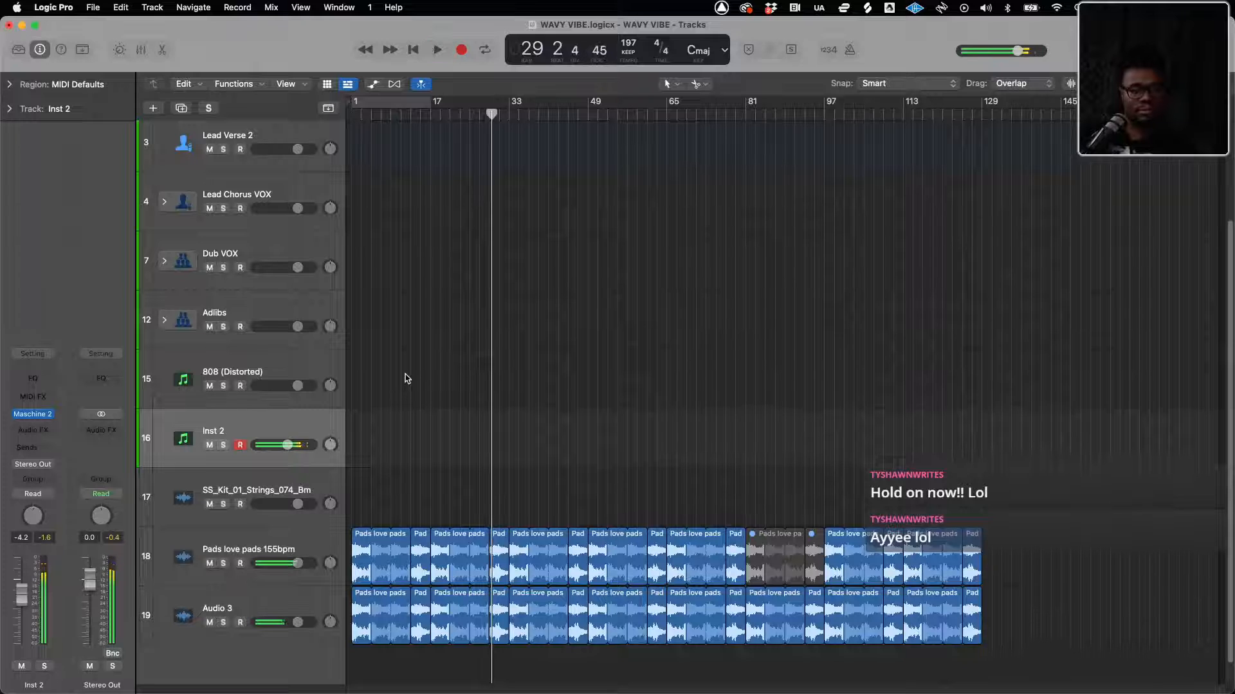
Examine the Lead Verse 2, Lead Verse VOX and Lead Verse tracks, including the Lead Verse region from its start
click(184, 146)
scroll(184, 146, up, 4)
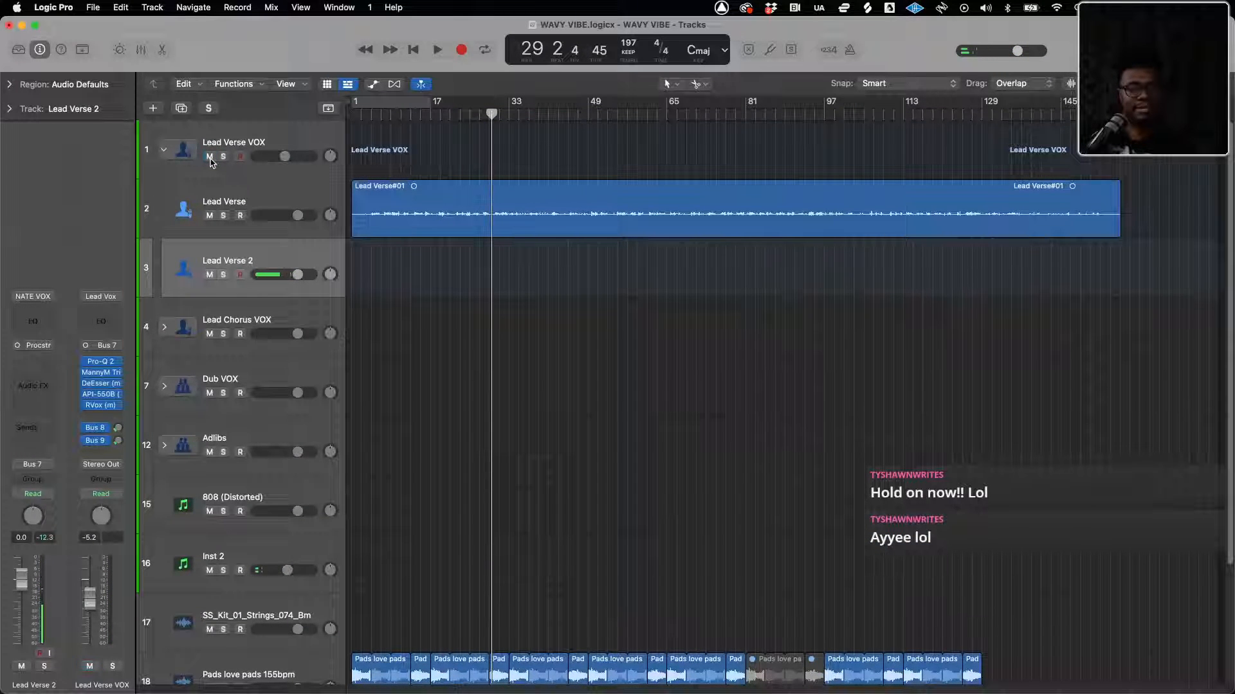
click(214, 139)
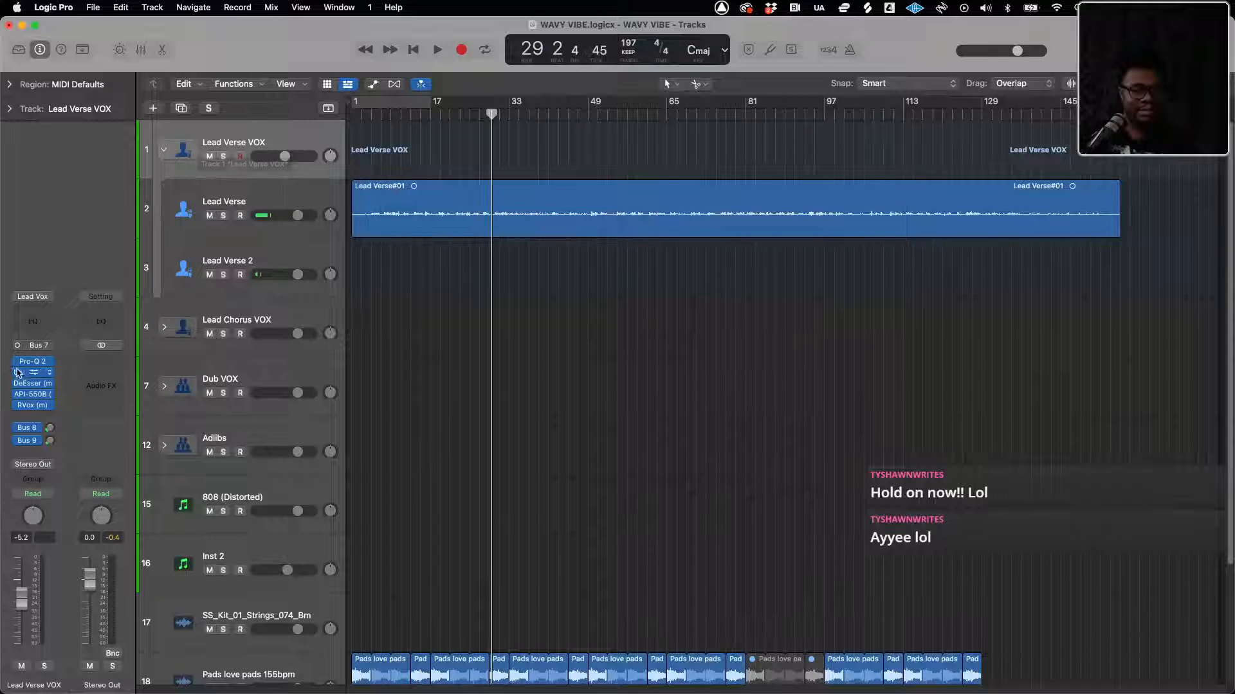
key(super+Right)
key(super+Right)
key(super+Right)
key(super+Right)
key(super+Right)
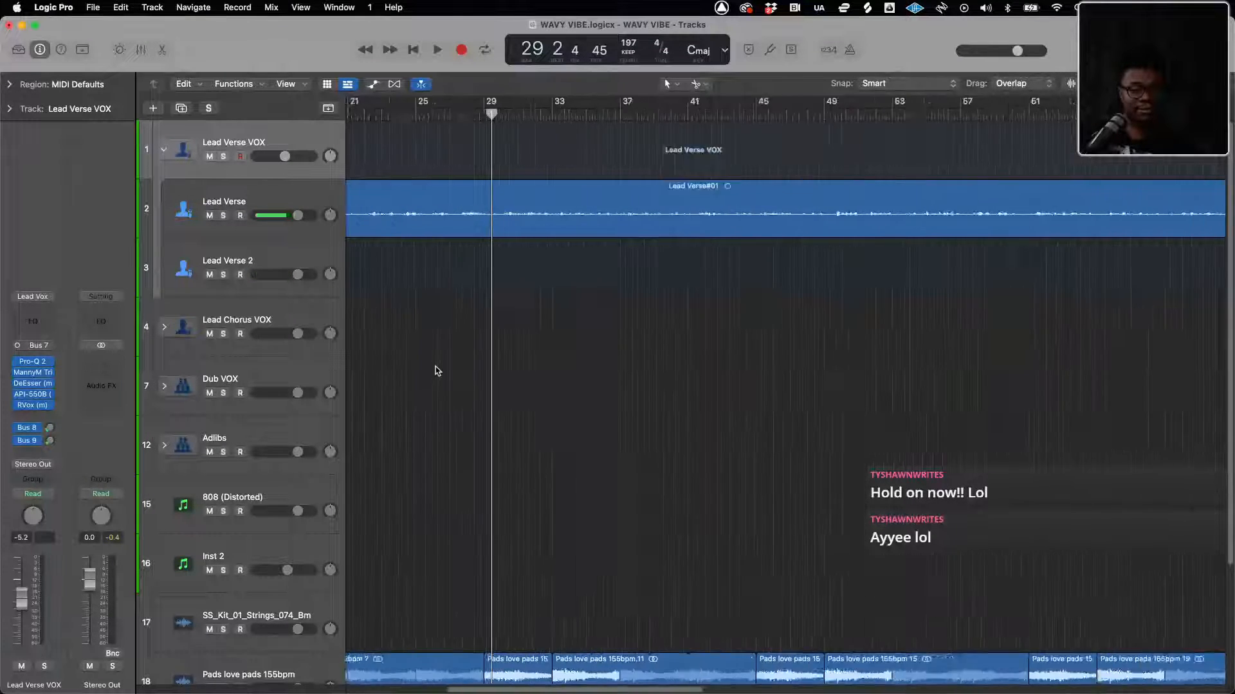
scroll(434, 367, left, 6)
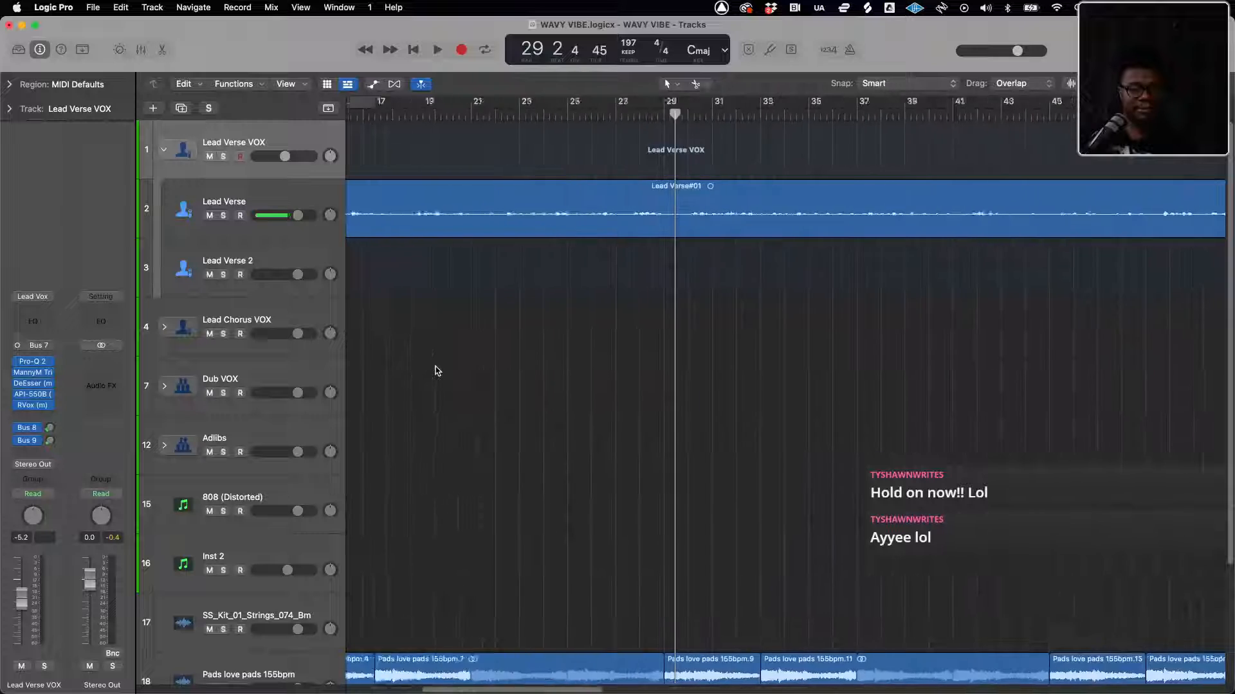
click(206, 196)
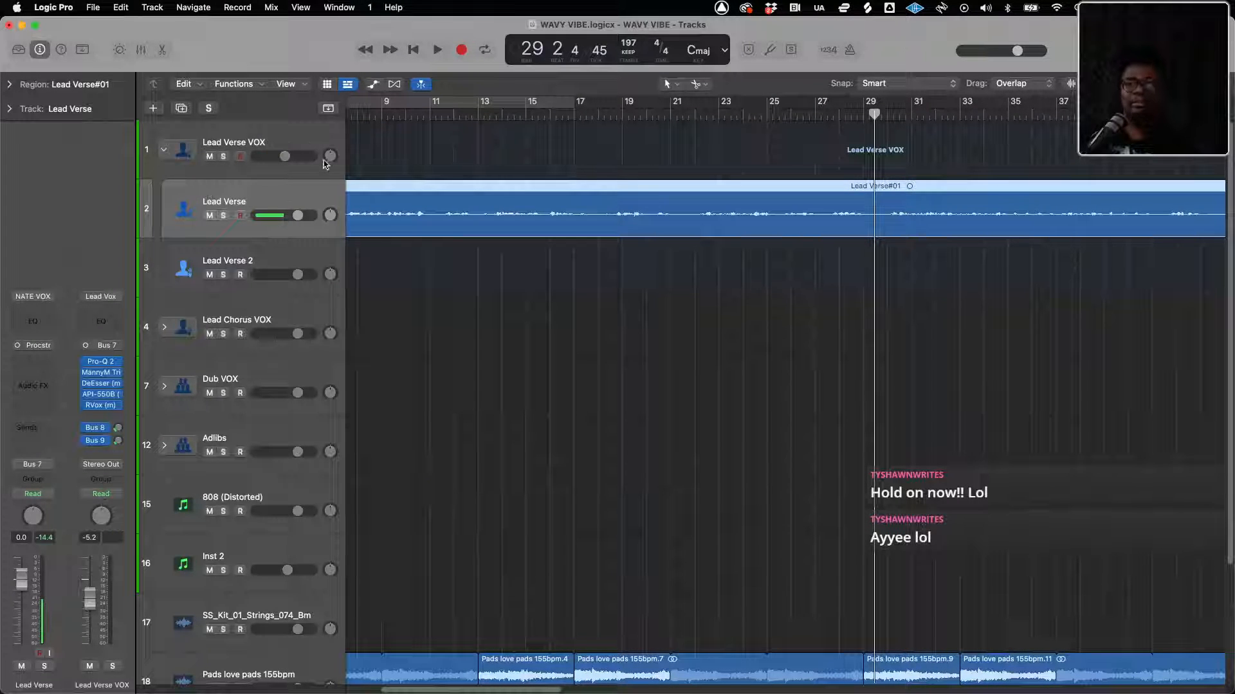
scroll(398, 158, left, 8)
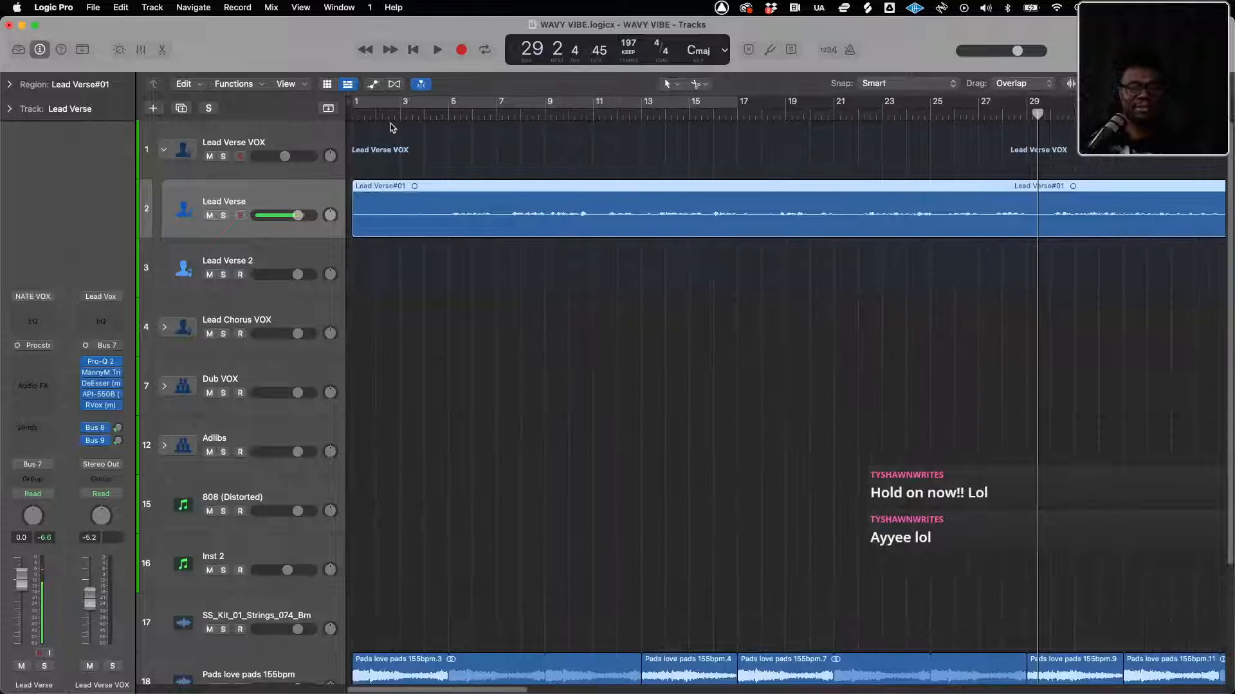
Play the project from bar 1 to hear the Lead Verse vocal with the beat, and stop playback
click(384, 115)
key(Return)
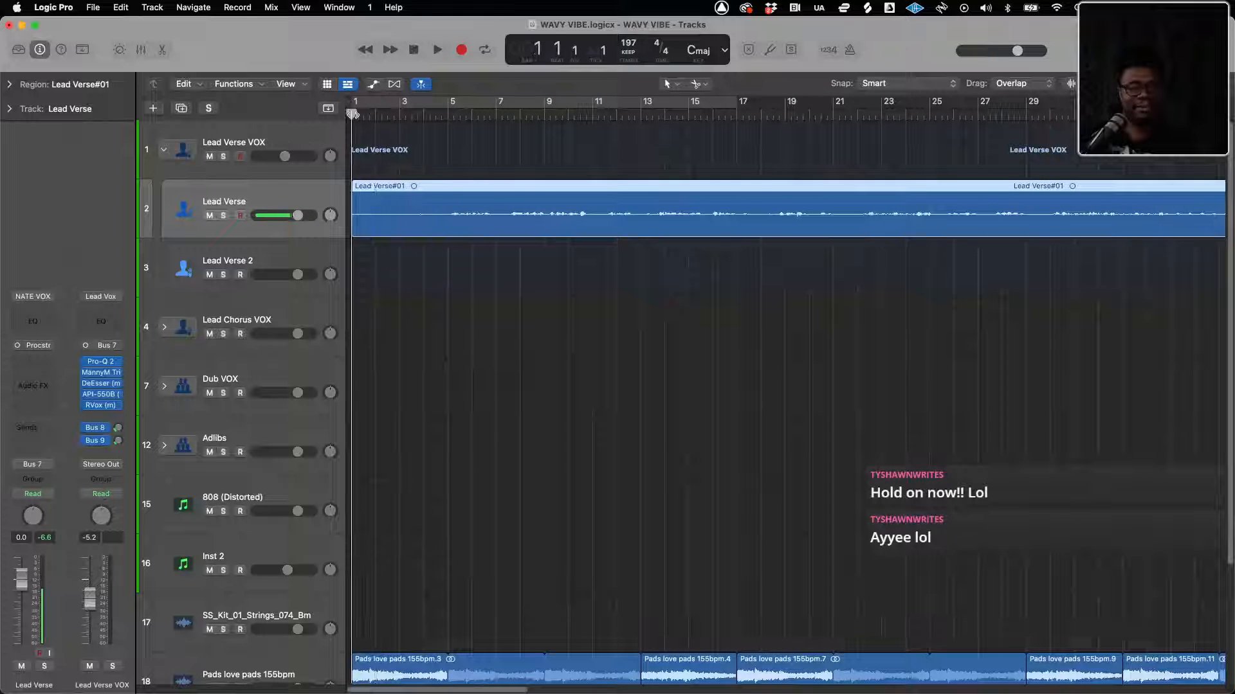
key(space)
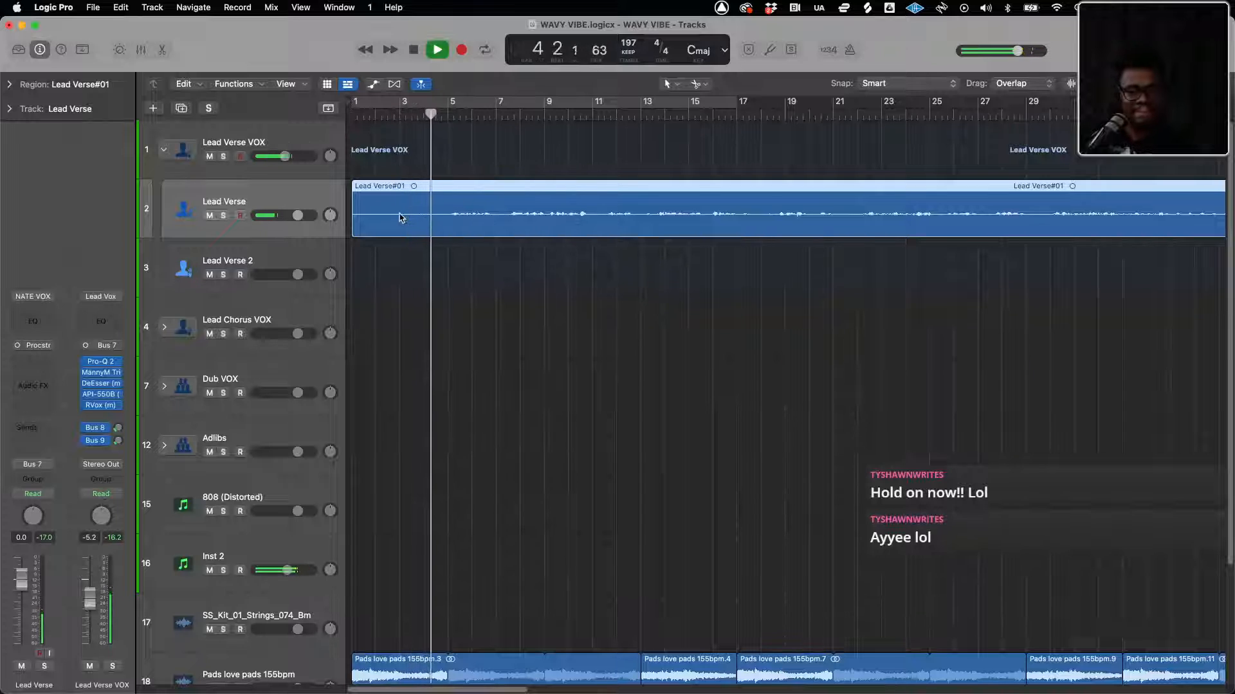
key(space)
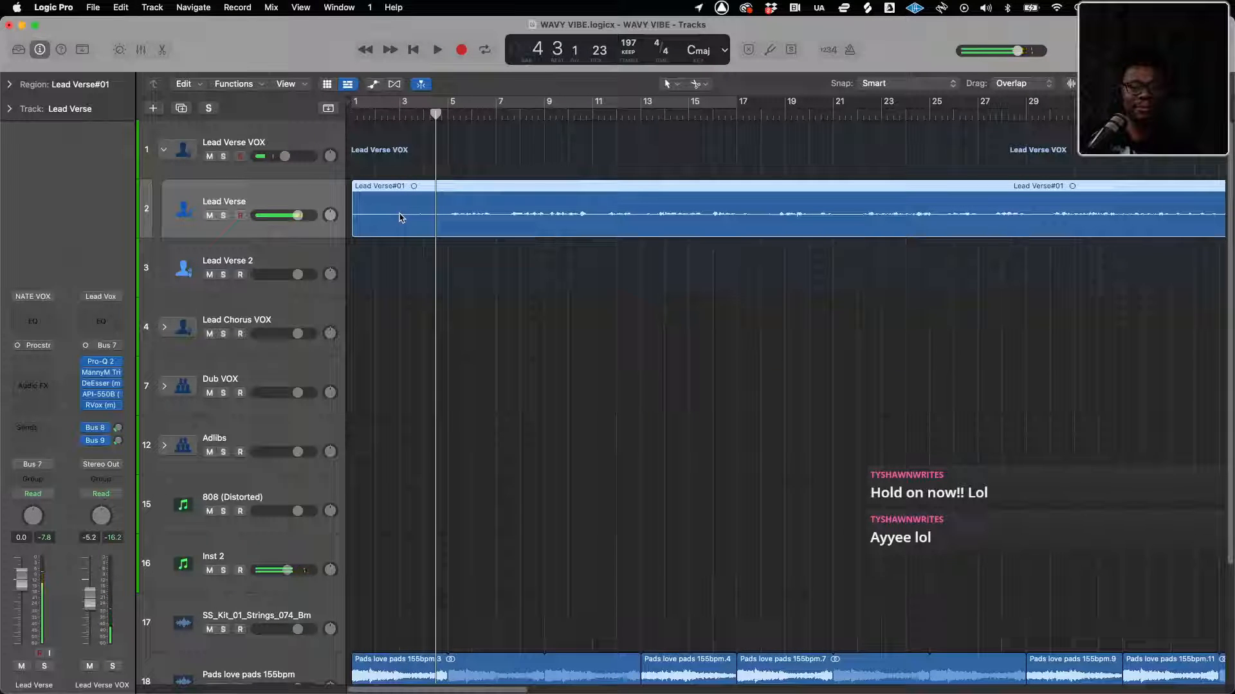
key(space)
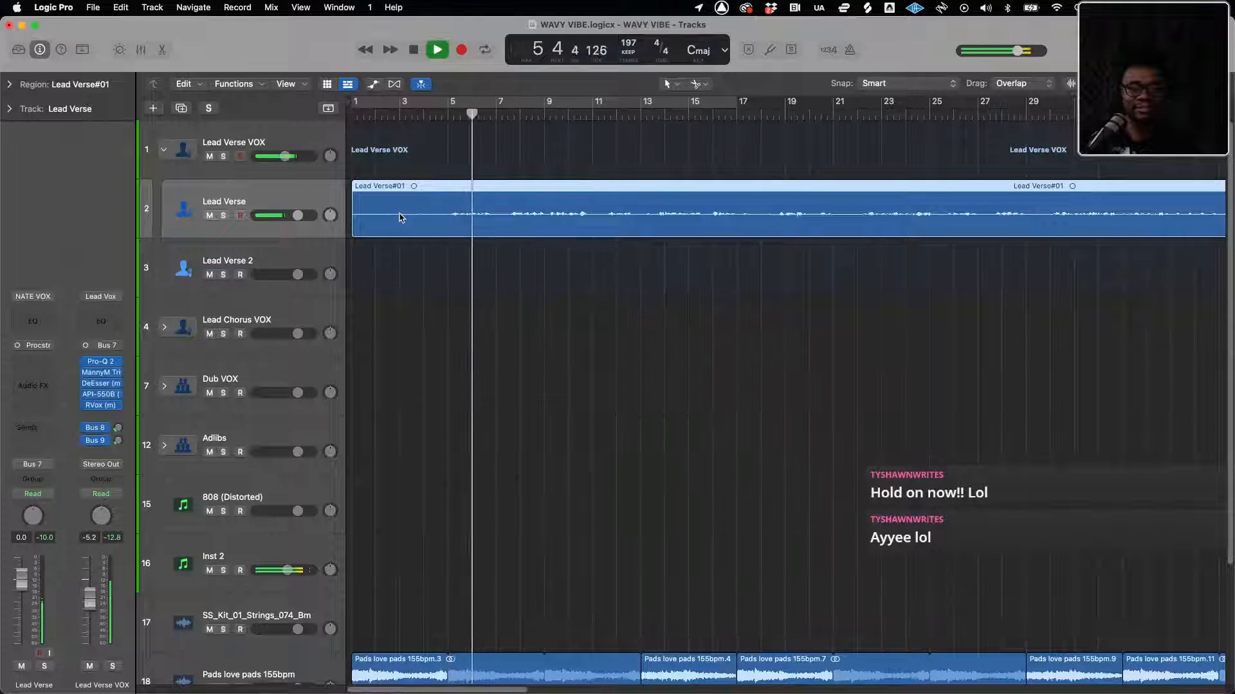
key(space)
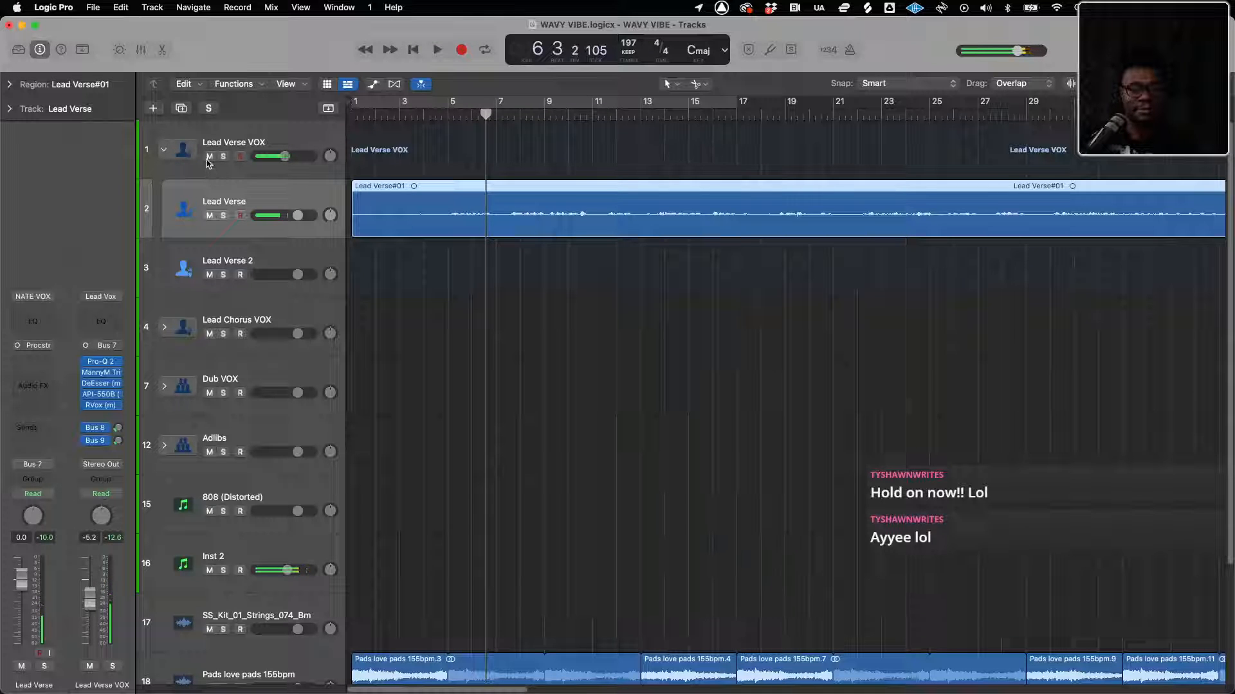
Mute the Lead Verse VOX and Lead Verse tracks and play the project to hear the beat without vocals
click(209, 216)
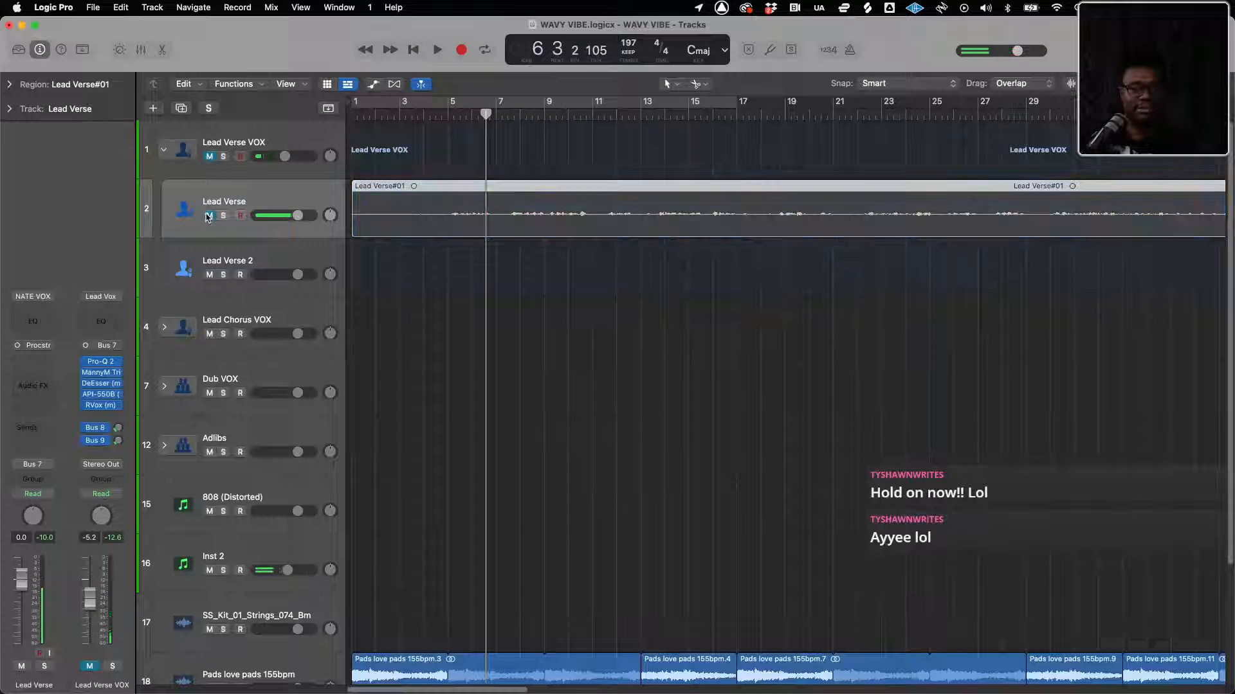
scroll(449, 249, down, 8)
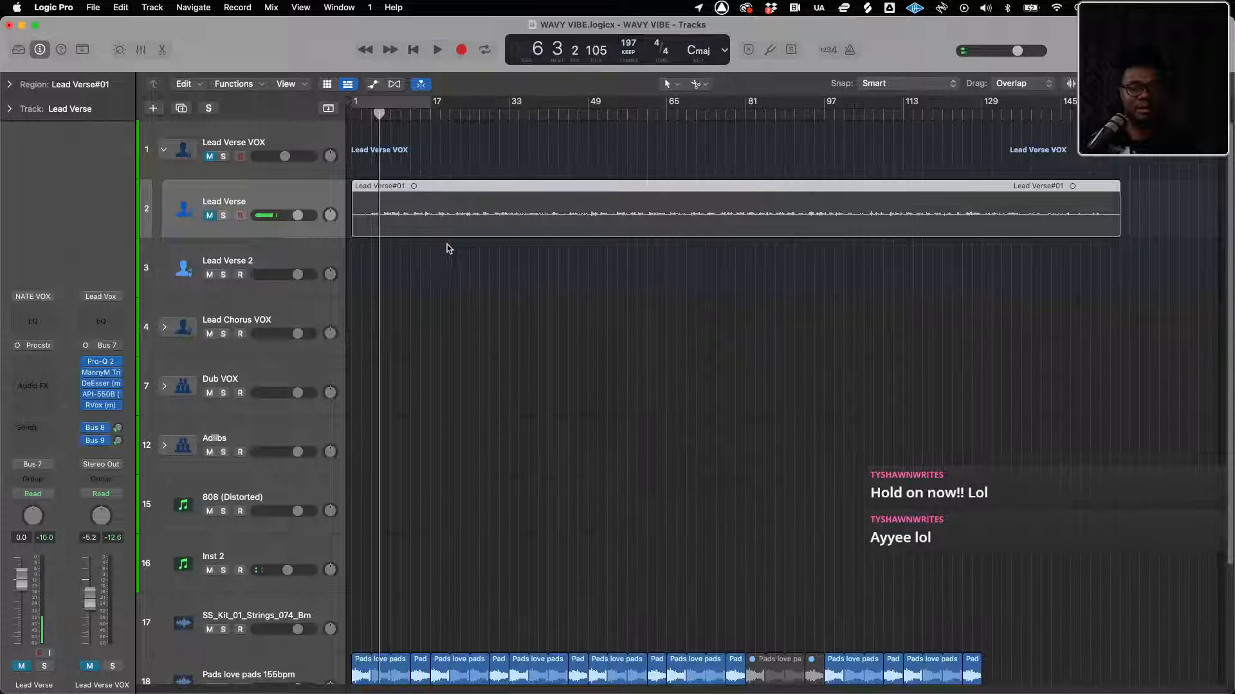
key(space)
scroll(428, 306, down, 5)
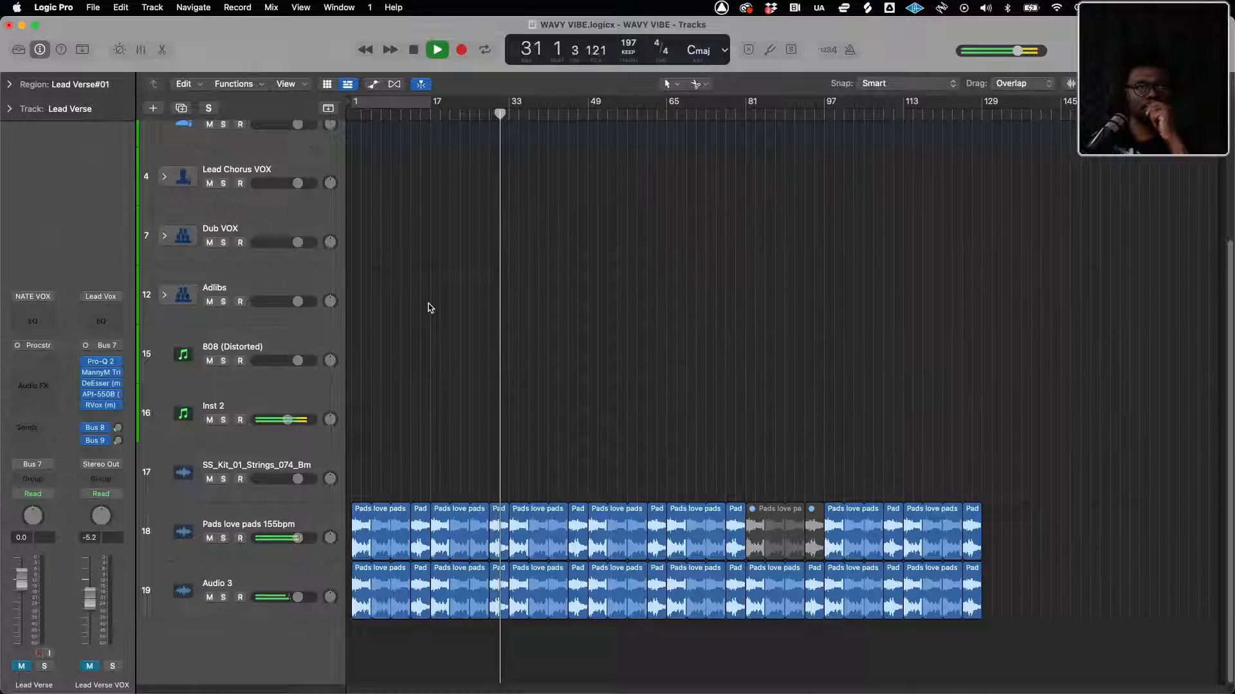
key(space)
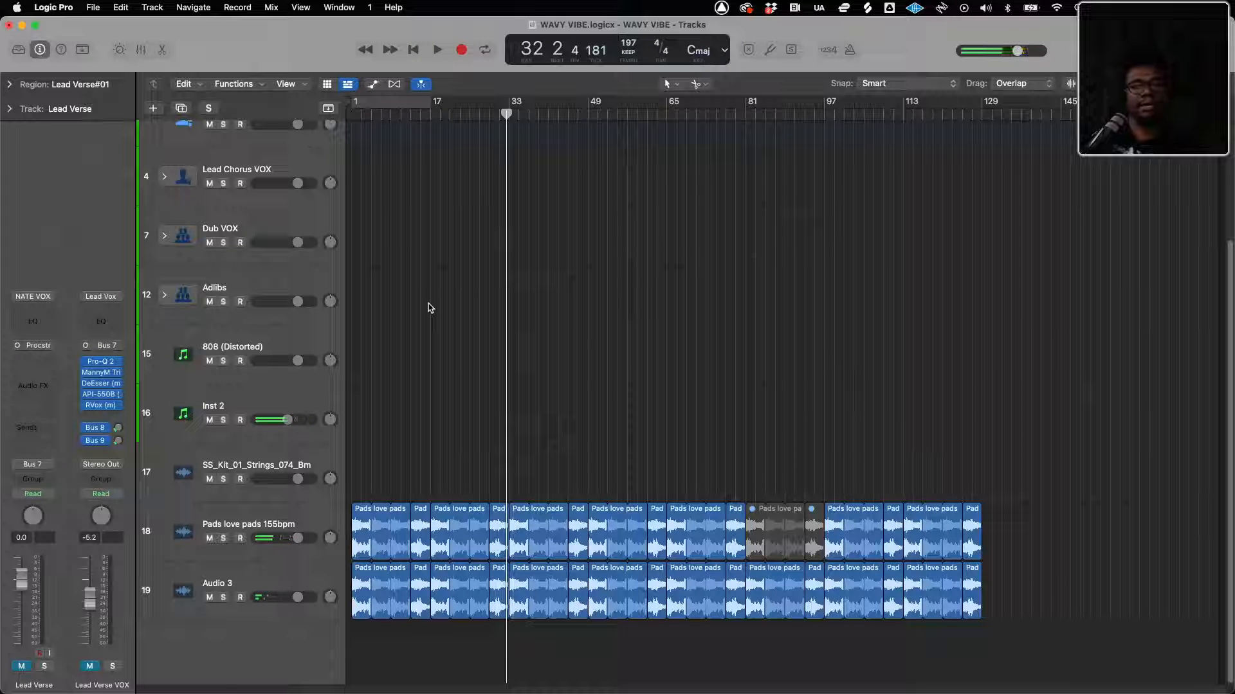
Switch to Finder, preview 002.logicx from the 002 folder of Sept beat Pack in Quick Look, and close the preview
key(ctrl+Up)
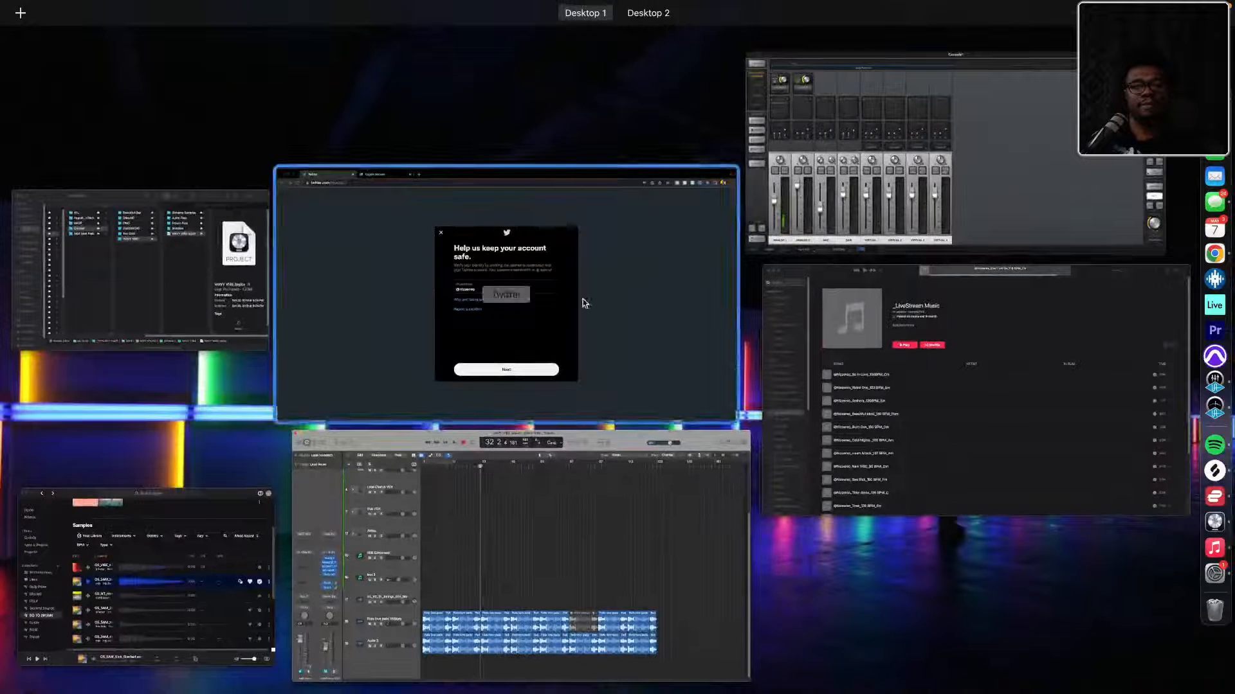
click(205, 271)
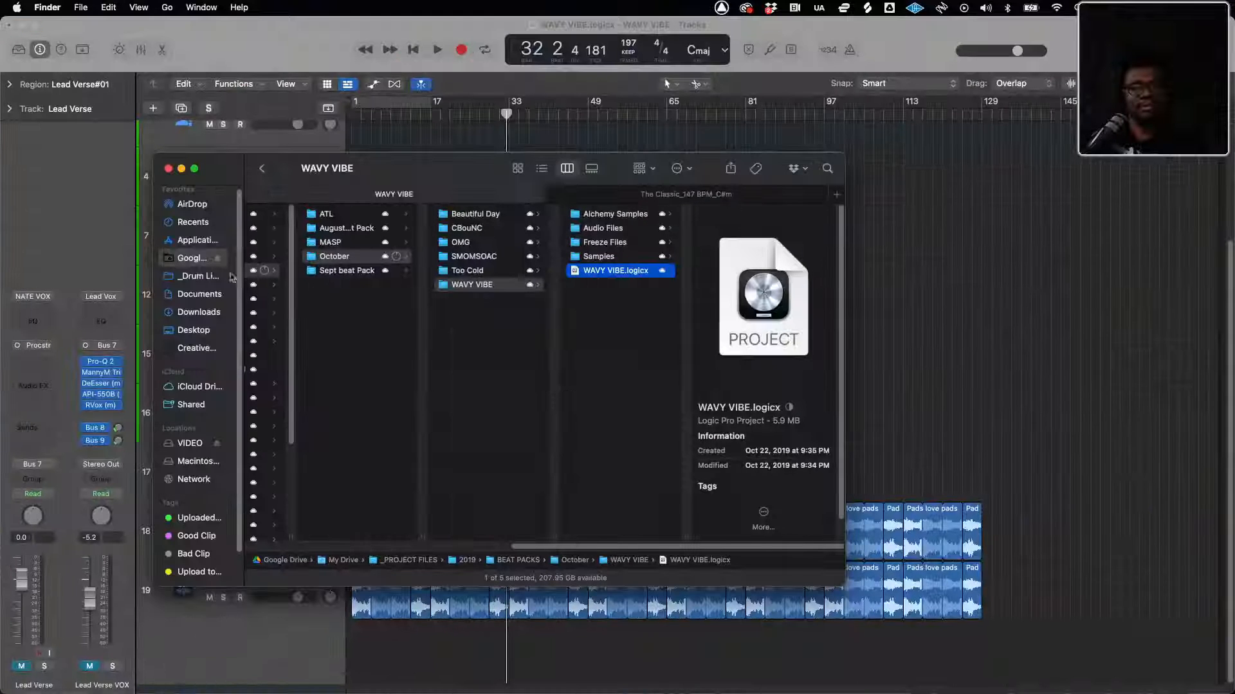
click(361, 272)
click(454, 215)
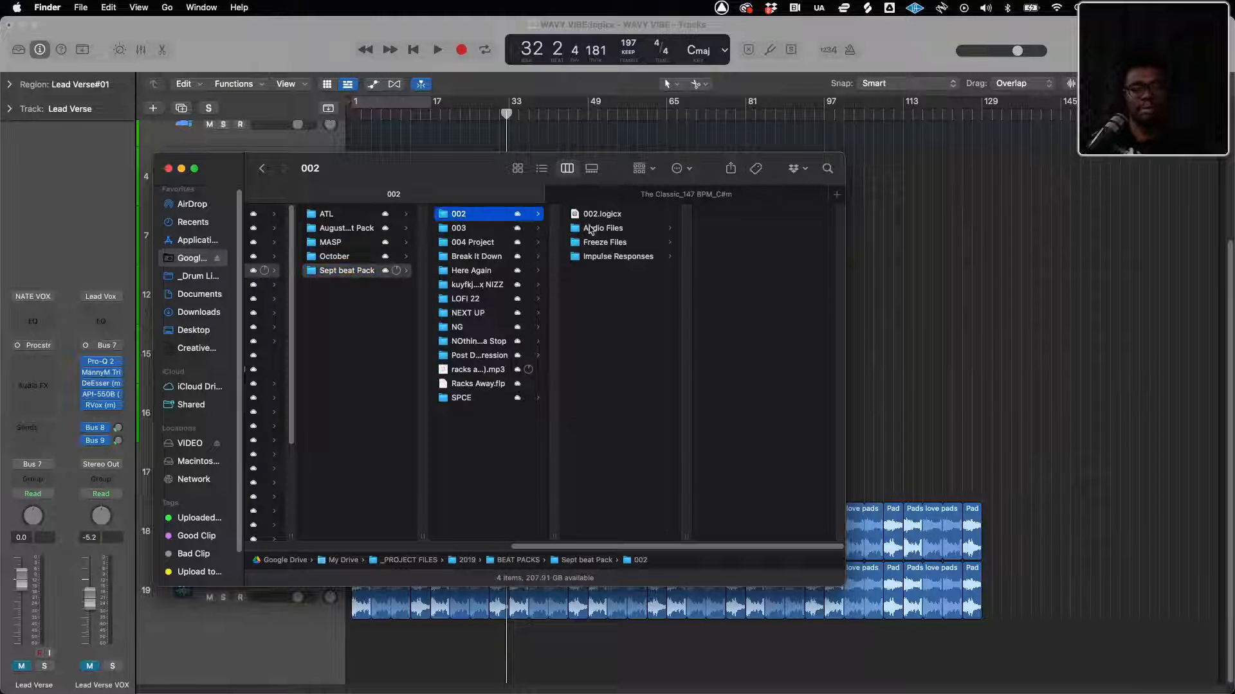
click(604, 215)
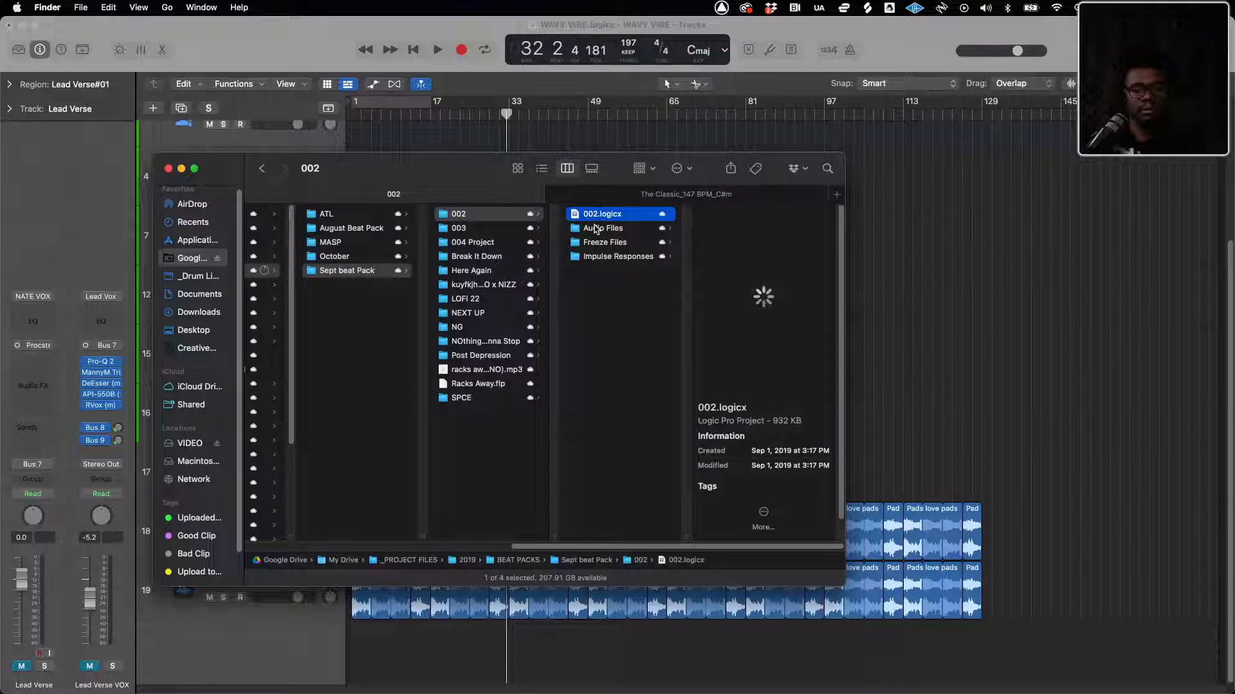
key(space)
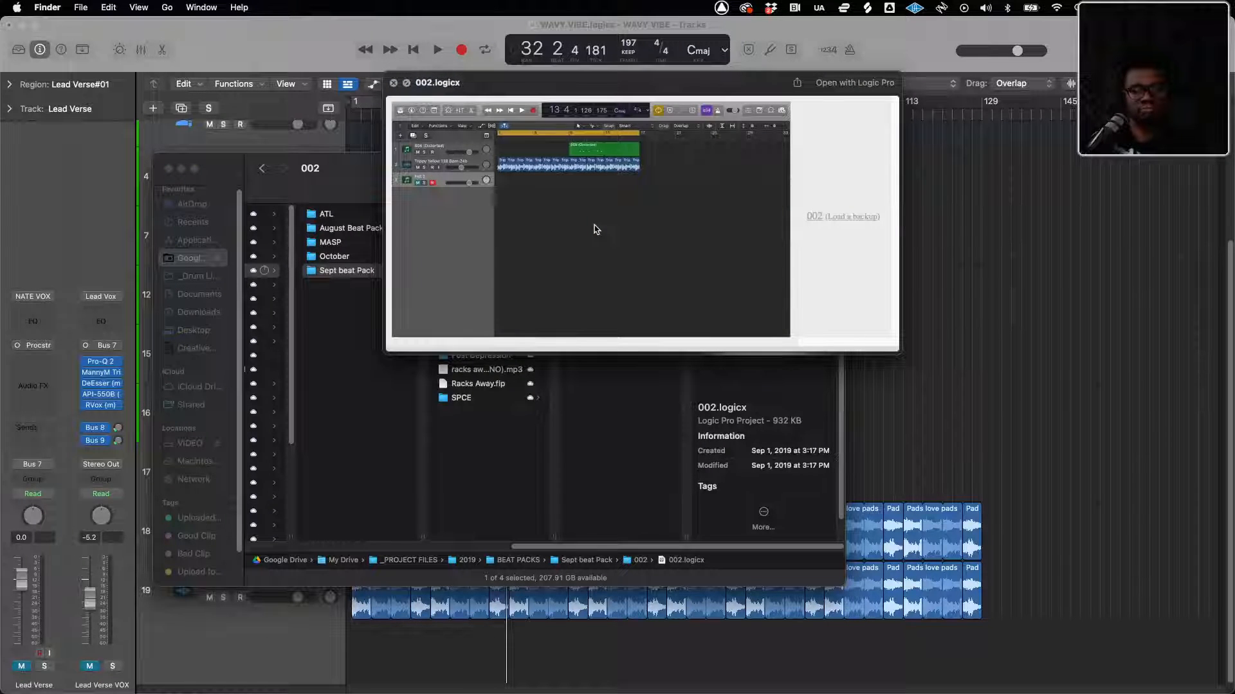
key(space)
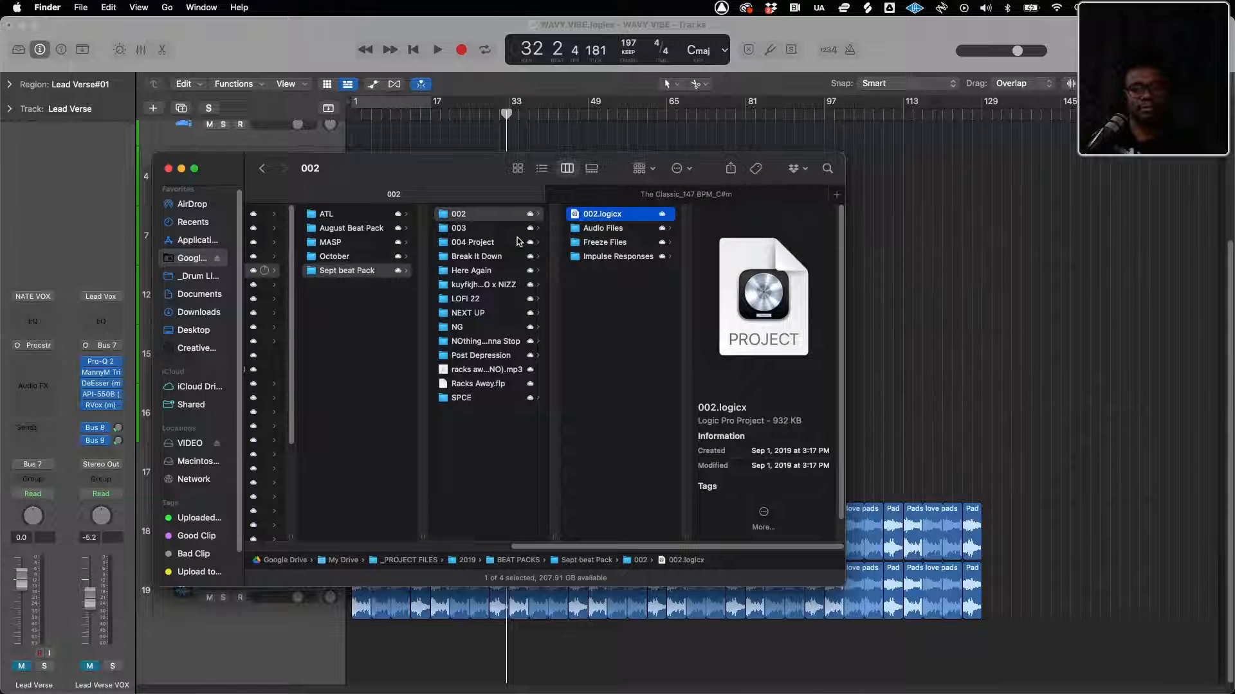
Preview 003.logicx from the 003 folder in Quick Look and close the preview
click(518, 241)
click(495, 233)
click(588, 216)
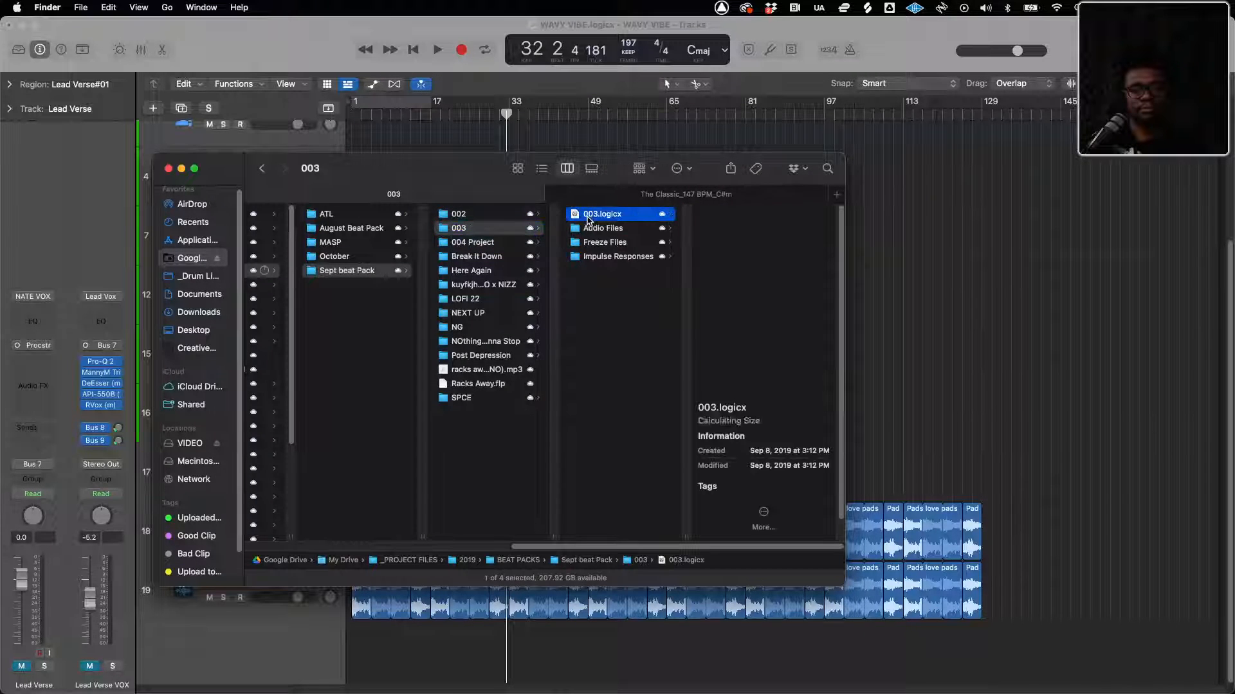
key(space)
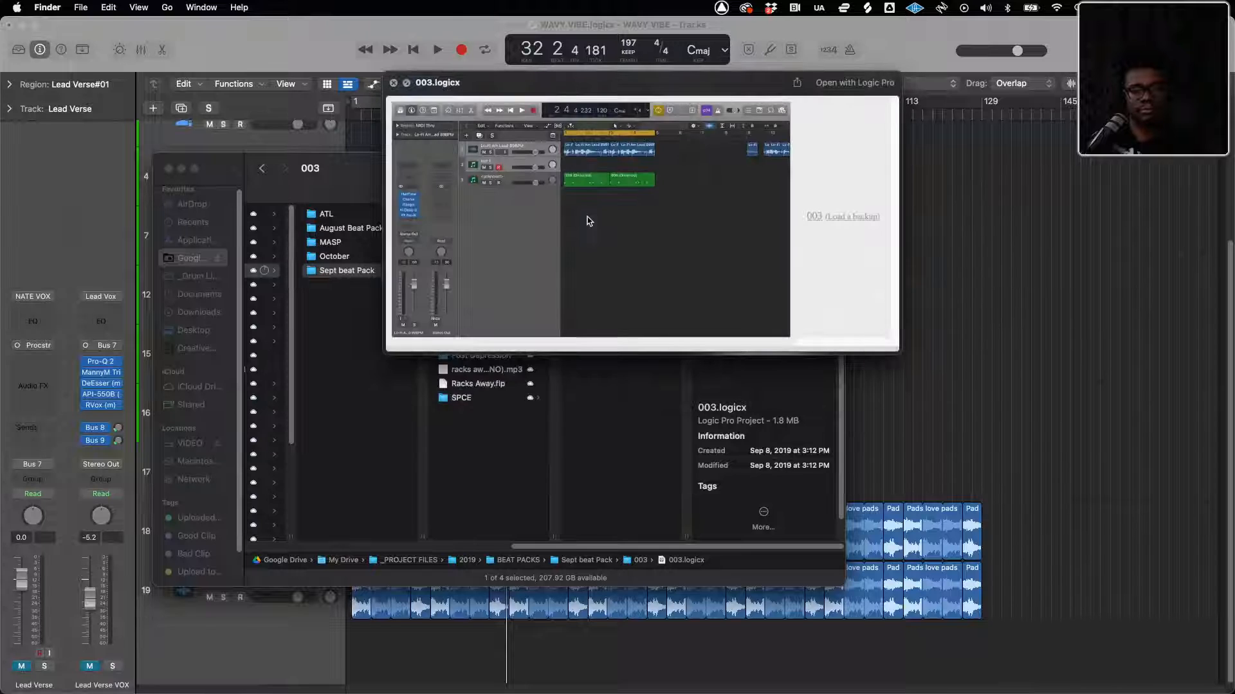
key(space)
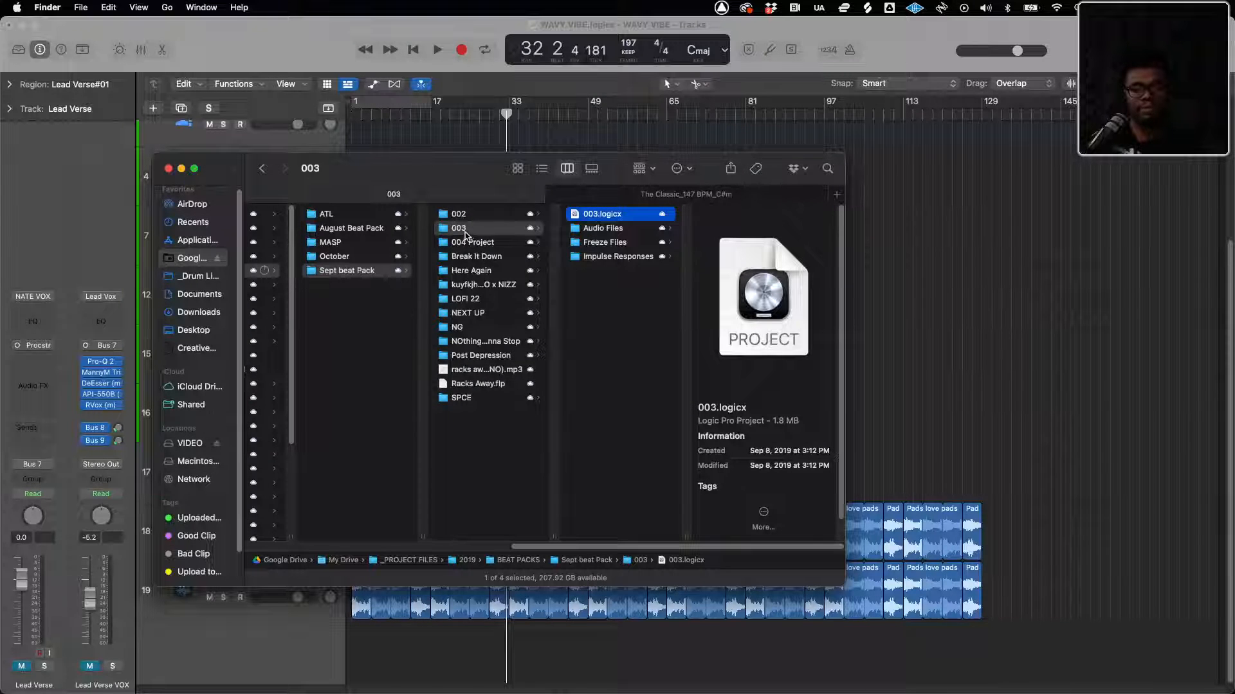
Open 003.logicx in Logic Pro, closing WAVY VIBE without saving its changes and skipping the missing files
double_click(576, 215)
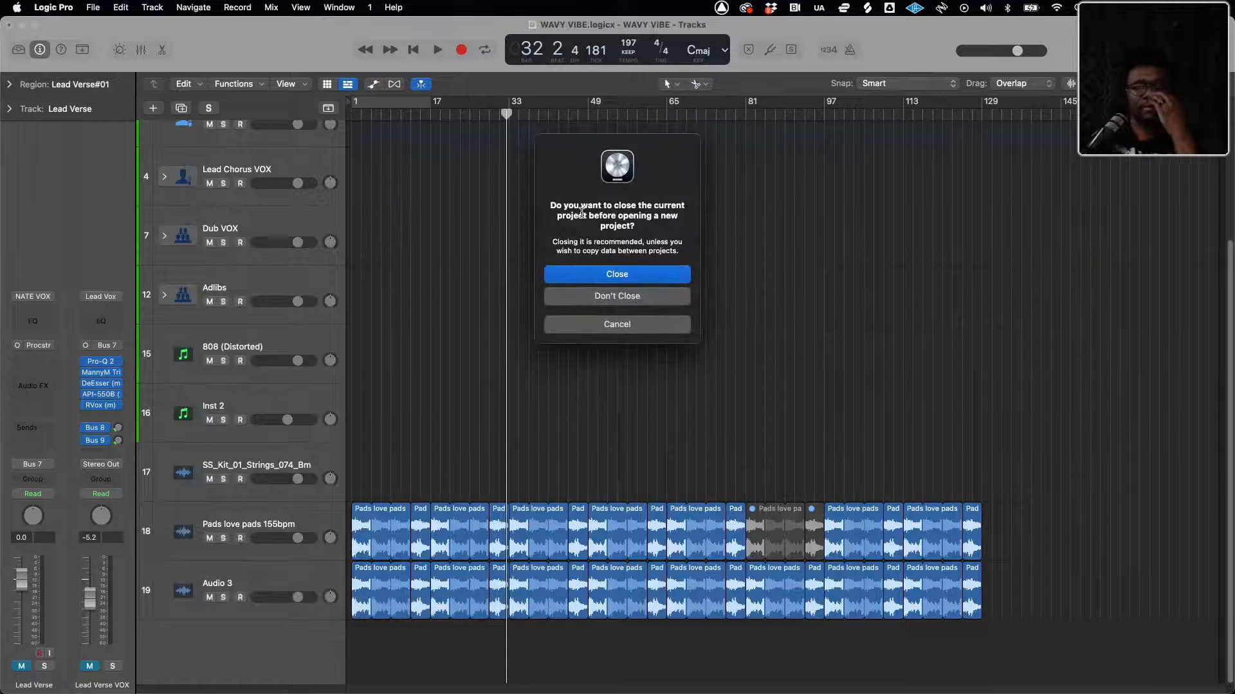
click(609, 274)
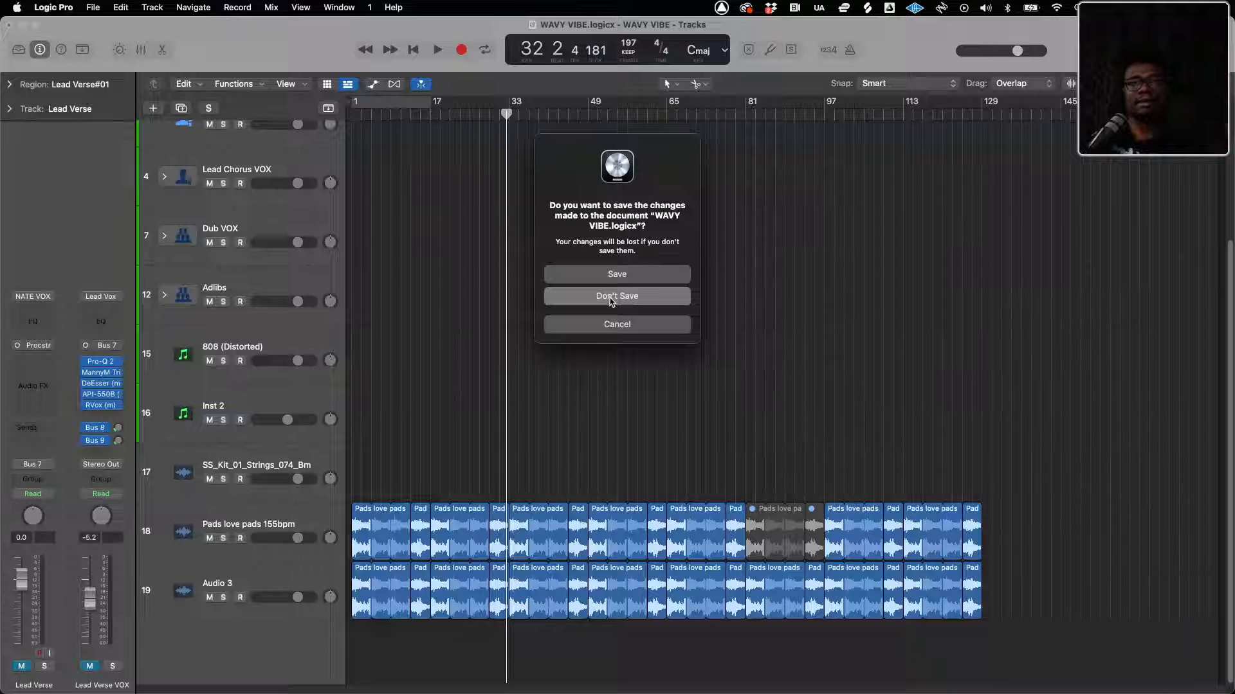
click(610, 299)
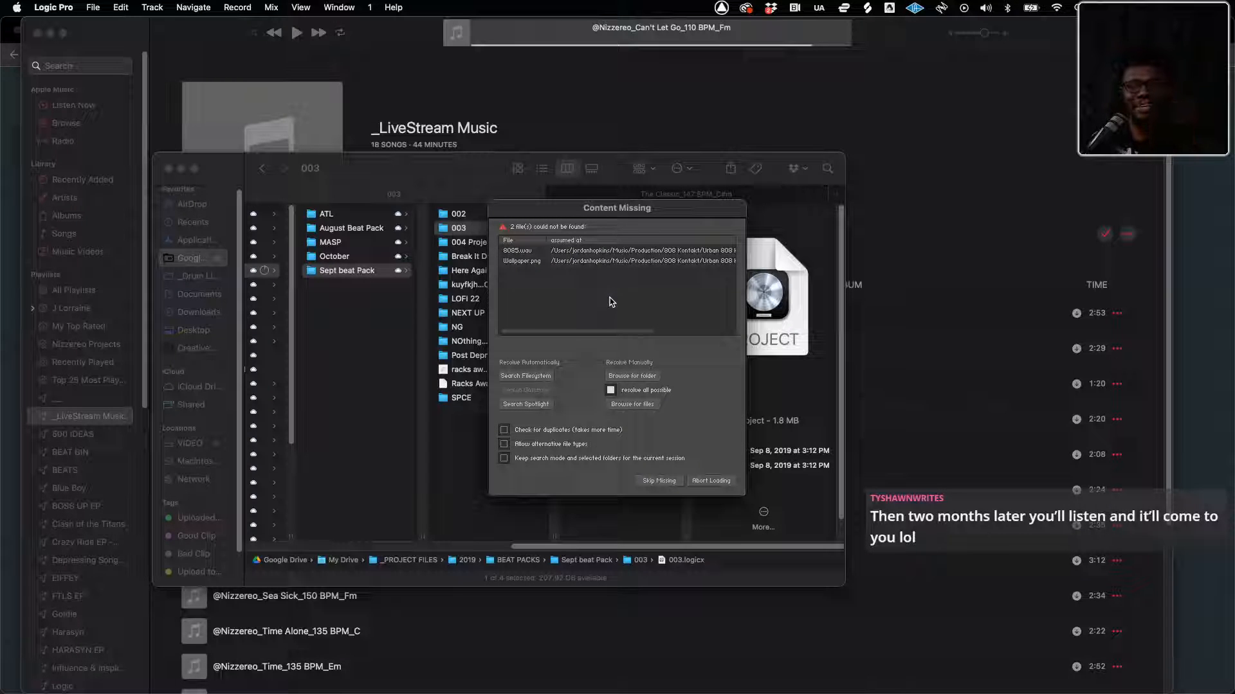
click(658, 482)
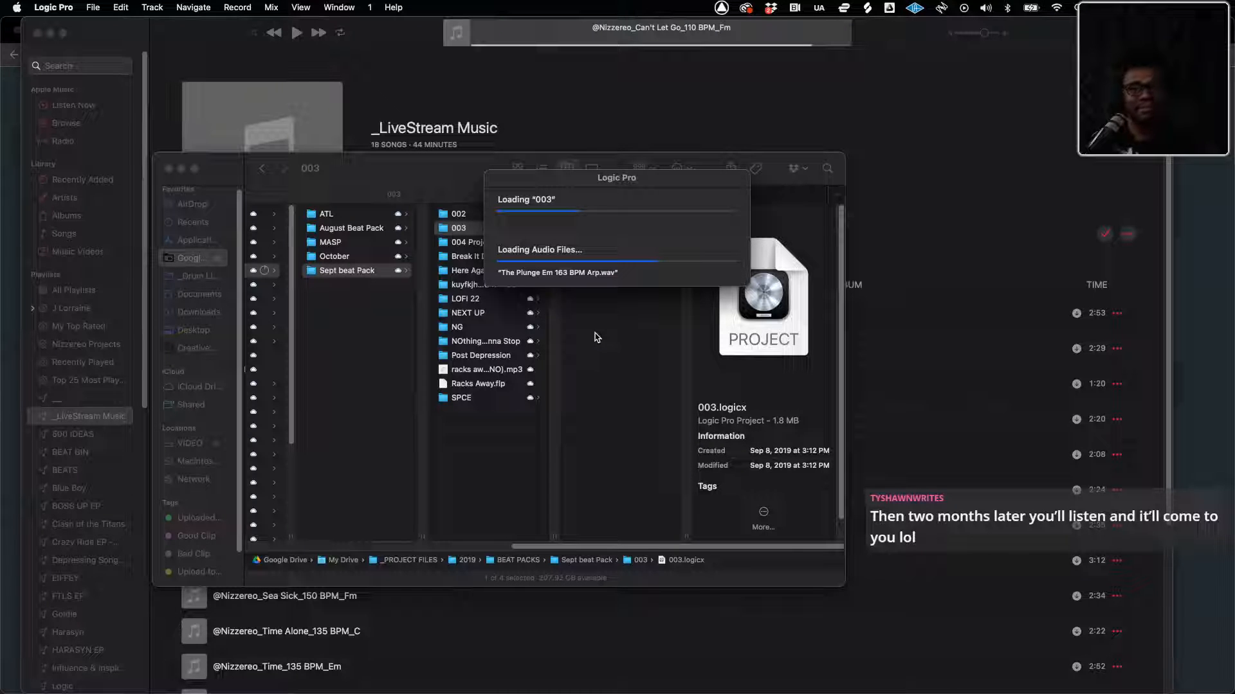
Play the 003 loop, solo the Lo-Fi Am Lead 89BPM track to hear it alone, and stop playback
key(space)
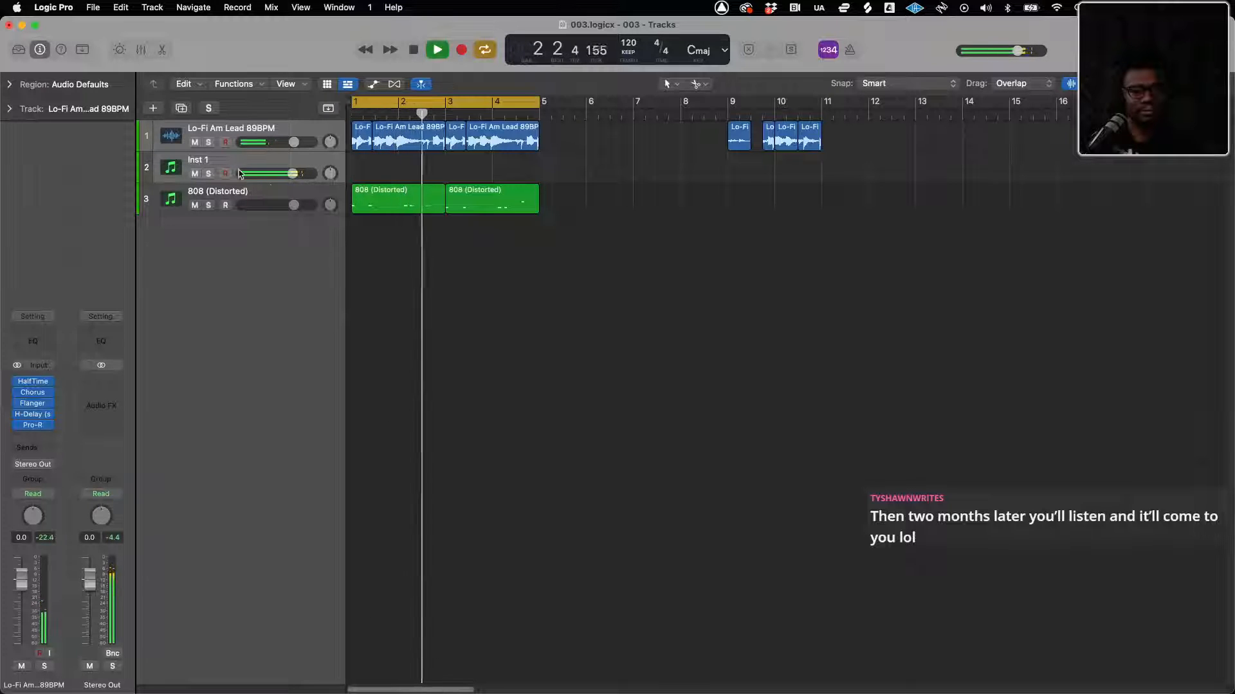
click(189, 161)
click(180, 143)
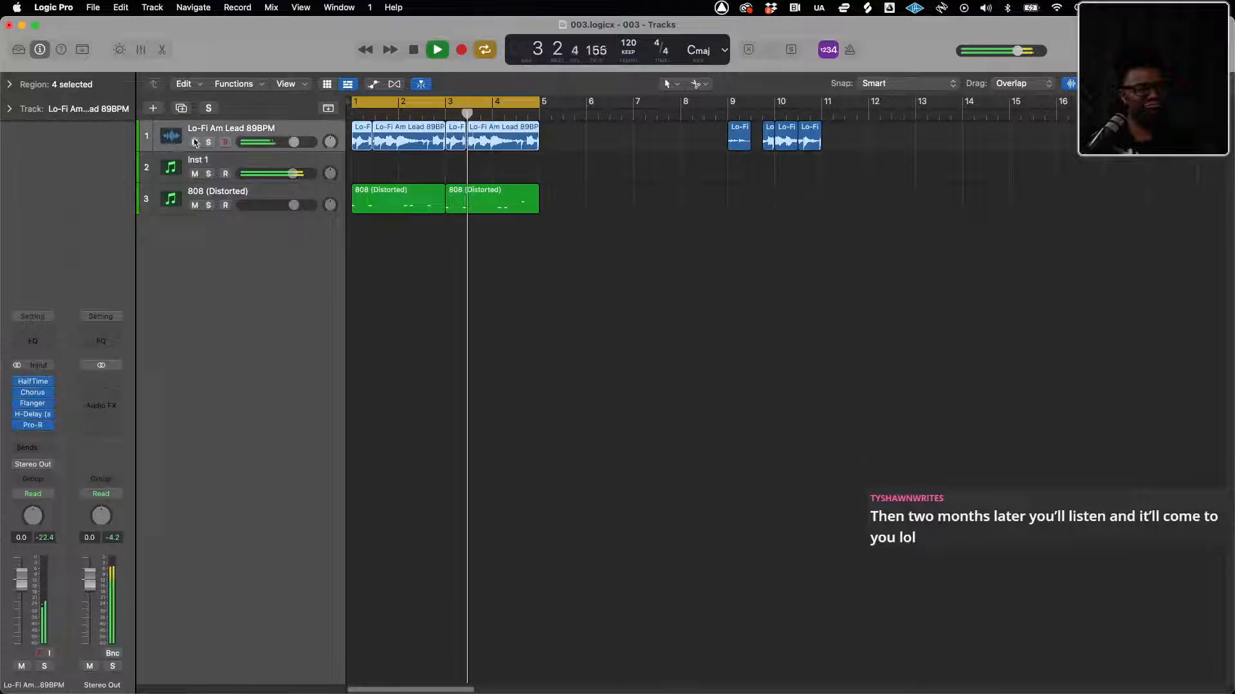
click(209, 143)
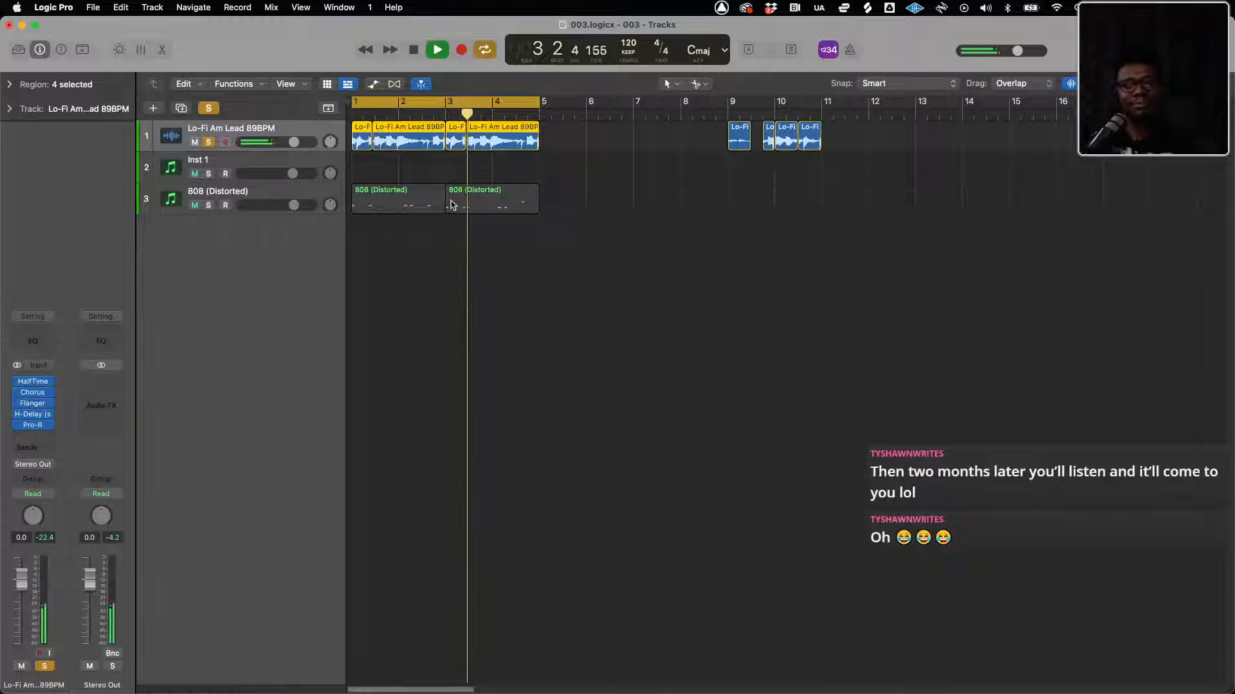
key(space)
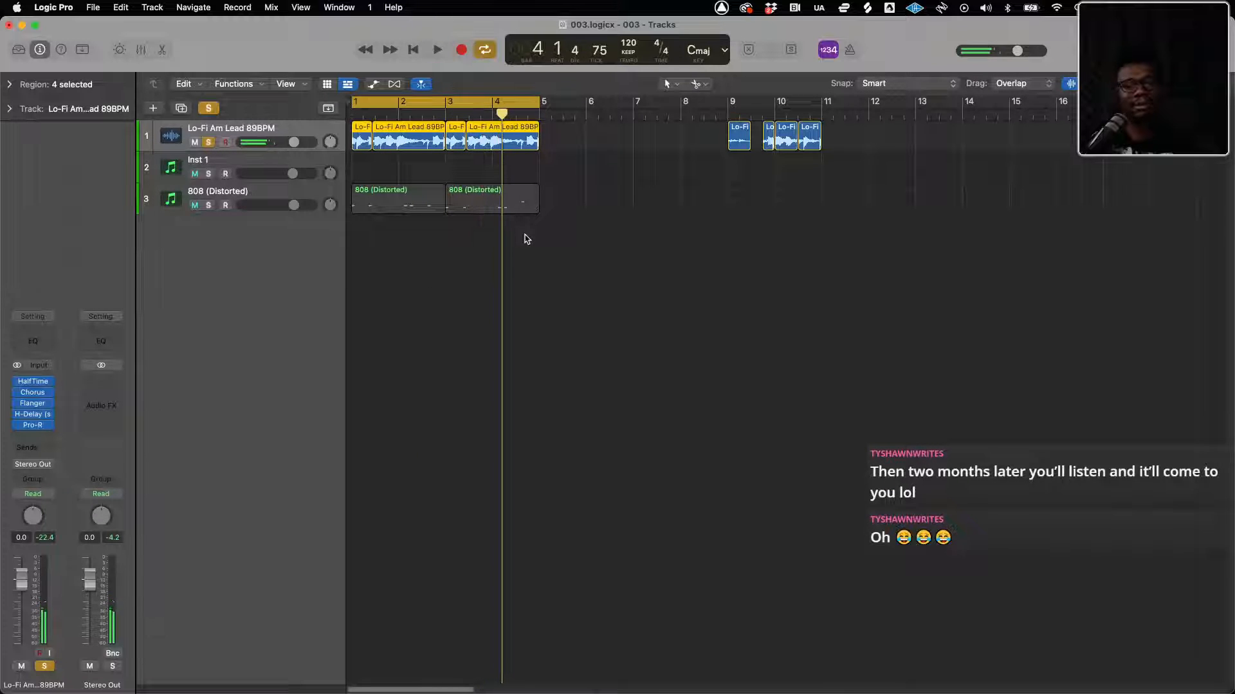
Switch to Finder, browse the 004 Project and Break It Down folders, and preview Break It Down.logicx in Quick Look
key(ctrl+Up)
click(141, 270)
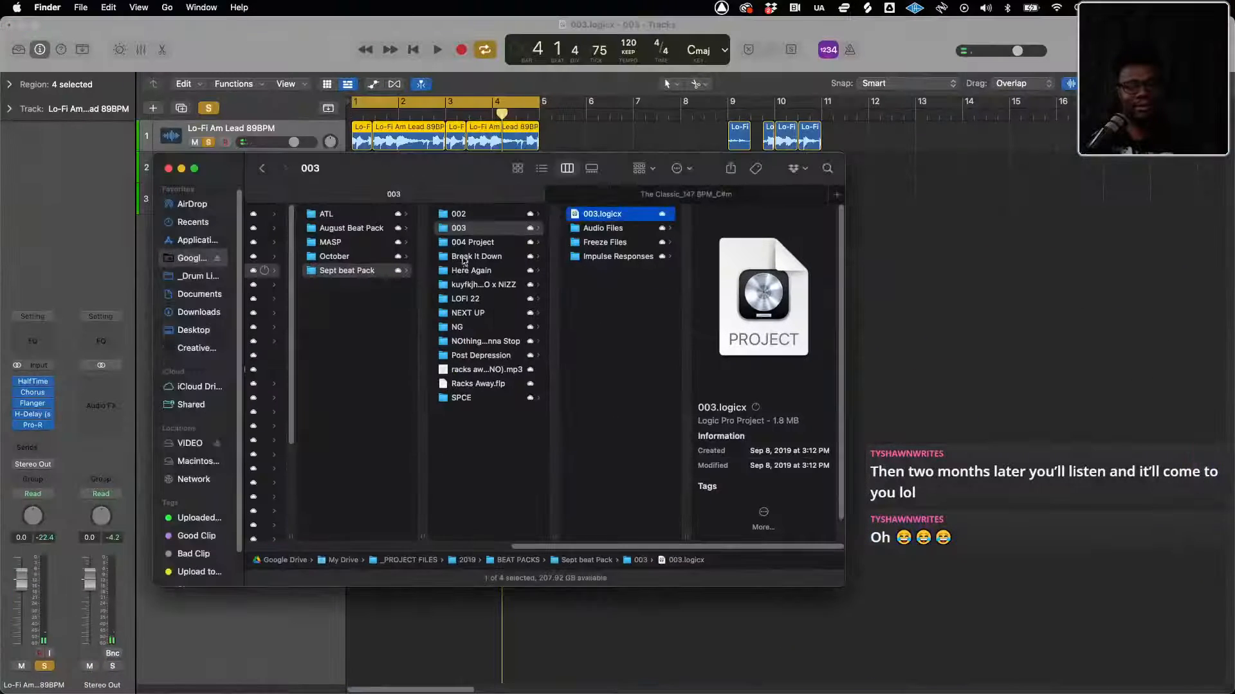
click(474, 243)
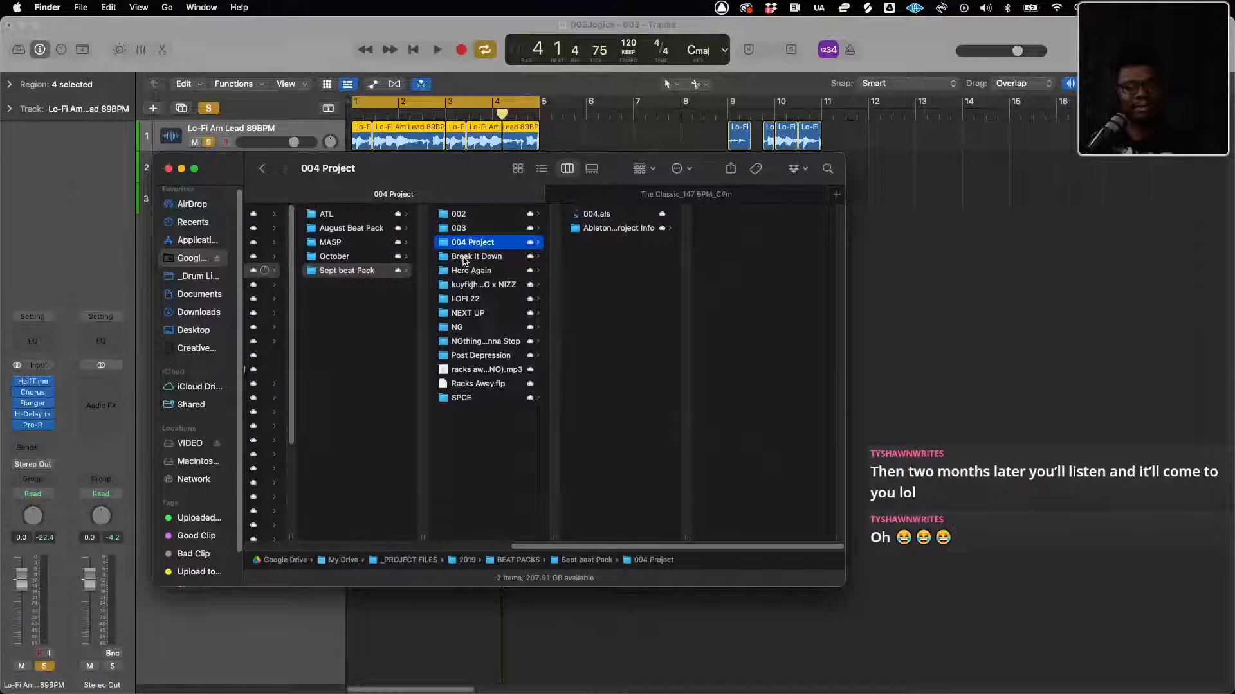
click(464, 258)
click(588, 244)
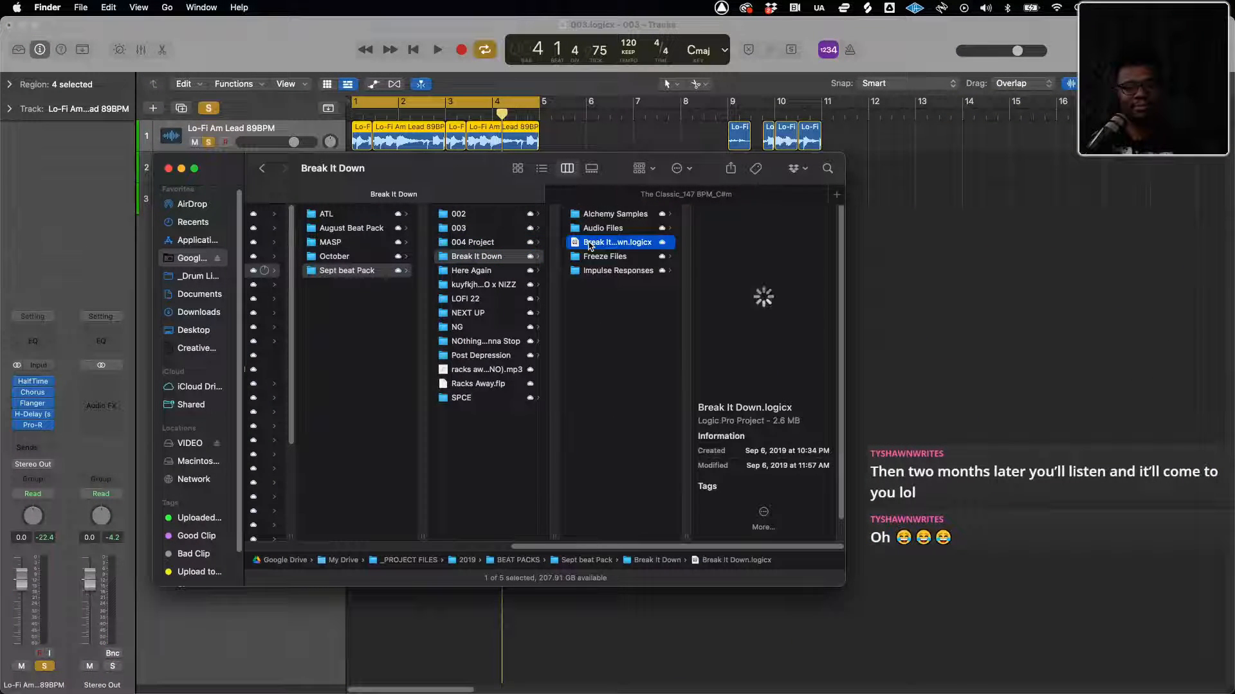
key(space)
key(space)
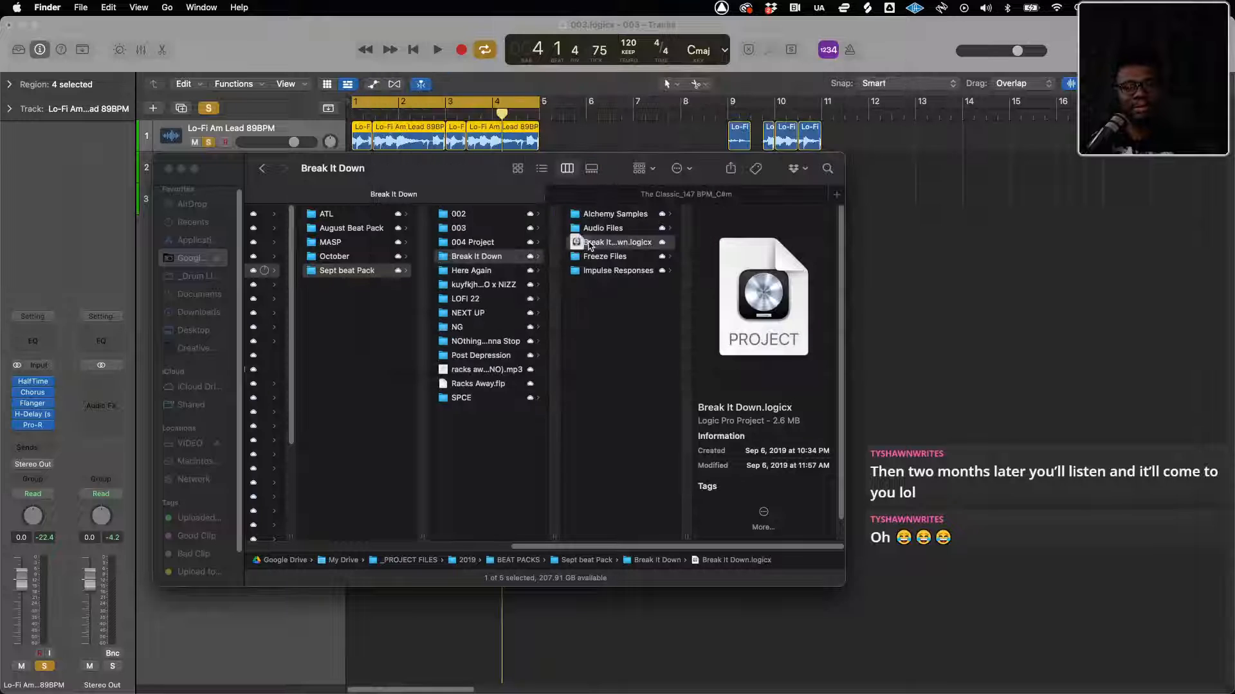
key(space)
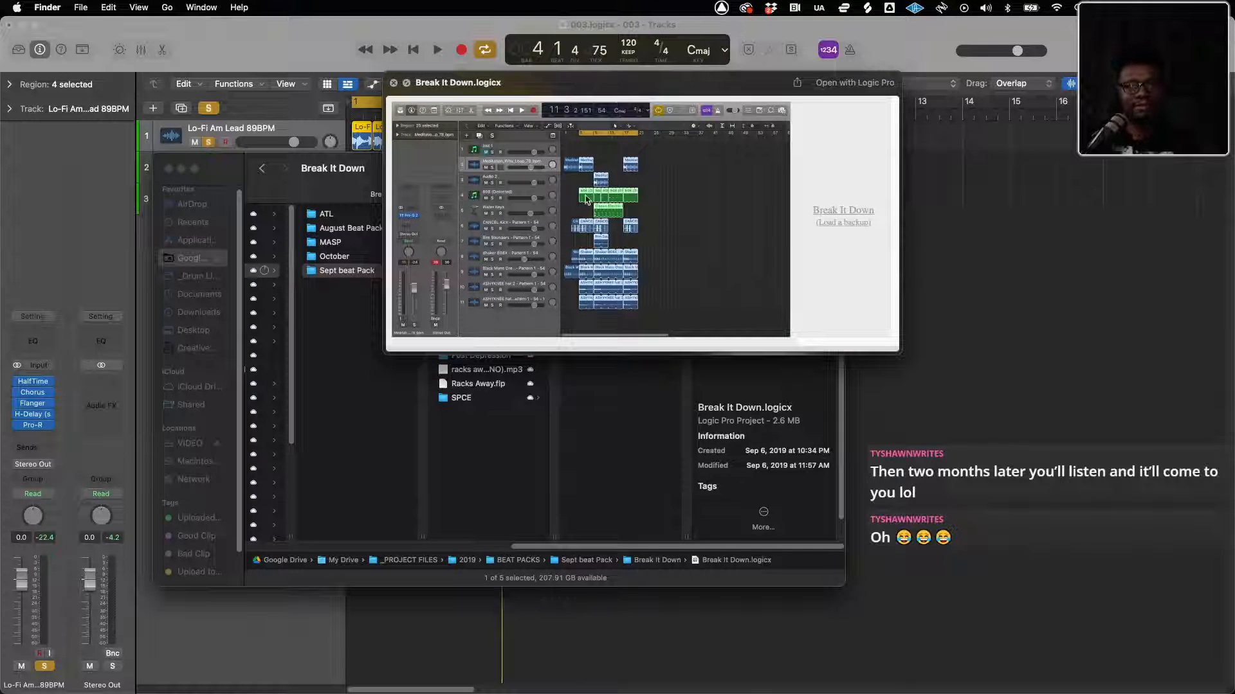
key(space)
Open Break It Down.logicx in Logic Pro, closing the 003 project and skipping the missing files
double_click(607, 248)
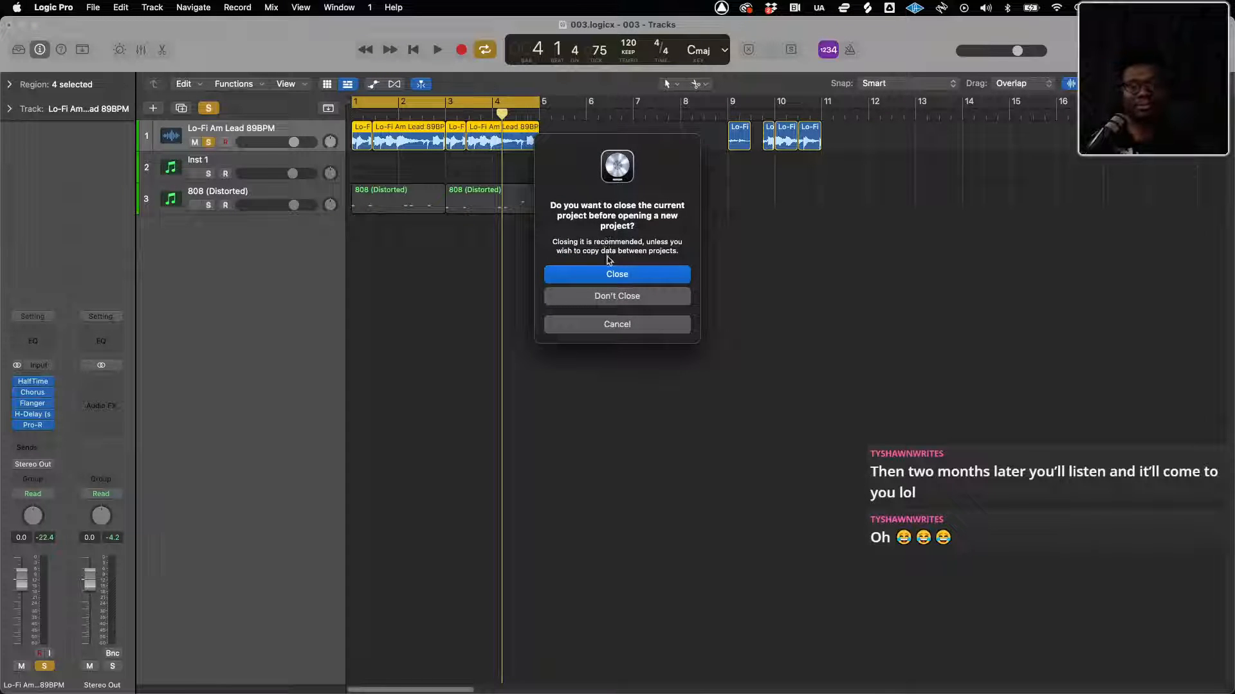
click(613, 275)
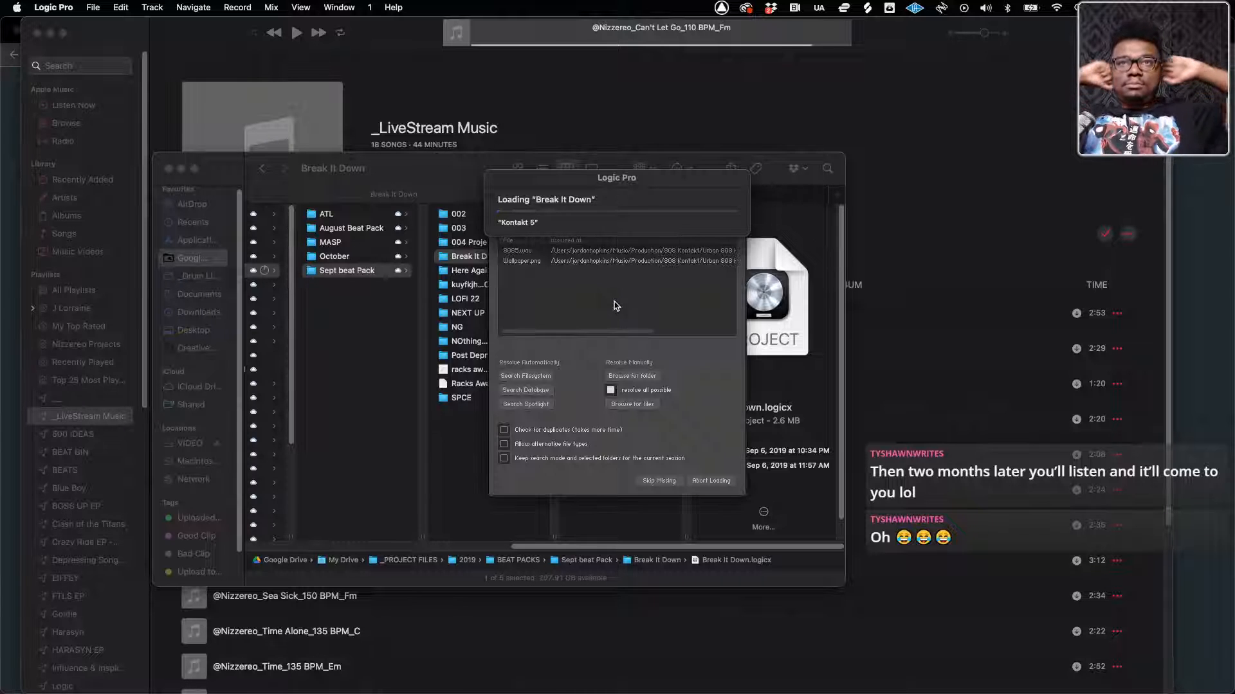
click(659, 481)
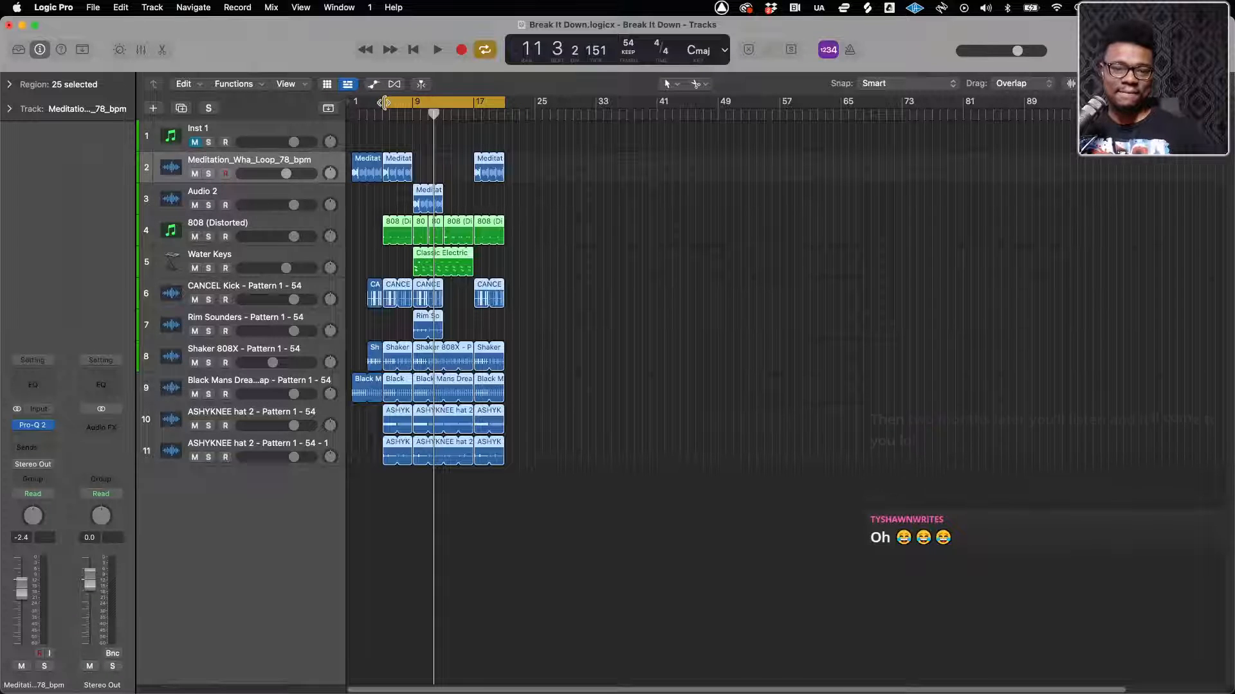
Extend the start of the cycle range back to bar 1 and play the beat from the beginning
drag(384, 102, 352, 102)
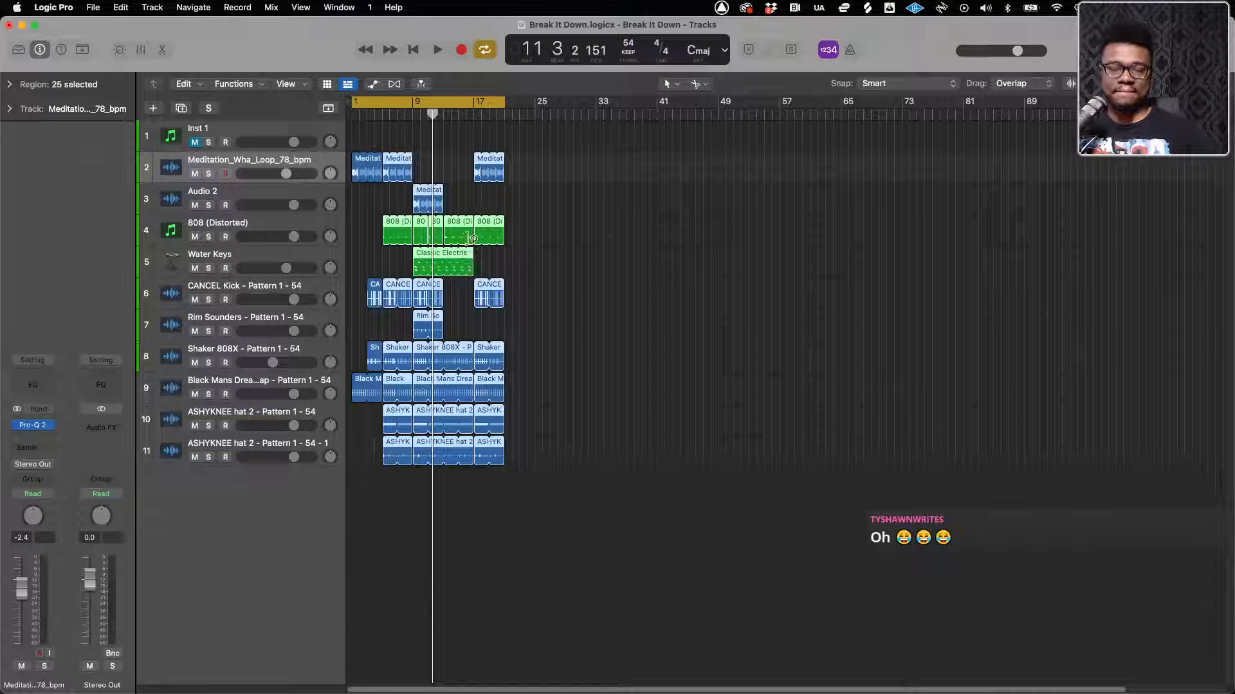
scroll(397, 270, up, 10)
scroll(397, 271, left, 8)
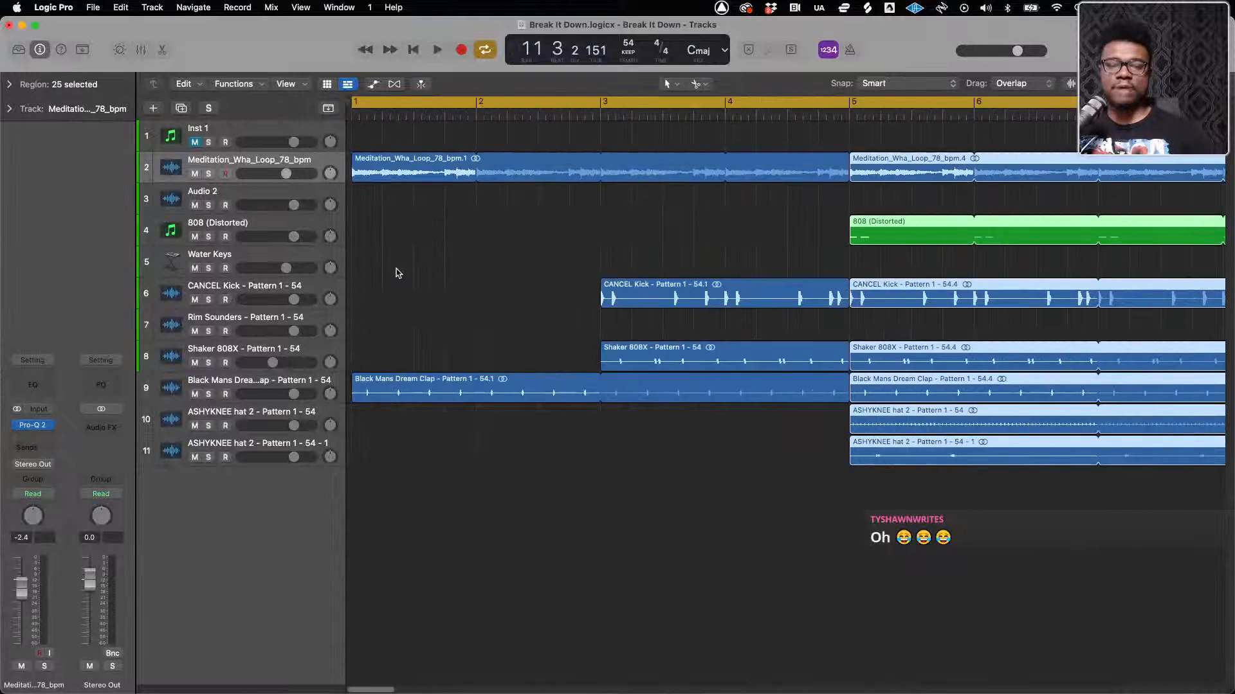
scroll(397, 274, down, 3)
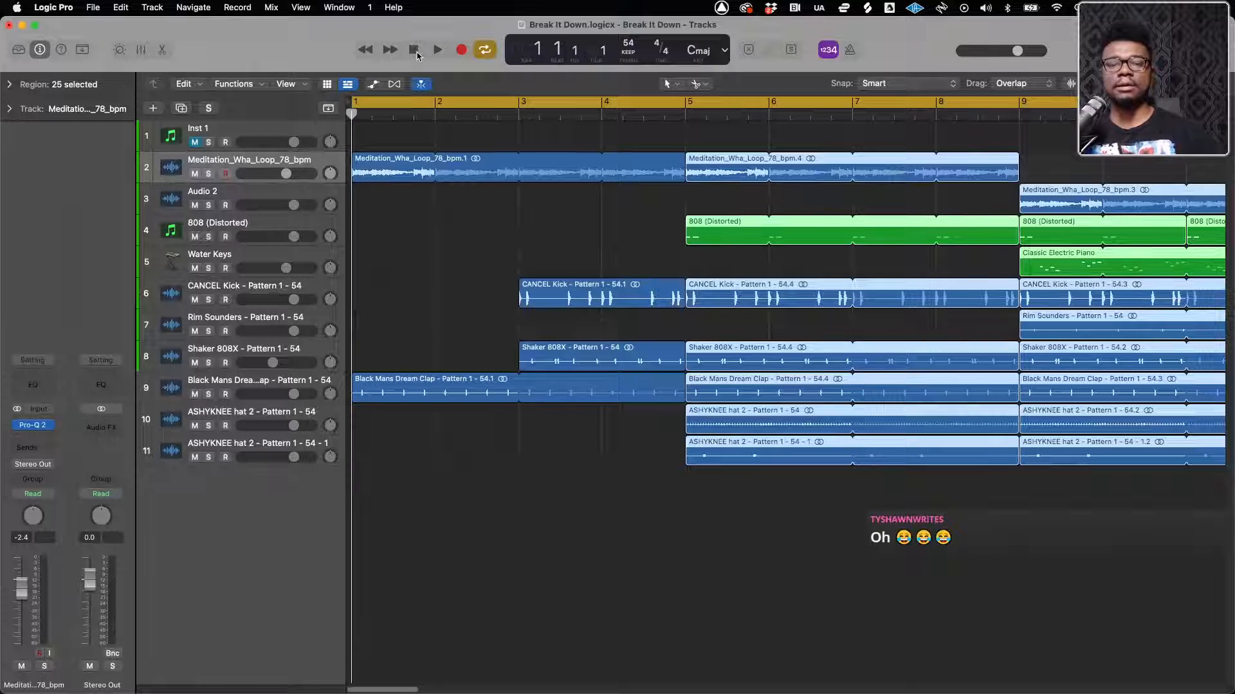
key(space)
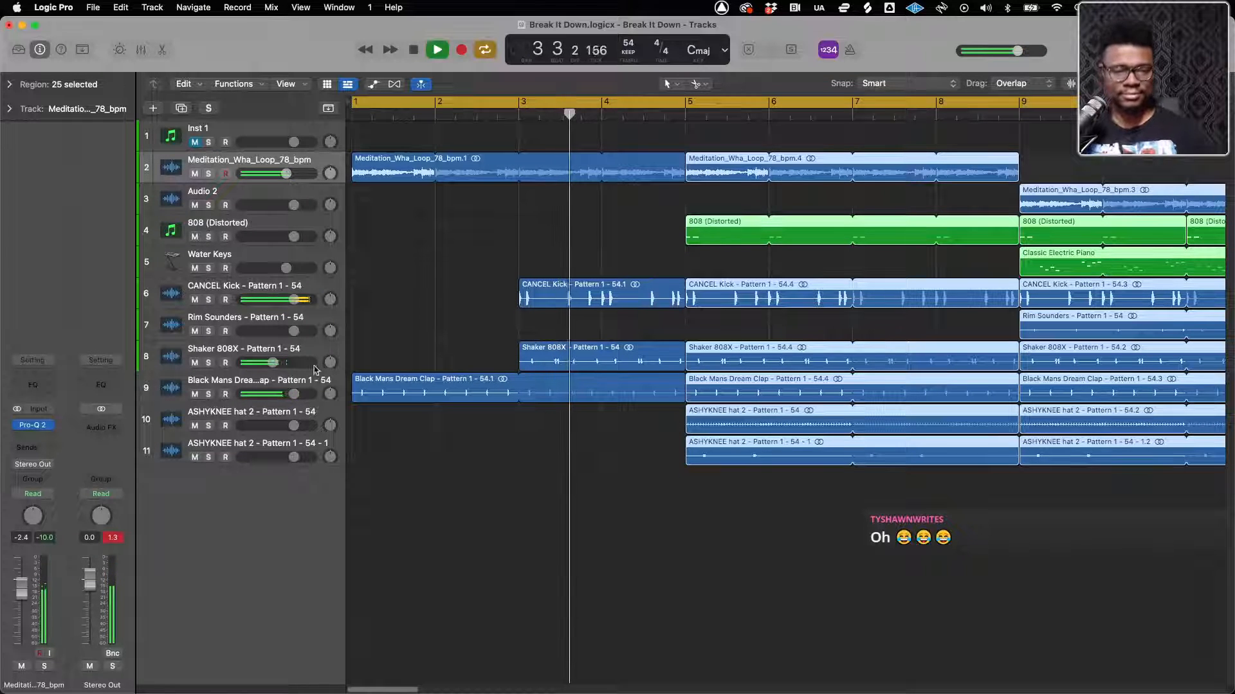
Lower the Shaker 808X track's volume slightly during playback and look over the whole arrangement
drag(272, 363, 268, 363)
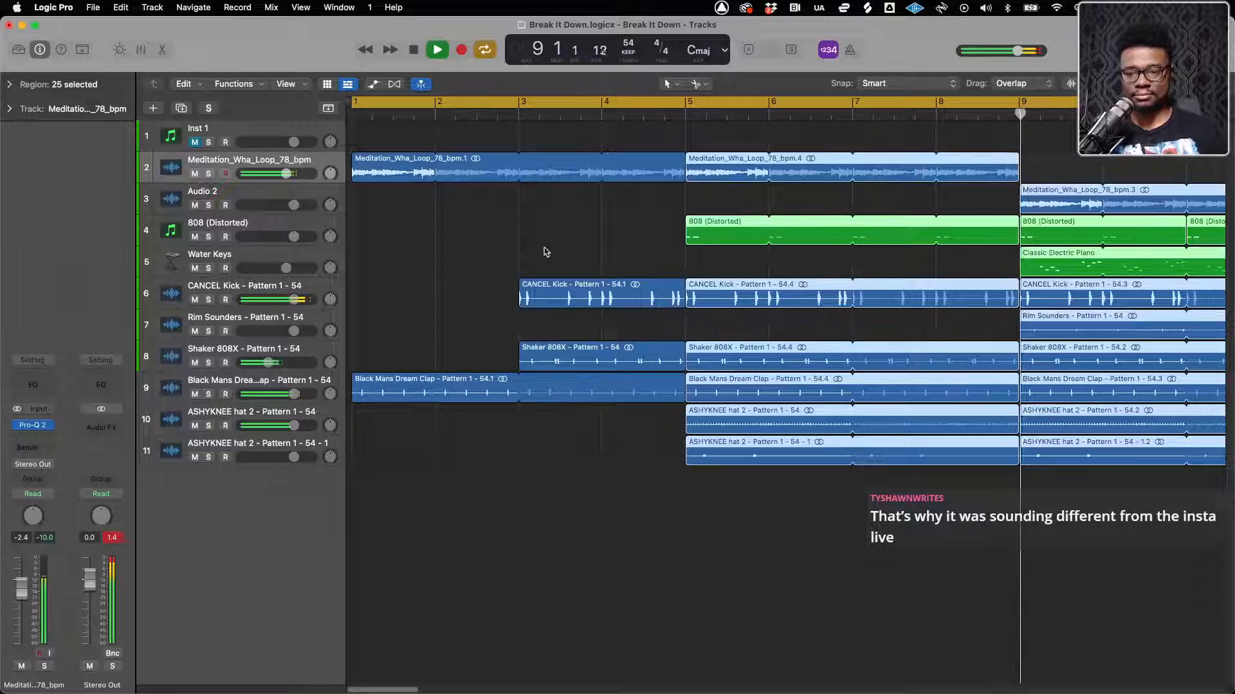
scroll(692, 317, right, 5)
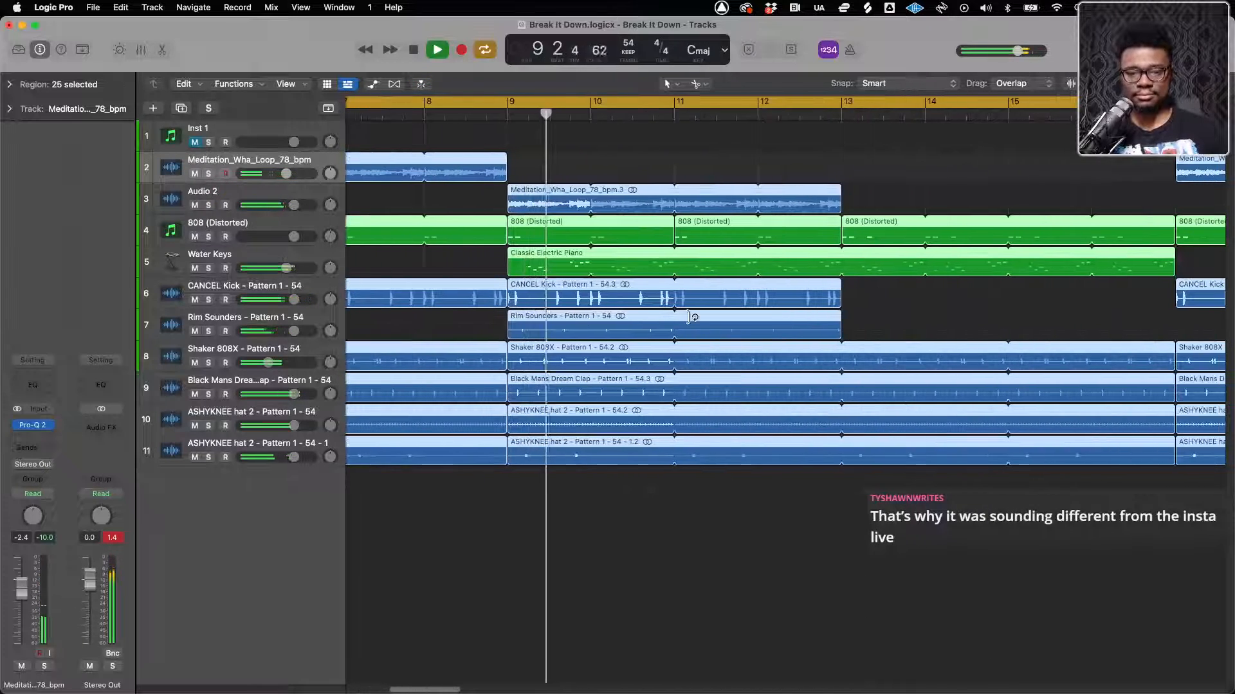
key(super+Left)
key(super+Left)
key(super+Left)
key(super+Left)
key(super+Left)
key(super+Left)
key(super+Left)
key(super+Left)
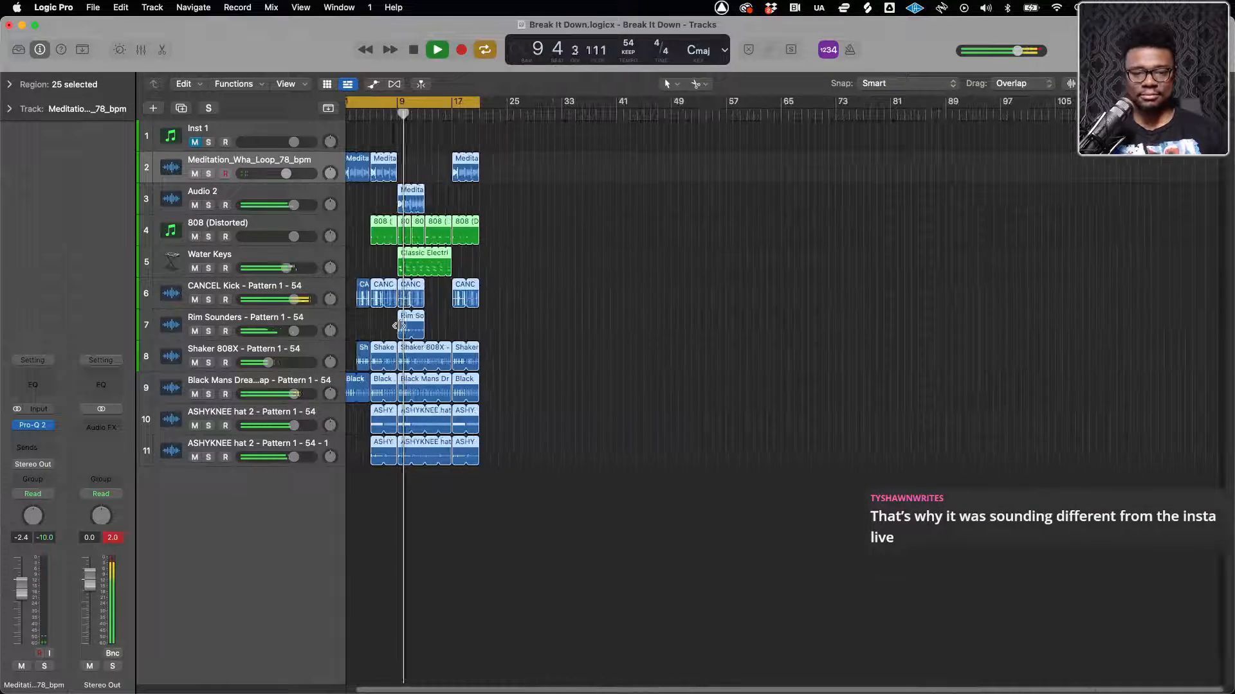
key(super+Right)
key(super+Right)
key(super+Right)
key(super+Right)
key(super+Right)
scroll(399, 326, left, 5)
scroll(399, 326, up, 5)
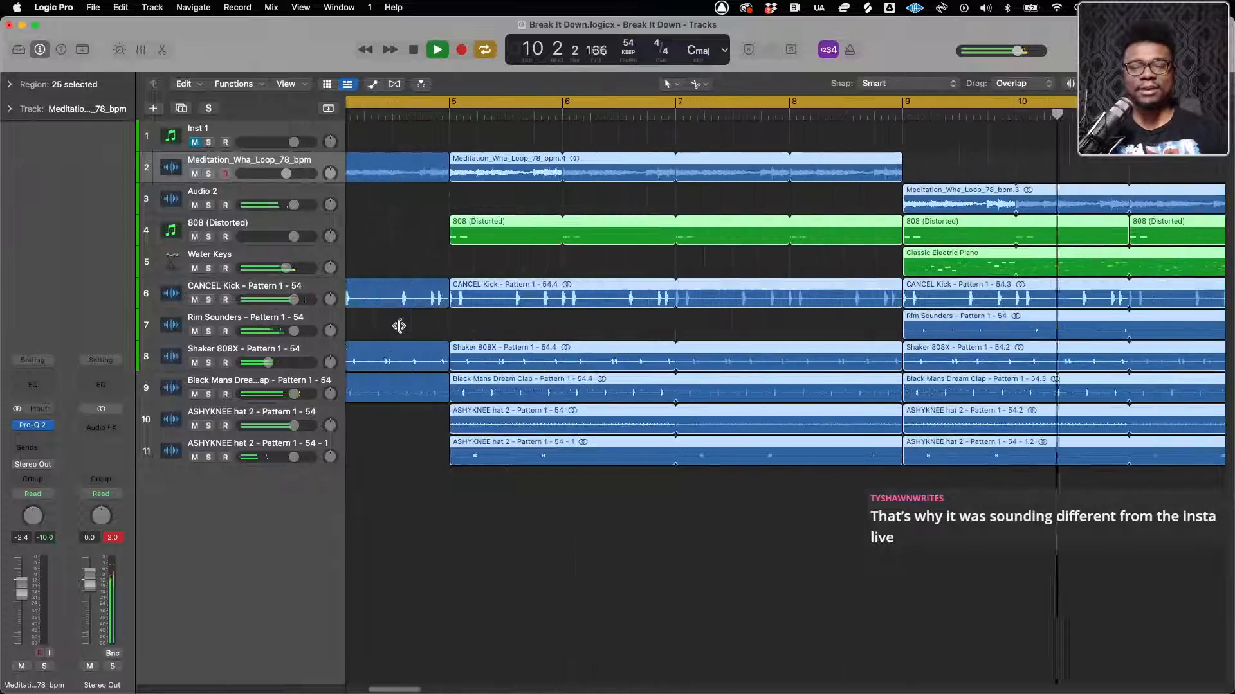
scroll(399, 326, down, 5)
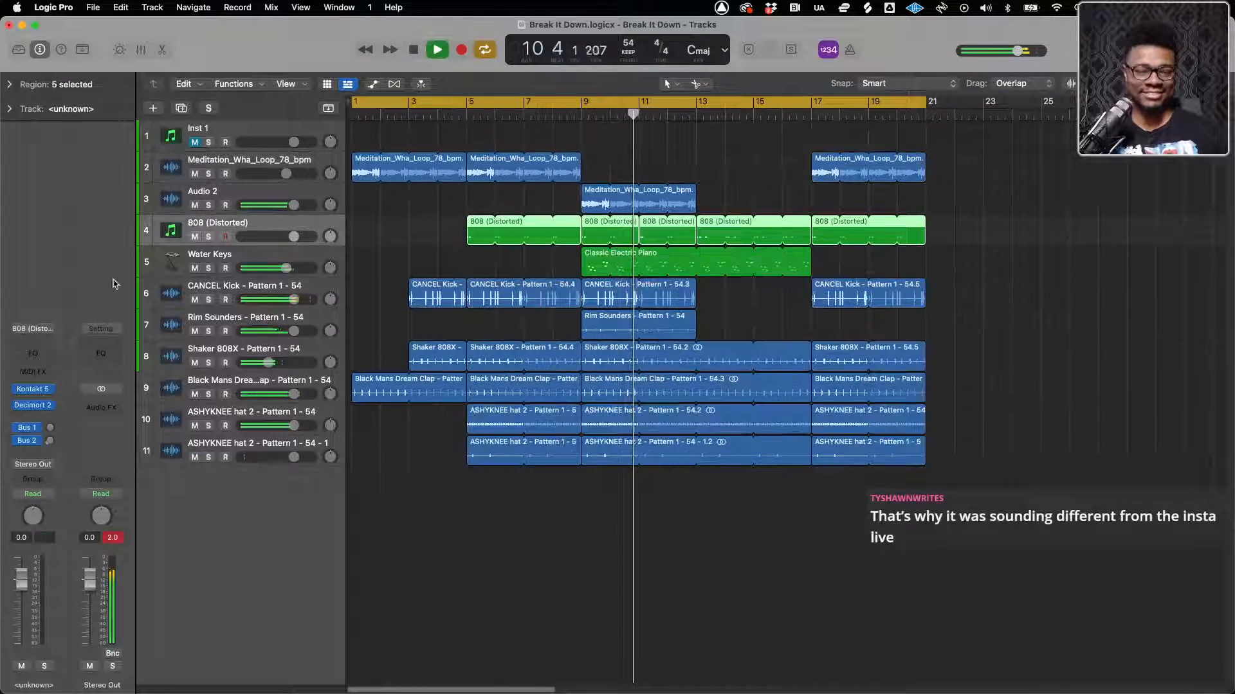
Replace Kontakt 5 on the 808 (Distorted) track with a mono Kontakt instrument and load Compressed 808.nki into it
click(220, 225)
click(55, 390)
mouse_move(59, 390)
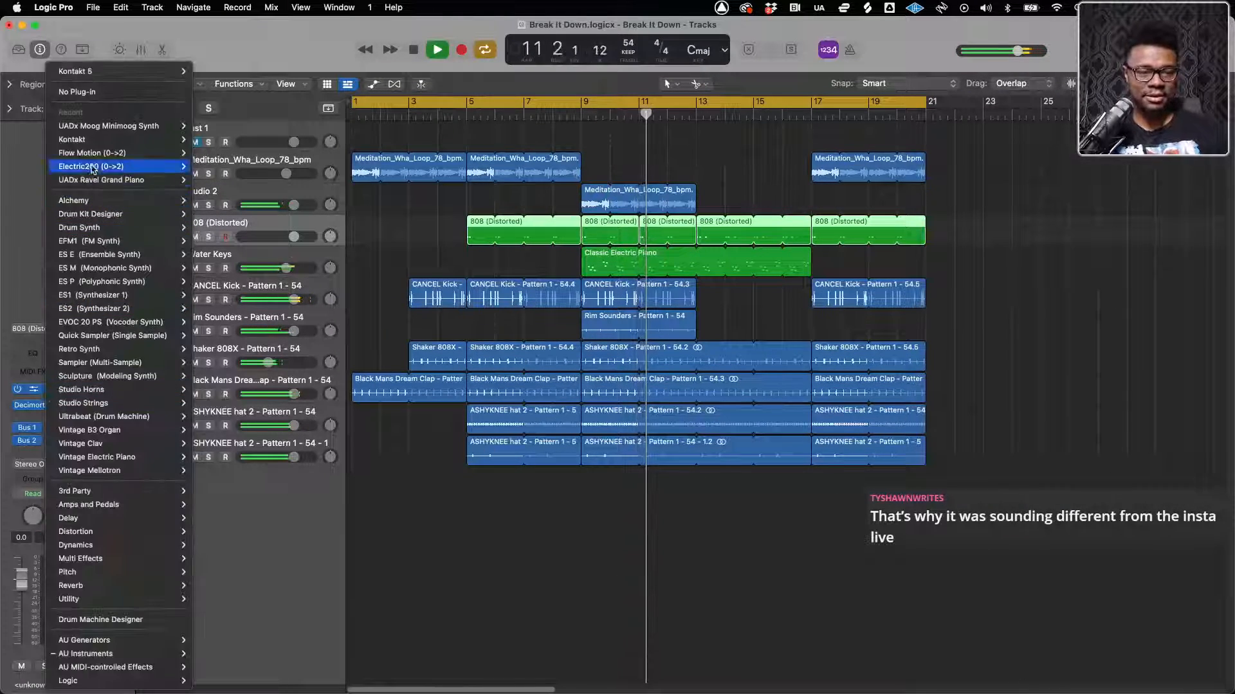
mouse_move(83, 144)
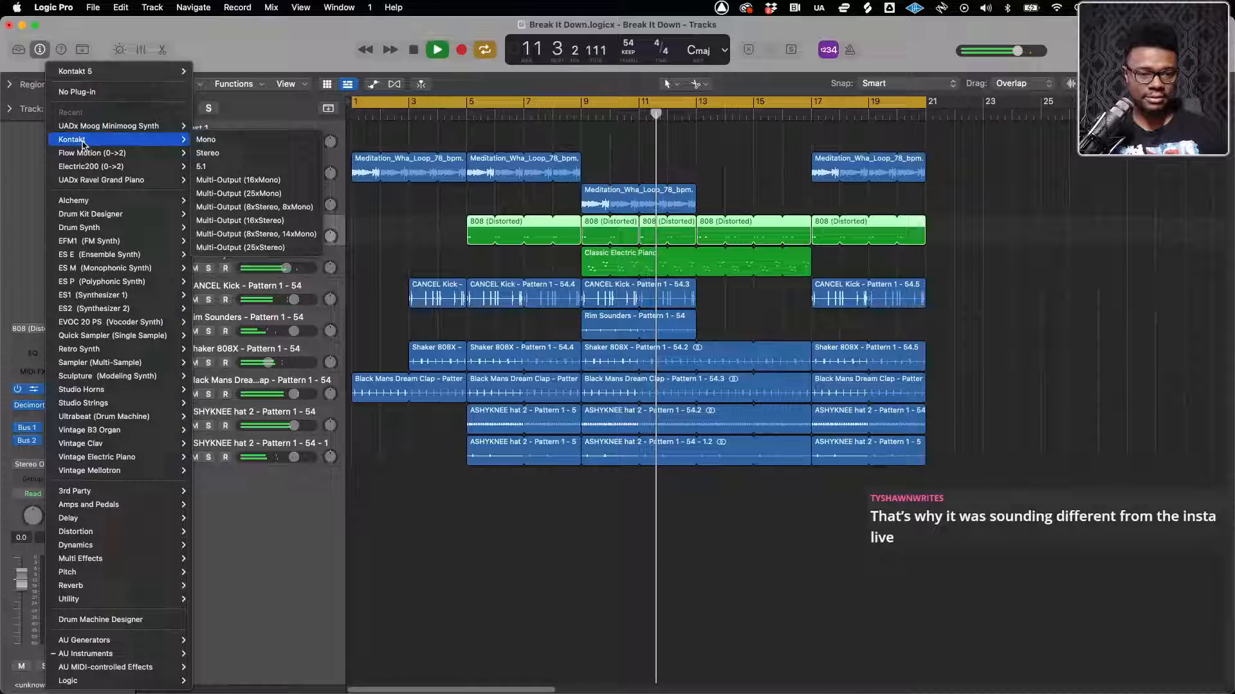
click(212, 141)
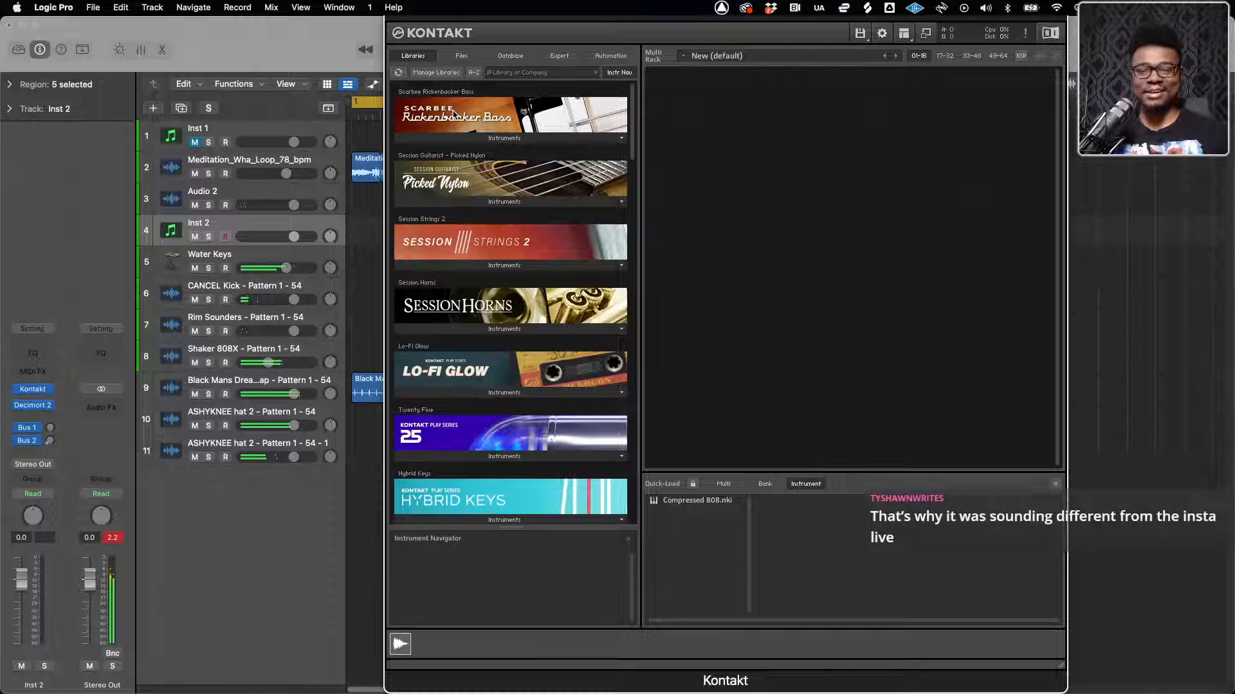
double_click(681, 502)
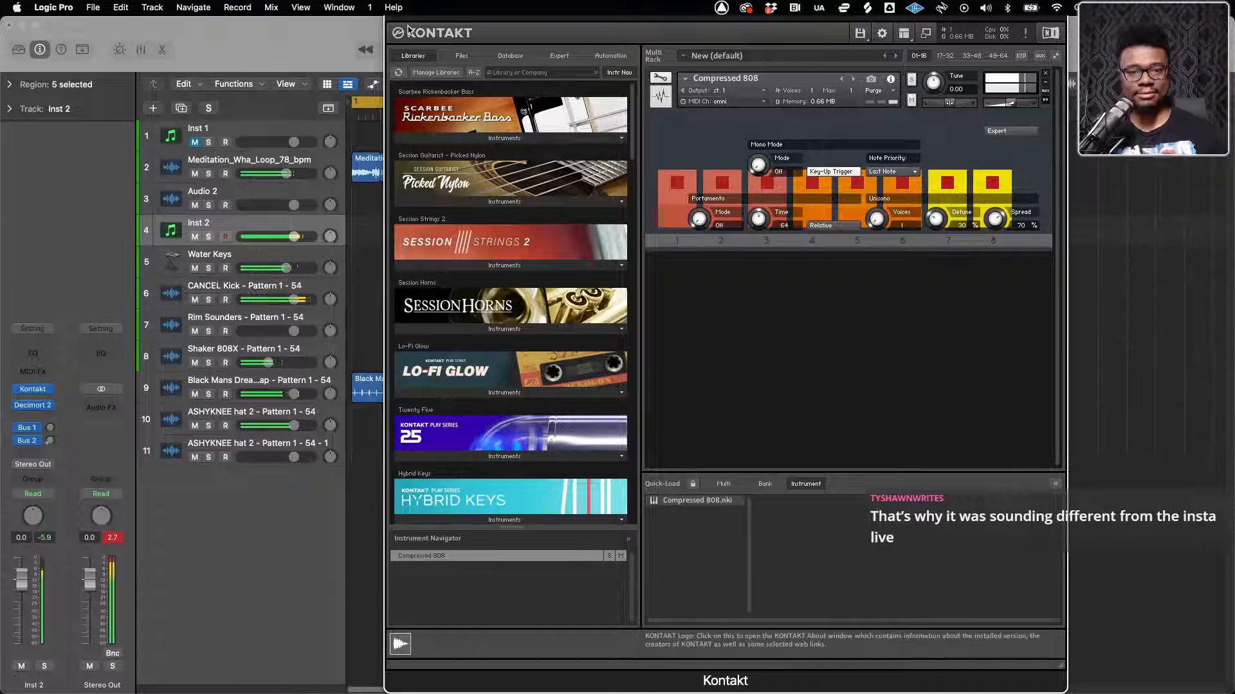
drag(409, 17, 409, 198)
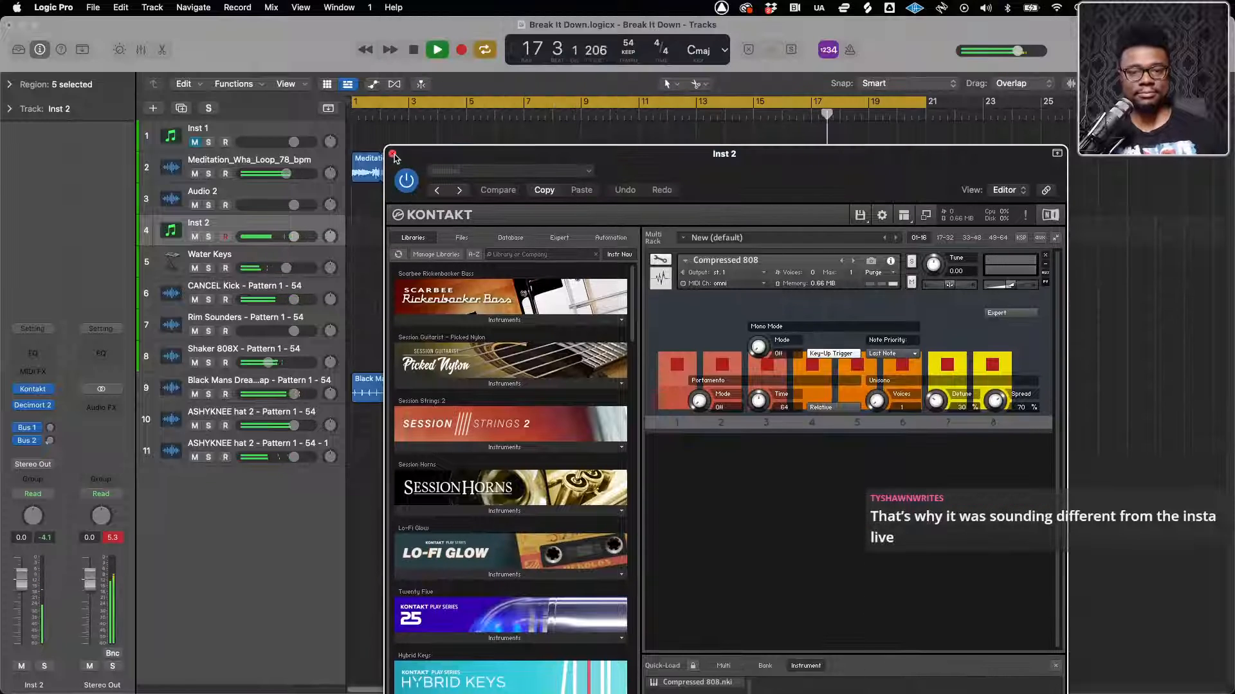
click(393, 155)
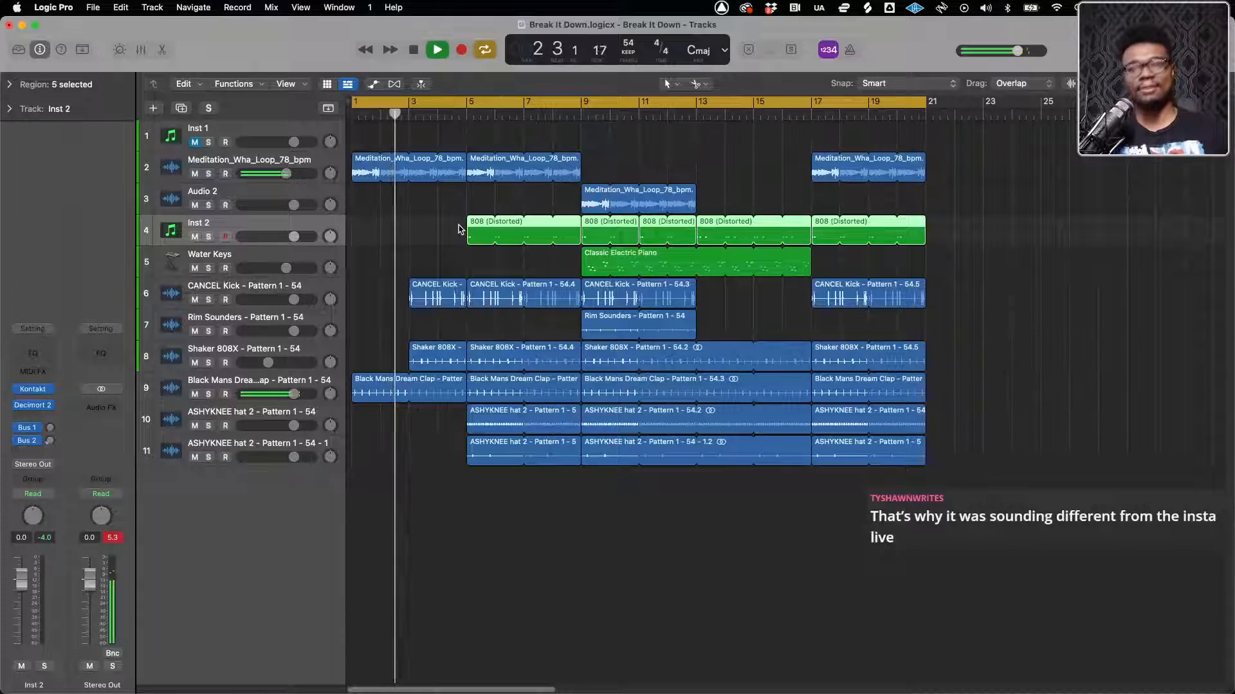
Switch to Finder and tag the Break It Down folder in Sept beat Pack yellow
key(ctrl+Up)
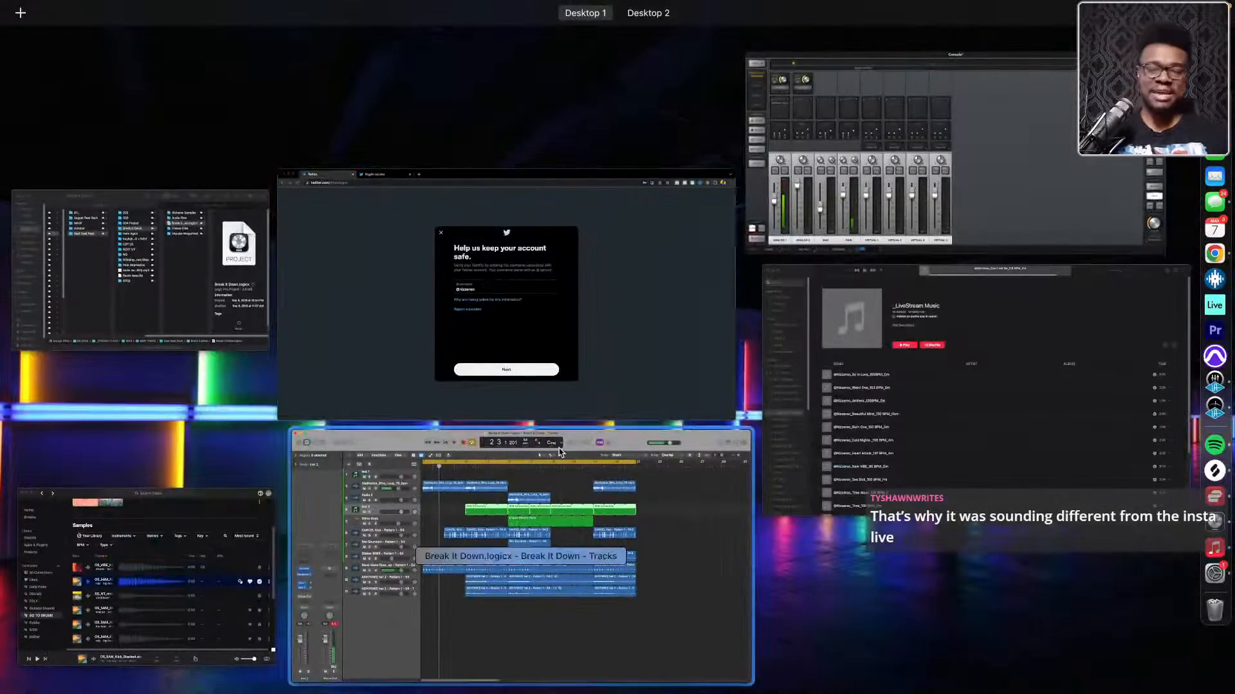
click(138, 243)
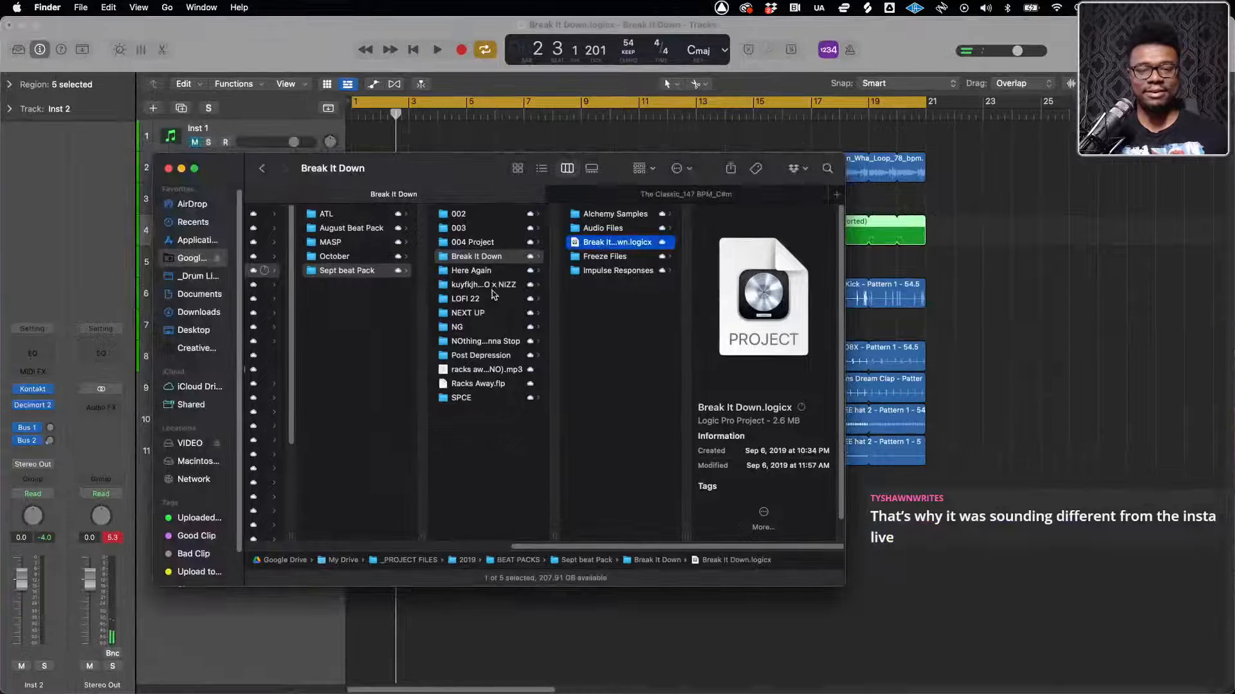
right_click(493, 257)
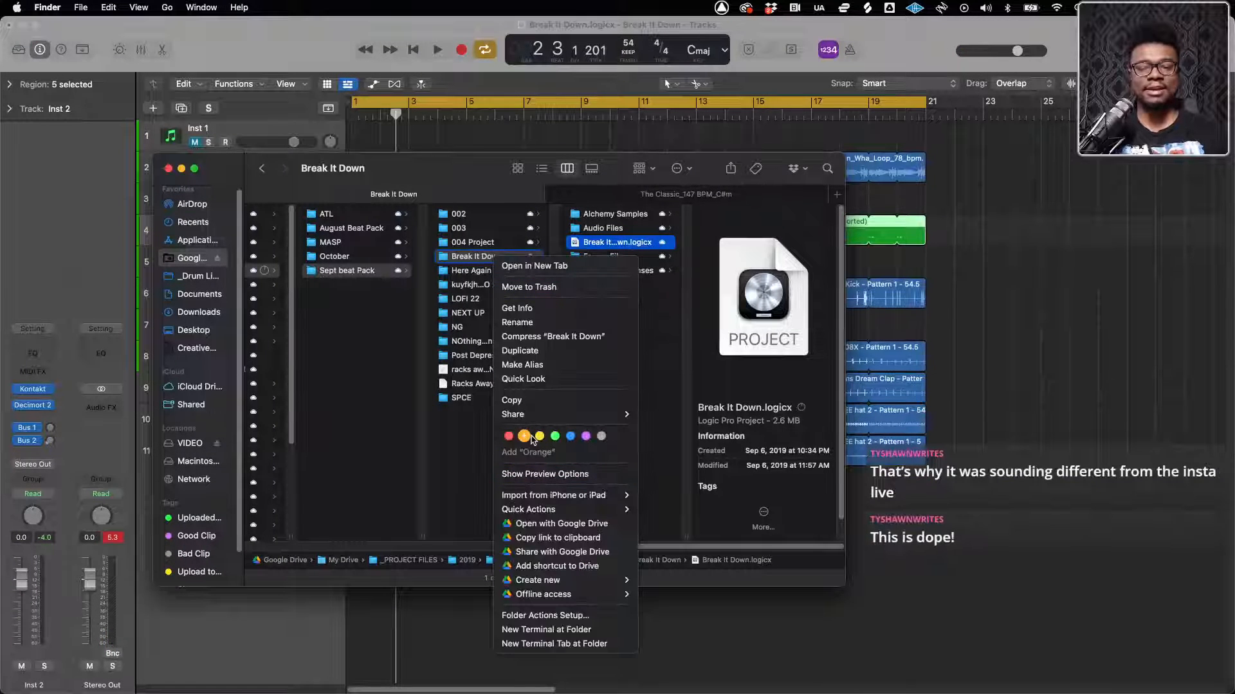
click(540, 436)
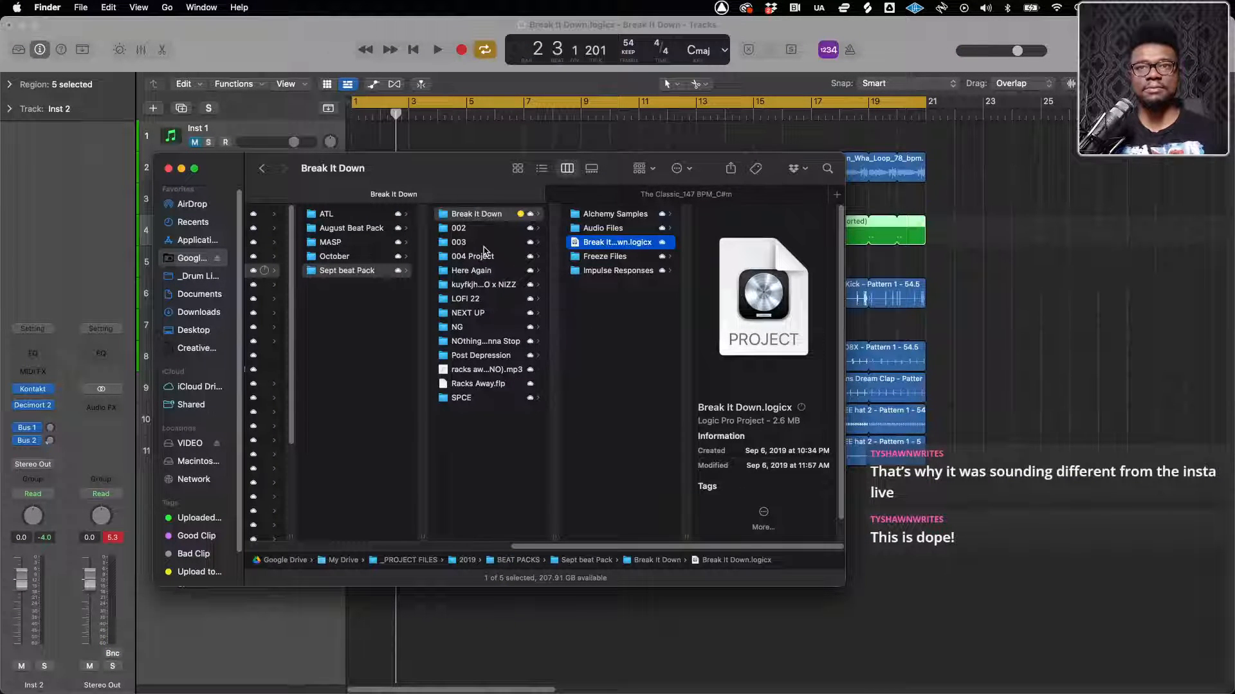
Browse the kuyfkjhnjk VENO x NIZZ and Here Again folders and preview Here Again.logicx in Quick Look
click(478, 286)
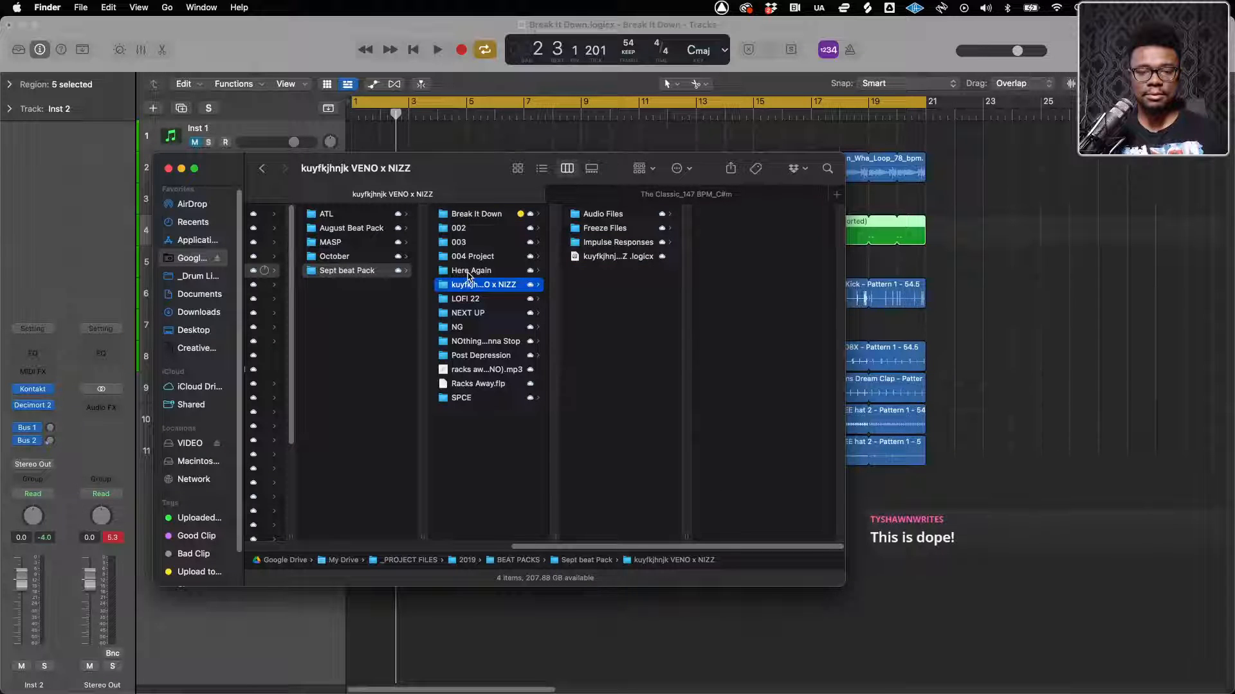
click(470, 271)
click(616, 258)
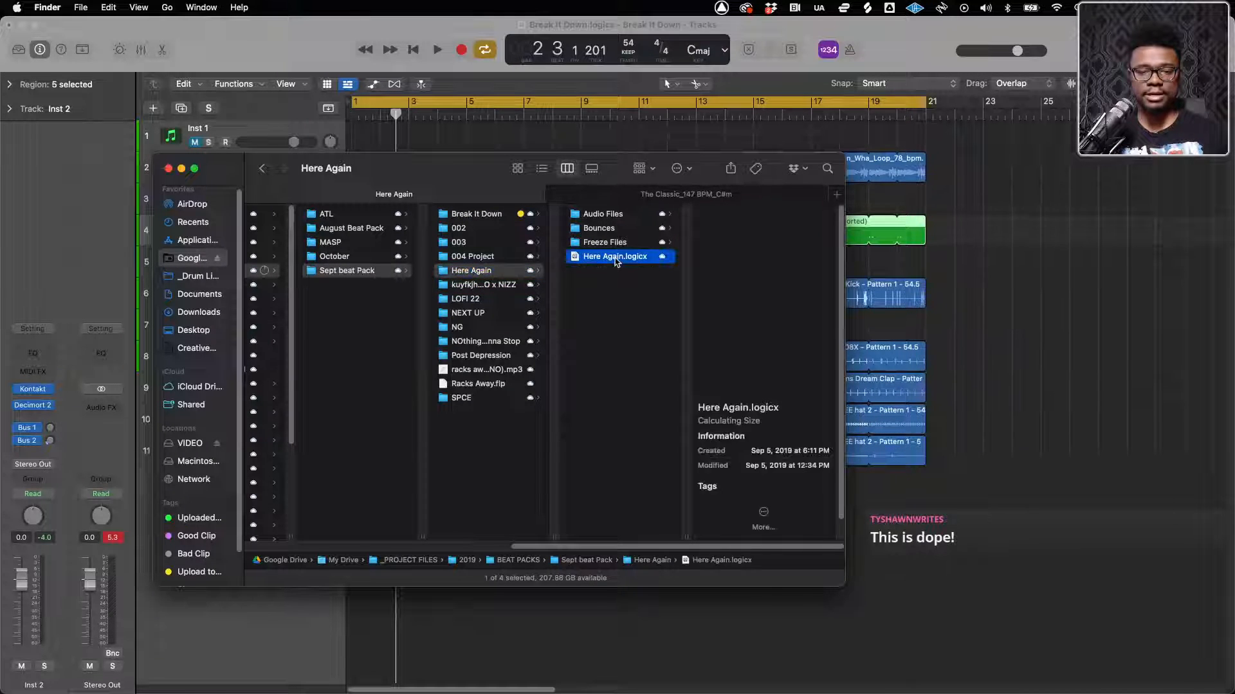
key(space)
key(space)
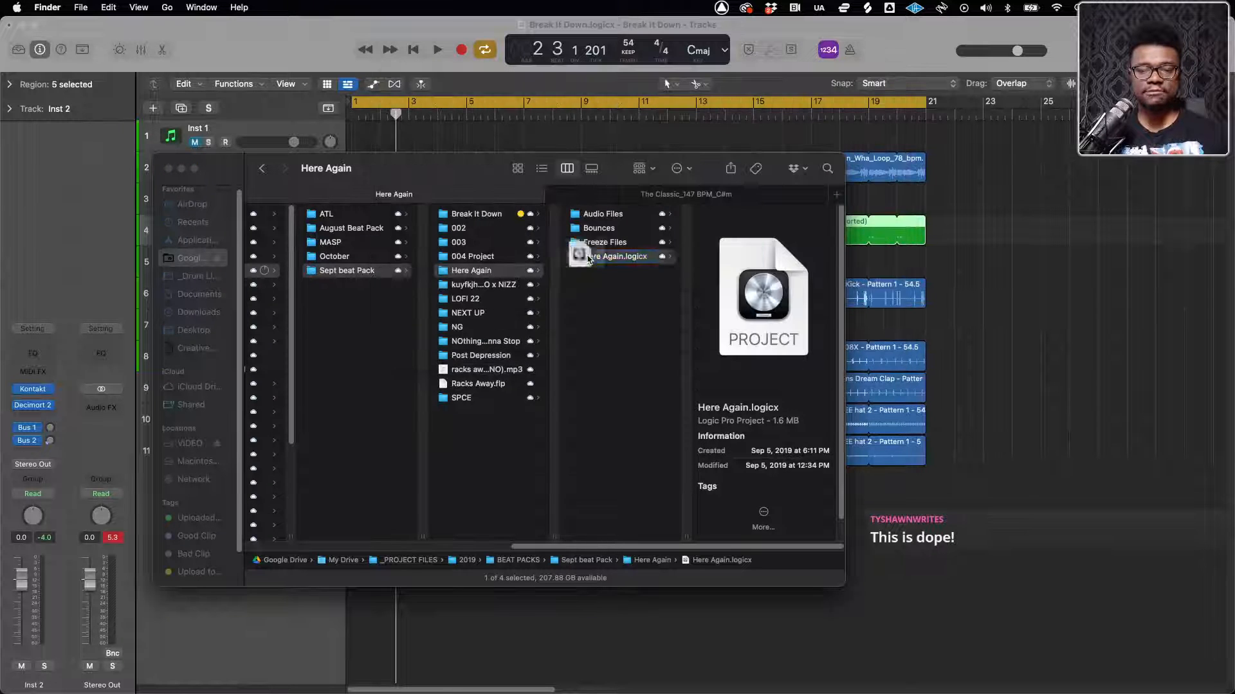
Open Here Again.logicx in Logic Pro, saving the changes made to Break It Down
double_click(598, 259)
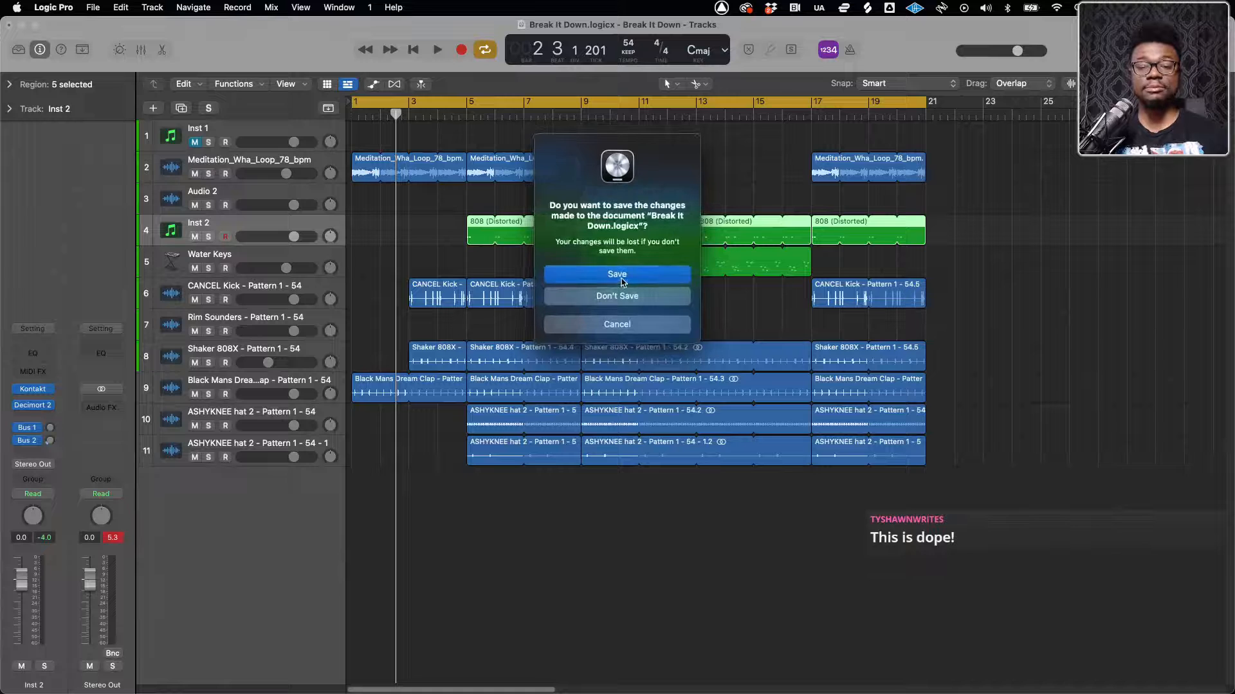
click(621, 280)
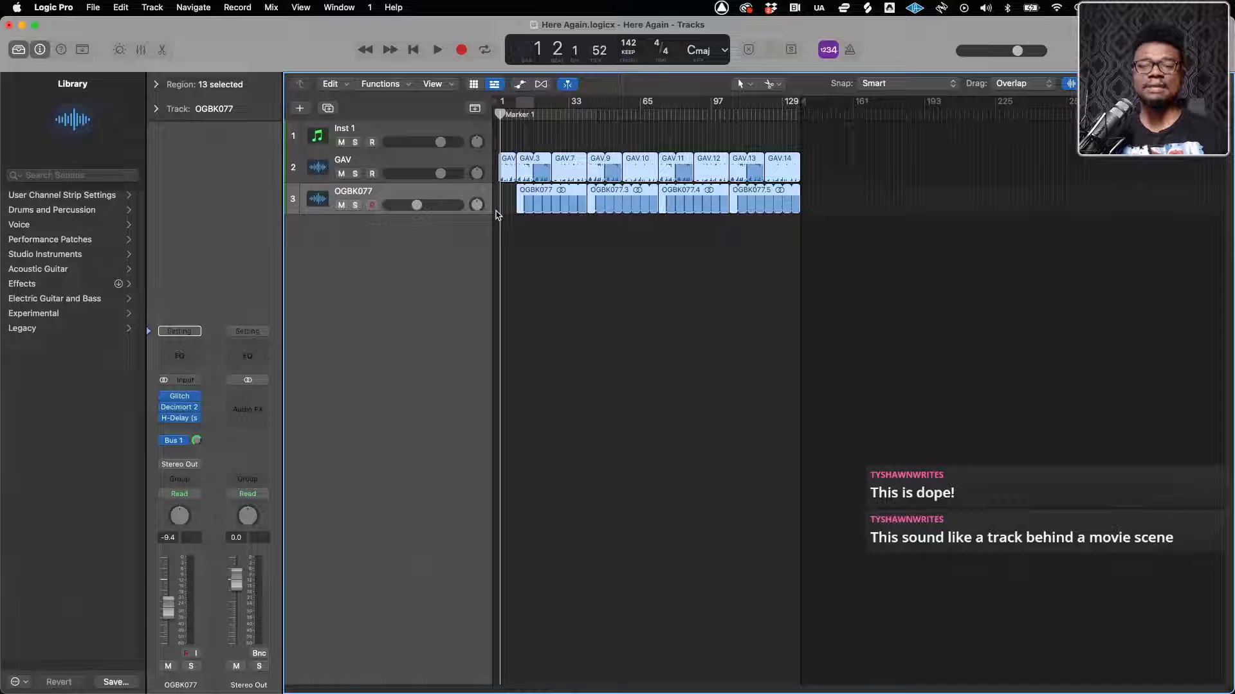
key(super+Right)
key(super+Right)
key(super+Right)
key(super+Right)
key(super+Right)
key(super+Right)
key(super+Right)
key(super+Right)
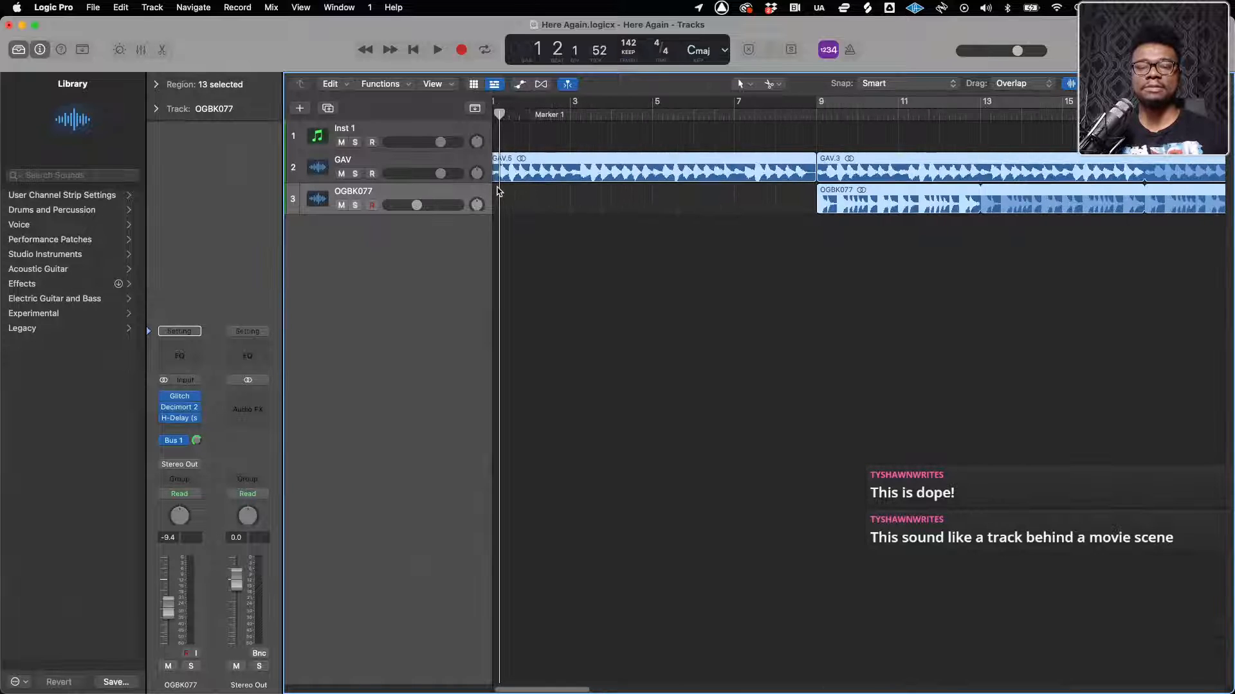
scroll(500, 191, left, 1)
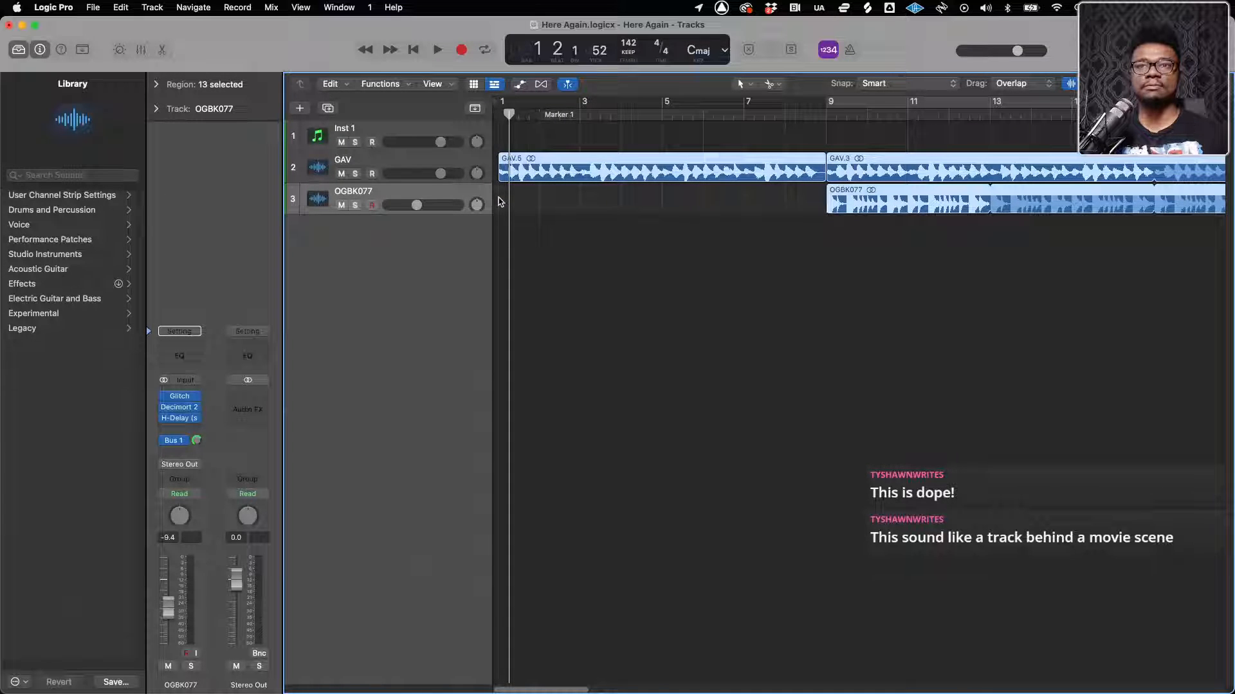
key(super+Left)
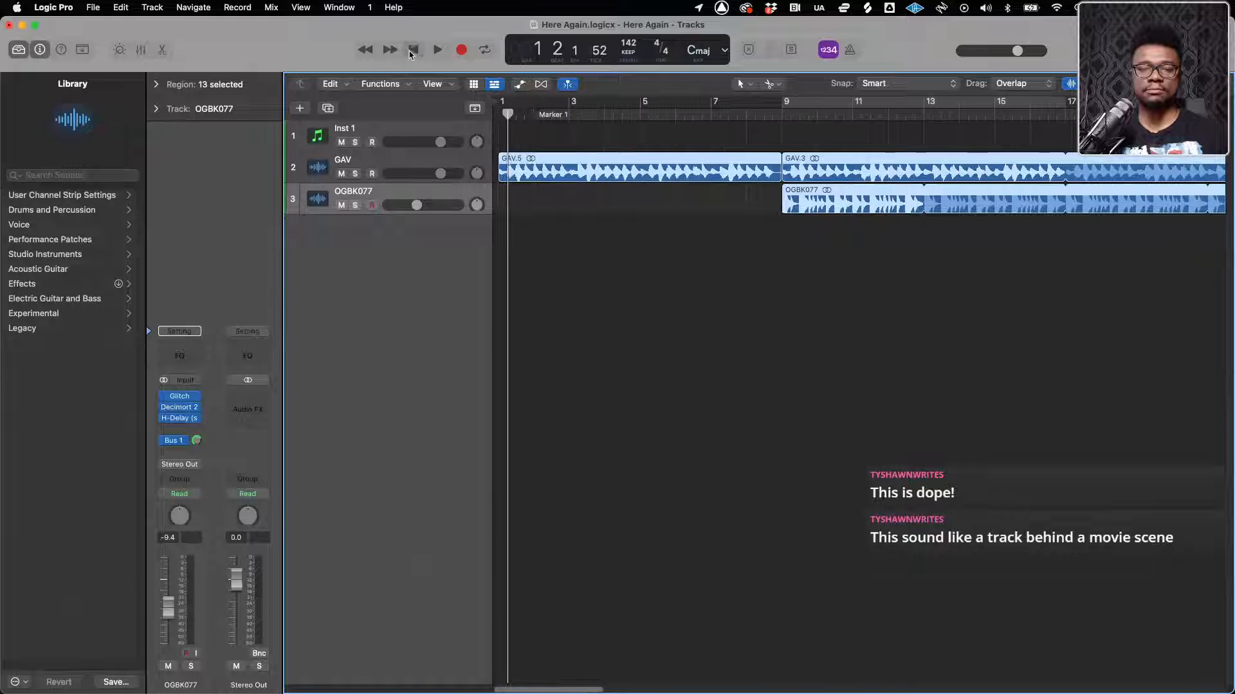
Play Here Again from the beginning and look over the Inst 1 and GAV tracks across the arrangement
click(412, 52)
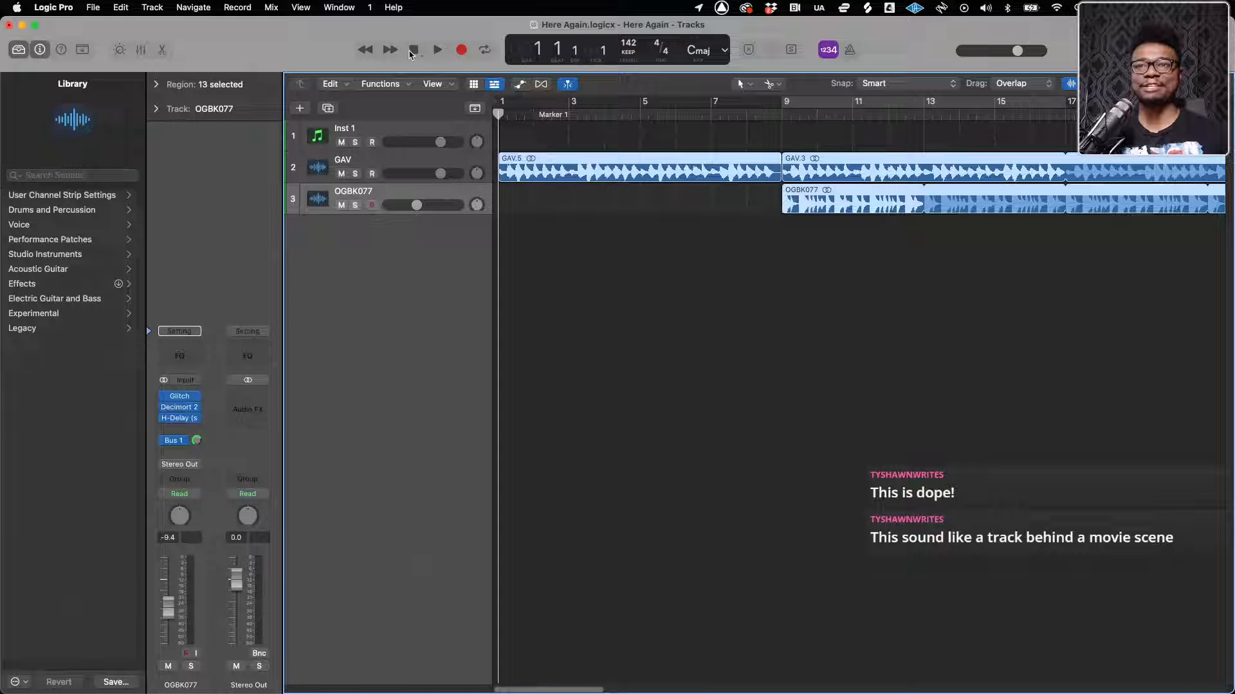
key(space)
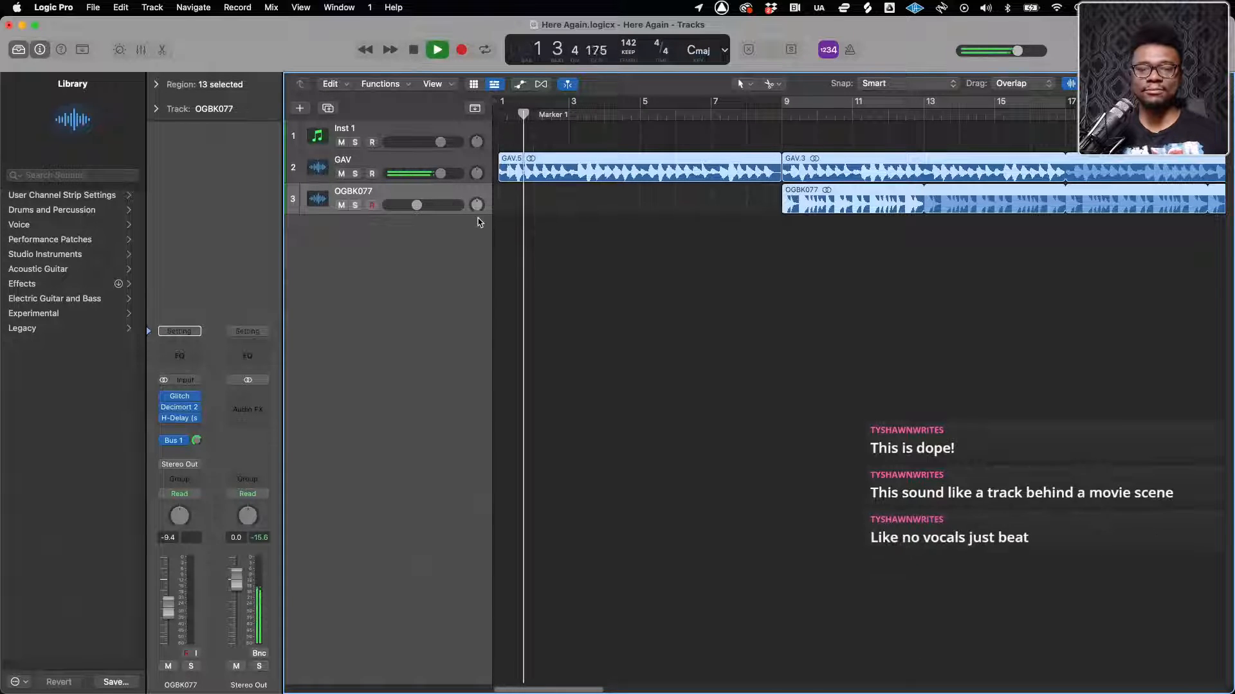
key(super+Left)
key(super+Left)
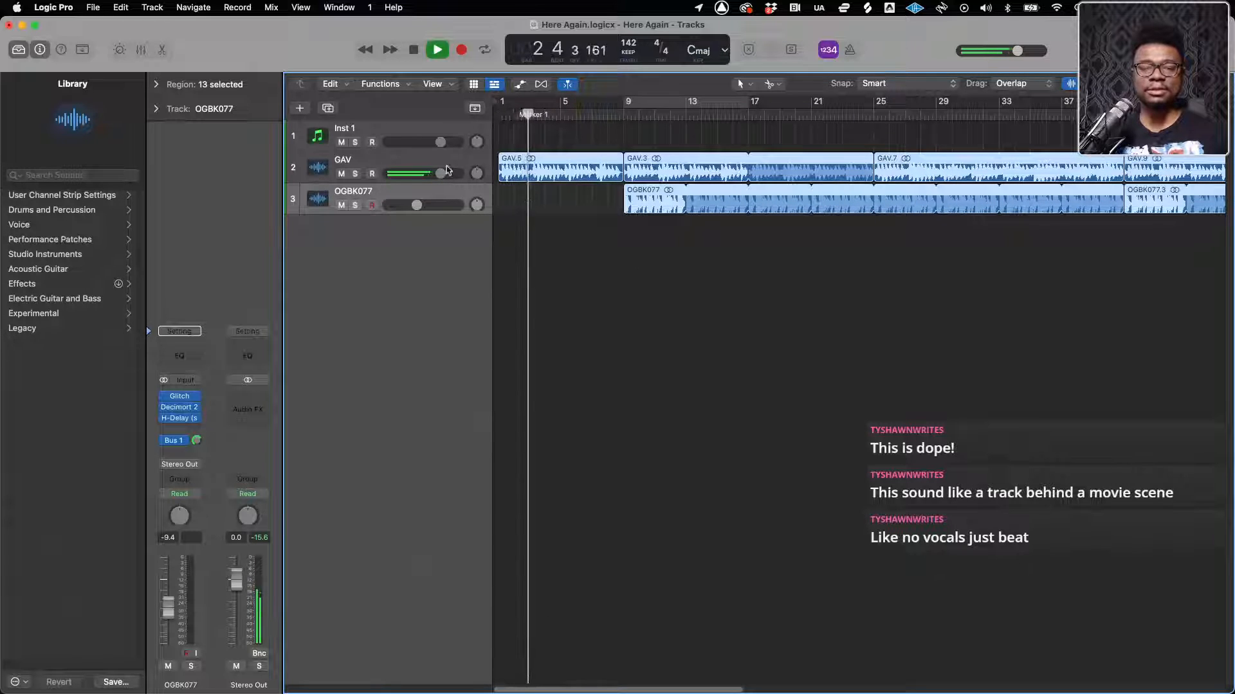
click(351, 131)
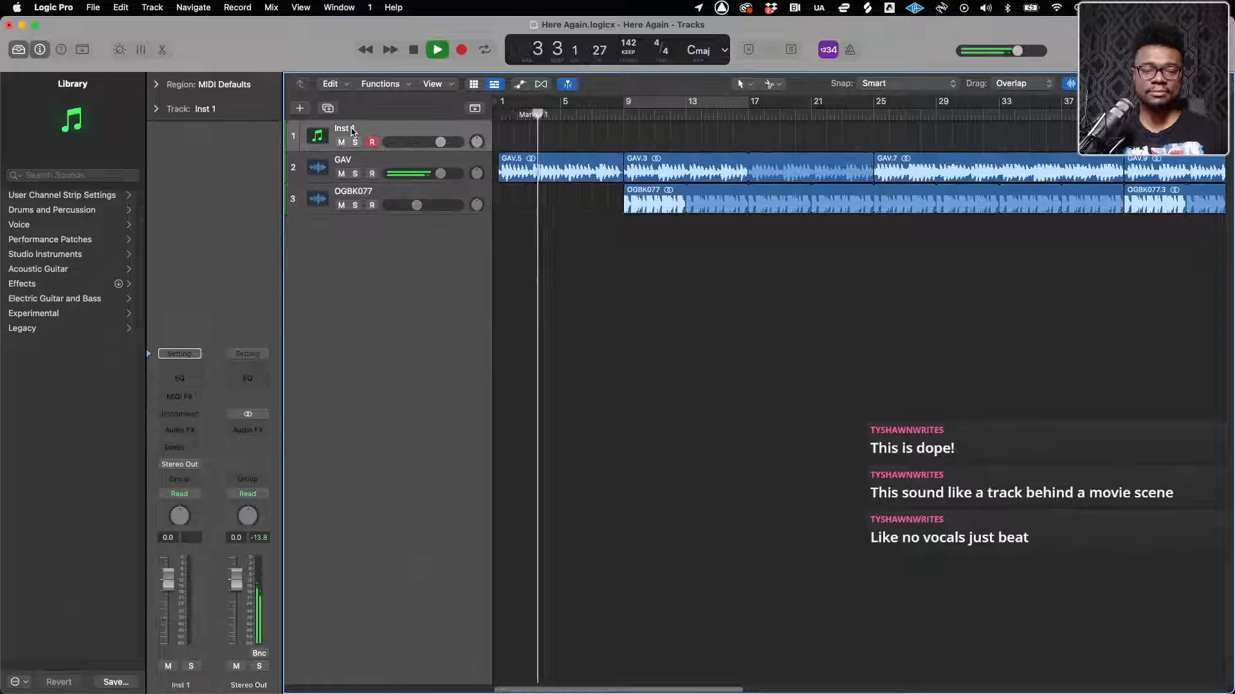
click(352, 168)
key(super+Left)
key(super+Left)
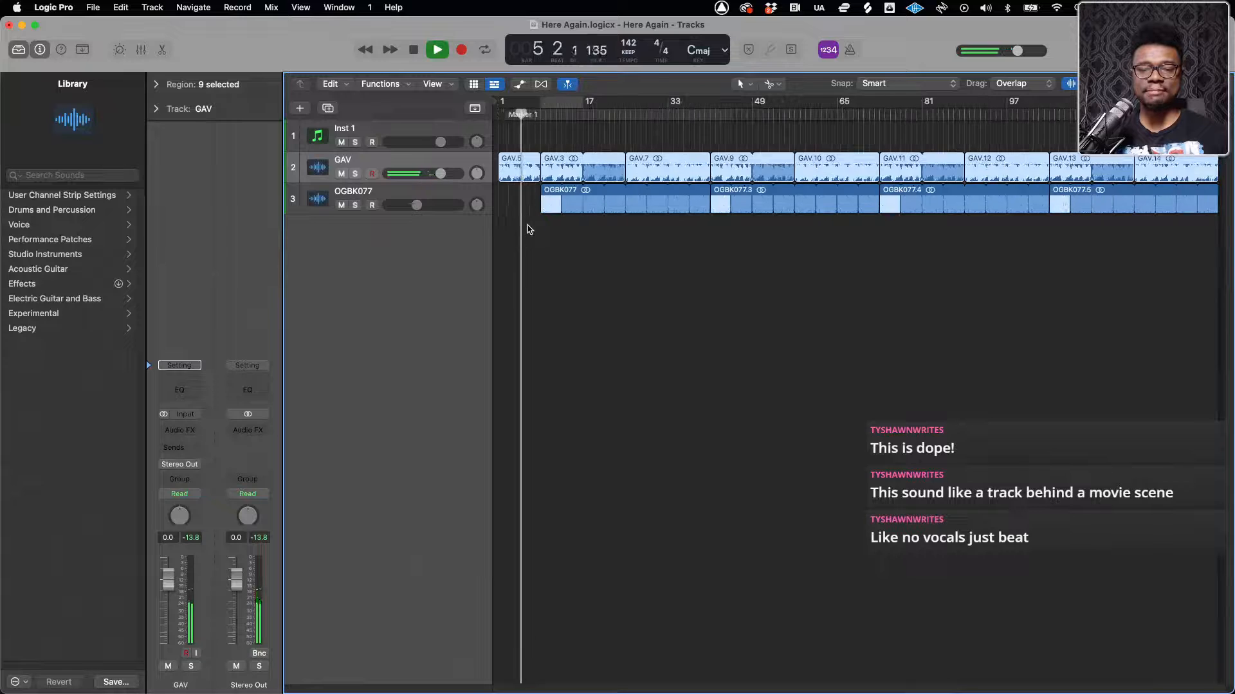
key(super+Right)
key(super+Right)
key(super+Right)
key(super+Right)
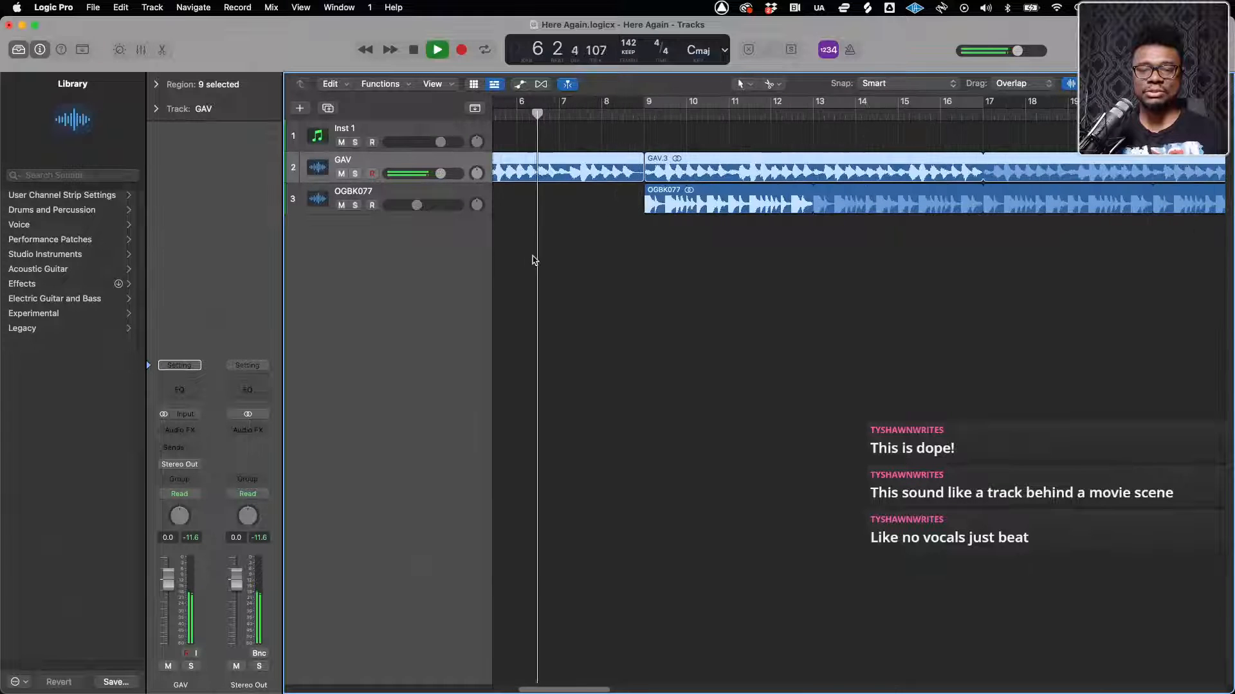
Select the OGBK077 track, dismiss the system overload alert, and listen to the arrangement from about bar 7
click(386, 196)
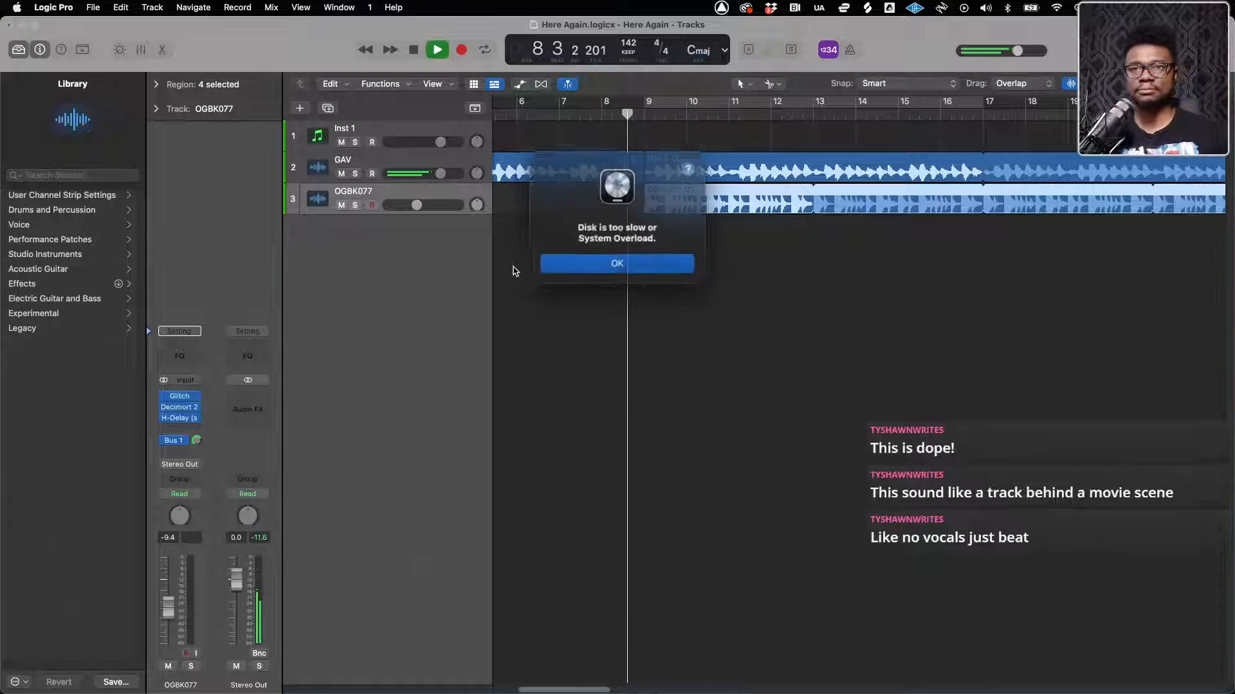
click(562, 264)
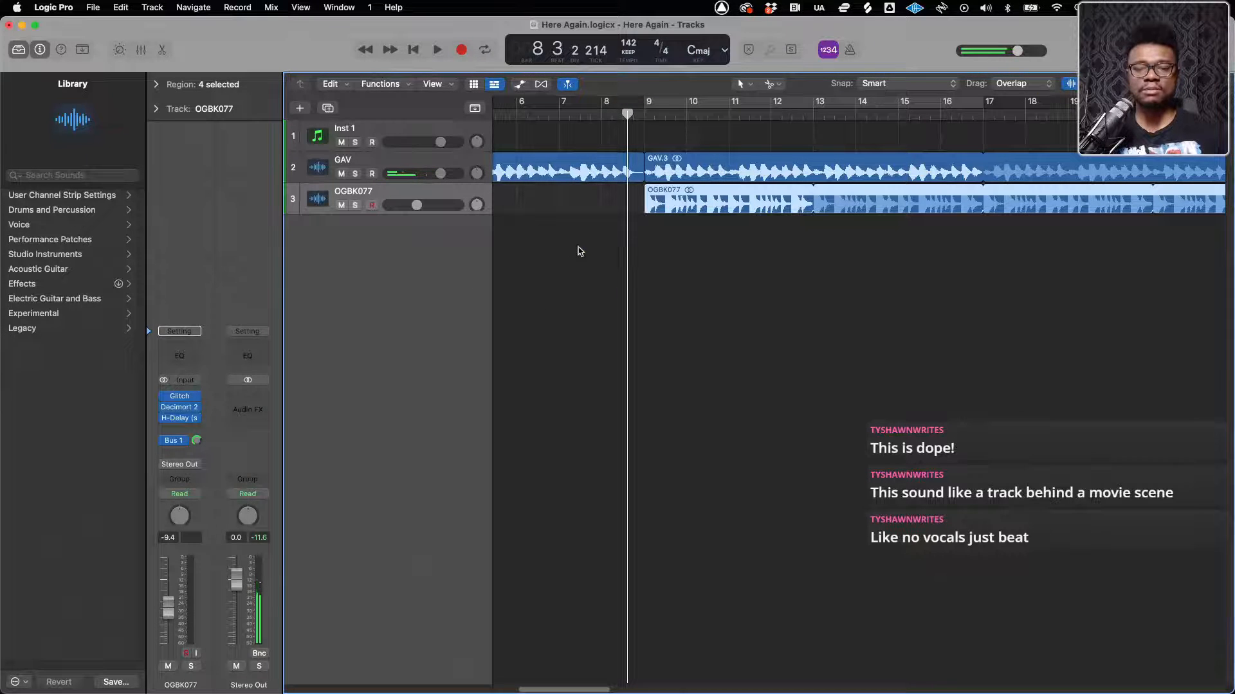
click(561, 119)
key(space)
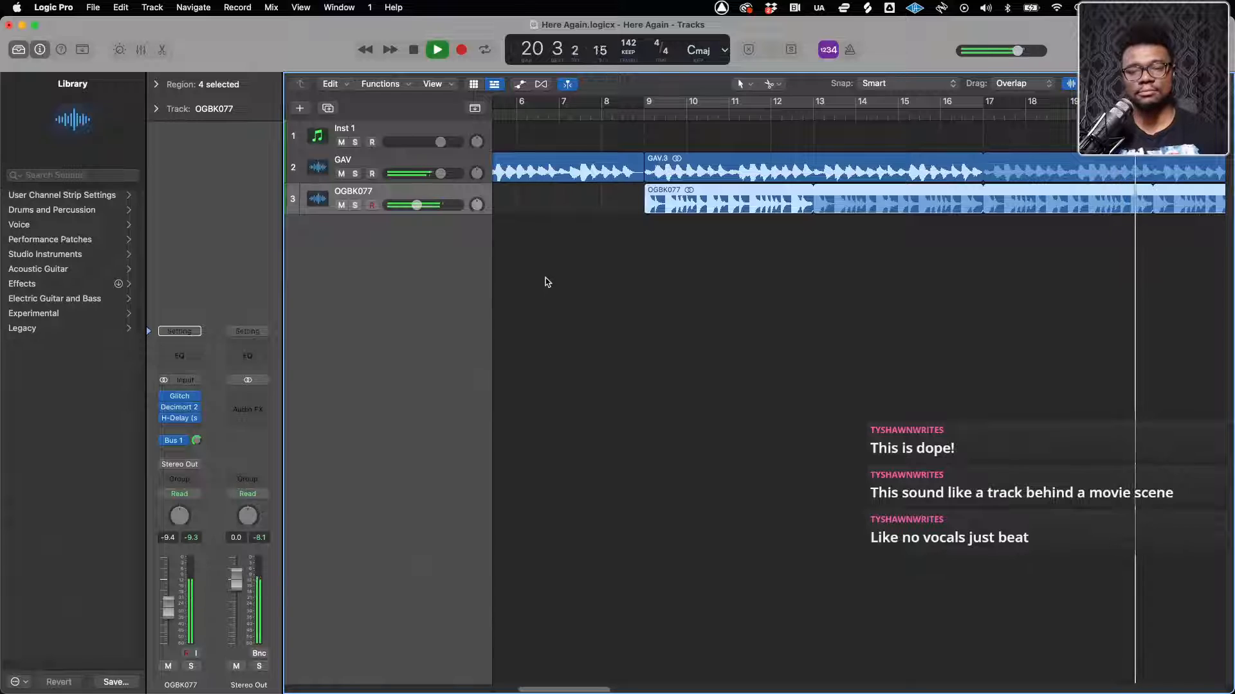
key(z)
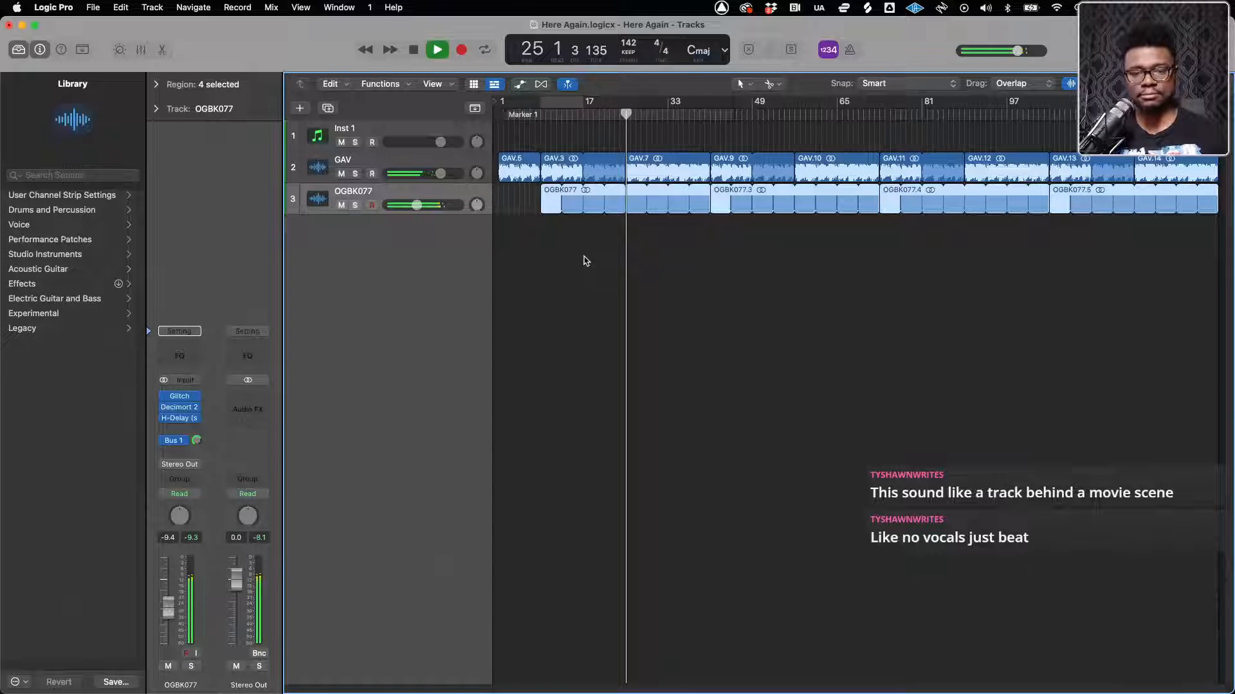
key(super+Right)
key(super+Right)
key(super+Right)
key(super+Right)
key(super+Right)
key(super+Right)
key(super+Right)
key(super+Left)
key(super+Left)
key(super+Left)
key(super+Left)
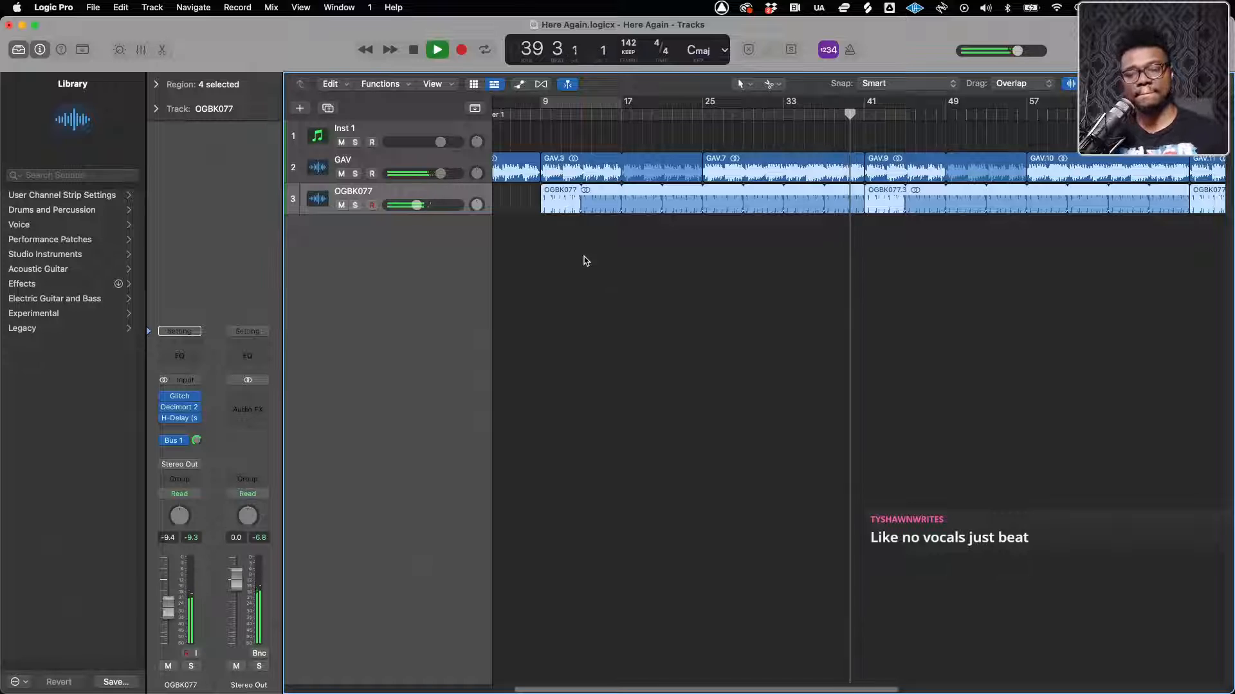
Open the Glitch and H-Delay plug-ins on the OGBK077 track and solo the track
click(179, 397)
drag(496, 182, 710, 268)
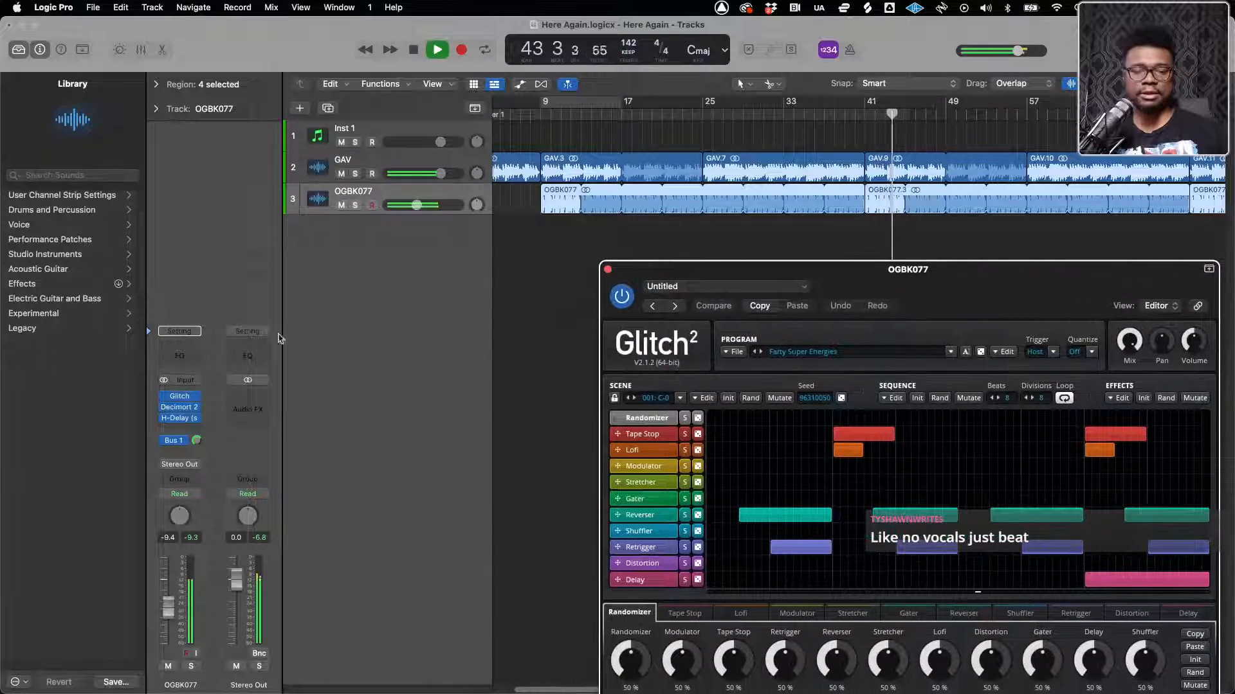
click(181, 419)
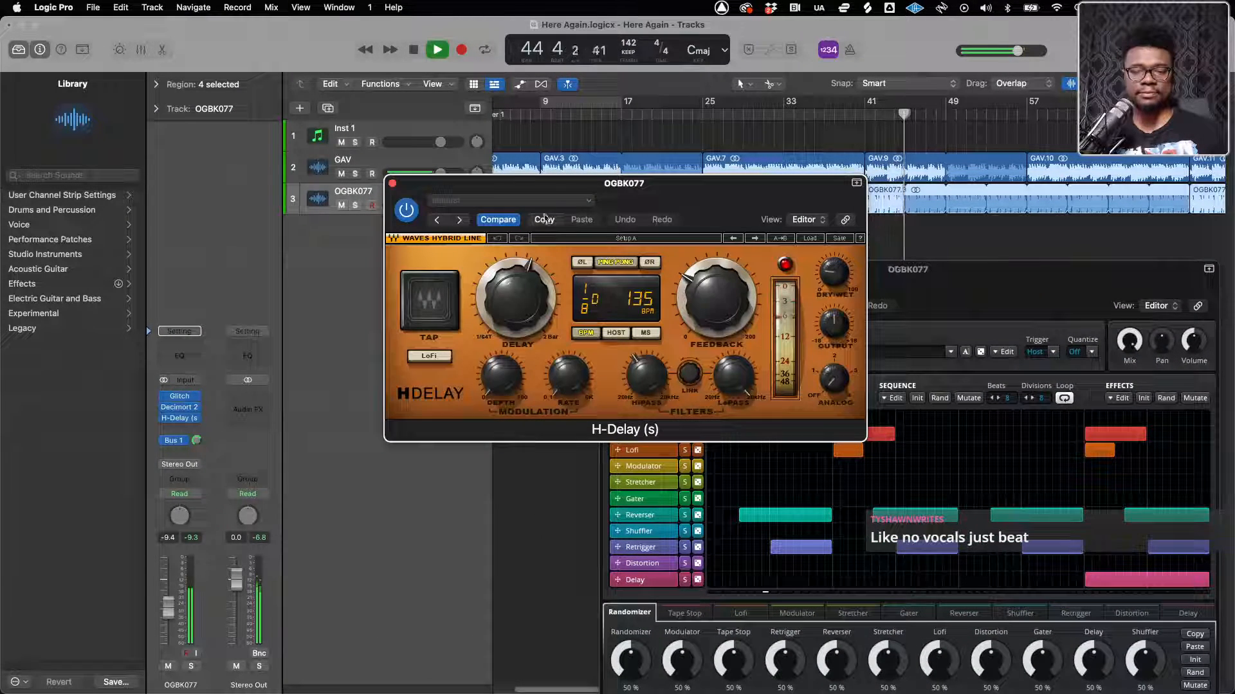
click(355, 205)
drag(482, 186, 225, 30)
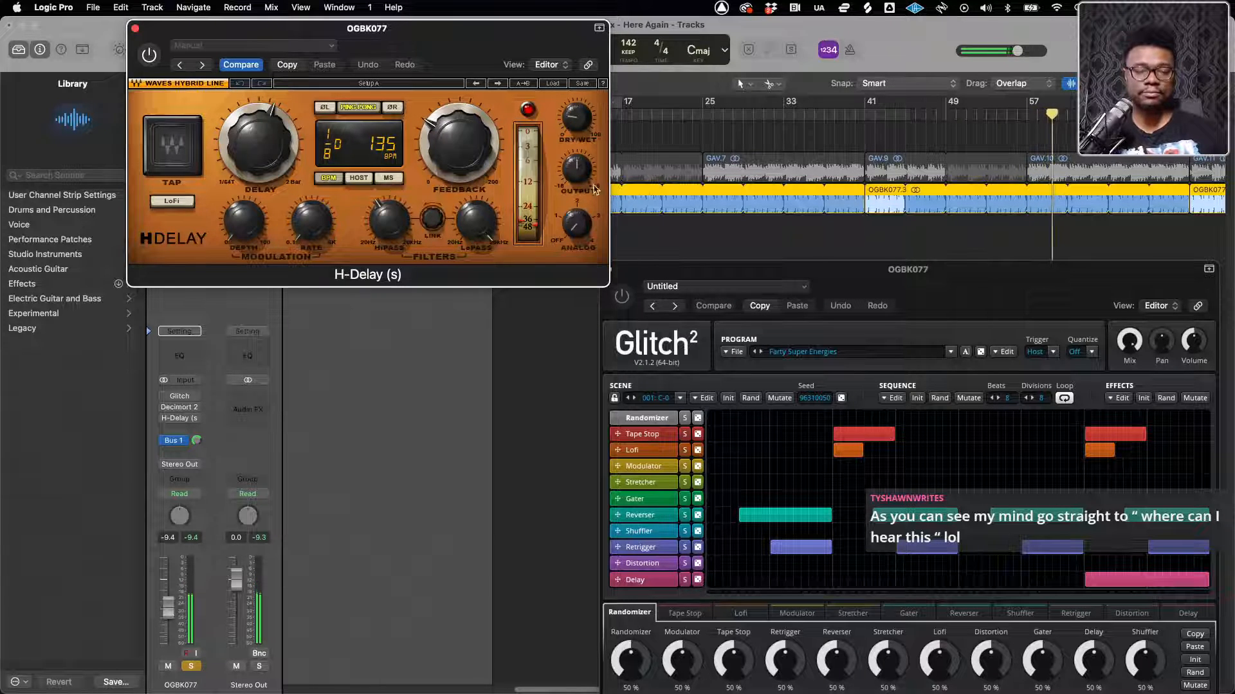
Toggle Glitch, Decimort 2 and H-Delay to compare the soloed OGBK077 loop with and without its effects
mouse_move(168, 400)
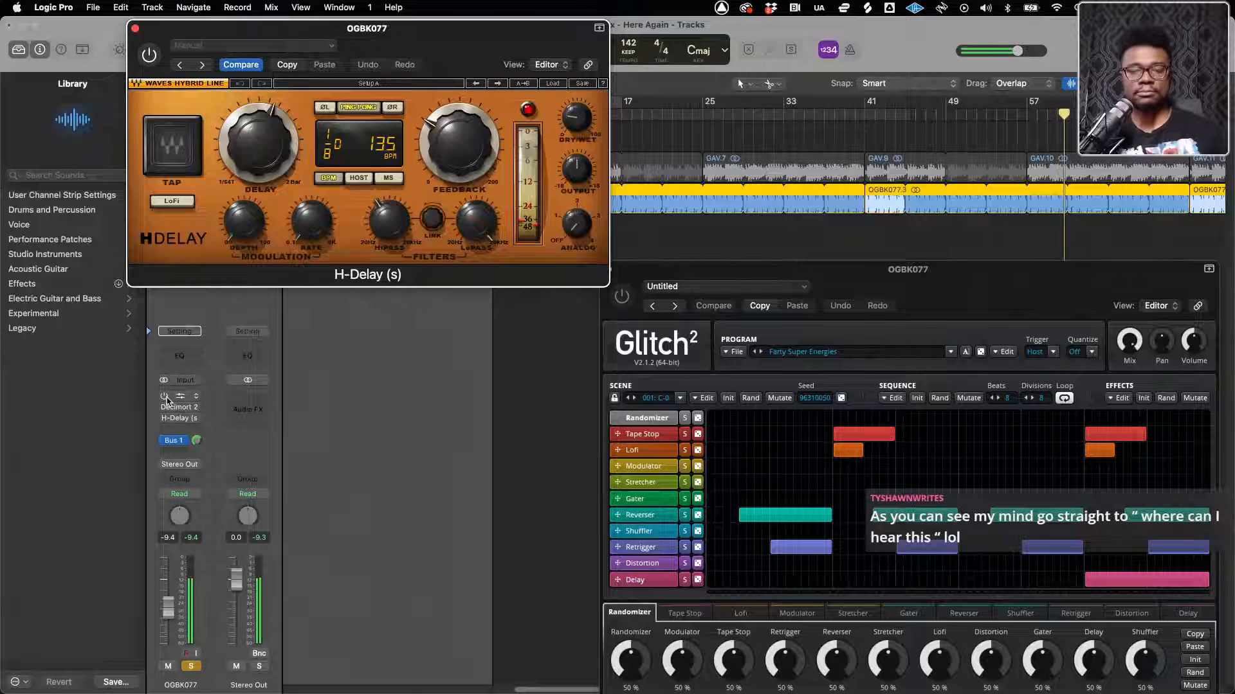
alt+click(166, 400)
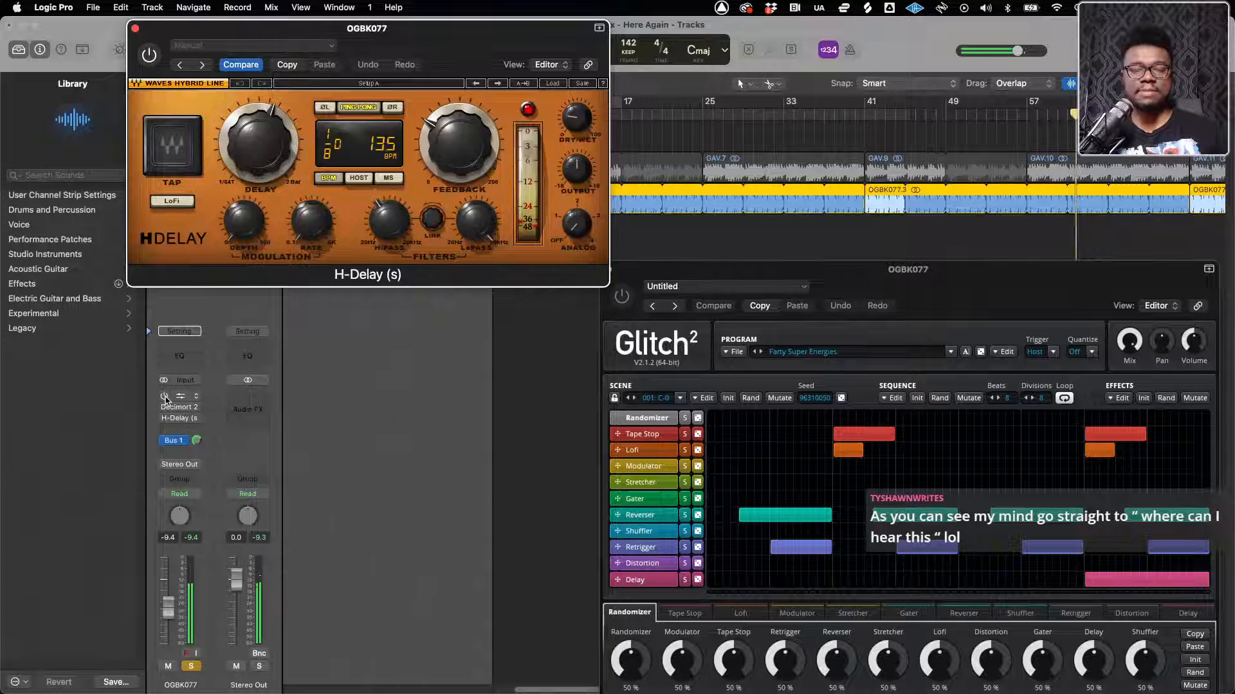
click(165, 408)
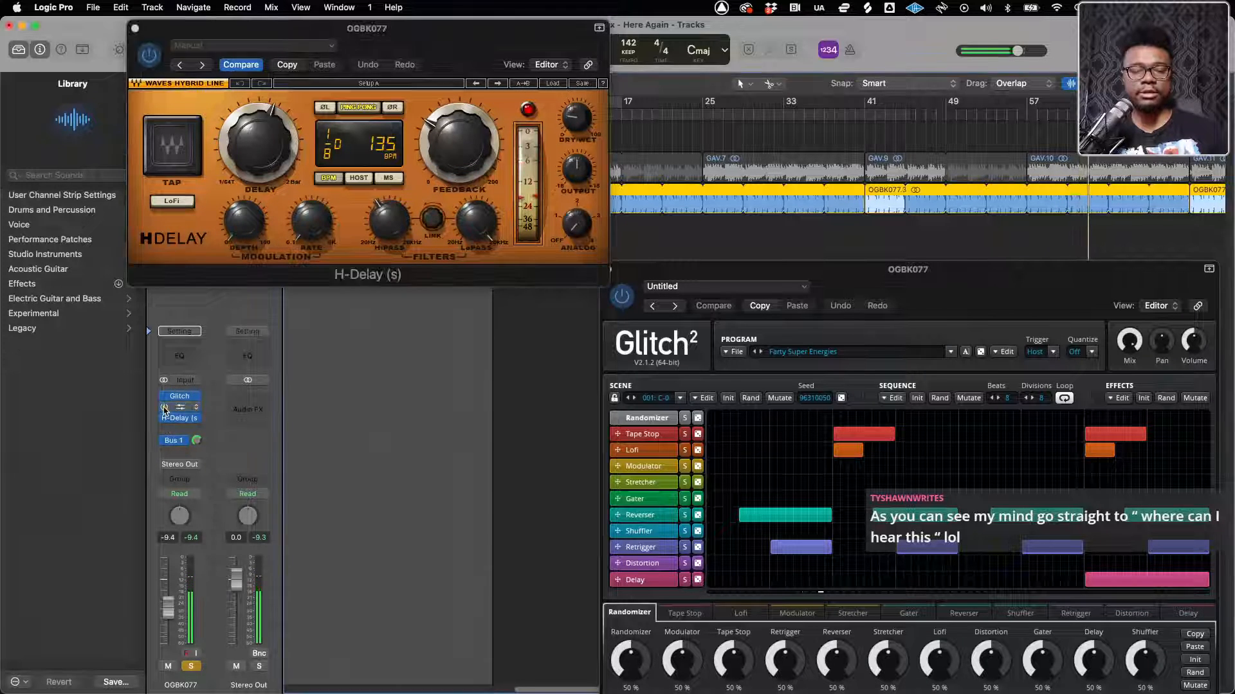
click(164, 419)
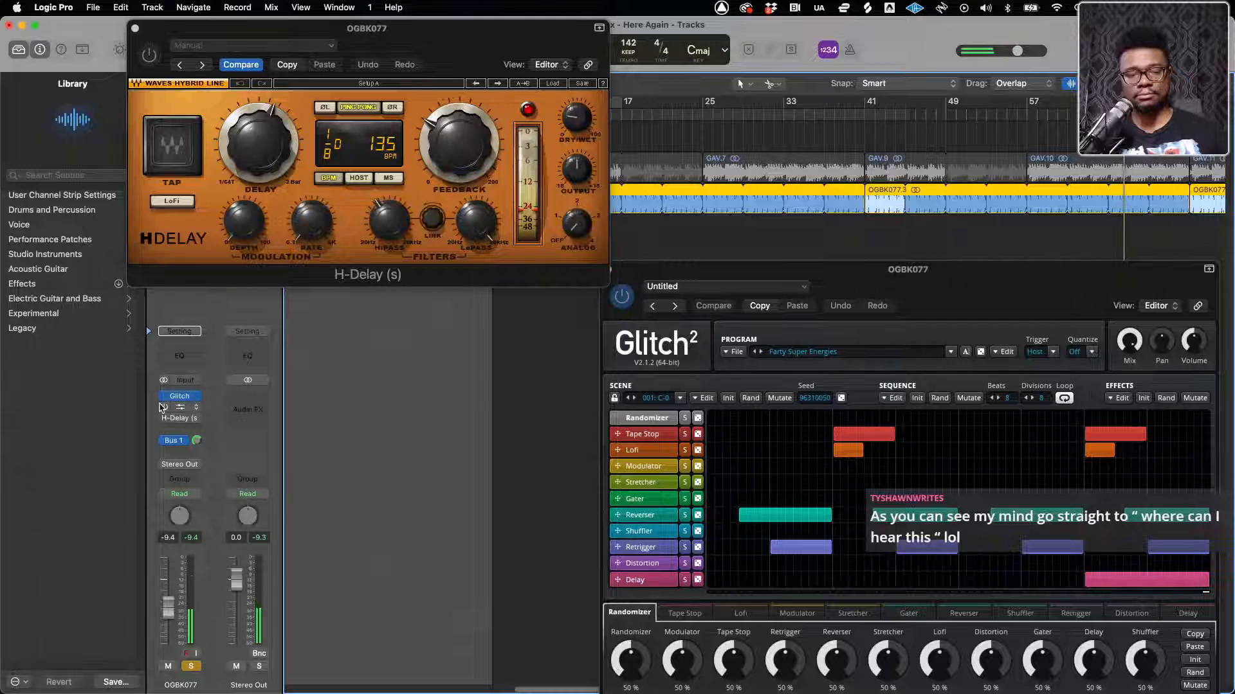
click(164, 419)
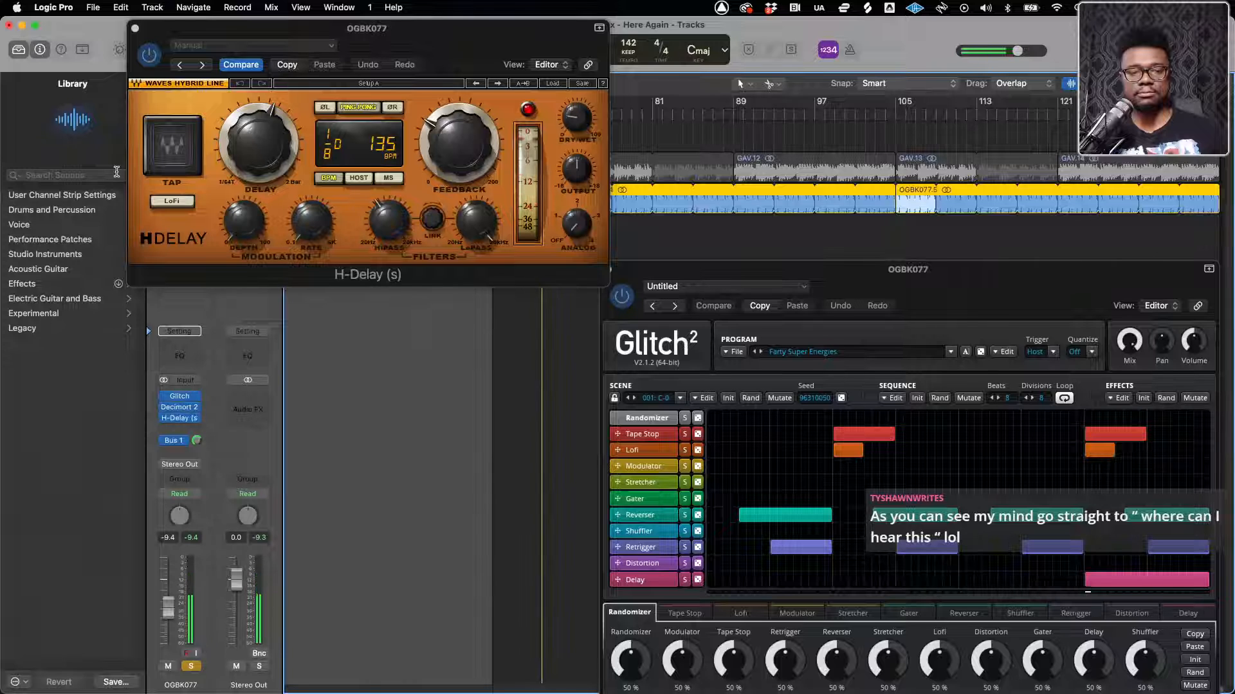
Close the H-Delay and Glitch plug-in windows and stop playback
click(135, 28)
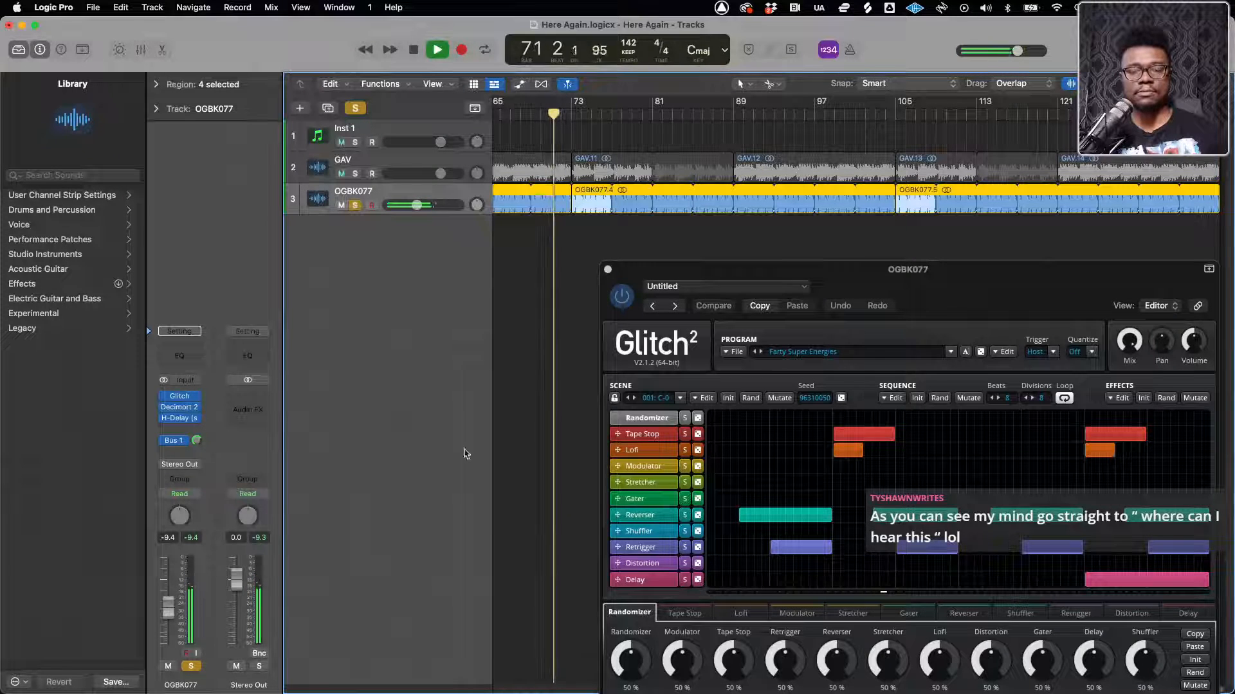
click(608, 269)
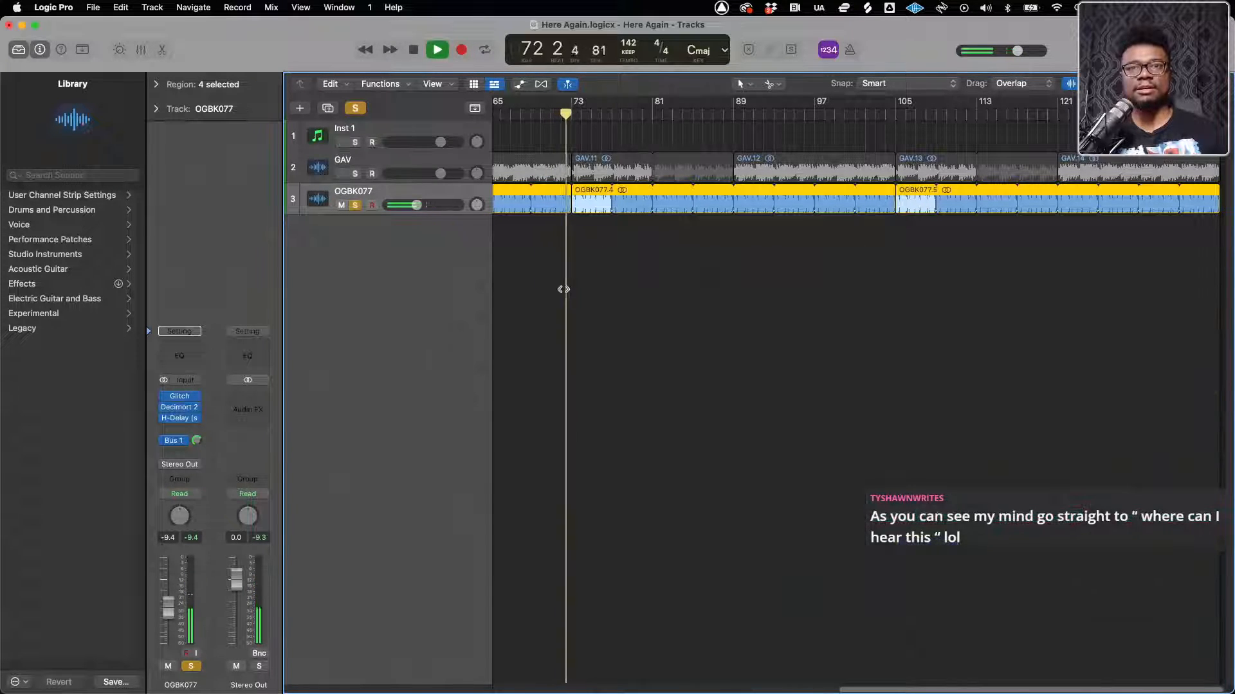
key(space)
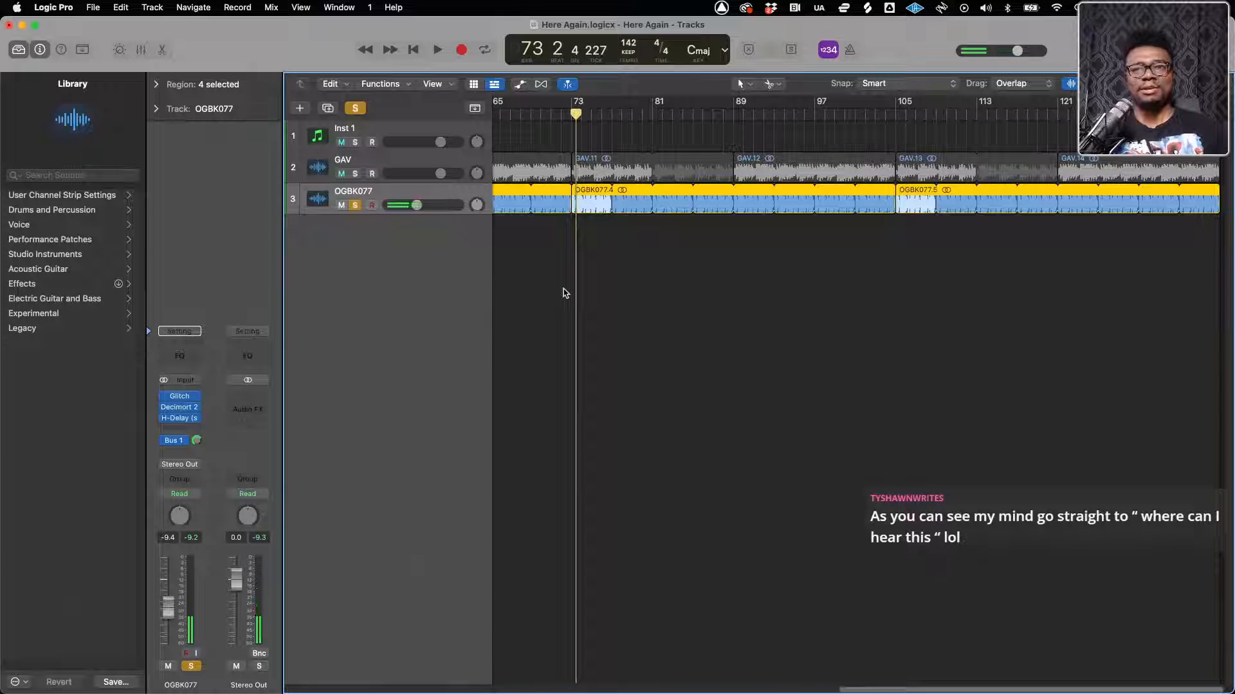
Switch to Finder and open Google Drive's My Drive > _PROJECT FILES folder in a new tab
key(ctrl+Up)
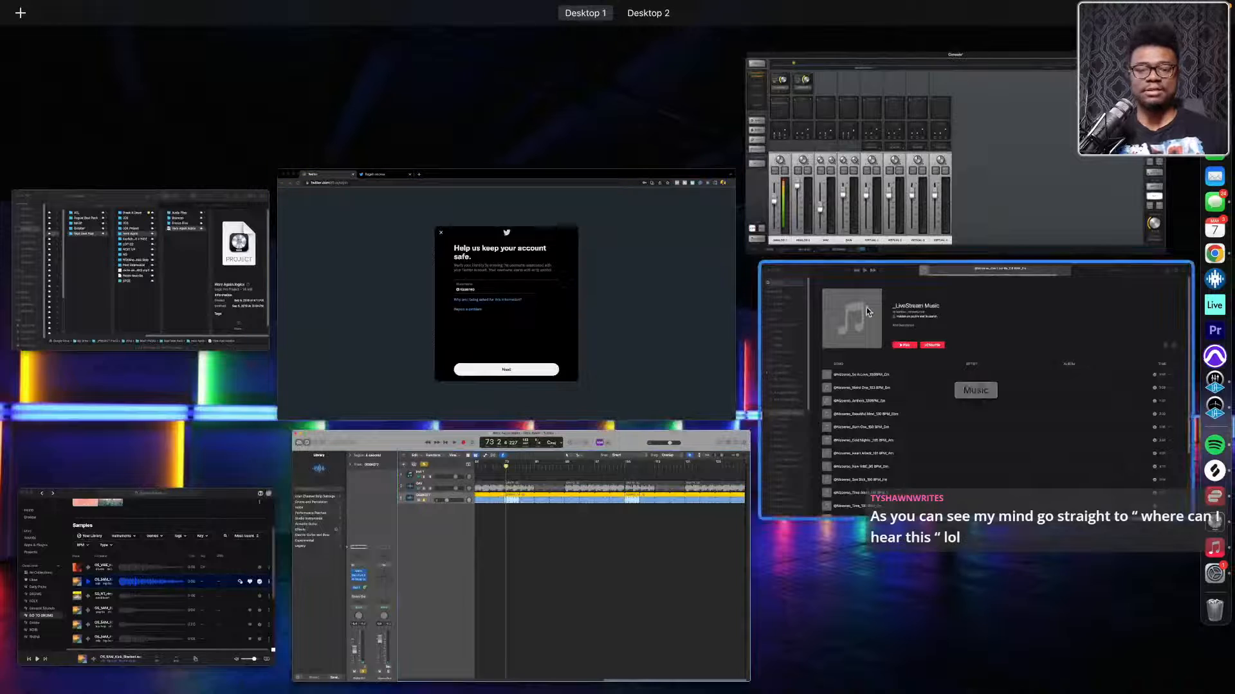
click(225, 277)
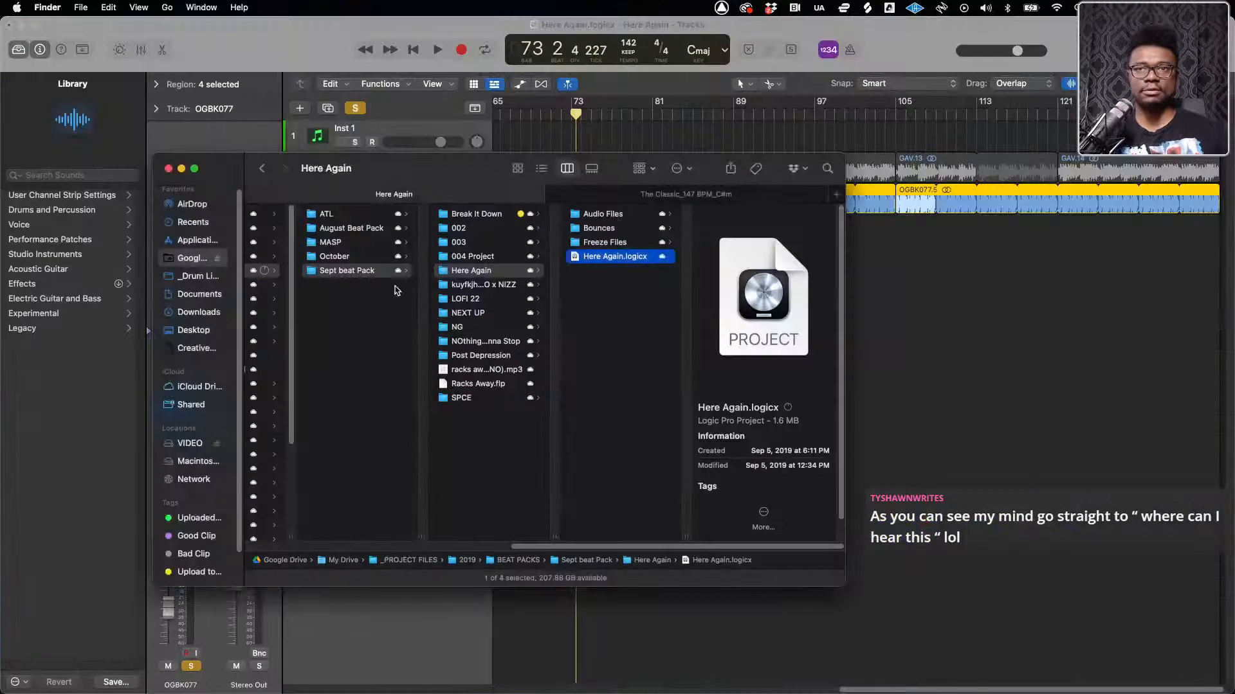
click(614, 191)
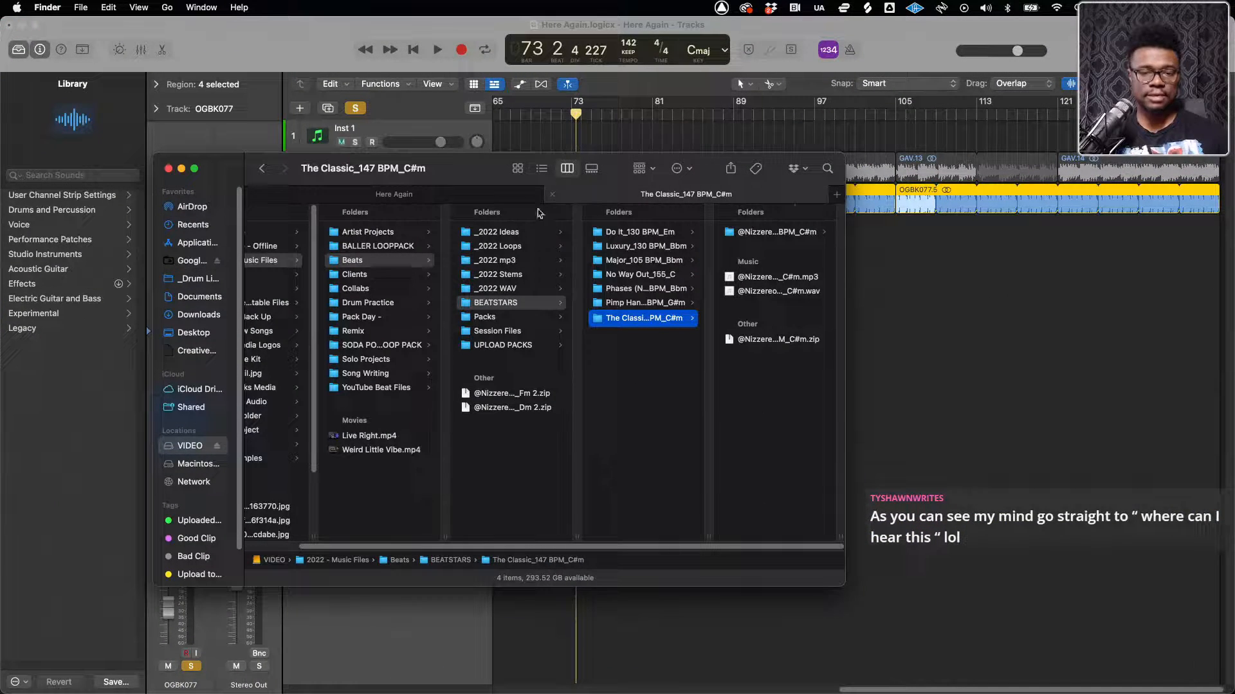
click(836, 195)
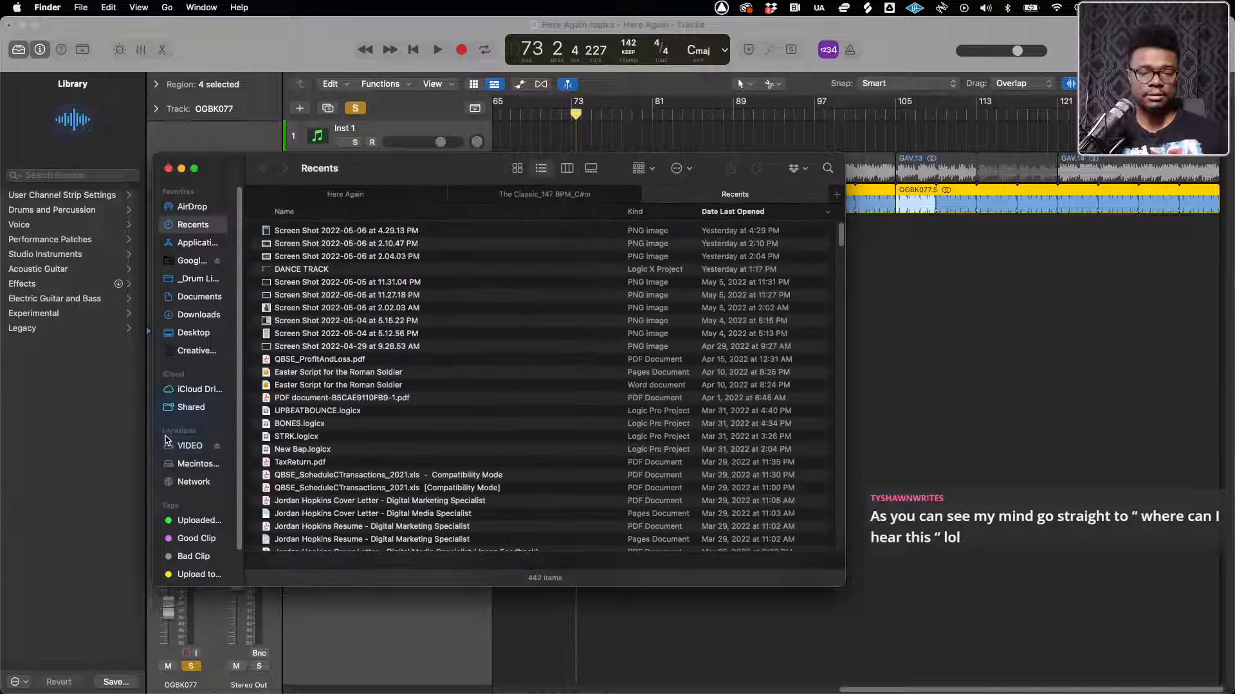
click(192, 260)
click(297, 217)
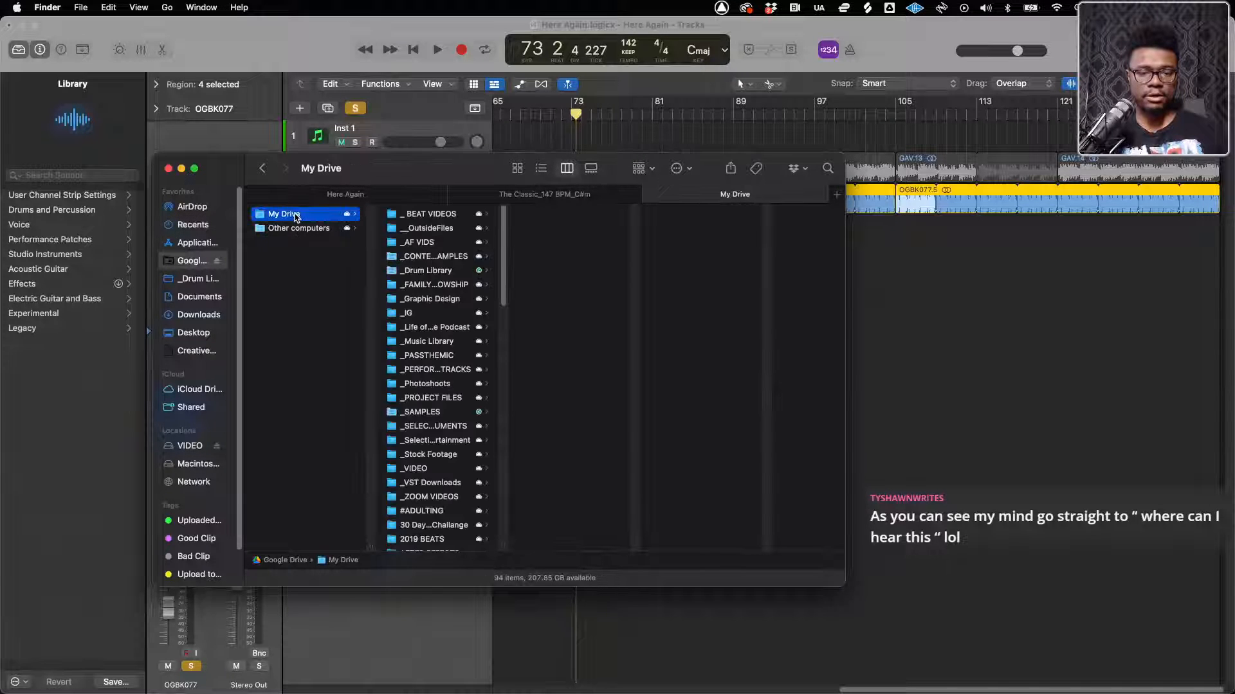
click(430, 370)
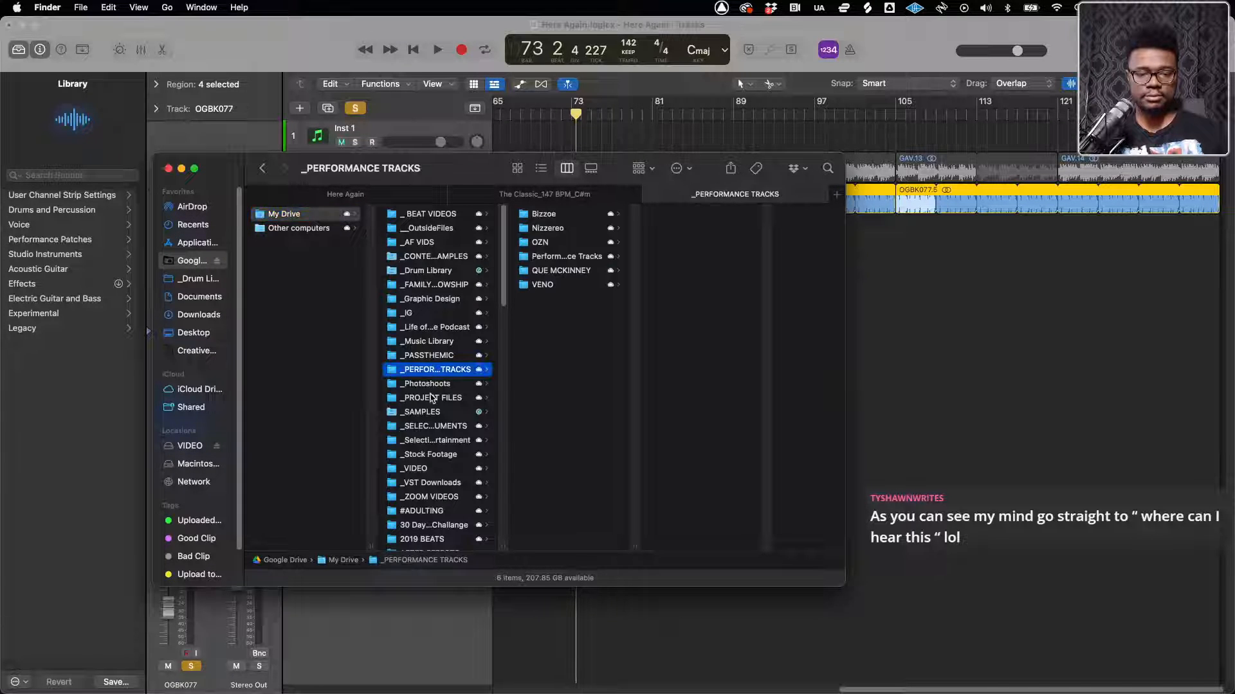
click(432, 397)
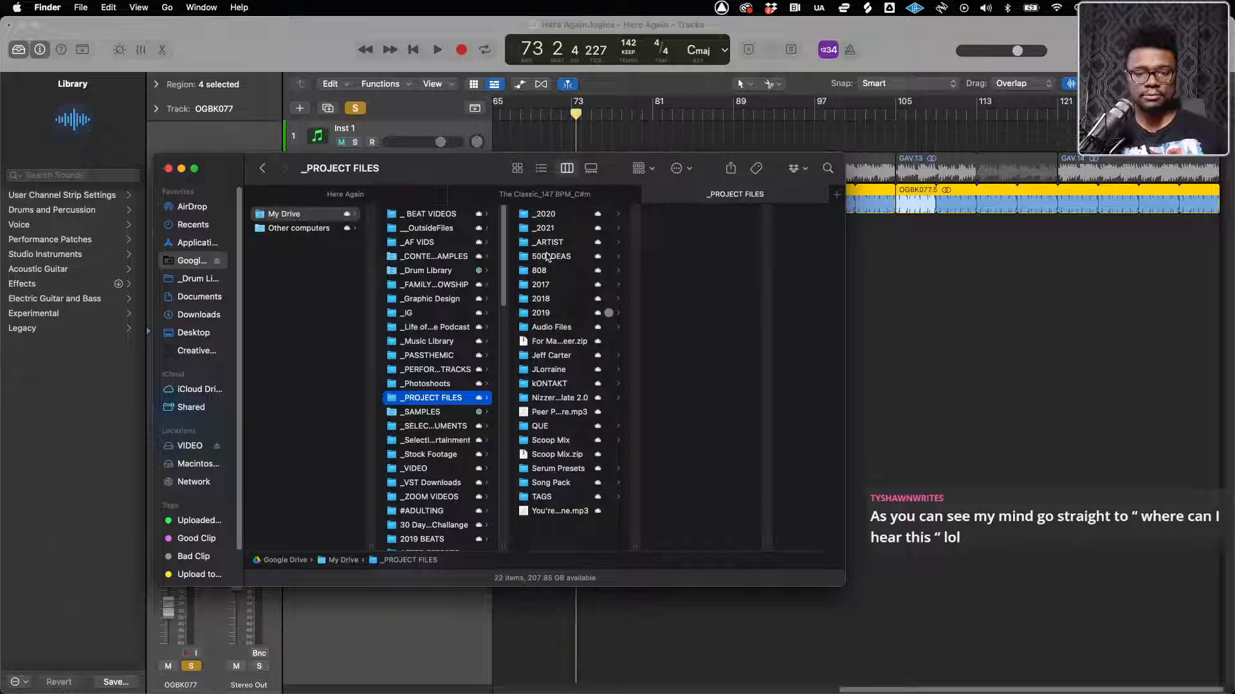
Go to the ROUGHS folder inside _2021 > Song Ideas > _Song Idea mp3s
click(545, 229)
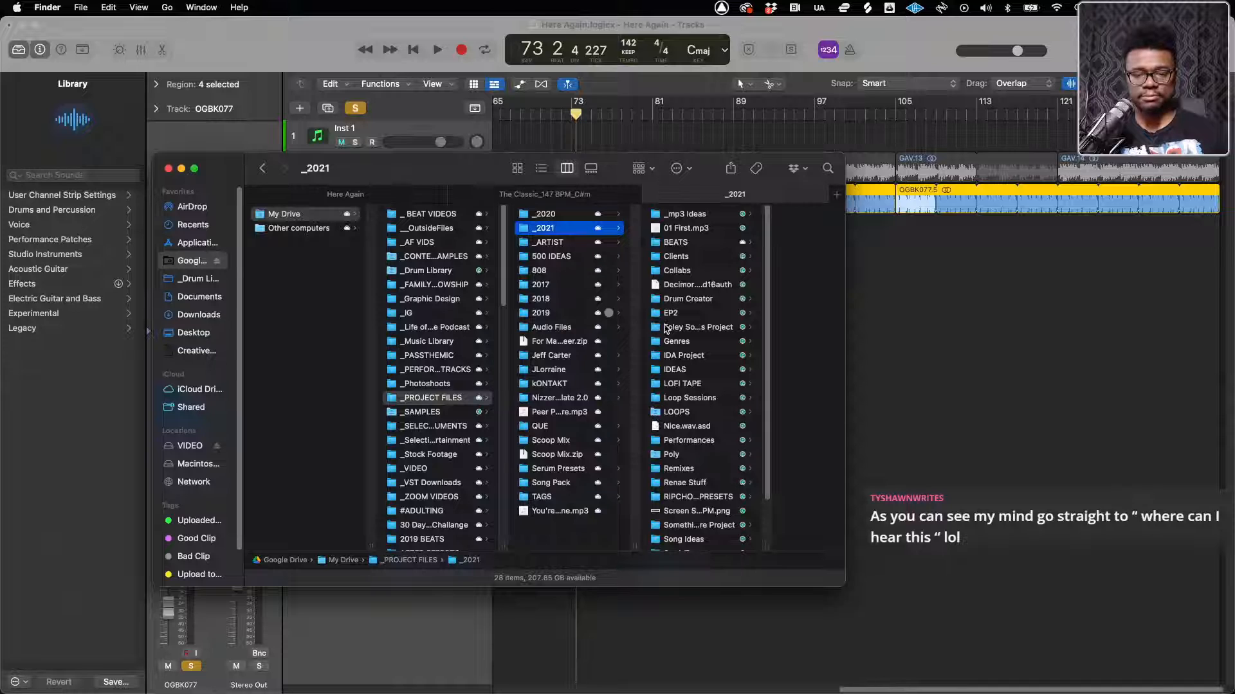
scroll(686, 479, down, 3)
click(685, 484)
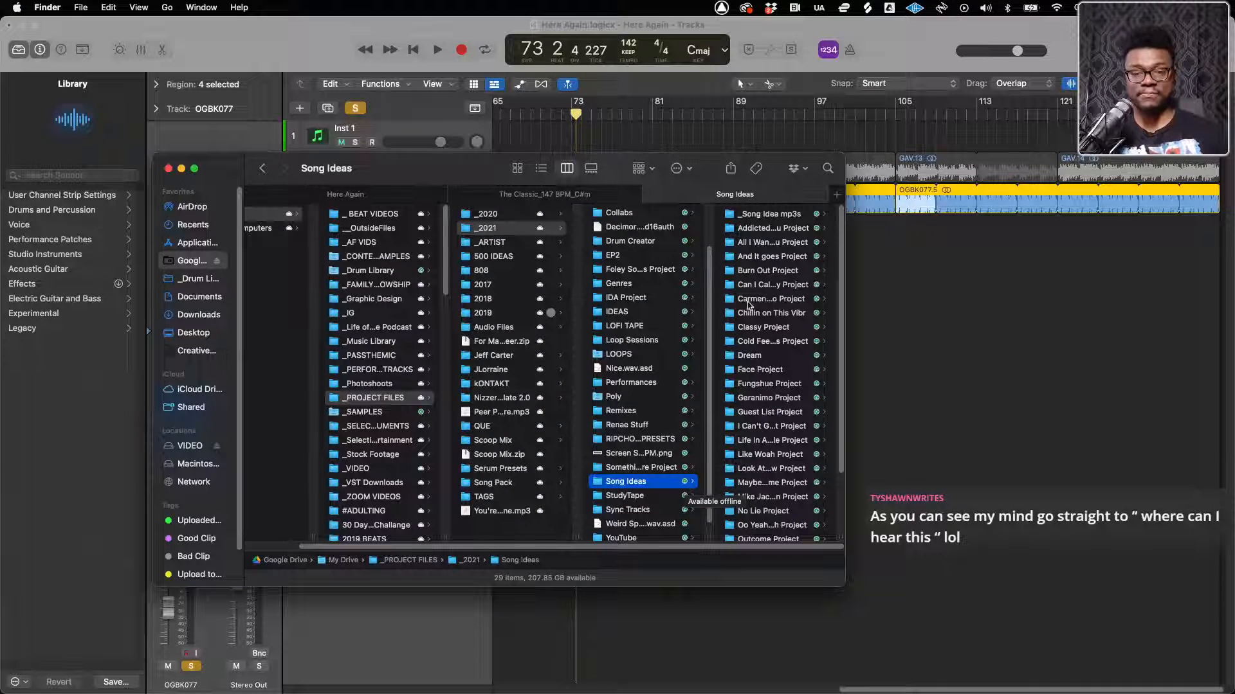
click(761, 214)
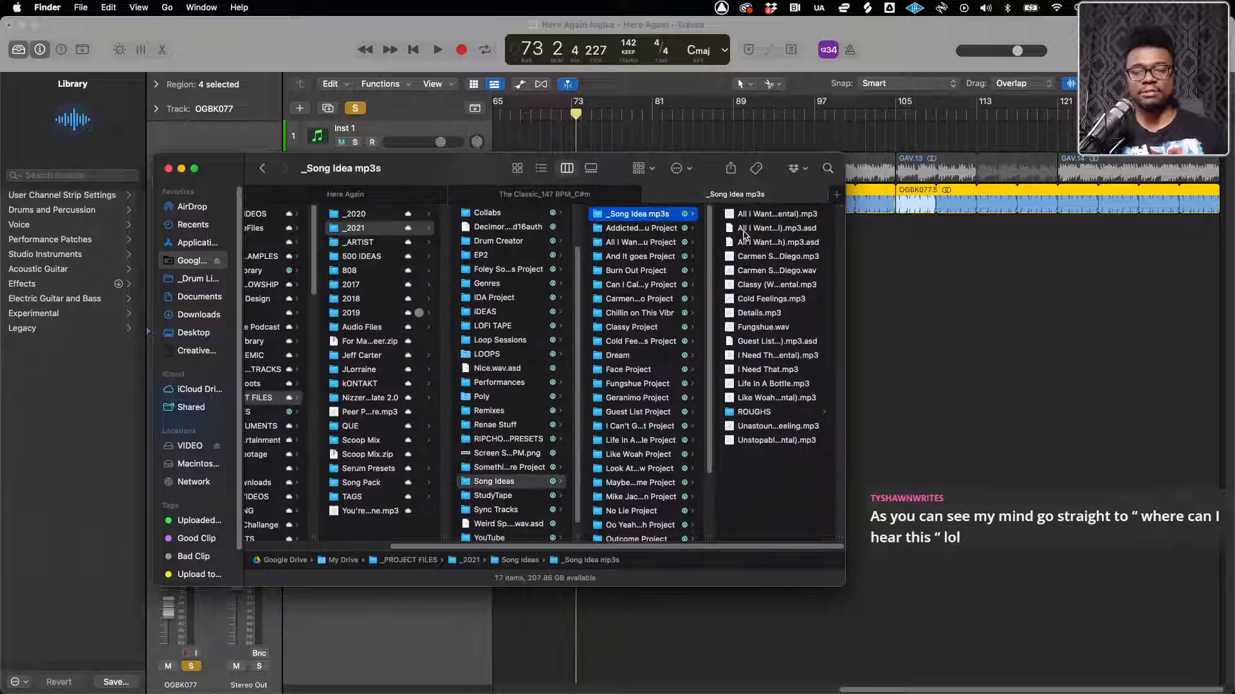
click(756, 411)
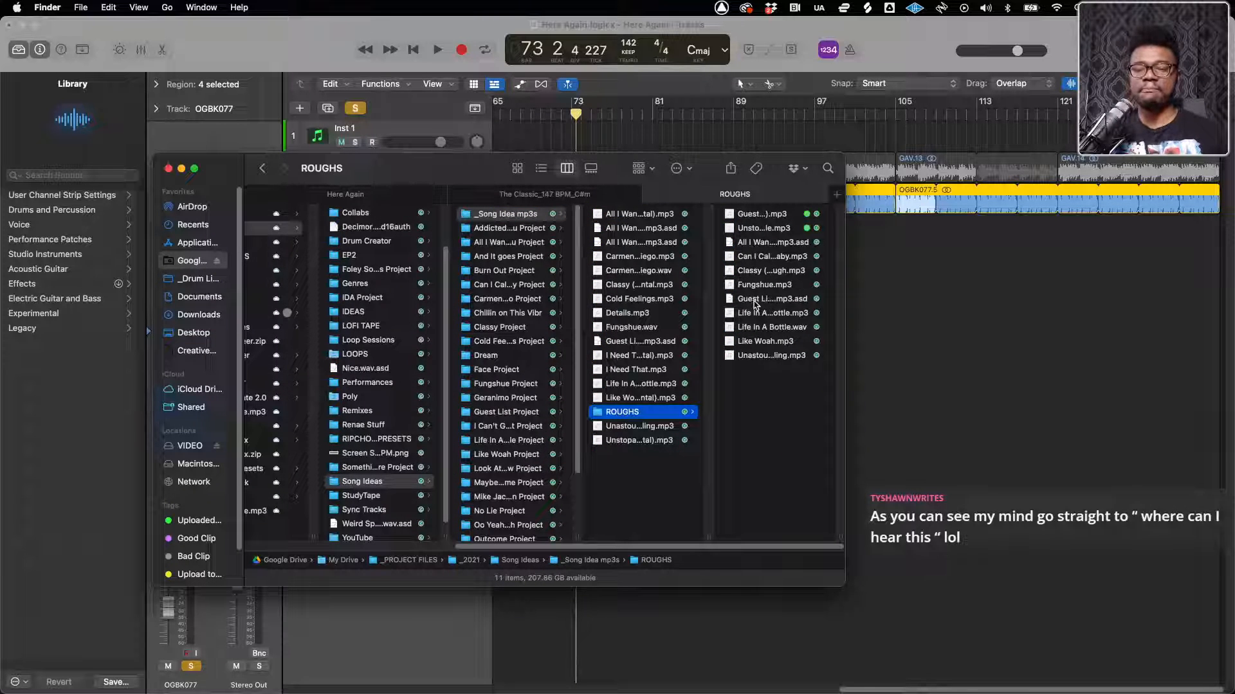
Preview the audio file Guest List (Rough).mp3 in the ROUGHS folder
click(754, 299)
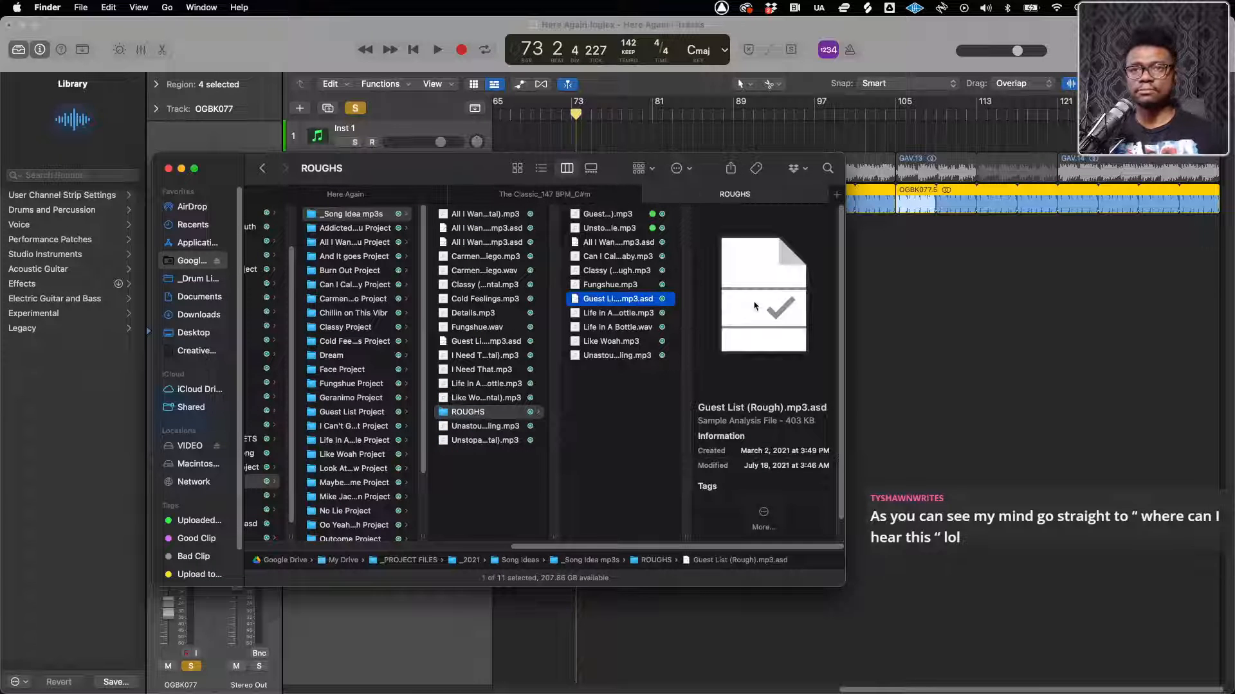
key(space)
key(space)
key(Up)
key(Up)
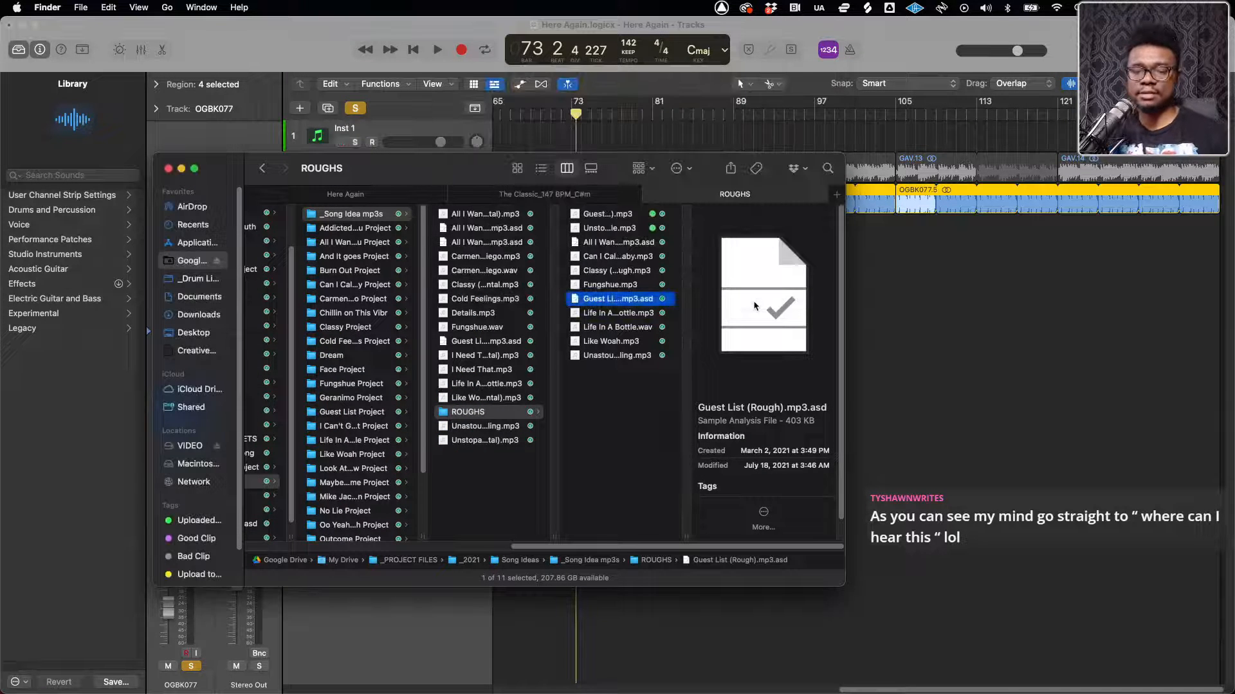
key(Down)
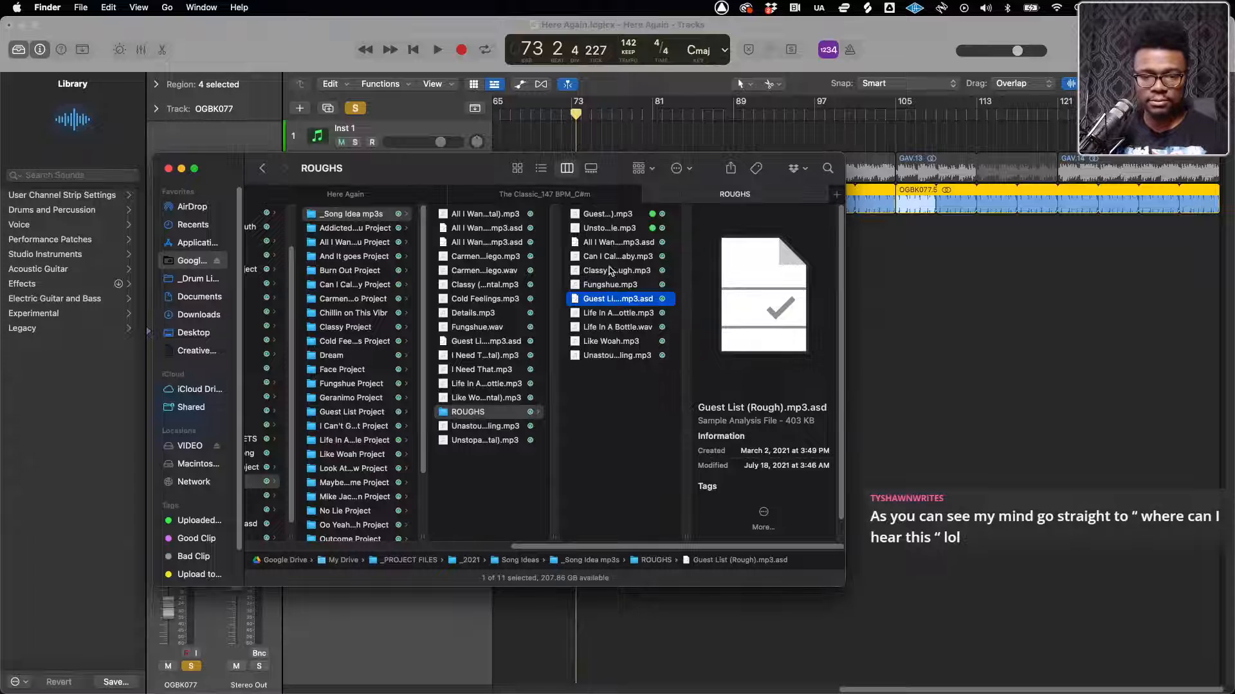
click(599, 215)
key(space)
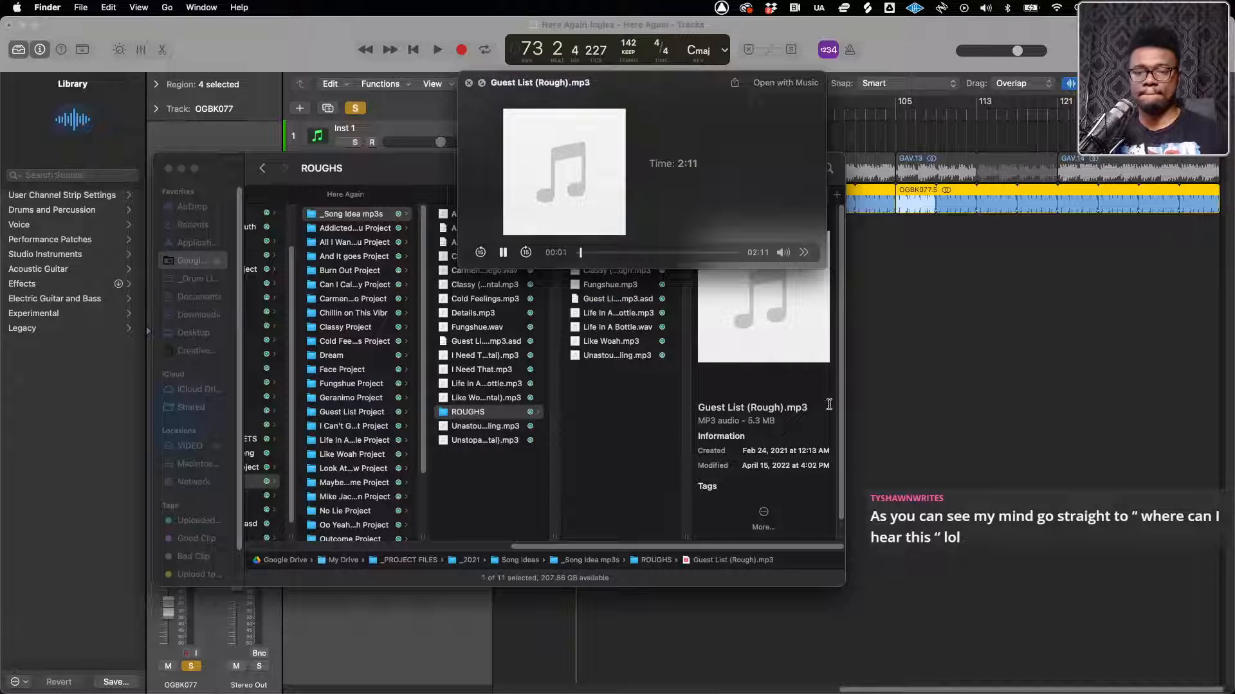
Switch to the Console mixer and raise the MAC channel fader so the previewed track plays louder
mouse_move(783, 251)
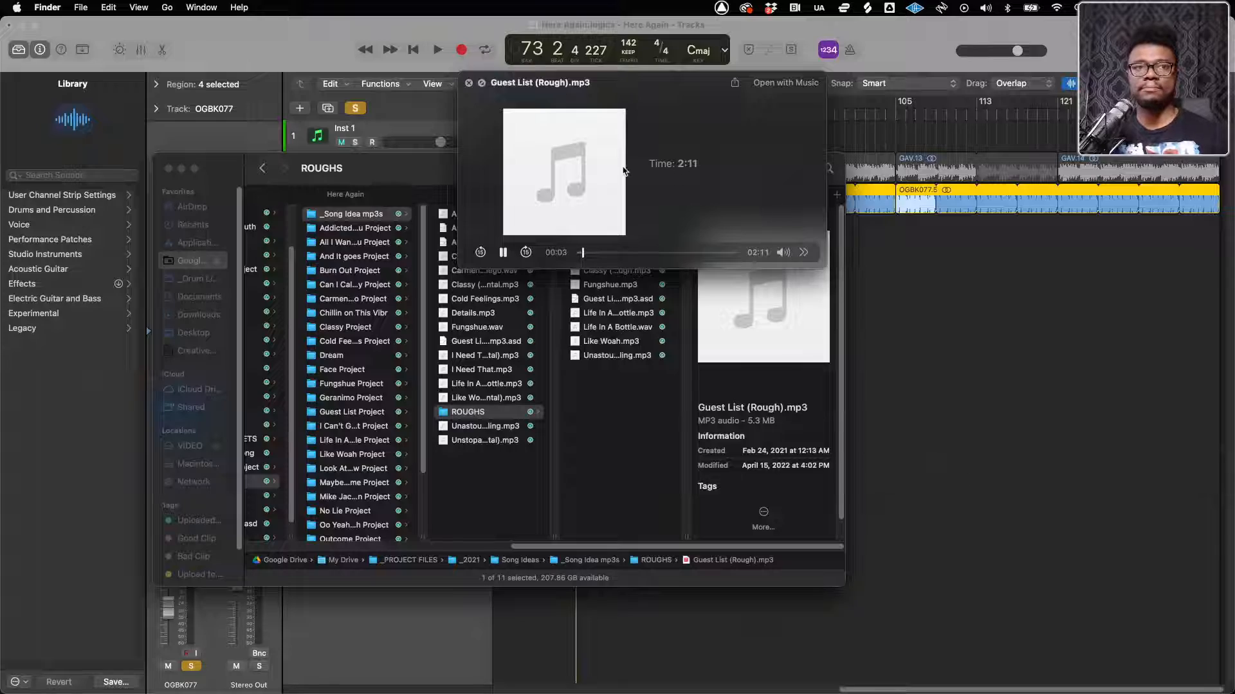
key(ctrl+Up)
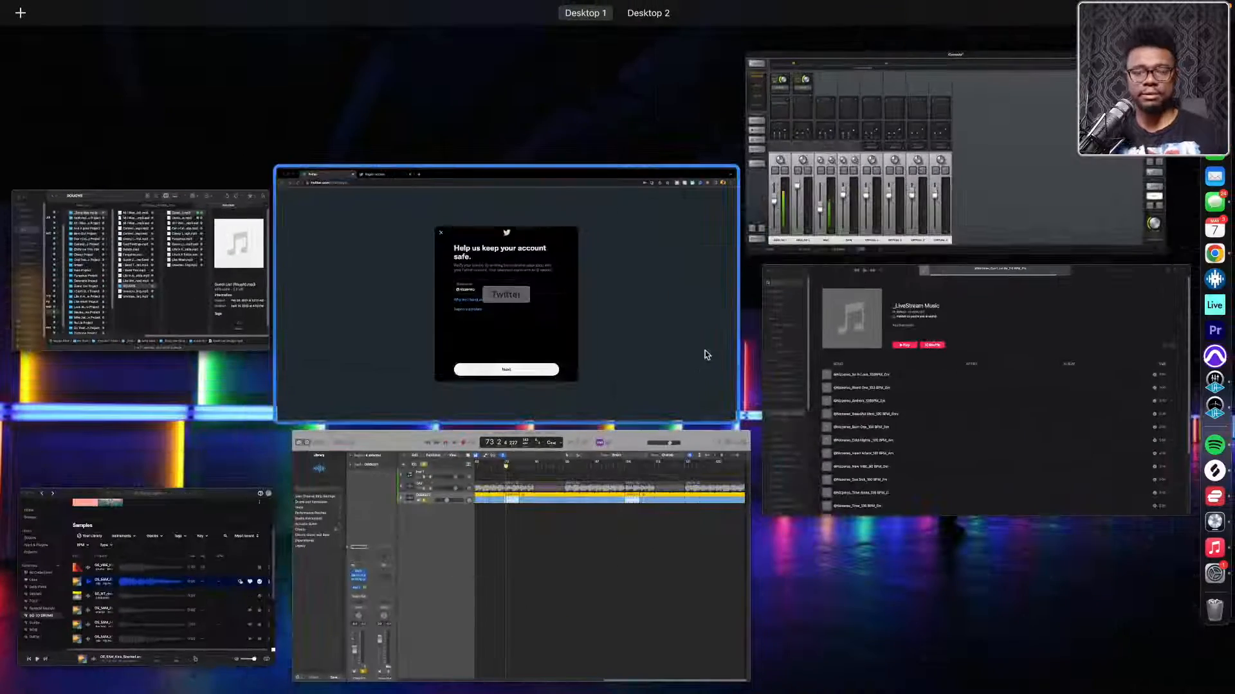
click(890, 193)
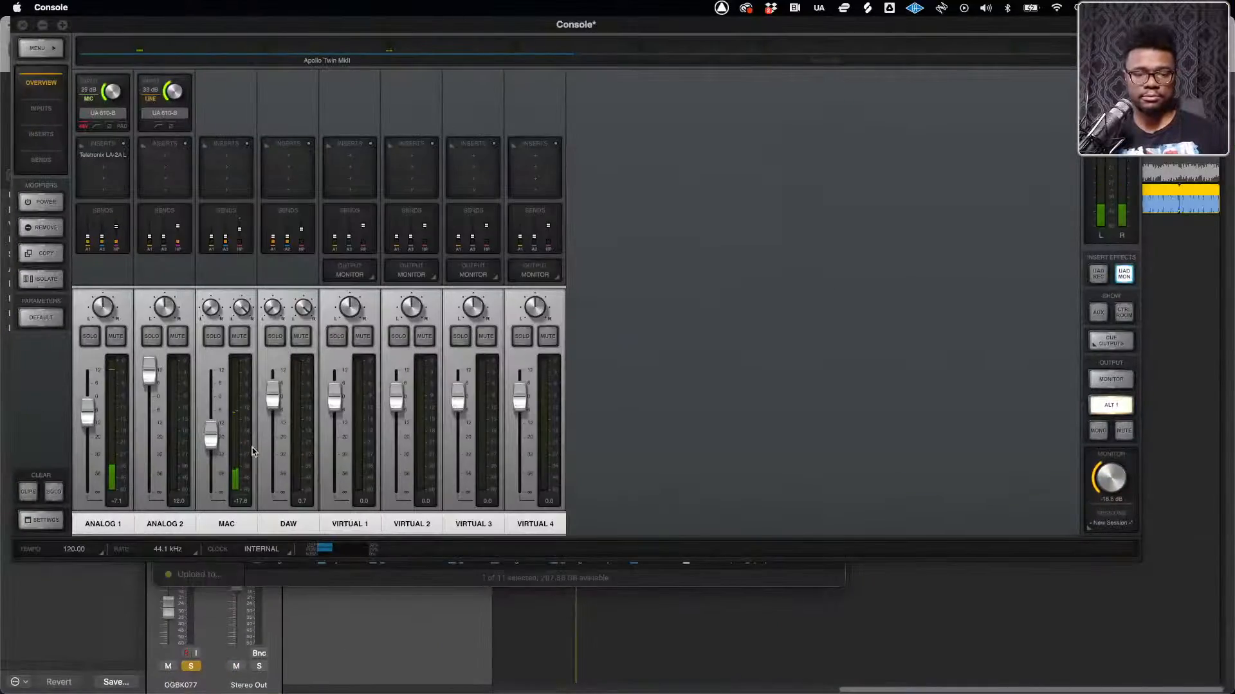
drag(210, 449, 213, 419)
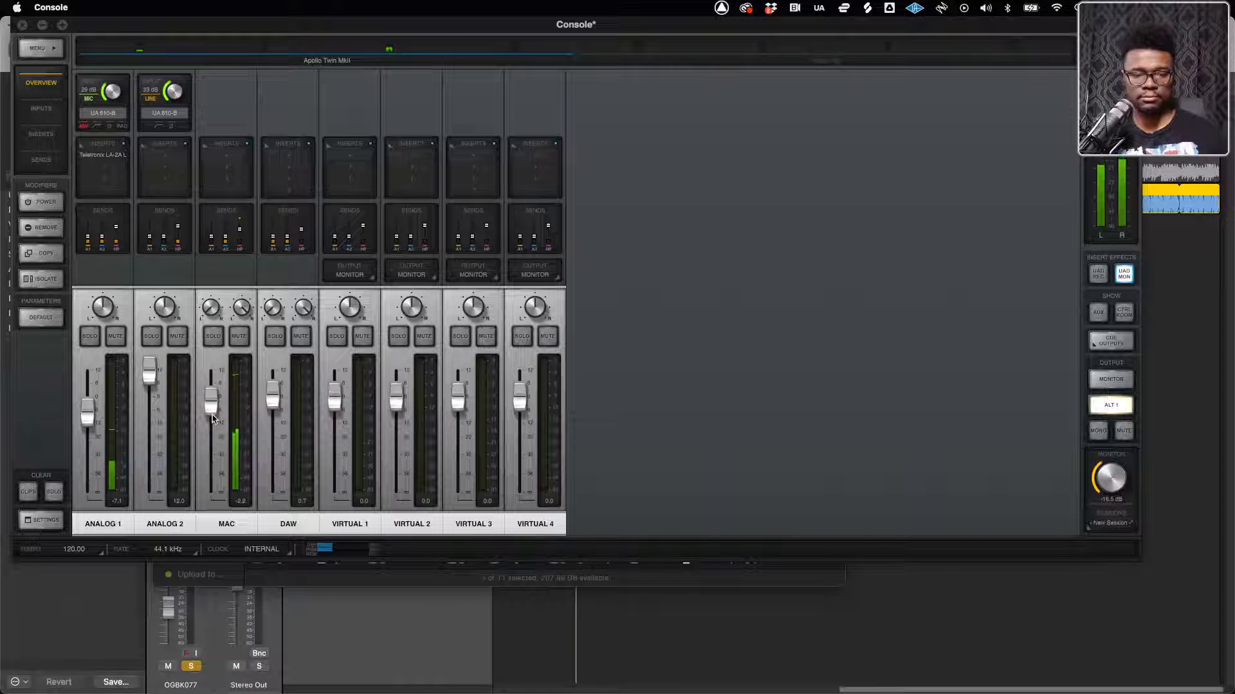
Bring up the Chrome window with the Twitter login page and close it
key(ctrl+Up)
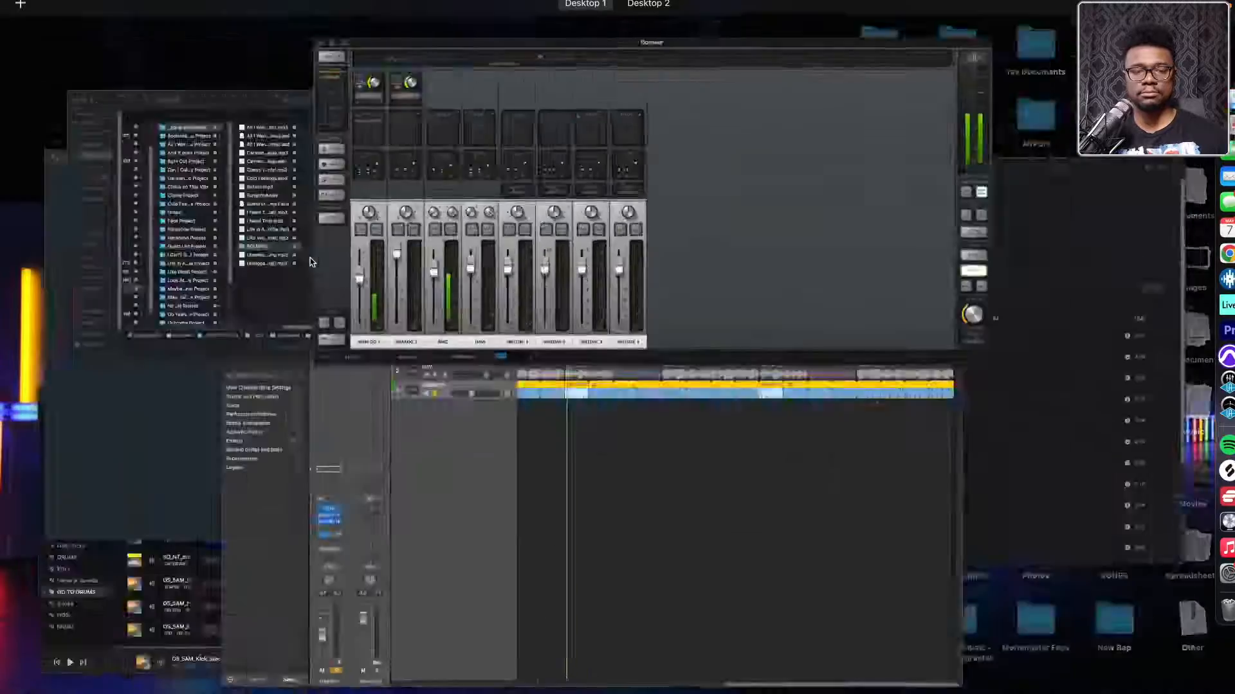
click(633, 548)
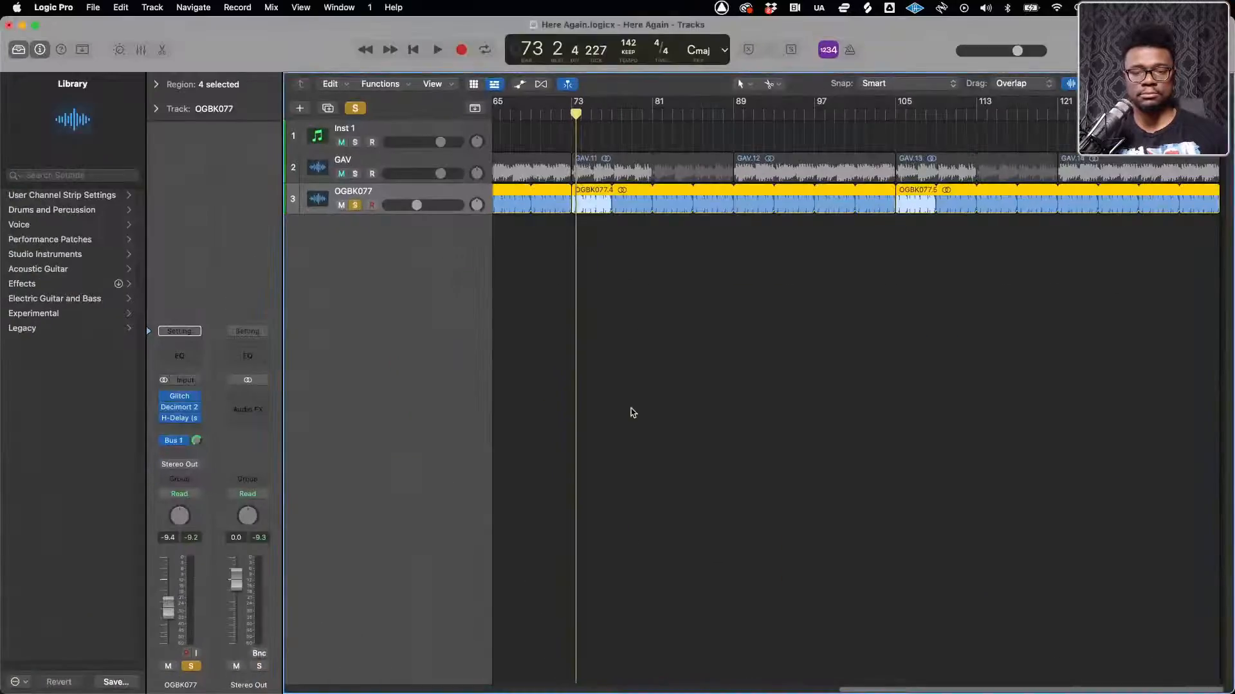
key(ctrl+Up)
click(142, 225)
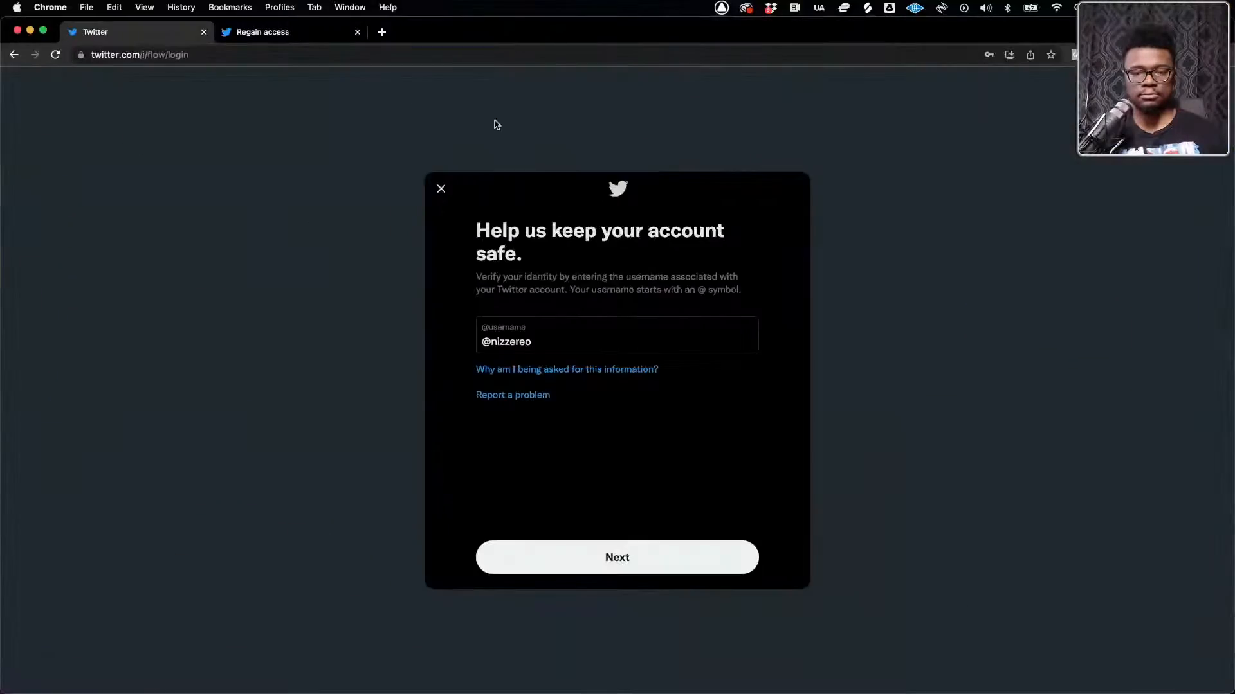
key(ctrl+Up)
click(339, 480)
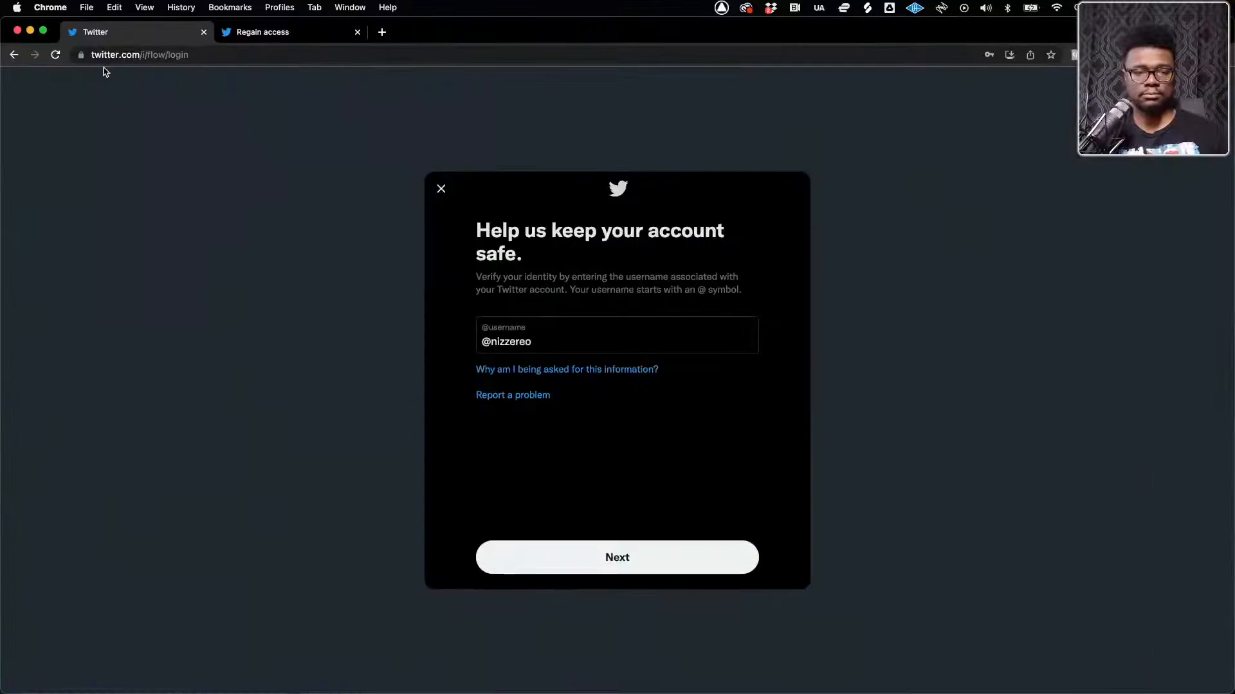
click(17, 30)
Return to Finder, move the Guest List (Rough).mp3 preview clear of the file list, and close it after listening
key(ctrl+Up)
click(233, 164)
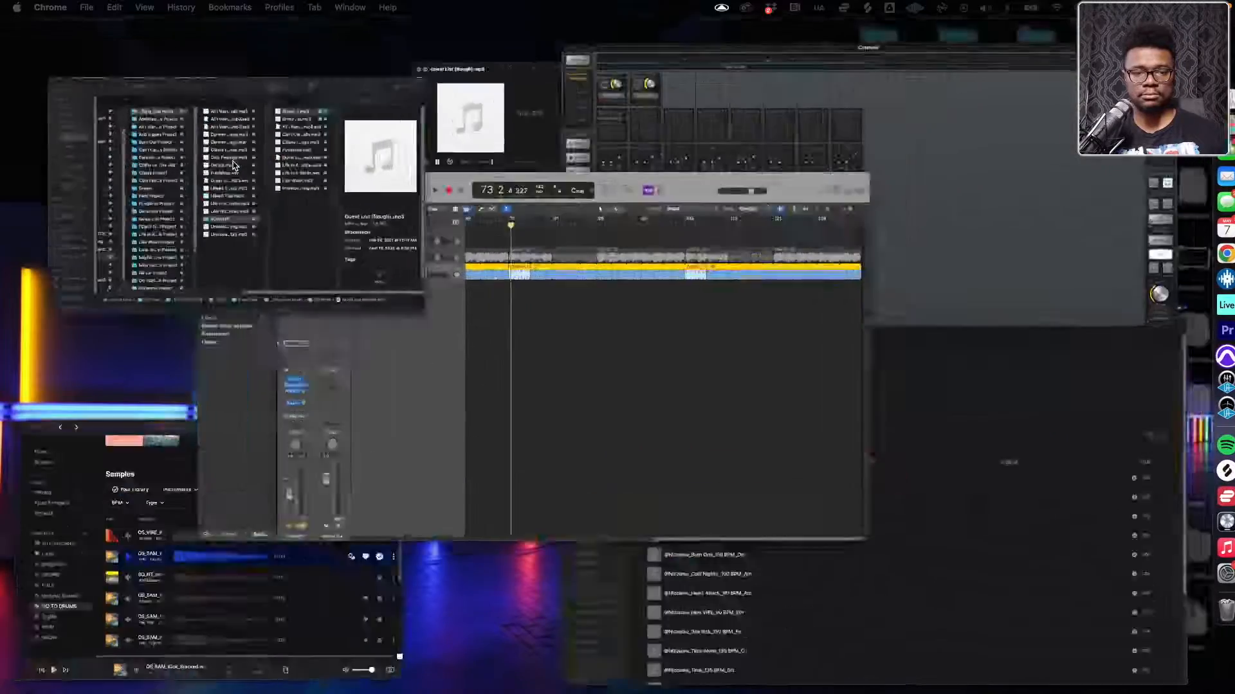
drag(561, 159, 970, 98)
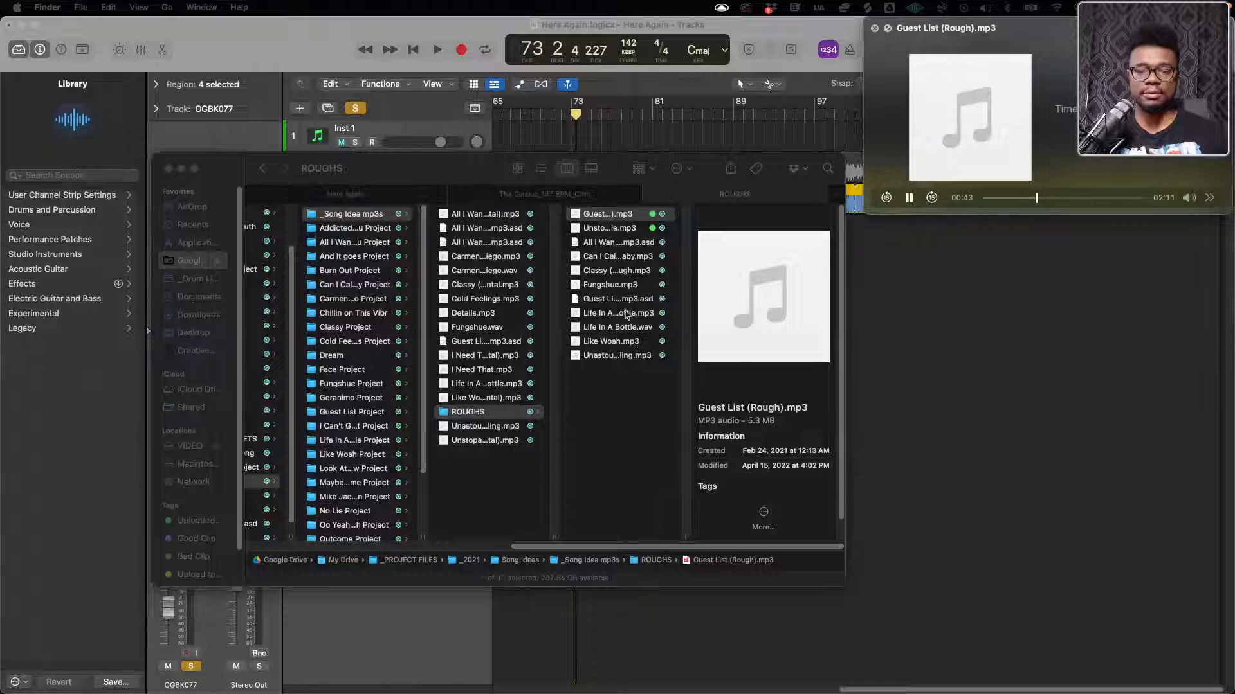
key(space)
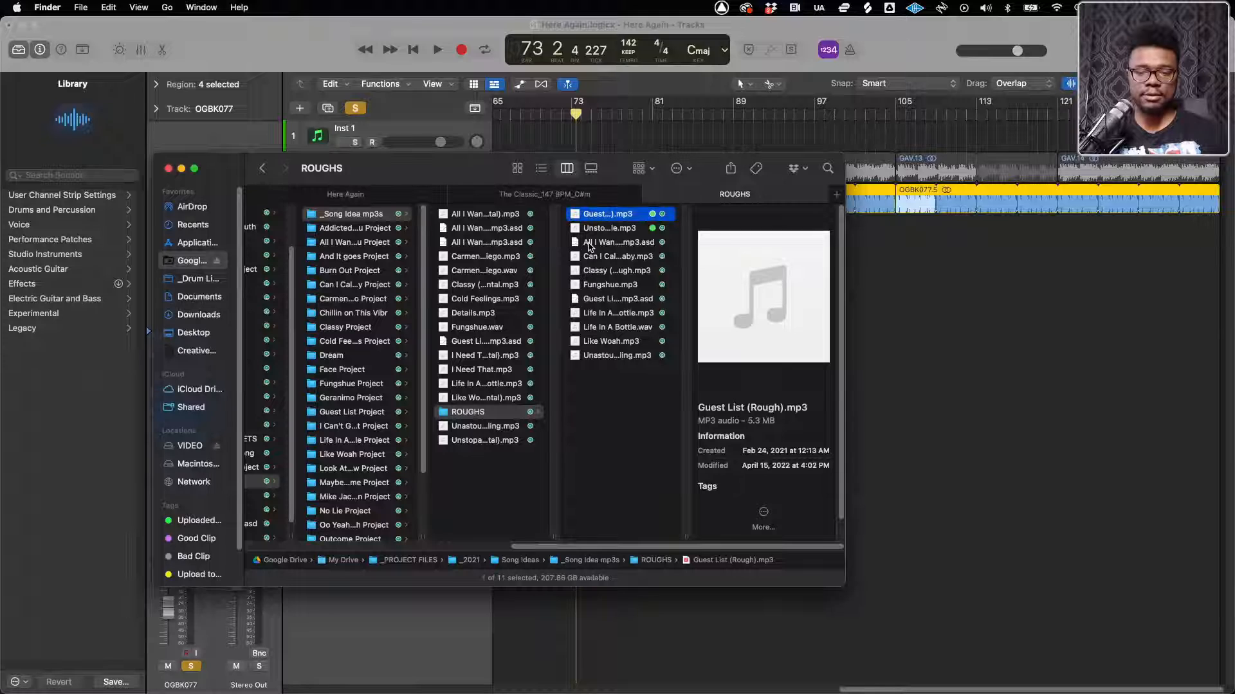
Listen to a preview of Can I Call You Baby.mp3 and close it
click(588, 244)
click(589, 258)
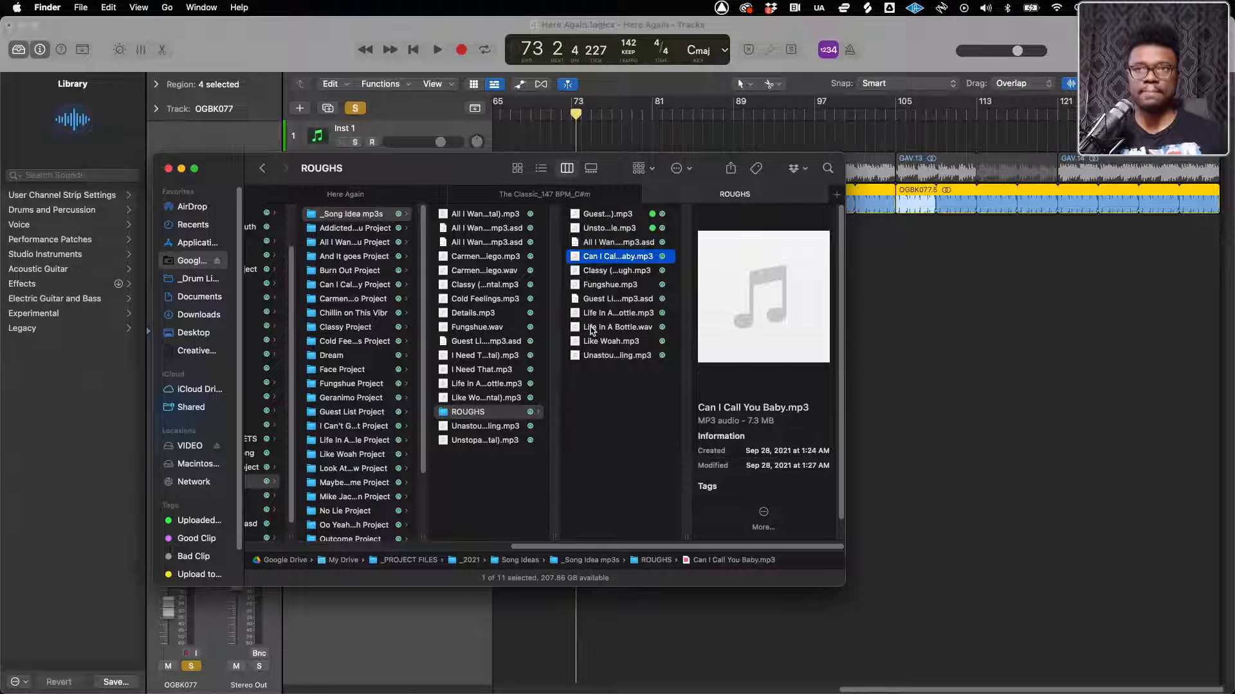
key(space)
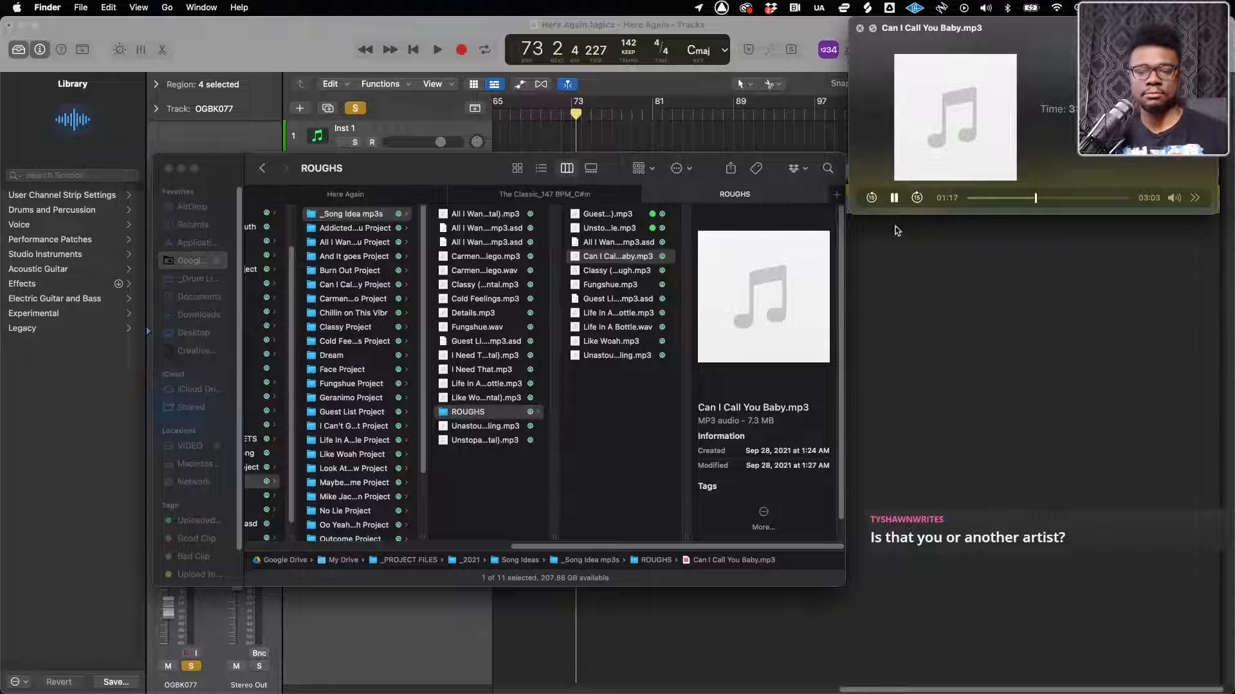
key(space)
Listen to a preview of Classy (Wine Glass) - Rough.mp3, then select Like Woah.mp3 and close the preview
click(599, 270)
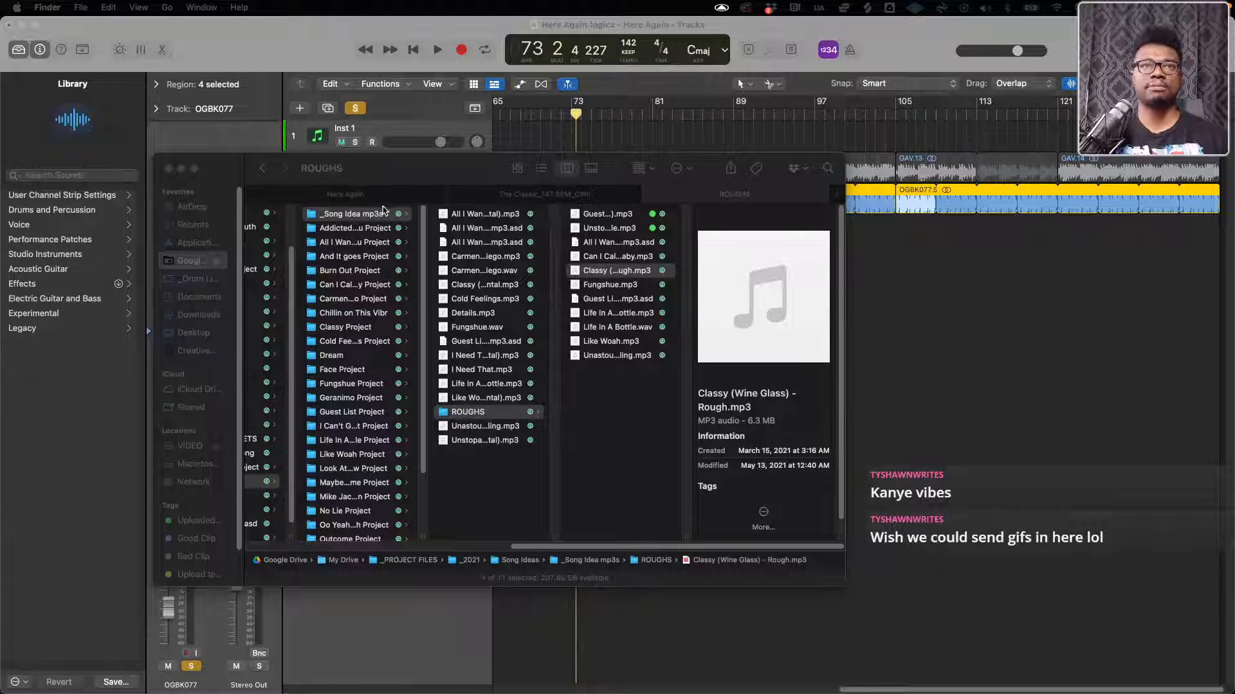
click(585, 384)
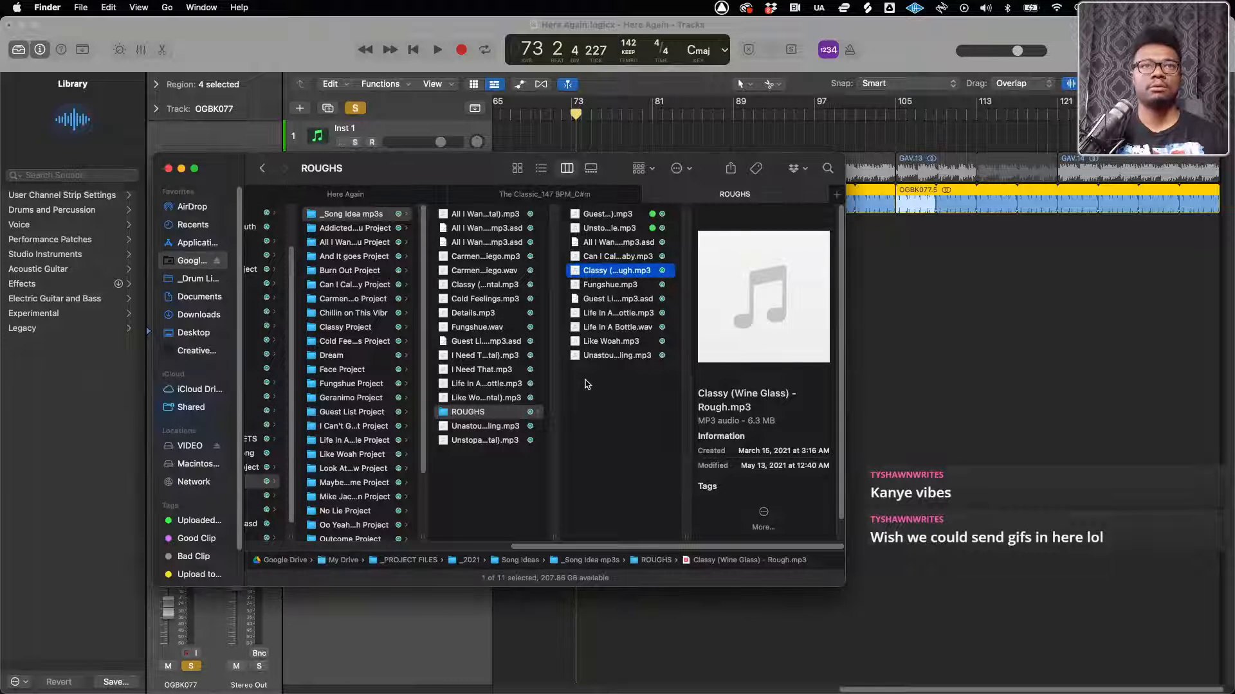
key(space)
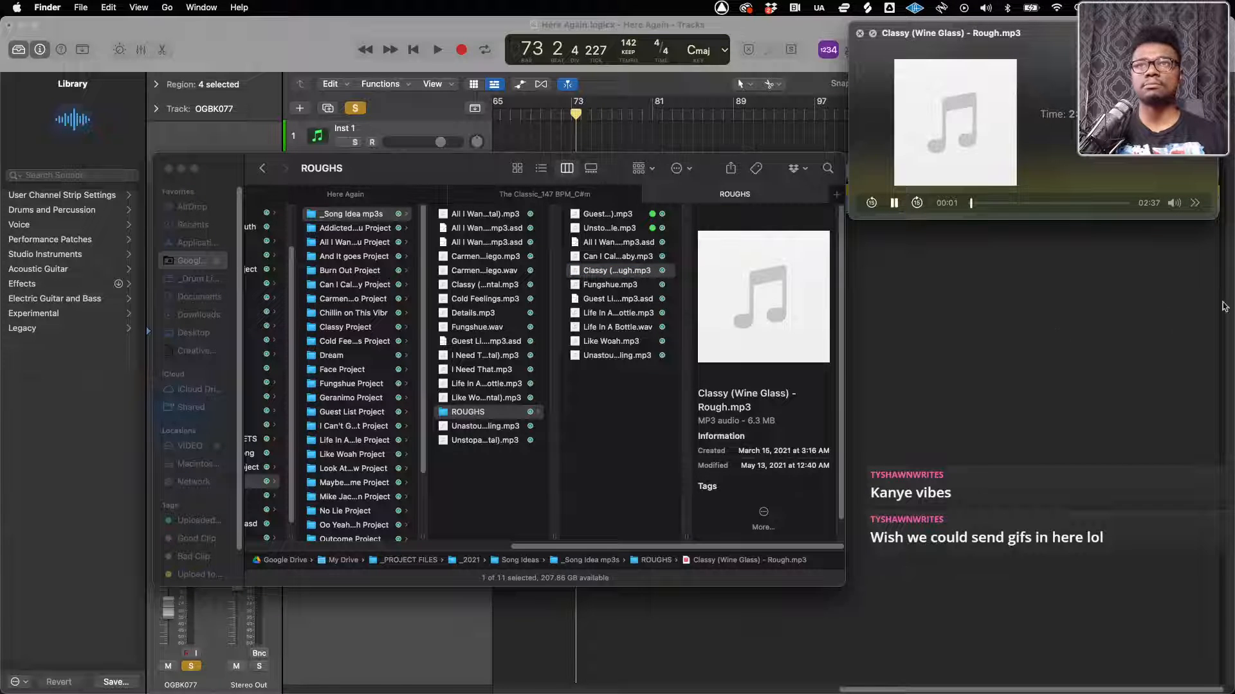
mouse_move(1230, 305)
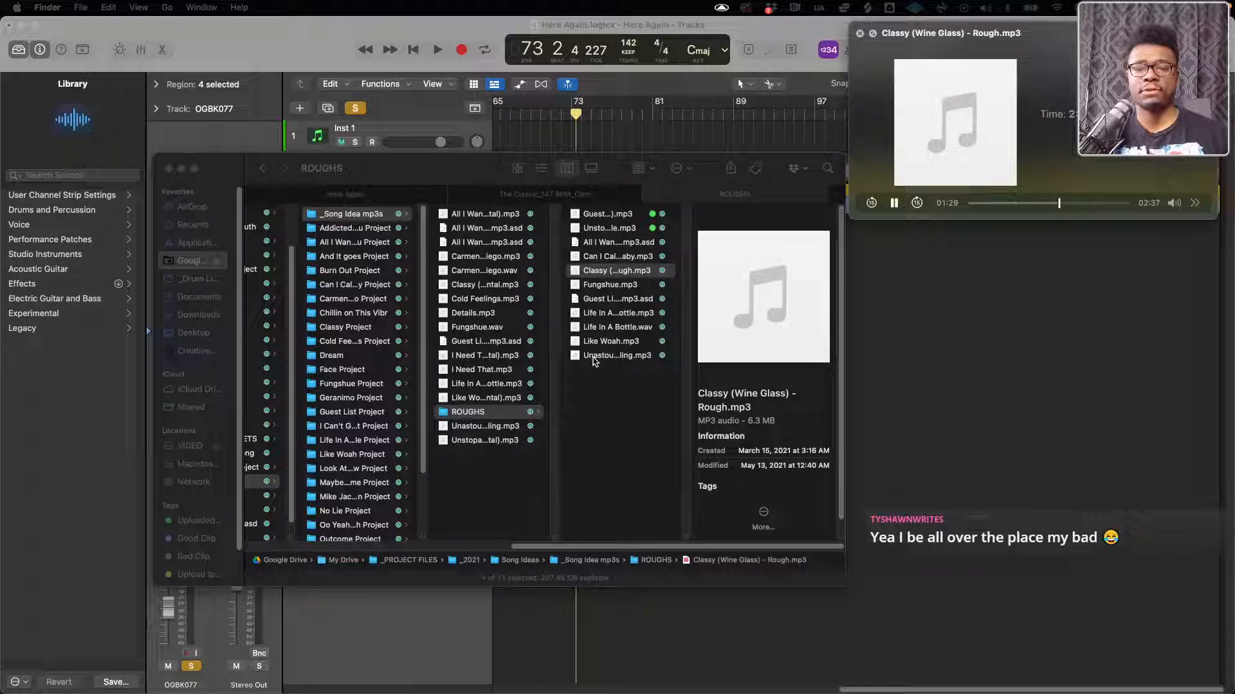
click(605, 342)
key(space)
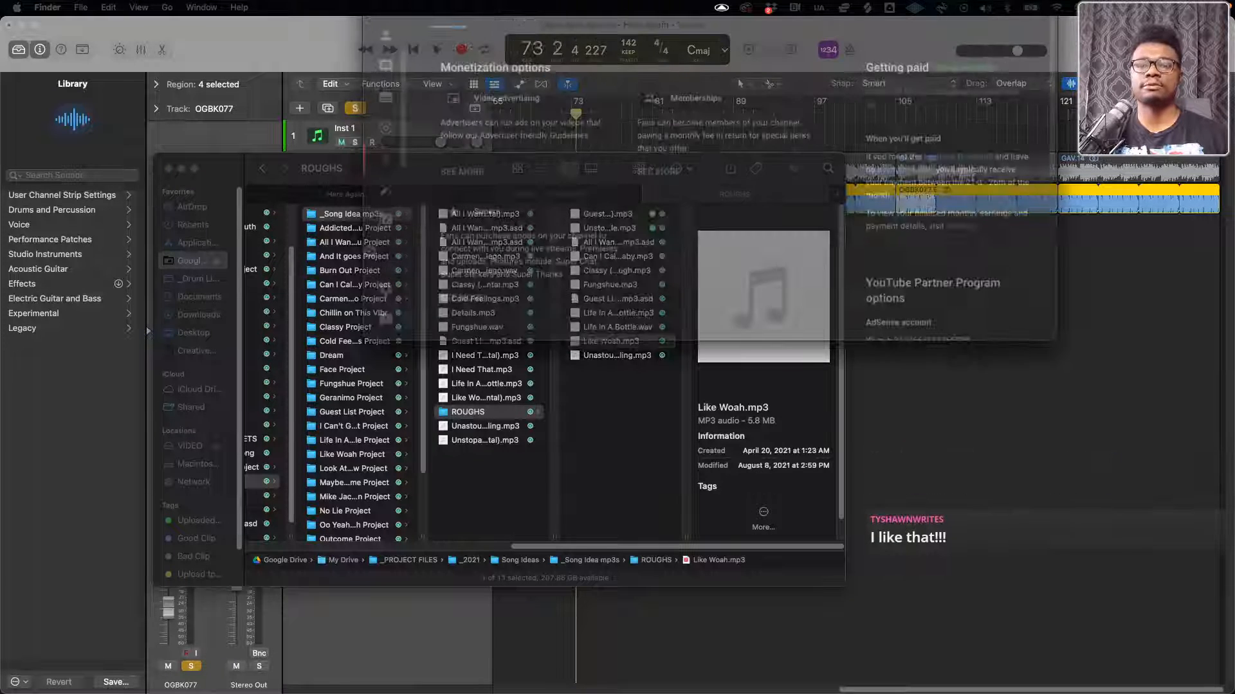
Enlarge the YouTube Studio browser window and view the Memberships section of Channel monetization
drag(767, 0, 533, 61)
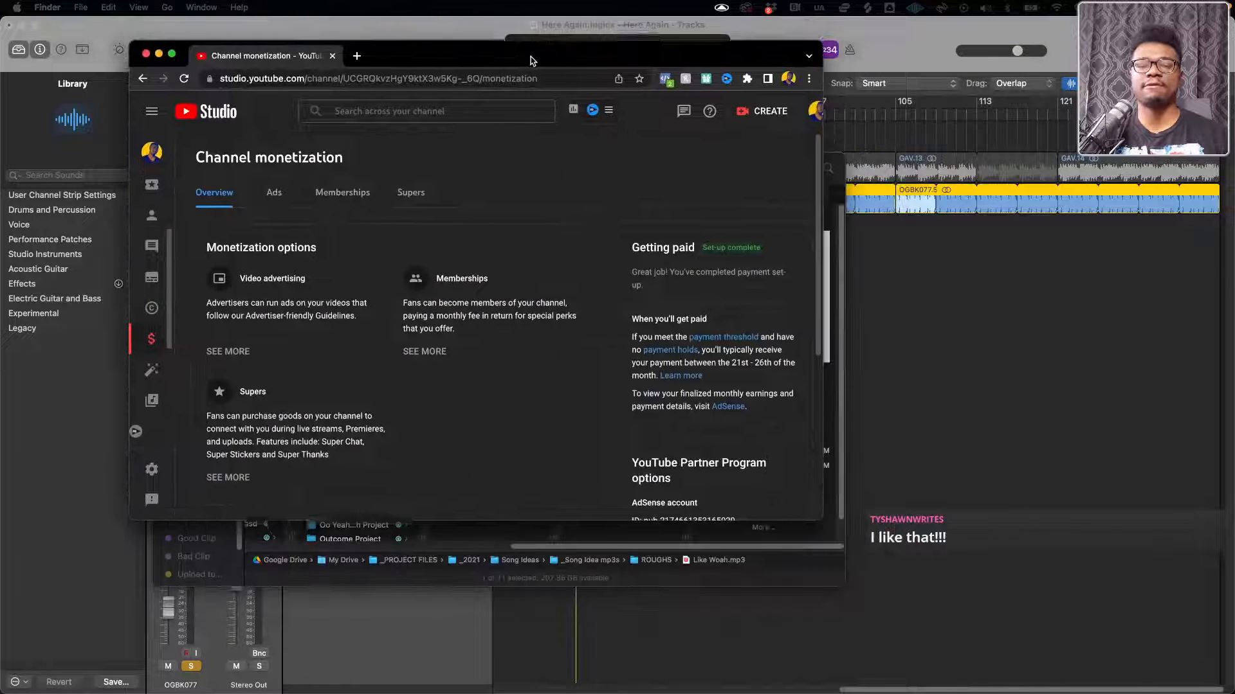
double_click(533, 57)
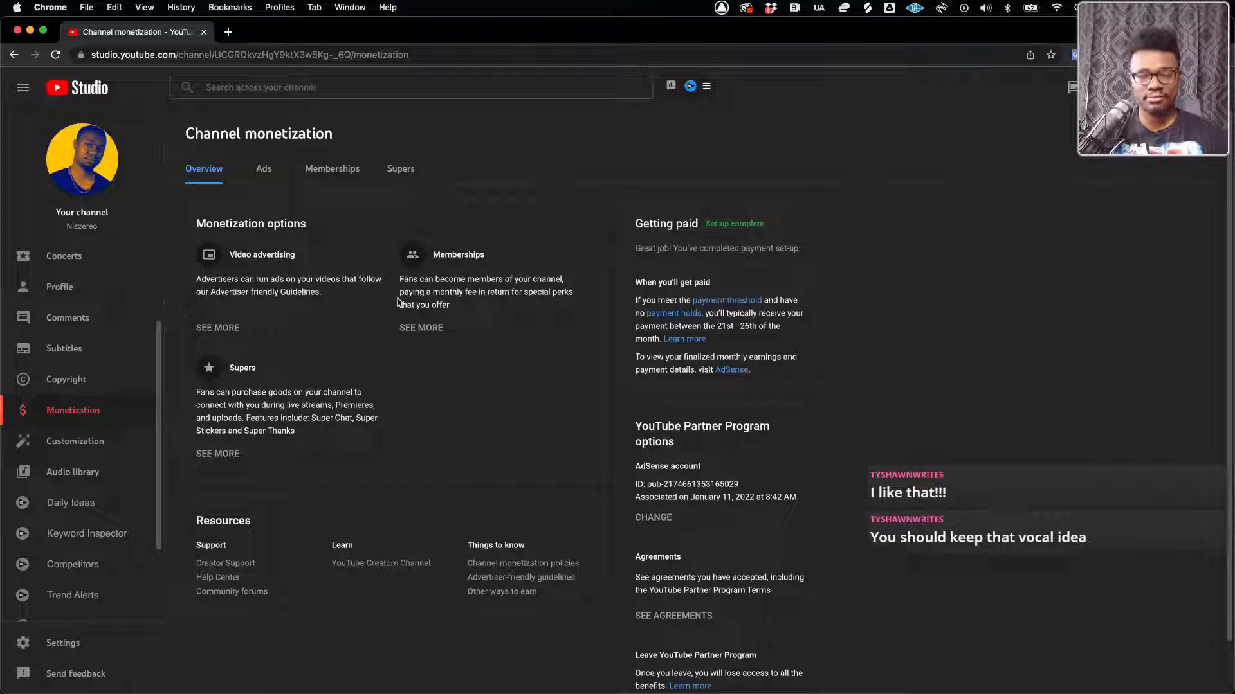
click(321, 171)
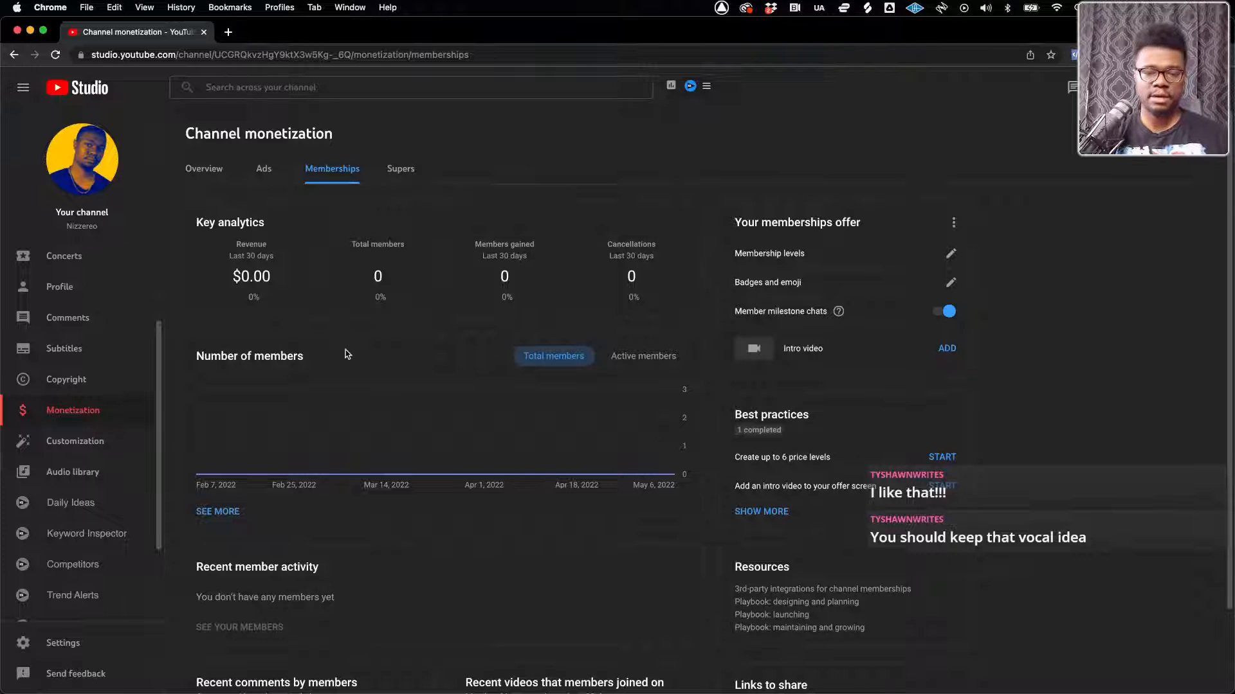
scroll(346, 354, down, 3)
scroll(346, 354, up, 3)
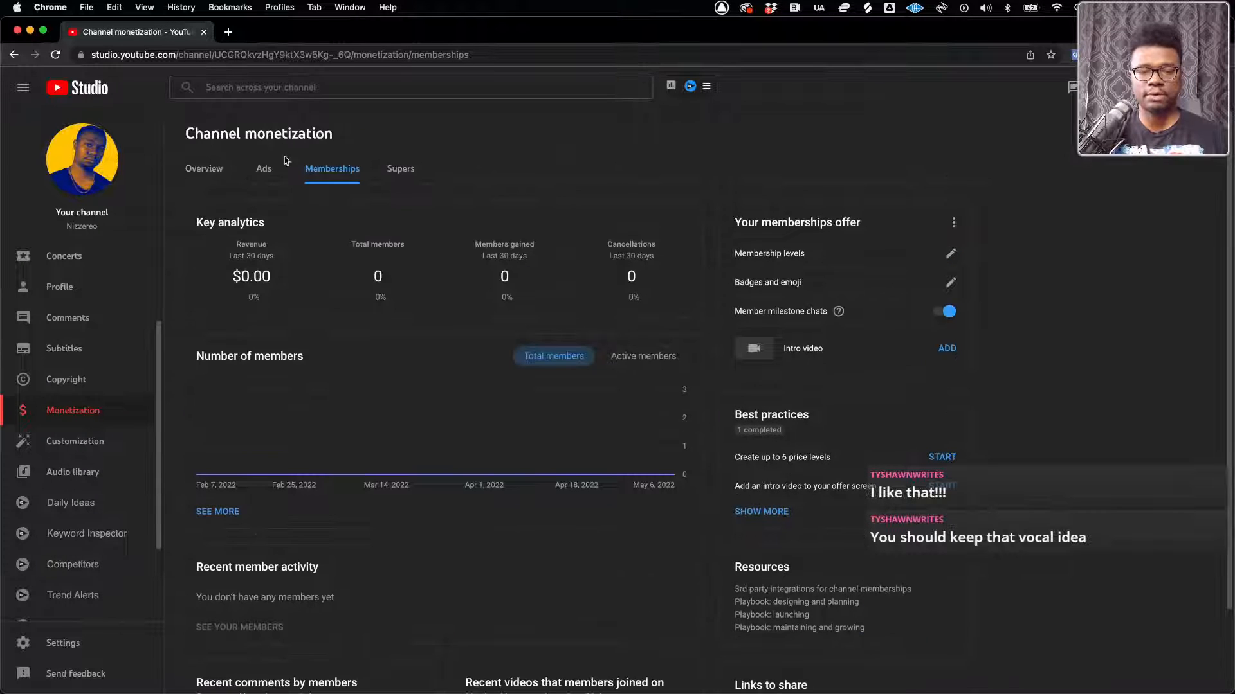
Review the monetization Overview and go from its Memberships option back to the memberships details
click(205, 169)
scroll(443, 528, down, 1)
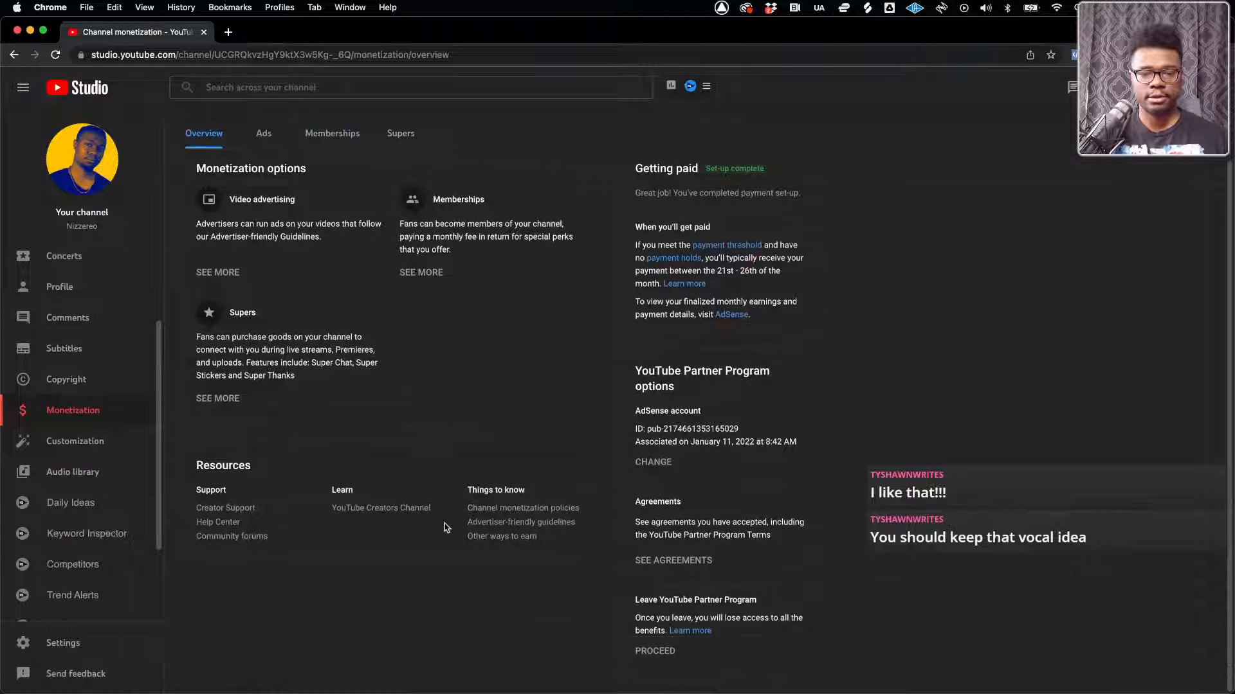
scroll(444, 527, up, 1)
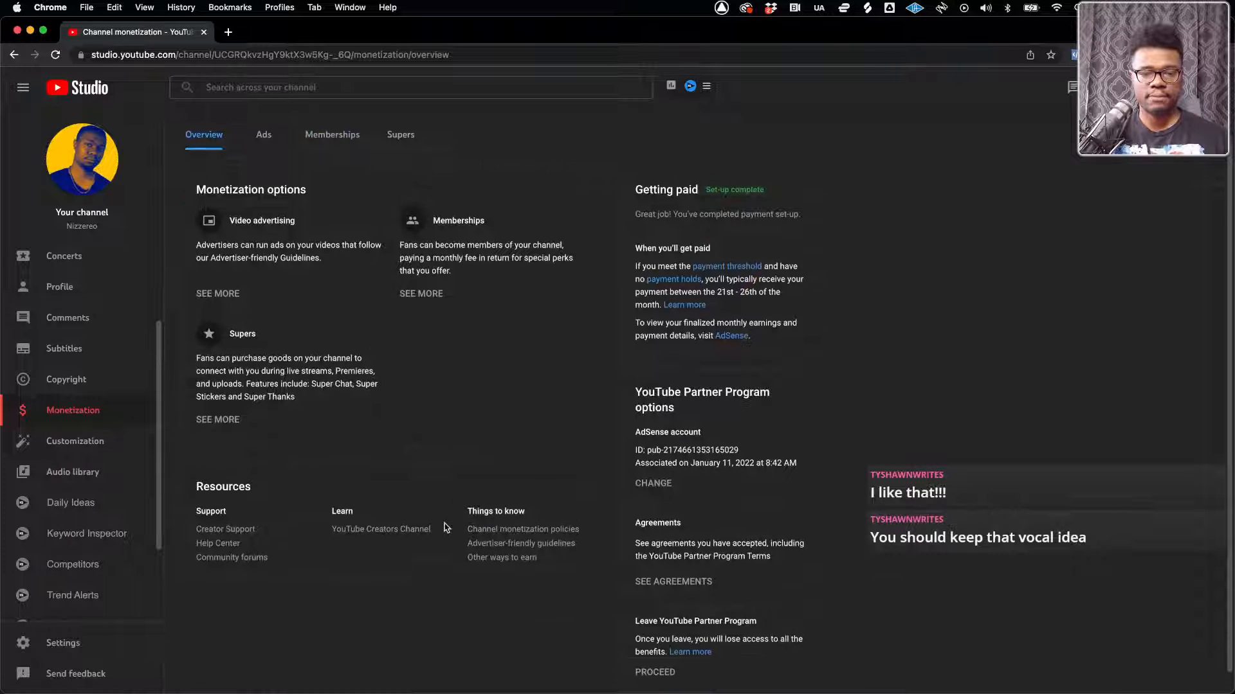
click(413, 309)
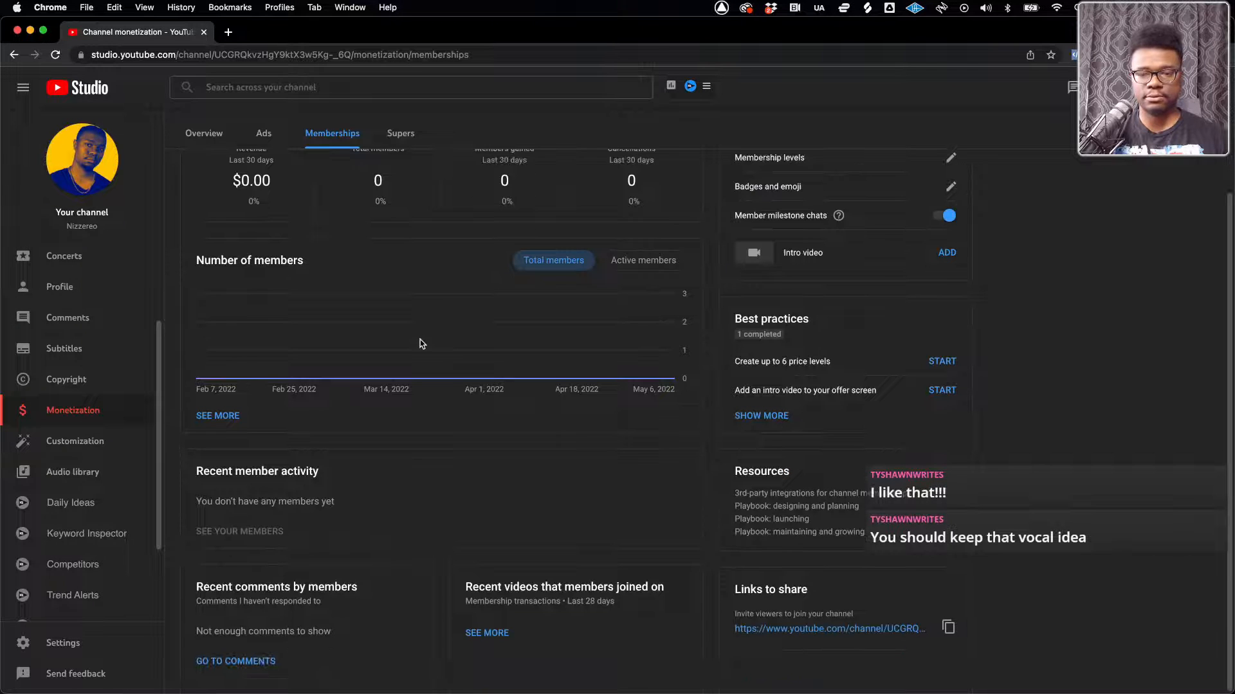
scroll(901, 277, up, 2)
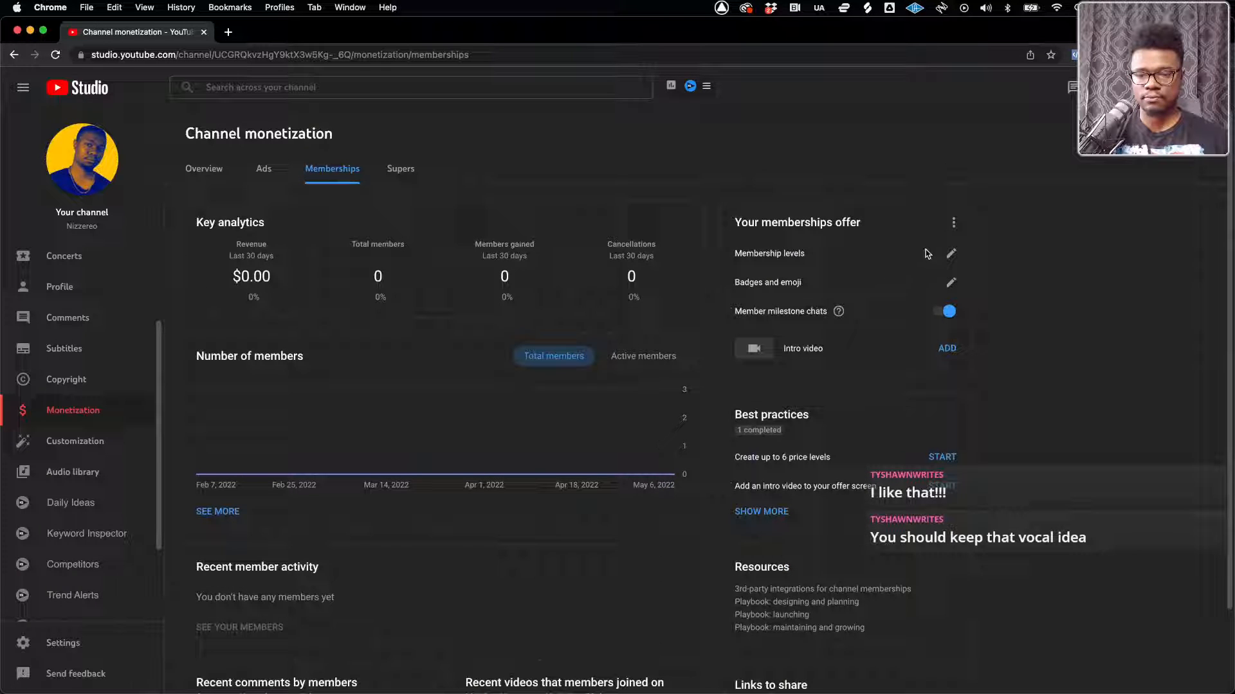
Open the Badges and emoji editor of the memberships offer and look through its Emoji upload slots
click(952, 283)
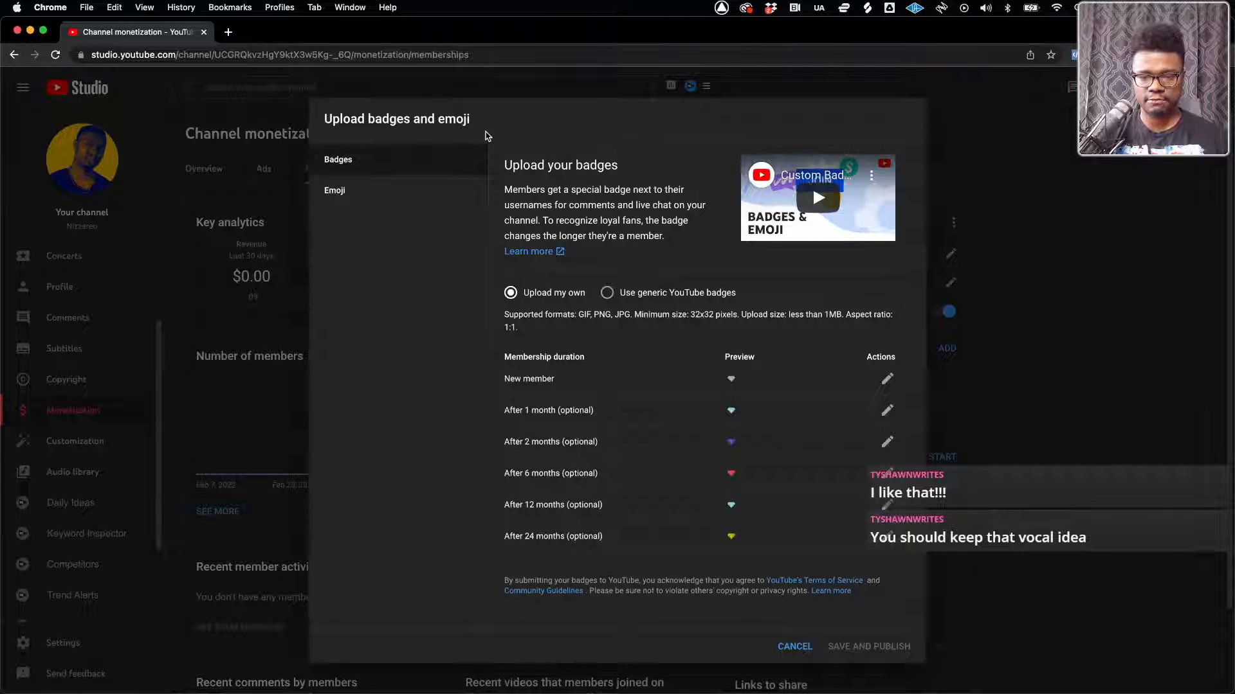
click(357, 194)
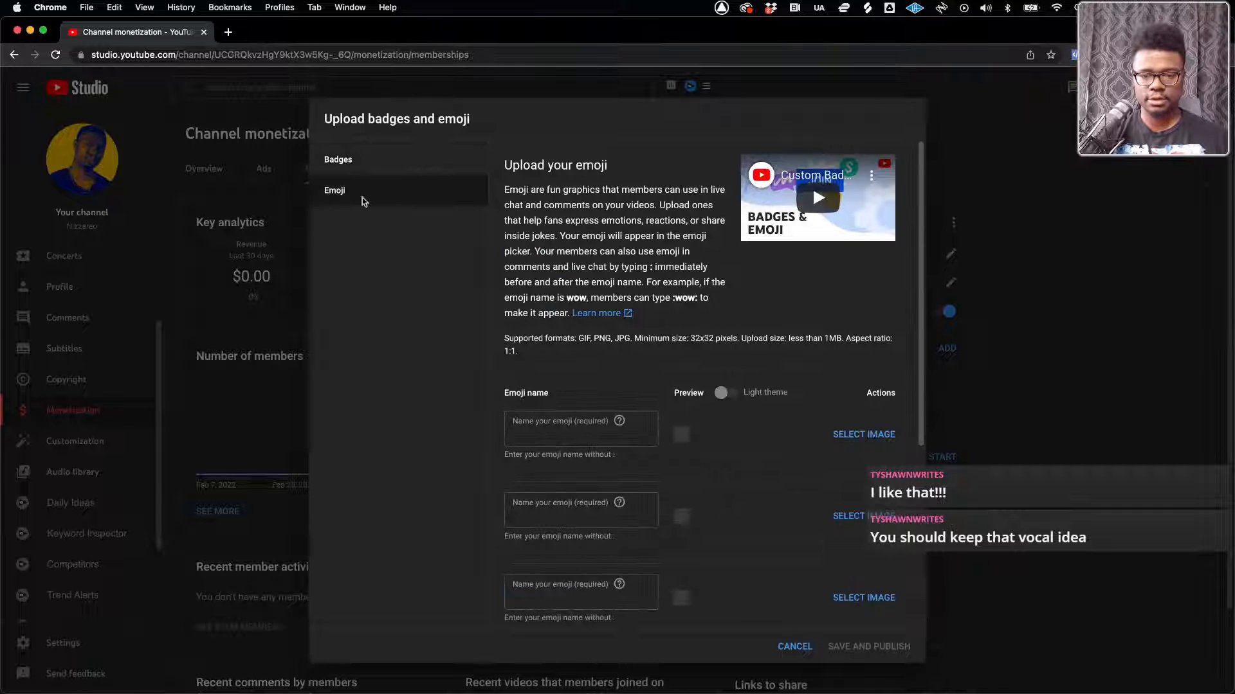
scroll(580, 415, down, 1)
scroll(581, 414, down, 3)
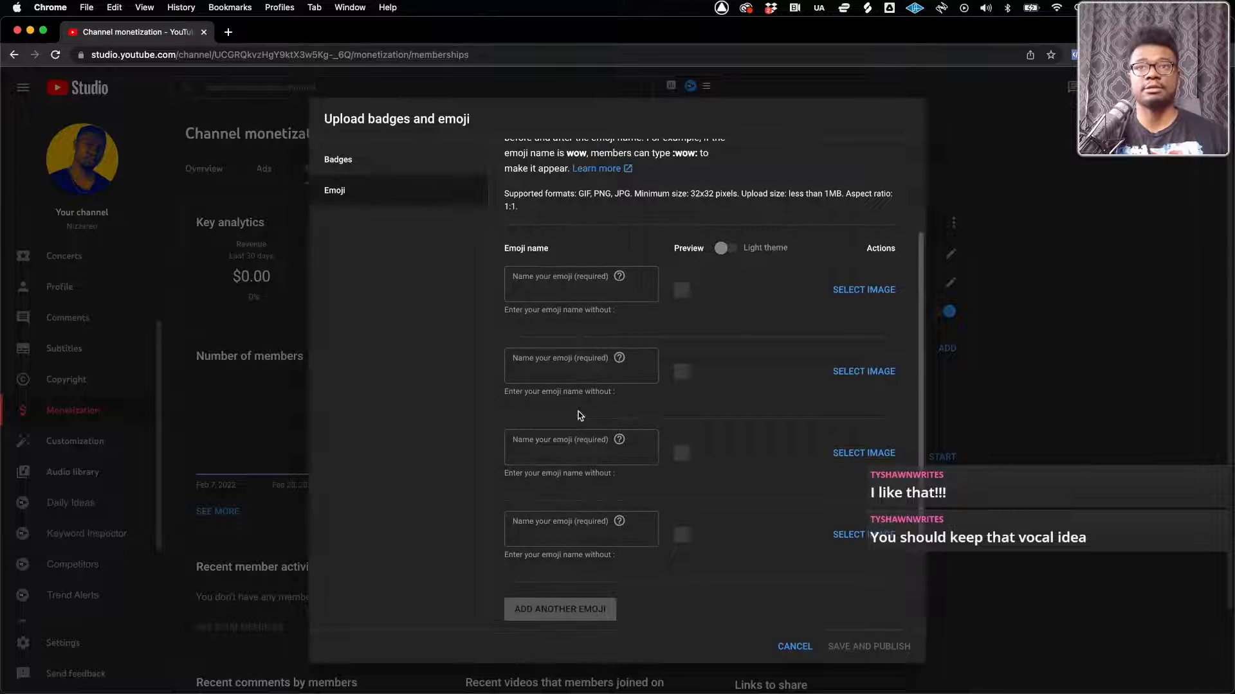
scroll(580, 414, down, 2)
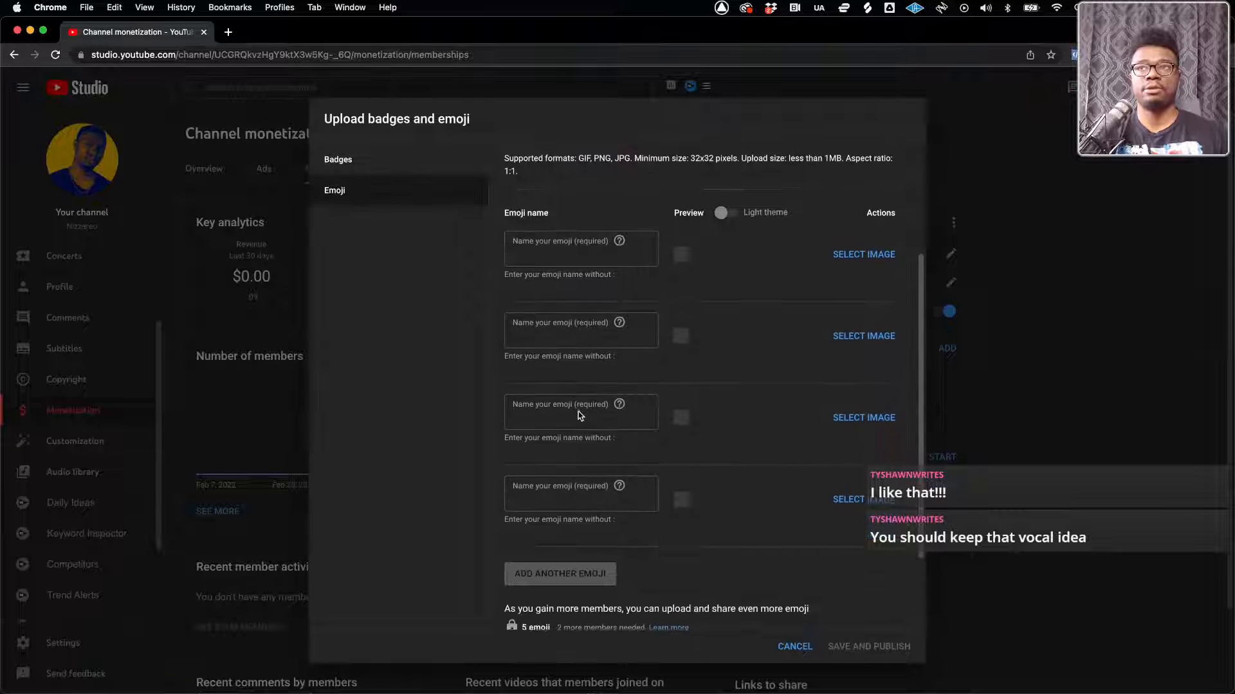
key(ctrl+Up)
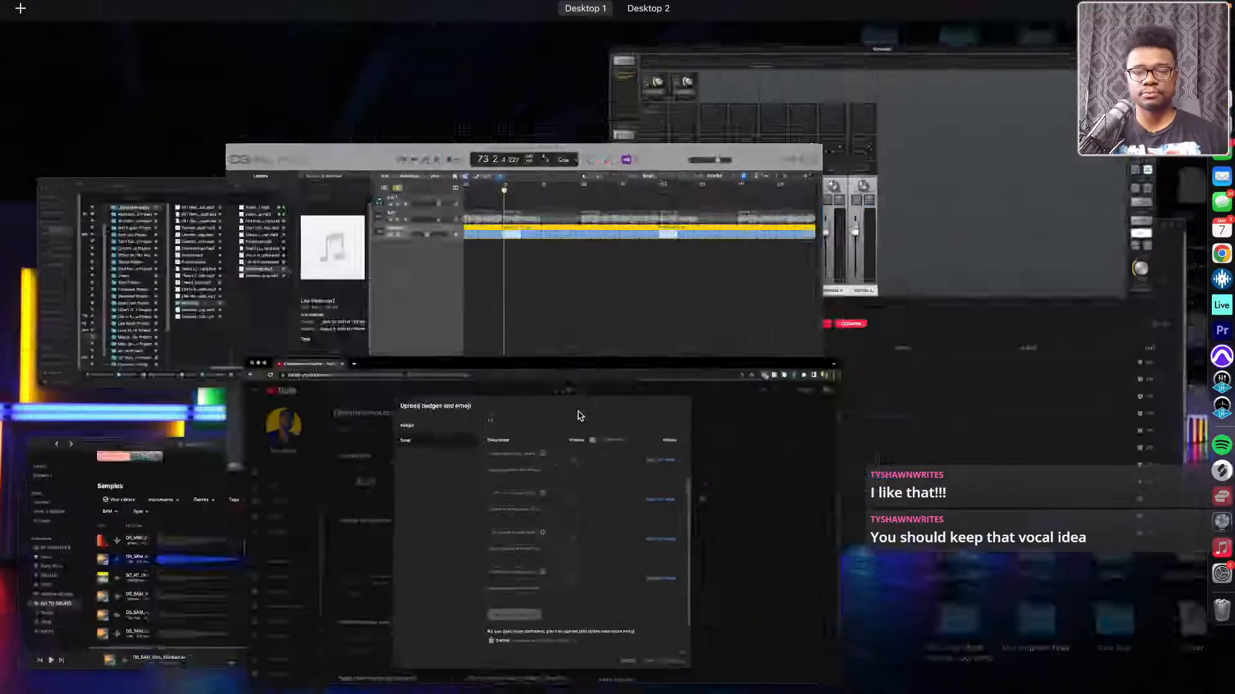
Check the _LiveStream Music playlist in the Music app and return to the YouTube Studio window
click(921, 399)
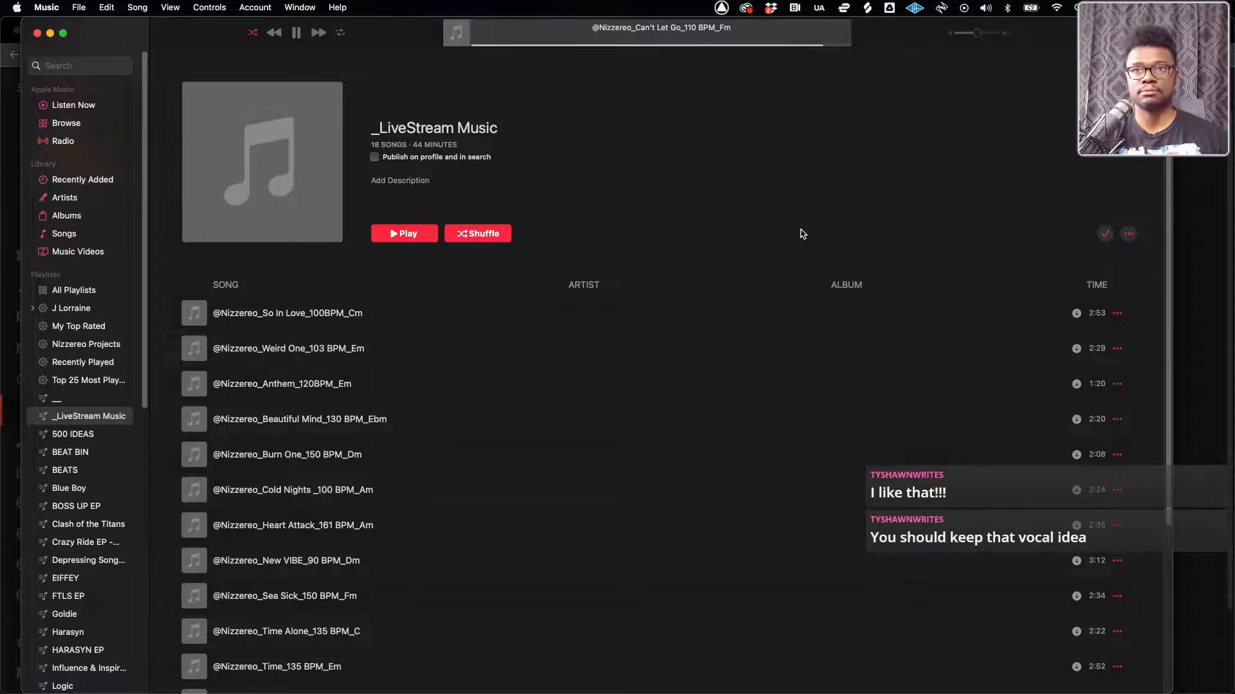
key(ctrl+Up)
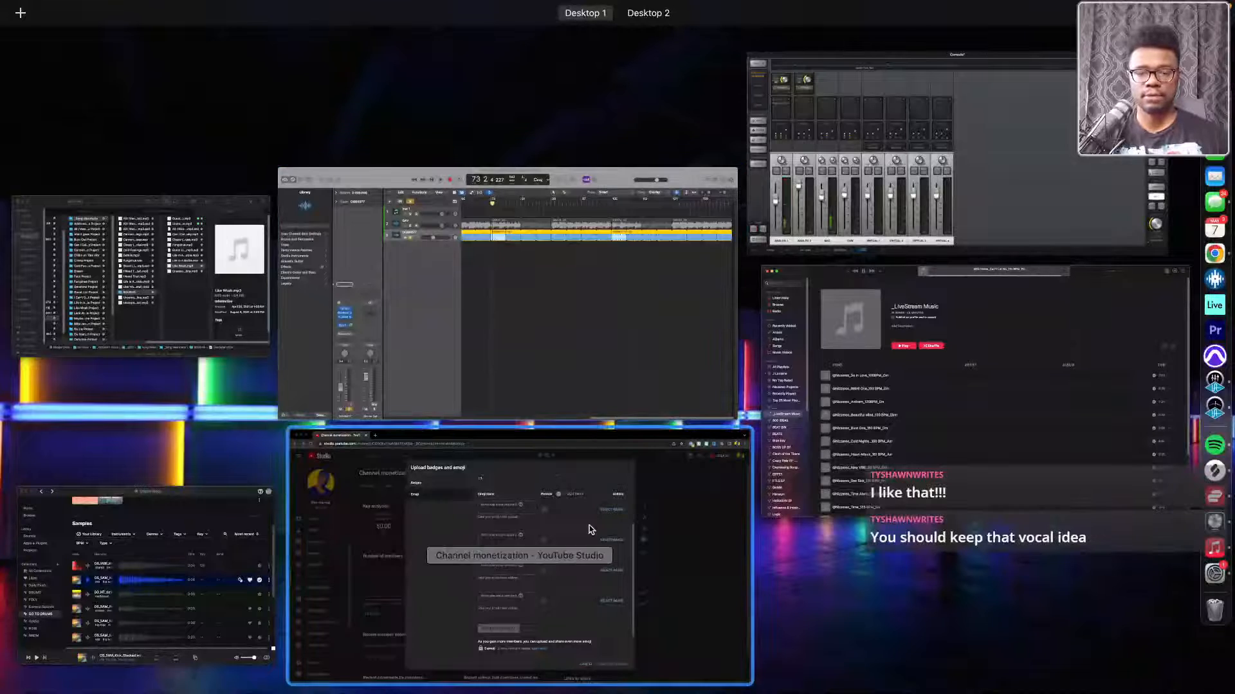
click(566, 515)
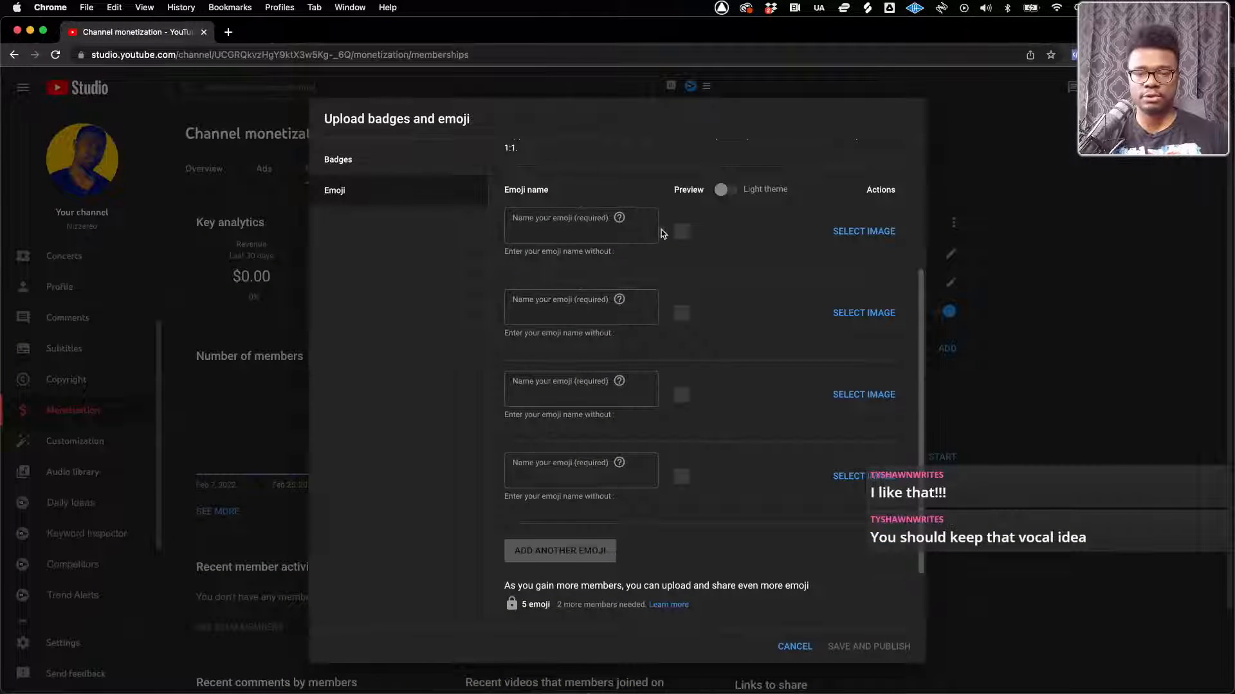
Open and cancel the image picker for the first emoji, and check the supported formats in the Upload your emoji description
click(855, 233)
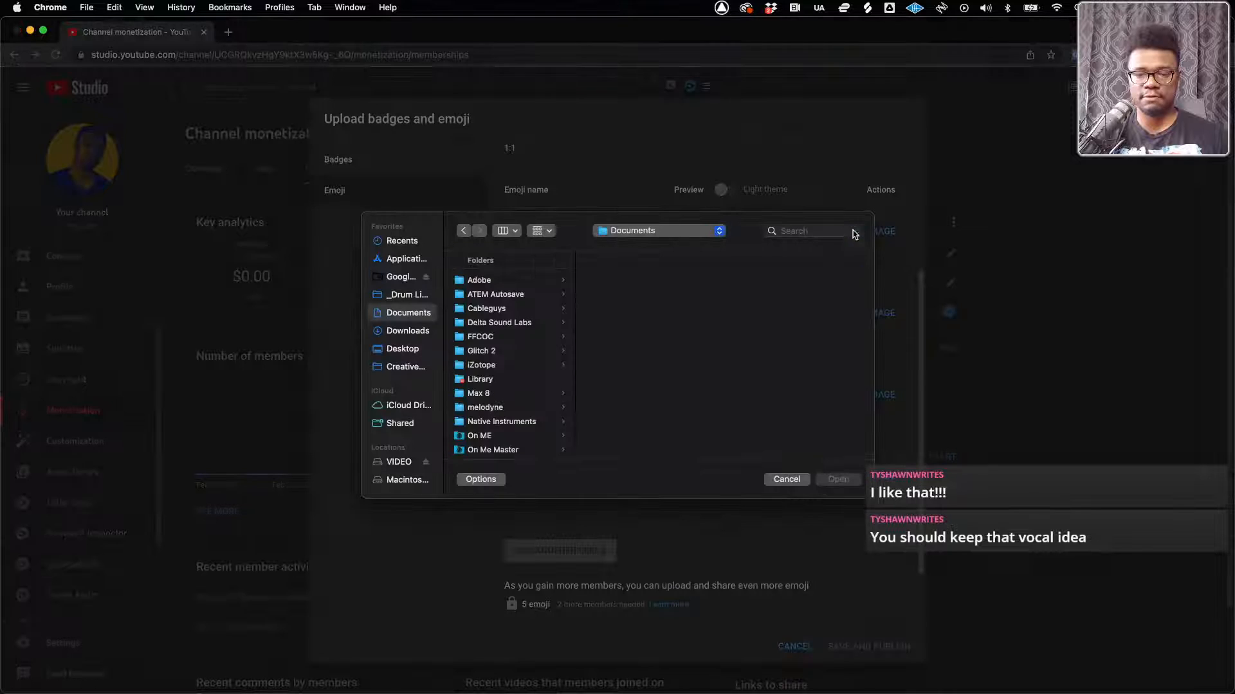
click(786, 479)
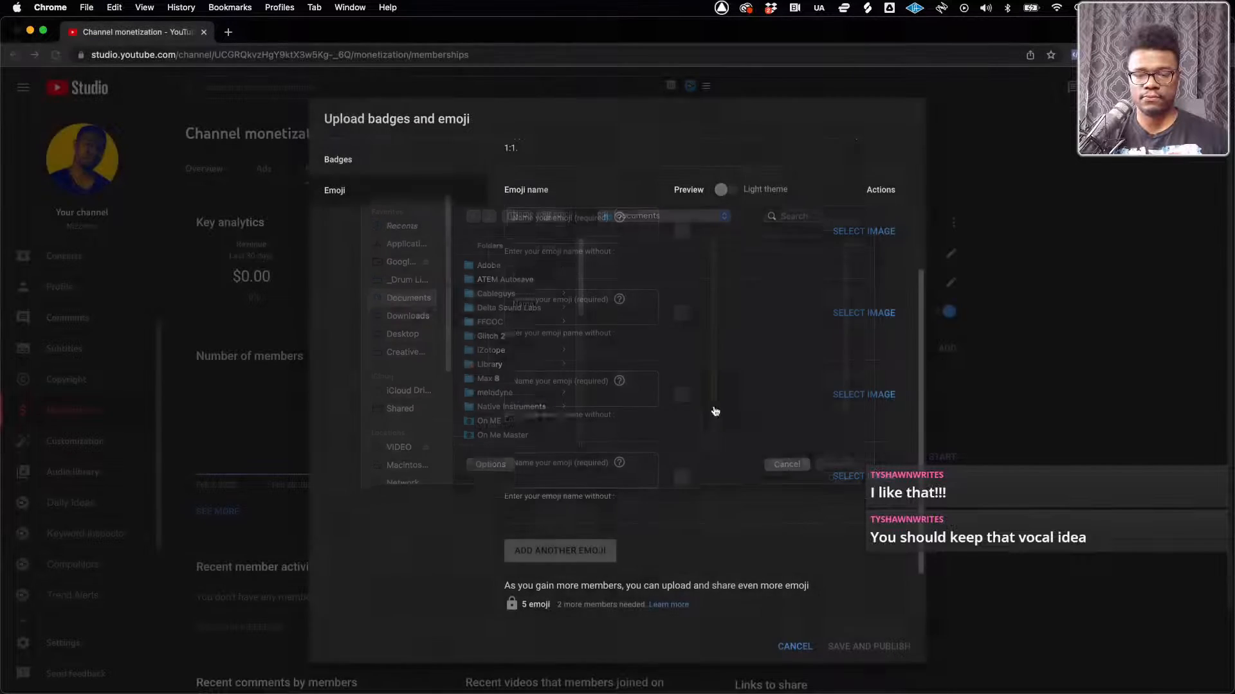
scroll(714, 411, up, 5)
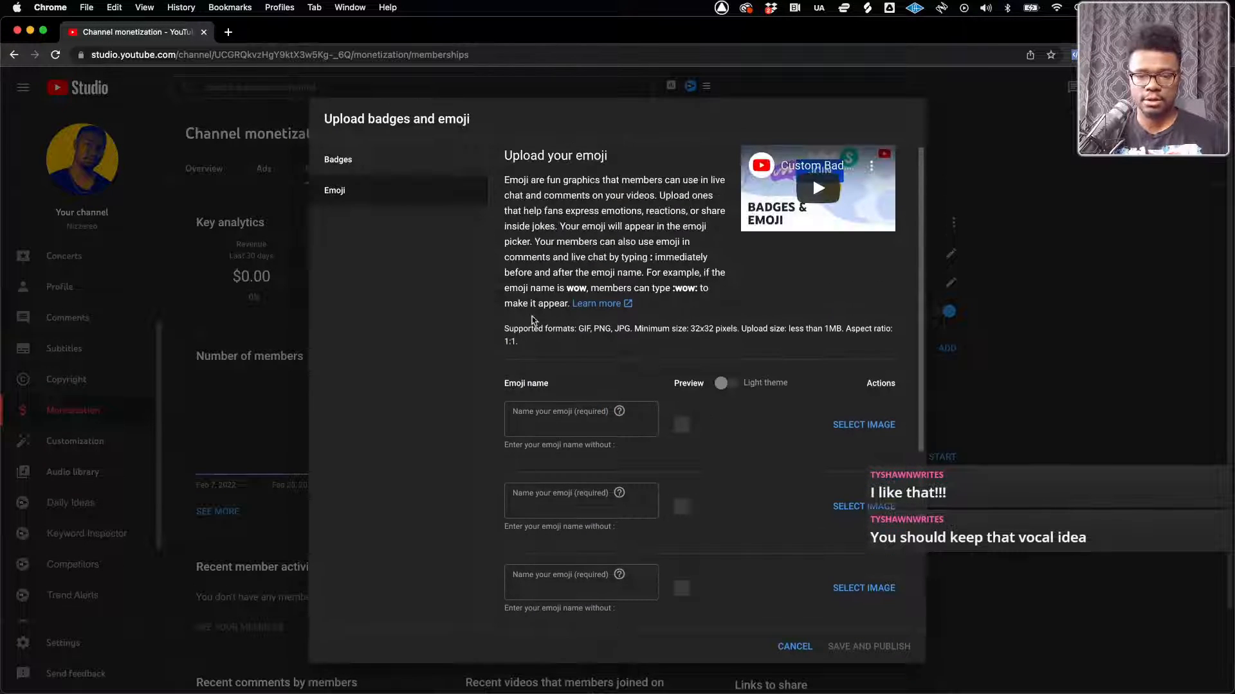
drag(577, 329, 652, 323)
click(652, 322)
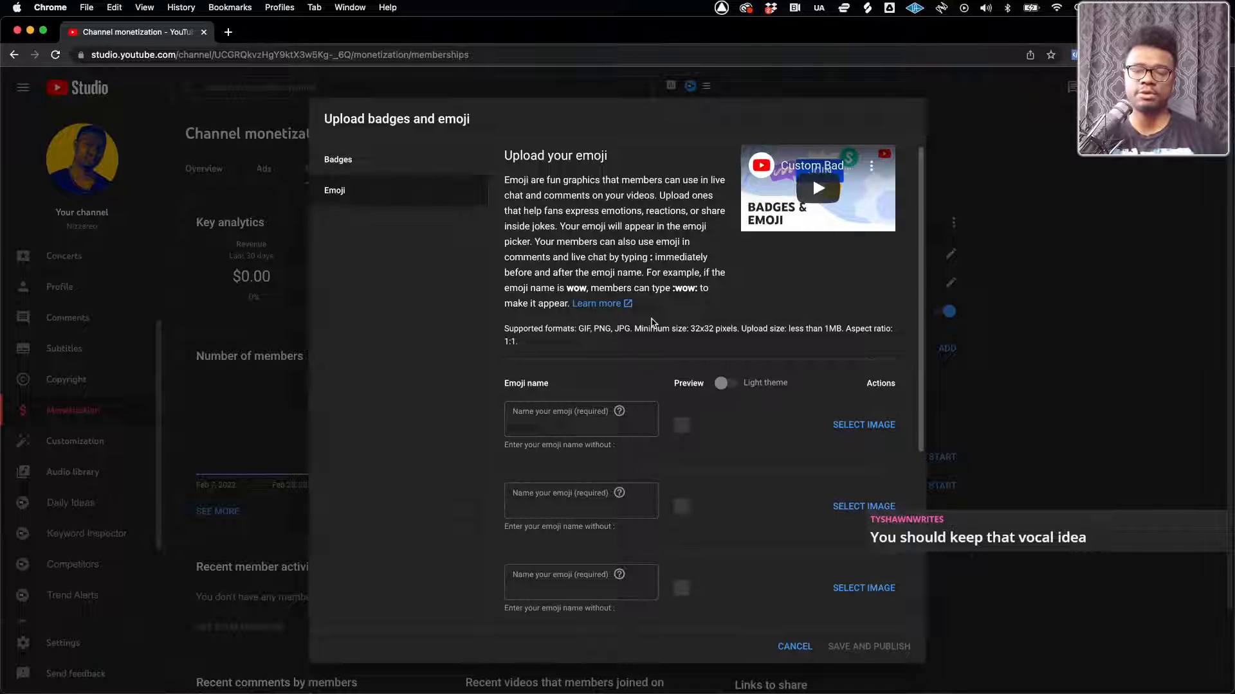
Review the emoji slots and the requirements for unlocking more emoji, and close the badges and emoji editor without saving
scroll(692, 348, down, 10)
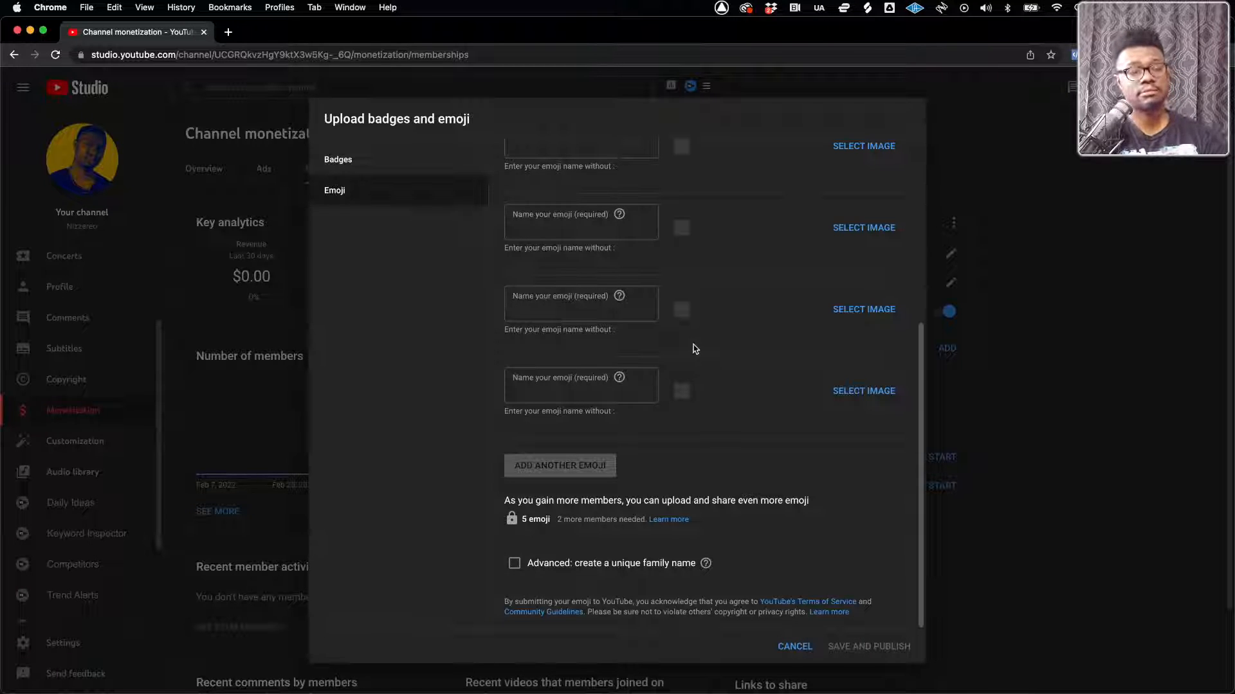
scroll(695, 349, up, 10)
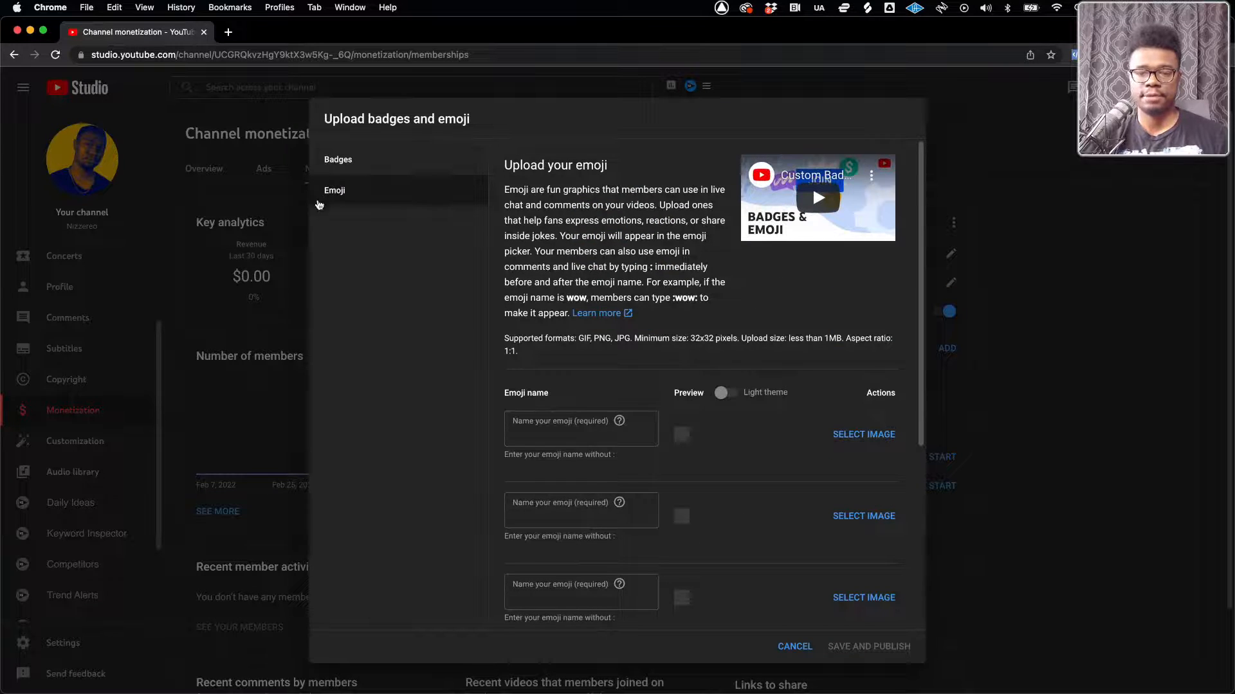
scroll(717, 403, down, 1)
scroll(717, 403, down, 5)
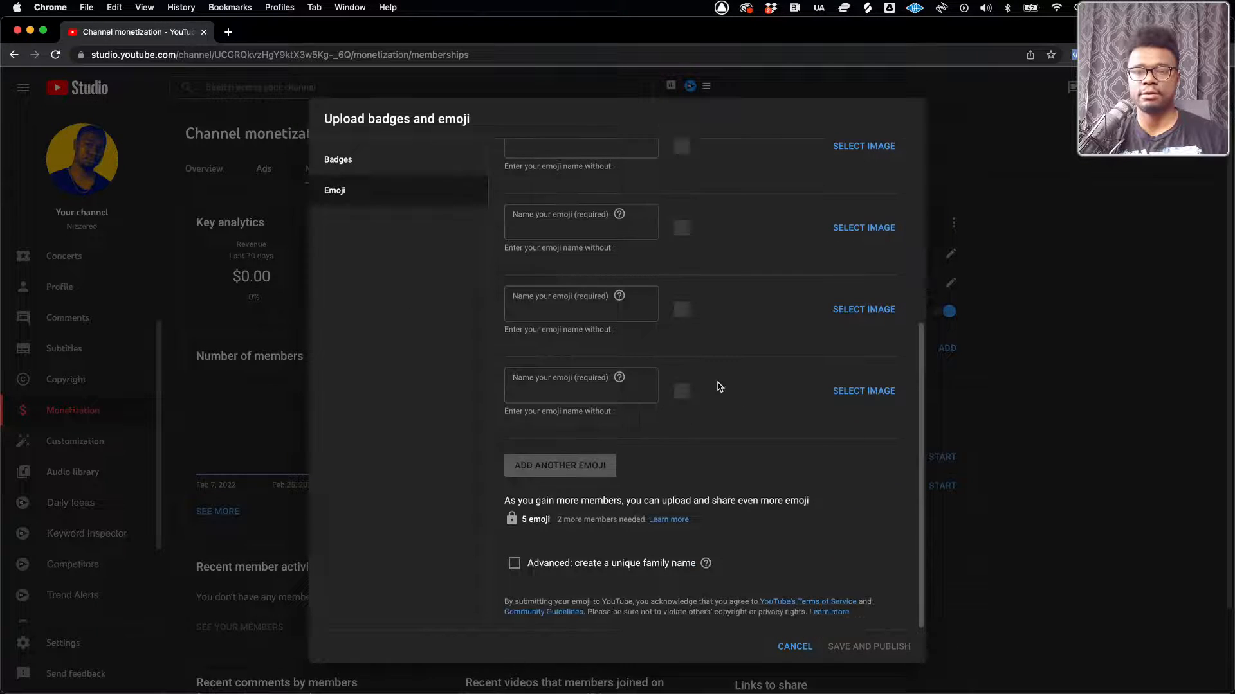
scroll(720, 383, up, 2)
scroll(720, 381, up, 3)
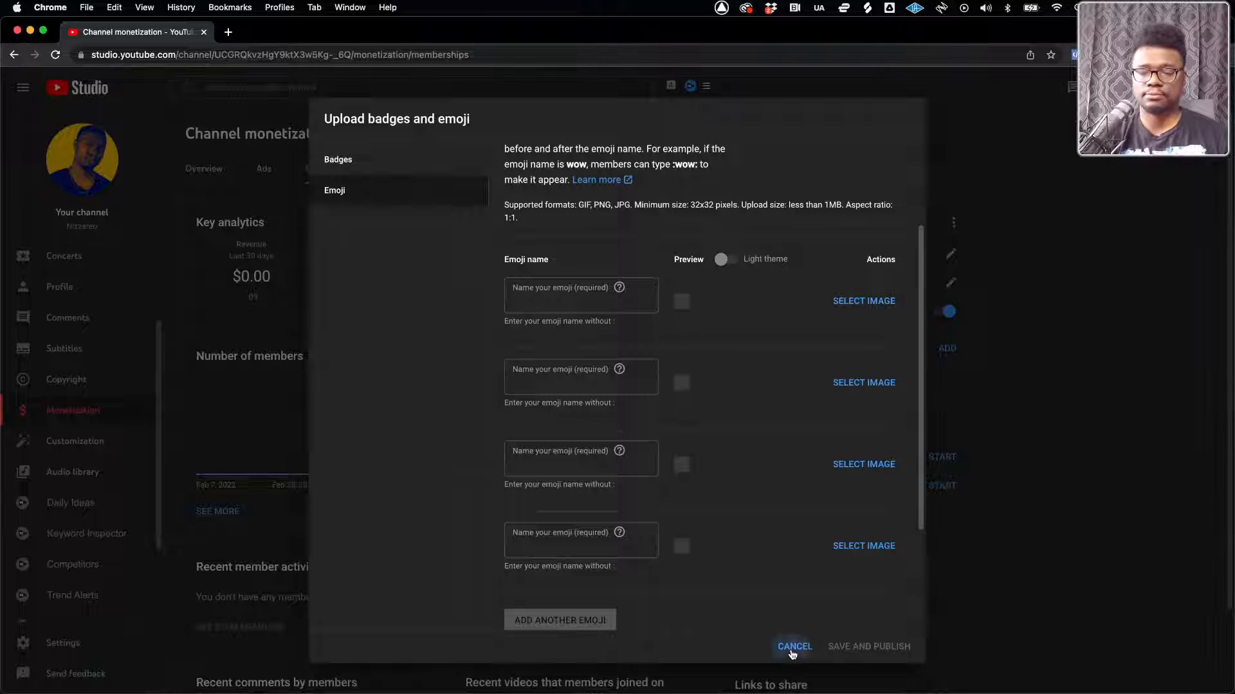
click(793, 646)
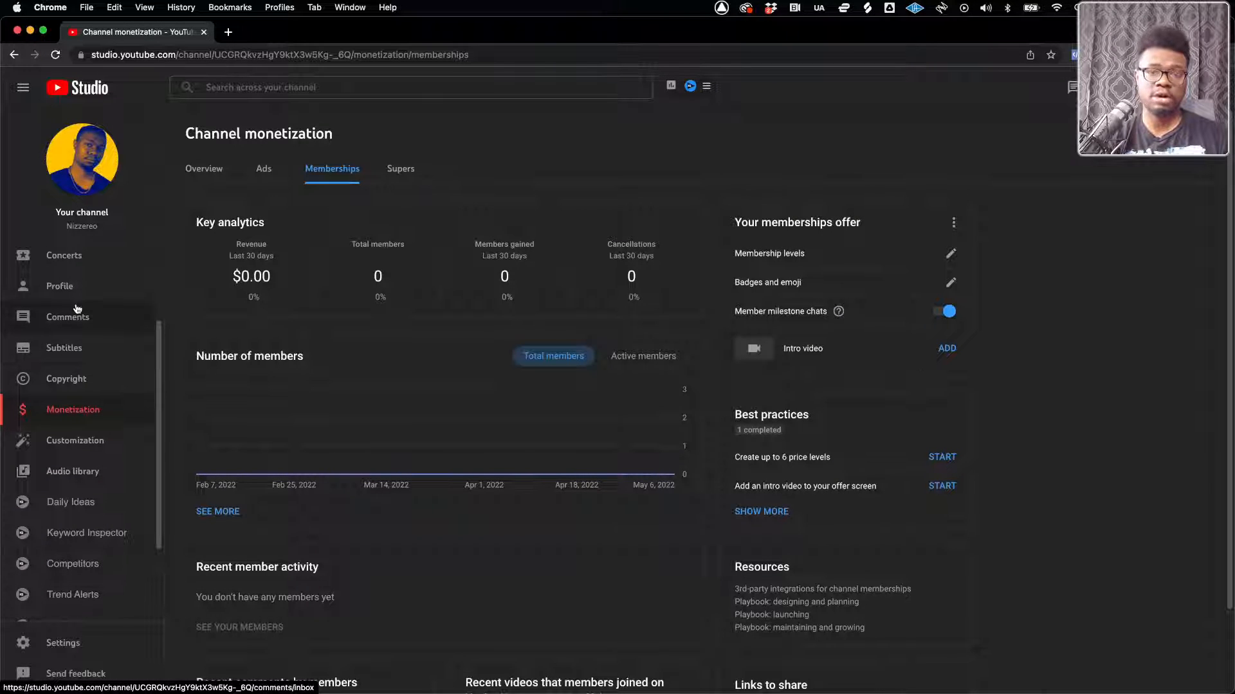
scroll(78, 309, down, 4)
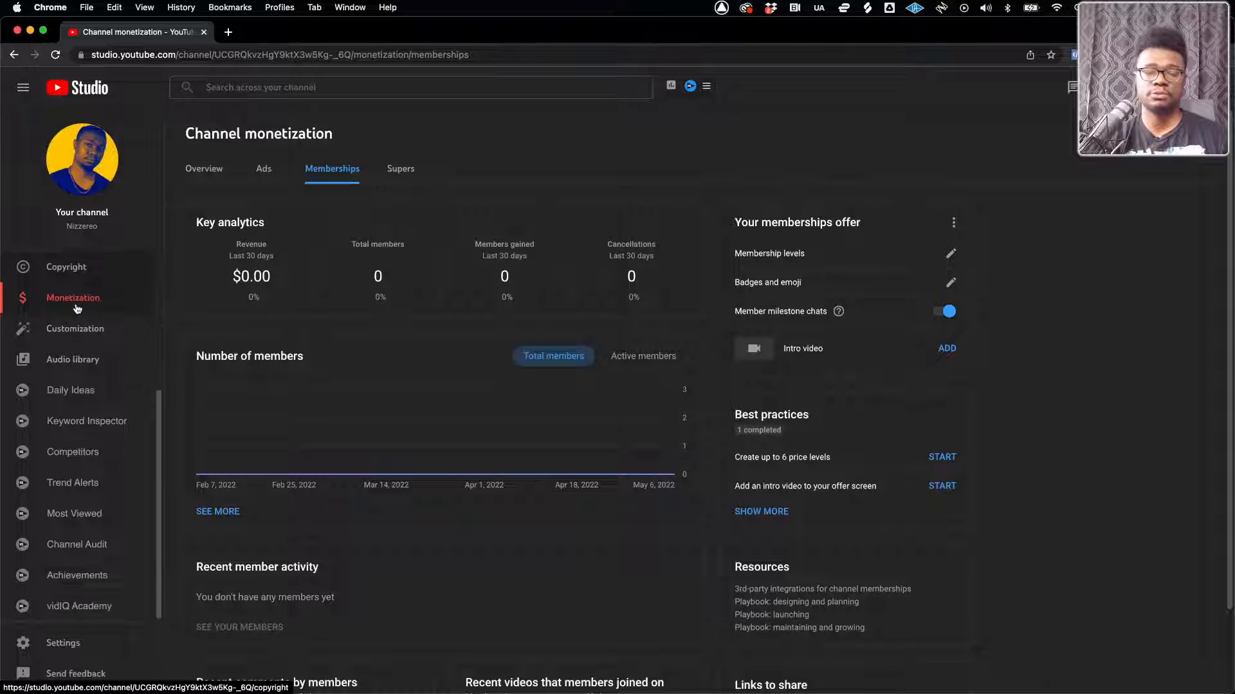
scroll(71, 347, up, 4)
key(ctrl+Up)
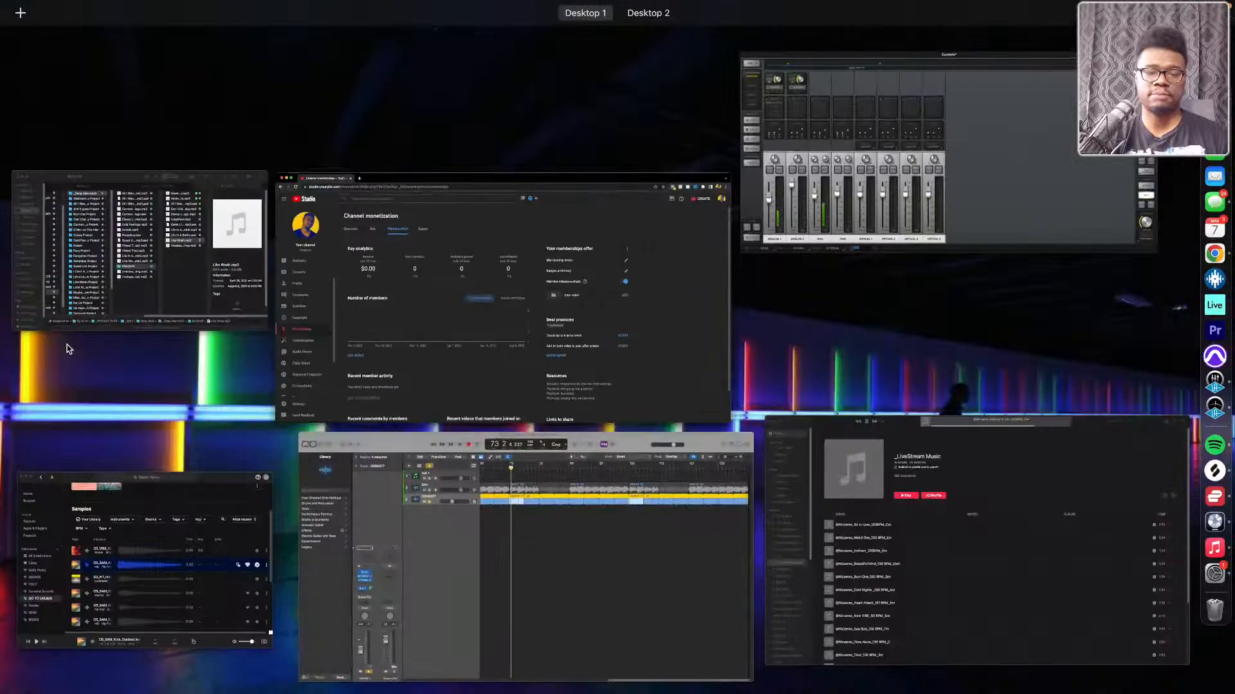
click(385, 253)
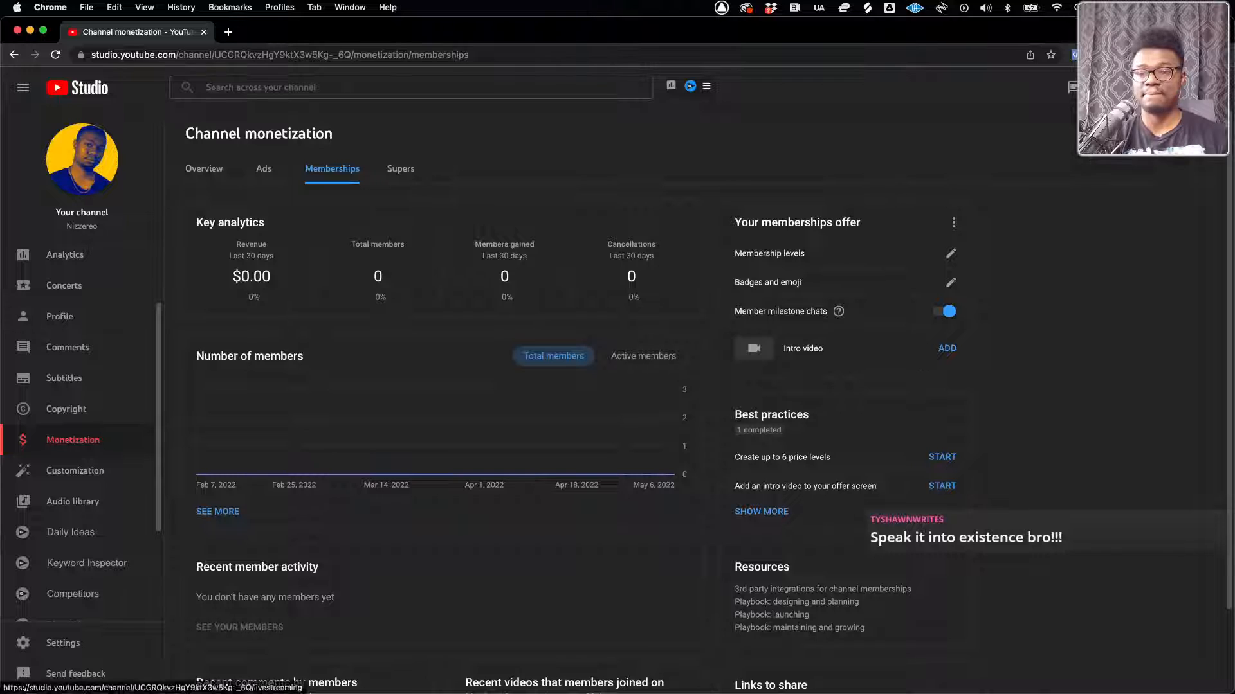
Go to the channel's live streams and open the edit settings of the Going through Old Beat stream
click(1129, 127)
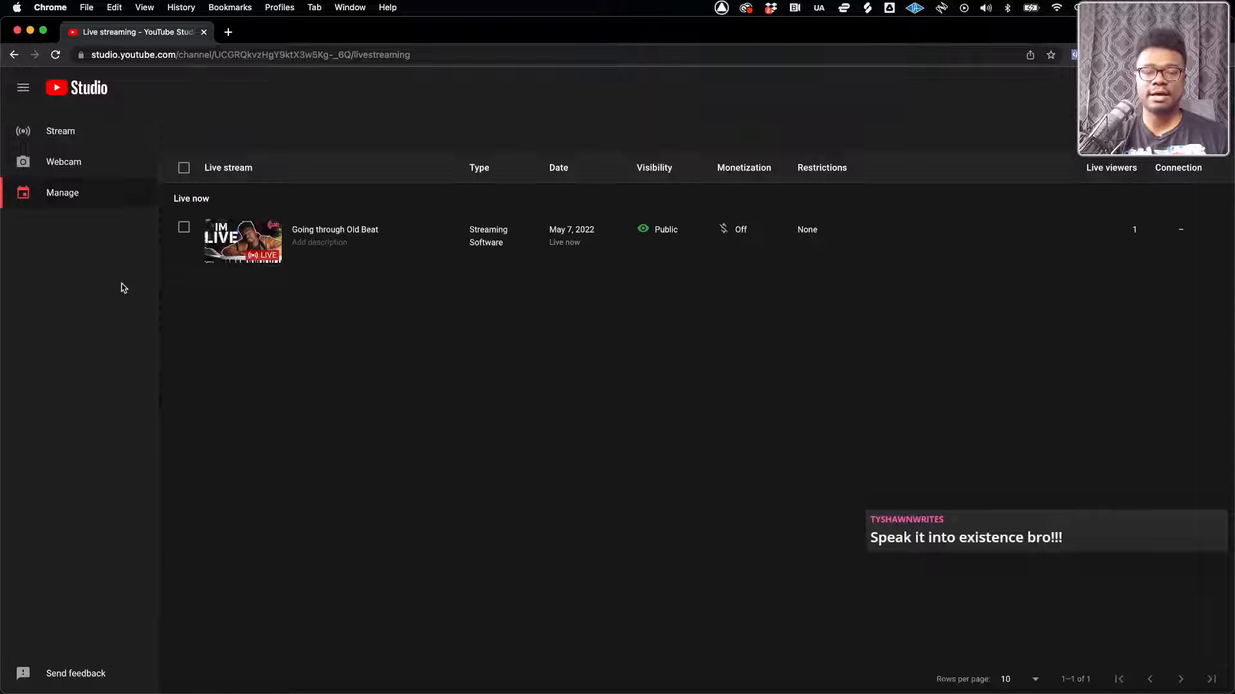
click(336, 231)
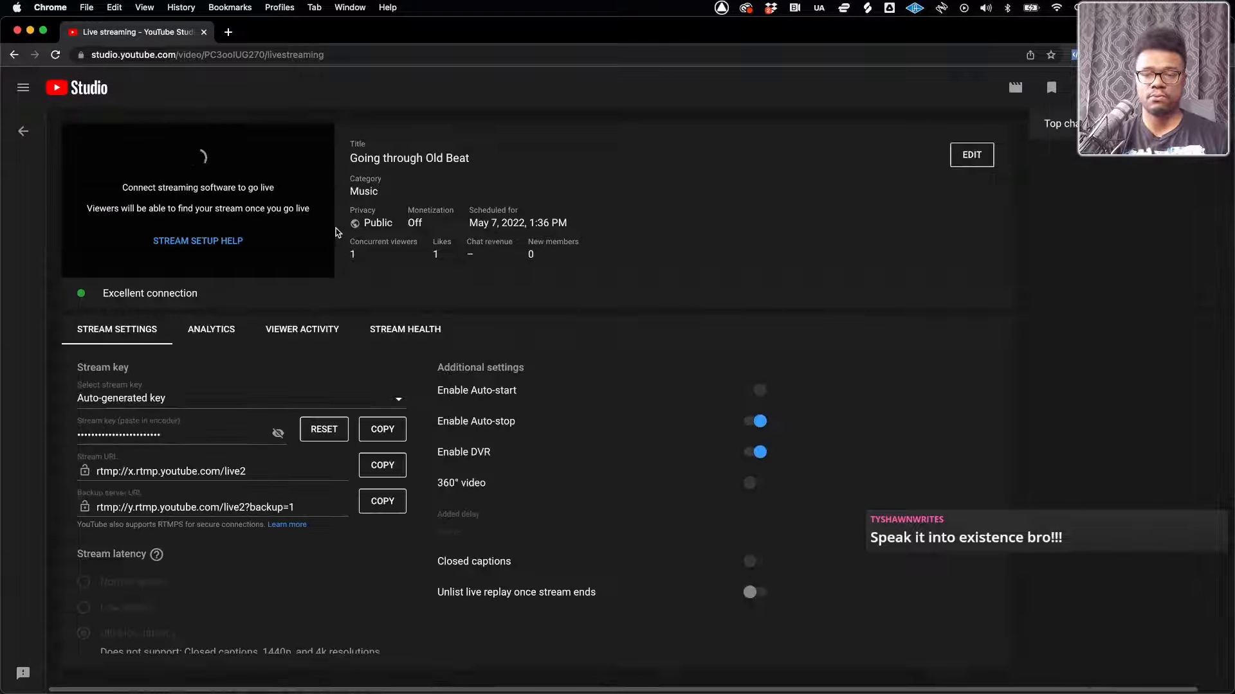
click(937, 153)
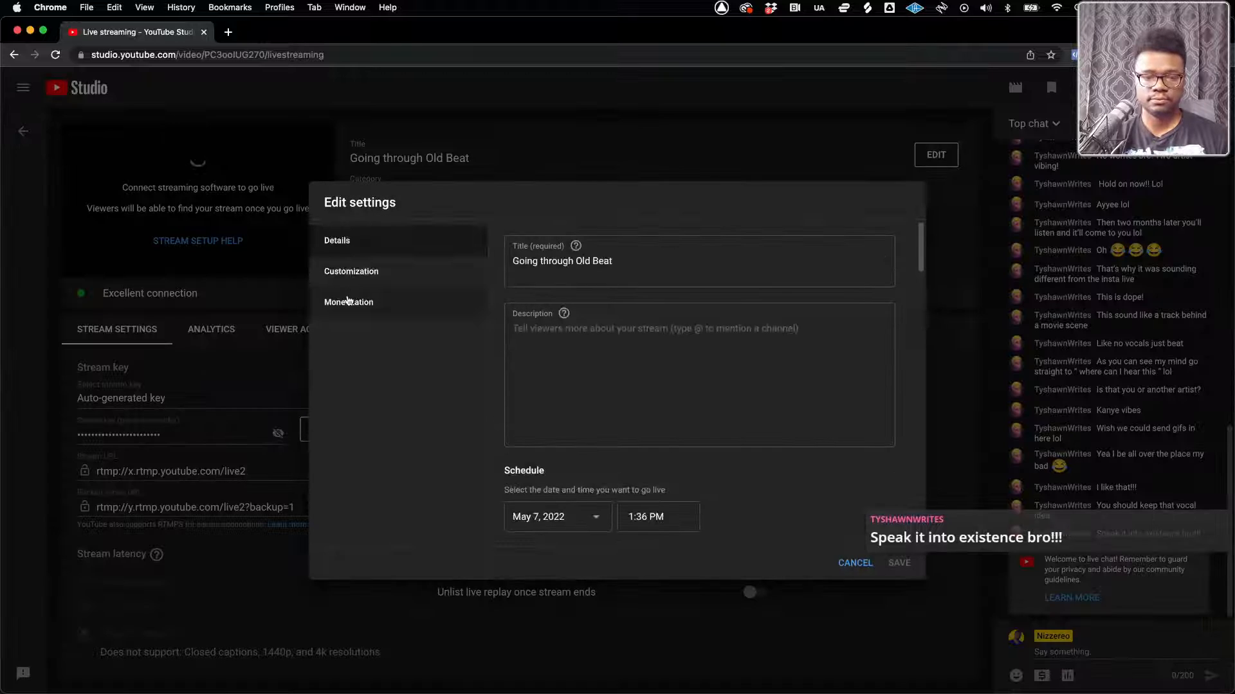
Open the video chooser for adding a Redirect in the stream's Customization settings
click(352, 274)
scroll(595, 419, down, 4)
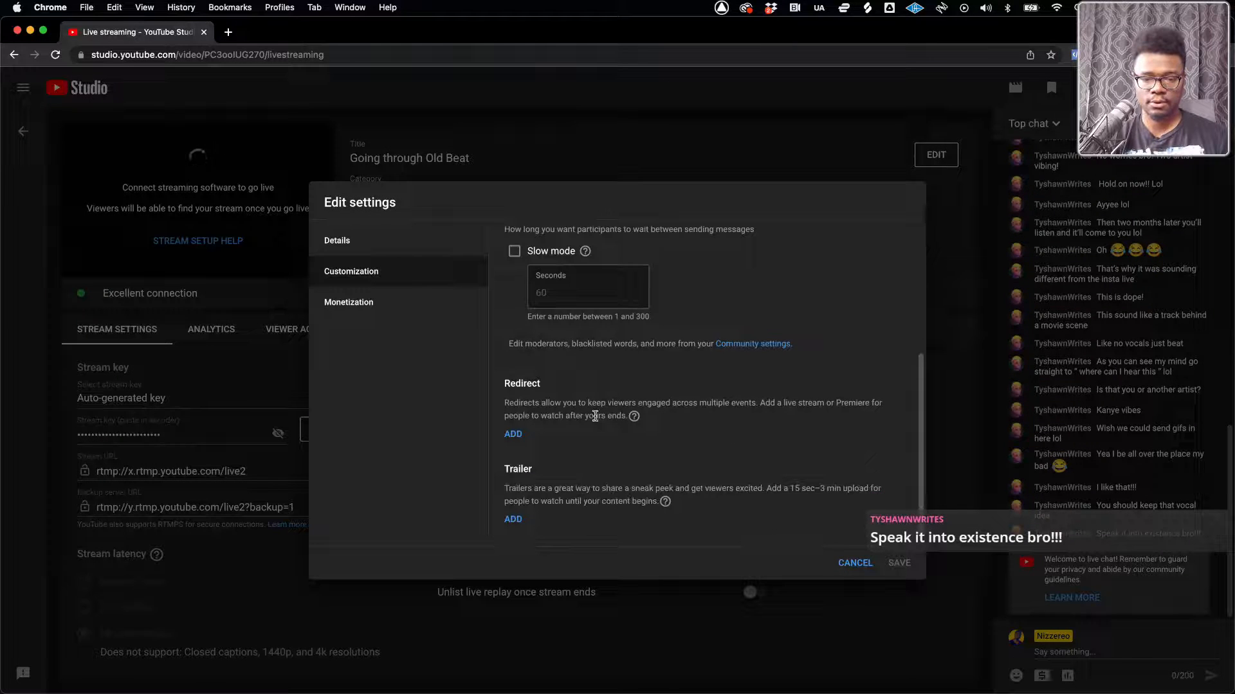
click(514, 436)
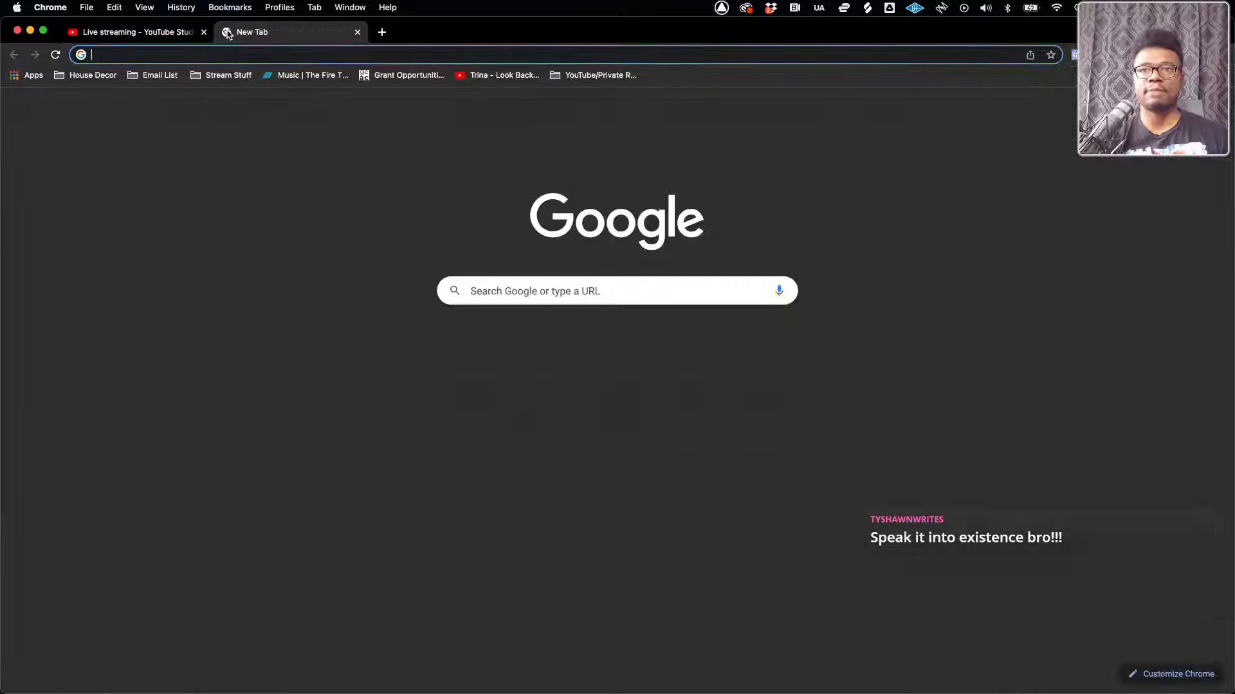
Open YouTube in a new browser tab, keeping the live stream page open
click(228, 32)
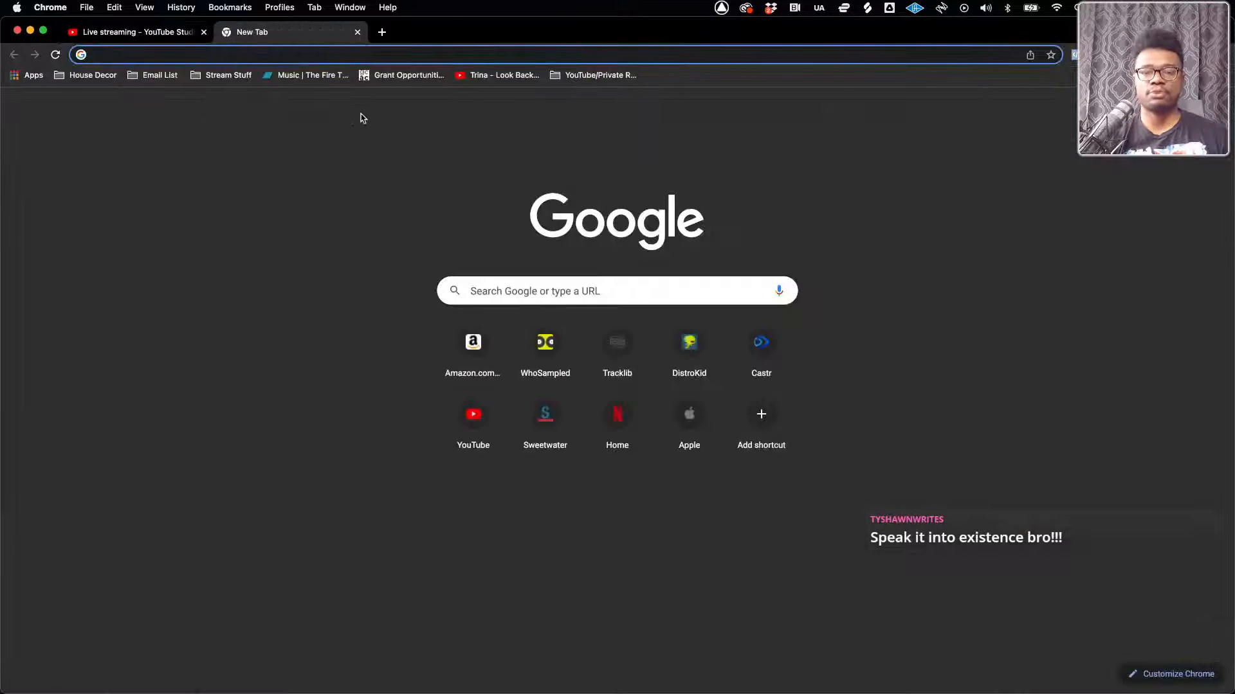
click(112, 32)
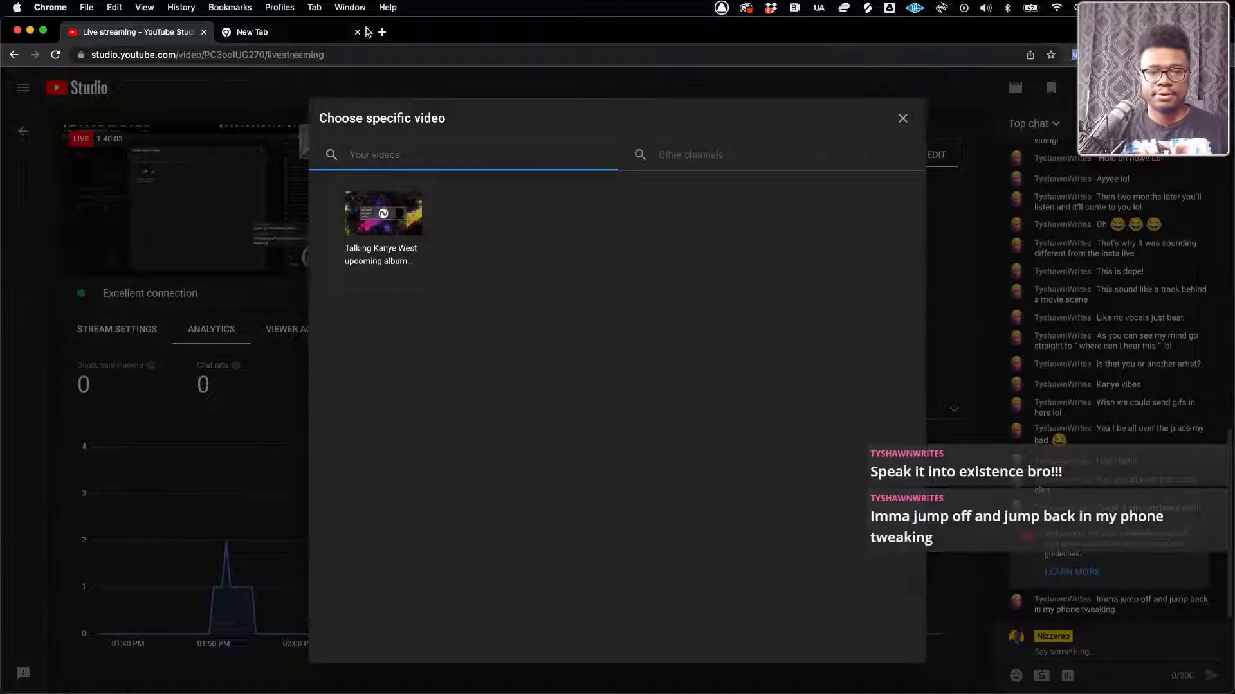
click(295, 35)
click(473, 418)
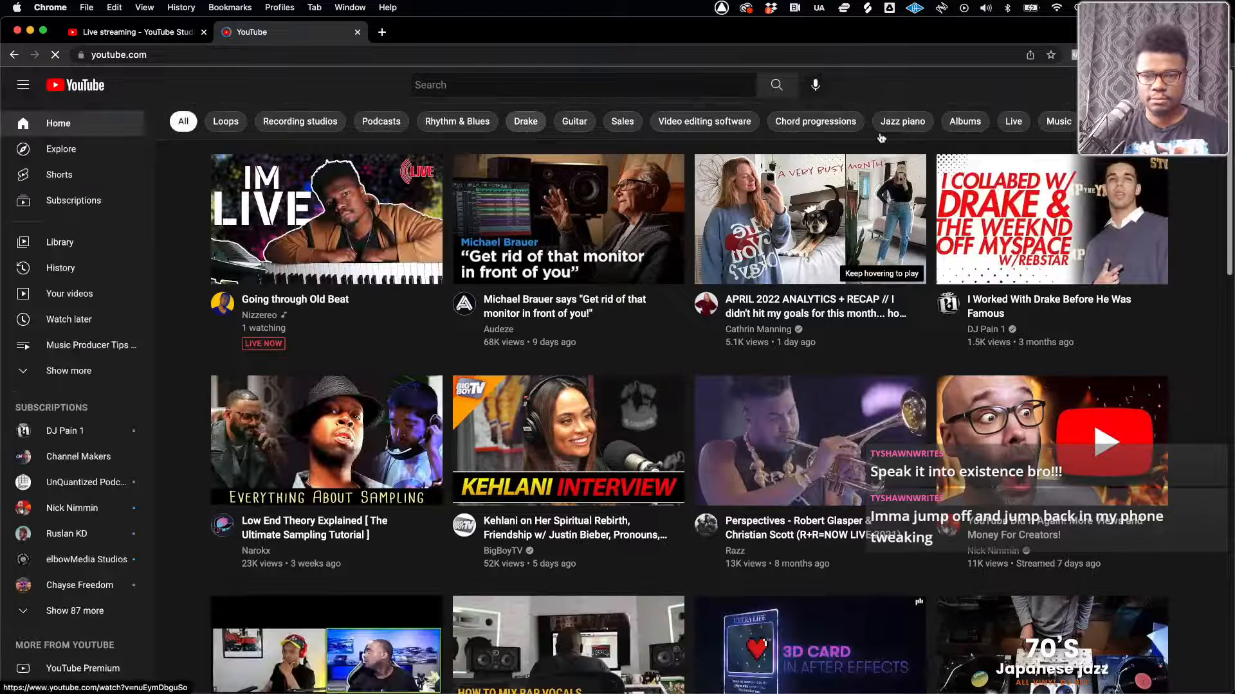
Choose the main Nizzereo channel in the account switcher and look over the YouTube home page's navigation
click(1199, 85)
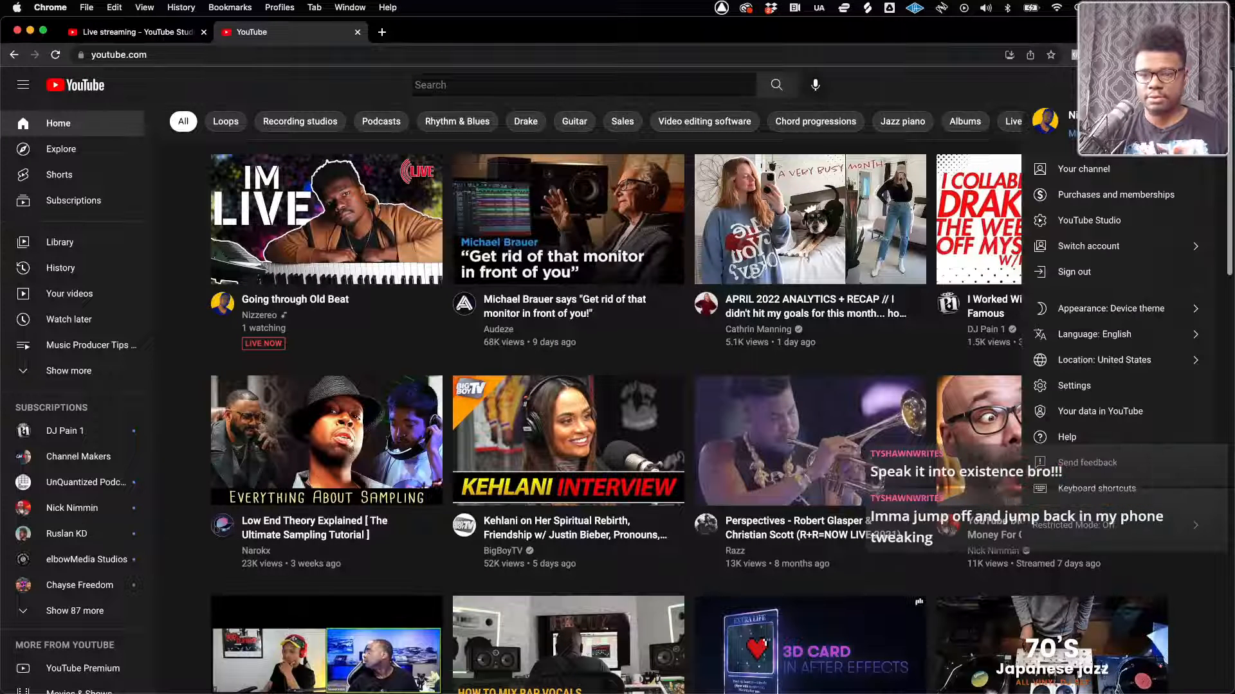
click(1111, 245)
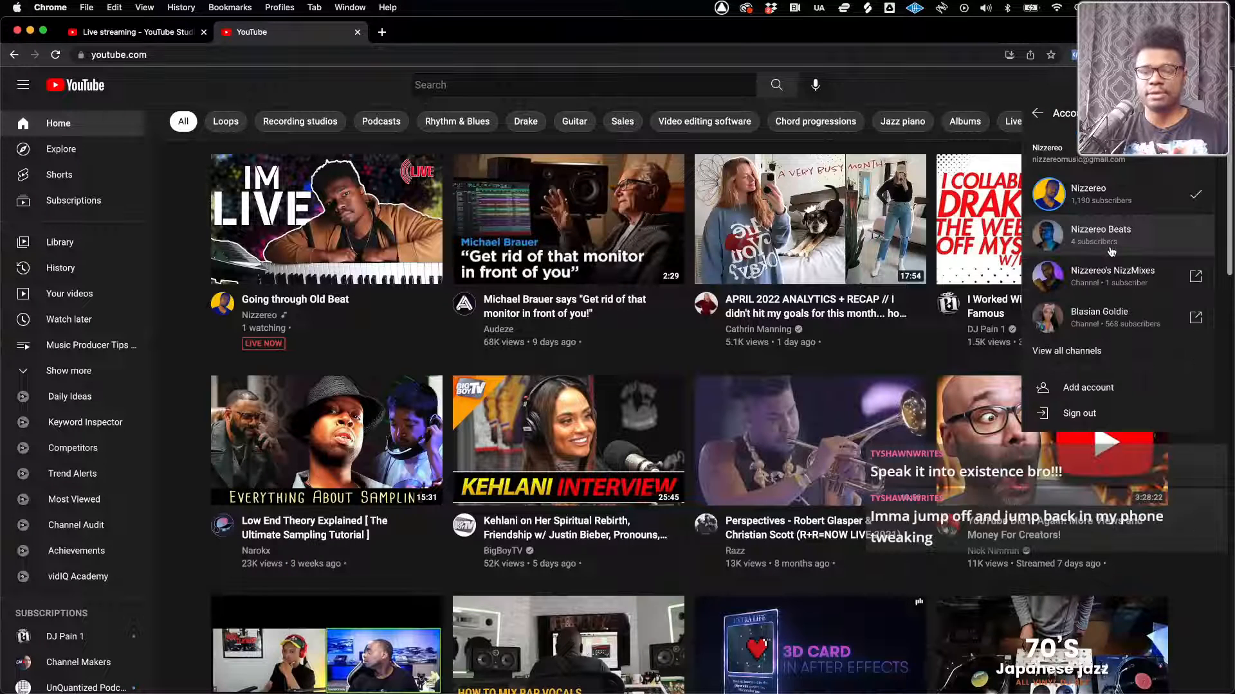
click(1103, 205)
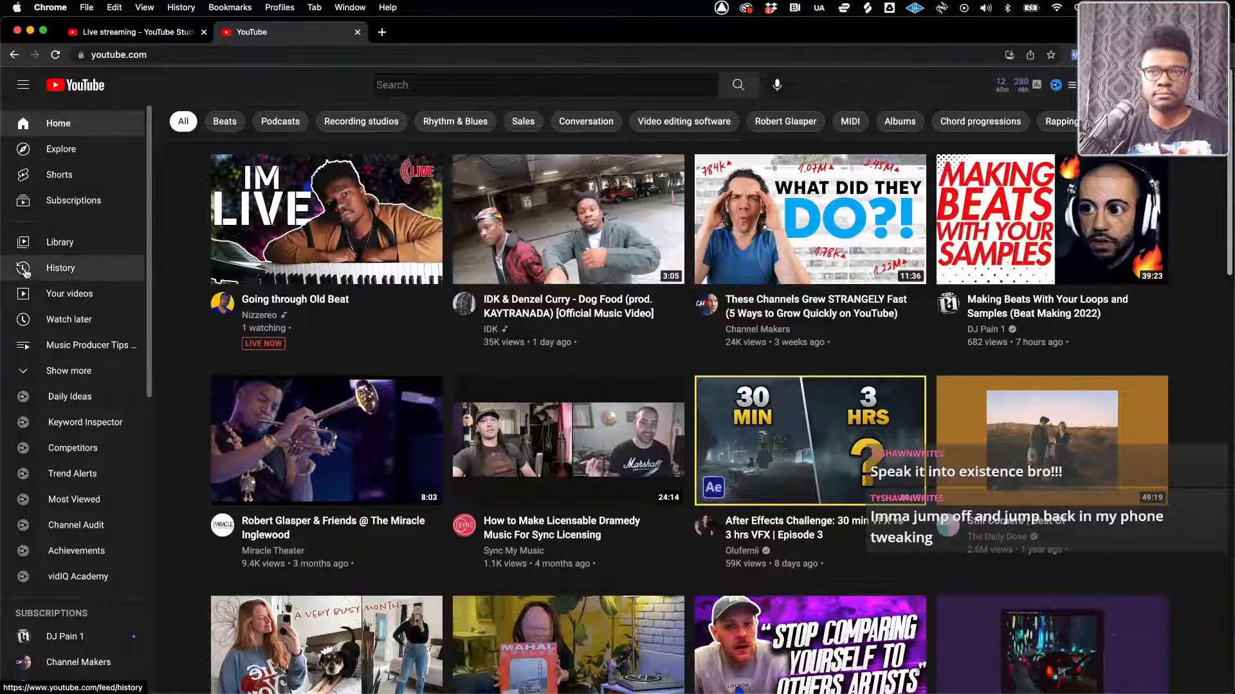
scroll(32, 321, down, 8)
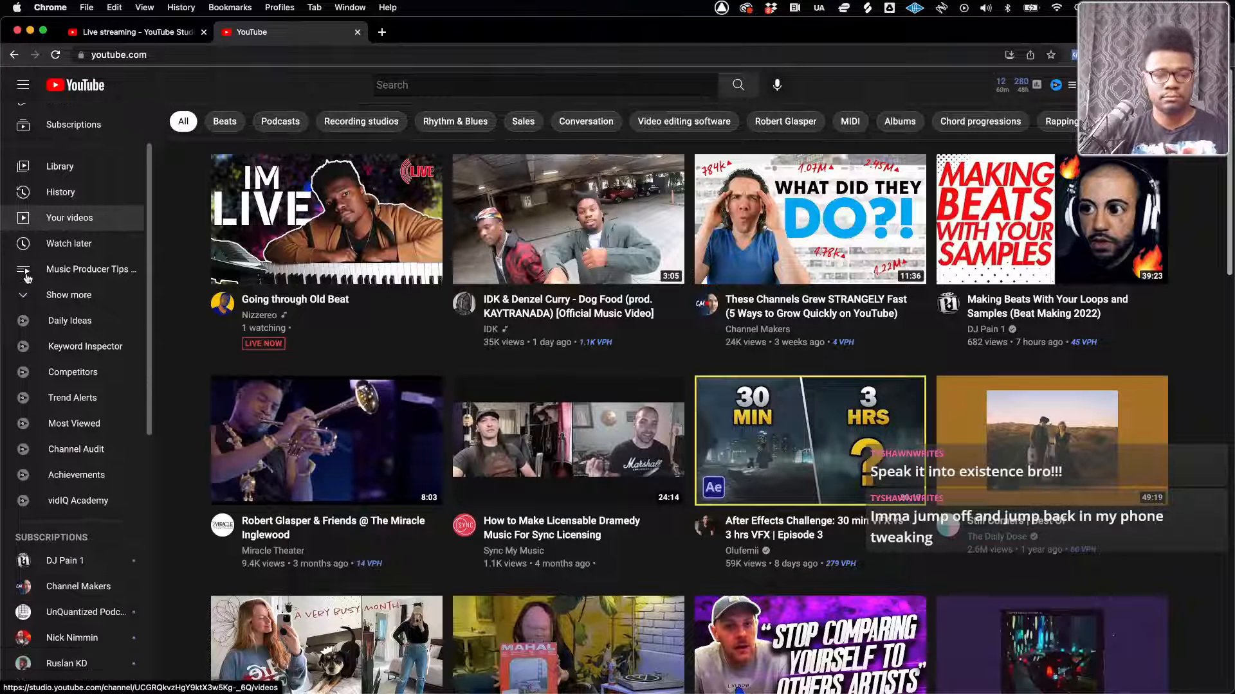
scroll(39, 367, up, 8)
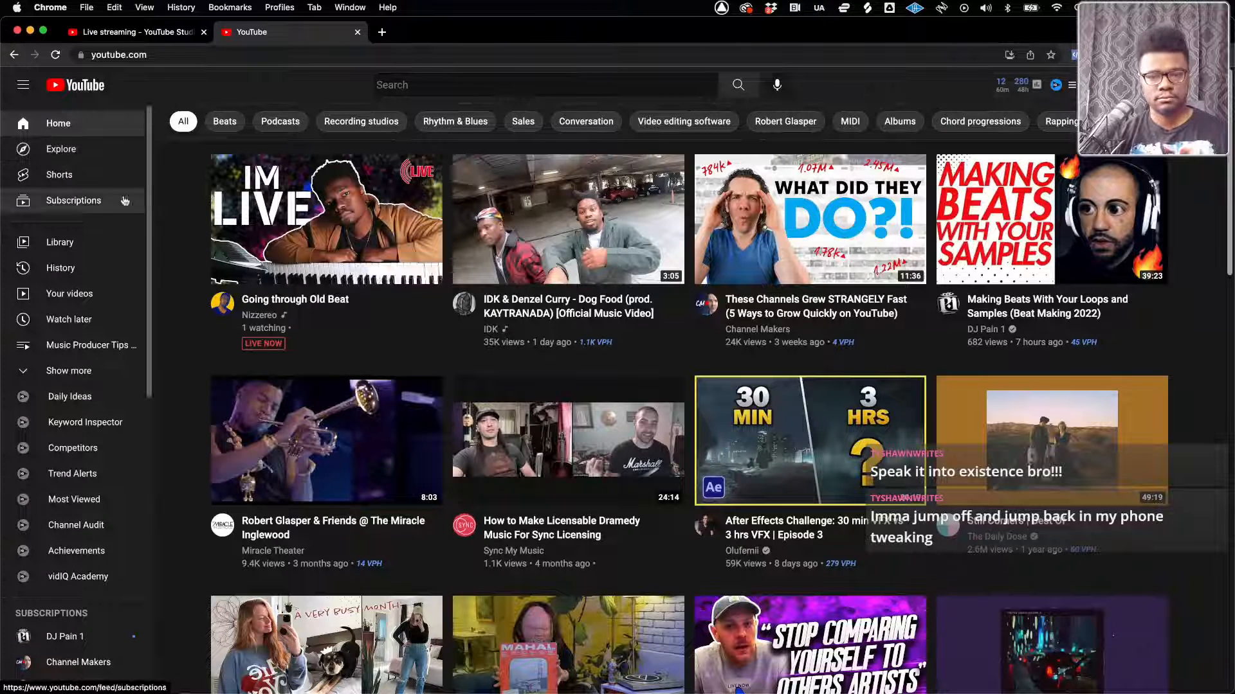
Review the available channels in the account switcher and reselect the main Nizzereo channel
click(1208, 85)
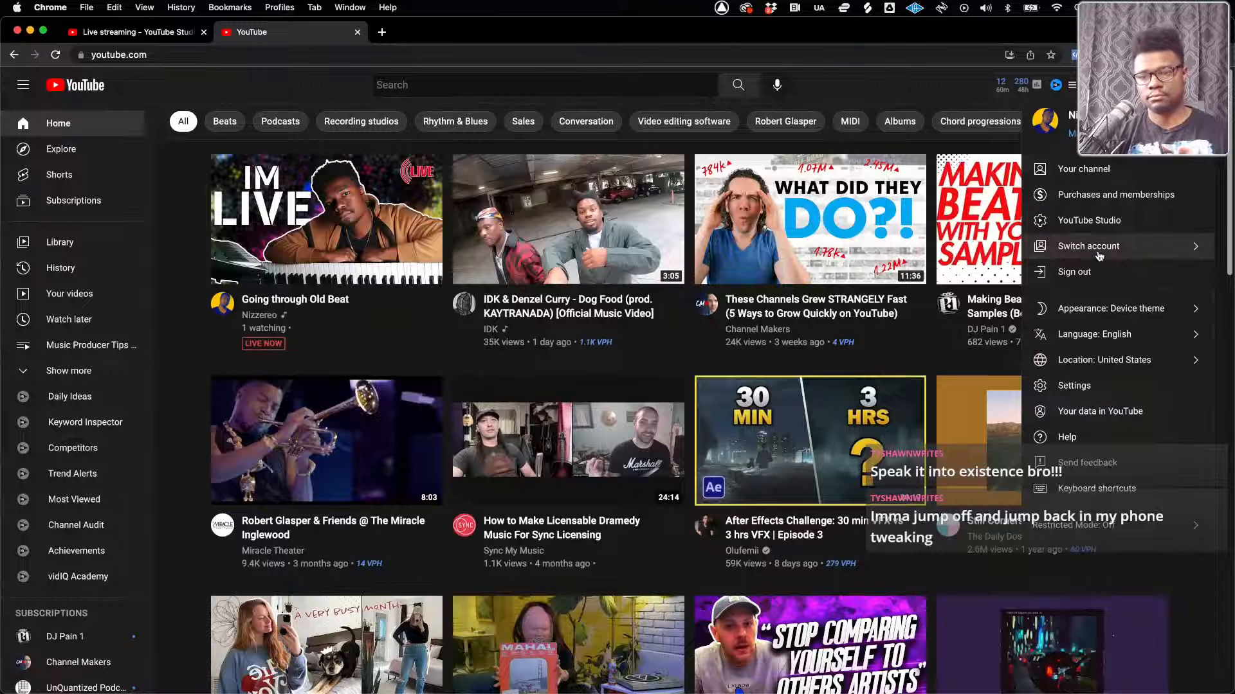
click(1093, 251)
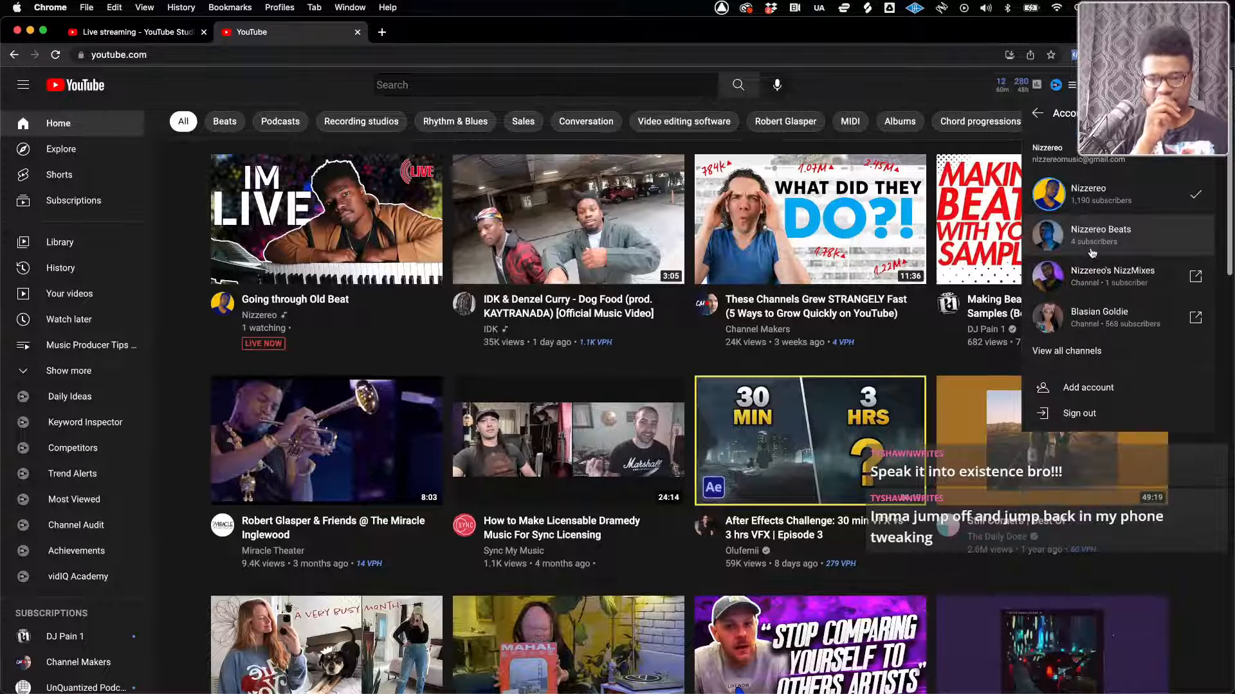
click(1093, 211)
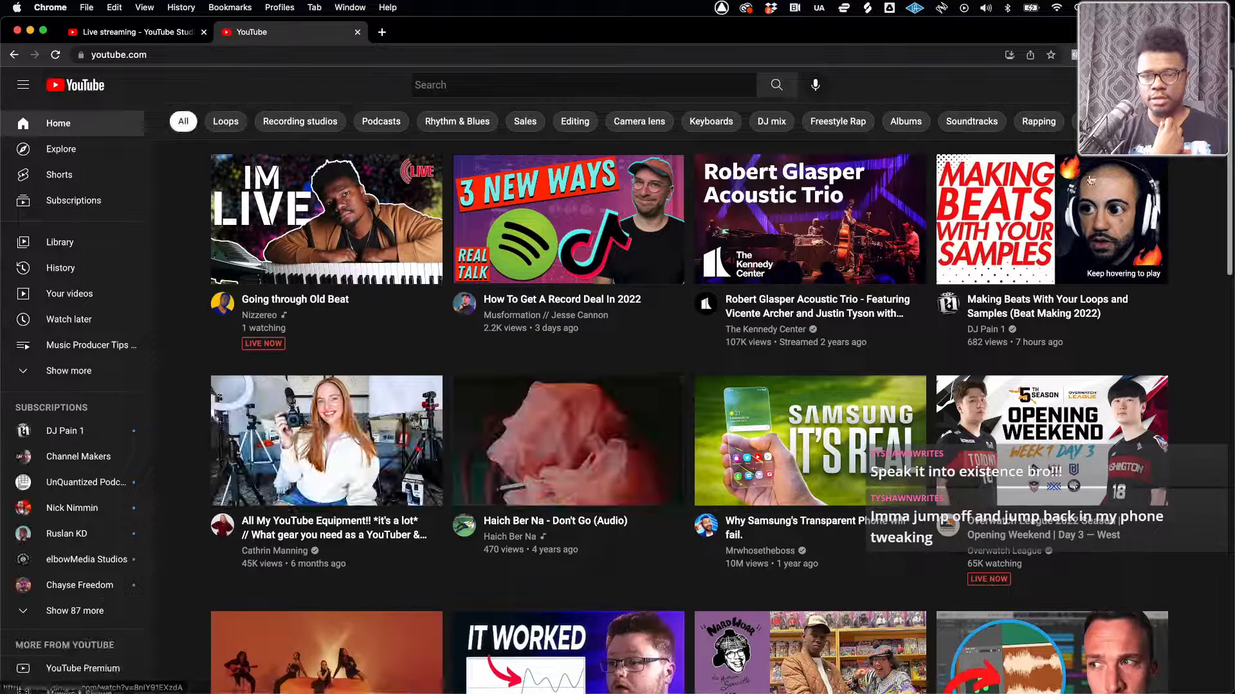
Open the channel's YouTube Studio dashboard and check the extra options of the published video How I Made 5 Beats in 2 Hours
click(1201, 85)
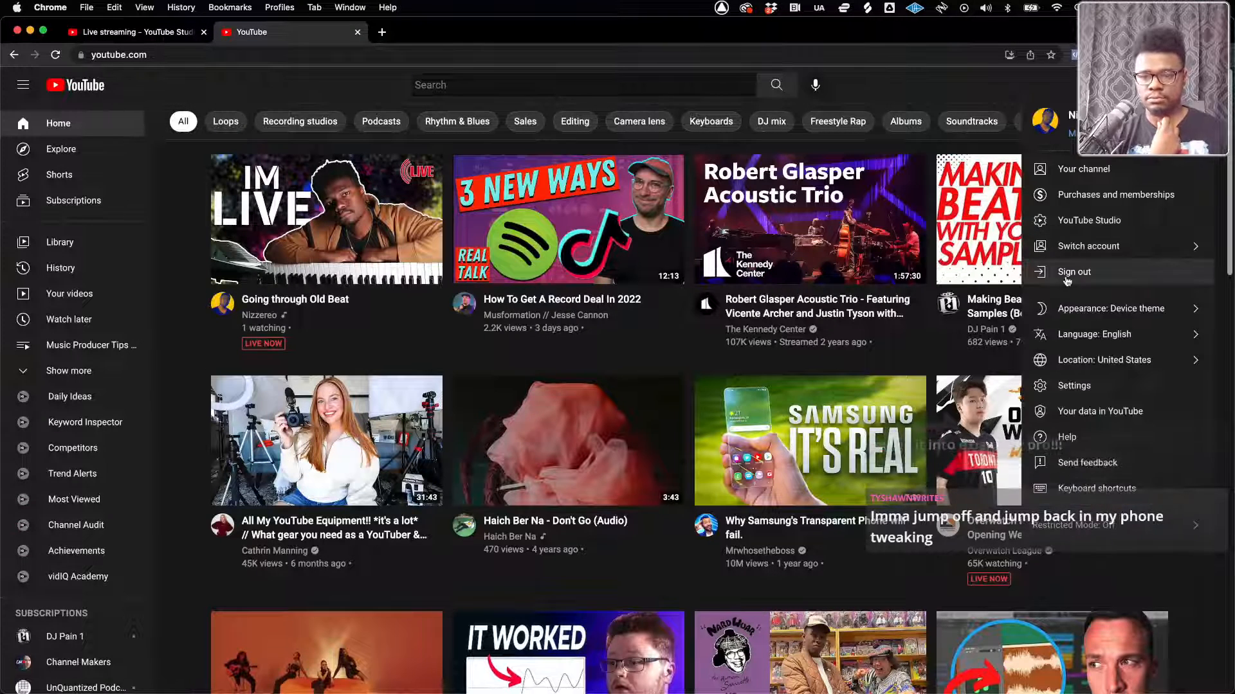
click(1072, 224)
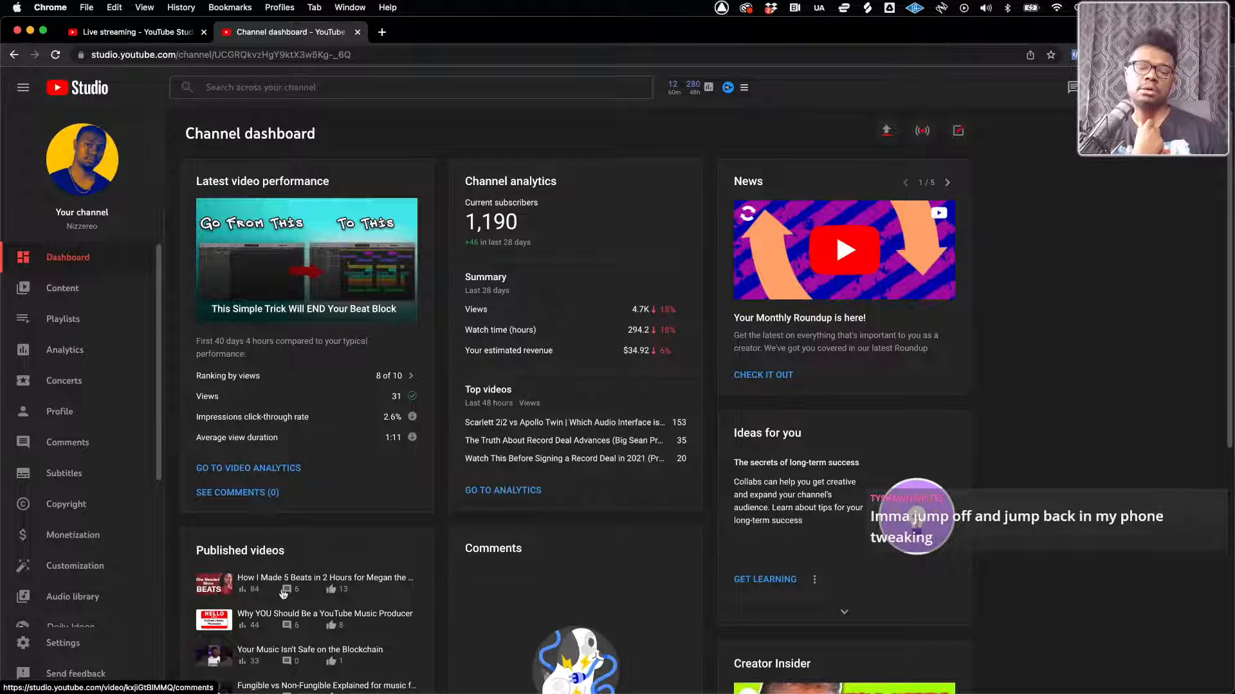
click(322, 586)
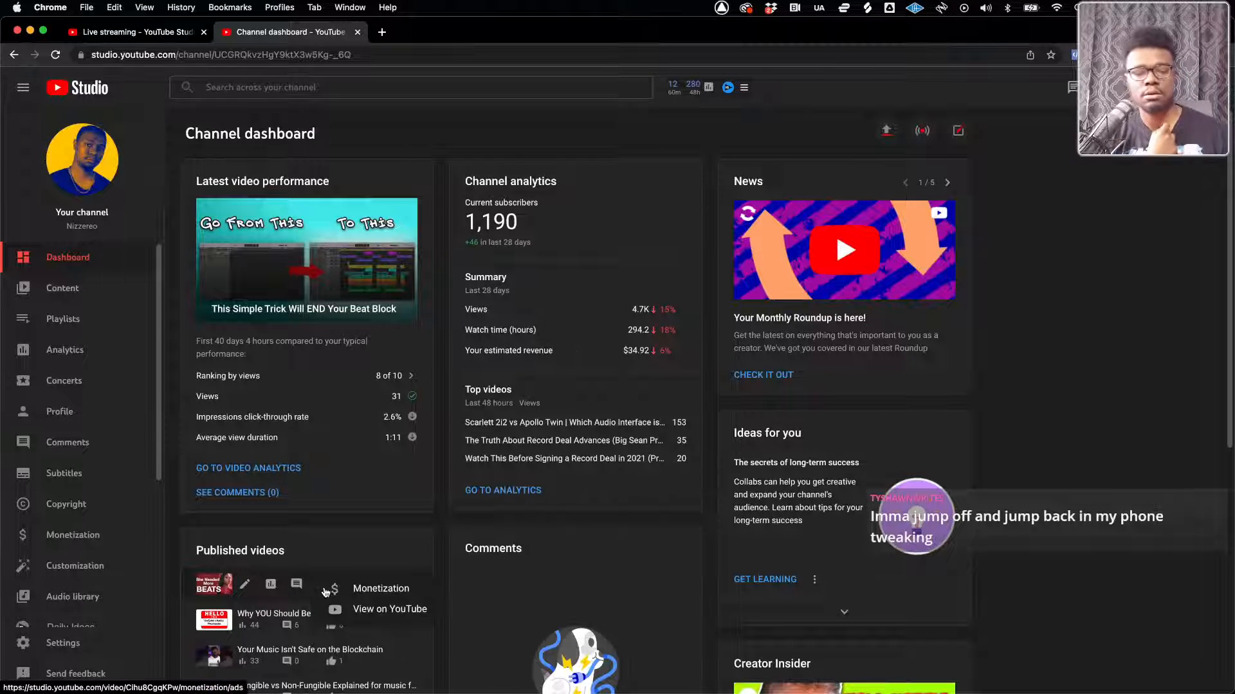
key(Escape)
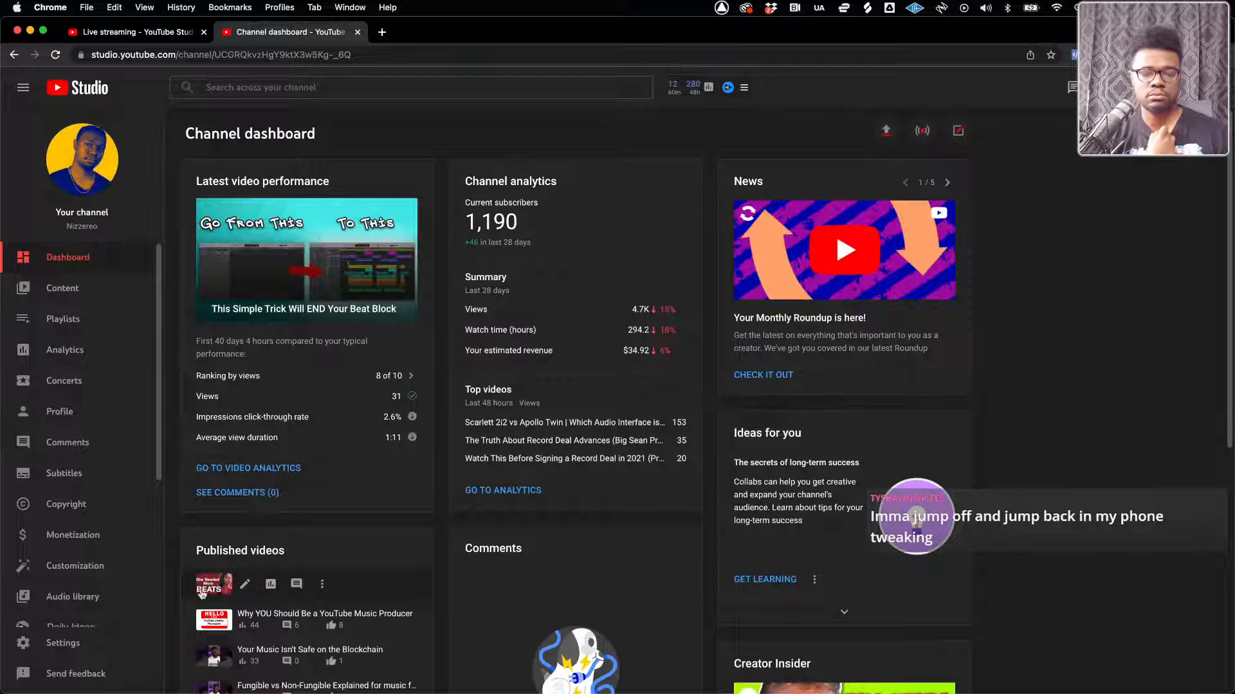
Copy the shareable link of the video published Mar 4, 2022 and search the live stream's redirect videos for it
click(62, 291)
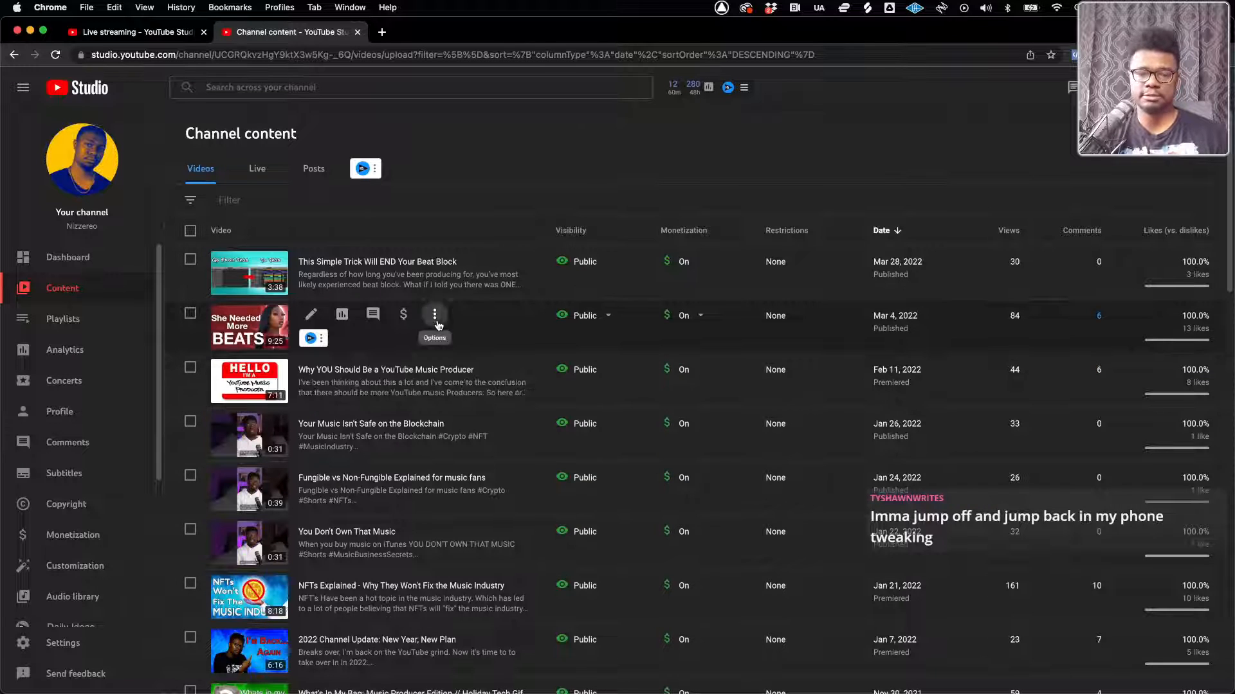
click(434, 315)
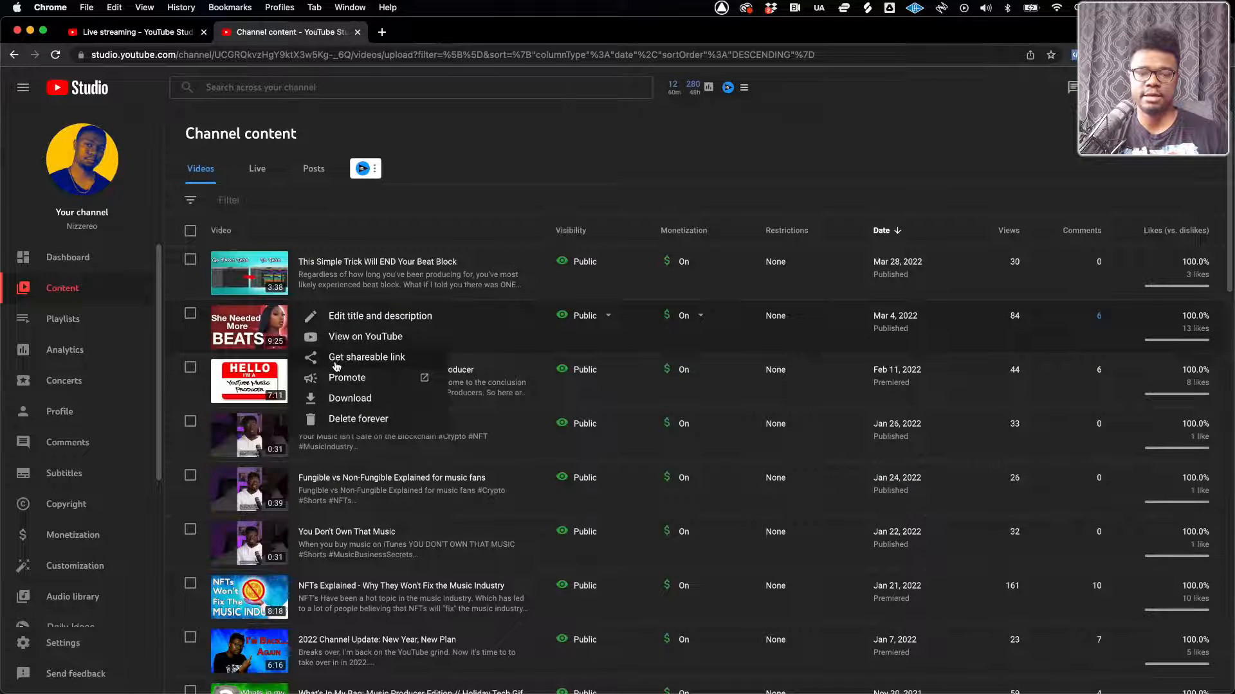
click(341, 359)
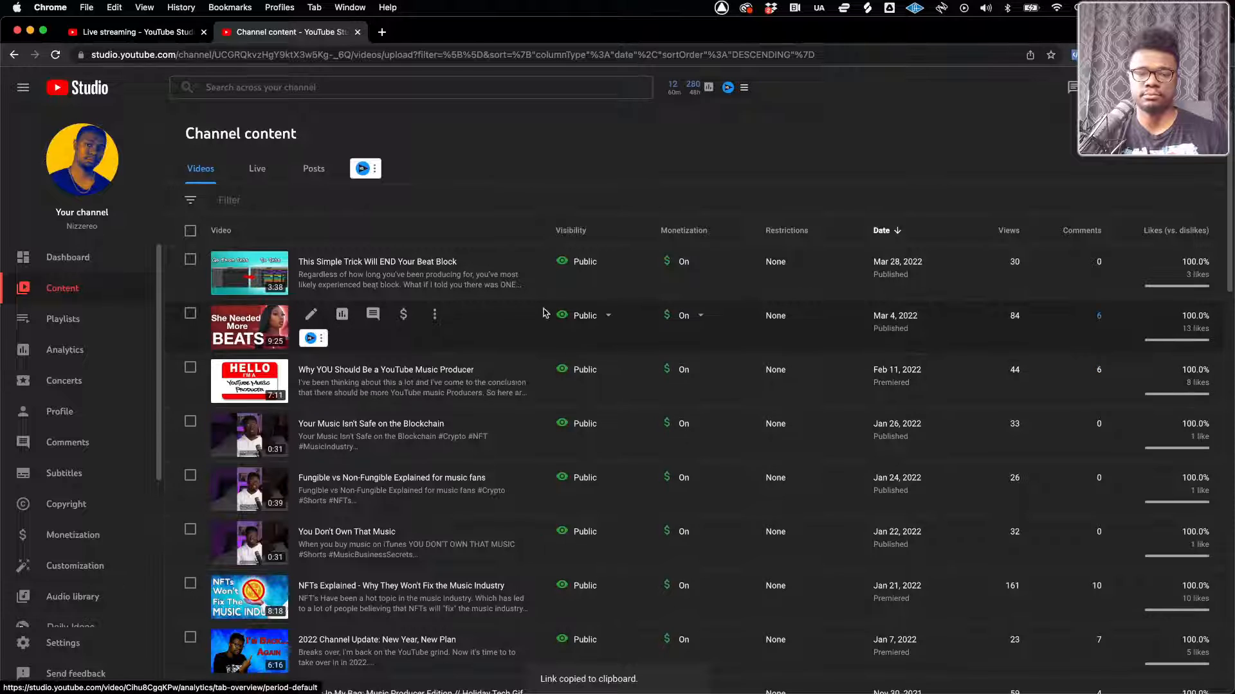
click(122, 32)
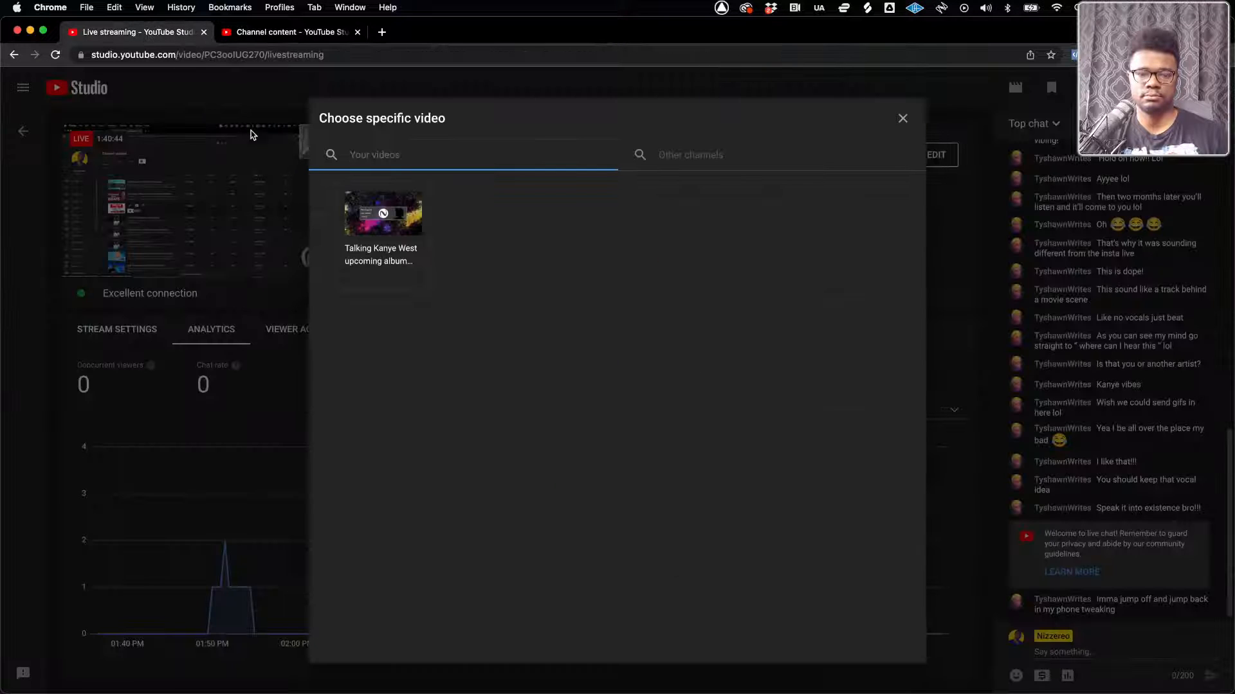
key(super+v)
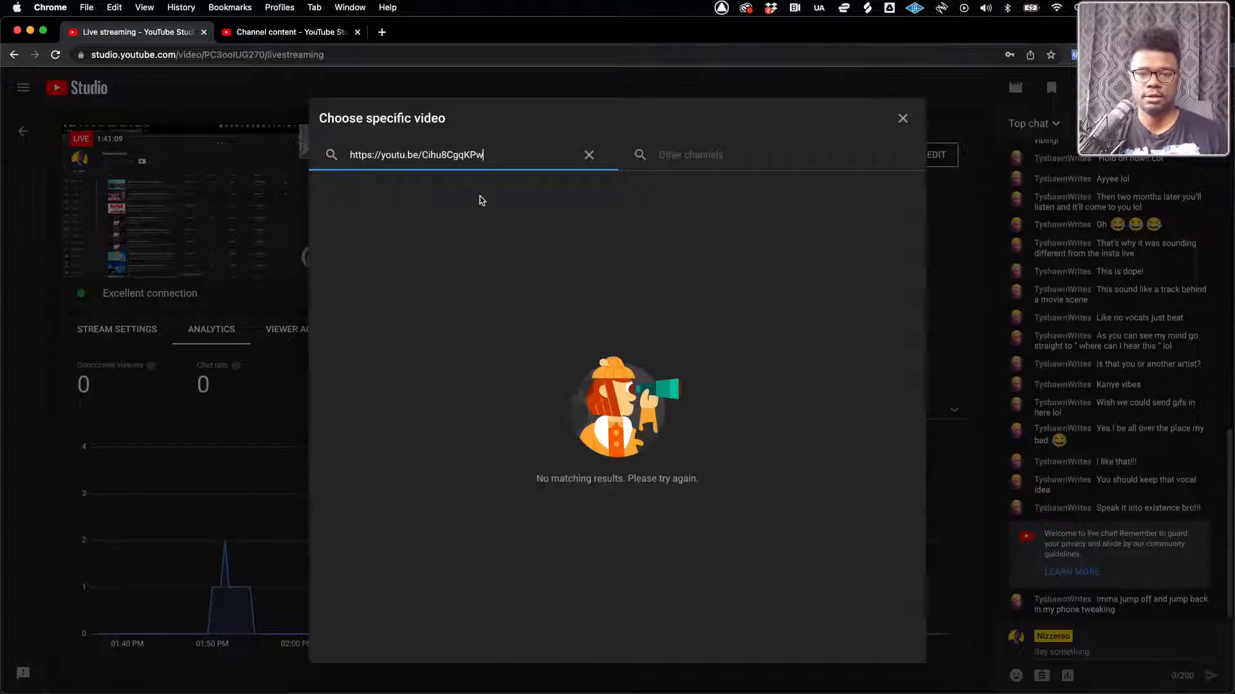
Replace the link with the searches "How to" and "Megan" among the channel's redirect videos, clearing each one
drag(493, 154, 335, 158)
key(BackSpace)
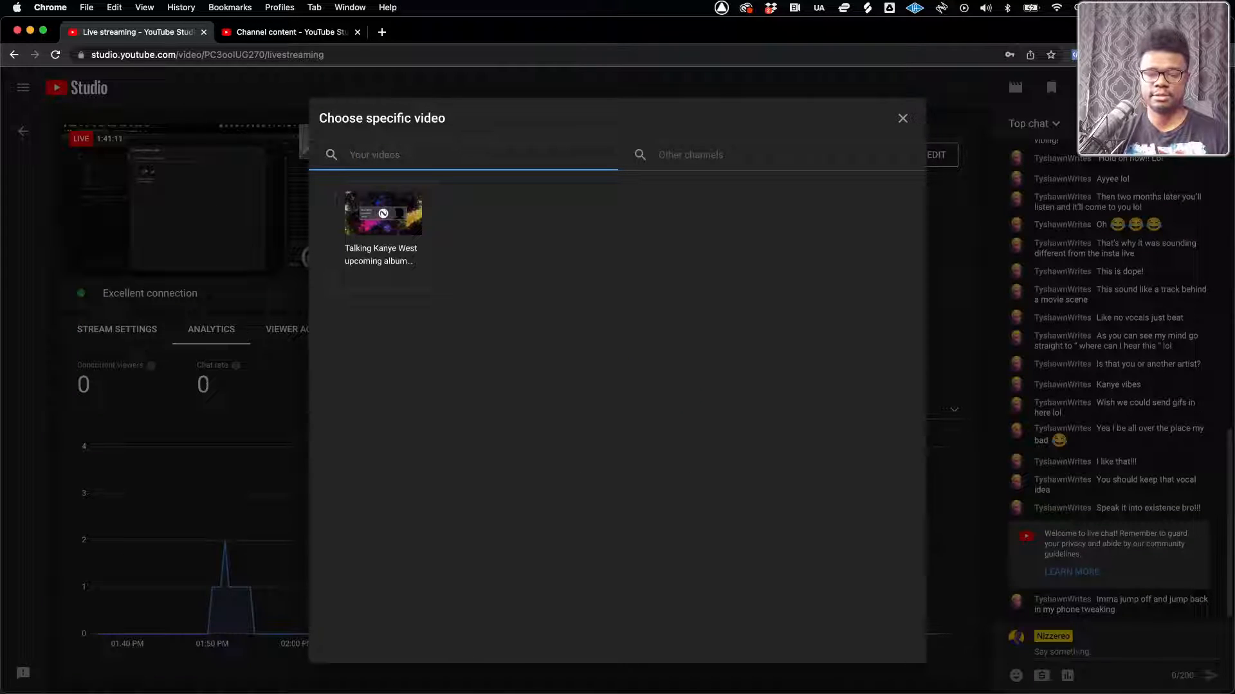
text(How to)
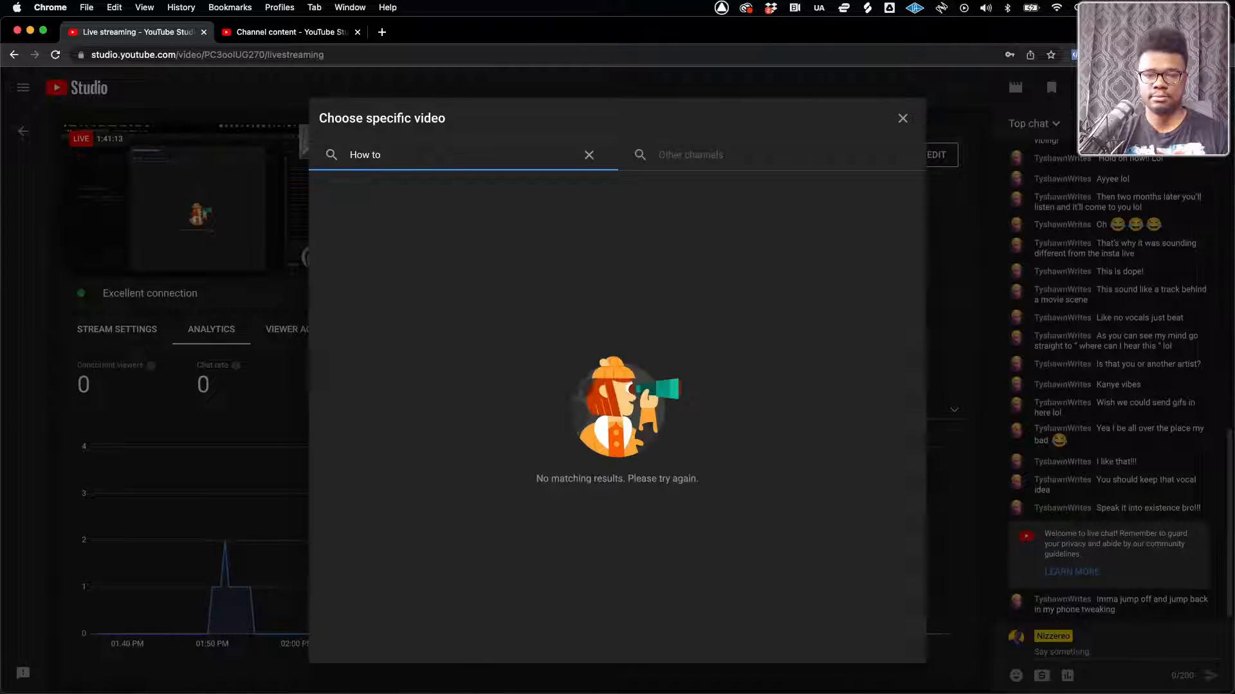
key(BackSpace)
key(BackSpace)
key(BackSpace)
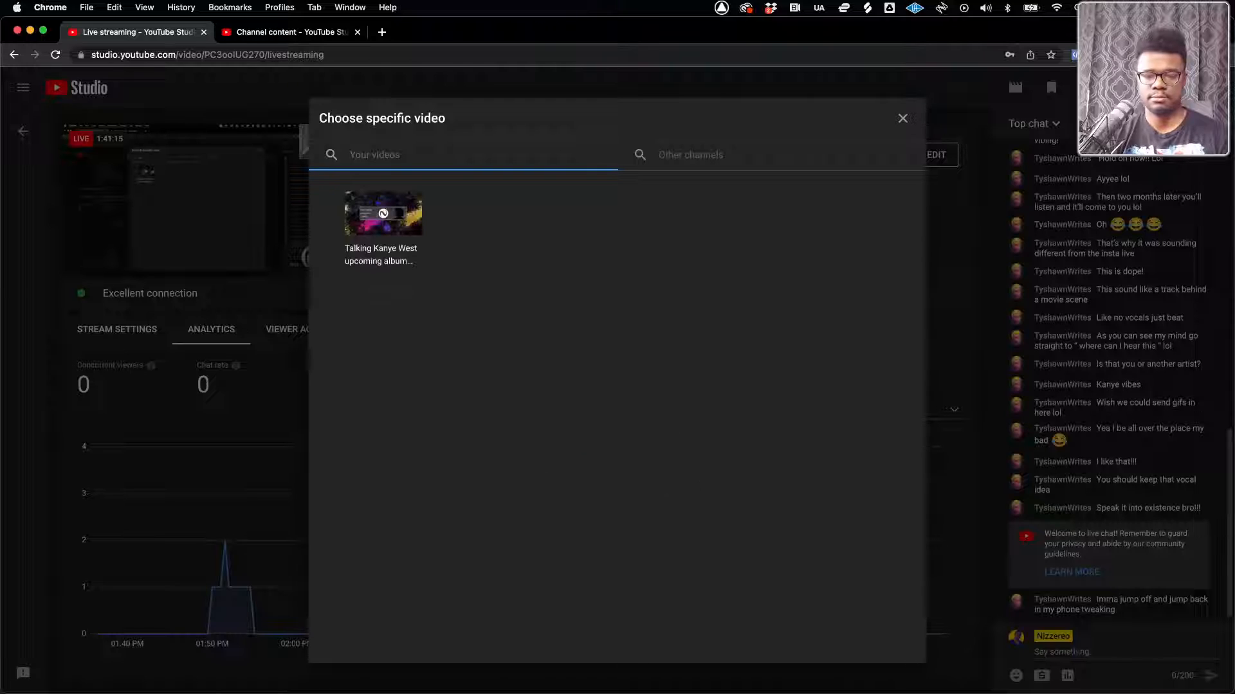
text(Megan)
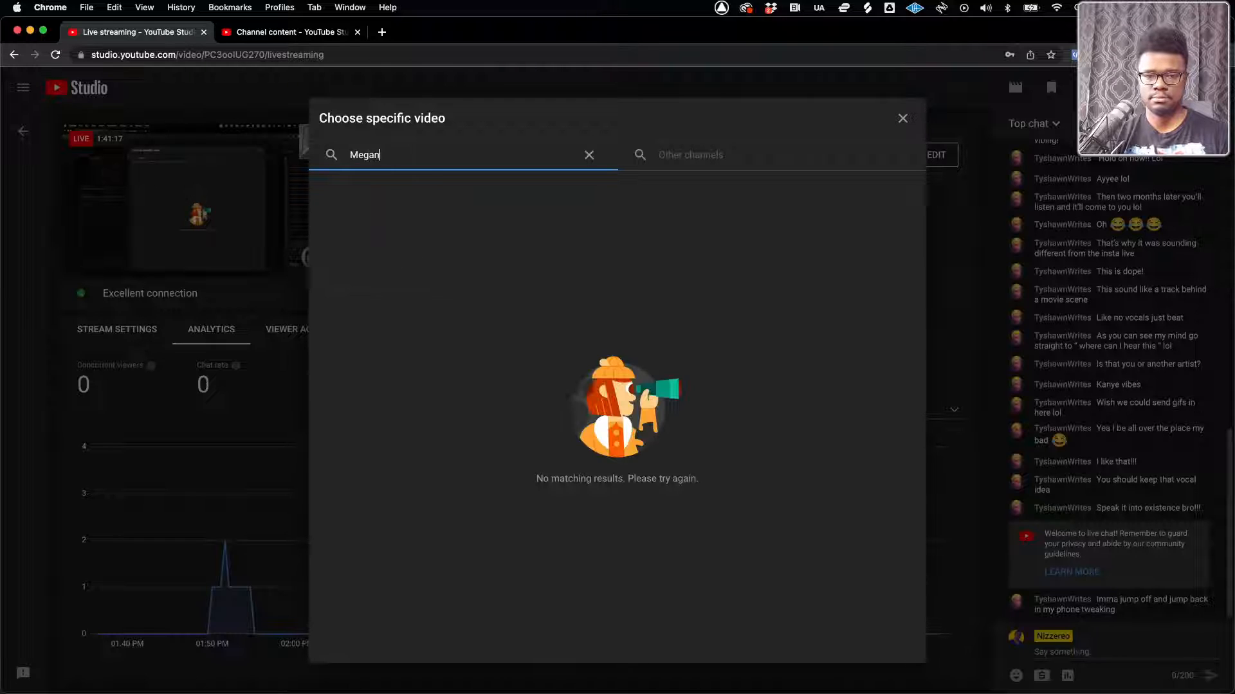
key(BackSpace)
key(BackSpace)
key(BackSpace)
key(BackSpace)
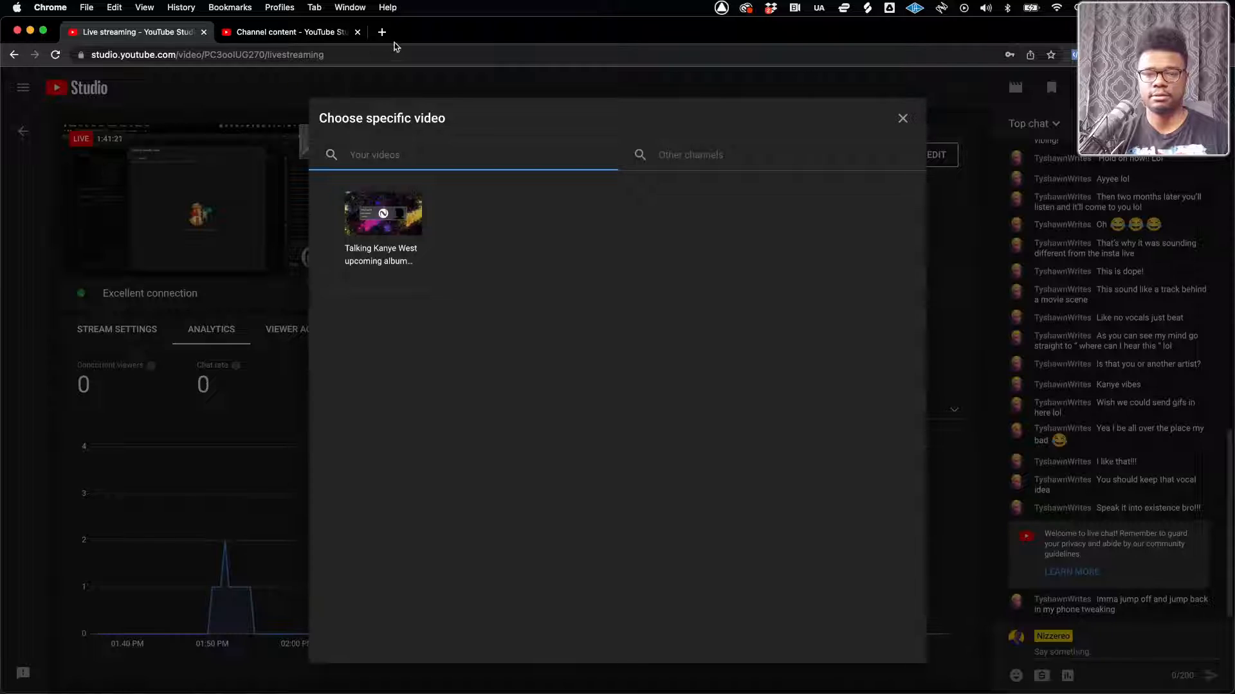
Copy the title "How I Made 5 Beats in 2 Hours for Megan the Stallion", search the redirect videos for it and clear the search
click(289, 31)
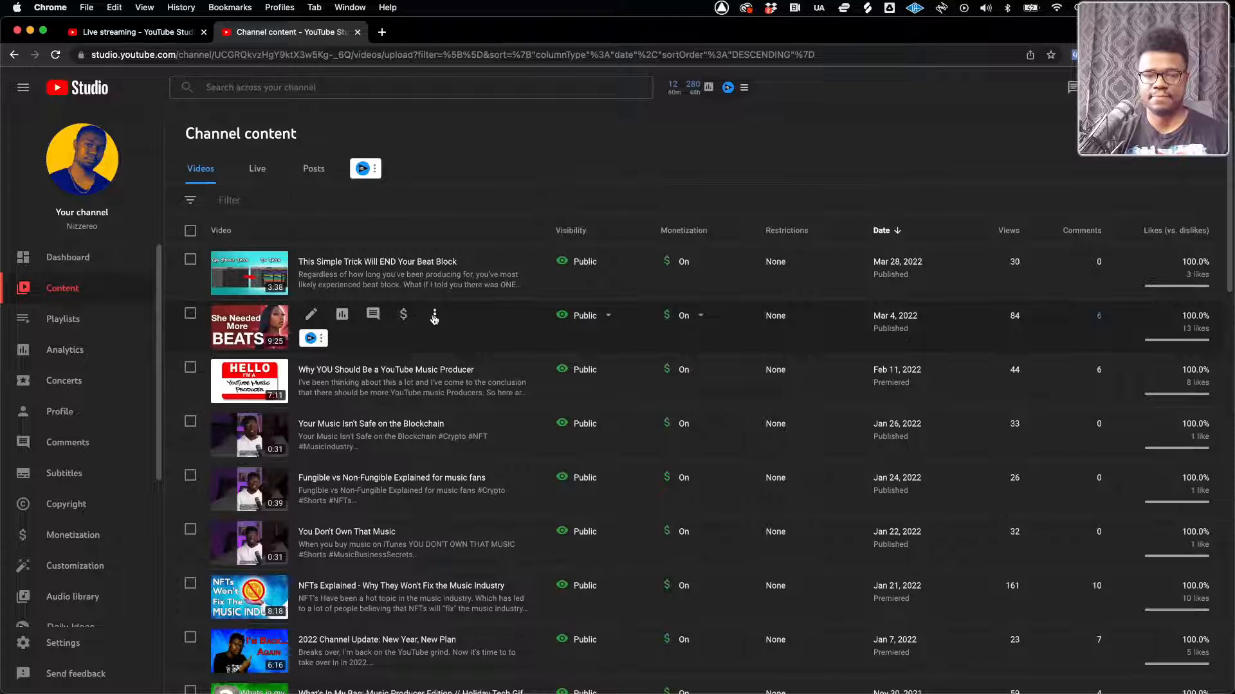
click(434, 316)
click(405, 317)
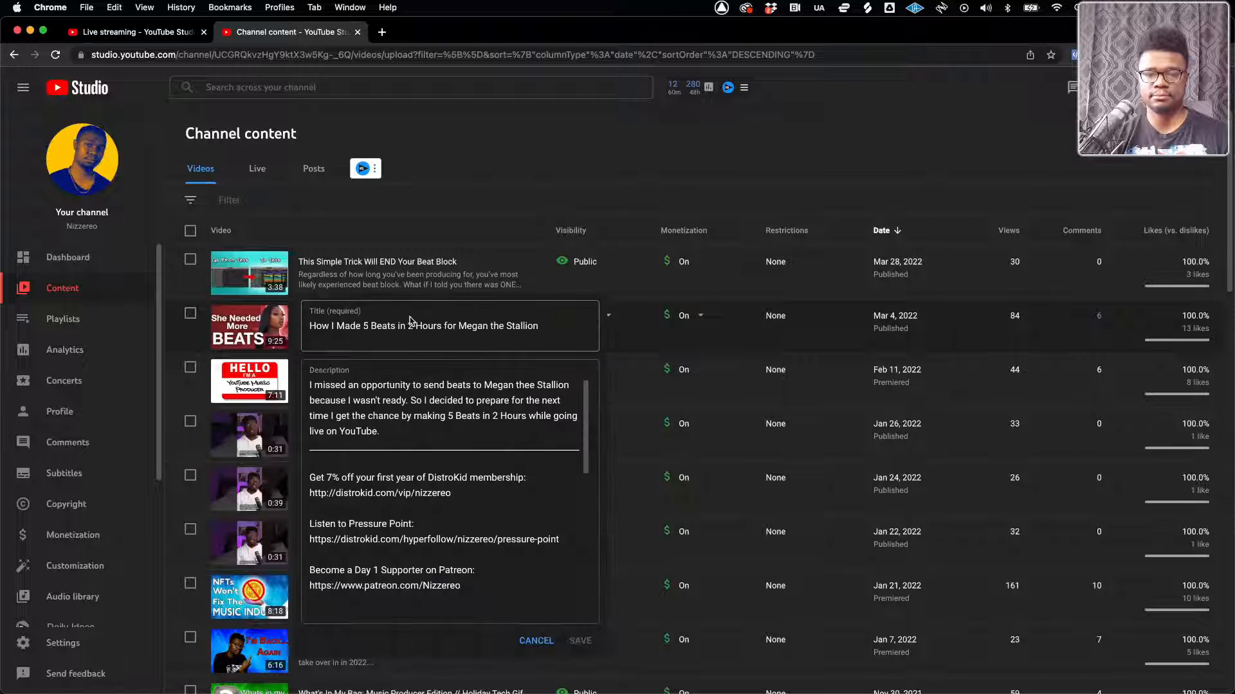
drag(545, 330, 288, 332)
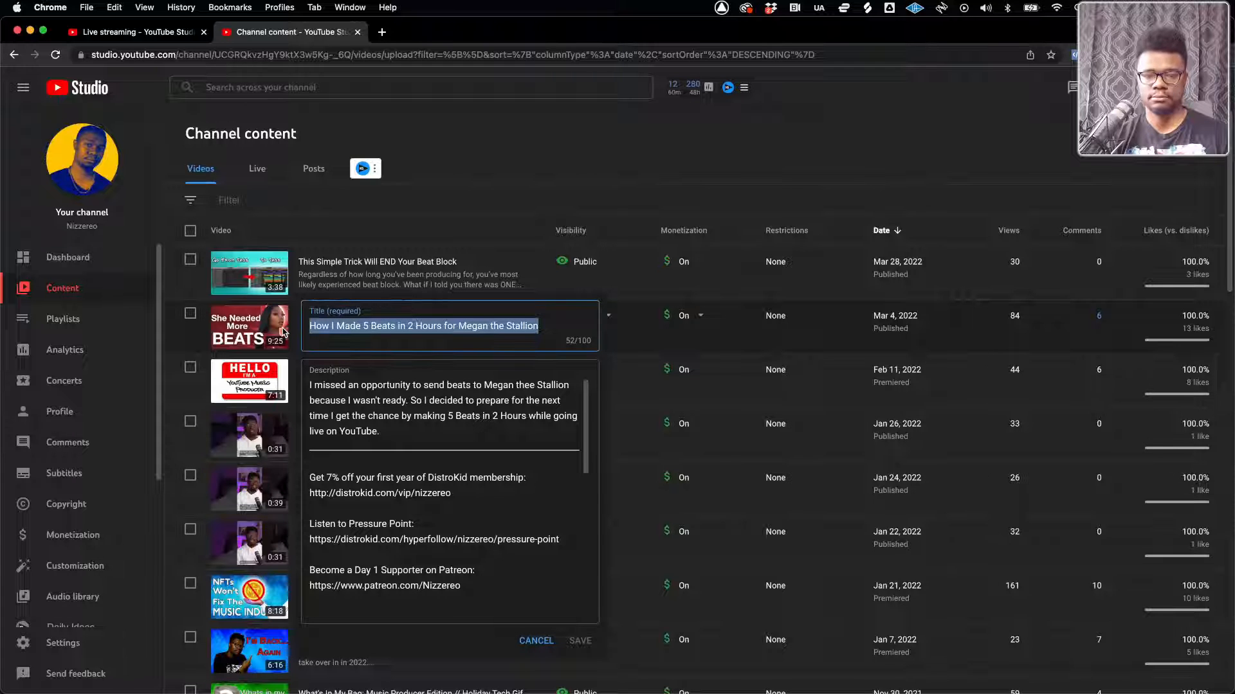
key(ctrl+c)
click(128, 31)
click(370, 152)
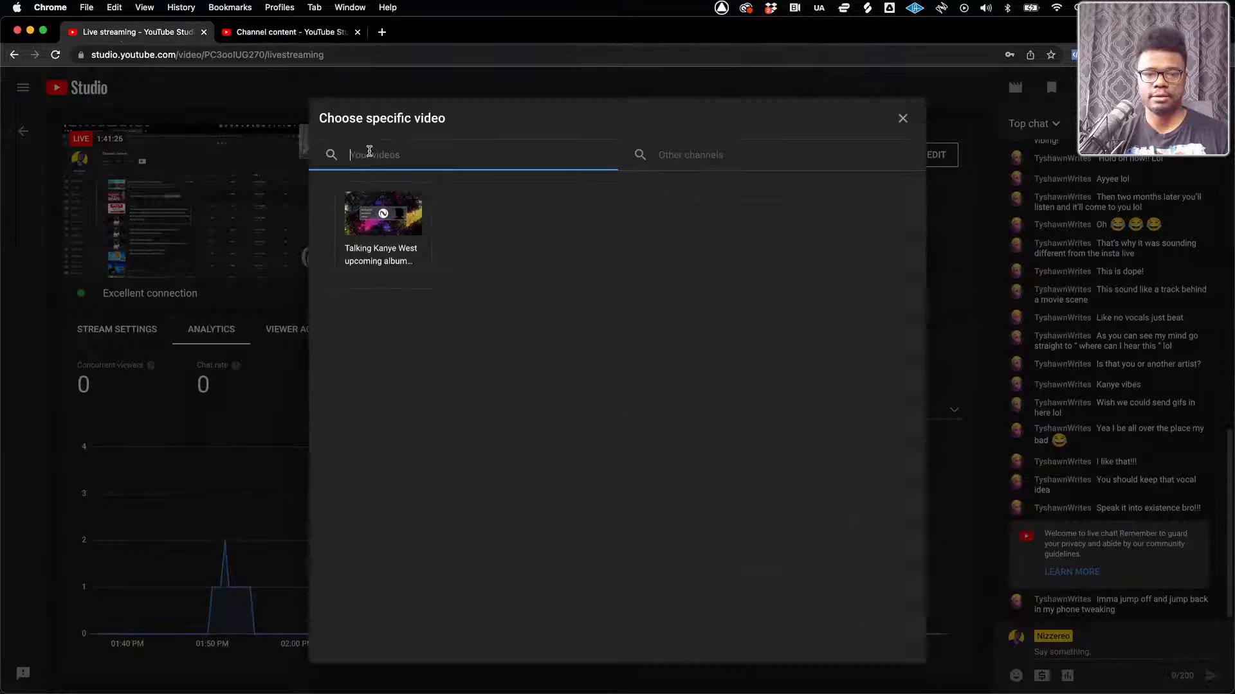
key(ctrl+v)
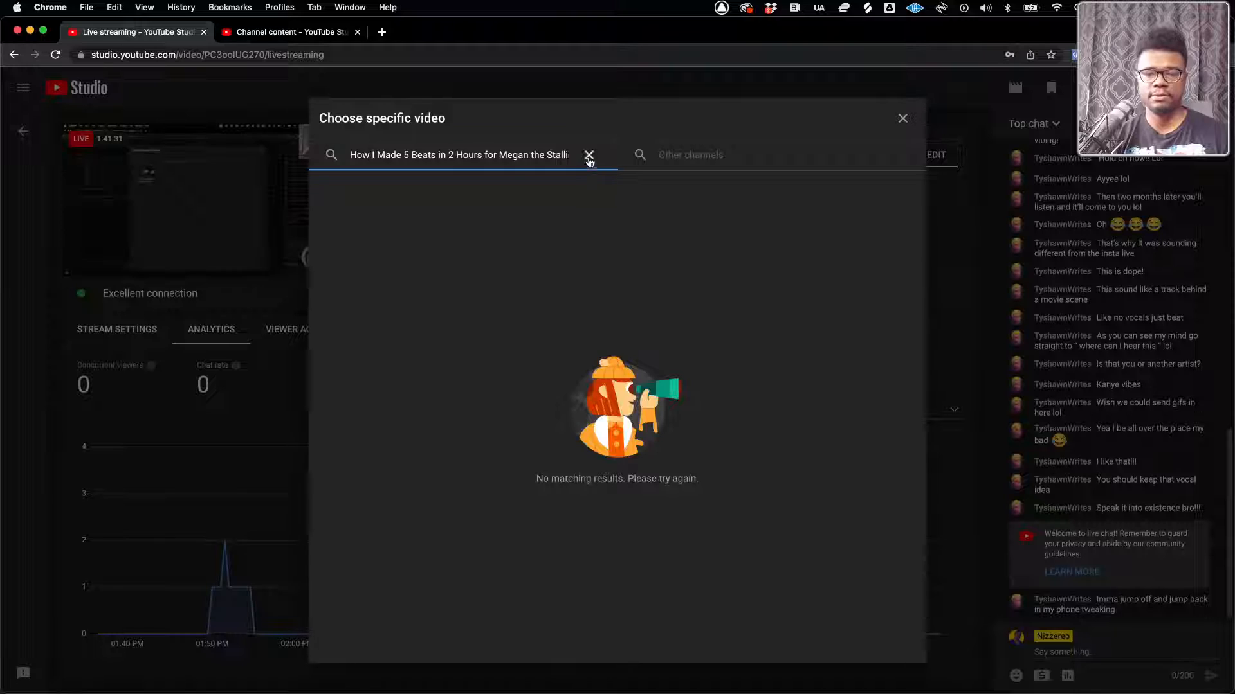
click(587, 156)
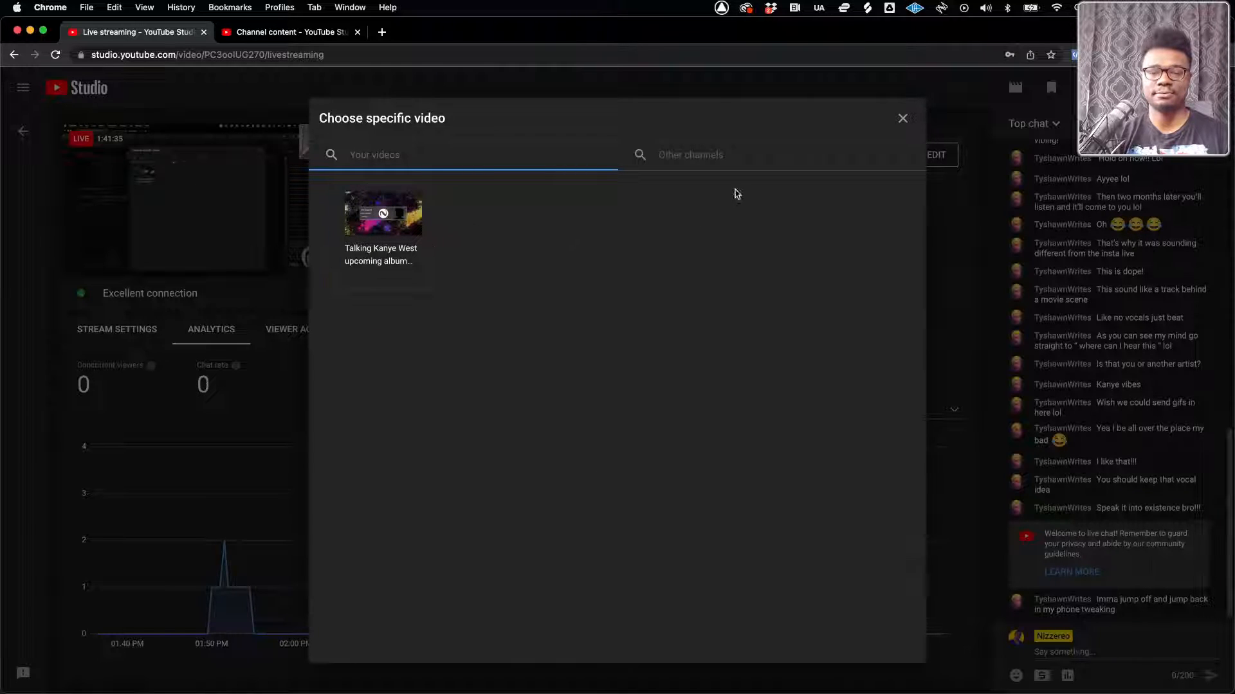
Check the redirect options for other channels and the channel's own videos, then return to the stream settings without choosing one
click(679, 155)
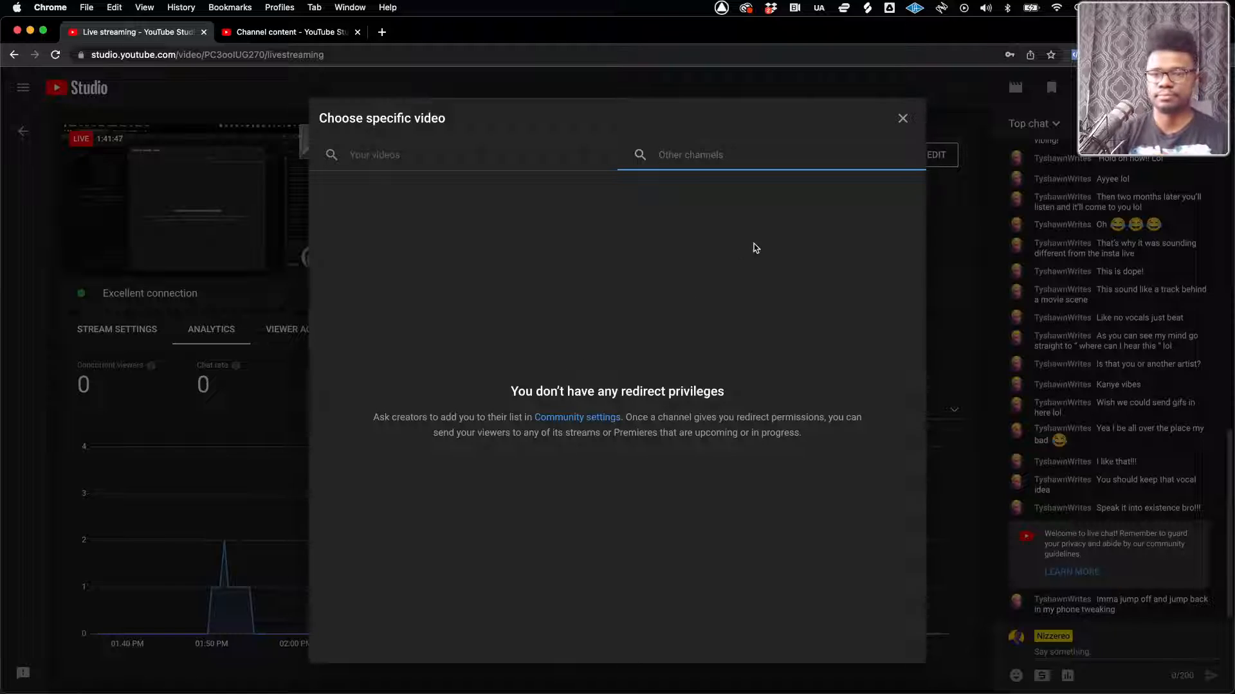
click(903, 118)
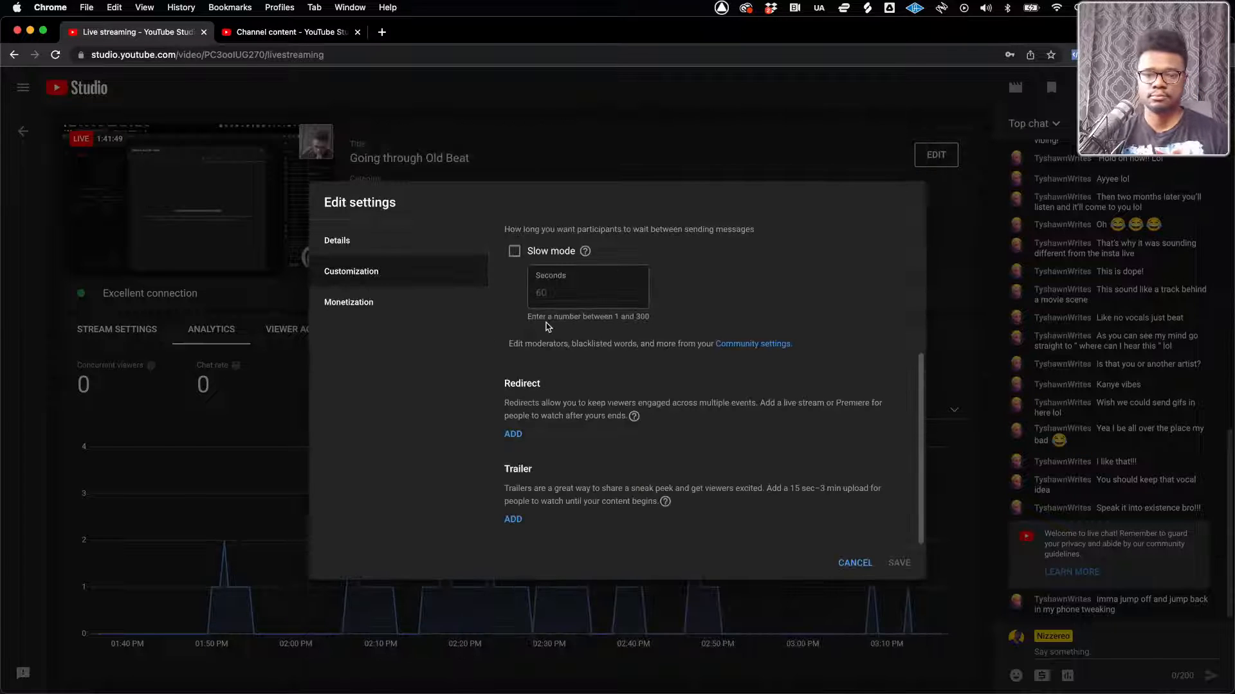
click(516, 438)
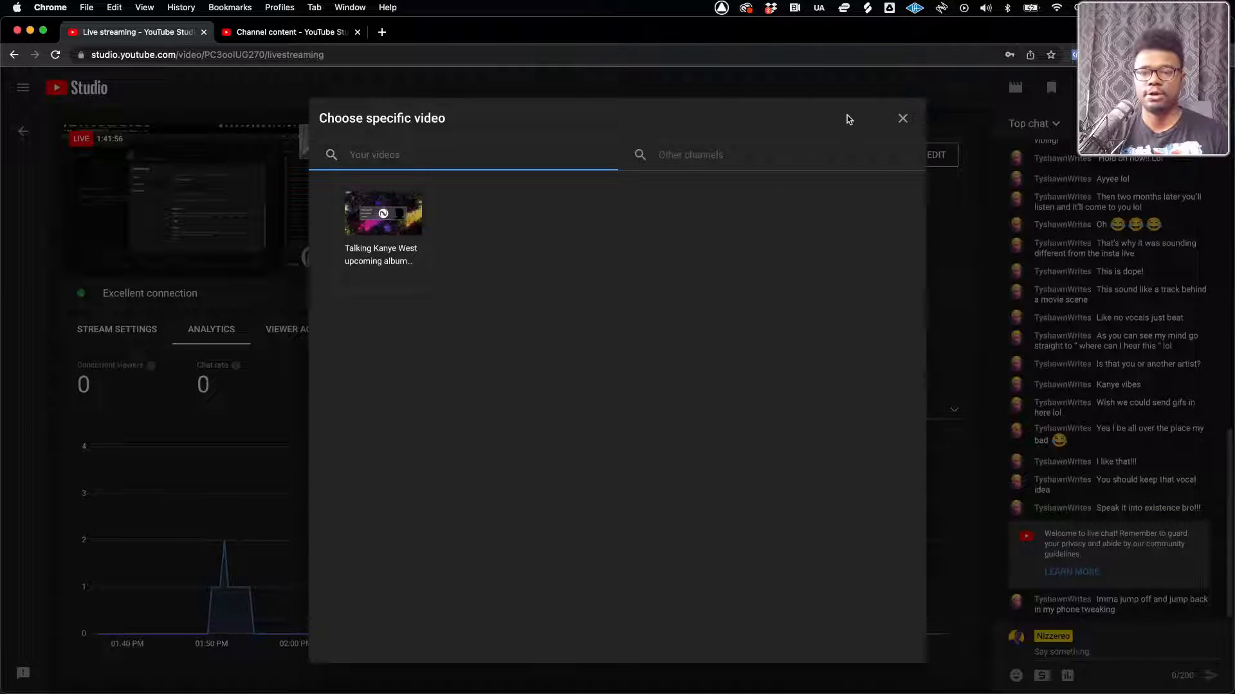
click(902, 118)
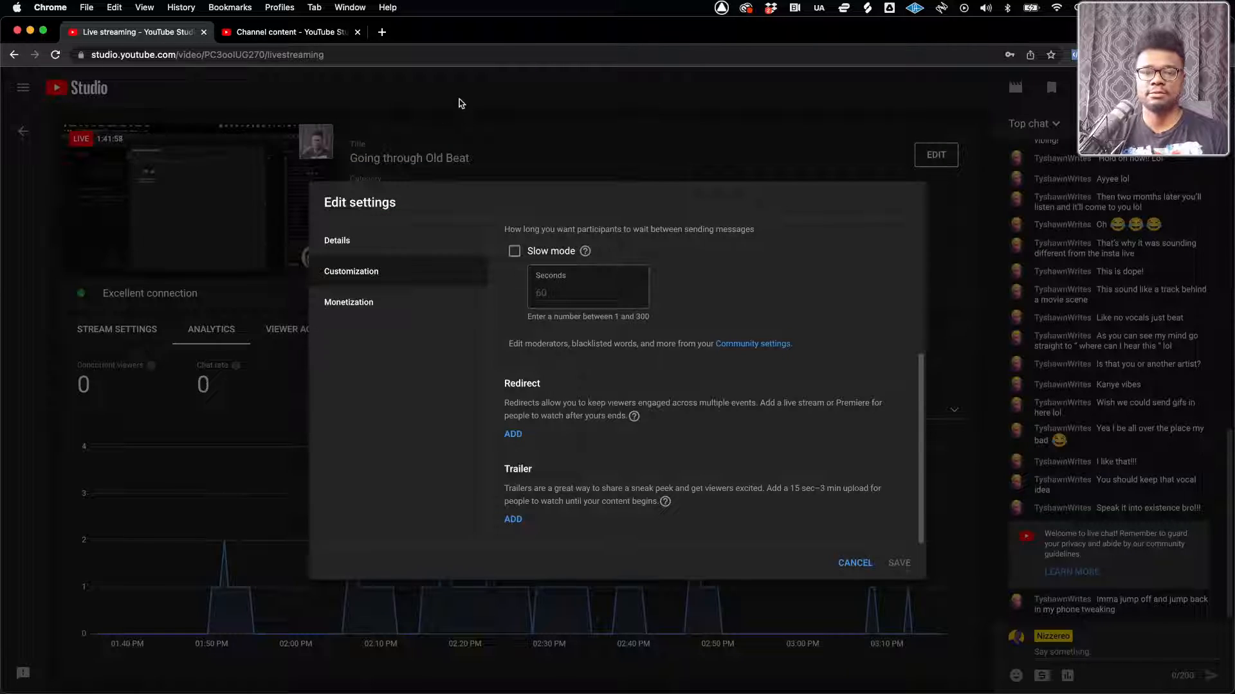
Switch to Finder and preview the LOFI 22.logicx project in the Sept beat Pack folder
key(ctrl+Up)
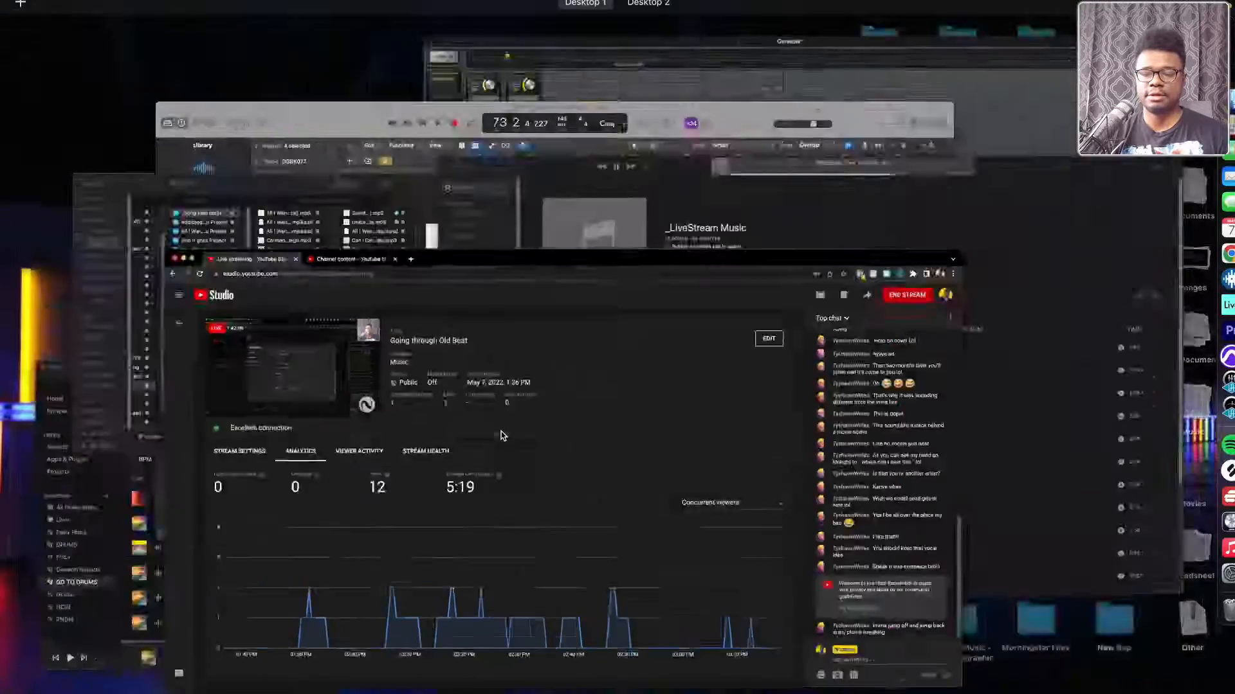
click(384, 260)
key(ctrl+Up)
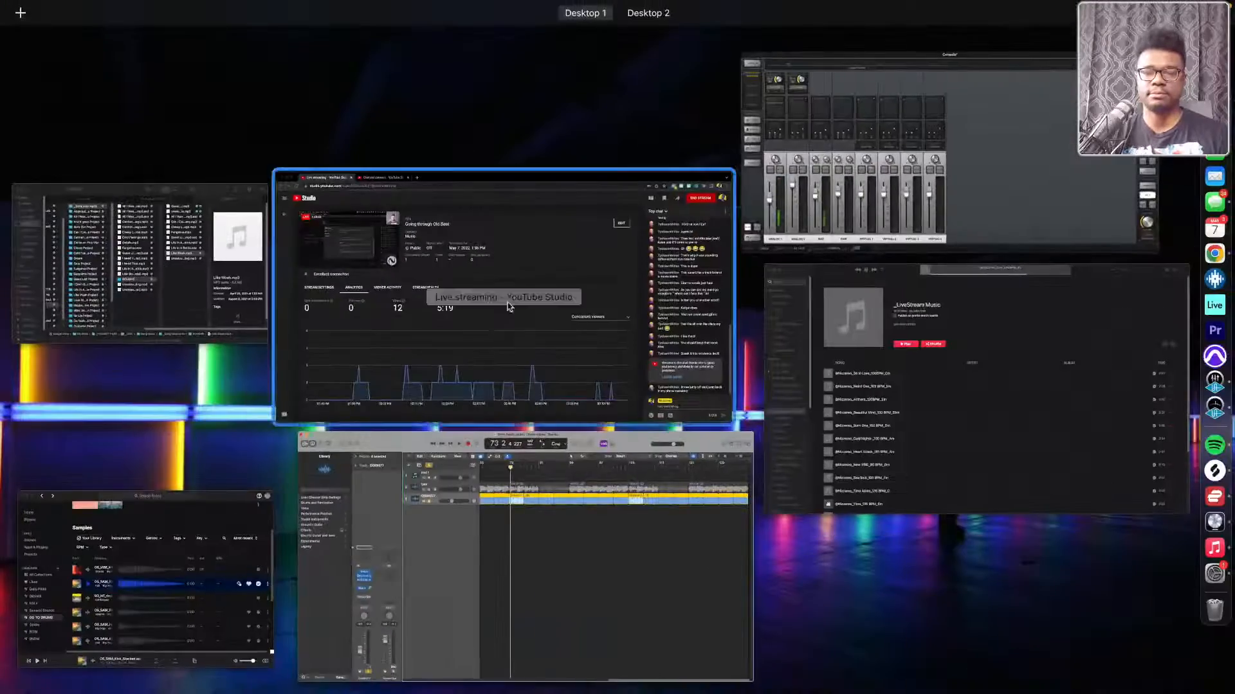
click(147, 310)
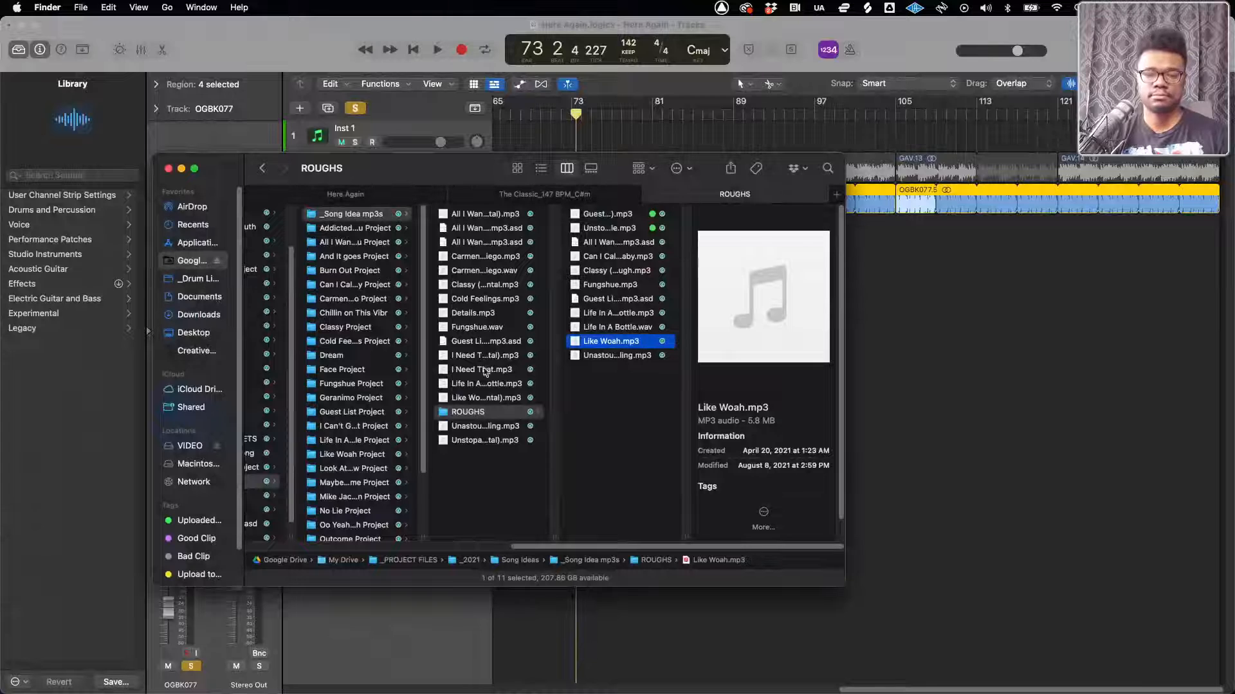
click(361, 197)
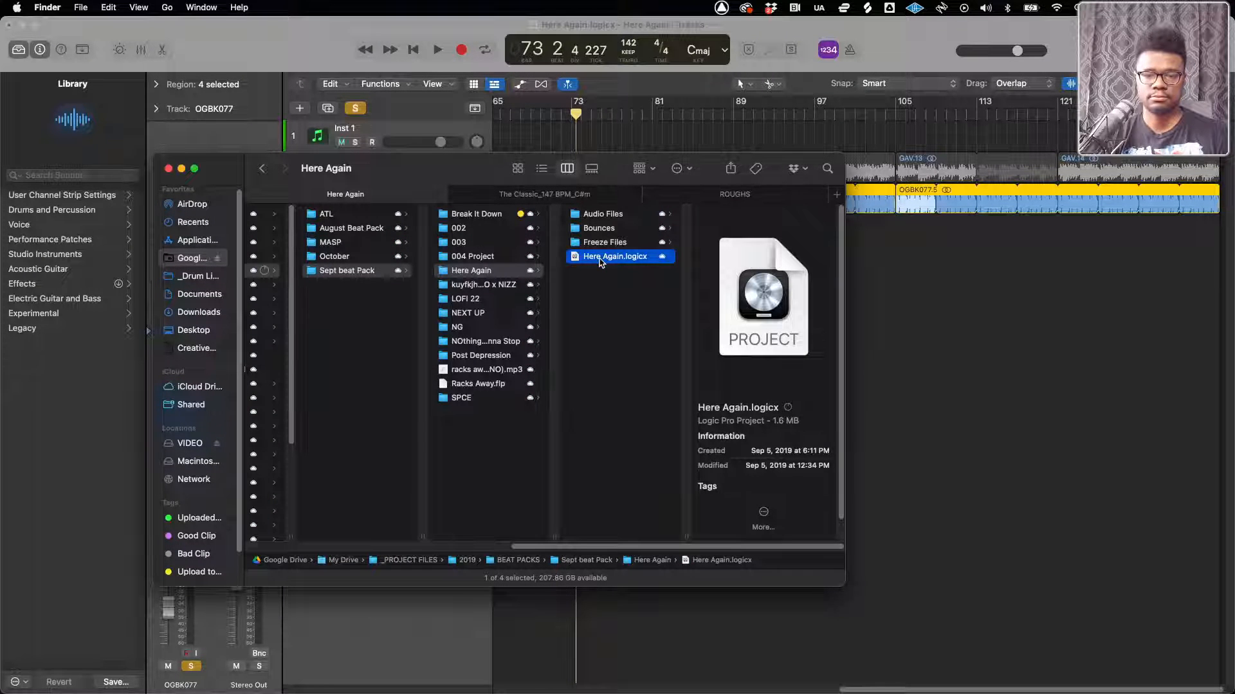
click(465, 299)
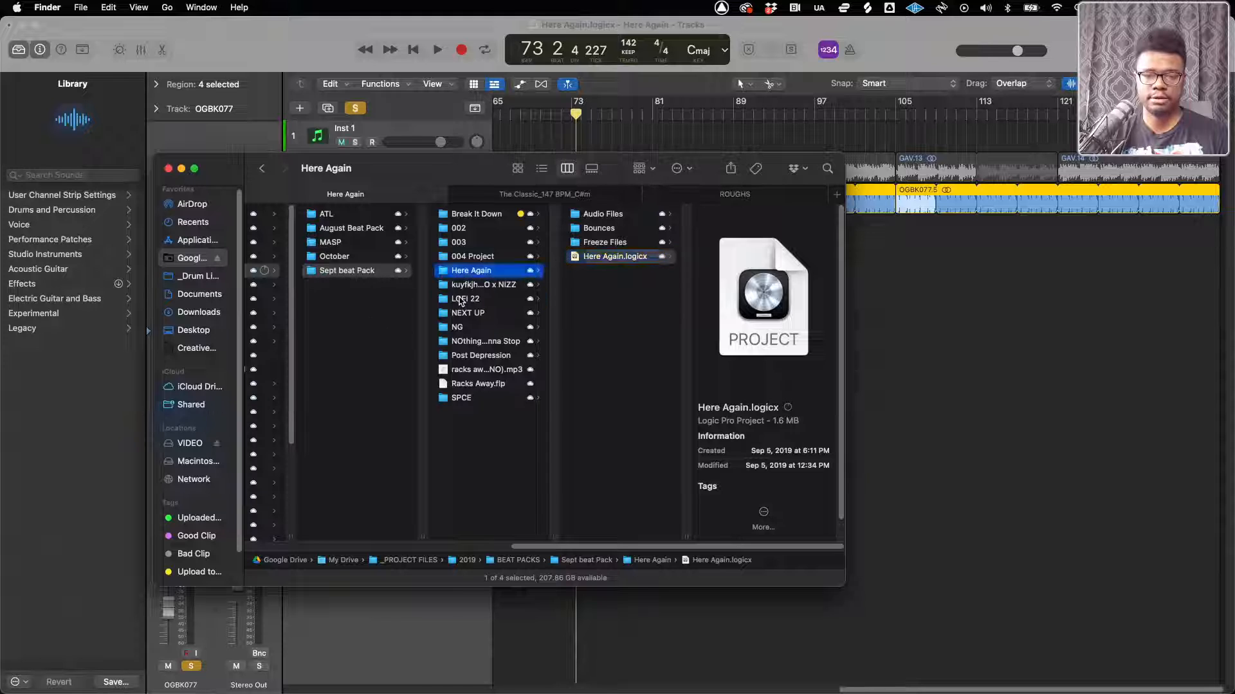
click(591, 258)
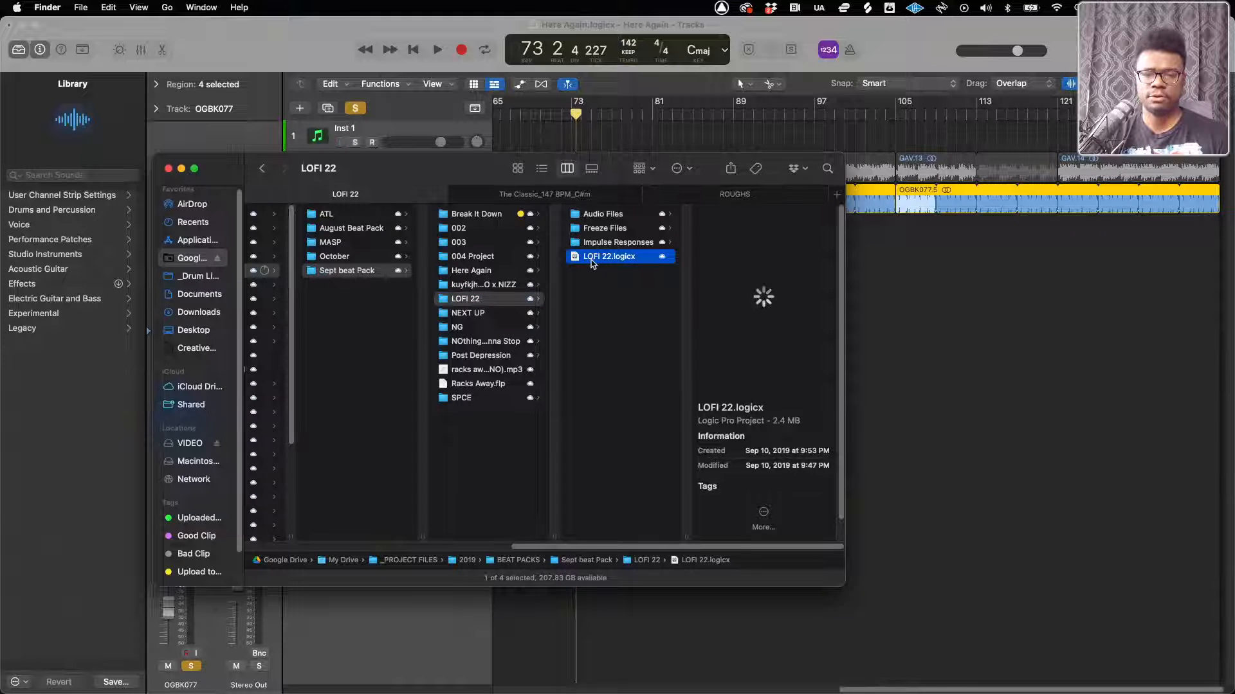
key(space)
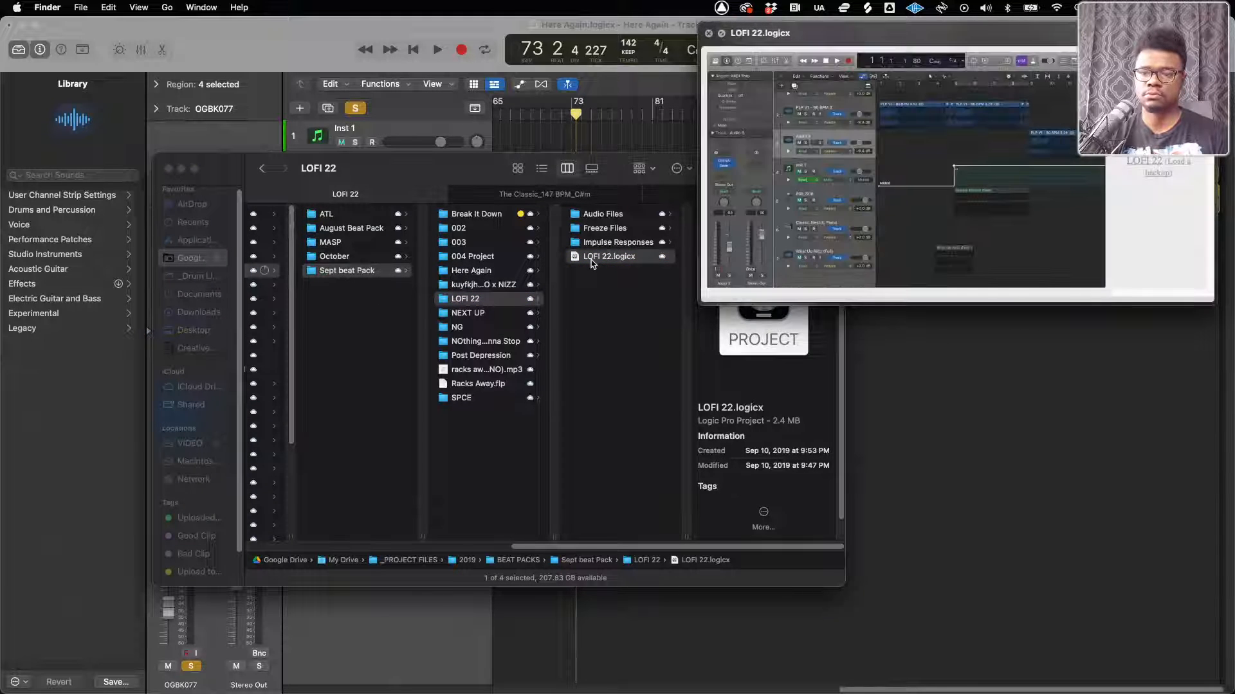
key(space)
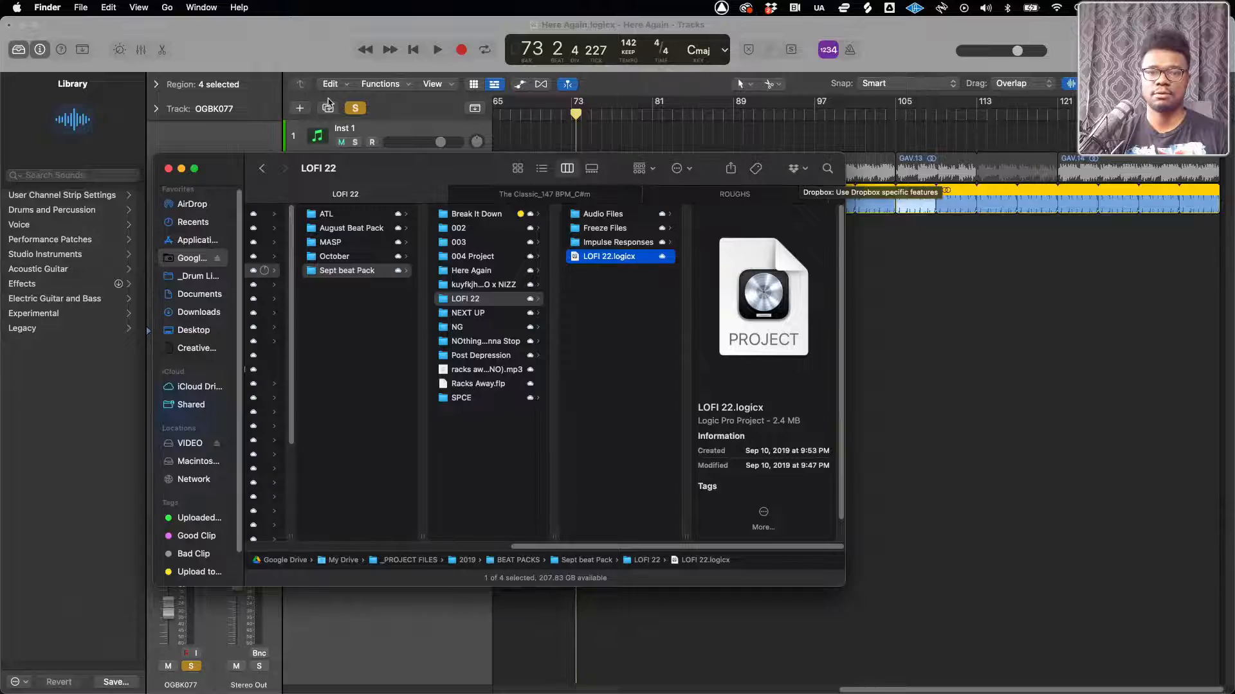
Switch to the Music app and pause the _LiveStream Music playlist
key(ctrl+Up)
click(831, 370)
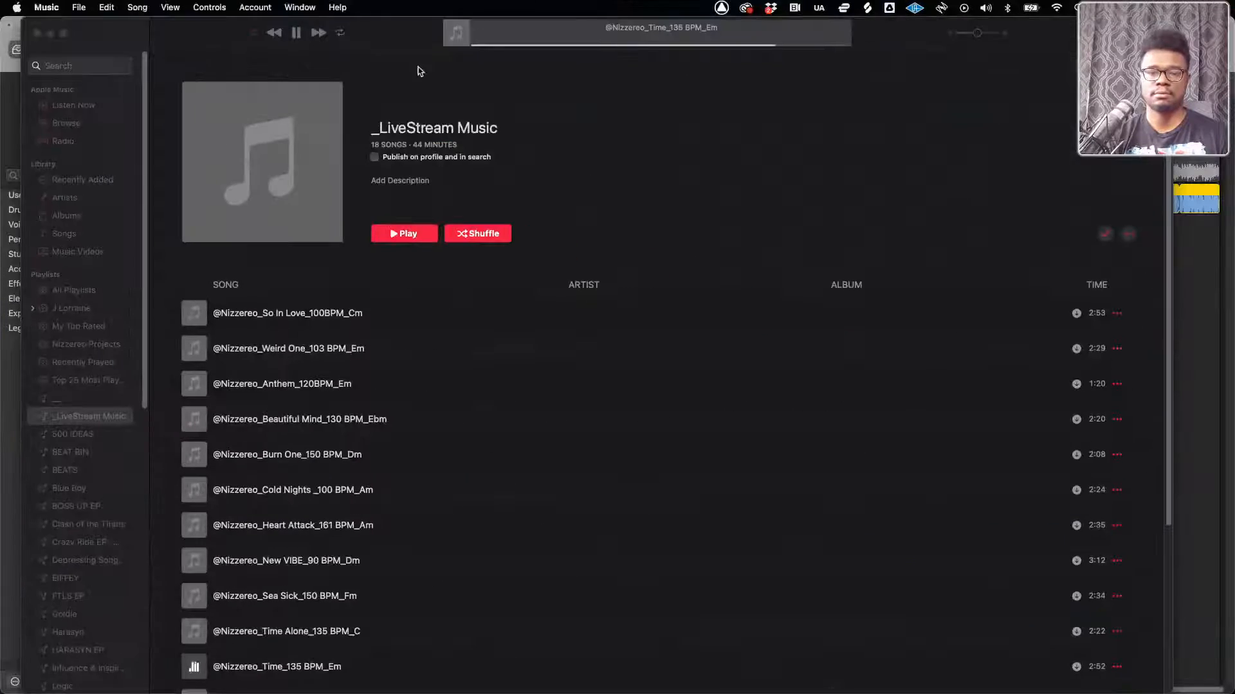
click(297, 33)
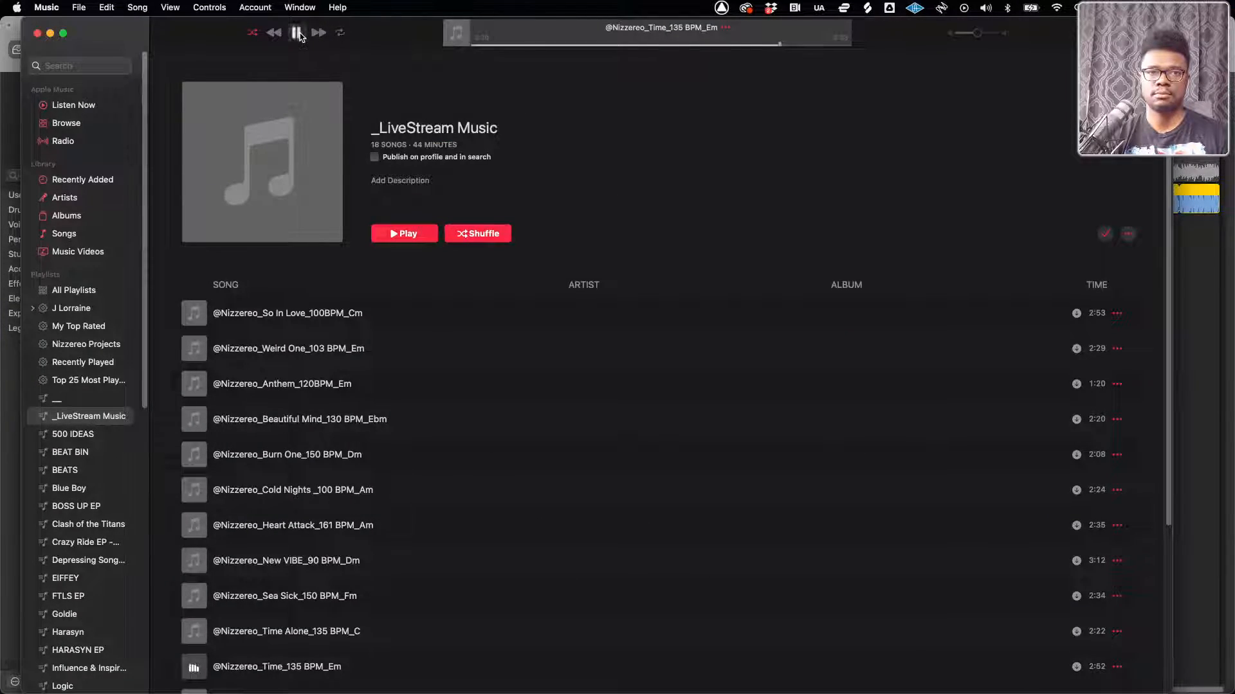
Open LOFI 22.logicx from Finder in Logic Pro, agreeing to close the current Here Again project
key(ctrl+Up)
click(179, 270)
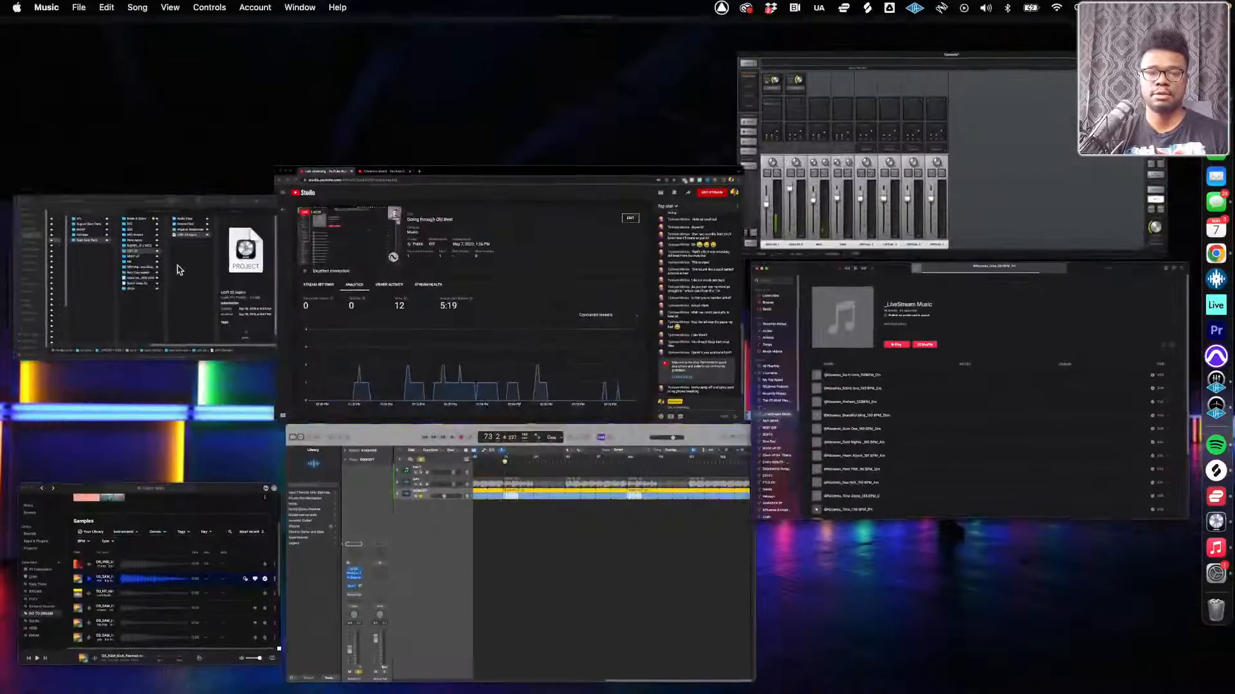
double_click(591, 257)
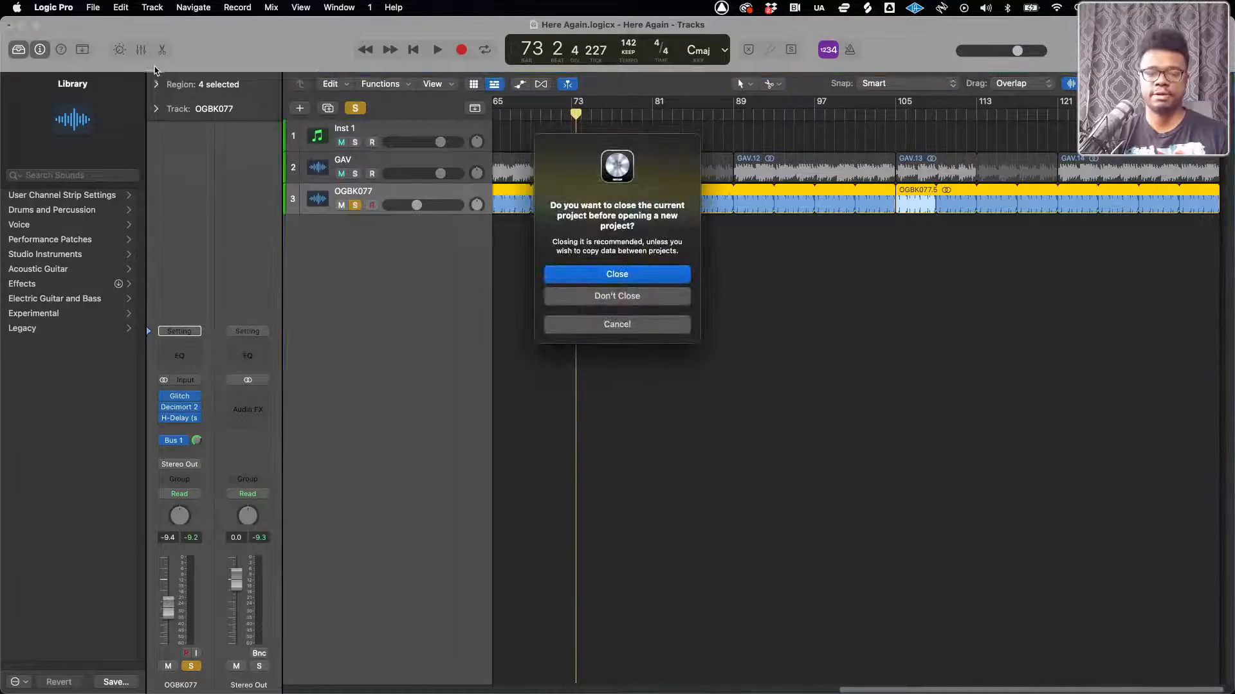
click(604, 270)
Resume the _LiveStream Music playlist in the Music app and return to the LOFI 22 folder in Finder
key(ctrl+Up)
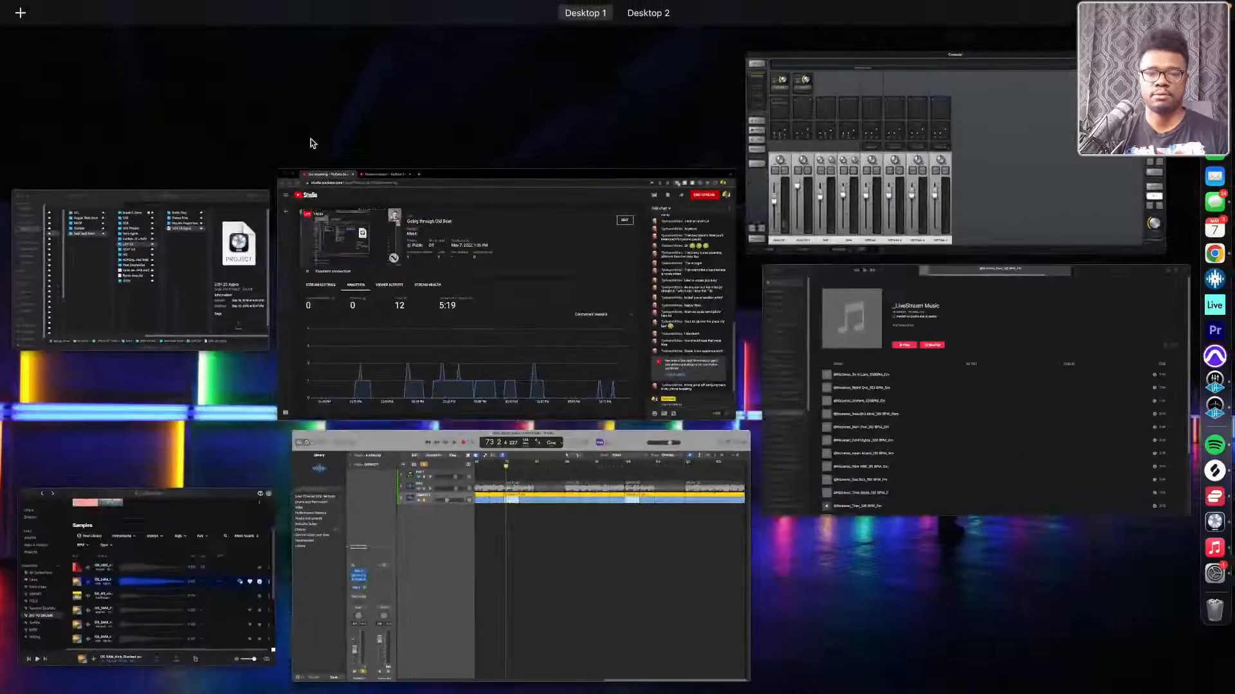
click(829, 315)
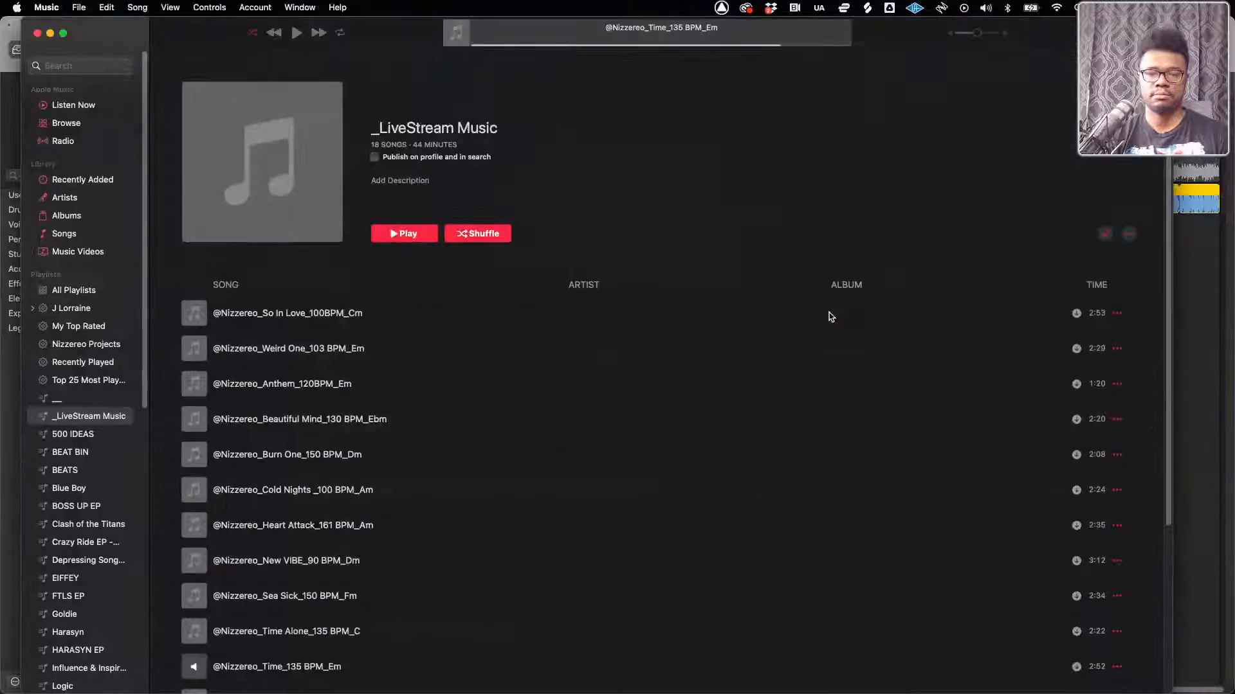
key(ctrl+Up)
click(141, 325)
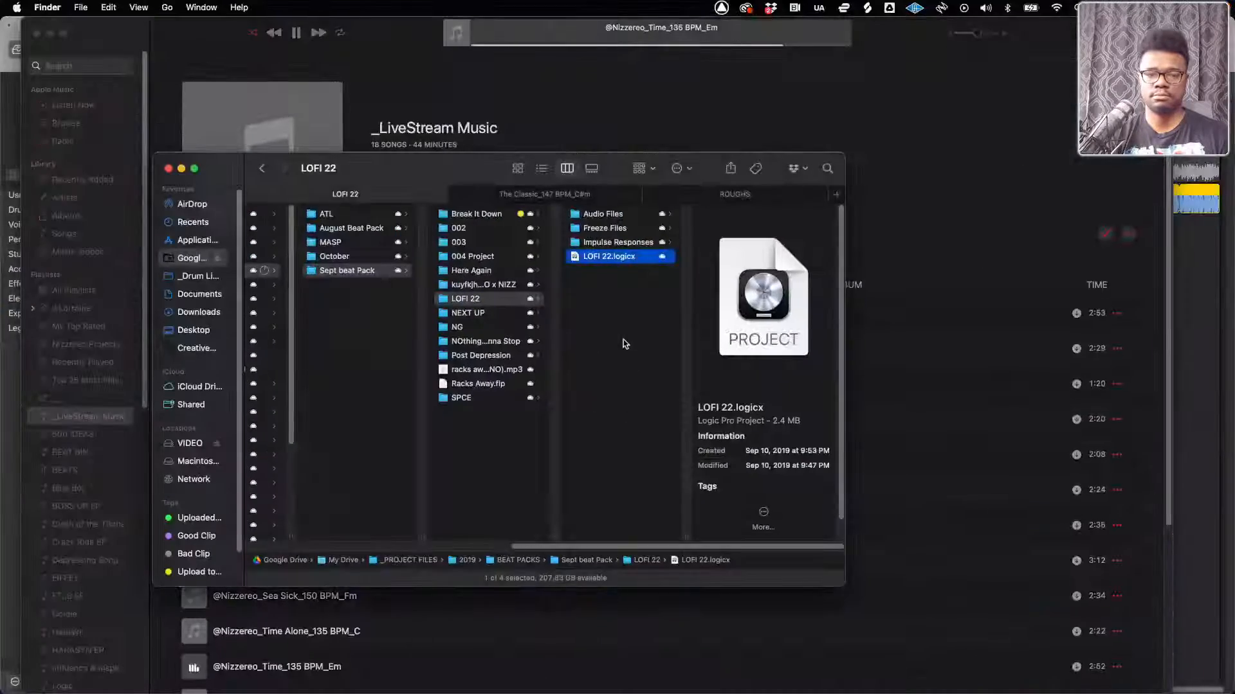
Switch to Logic Pro and close the Here Again project without saving its changes, letting LOFI 22 open
key(ctrl+Up)
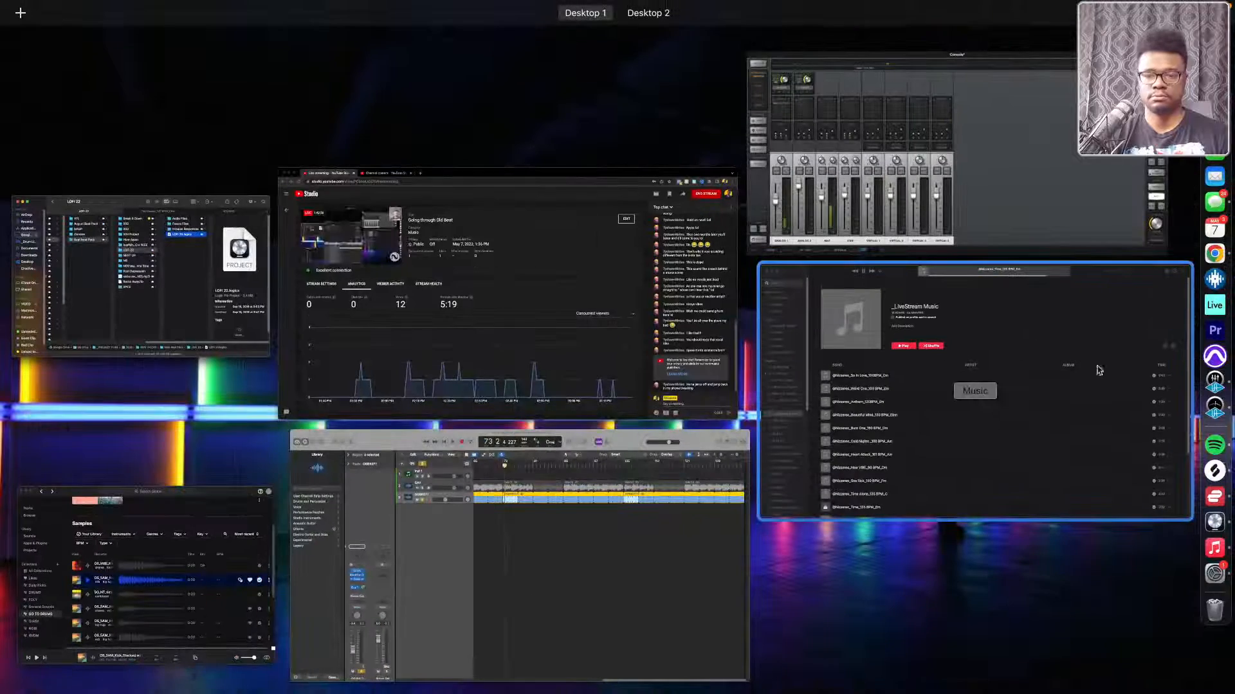
click(1217, 522)
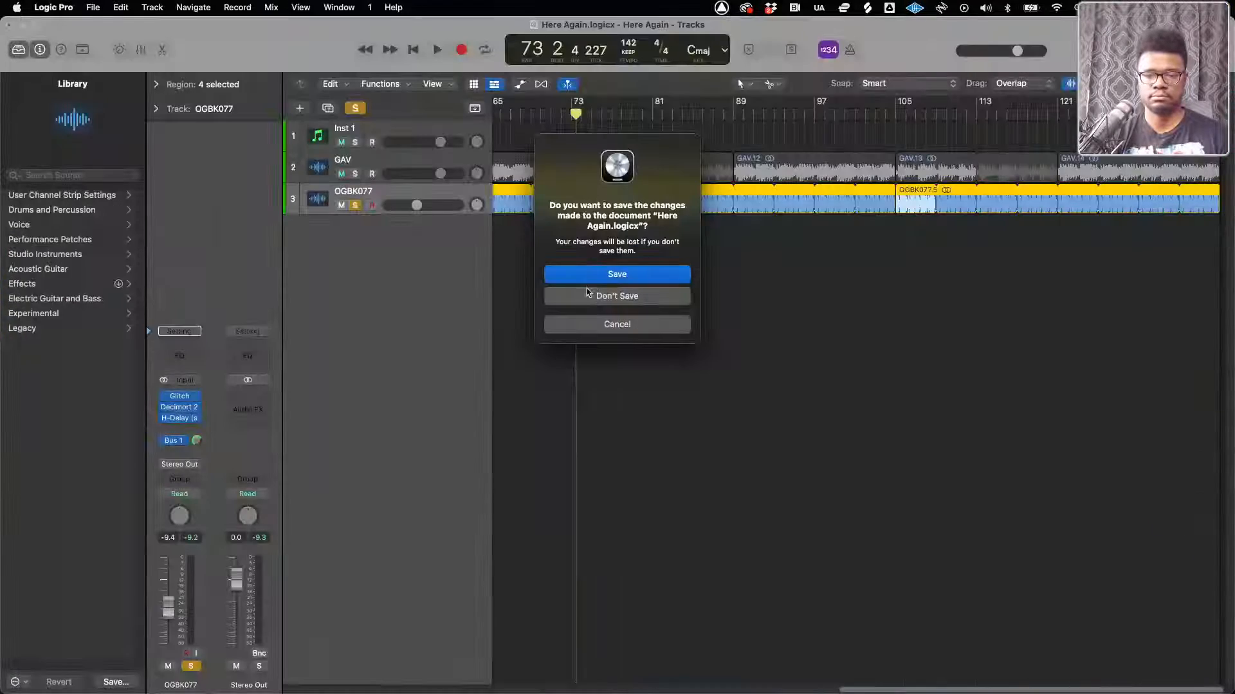
click(608, 299)
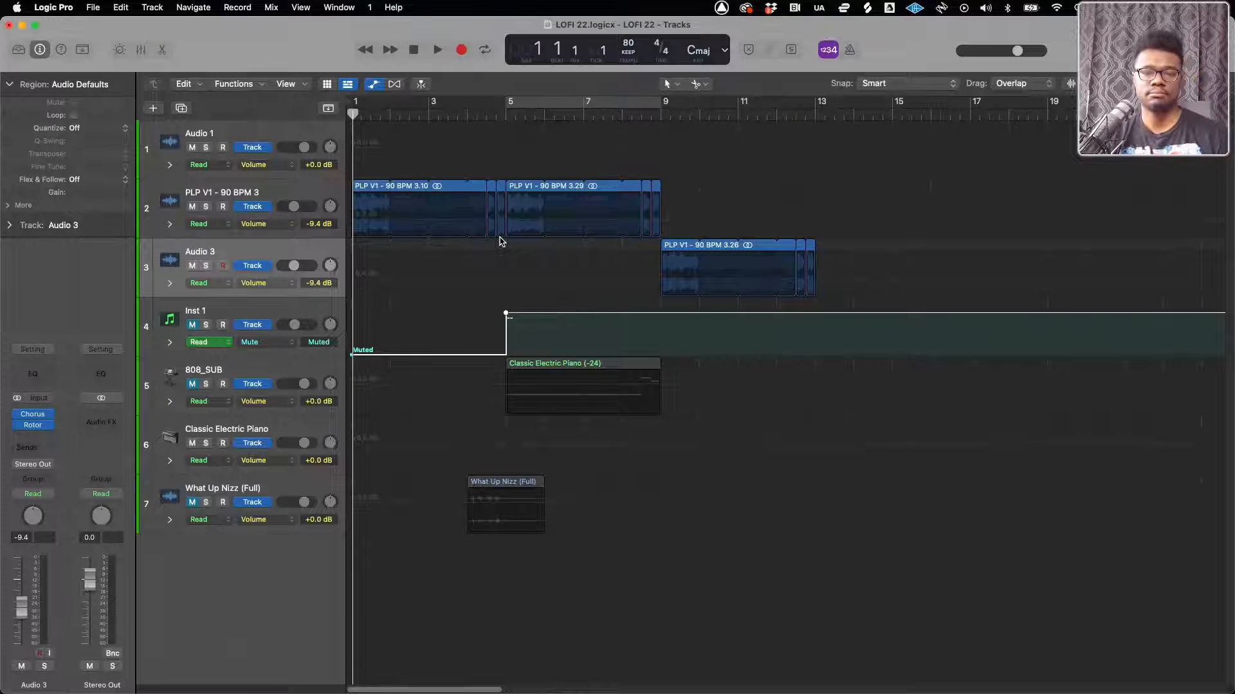
Pause the _LiveStream Music playlist in the Music app and return to the LOFI 22 project in Logic Pro
key(ctrl+Up)
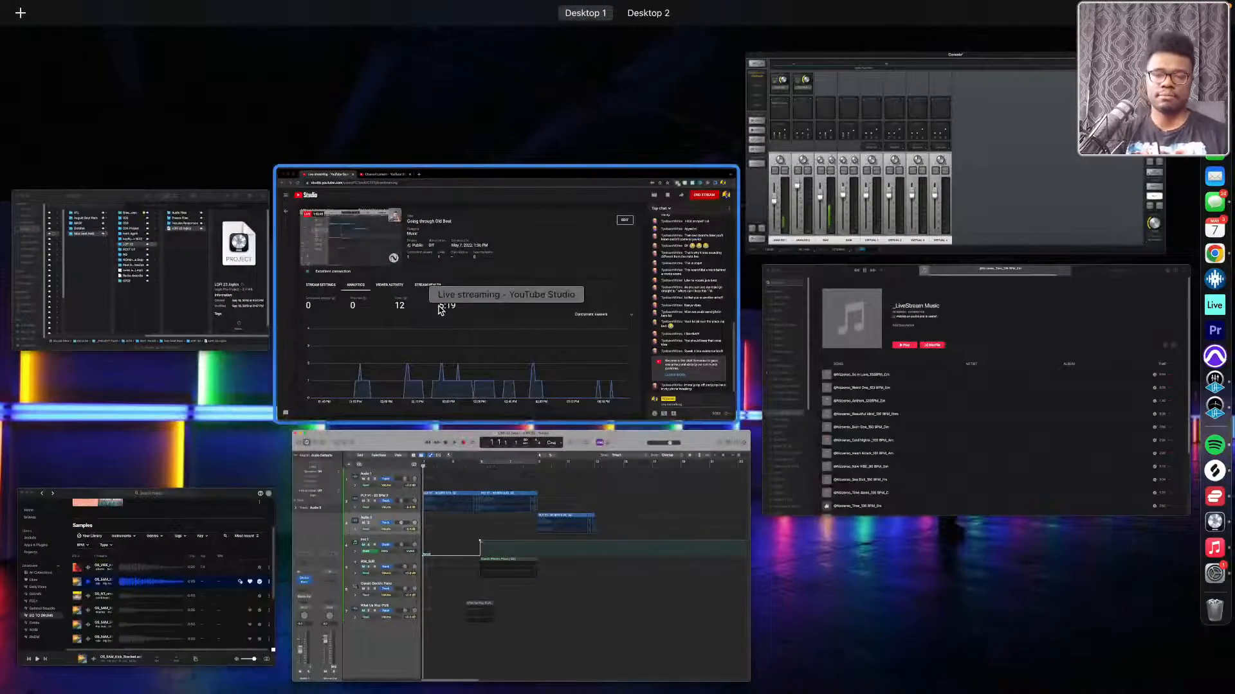
click(1034, 353)
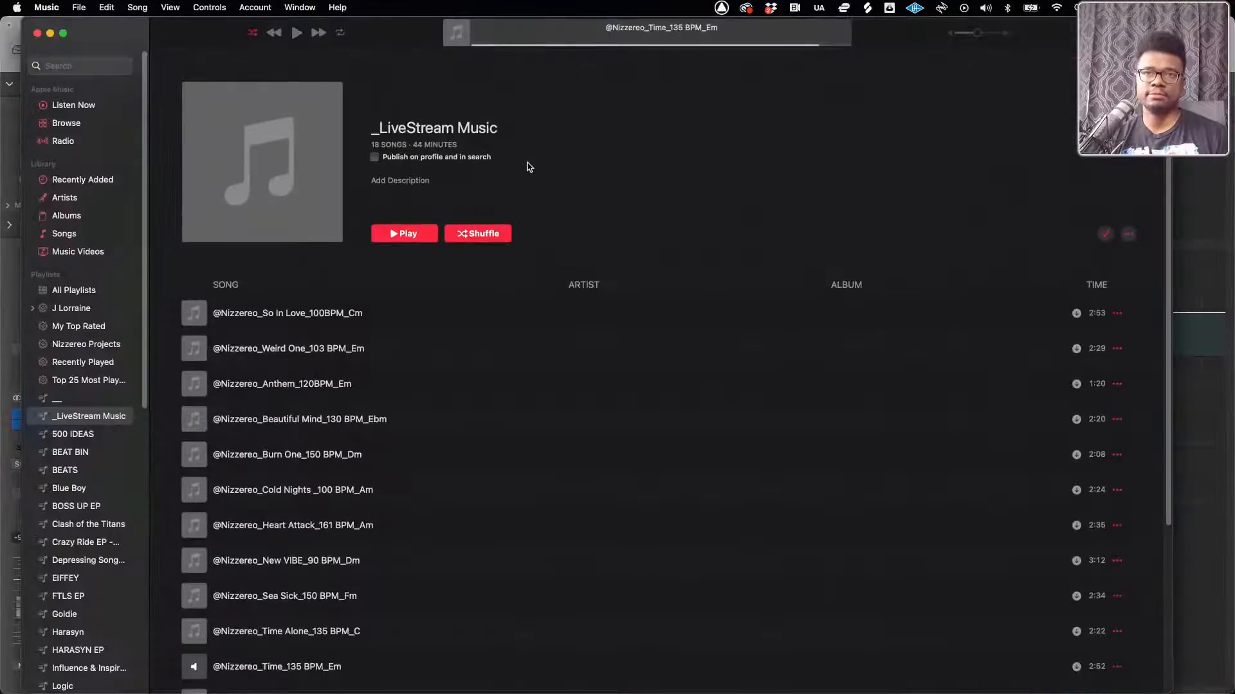
key(ctrl+Up)
click(479, 544)
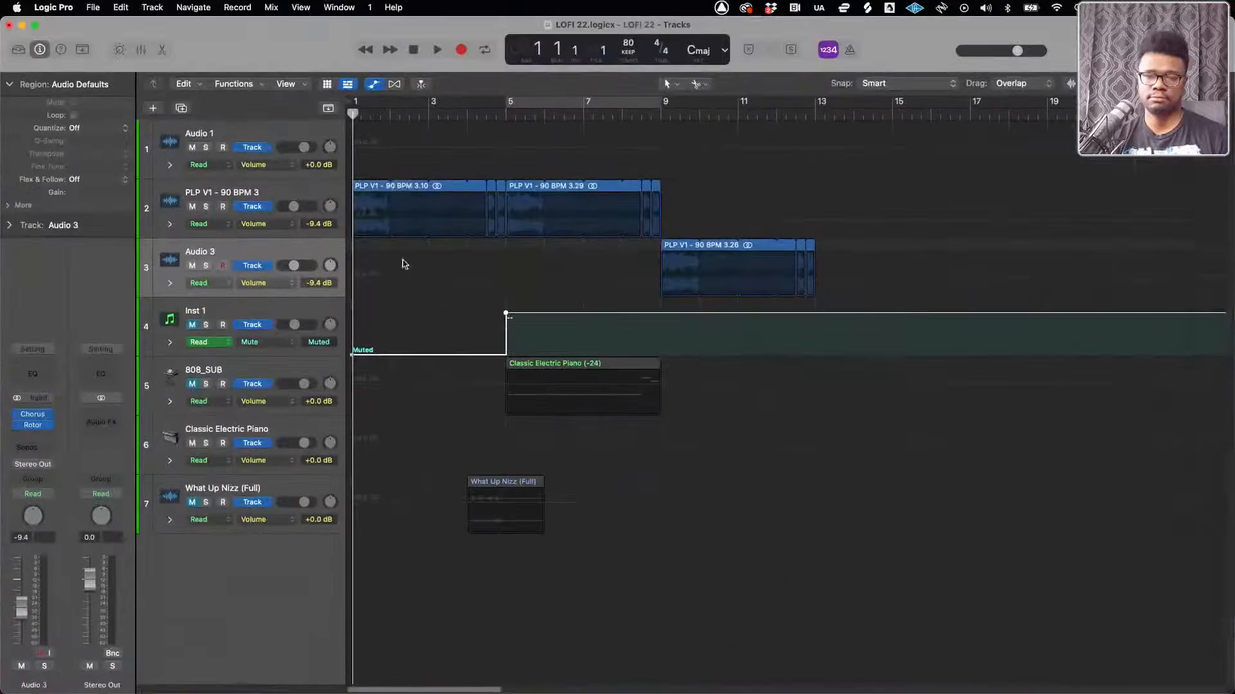
Hide the track automation and play the LOFI 22 project with the Inst 1 track unmuted
click(372, 87)
key(space)
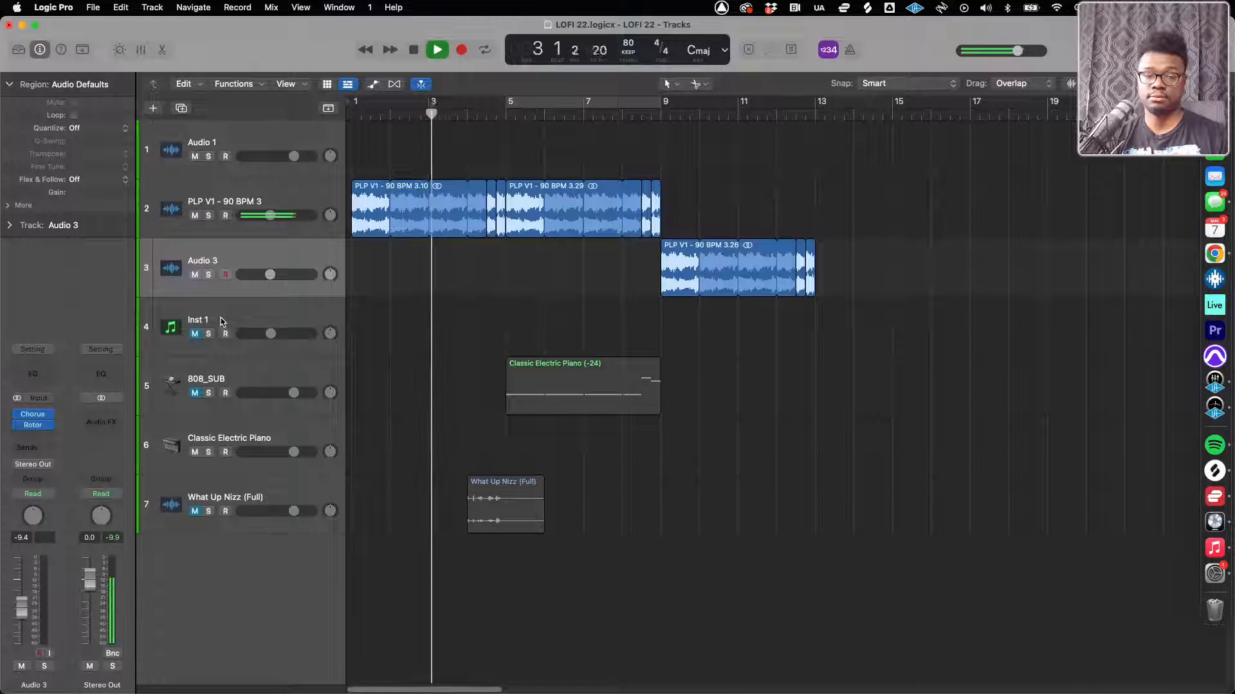
click(155, 331)
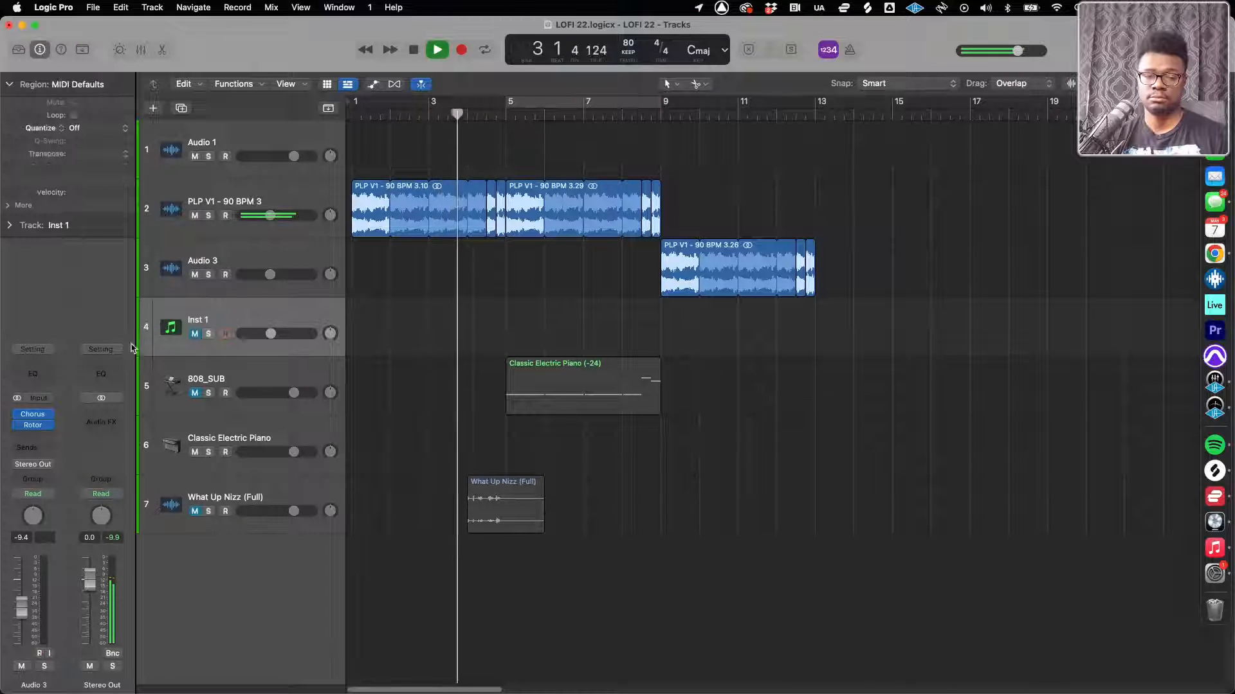
click(191, 339)
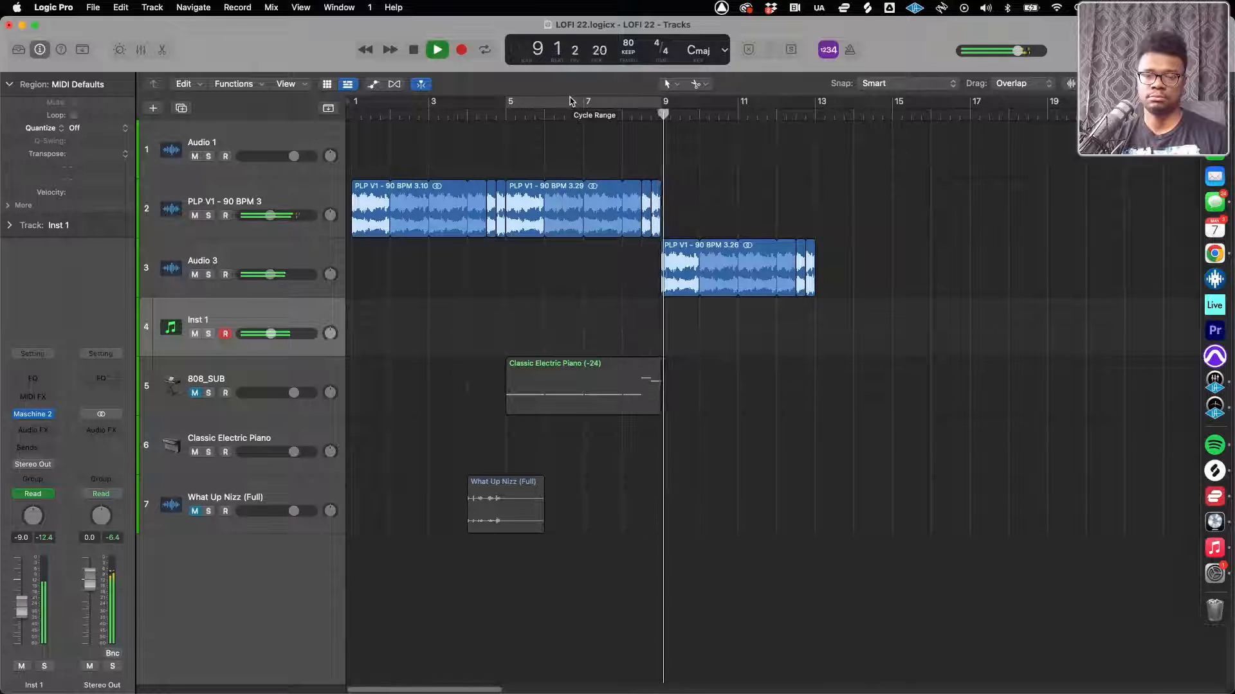
Loop playback from bar 5 to bar 13 and briefly unmute the 808_SUB track to audition it, muting it again
drag(508, 102, 814, 111)
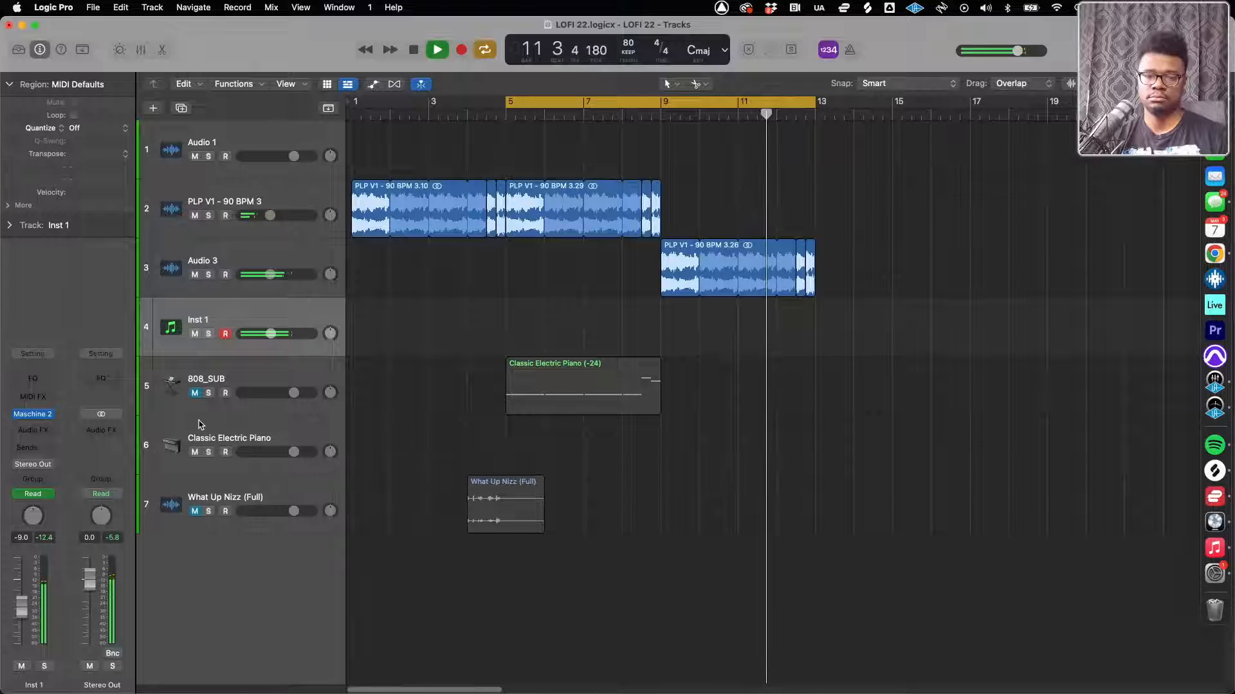
click(195, 392)
click(205, 381)
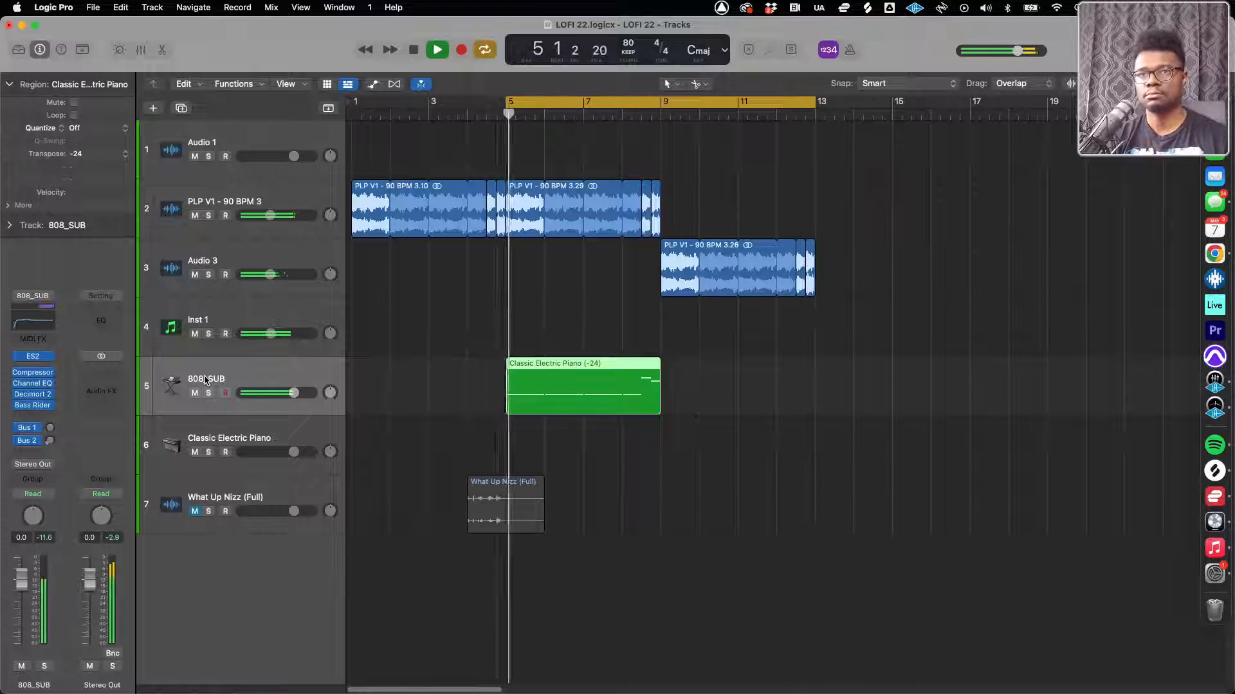
click(194, 393)
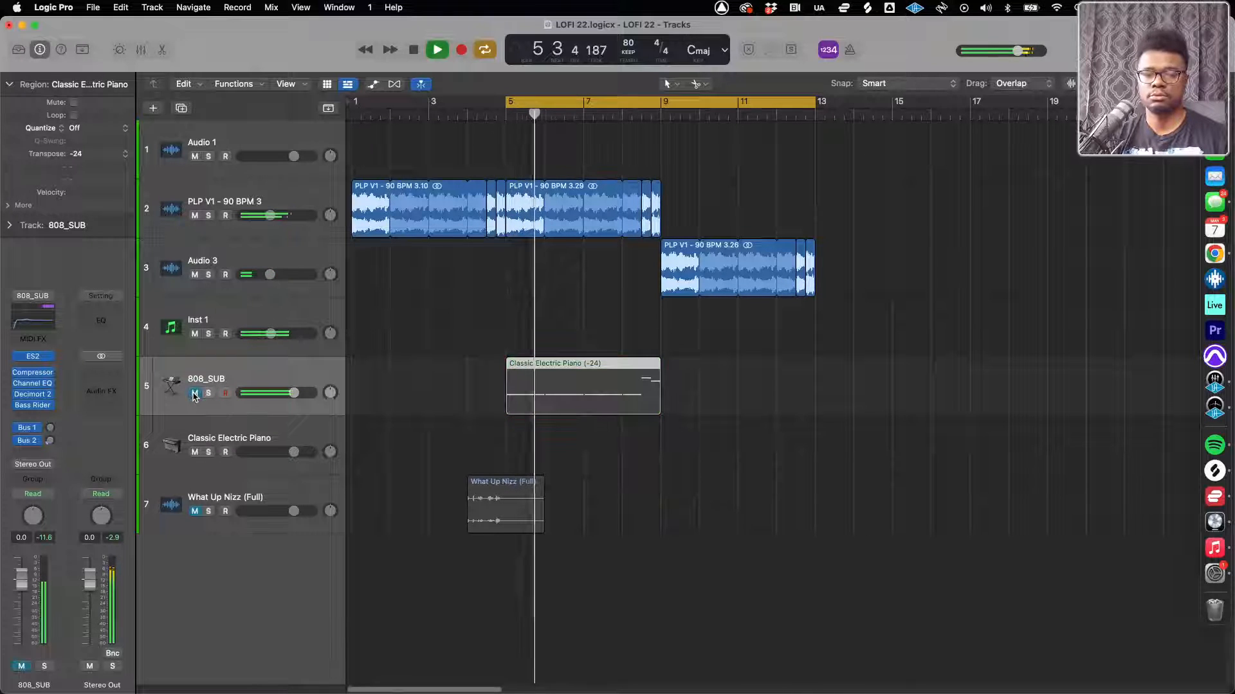
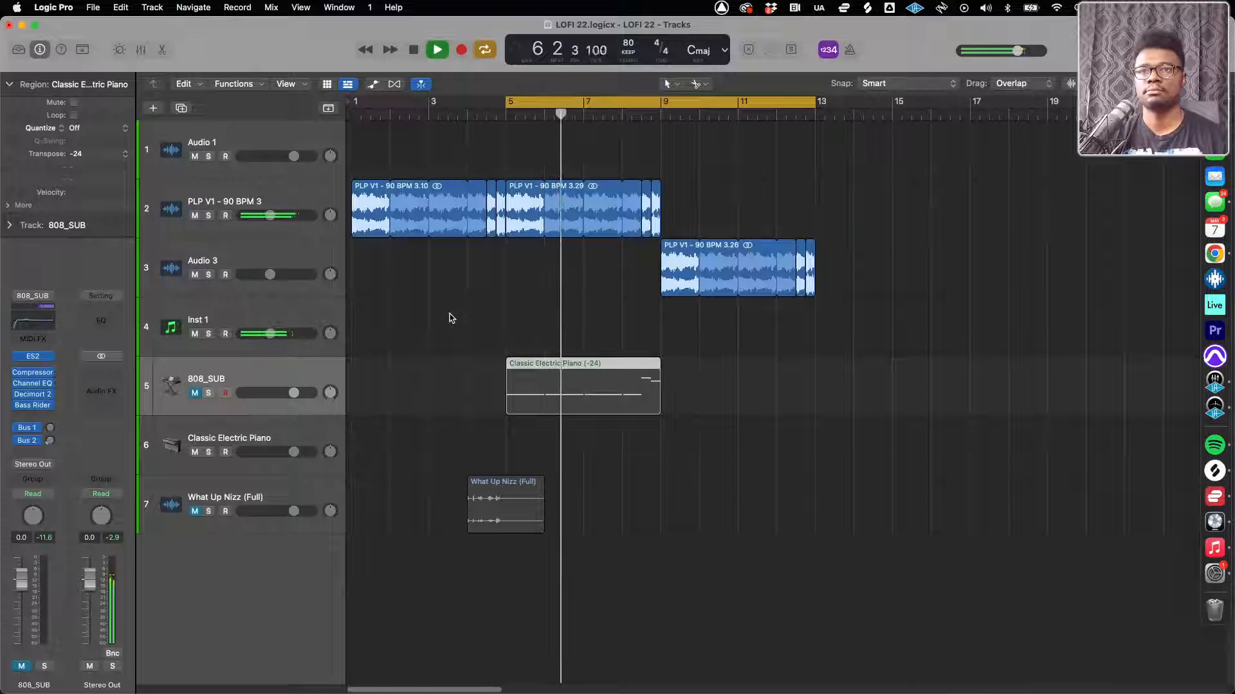
Switch to Finder, select the NEXT UP folder in Sept beat Pack, and undo the last two file operations there
key(ctrl+Up)
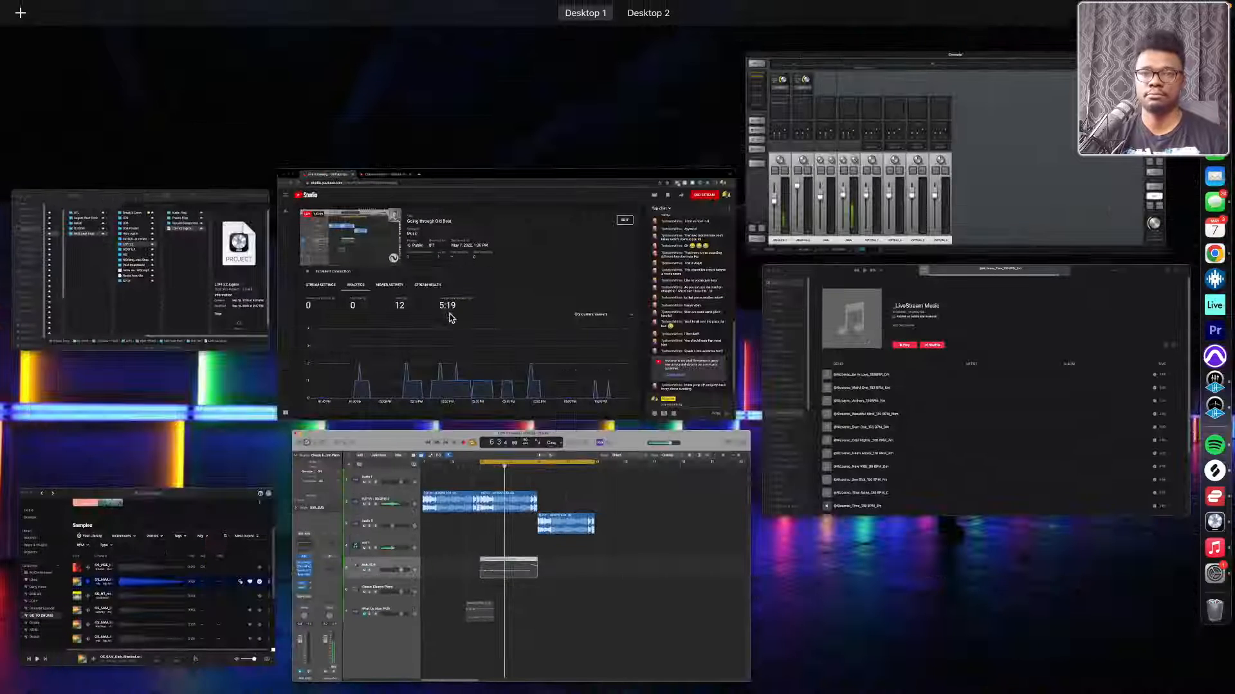
key(ctrl+Up)
key(ctrl+Up)
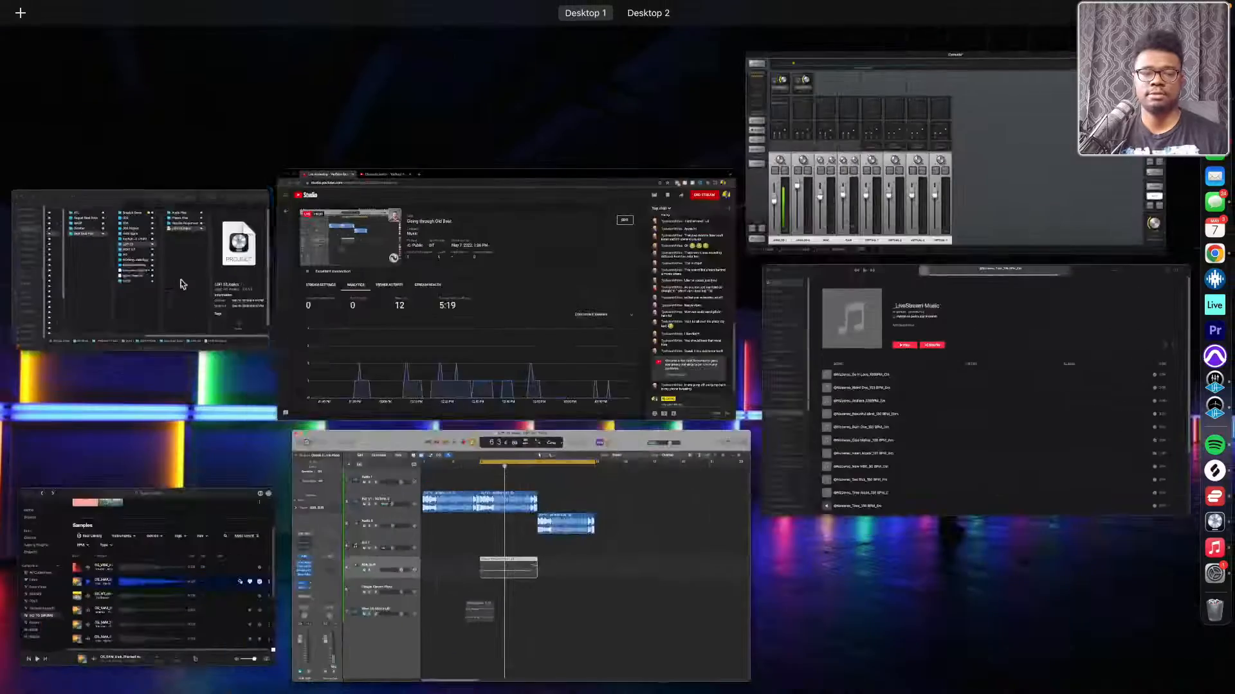
click(187, 290)
click(473, 323)
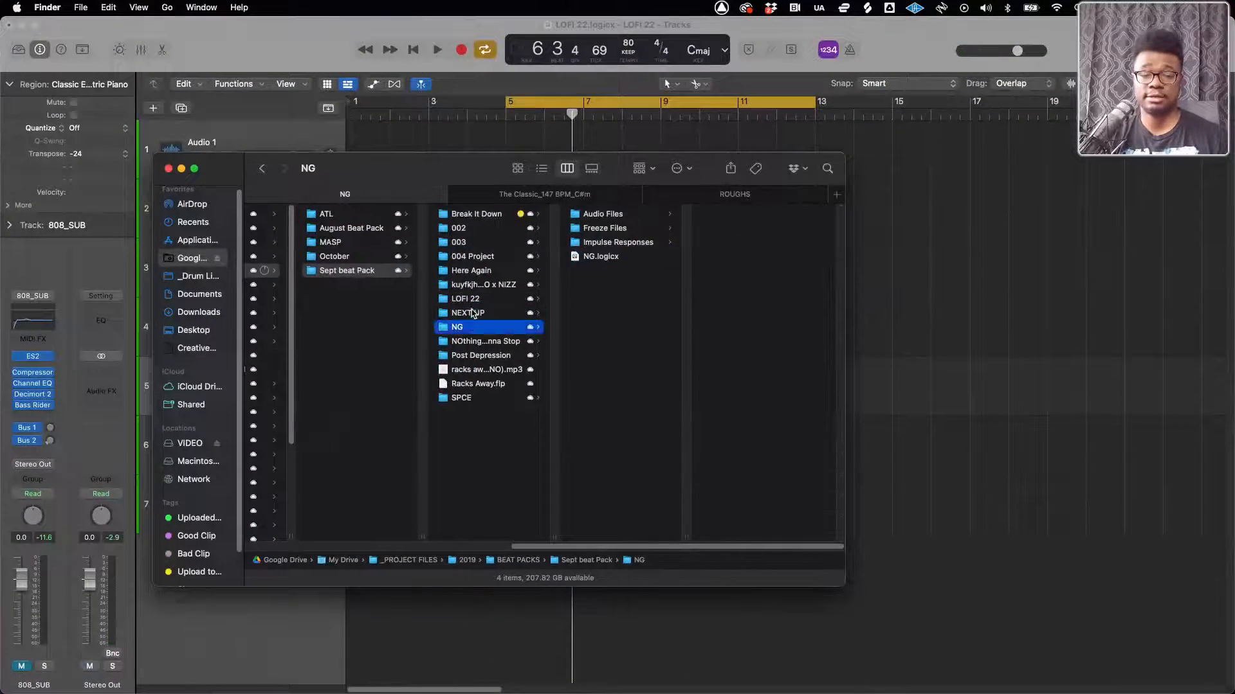
click(472, 314)
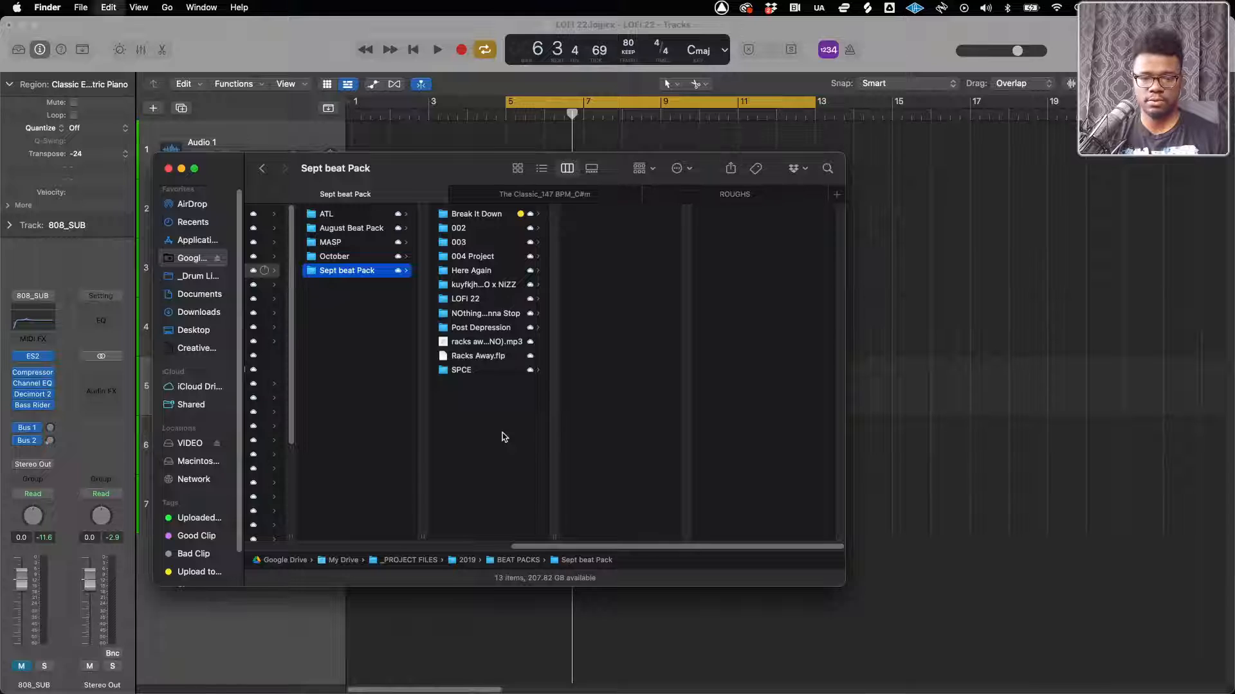
key(super+z)
key(super+z)
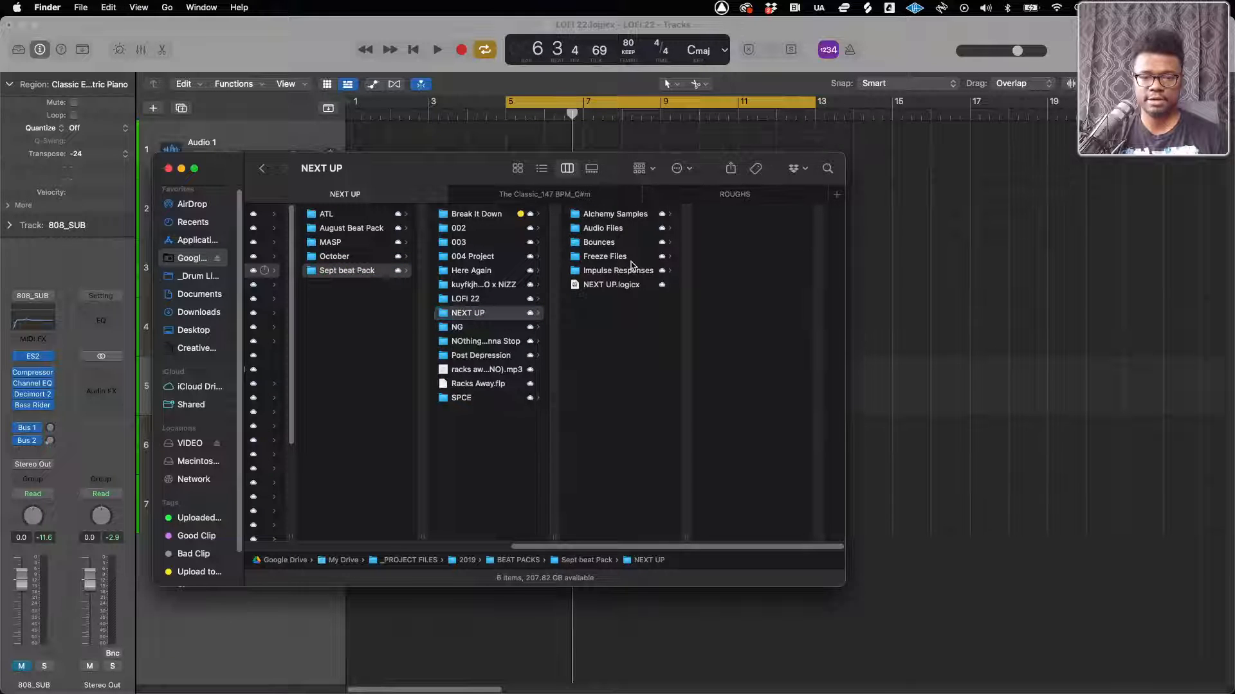
Preview NEXT UP.logicx in the NEXT UP folder, and open it in place of the LOFI 22 project
click(622, 283)
key(space)
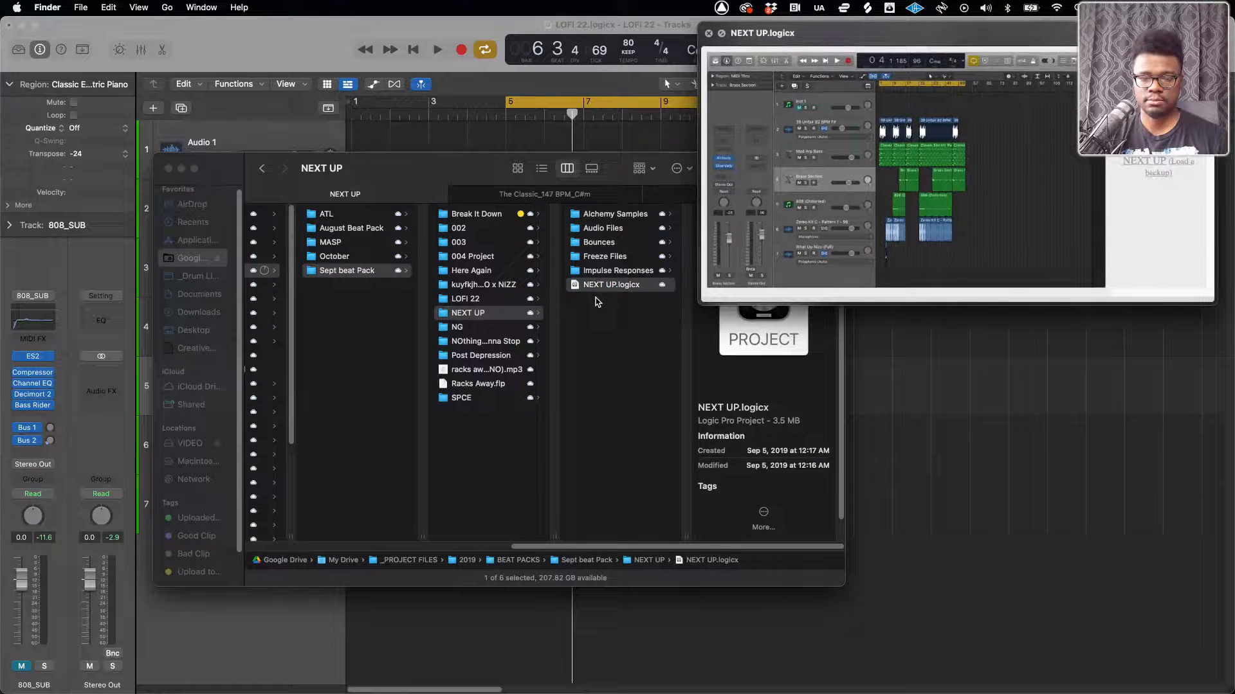
key(space)
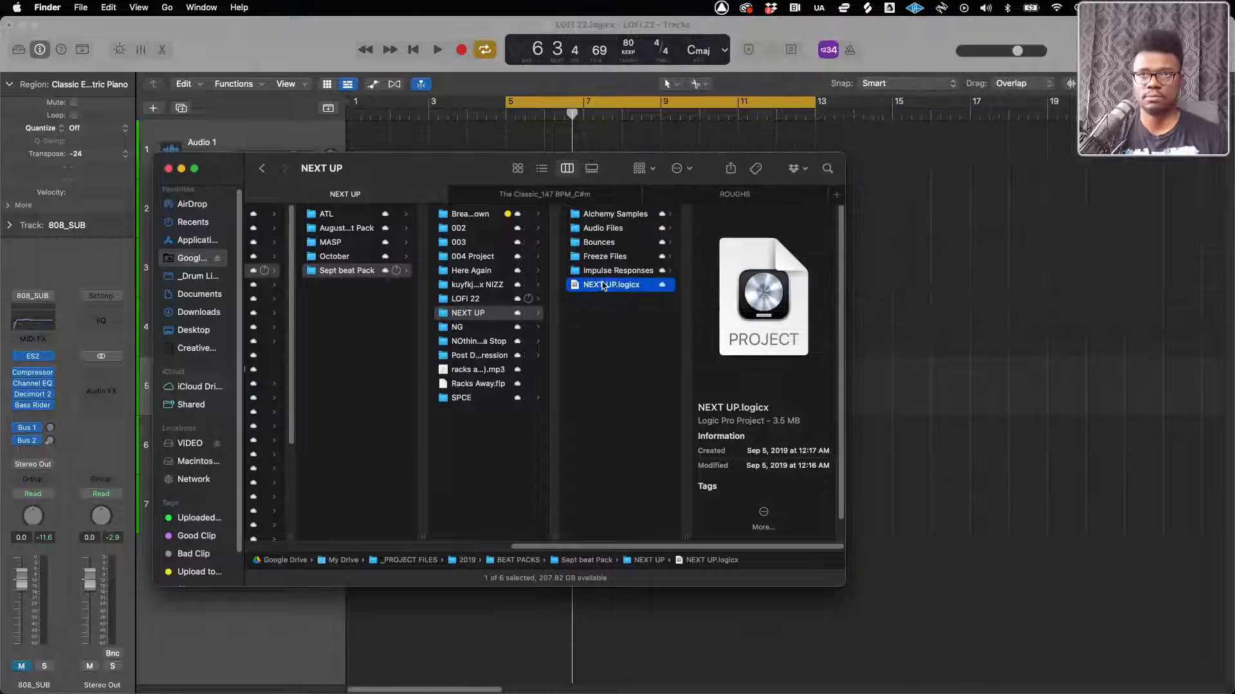
double_click(603, 284)
click(599, 279)
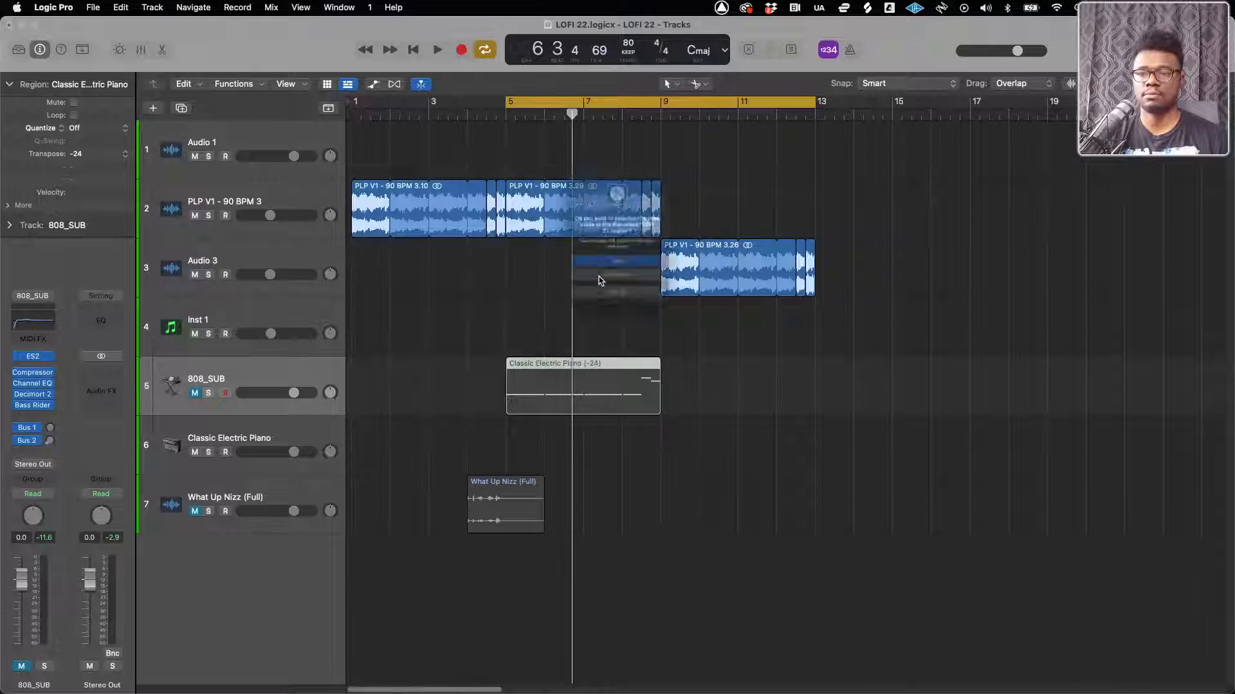
click(603, 298)
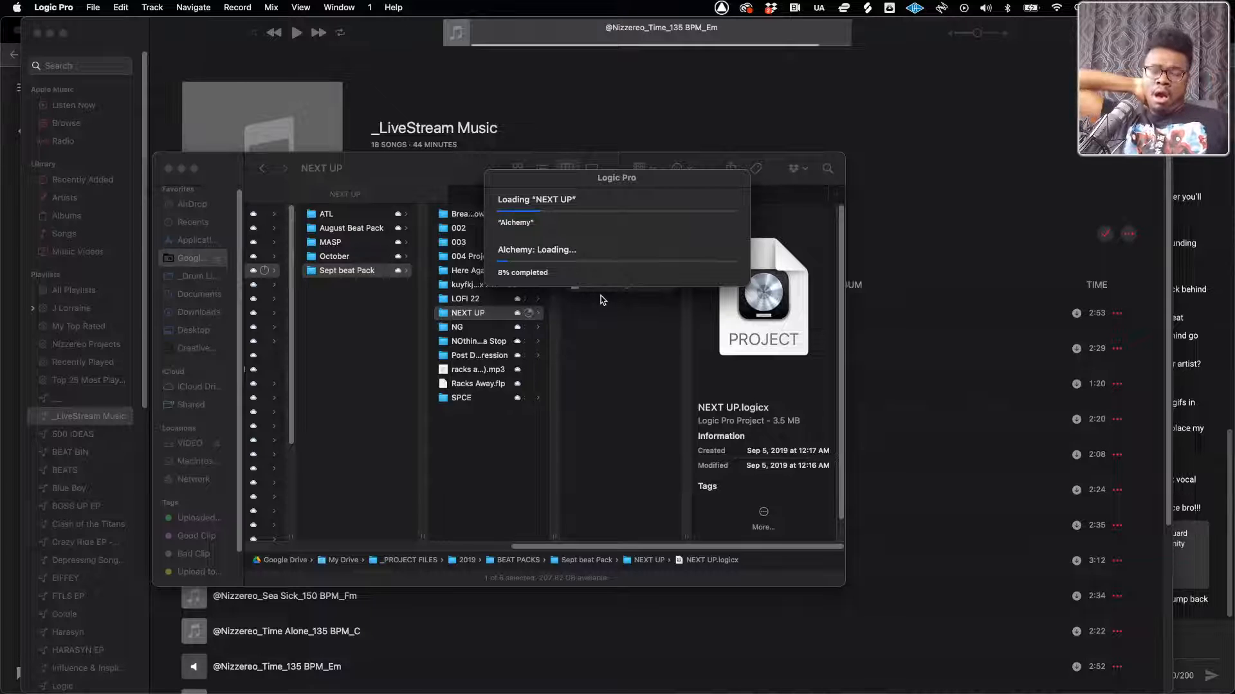
mouse_move(1214, 523)
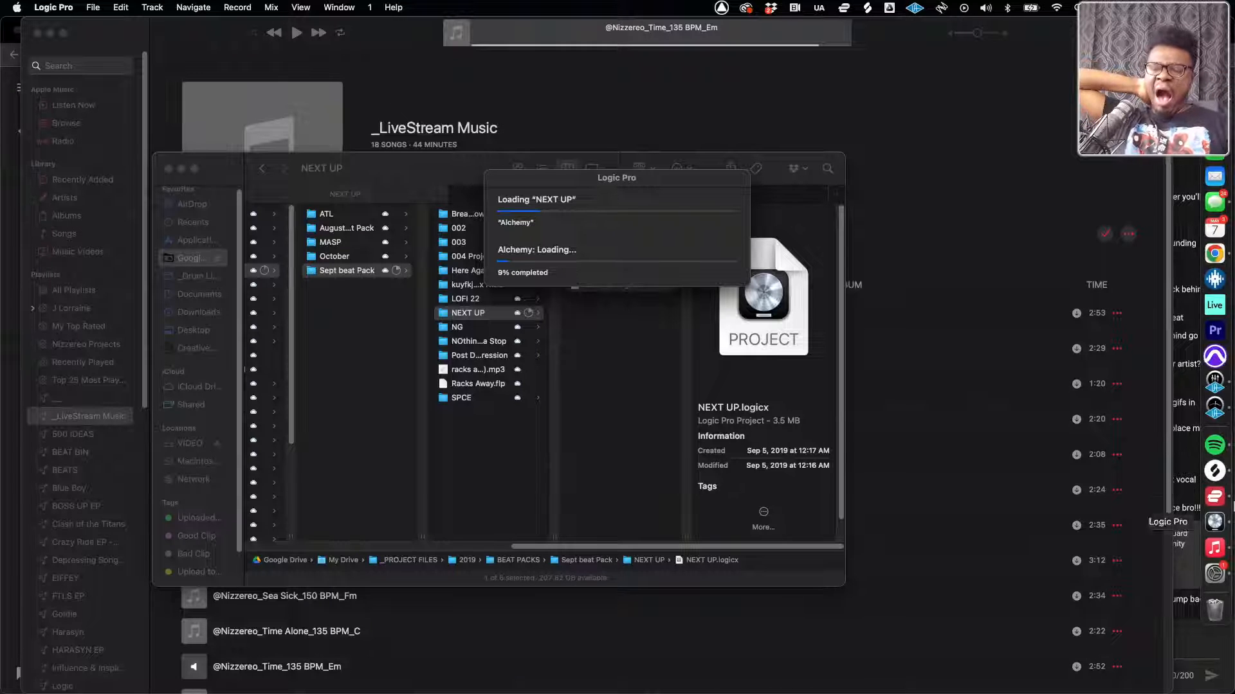
click(1216, 610)
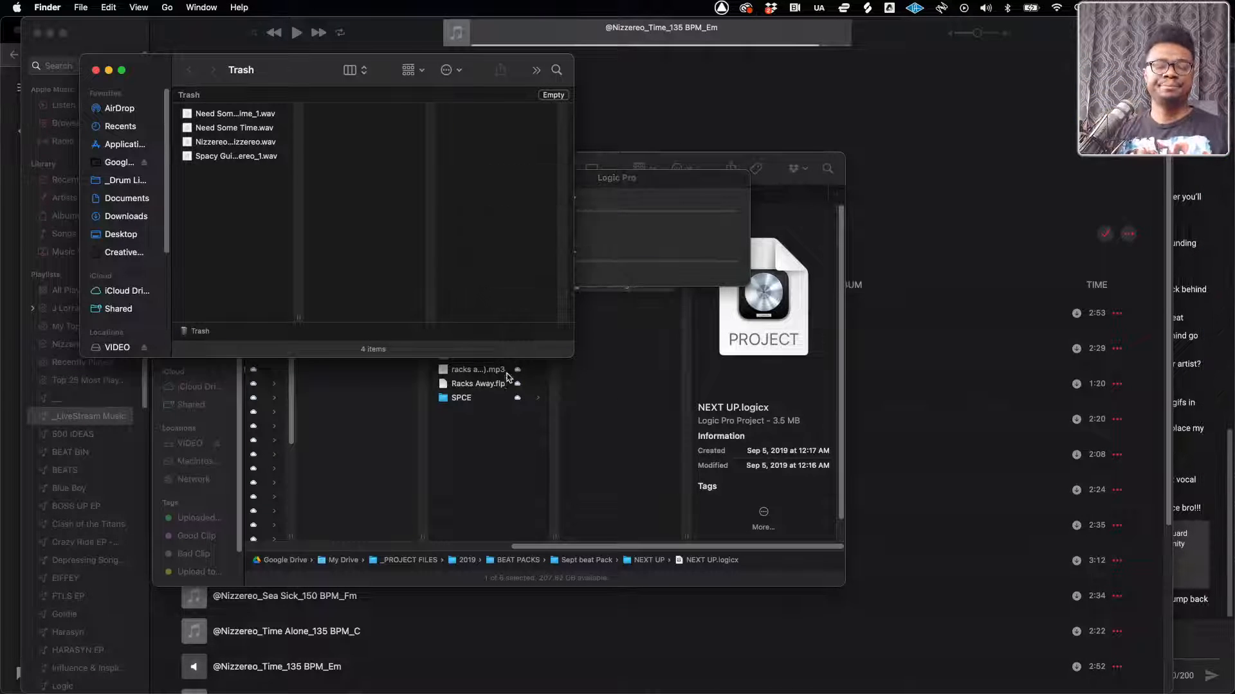
click(508, 412)
Switch to YouTube Studio in Chrome and return from the stream's dashboard to the live stream management list
key(ctrl+Up)
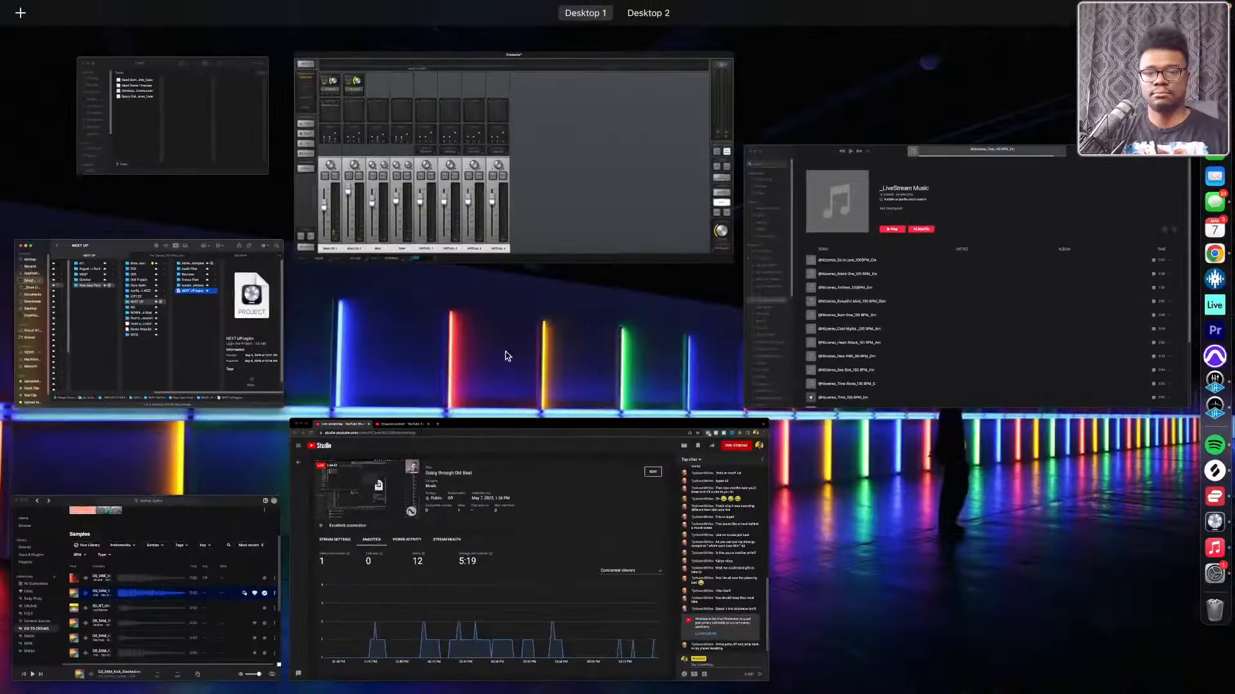
click(623, 483)
mouse_move(1233, 479)
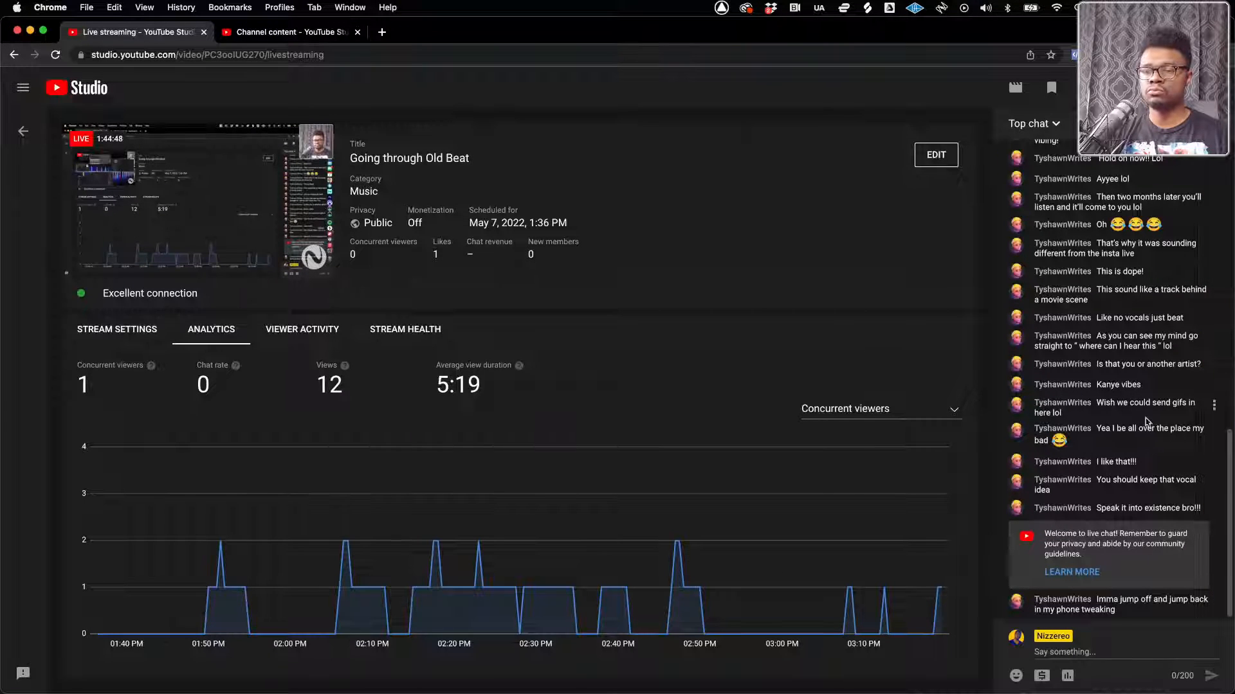
click(24, 133)
mouse_move(1225, 571)
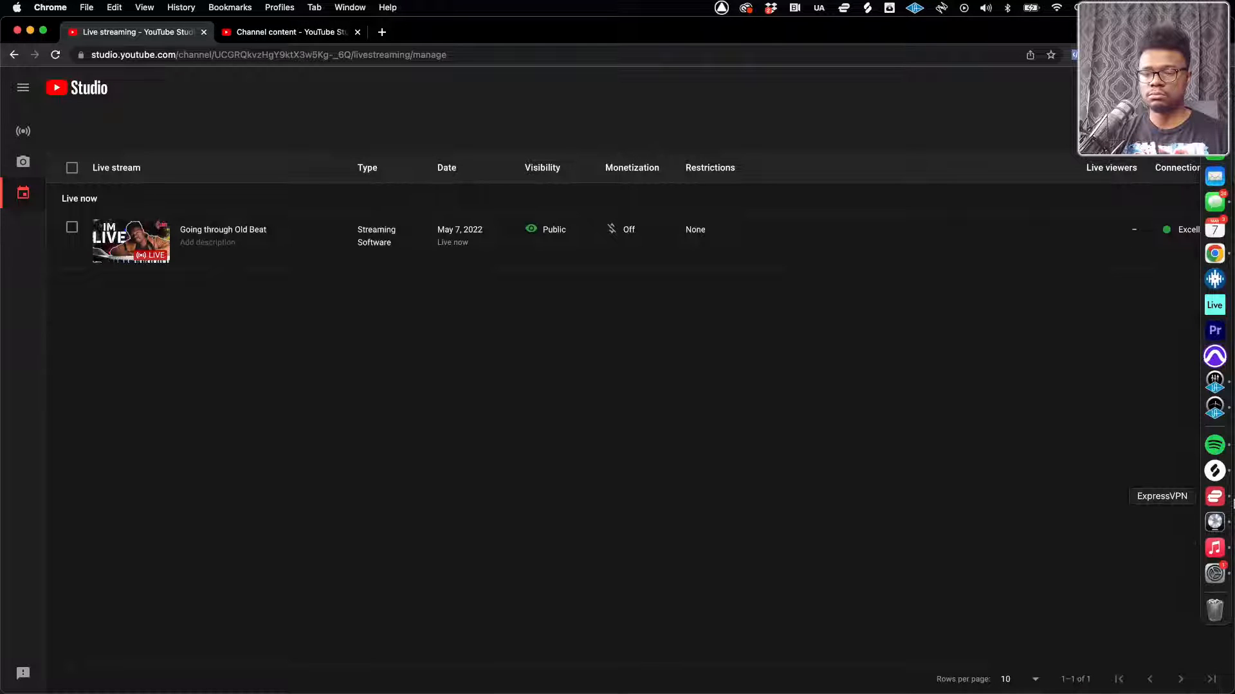
Close the Finder Trash window and the Splice window
key(ctrl+Up)
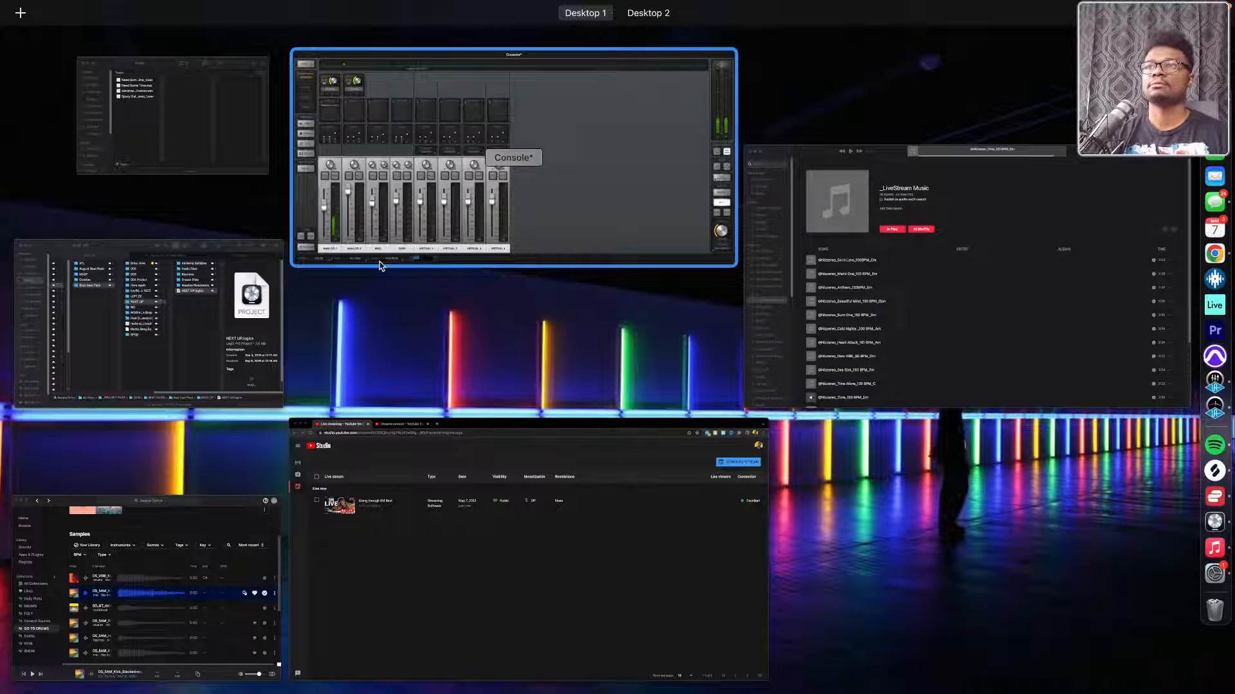
click(277, 312)
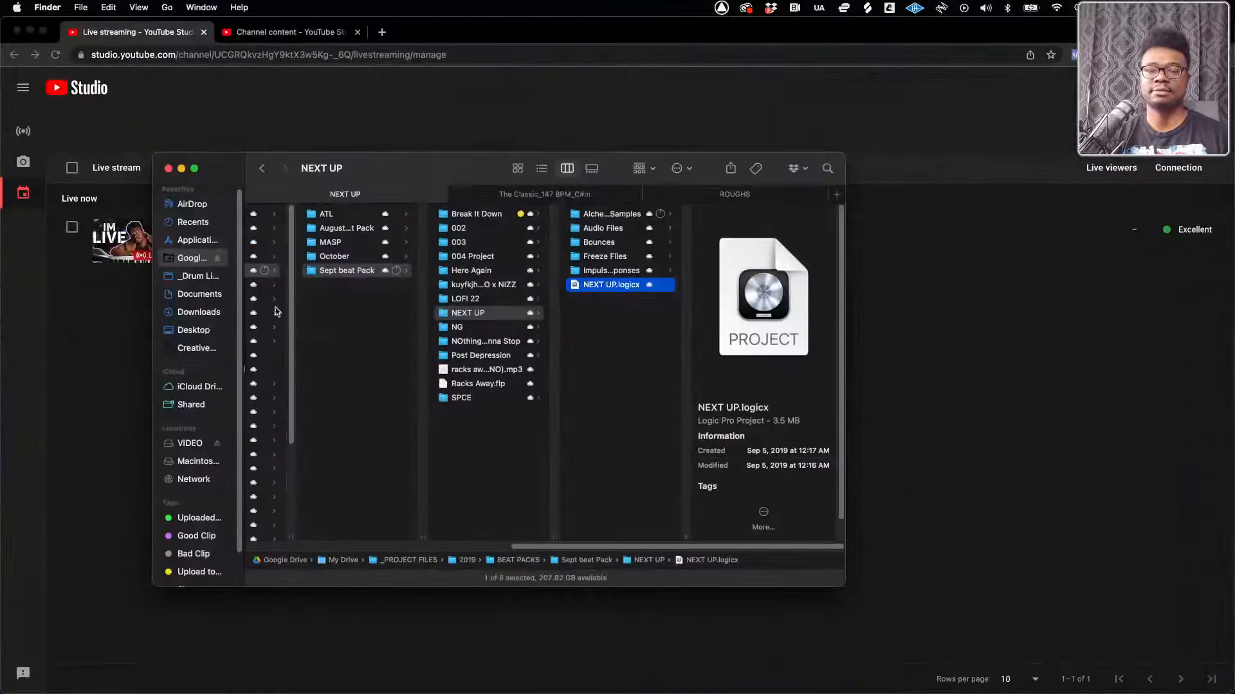
key(ctrl+Up)
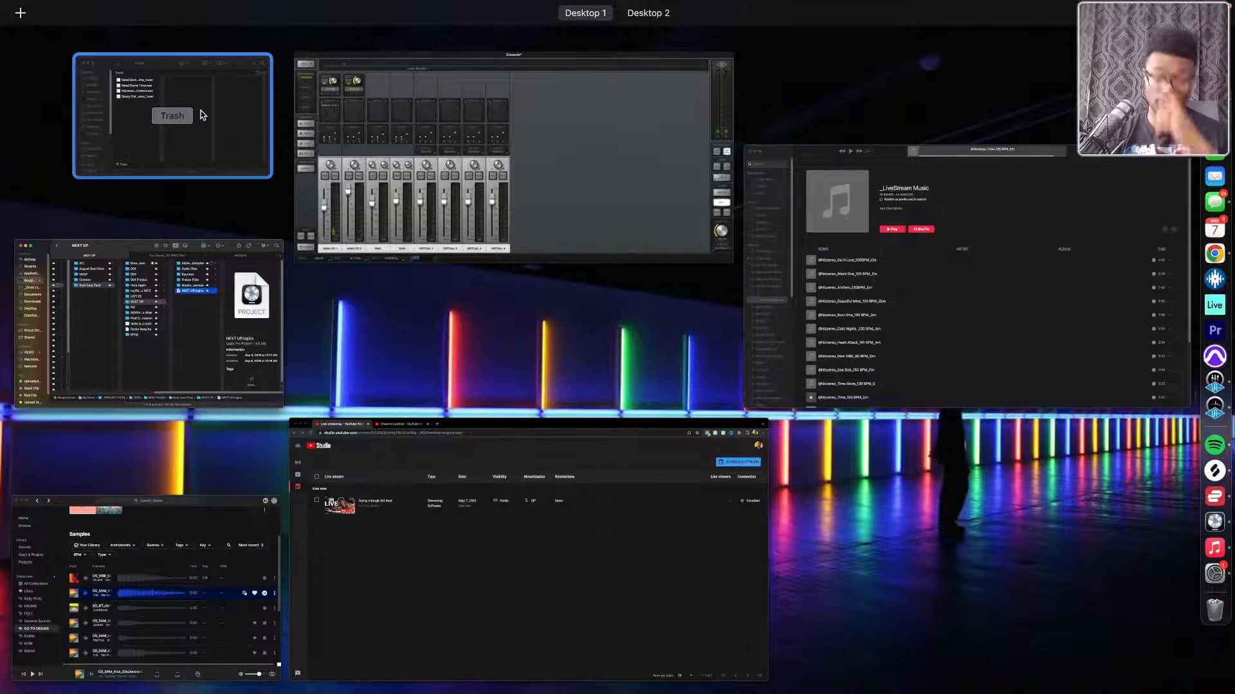
click(202, 114)
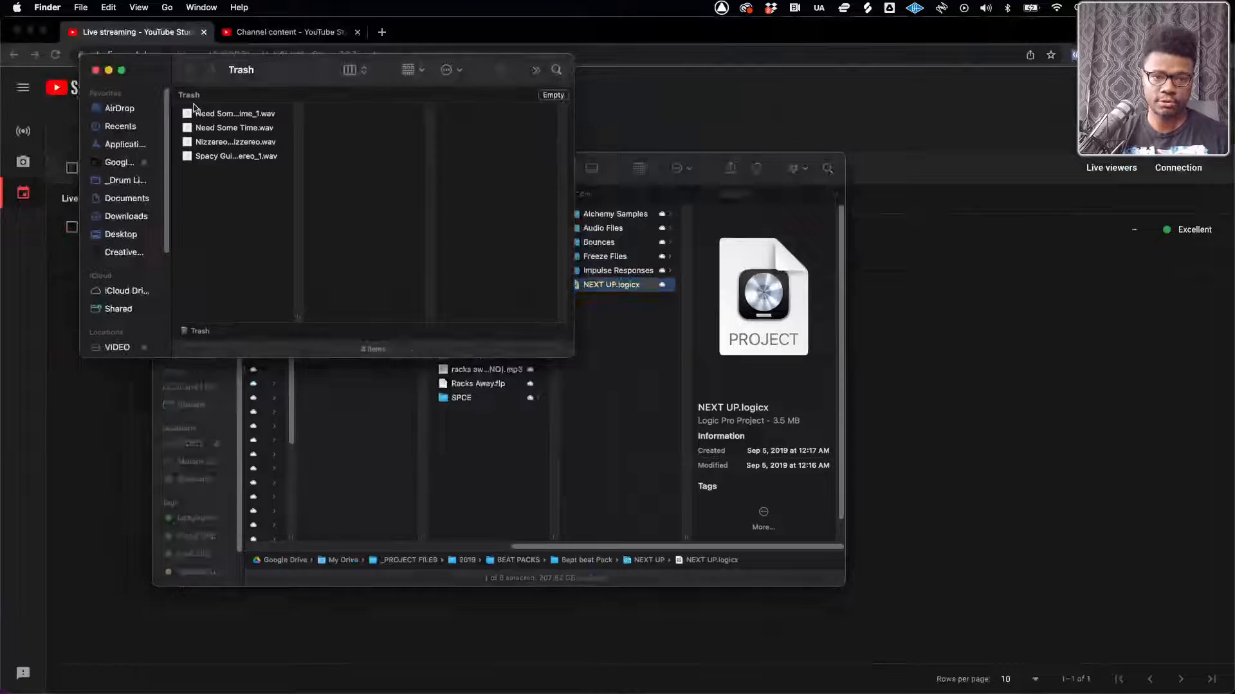
click(96, 70)
key(ctrl+Up)
click(103, 524)
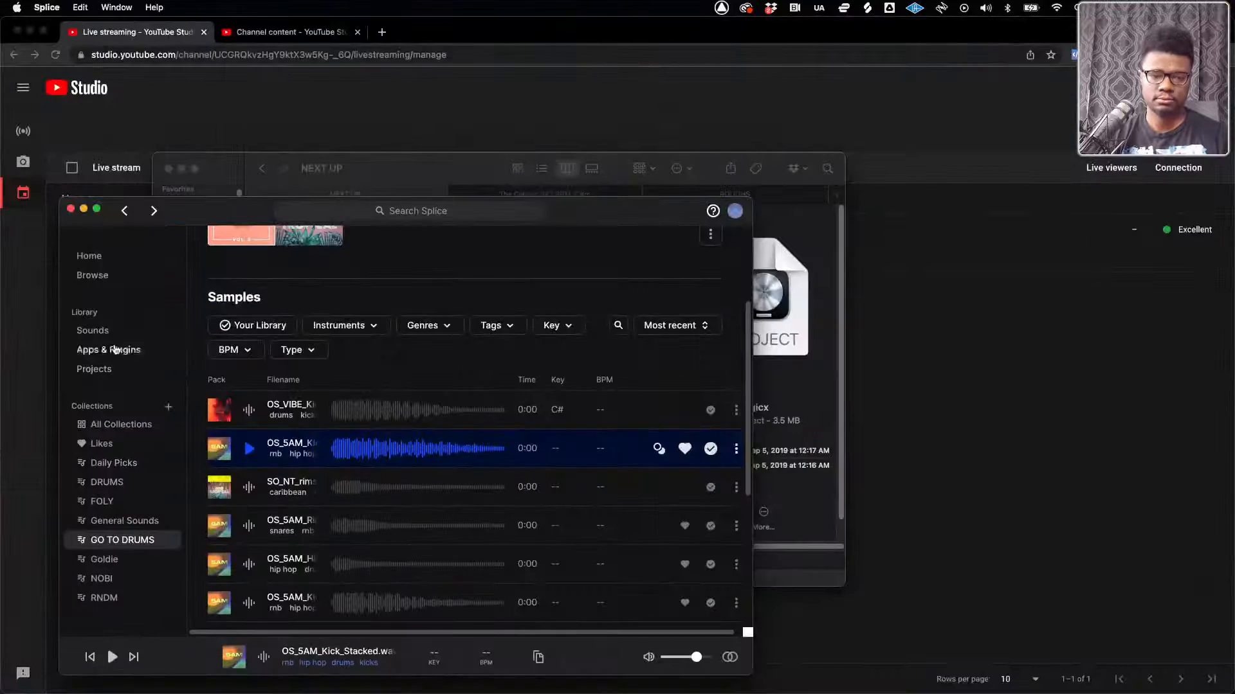
click(72, 211)
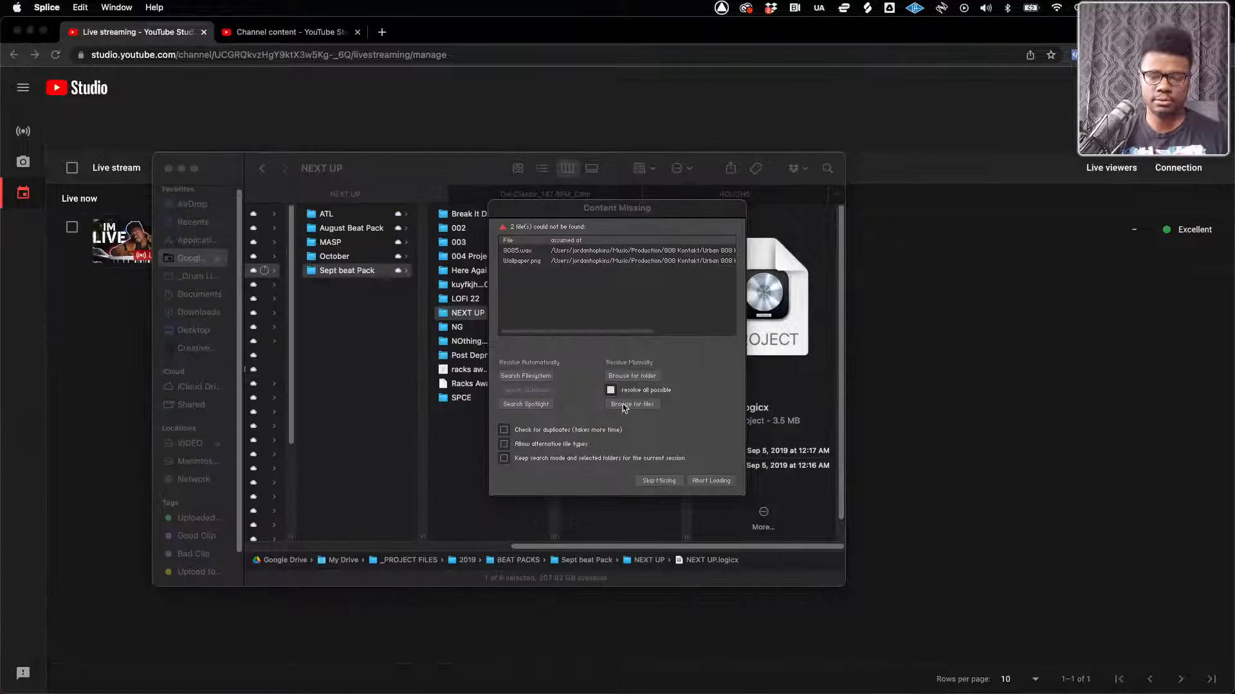
Skip the missing sample files to finish loading the NEXT UP project, and play its arrangement from the beginning
click(663, 483)
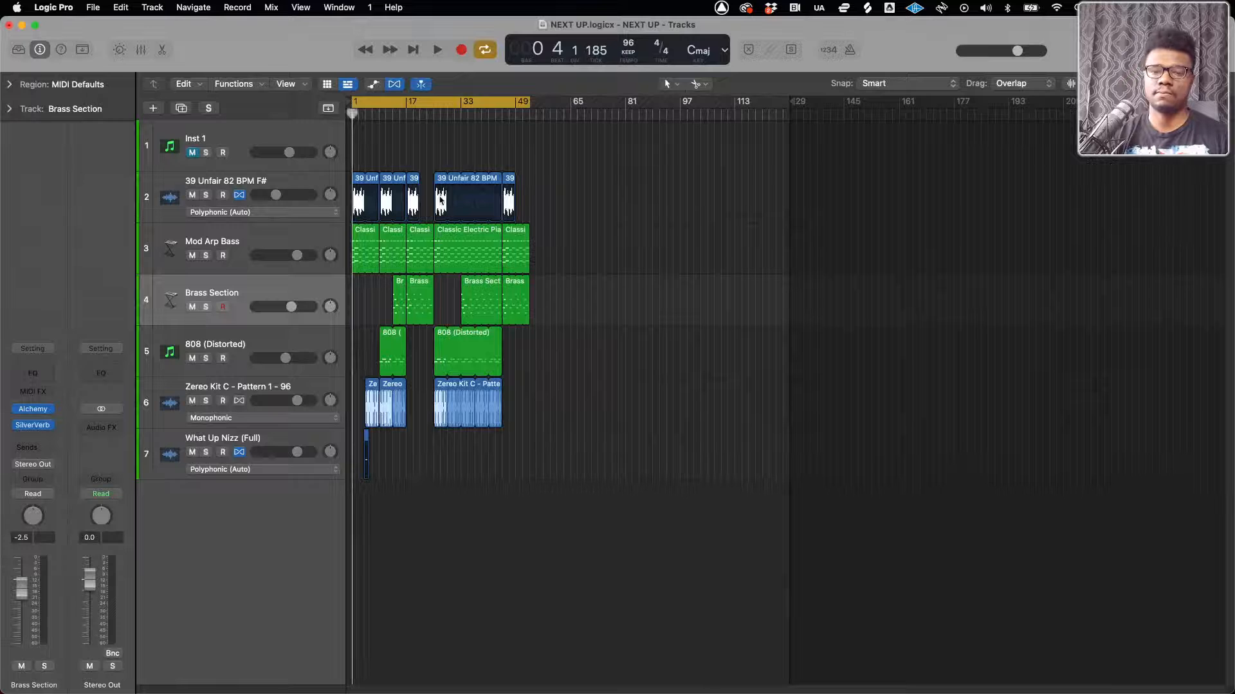
key(space)
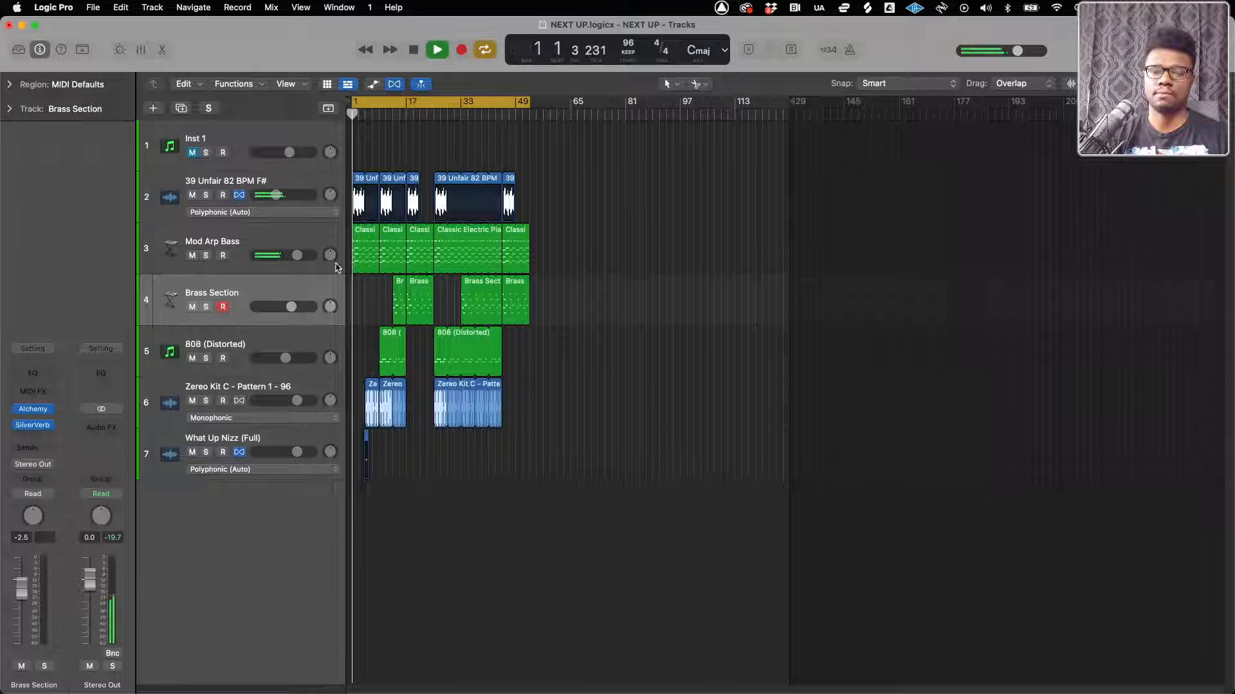
scroll(376, 305, up, 10)
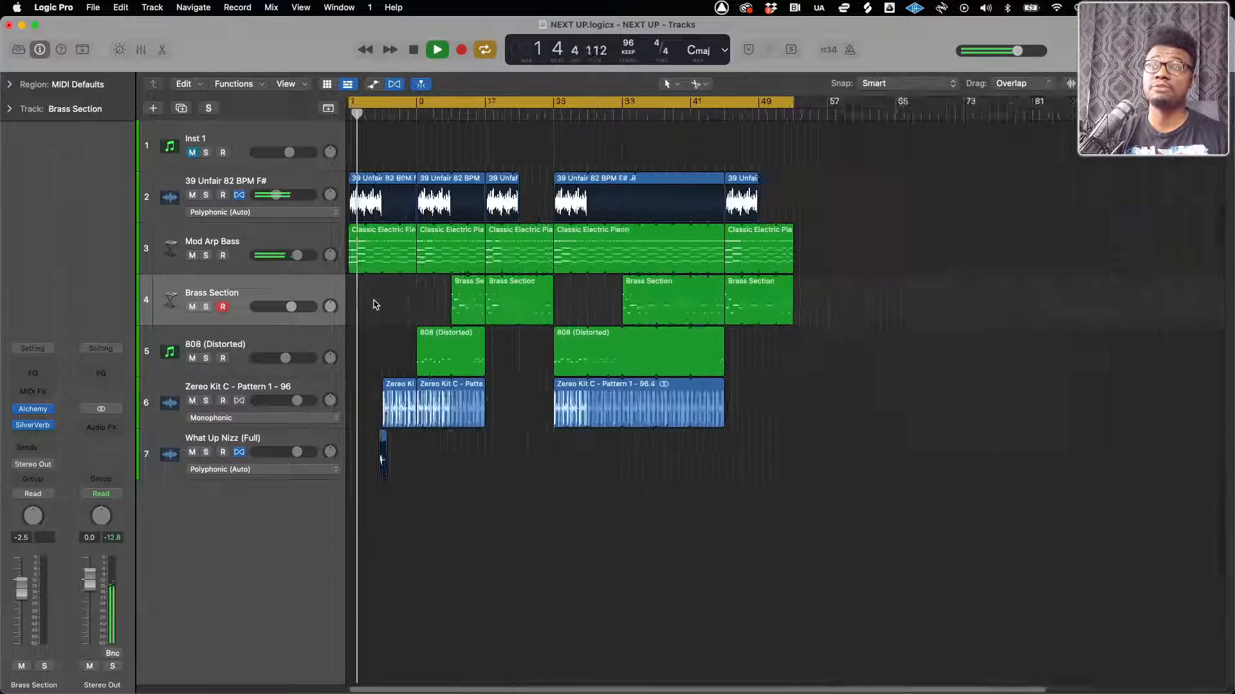
scroll(376, 305, down, 3)
scroll(375, 305, down, 3)
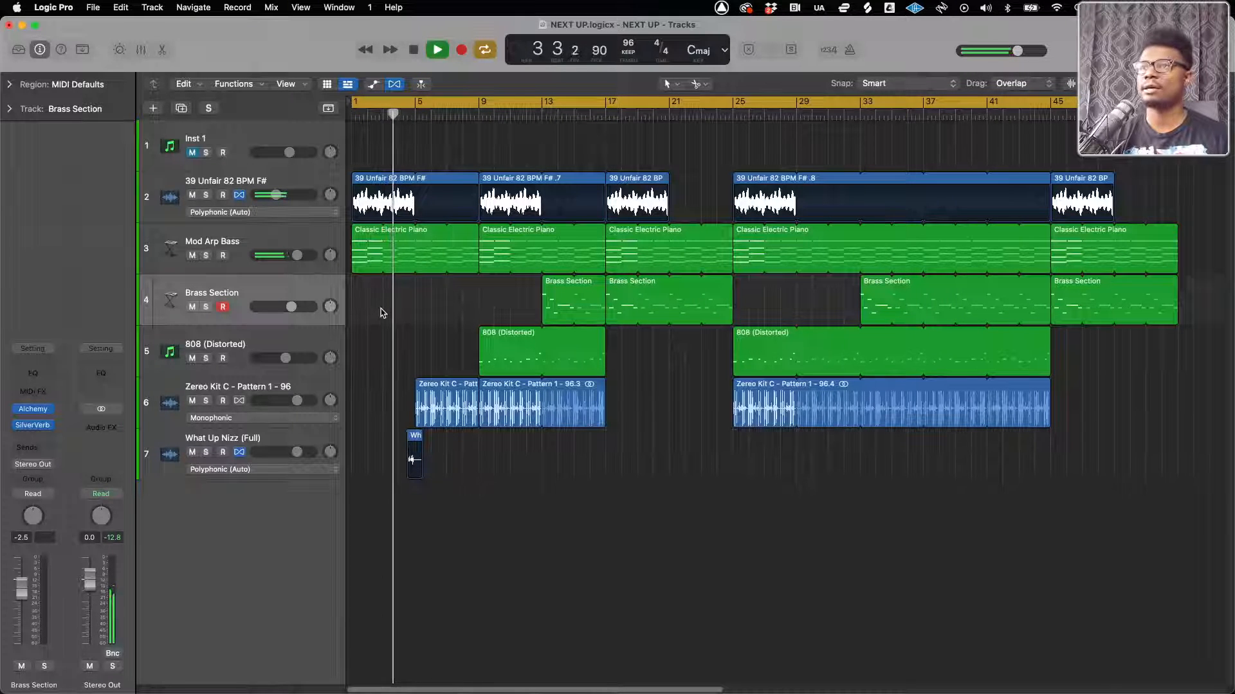
Replace the Kontakt 5 instrument on the 808 (Distorted) track with Kontakt
click(183, 342)
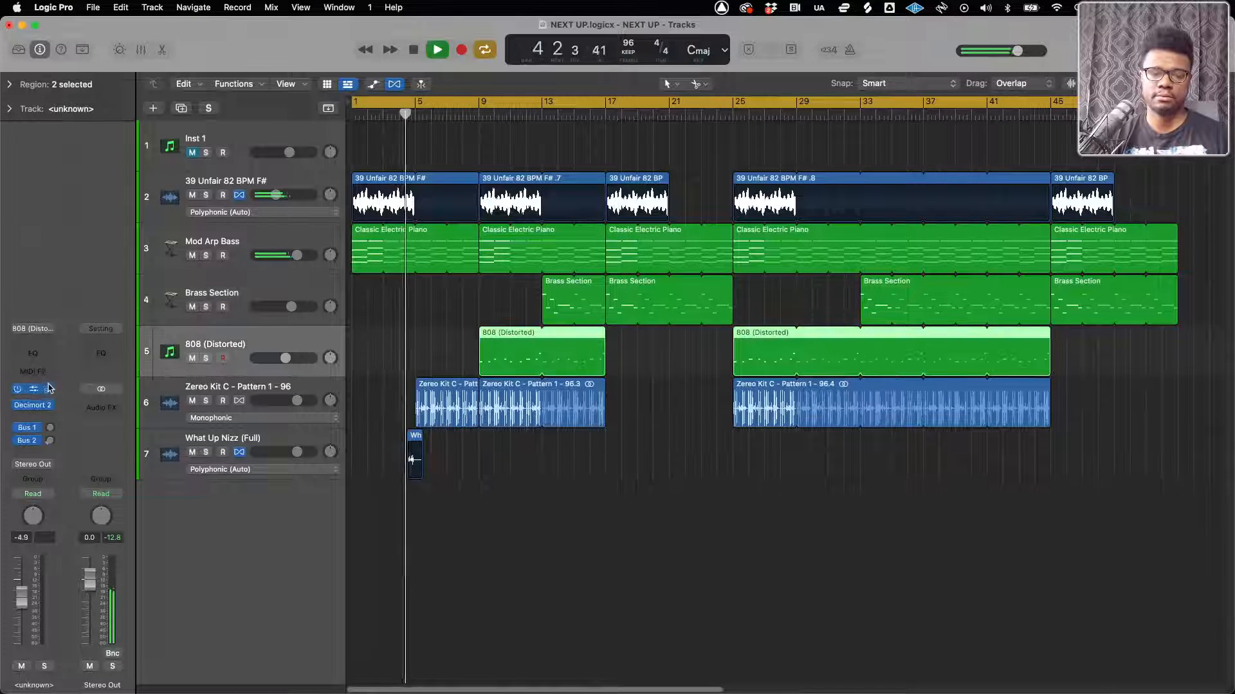
click(45, 389)
mouse_move(99, 77)
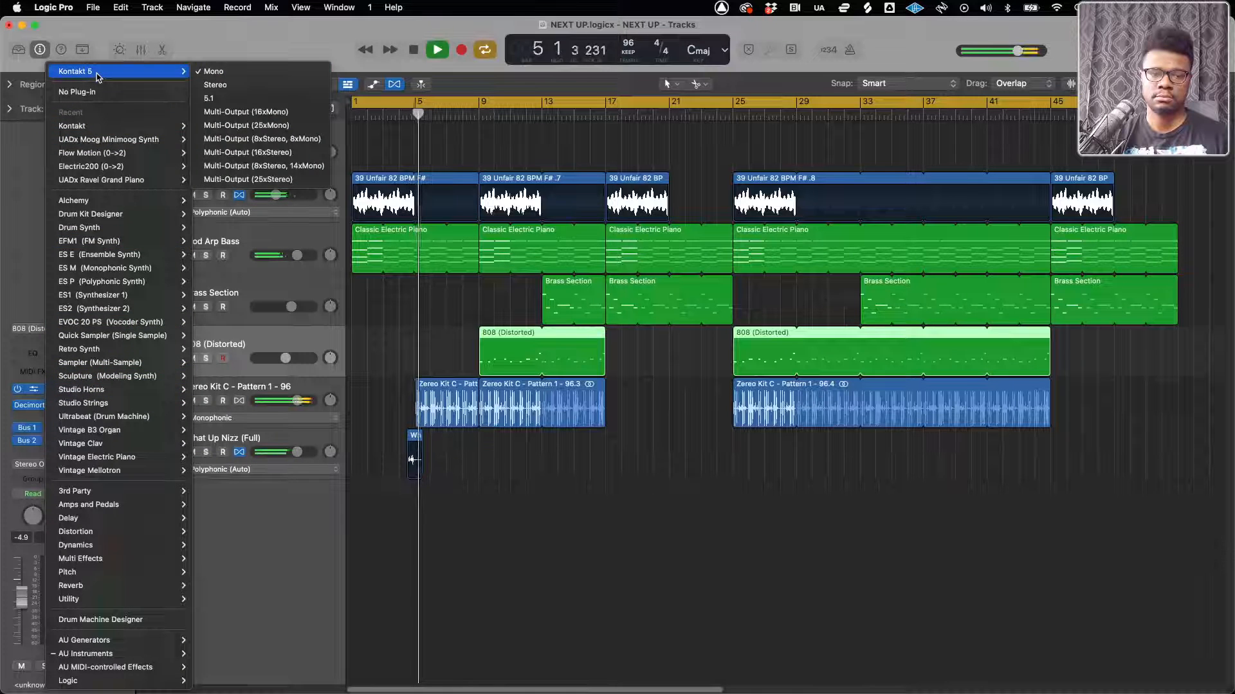
mouse_move(103, 126)
click(241, 127)
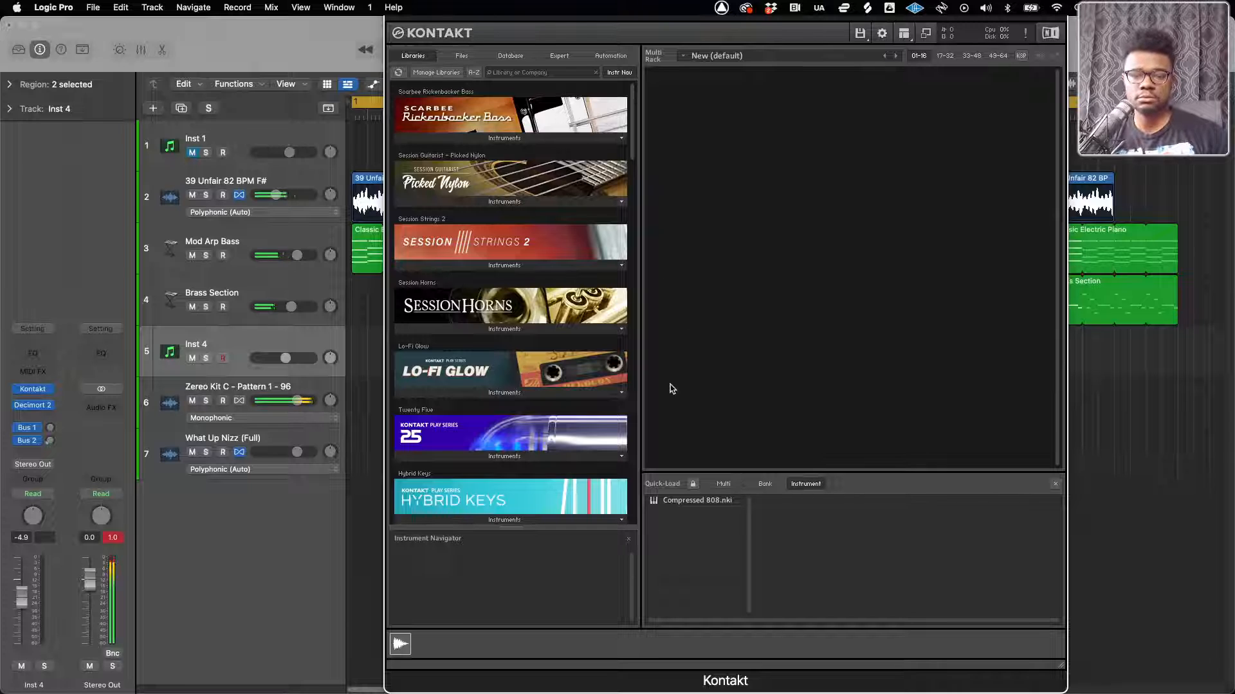
Load Compressed 808.nki into Kontakt and open the instrument's edit view to examine its mapping, effects and modulation
double_click(669, 499)
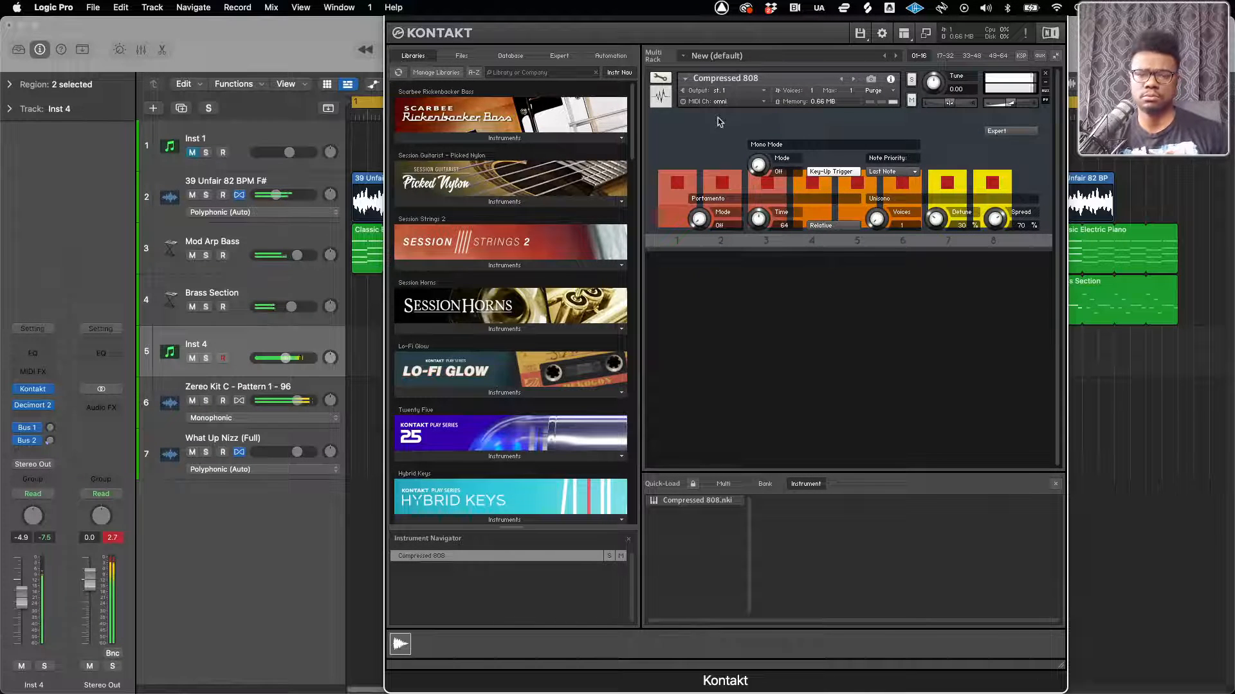
click(659, 77)
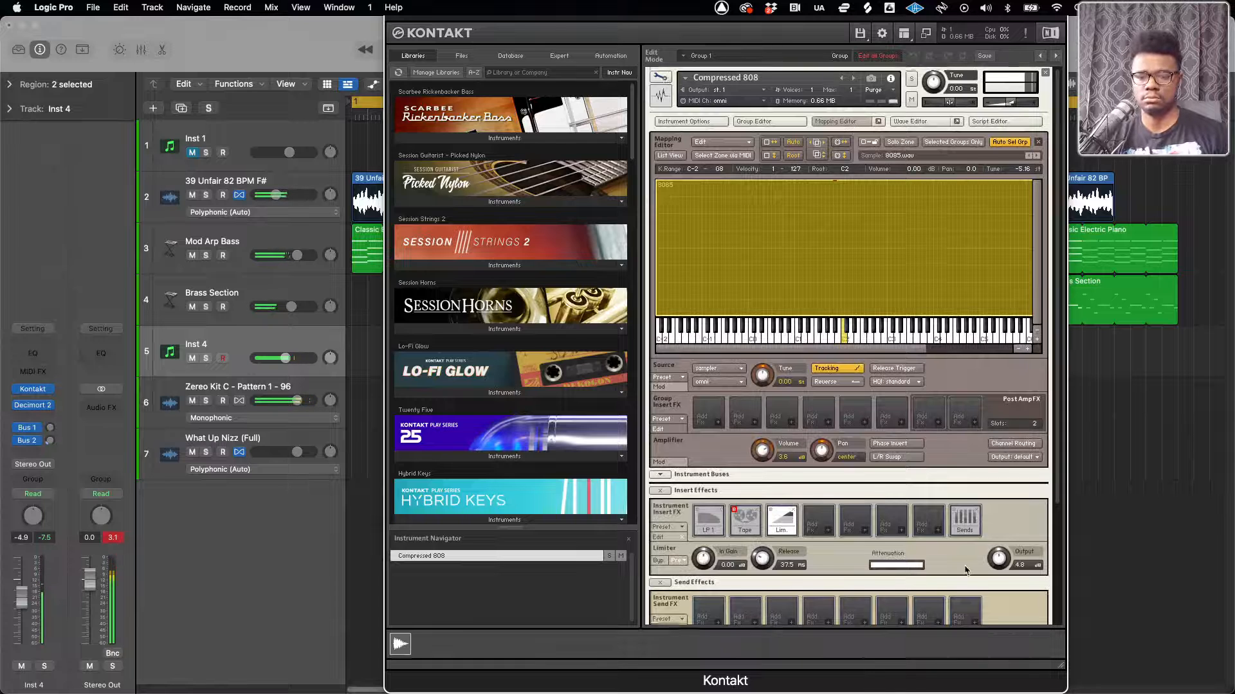
scroll(966, 570, down, 5)
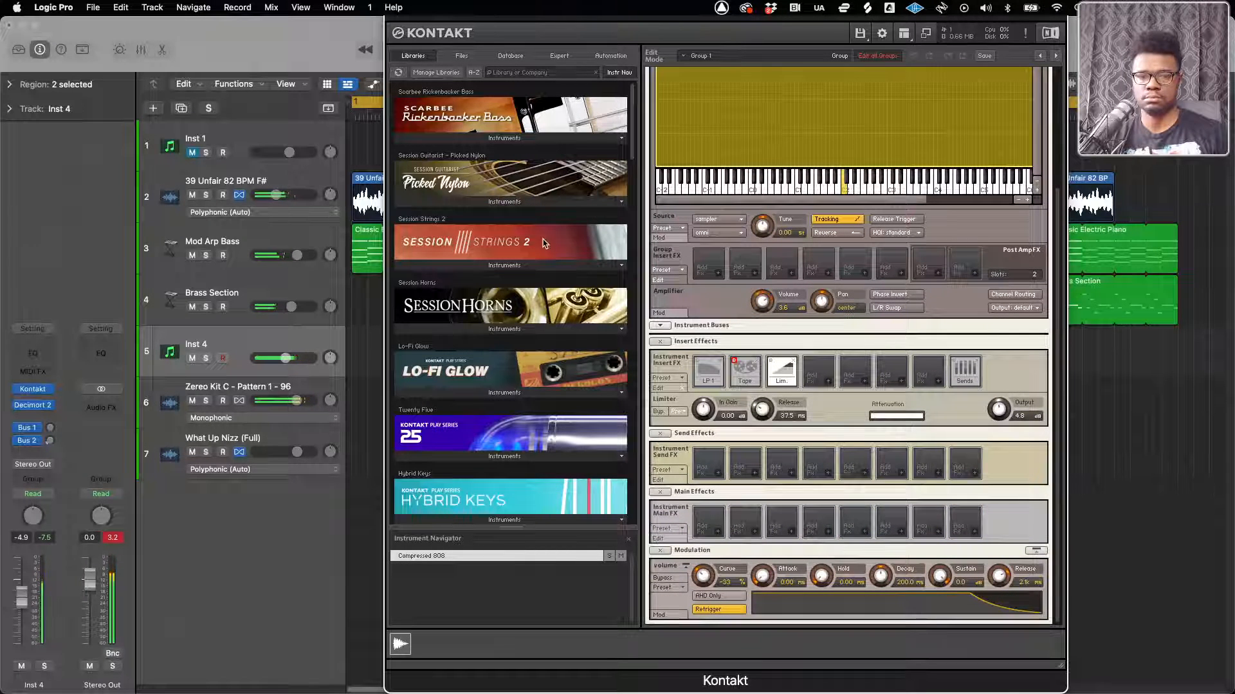
Move the Kontakt window down, hide its plug-in header and close the window
drag(418, 20, 424, 66)
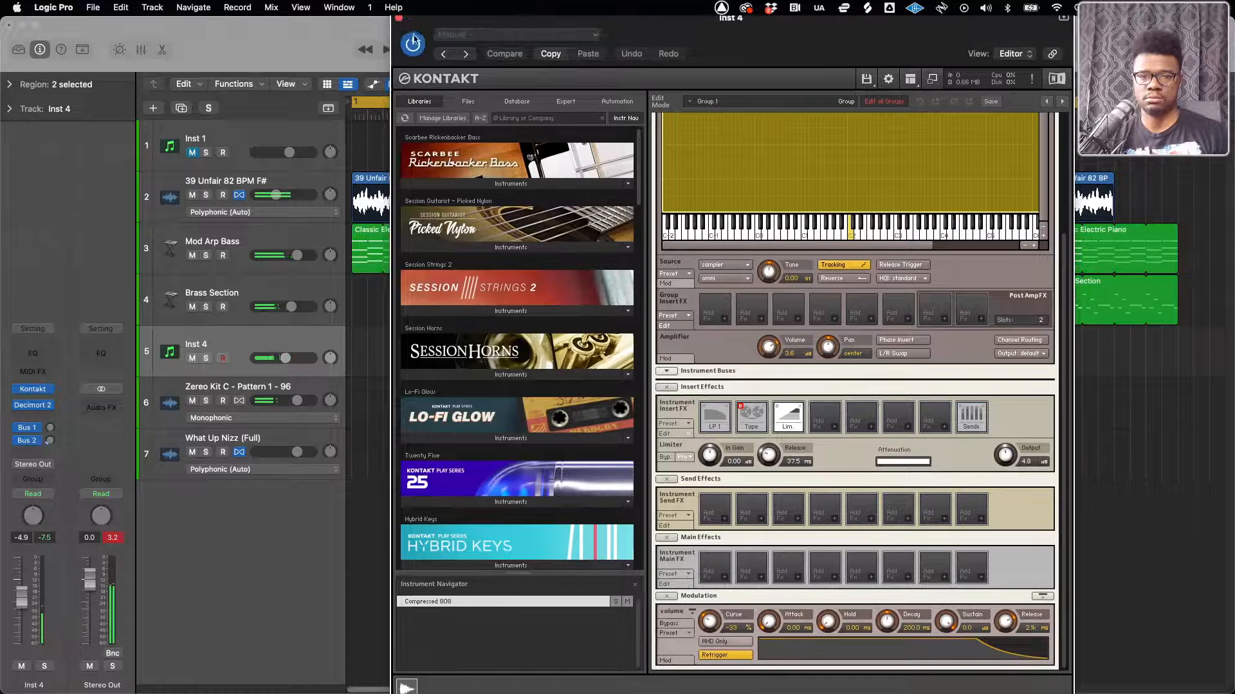
click(1064, 23)
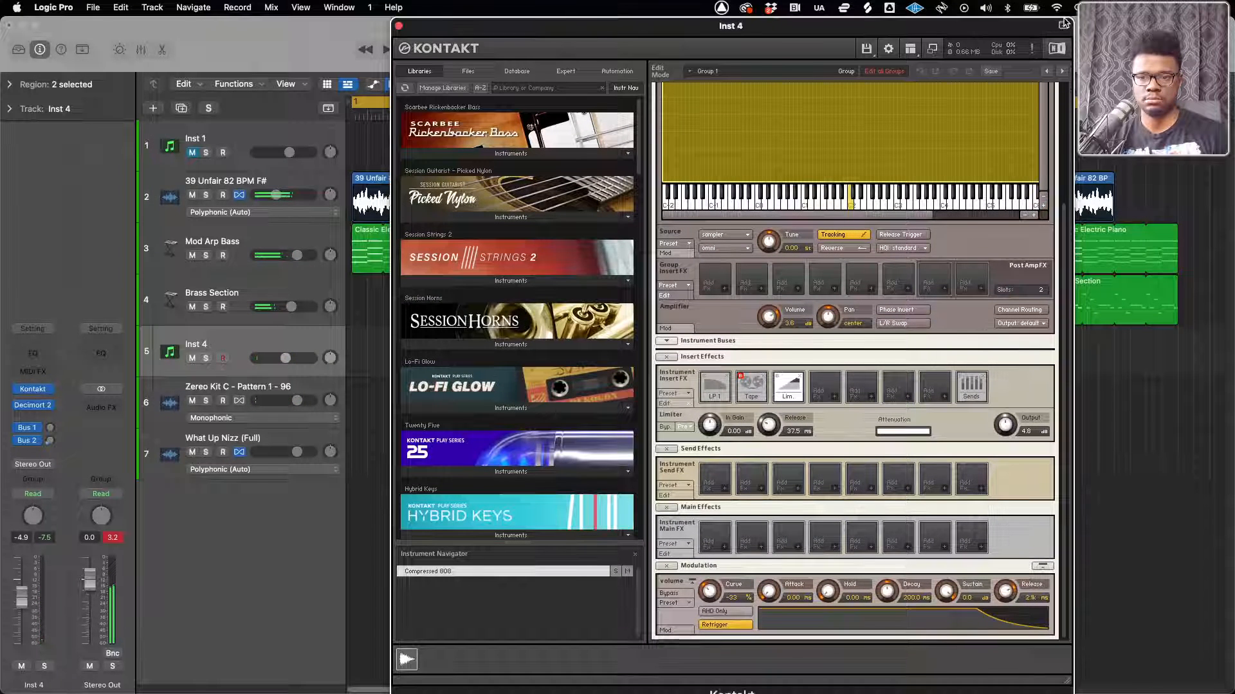
click(399, 25)
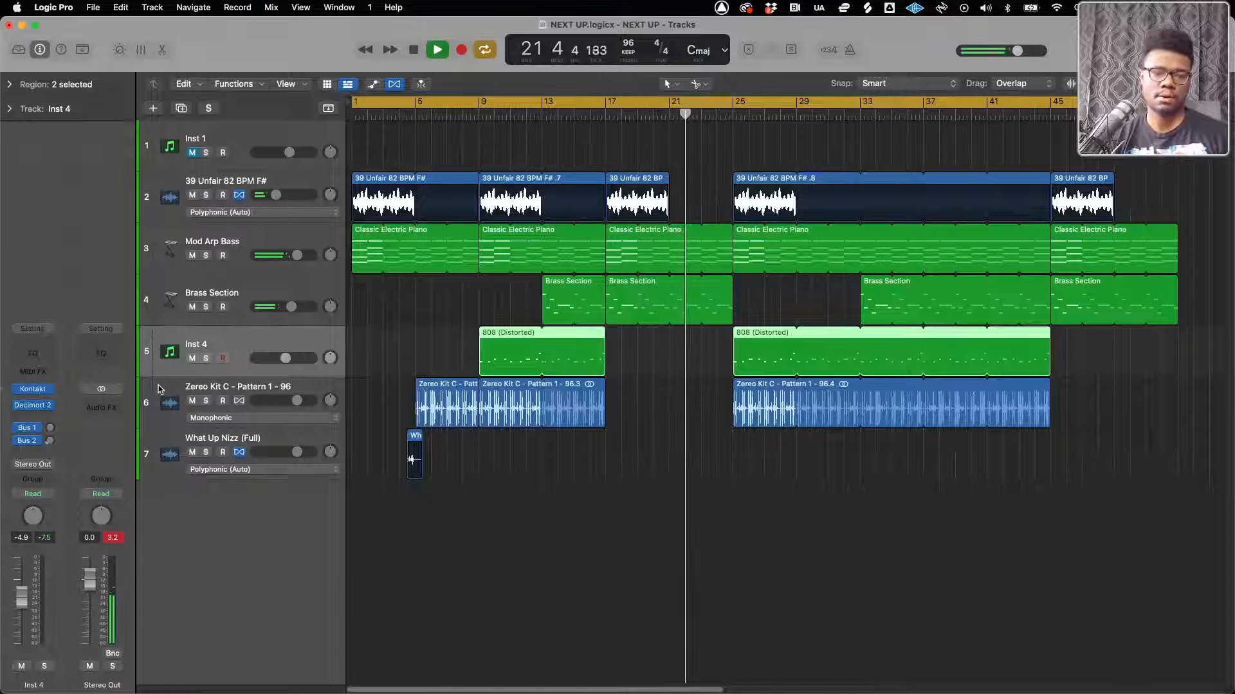
Open Decimort 2 on the 808 instrument's track and set its preamp to about +13.3 dB
click(29, 405)
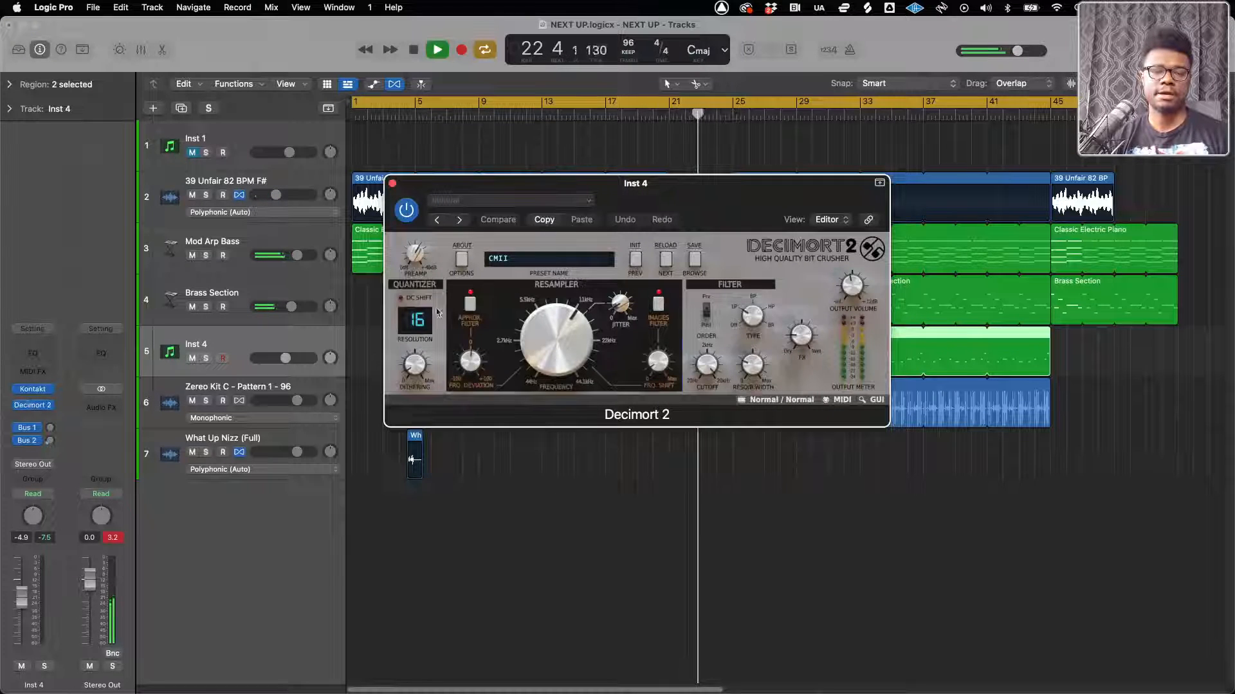
drag(400, 251, 415, 263)
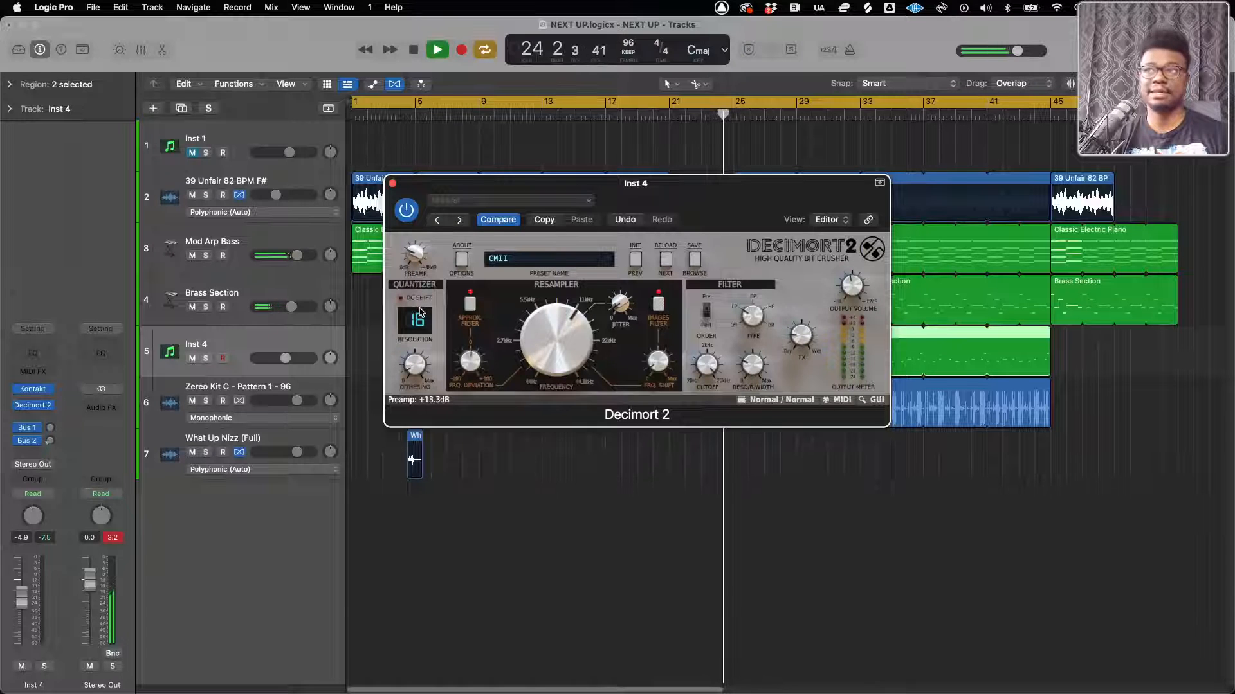
Close the Decimort 2 window and lower the volume of the Zereo Kit C - Pattern 1 - 96 track
click(392, 184)
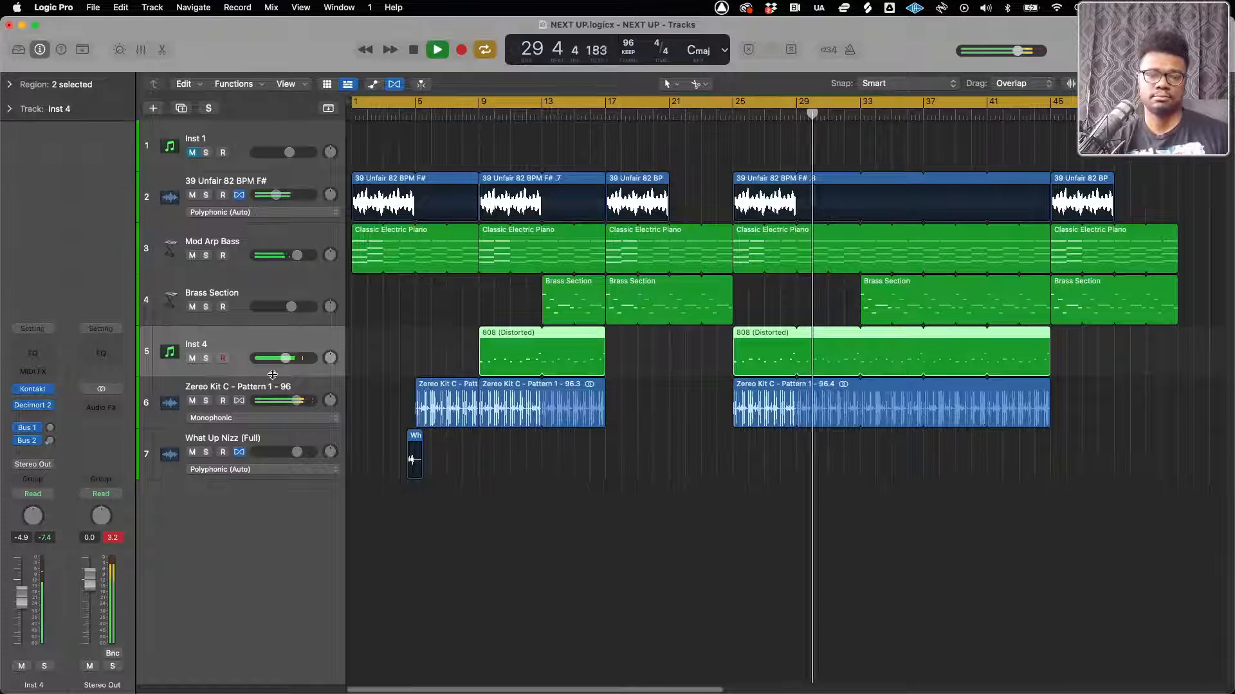
drag(297, 401, 285, 401)
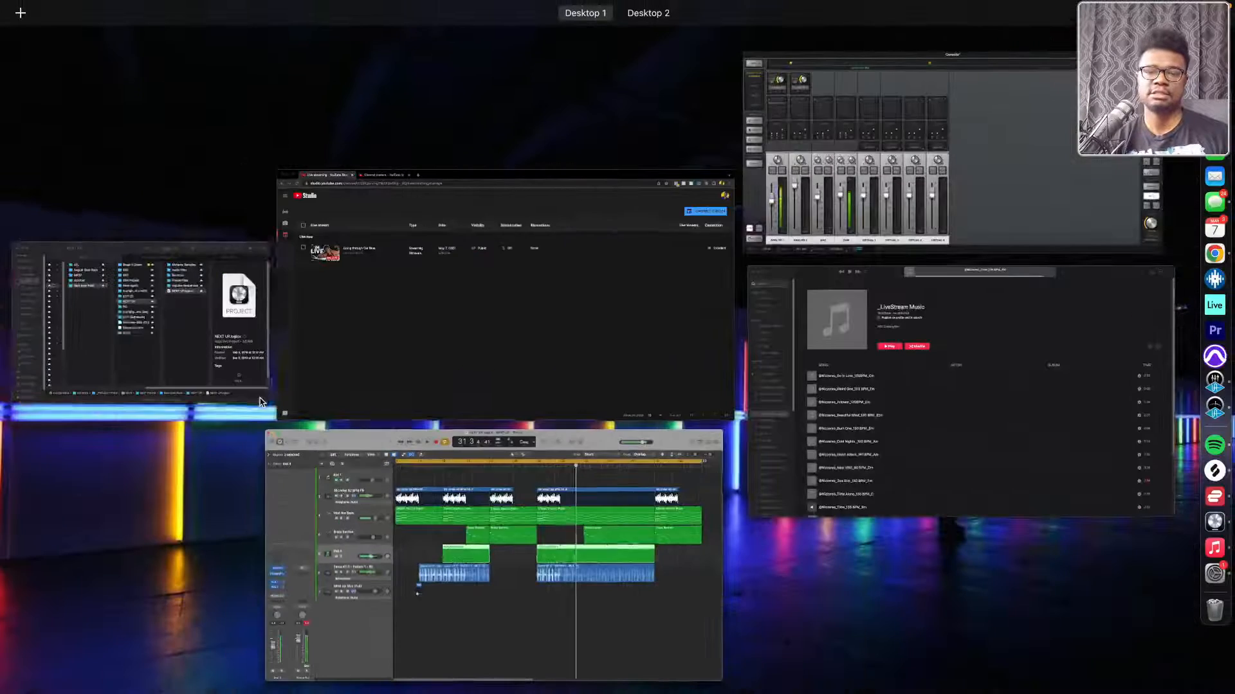
Switch to Finder and preview NG.logicx from the NG folder in Sept beat Pack
key(ctrl+Up)
click(255, 370)
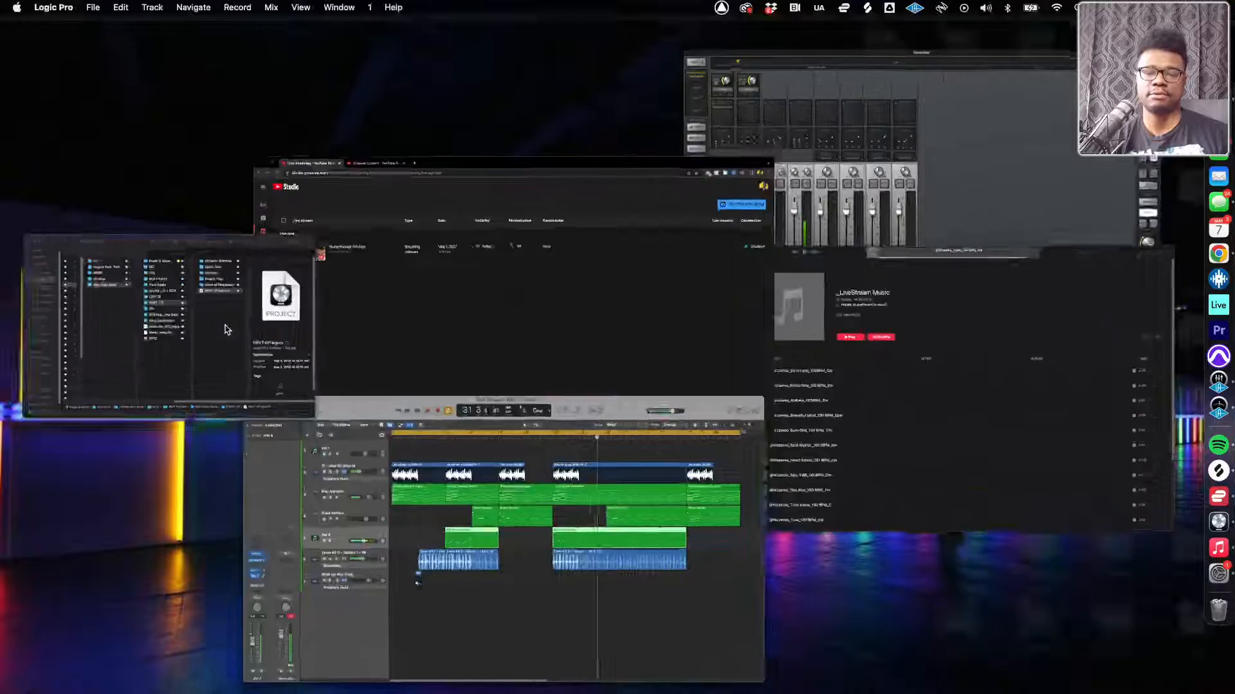
click(474, 328)
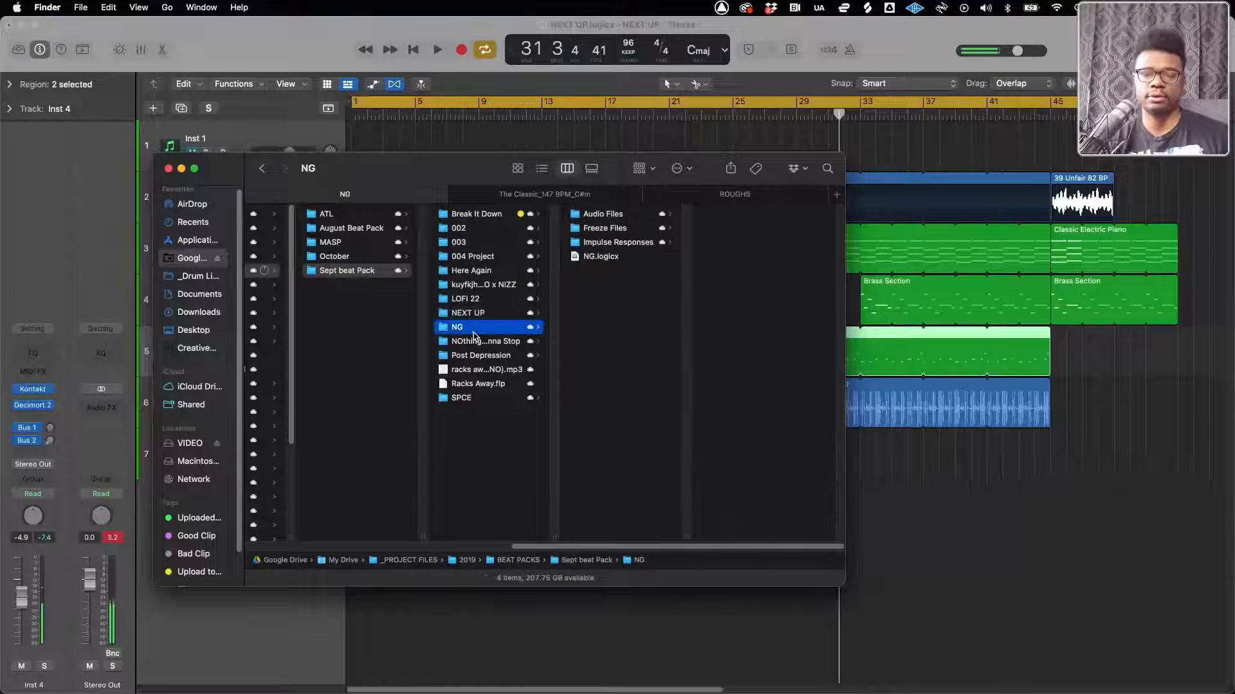
click(601, 258)
key(space)
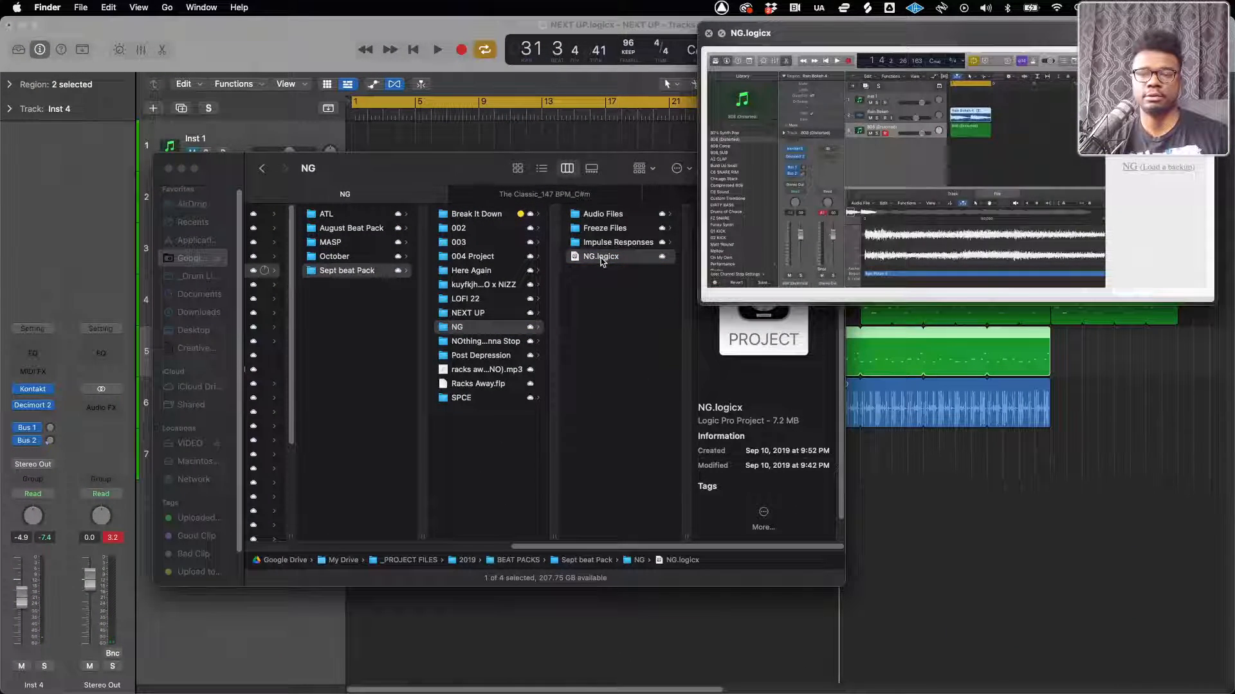
key(space)
Open NG.logicx in Logic Pro without saving NEXT UP, skipping the missing content files
double_click(600, 257)
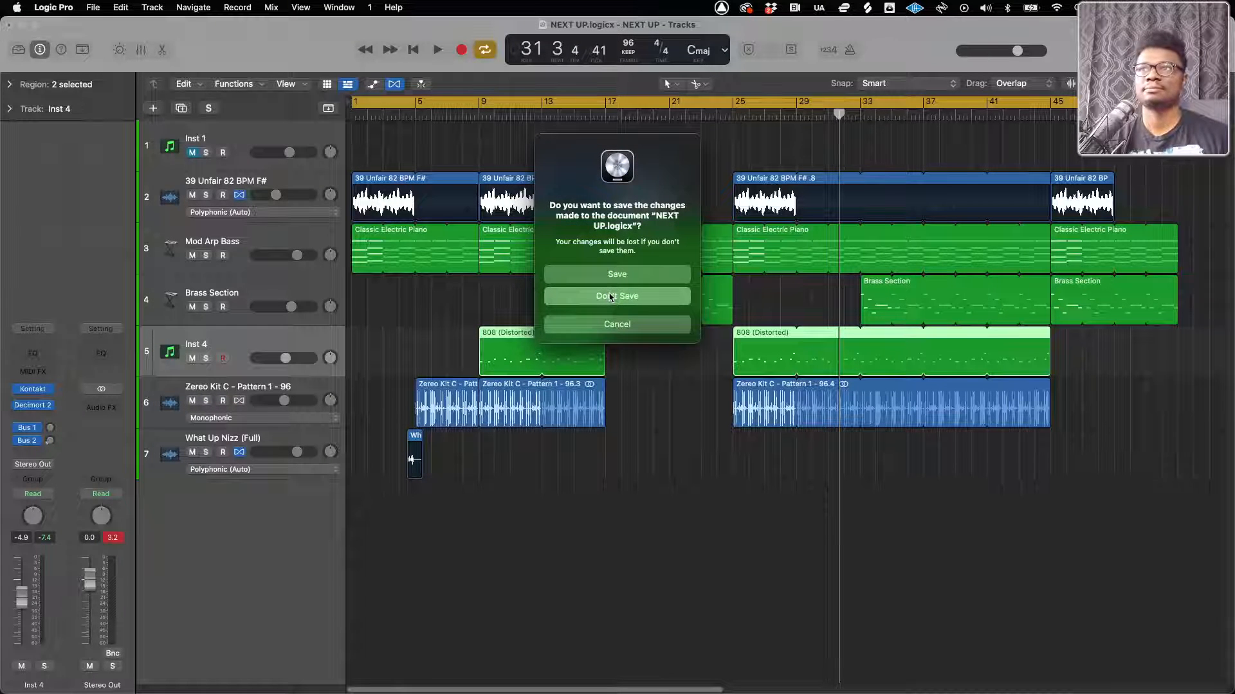
click(611, 297)
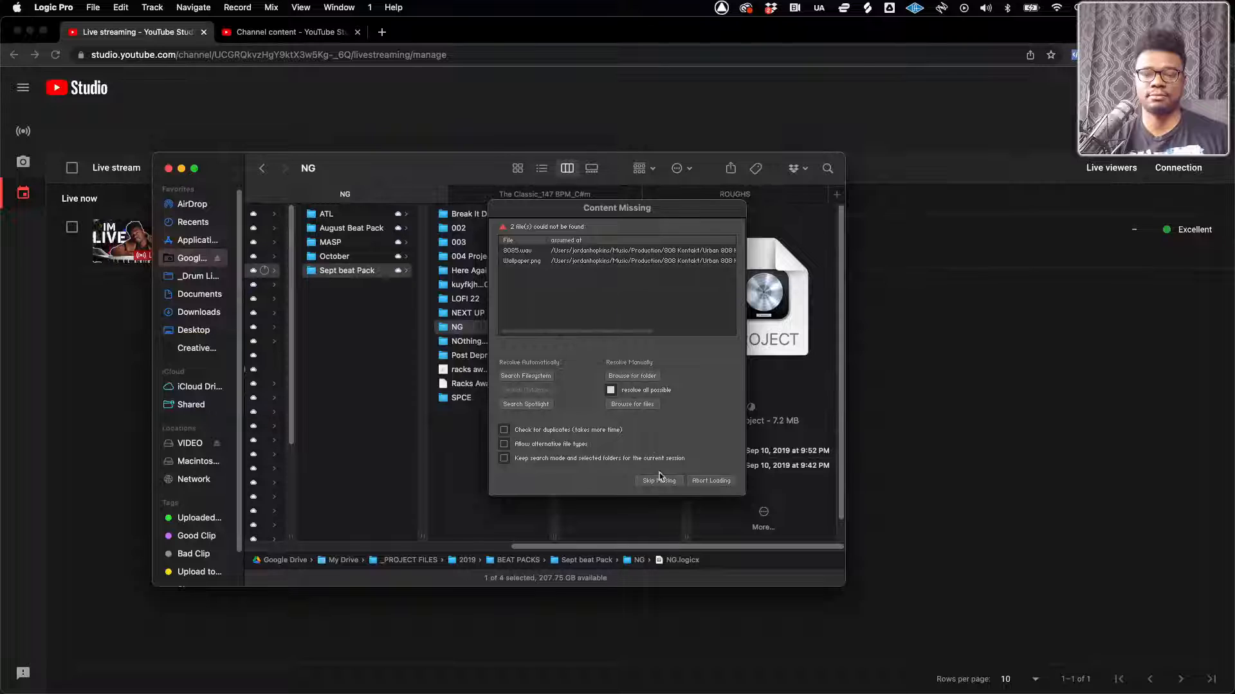
click(659, 479)
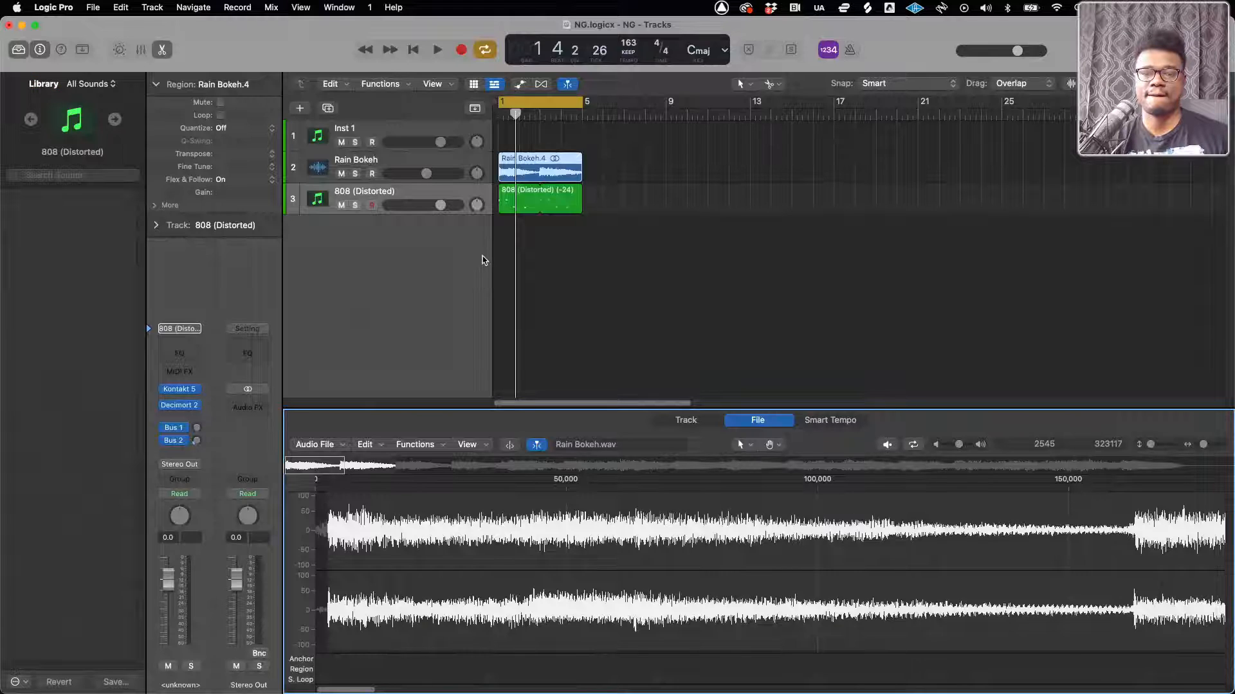
Replace the Kontakt 5 instrument on the NG project's 808 (Distorted) track with Kontakt
click(322, 139)
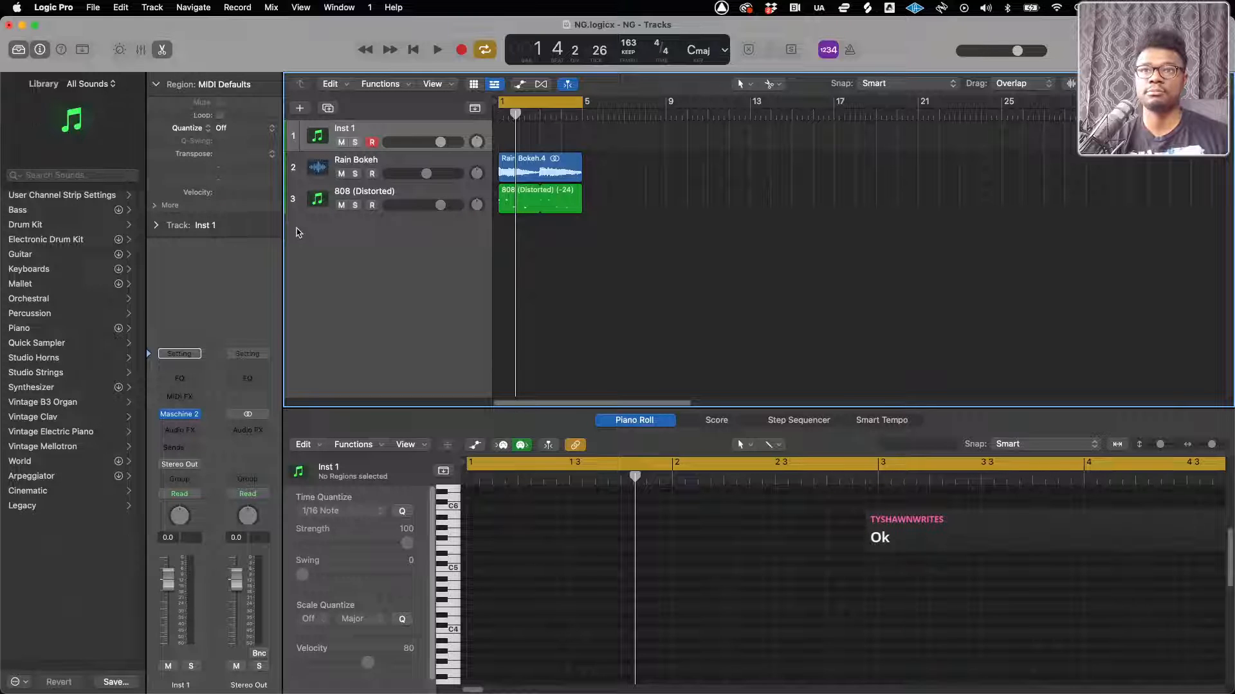
click(320, 195)
click(193, 389)
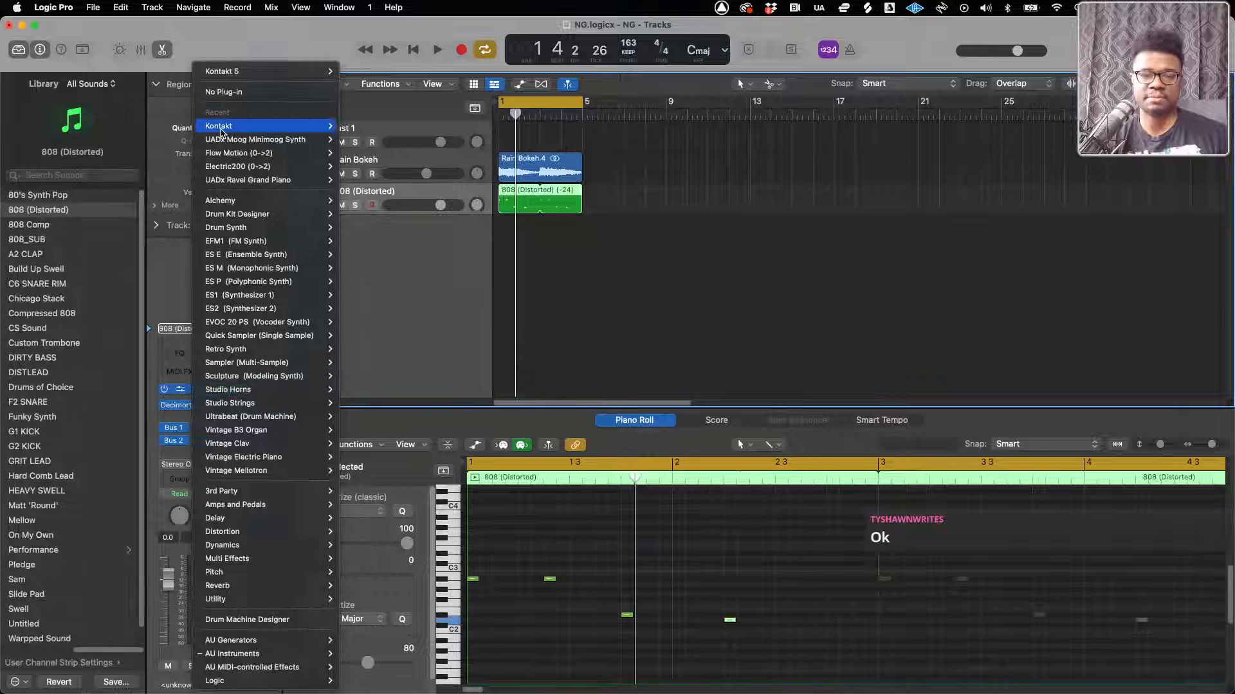
click(345, 133)
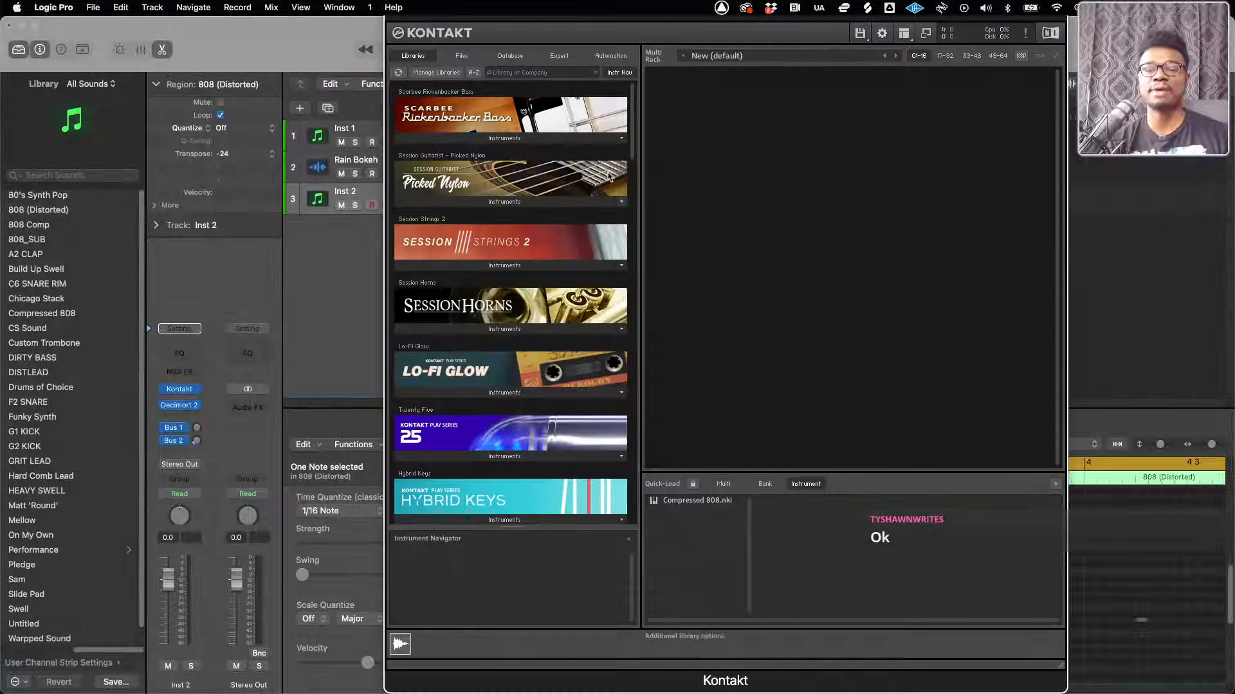
Load Compressed 808.nki into Kontakt, hide the plug-in header and close the window
double_click(685, 502)
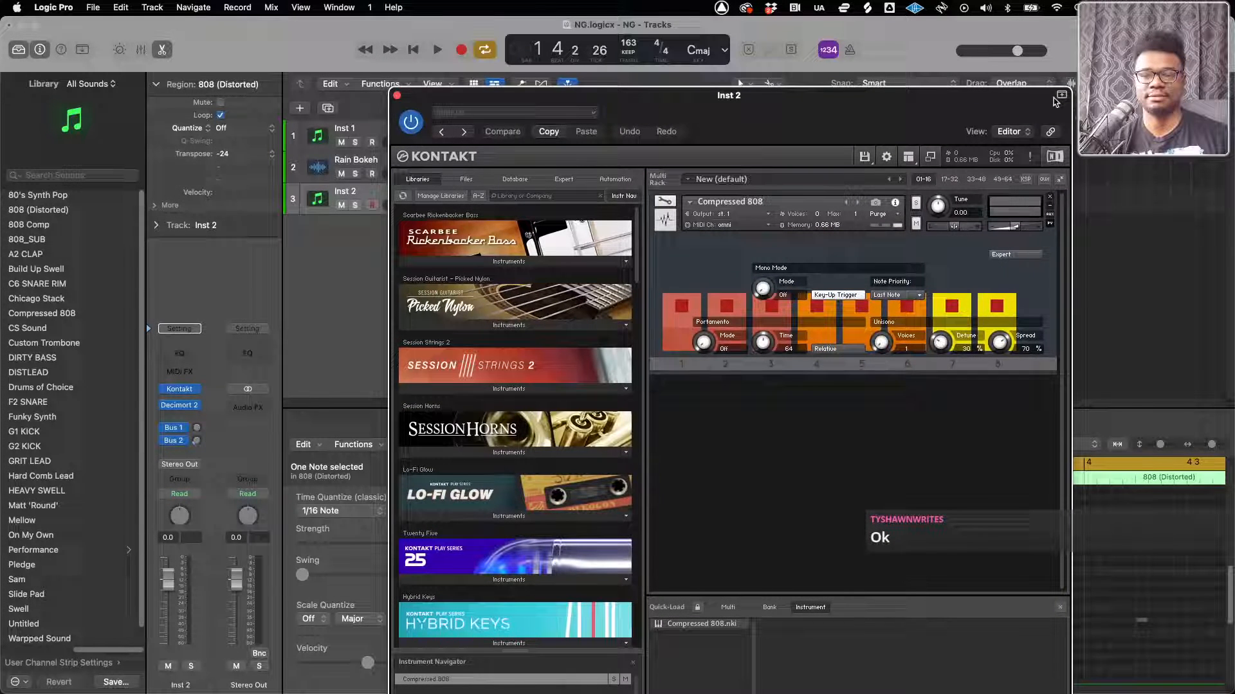
click(1061, 96)
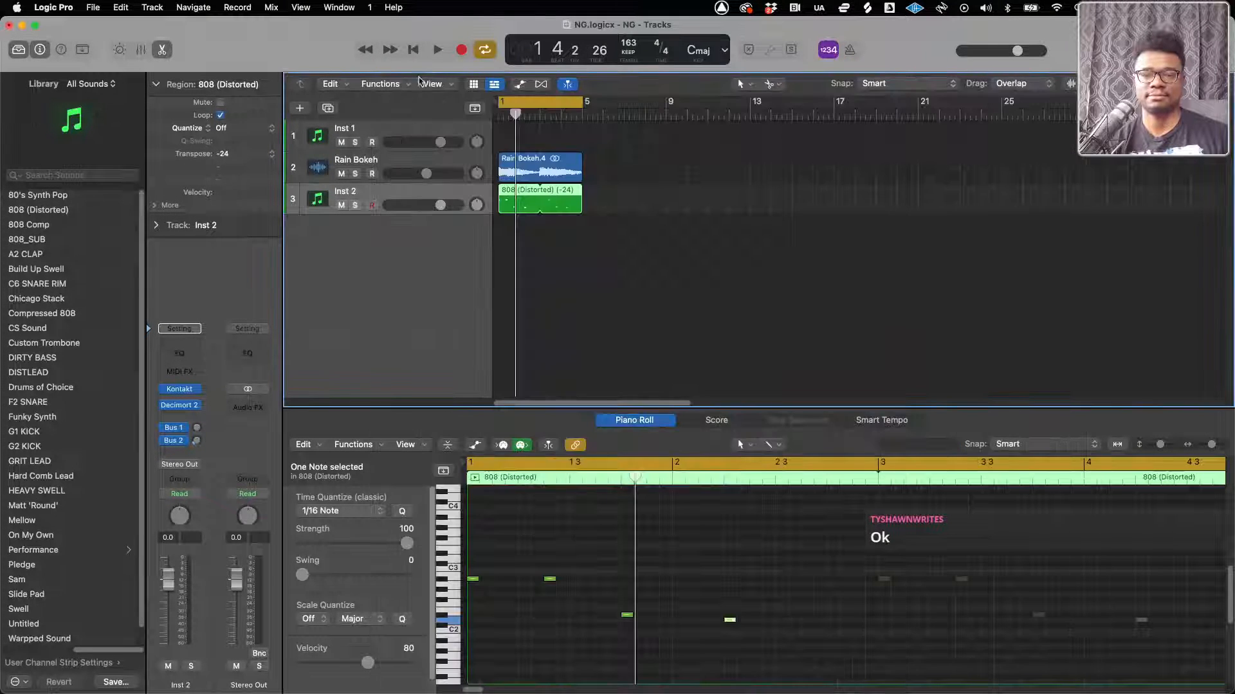
click(396, 95)
Play the NG project from the beginning and solo the Rain Bokeh track
click(418, 50)
scroll(557, 201, up, 3)
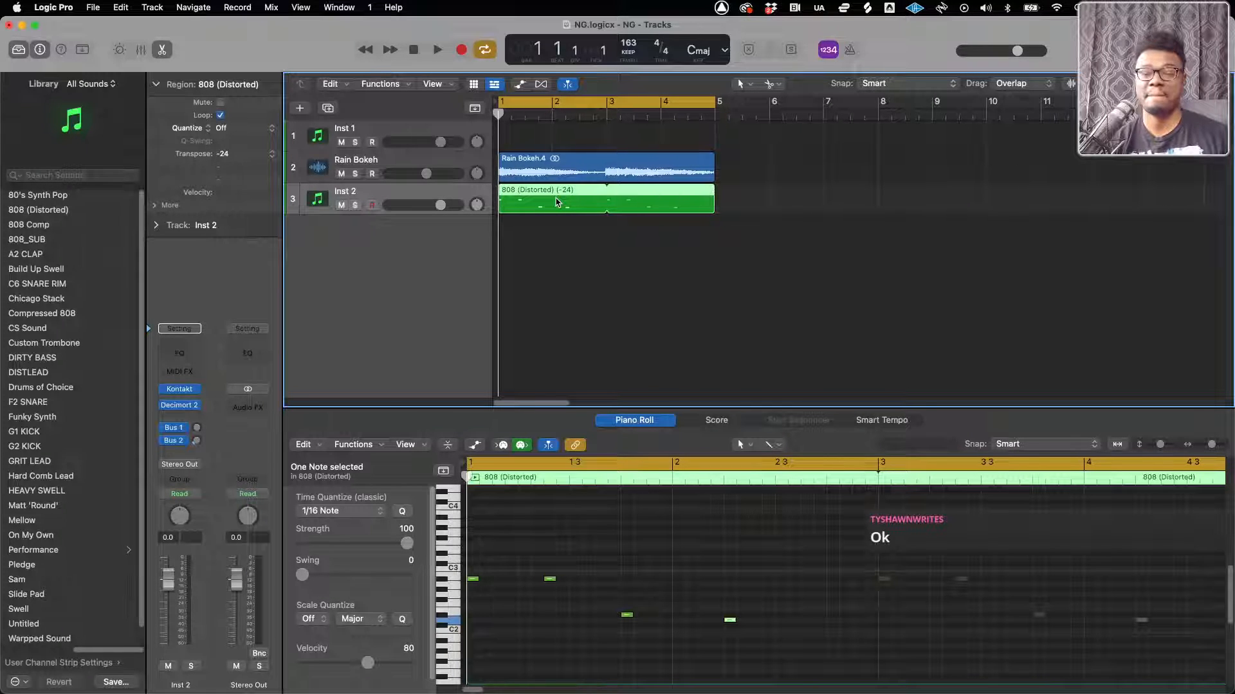
key(space)
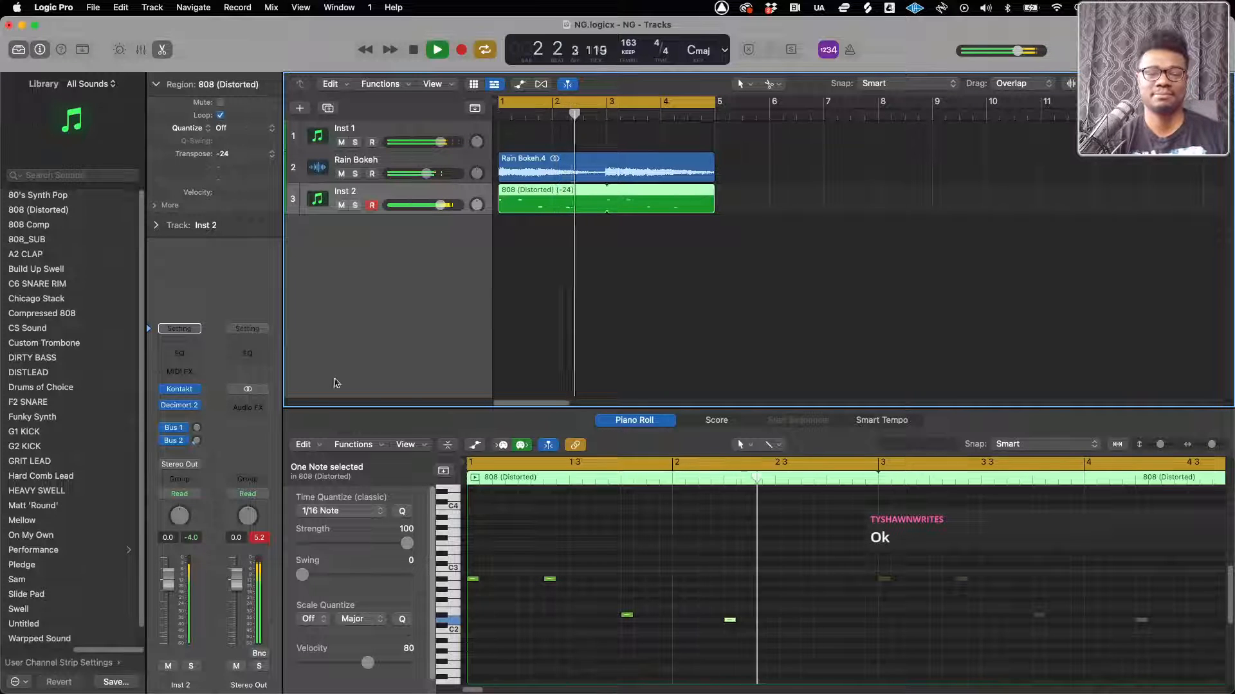
click(355, 175)
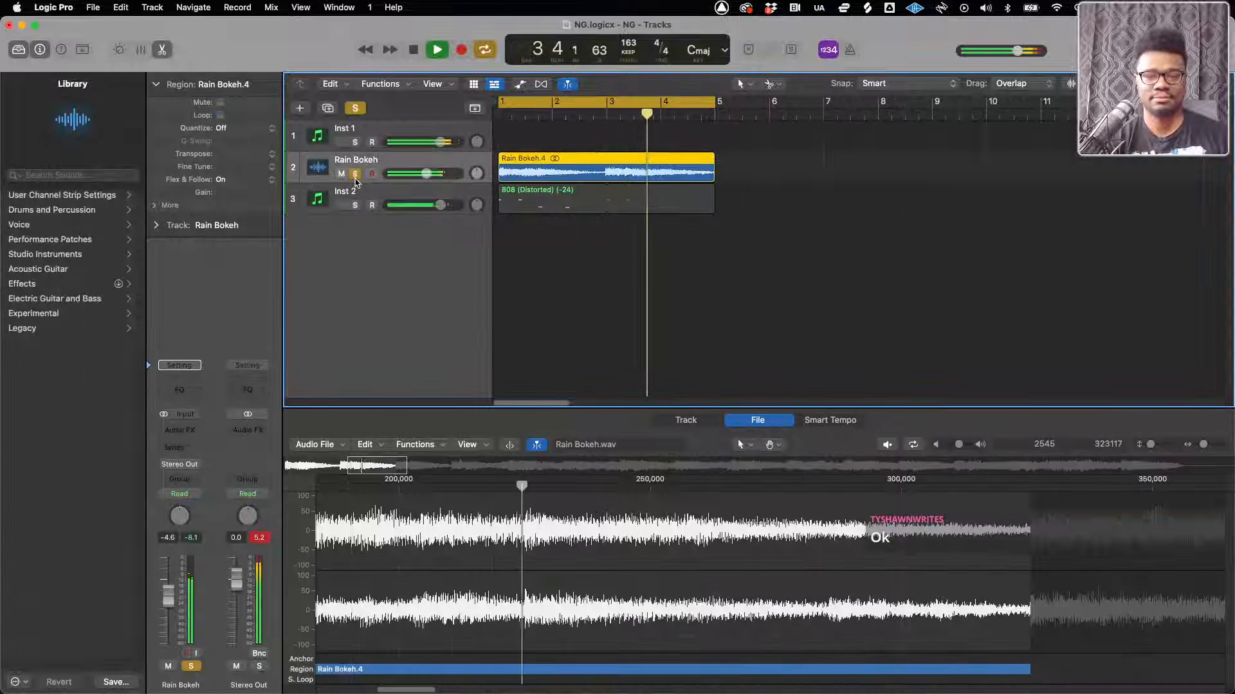
key(space)
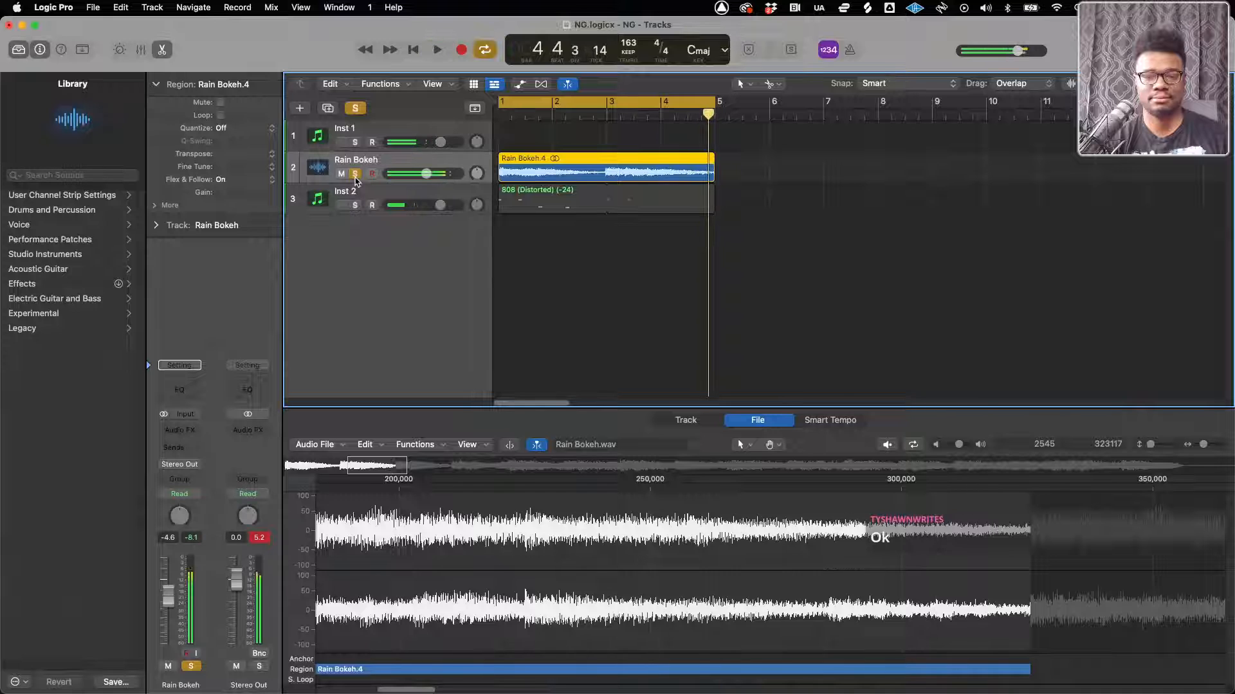
Extend the Rain Bokeh.4 region to about bar 37 and listen to its audio beyond the cycle area
scroll(638, 180, down, 5)
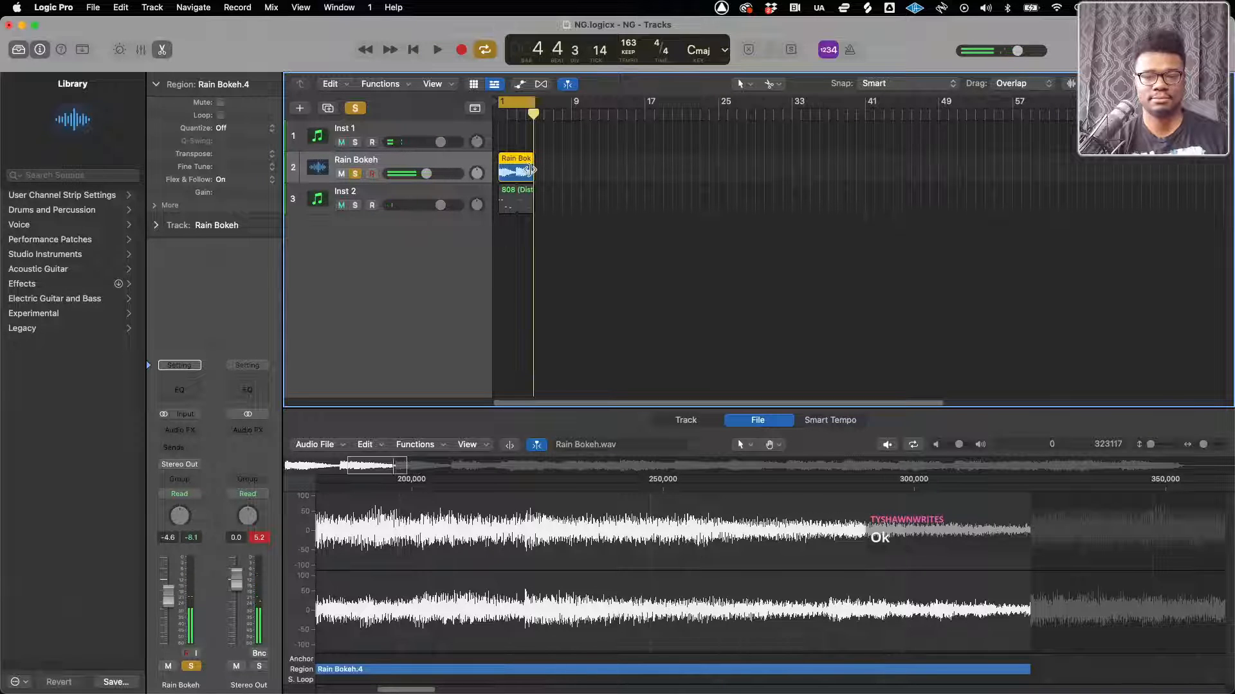
drag(531, 170, 827, 170)
key(space)
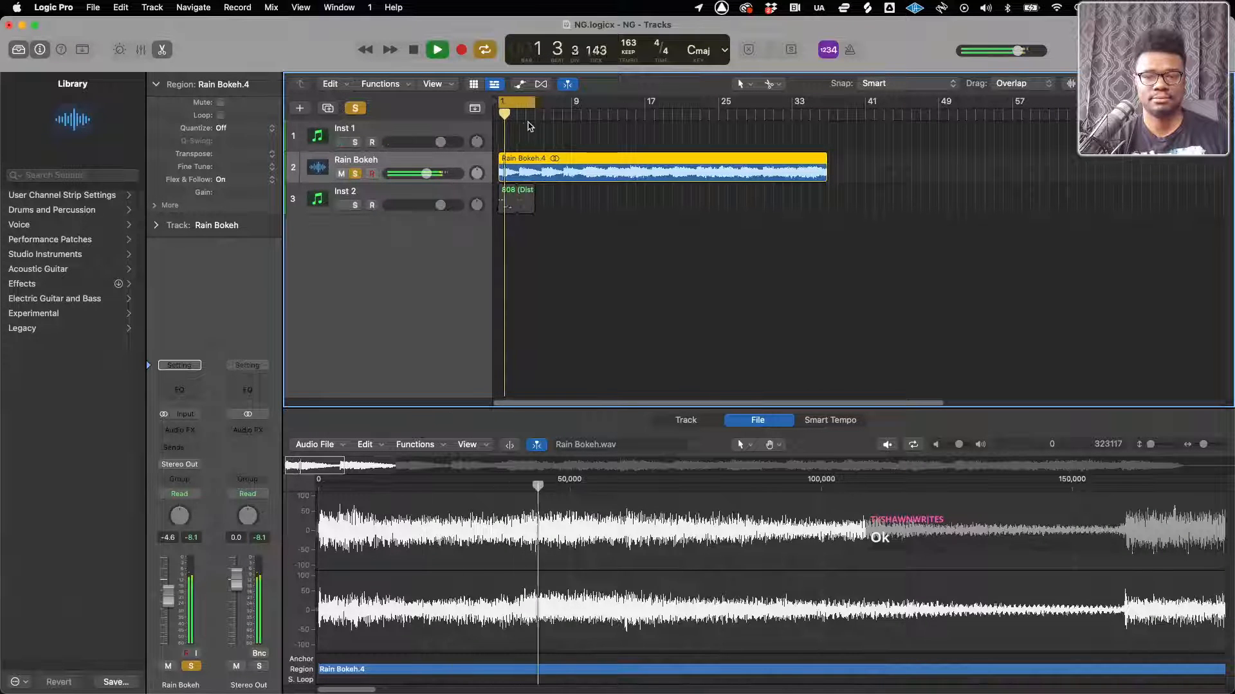
click(549, 117)
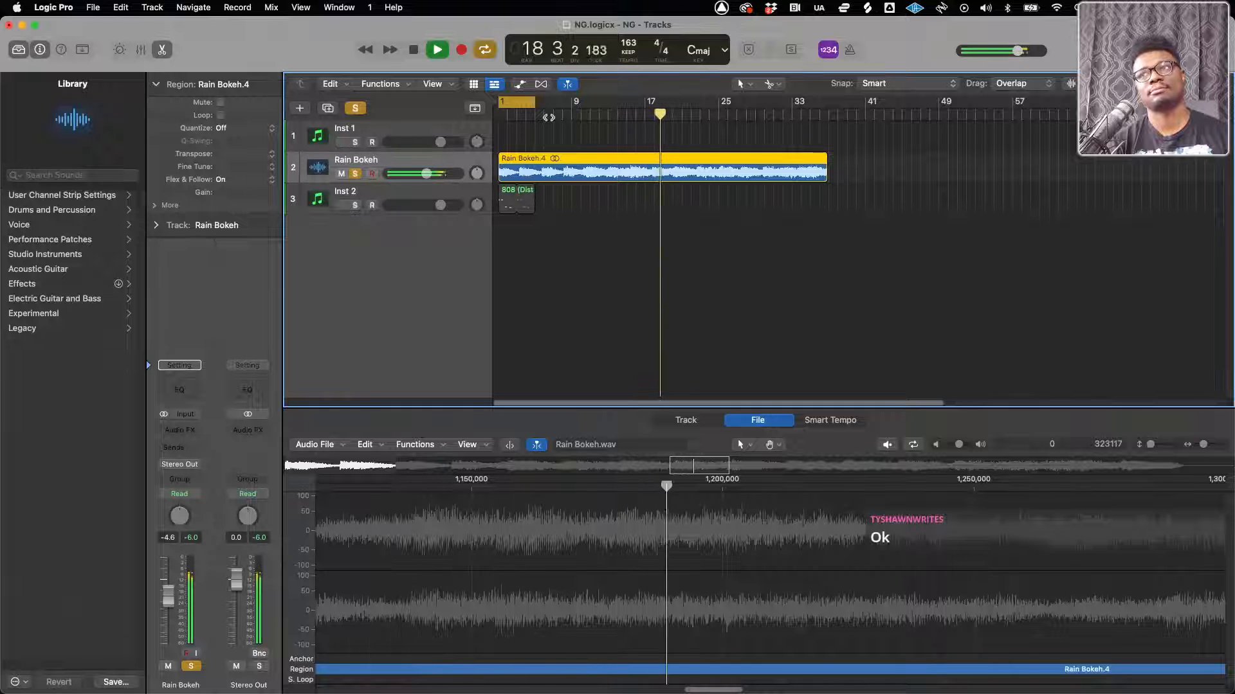
key(space)
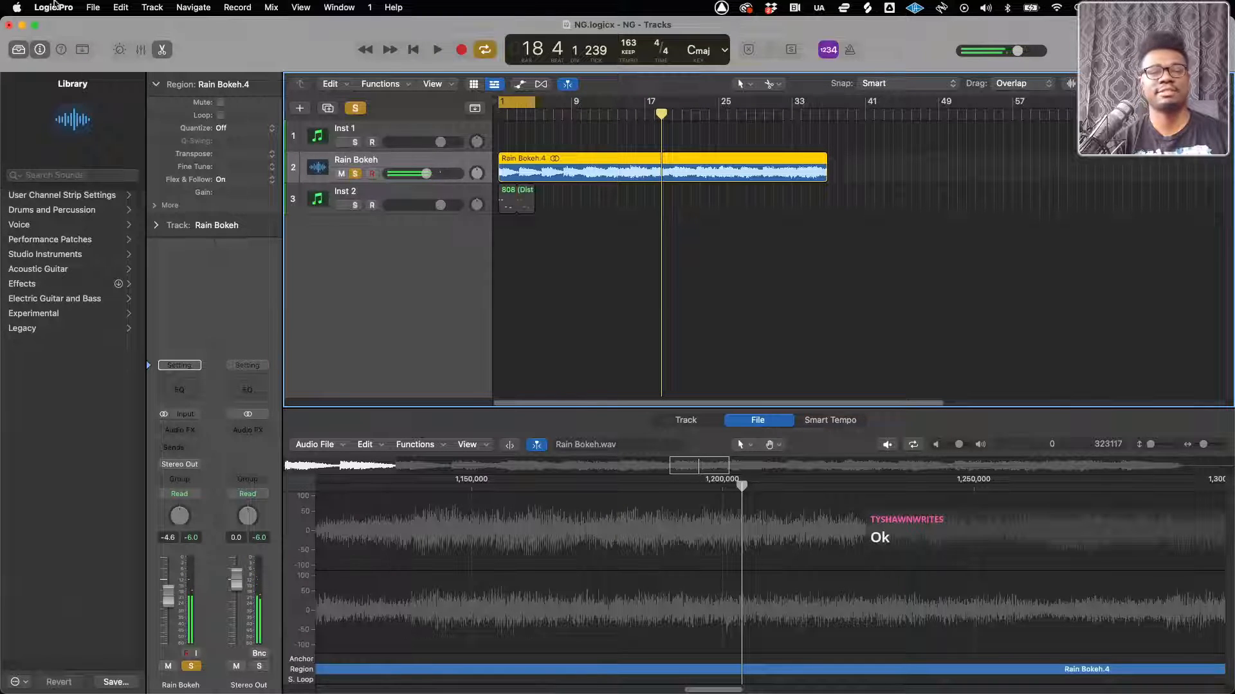
key(ctrl+Up)
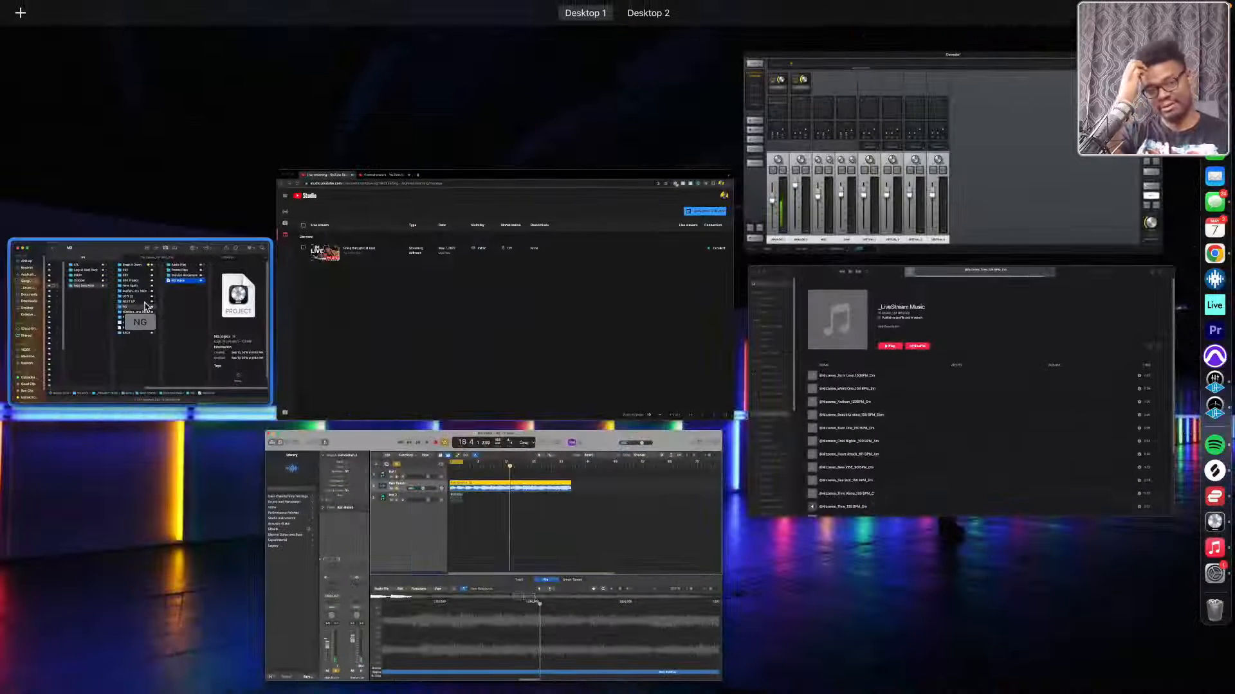
key(ctrl+Up)
key(ctrl+Up)
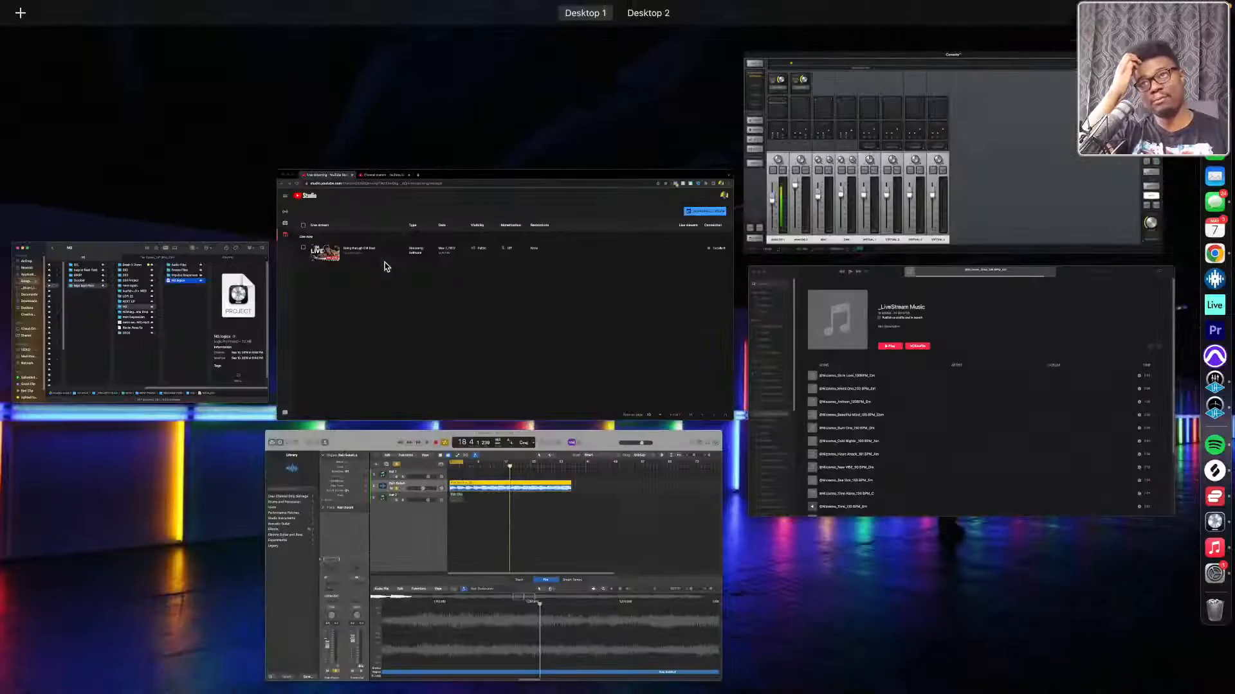
click(214, 324)
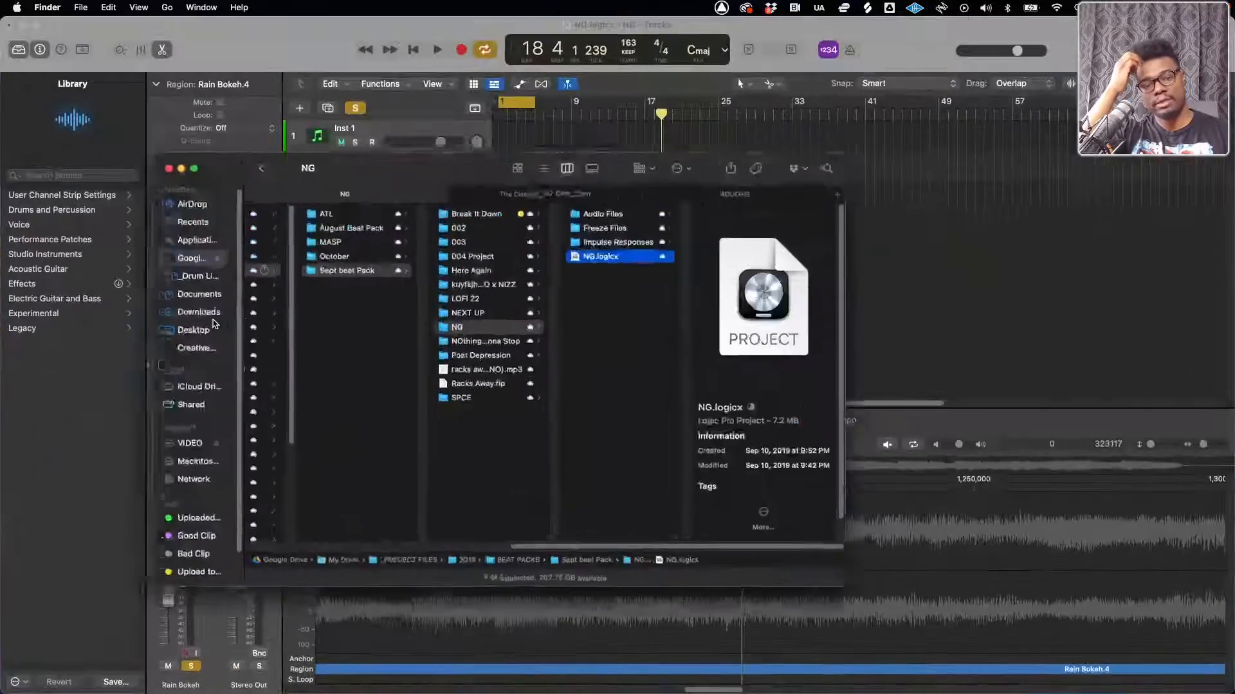
click(277, 45)
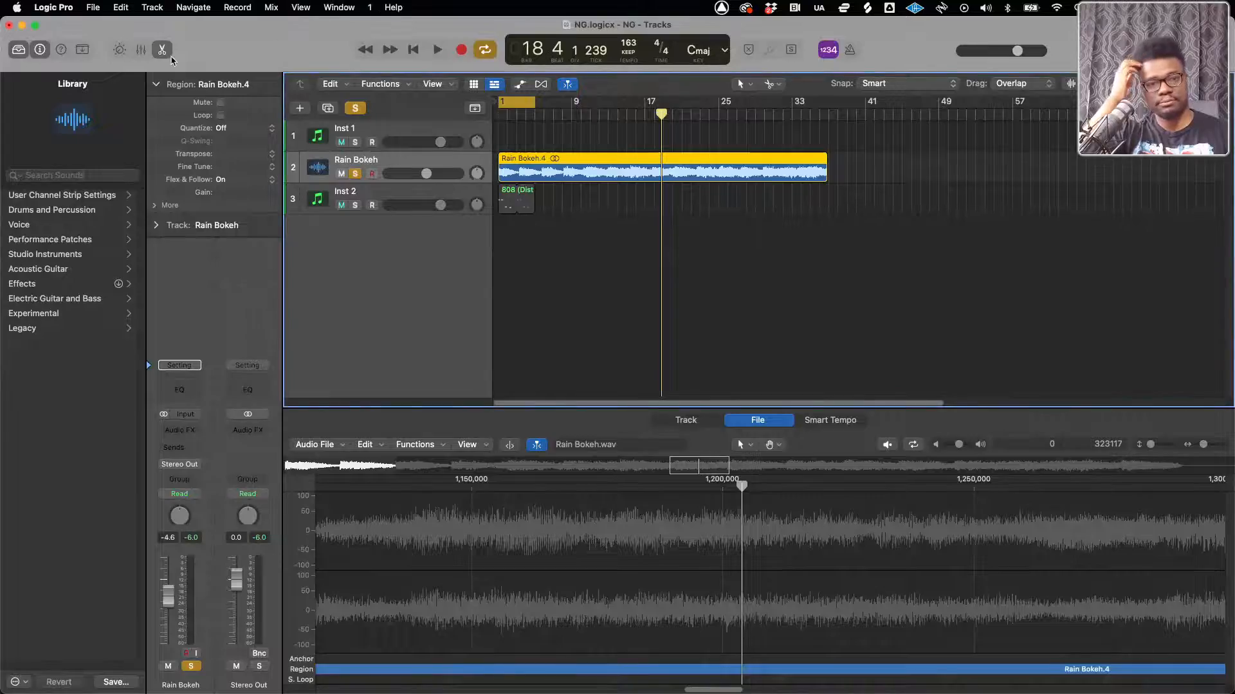
key(ctrl+Up)
click(221, 341)
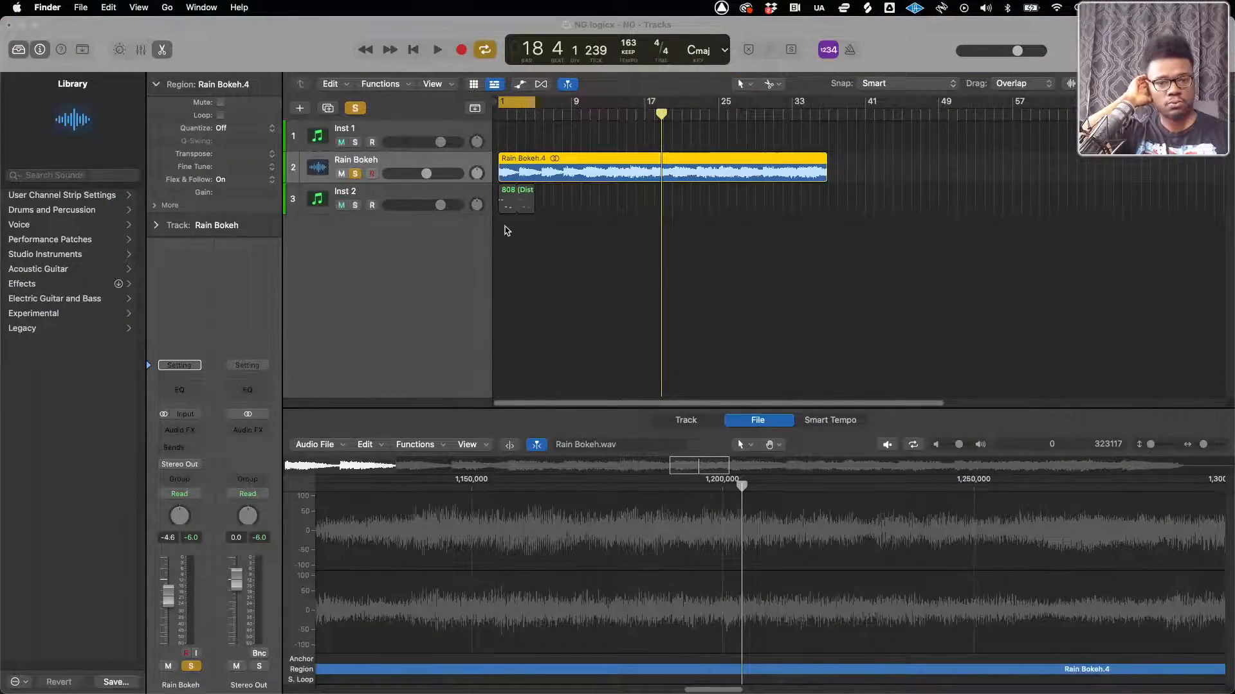
key(ctrl+Up)
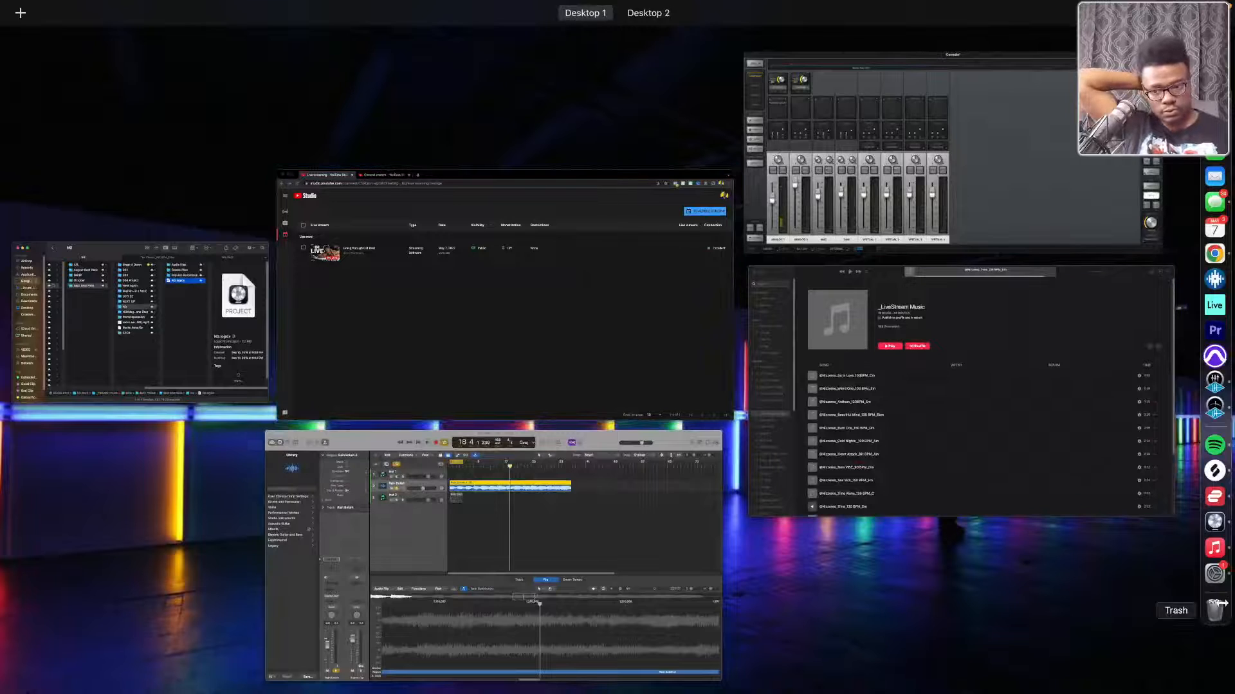
click(1214, 99)
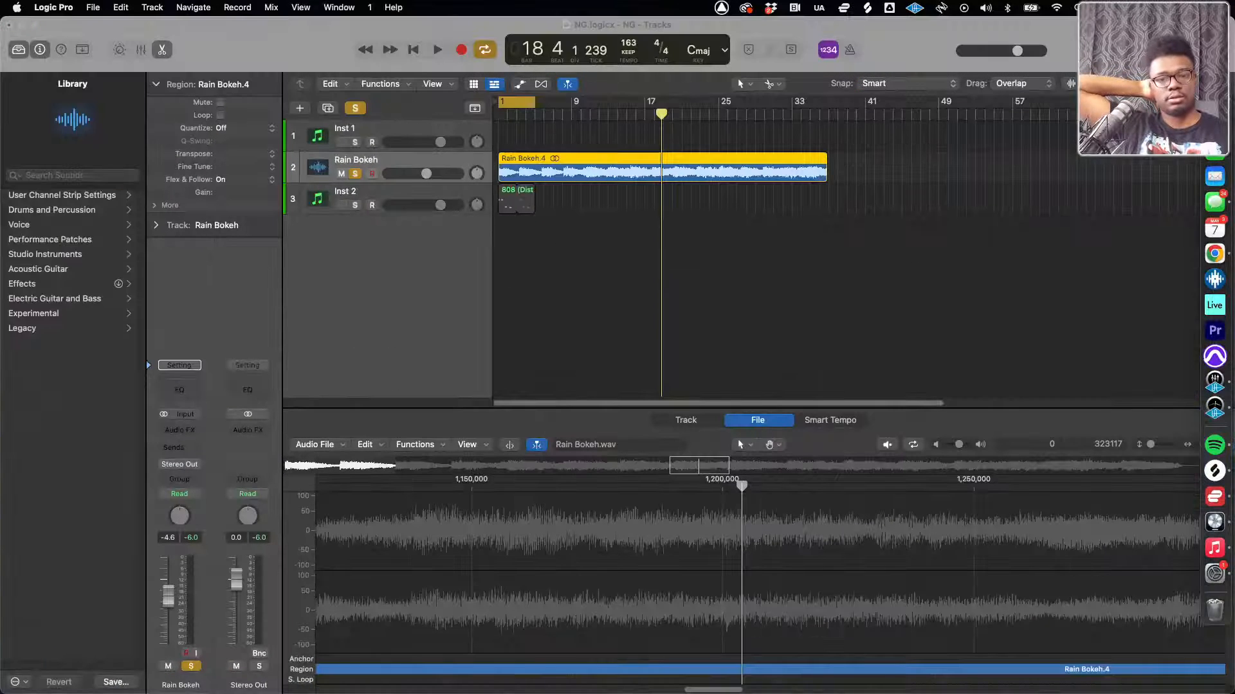
right_click(1214, 99)
click(1144, 100)
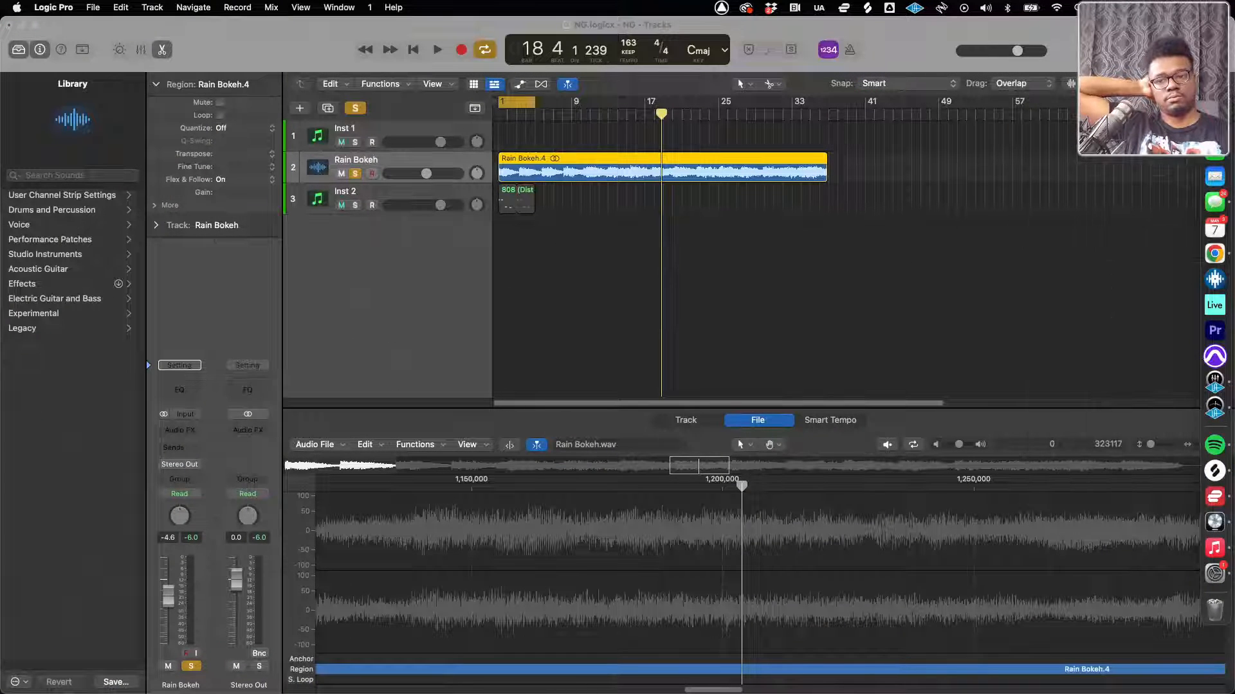
Close the NG project and go back to the Sept beat Pack folder in Finder
click(11, 26)
key(super+a)
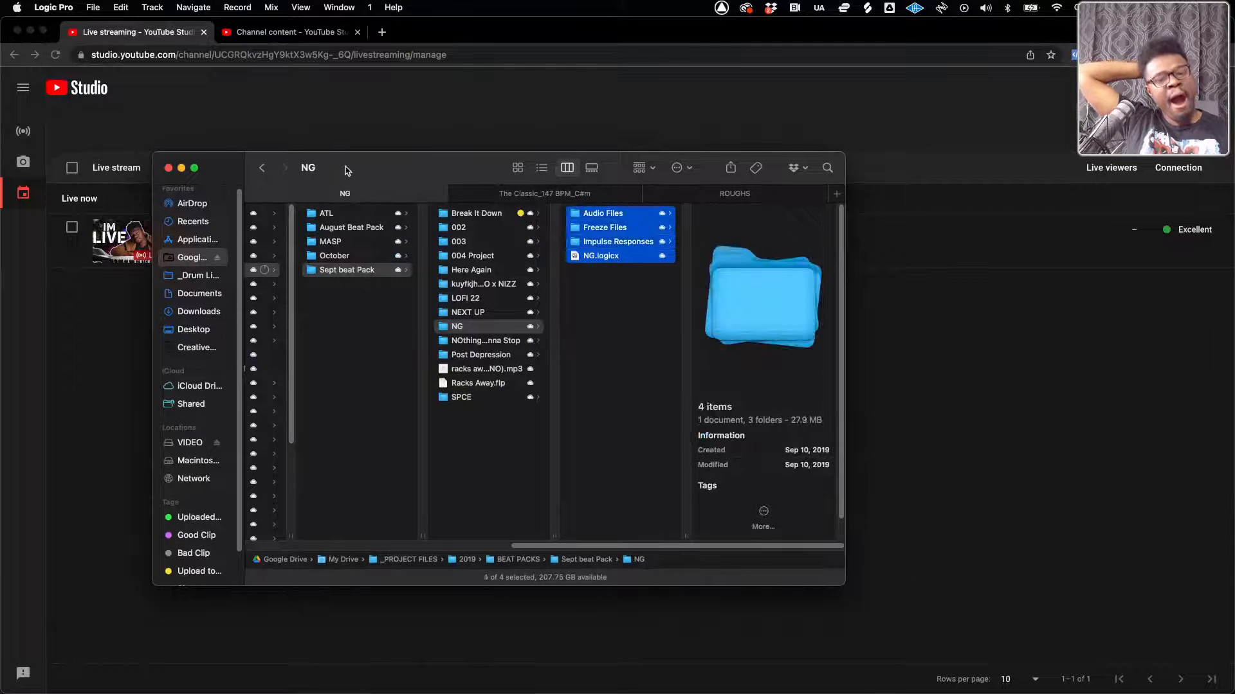
click(488, 450)
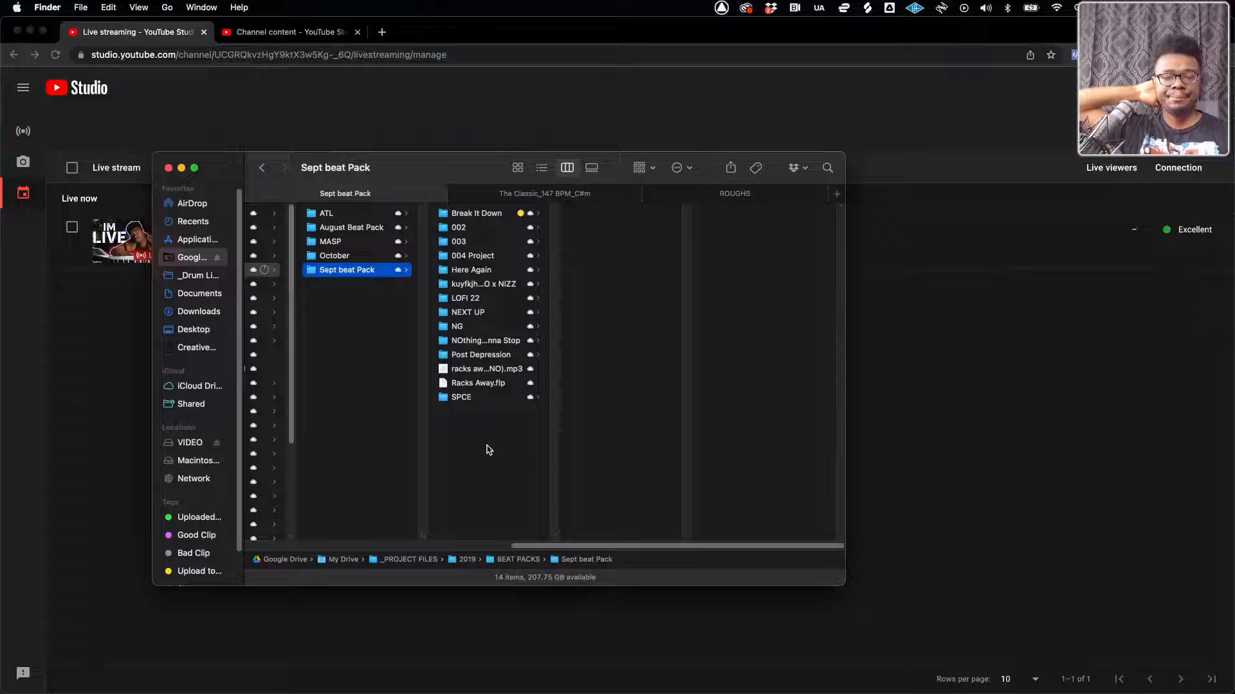
Preview NOthing Gonna Stop.logicx from its folder, close the preview and open the Post Depression folder
click(481, 342)
click(608, 272)
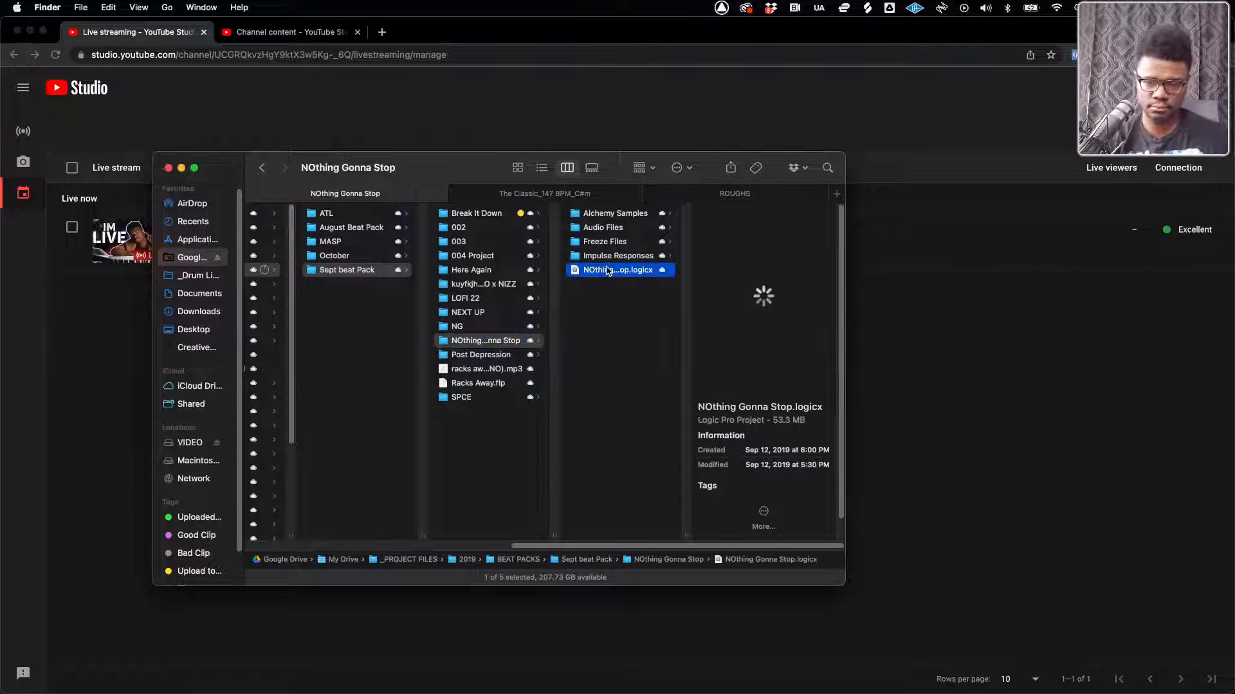
key(space)
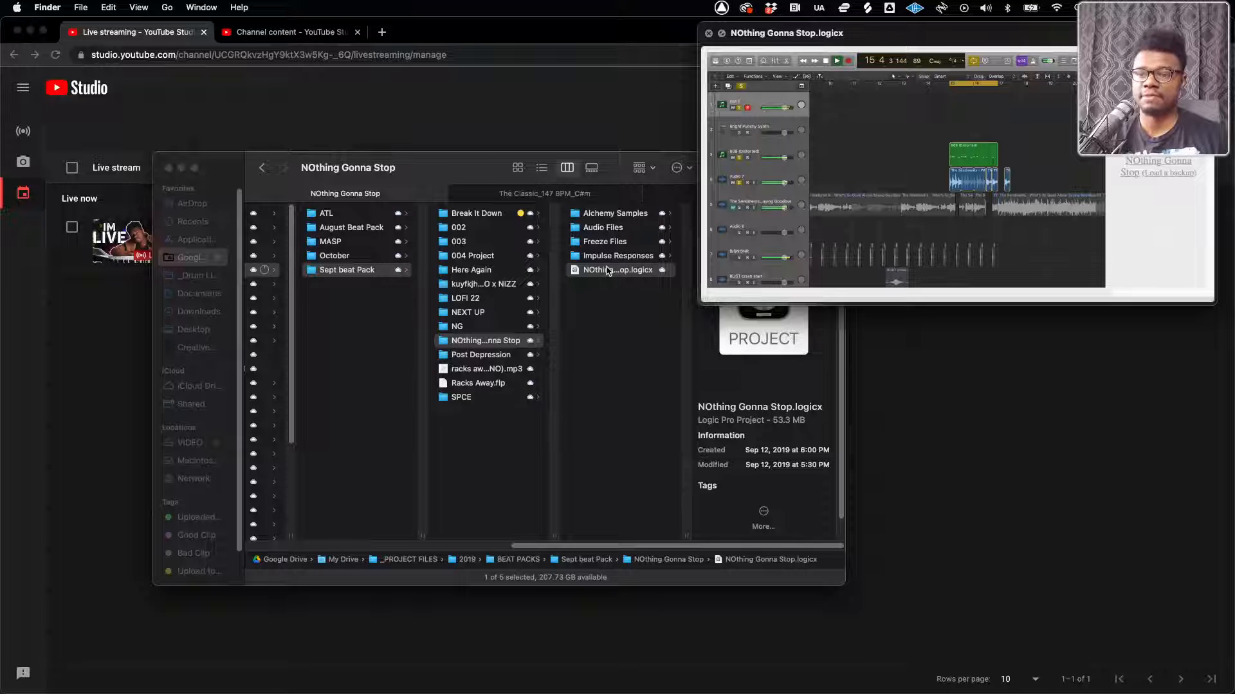
key(space)
click(468, 358)
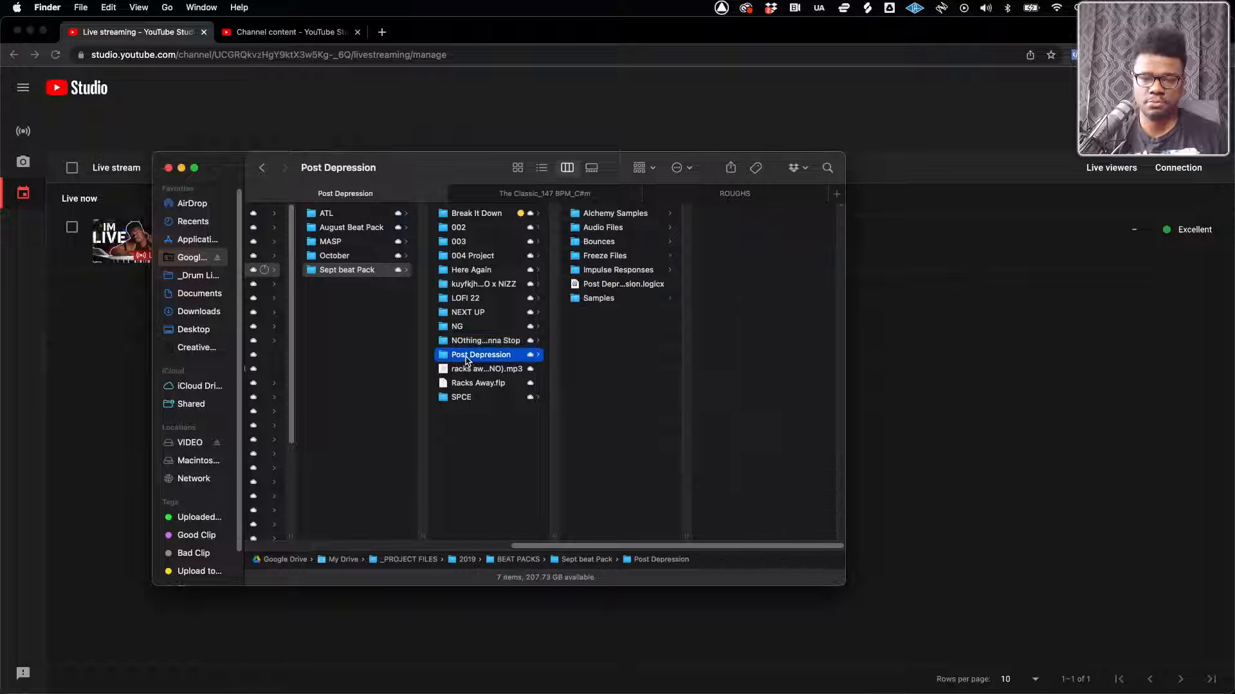
Preview Post Depression.logicx from its folder and close the preview
click(607, 285)
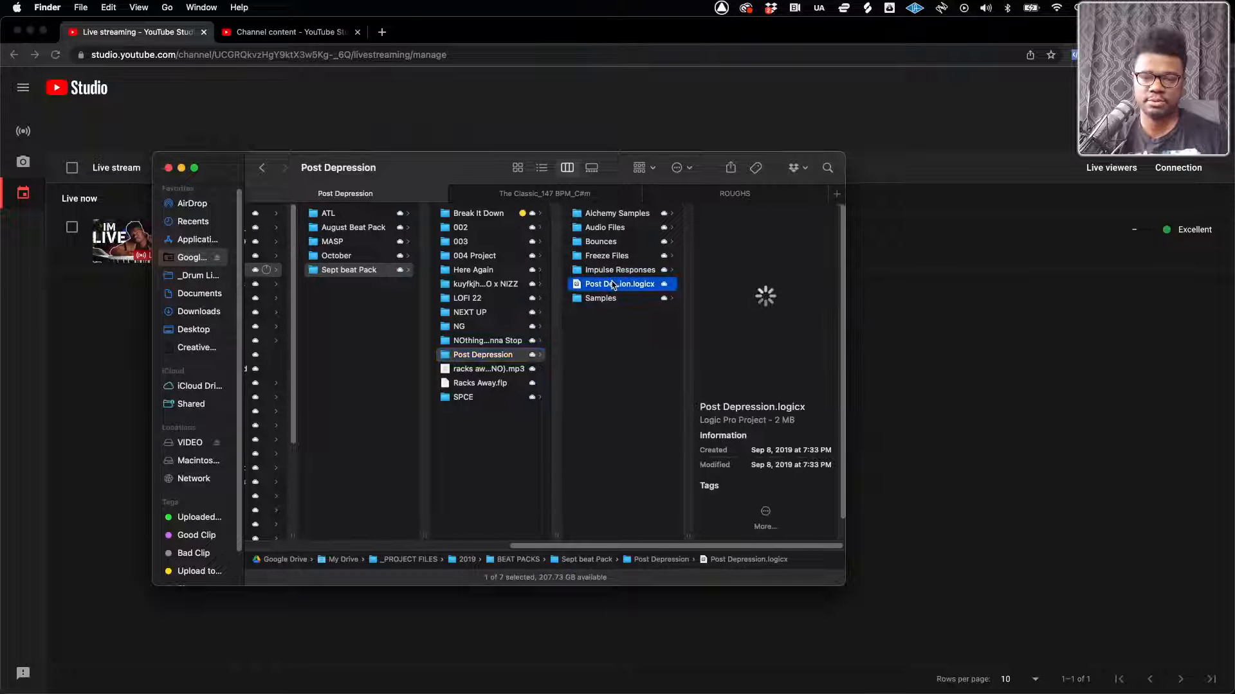
key(space)
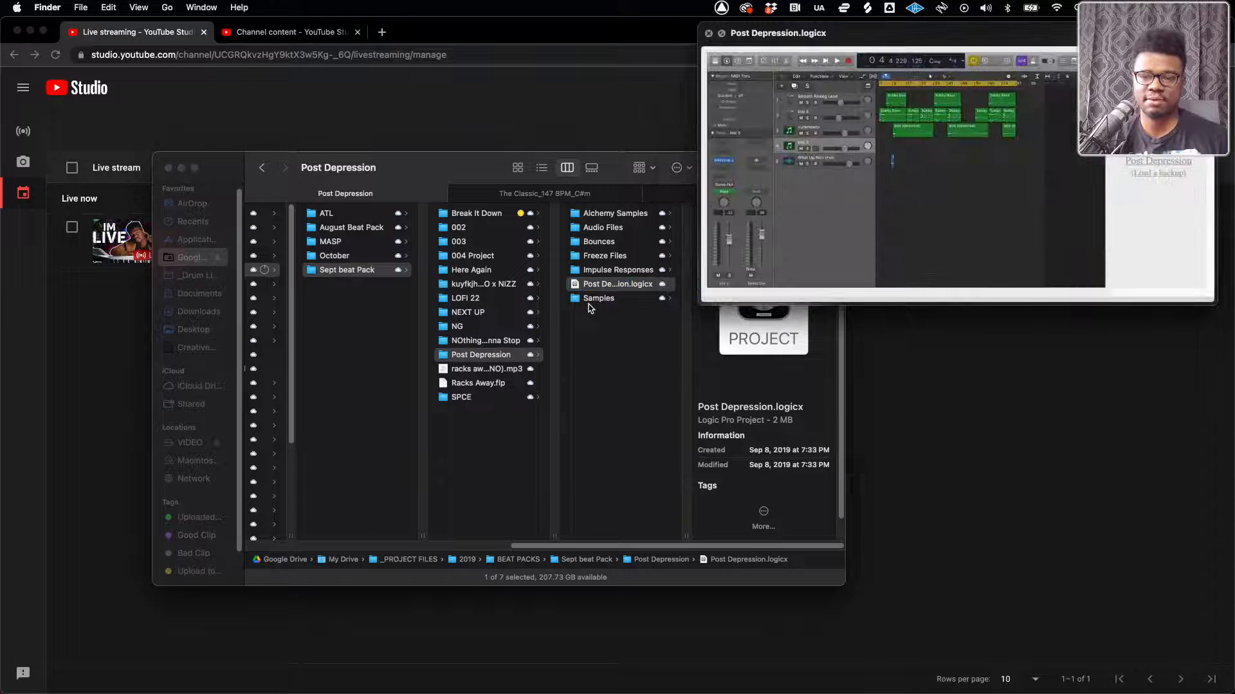
key(space)
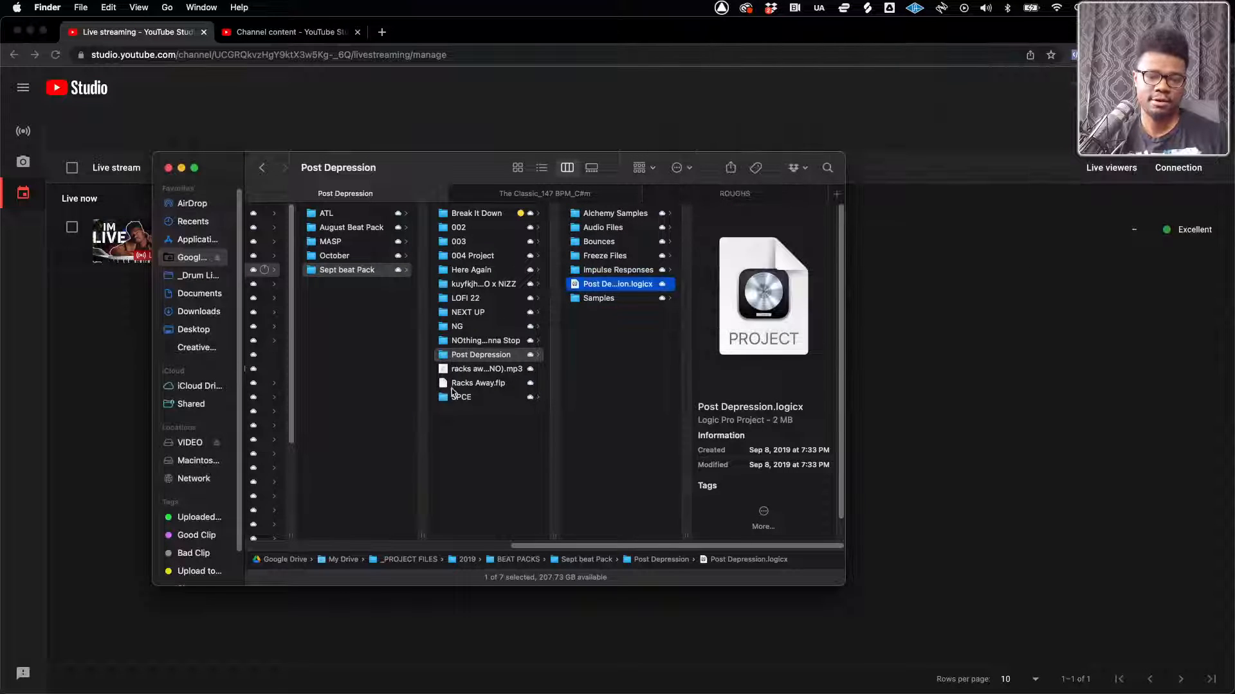
Open the Bounces folder inside SPCE, listen to SPCE.mp3 in a preview and close the preview
click(458, 396)
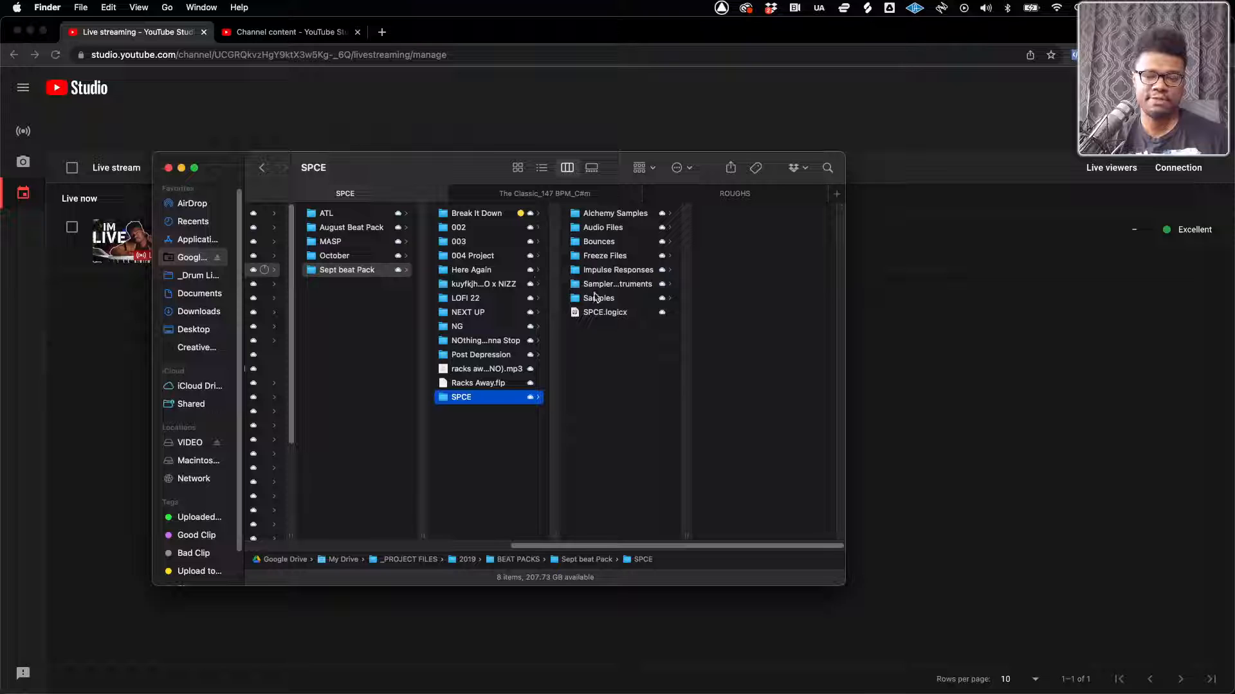
click(597, 243)
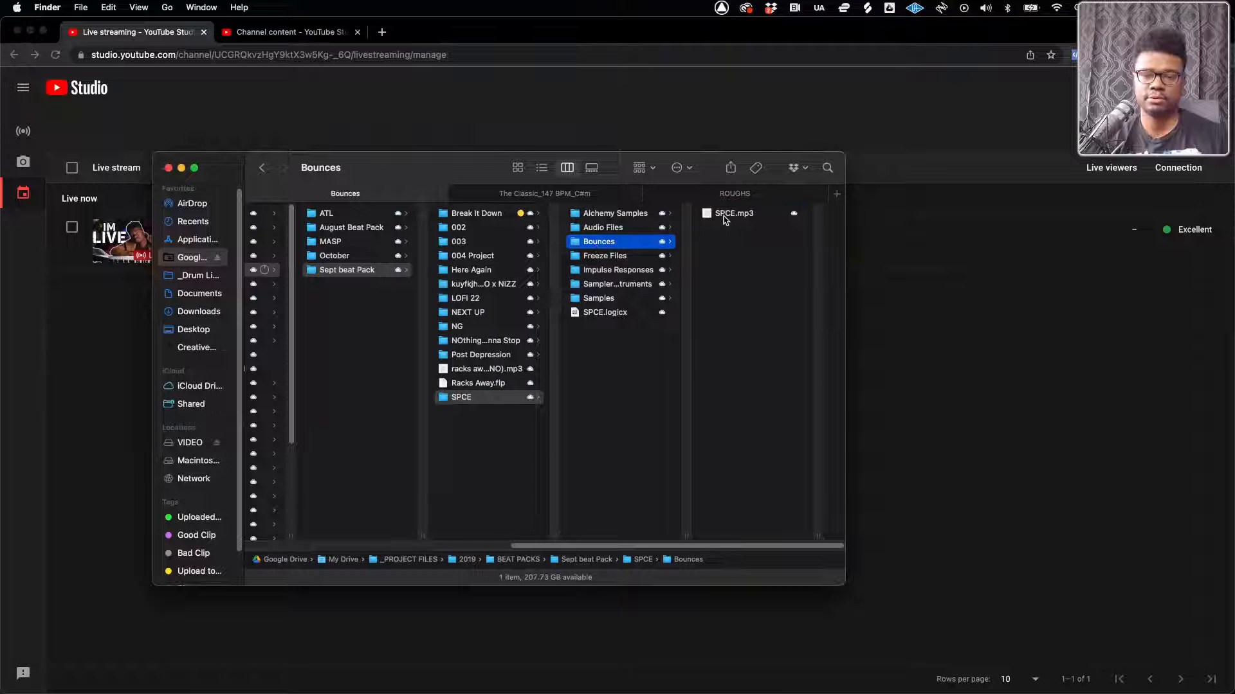
click(724, 216)
key(space)
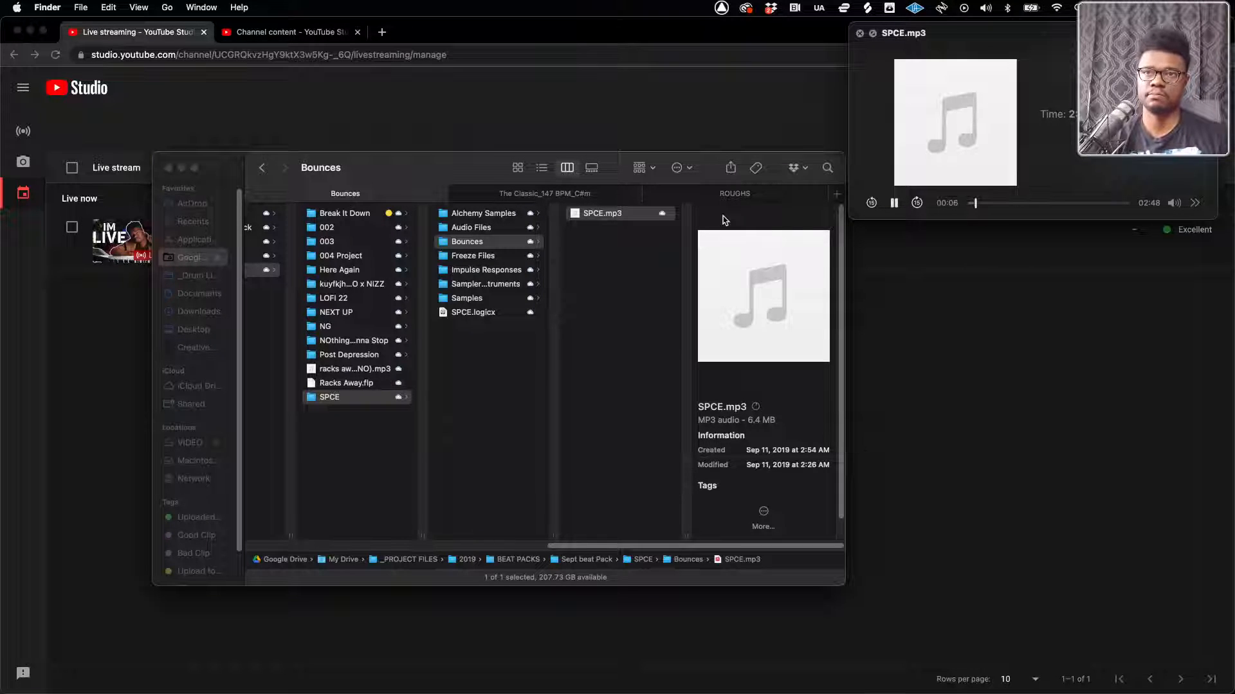
key(space)
Open SPCE.logicx, closing the NG project without saving and skipping the missing sample files
click(471, 315)
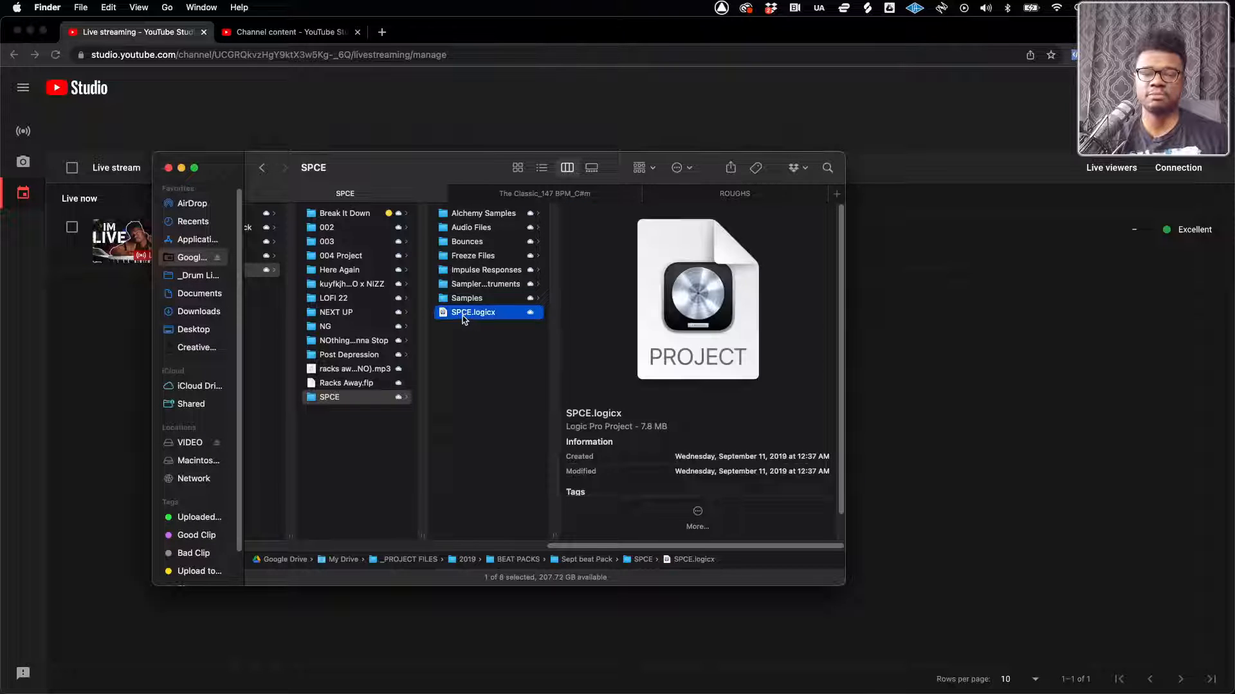
click(463, 326)
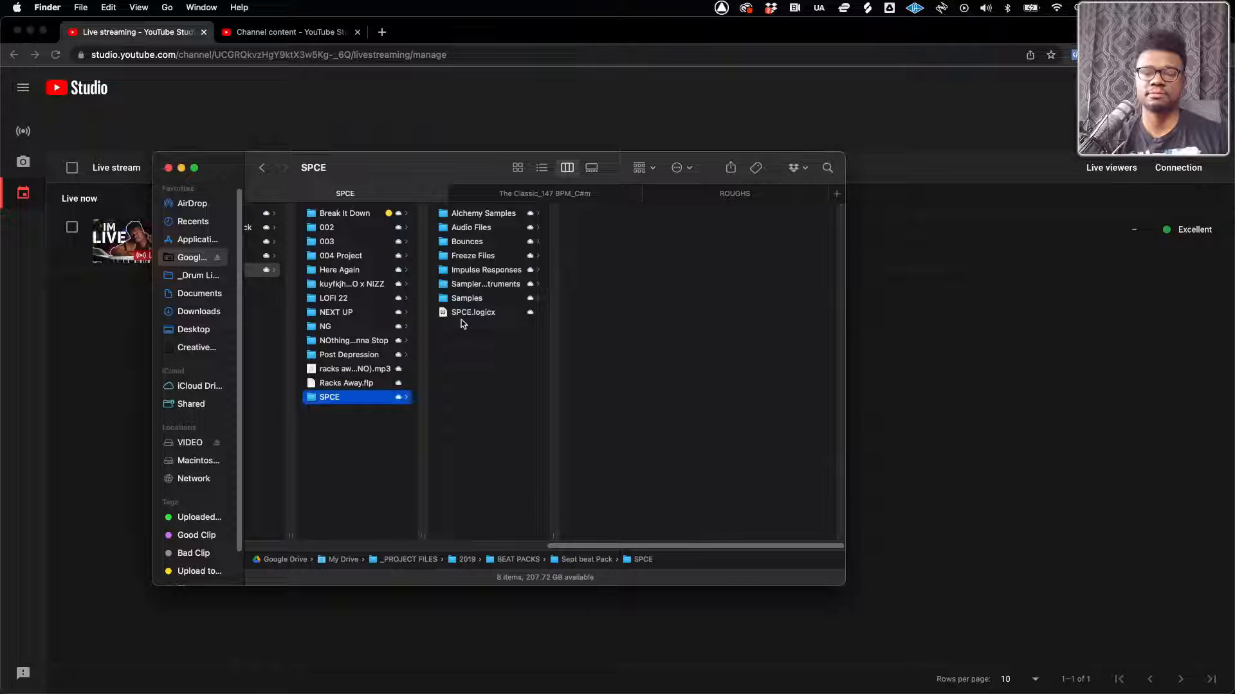
double_click(468, 314)
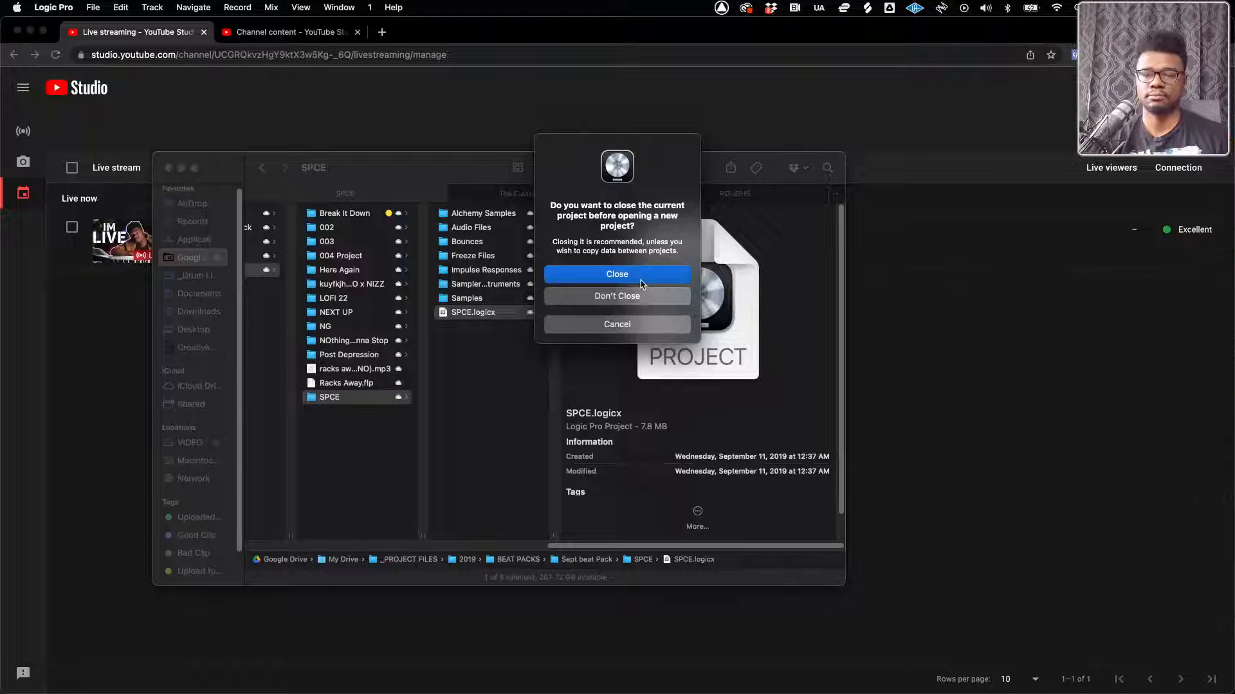
click(641, 284)
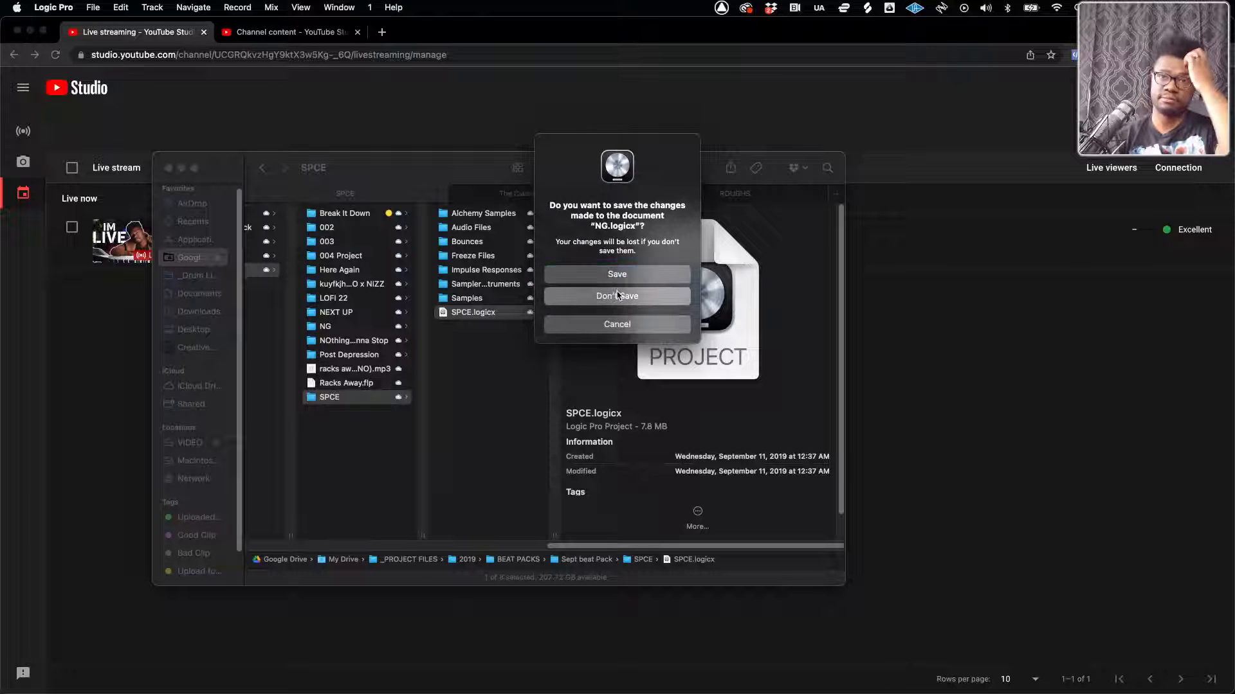
click(618, 295)
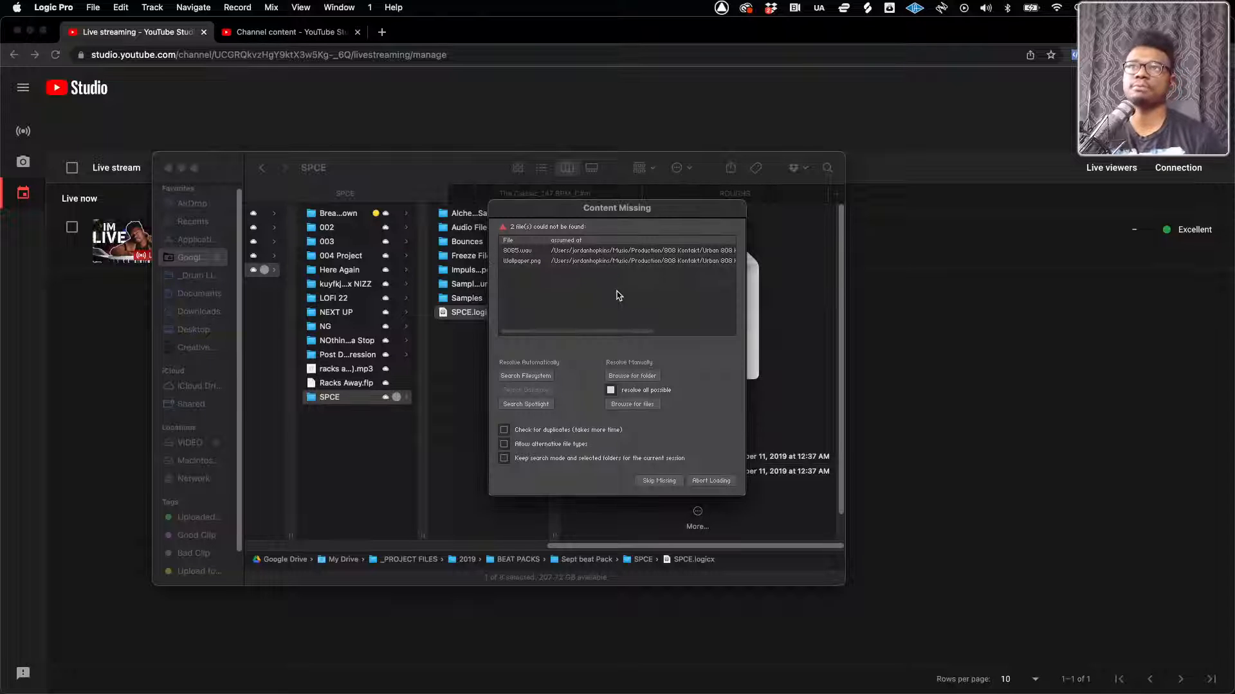
click(656, 481)
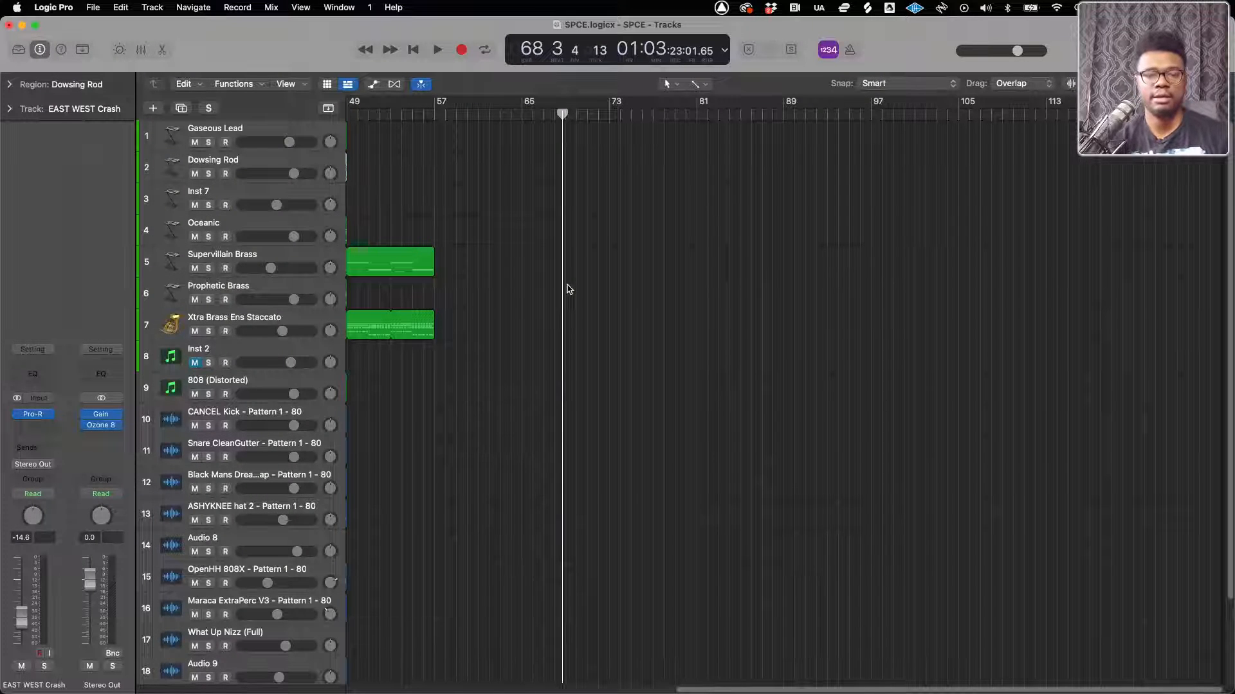
Look over the SPCE arrangement and play the project from the beginning
scroll(487, 300, left, 10)
scroll(486, 297, down, 2)
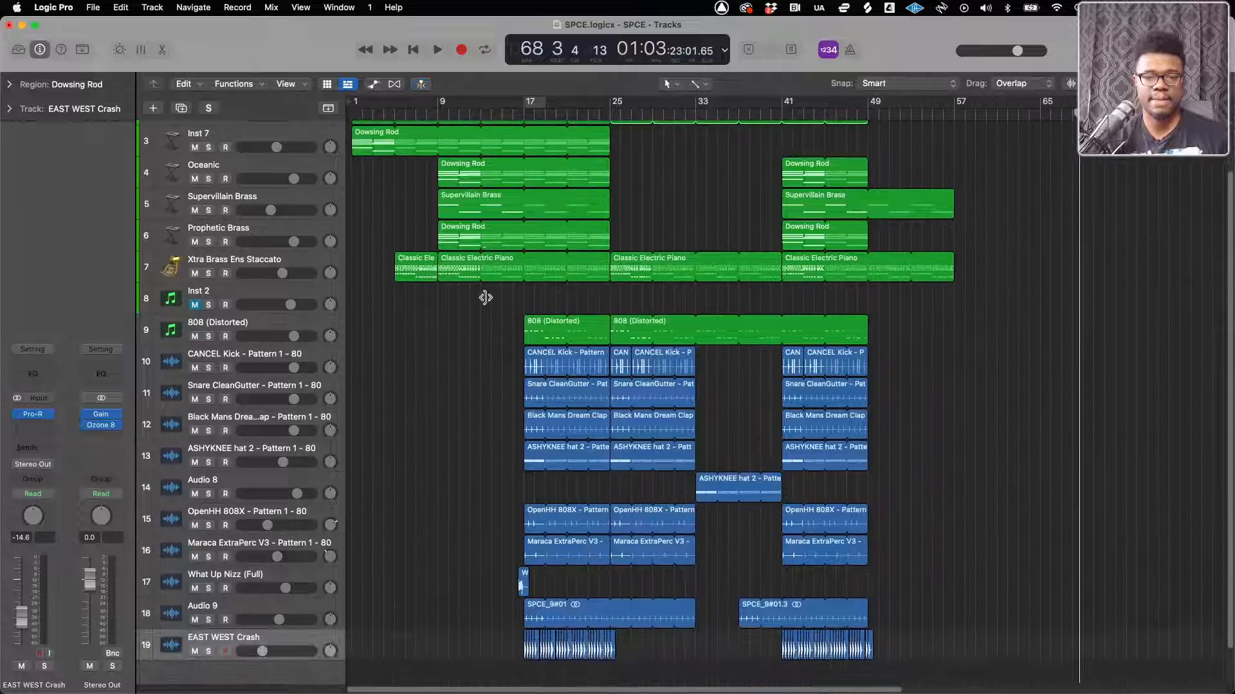
scroll(486, 297, down, 2)
click(413, 49)
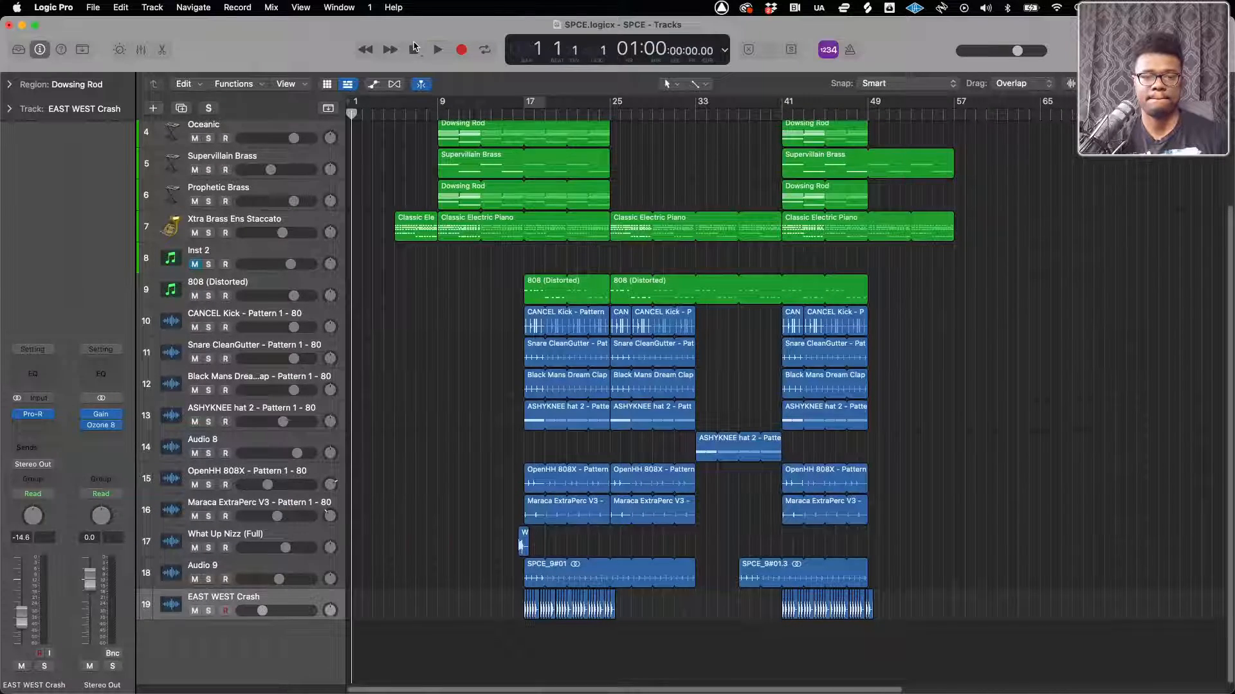
scroll(412, 358, up, 5)
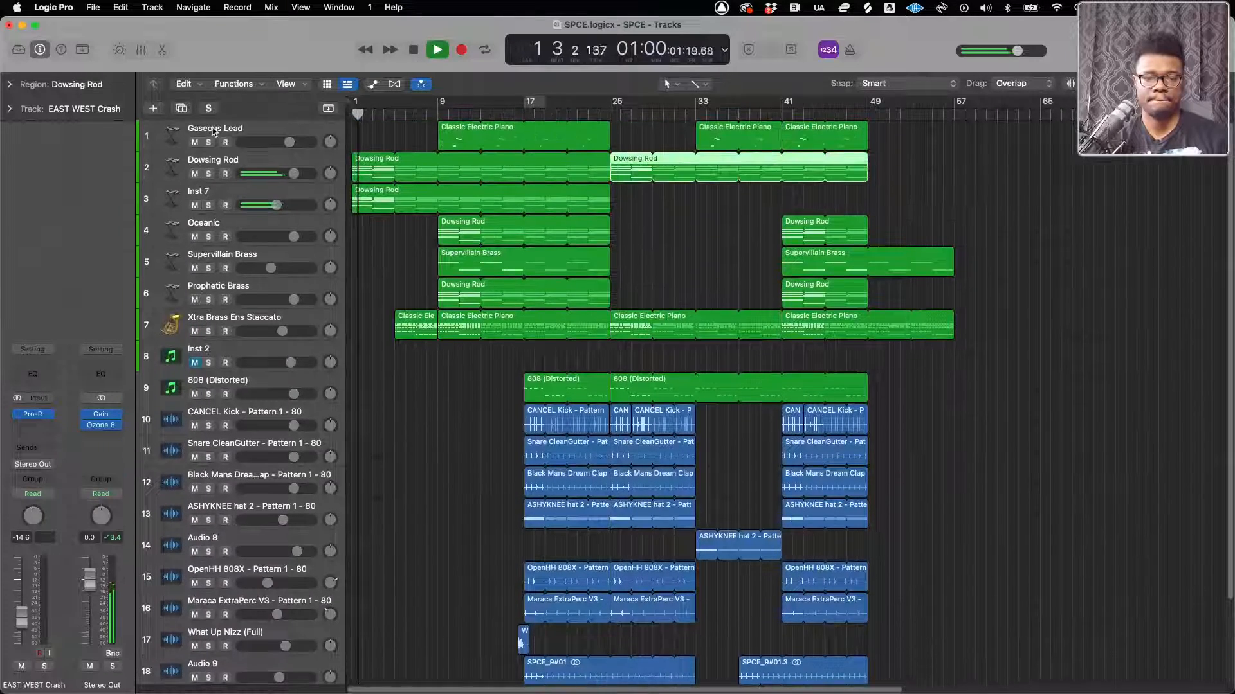
Replace the Kontakt 5 instrument on the 808 (Distorted) track with the current Kontakt
scroll(207, 202, down, 2)
click(257, 334)
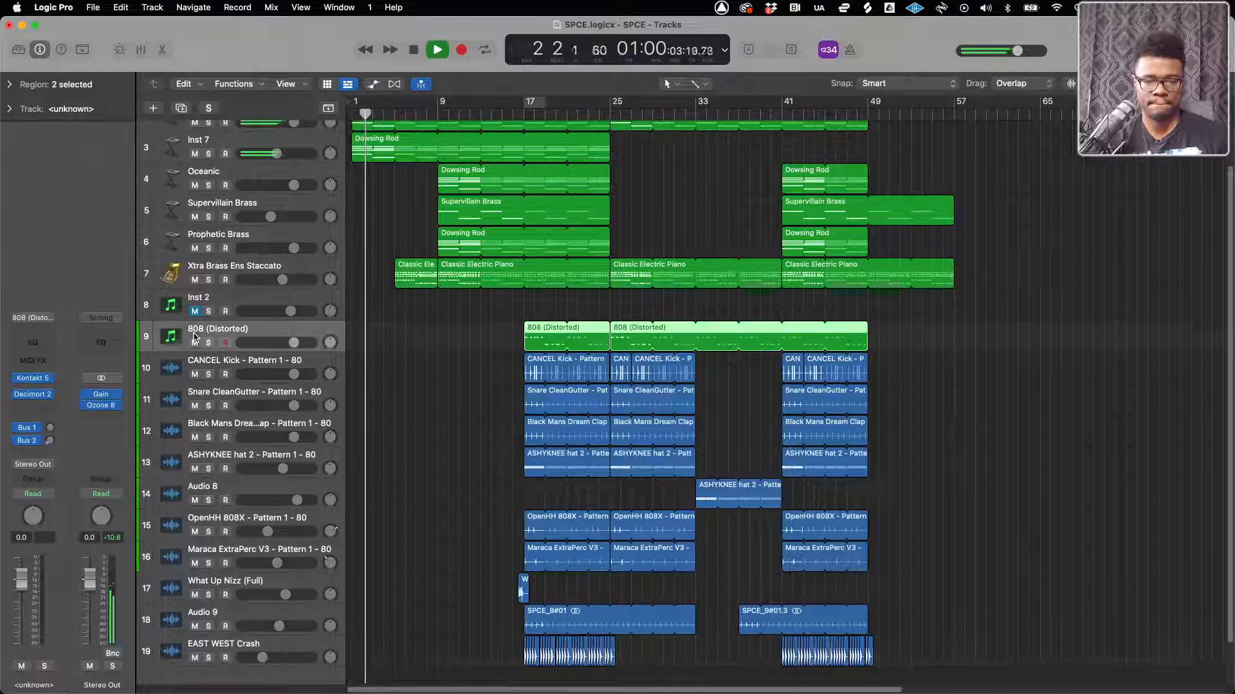
click(48, 378)
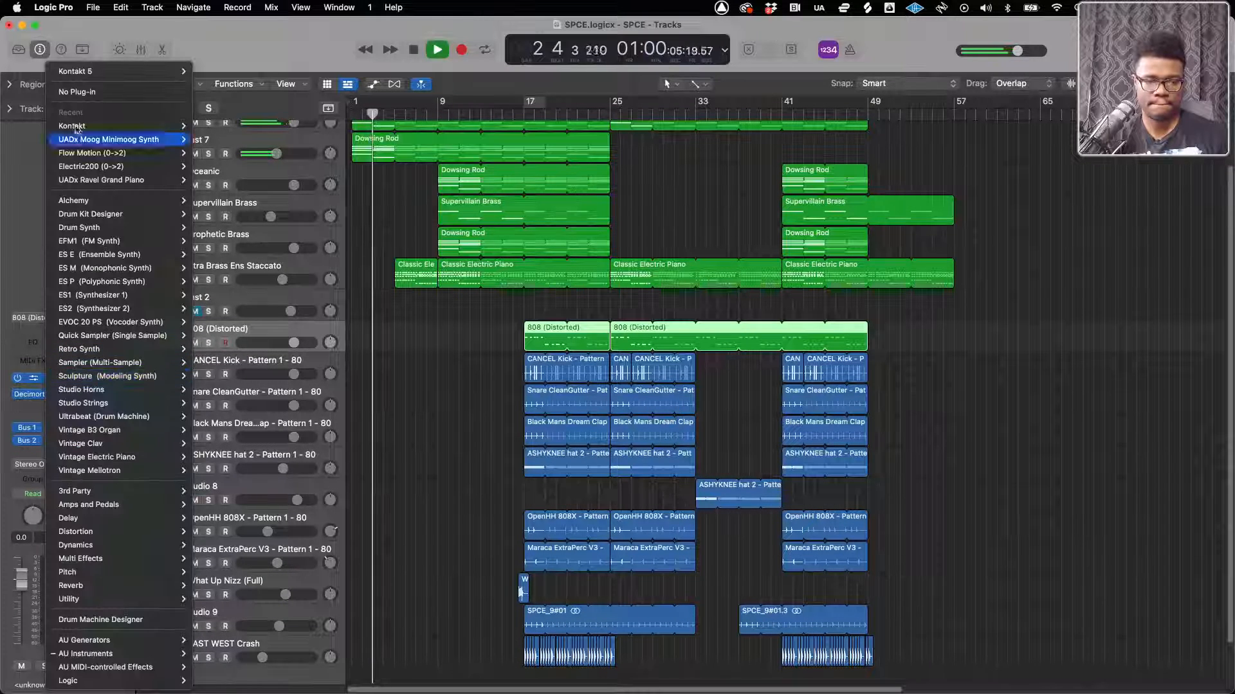
mouse_move(79, 130)
click(239, 129)
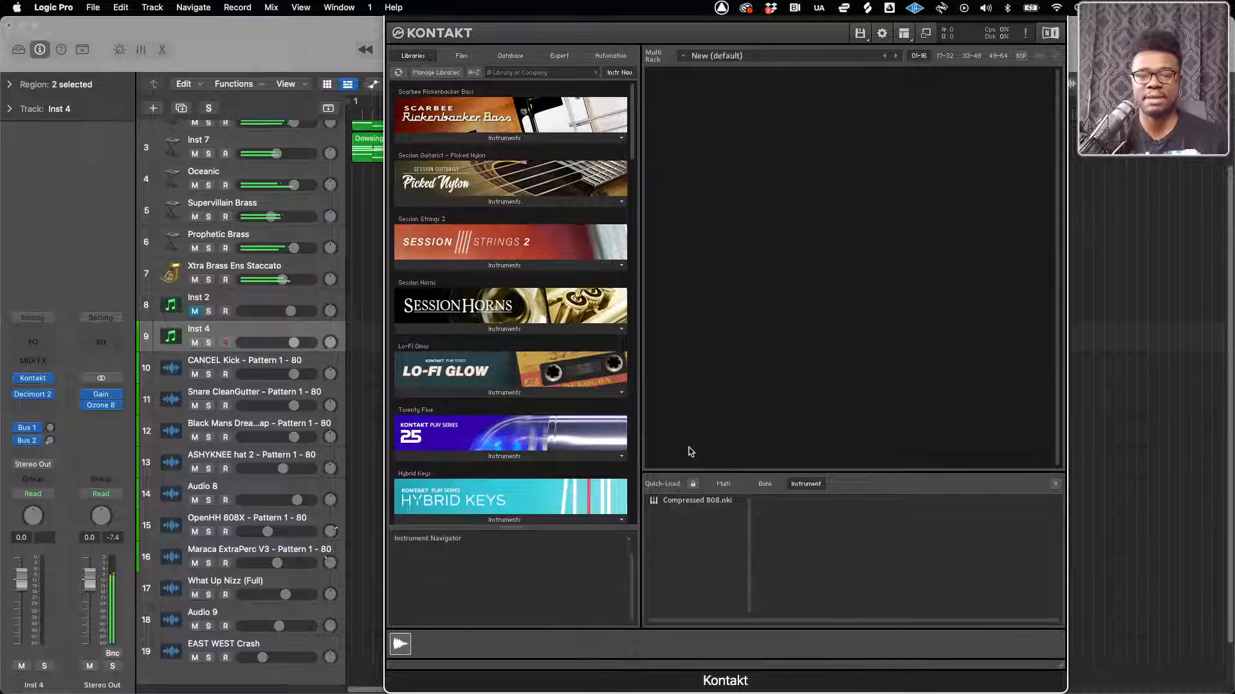
Load Compressed 808.nki into Kontakt and close the instrument's window
double_click(686, 506)
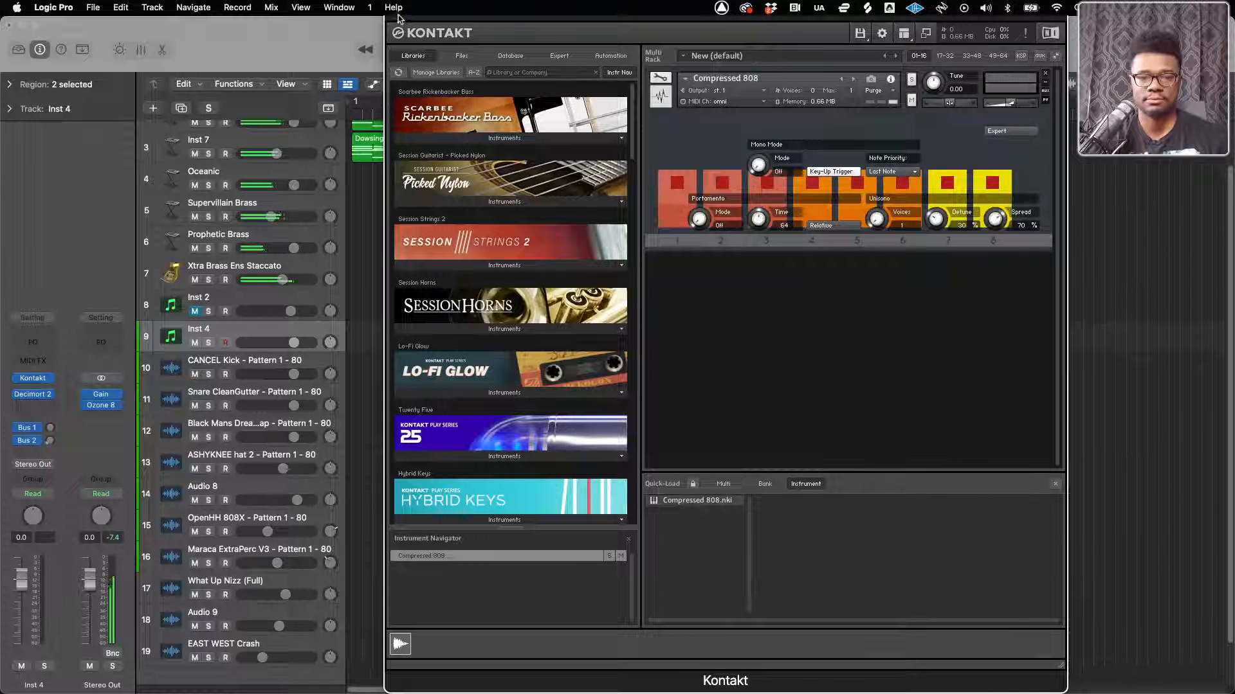
drag(404, 22, 406, 125)
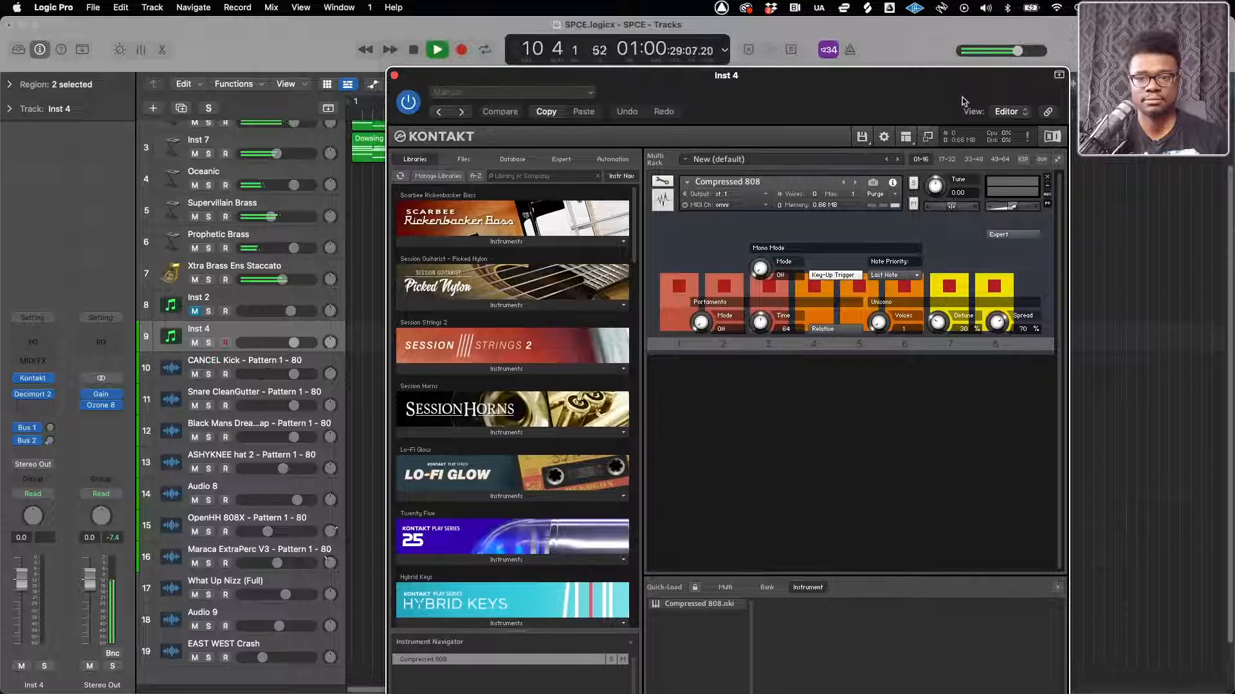
click(1057, 77)
click(394, 76)
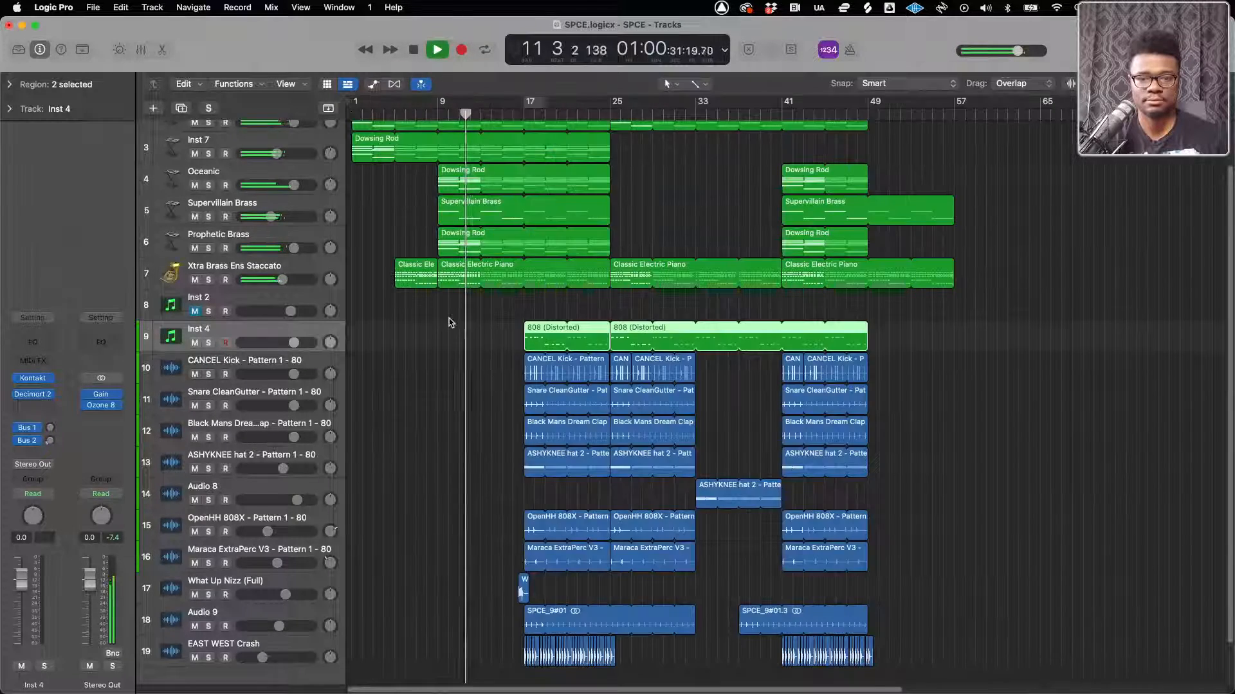
Examine the tracks and regions around bar 17 while listening to where the 808 and drums enter
scroll(450, 323, up, 2)
scroll(451, 323, up, 5)
scroll(451, 323, down, 1)
scroll(450, 323, down, 3)
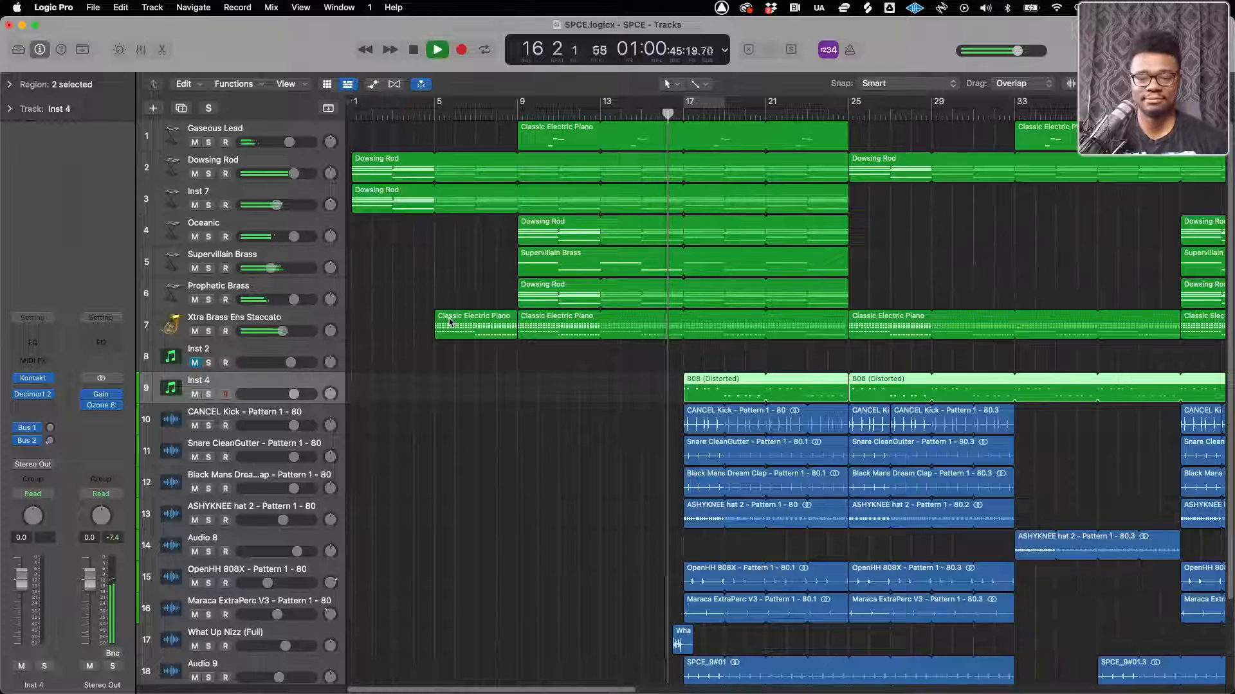
key(super+Right)
key(super+Right)
key(super+Right)
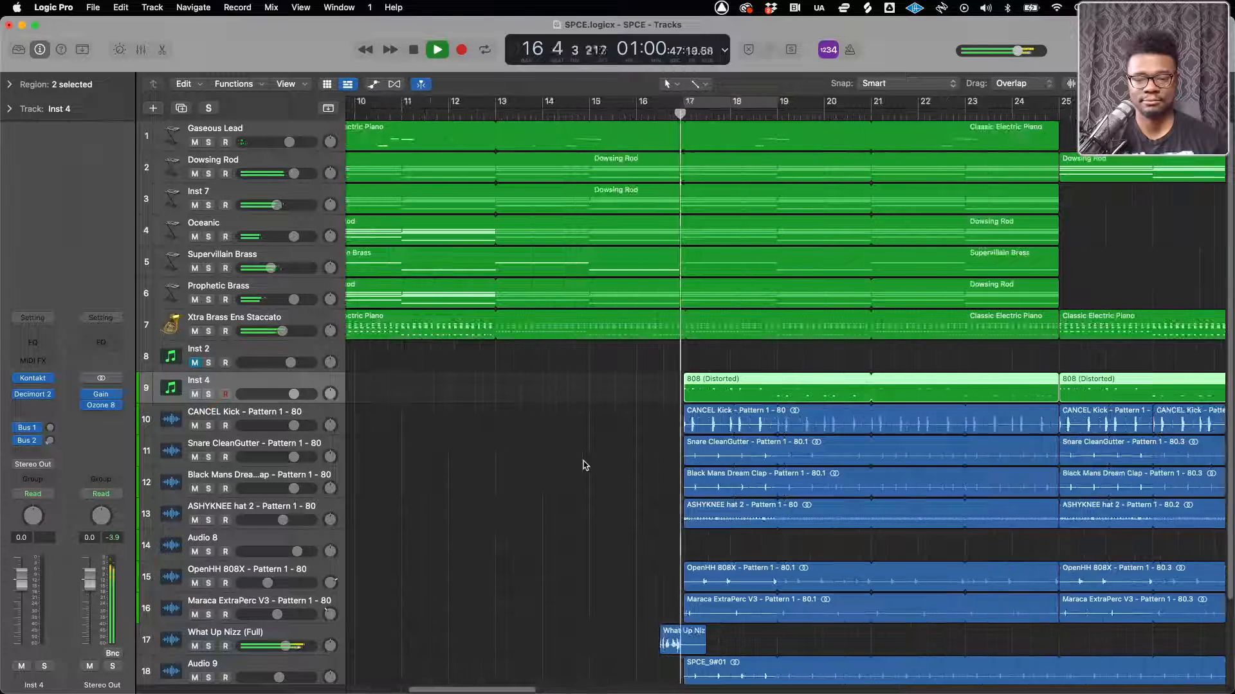
key(super+Left)
key(super+Left)
key(super+Left)
key(super+Left)
key(super+Left)
key(super+Left)
key(super+Left)
scroll(584, 466, down, 4)
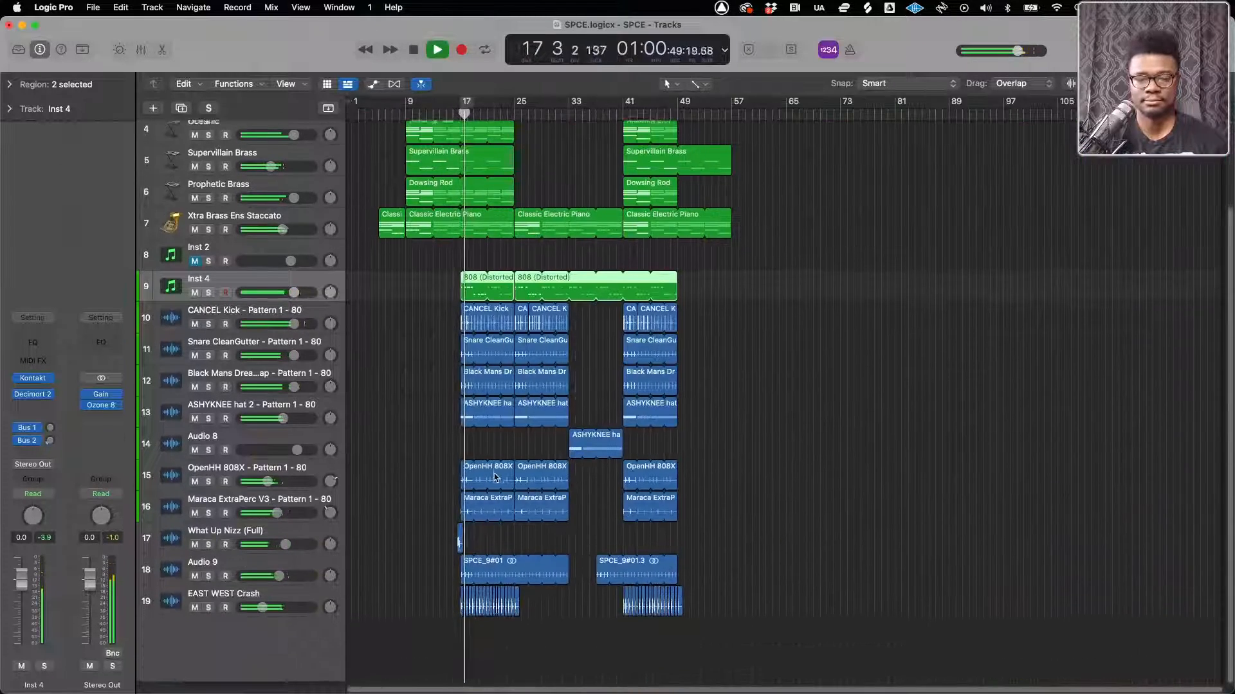
key(super+Right)
key(super+Right)
key(super+Right)
key(super+Right)
key(super+Right)
key(super+Right)
key(super+Right)
key(super+Right)
scroll(496, 478, left, 5)
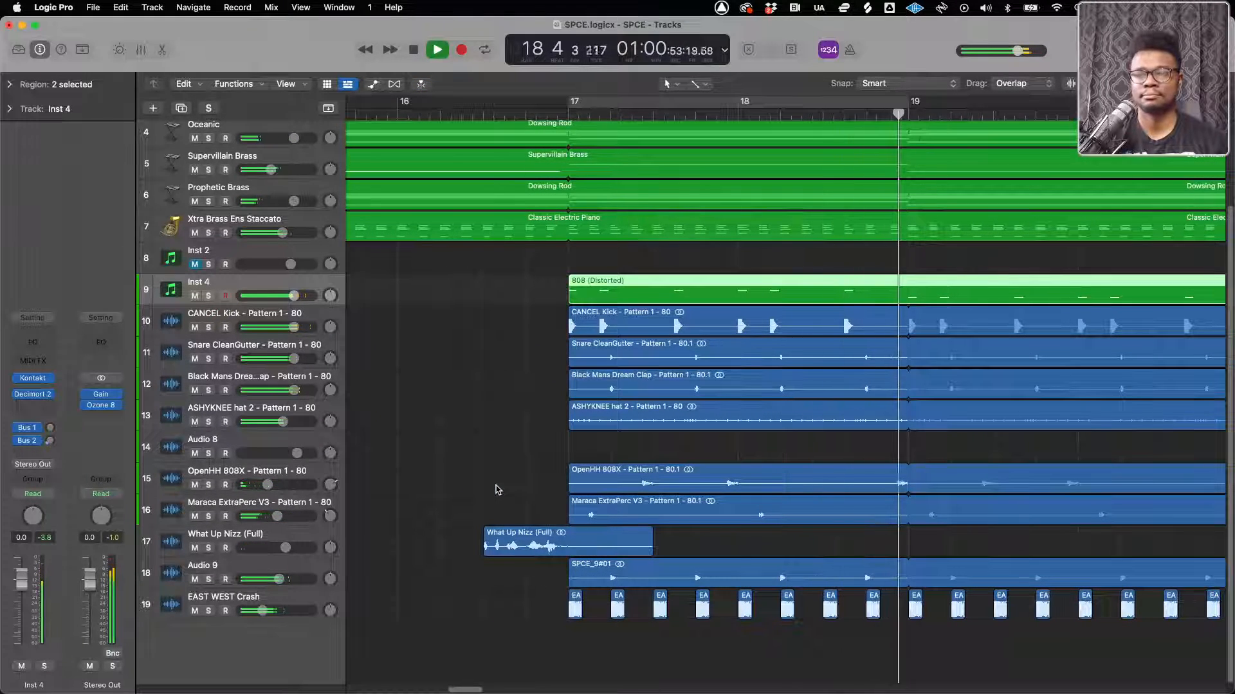
scroll(496, 487, up, 3)
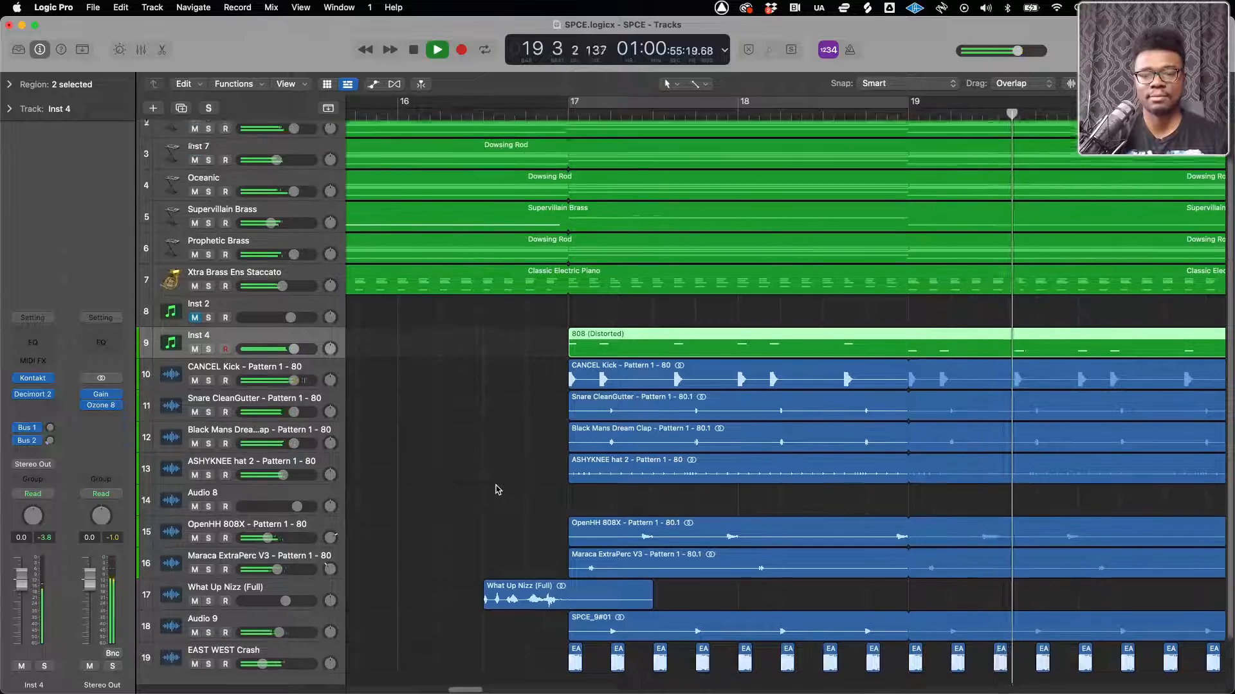
Lower the volume of the Maraca ExtraPerc V3 track slightly during playback
key(super+Left)
key(super+Left)
key(super+Left)
scroll(496, 491, right, 10)
scroll(496, 491, down, 3)
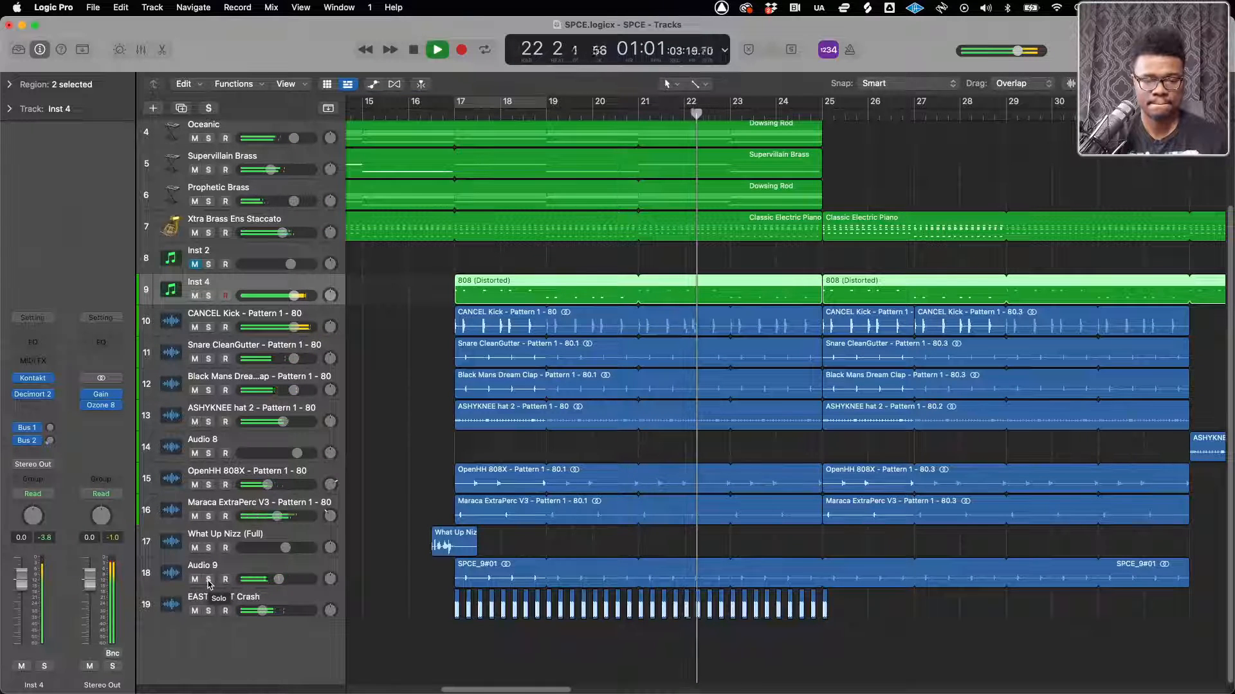
drag(277, 517, 249, 522)
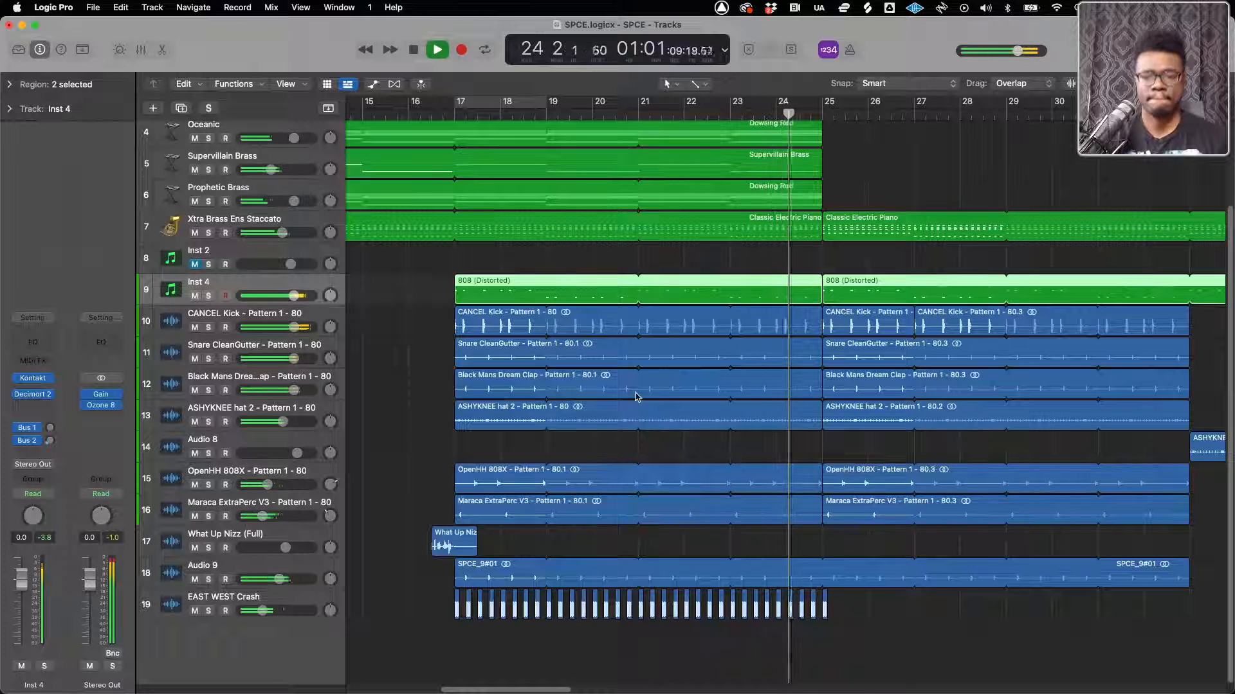
Listen through the rest of the SPCE arrangement while examining its sections, and stop playback past the last region
key(super+Left)
key(super+Left)
scroll(630, 419, up, 5)
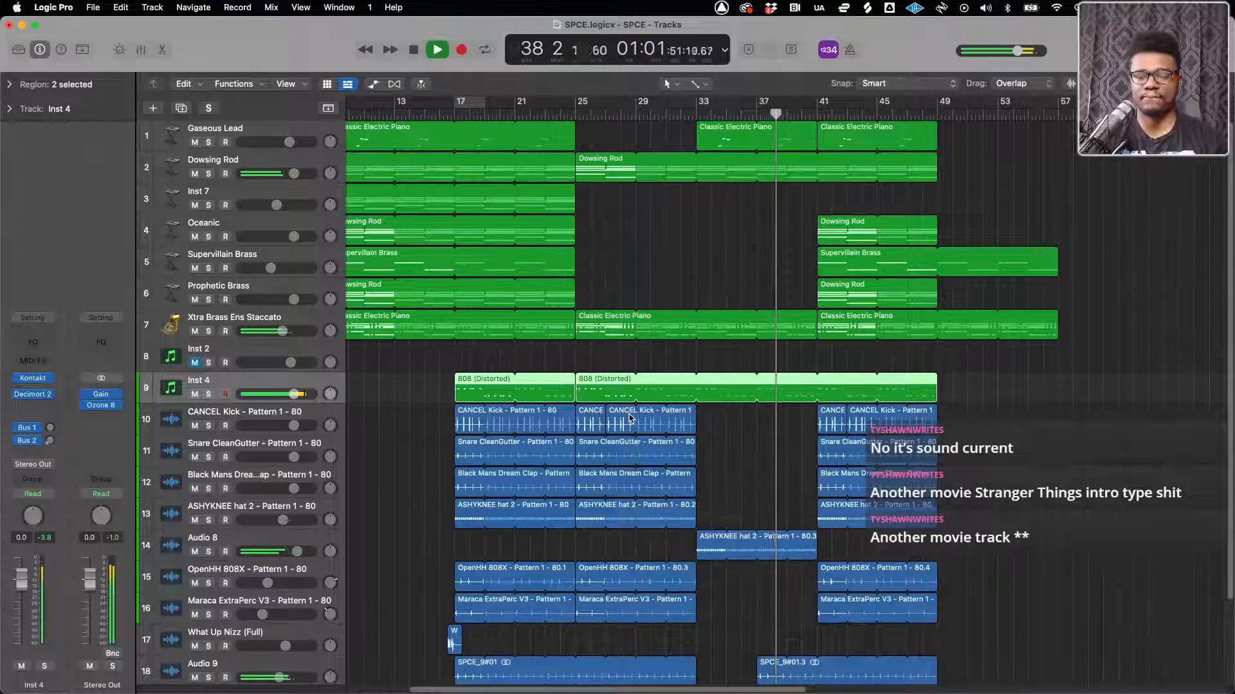
scroll(760, 463, down, 2)
scroll(761, 462, down, 2)
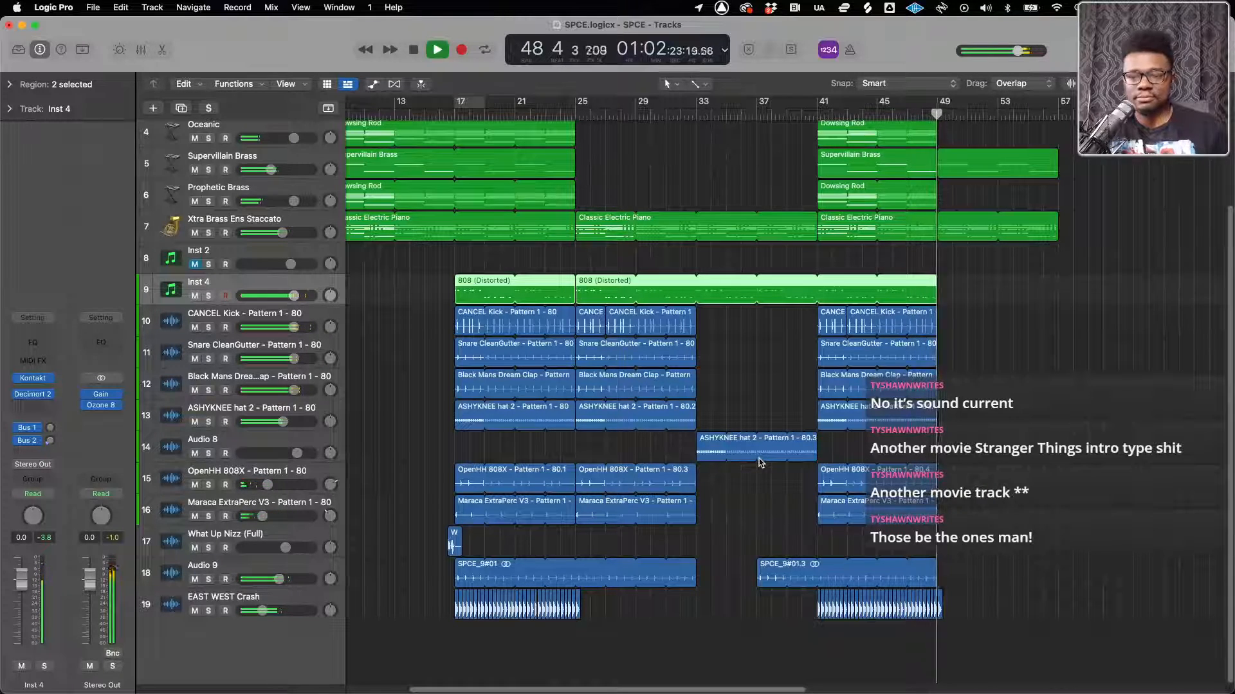
scroll(836, 444, up, 5)
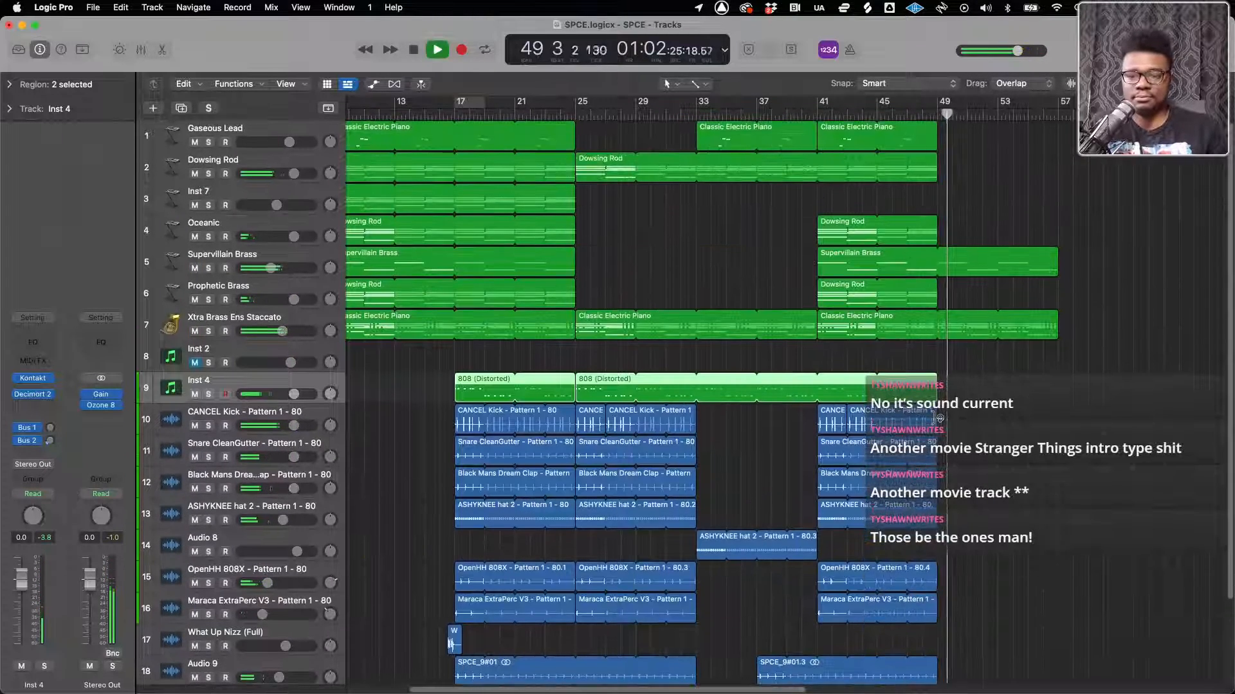
key(super+Left)
scroll(937, 424, left, 5)
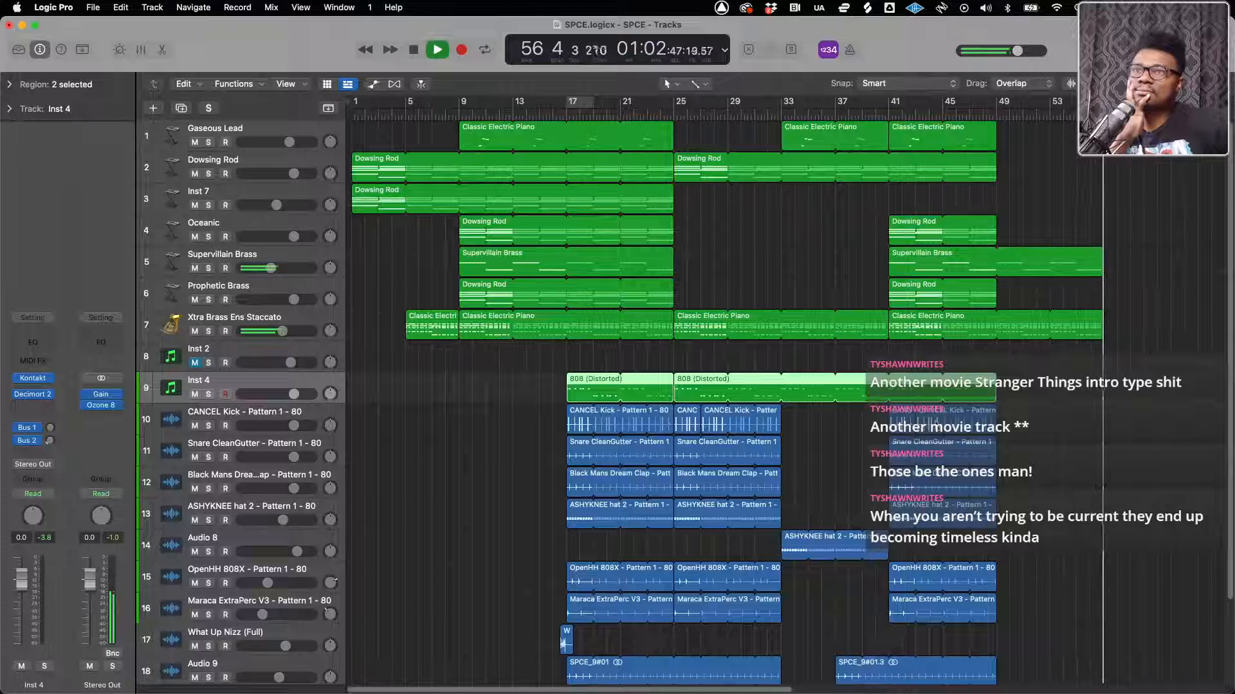
key(space)
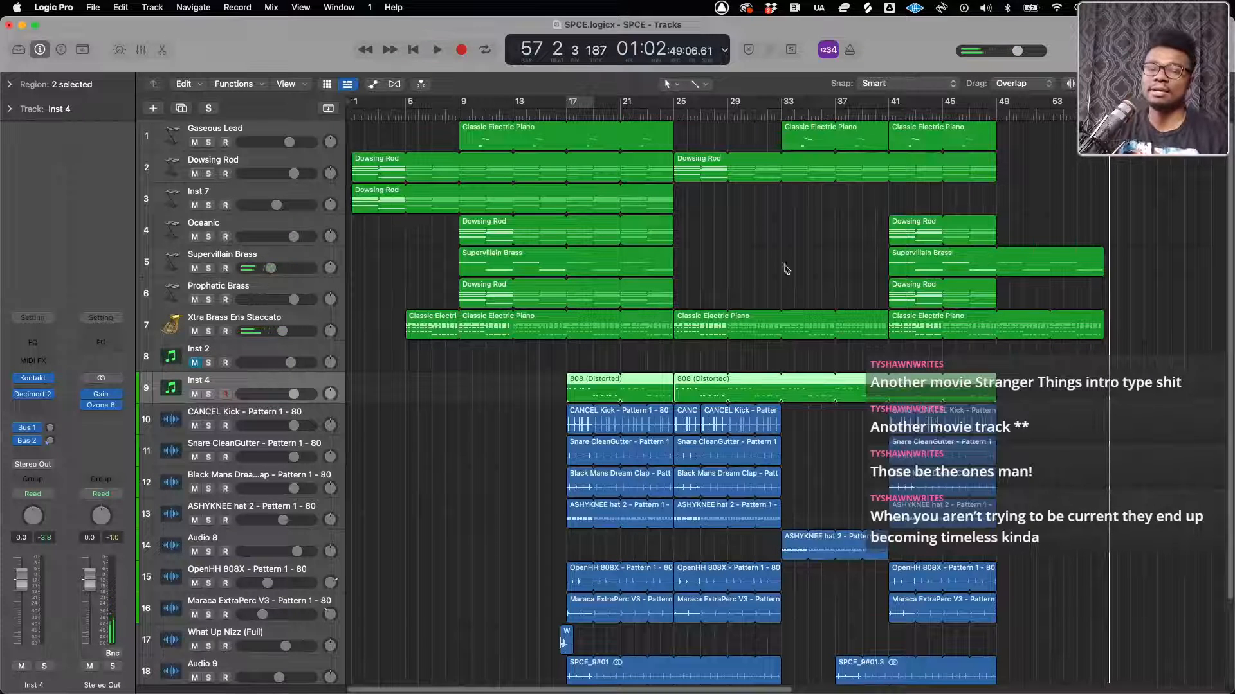
Return the SPCE playhead to the project start, switch to Finder, and look back through the parent folders of Sept beat Pack
click(413, 50)
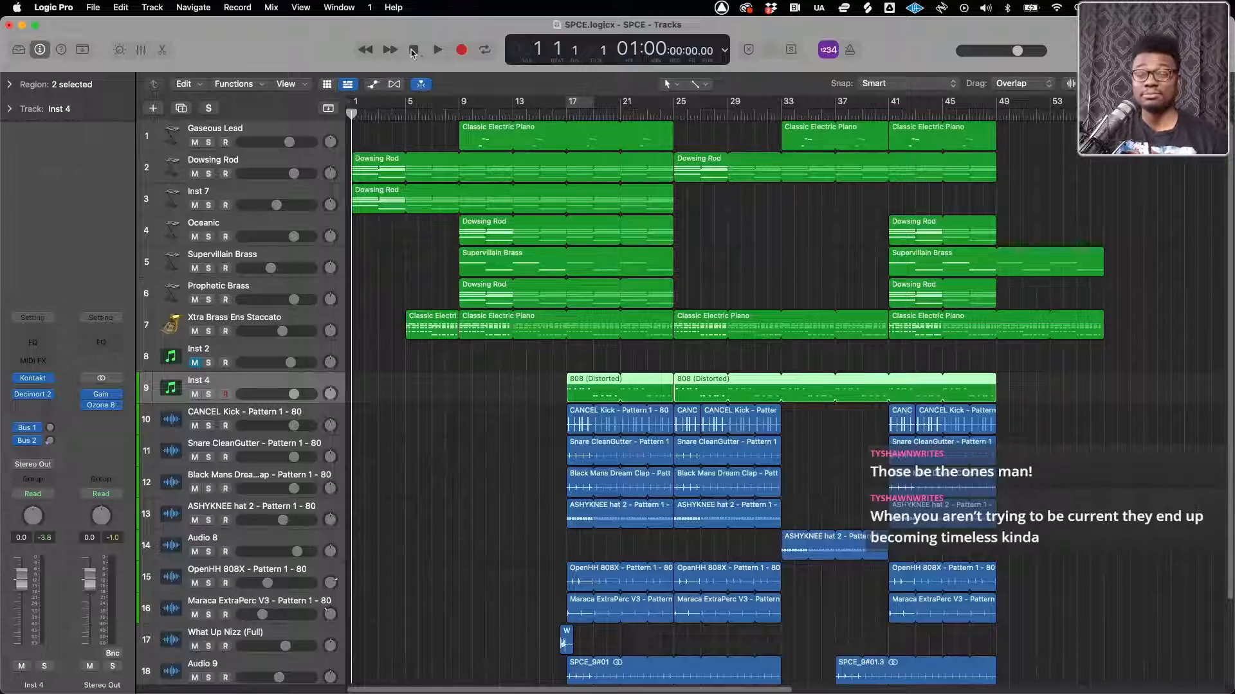
key(ctrl+Up)
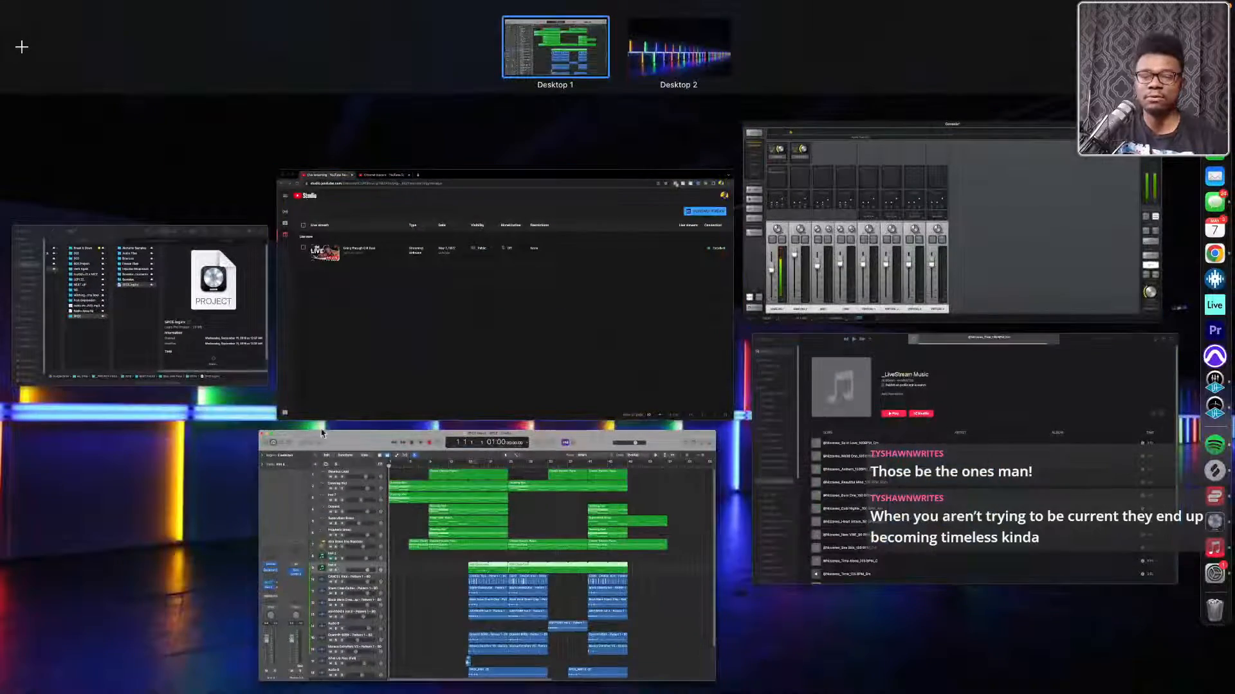
click(115, 353)
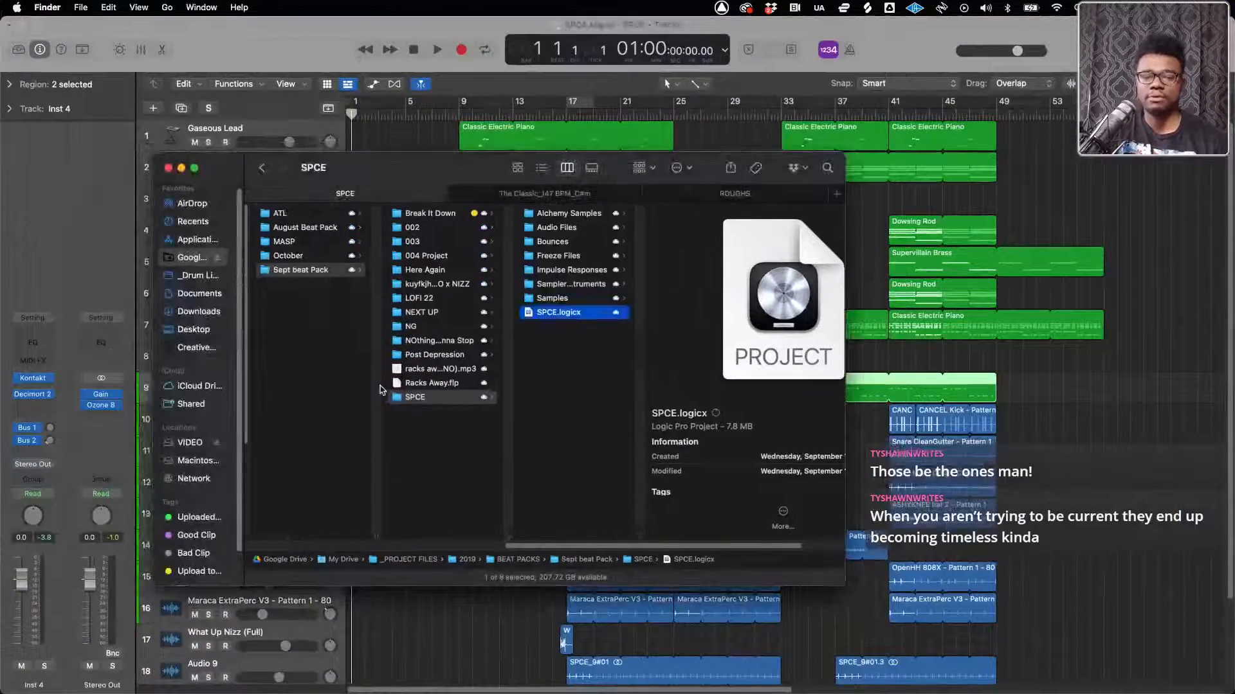
scroll(253, 365, left, 3)
scroll(392, 369, left, 2)
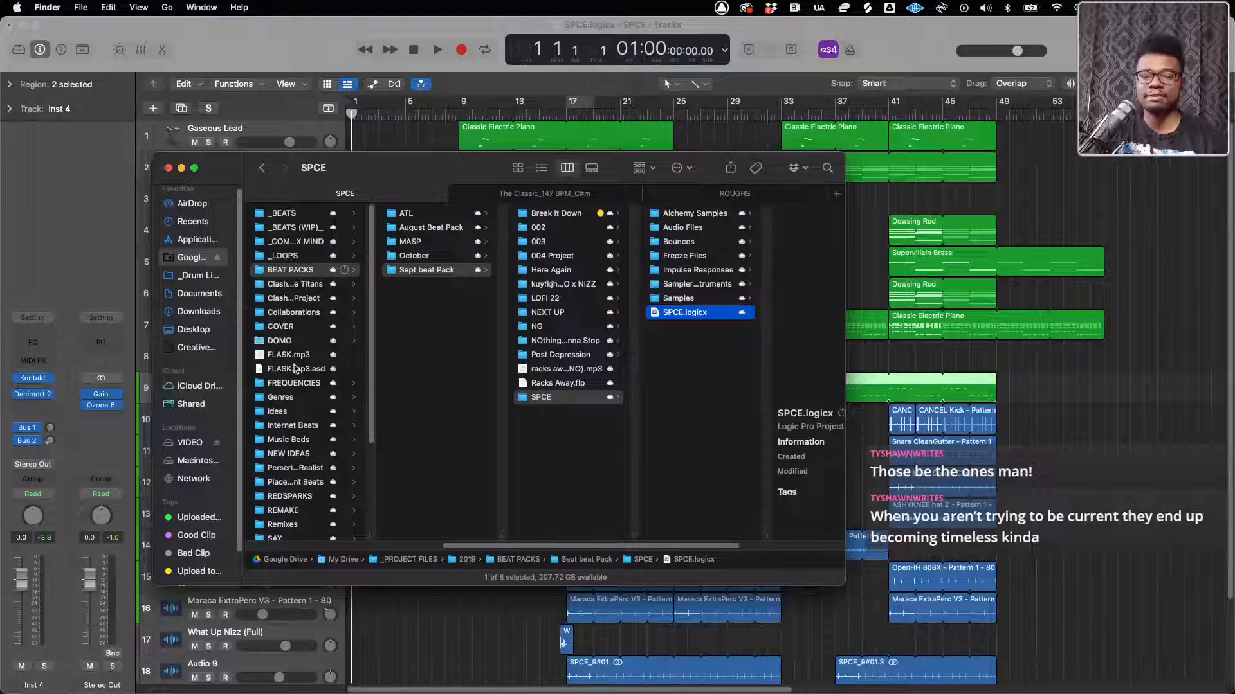
scroll(295, 368, left, 2)
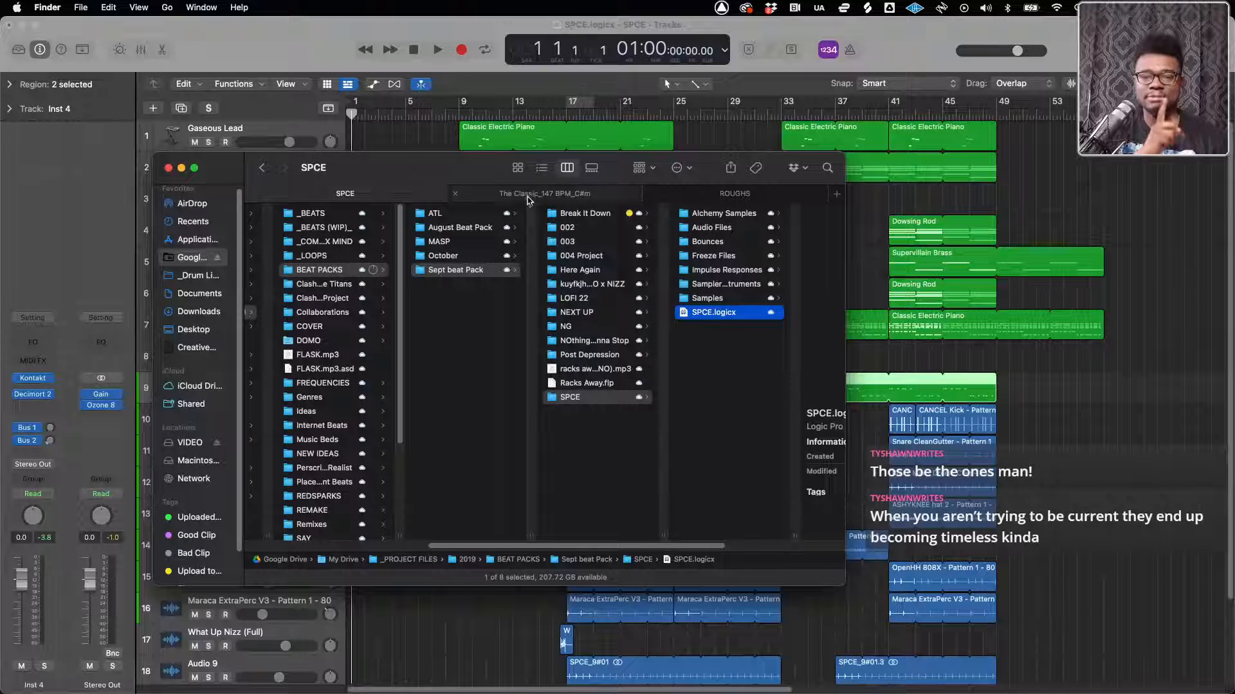
In Finder's ROUGHS tab, go to the VIDEO drive and open 2022 - Music Files, Beats, UPLOAD PACKS
click(708, 191)
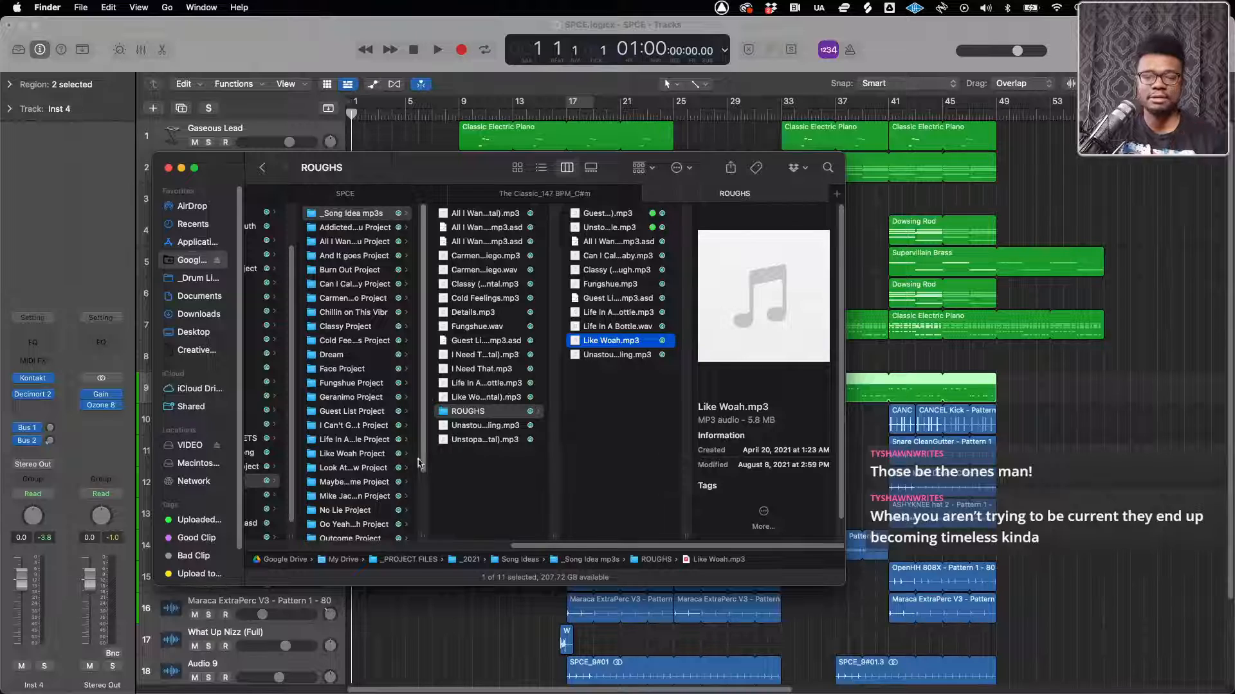
scroll(292, 416, left, 5)
scroll(293, 416, left, 10)
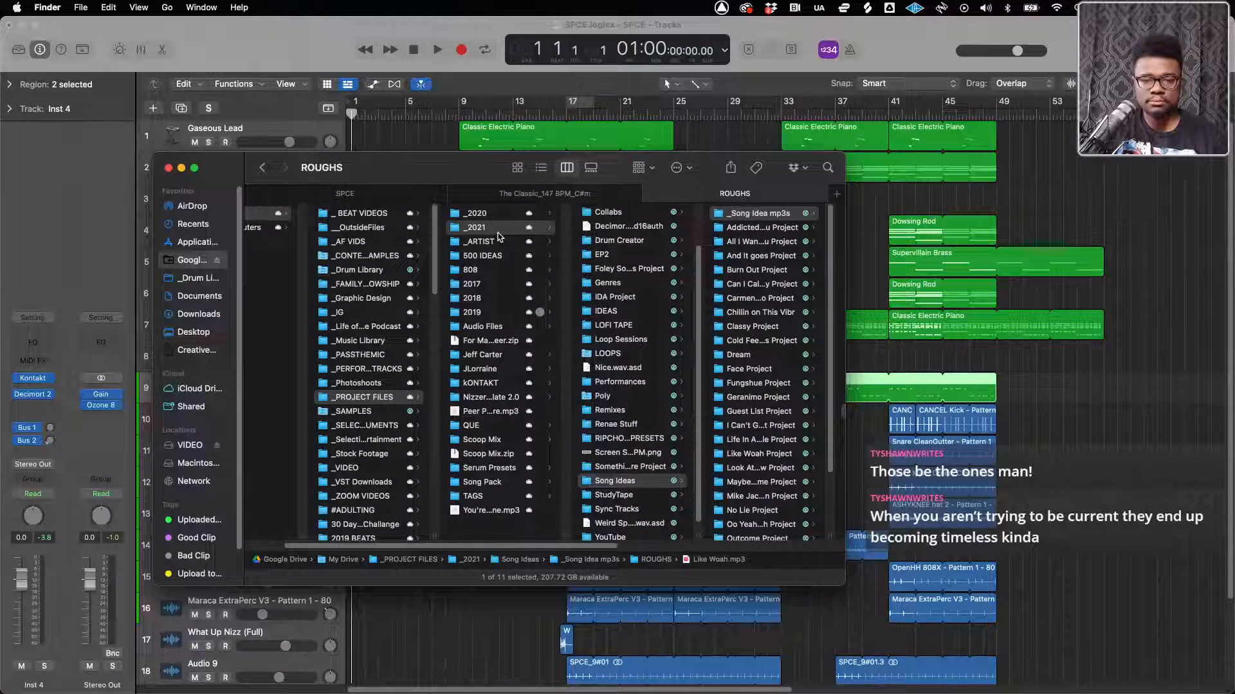
scroll(406, 269, left, 3)
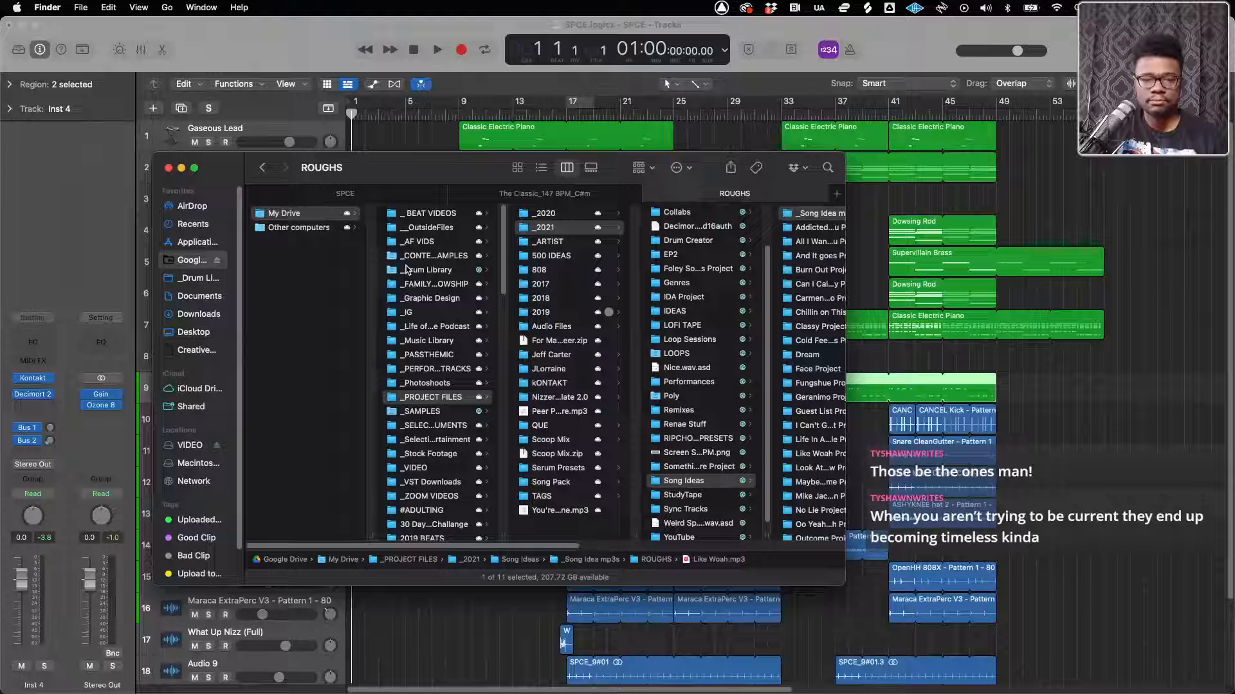
click(188, 445)
click(302, 260)
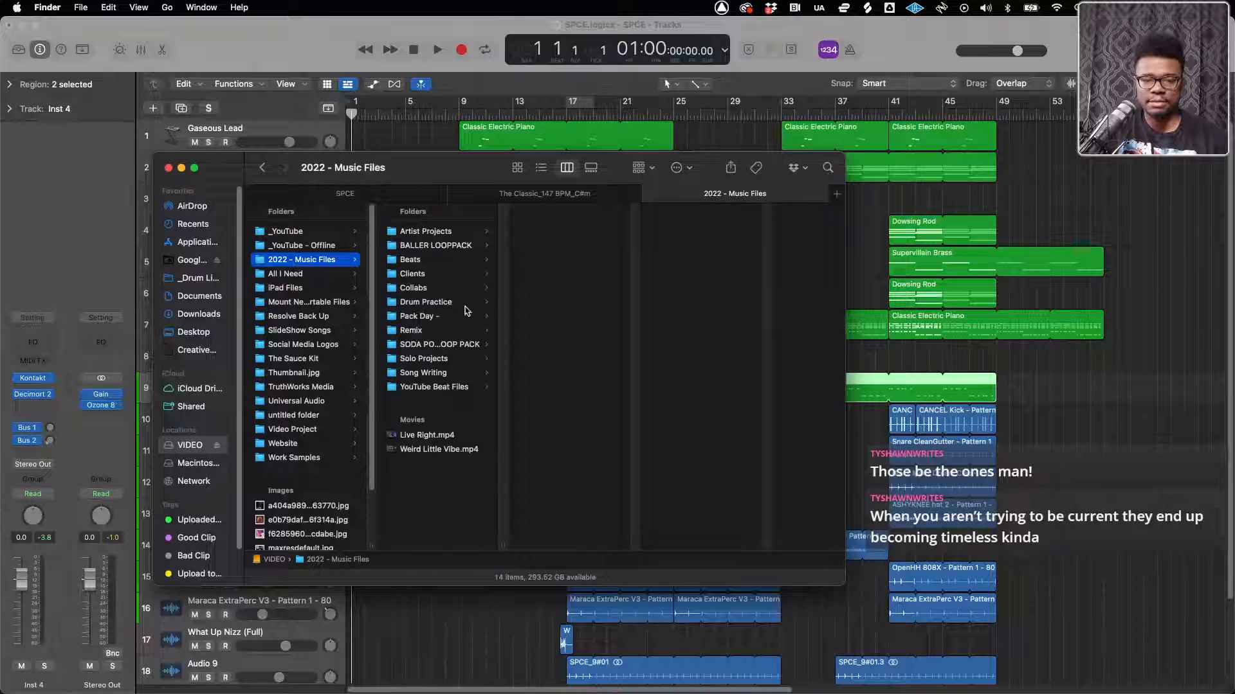
click(412, 260)
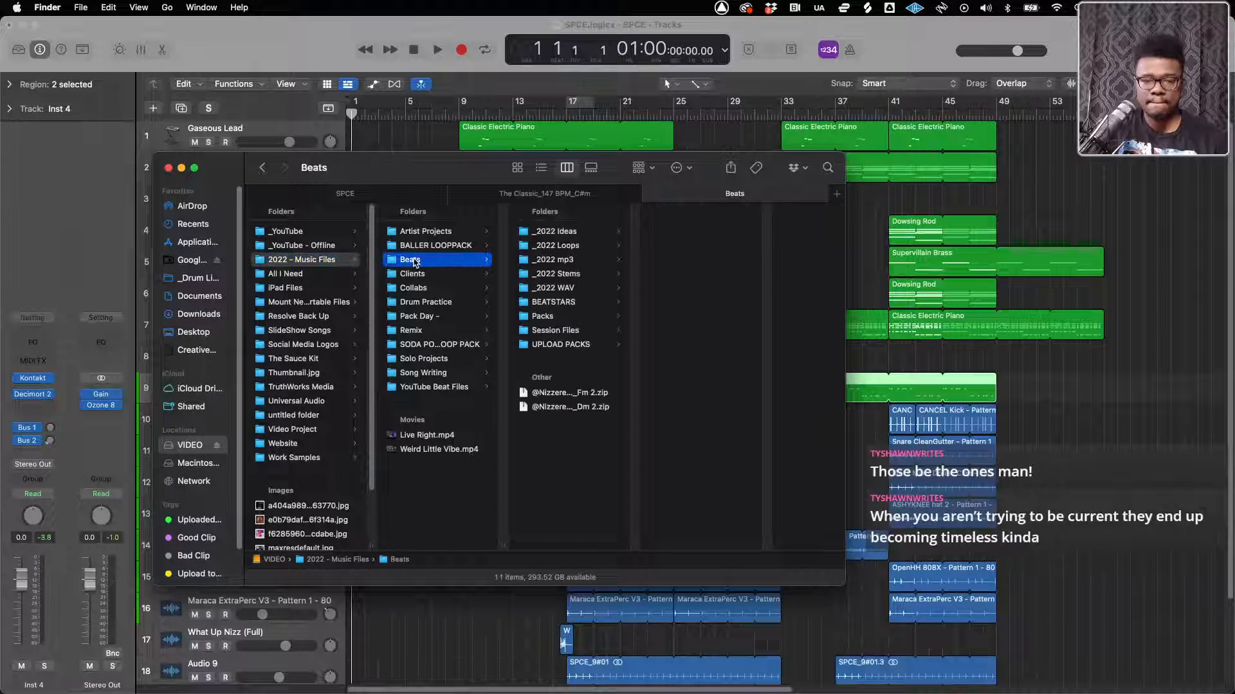
click(560, 346)
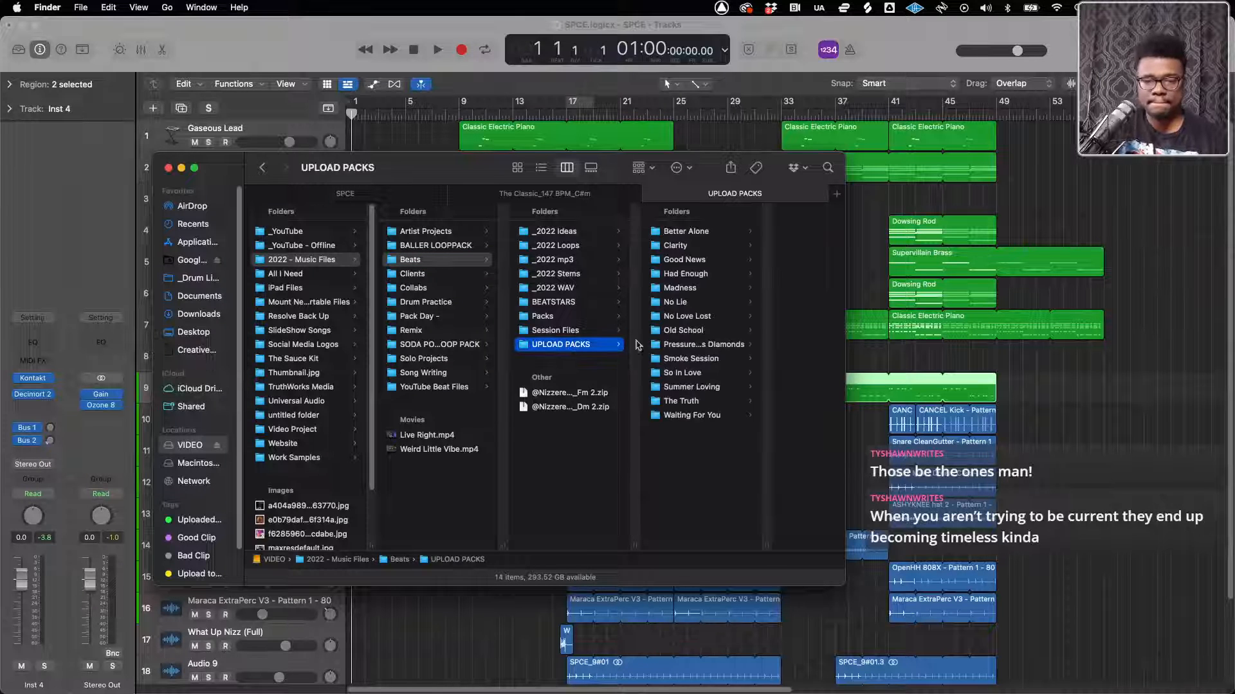
Look through the contents of the UPLOAD PACKS folders, from the end of the list up to Had Enough
click(682, 415)
click(646, 400)
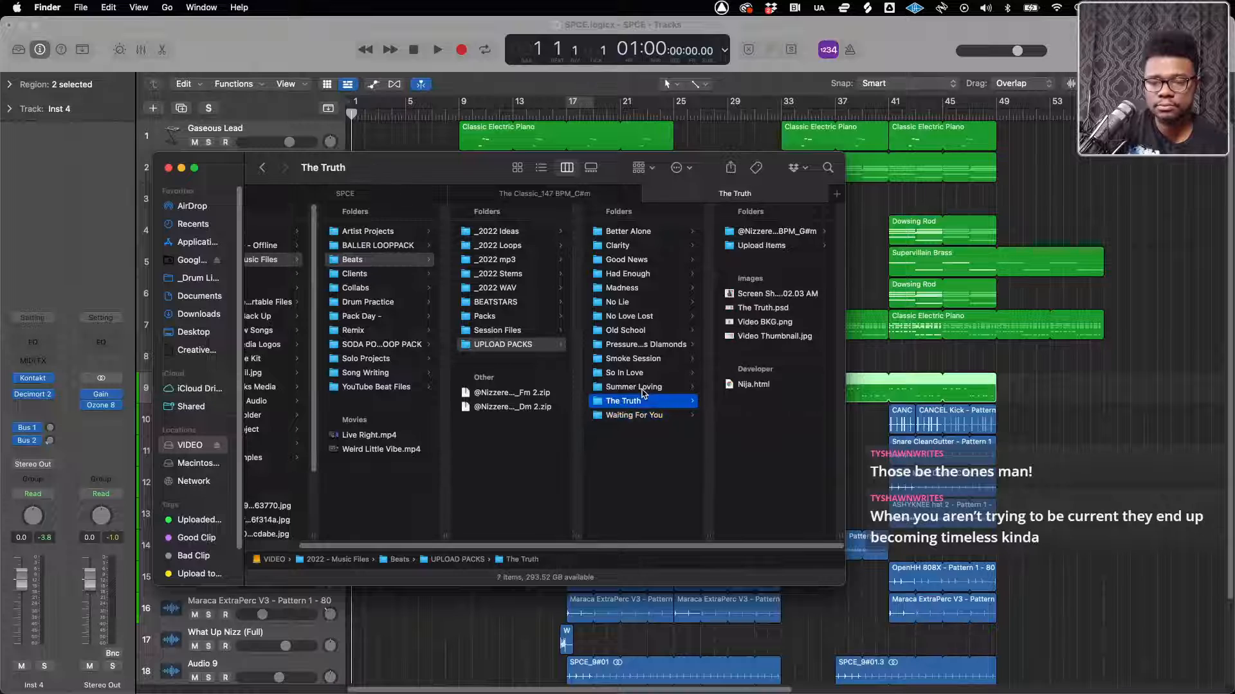
click(642, 390)
key(Up)
key(Up)
key(Up)
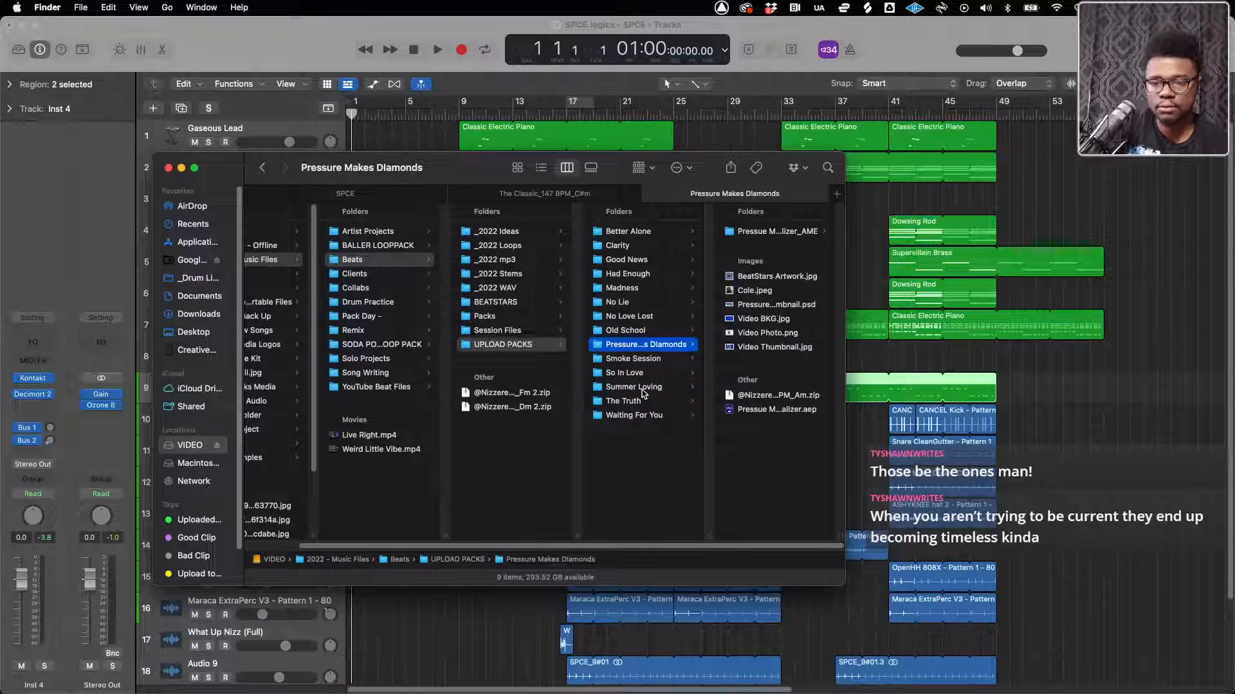
key(Up)
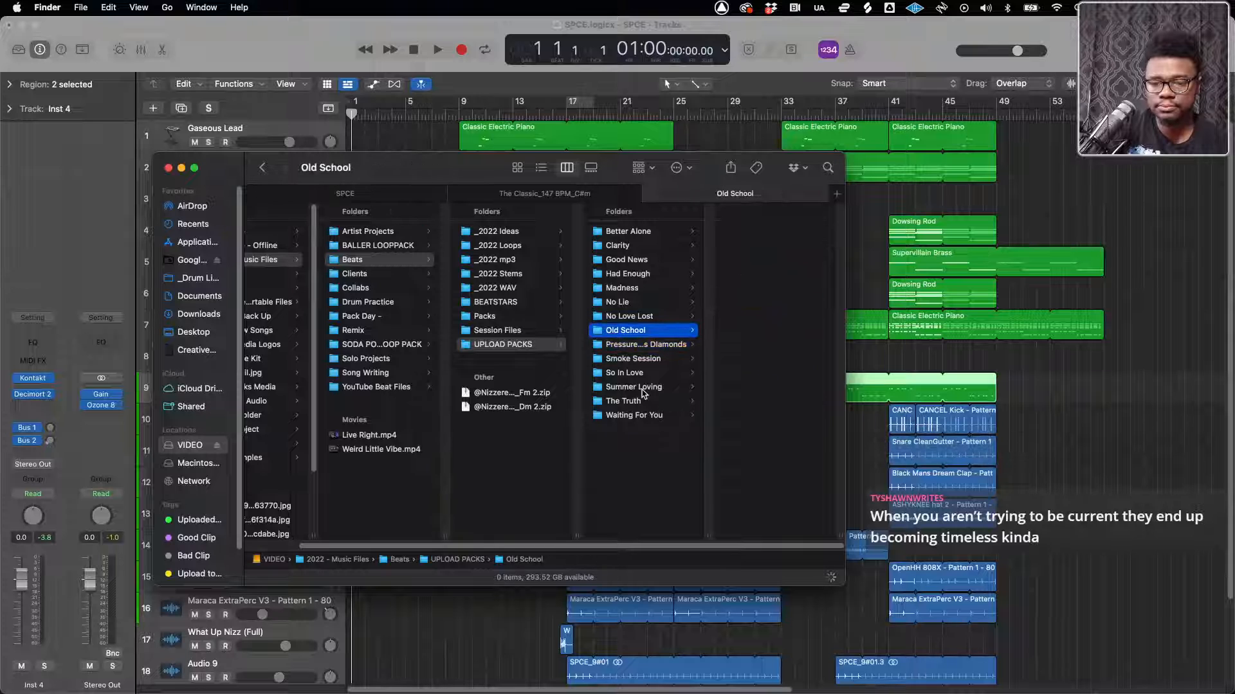
key(Up)
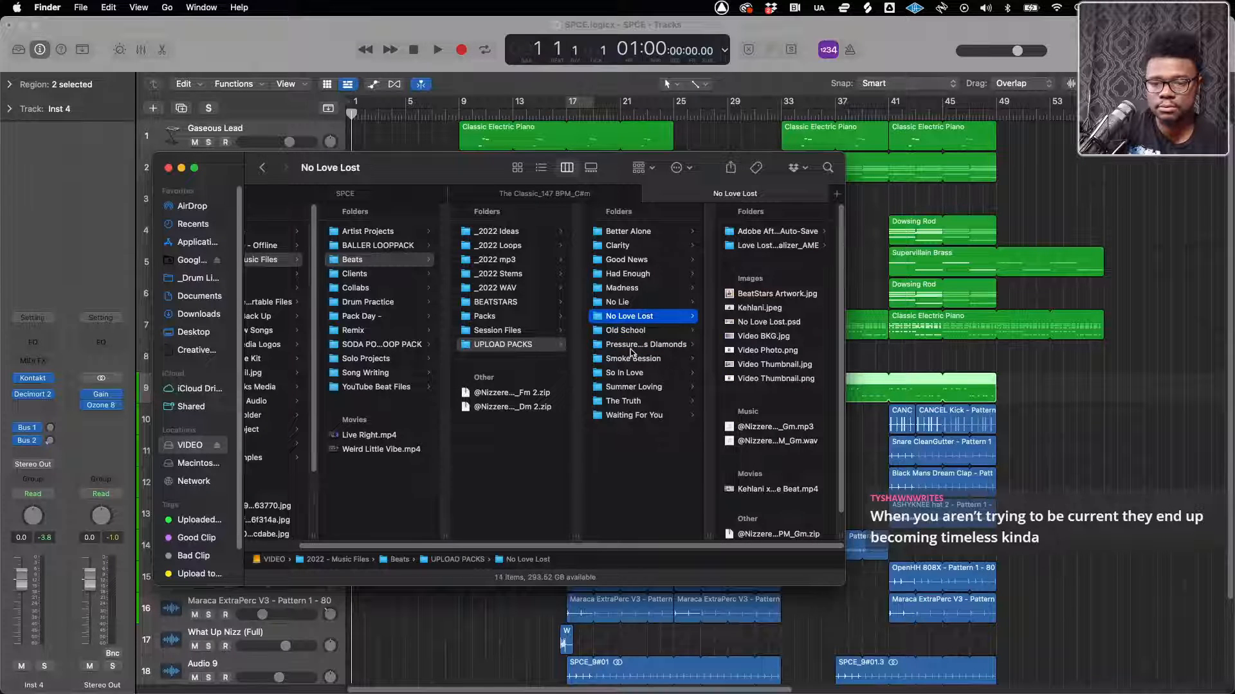
key(Up)
key(Up)
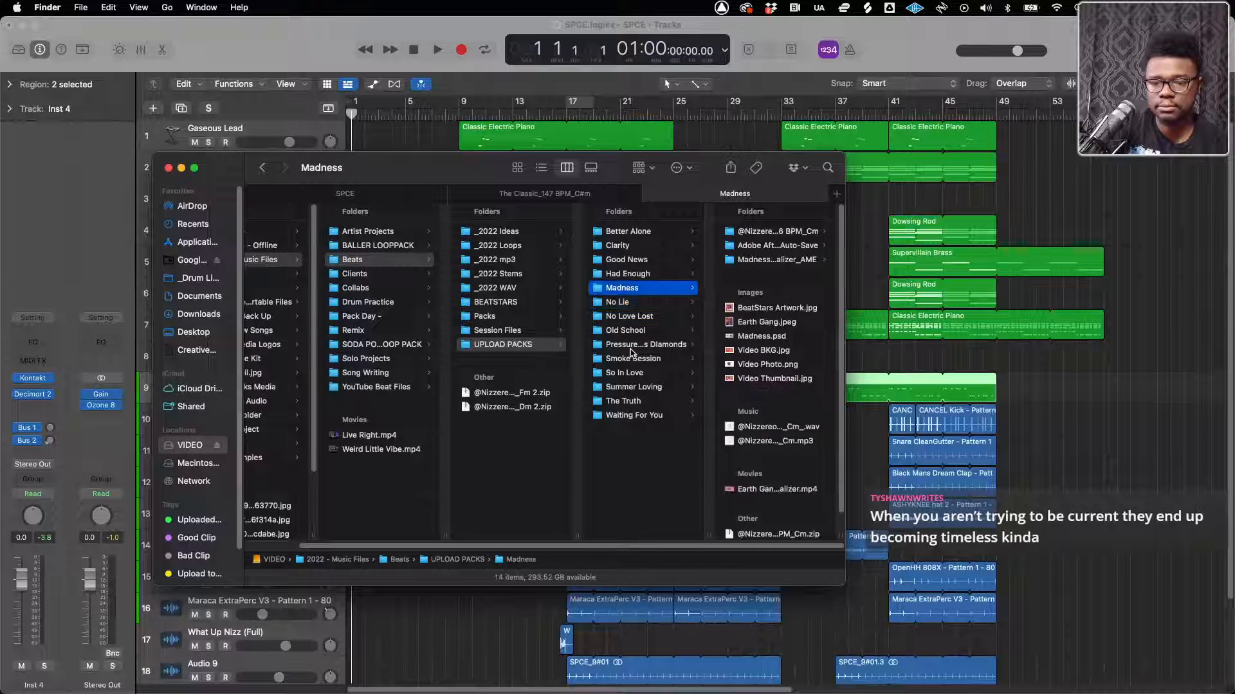
key(Up)
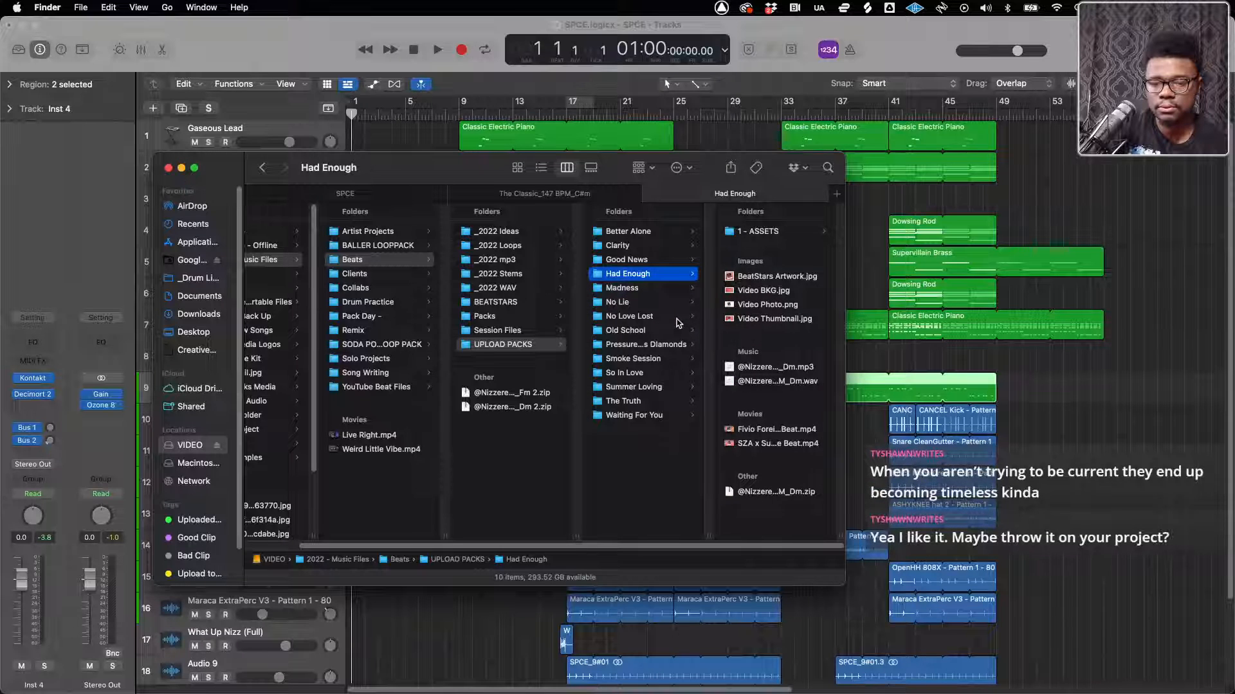
Preview BeatStars Artwork.jpg in the Had Enough folder, and close the preview
click(760, 278)
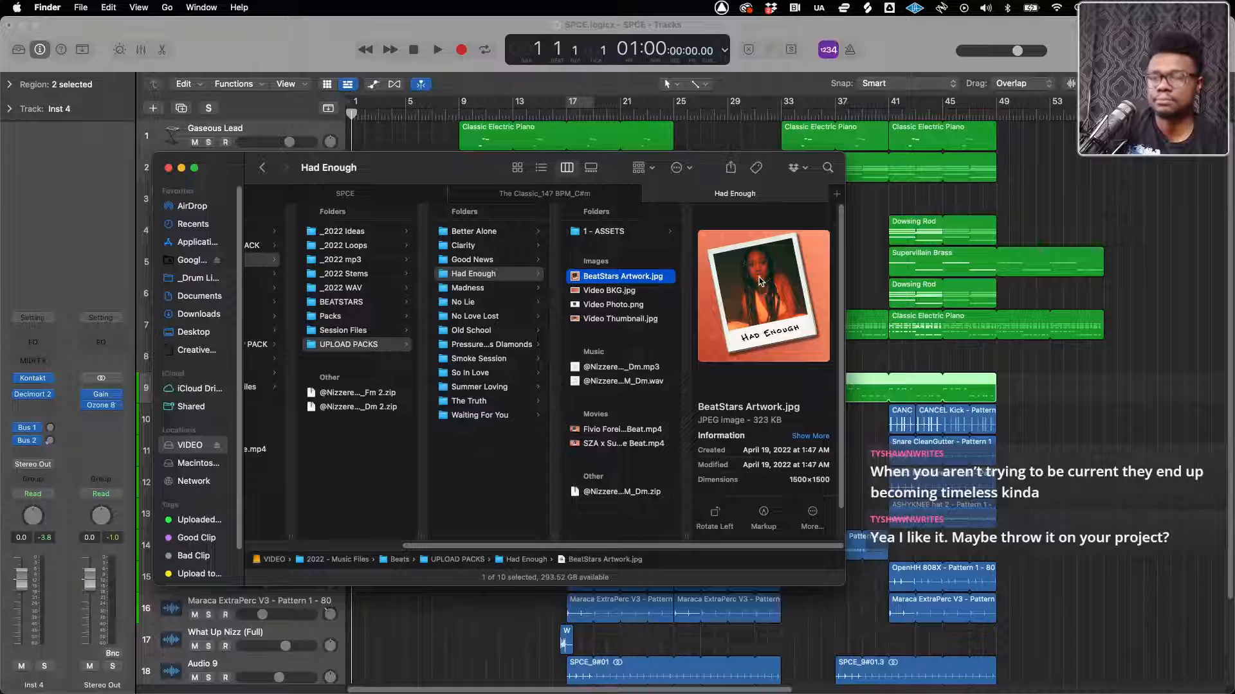
key(space)
key(space)
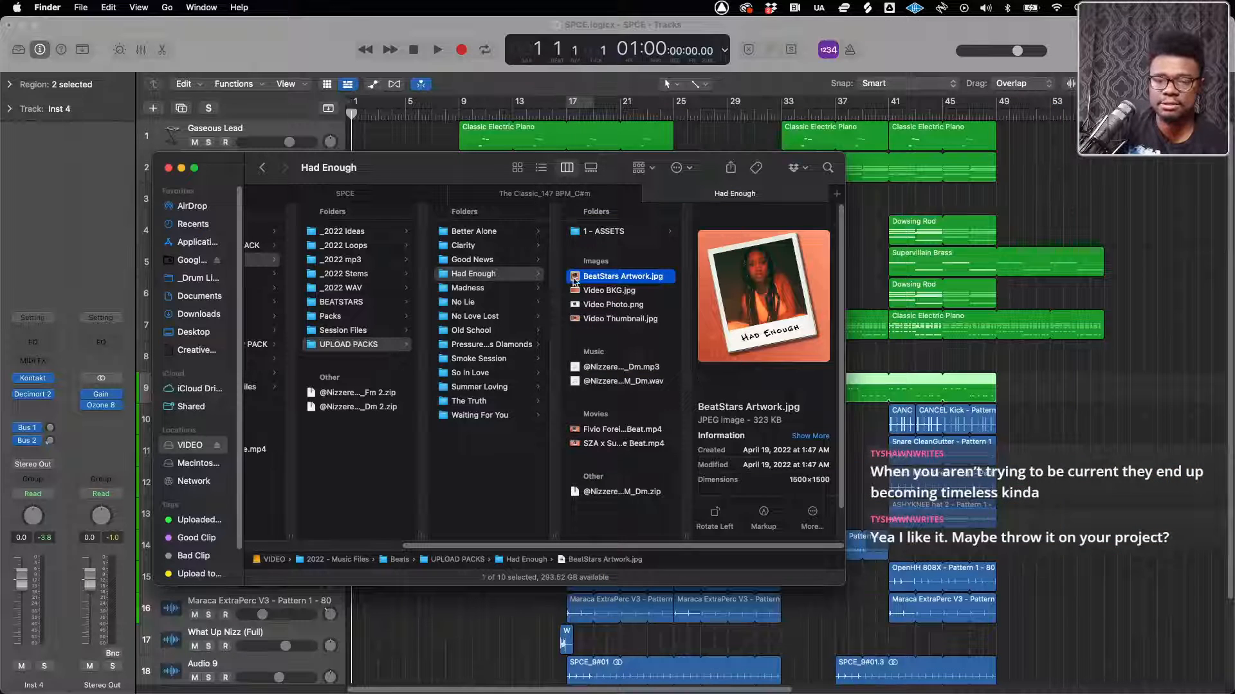
Check the Good News and Better Alone folders, and preview the Better Alone BeatStars Artwork.jpg
click(465, 264)
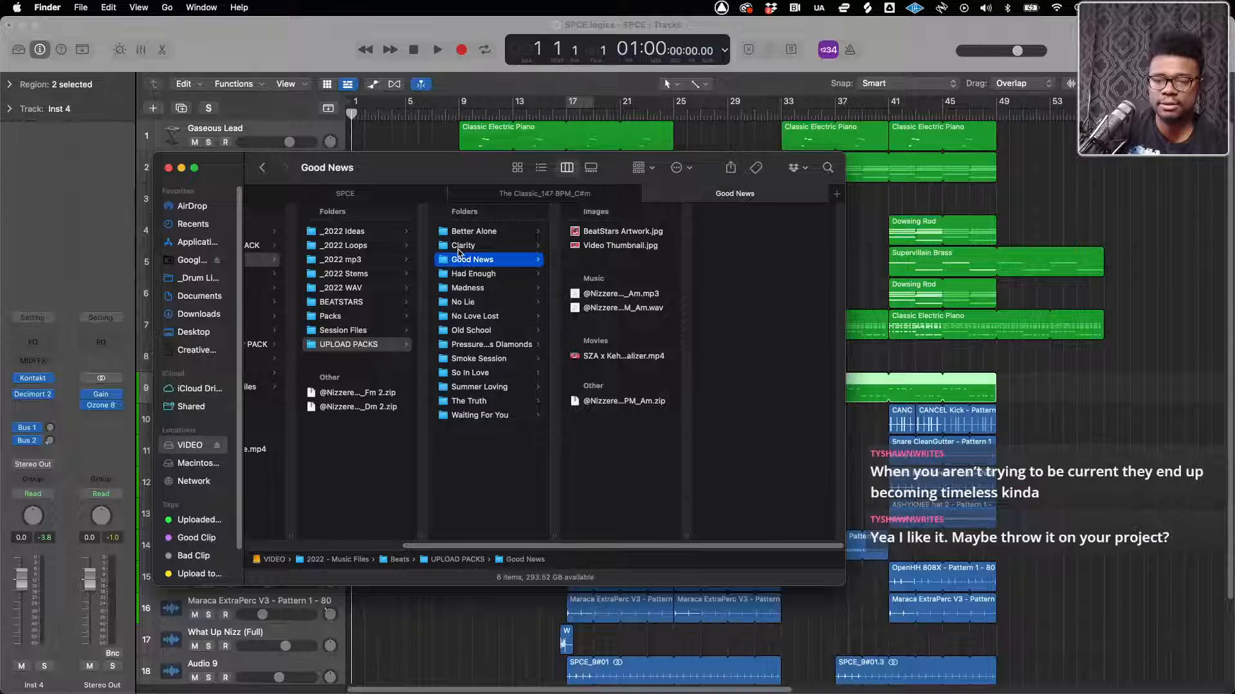
click(468, 231)
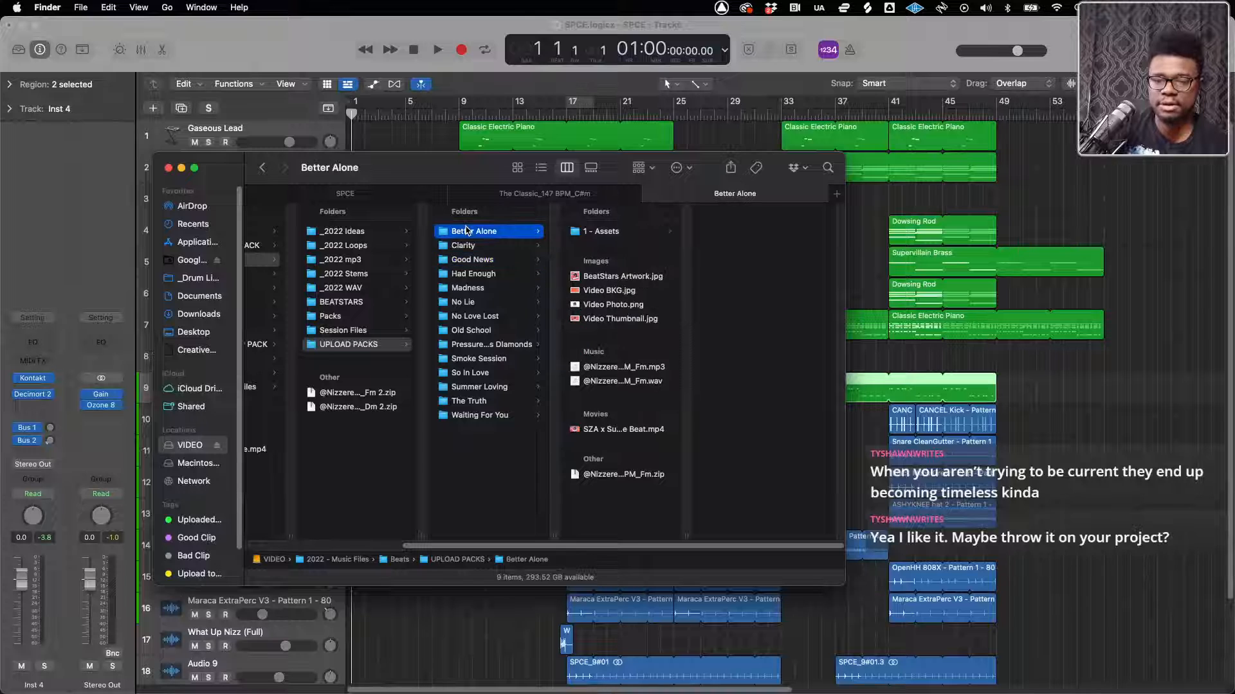
click(595, 278)
key(space)
key(space)
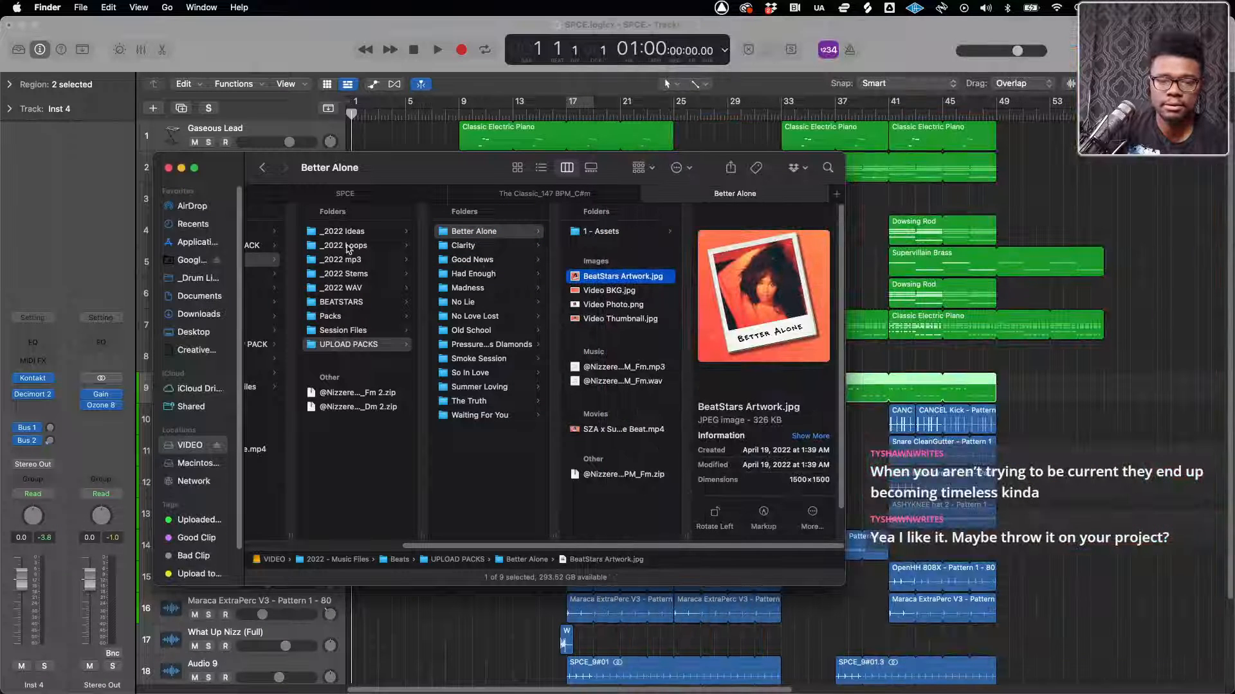
Go back to the Beats folder and open the 4- April mp3 folder inside _2022 mp3
scroll(339, 313, left, 1)
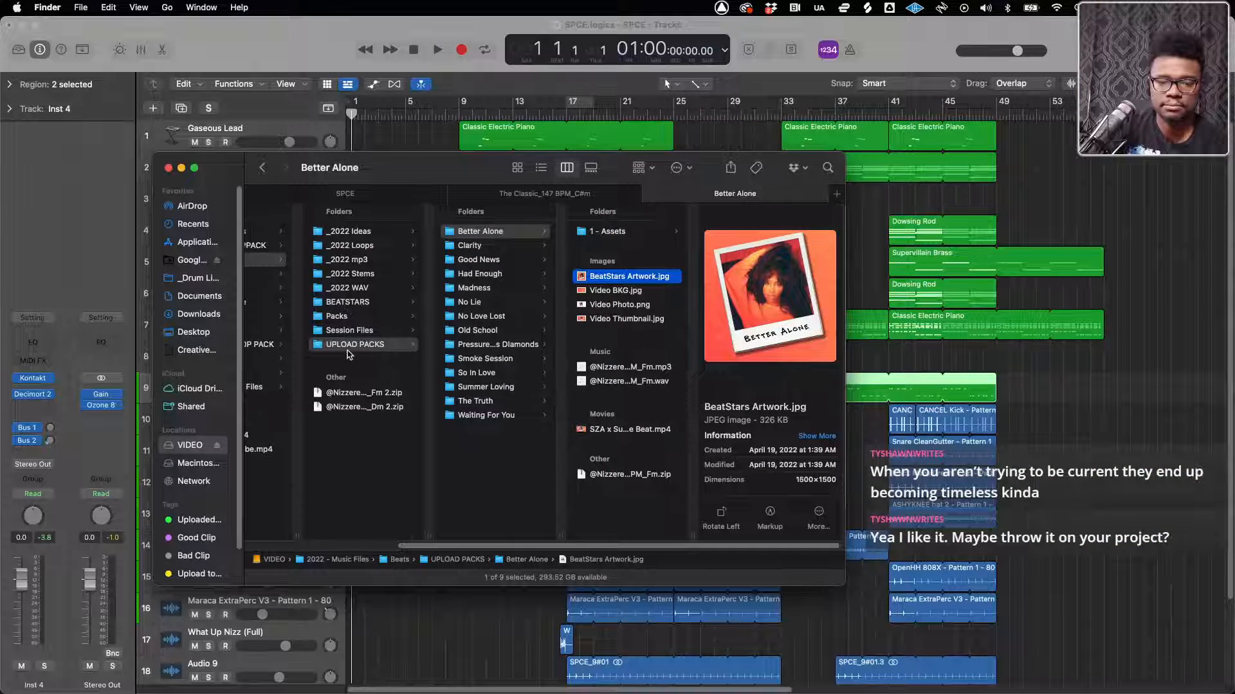
scroll(350, 347, left, 3)
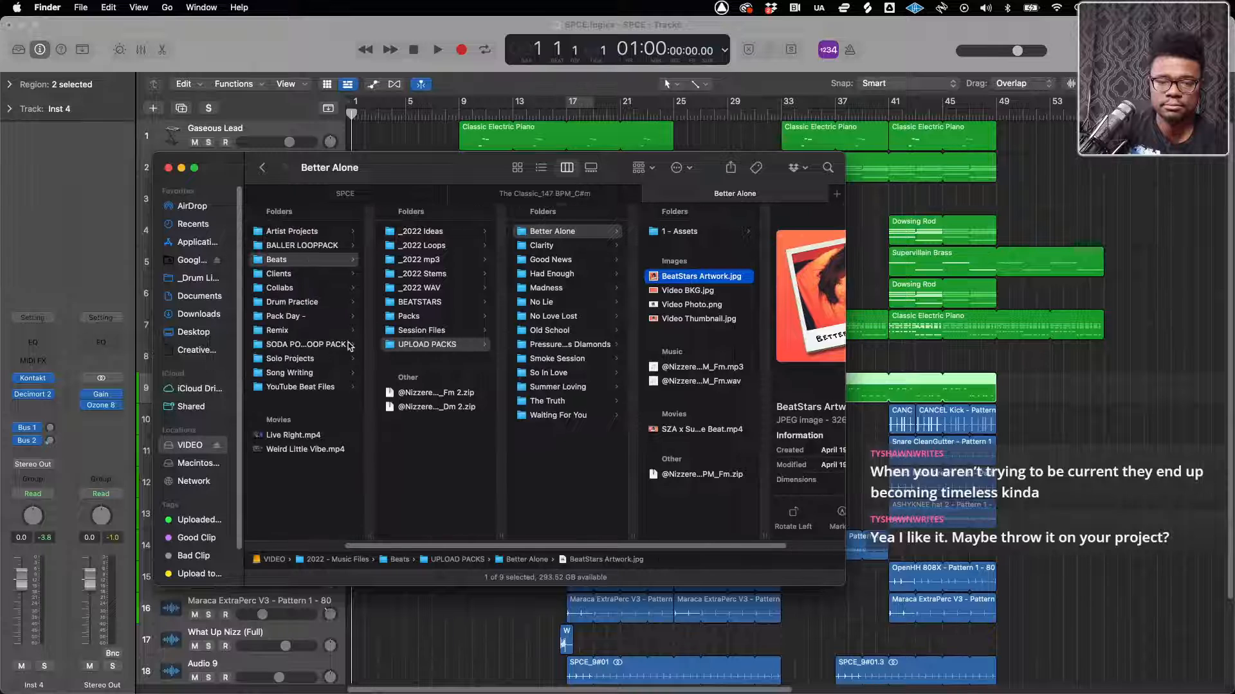
click(408, 260)
click(560, 288)
click(545, 275)
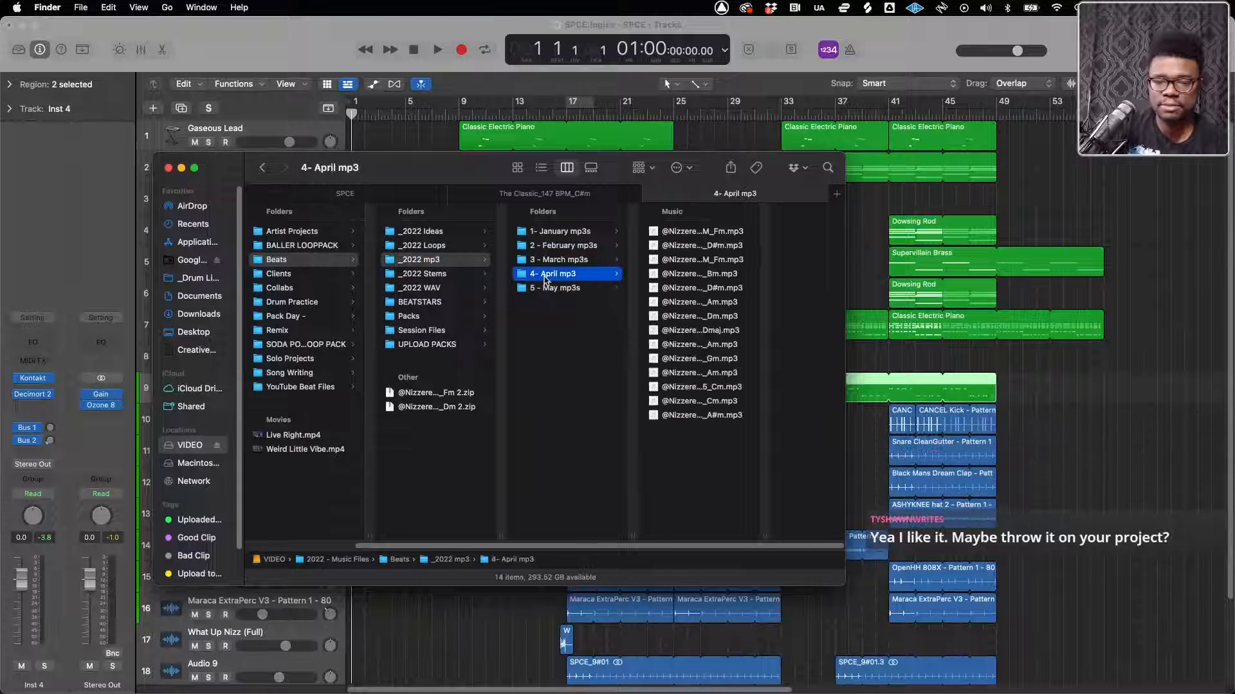
Briefly preview the Had Enough 140 BPM Dm and Good News 80 BPM Am mp3s
click(681, 316)
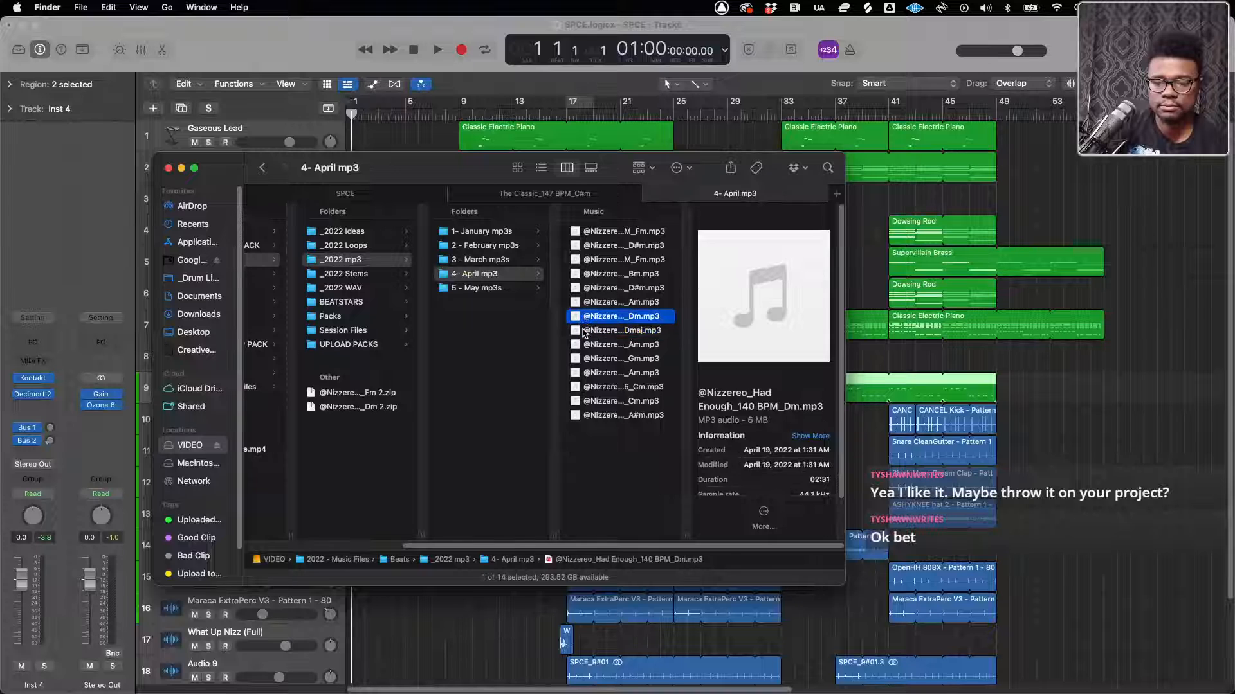
key(space)
key(space)
key(Up)
key(space)
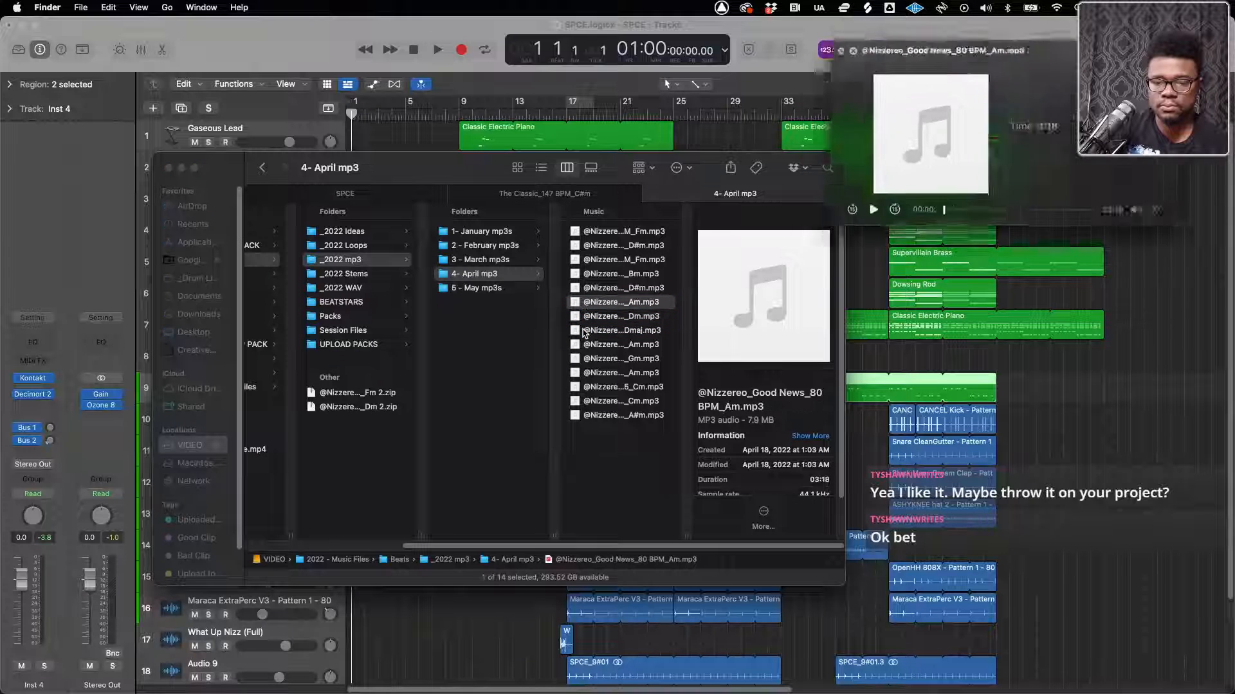
Play the Feelings For You 140 BPM D#m mp3 in a preview window and listen to it
key(space)
key(Up)
key(space)
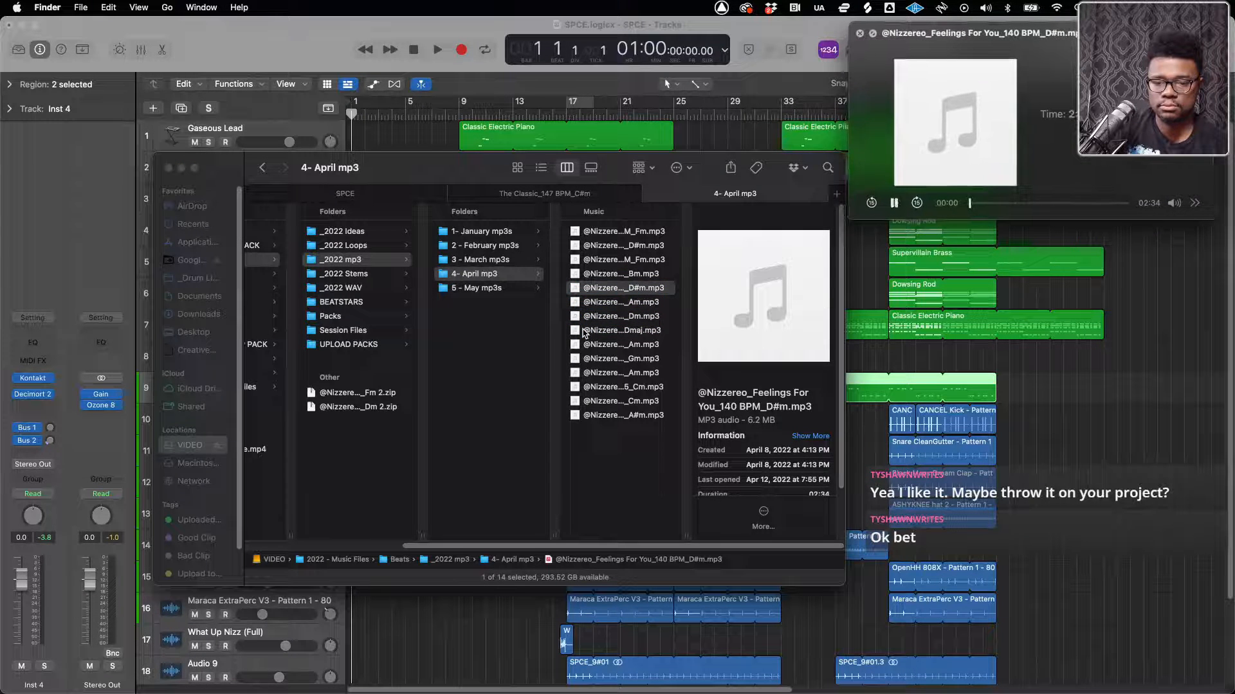
key(space)
key(space)
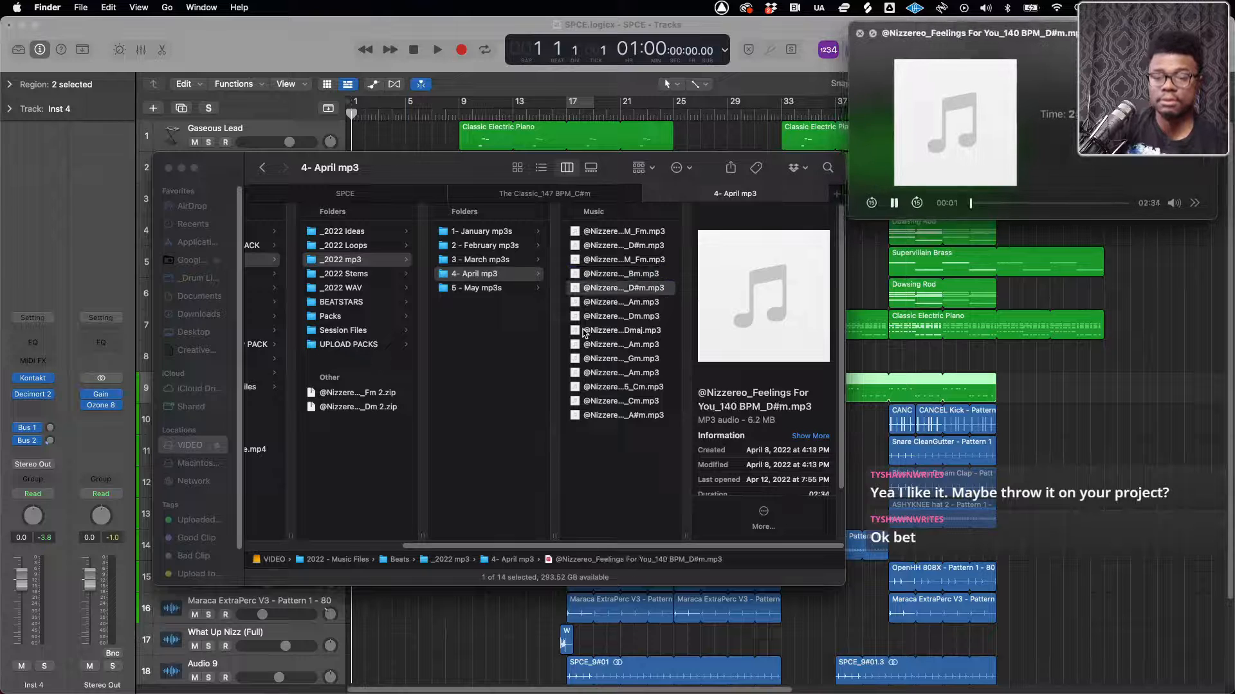
key(space)
key(space)
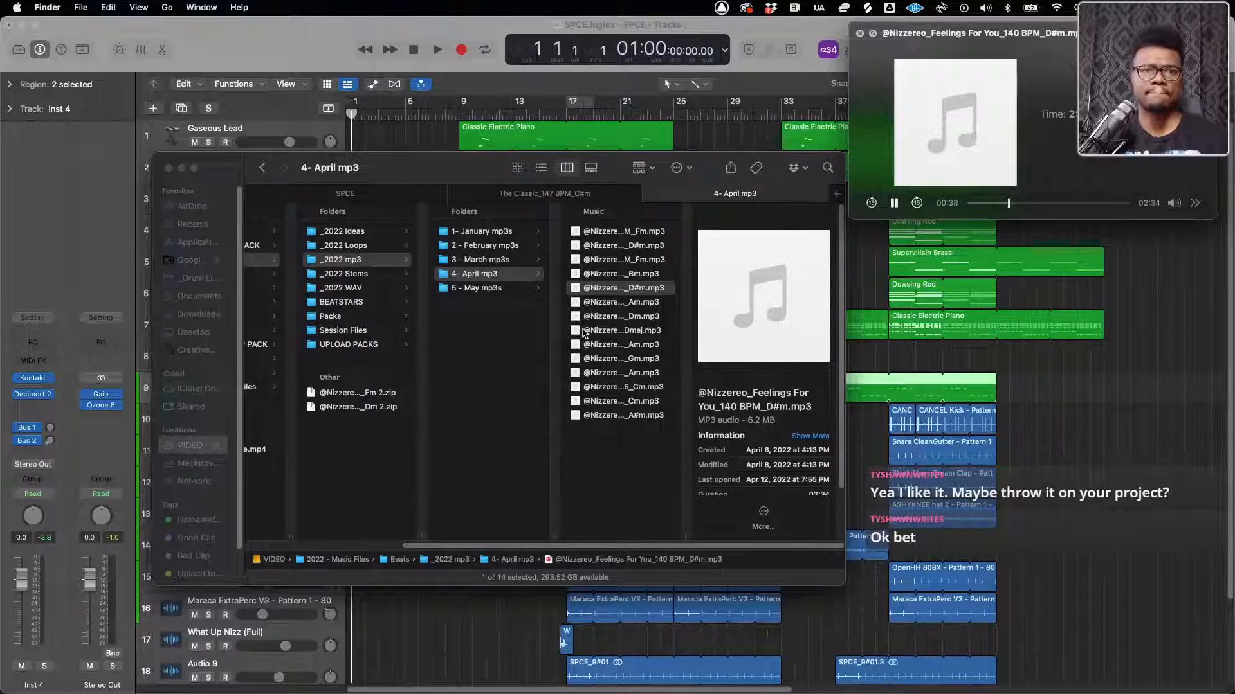
Switch to Console, adjust the MAC channel fader slightly while the beat plays, and return to the Finder window
key(ctrl+Up)
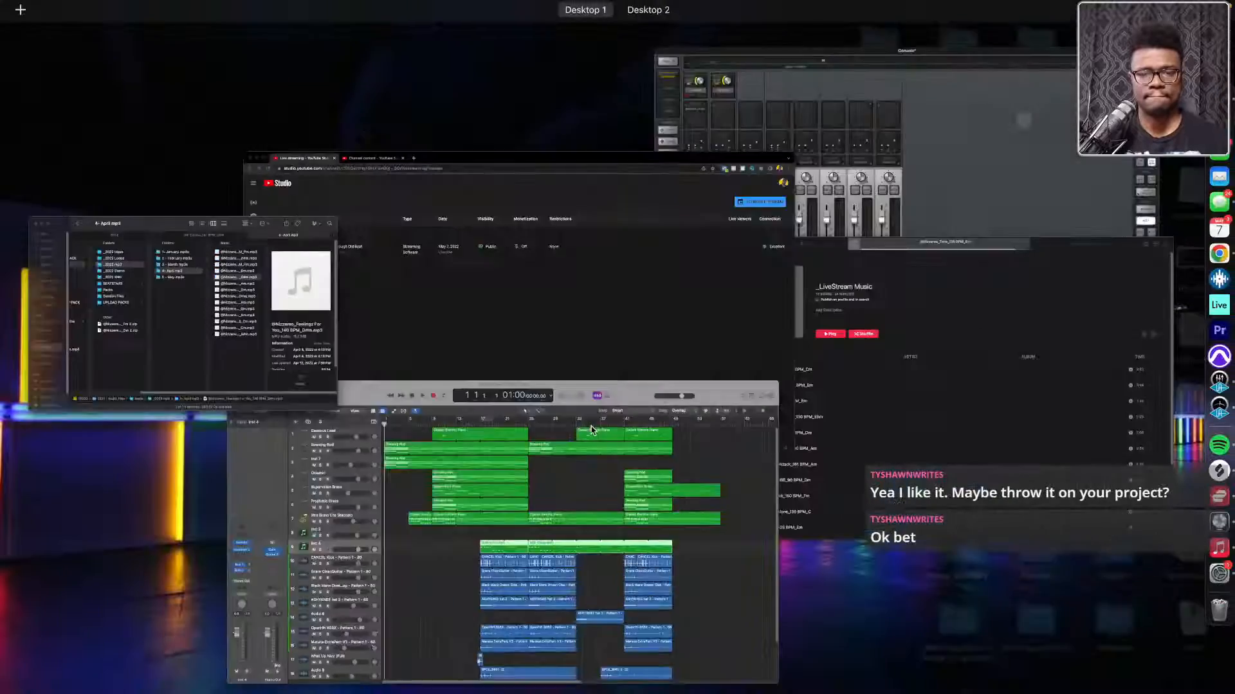
click(868, 201)
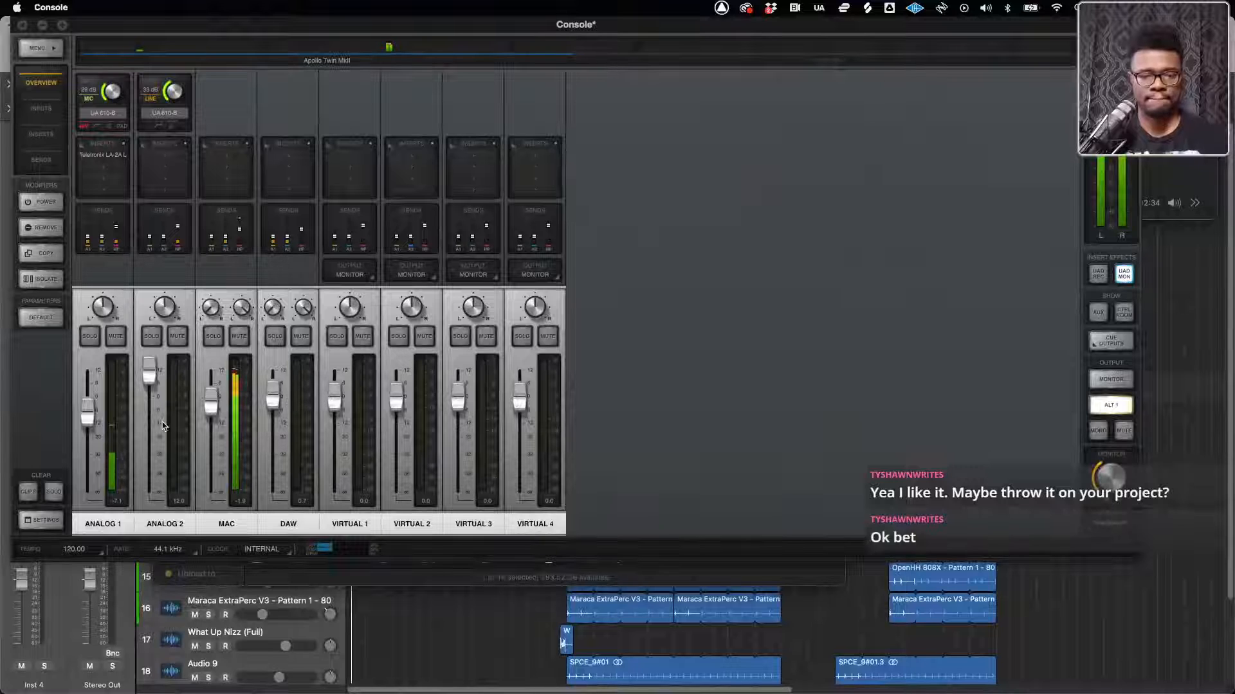
mouse_move(211, 407)
mouse_down()
mouse_move(212, 395)
mouse_move(212, 406)
mouse_up()
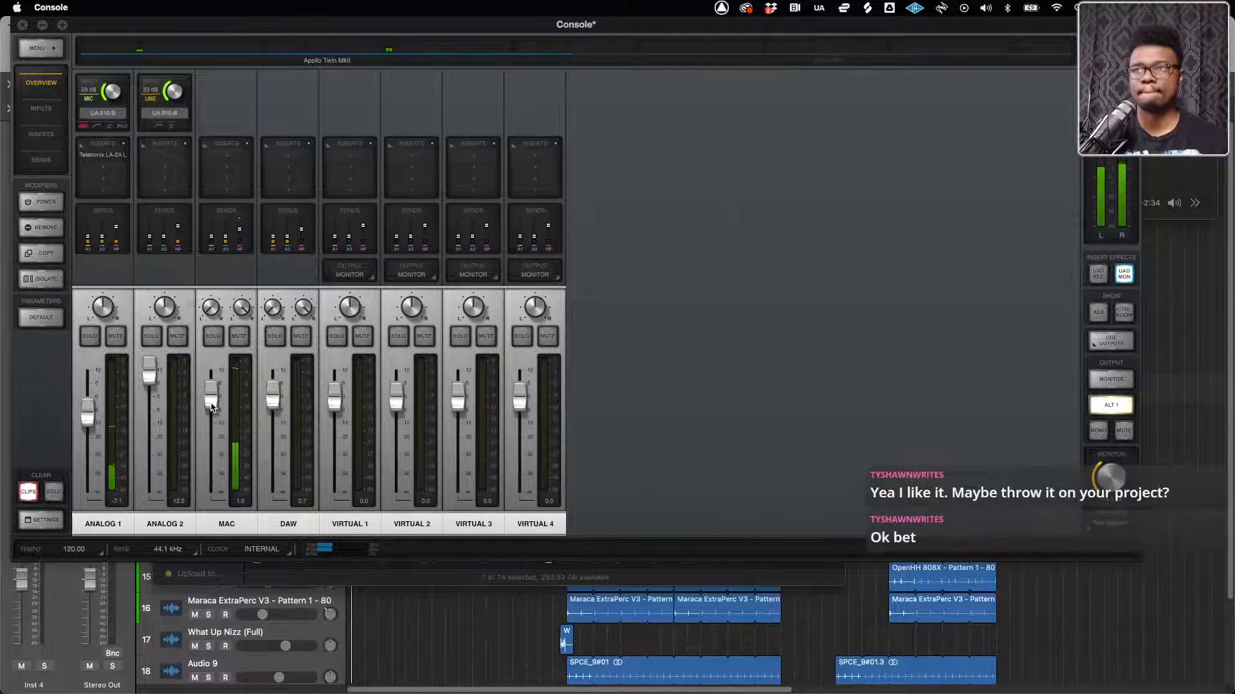
key(ctrl+Up)
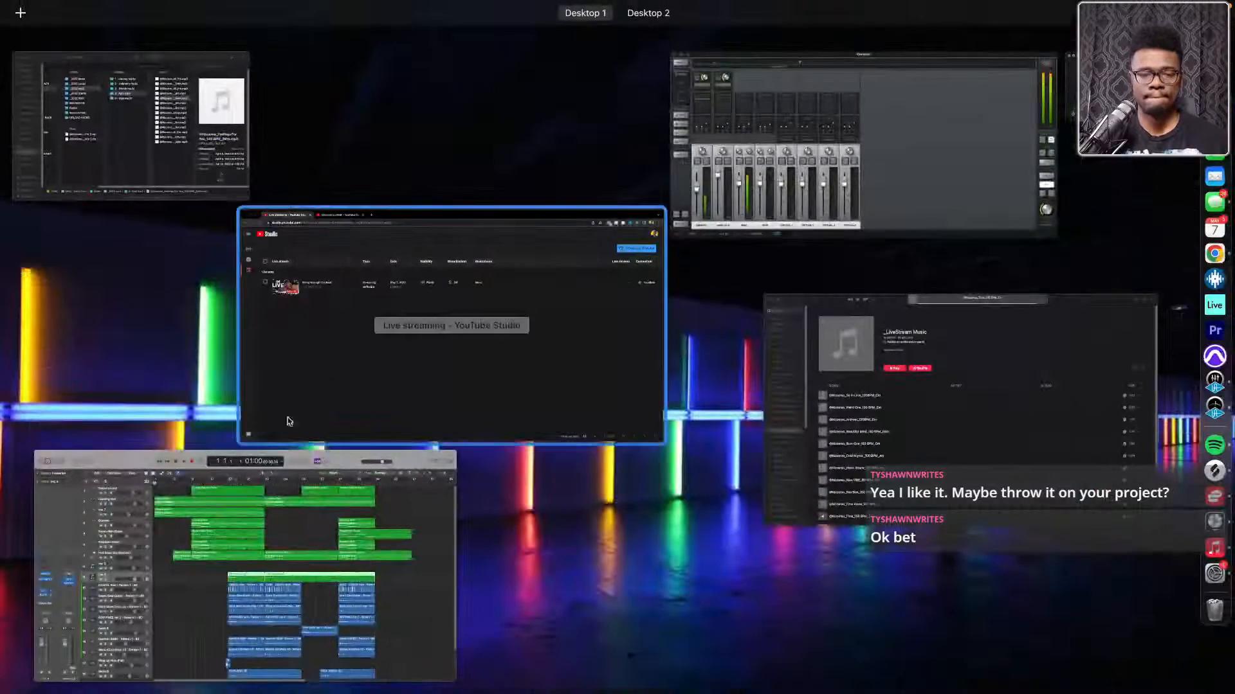
click(217, 131)
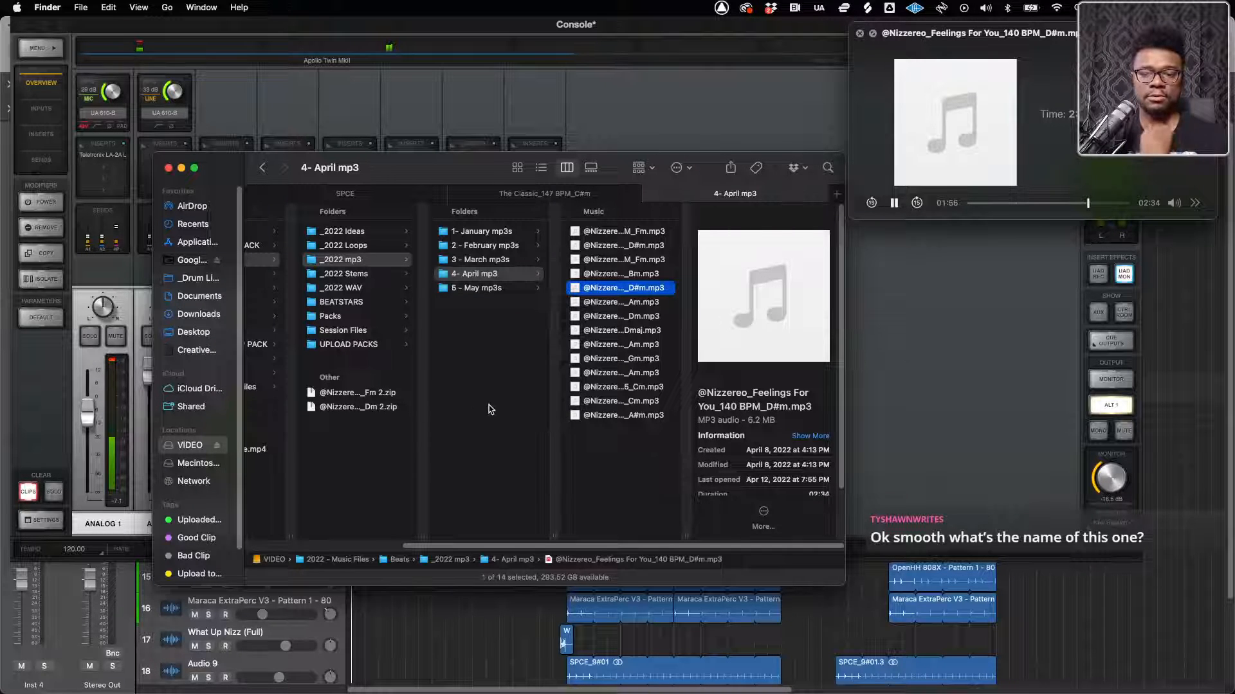
Open the Feelings for You folder inside YouTube Beat Files in 2022 - Music Files
scroll(490, 408, left, 5)
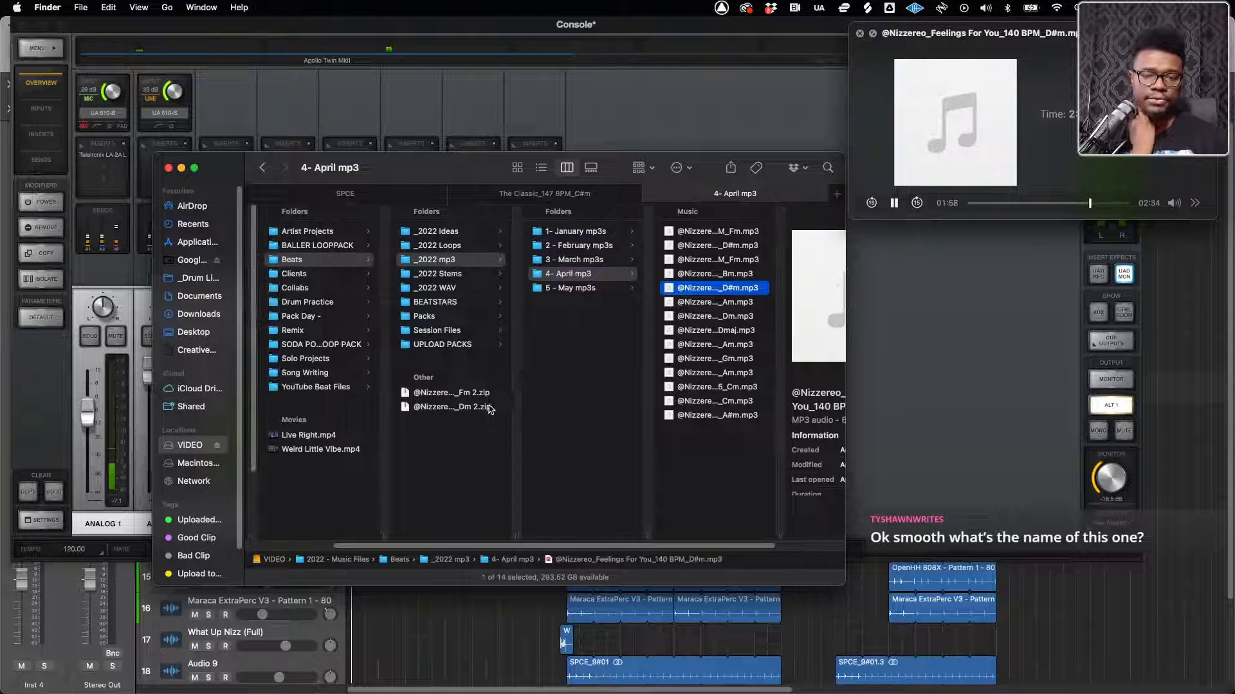
click(315, 387)
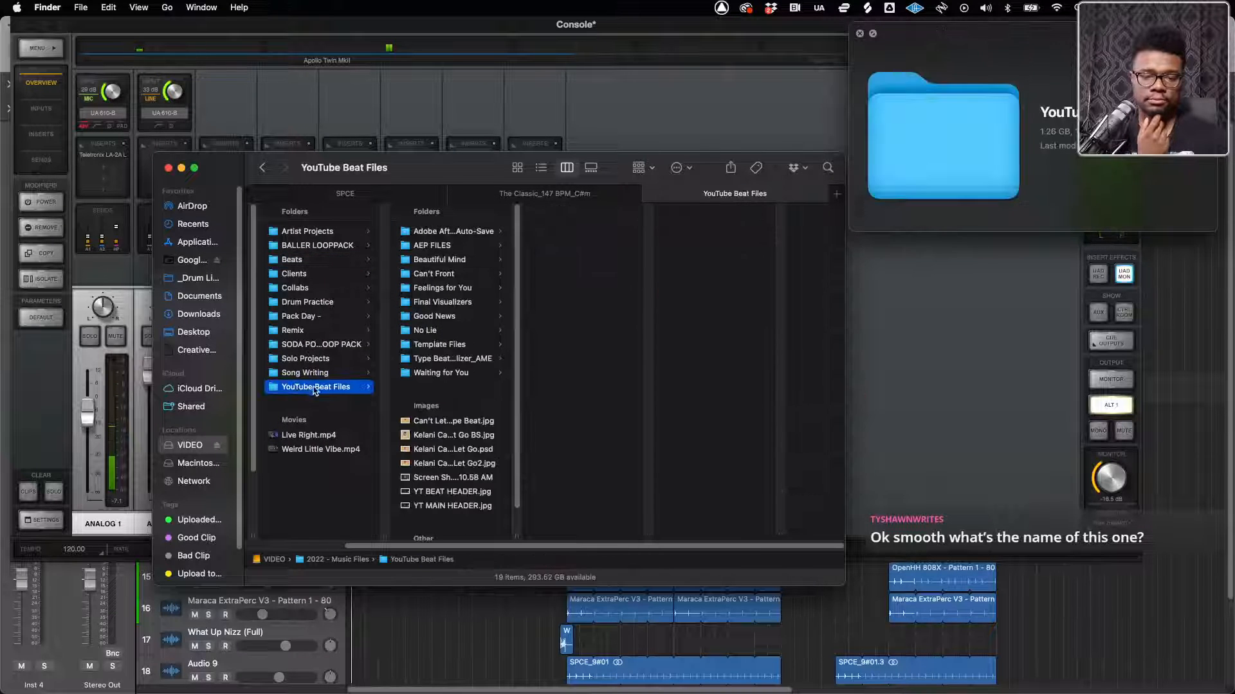
click(441, 277)
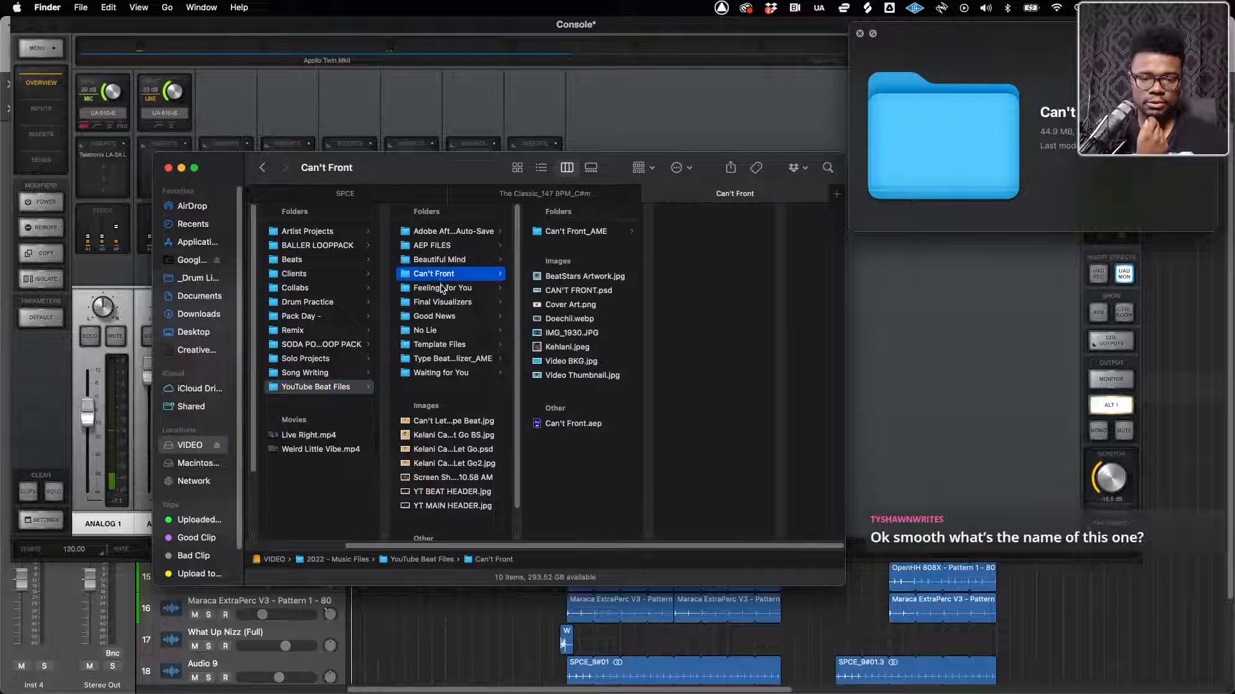
click(441, 288)
Preview the BeatStars Artwork.jpg cover image and move its preview window over the Finder window
click(559, 314)
key(space)
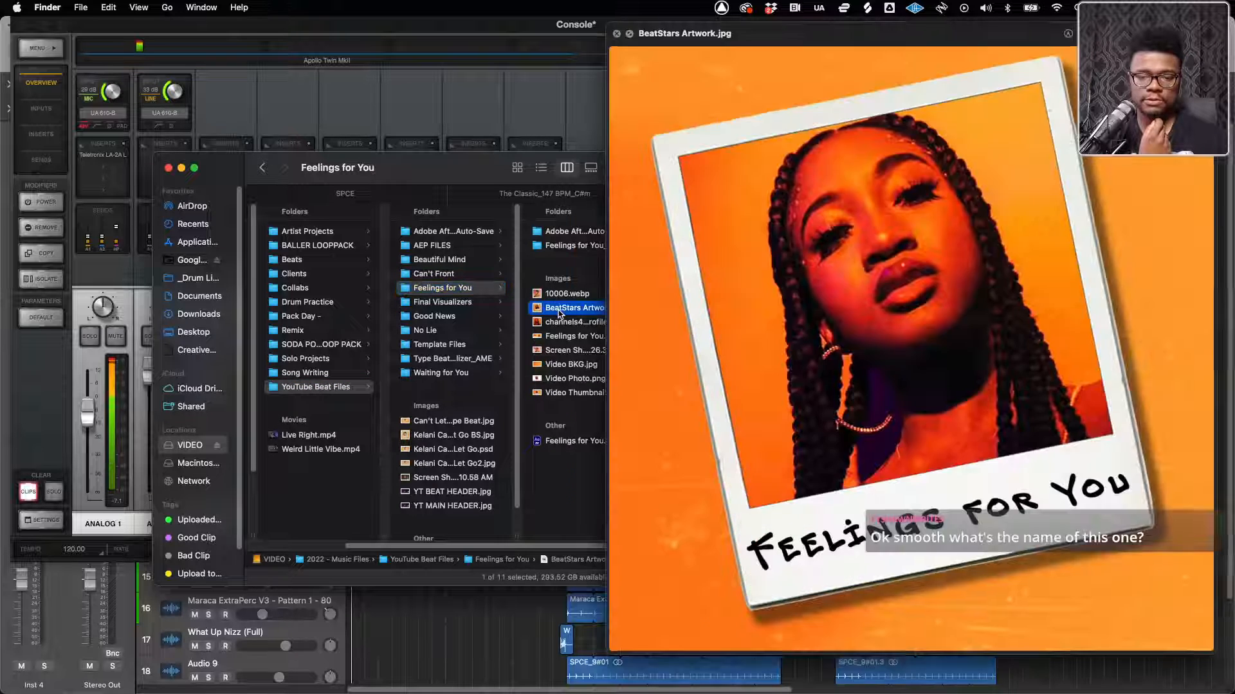
key(space)
key(space)
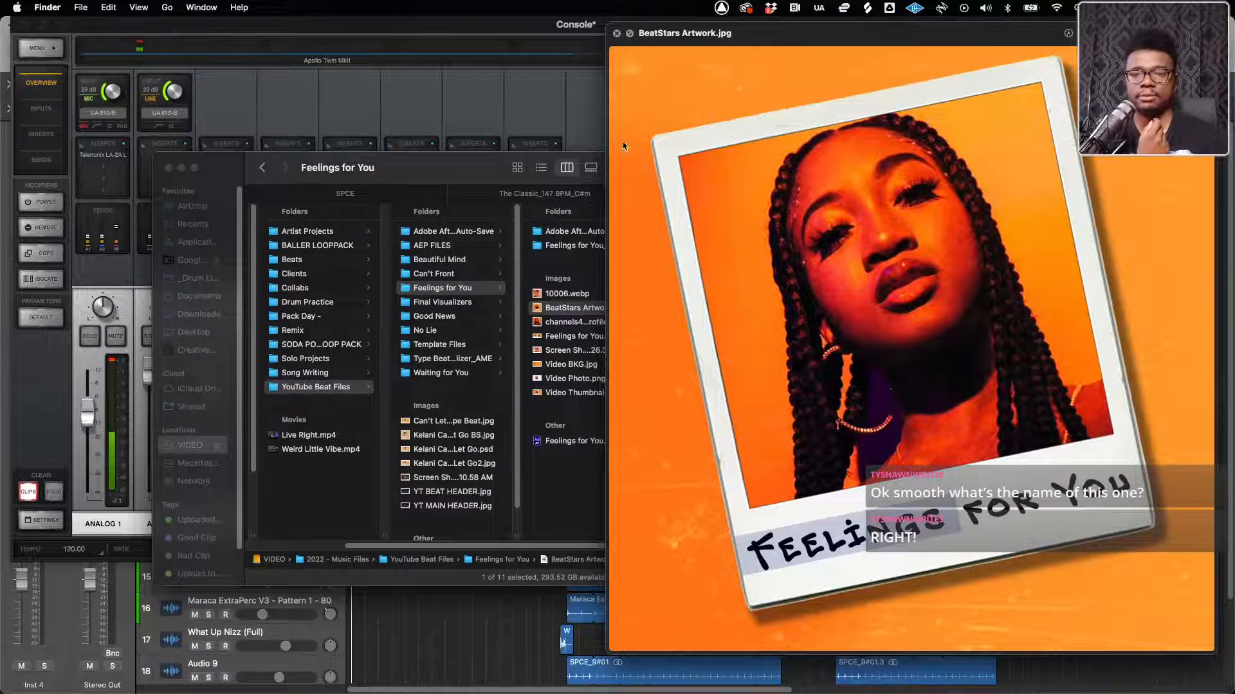
drag(763, 43, 399, 33)
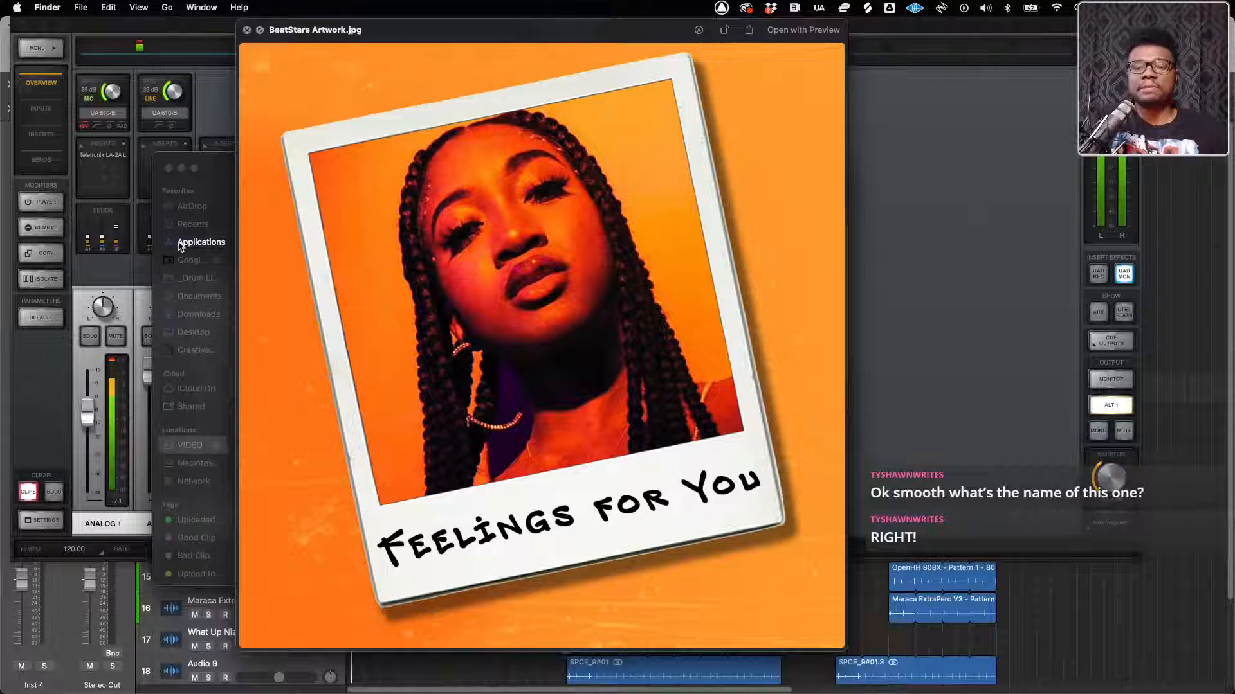
Close the cover artwork preview and return to the Finder window with the Feelings for You folder
key(ctrl+Up)
click(162, 279)
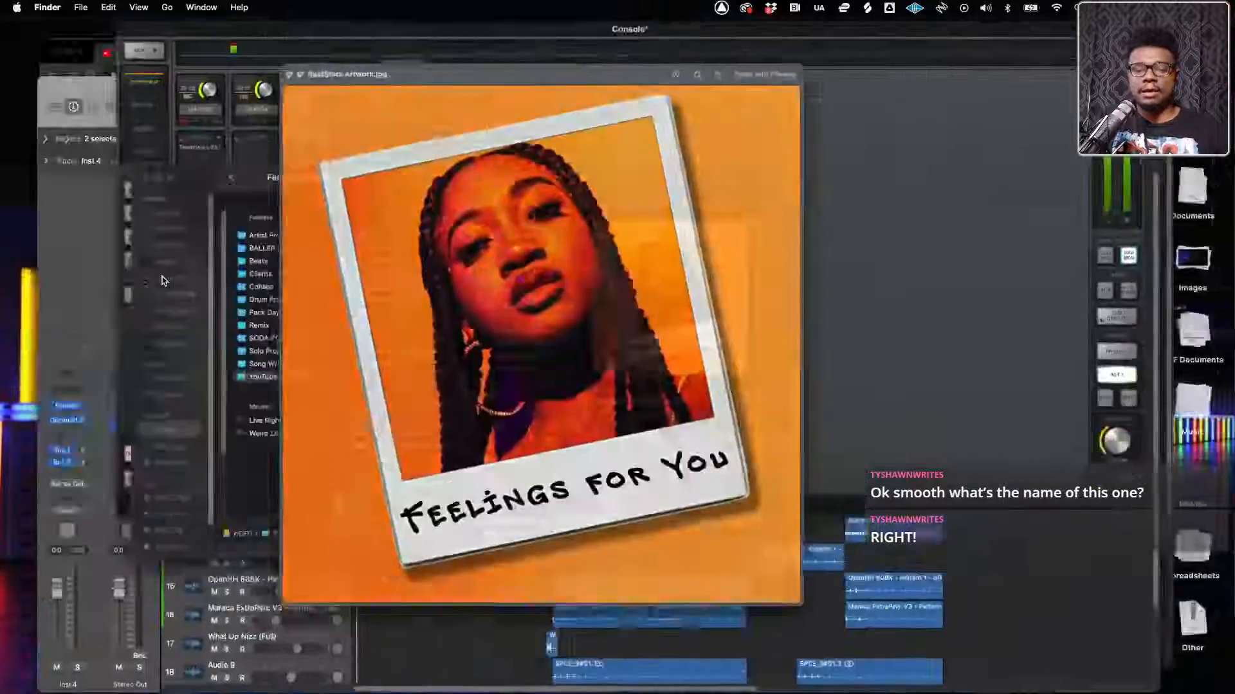
key(space)
scroll(173, 320, down, 1)
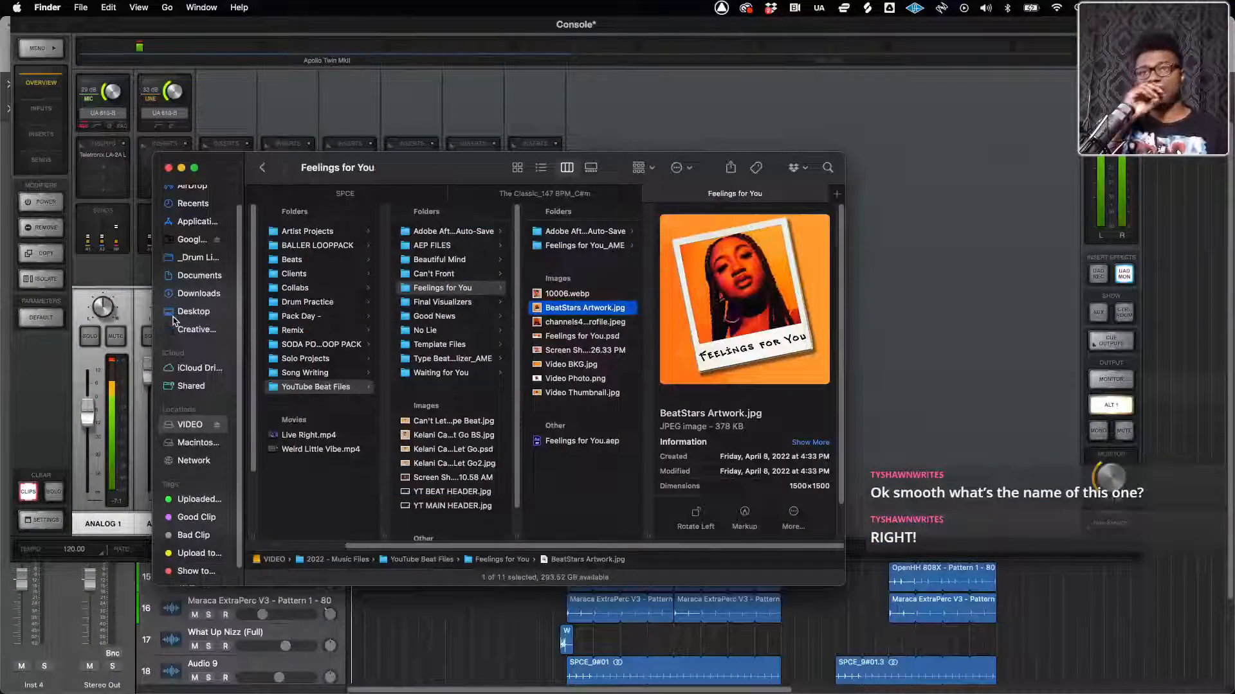